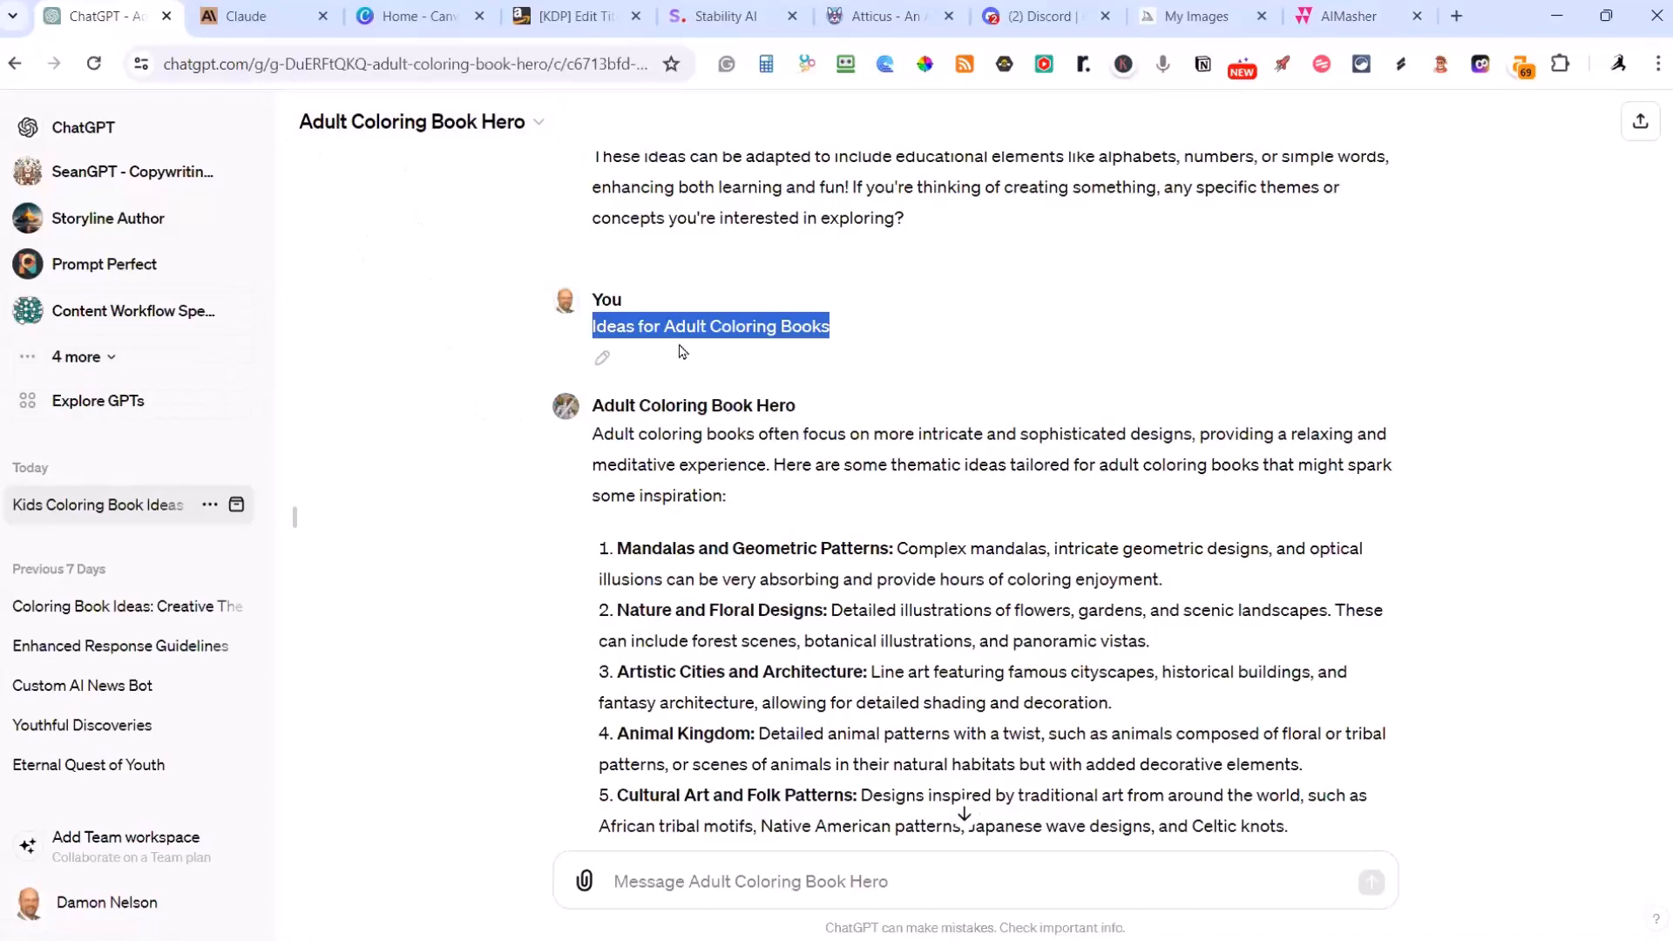
# Step: Review the chatbot's theme ideas for kids coloring books and for adult coloring books
pyautogui.scroll(9, 697, 344)
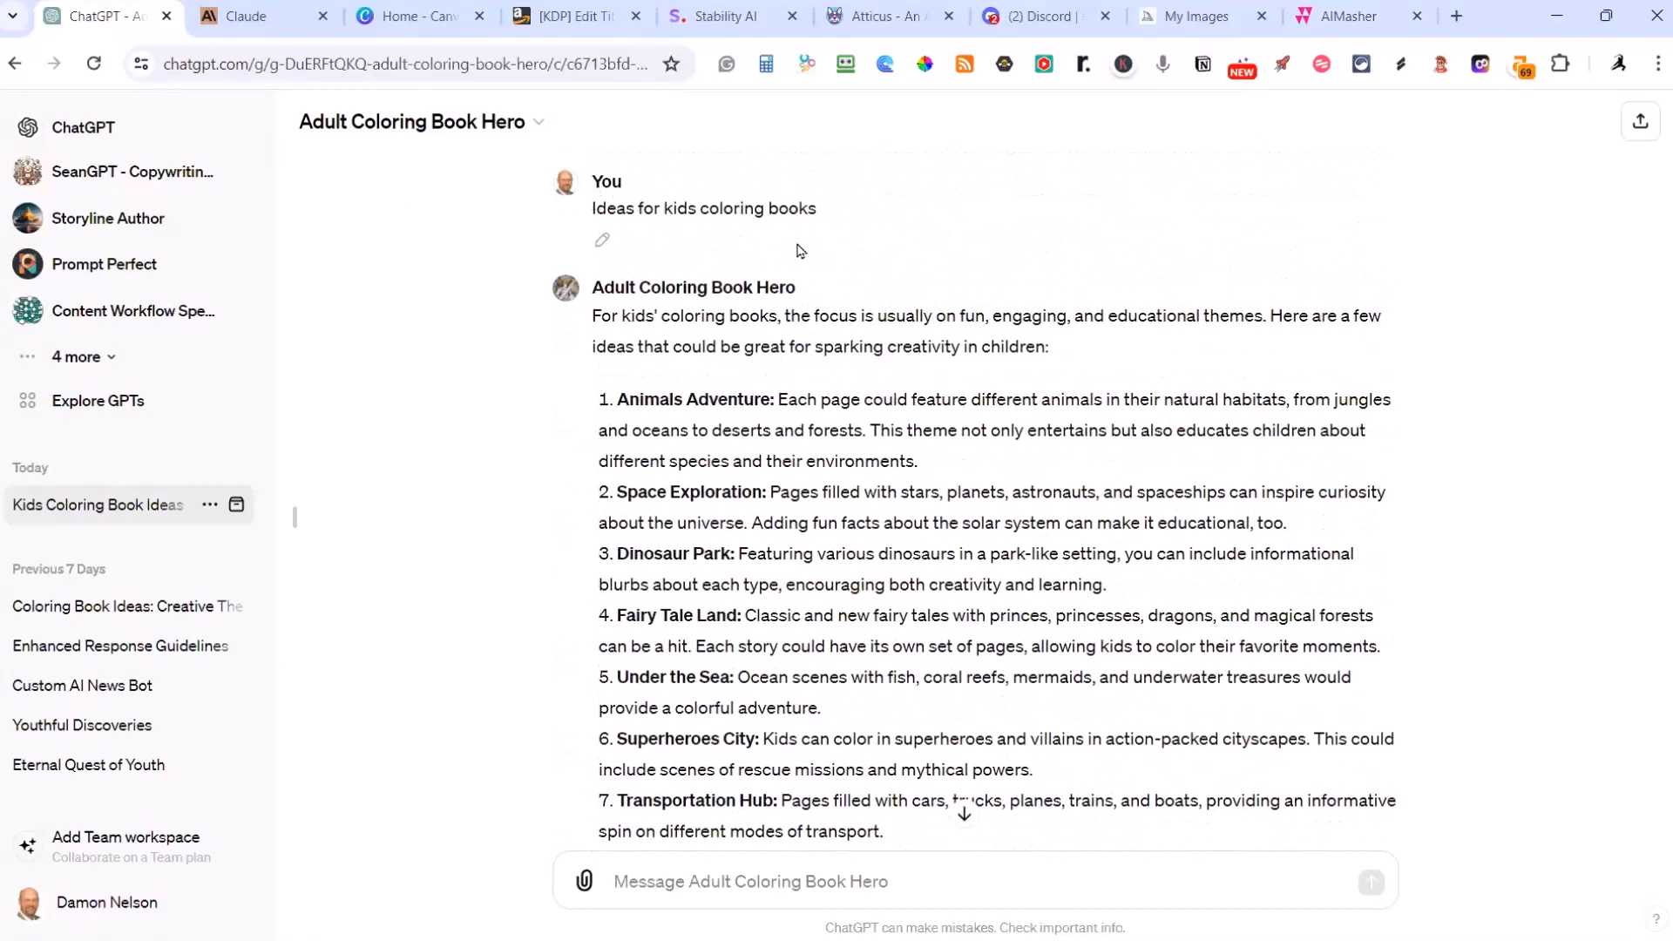
pyautogui.scroll(-1, 739, 420)
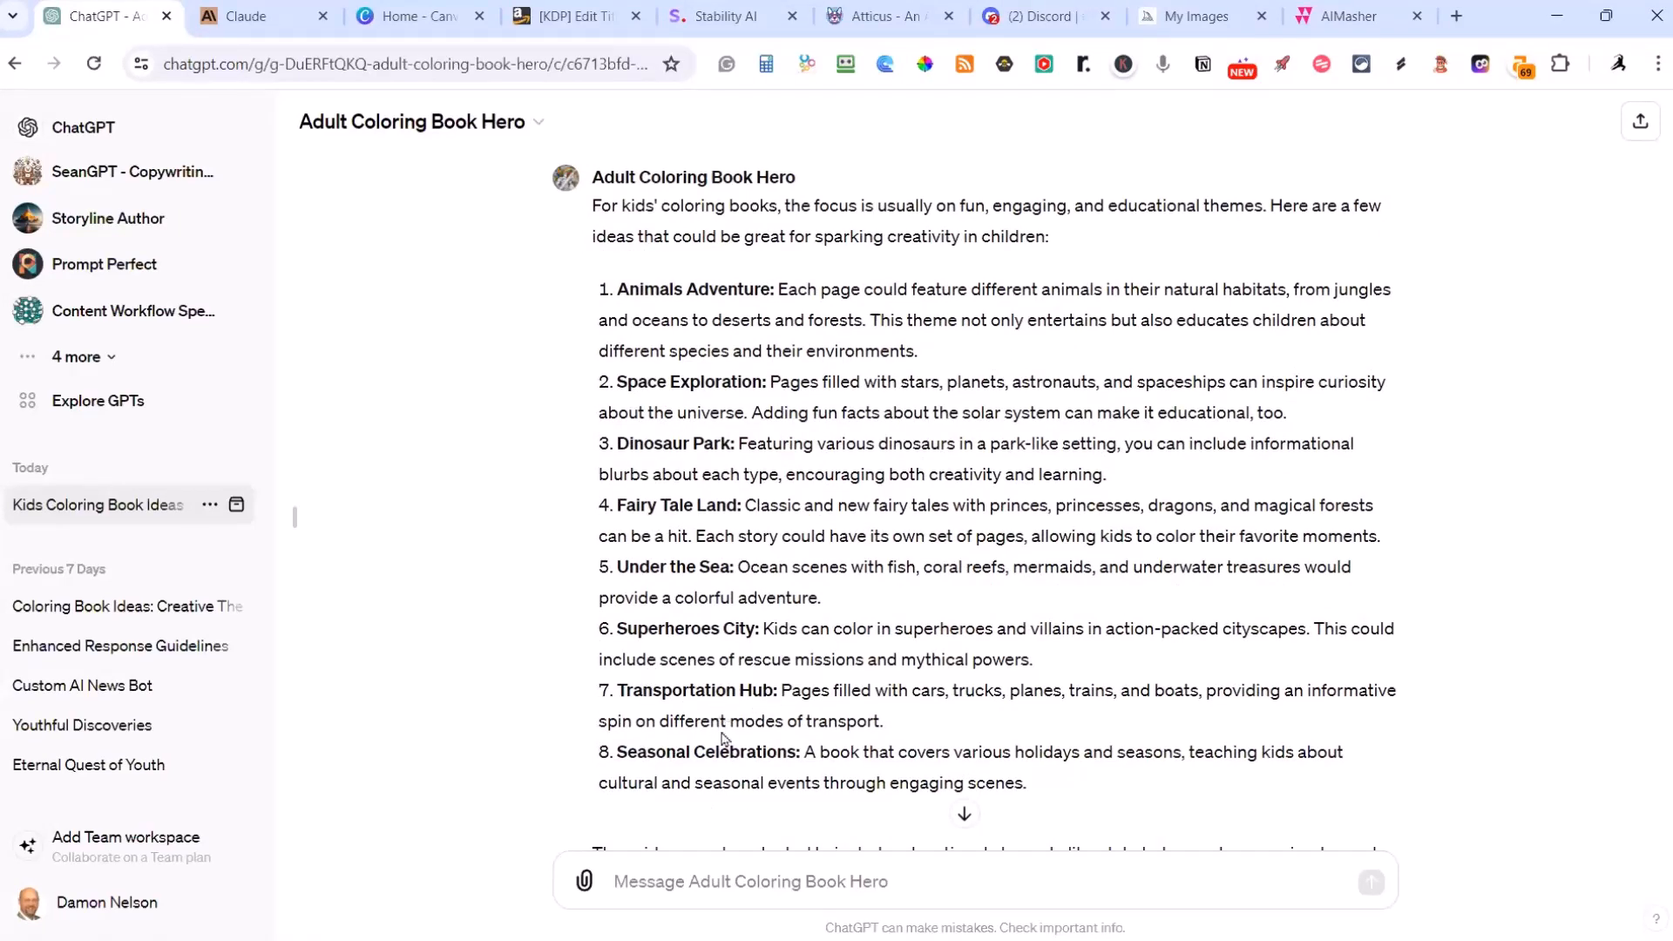
pyautogui.scroll(-3, 951, 628)
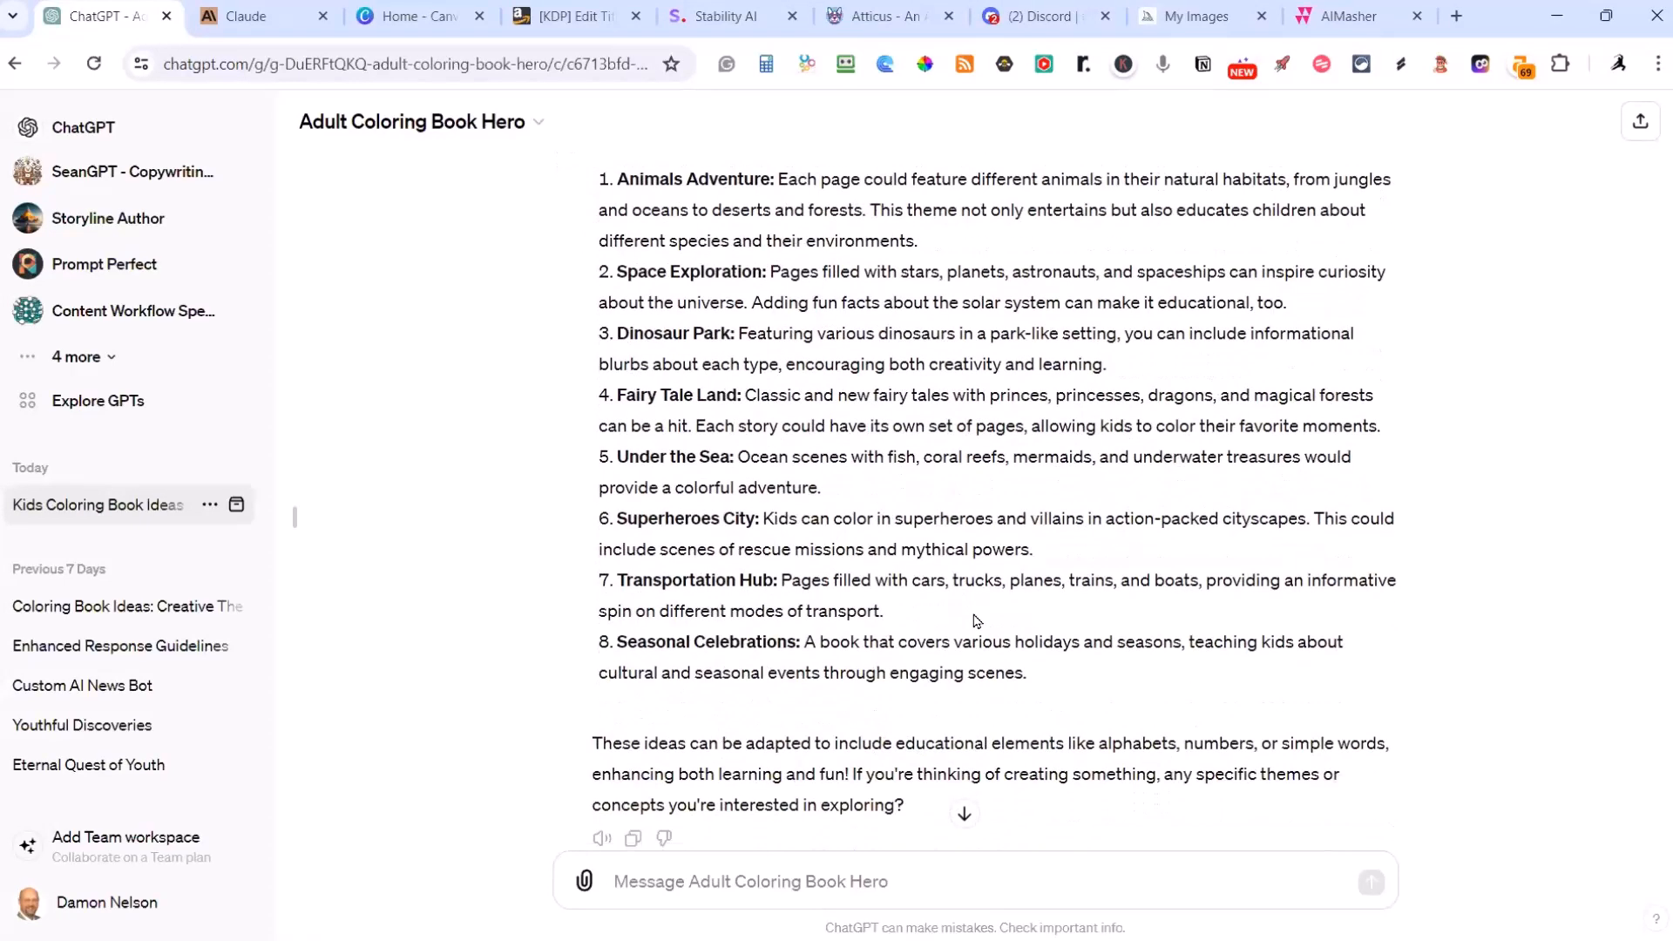
pyautogui.scroll(-3, 967, 384)
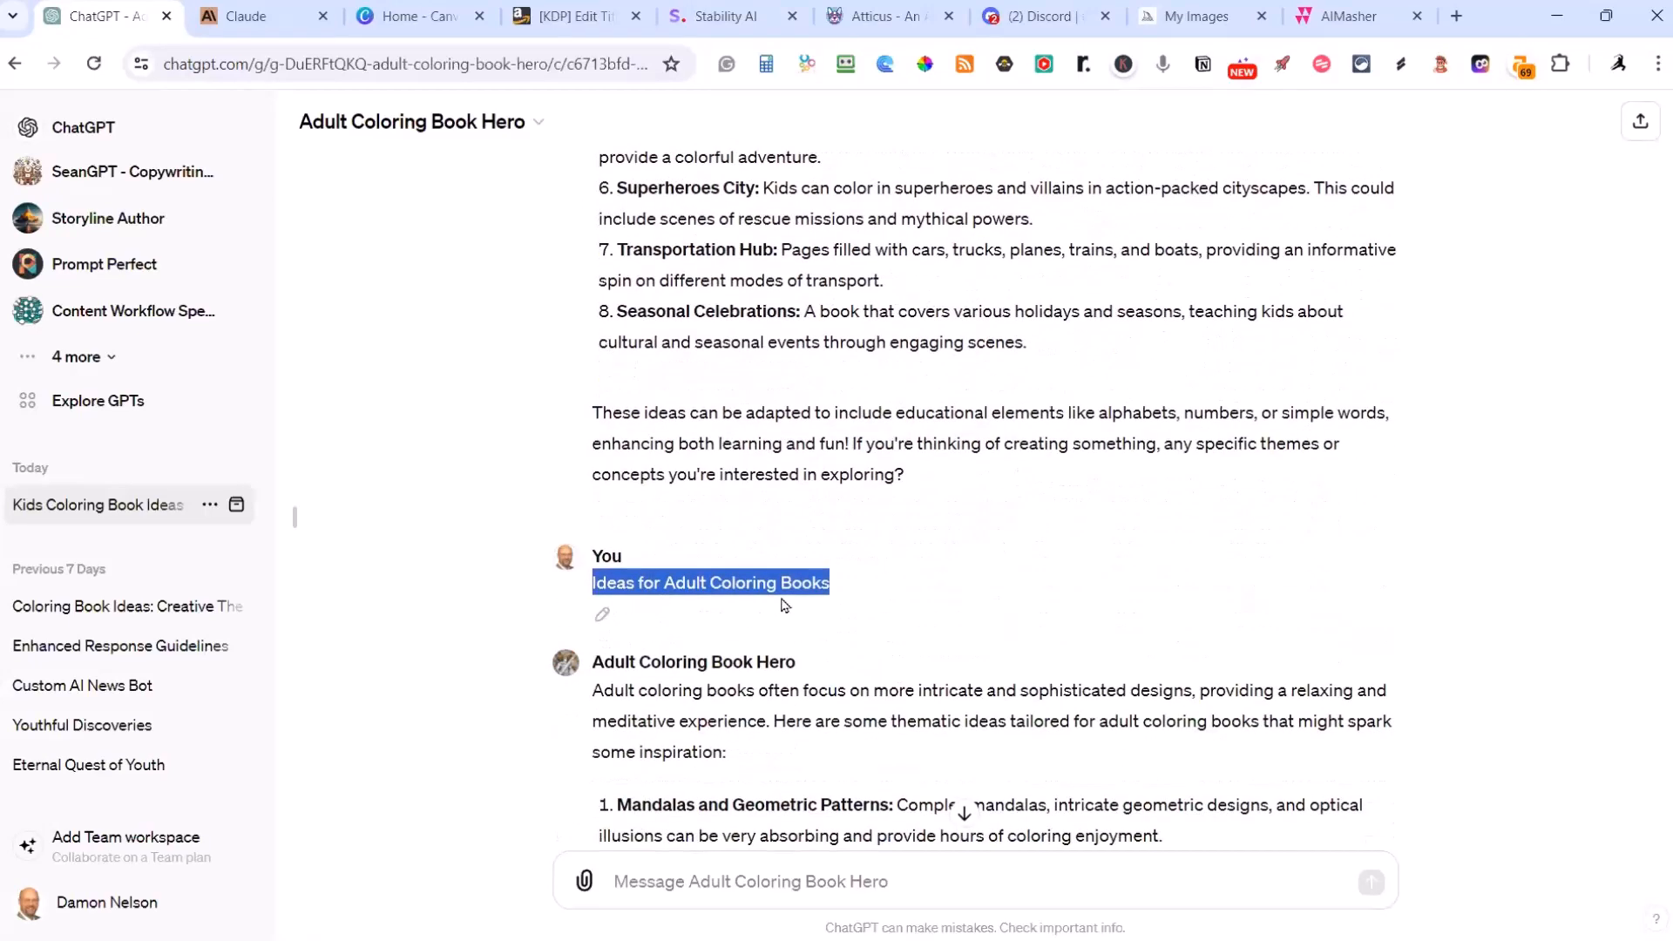
pyautogui.scroll(-4, 787, 596)
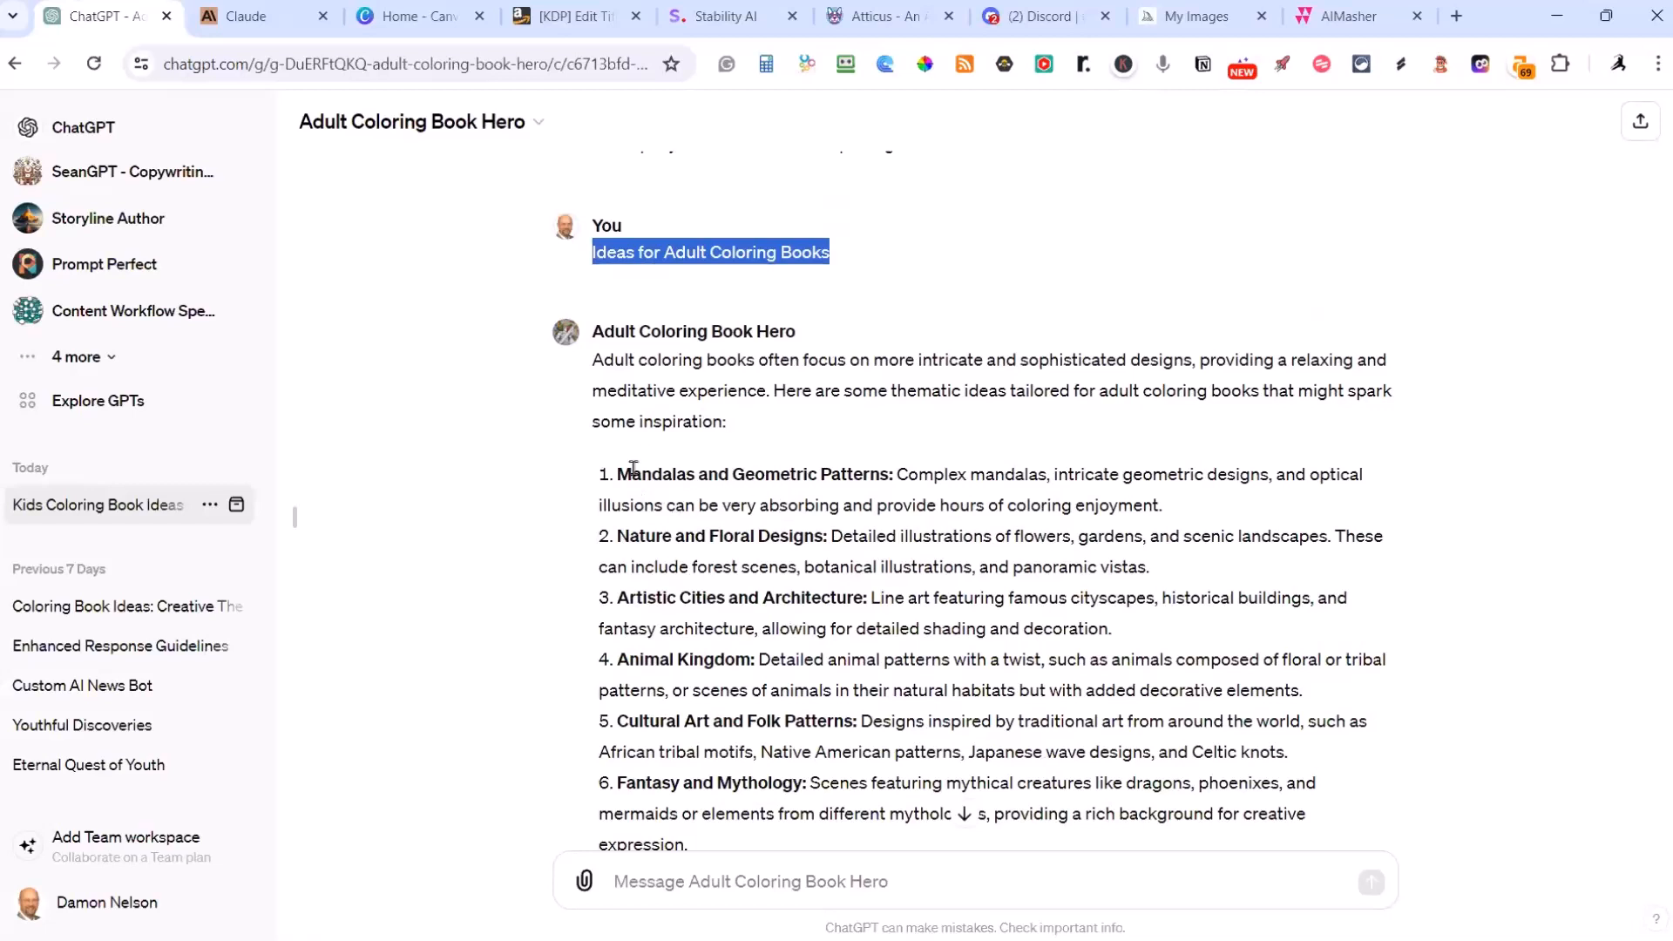
pyautogui.scroll(-1, 839, 521)
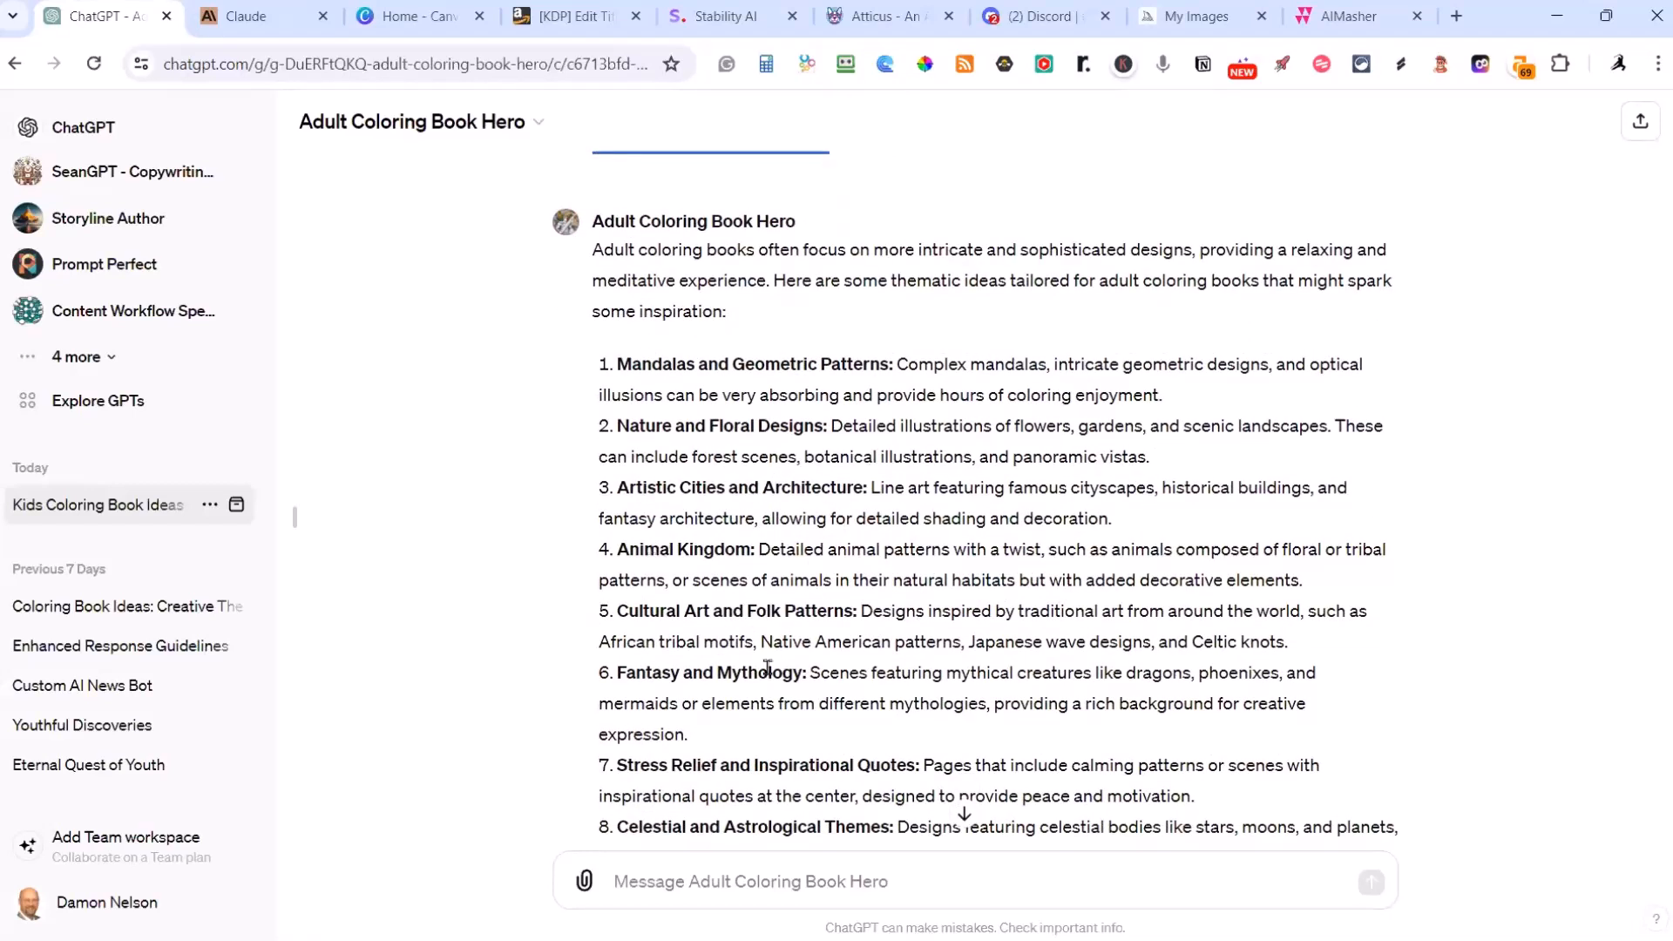
pyautogui.scroll(-1, 765, 667)
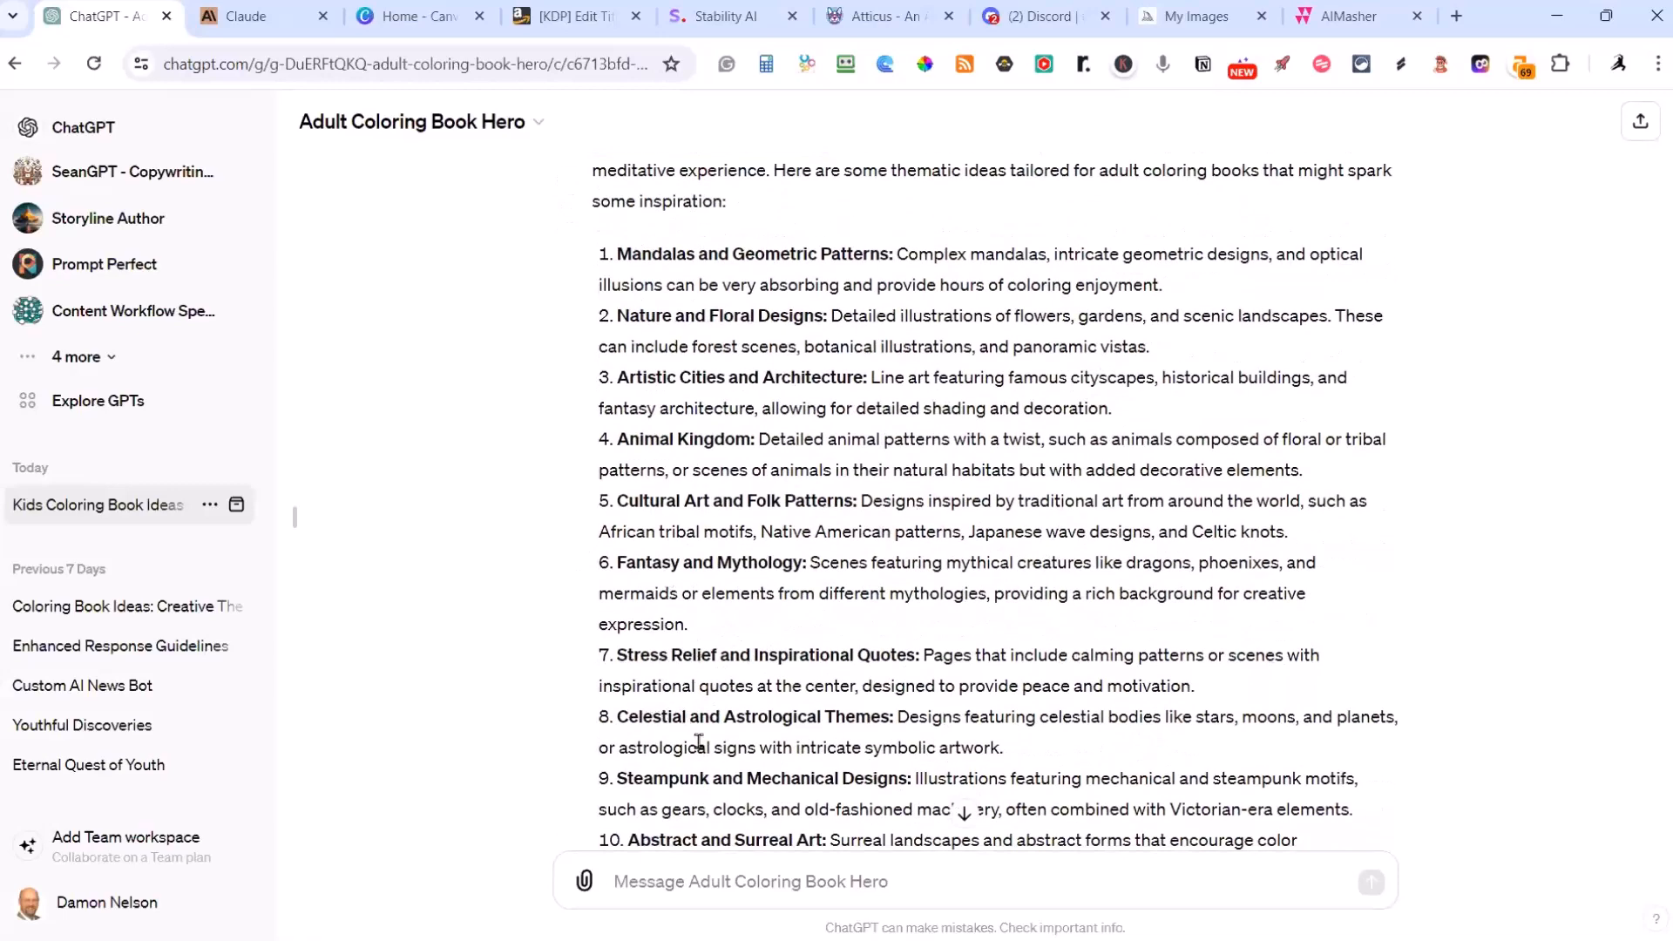
pyautogui.scroll(-1, 774, 634)
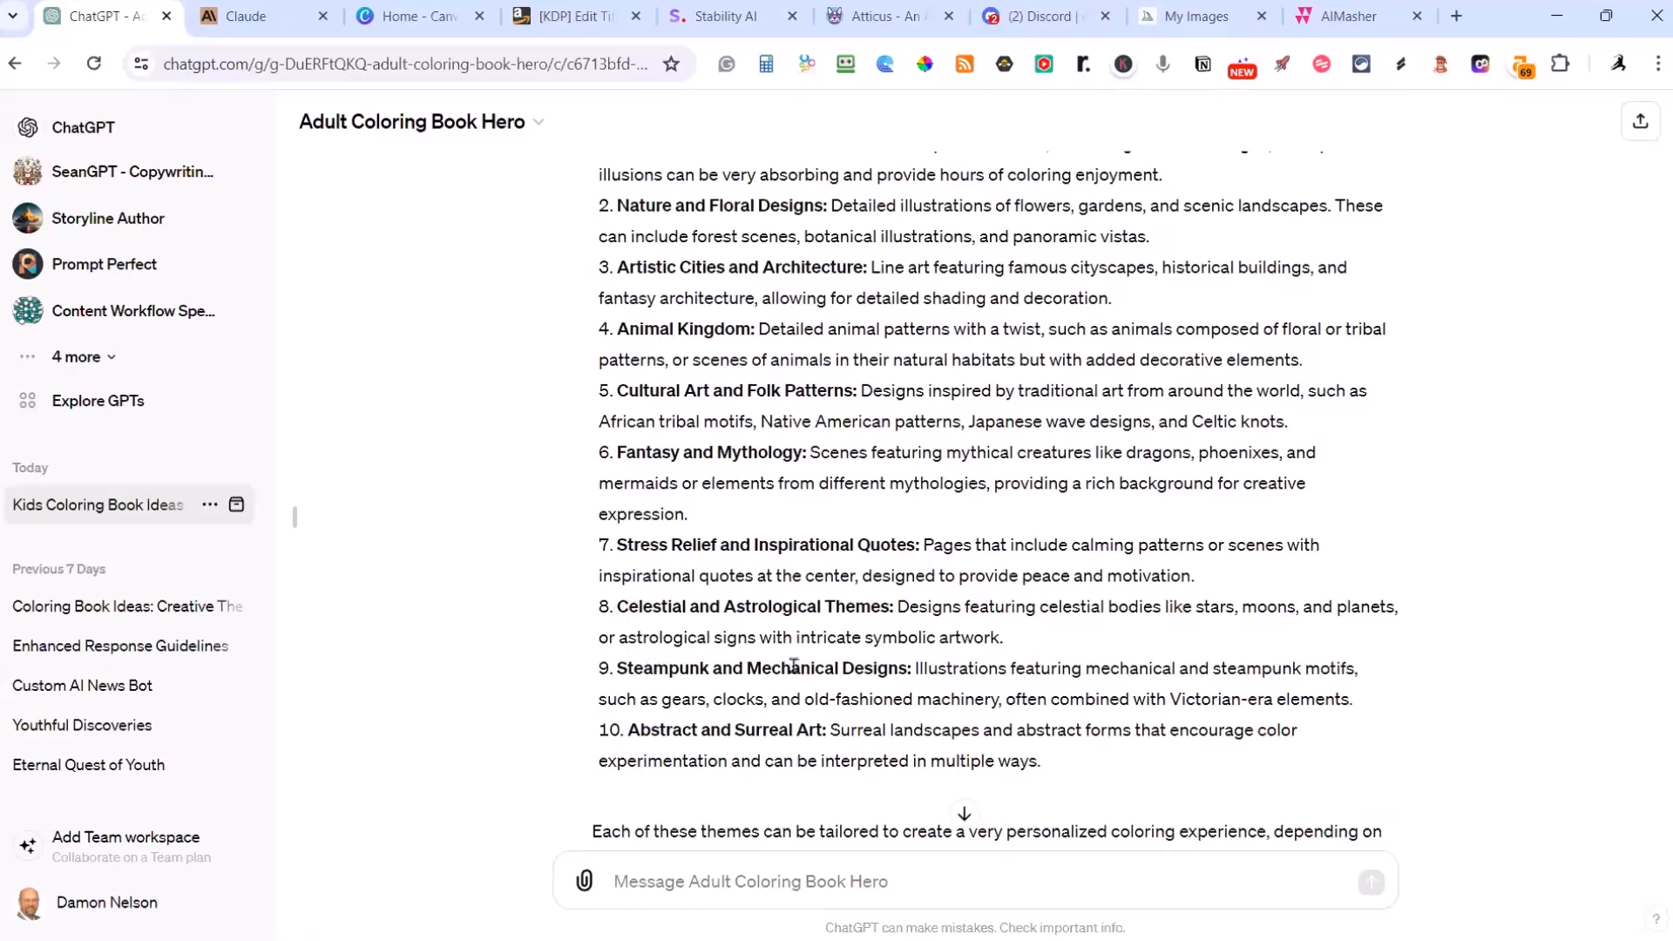
pyautogui.scroll(4, 827, 662)
pyautogui.moveTo(829, 358); pyautogui.dragTo(552, 319)
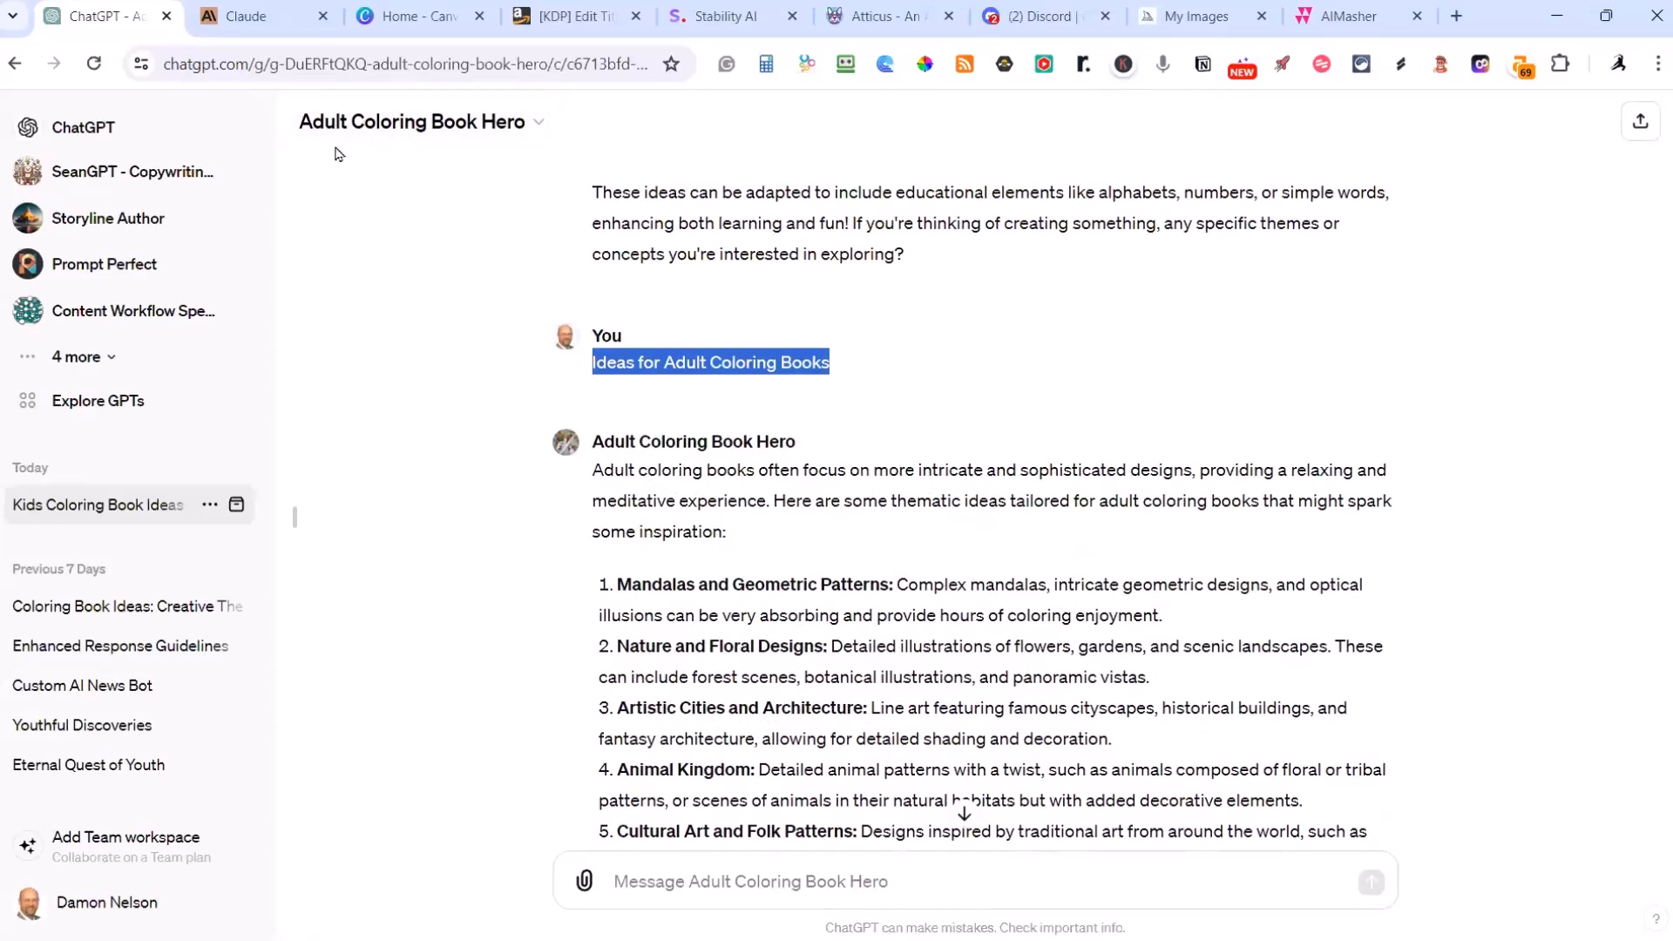
# Step: Switch to the Claude chat and read through its list of adult coloring book themes
pyautogui.click(247, 23)
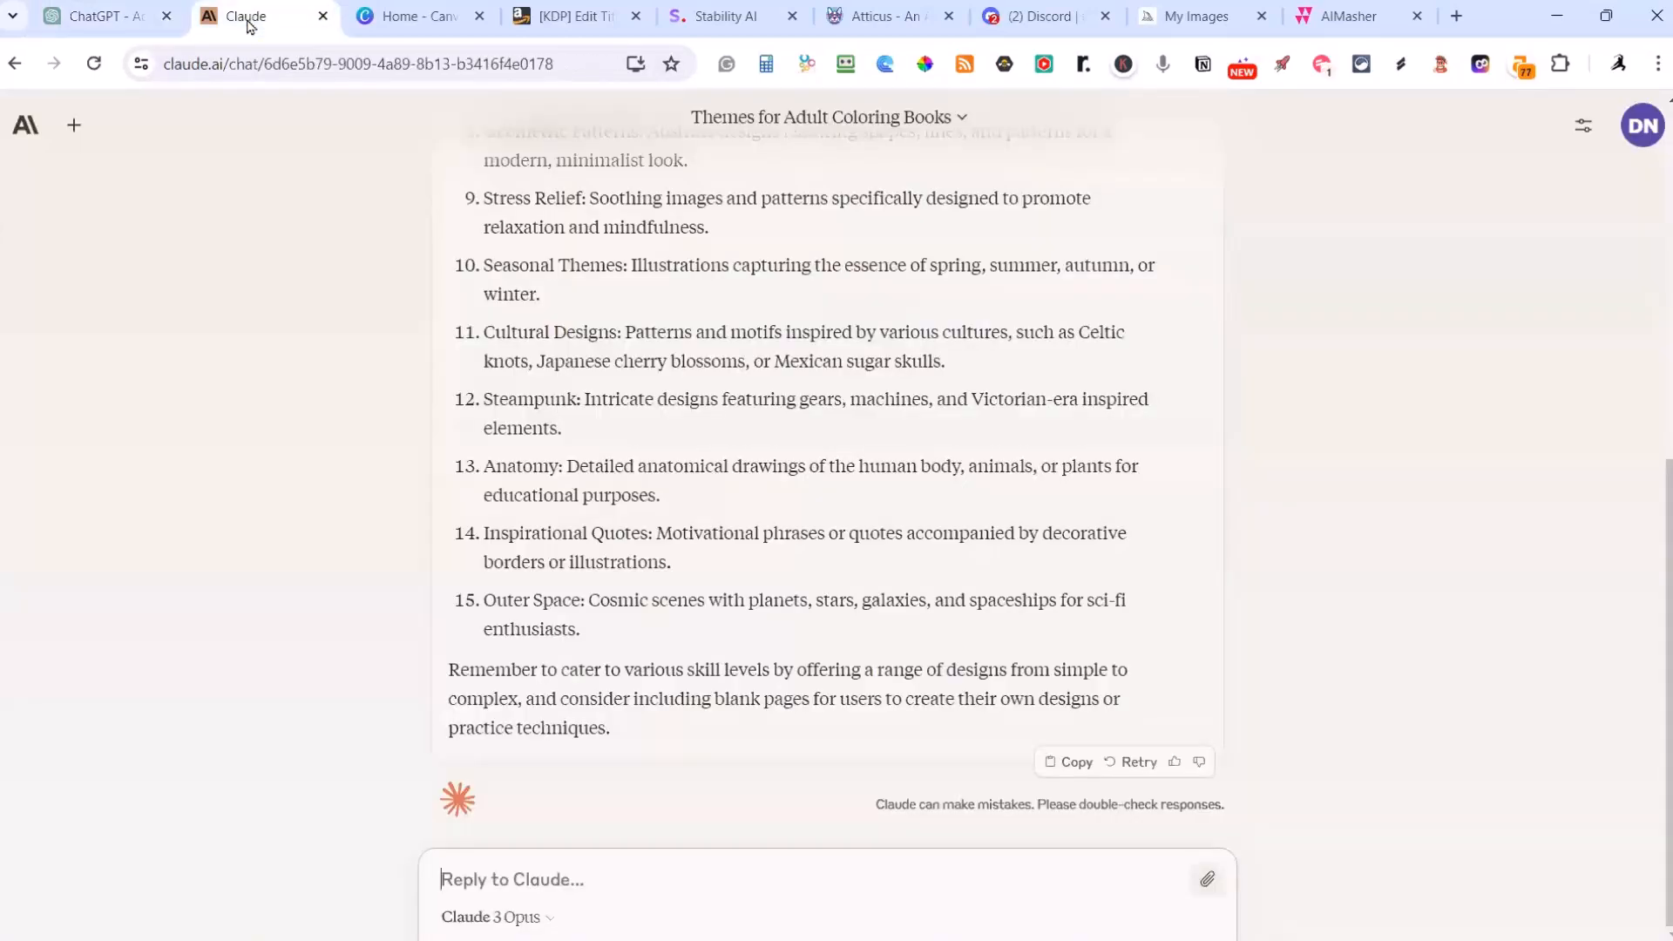
pyautogui.scroll(6, 866, 456)
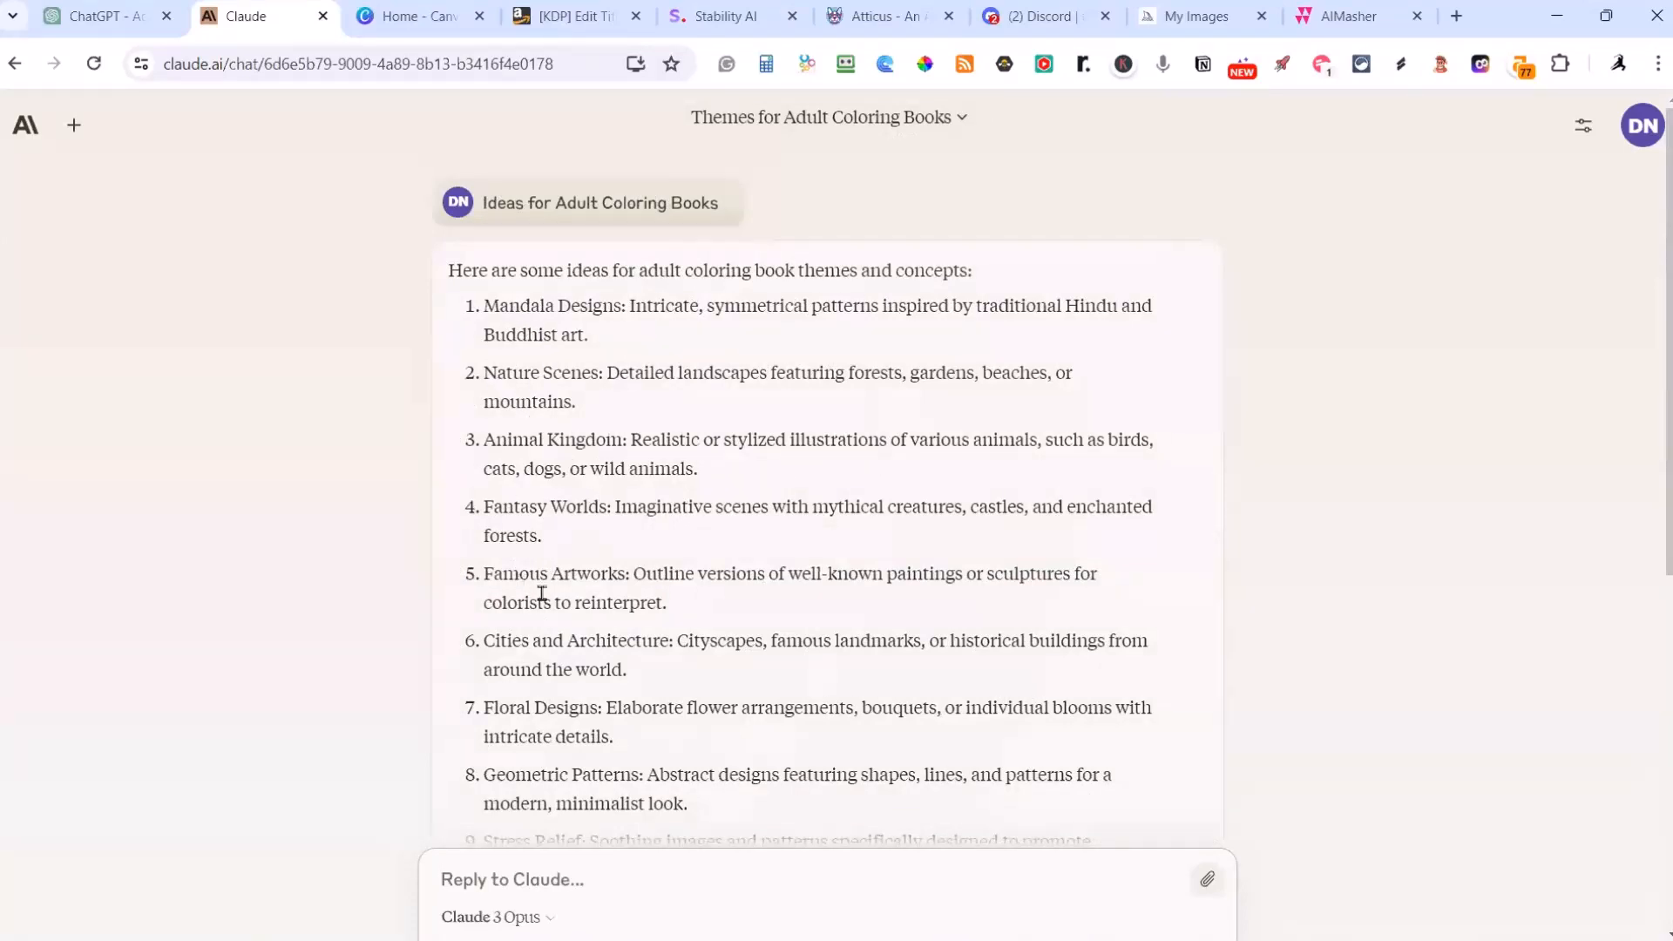
pyautogui.scroll(-1, 696, 601)
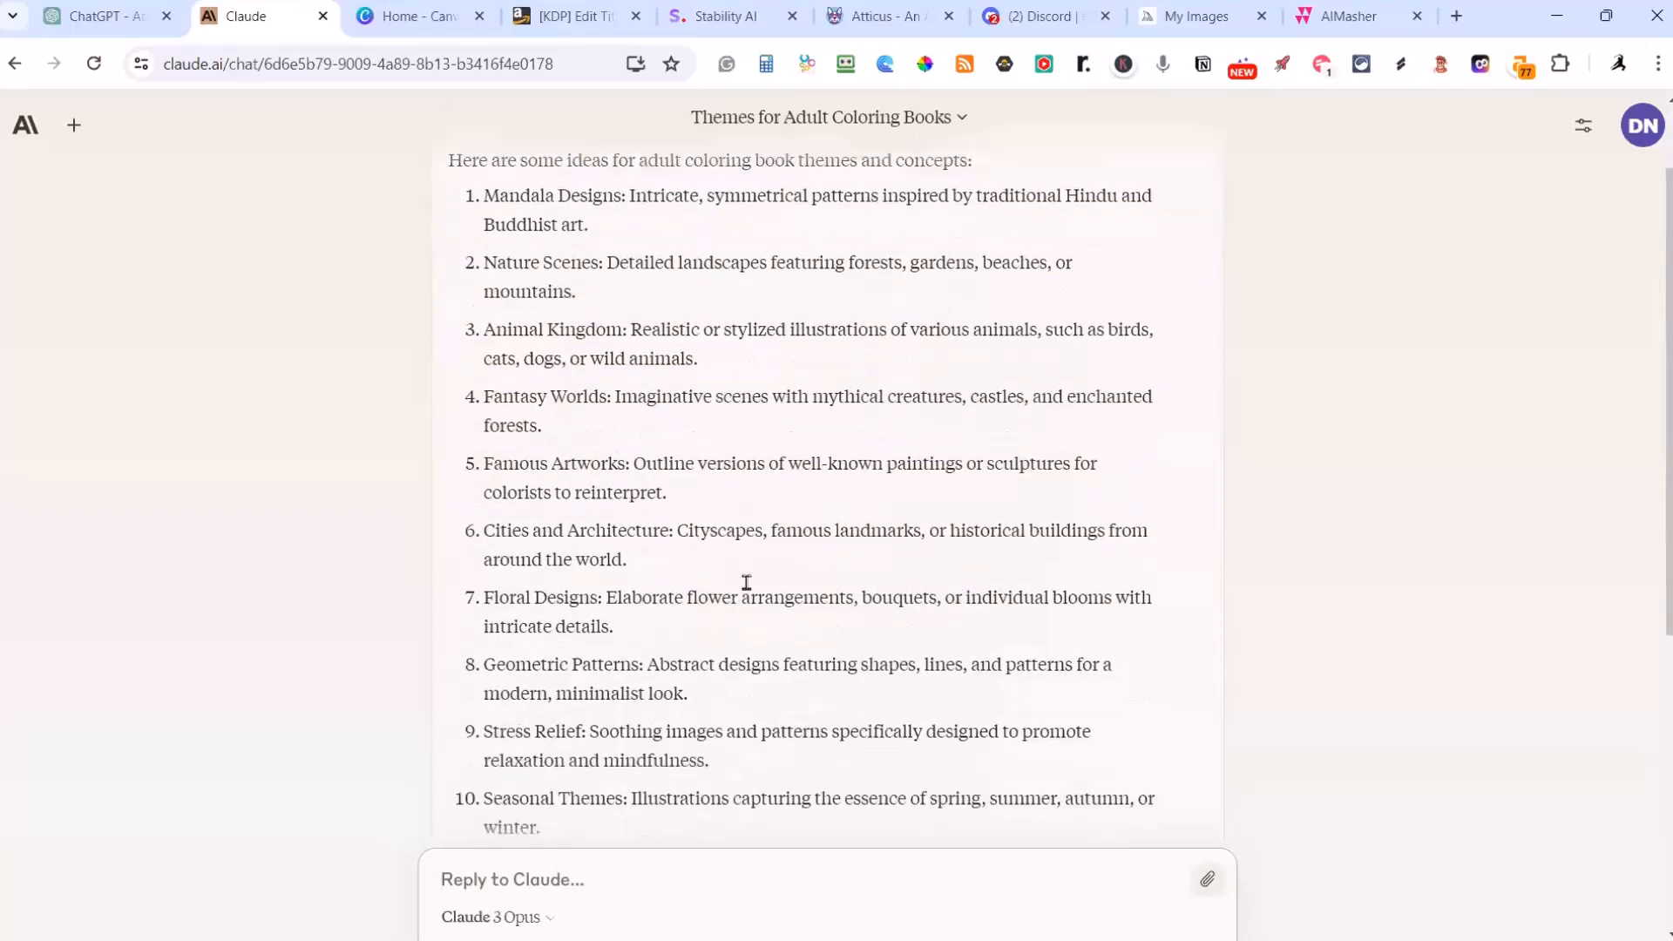
pyautogui.scroll(-3, 617, 643)
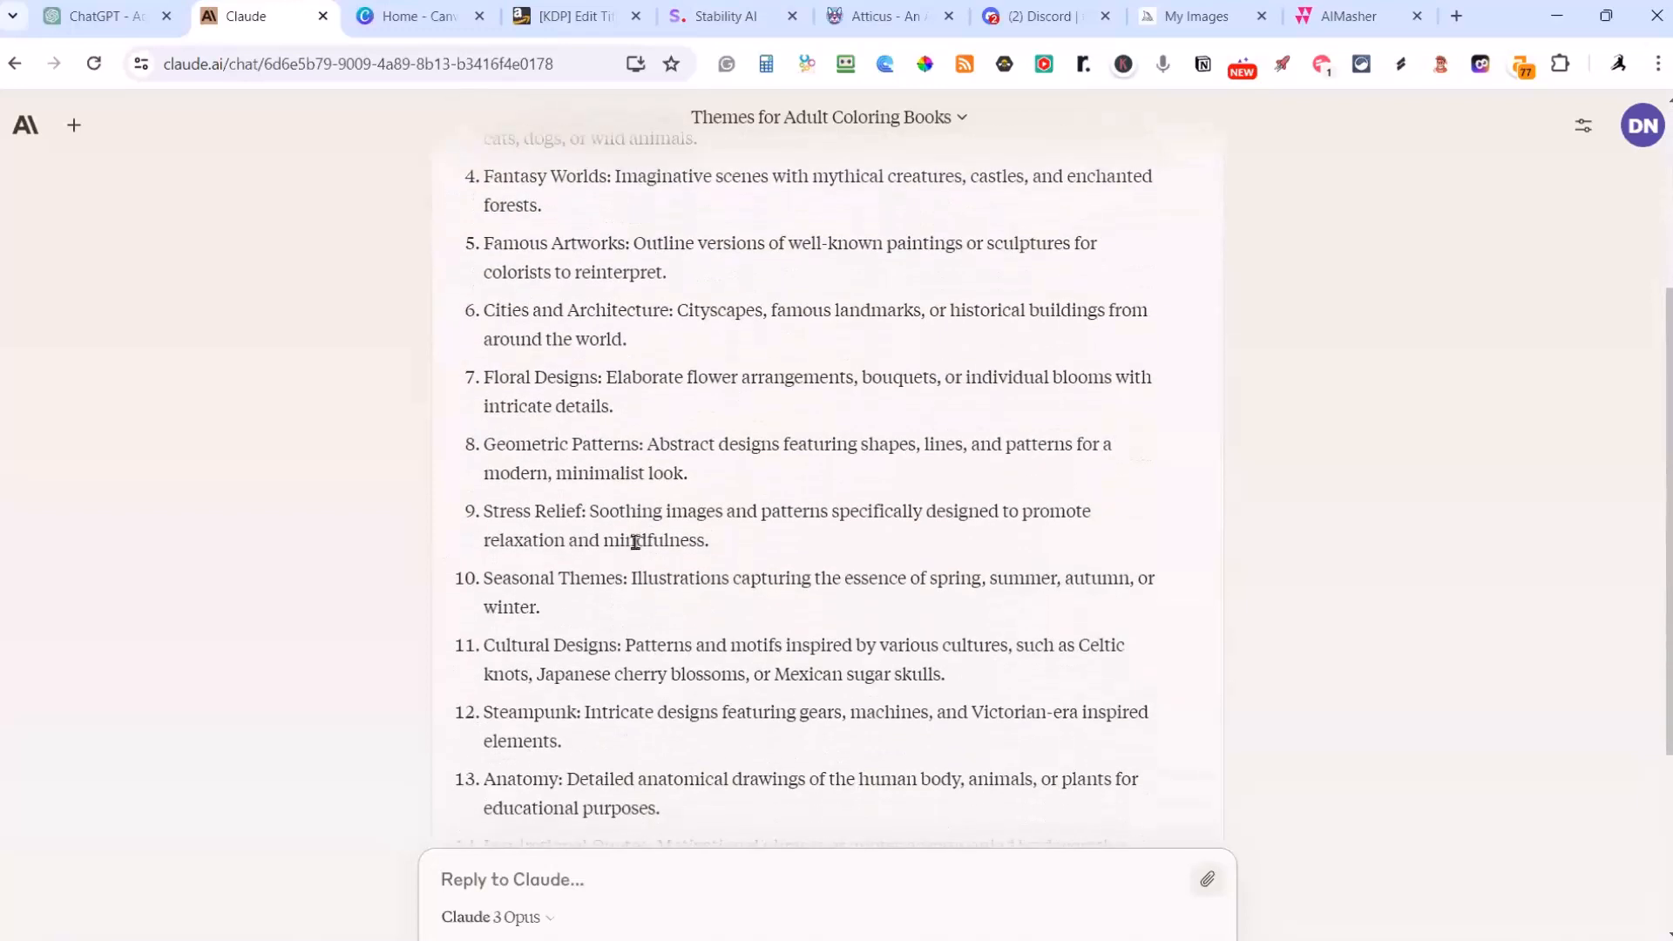
pyautogui.scroll(-2, 651, 589)
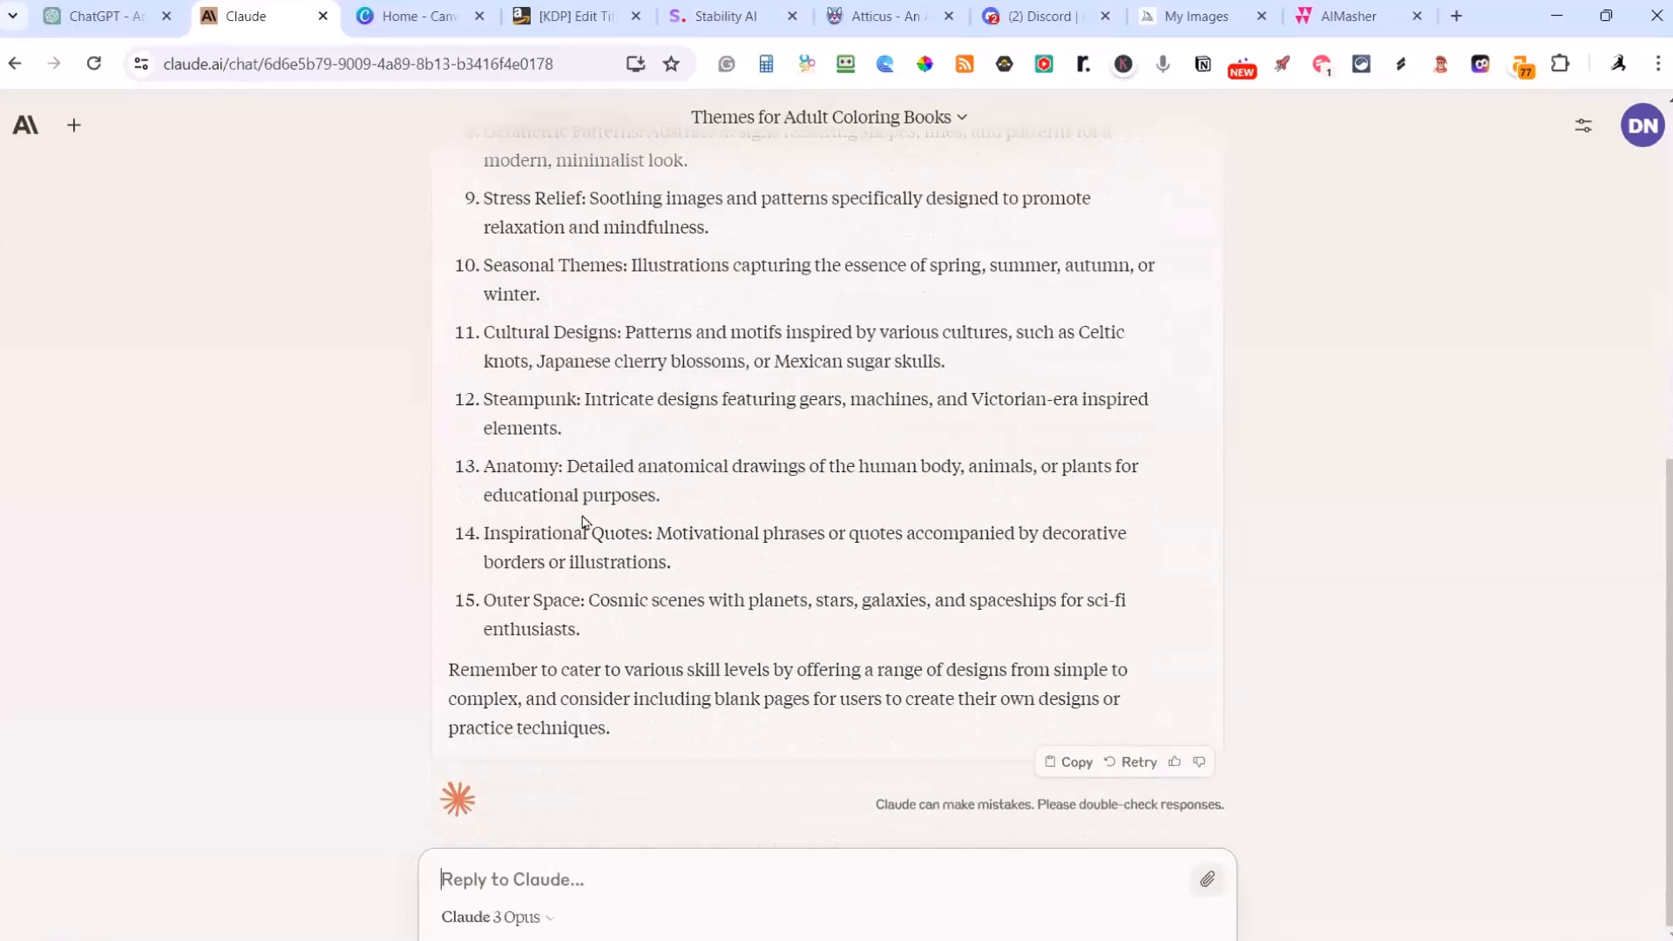
pyautogui.scroll(2, 593, 496)
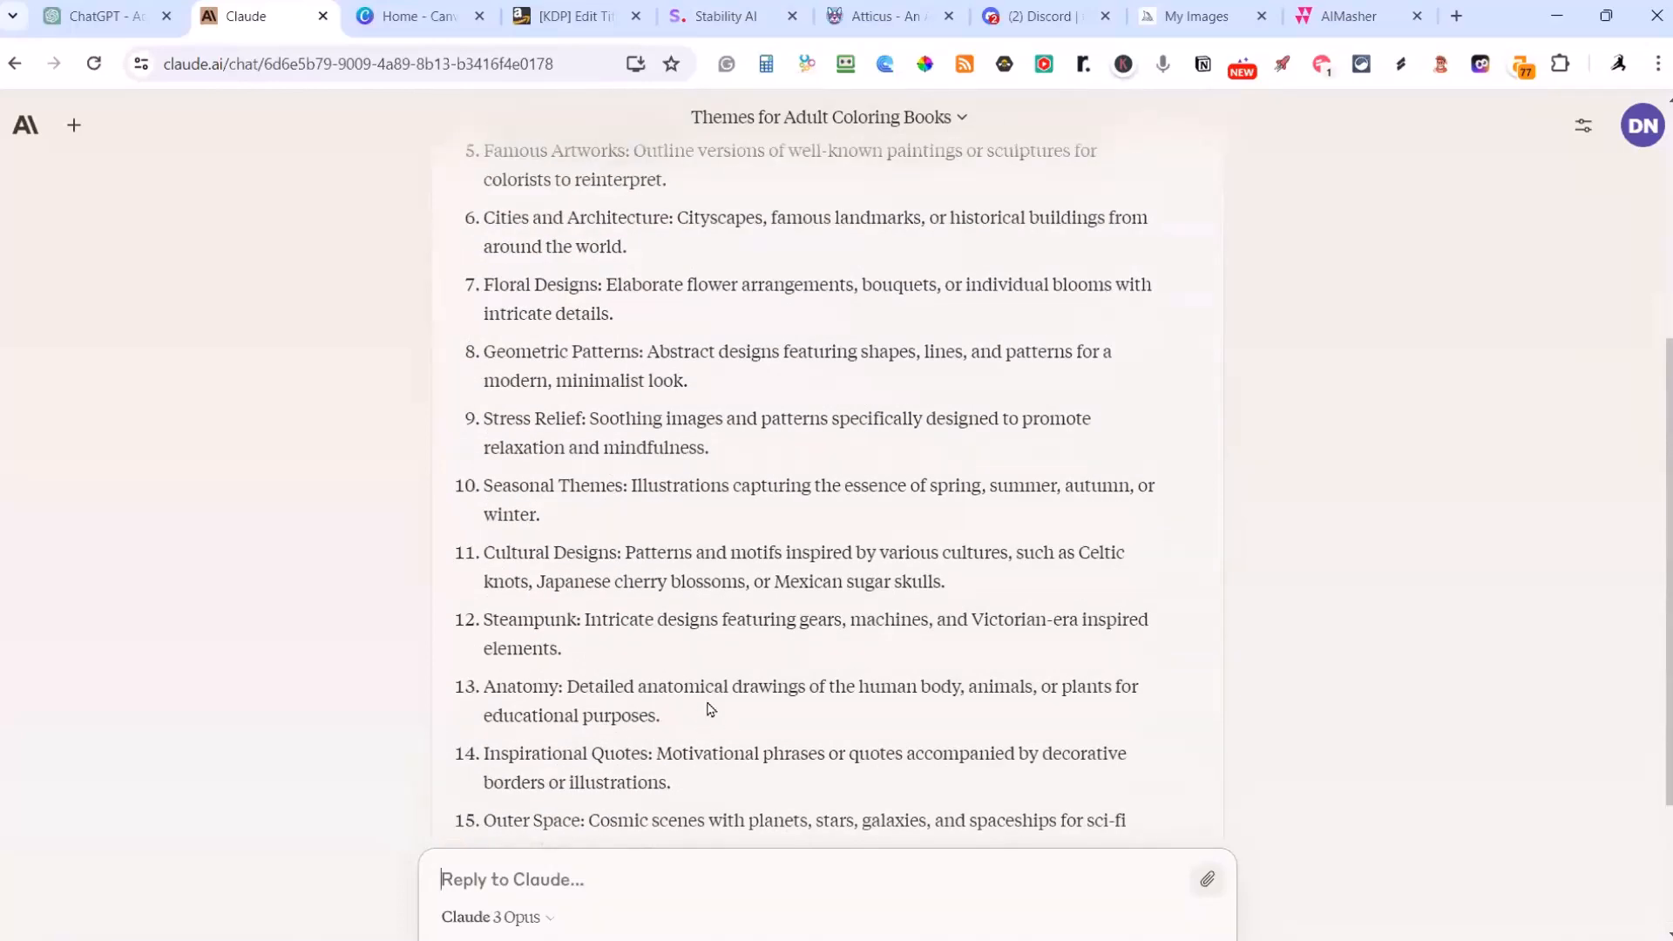
pyautogui.scroll(5, 664, 587)
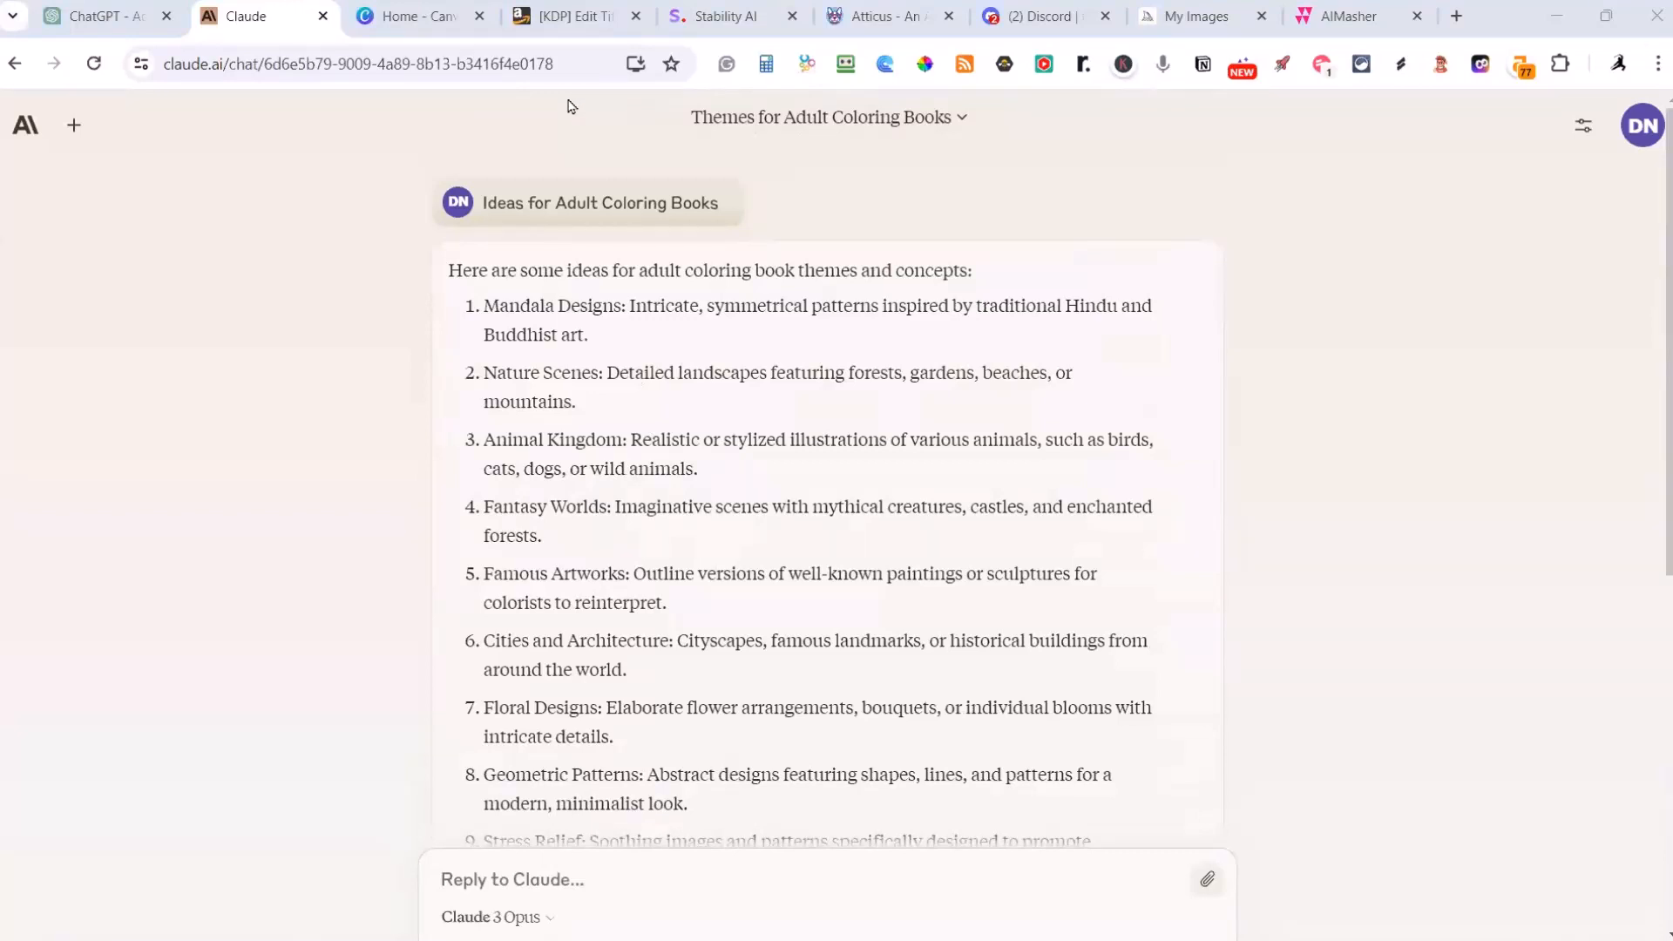
# Step: Switch to Publisher Rocket and run a keyword search for "coloring books" in the Books category
pyautogui.hotkey('alt', 'Tab')
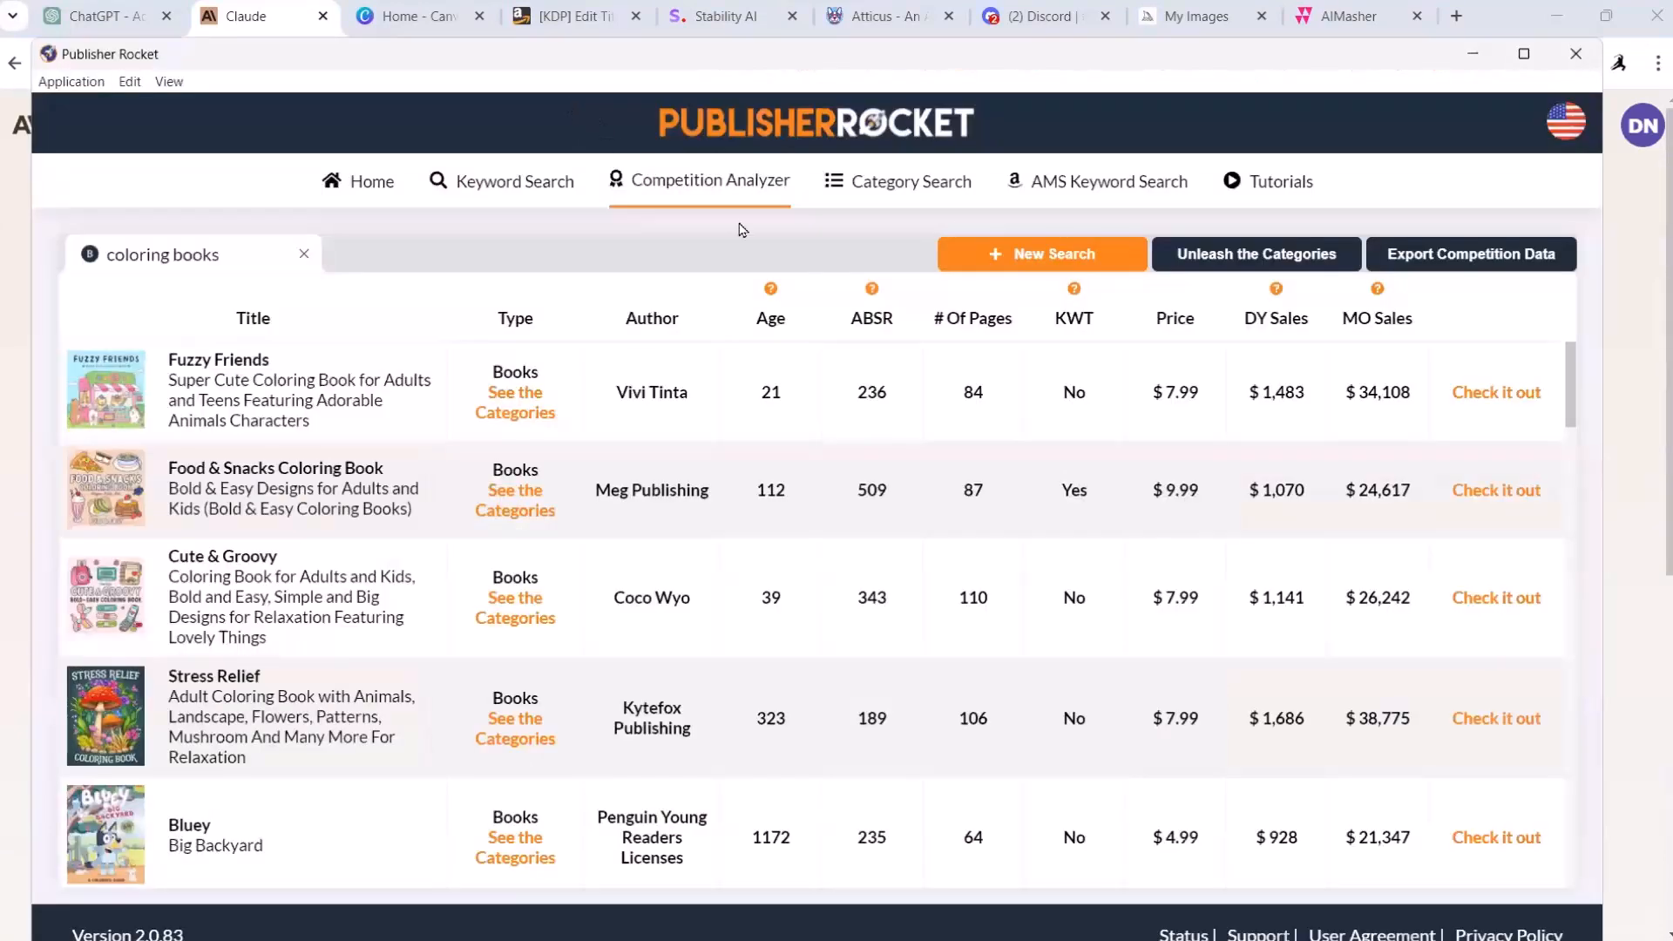
pyautogui.click(549, 183)
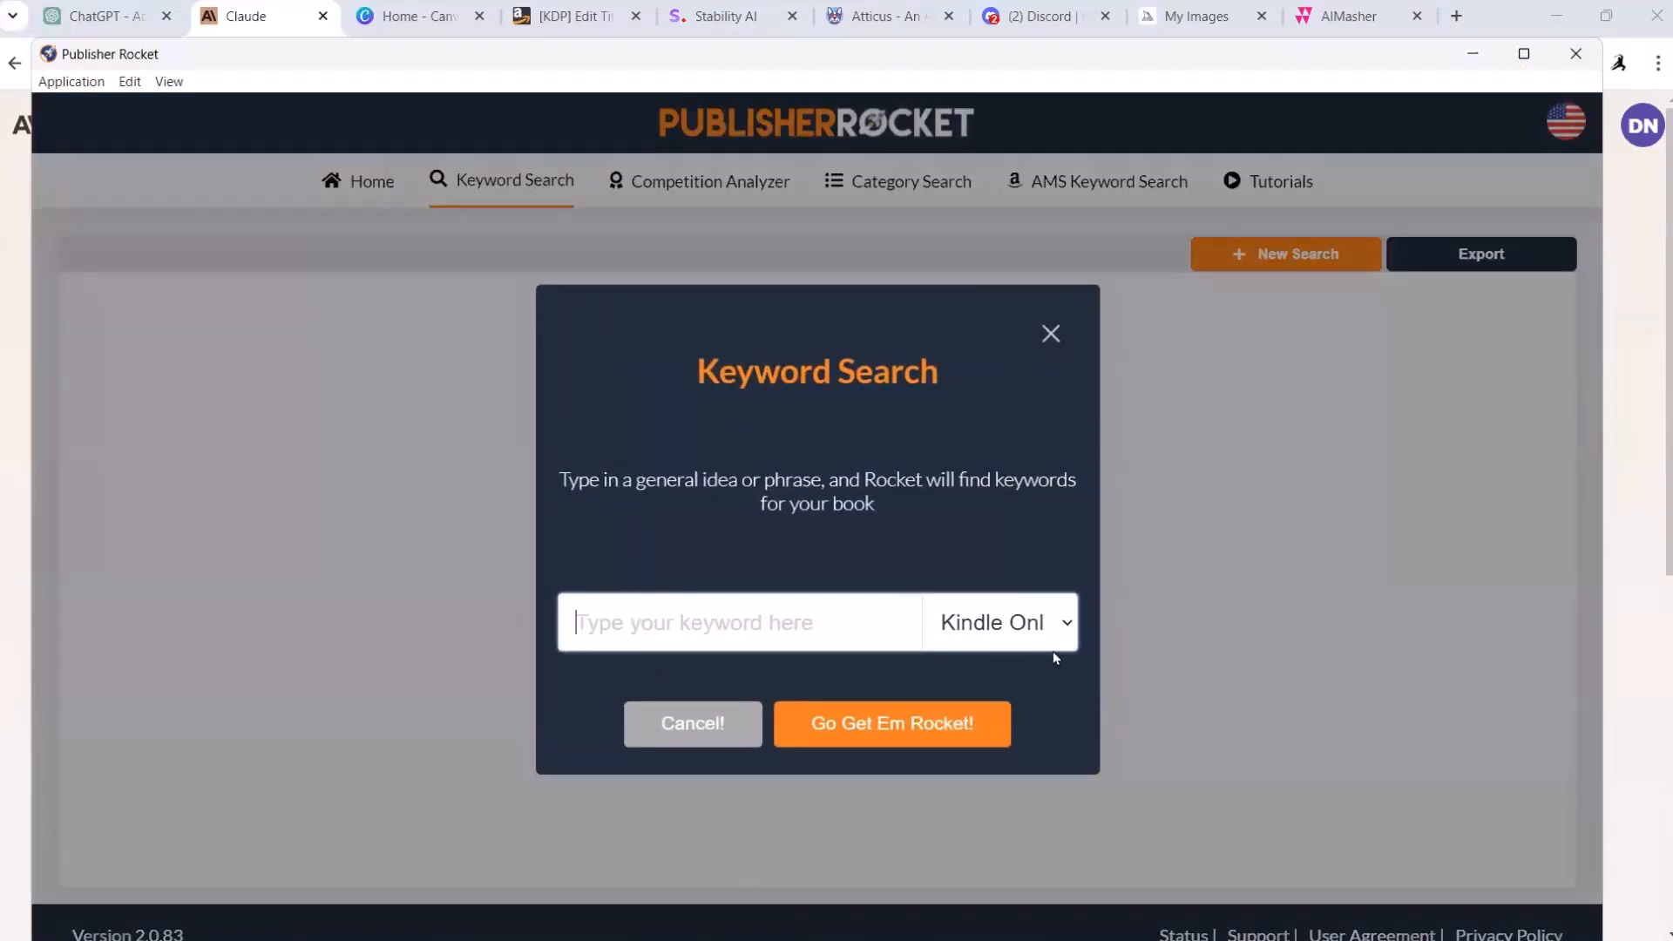
pyautogui.click(1055, 625)
pyautogui.click(972, 691)
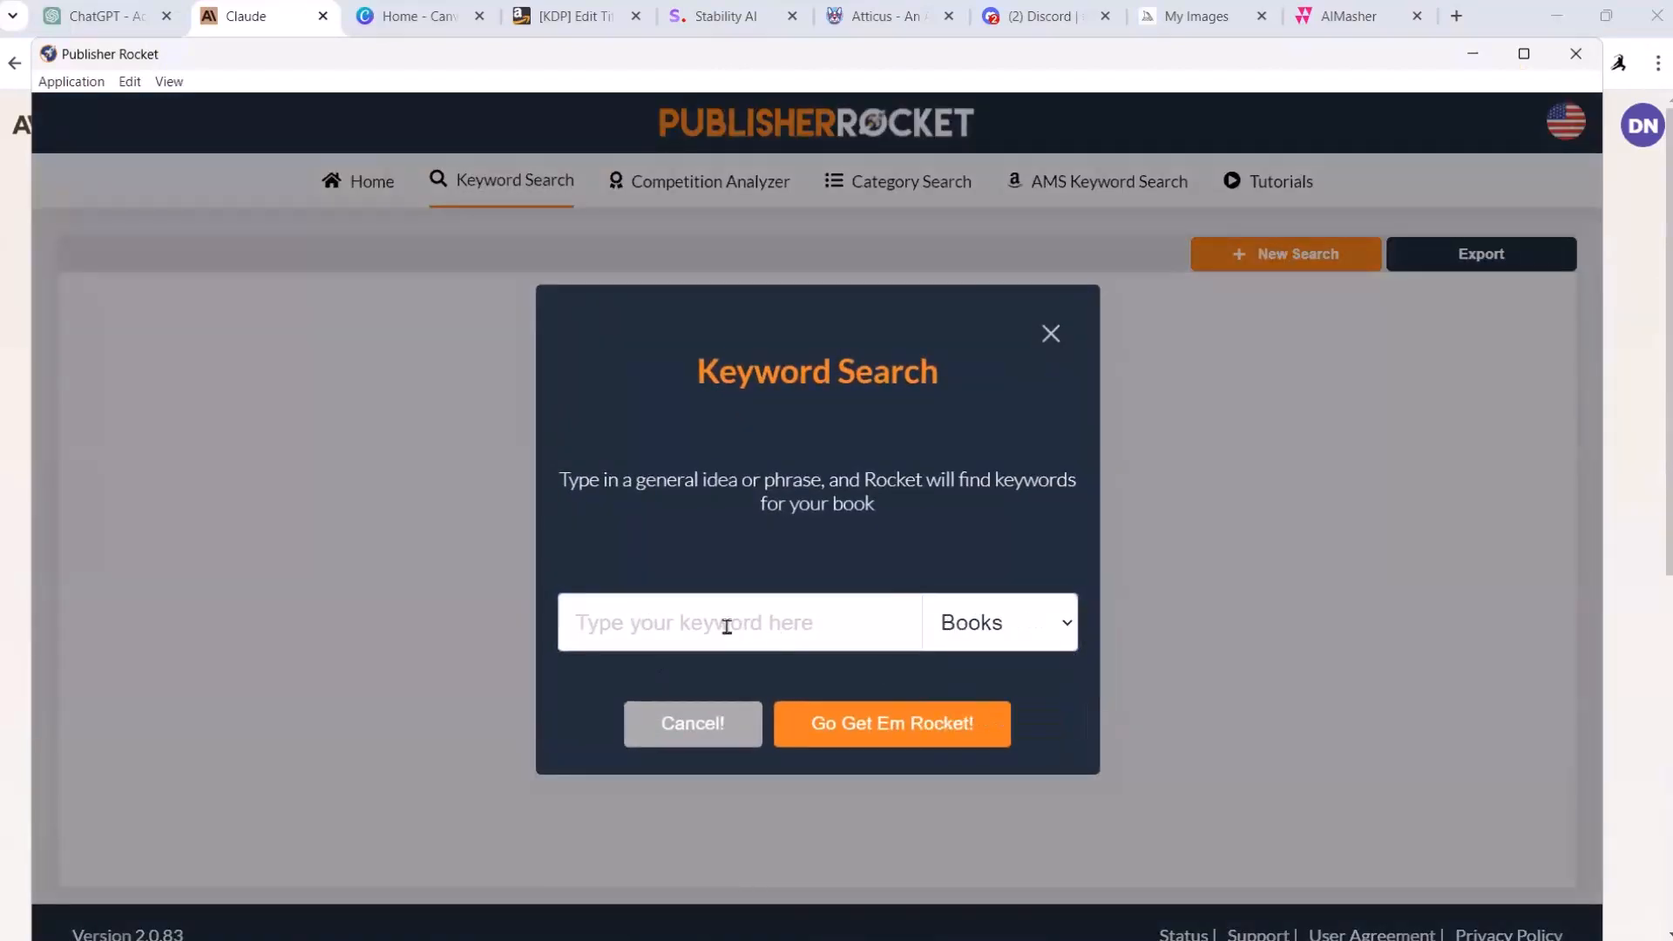
pyautogui.click(716, 622)
pyautogui.write('colo')
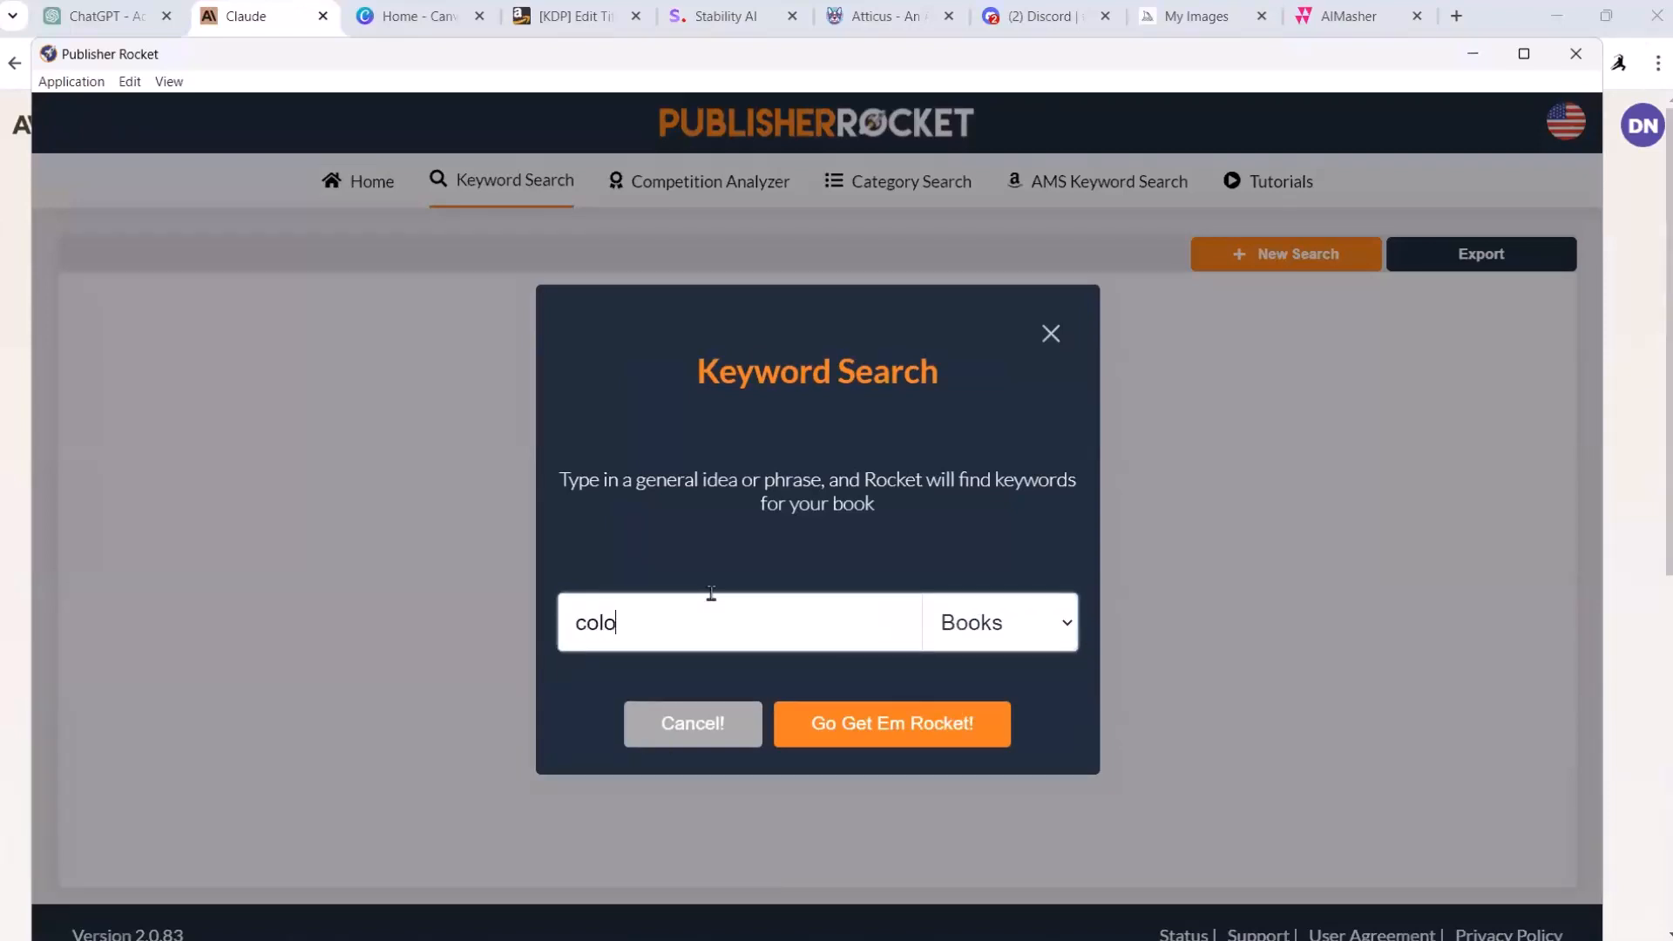
pyautogui.write('ring books')
pyautogui.click(898, 730)
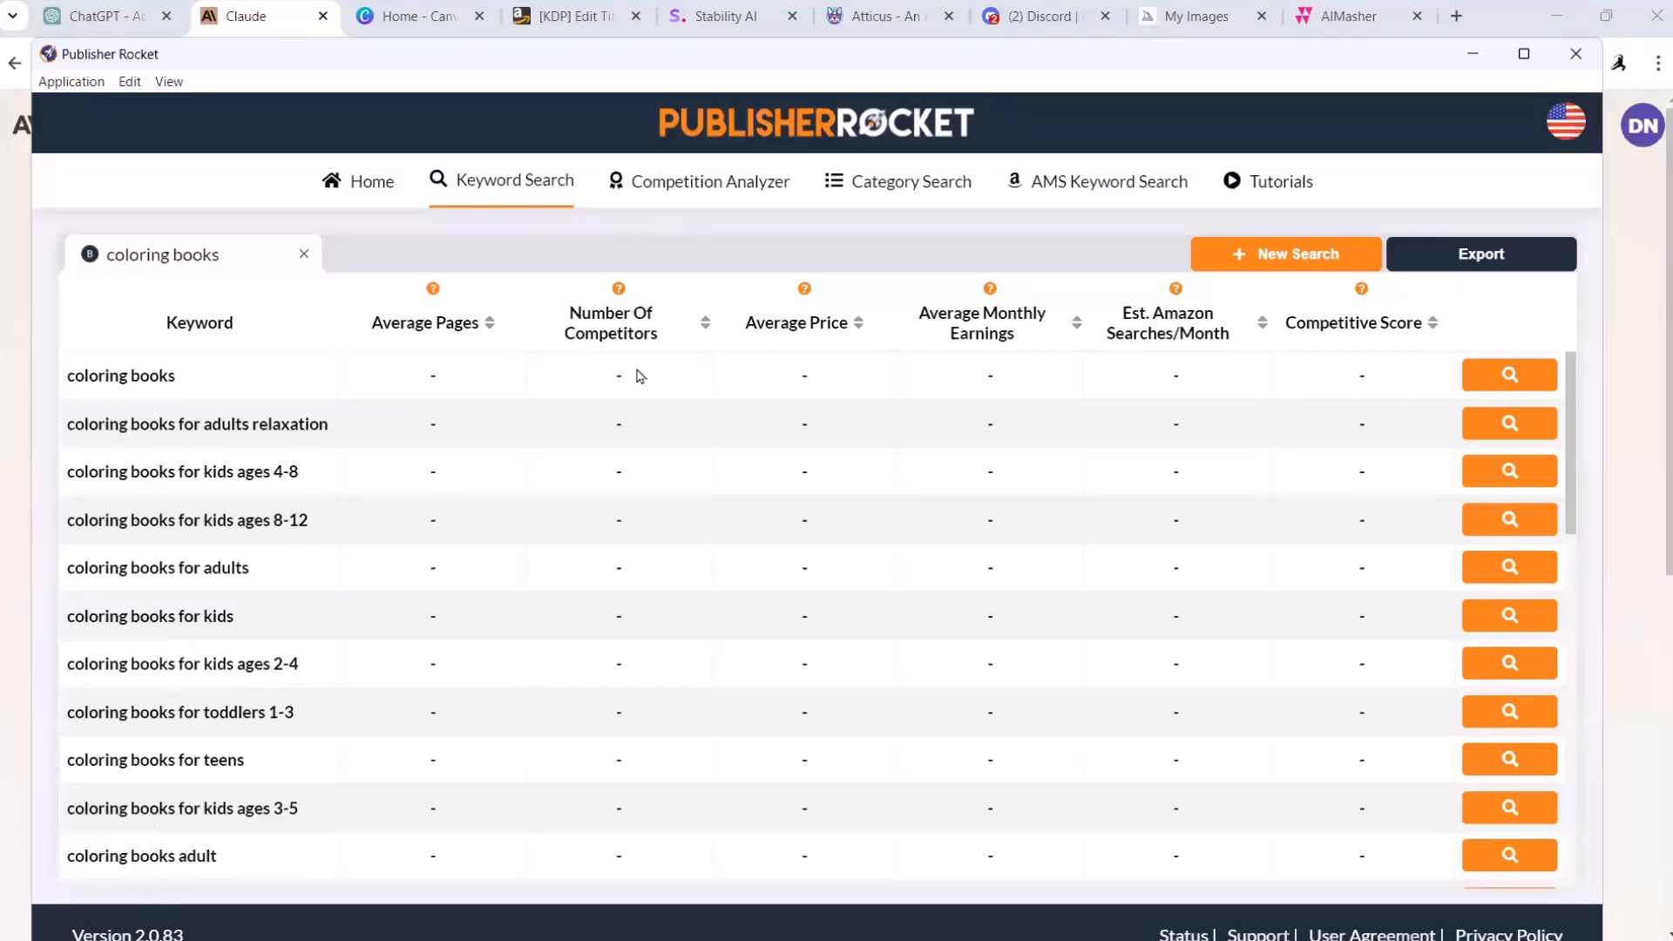
# Step: Analyze the keywords "coloring books", "coloring books for adults relaxation", "coloring books for kids ages 4-8" and "coloring books for kids ages 8-12"
pyautogui.click(1498, 385)
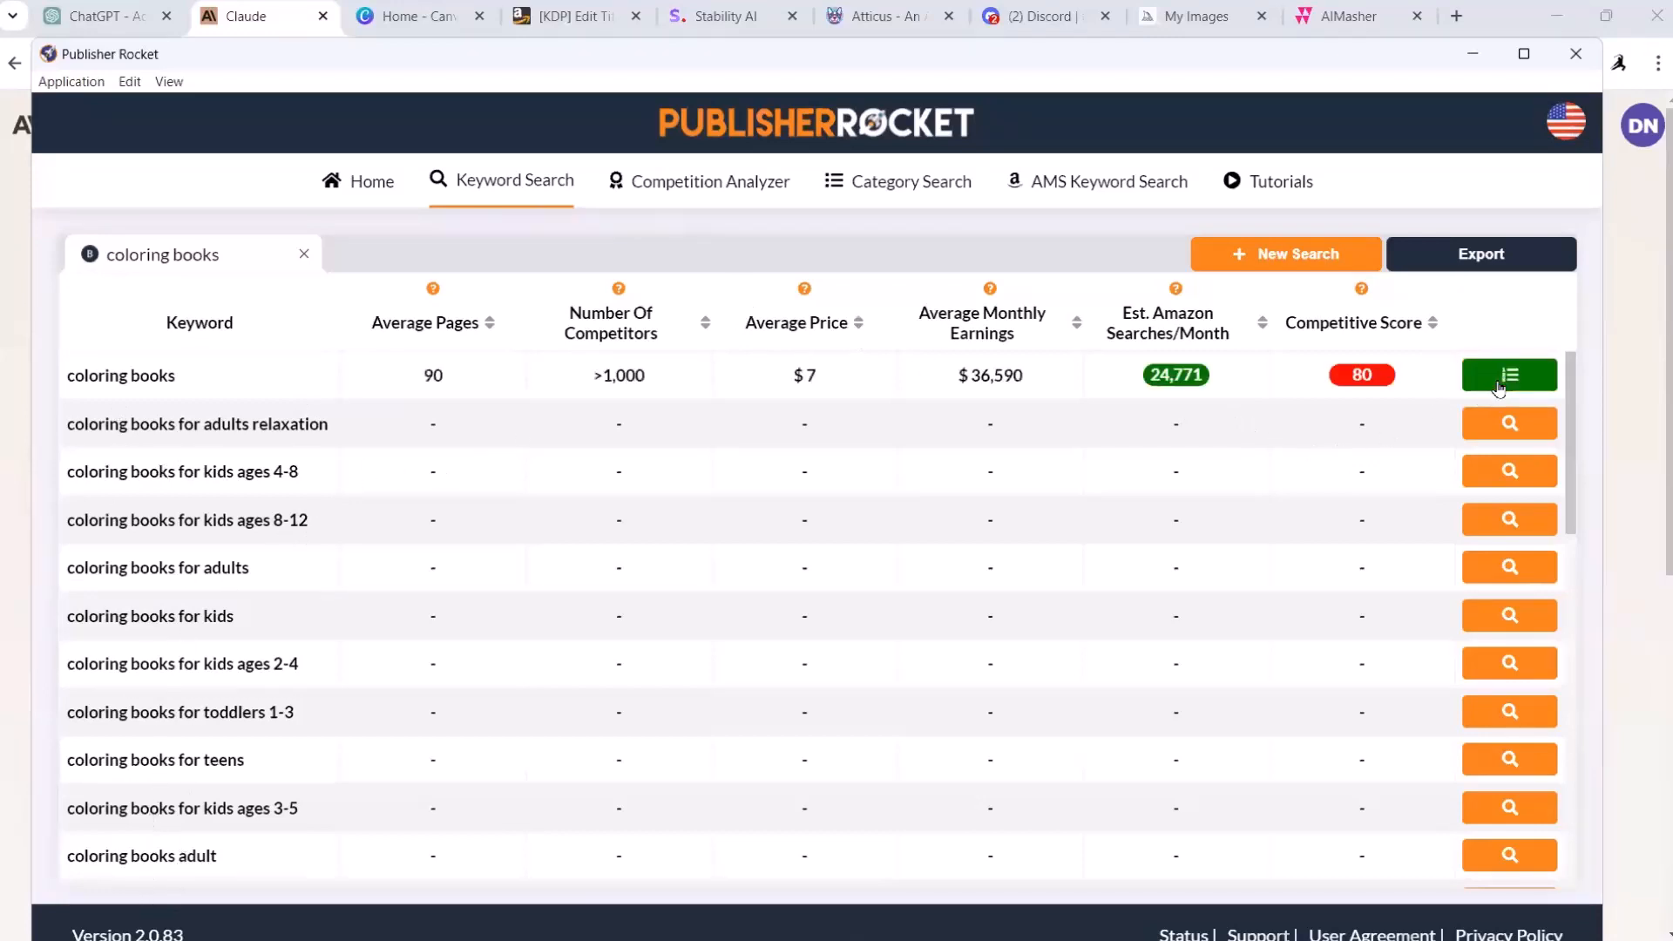
pyautogui.moveTo(1339, 385)
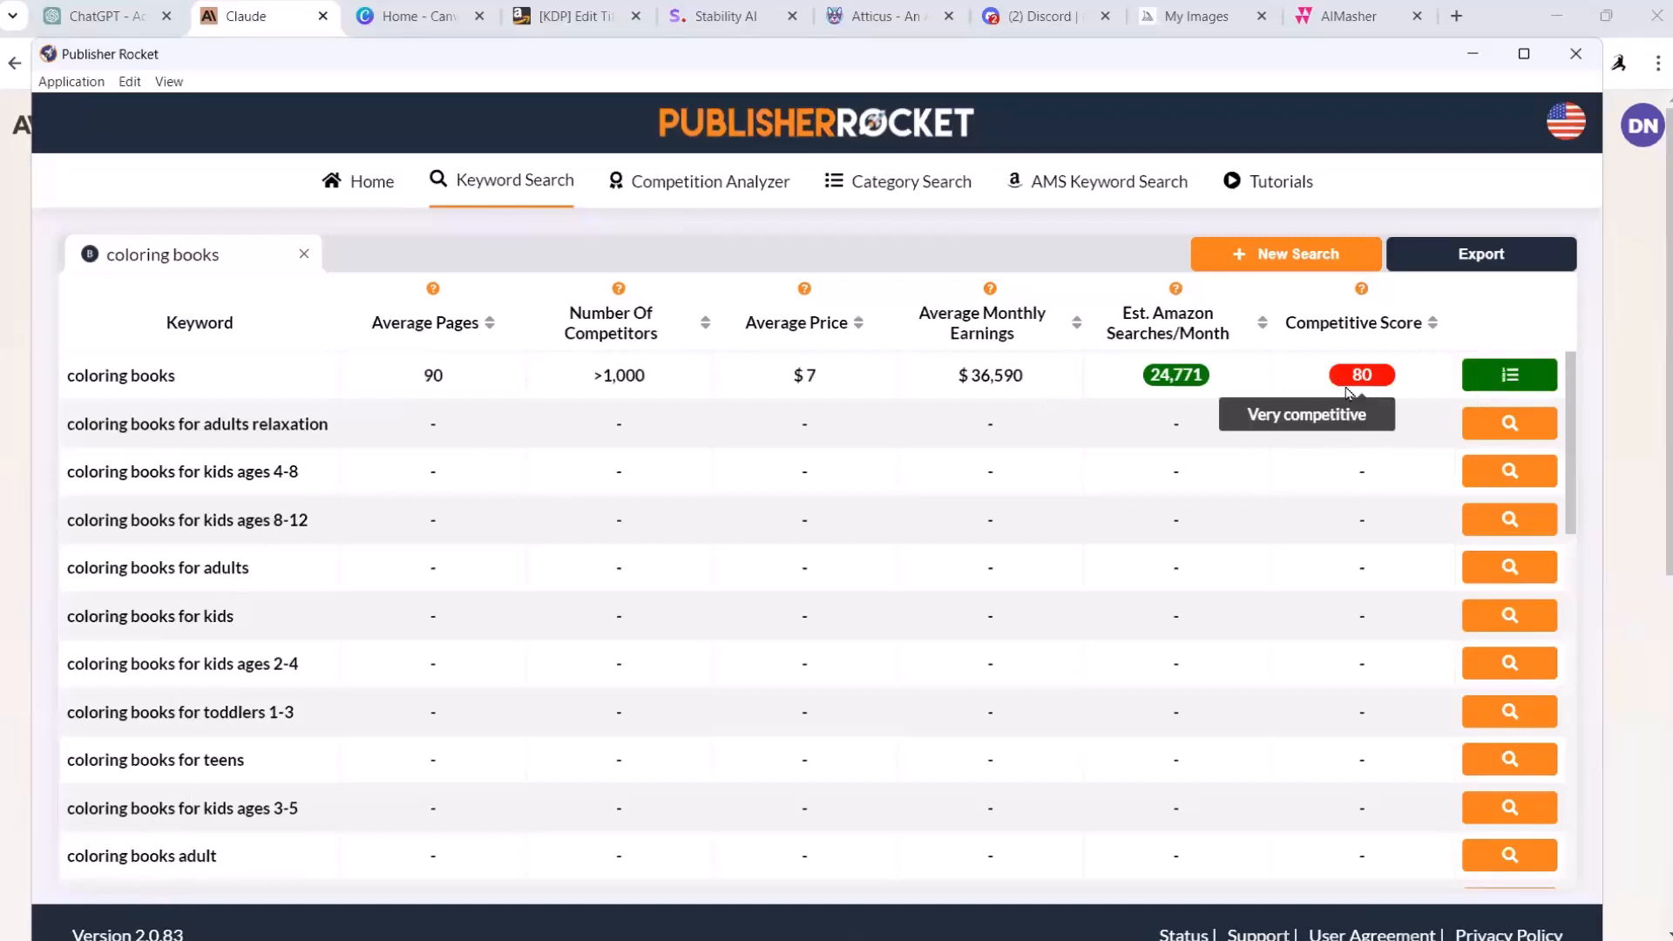
pyautogui.click(1515, 427)
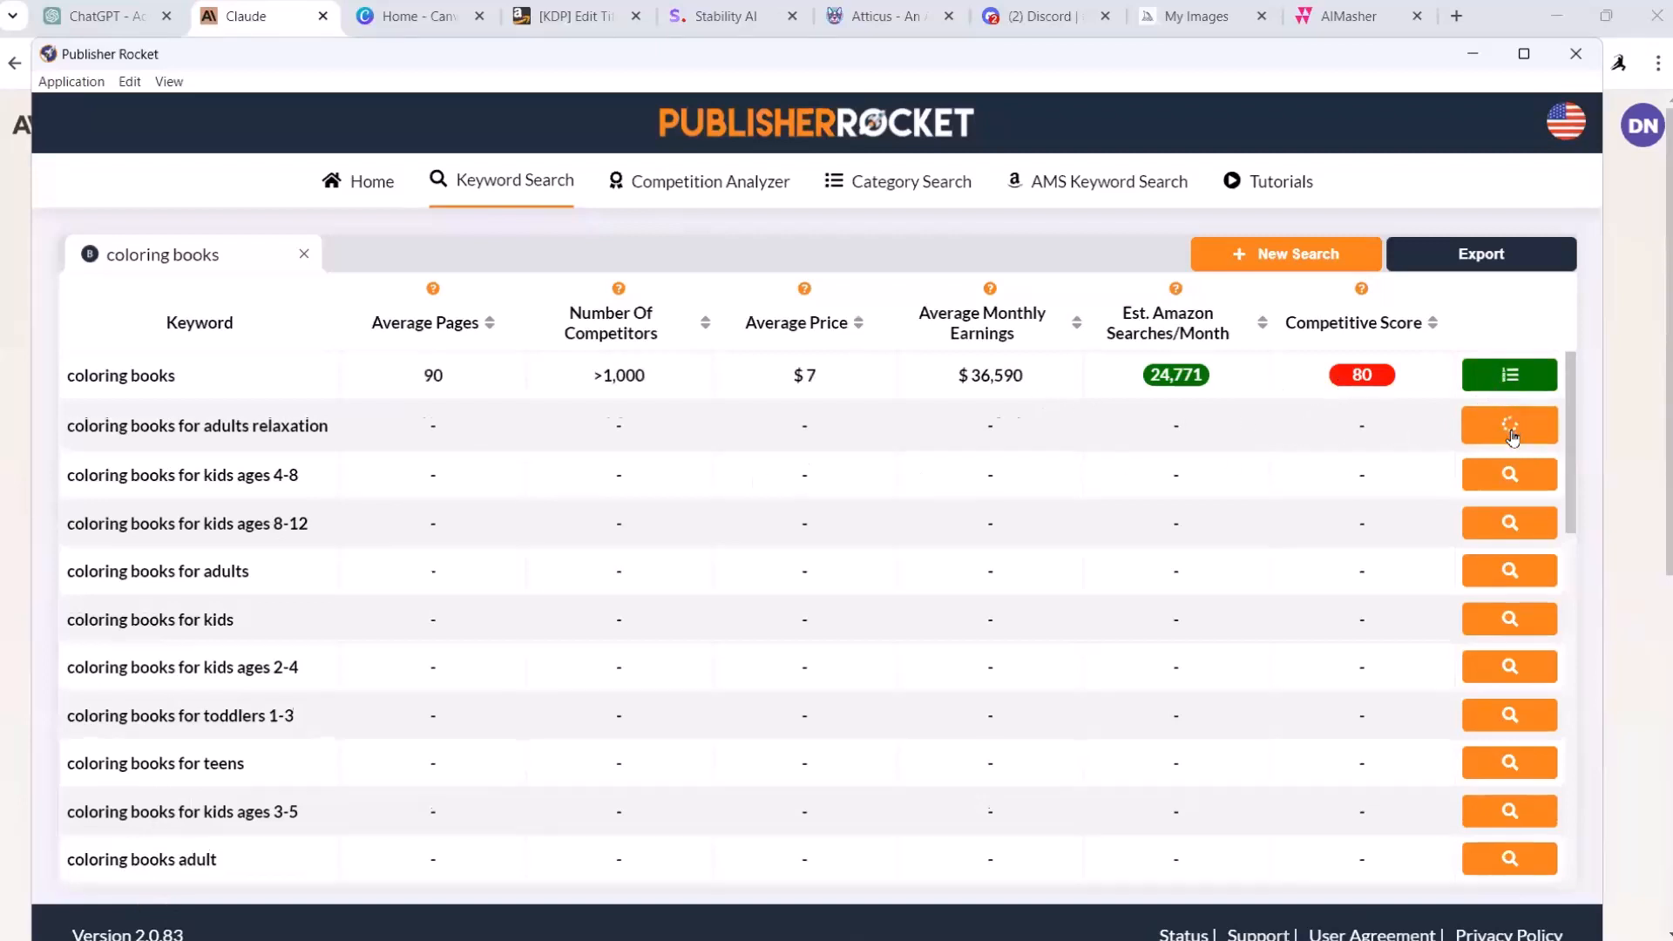
pyautogui.click(1517, 483)
pyautogui.click(1512, 520)
pyautogui.moveTo(1352, 520)
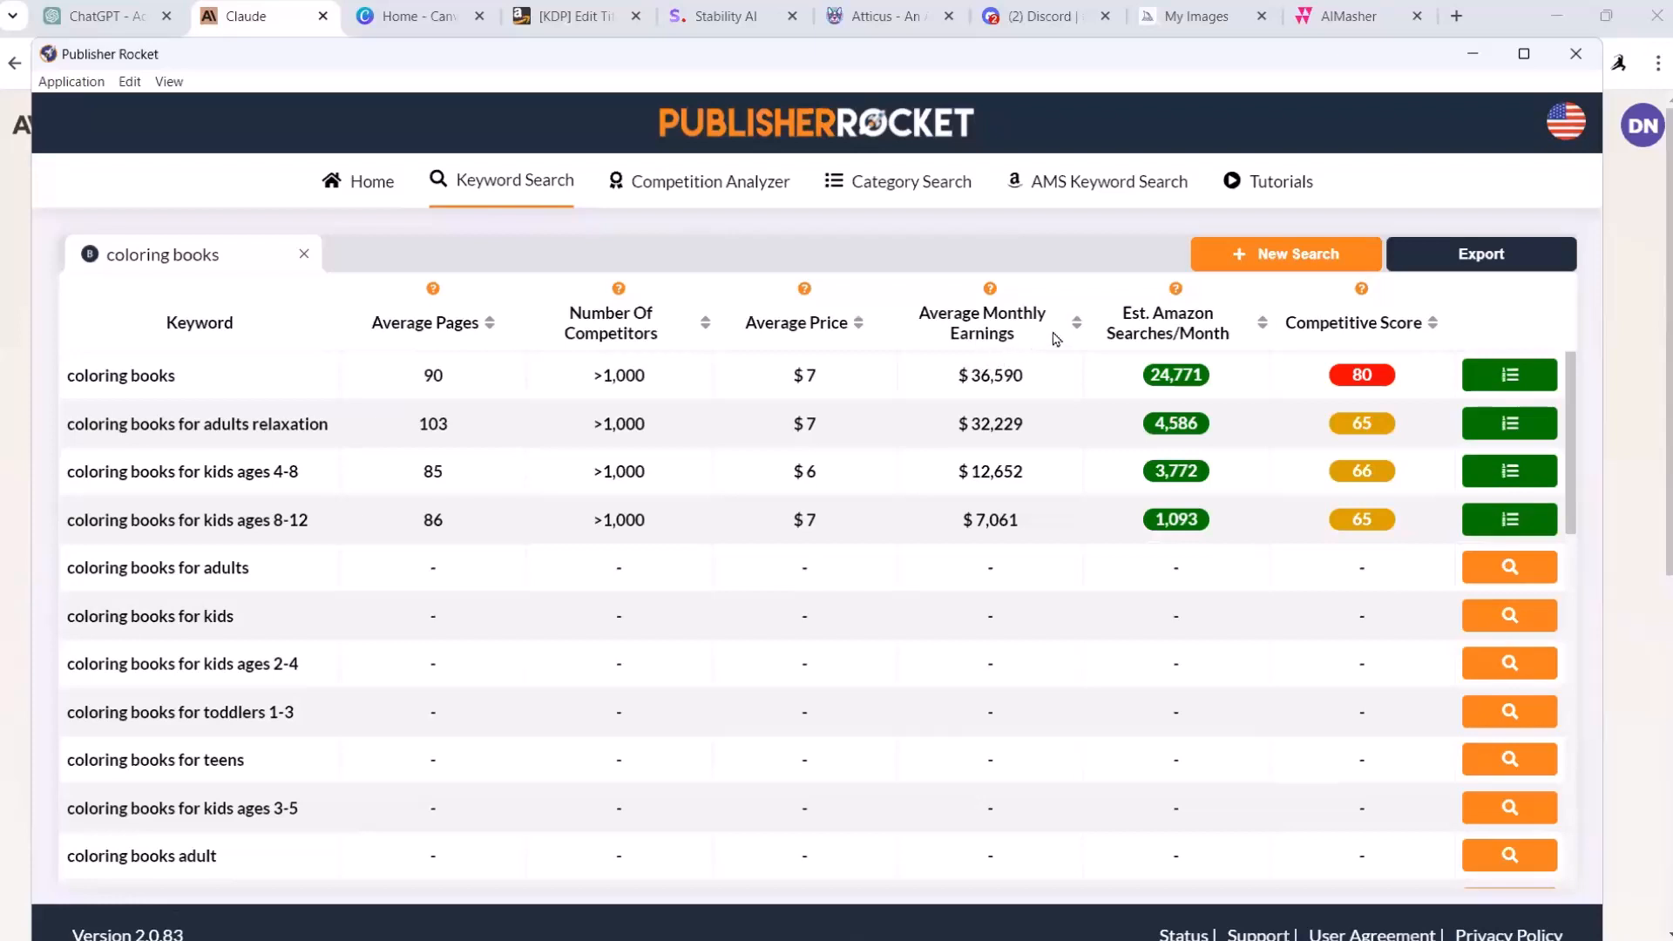
pyautogui.moveTo(990, 291)
# Step: Open the Competition Analyzer results for "coloring books" and examine competing titles' age, page counts, prices and sales
pyautogui.click(687, 190)
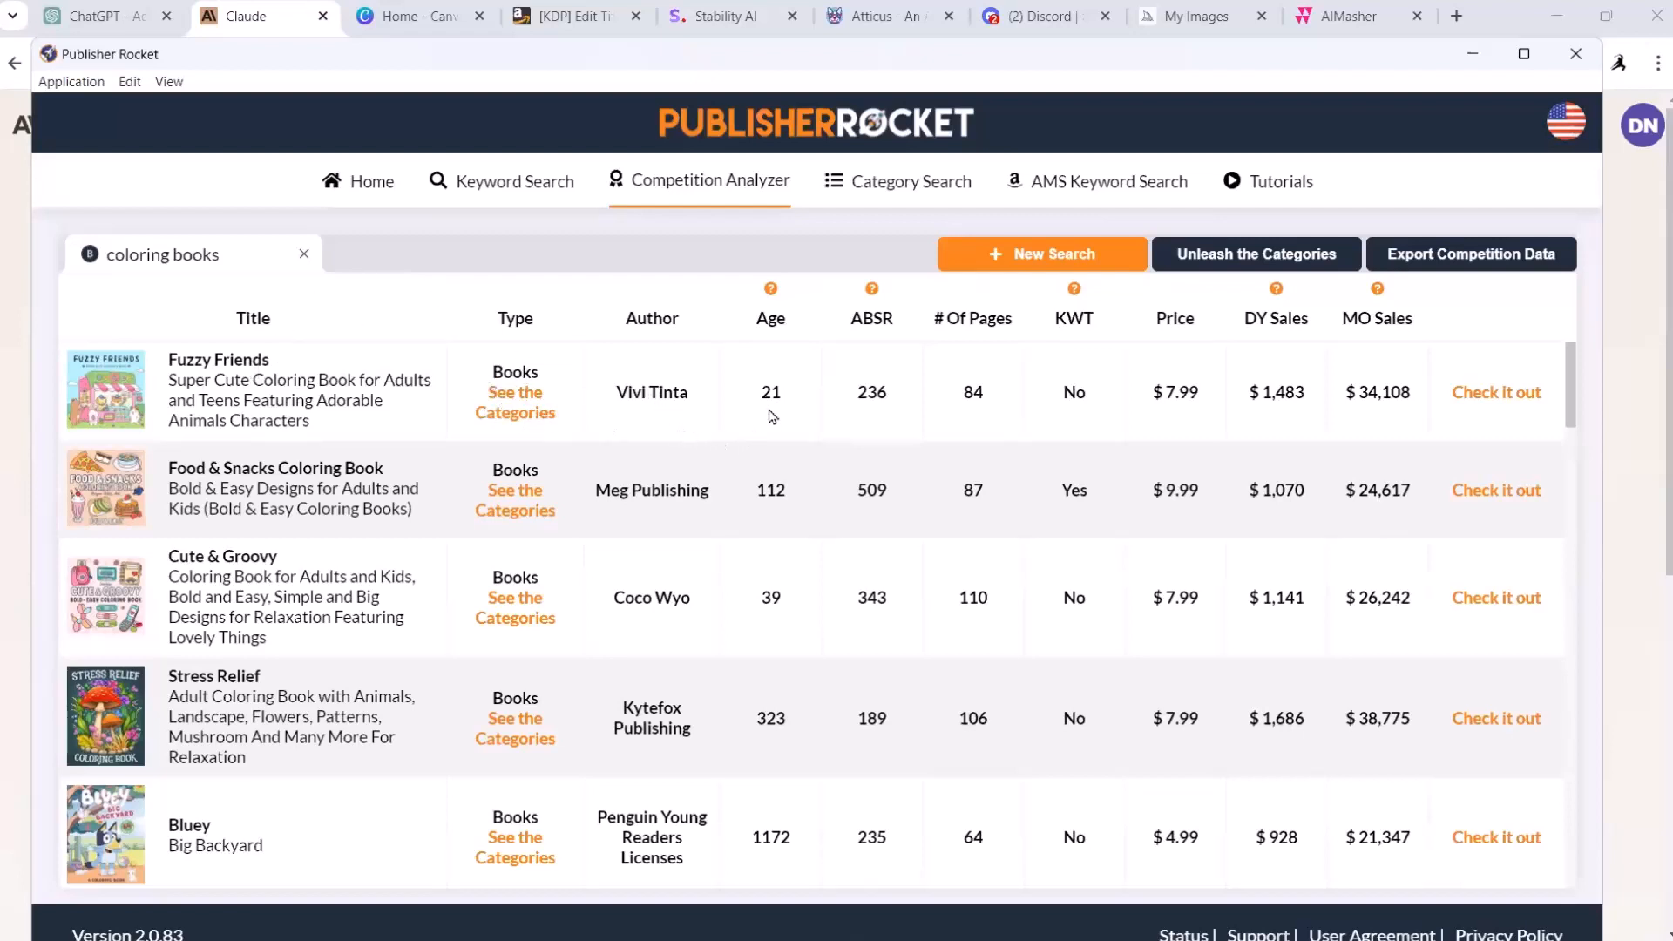
pyautogui.moveTo(771, 292)
pyautogui.scroll(-3, 998, 845)
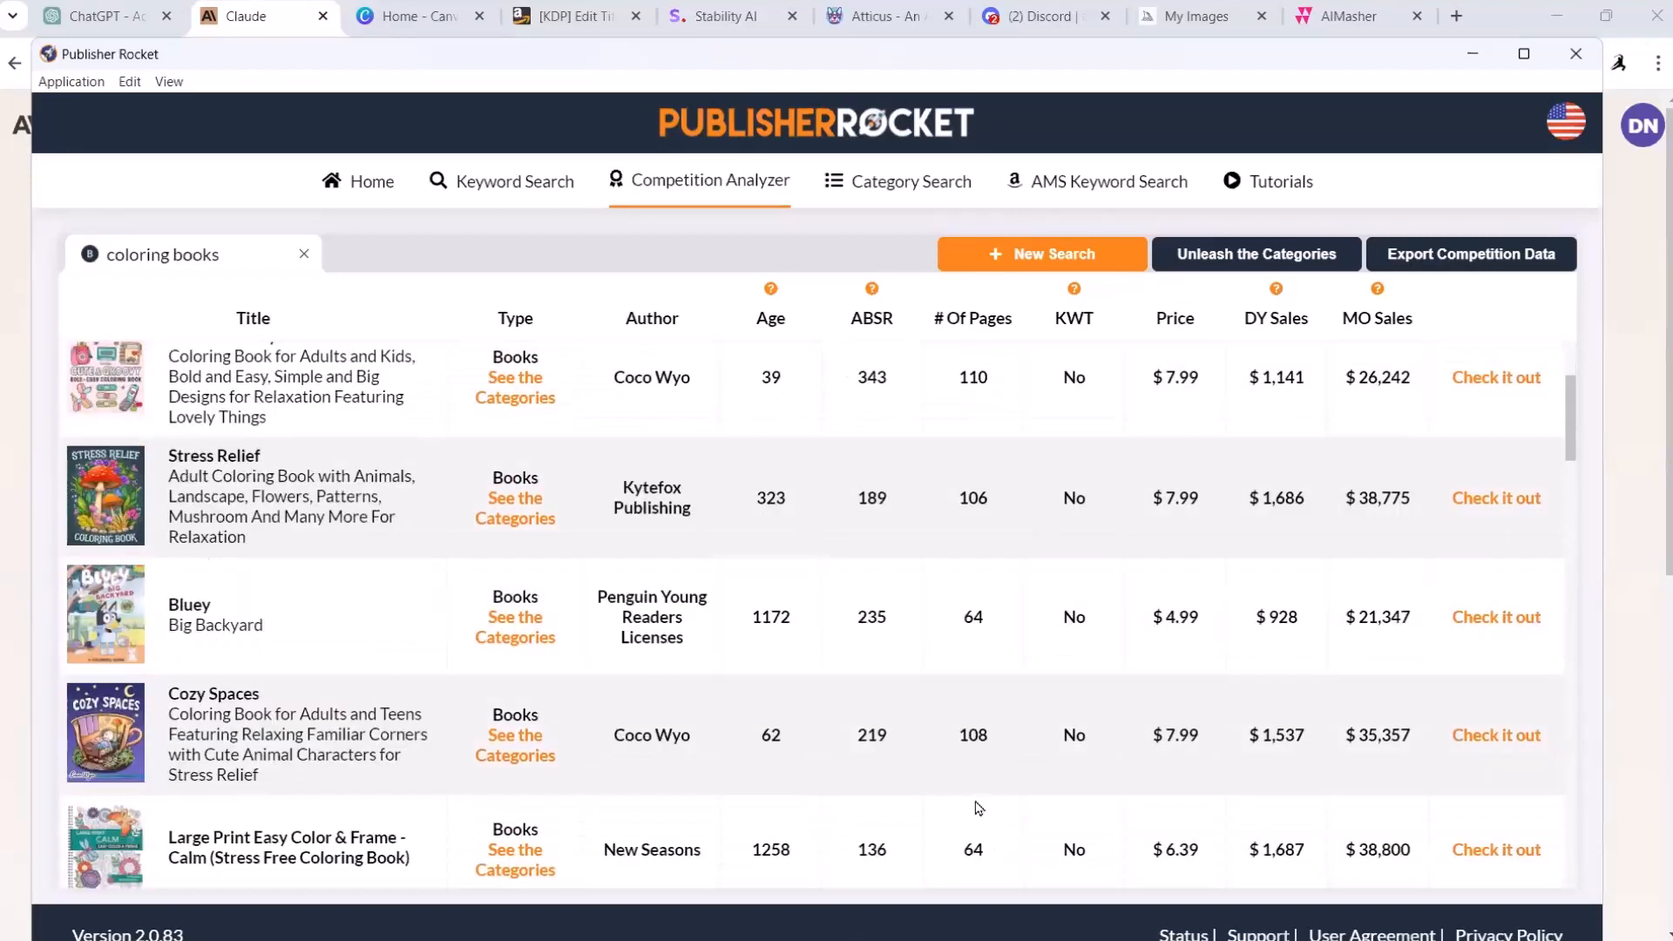
pyautogui.scroll(-2, 1037, 846)
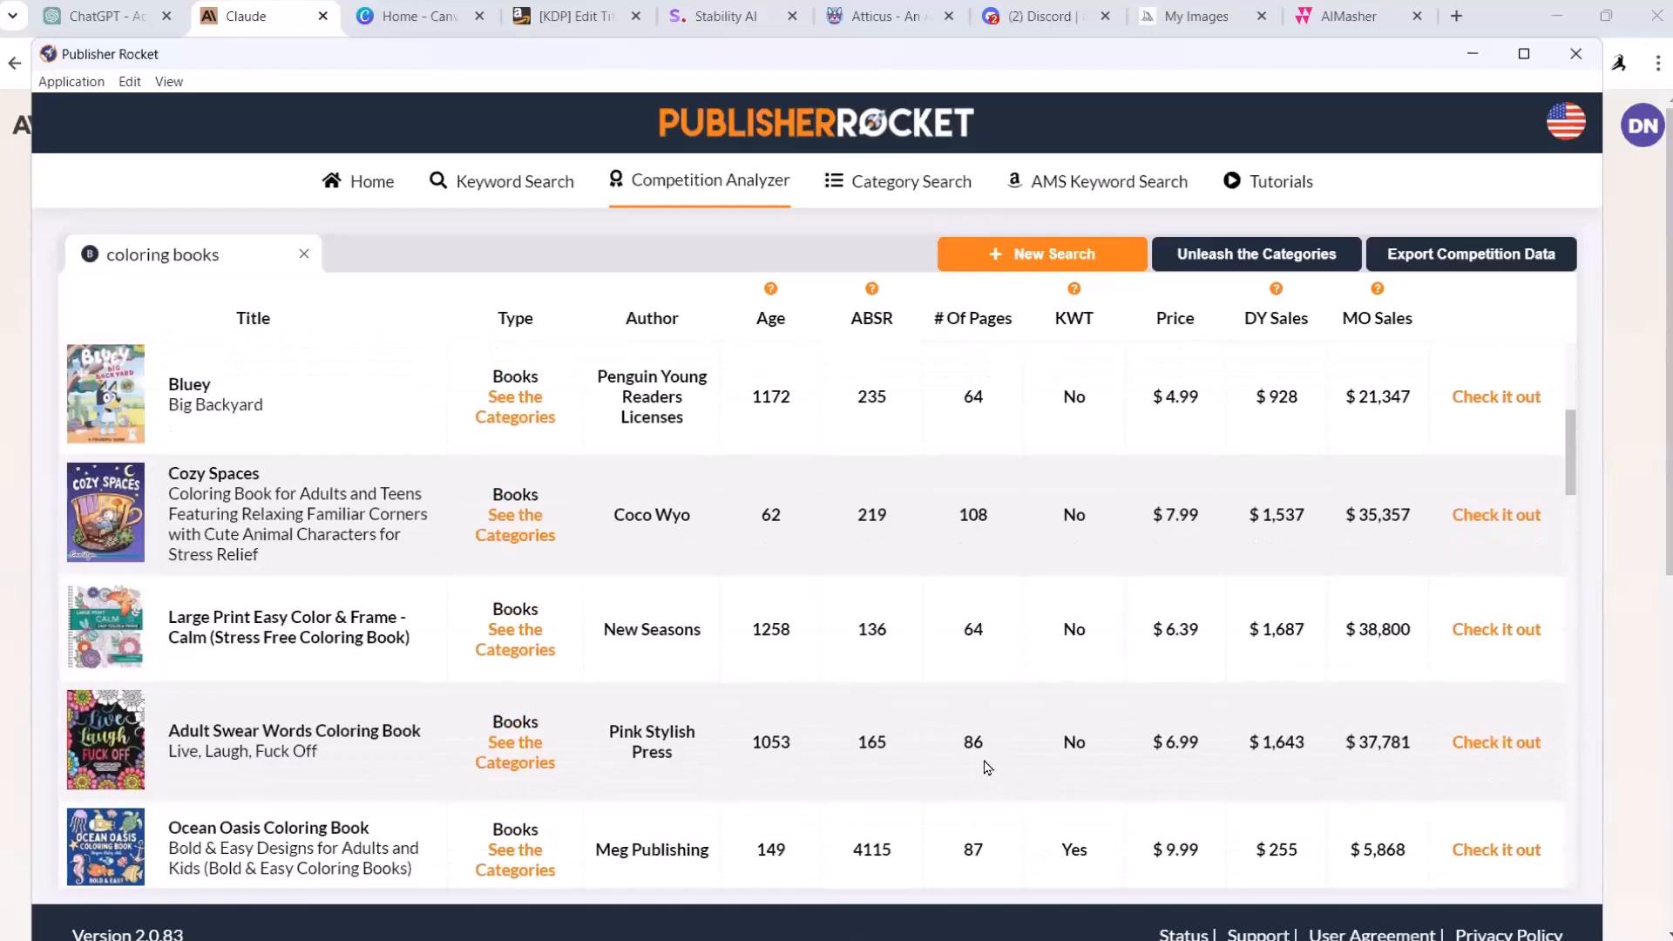
pyautogui.scroll(-2, 1008, 860)
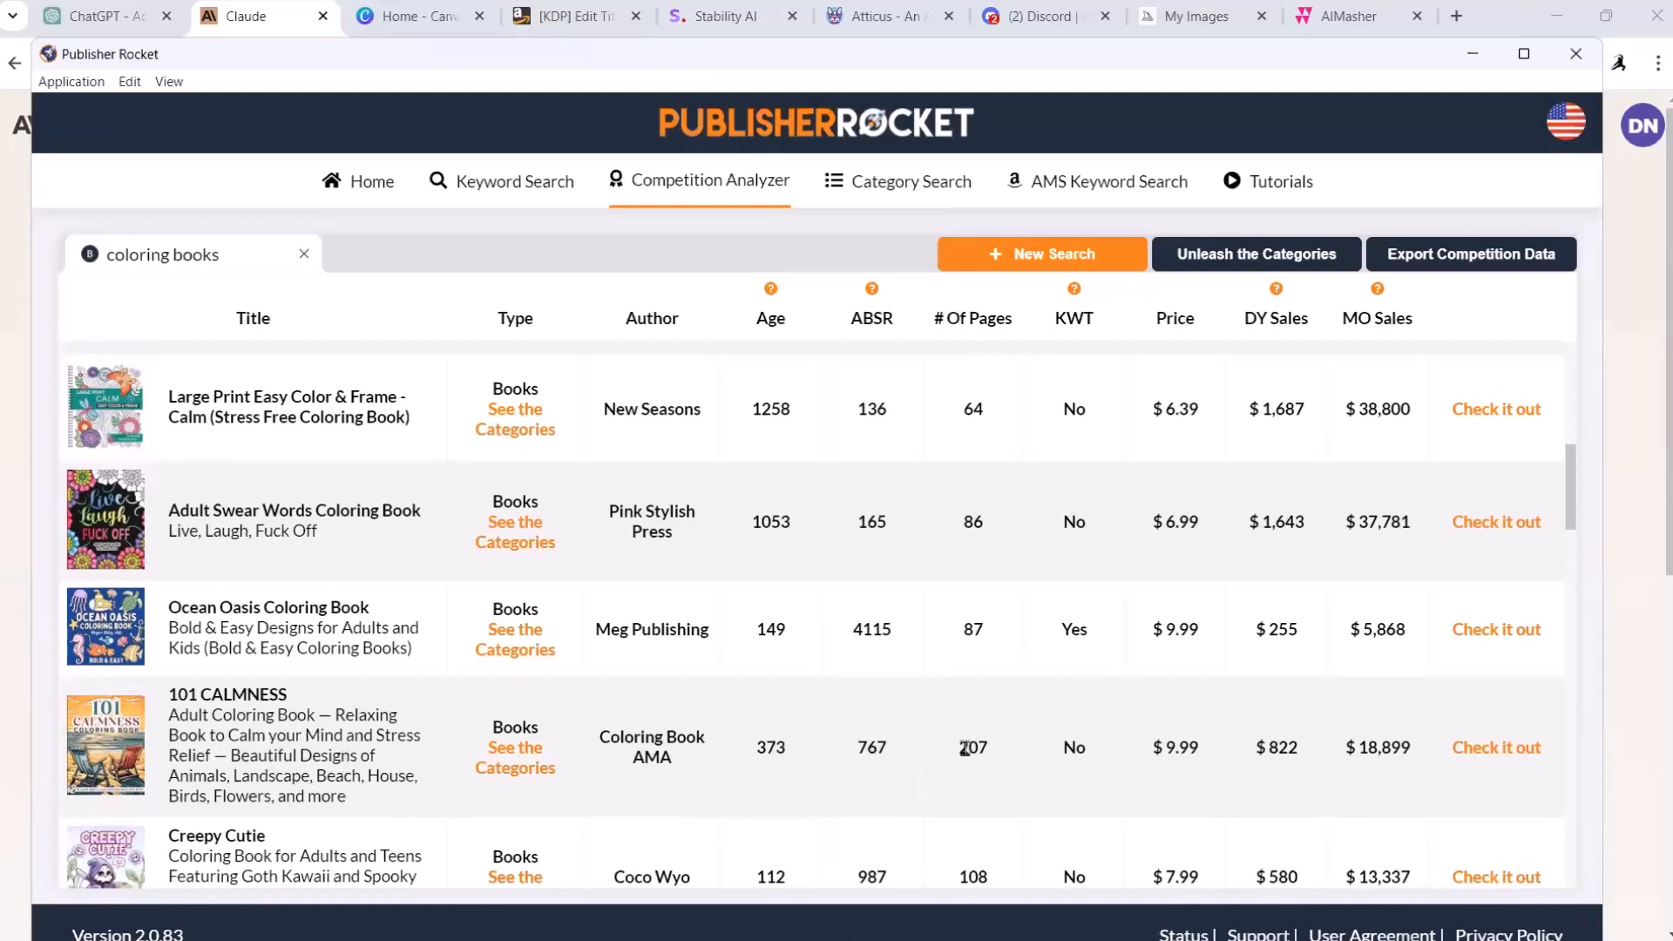
pyautogui.scroll(-2, 977, 784)
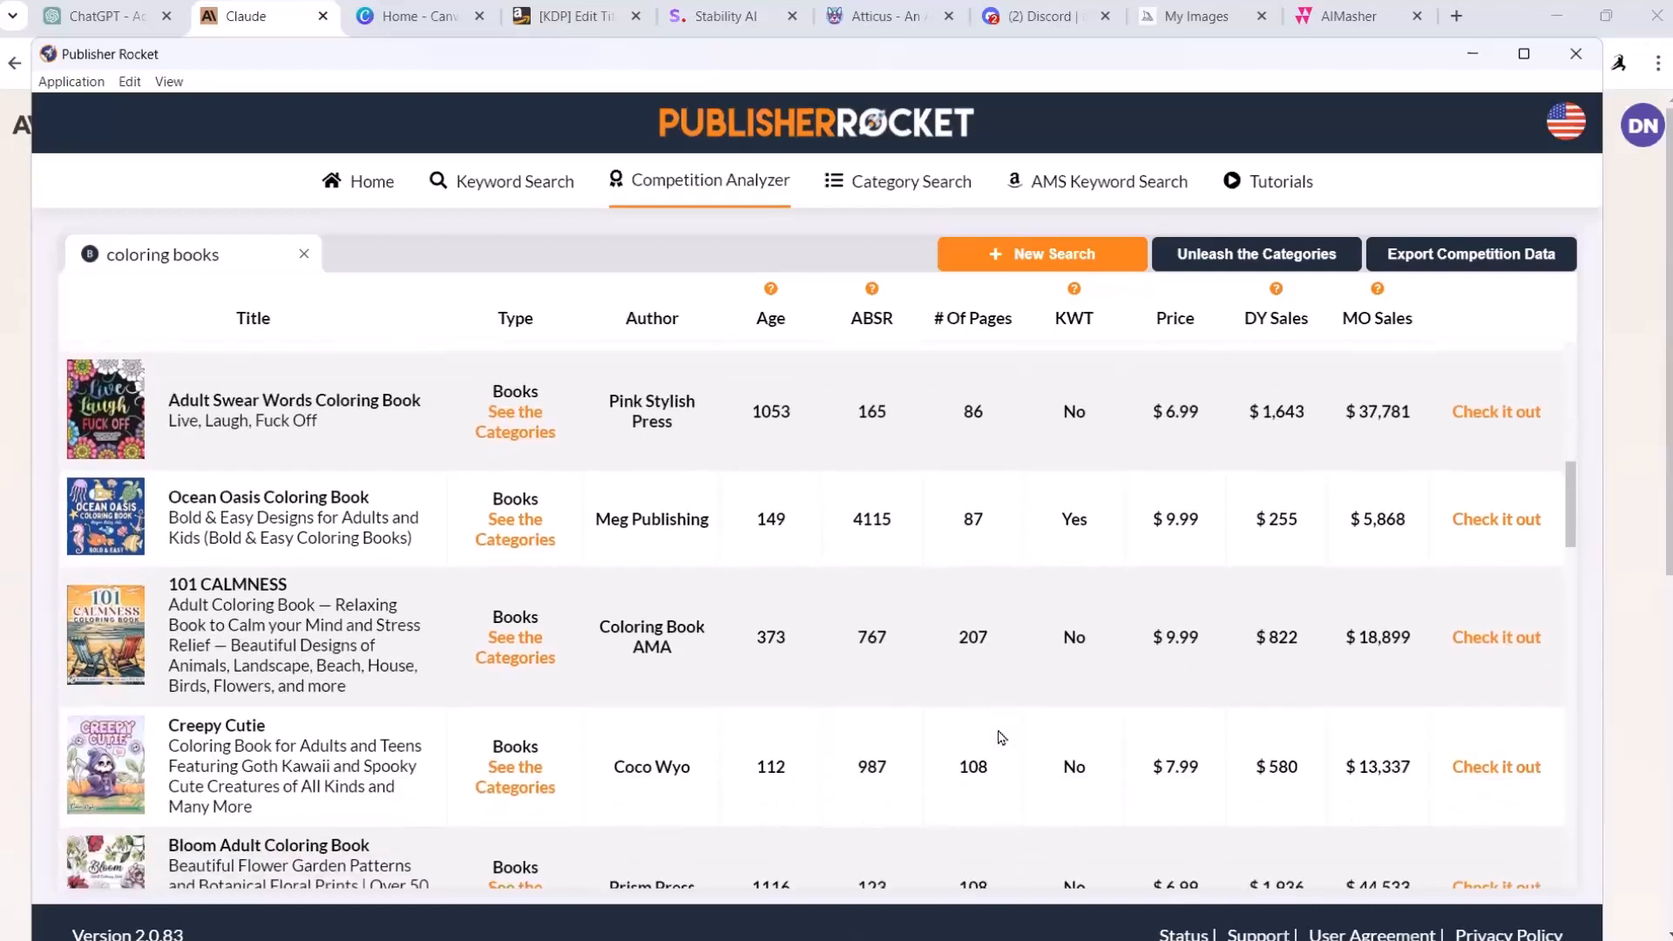
pyautogui.scroll(-2, 958, 763)
pyautogui.scroll(5, 957, 767)
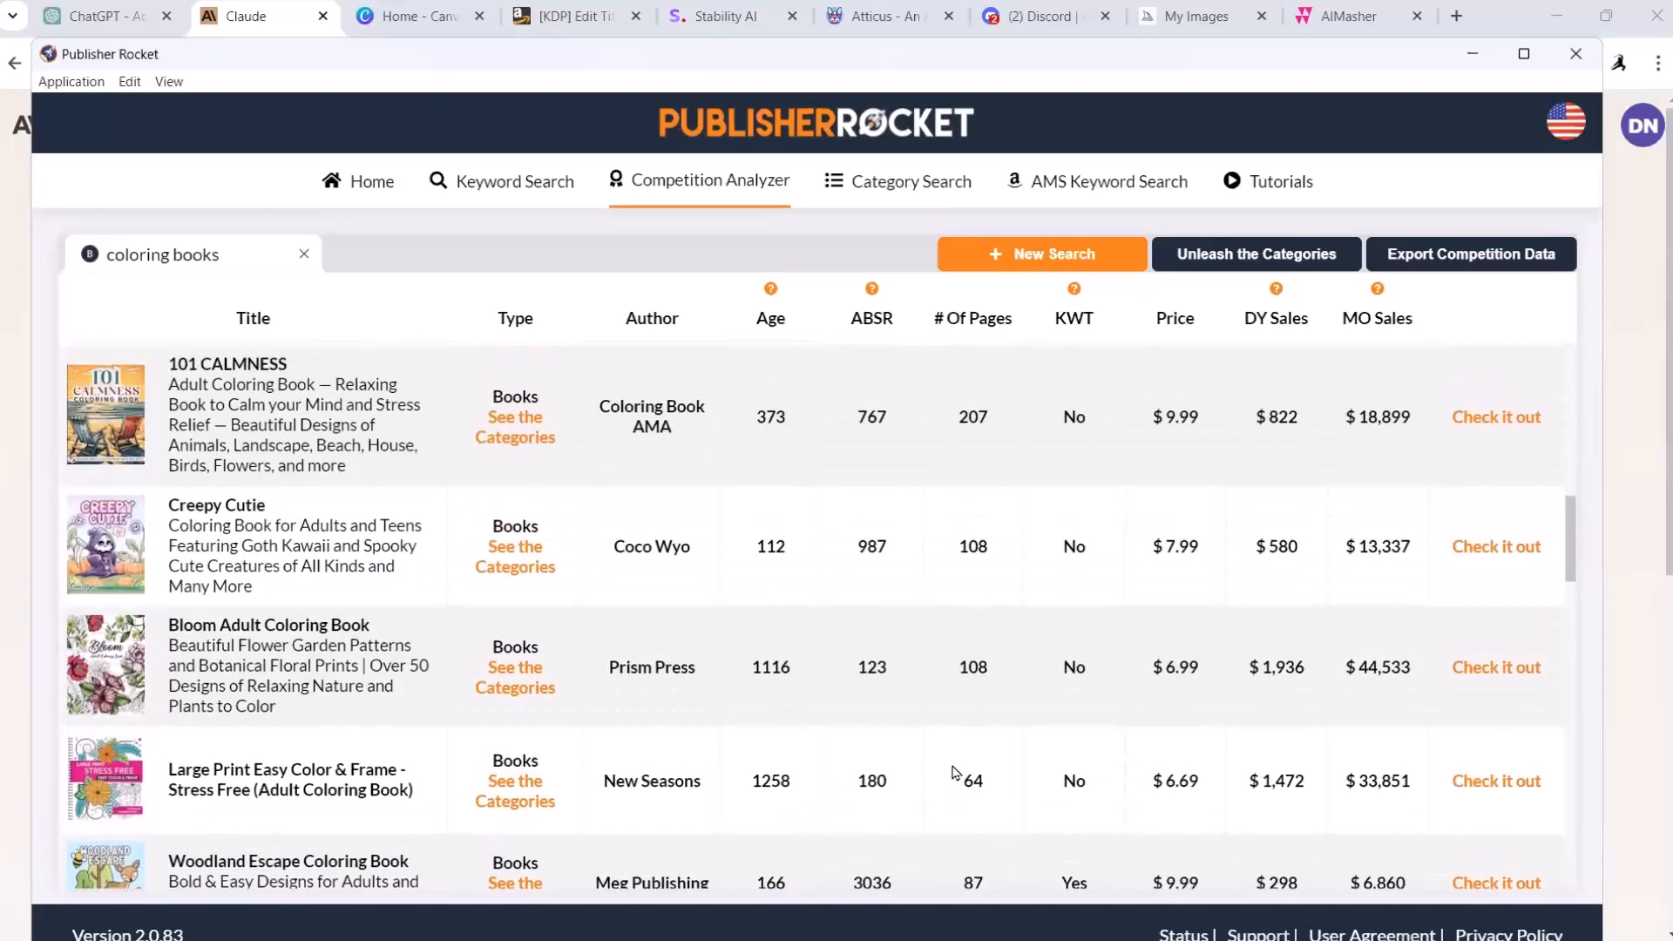
pyautogui.scroll(7, 956, 772)
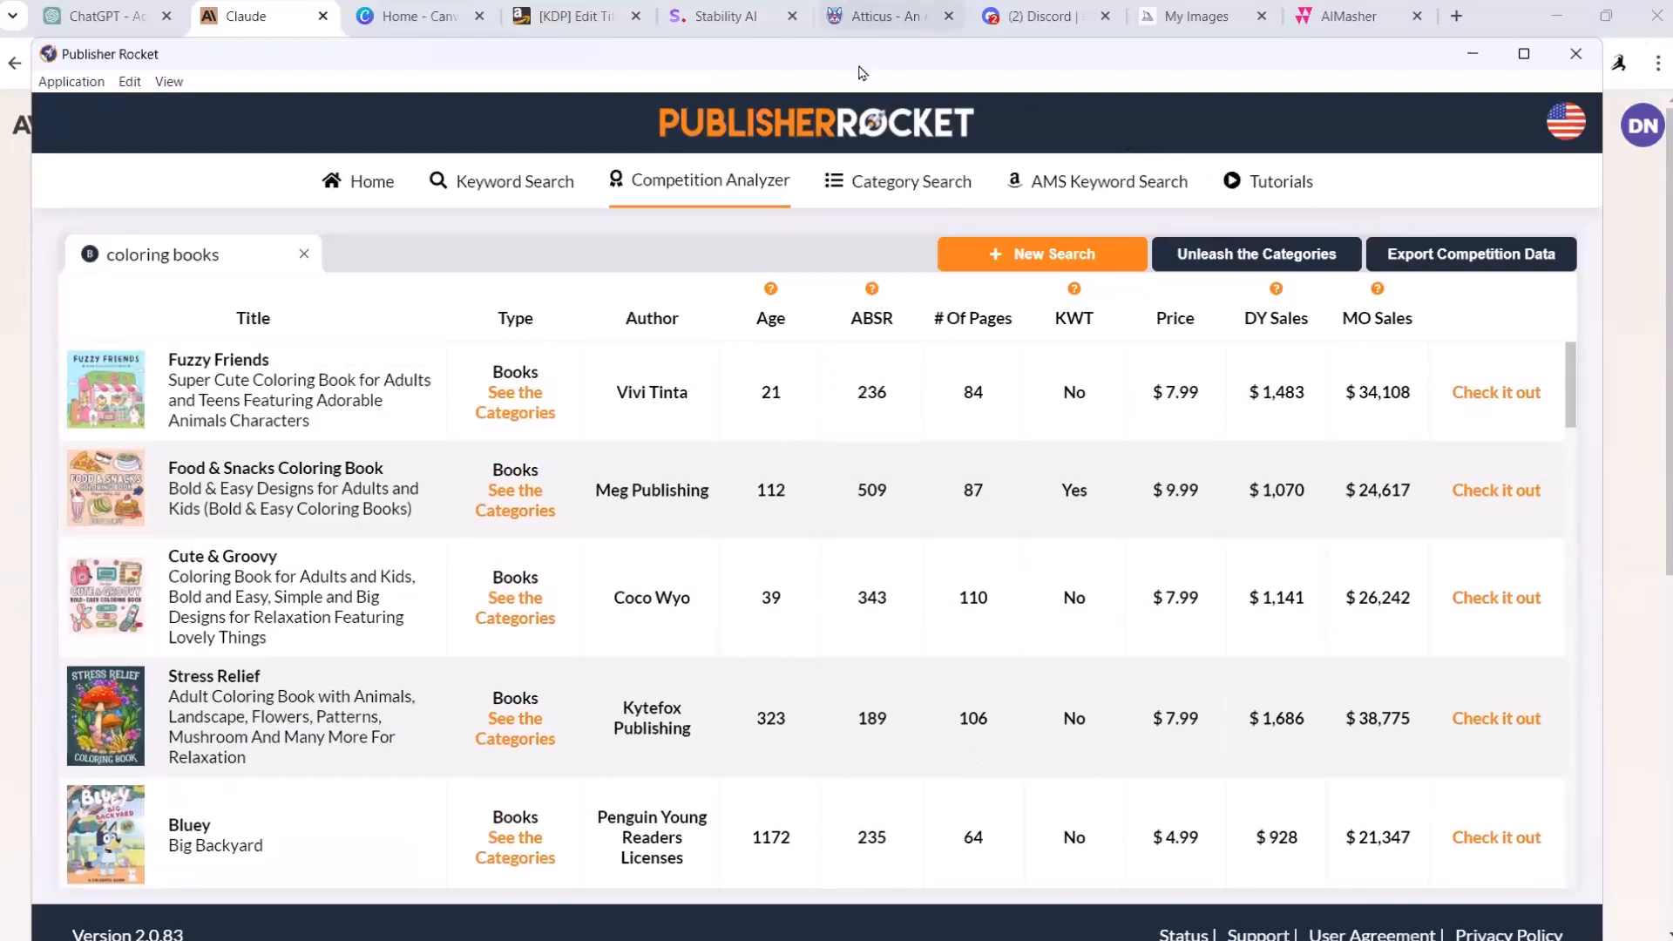
# Step: Search Google for "amazon .com" in a new Chrome tab
pyautogui.click(1457, 18)
pyautogui.write('amaz')
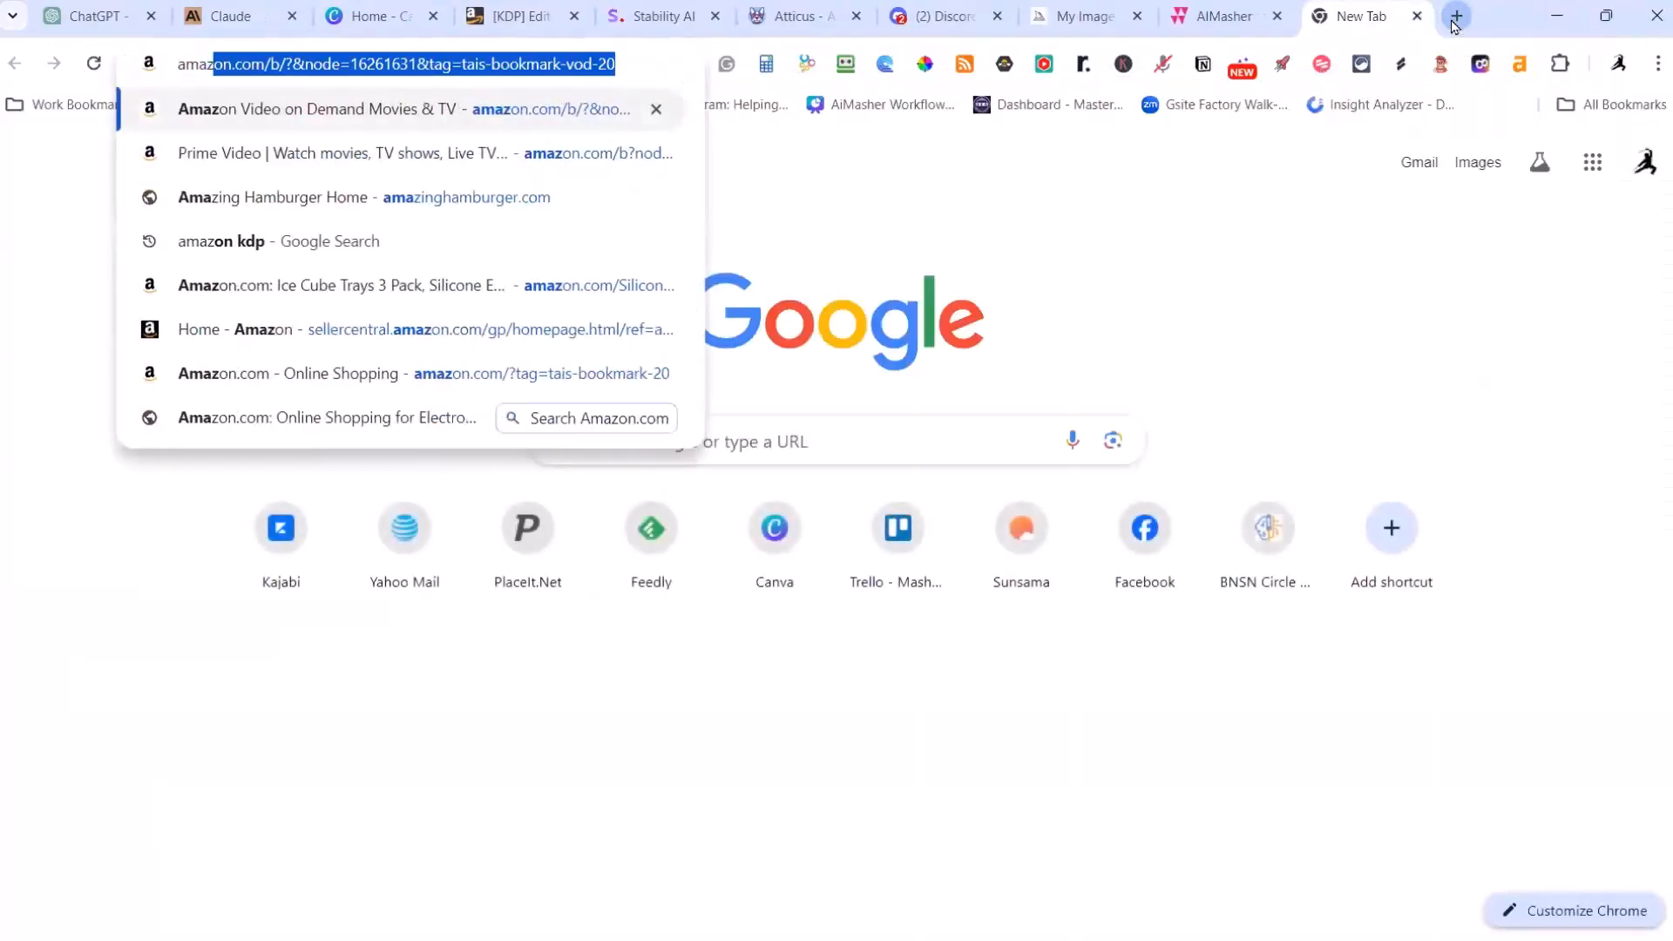
pyautogui.write('on .com')
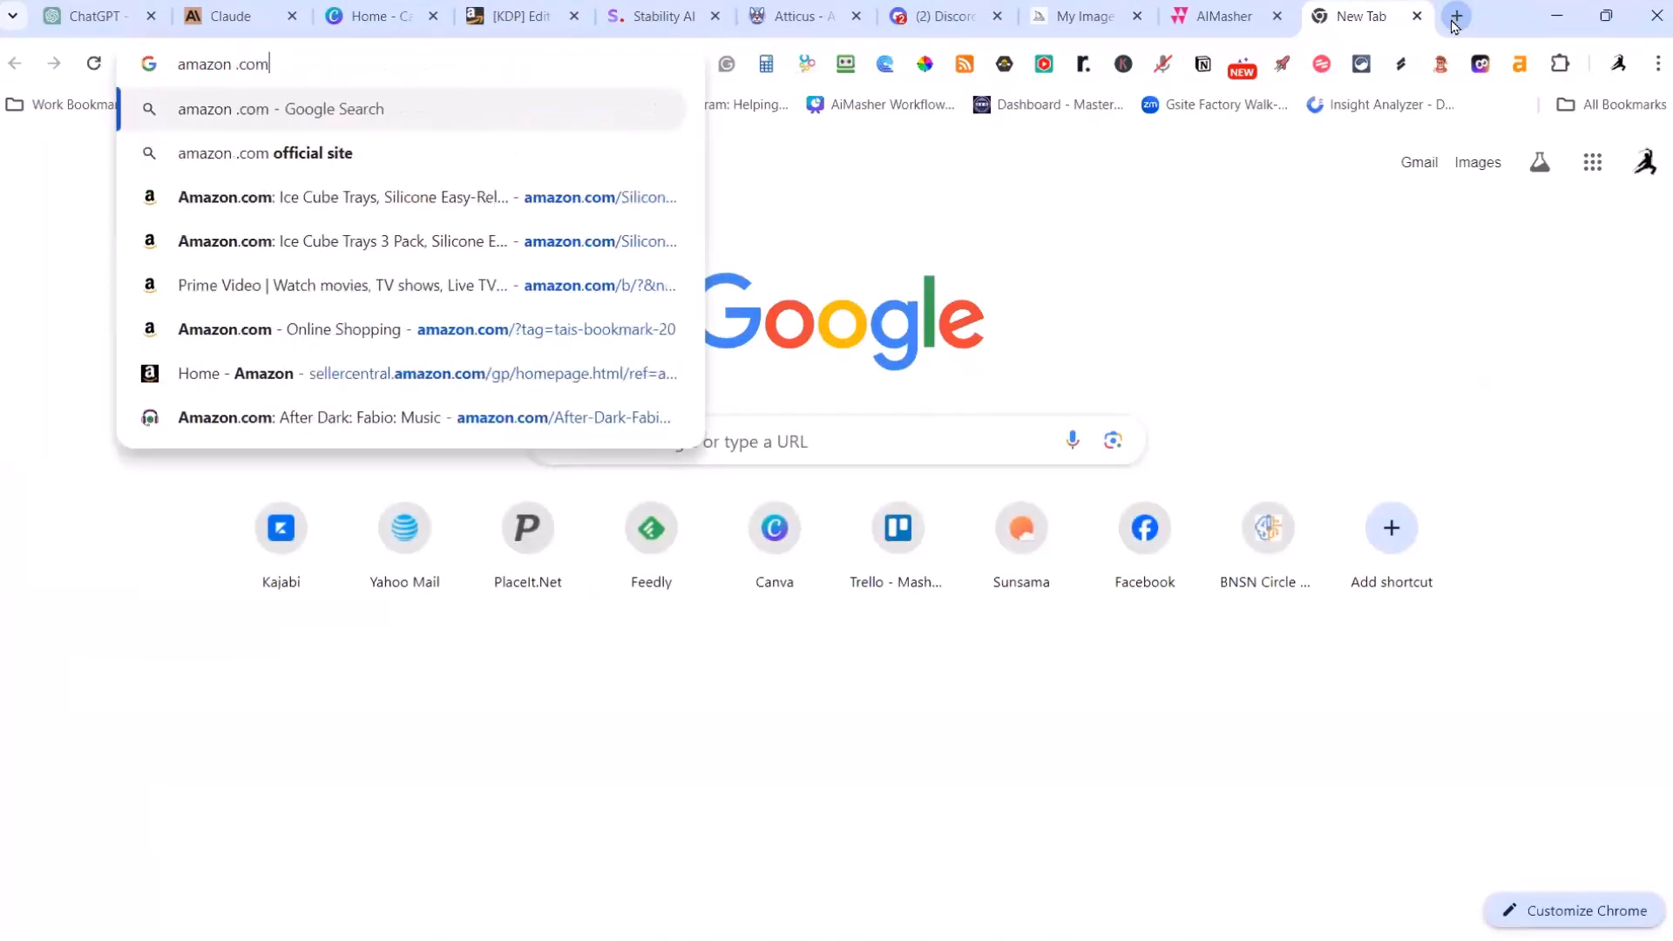
pyautogui.press('Return')
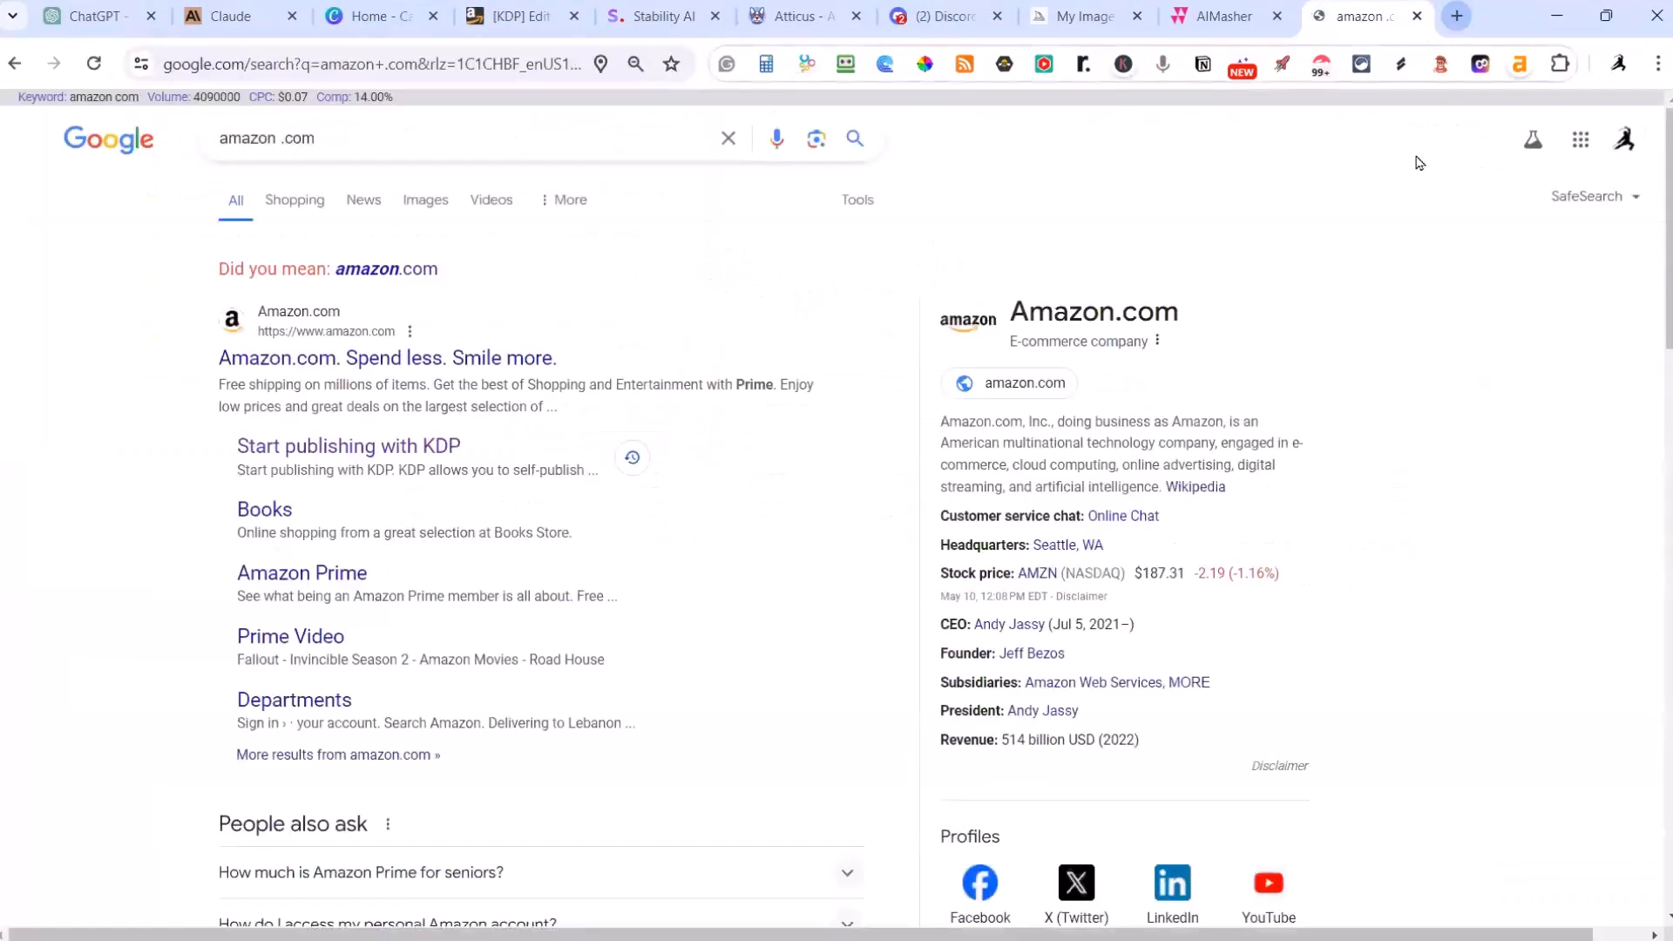
# Step: Open the Amazon.com site from the Google results and search it for "coloring book"
pyautogui.click(313, 365)
pyautogui.click(483, 173)
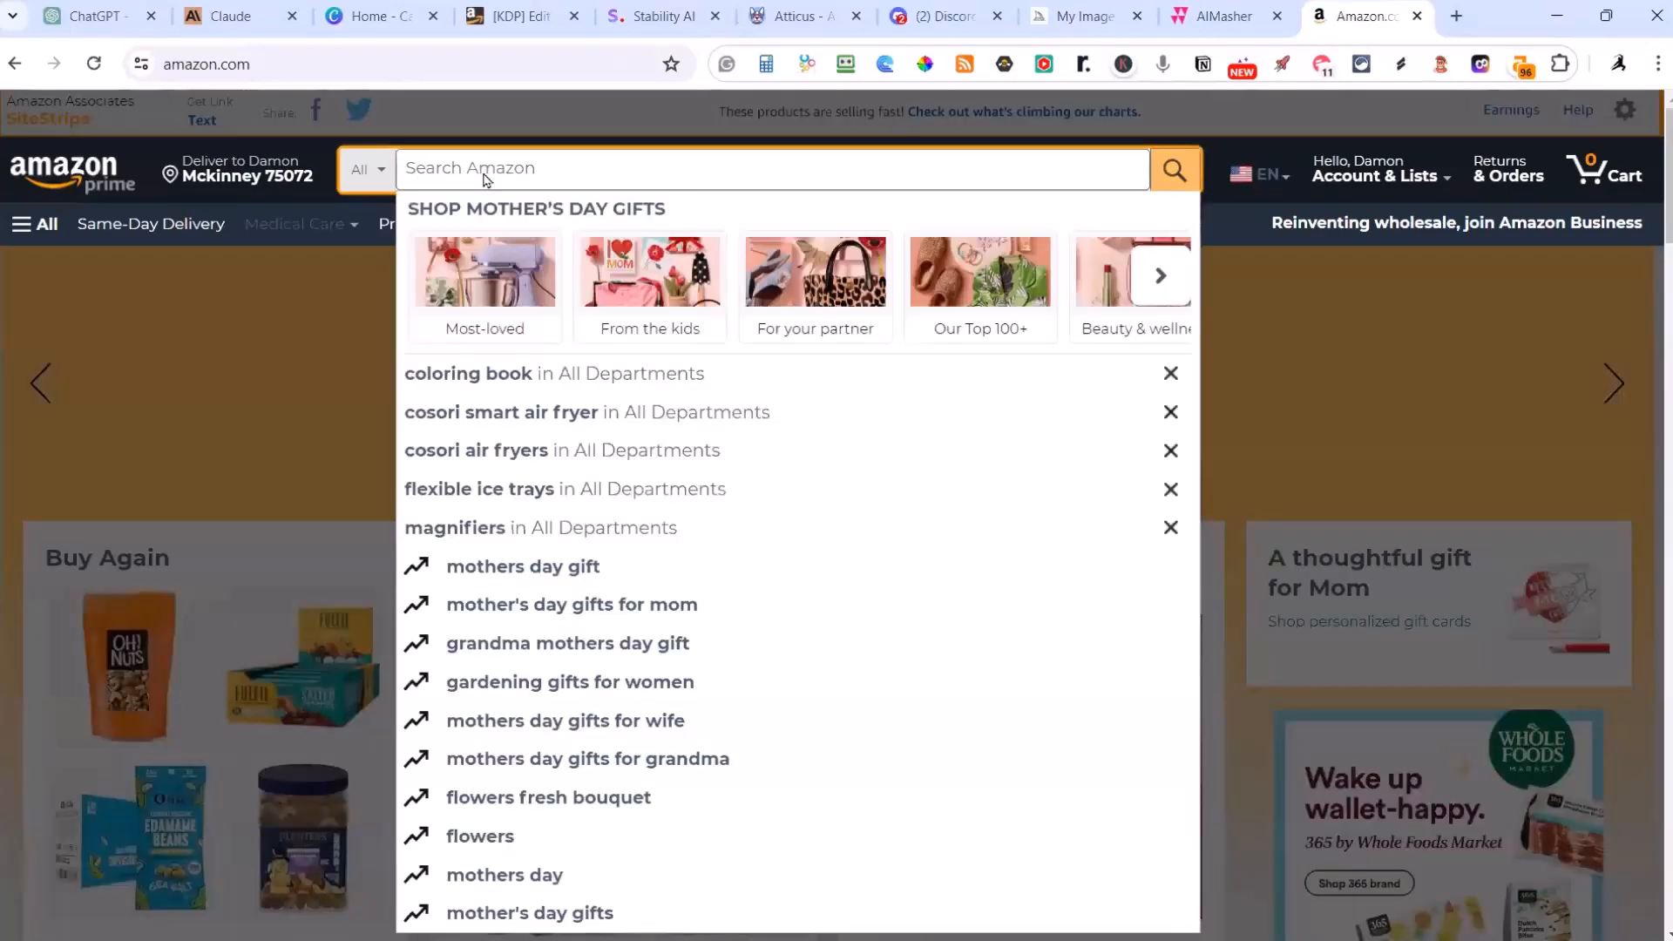
pyautogui.write('coloring')
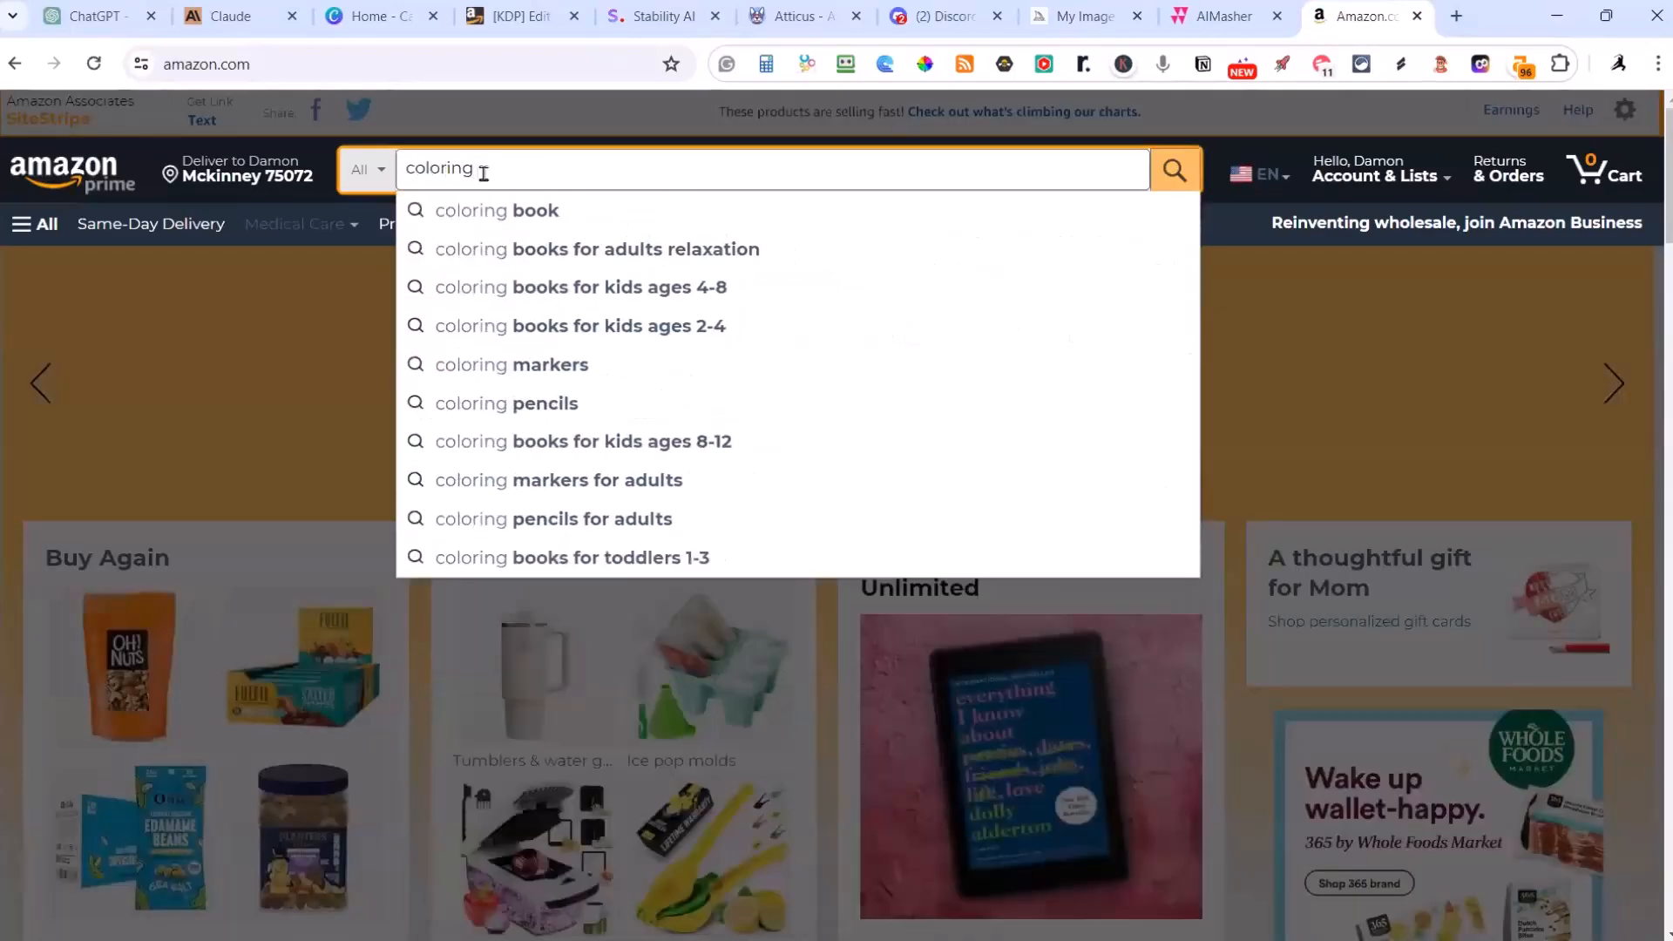
pyautogui.write(' book')
pyautogui.press('Return')
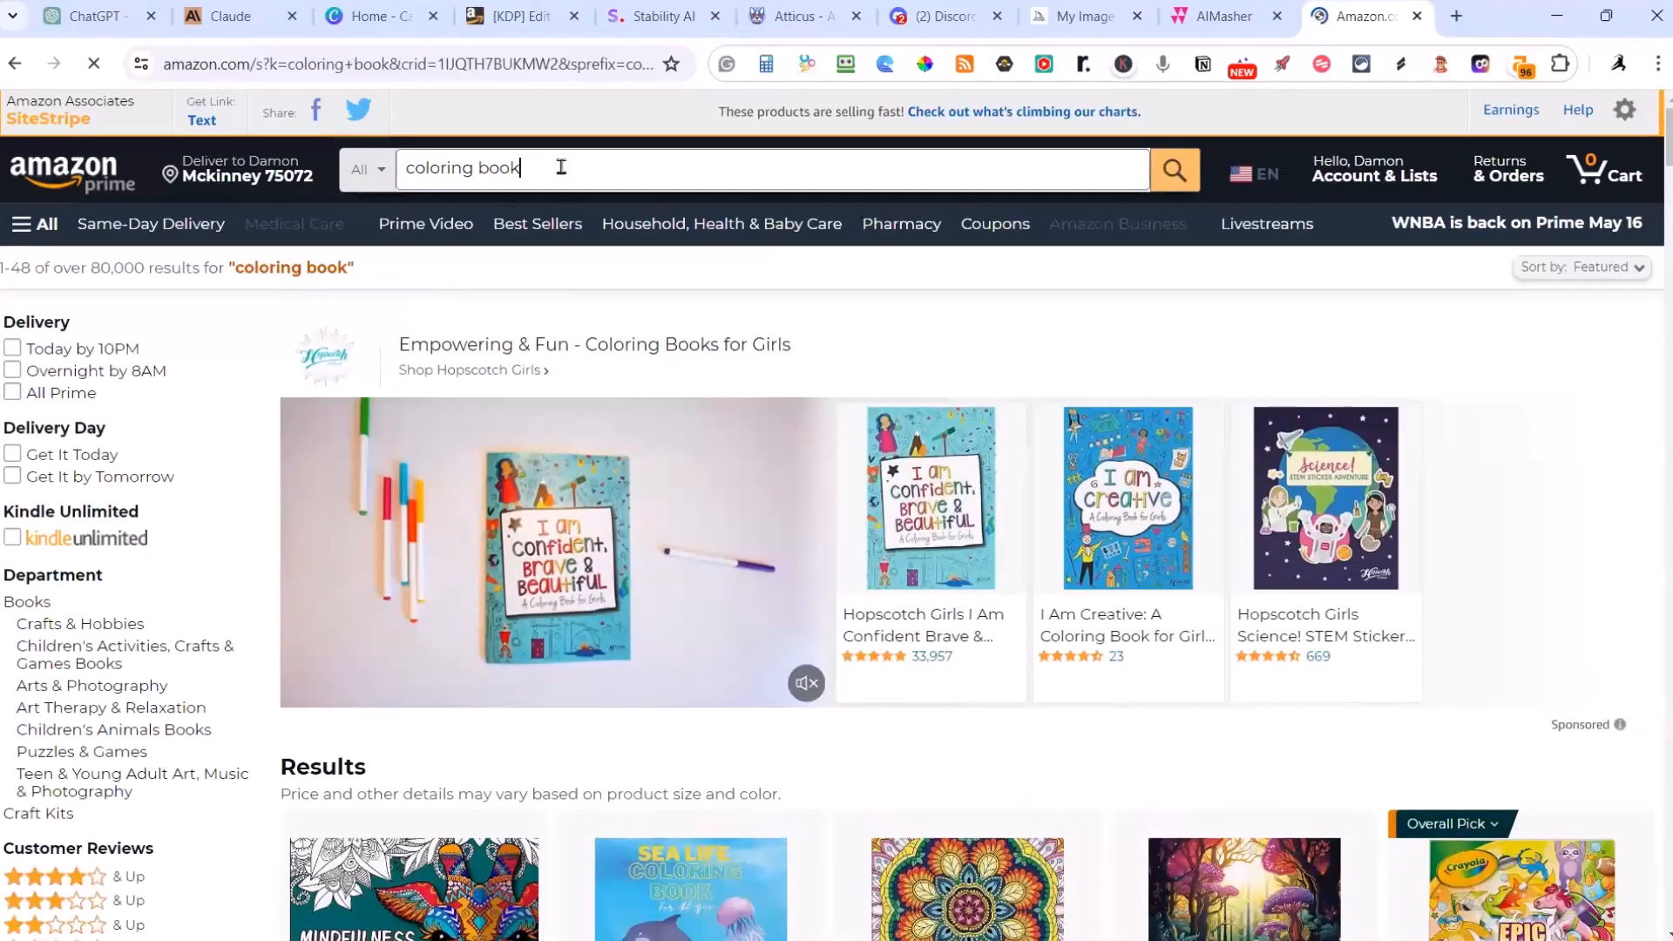
# Step: Change the Amazon search term to "coloring books" and run the search again
pyautogui.click(561, 167)
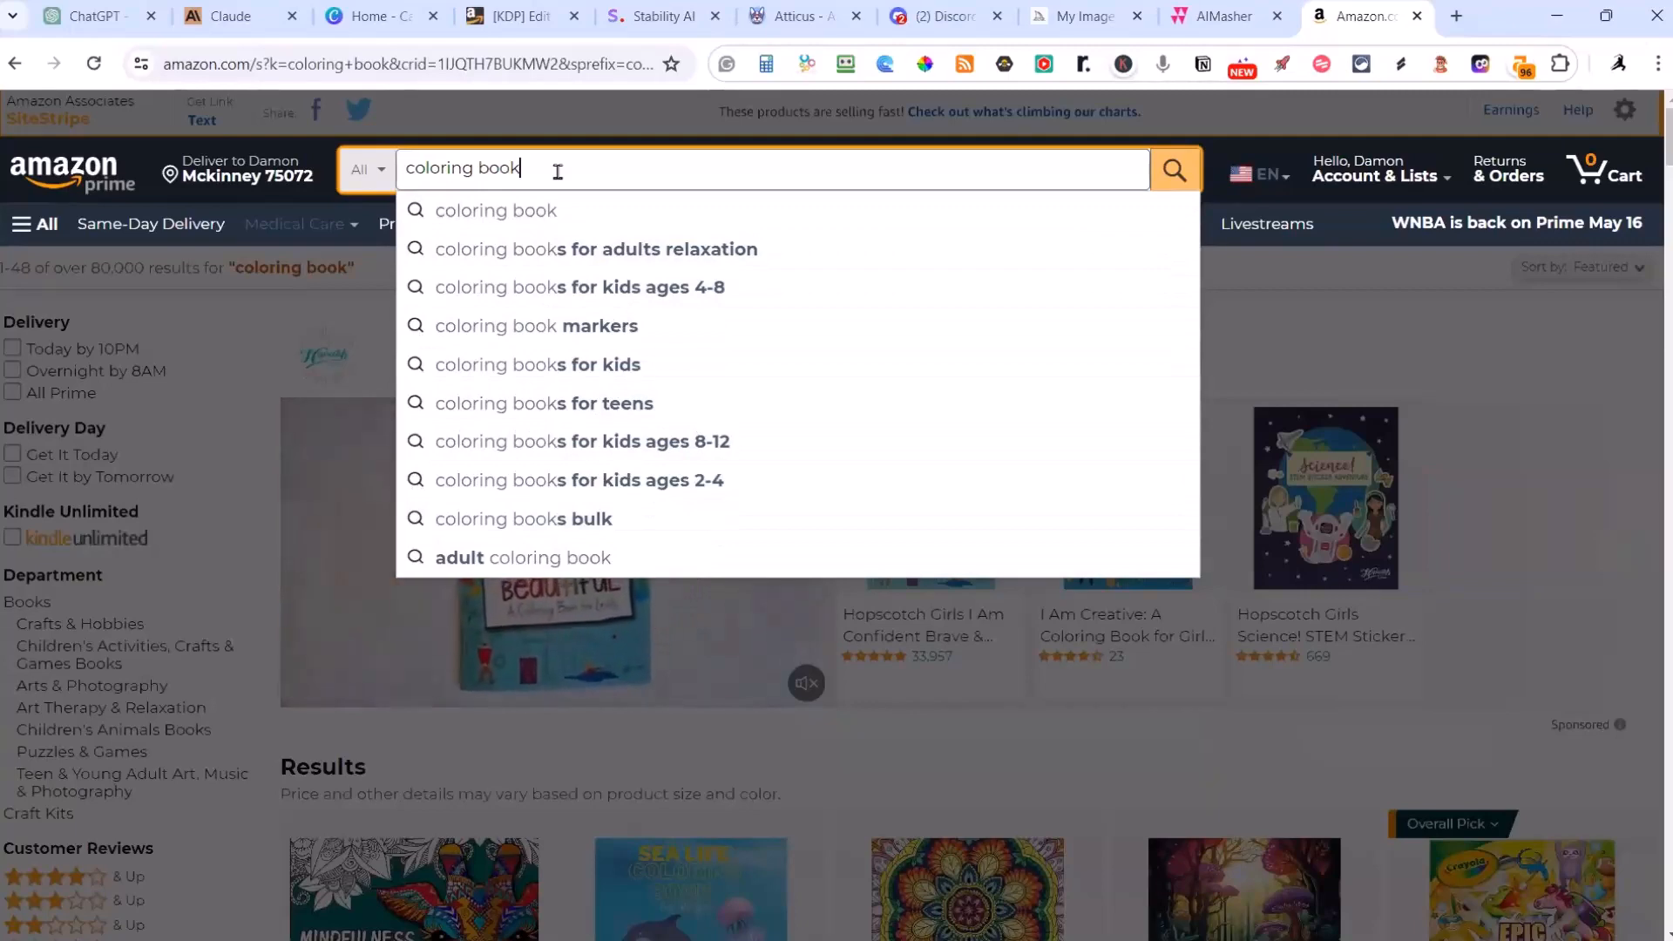
pyautogui.write('s')
pyautogui.press('Return')
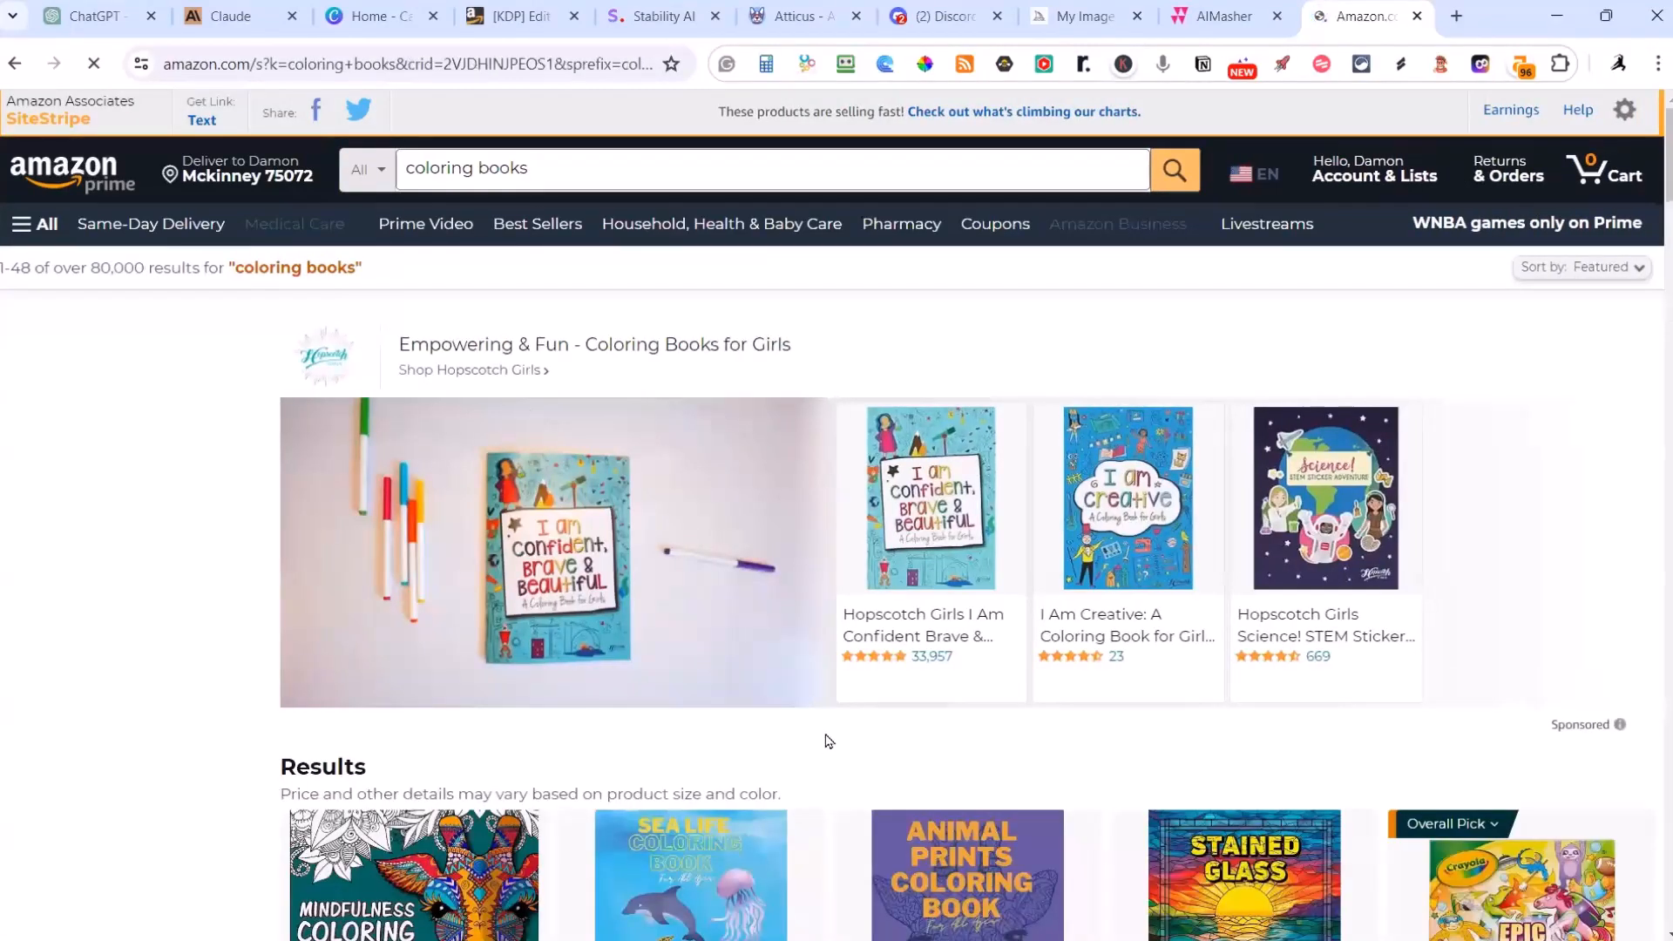
# Step: Examine the covers, themes, prices, ratings and best-seller labels of the coloring books in the Amazon results
pyautogui.scroll(-2, 828, 738)
pyautogui.scroll(-1, 778, 686)
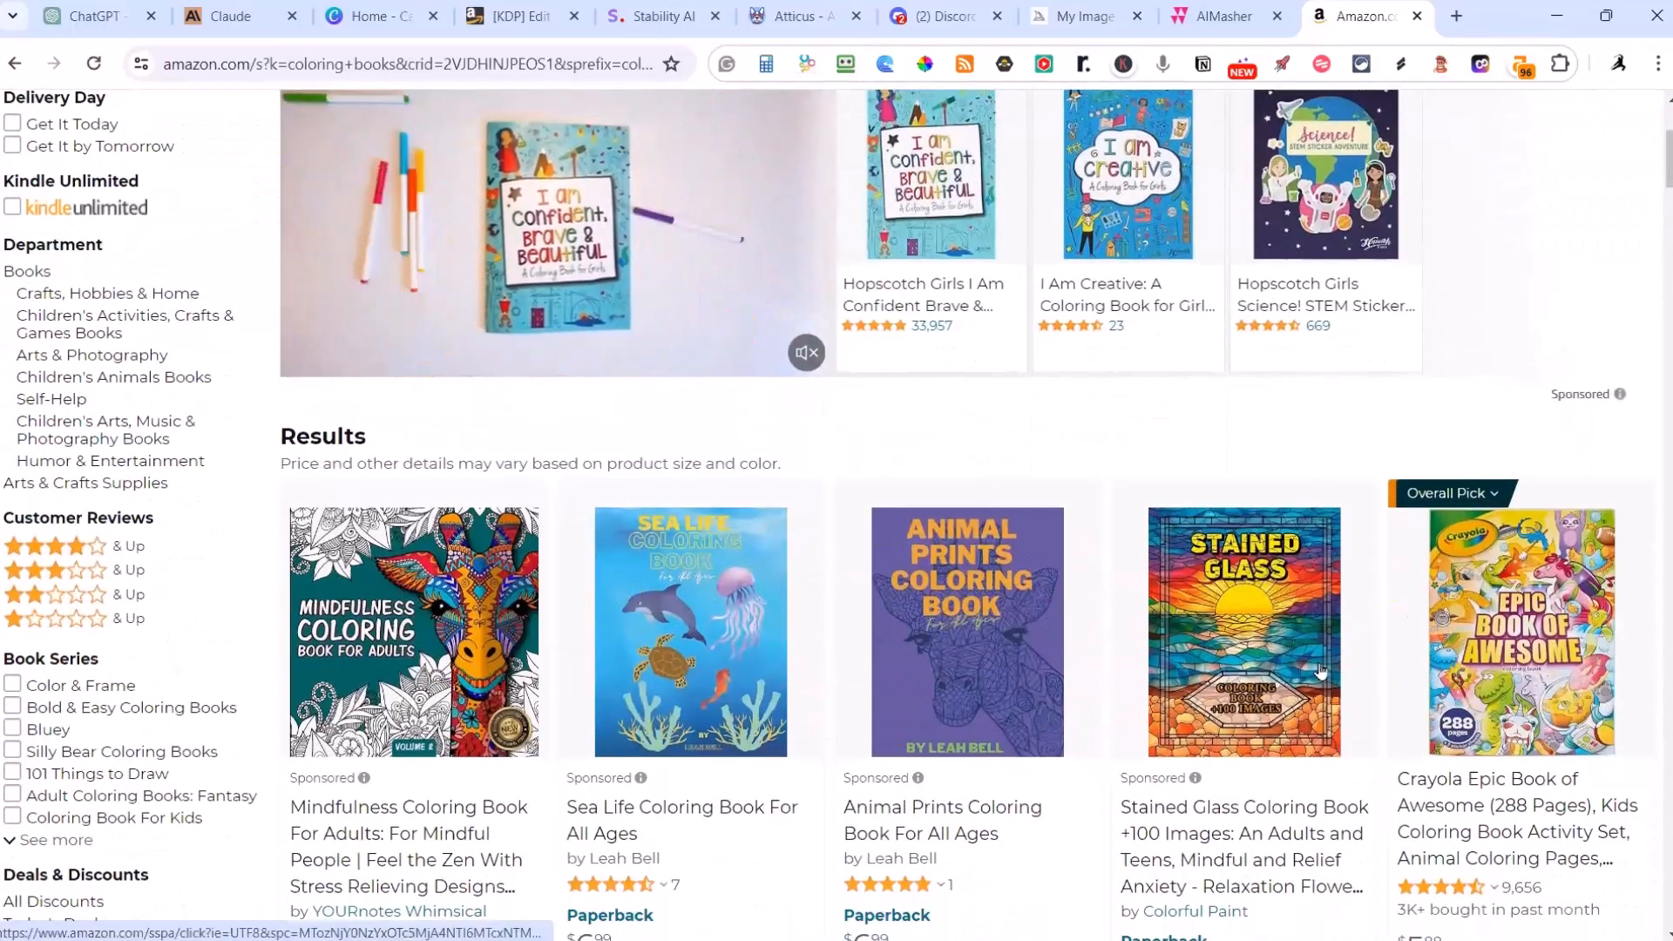
pyautogui.scroll(3, 828, 590)
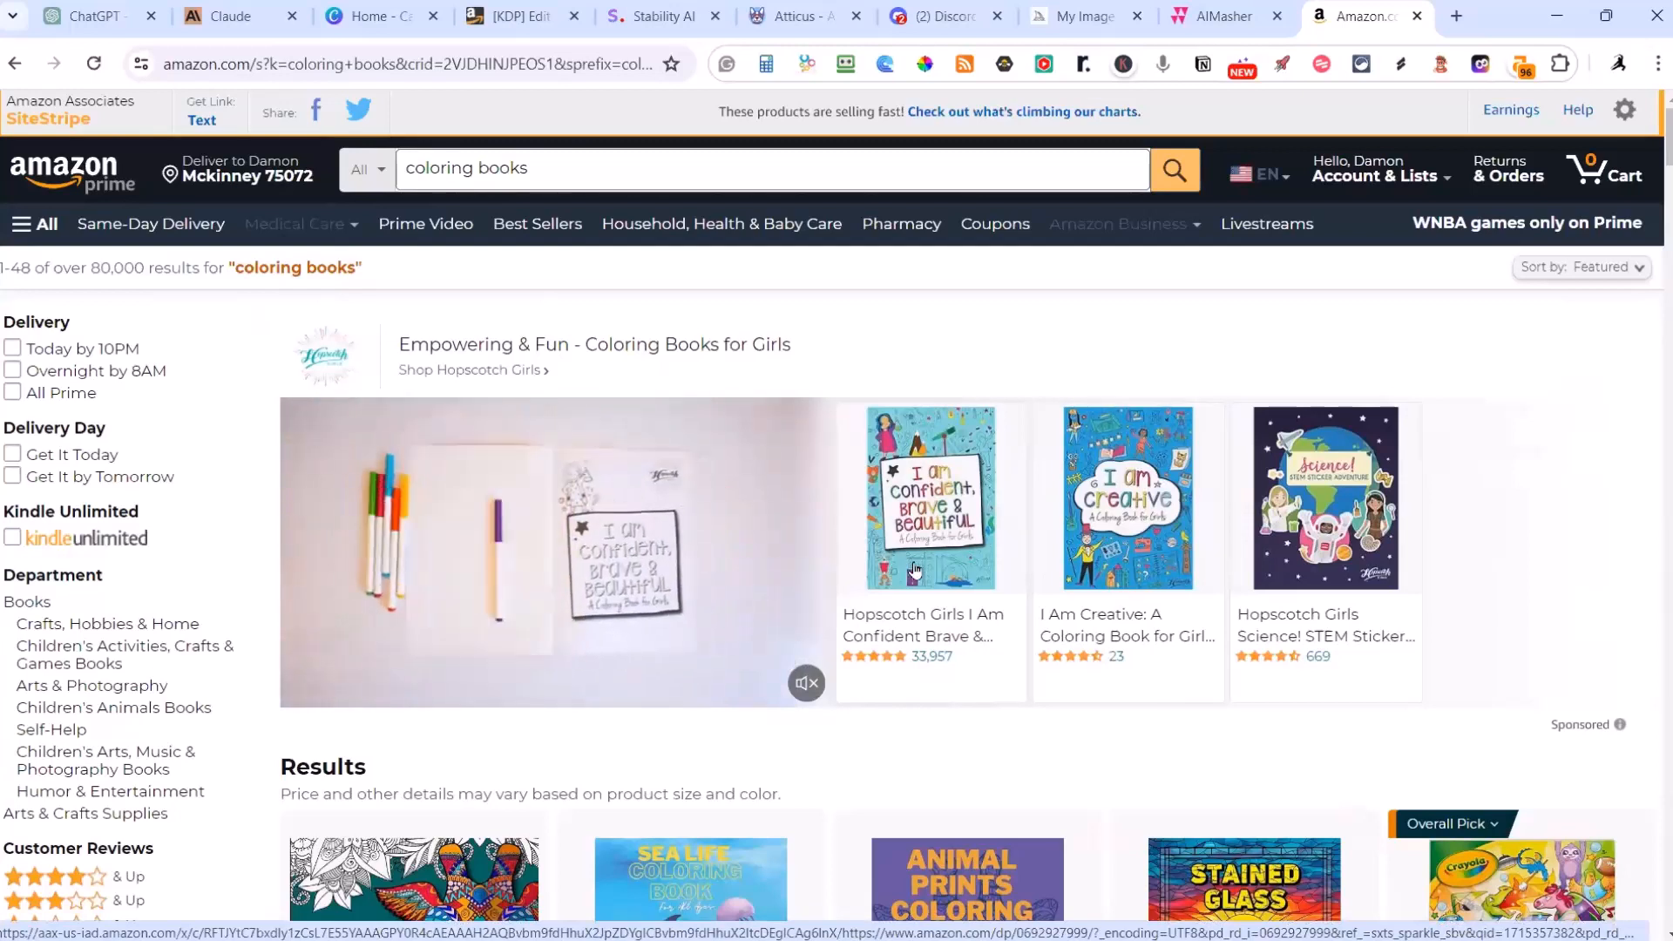
pyautogui.scroll(-2, 918, 572)
pyautogui.scroll(-3, 1073, 581)
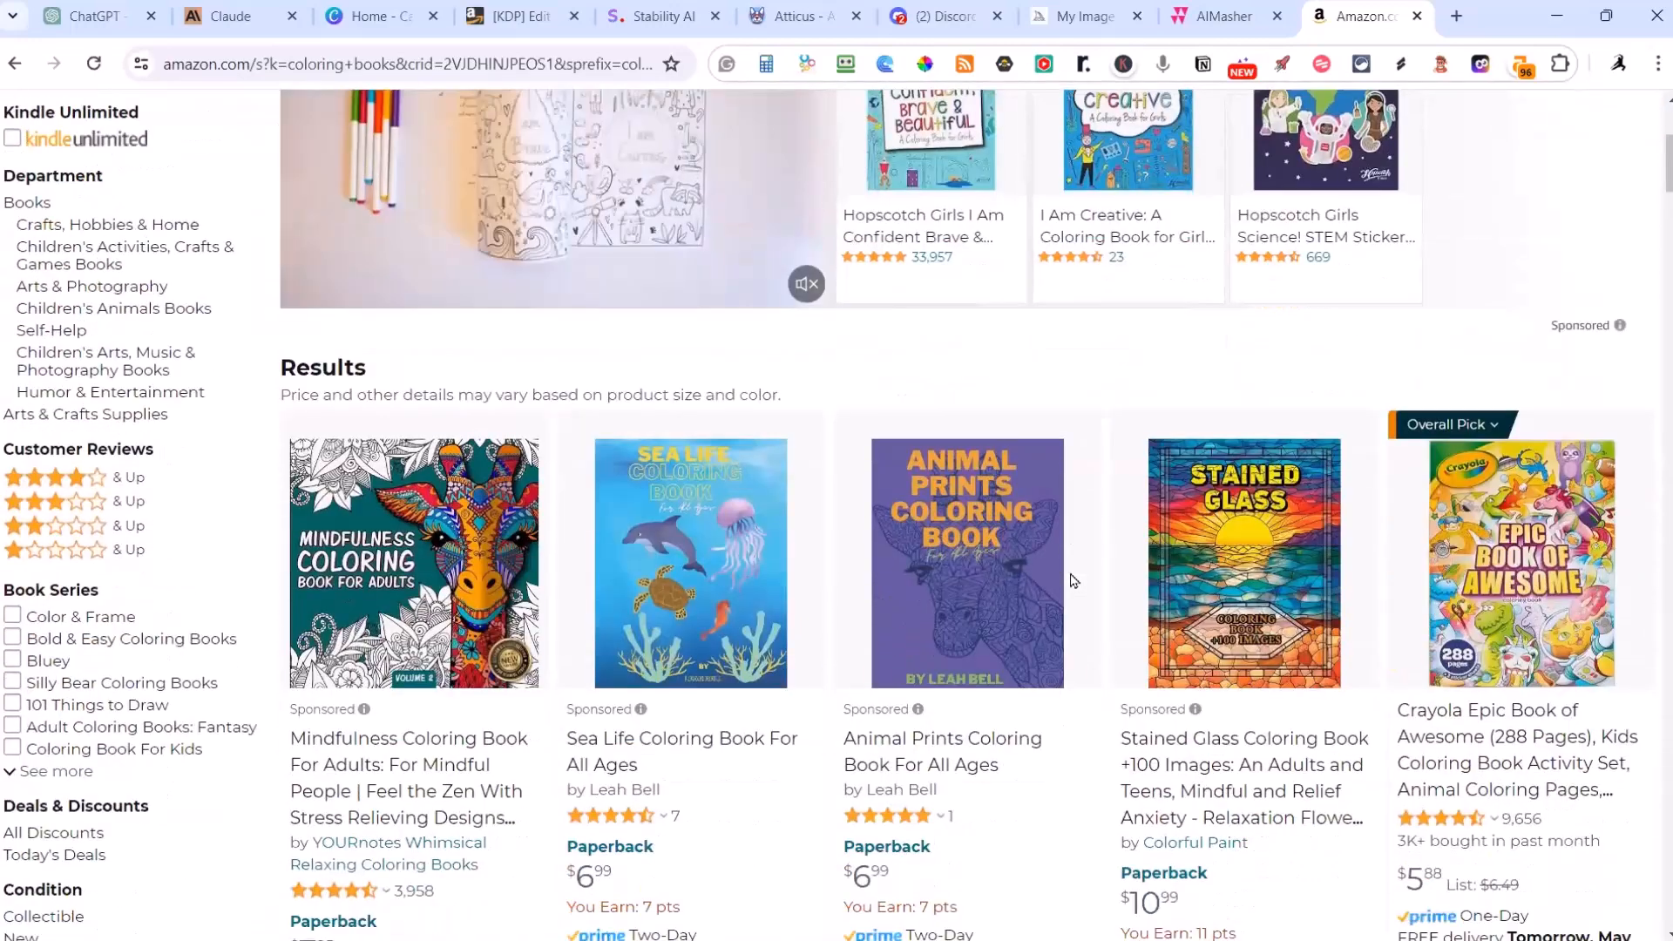
pyautogui.scroll(-7, 1071, 581)
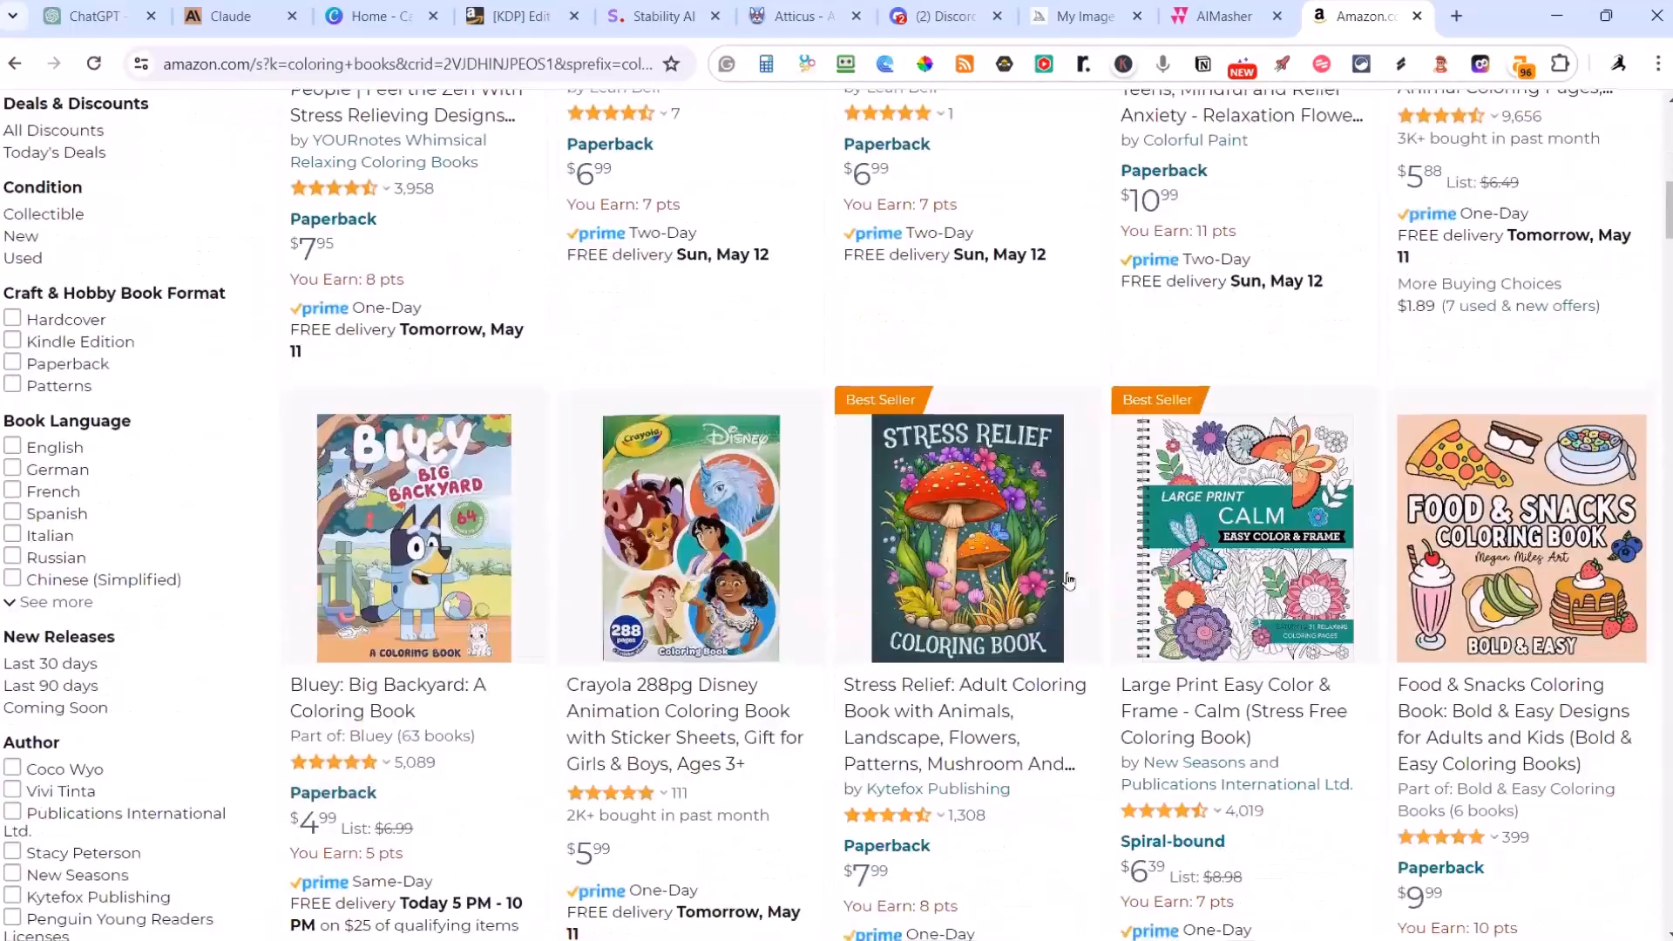
pyautogui.scroll(-1, 598, 585)
pyautogui.scroll(-2, 710, 186)
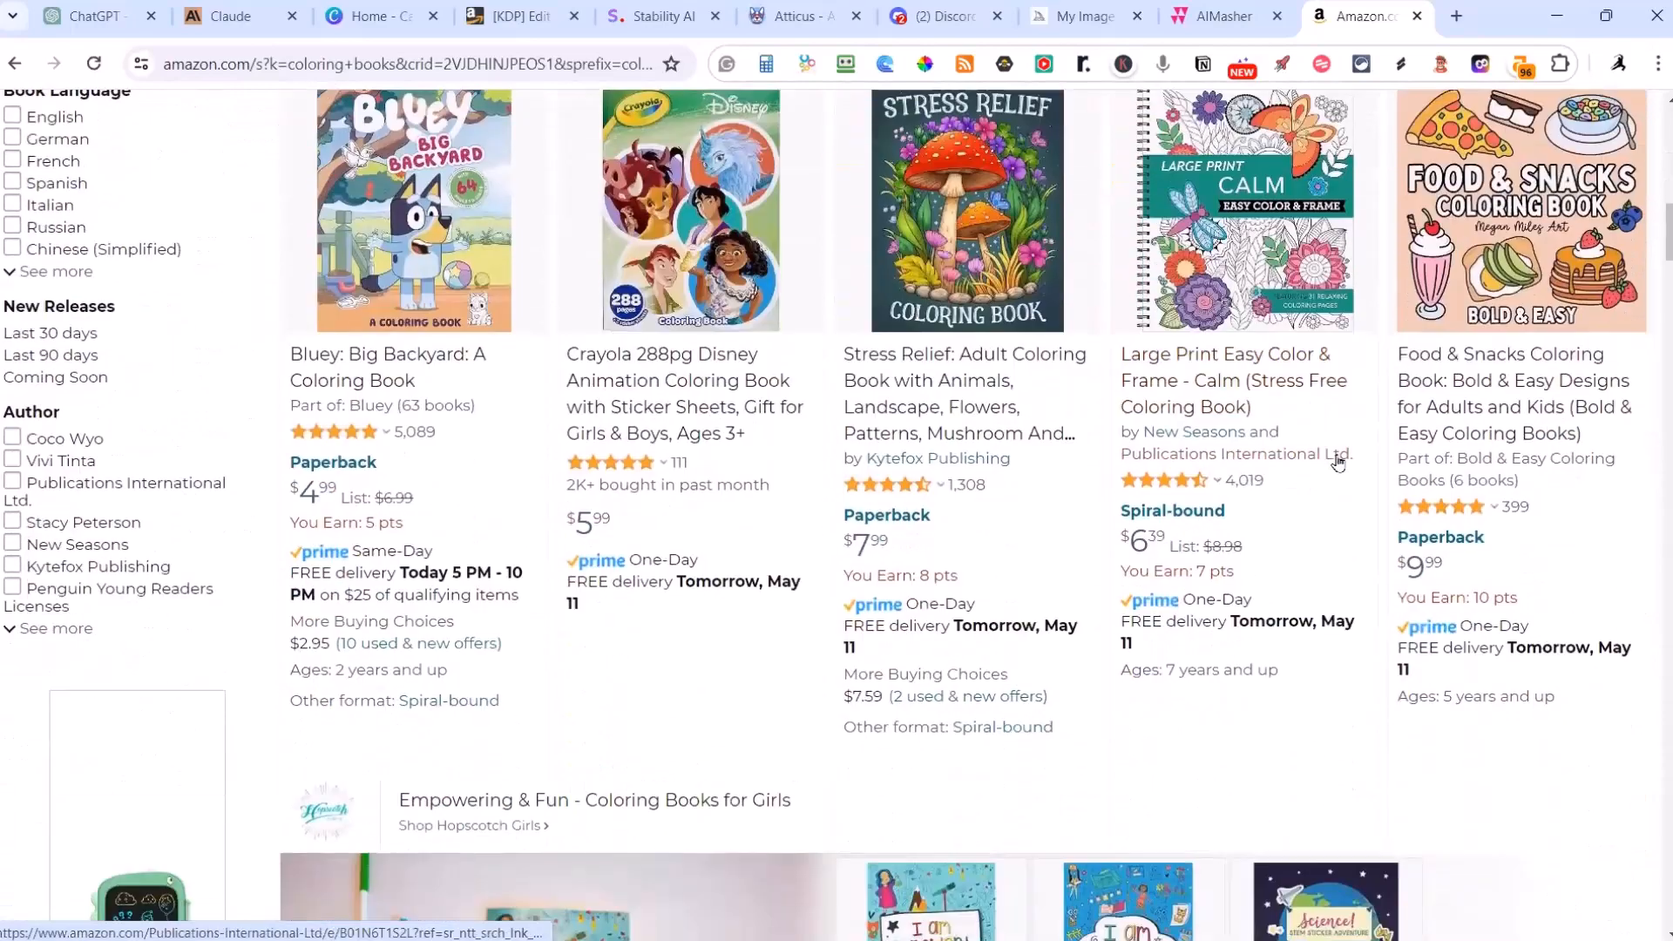
pyautogui.scroll(-11, 996, 353)
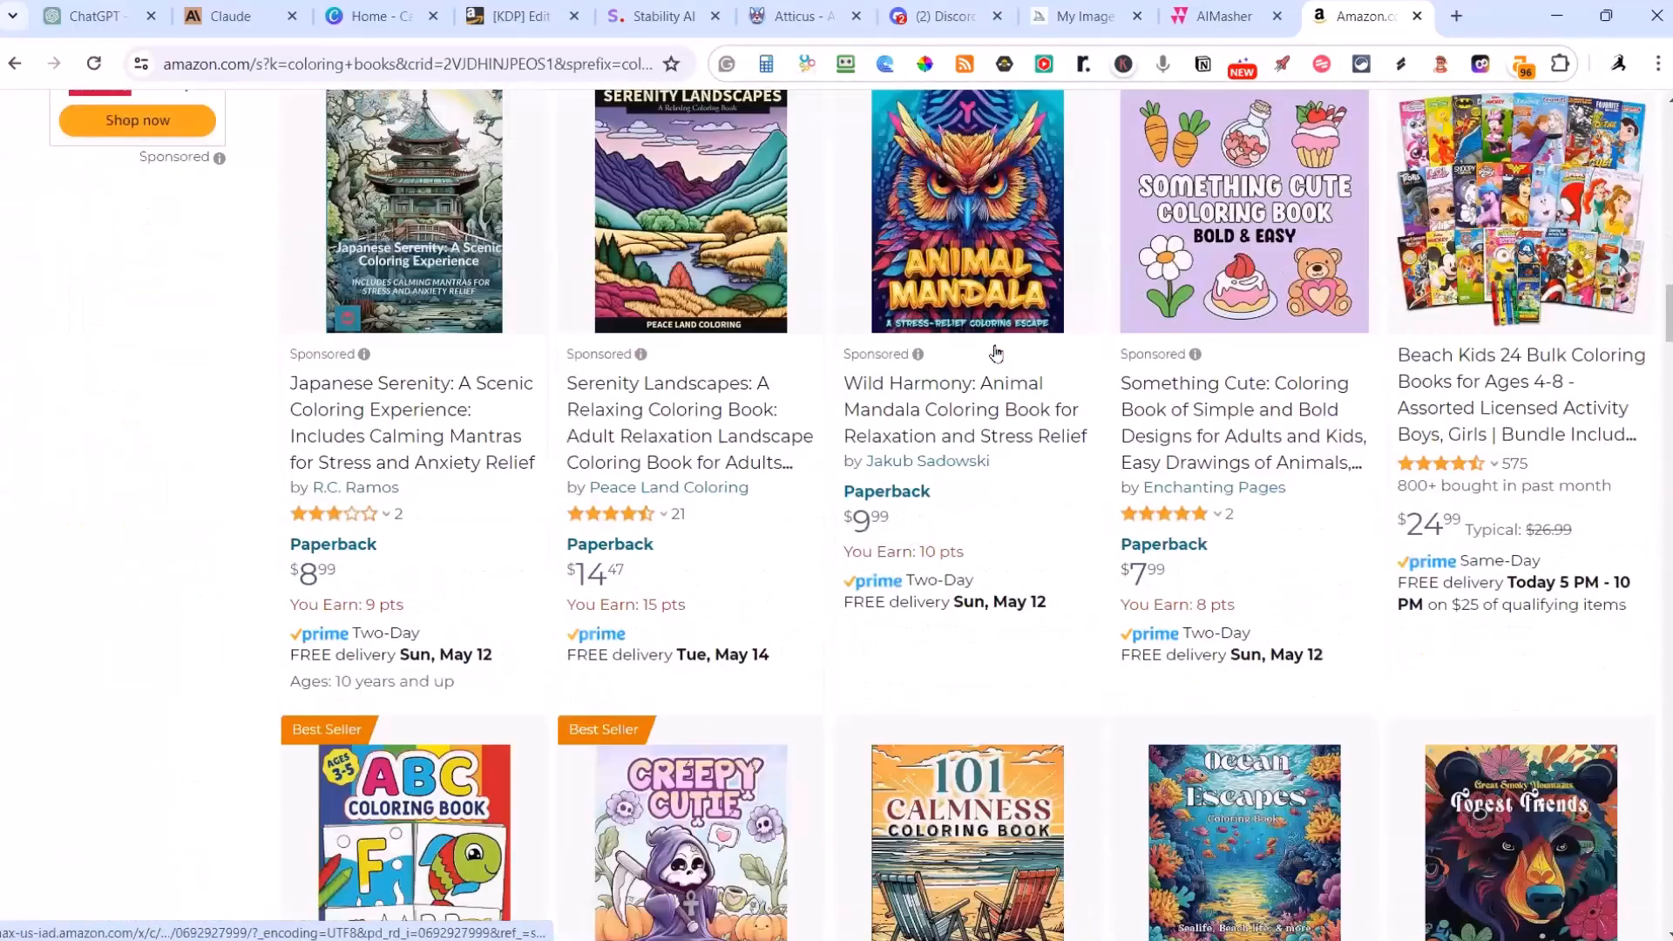
pyautogui.scroll(1, 996, 353)
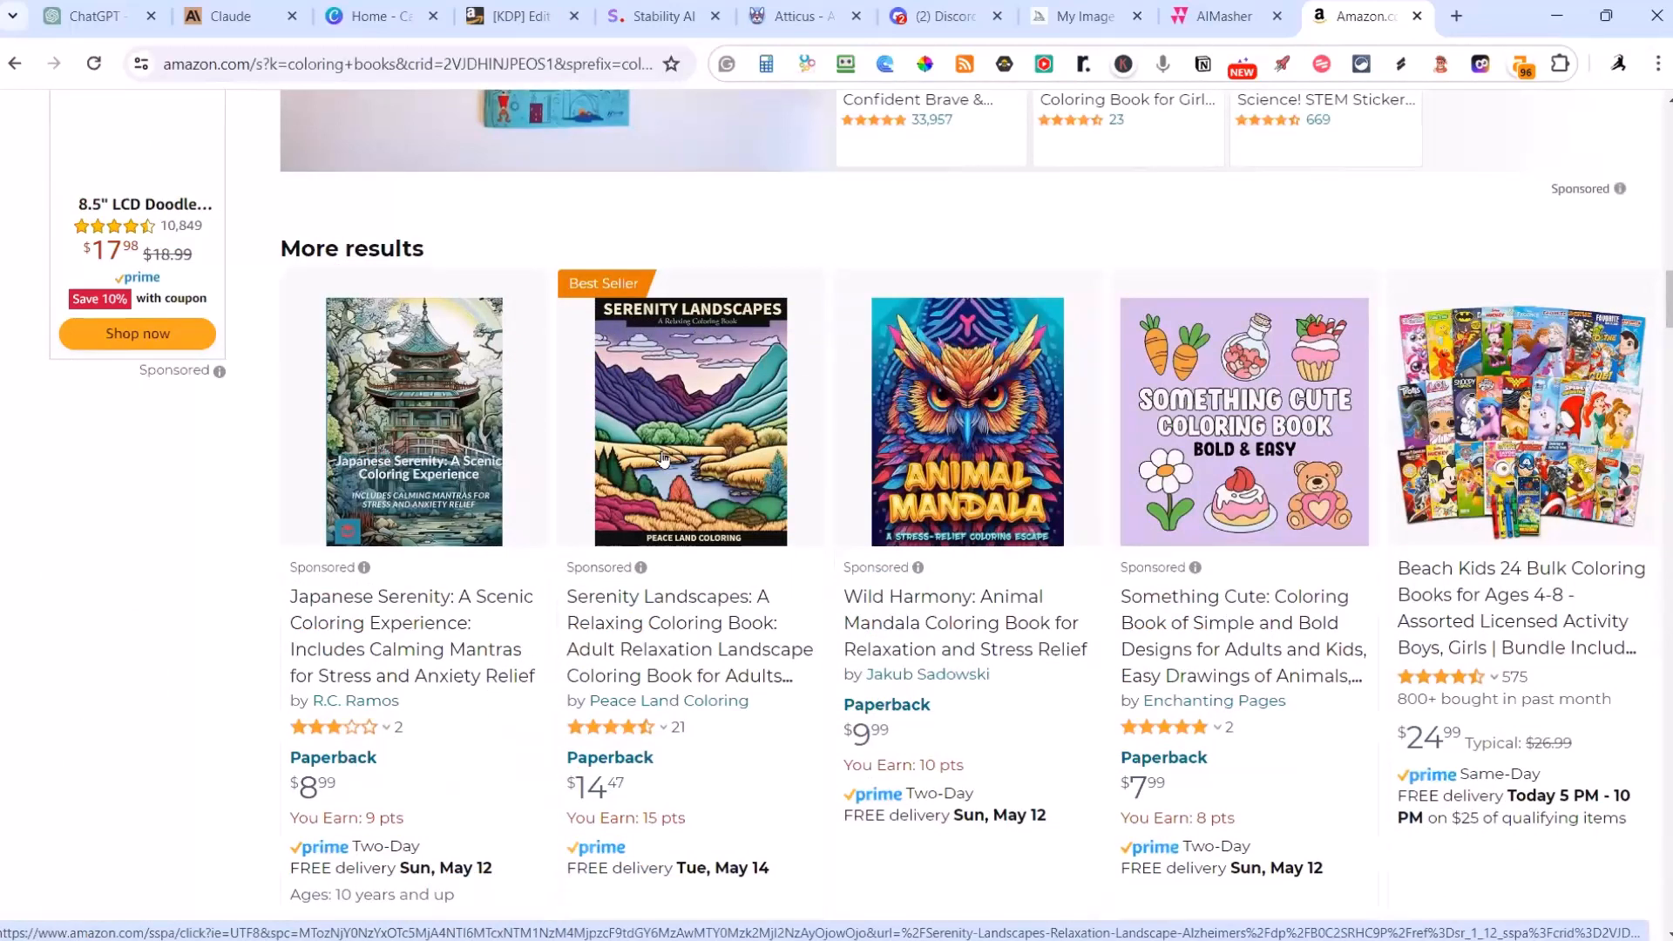
pyautogui.scroll(1, 662, 457)
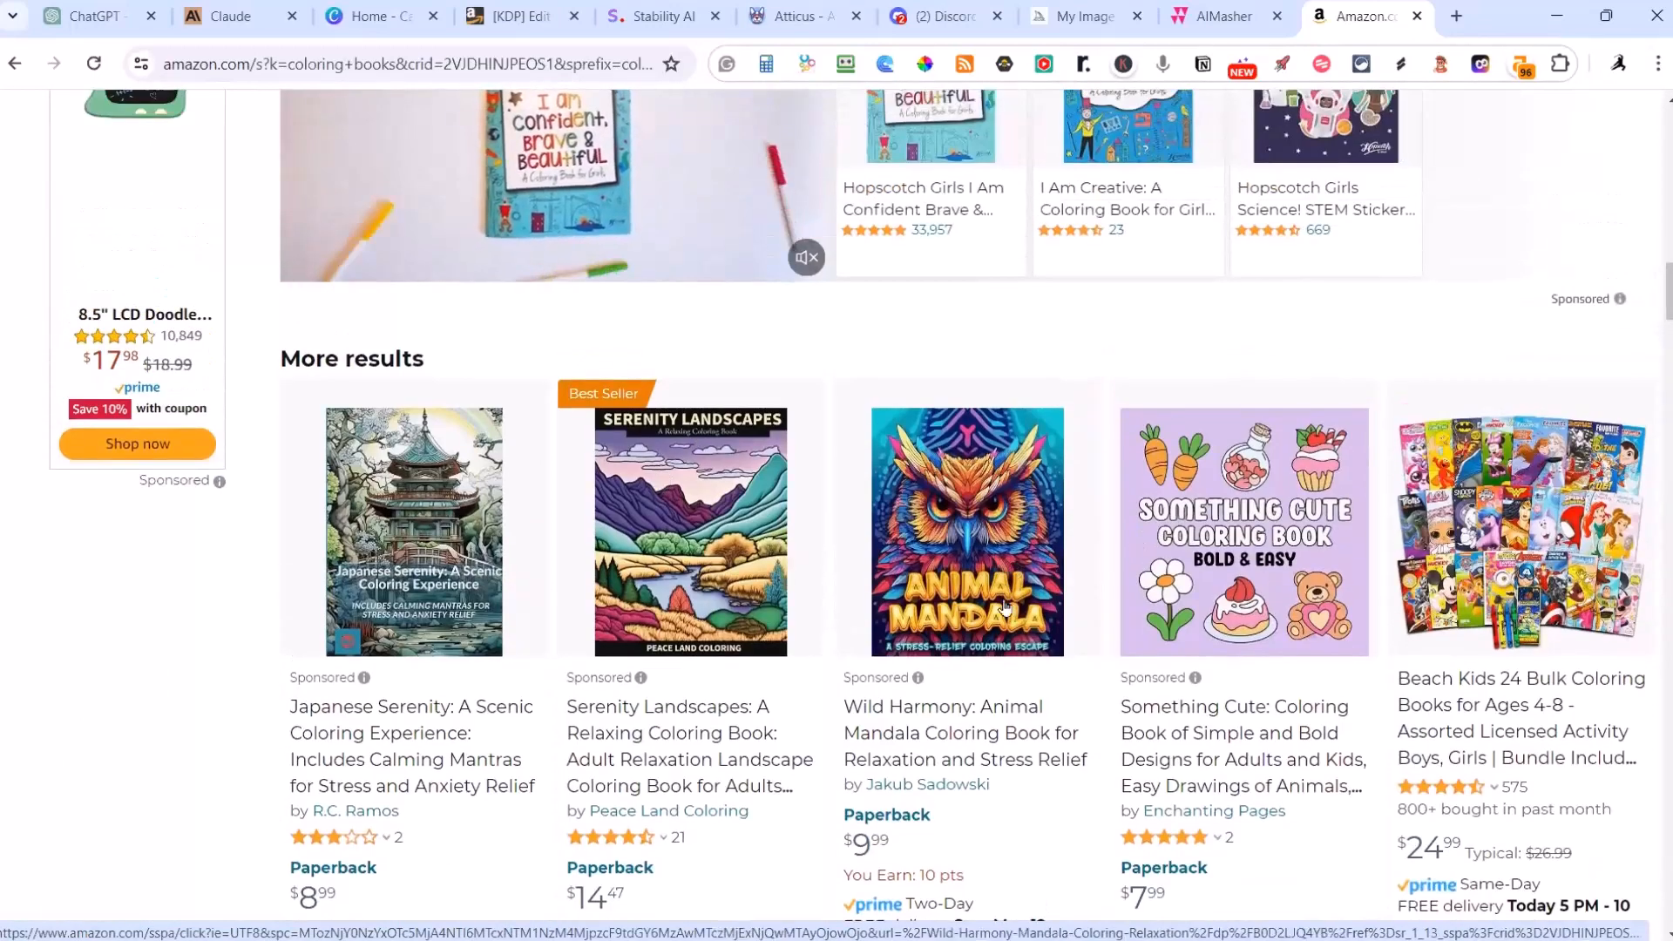
pyautogui.scroll(5, 1005, 675)
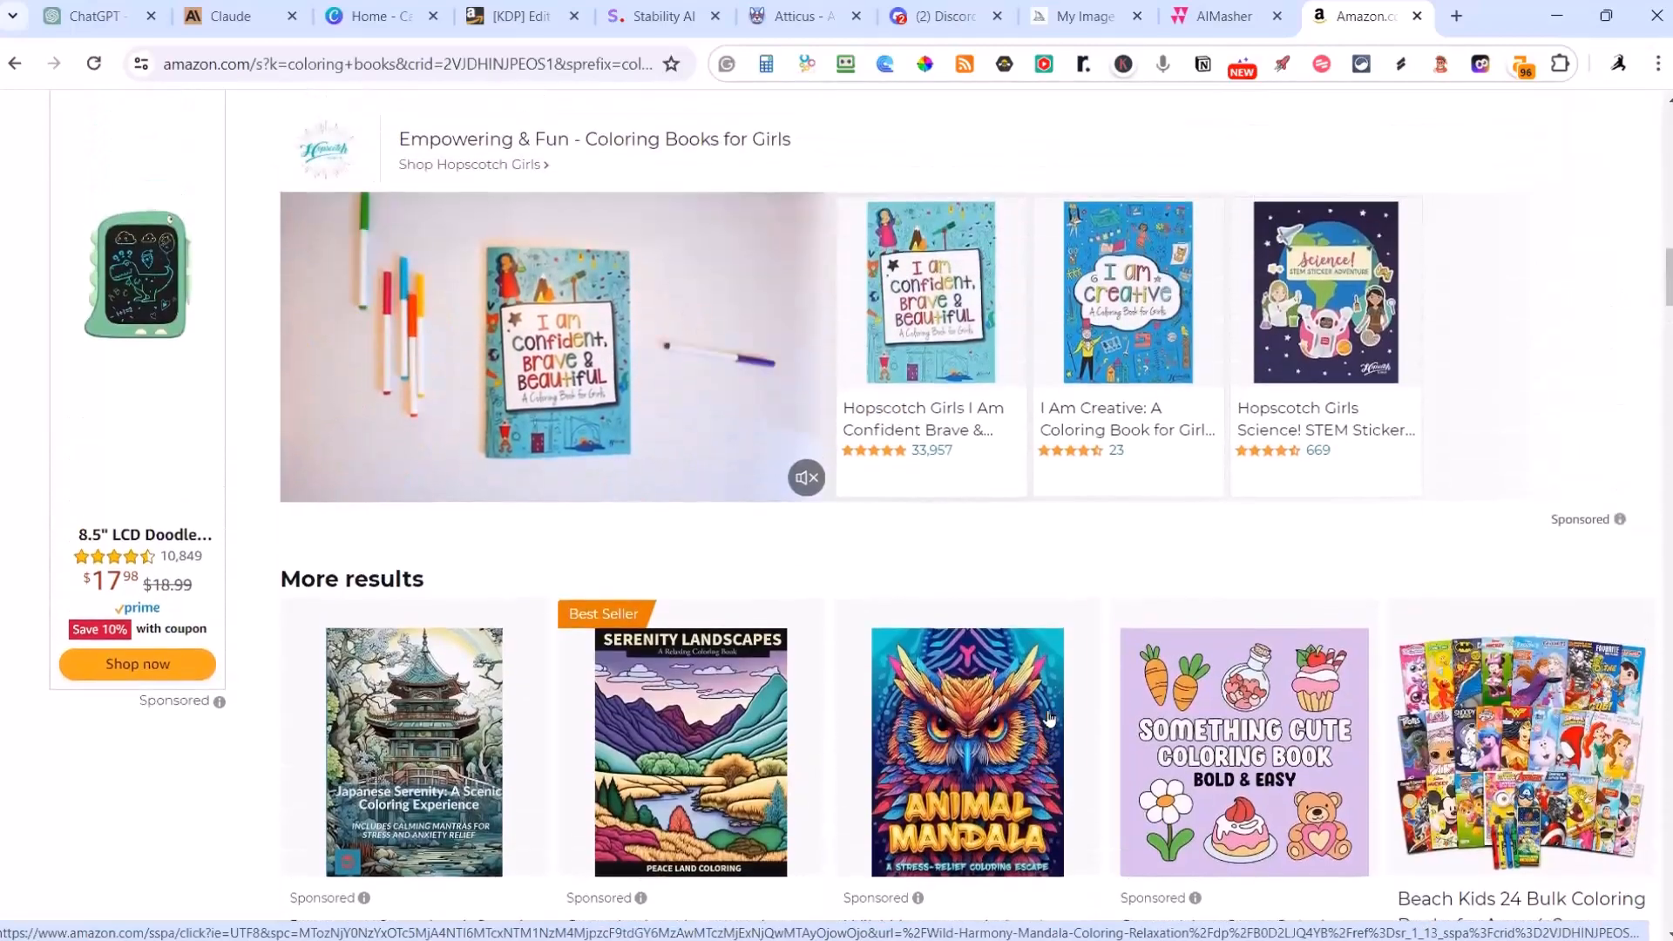
pyautogui.scroll(15, 1048, 717)
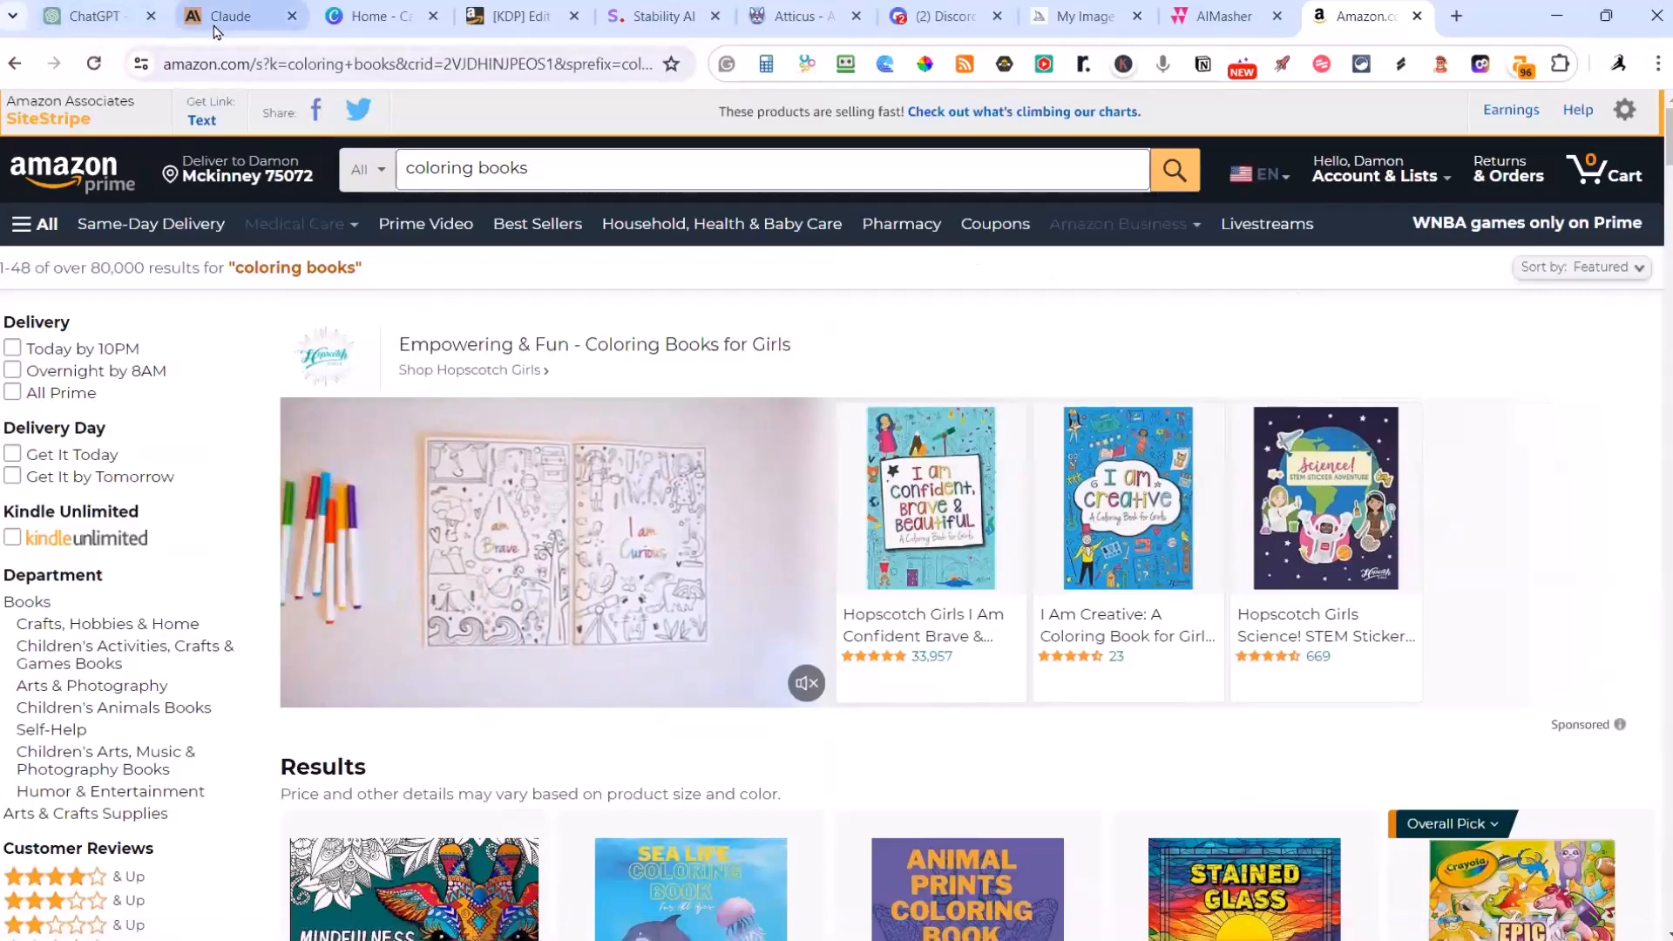
# Step: Return to the ChatGPT Adult Coloring Book Hero conversation and review its theme ideas for adult coloring books
pyautogui.click(135, 30)
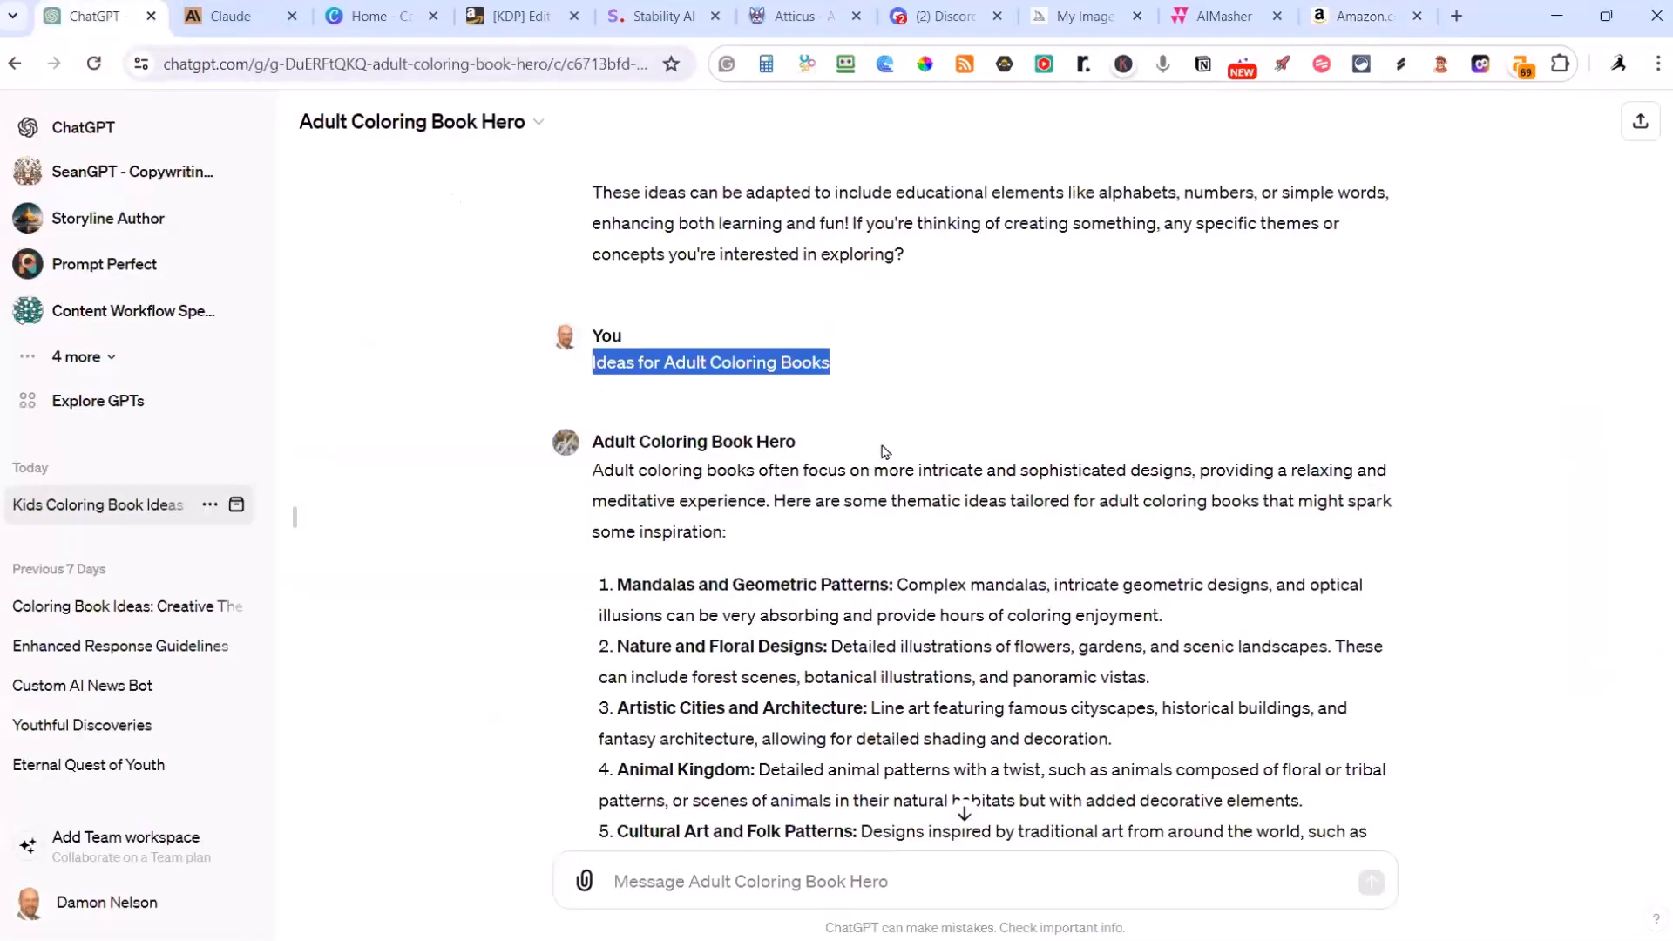
pyautogui.scroll(-10, 906, 432)
pyautogui.scroll(1, 906, 431)
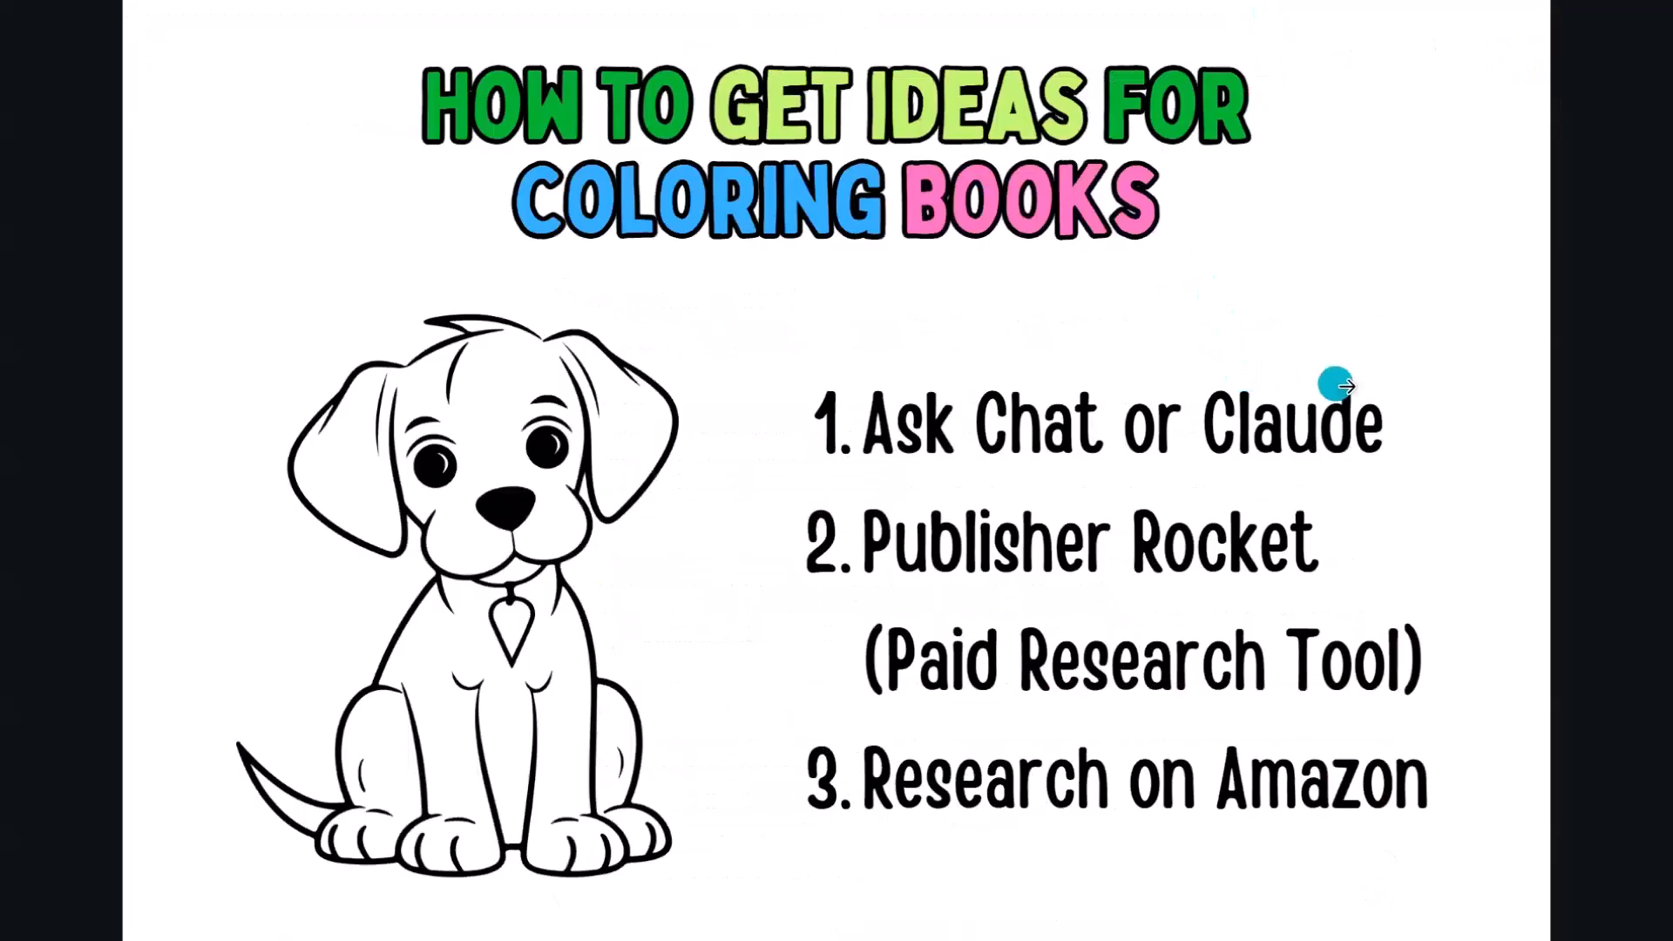
pyautogui.click(1436, 367)
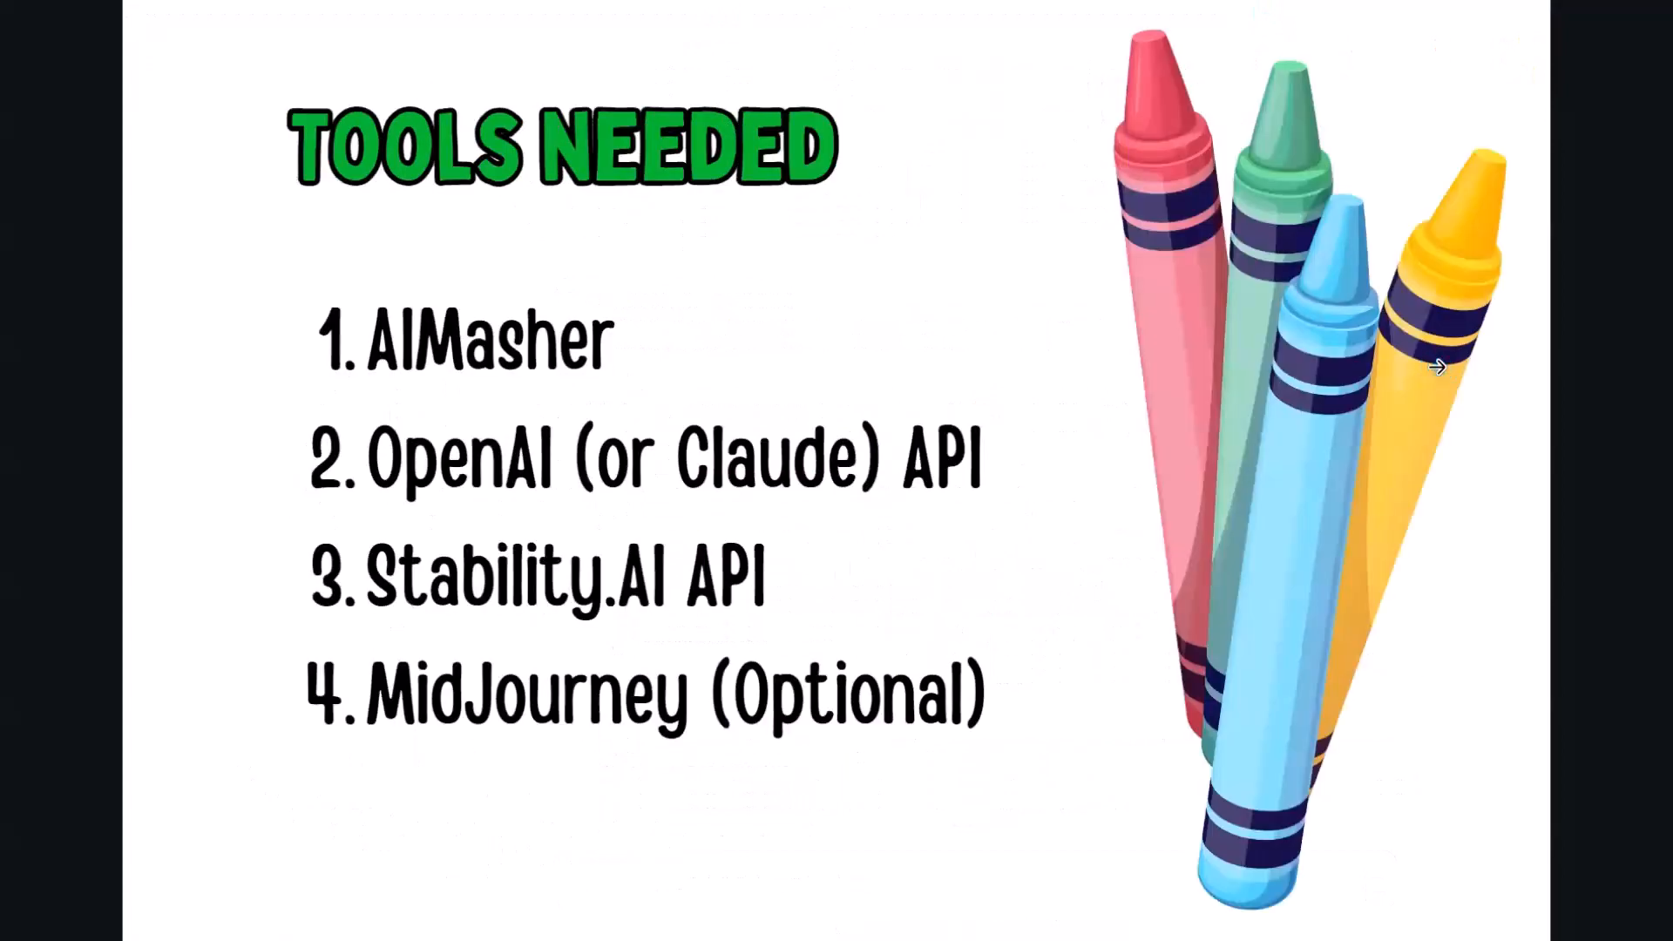
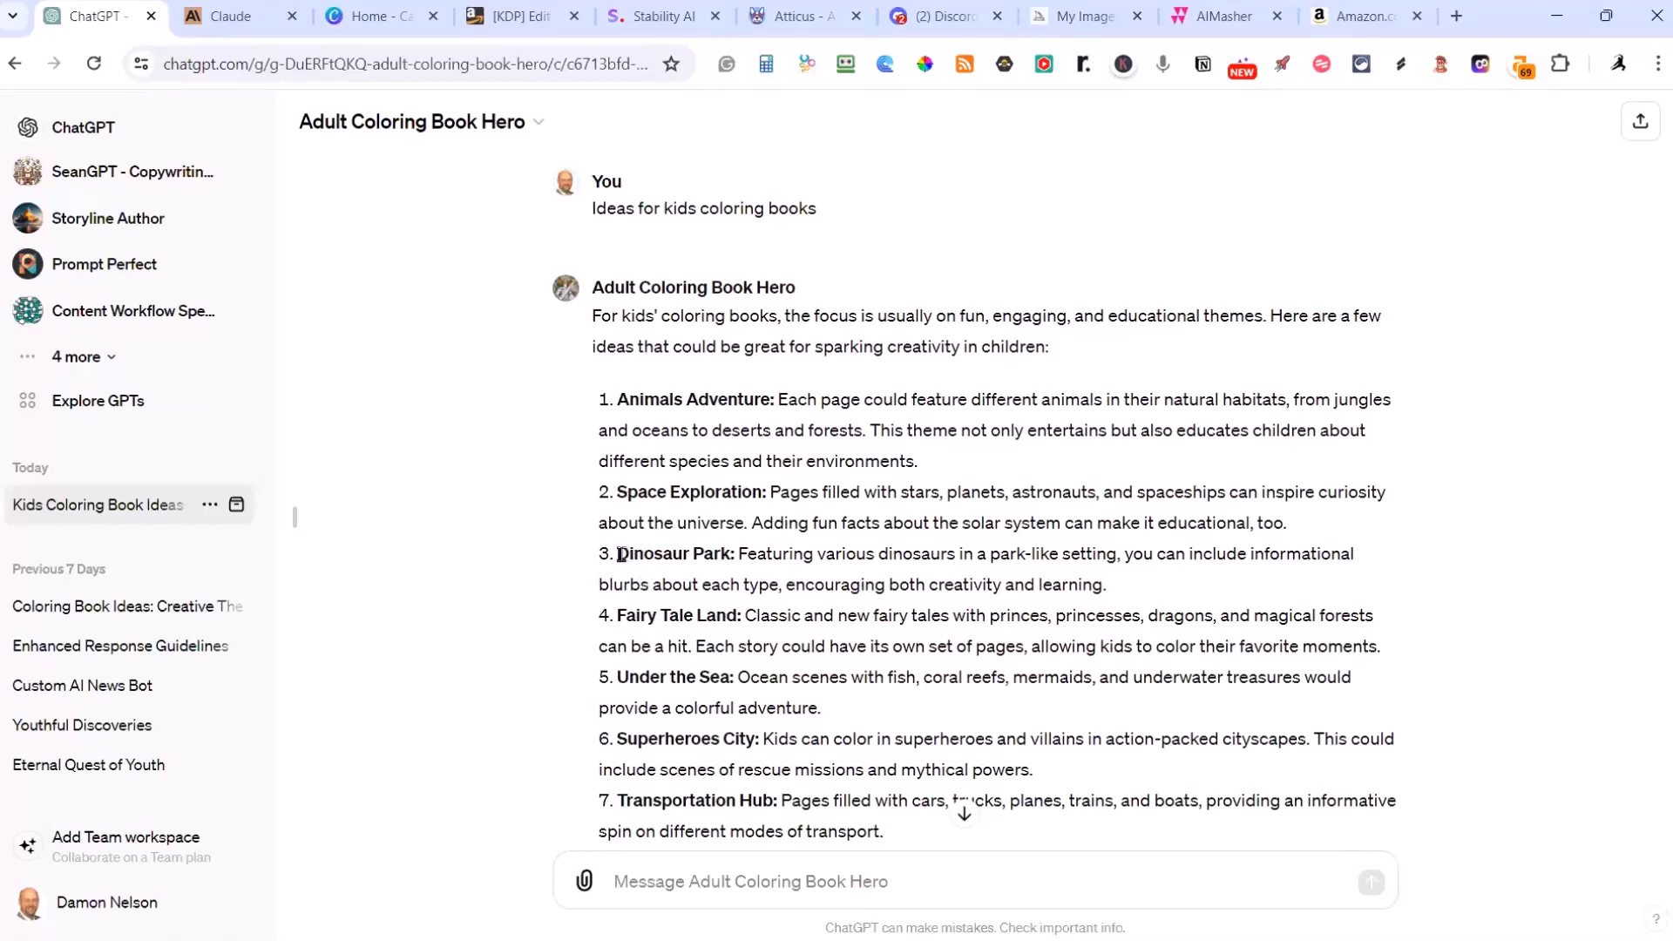
# Step: Copy the full Fairy Tale Land idea from the ChatGPT kids coloring book list and switch to AIMasher
pyautogui.moveTo(618, 616); pyautogui.dragTo(1384, 649)
pyautogui.hotkey('ctrl', 'c')
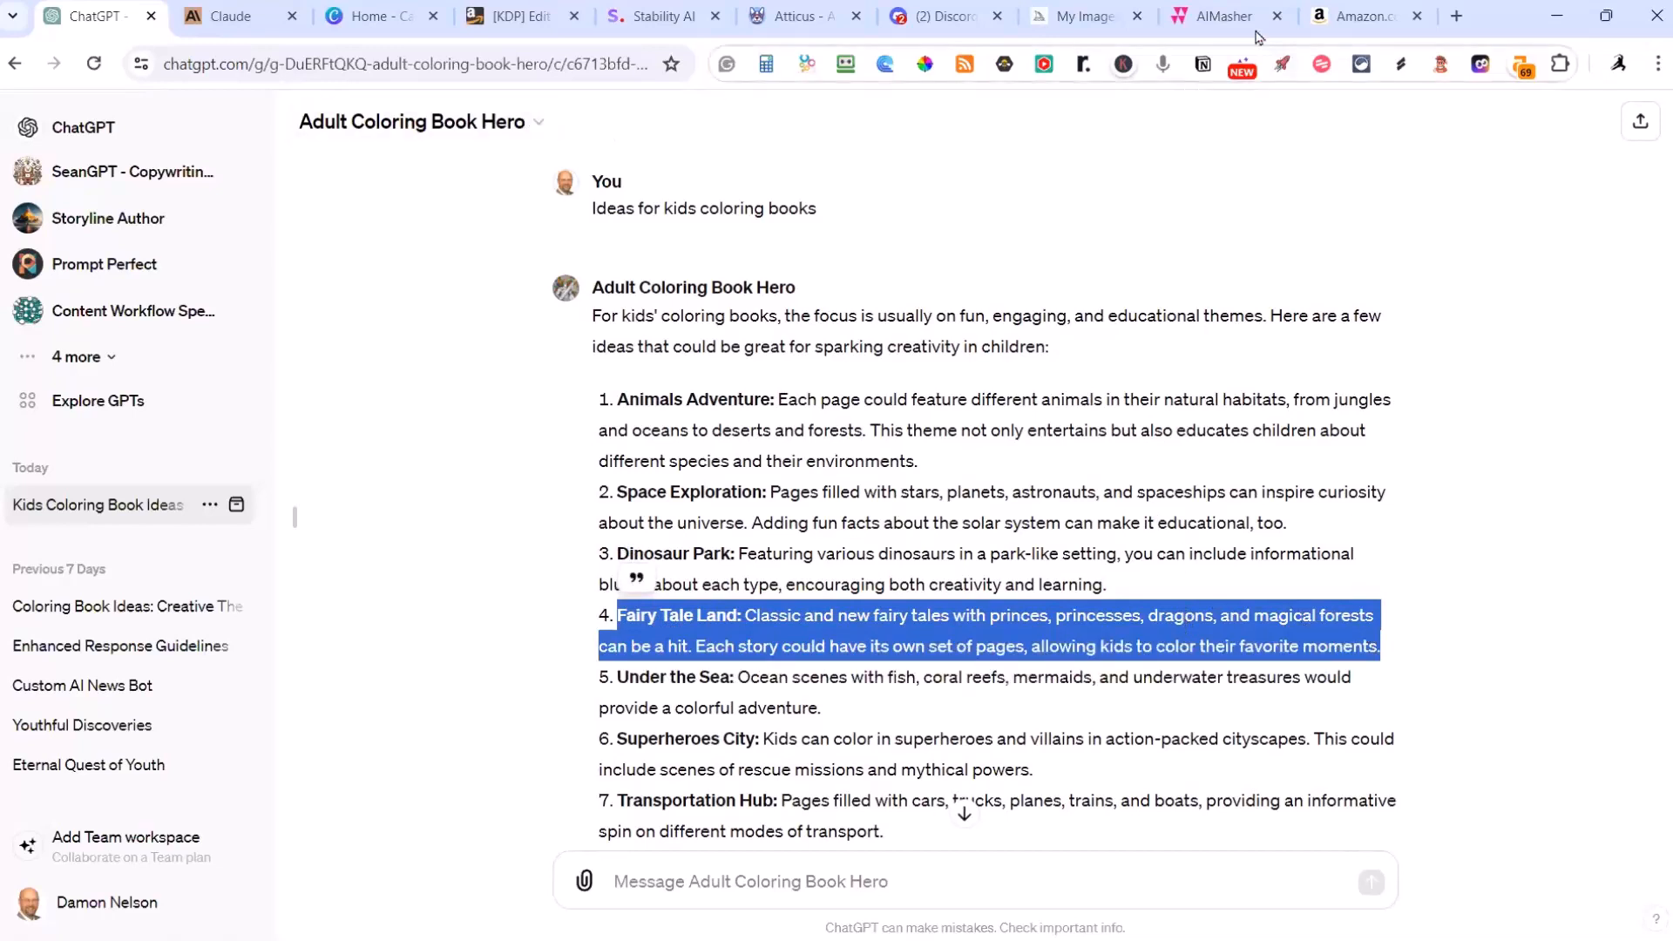
pyautogui.click(1228, 18)
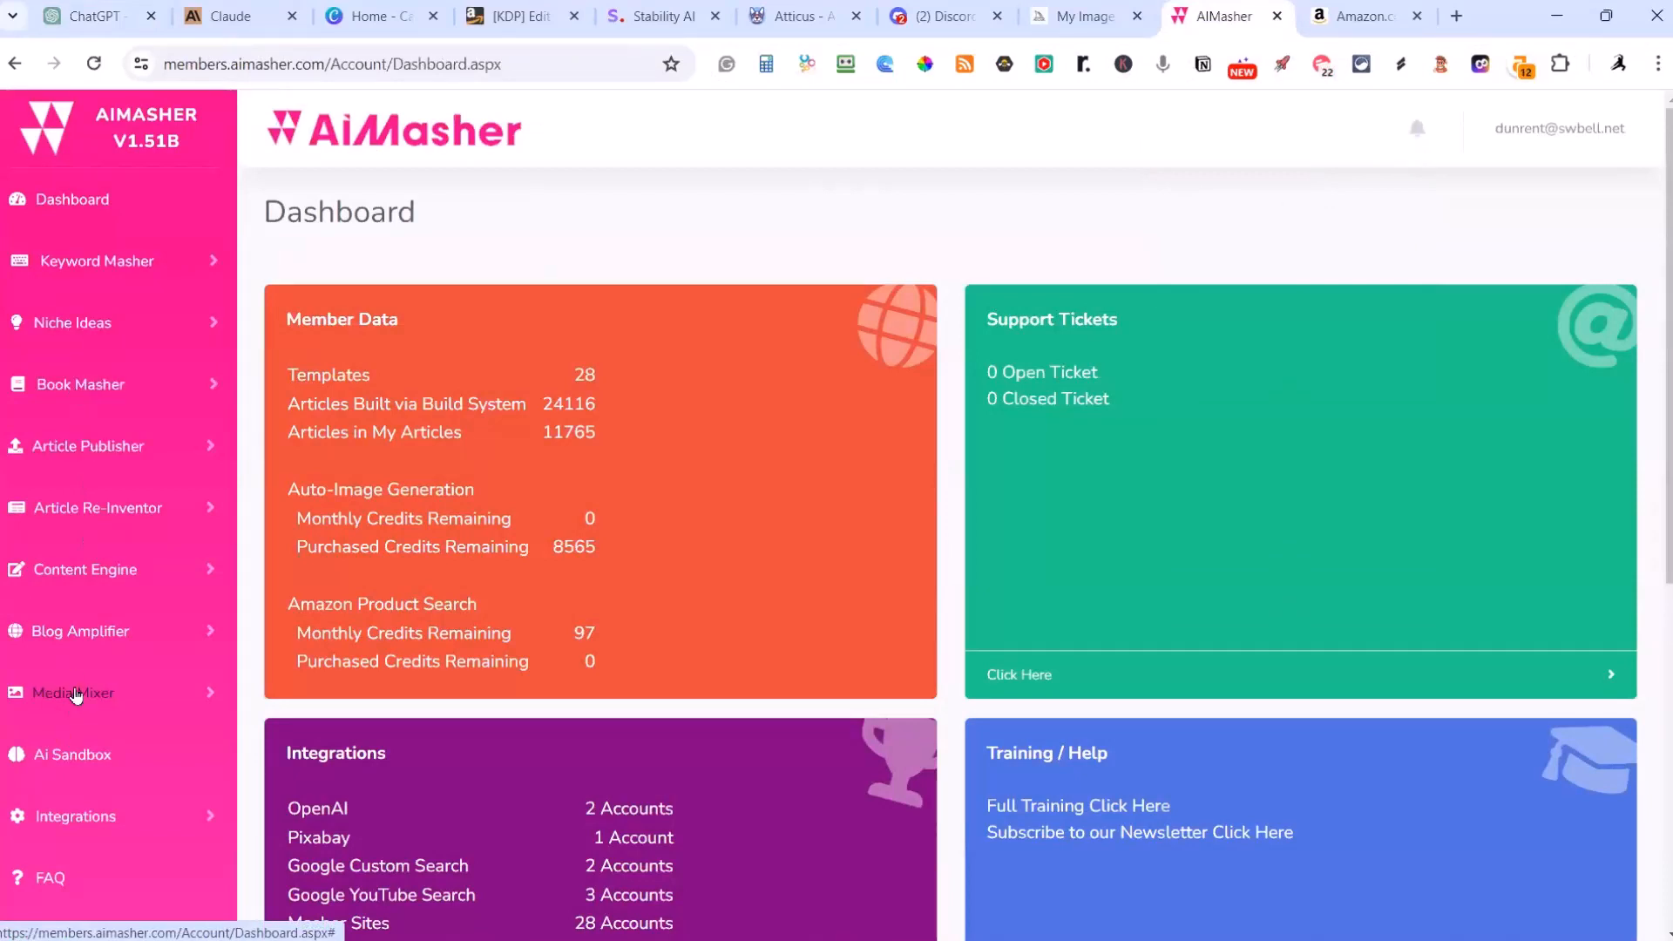
# Step: Open the AIMasher FAQ and read the version update notes about coloring books and Stability AI
pyautogui.scroll(-1, 52, 706)
pyautogui.click(36, 775)
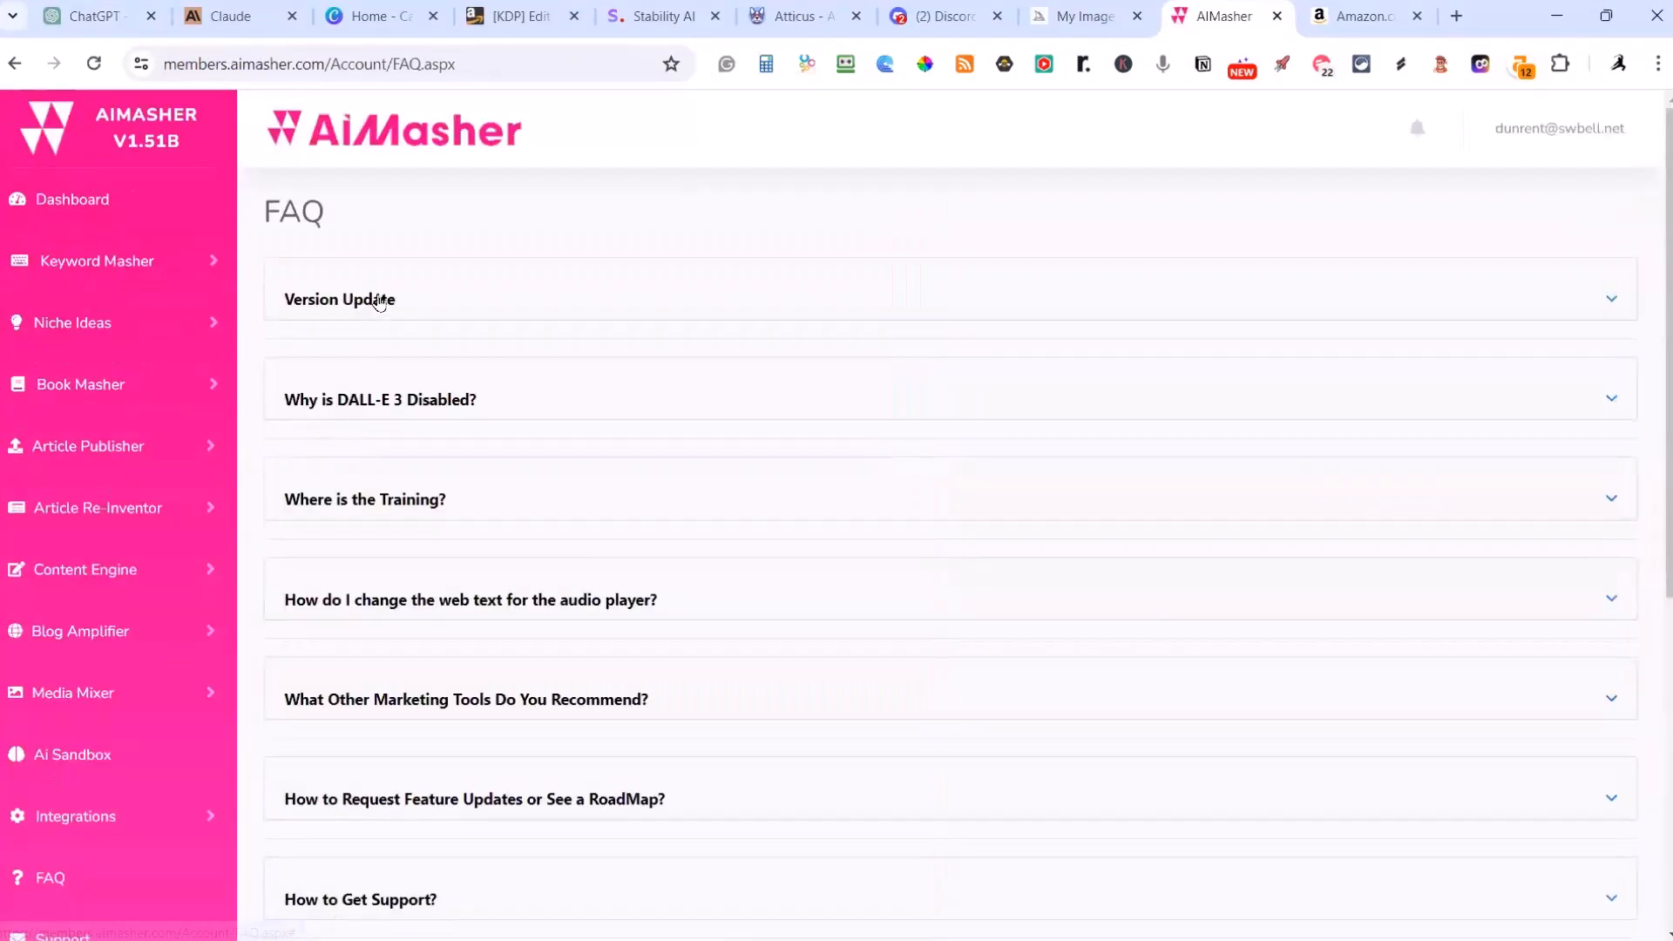
pyautogui.click(379, 301)
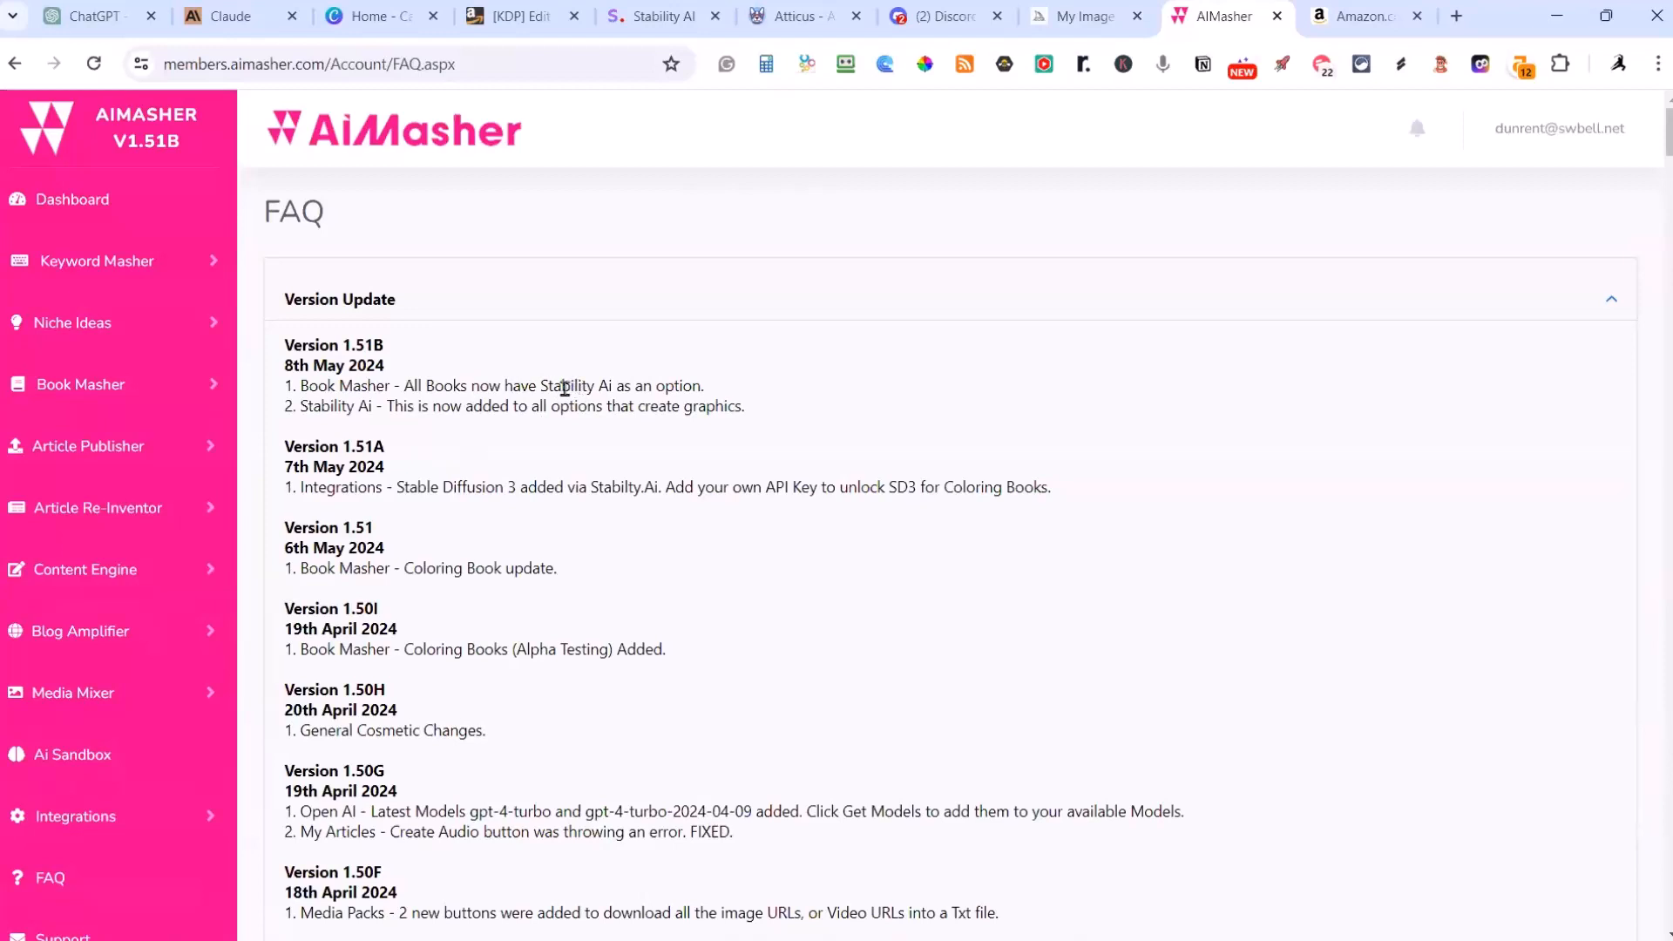
# Step: Open the Coloring Books section of Book Masher and add a new coloring book
pyautogui.click(100, 386)
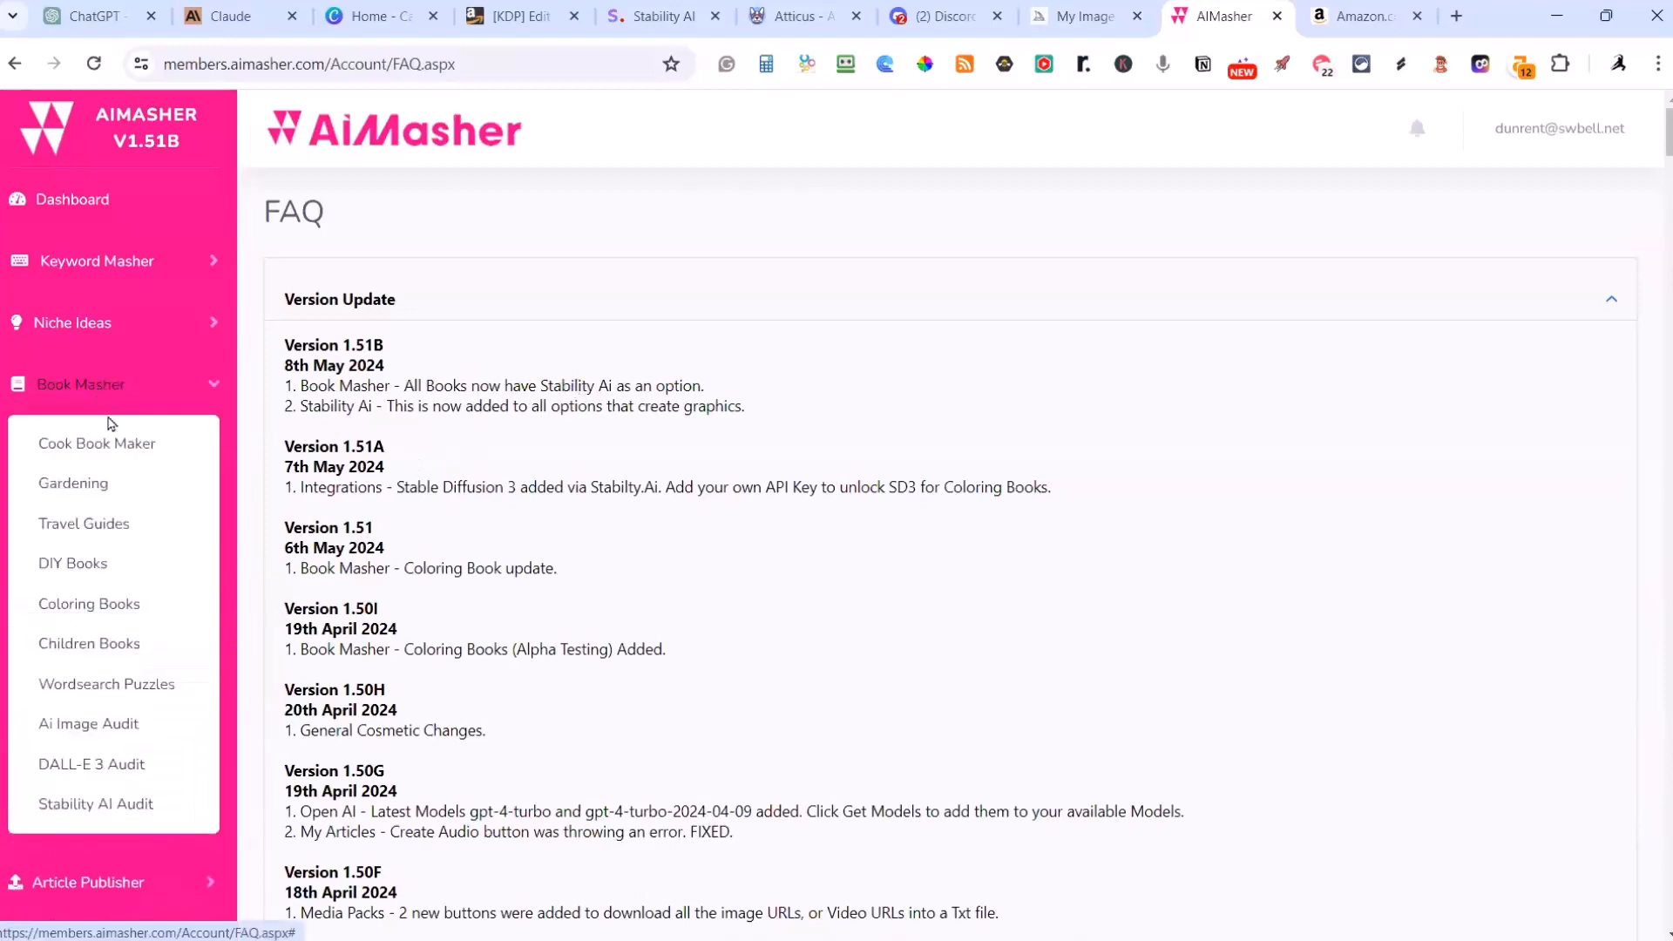
pyautogui.click(113, 603)
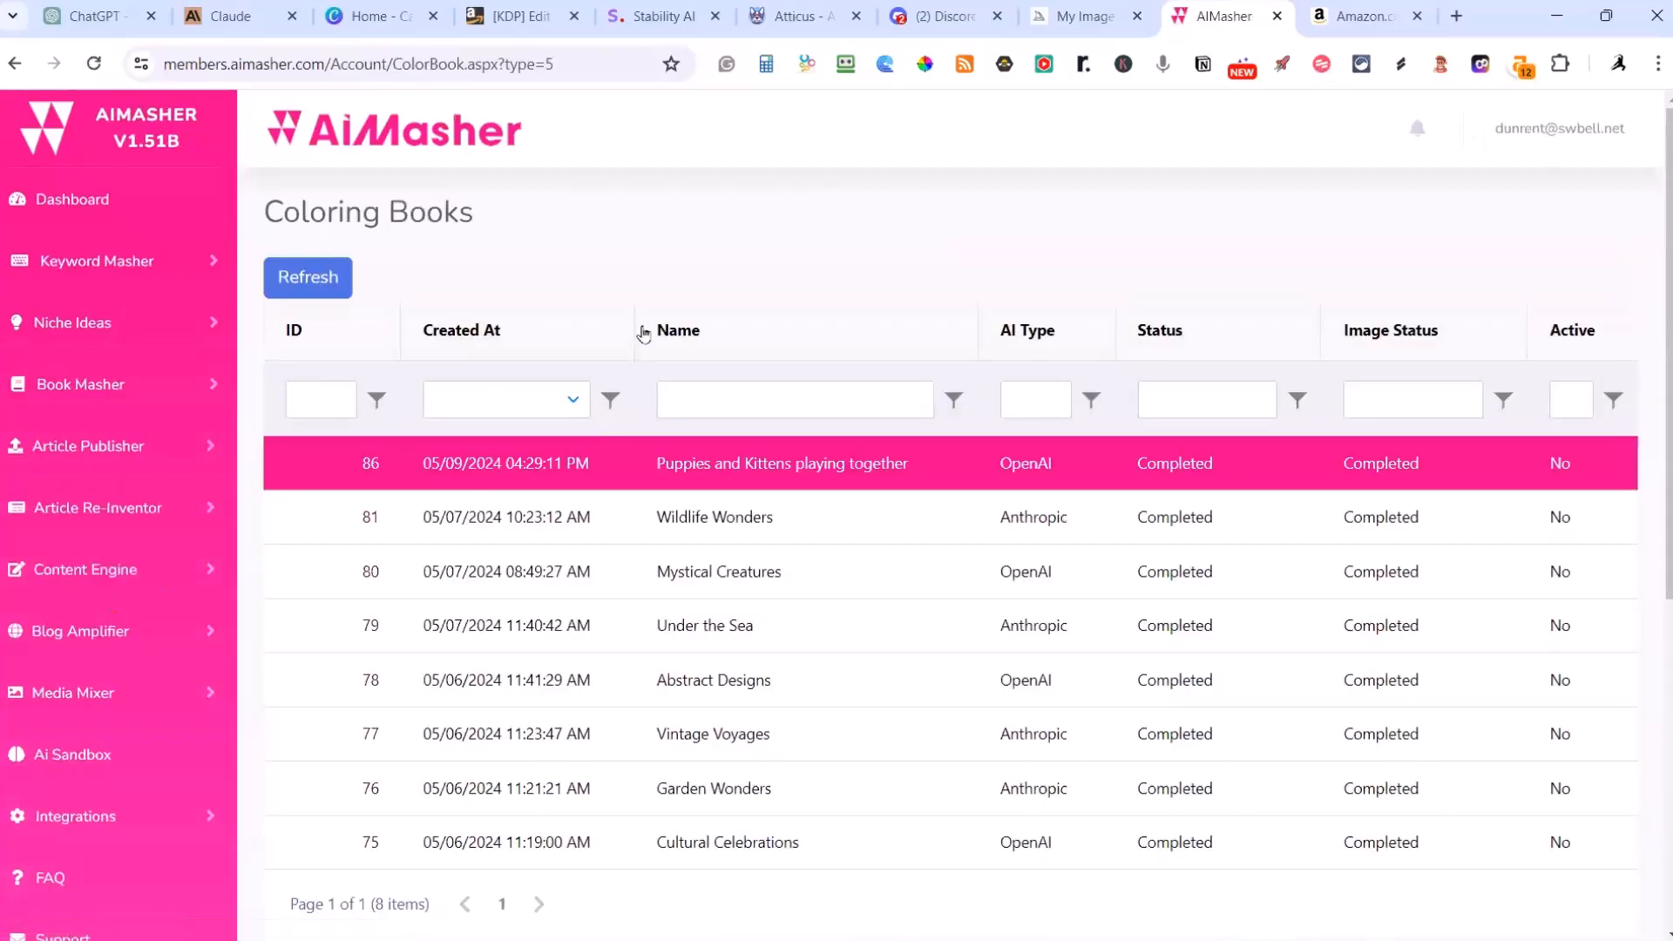
pyautogui.scroll(-6, 649, 262)
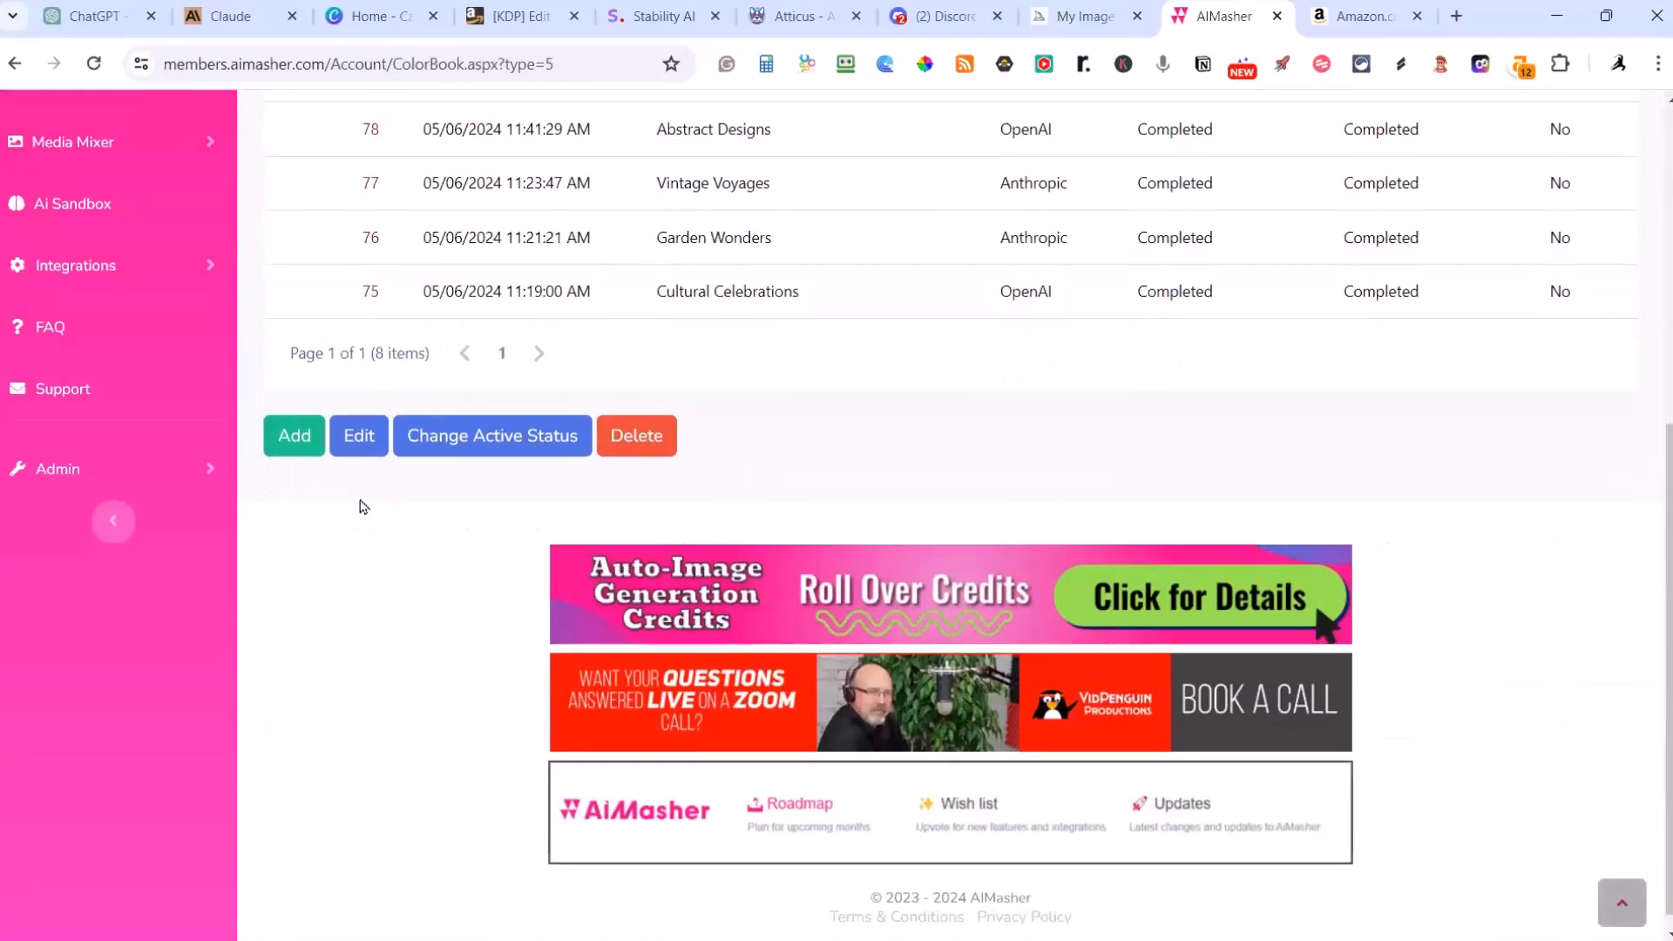
pyautogui.click(313, 444)
pyautogui.scroll(6, 387, 475)
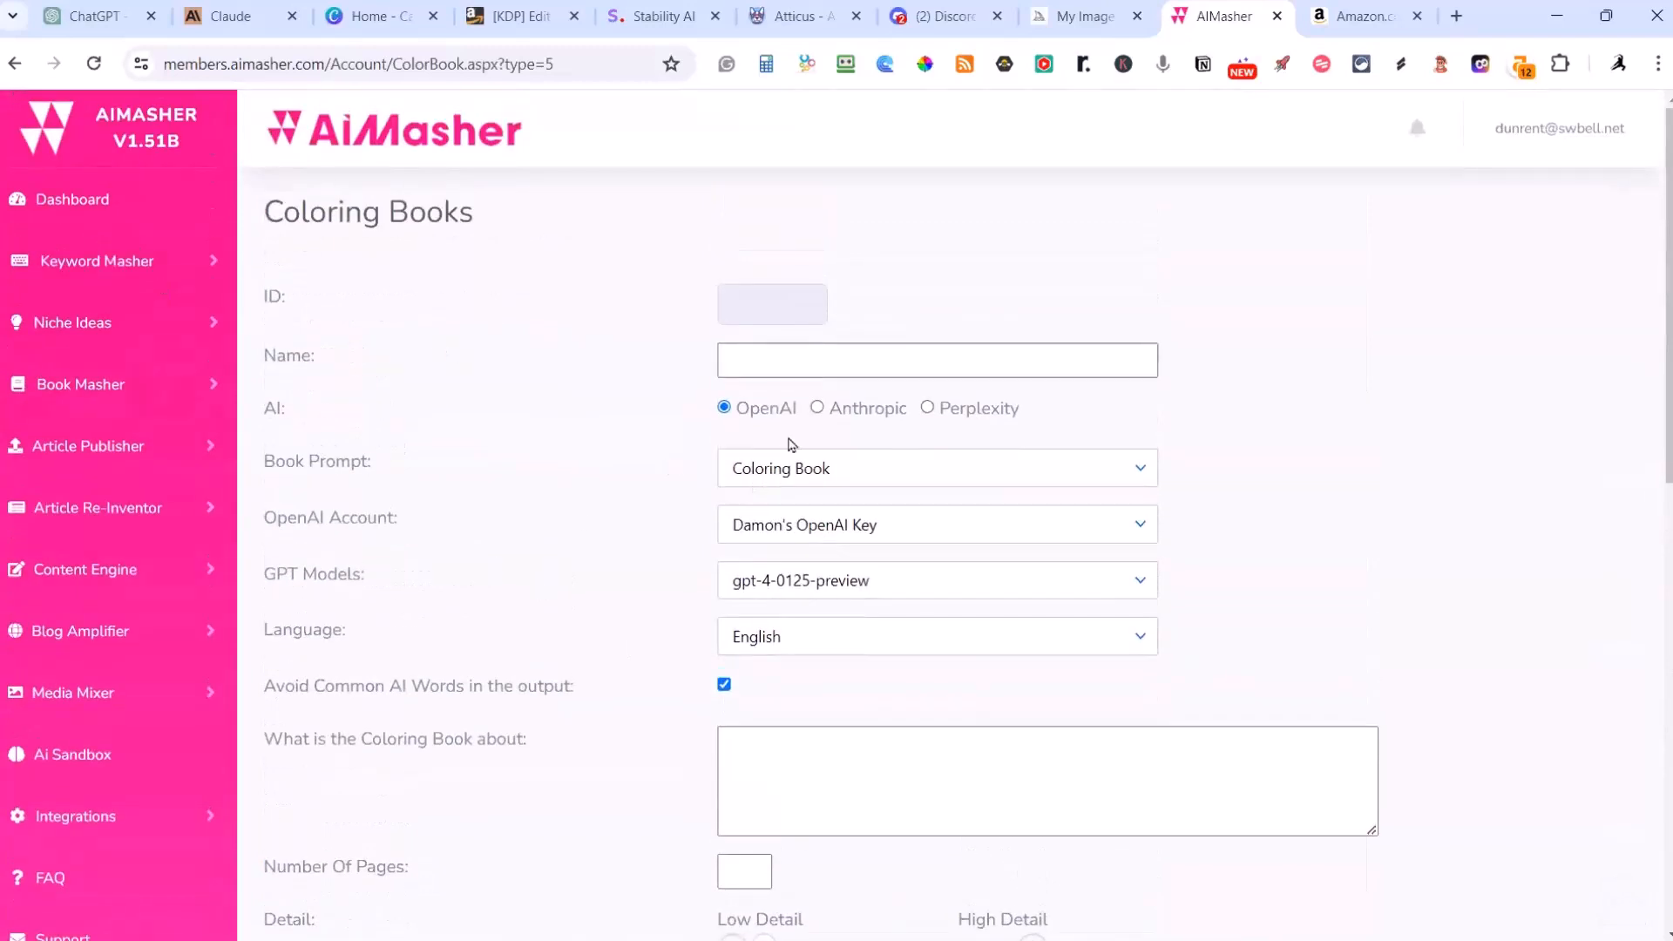
# Step: Paste the copied idea as the book's name and trim it down to "Fairy Tale Land"
pyautogui.click(772, 358)
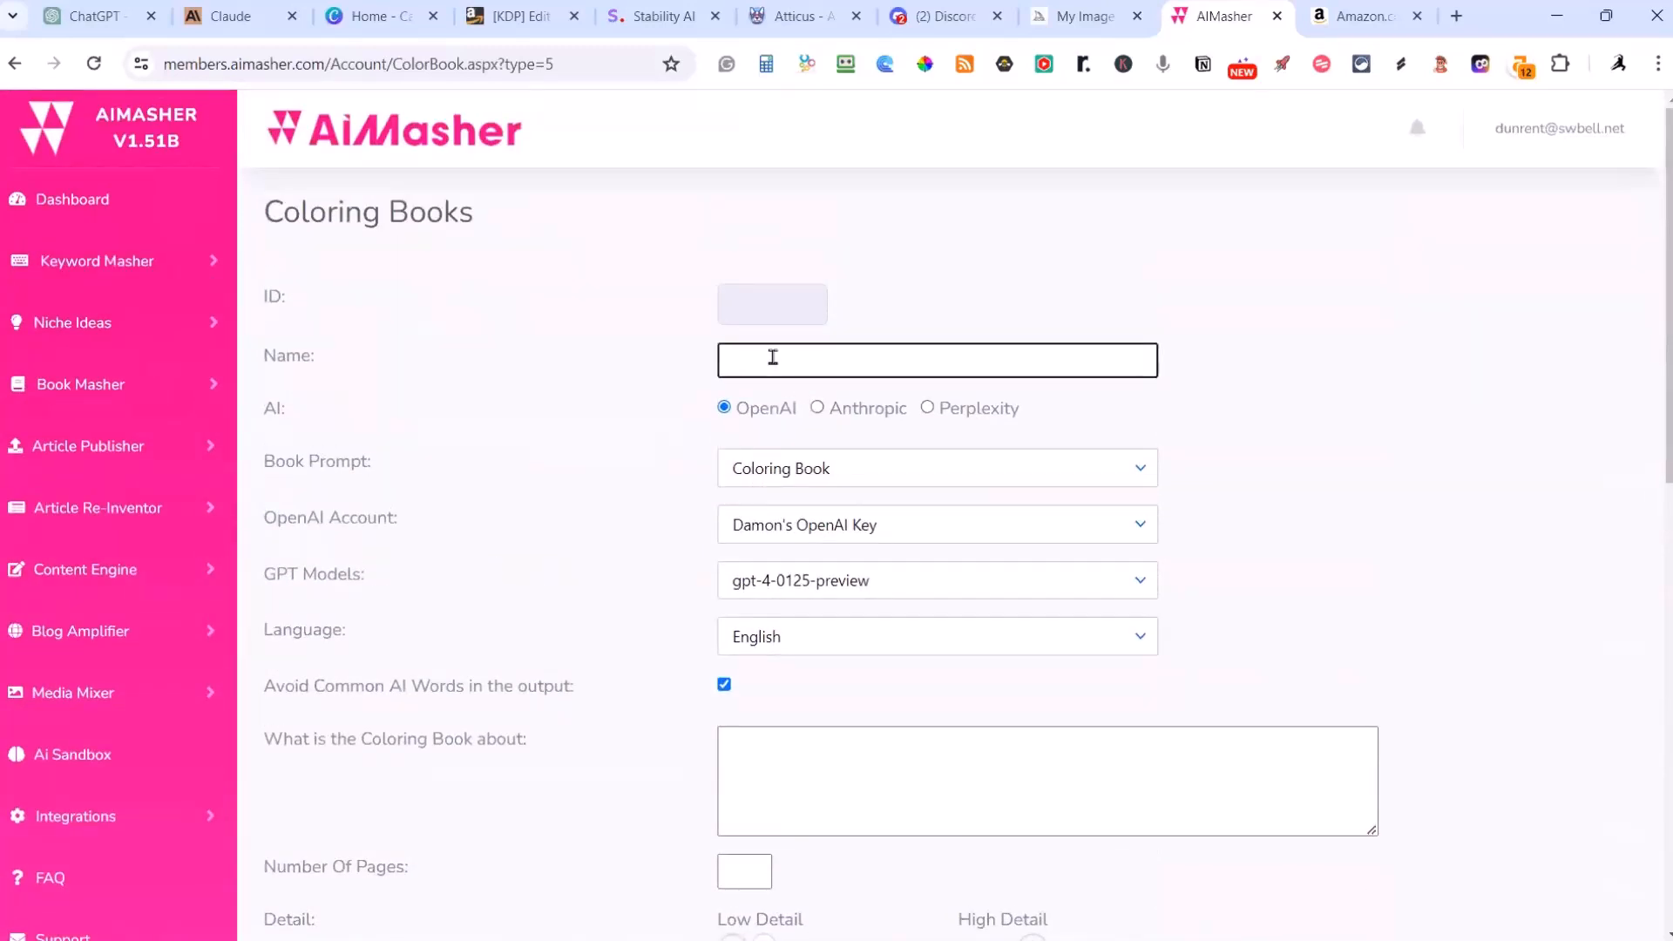
pyautogui.hotkey('ctrl', 'v')
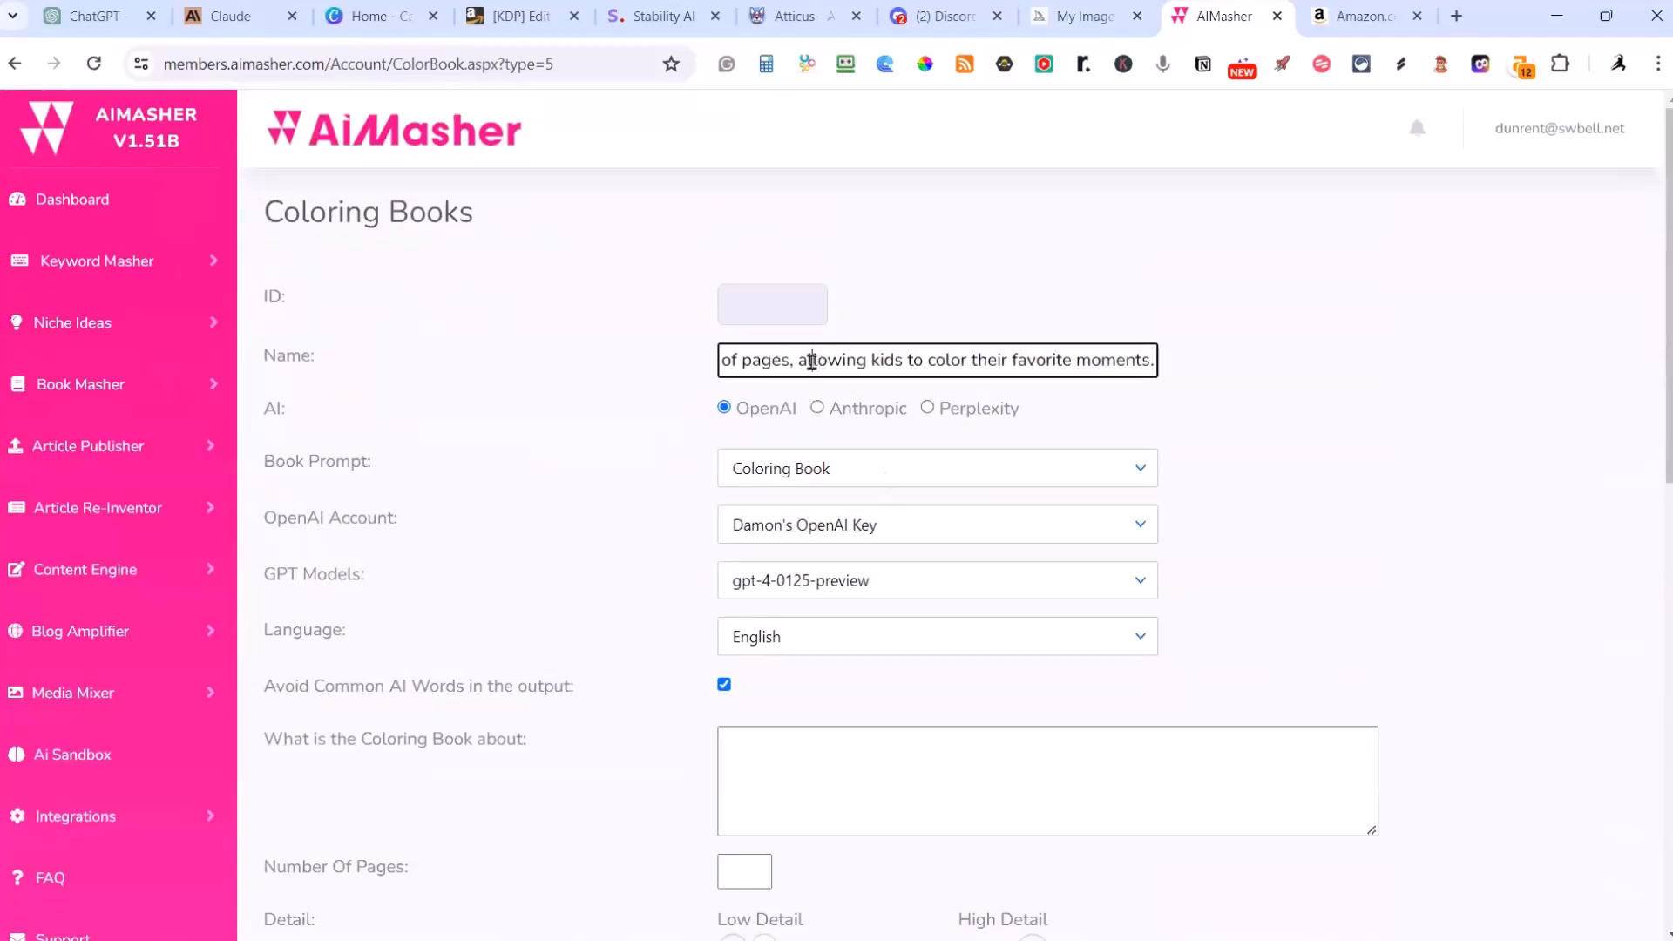
pyautogui.moveTo(811, 360); pyautogui.dragTo(1338, 400)
pyautogui.press('BackSpace')
pyautogui.press('BackSpace')
pyautogui.press('BackSpace')
pyautogui.press('BackSpace')
pyautogui.press('BackSpace')
pyautogui.press('BackSpace')
pyautogui.press('BackSpace')
pyautogui.press('BackSpace')
pyautogui.press('BackSpace')
pyautogui.press('BackSpace')
pyautogui.press('BackSpace')
pyautogui.press('BackSpace')
pyautogui.press('BackSpace')
pyautogui.press('BackSpace')
pyautogui.press('BackSpace')
pyautogui.press('BackSpace')
pyautogui.press('BackSpace')
pyautogui.press('BackSpace')
pyautogui.press('BackSpace')
pyautogui.press('BackSpace')
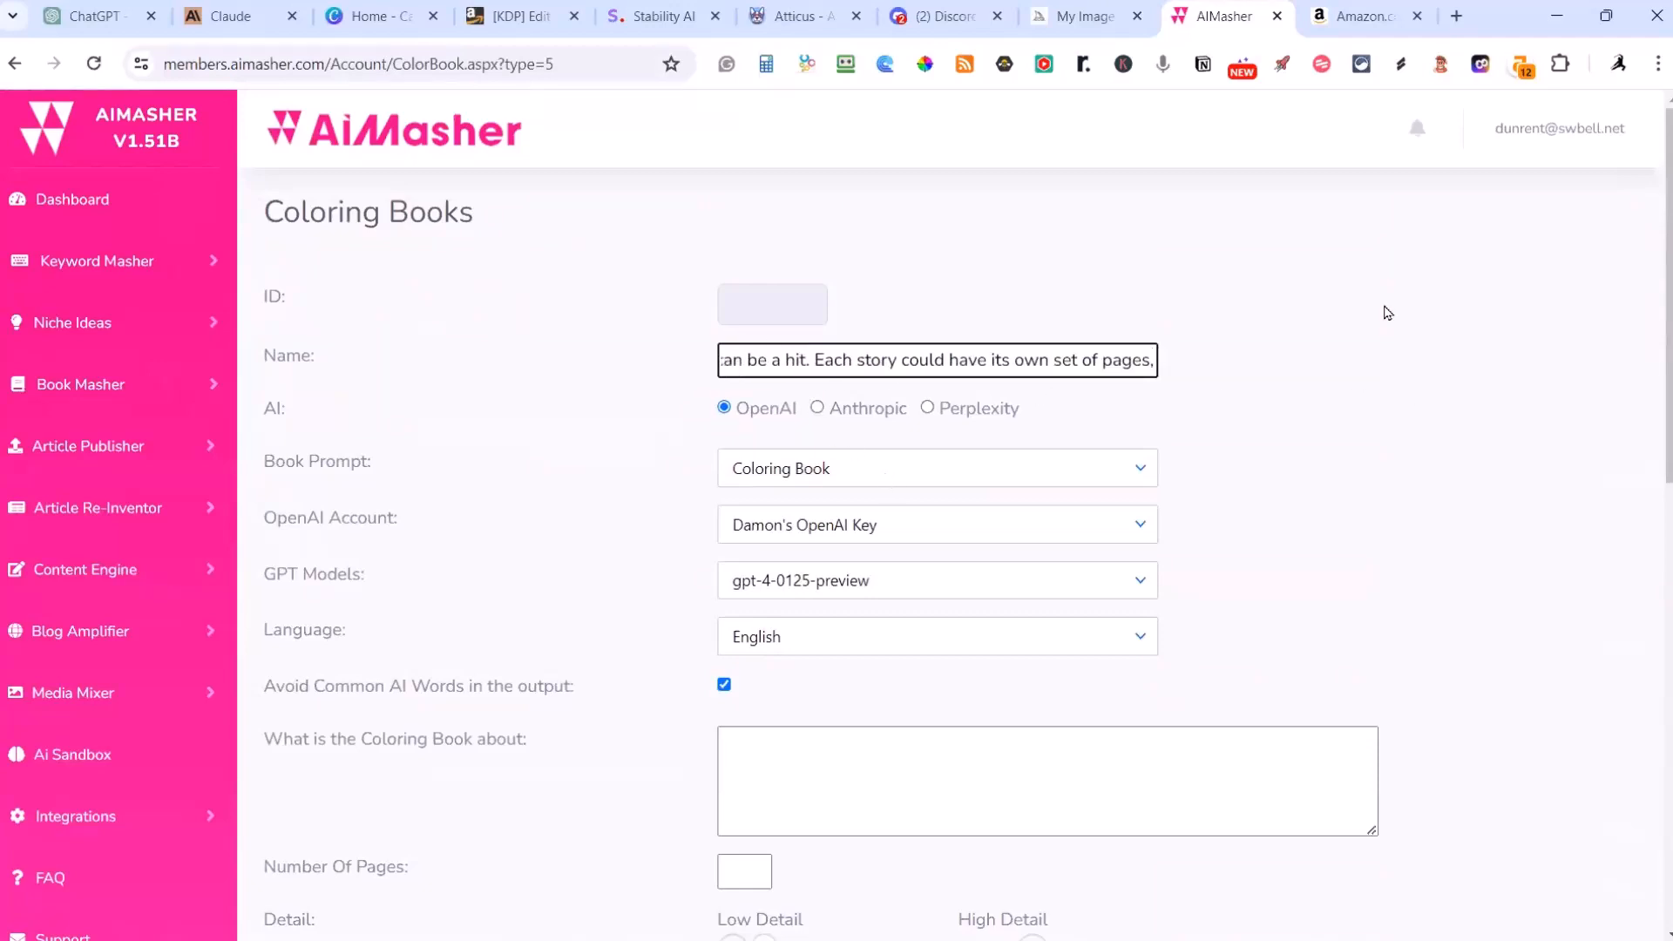
pyautogui.press('BackSpace')
pyautogui.press('BackSpace')
pyautogui.press('BackSpace')
pyautogui.press('BackSpace')
pyautogui.press('BackSpace')
pyautogui.press('BackSpace')
pyautogui.press('BackSpace')
pyautogui.press('BackSpace')
pyautogui.press('BackSpace')
pyautogui.press('BackSpace')
pyautogui.press('BackSpace')
pyautogui.press('BackSpace')
pyautogui.press('BackSpace')
pyautogui.press('BackSpace')
pyautogui.press('BackSpace')
pyautogui.press('BackSpace')
pyautogui.press('BackSpace')
pyautogui.press('BackSpace')
pyautogui.press('BackSpace')
pyautogui.press('BackSpace')
pyautogui.hotkey('shift', 'Home')
pyautogui.hotkey('ctrl', 'shift', 'Right')
pyautogui.hotkey('ctrl', 'shift', 'Right')
pyautogui.hotkey('ctrl', 'shift', 'Right')
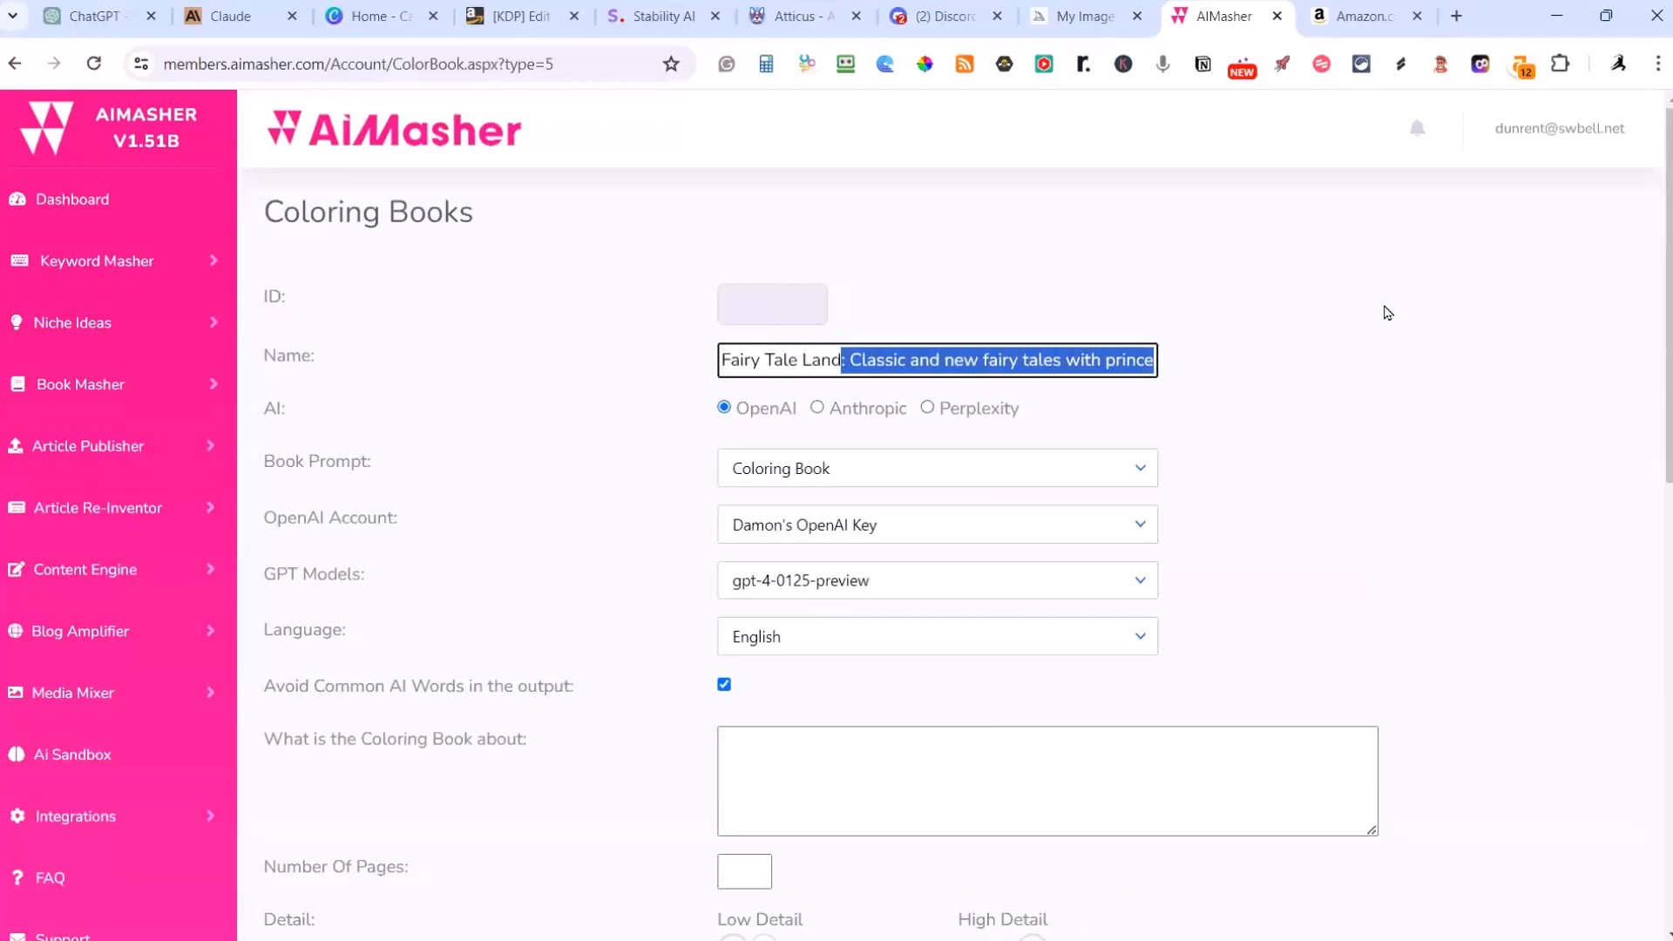
pyautogui.press('BackSpace')
# Step: Fill in what the coloring book is about with the full copied Fairy Tale Land description
pyautogui.click(839, 749)
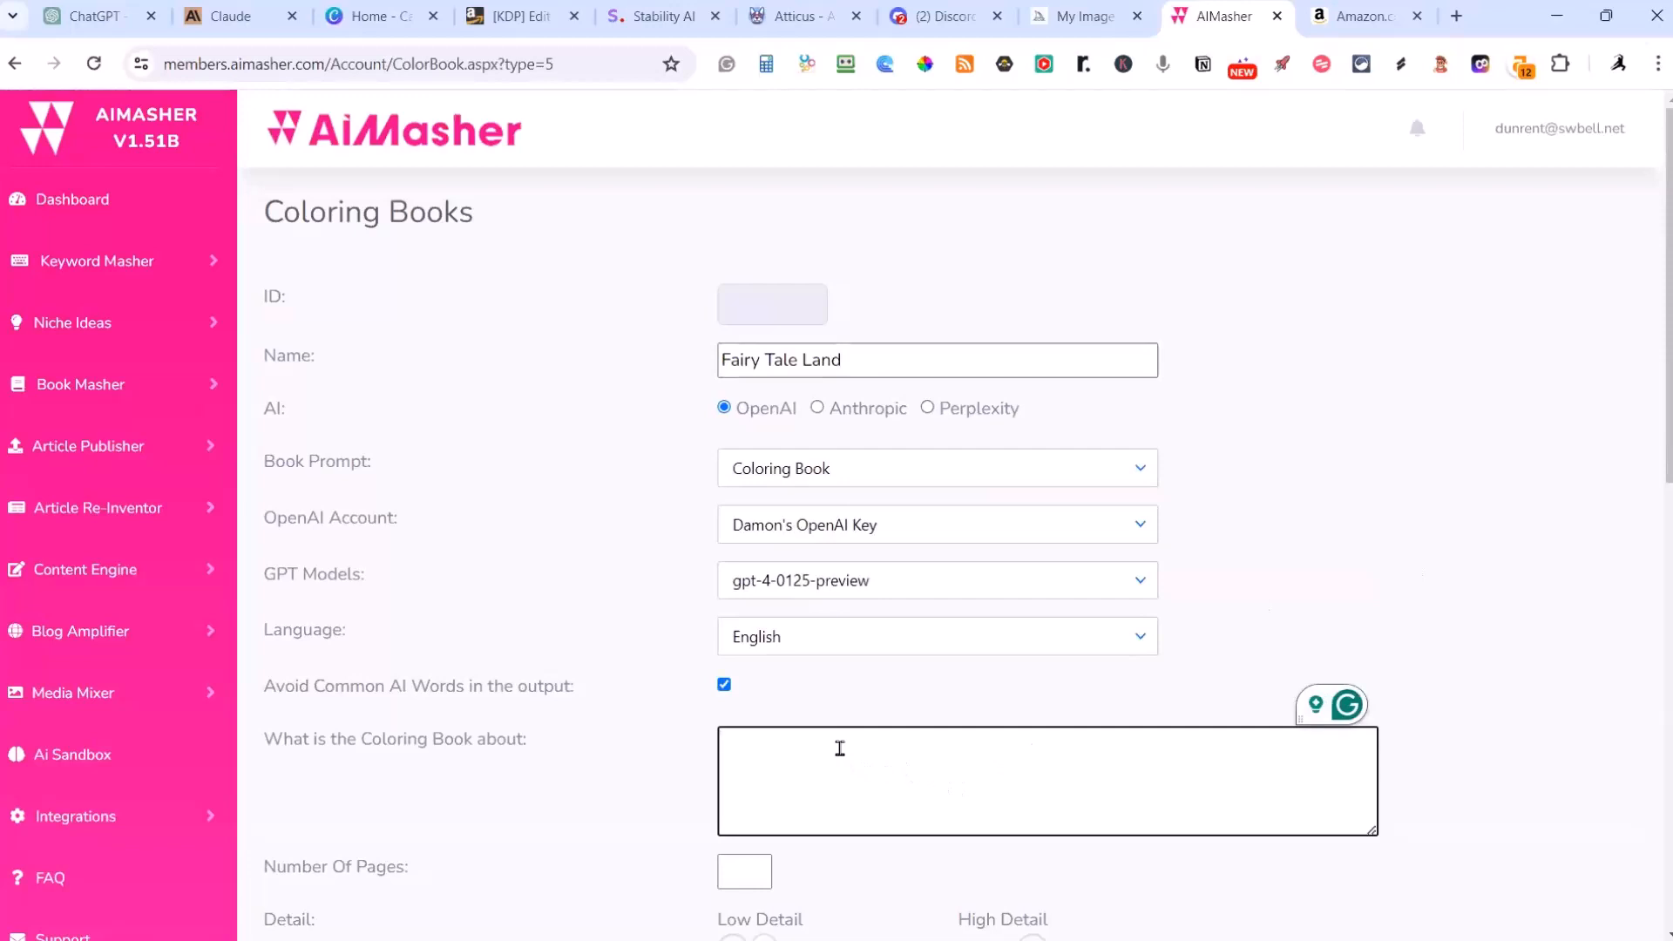
pyautogui.hotkey('ctrl', 'v')
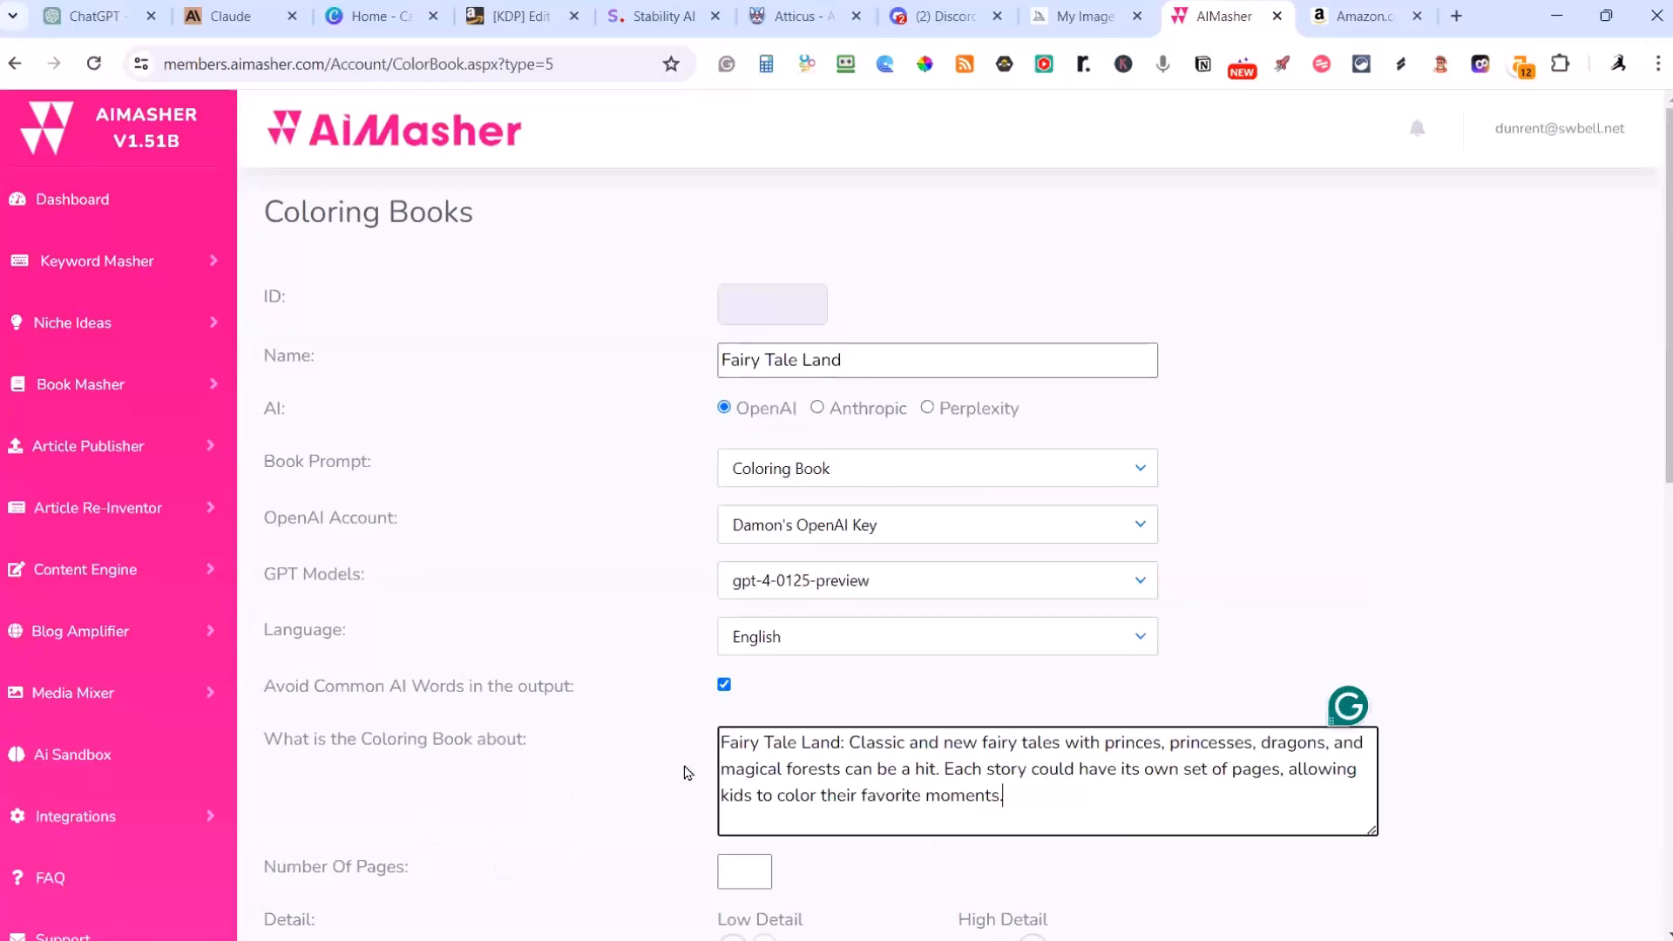
pyautogui.moveTo(1352, 710)
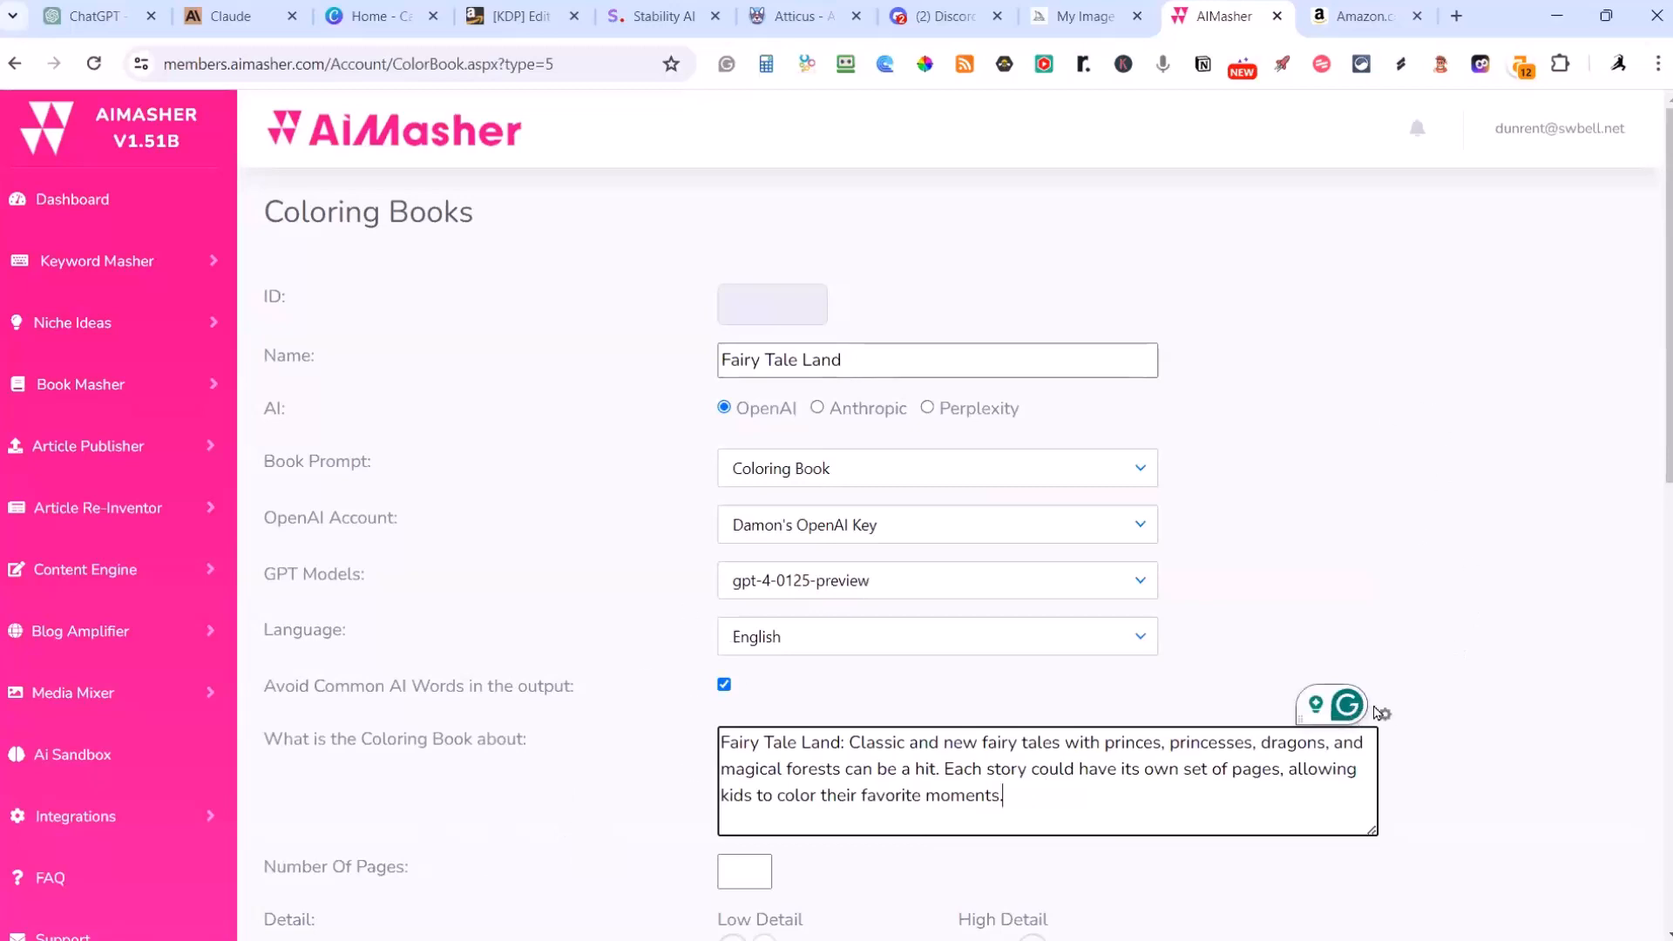
pyautogui.click(1390, 717)
pyautogui.click(1439, 772)
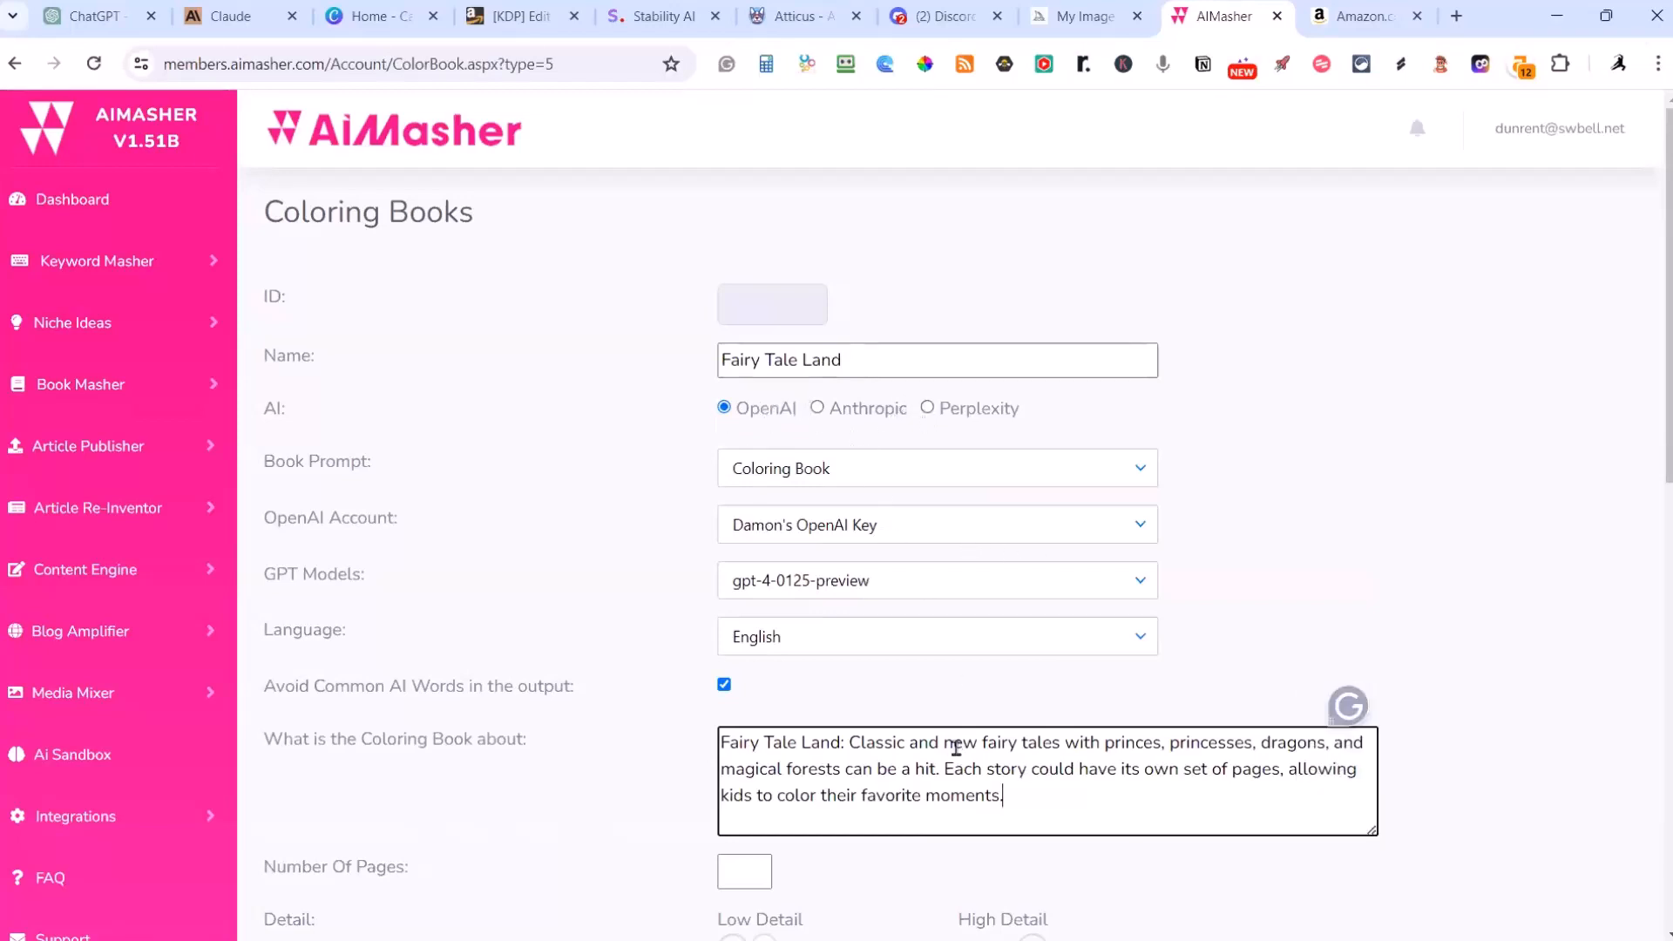
# Step: Set the book's GPT model to gpt-4-turbo-2024-04-09
pyautogui.scroll(-5, 861, 660)
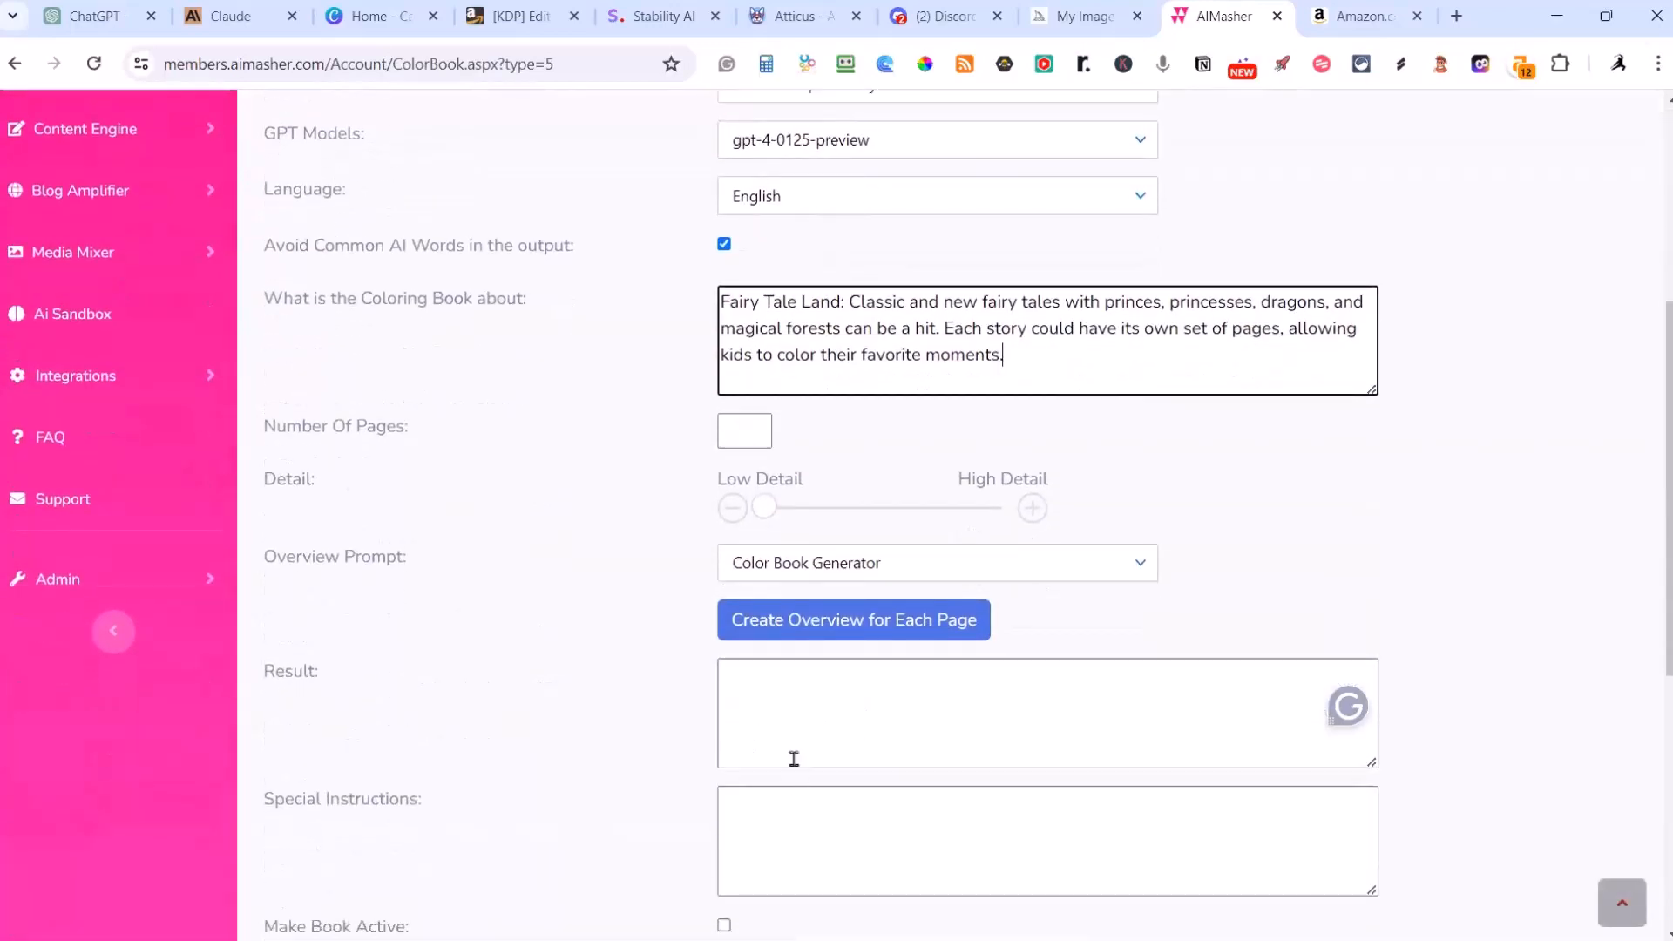
pyautogui.scroll(5, 835, 719)
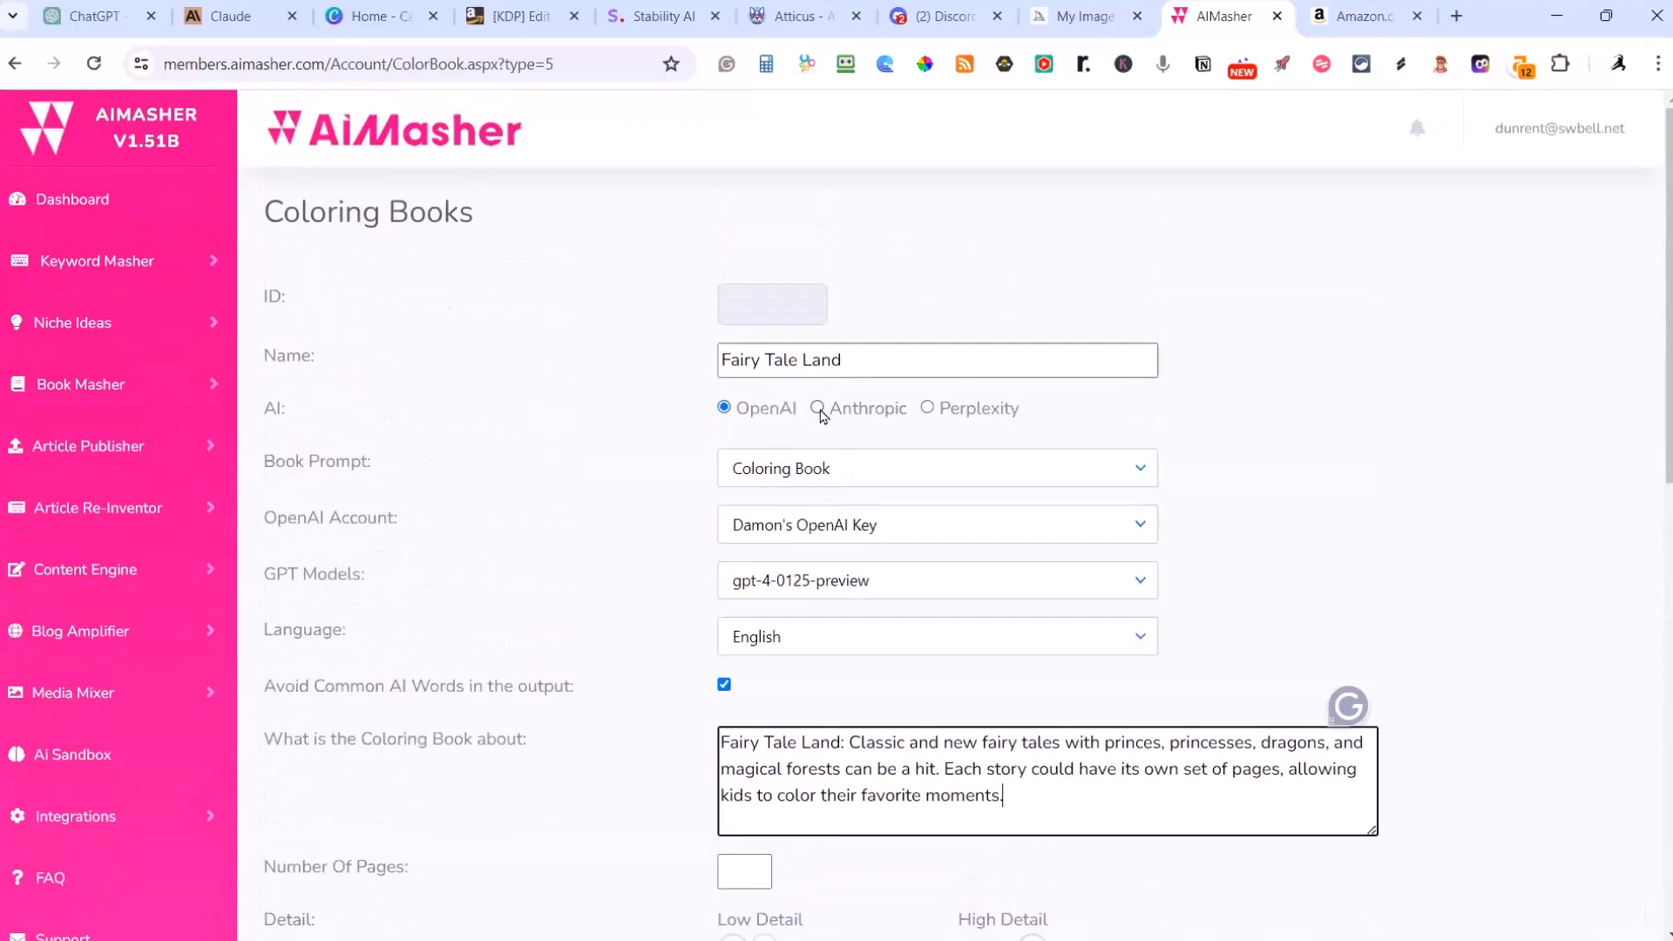
pyautogui.click(880, 580)
pyautogui.click(837, 727)
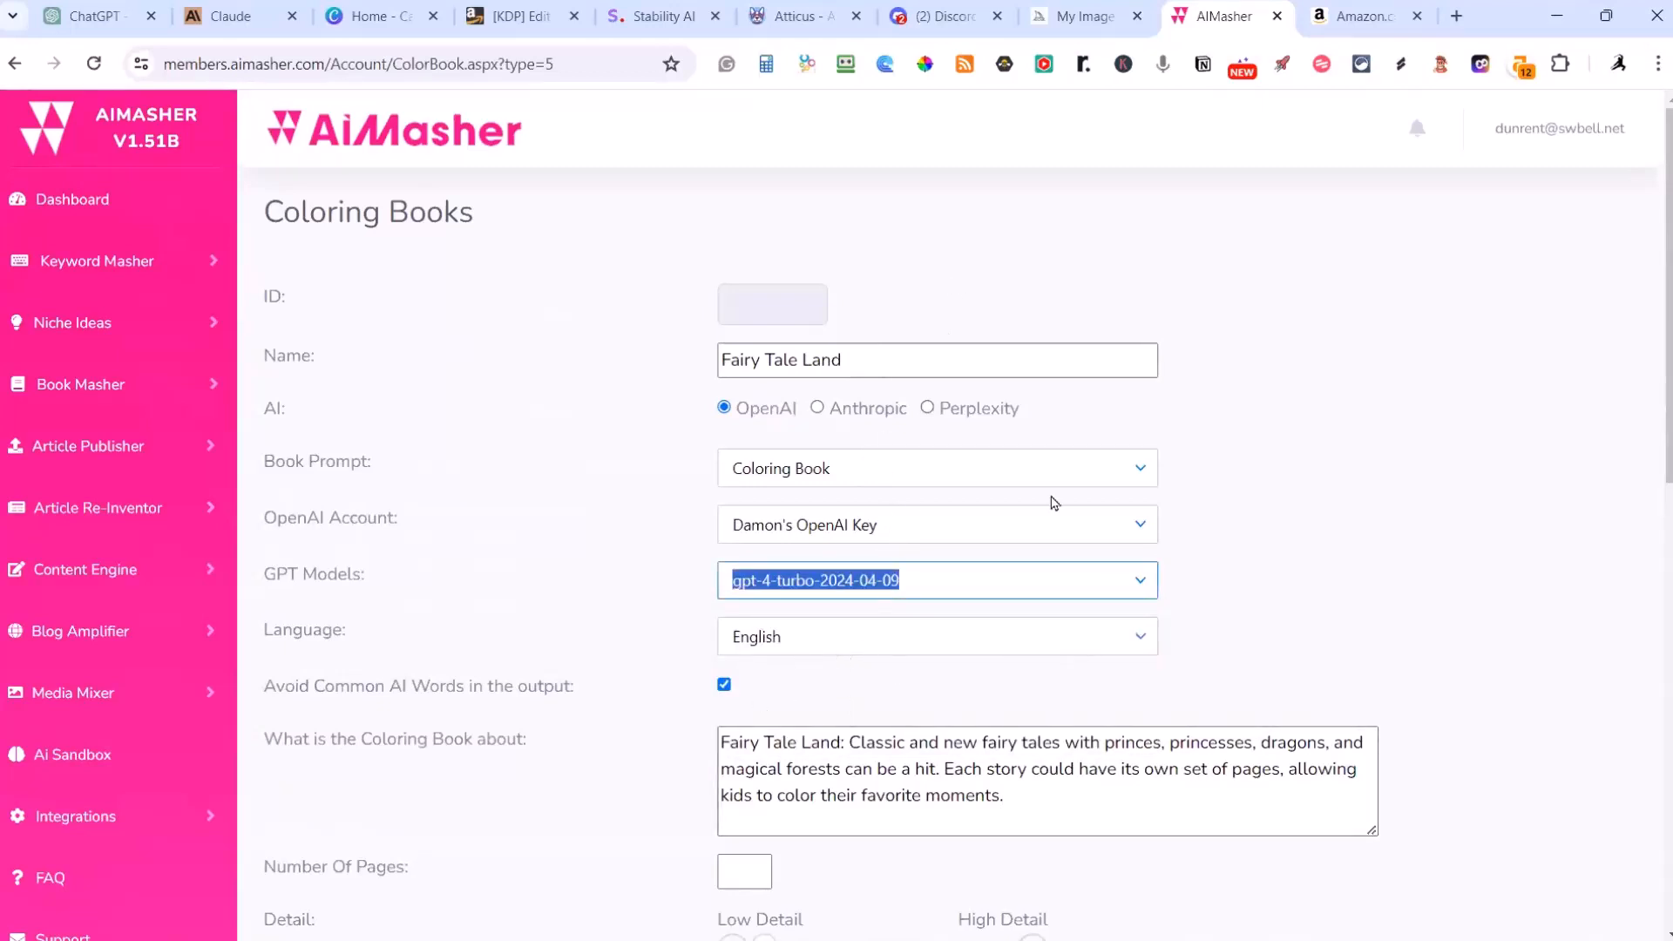
# Step: Set the number of pages to 5 and the detail level to the middle of the scale
pyautogui.scroll(-4, 1263, 468)
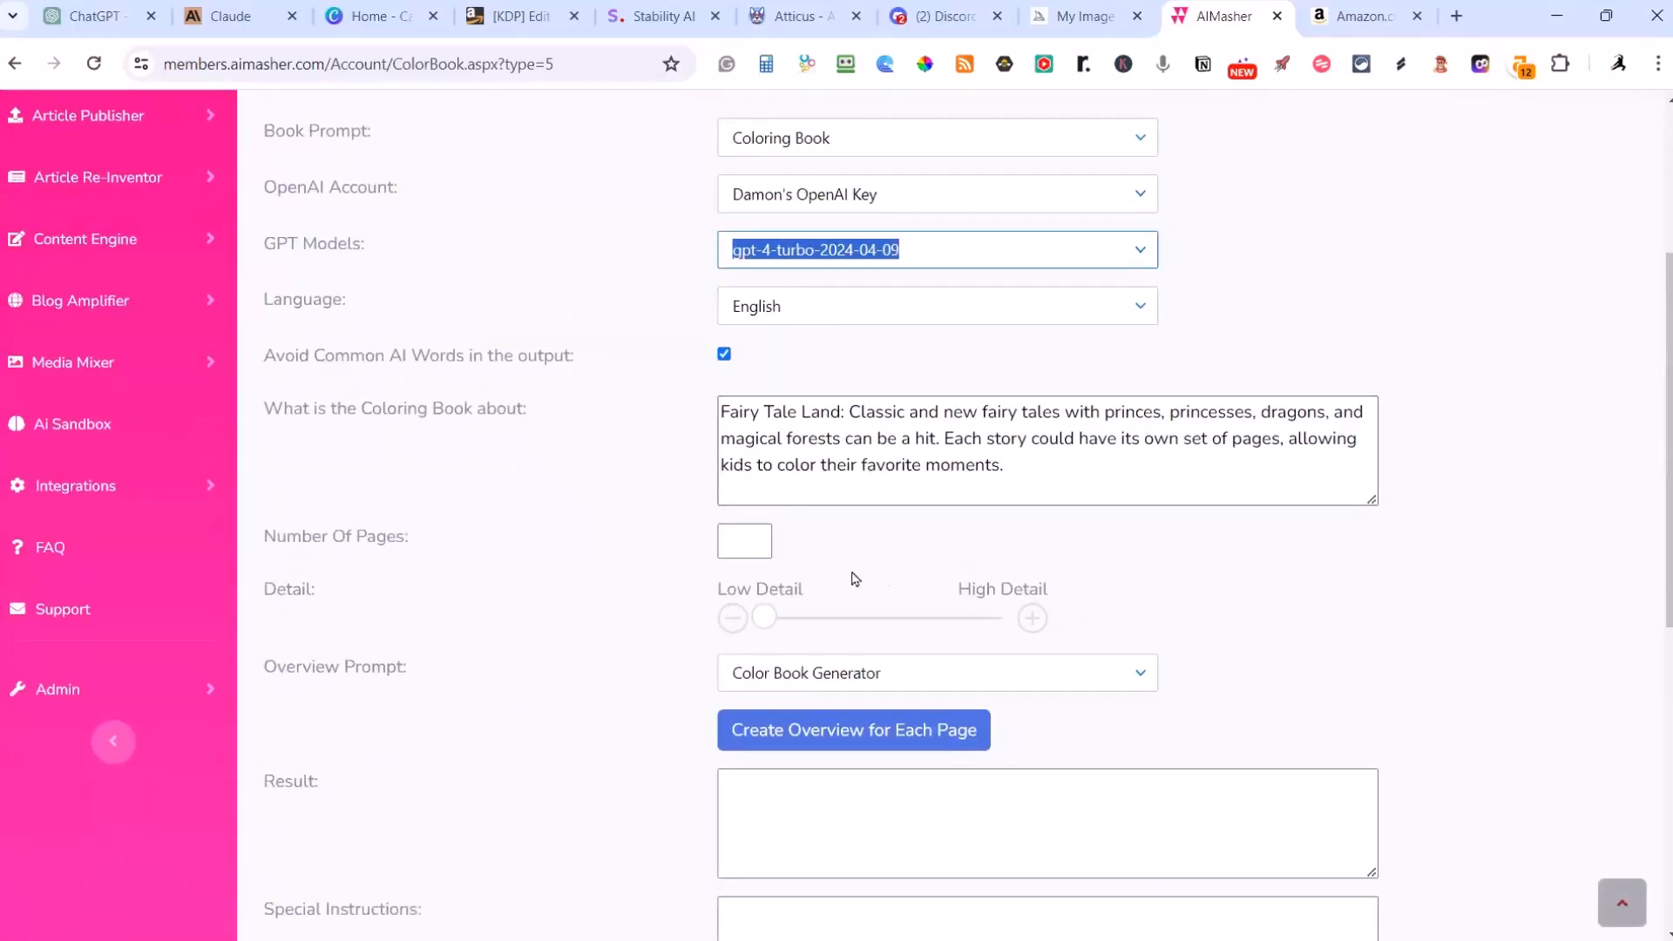
pyautogui.click(747, 542)
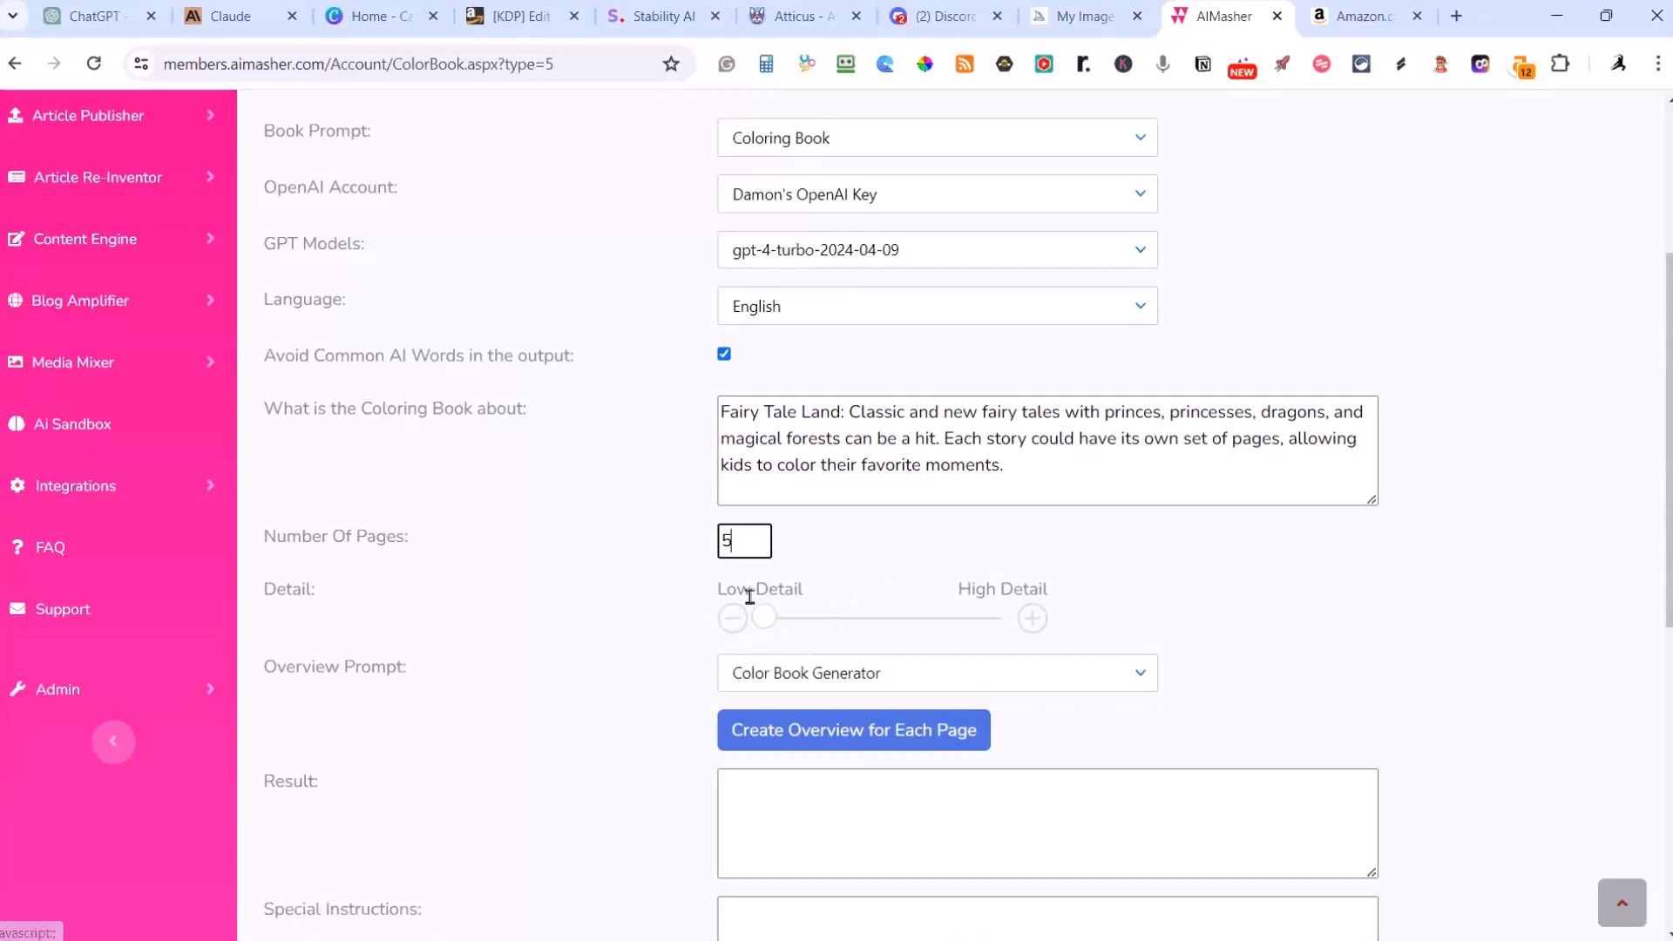
pyautogui.moveTo(765, 618); pyautogui.dragTo(857, 631)
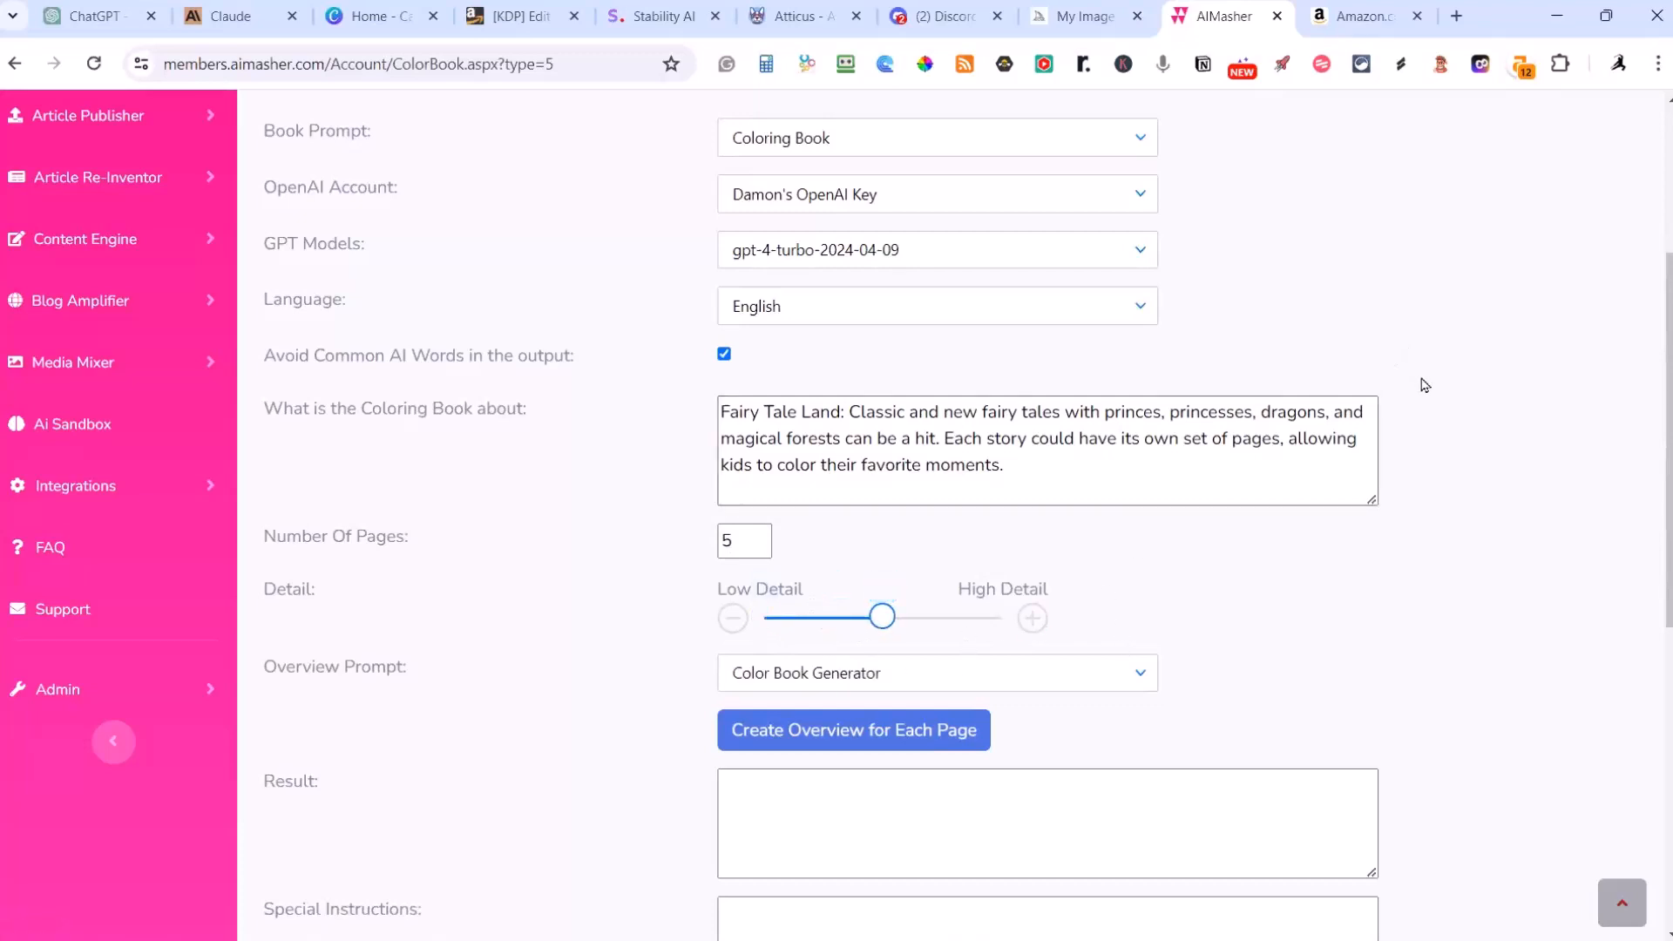
pyautogui.press('Right')
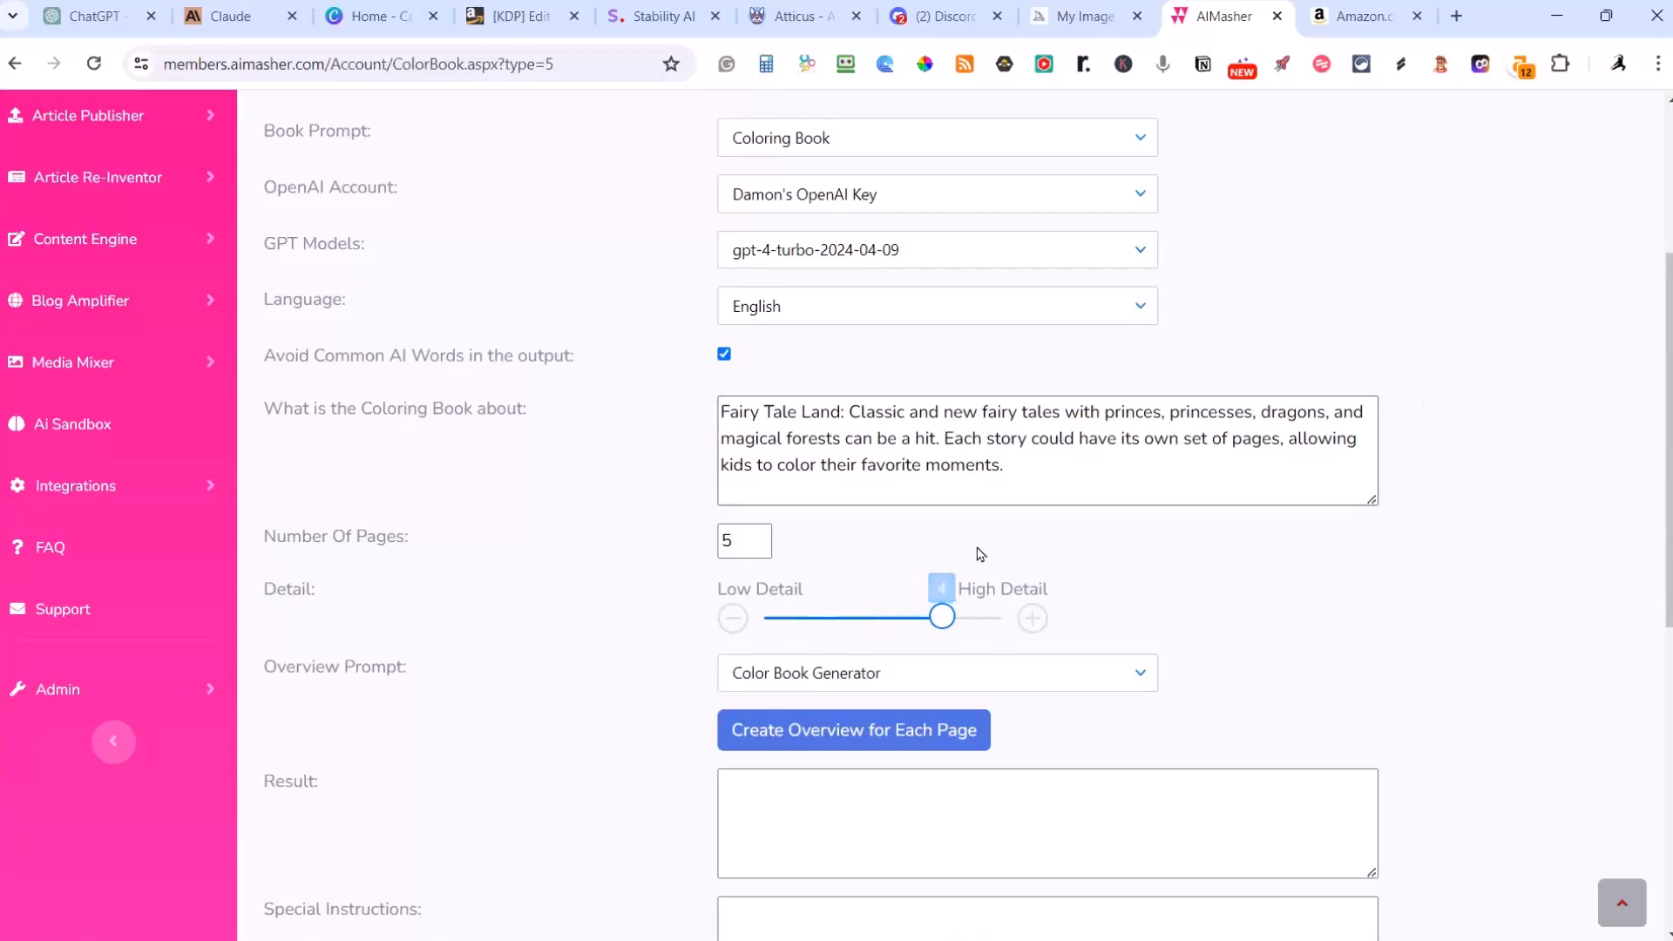
pyautogui.moveTo(941, 616); pyautogui.dragTo(882, 619)
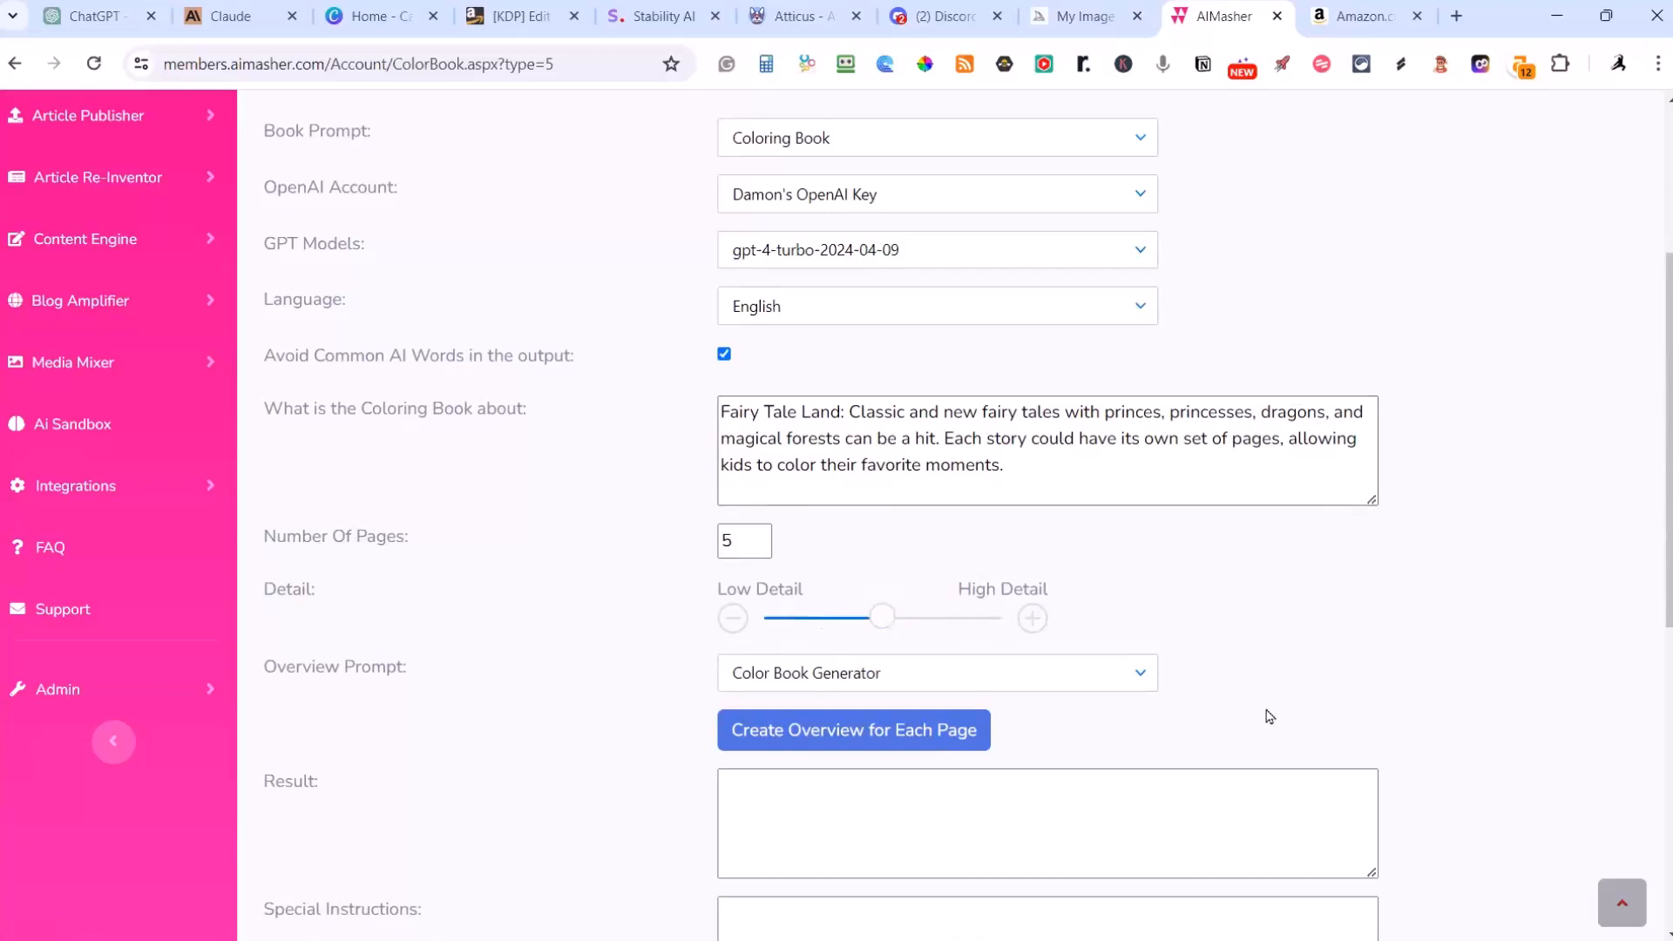
# Step: Create an overview for each page of the book using the Color Book Generator overview prompt
pyautogui.click(872, 682)
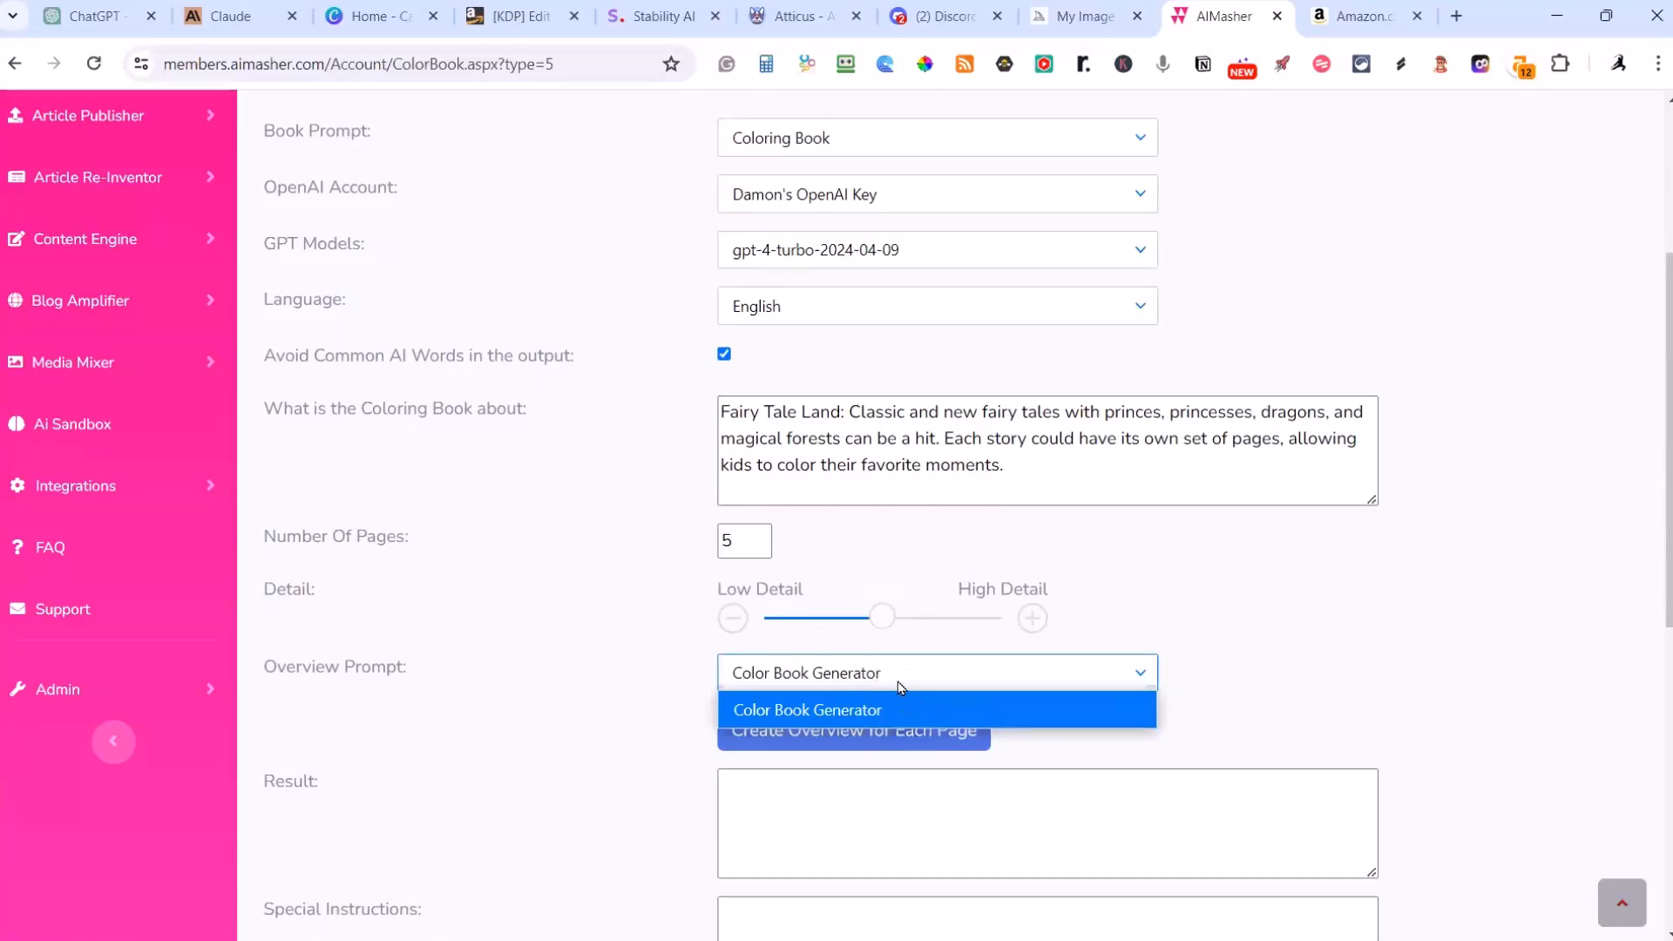
pyautogui.click(1070, 737)
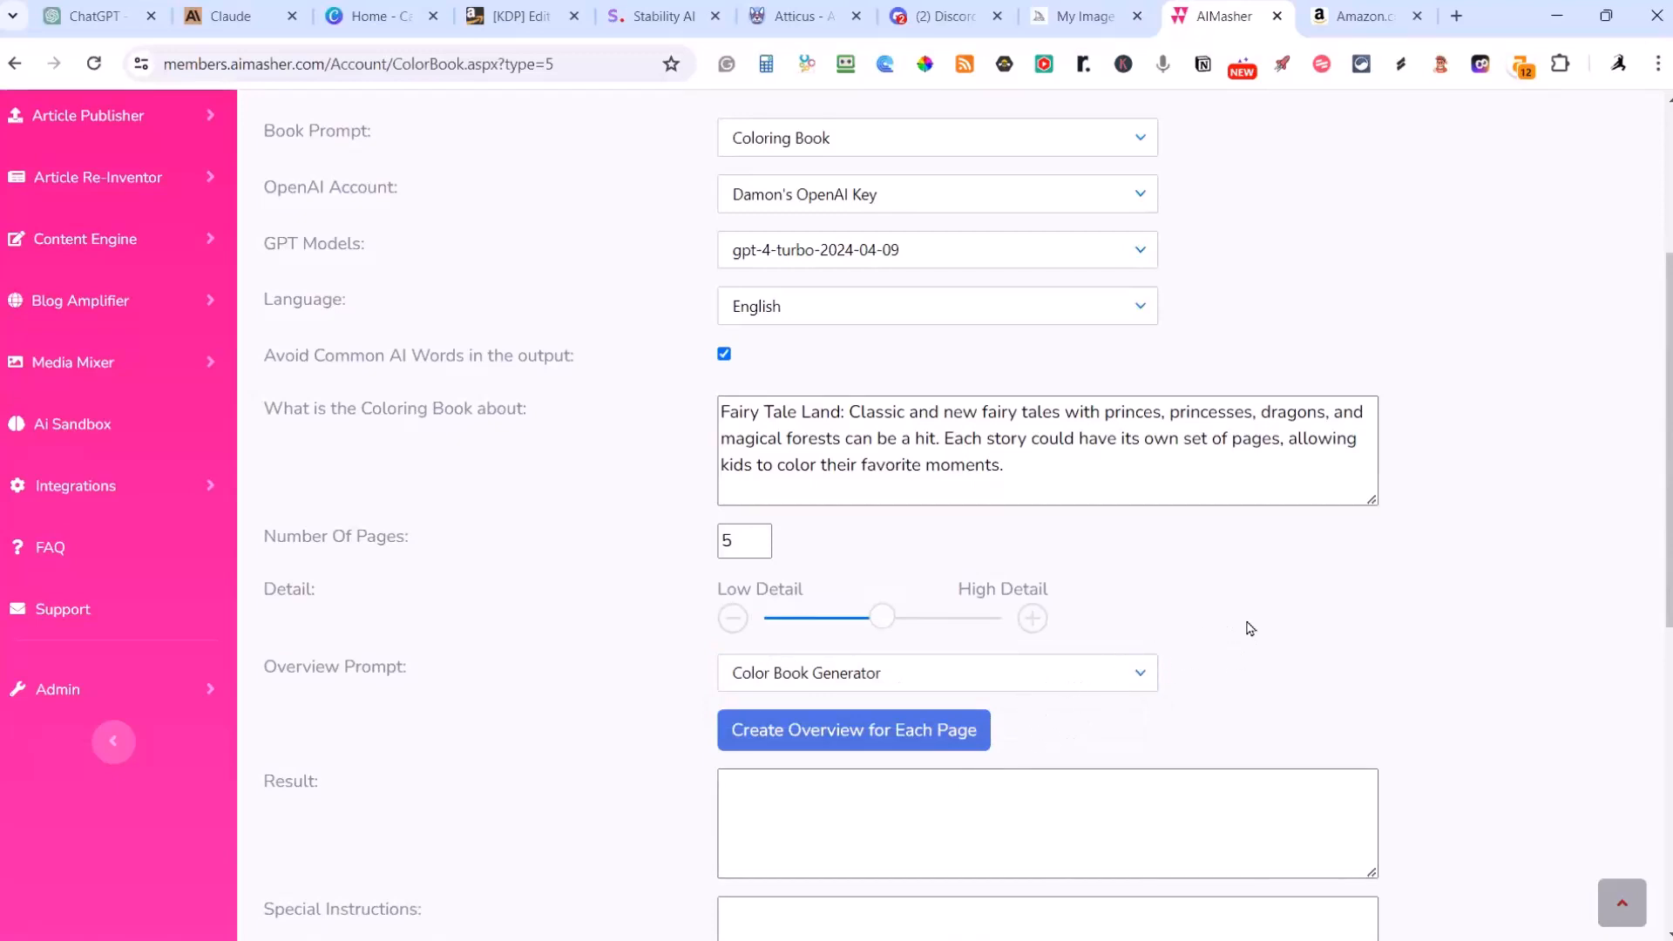
pyautogui.scroll(4, 1230, 630)
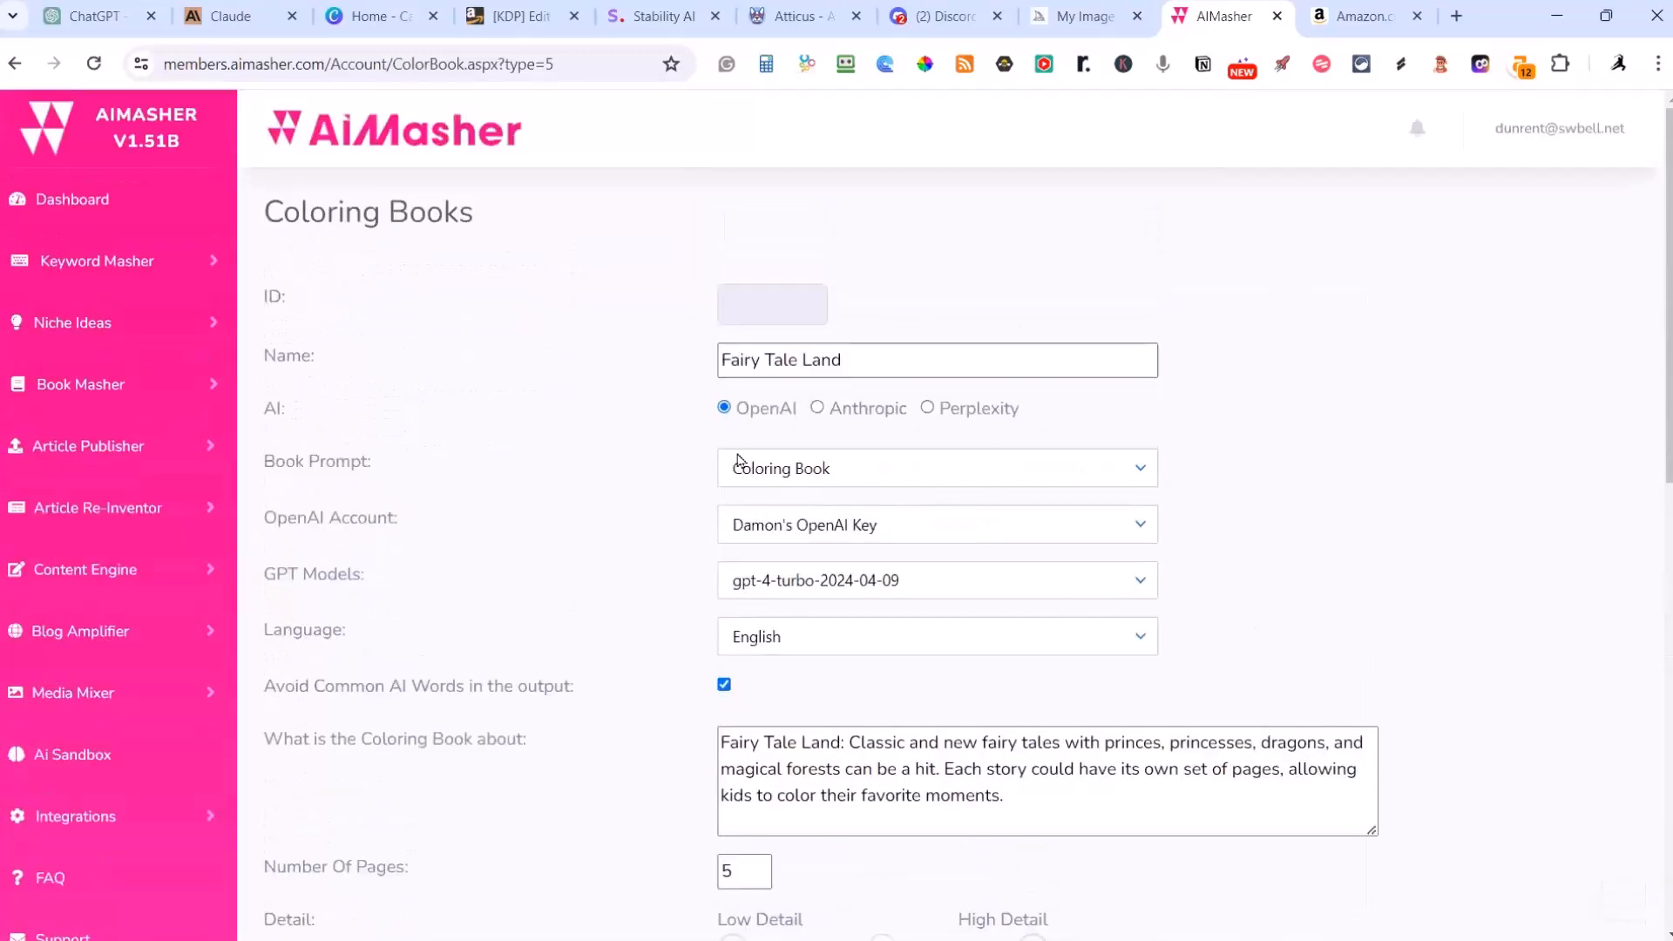
pyautogui.scroll(-8, 1121, 467)
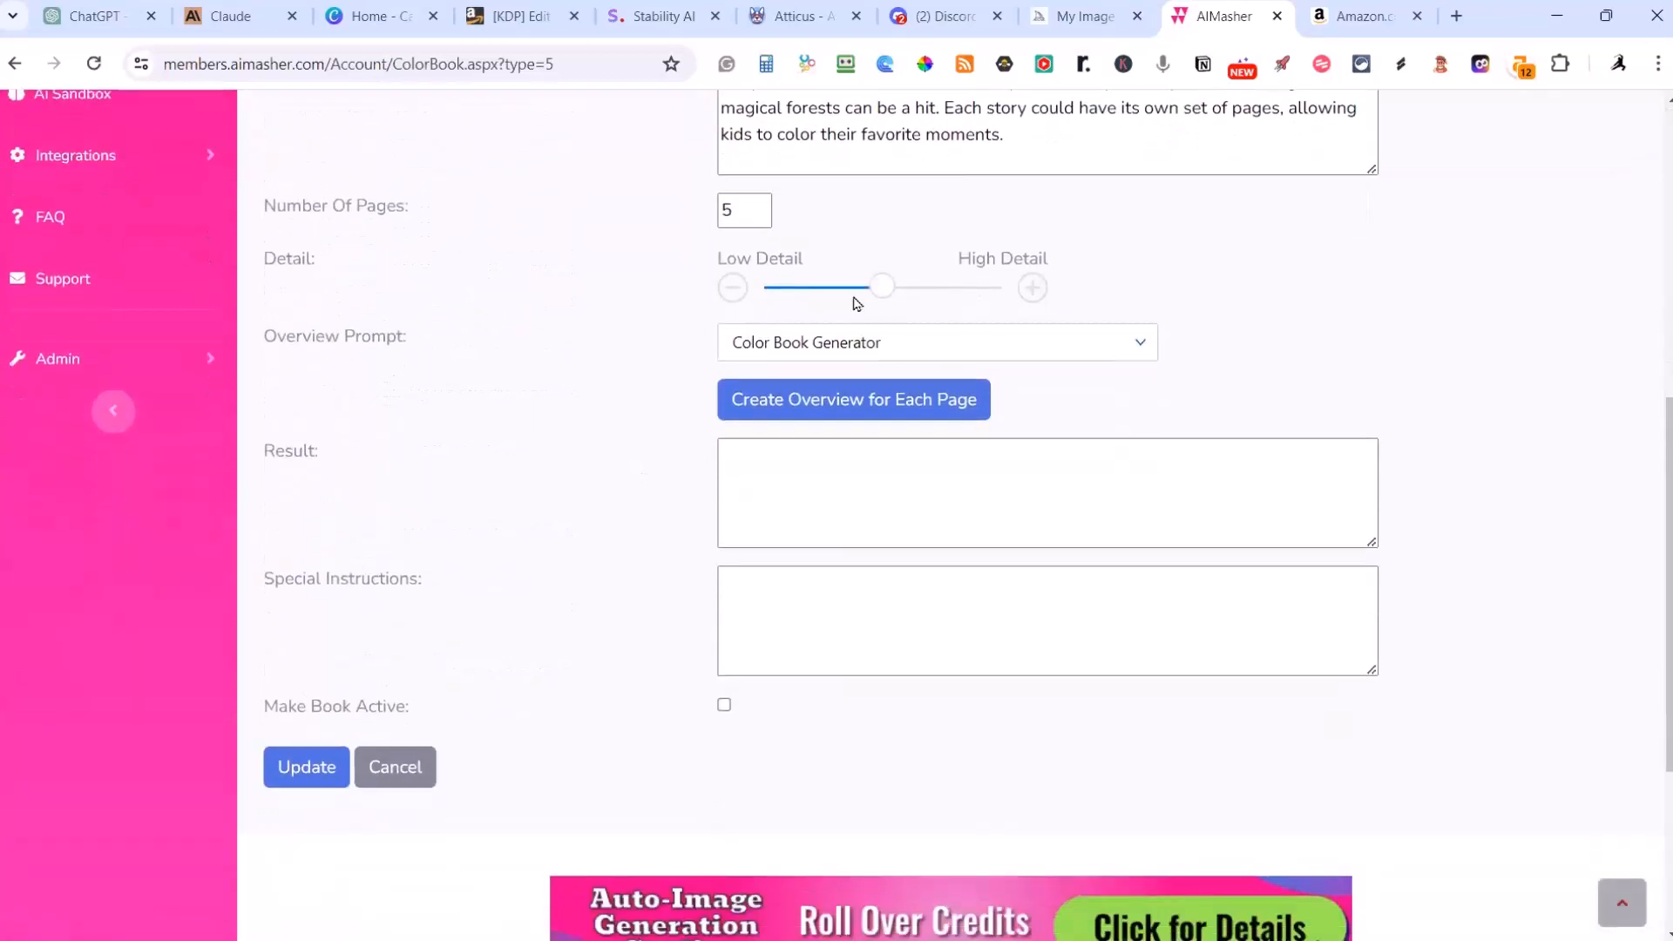
pyautogui.click(838, 413)
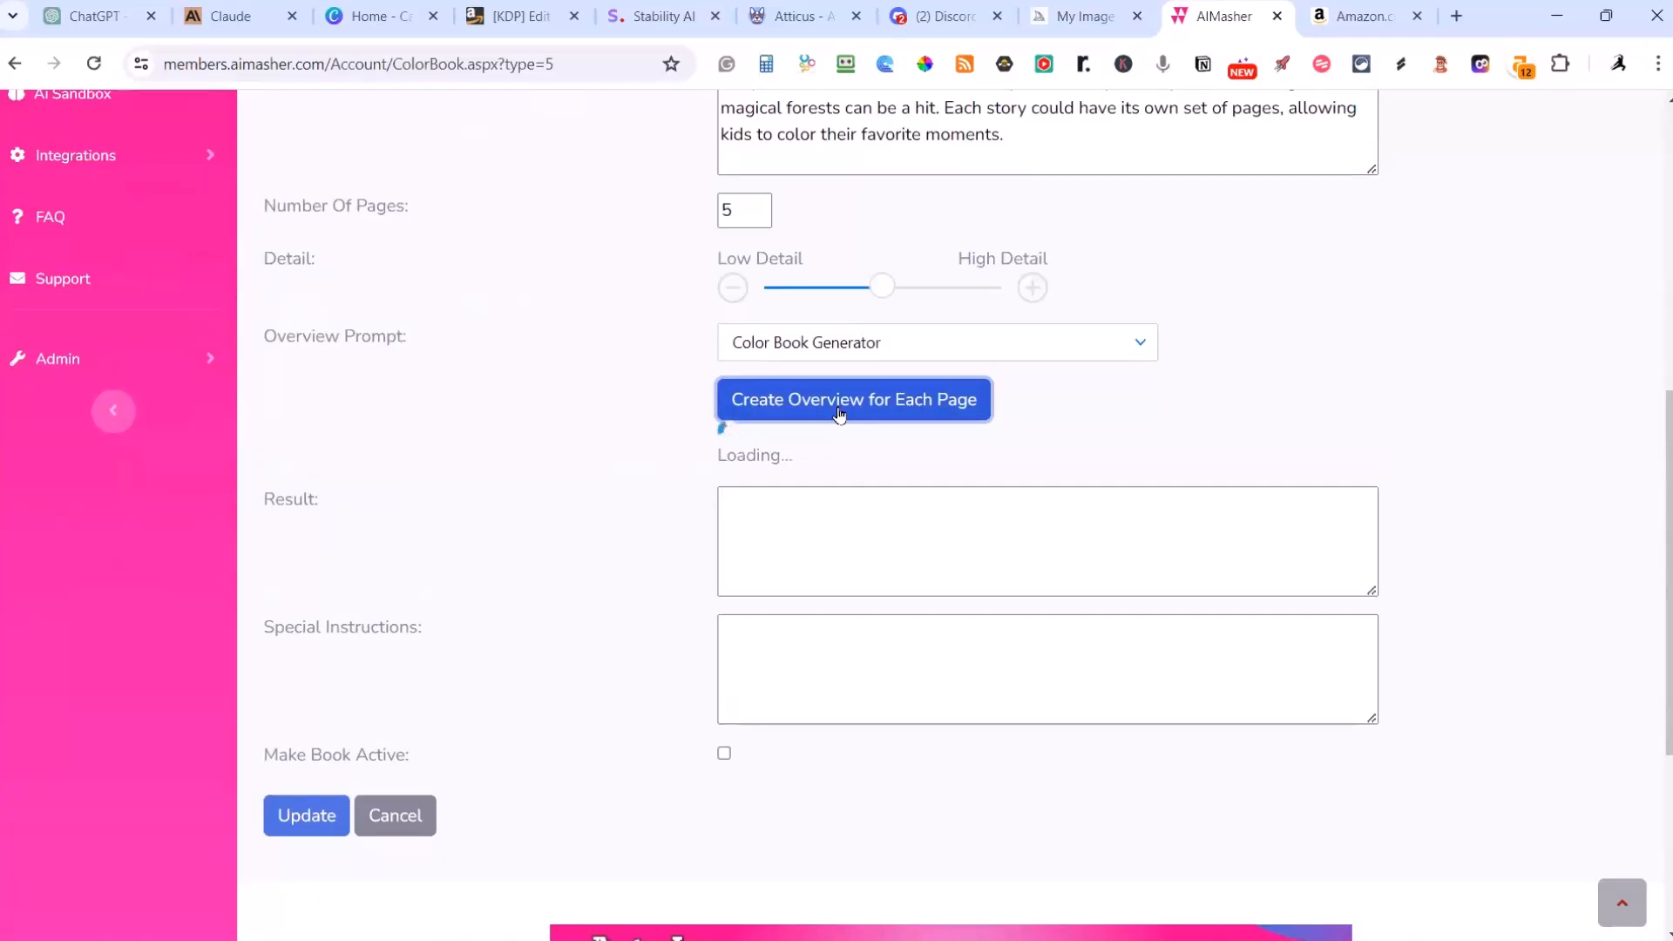
pyautogui.scroll(3, 1138, 362)
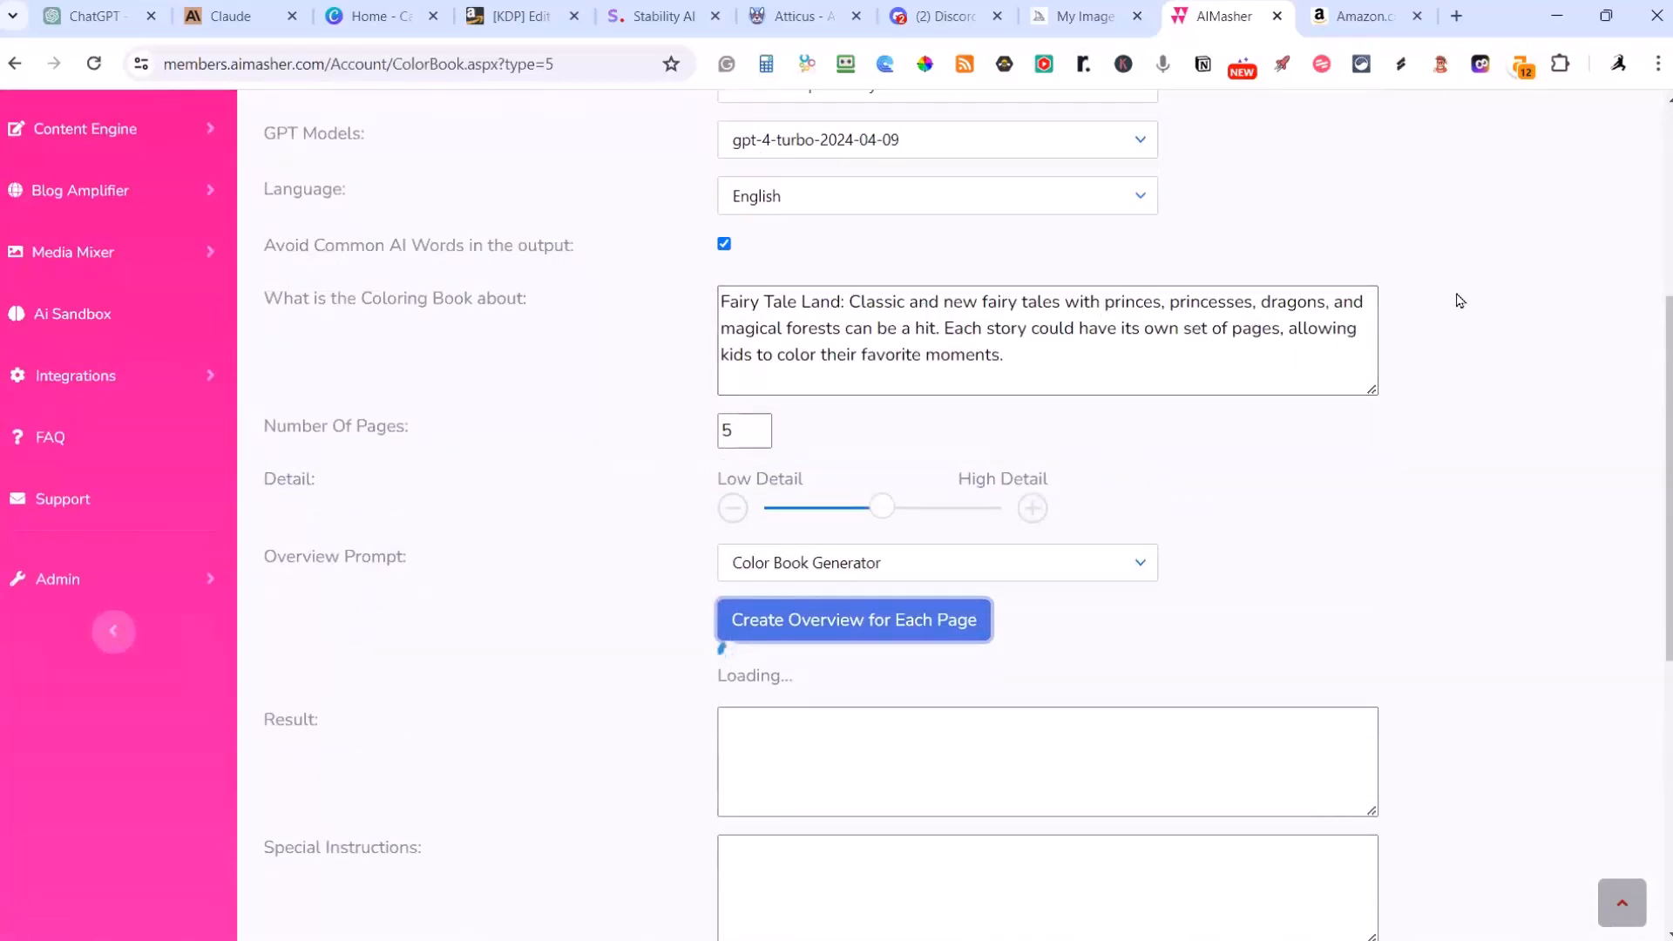
pyautogui.scroll(-4, 1483, 315)
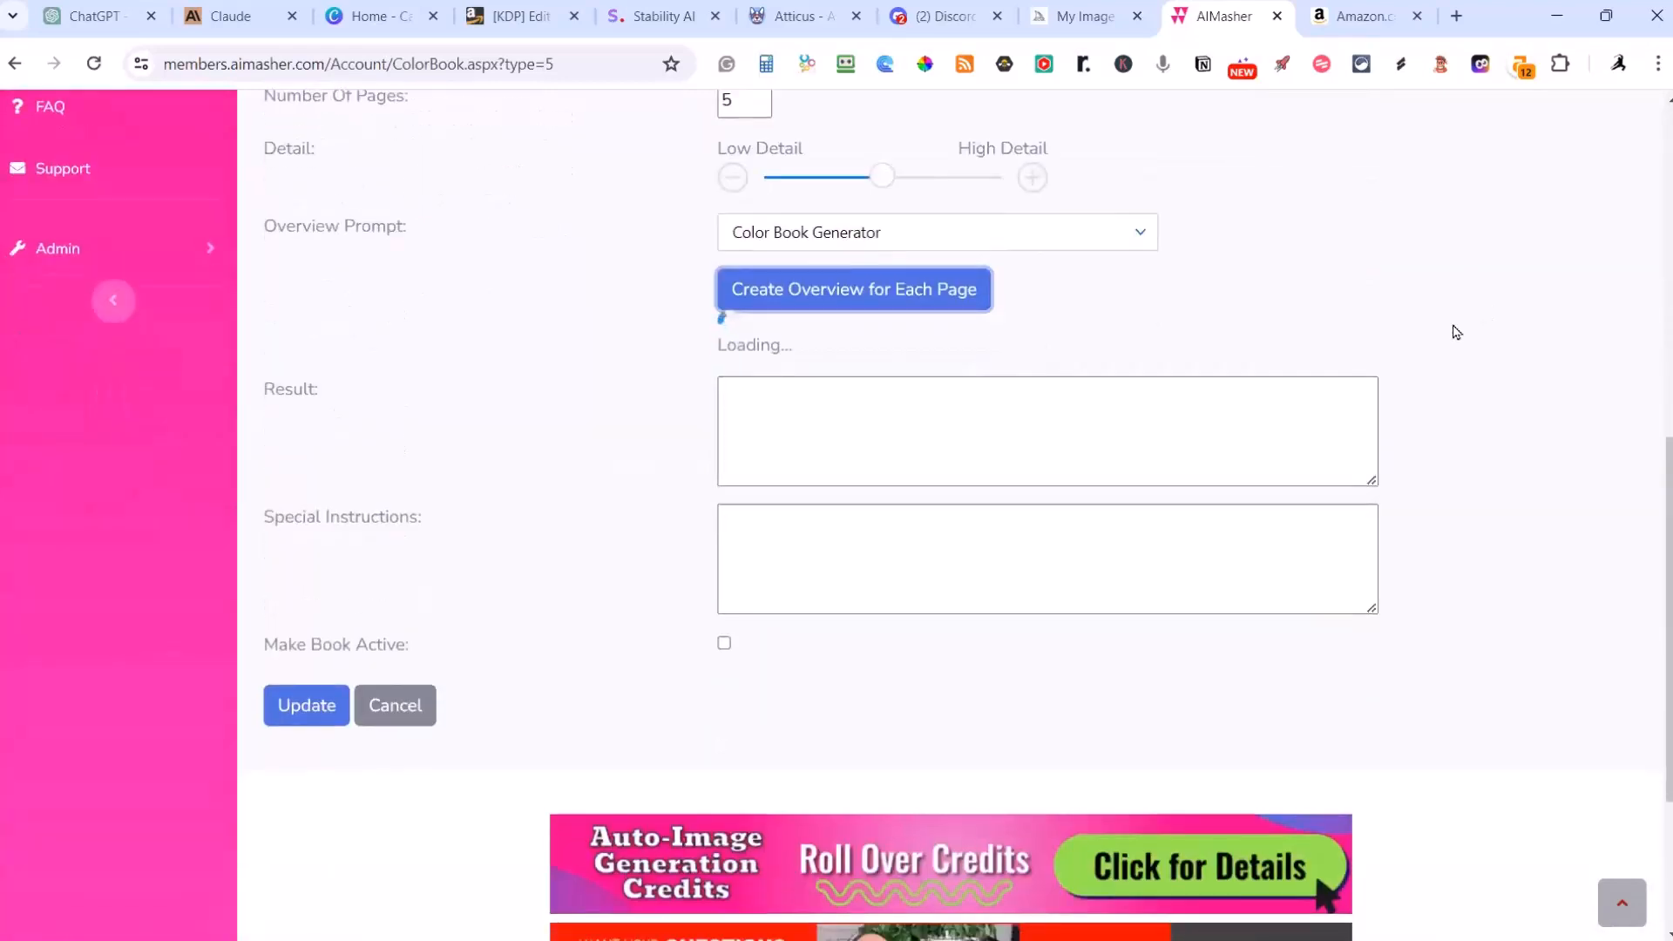
pyautogui.scroll(1, 1455, 331)
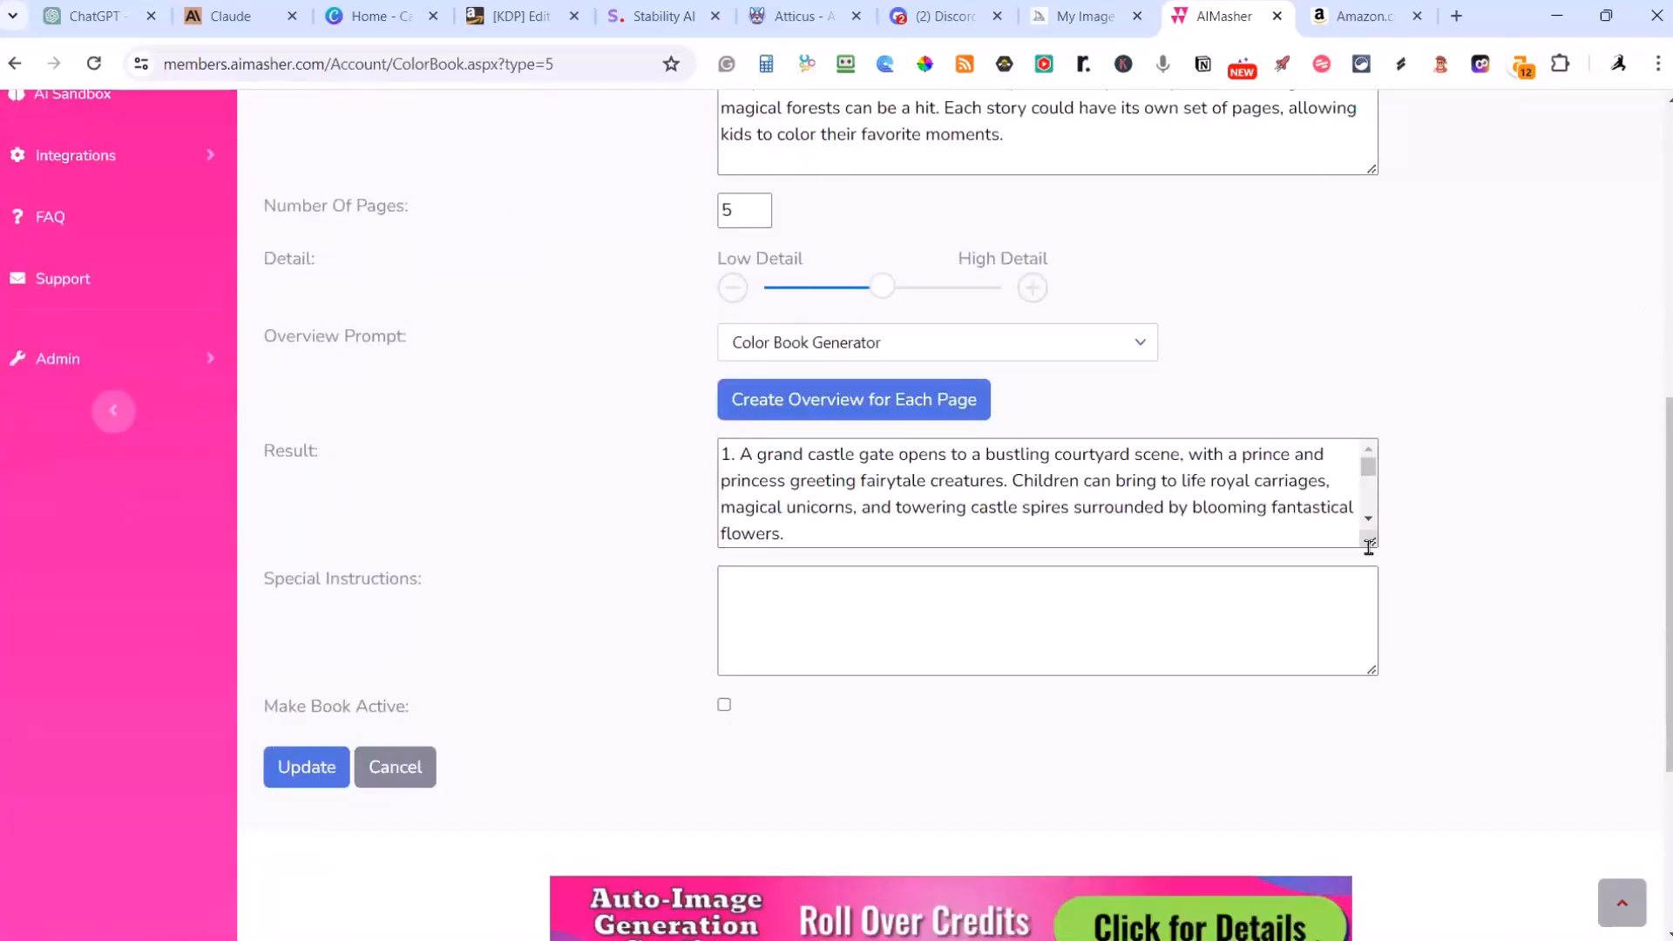
# Step: Enlarge the Result text area and read through the generated page overviews
pyautogui.moveTo(1370, 541); pyautogui.dragTo(1420, 940)
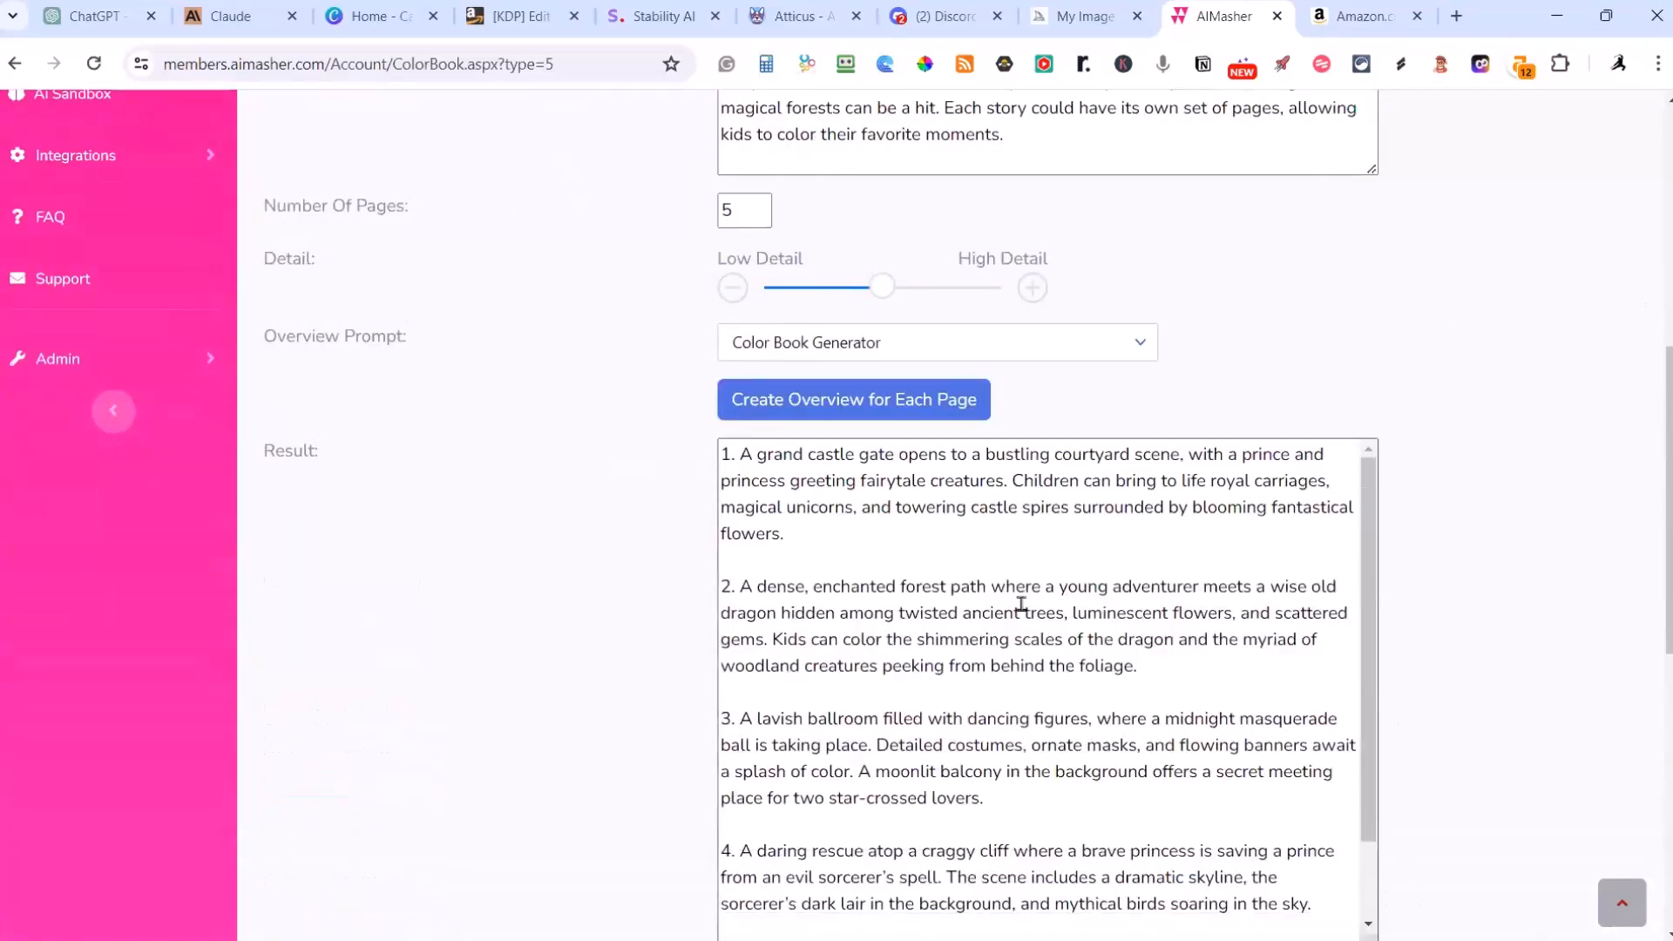
pyautogui.scroll(-1, 1008, 577)
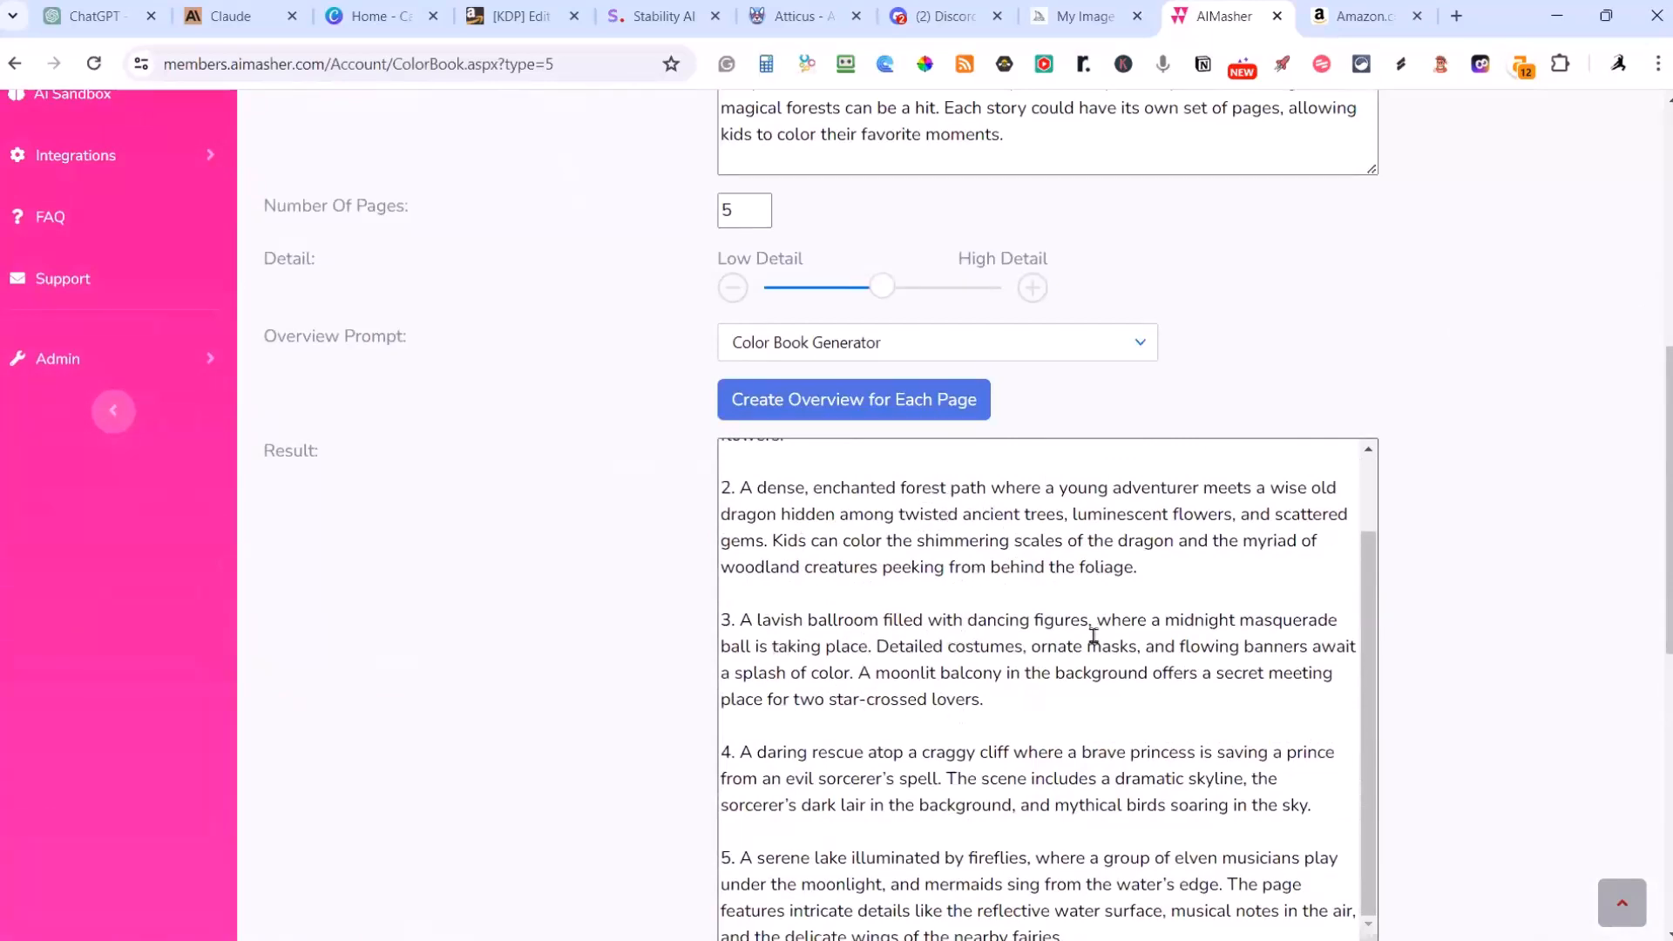
pyautogui.scroll(-4, 1176, 672)
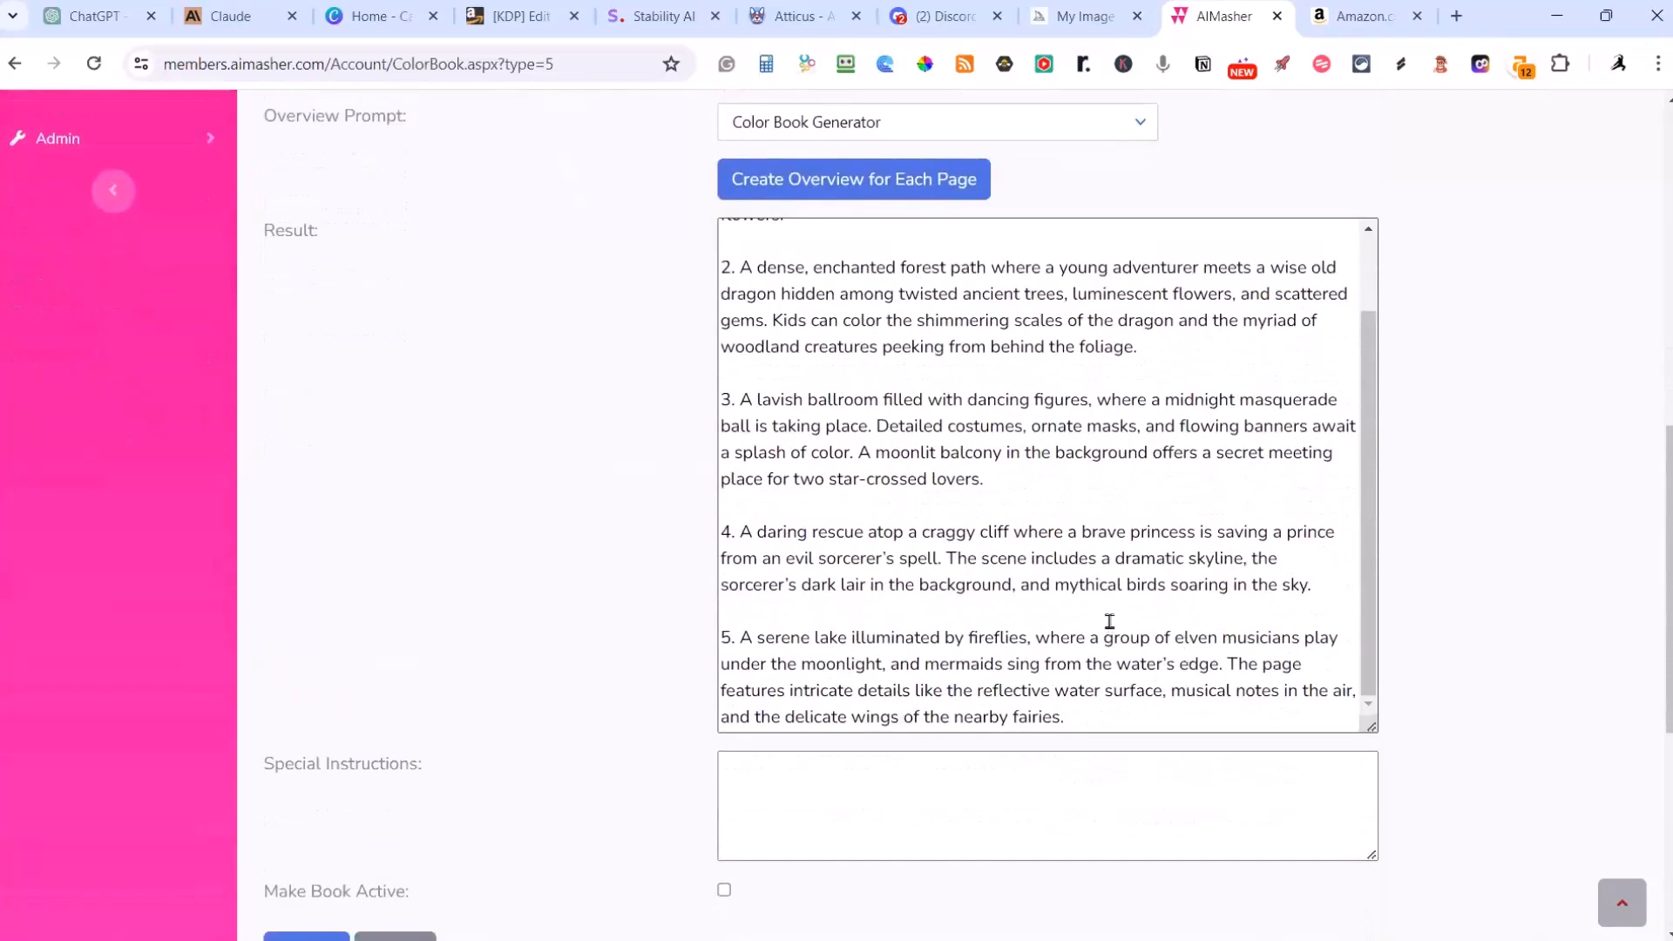
# Step: Review the generated page overviews alongside the book settings, and shrink the Result text area
pyautogui.scroll(1, 1220, 566)
pyautogui.scroll(1, 1564, 526)
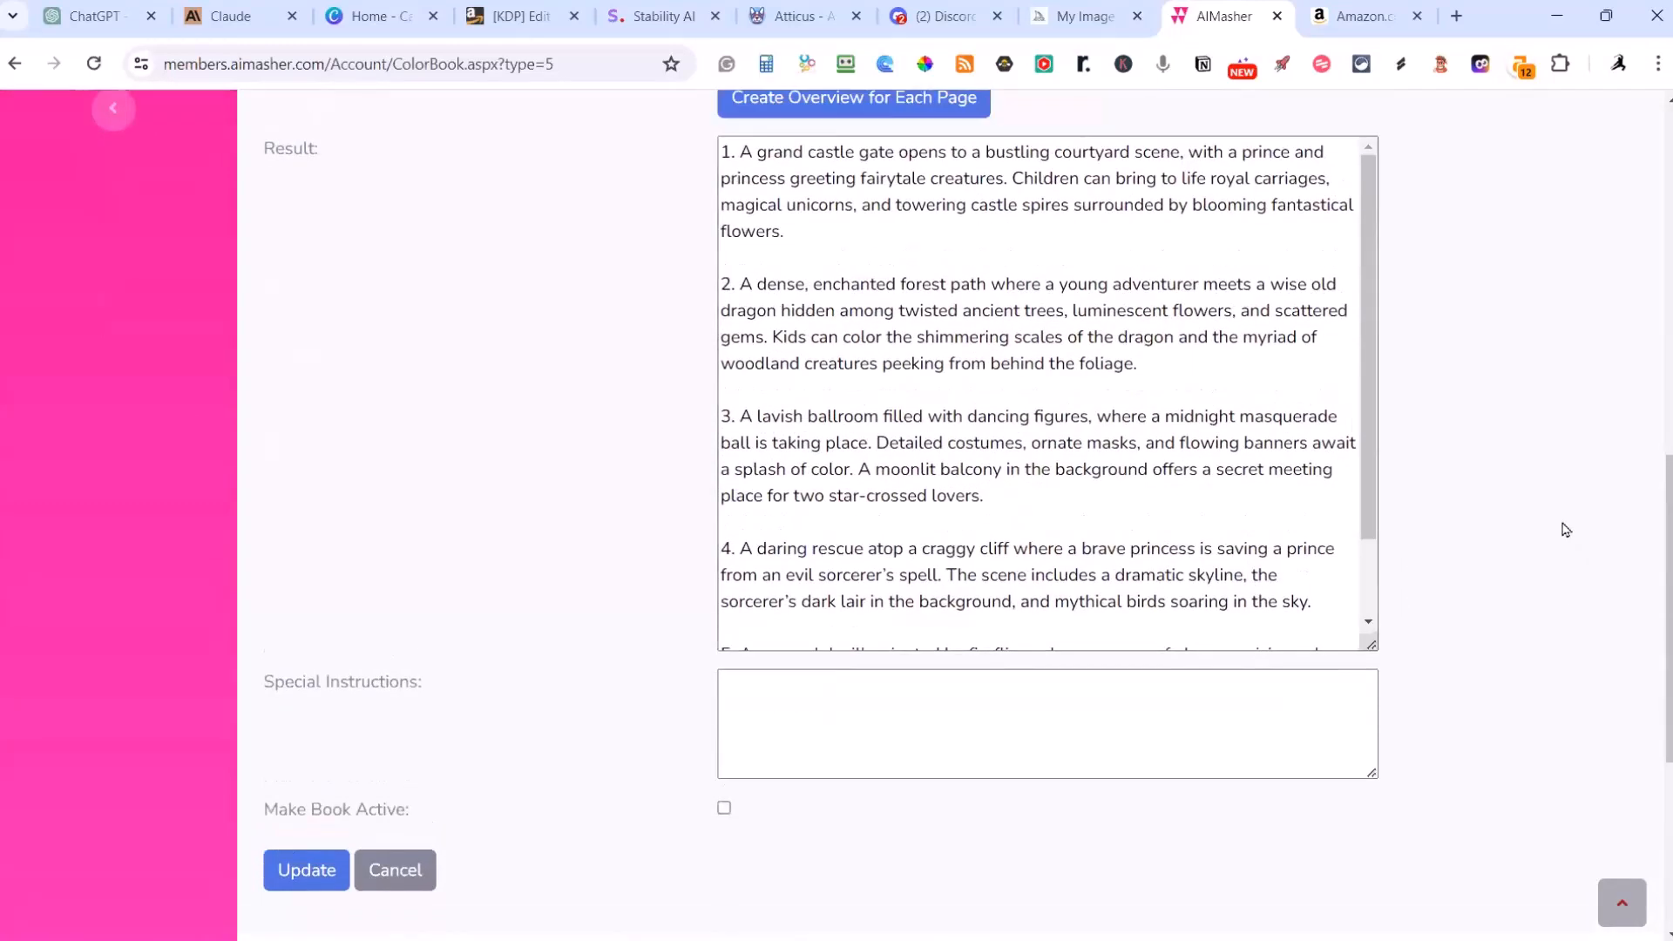
pyautogui.scroll(4, 1442, 505)
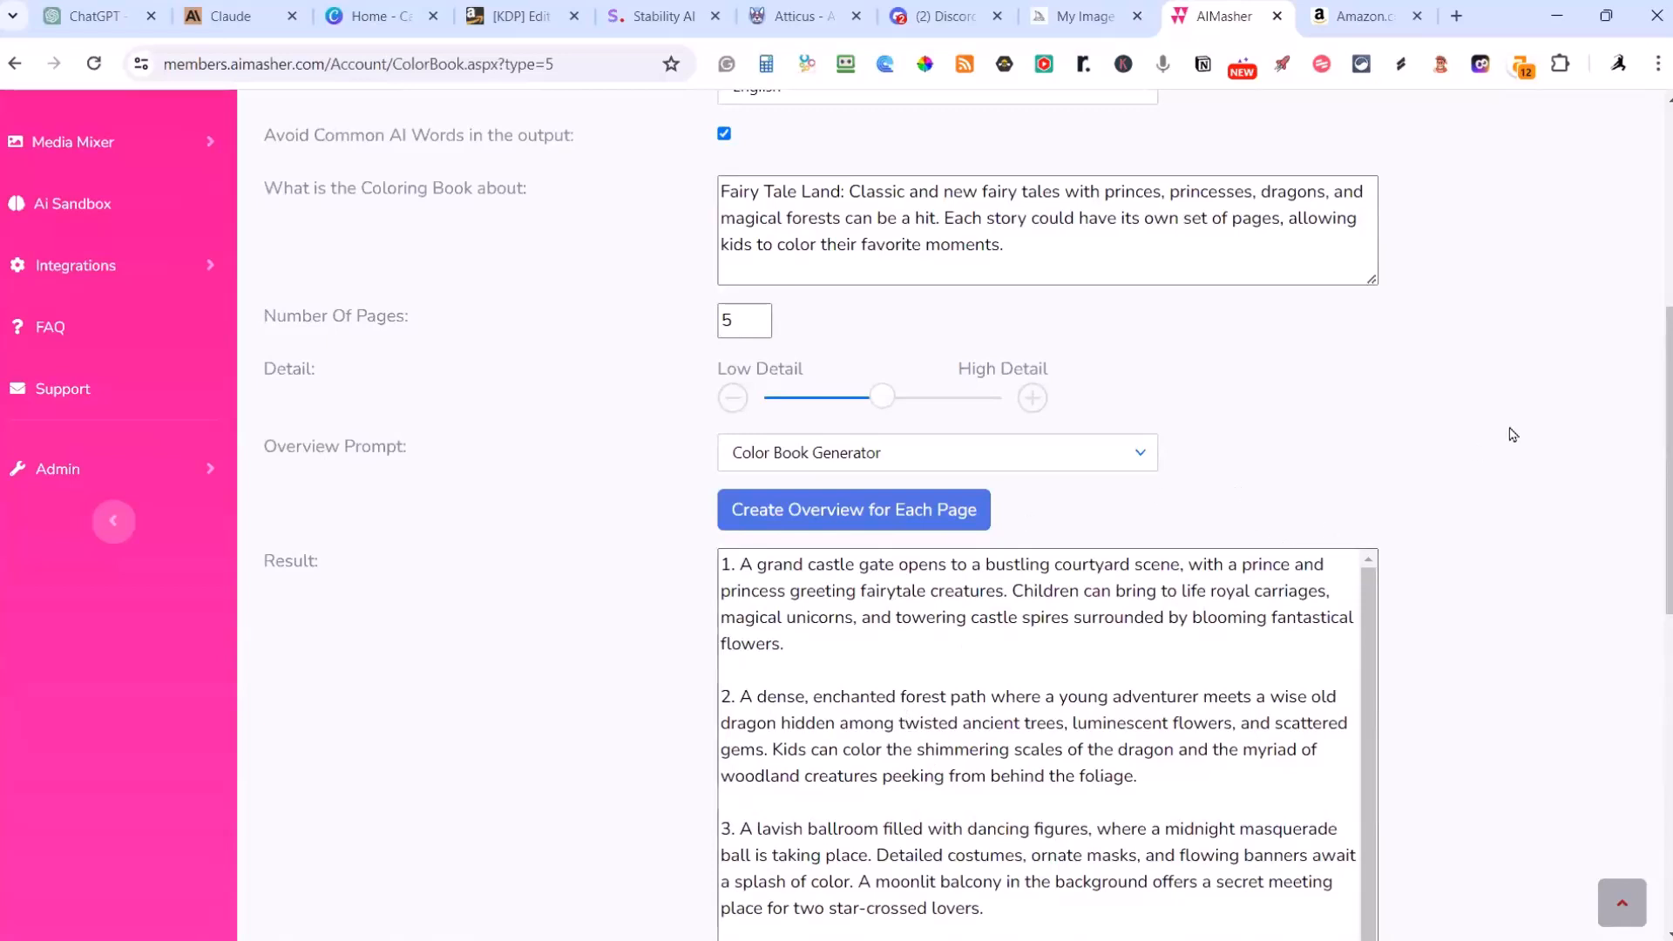
pyautogui.scroll(-3, 1583, 410)
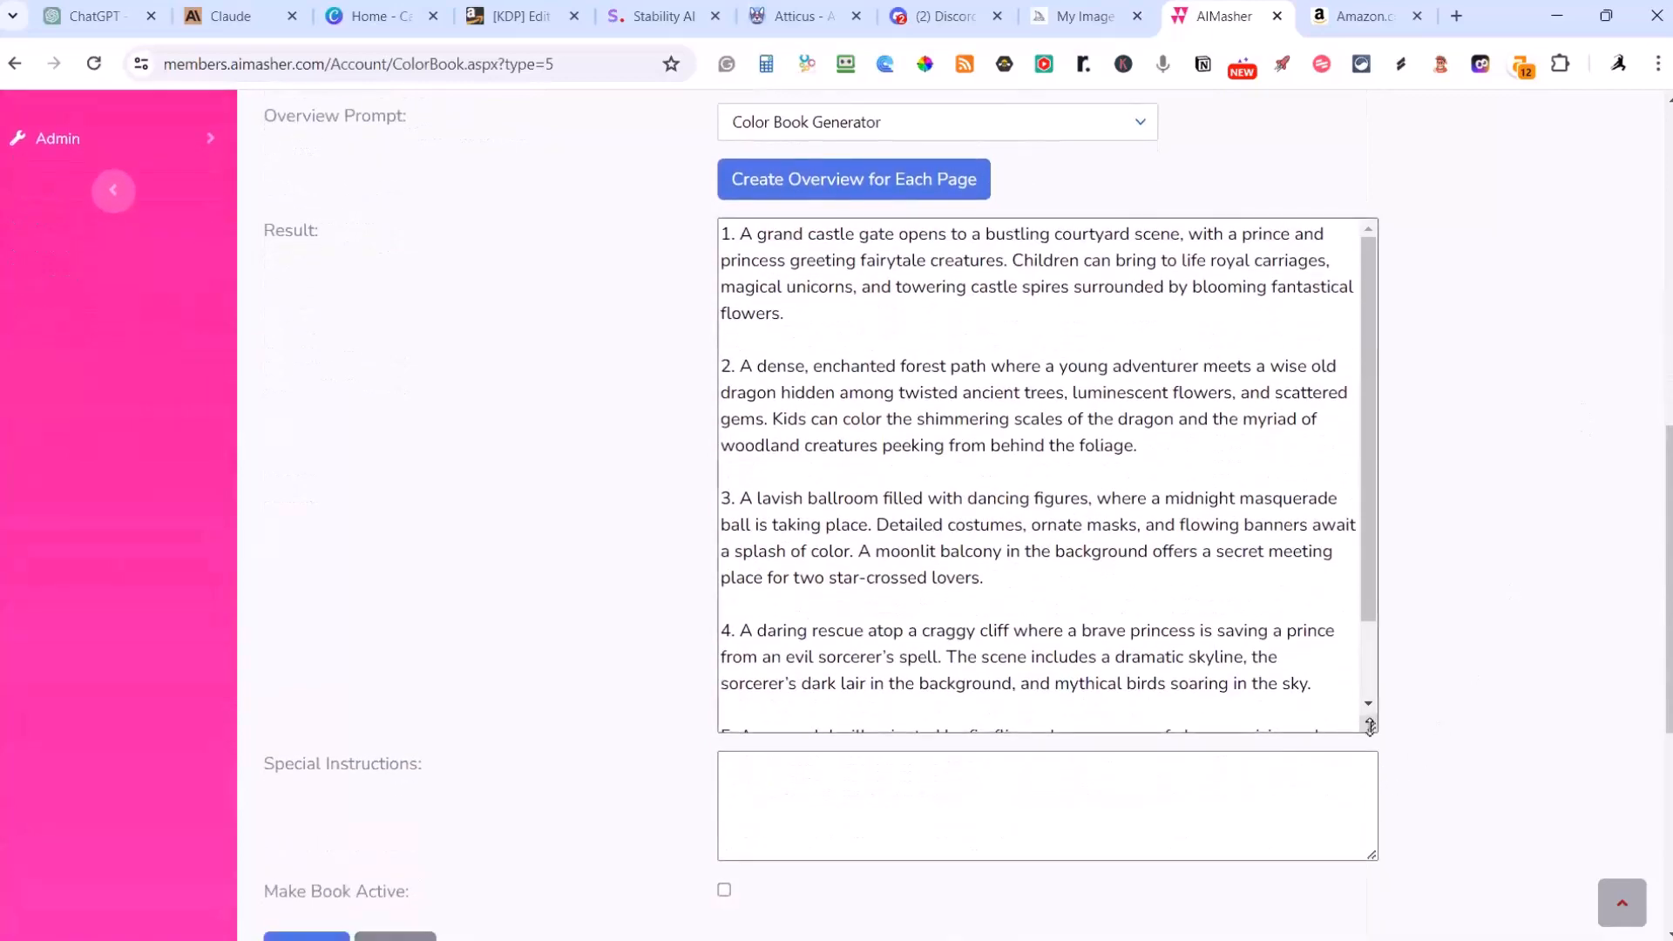
pyautogui.moveTo(1371, 726); pyautogui.dragTo(1370, 431)
# Step: Enter the special instructions "Add a Heart shape outline to the background, blend it into the picture, make it challenging for a kid to find."
pyautogui.click(827, 513)
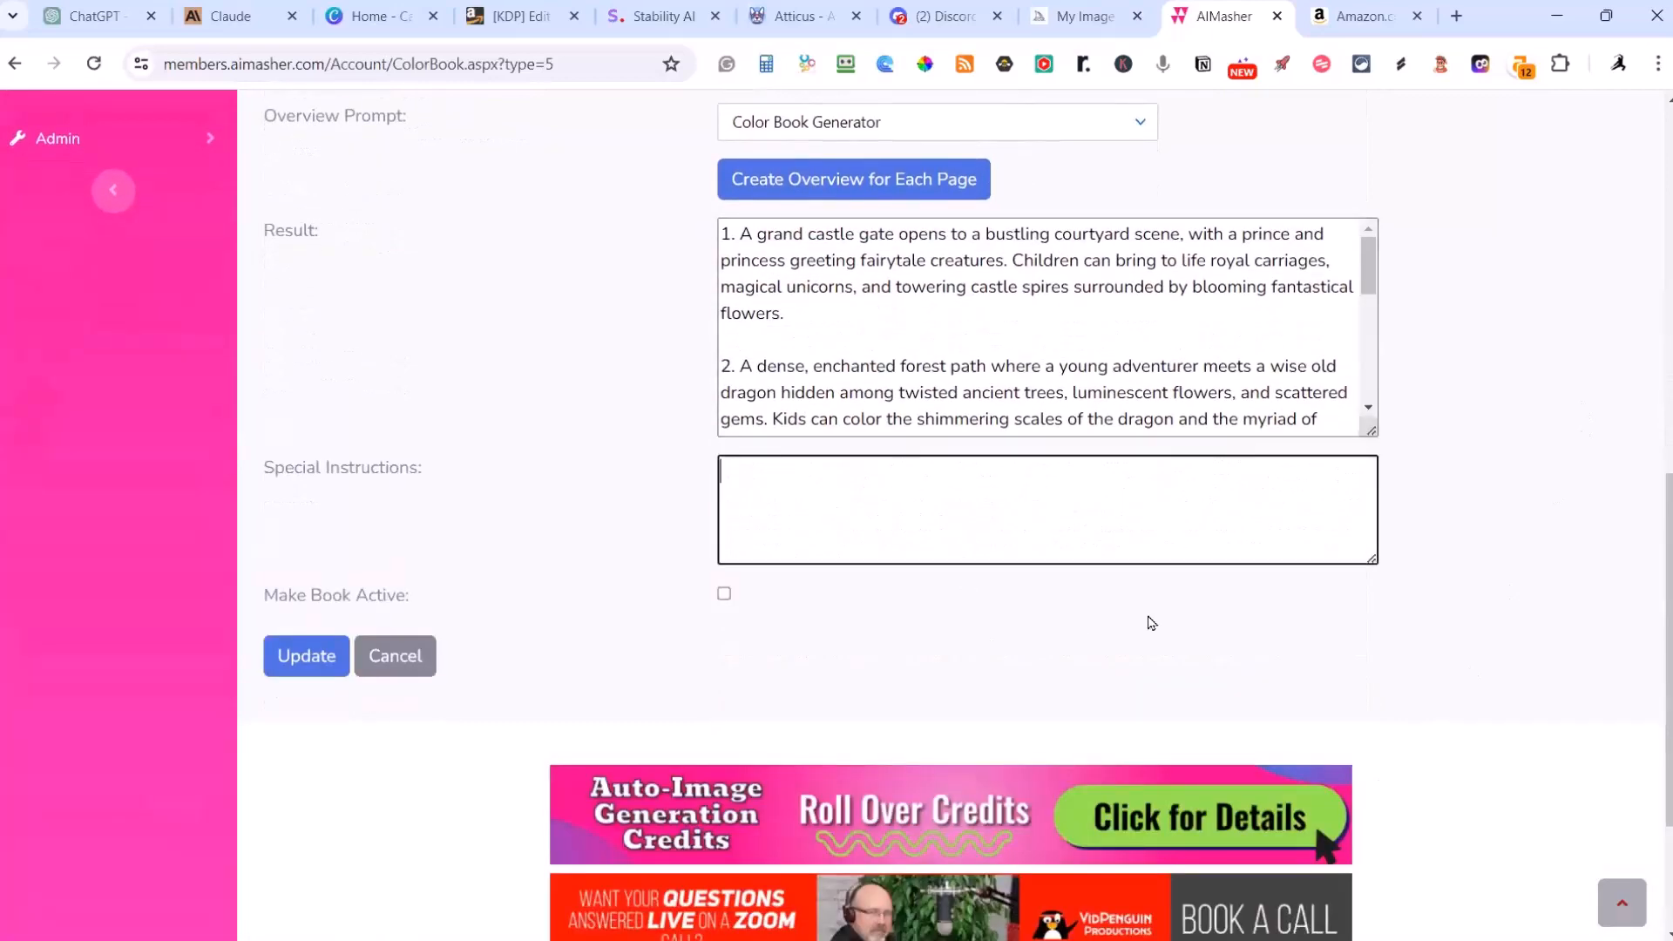
pyautogui.scroll(3, 1411, 470)
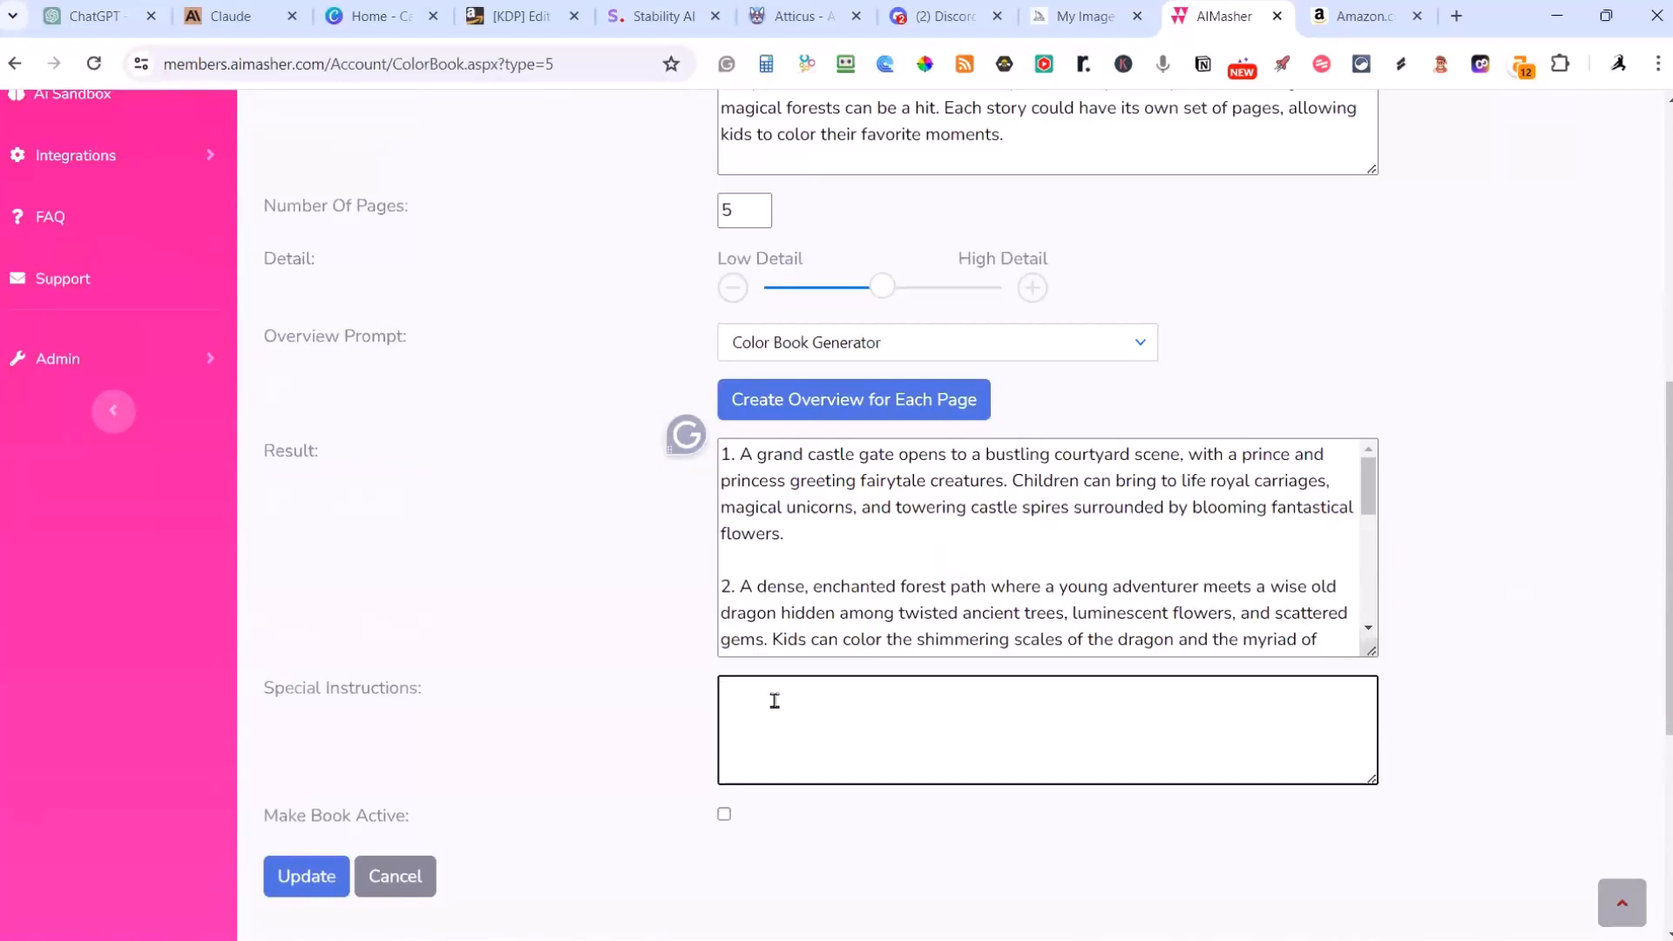
pyautogui.write('Add a Heat shape outline to the bac')
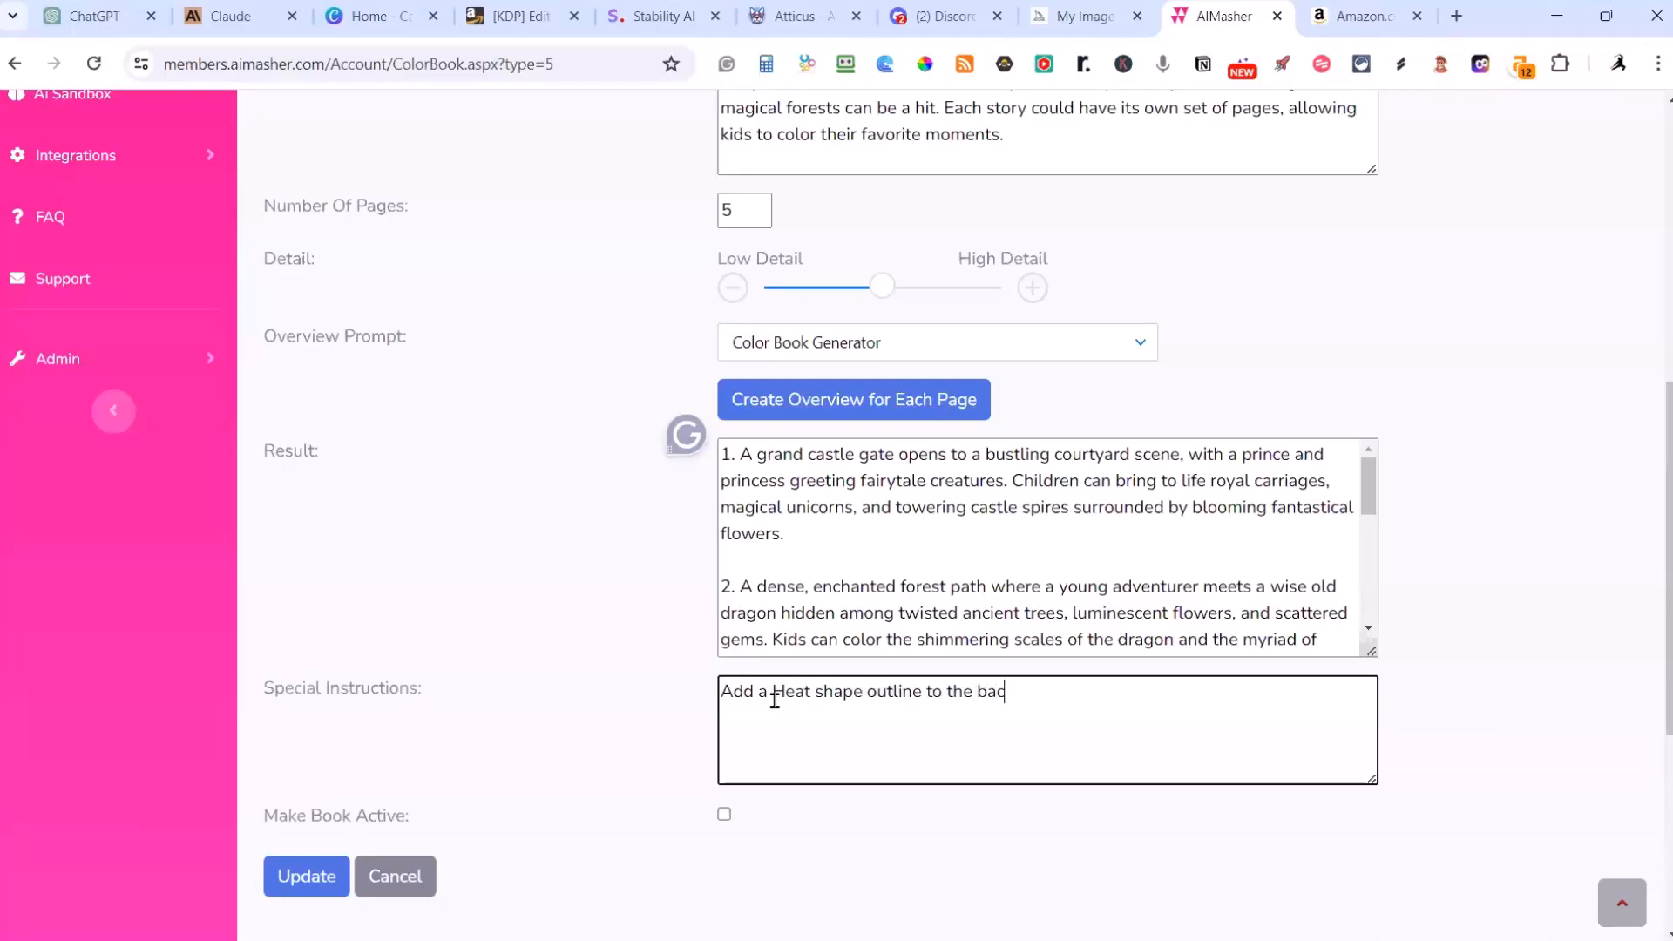
pyautogui.write('kground, blend it into')
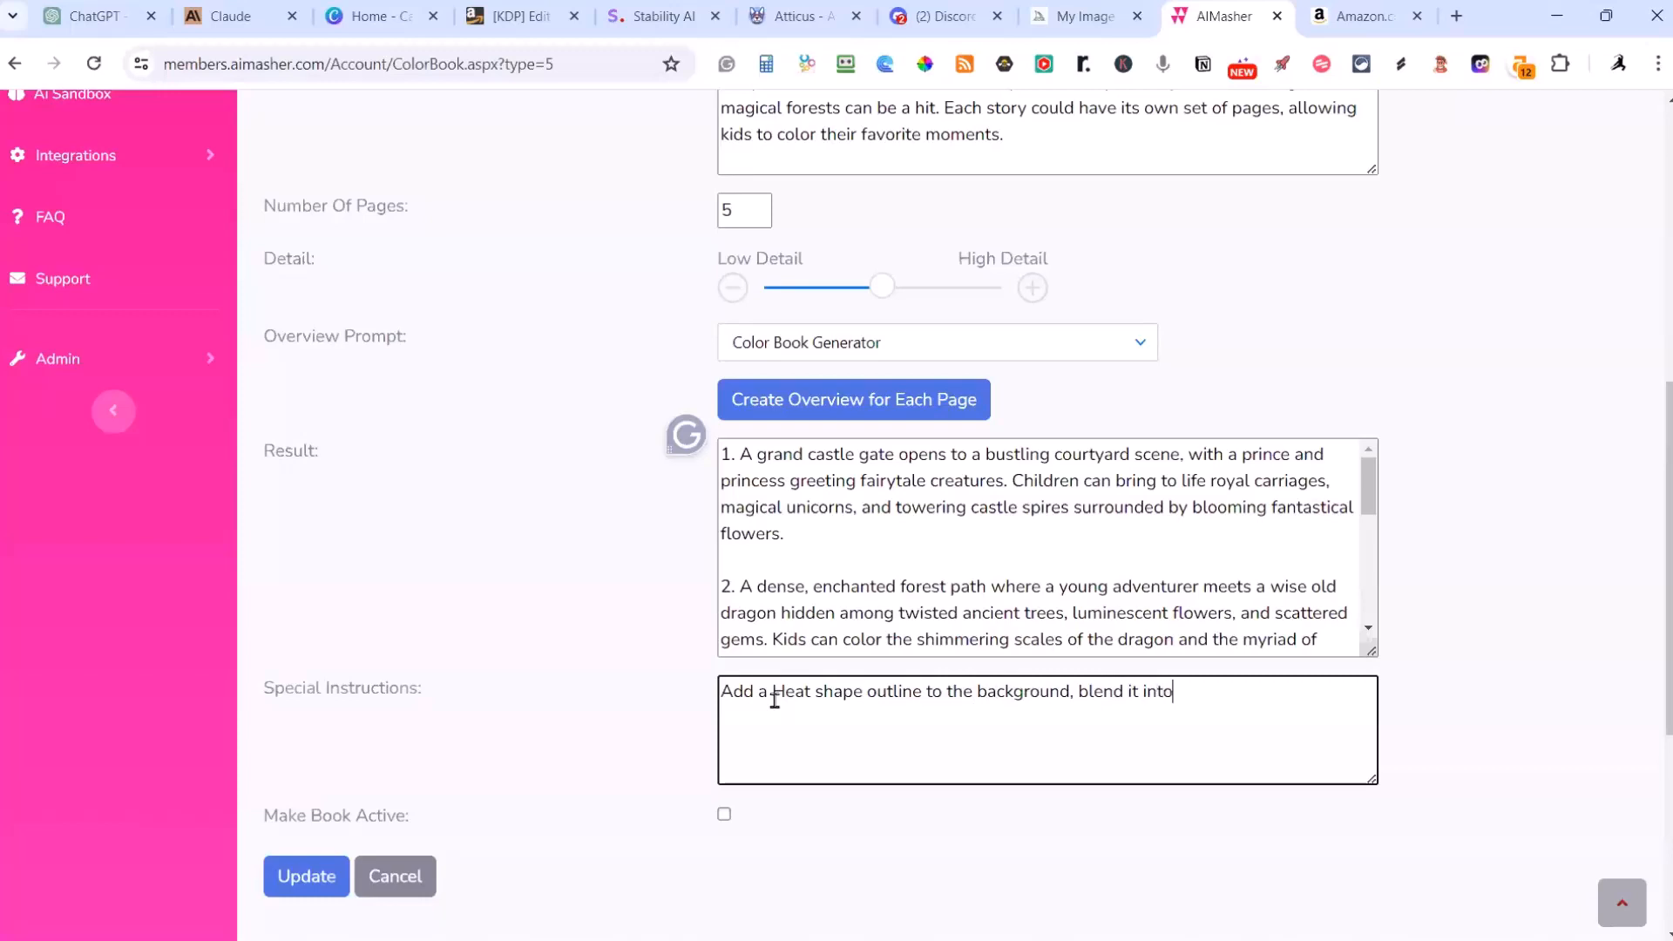
pyautogui.write(' the picture, make it challe')
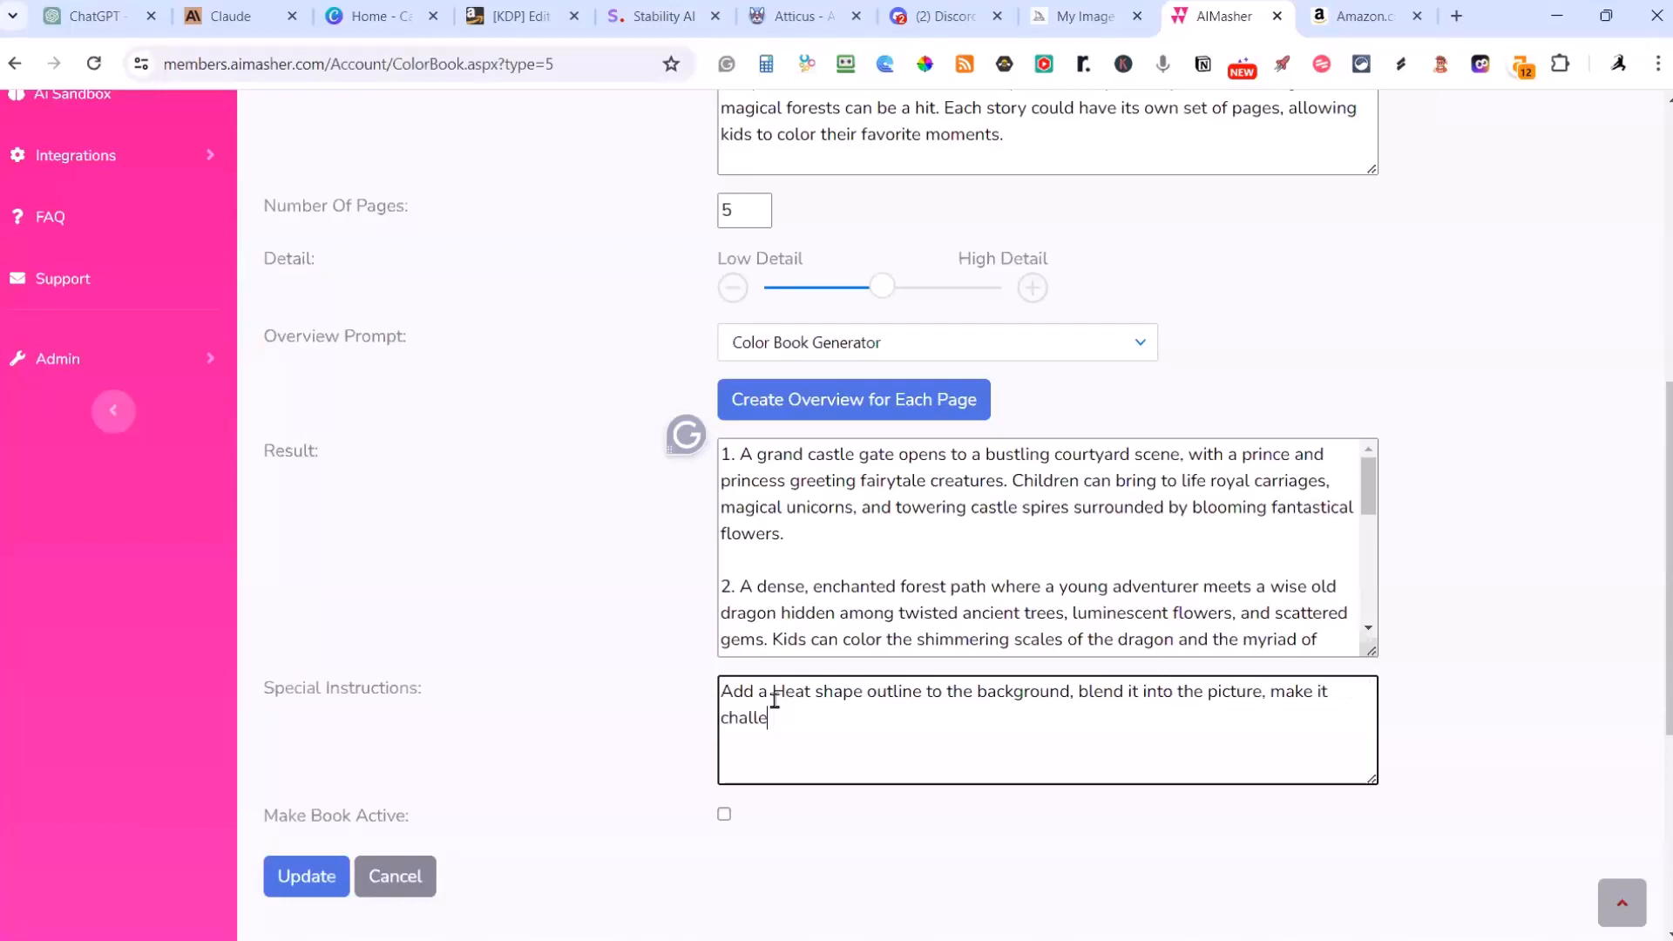
pyautogui.write('nging for a kid to find')
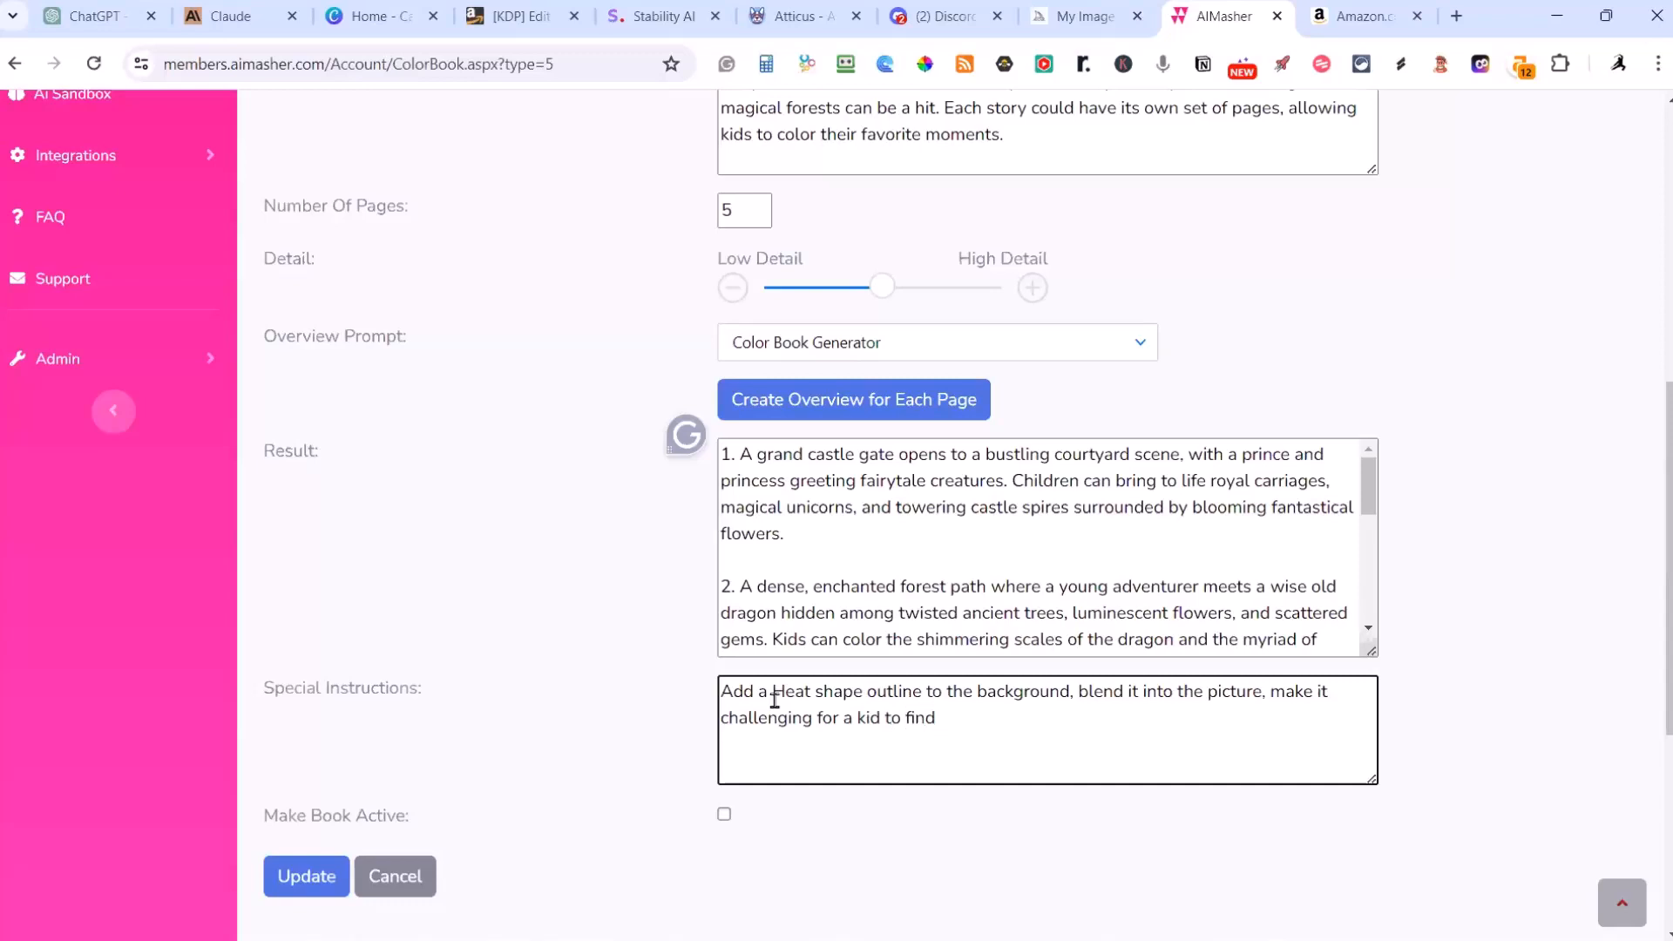
pyautogui.write('.')
pyautogui.click(808, 691)
pyautogui.write('r')
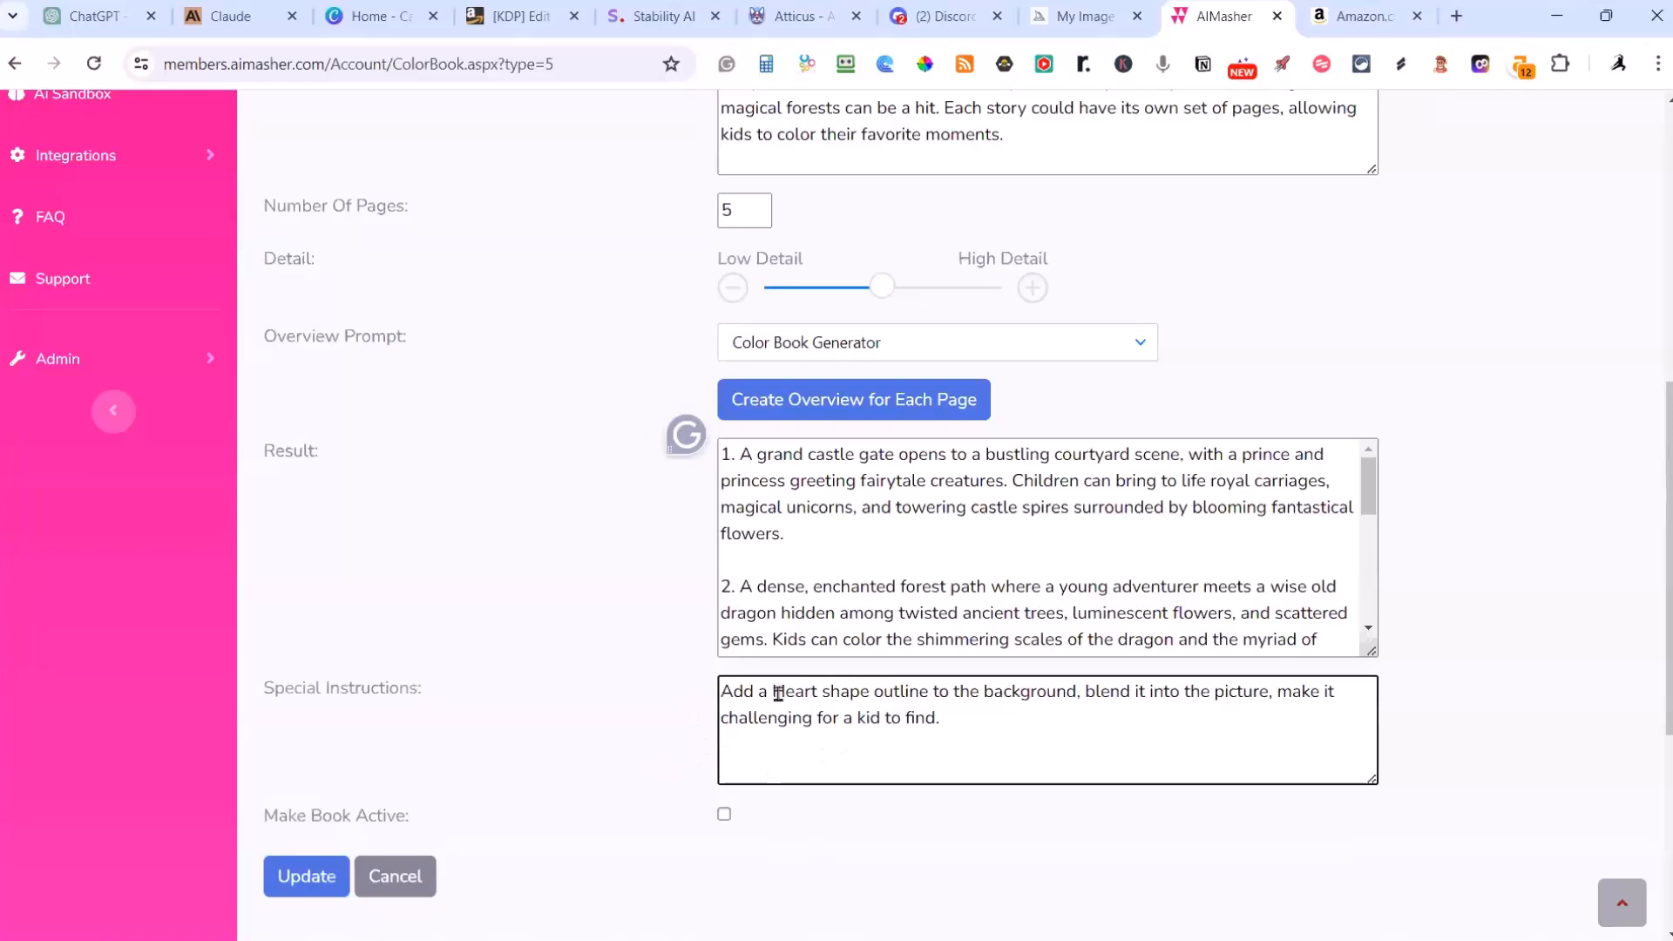
# Step: Insert the word "small" before "Heart" in the special instructions
pyautogui.moveTo(771, 690); pyautogui.dragTo(778, 738)
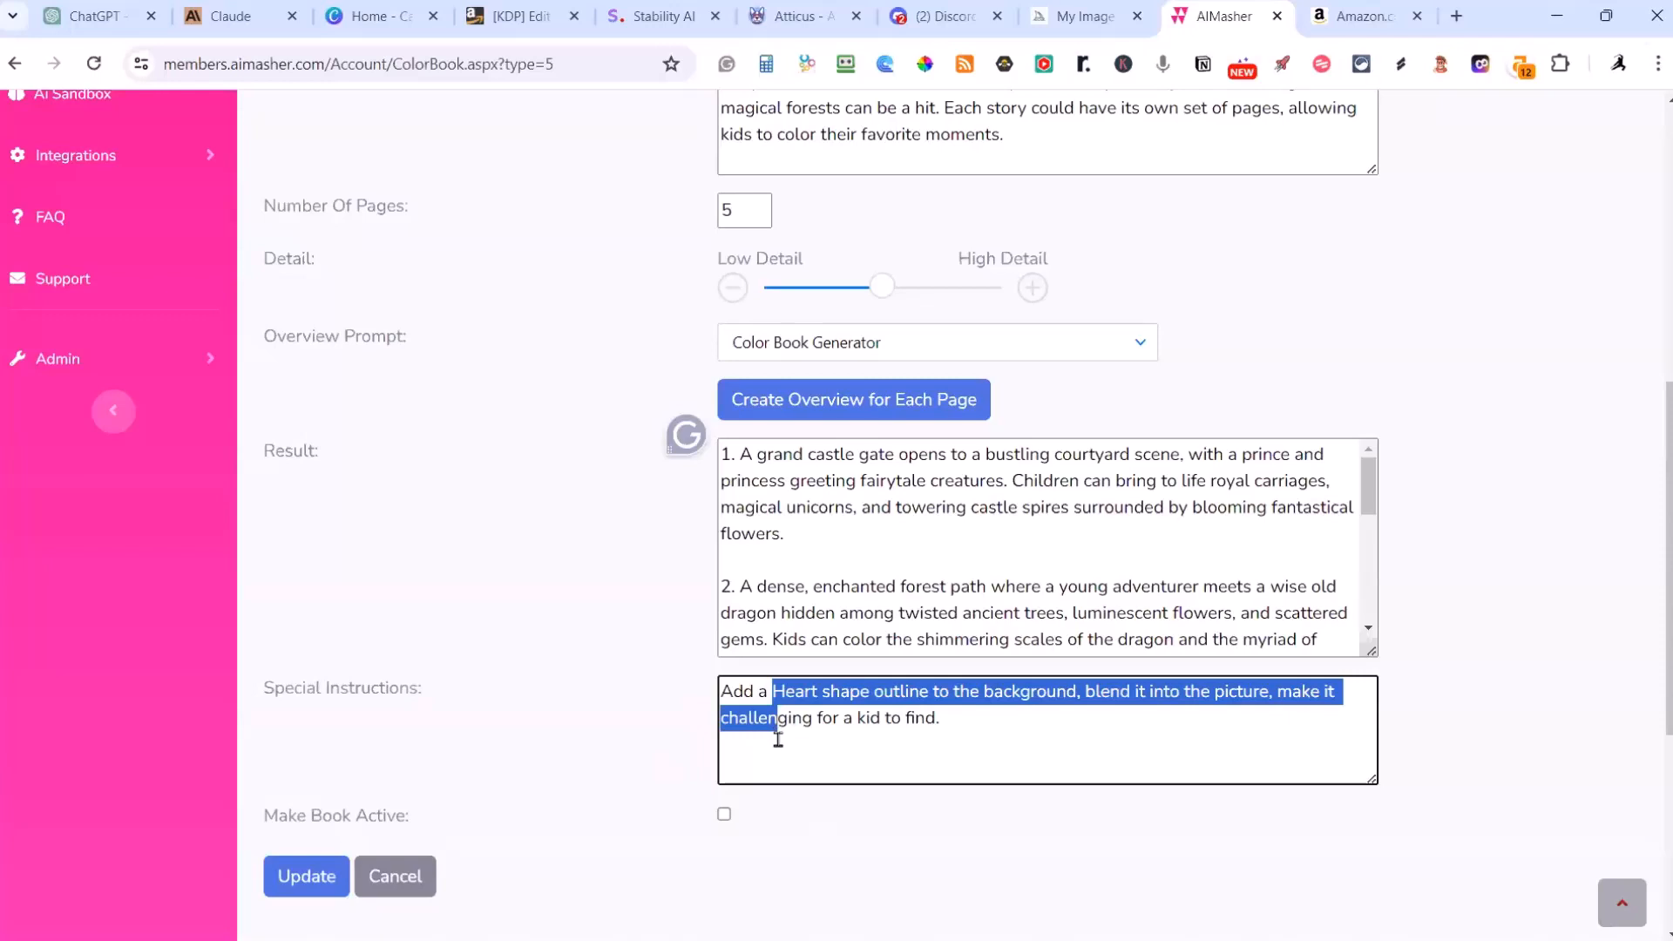
pyautogui.press('Left')
pyautogui.write('small')
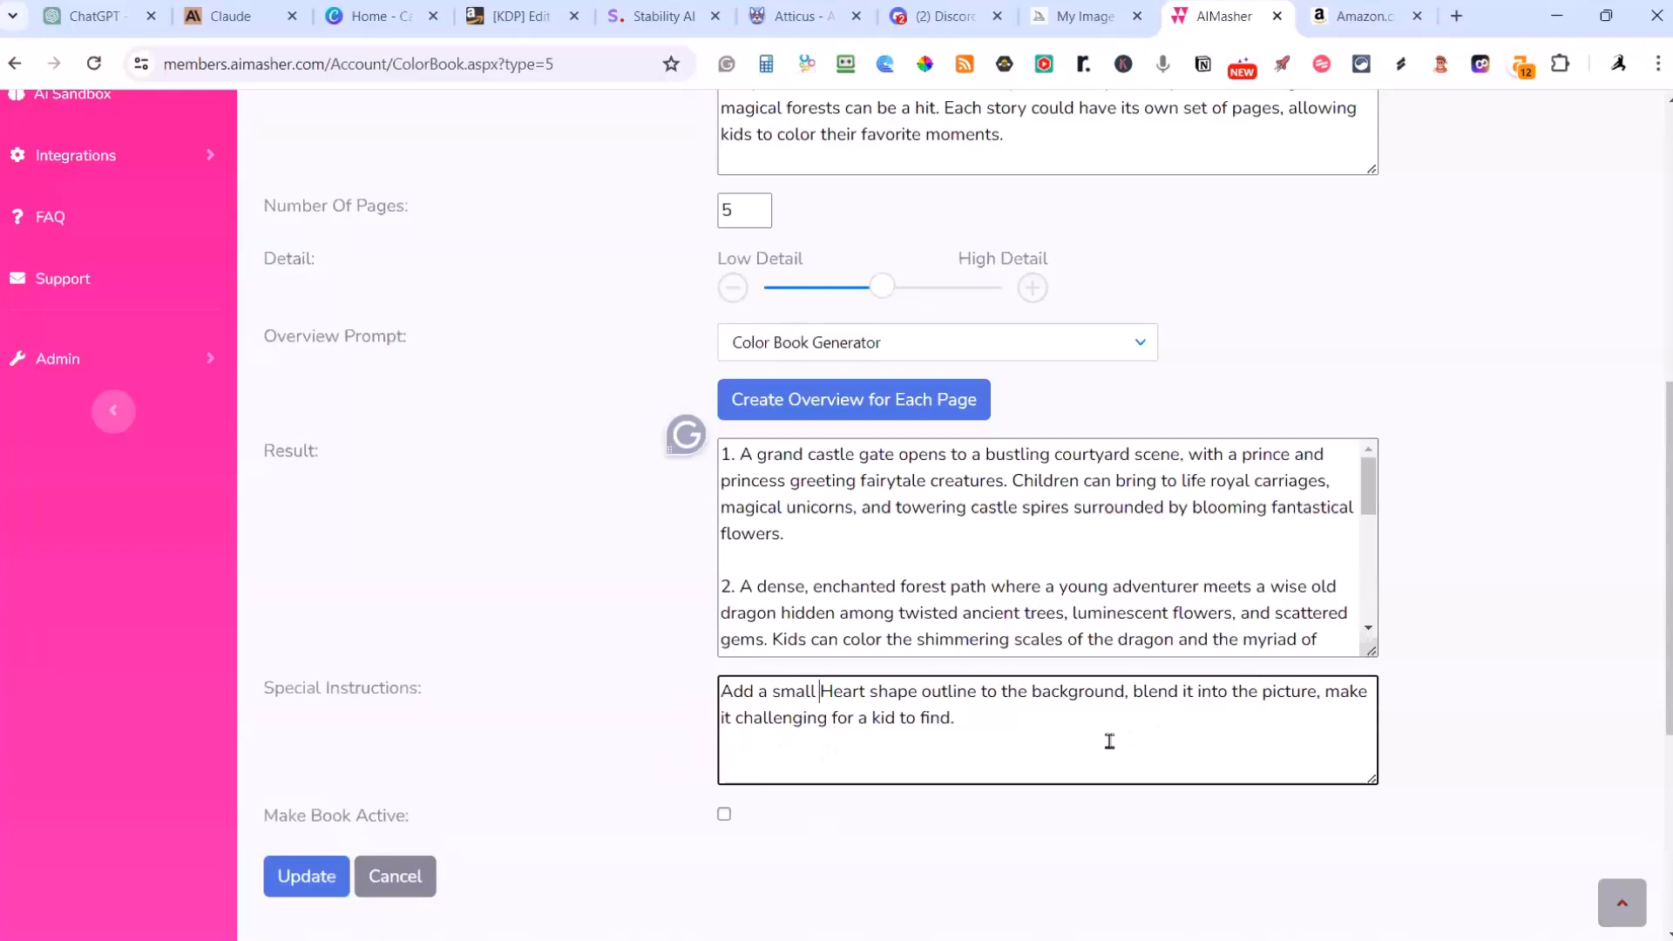
# Step: Save the coloring book as active and refresh its table of page results
pyautogui.click(724, 813)
pyautogui.click(325, 882)
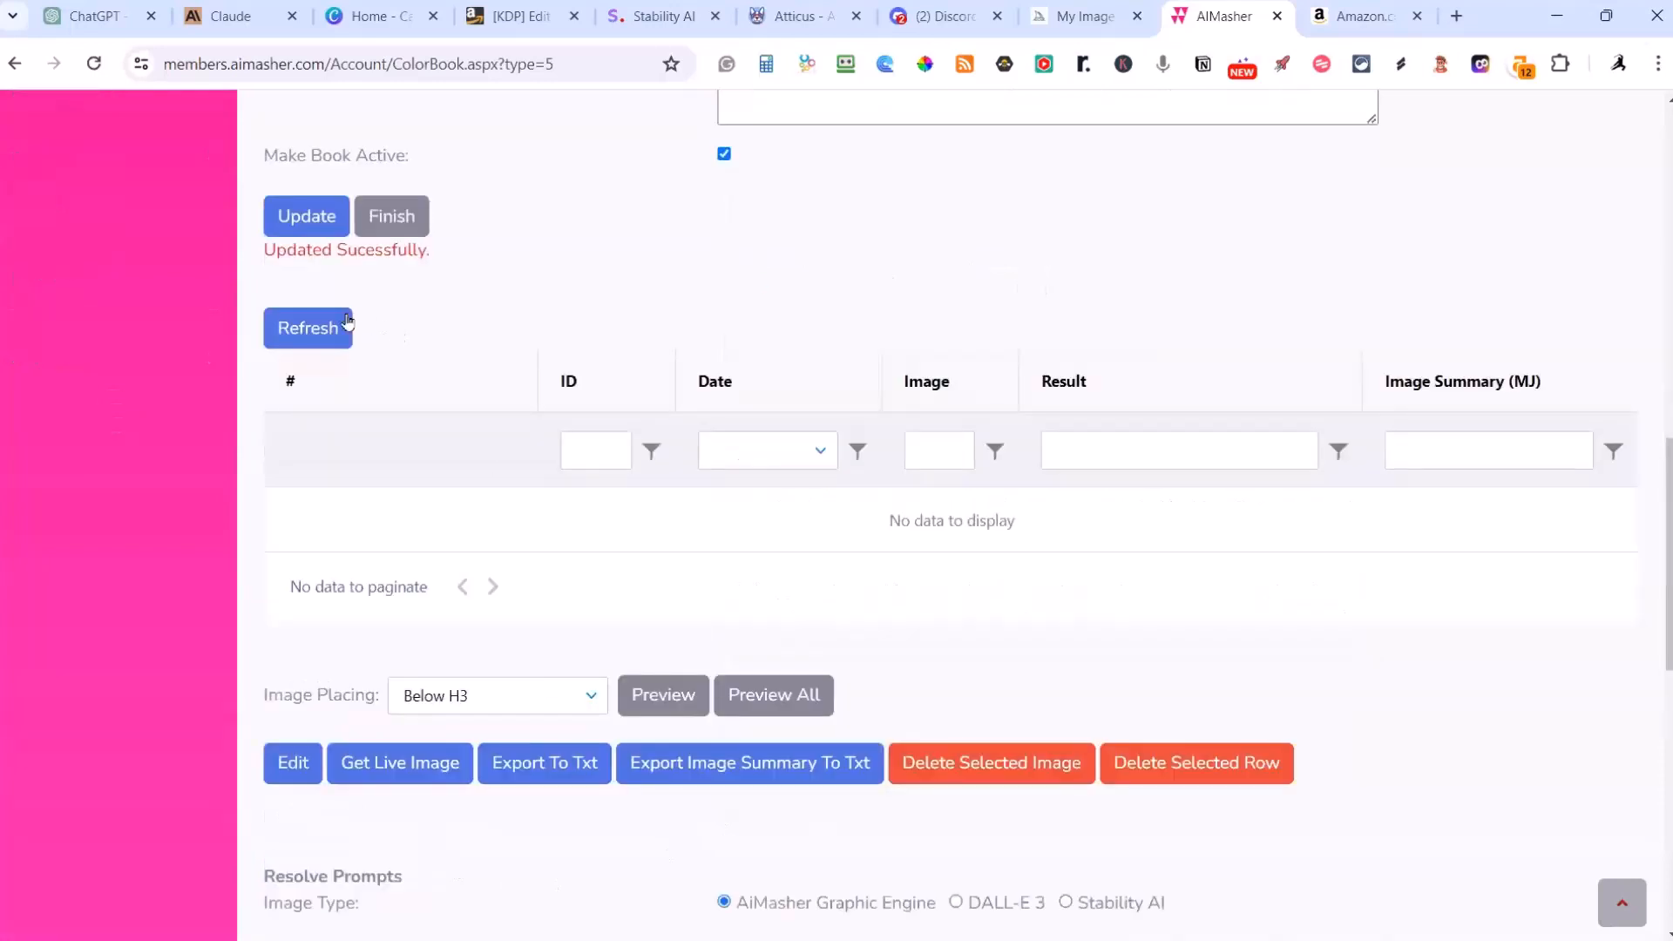
pyautogui.click(328, 338)
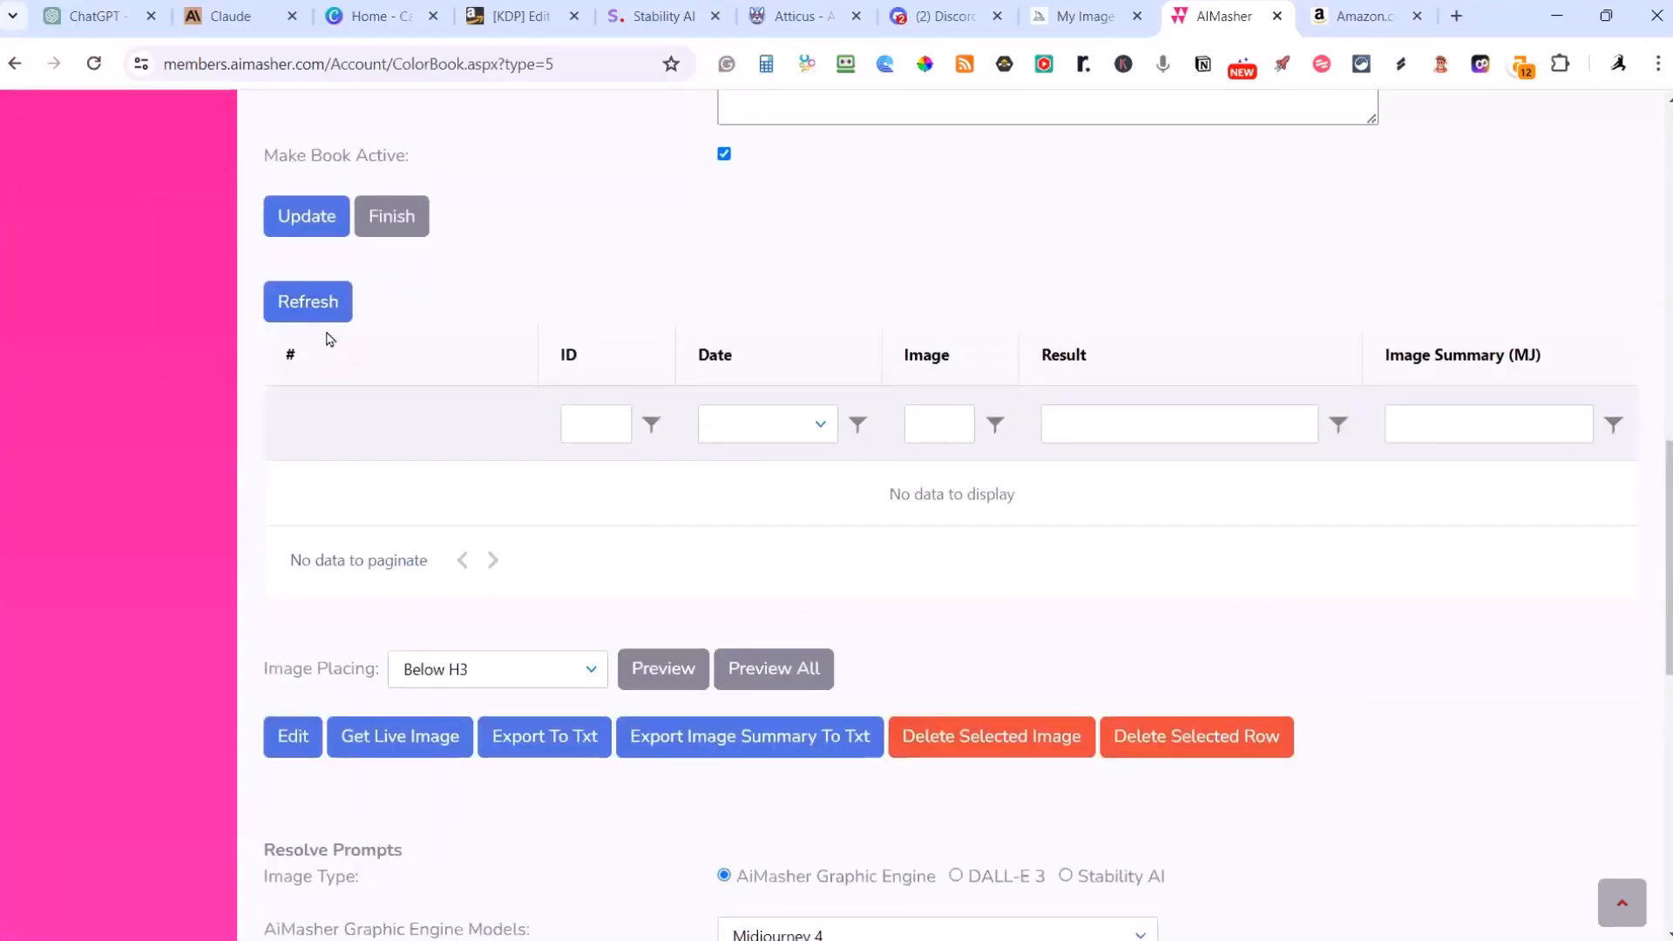
pyautogui.click(325, 304)
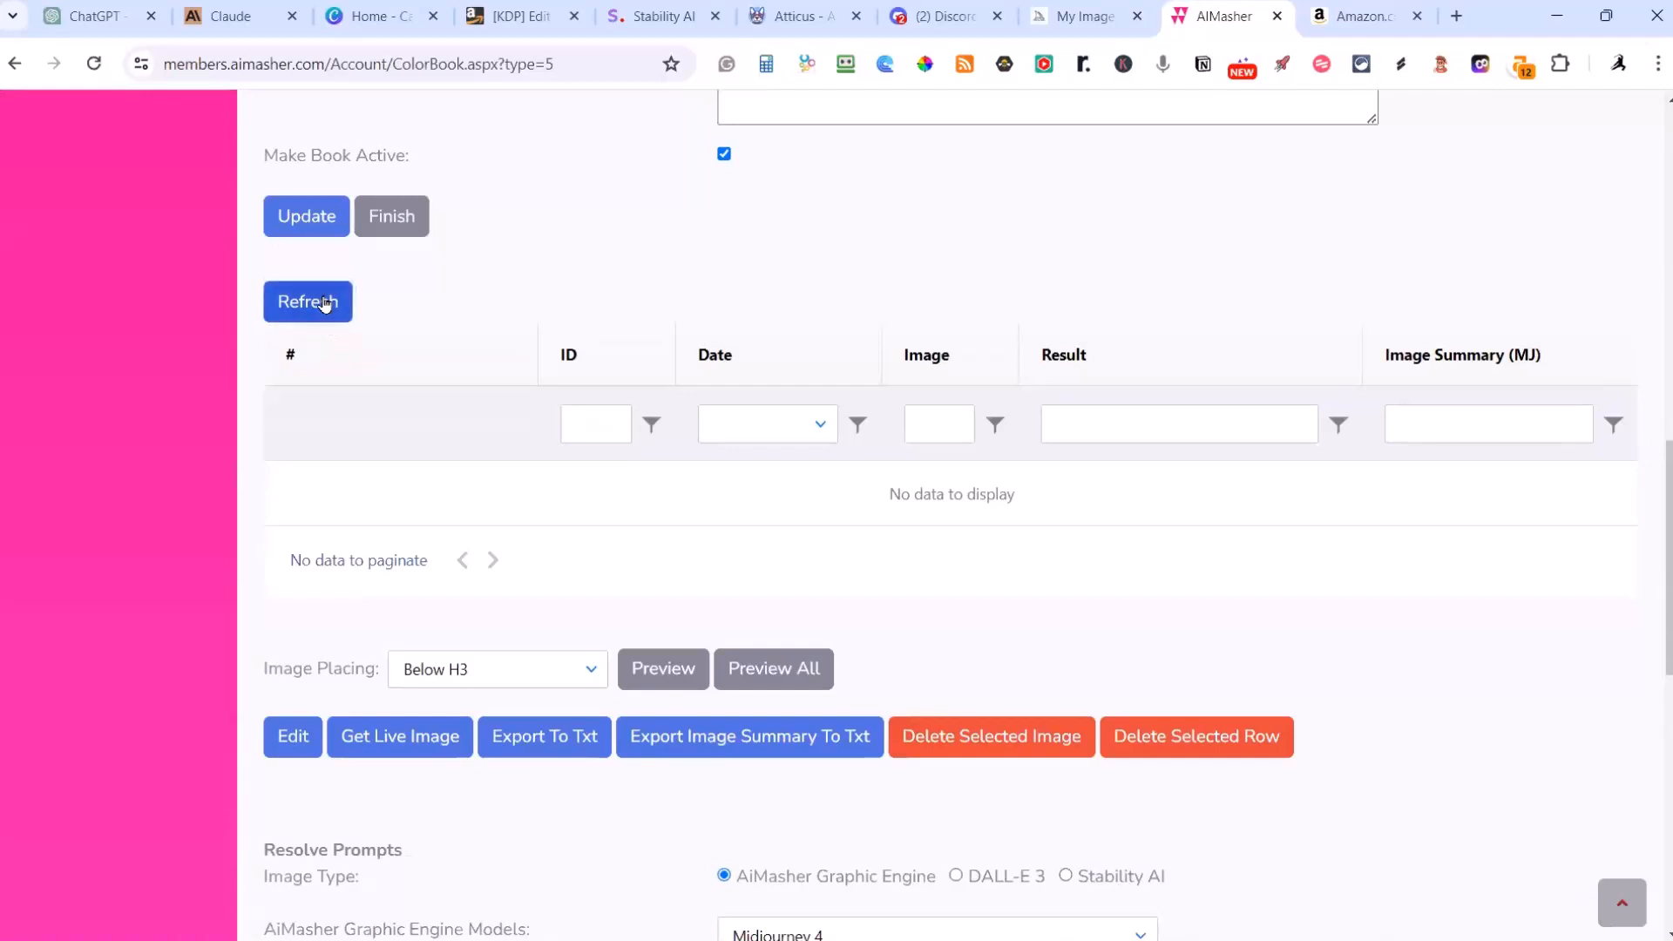
pyautogui.scroll(3, 634, 342)
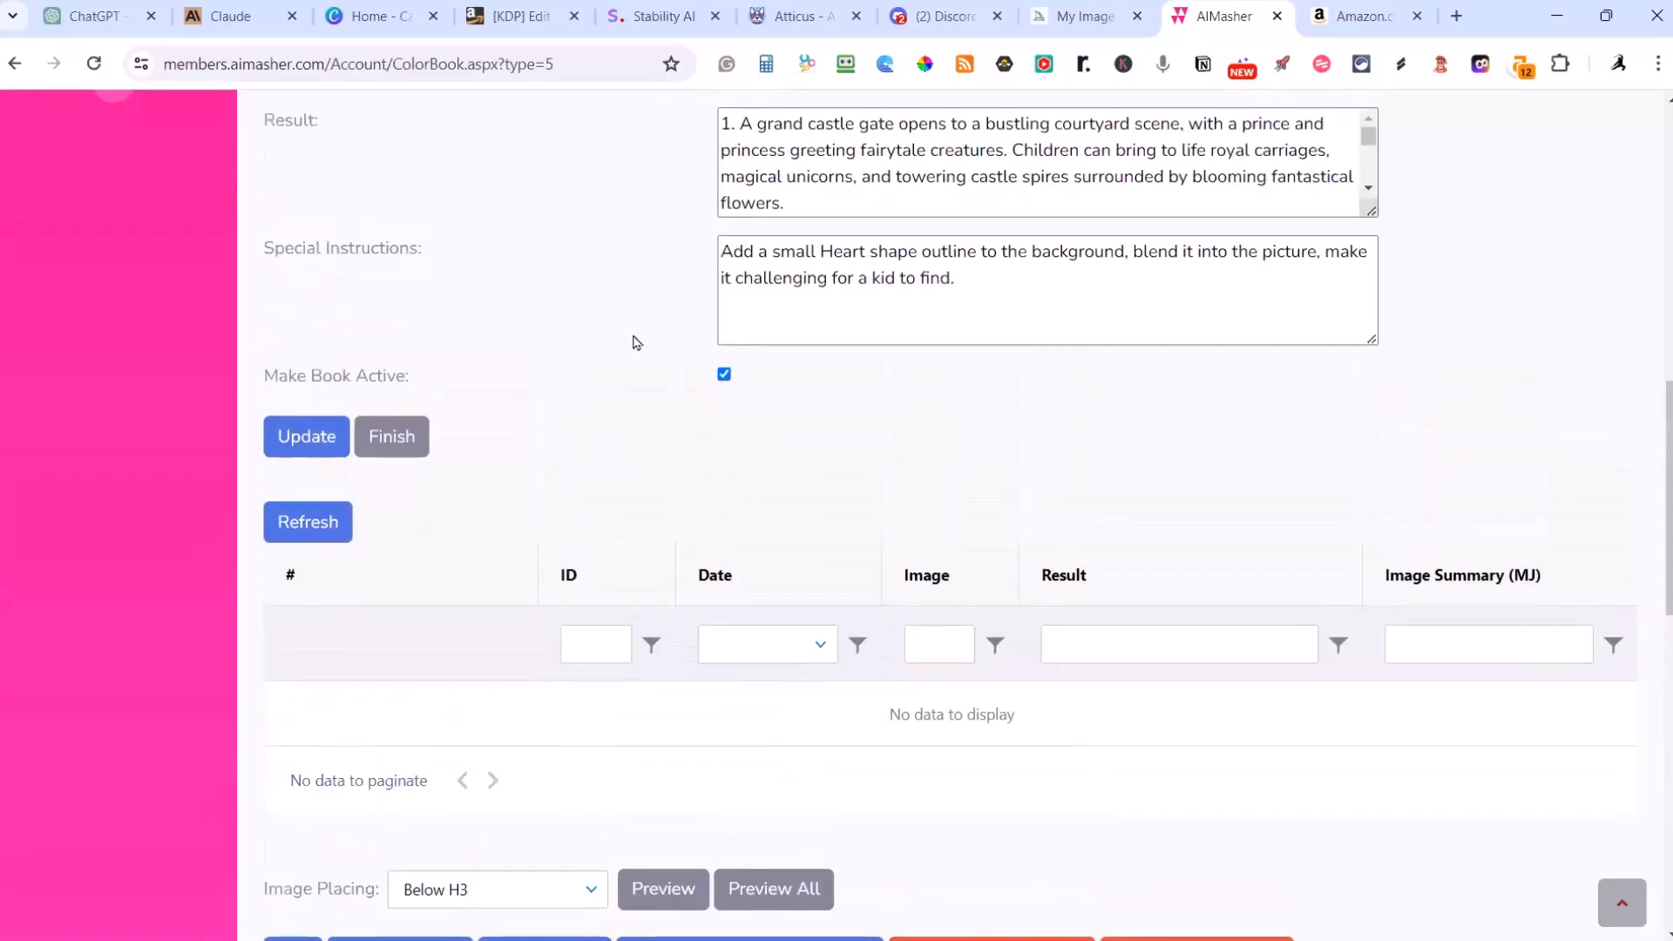
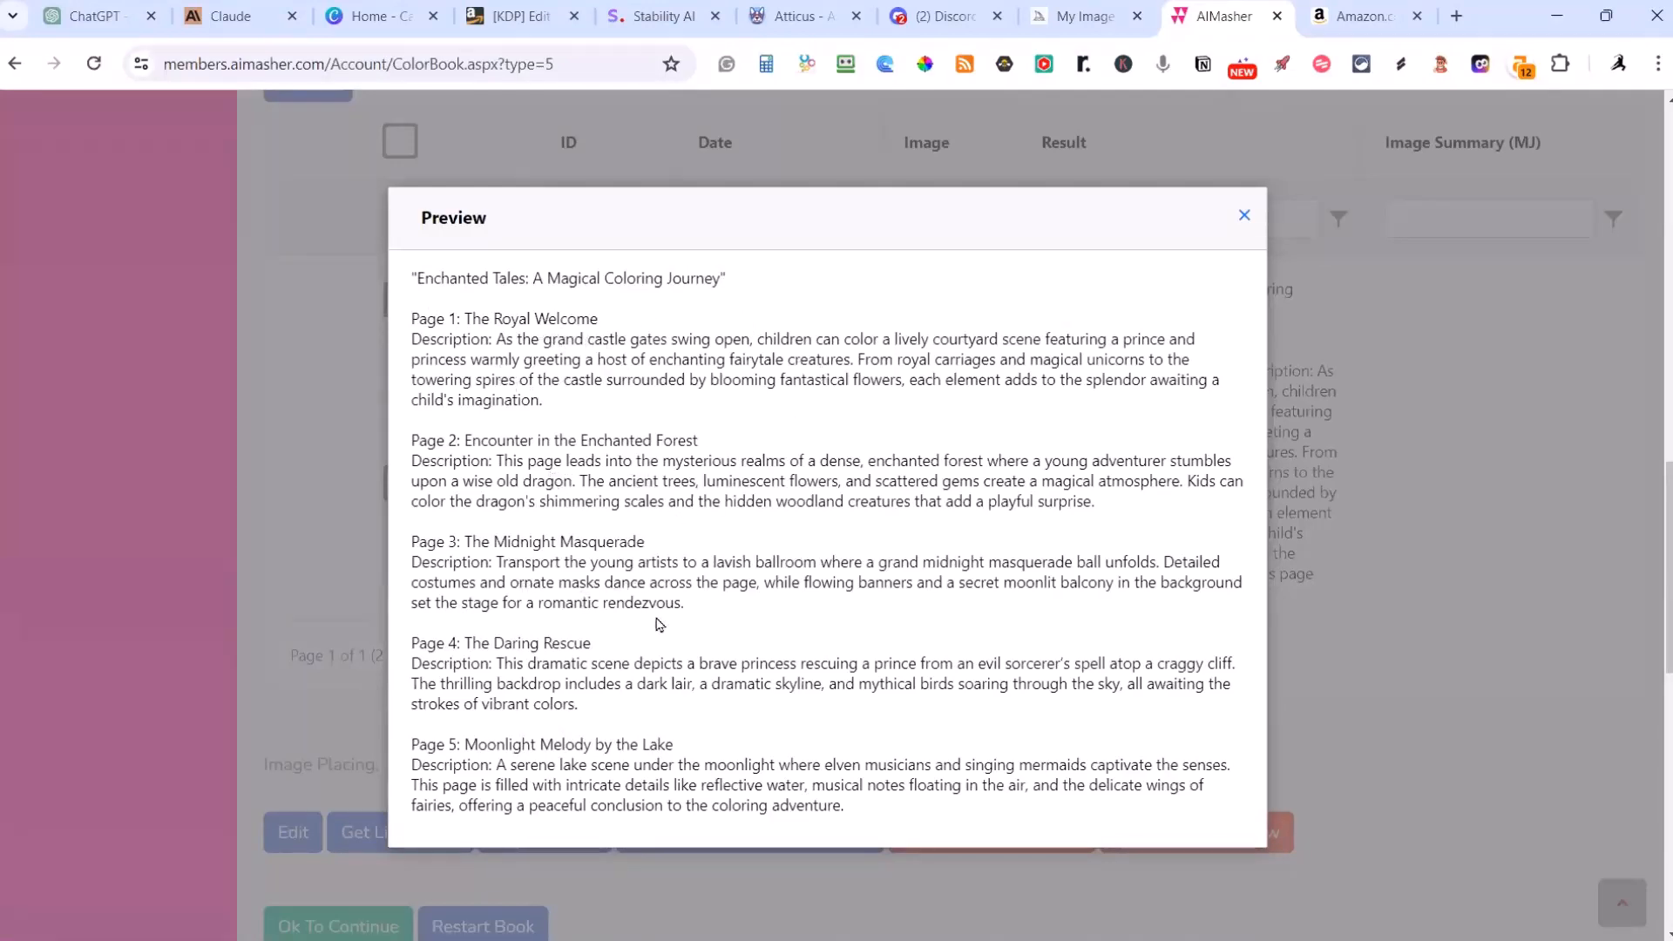
# Step: Read through and close the page preview, and approve the generated page descriptions so the book can continue
pyautogui.scroll(-1, 679, 688)
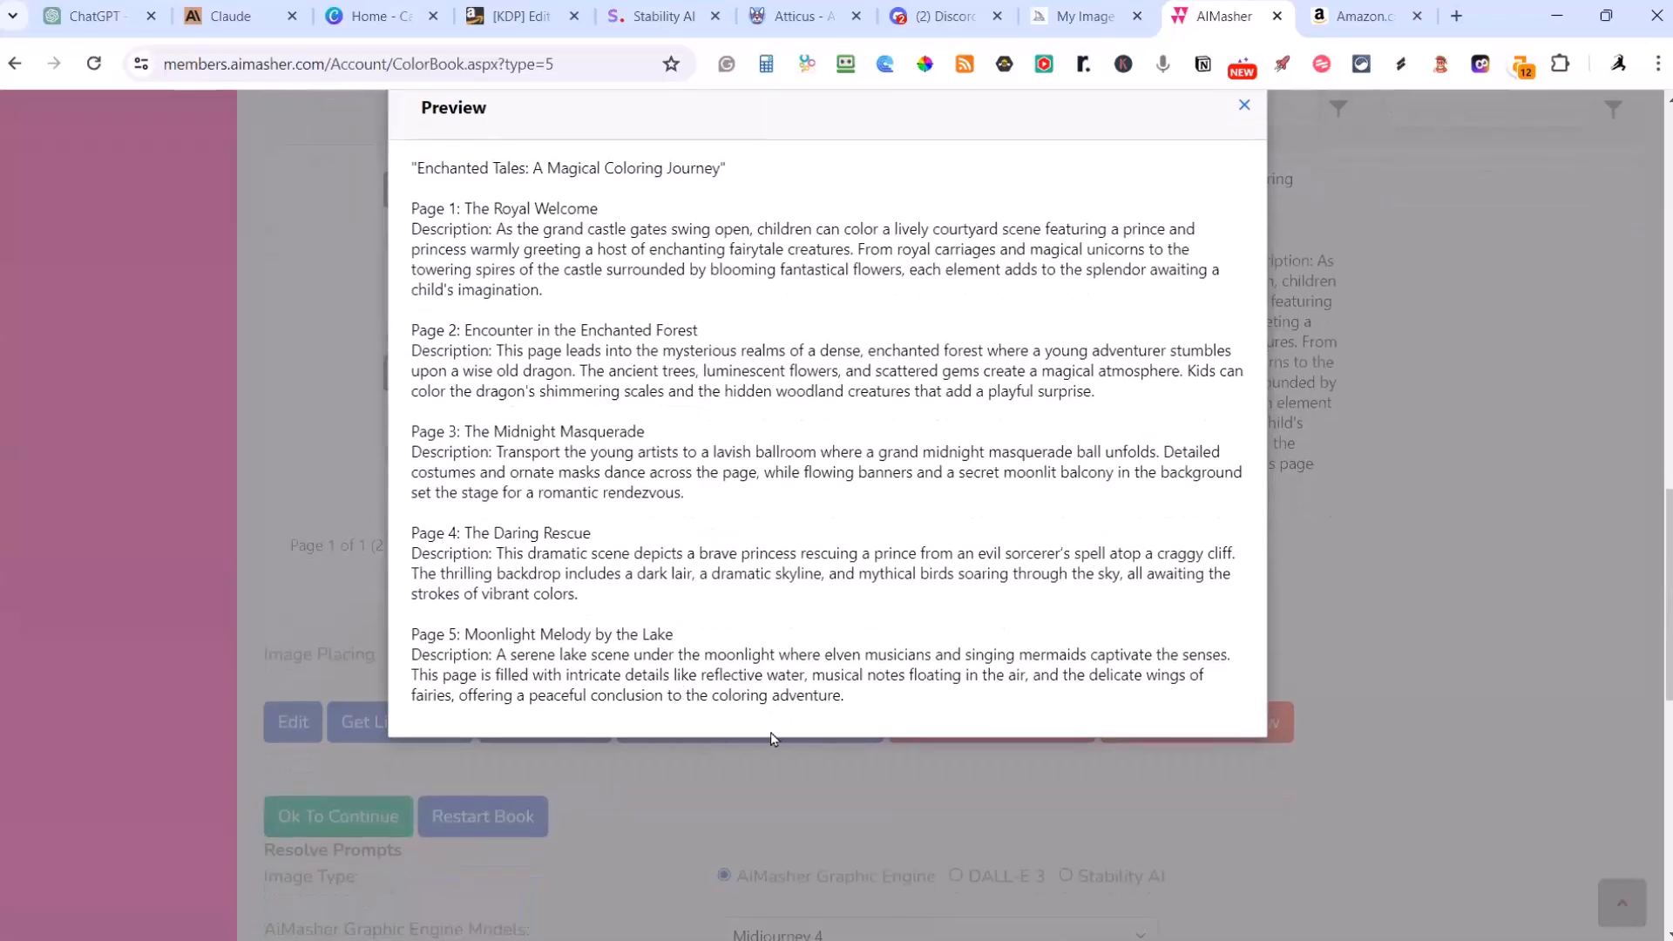
pyautogui.scroll(2, 736, 743)
pyautogui.click(1243, 329)
pyautogui.scroll(-4, 1315, 627)
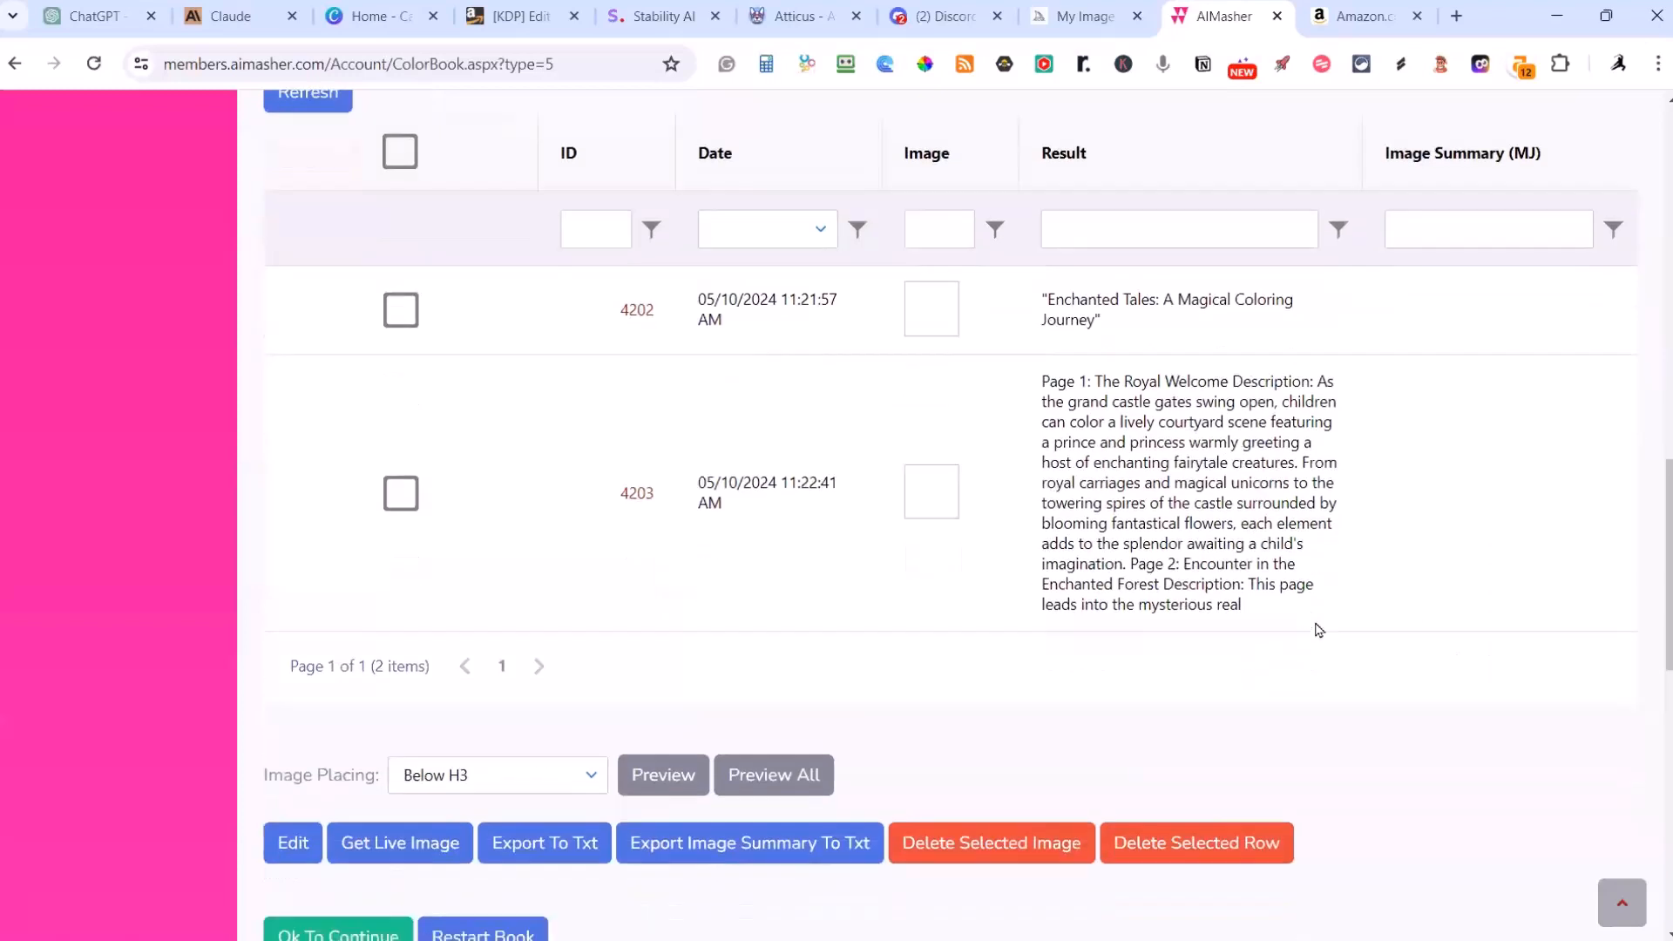
pyautogui.click(345, 601)
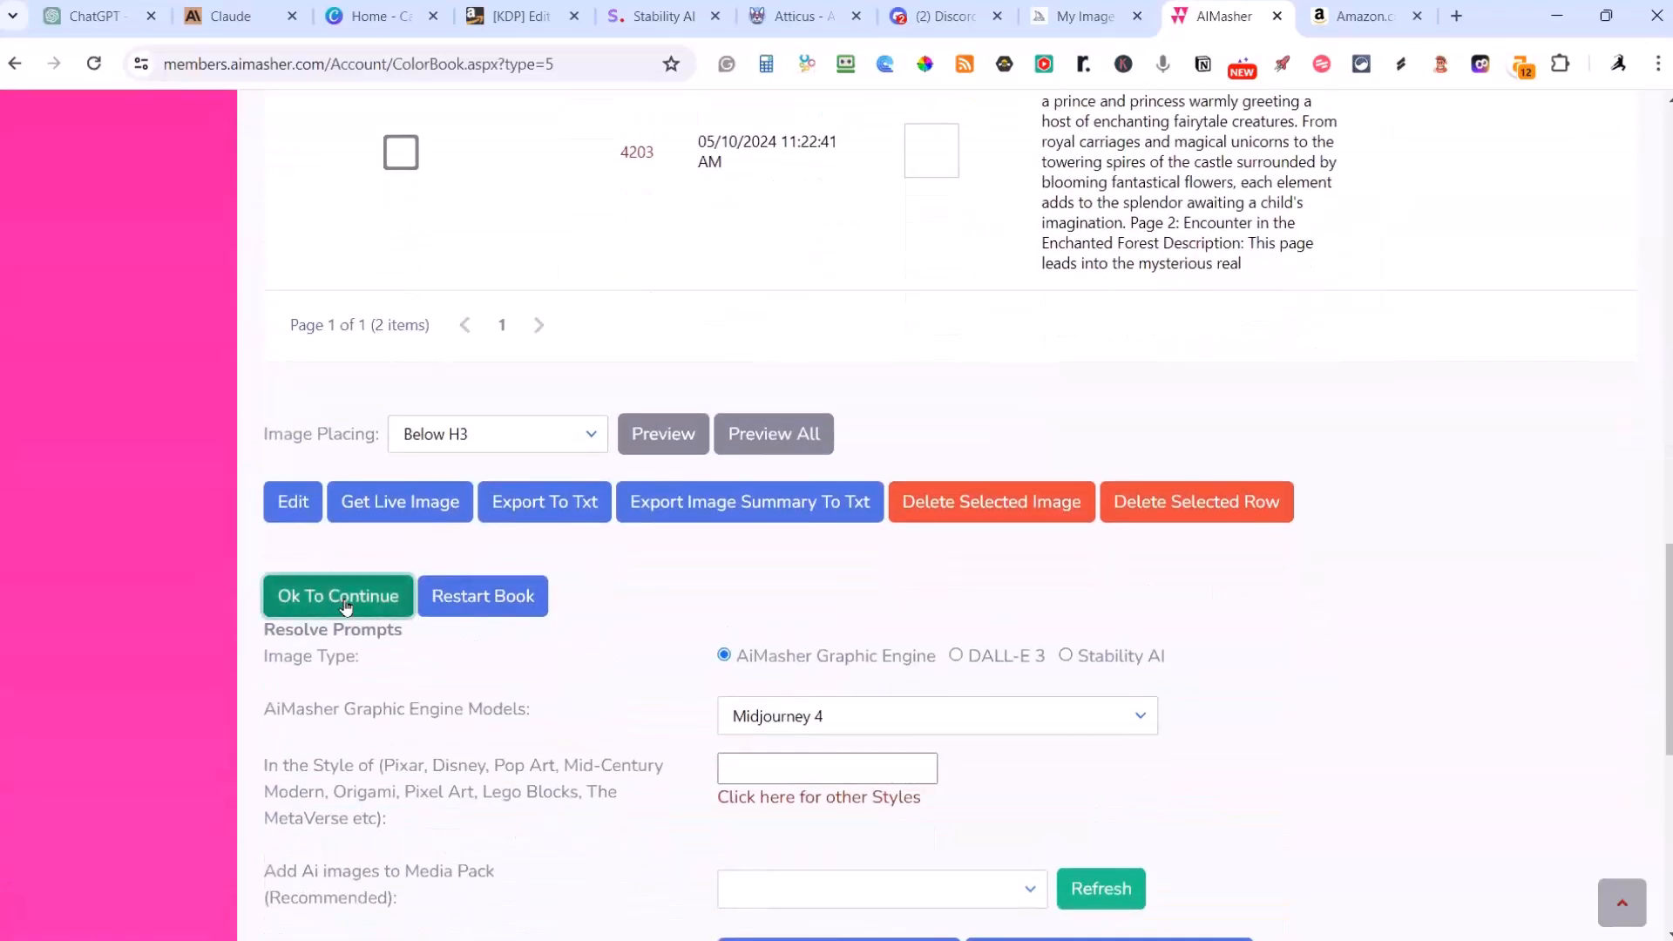
pyautogui.click(930, 201)
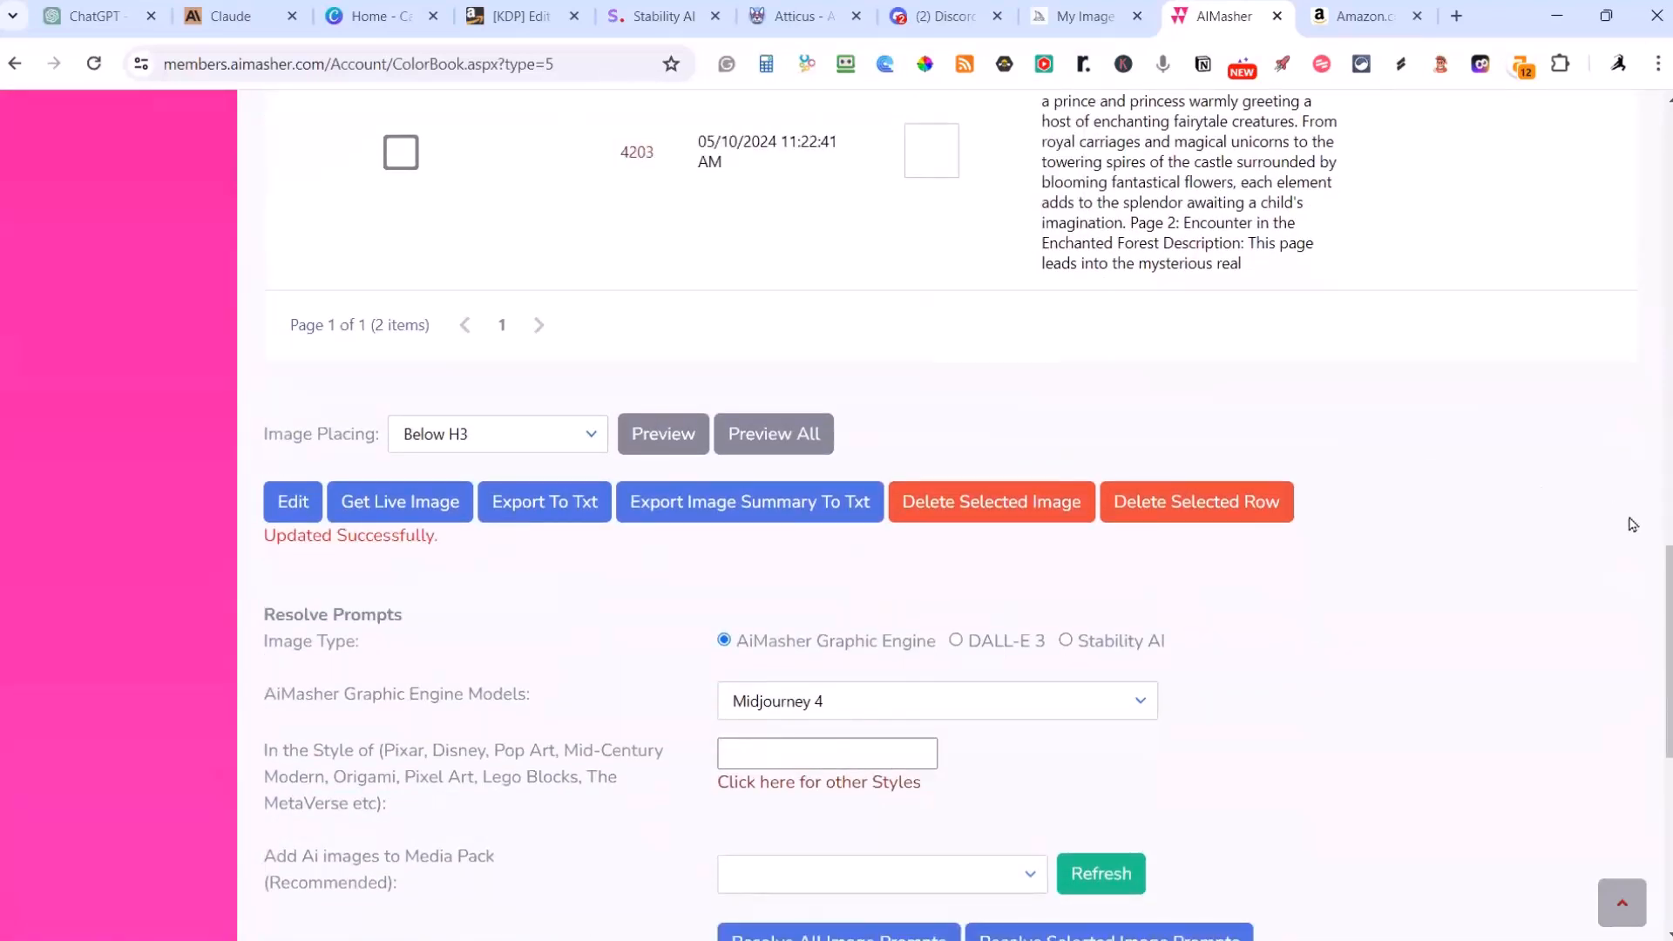
# Step: Refresh the table of page results and check it for newly generated rows
pyautogui.scroll(2, 1638, 526)
pyautogui.scroll(6, 1423, 676)
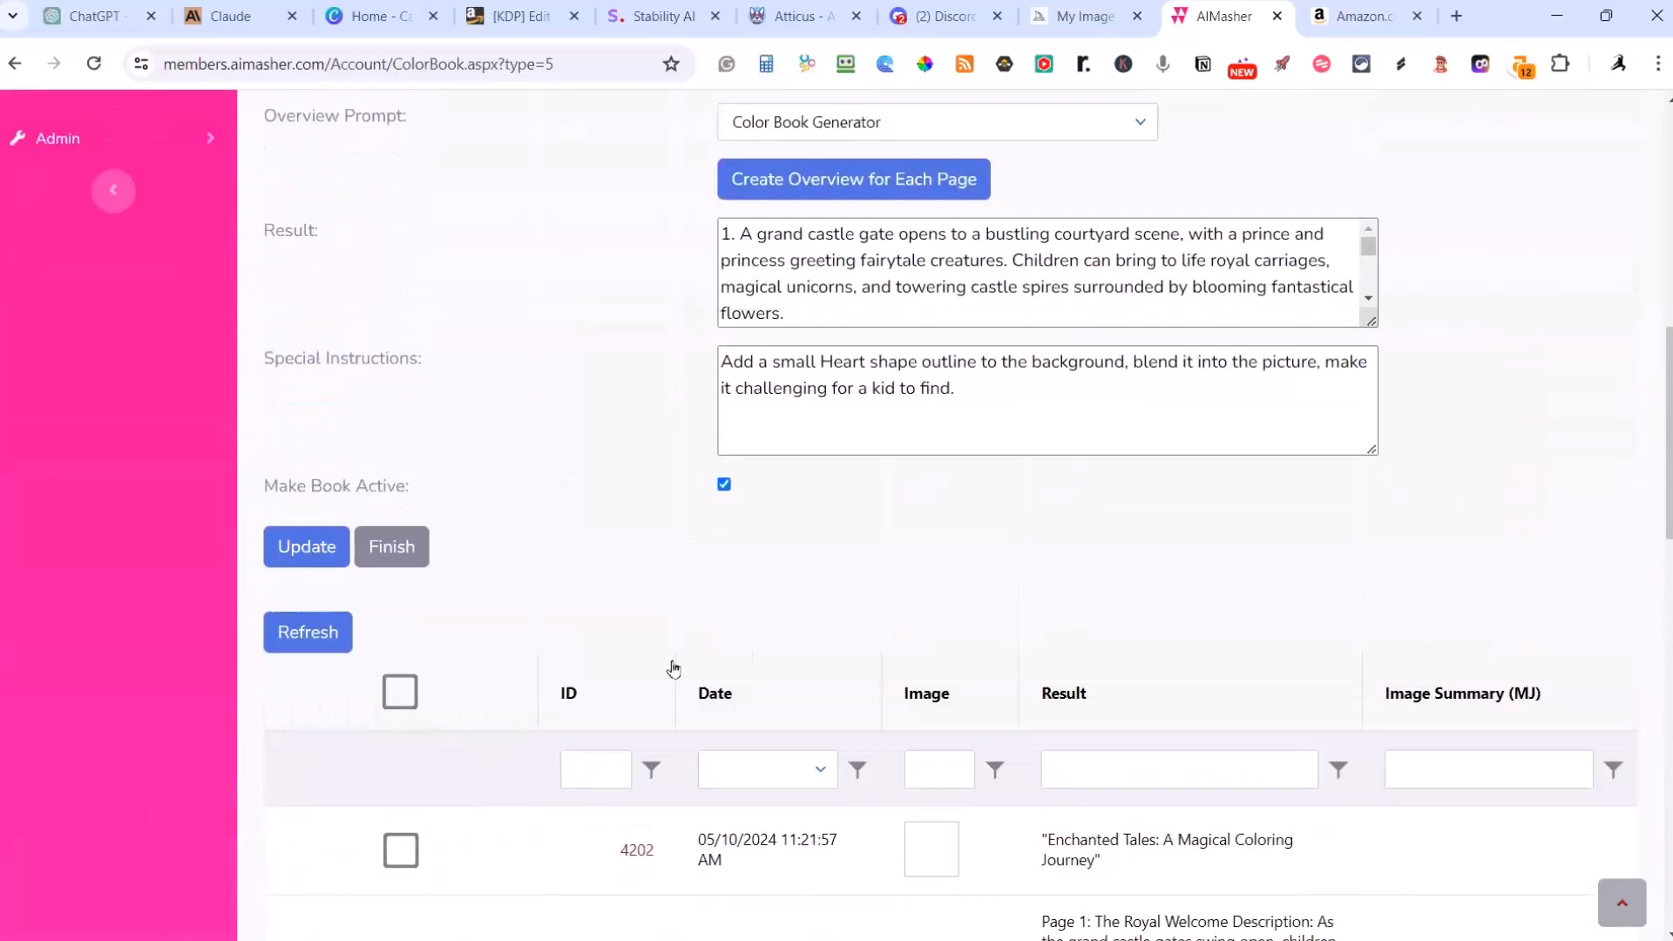
pyautogui.click(291, 629)
pyautogui.scroll(-5, 817, 560)
pyautogui.scroll(4, 817, 560)
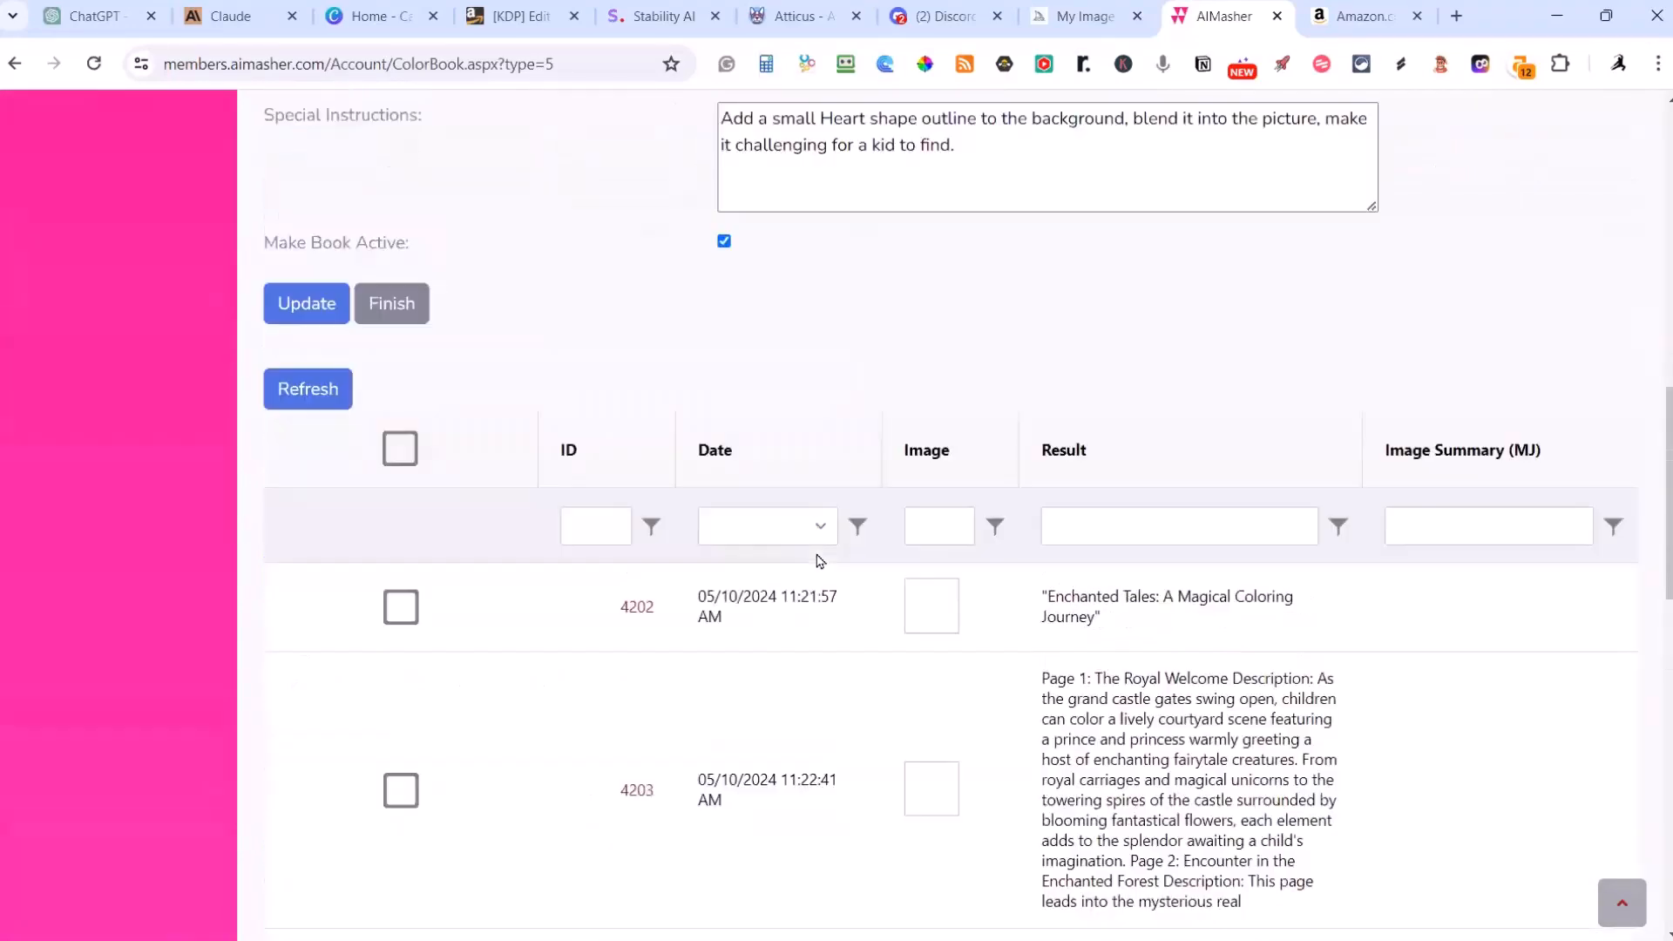
# Step: Finish editing the Fairy Tale Land book and open the completed coloring book "Puppies and Kittens playing together"
pyautogui.click(387, 450)
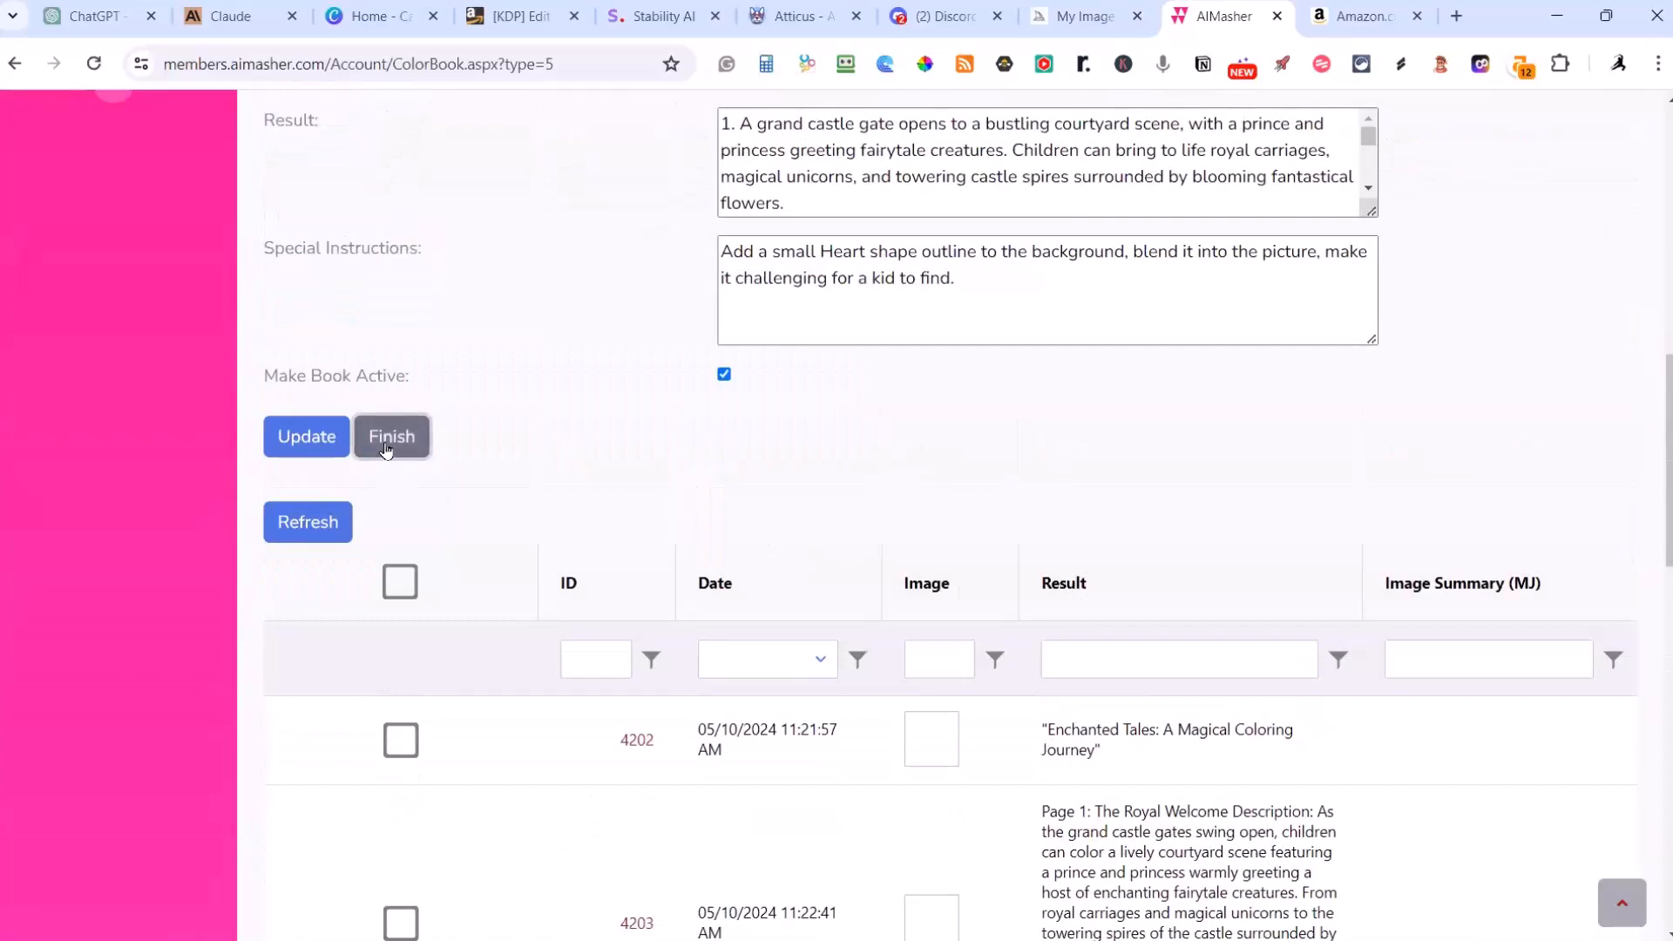
pyautogui.scroll(8, 816, 478)
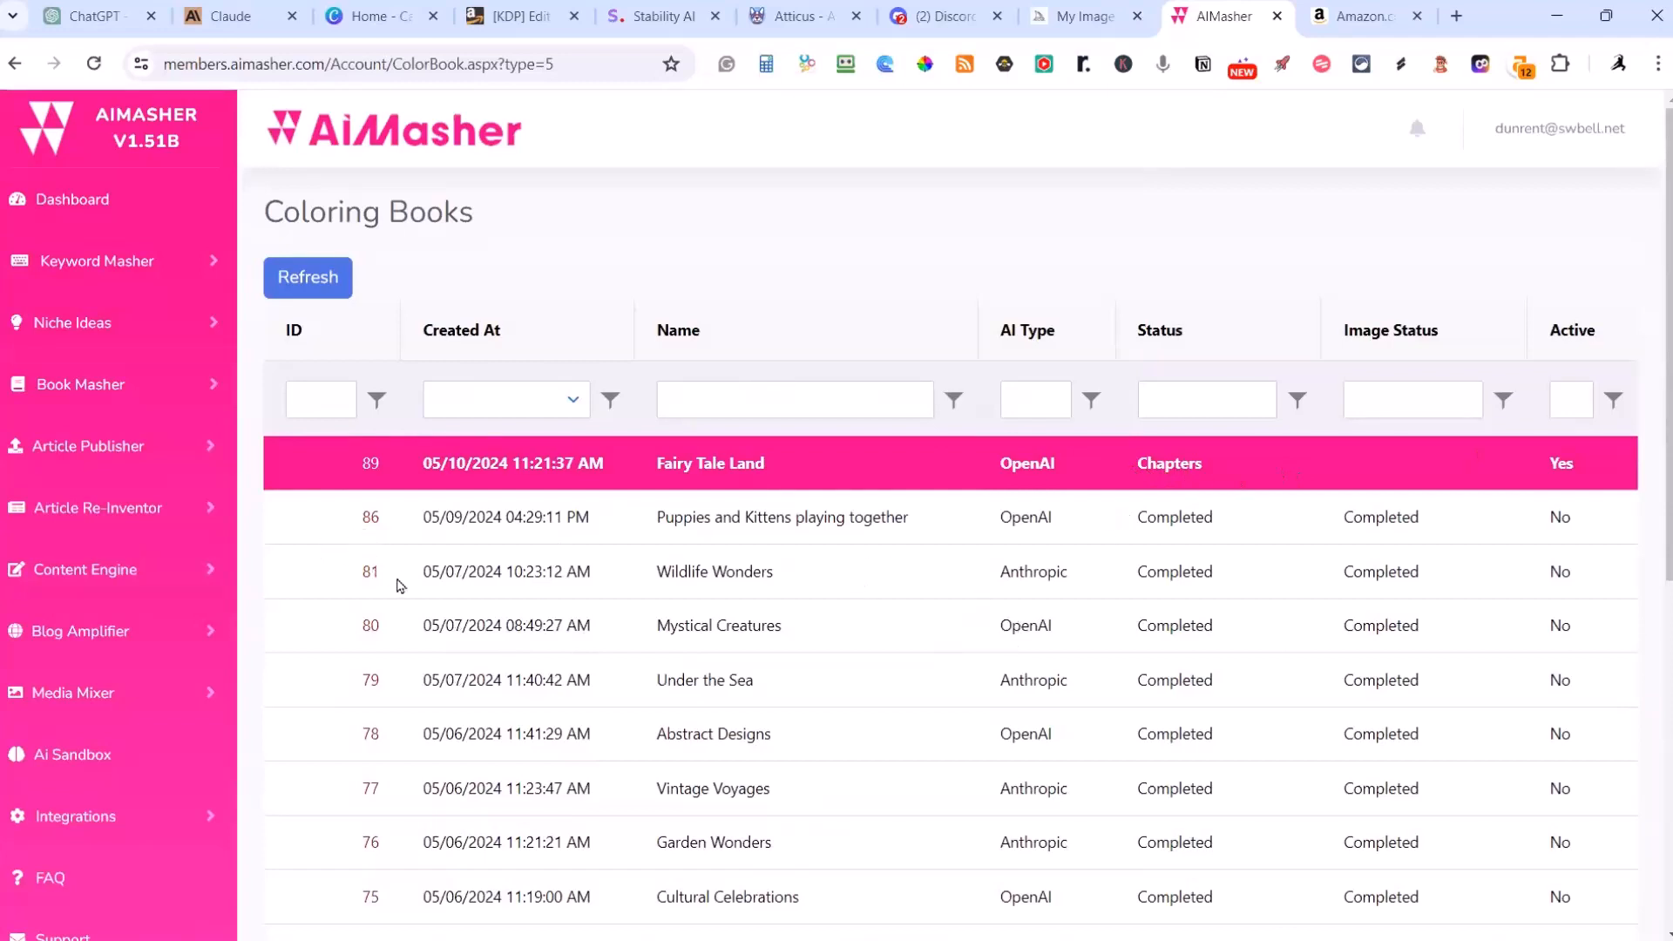
pyautogui.click(370, 521)
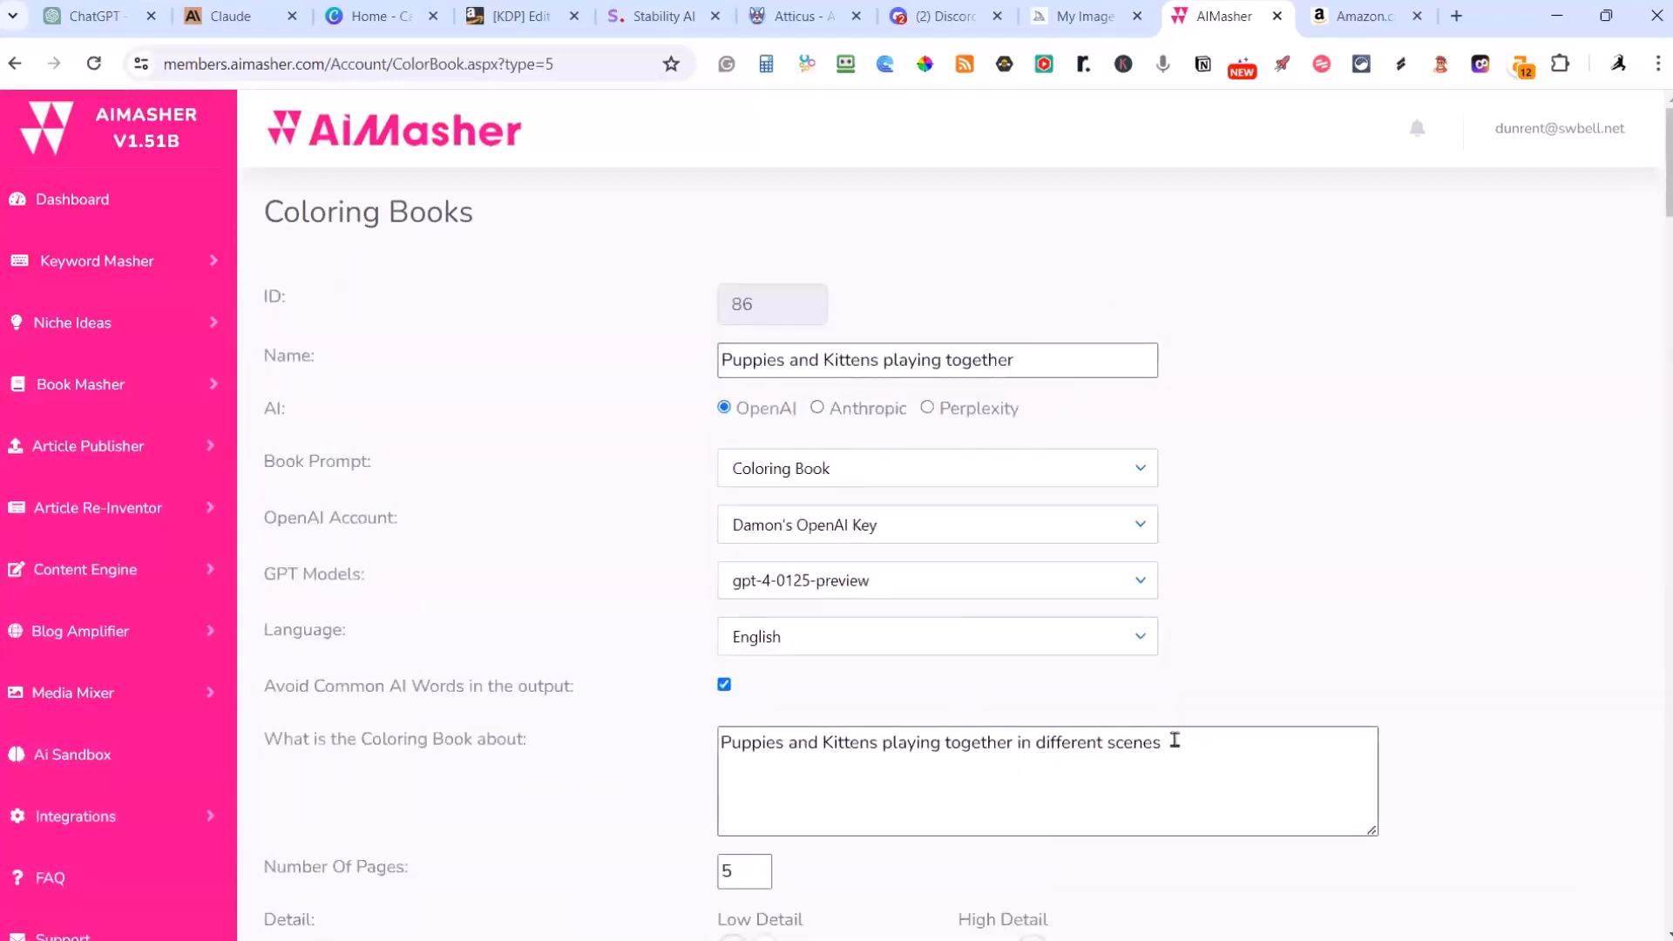
# Step: Review the Puppies and Kittens book's topic, page count, detail level, page overviews and special instructions
pyautogui.scroll(-3, 1215, 762)
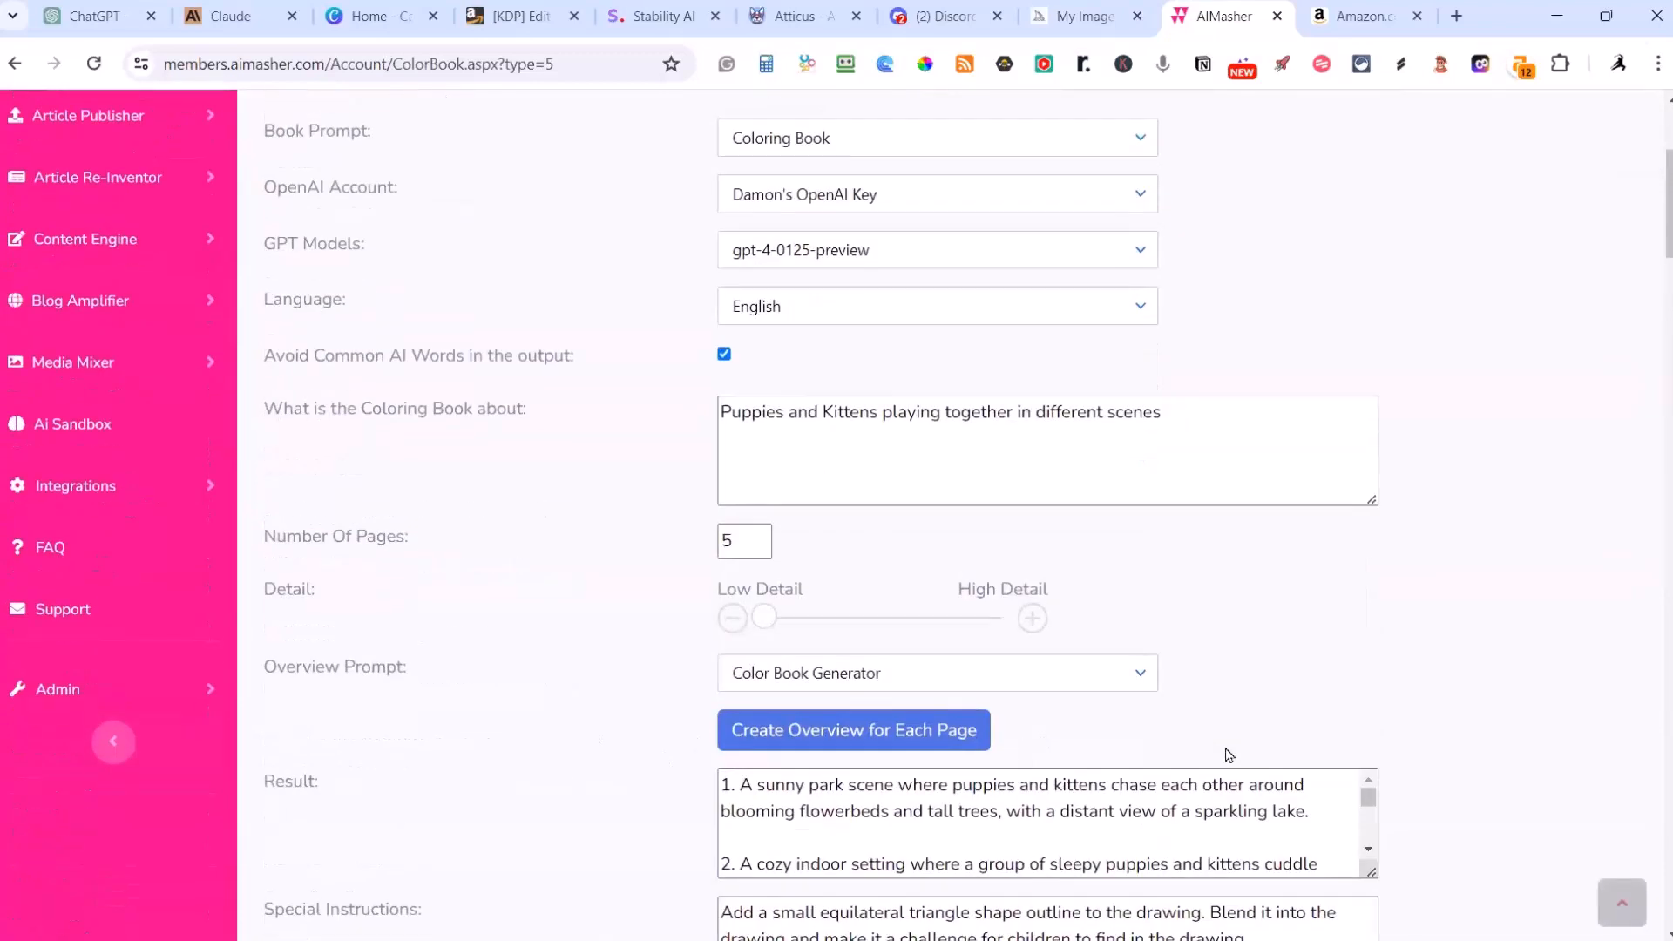
pyautogui.scroll(-2, 1228, 754)
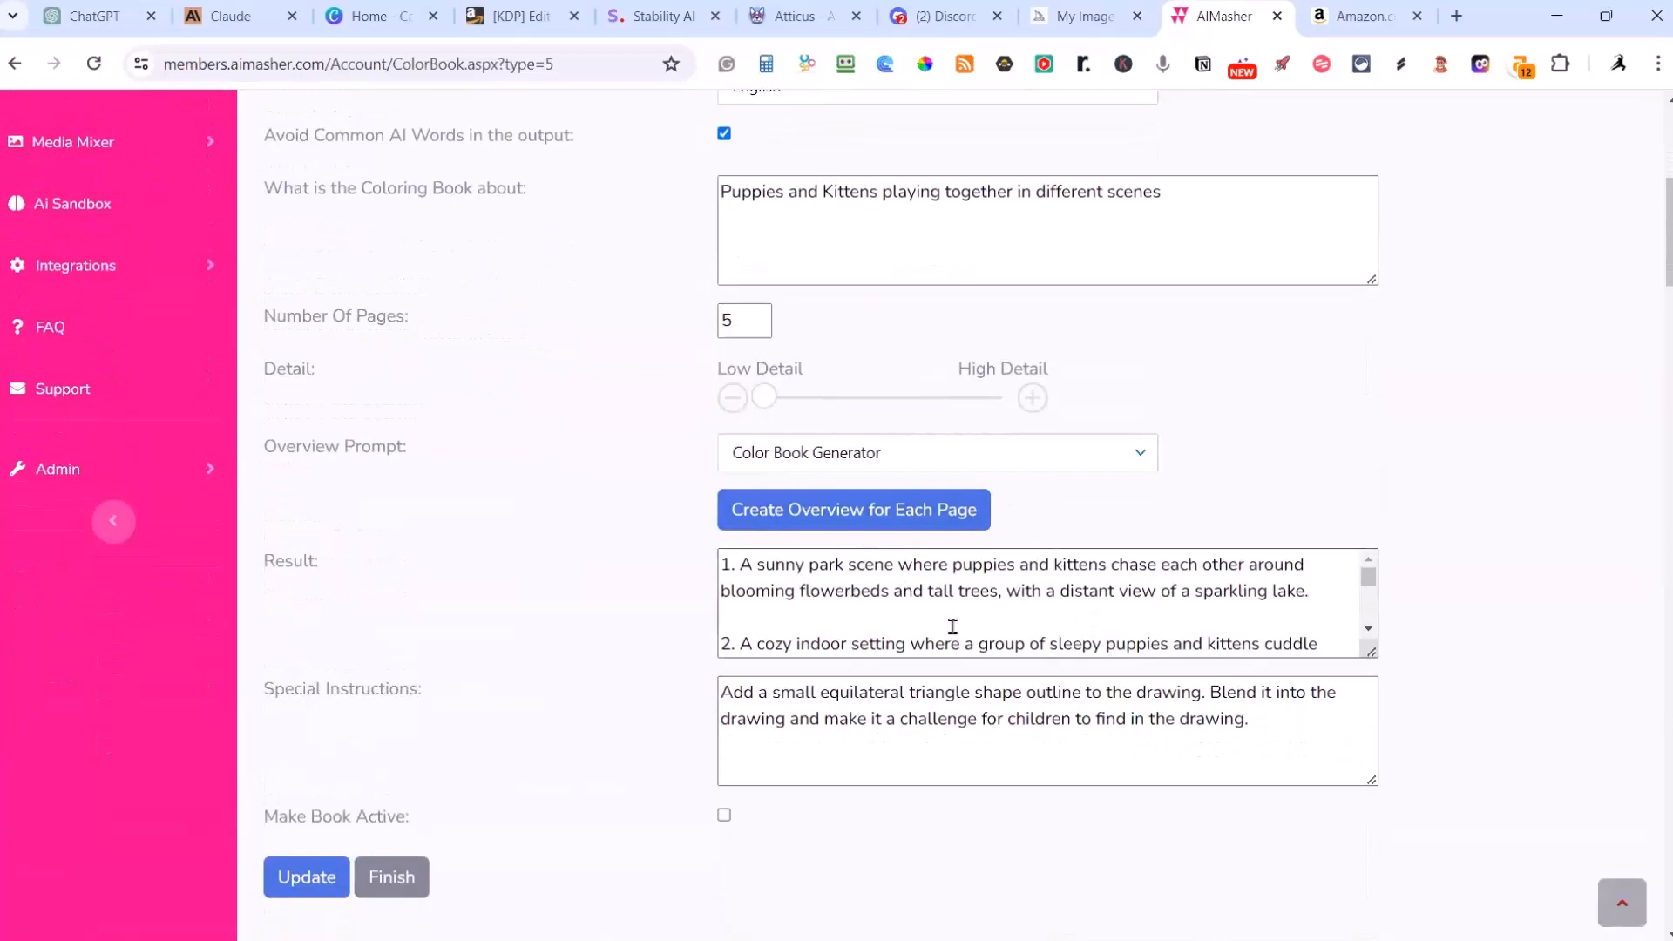
pyautogui.scroll(-3, 950, 620)
pyautogui.scroll(-3, 1482, 627)
pyautogui.scroll(1, 1555, 577)
pyautogui.scroll(2, 1556, 577)
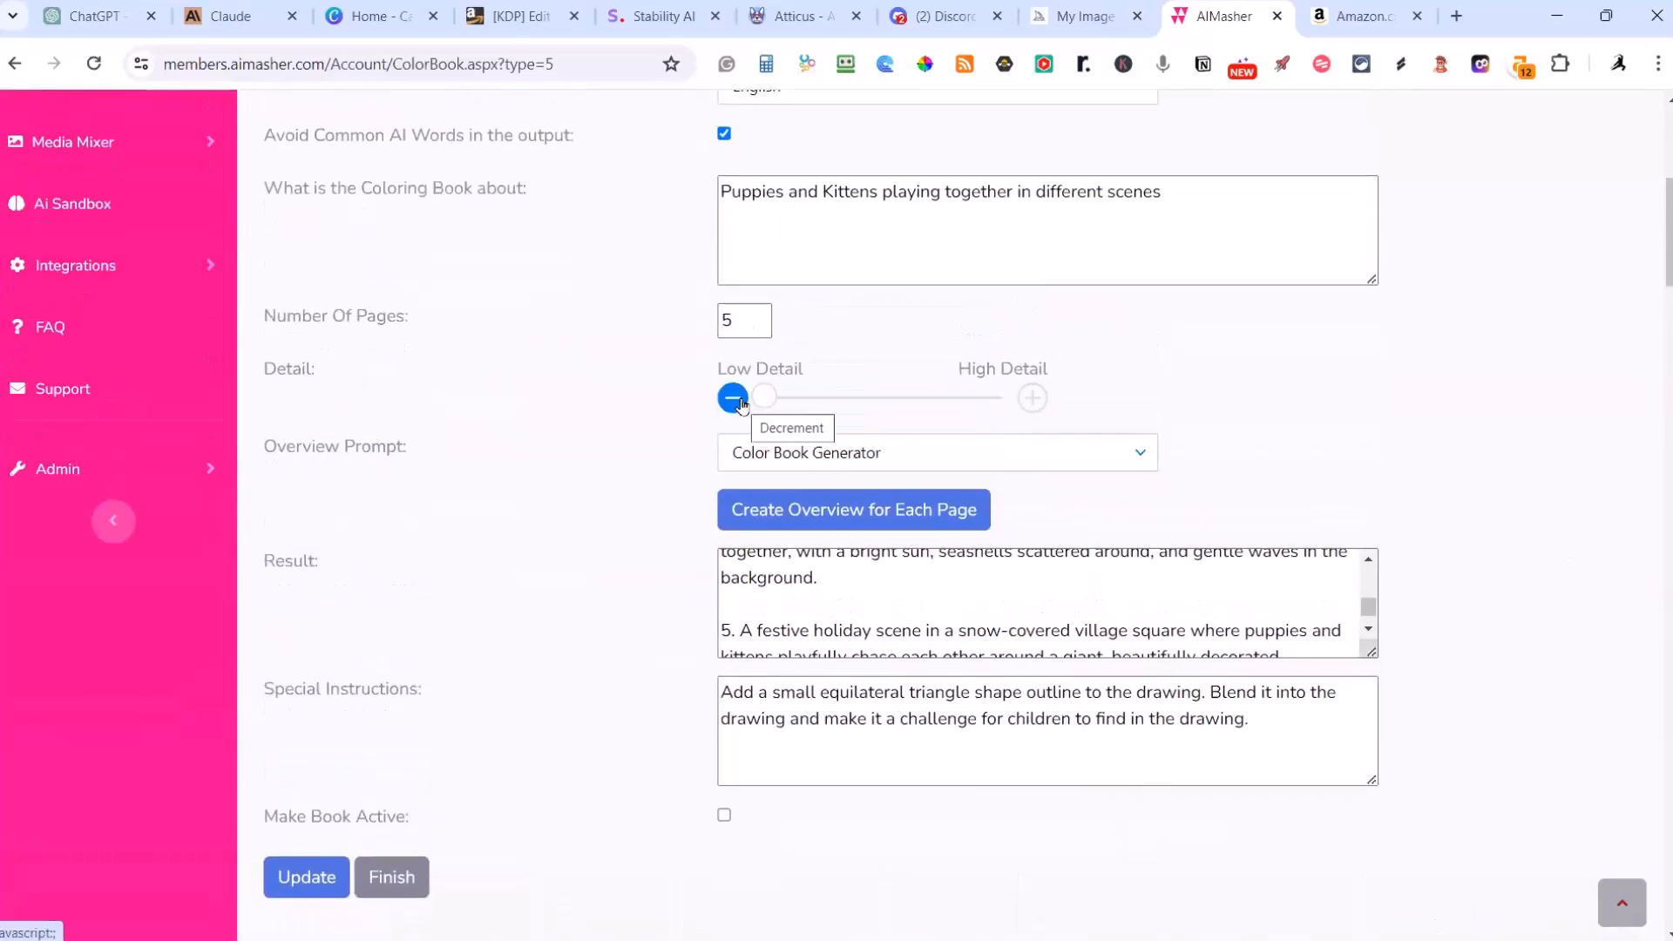
pyautogui.scroll(-2, 1354, 484)
pyautogui.scroll(-6, 1354, 484)
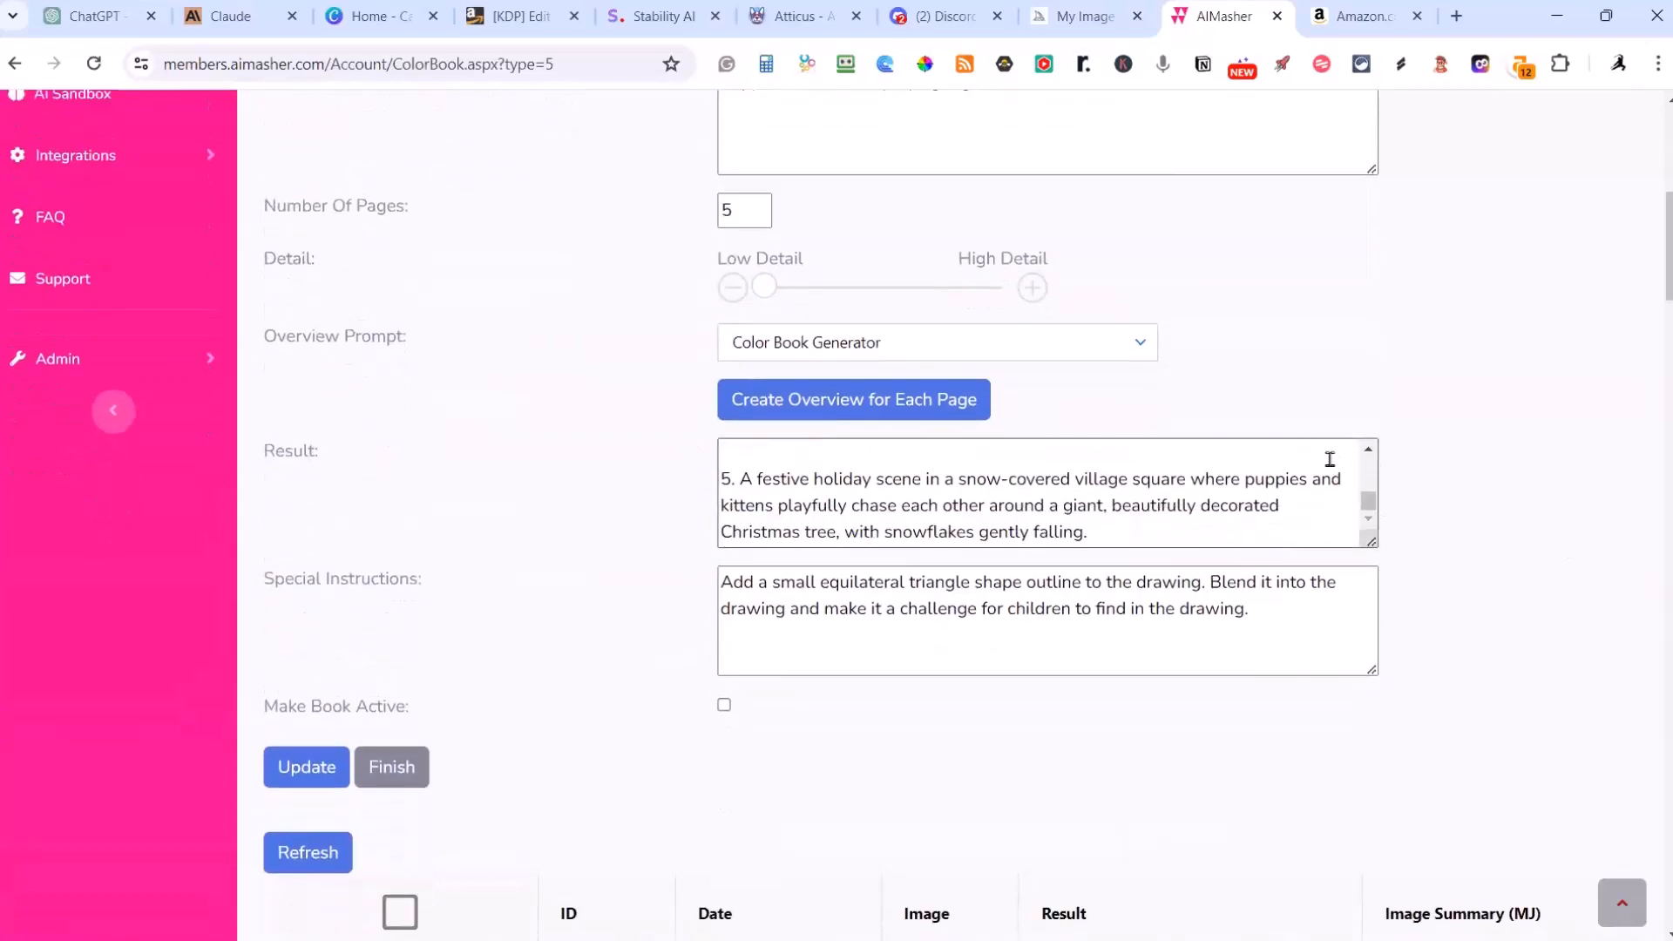
# Step: Examine the completed book's result rows, including the page headings, image thumbnails and image summary prompts
pyautogui.scroll(-5, 872, 342)
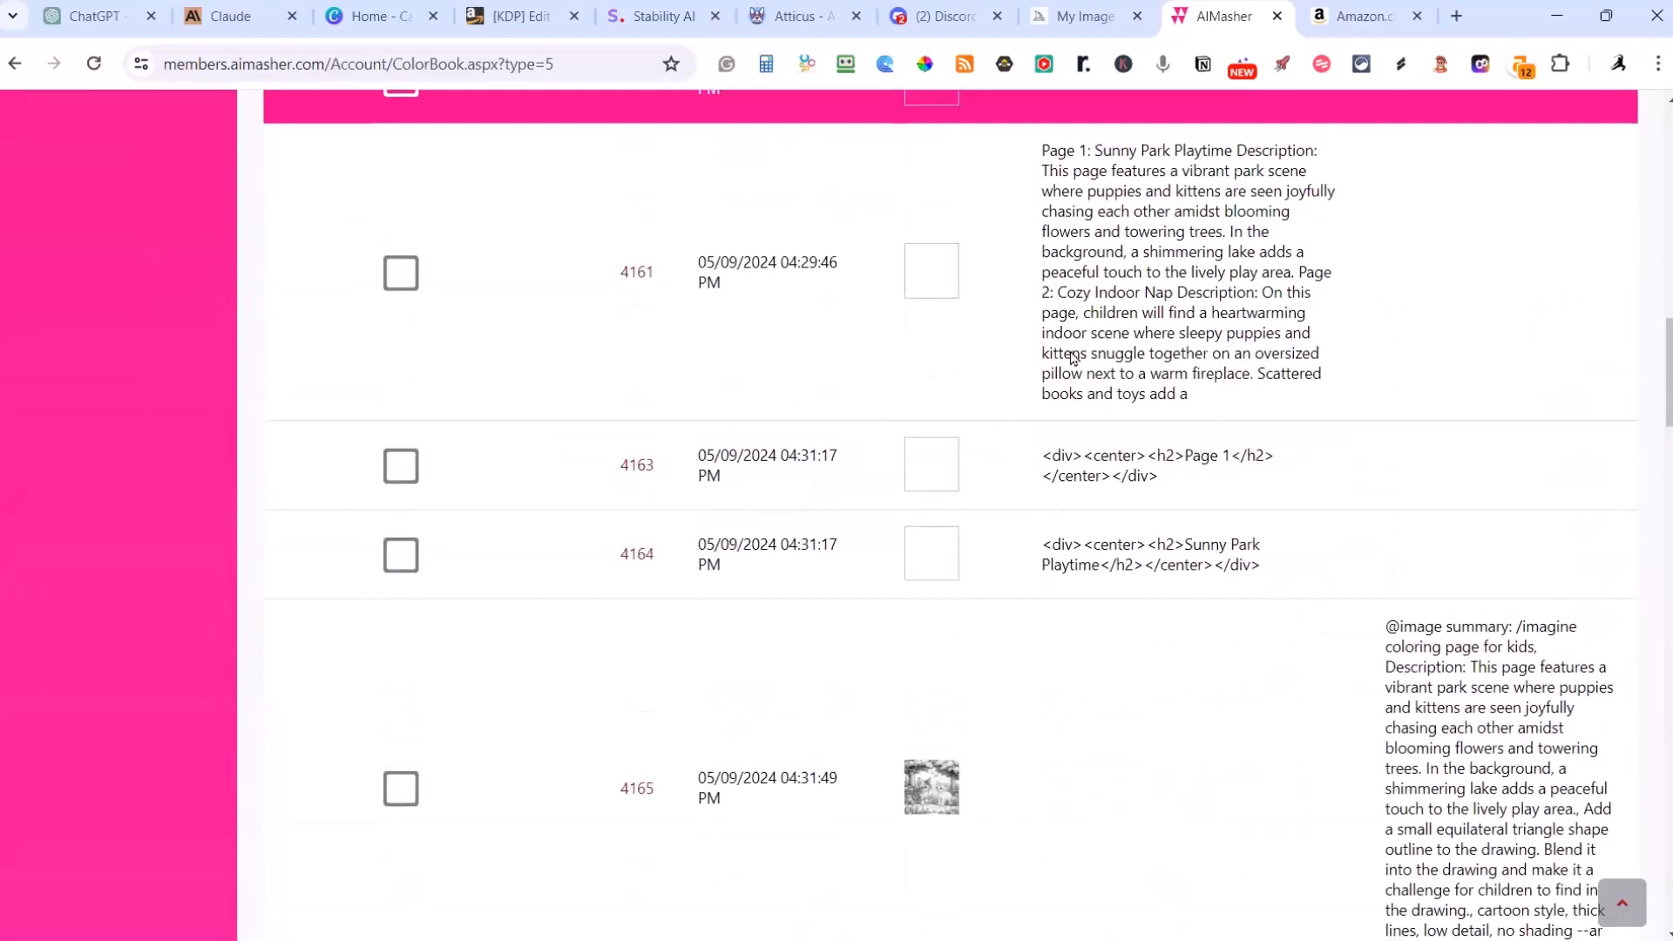
pyautogui.scroll(2, 1120, 366)
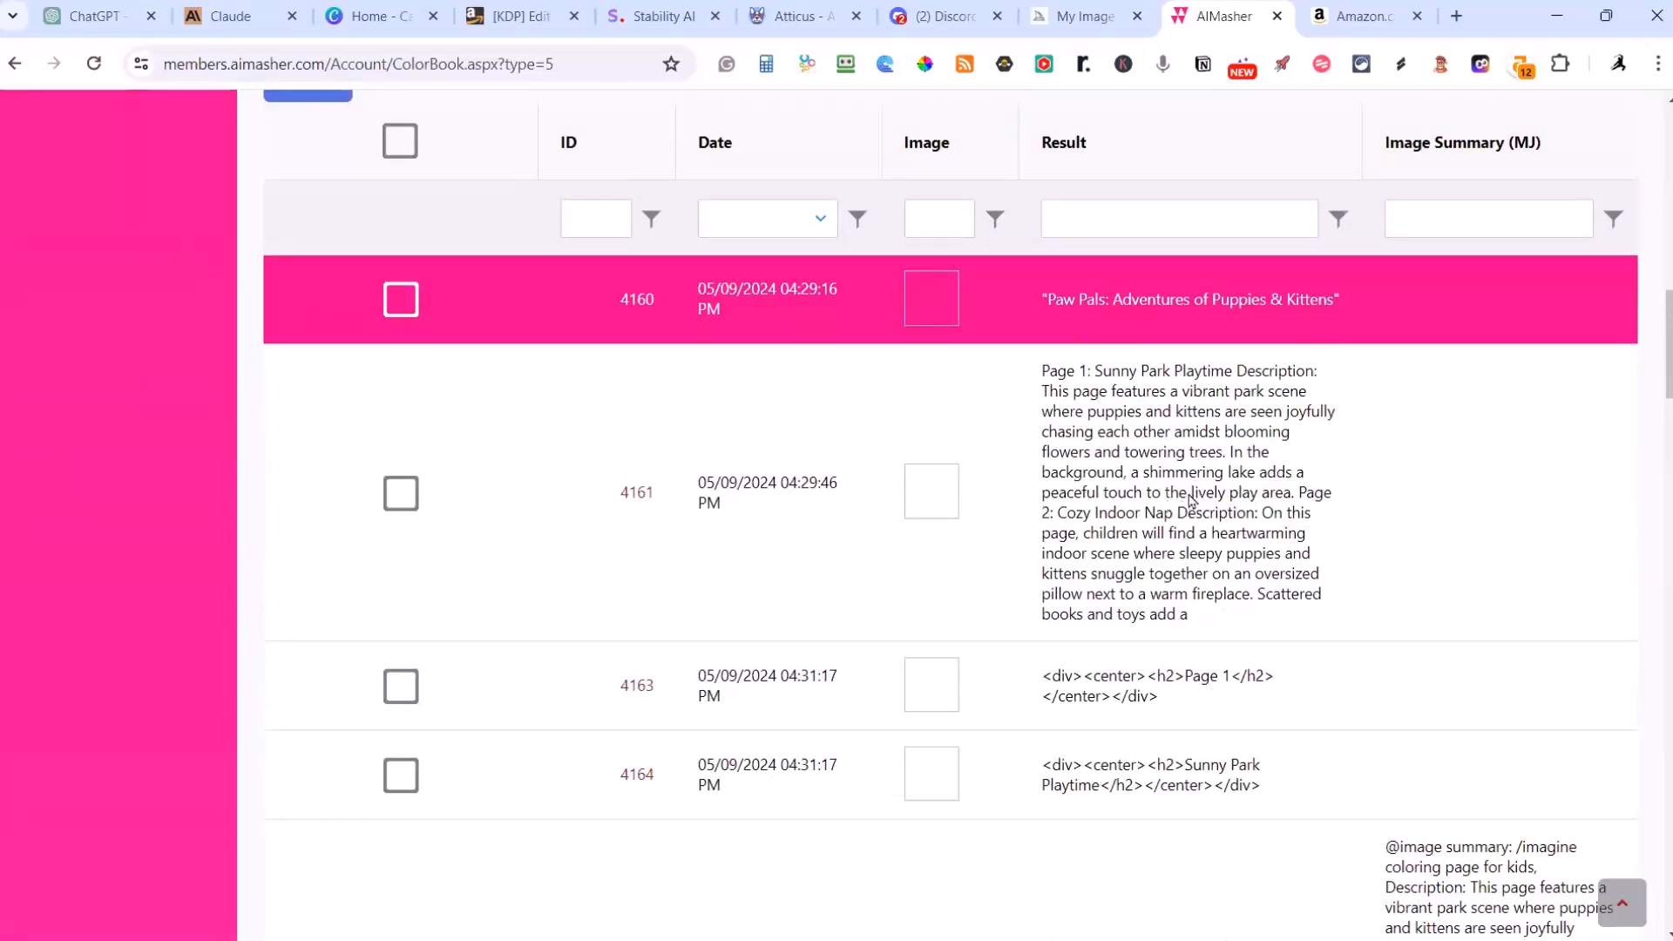
pyautogui.scroll(-1, 1204, 493)
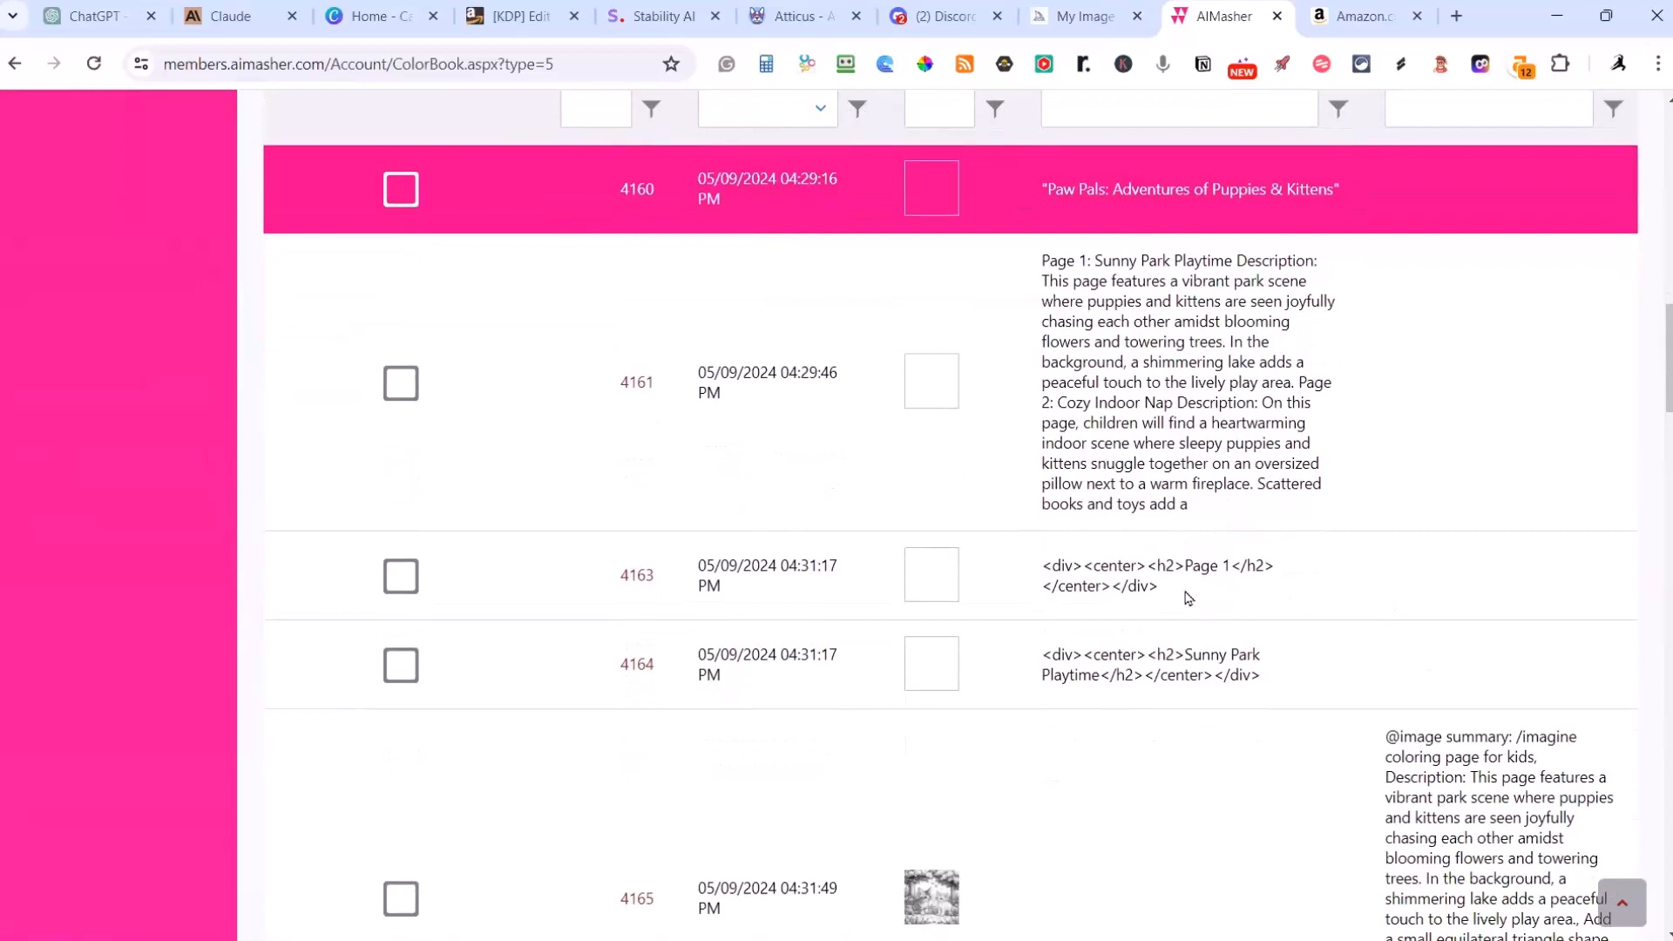
pyautogui.scroll(-1, 1188, 598)
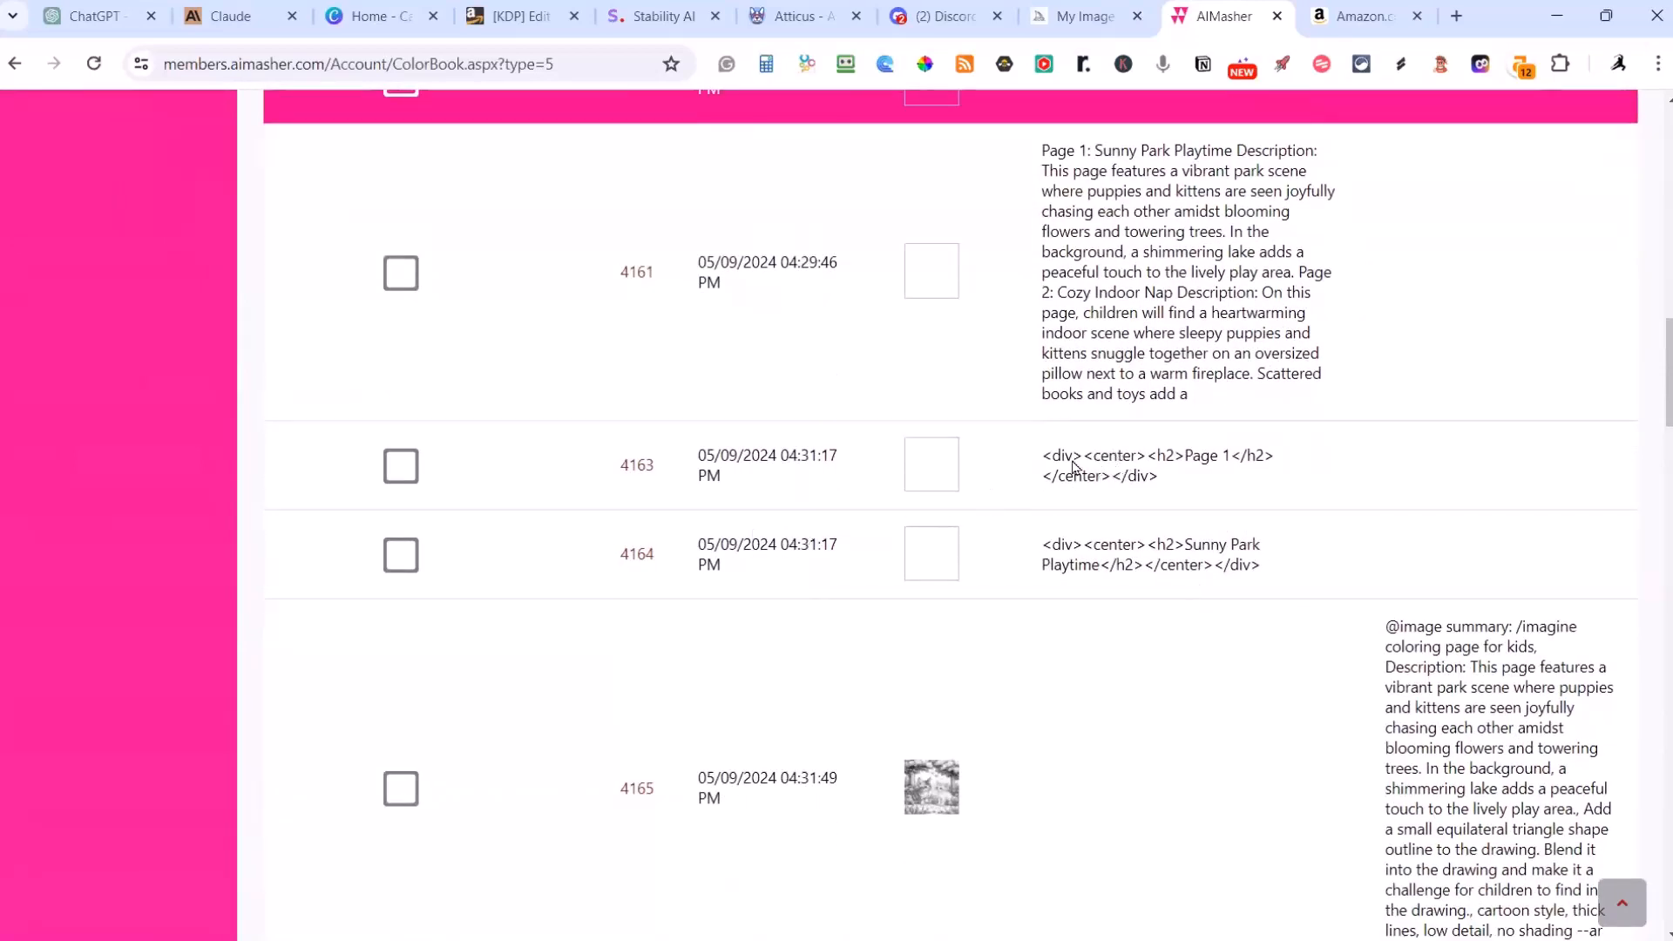
pyautogui.scroll(-4, 1158, 501)
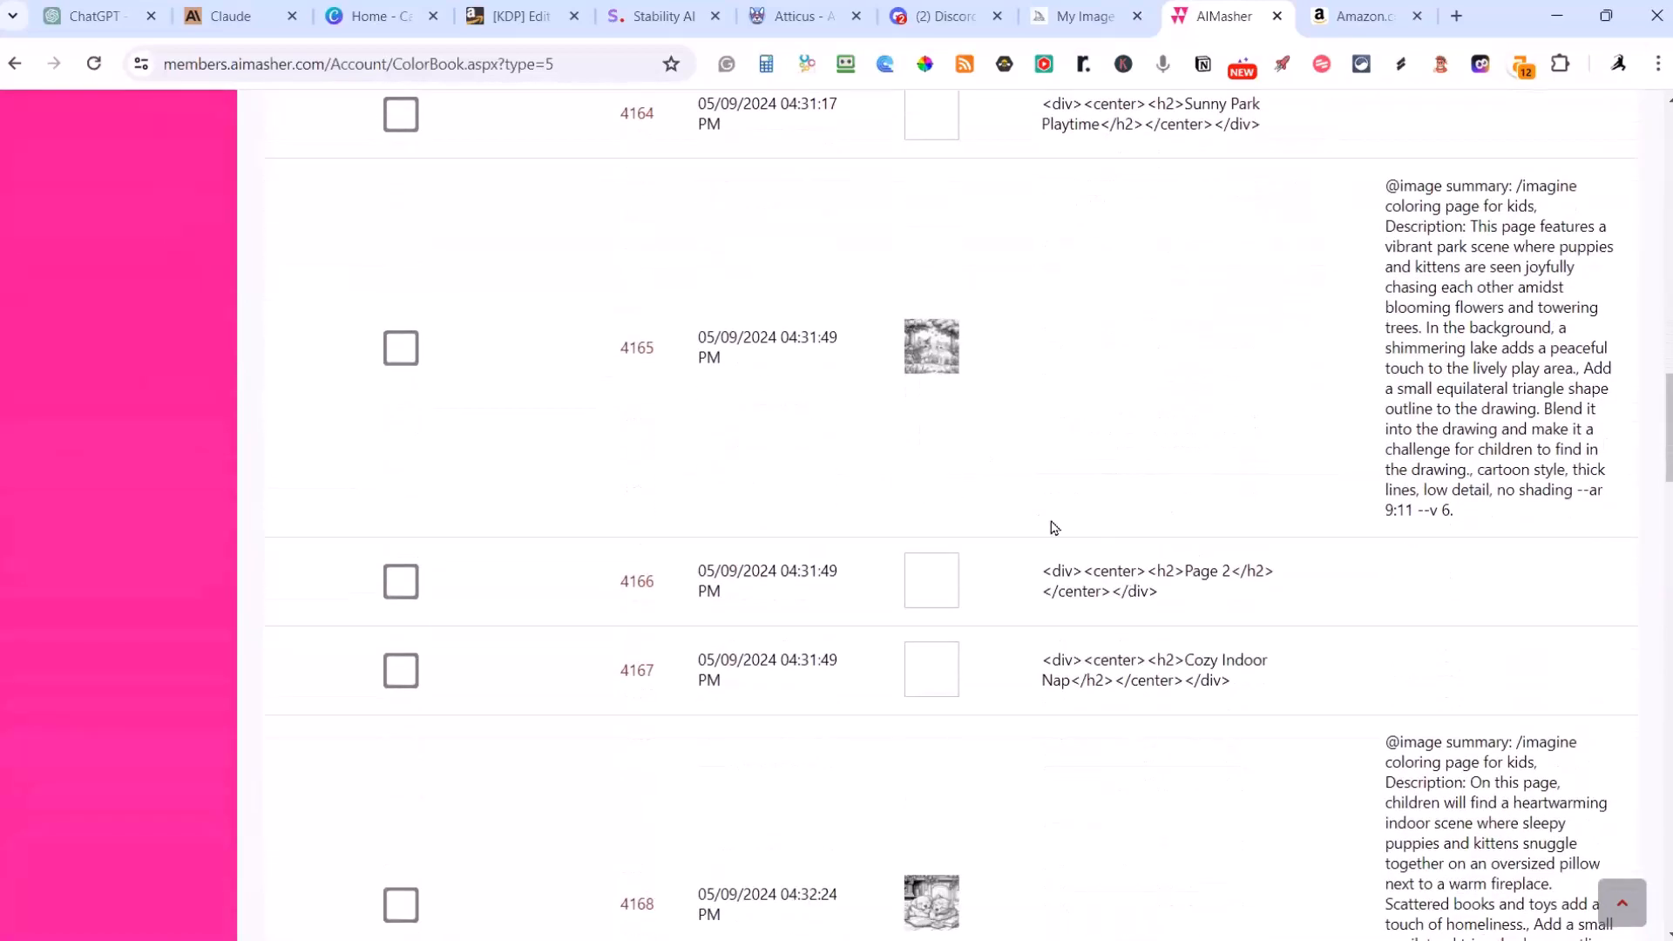
pyautogui.scroll(-2, 1123, 749)
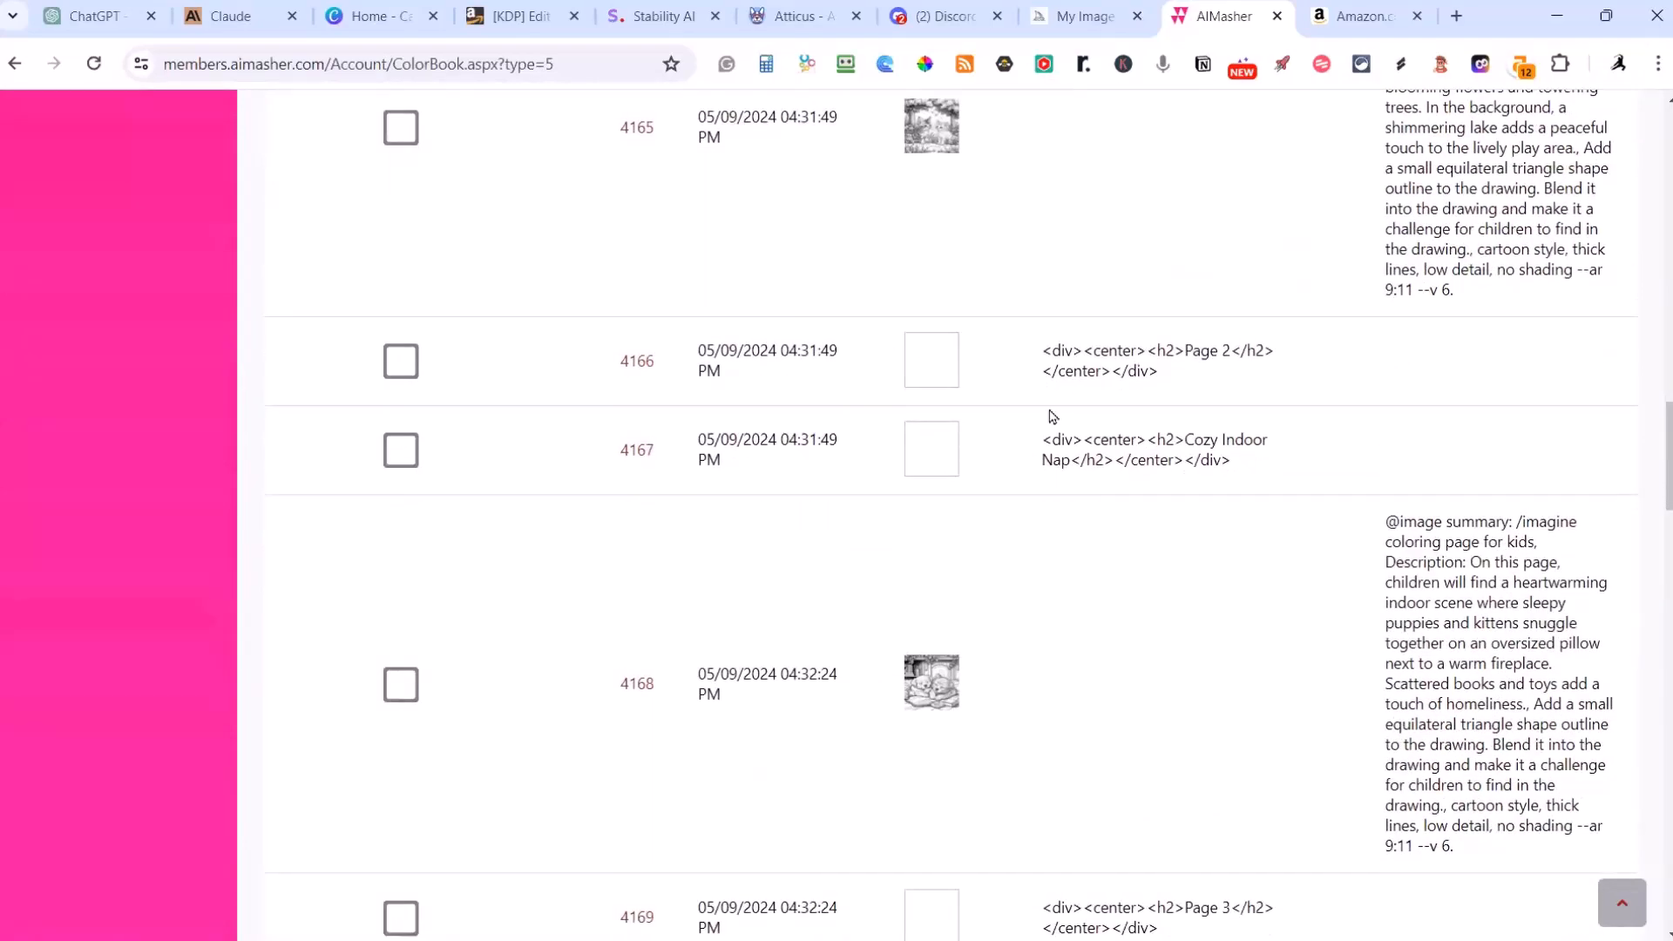
pyautogui.scroll(-14, 1232, 670)
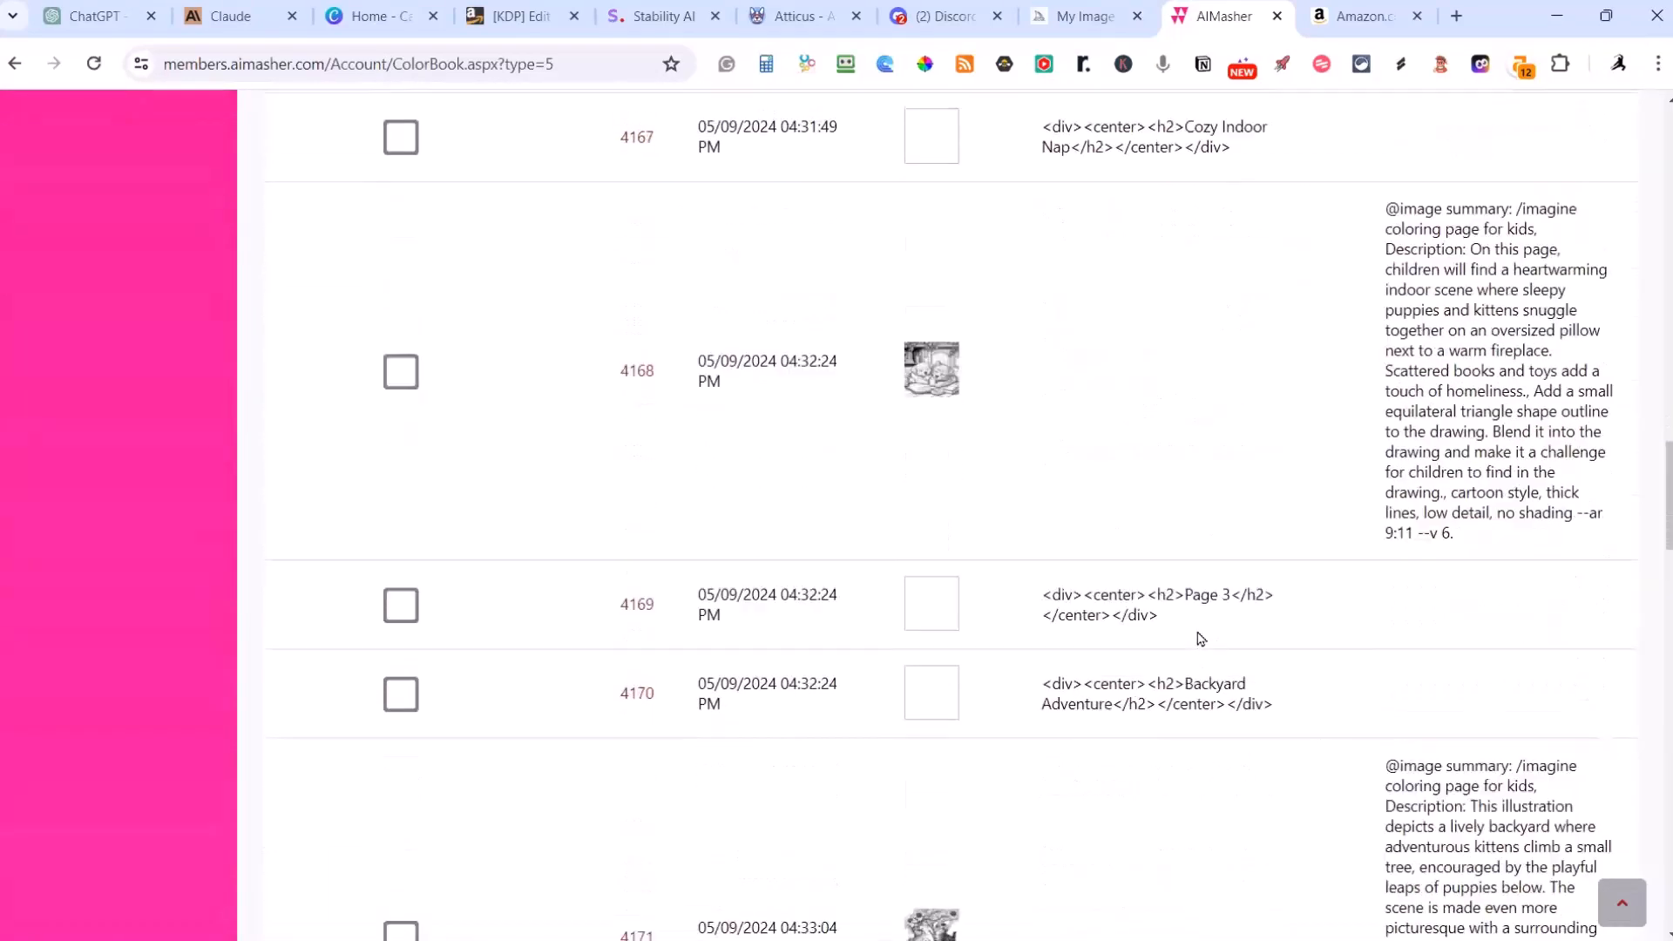
pyautogui.scroll(-11, 1156, 625)
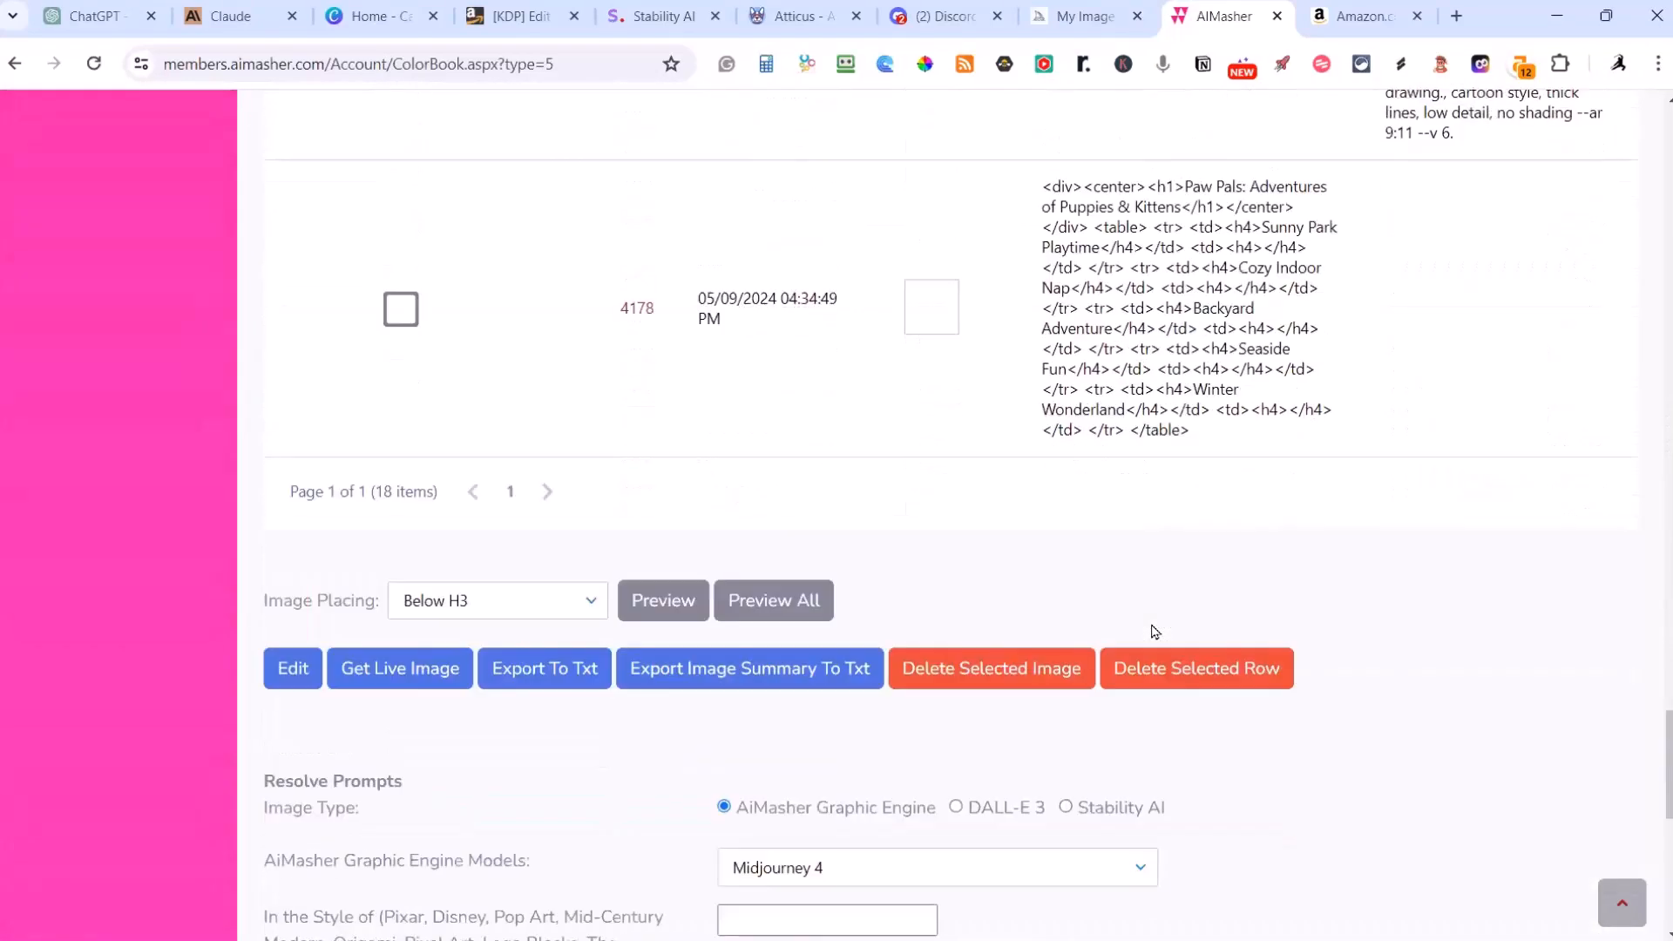
# Step: Open the full preview of the Puppies and Kittens book and look over its page descriptions and Sunny Park Playtime illustration
pyautogui.scroll(3, 898, 390)
pyautogui.click(793, 481)
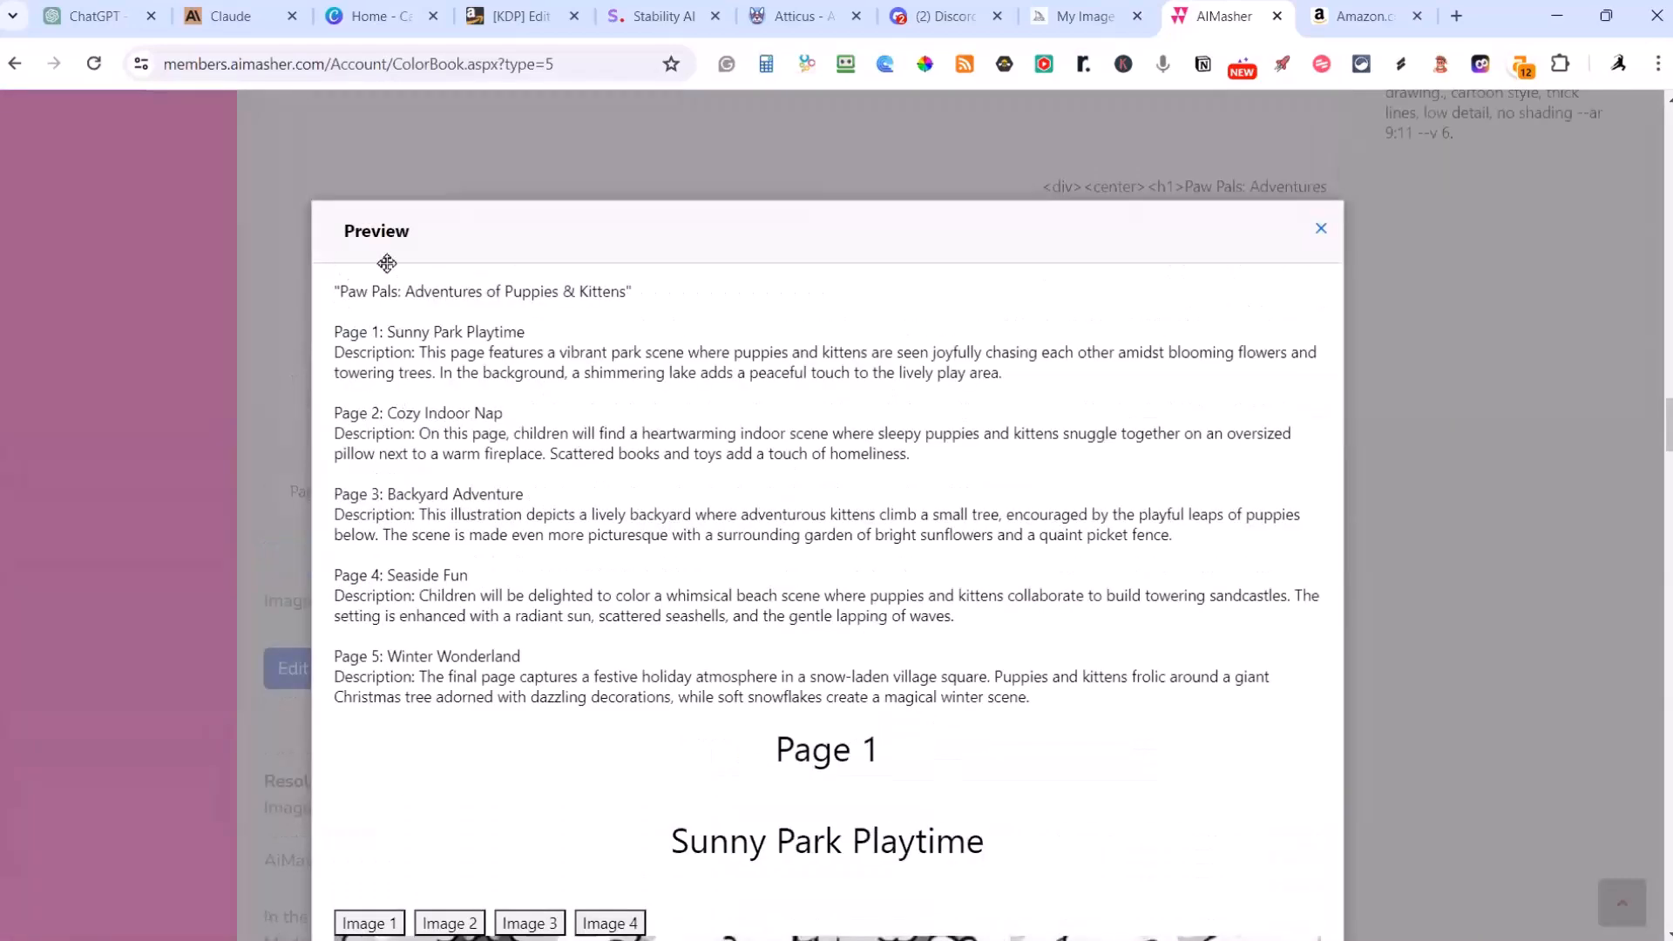
pyautogui.scroll(-7, 537, 362)
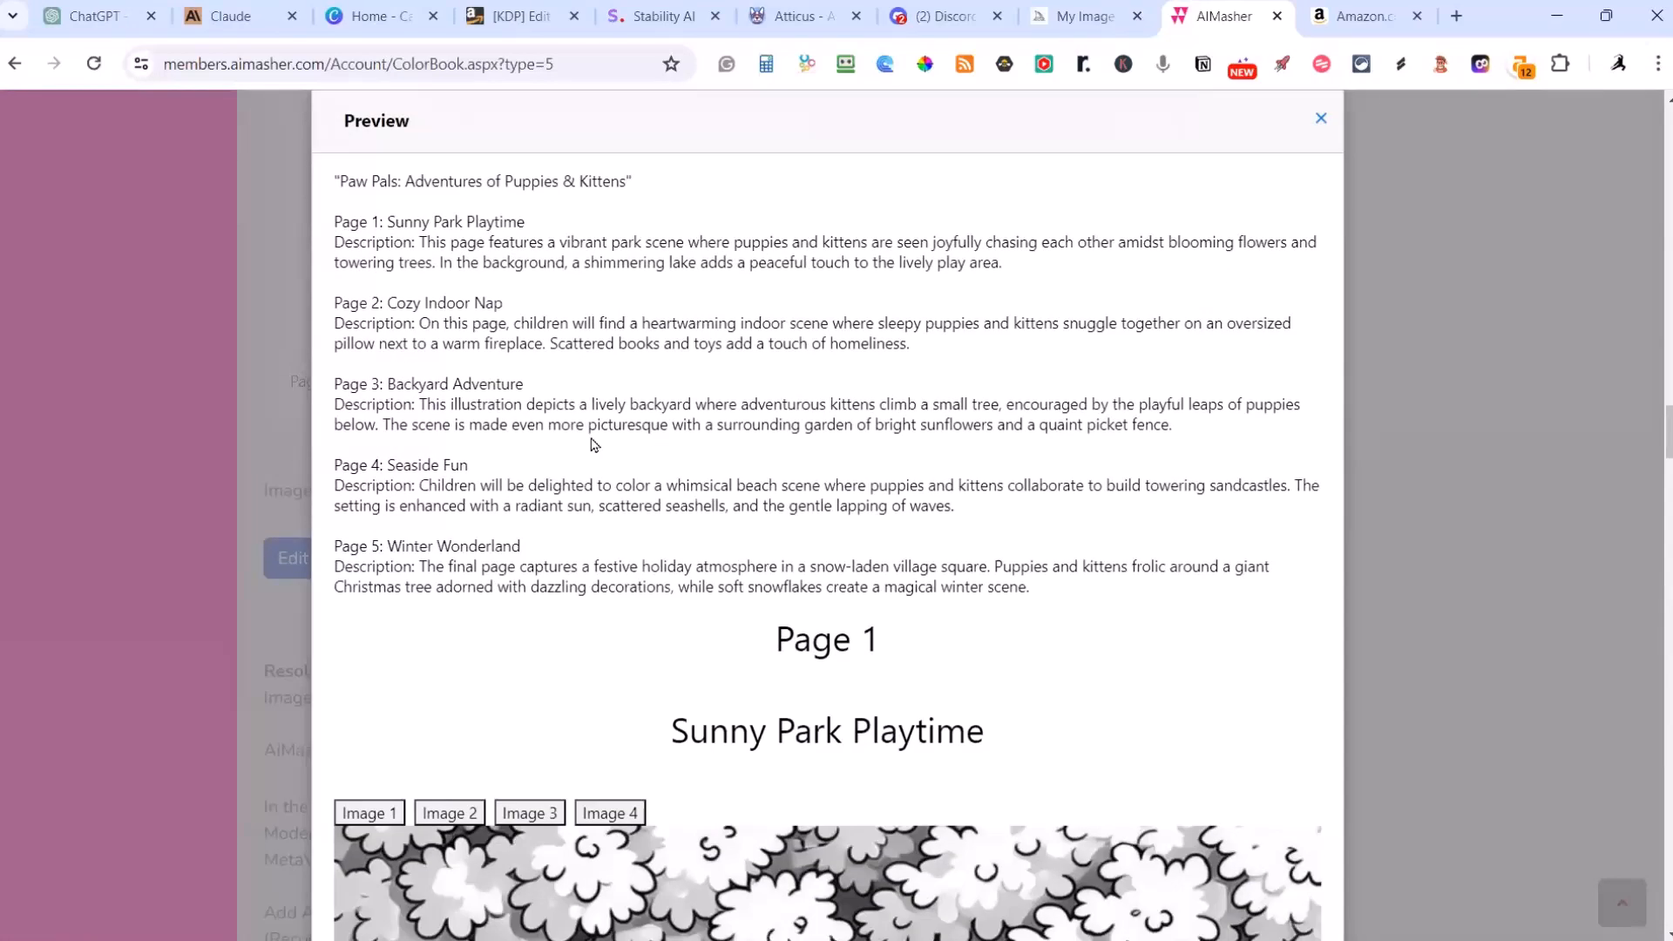
pyautogui.scroll(-9, 485, 435)
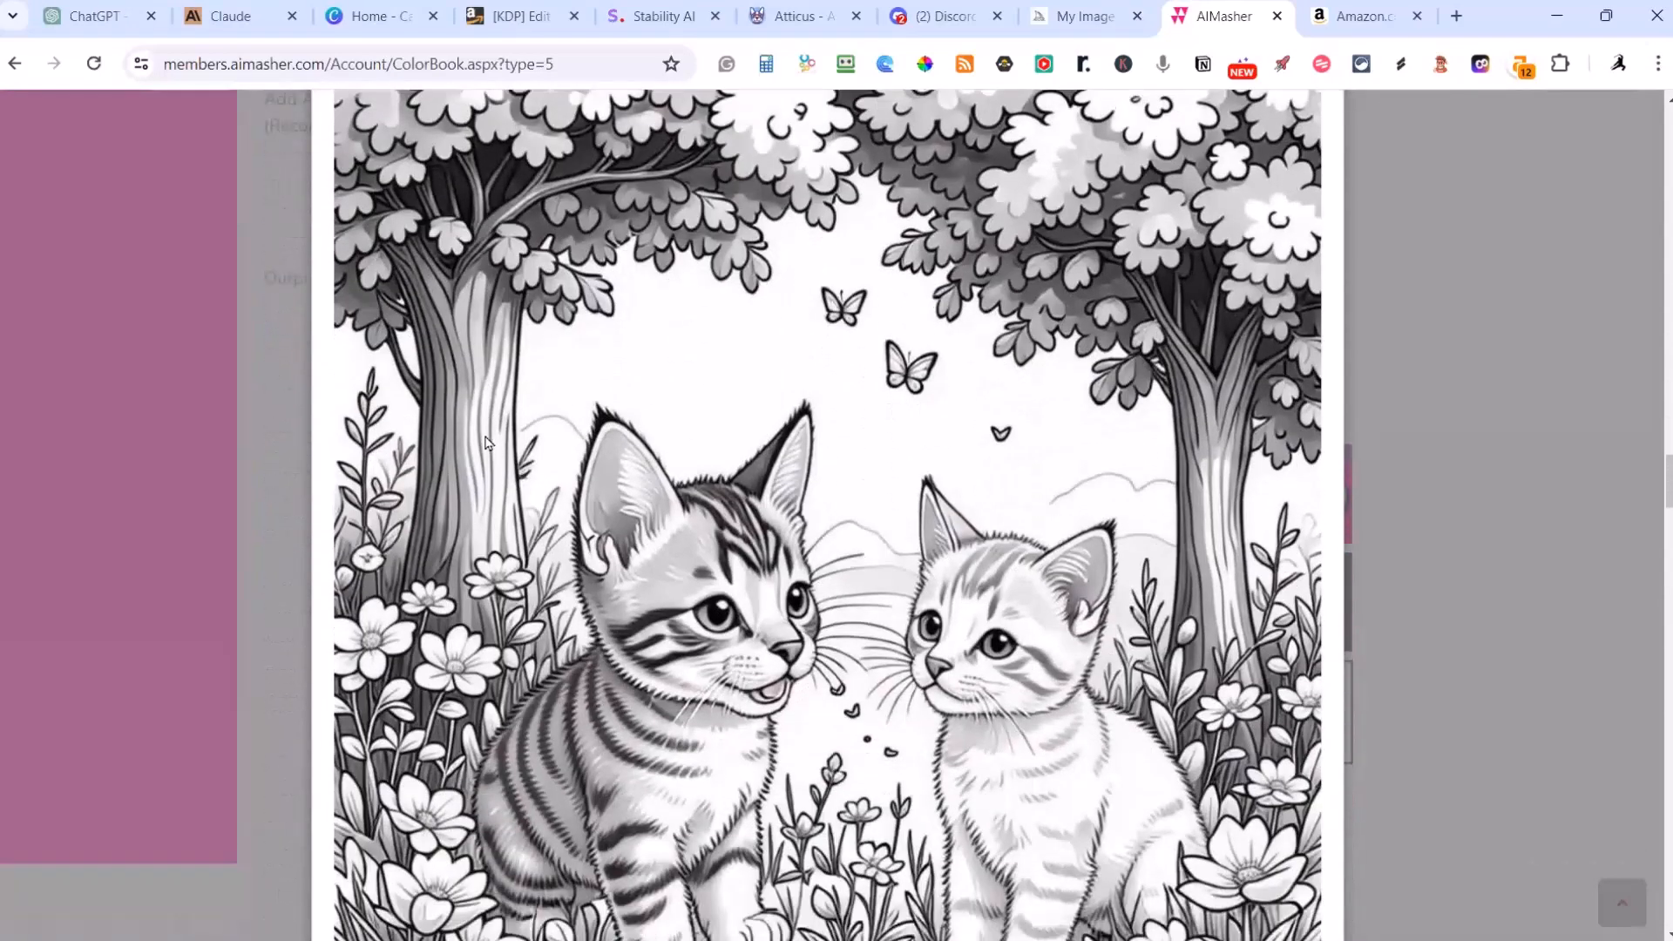
pyautogui.scroll(8, 484, 443)
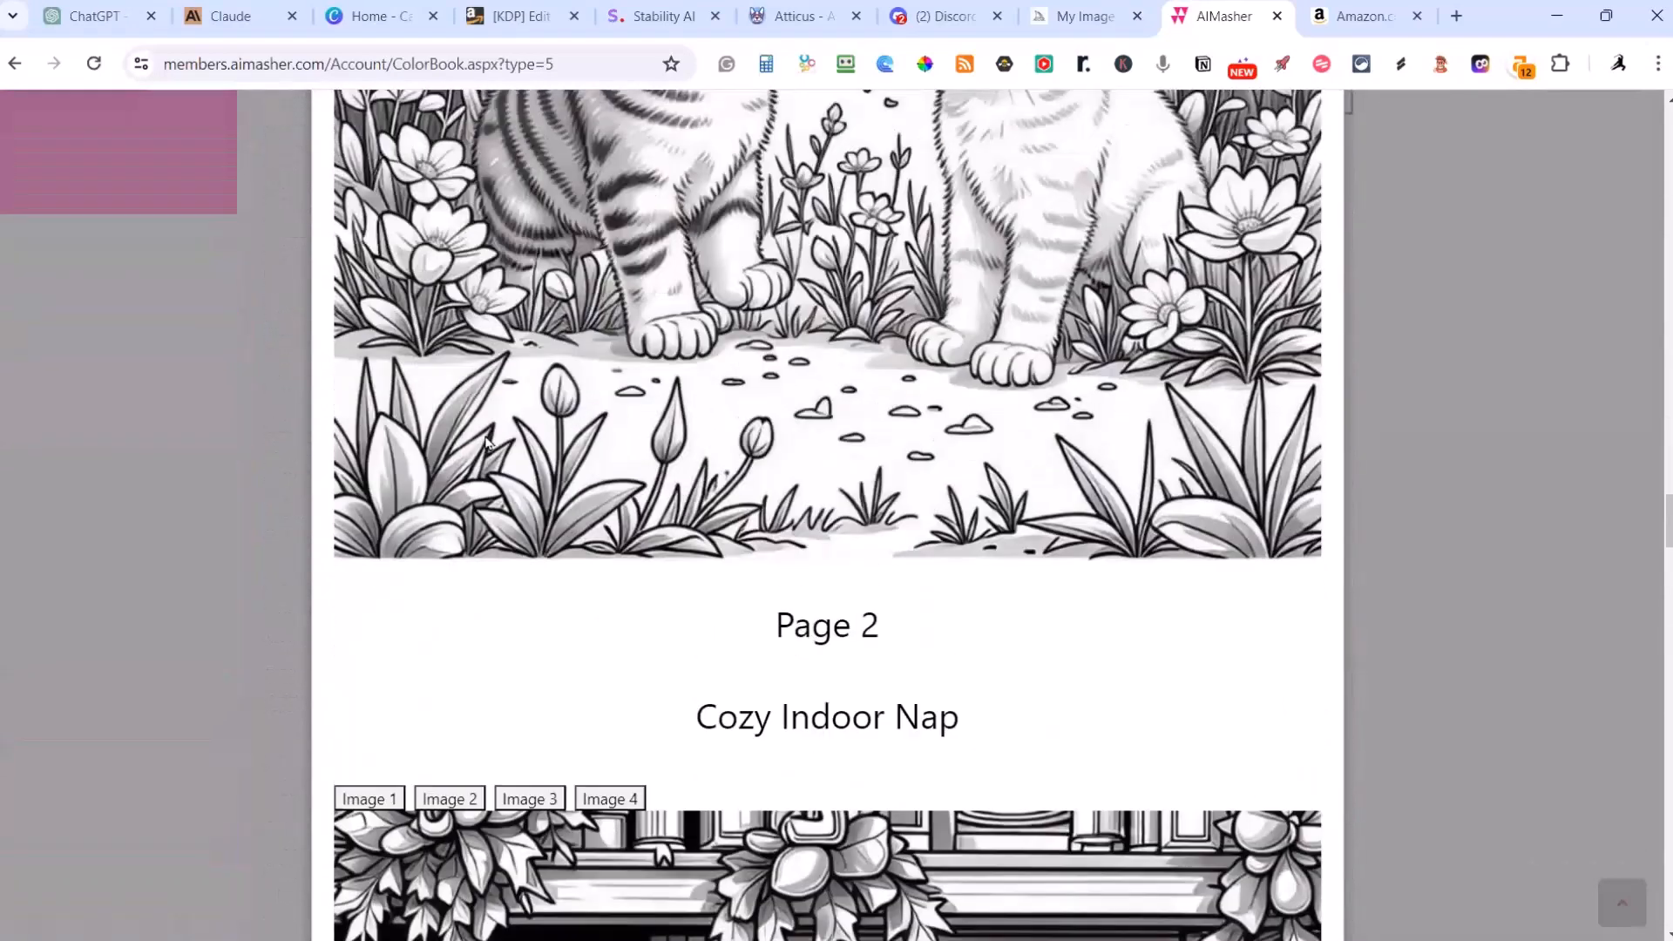
pyautogui.scroll(1, 486, 443)
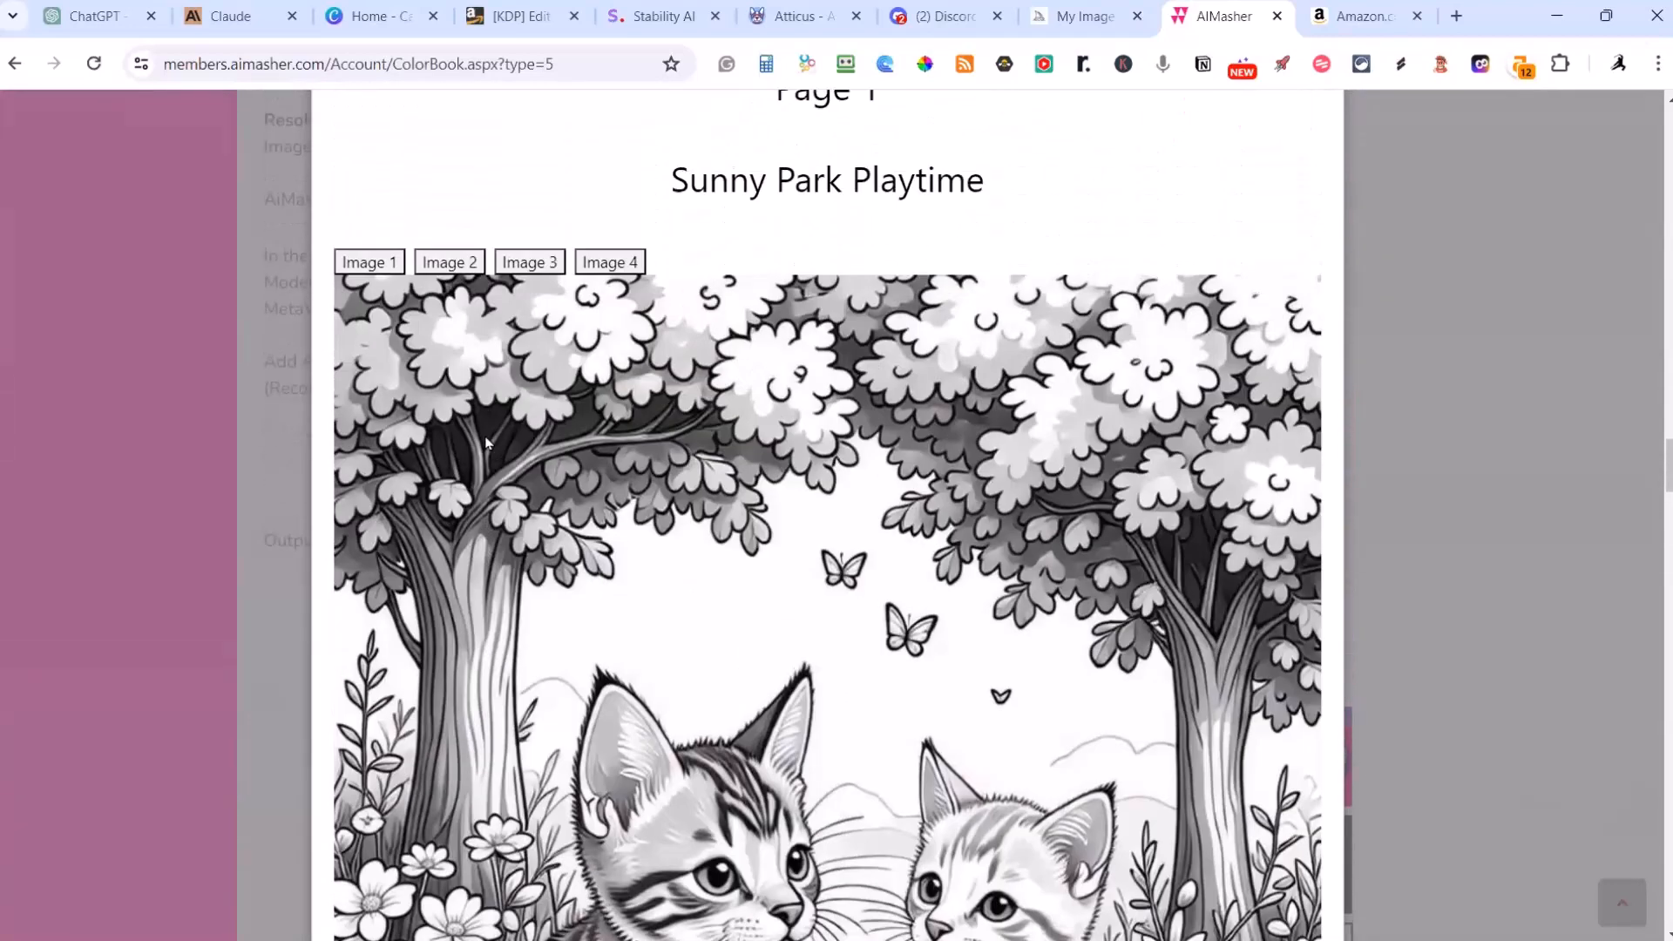
pyautogui.scroll(-1, 529, 427)
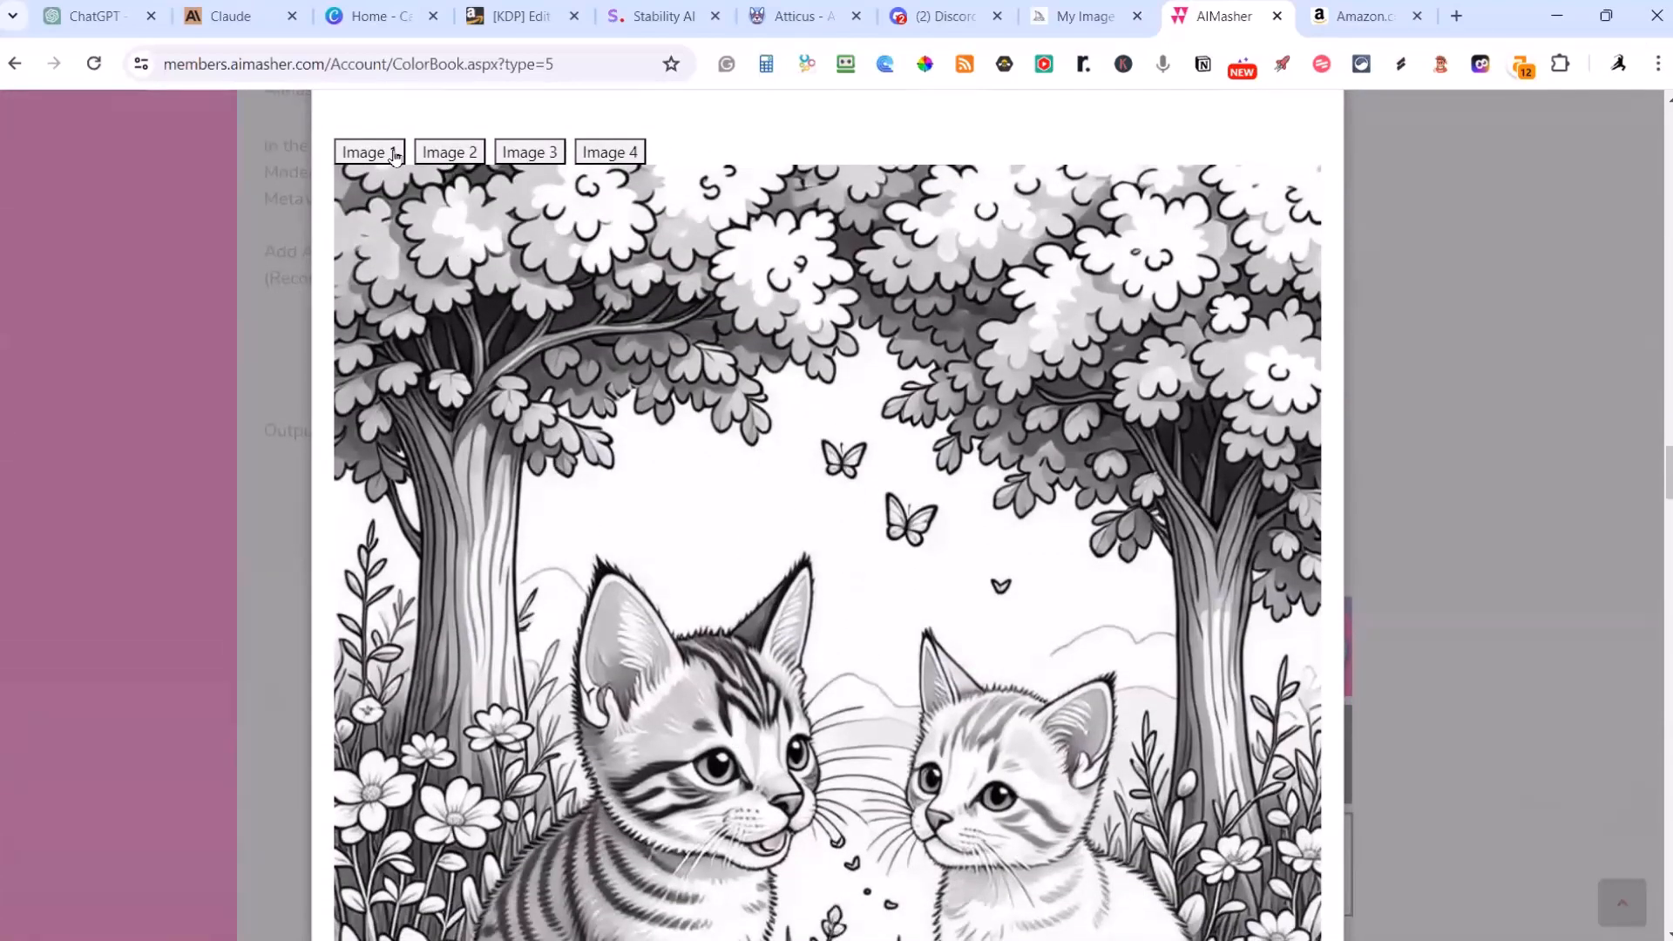
# Step: Switch the Sunny Park Playtime page to Image 1 and inspect that whole drawing
pyautogui.click(393, 155)
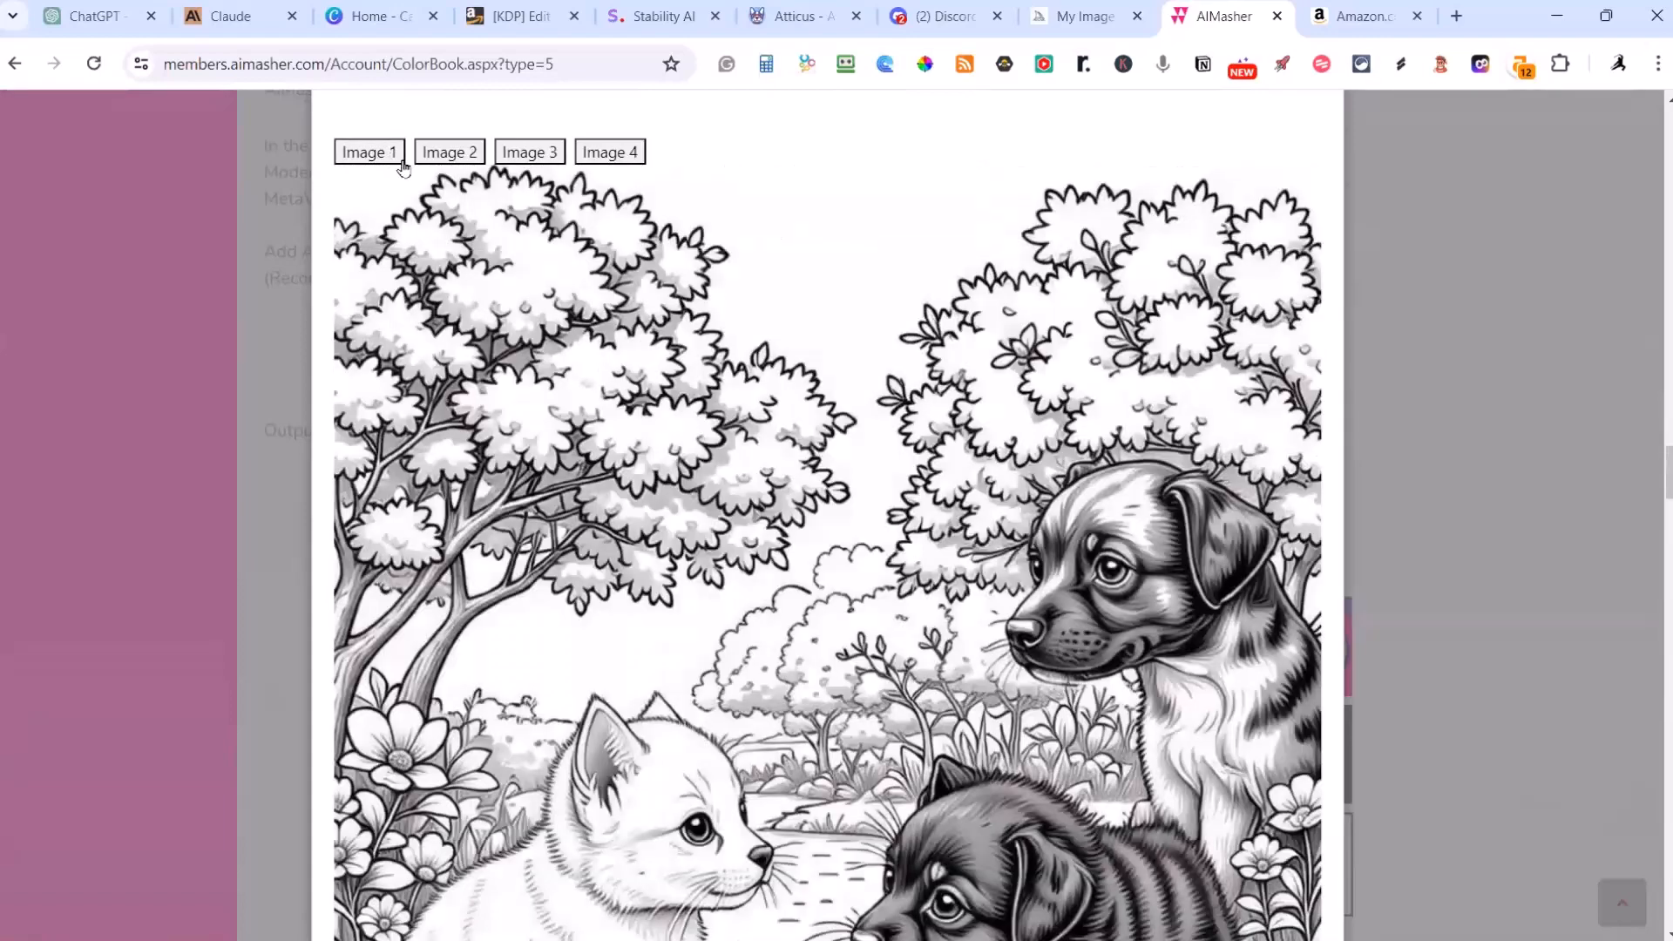
pyautogui.scroll(-3, 530, 299)
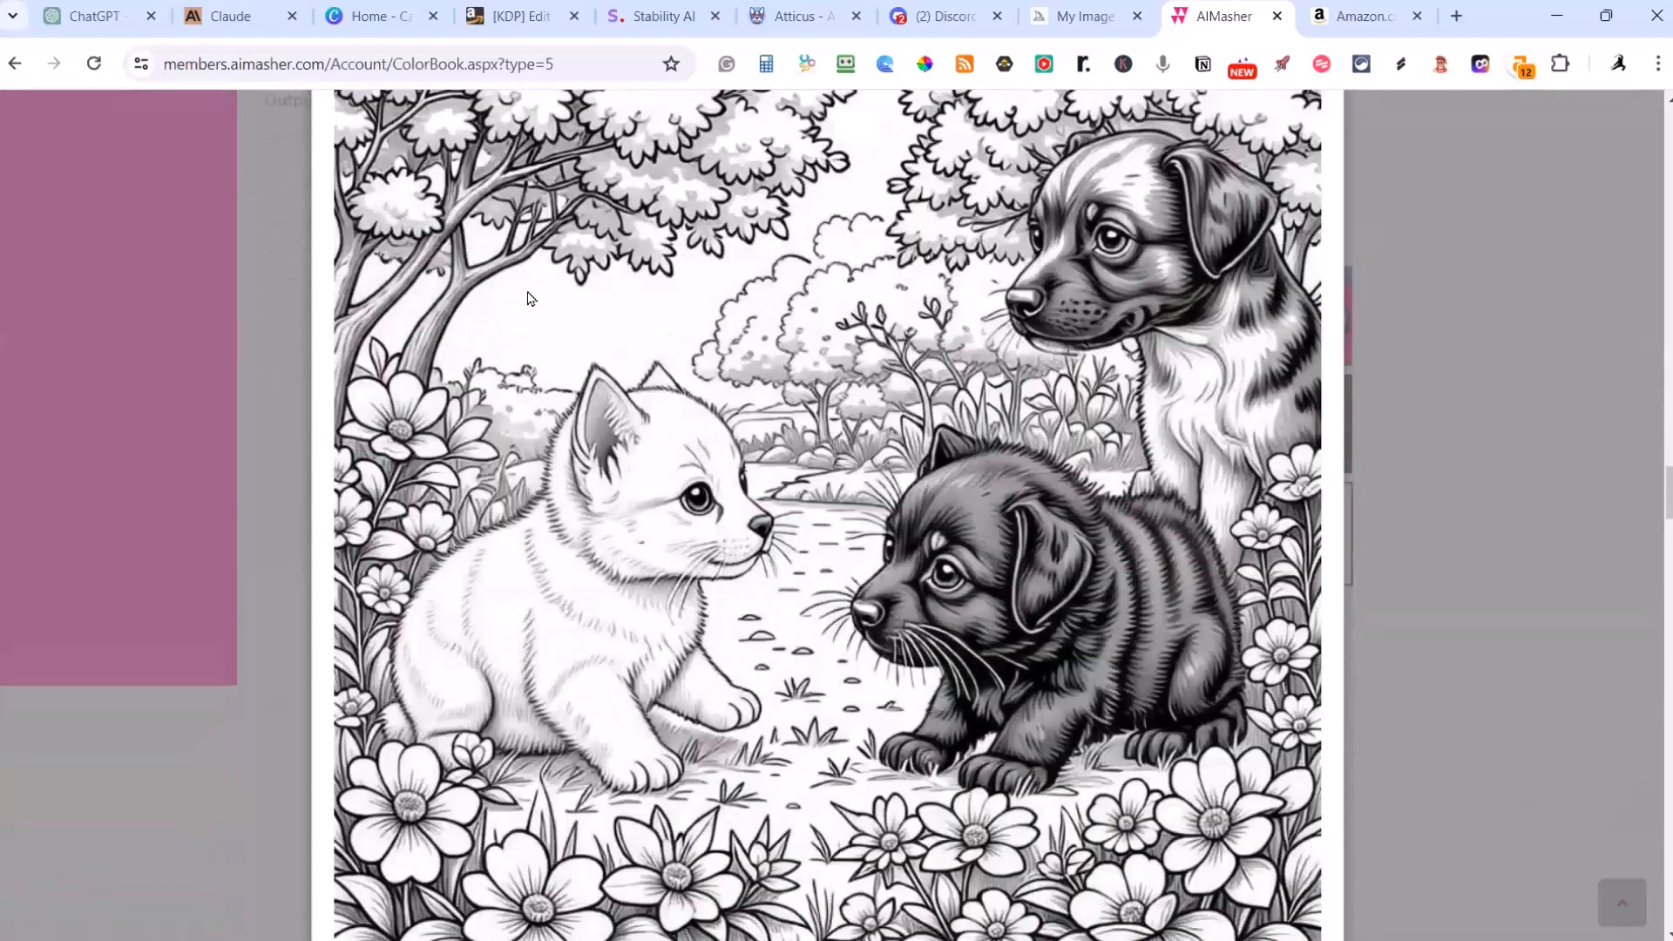
pyautogui.scroll(2, 530, 299)
pyautogui.scroll(-3, 529, 299)
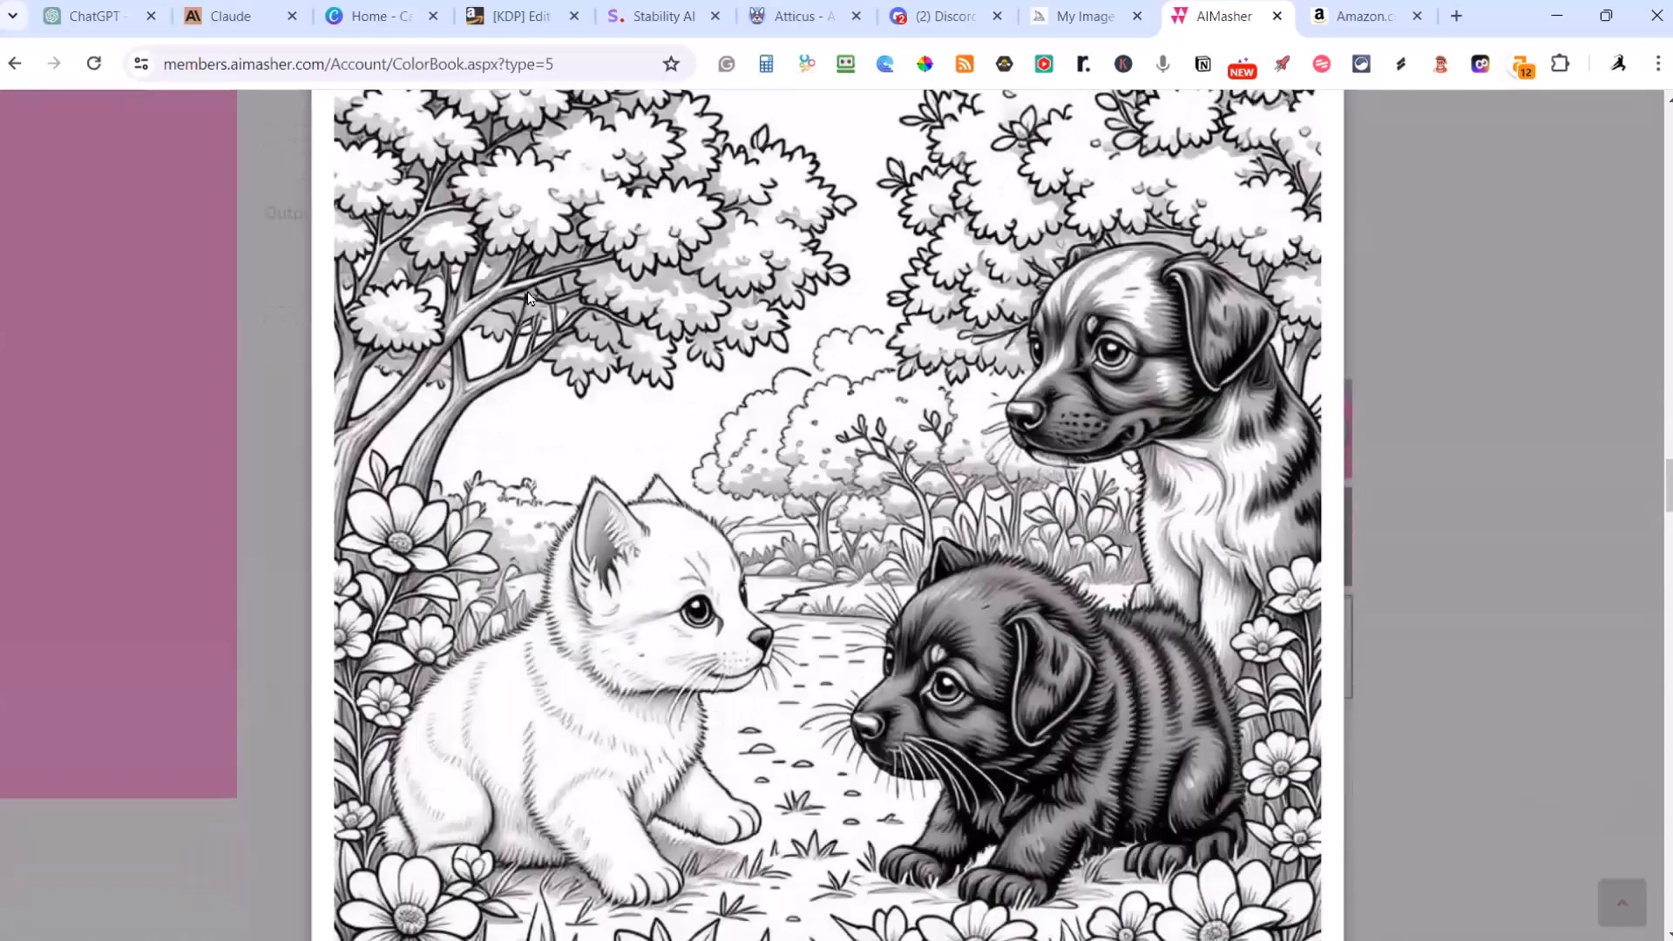
pyautogui.scroll(4, 574, 372)
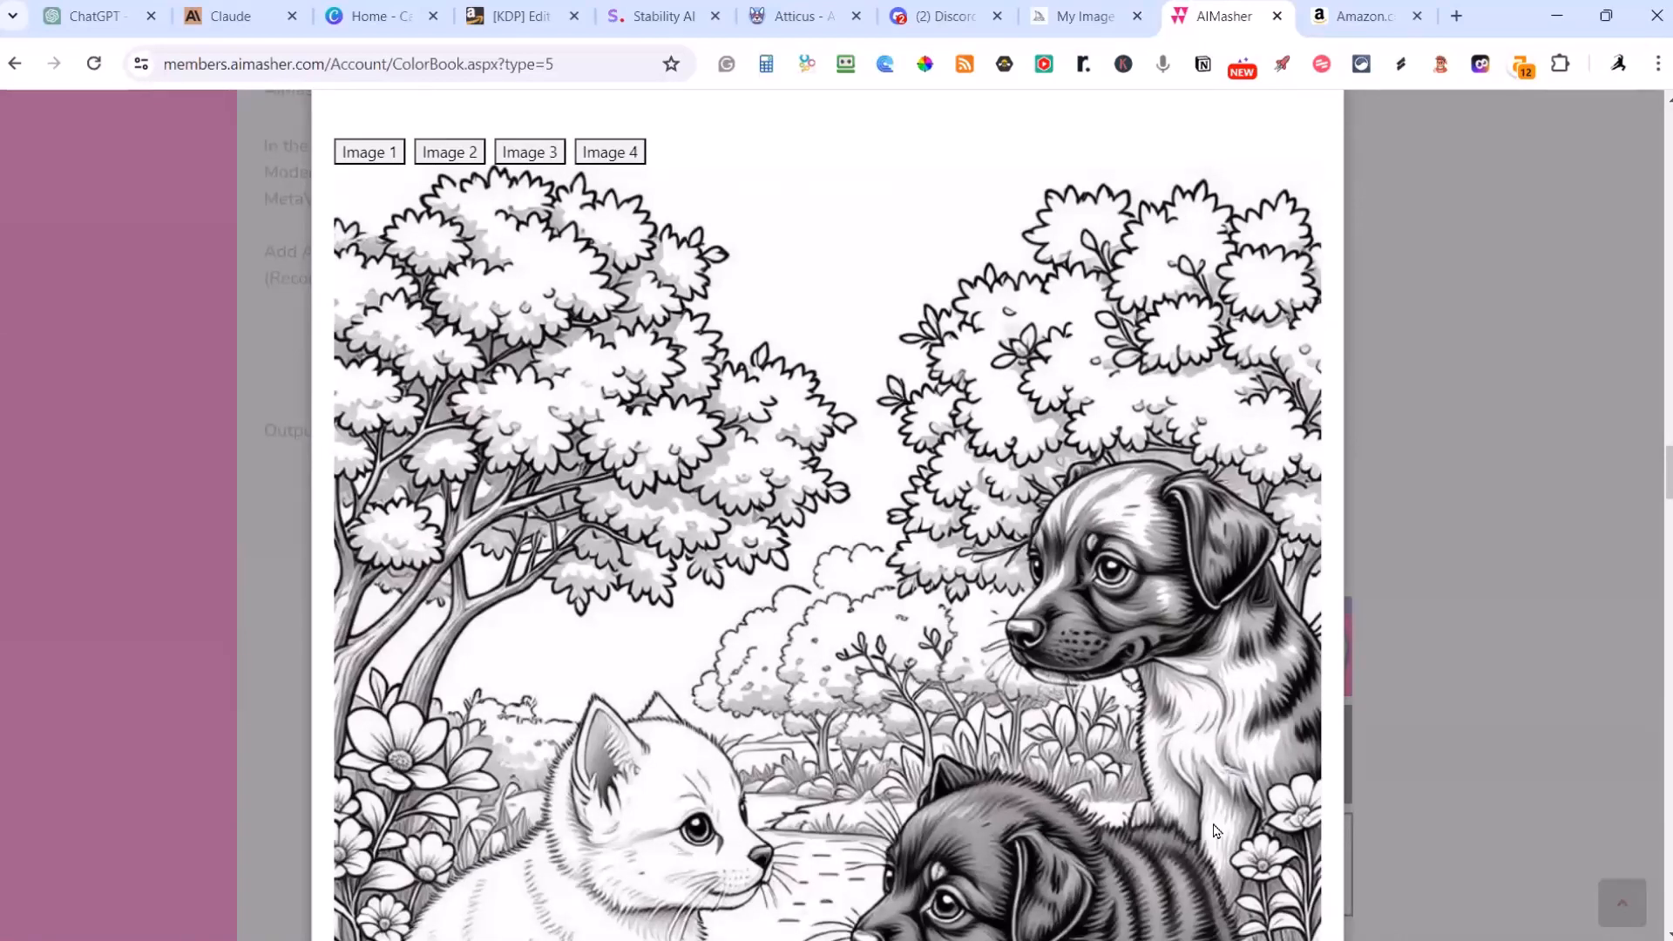
# Step: Compare the Image 3 and Image 4 variations of the Sunny Park Playtime page
pyautogui.scroll(1, 919, 624)
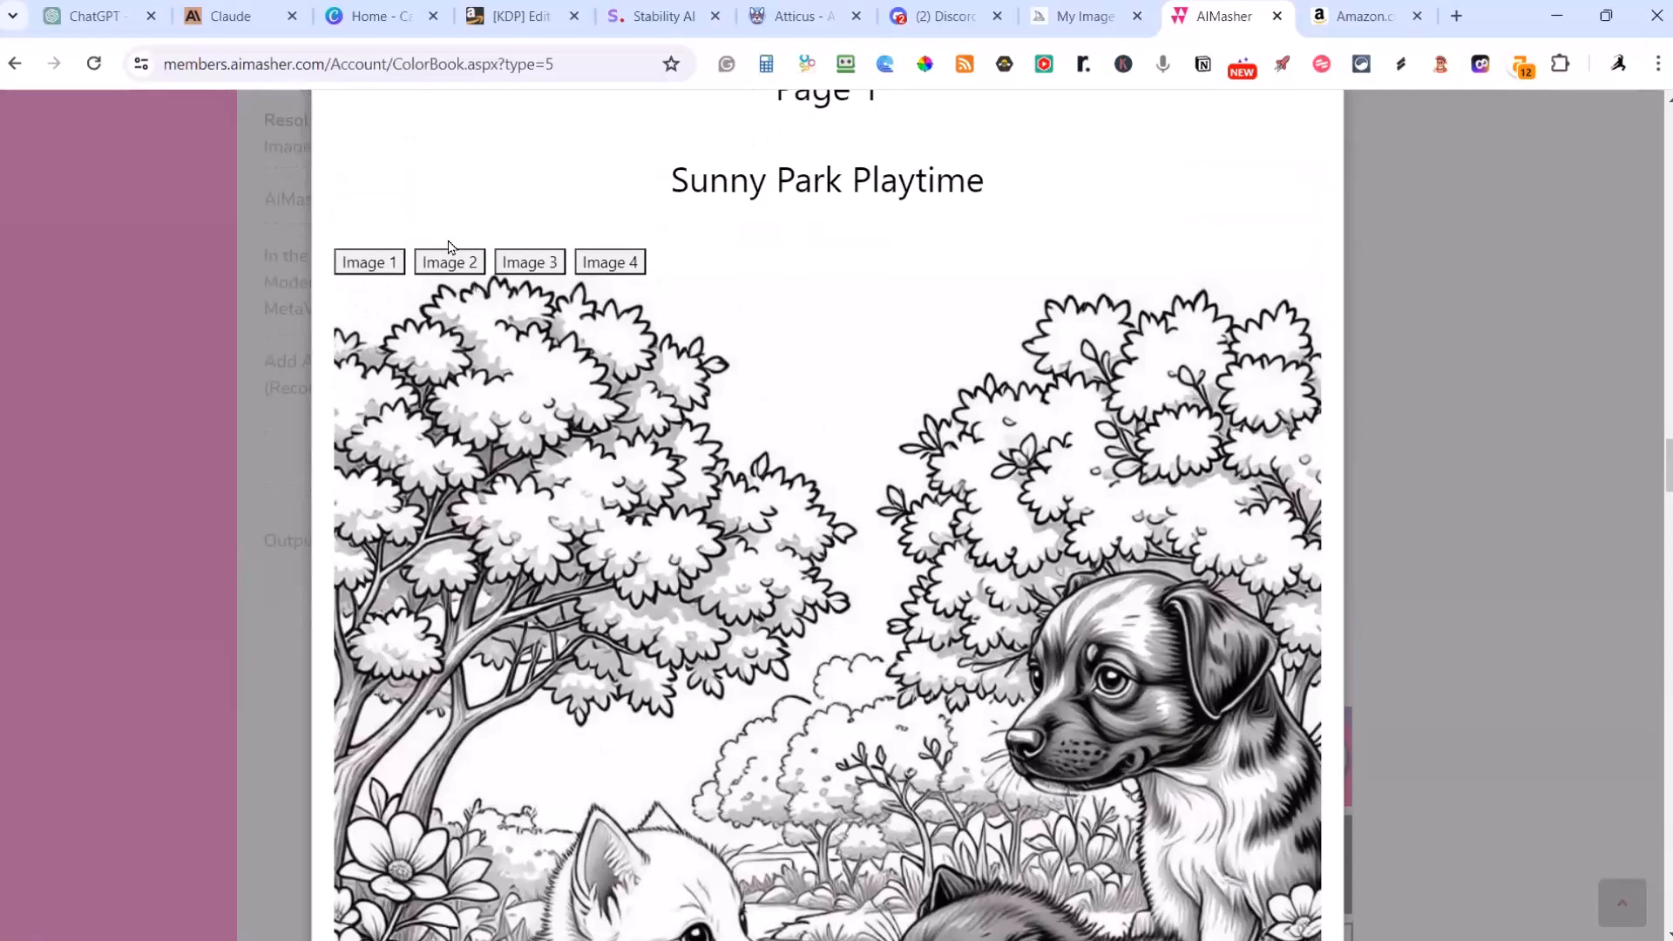
pyautogui.click(548, 266)
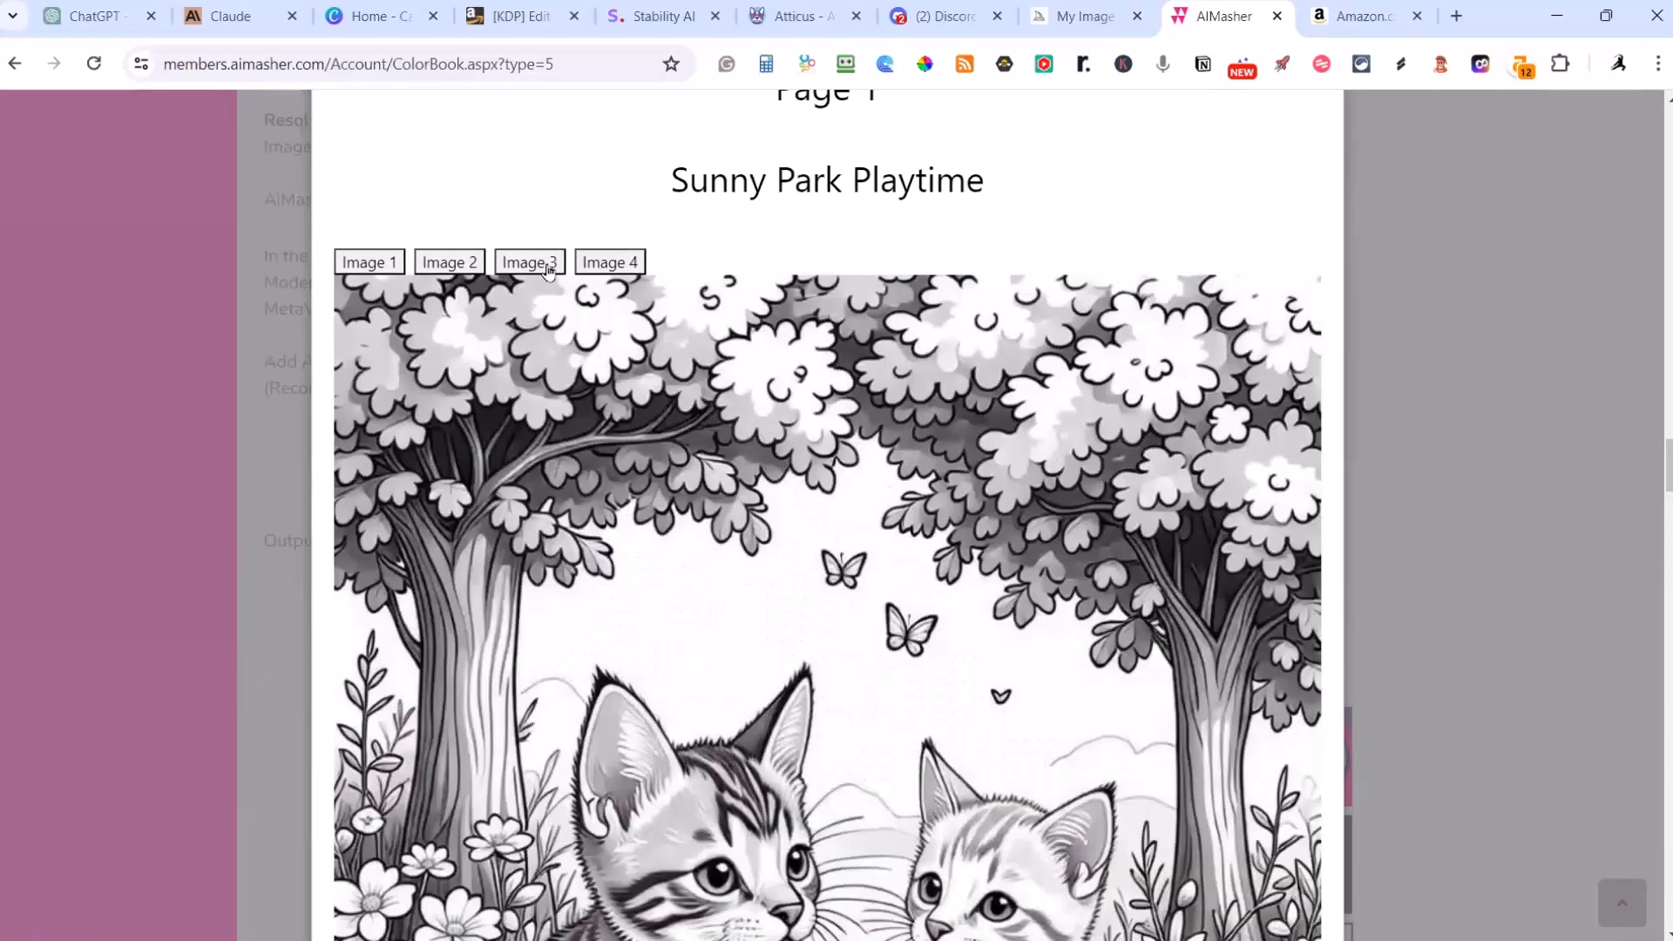
pyautogui.click(607, 263)
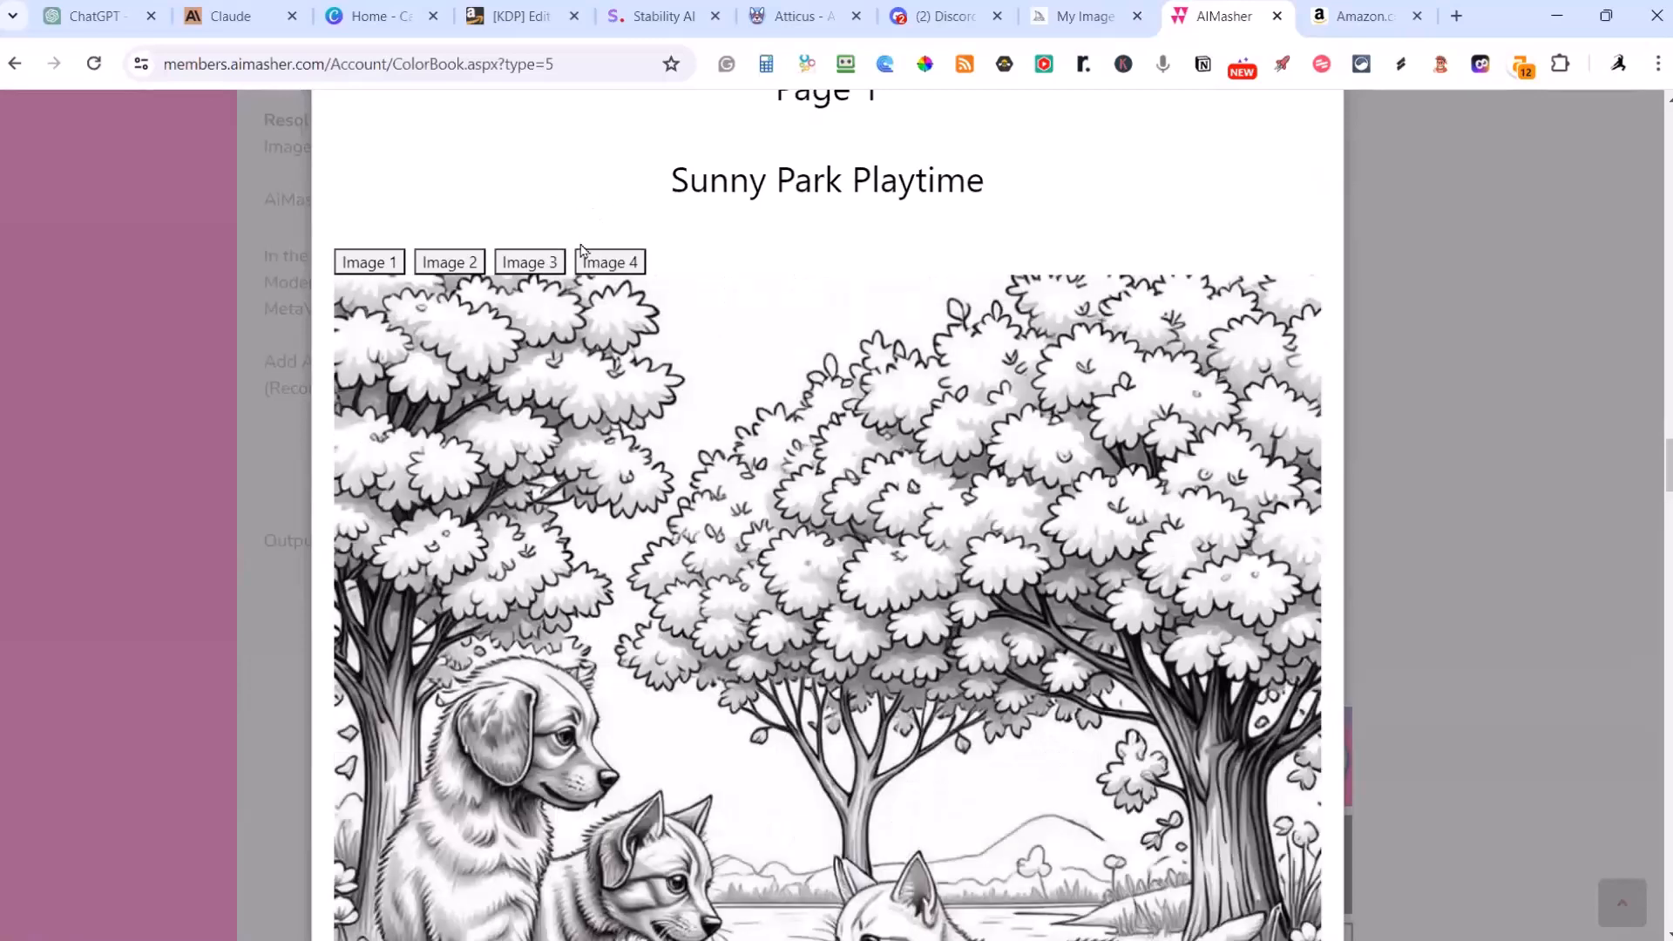
pyautogui.scroll(-3, 623, 301)
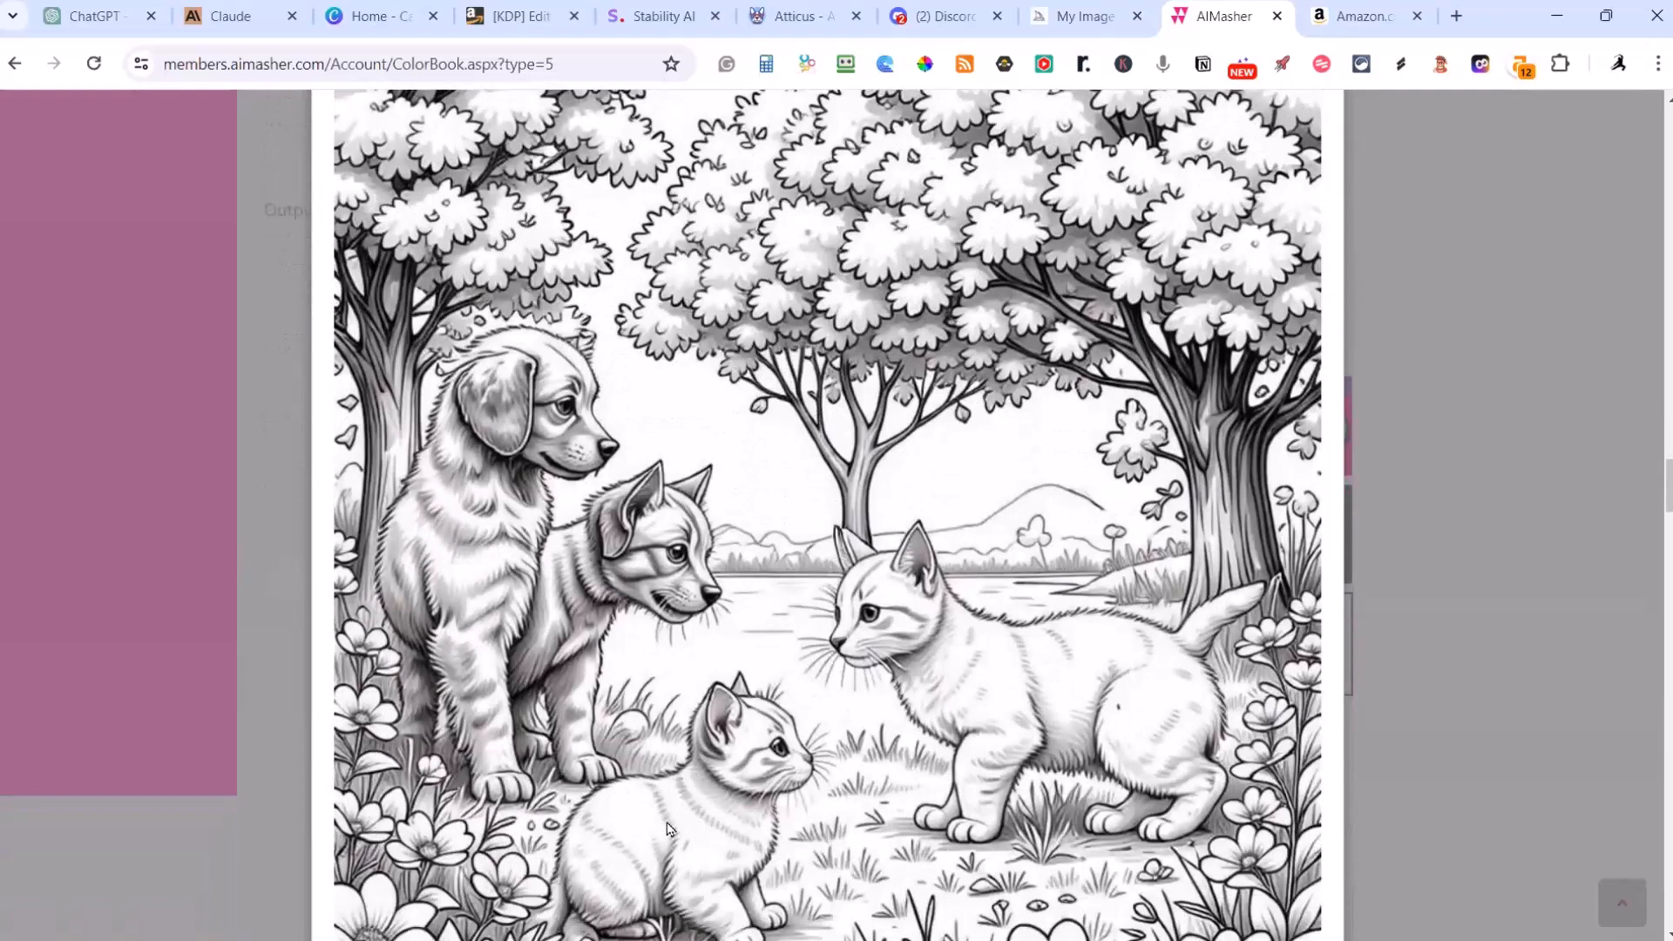
# Step: Switch the Sunny Park Playtime page to Image 2 and inspect the whole drawing
pyautogui.scroll(-1, 706, 893)
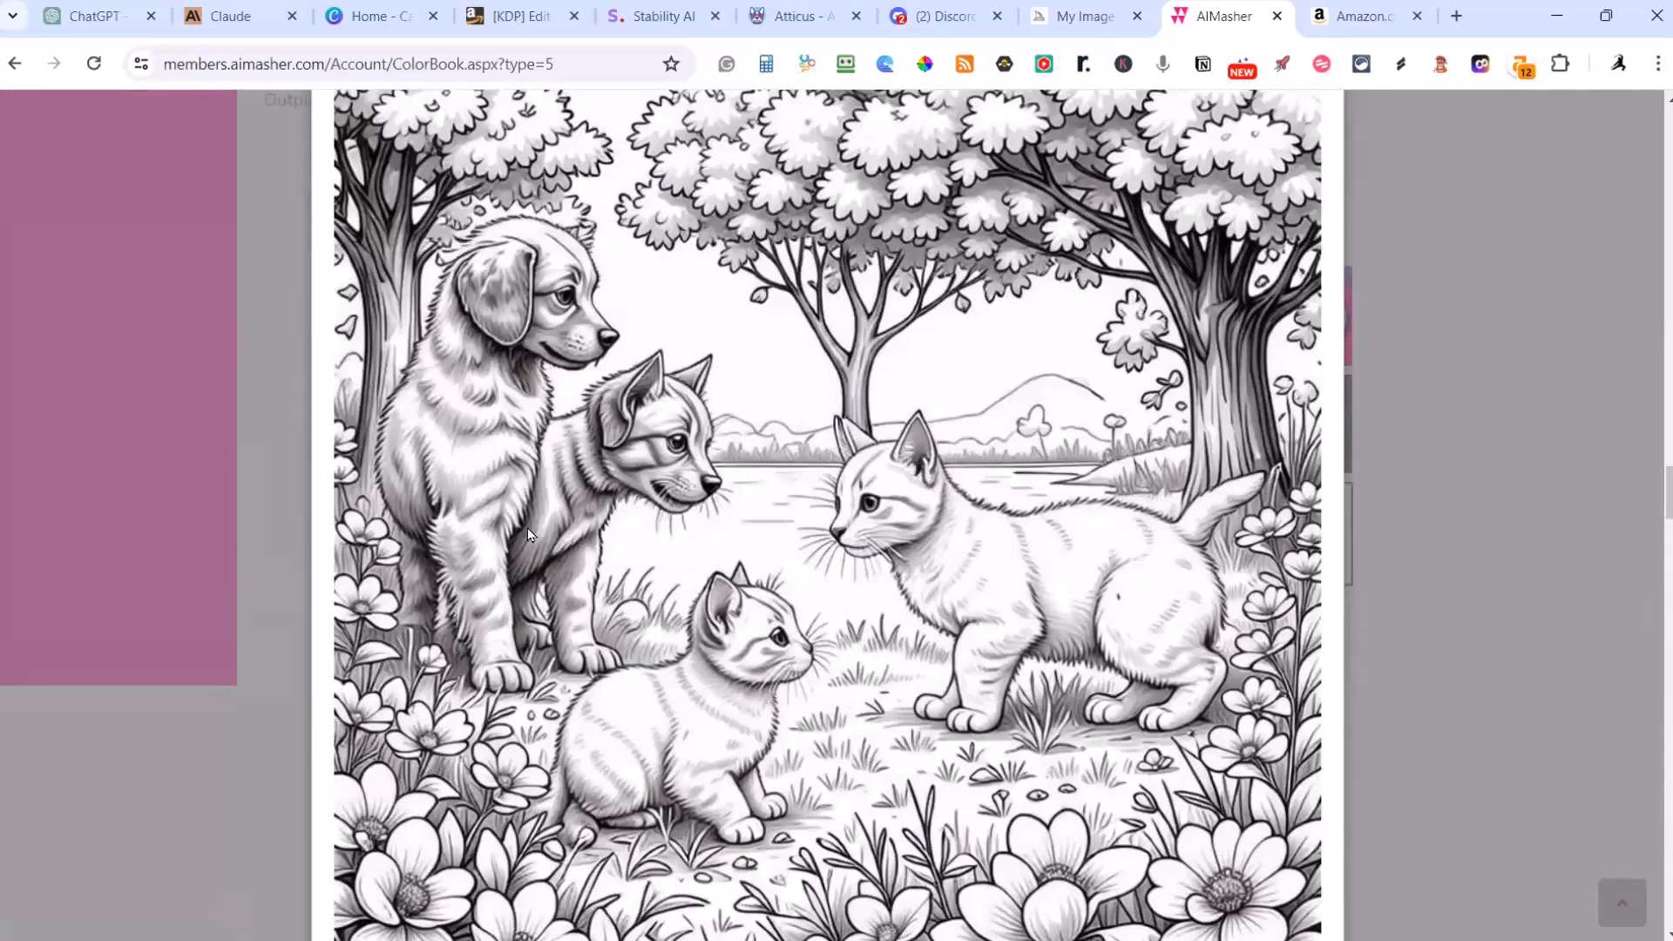
pyautogui.scroll(4, 540, 647)
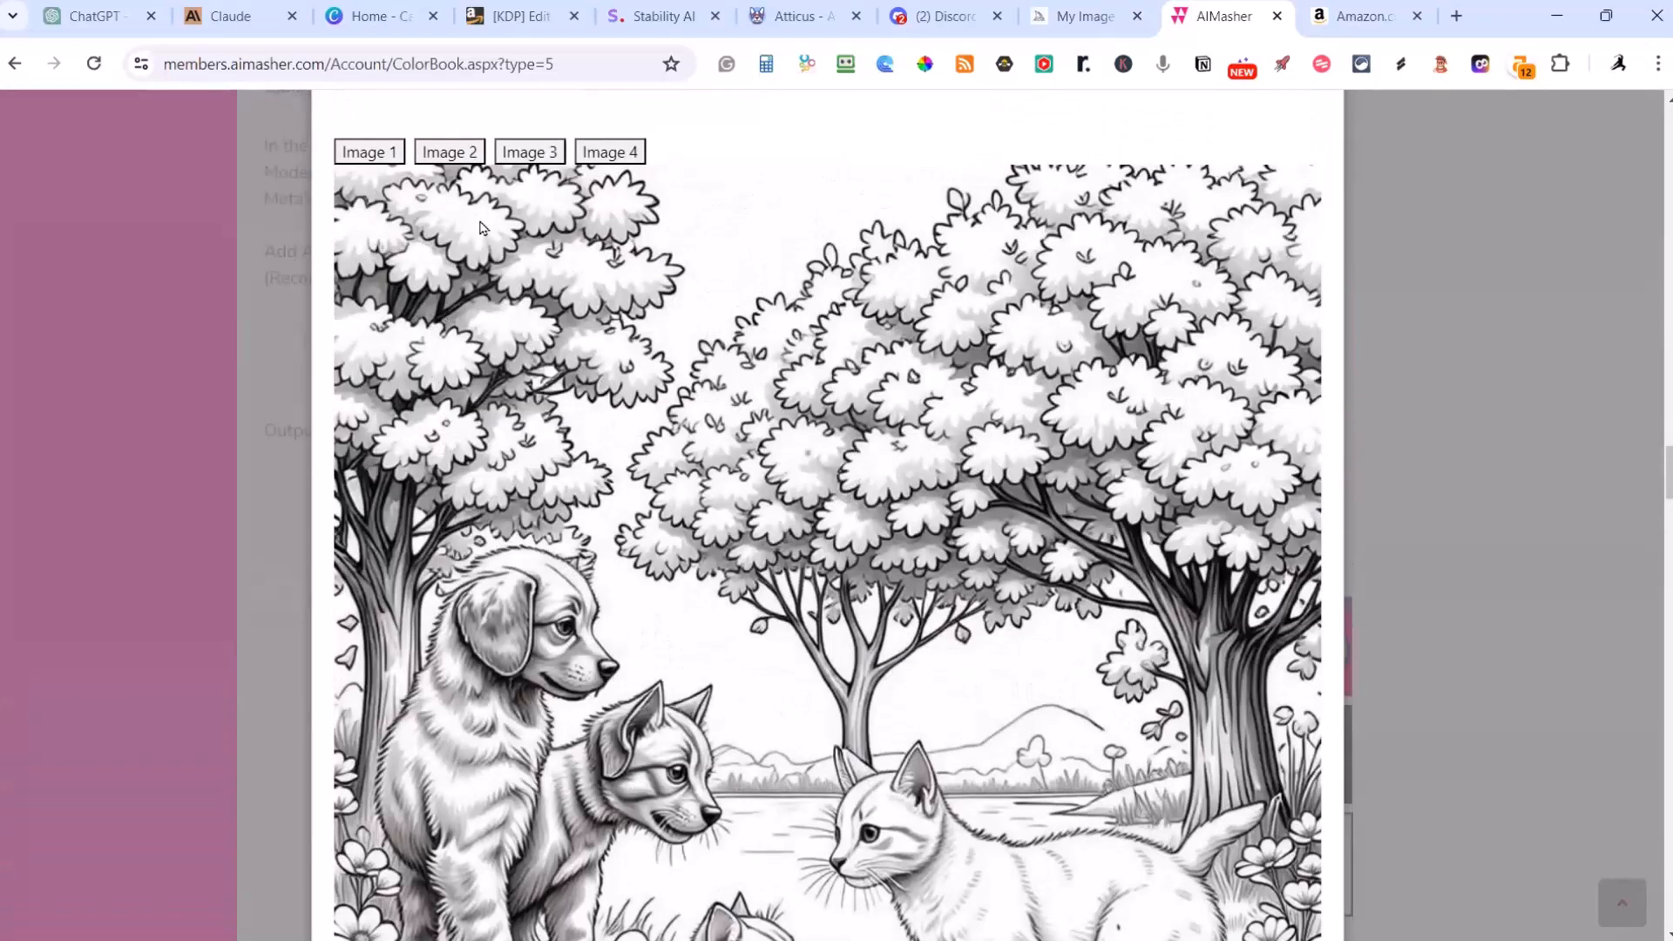
pyautogui.click(464, 167)
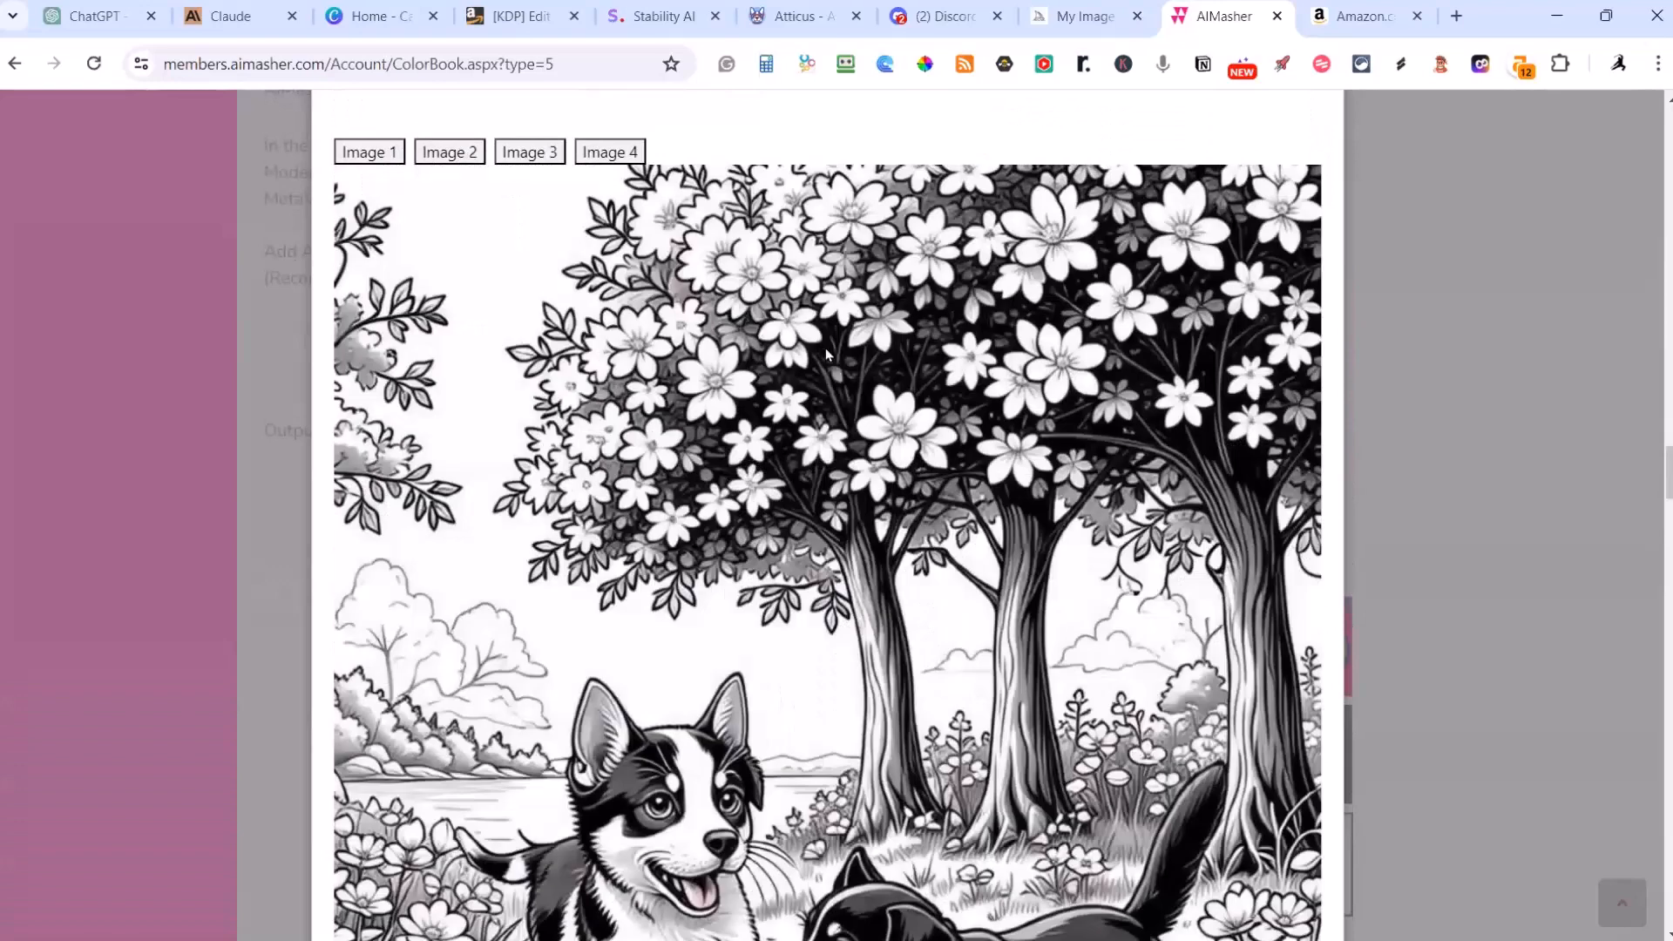
pyautogui.scroll(-3, 827, 350)
pyautogui.scroll(-1, 845, 364)
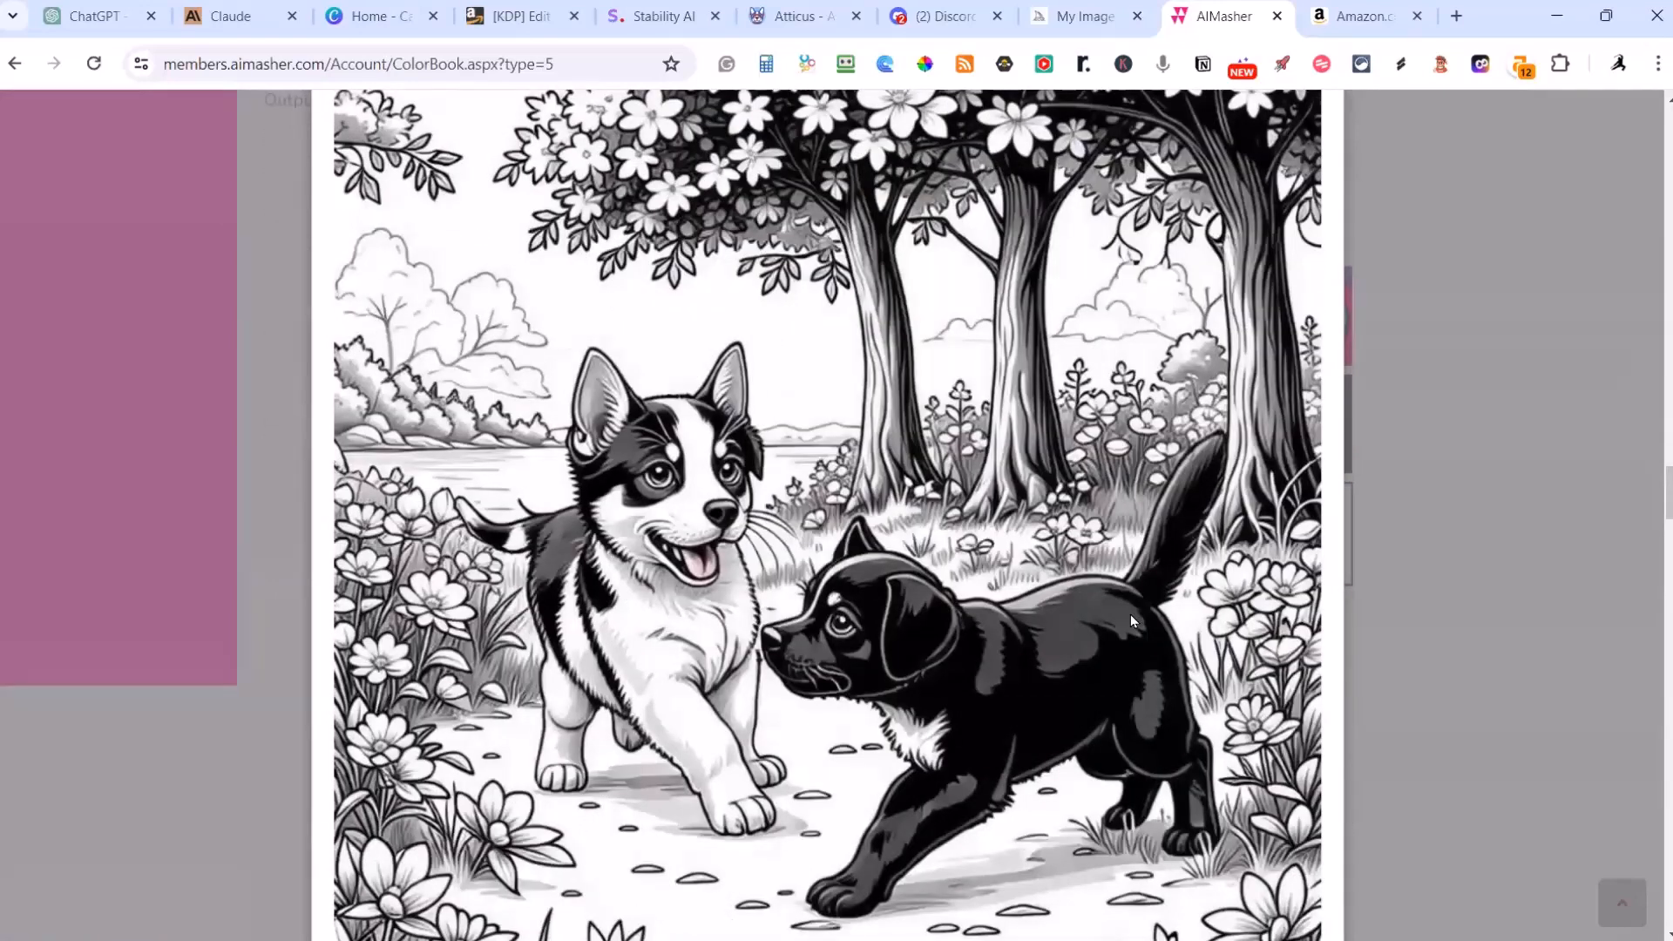
pyautogui.scroll(5, 1131, 644)
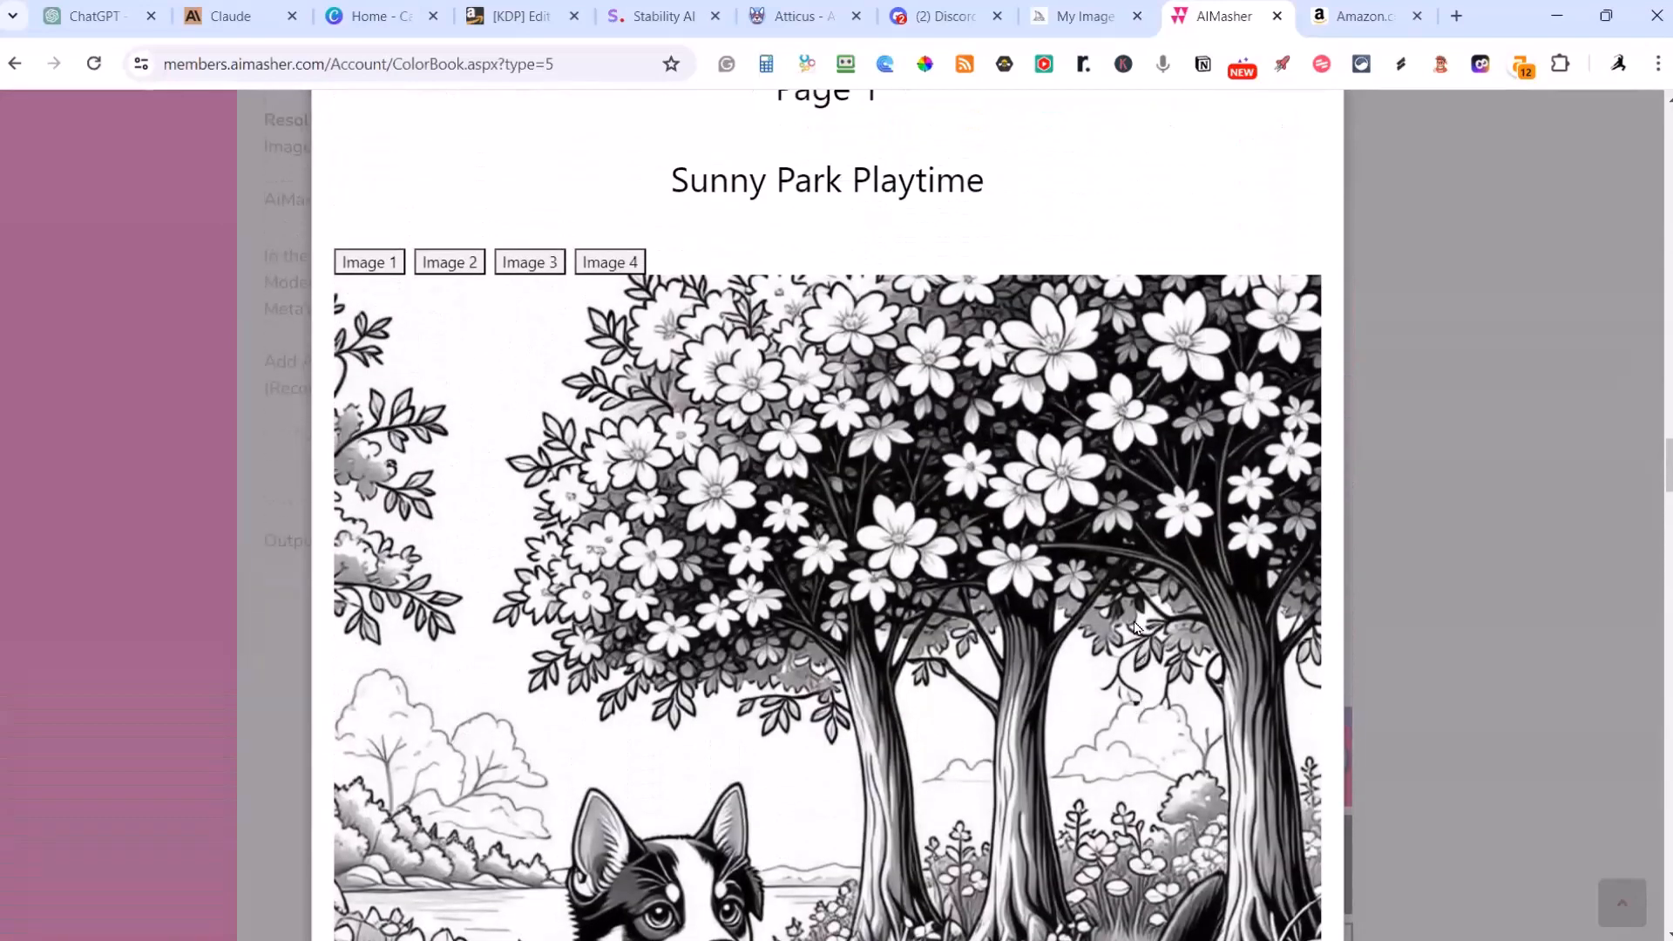
pyautogui.scroll(-3, 1132, 621)
pyautogui.scroll(-4, 1134, 617)
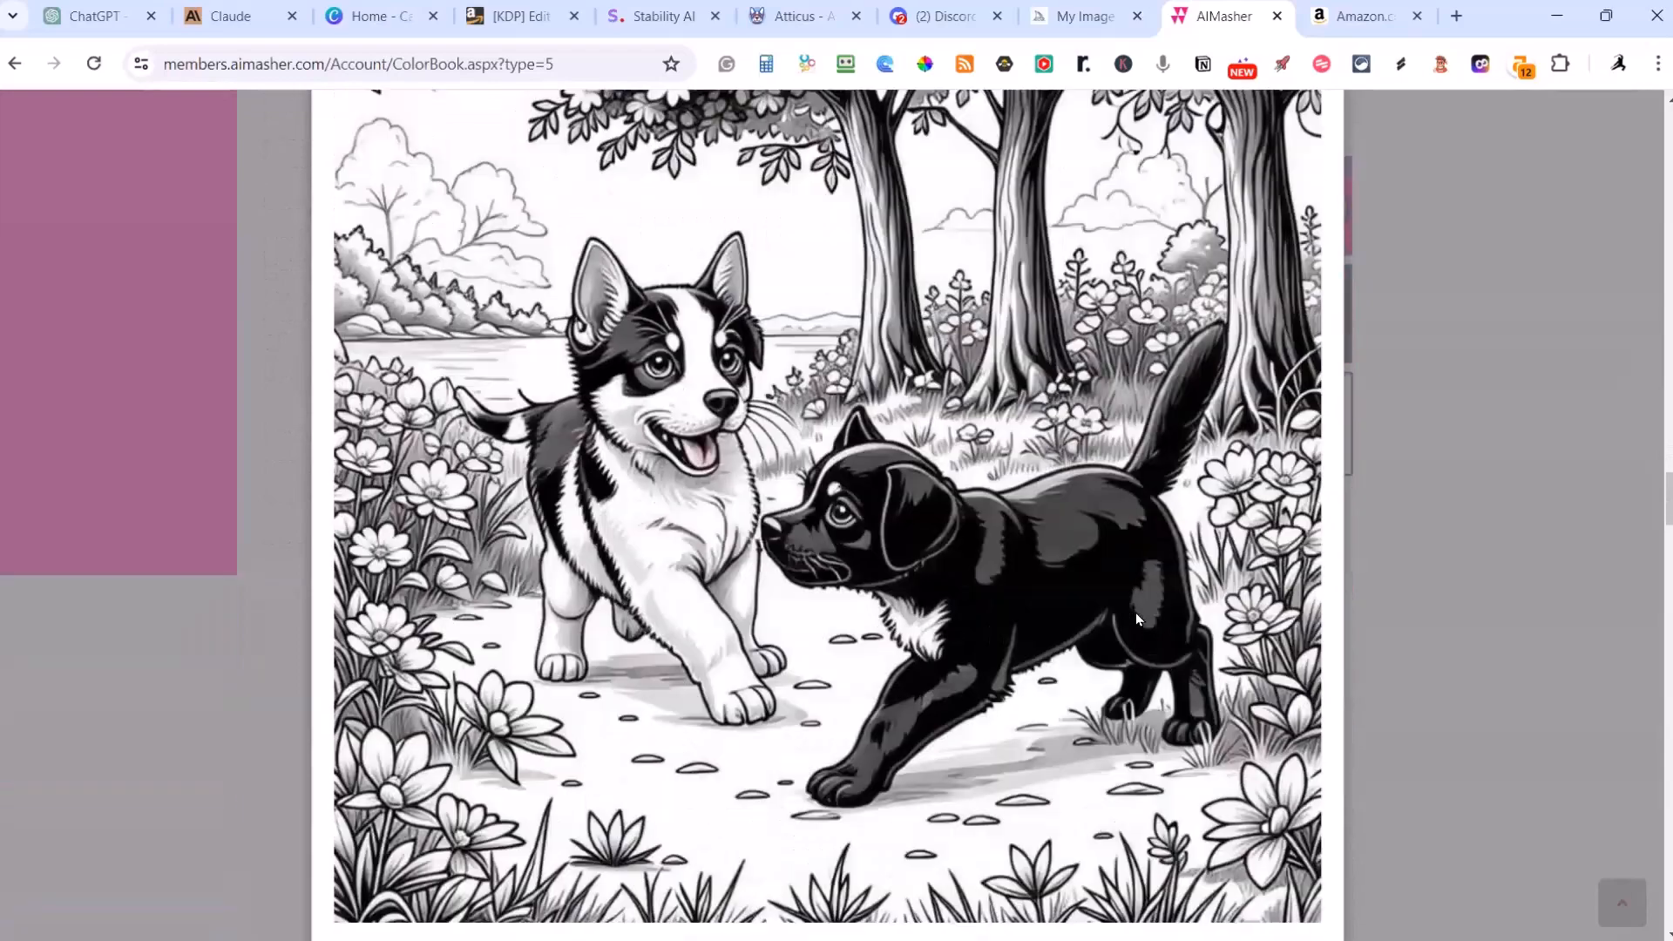
pyautogui.scroll(-1, 1136, 613)
pyautogui.scroll(7, 1138, 610)
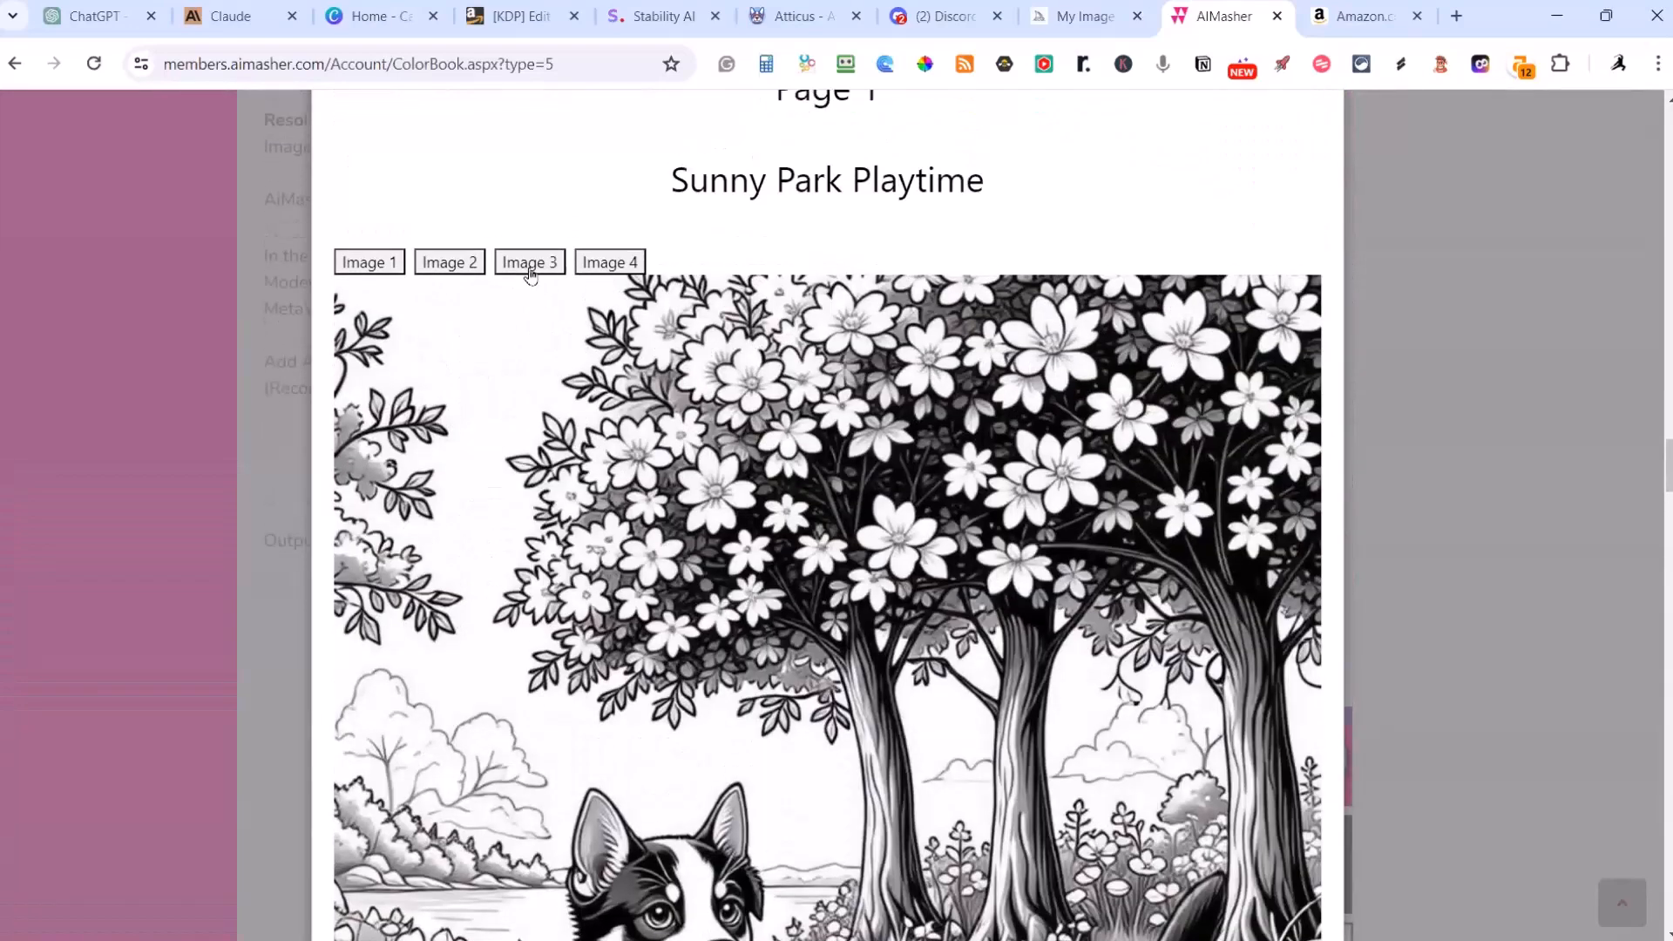
# Step: Show Image 3 on the Sunny Park Playtime page and look over its drawing down to the end
pyautogui.click(529, 263)
pyautogui.scroll(-5, 845, 440)
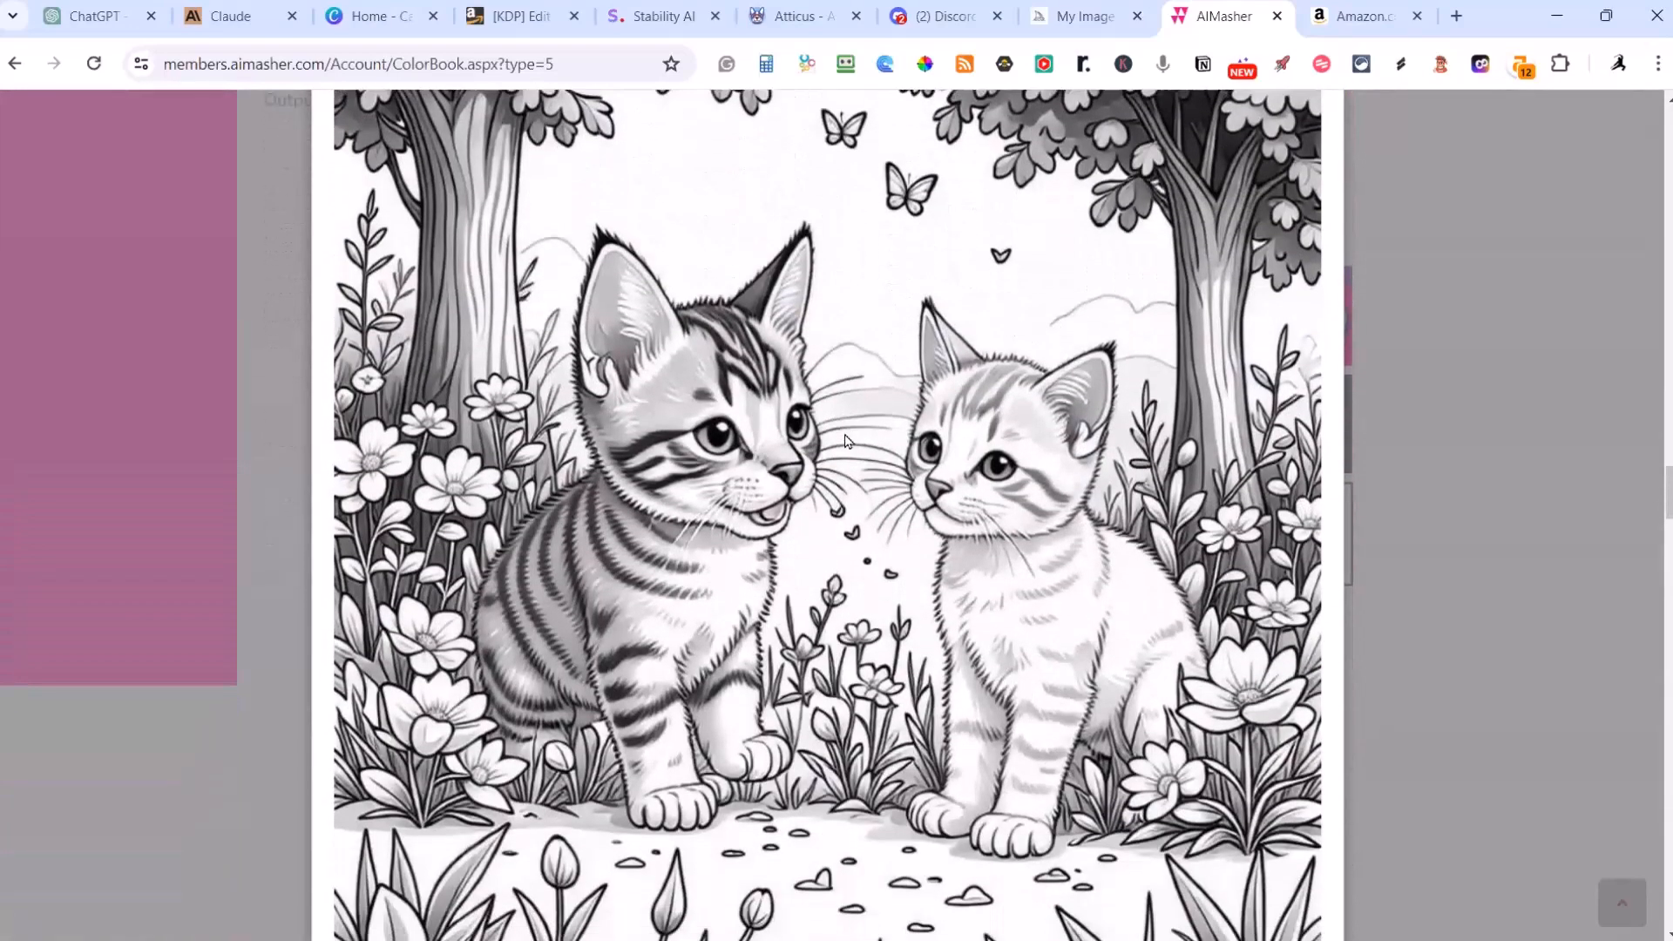
pyautogui.scroll(-9, 845, 436)
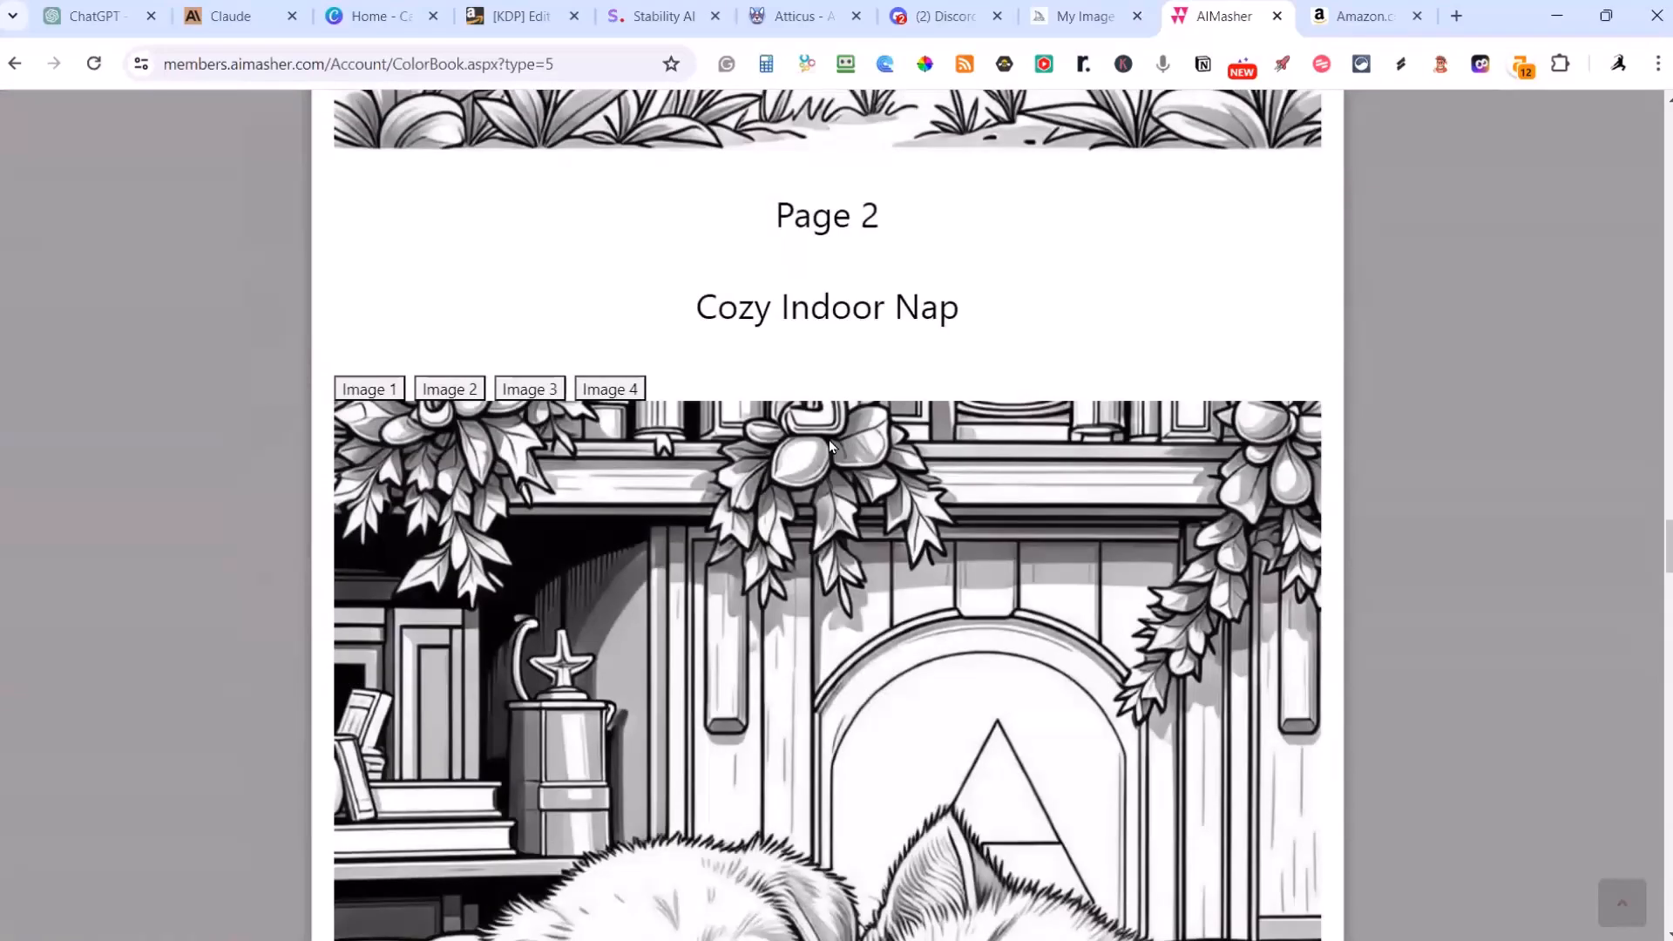
# Step: Examine the illustration currently shown on the Cozy Indoor Nap page
pyautogui.scroll(-6, 829, 445)
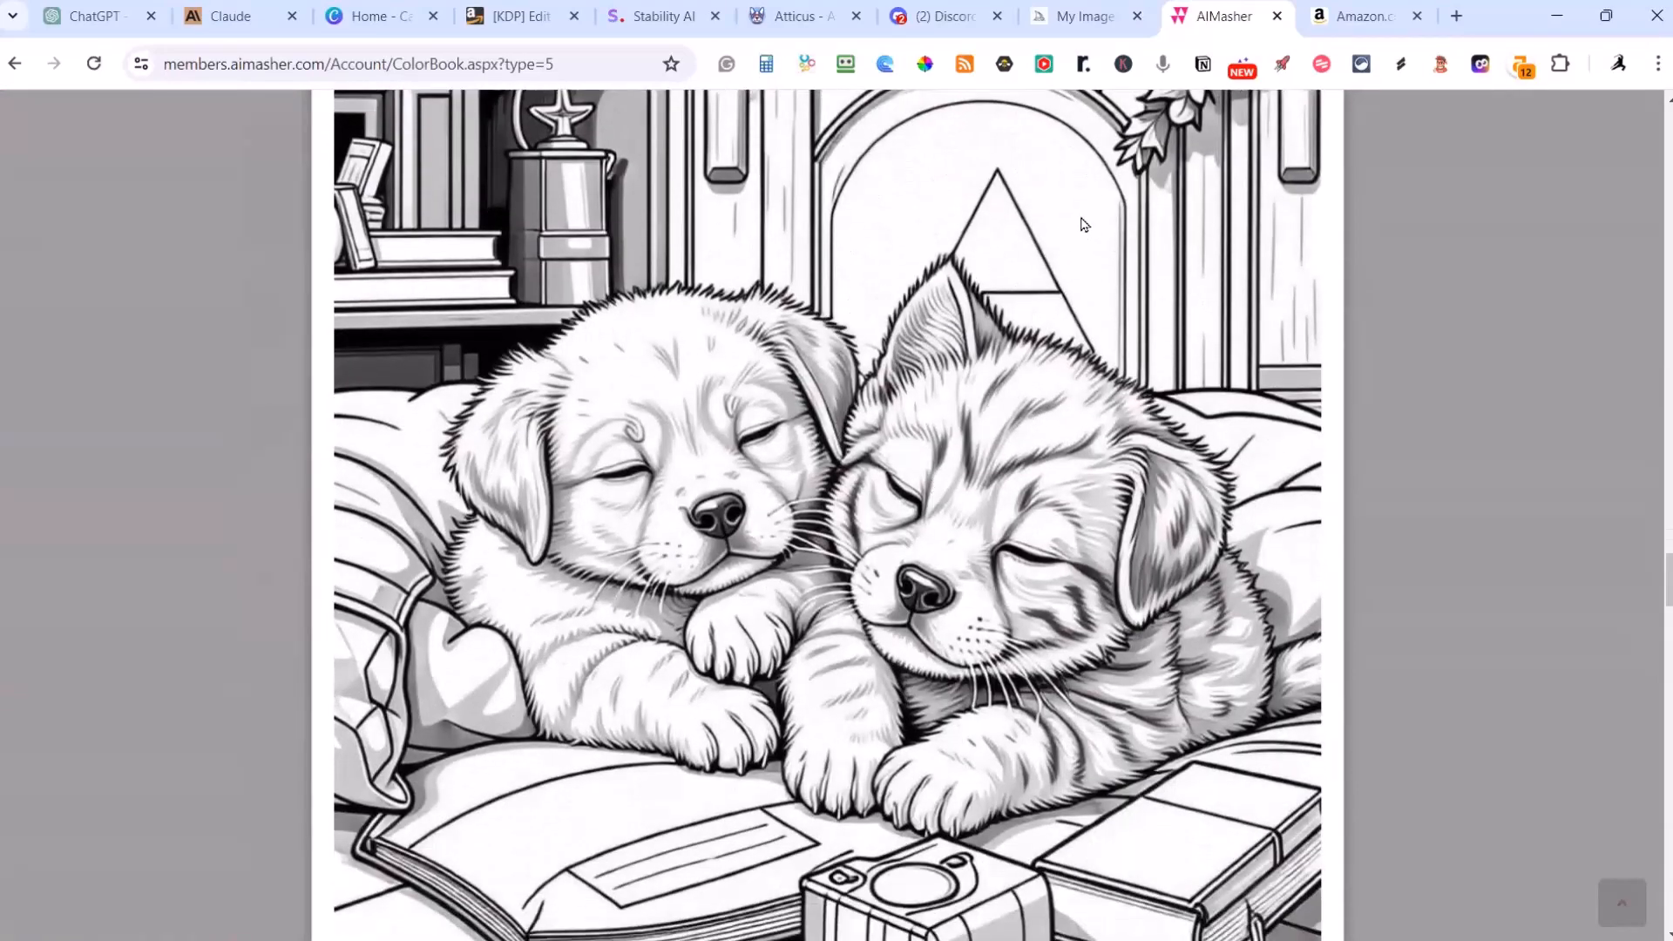
pyautogui.scroll(-3, 1040, 329)
pyautogui.scroll(8, 1046, 604)
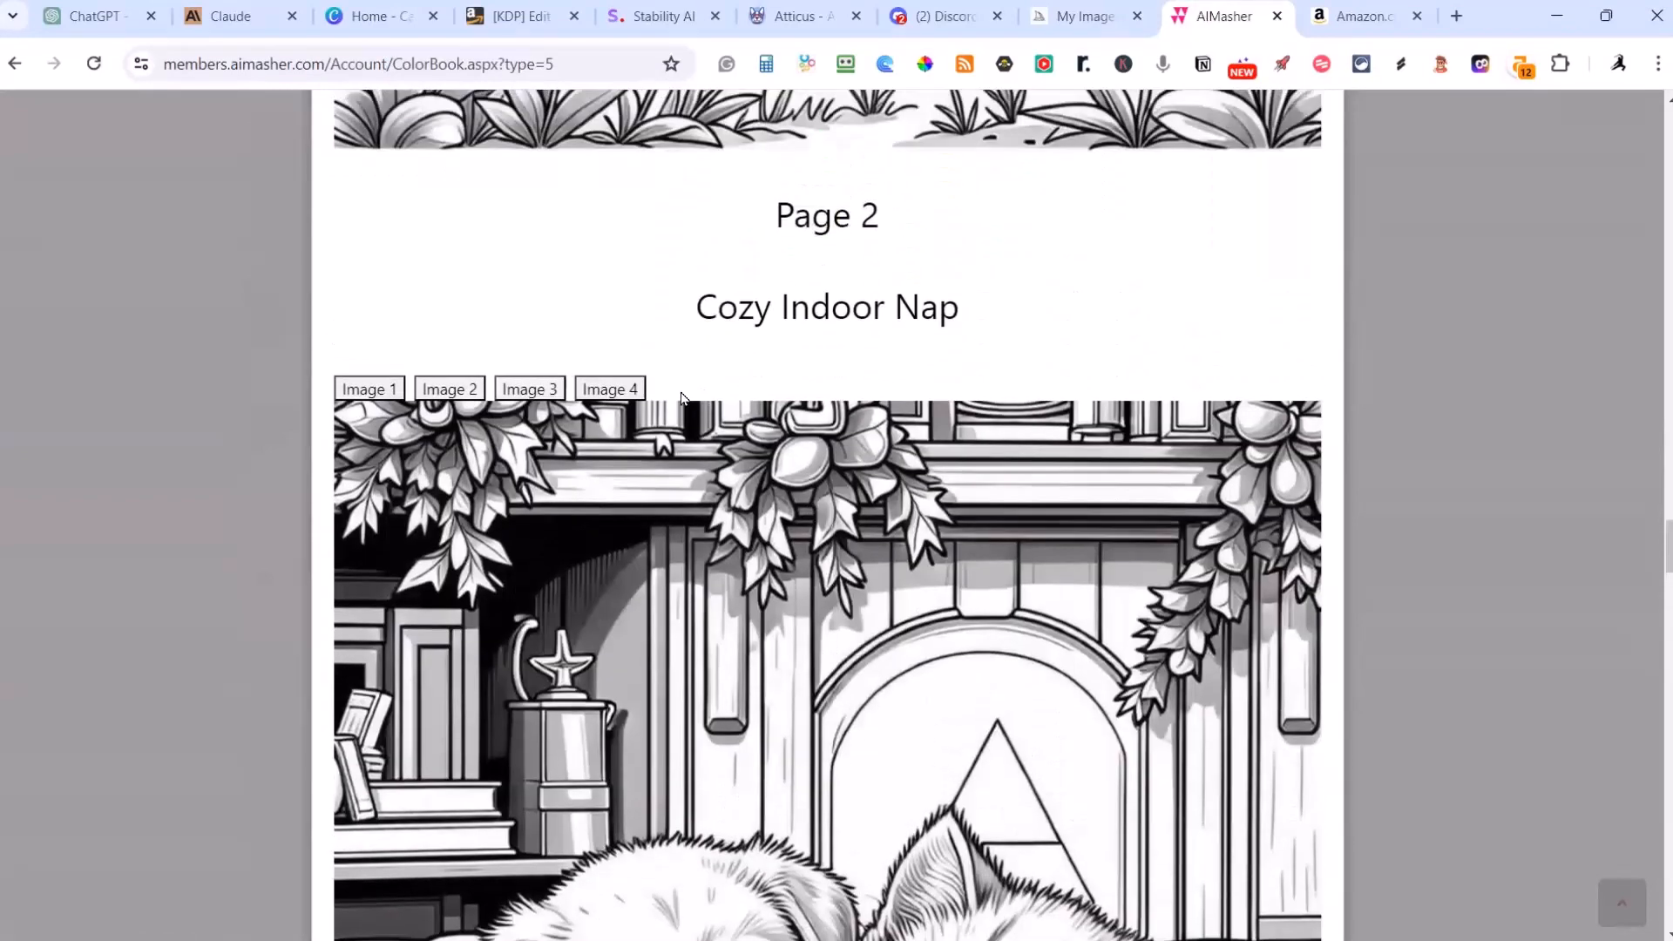
# Step: Switch the Cozy Indoor Nap page to Image 4 and inspect its animals and fireplace background
pyautogui.click(609, 389)
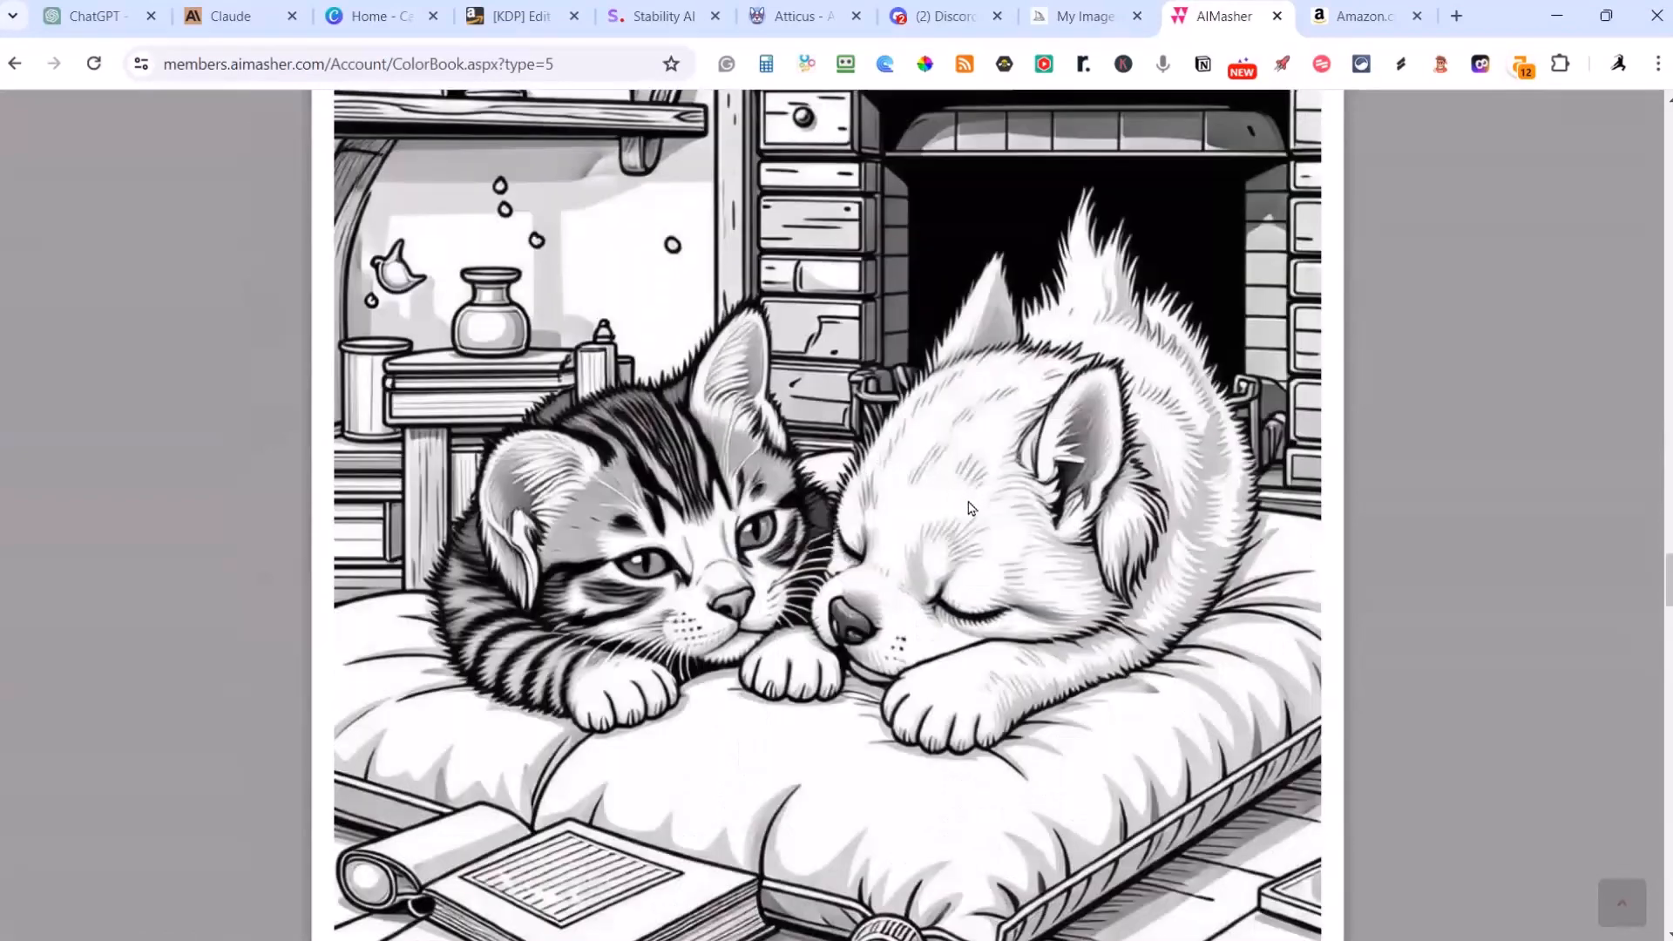
pyautogui.scroll(-5, 988, 676)
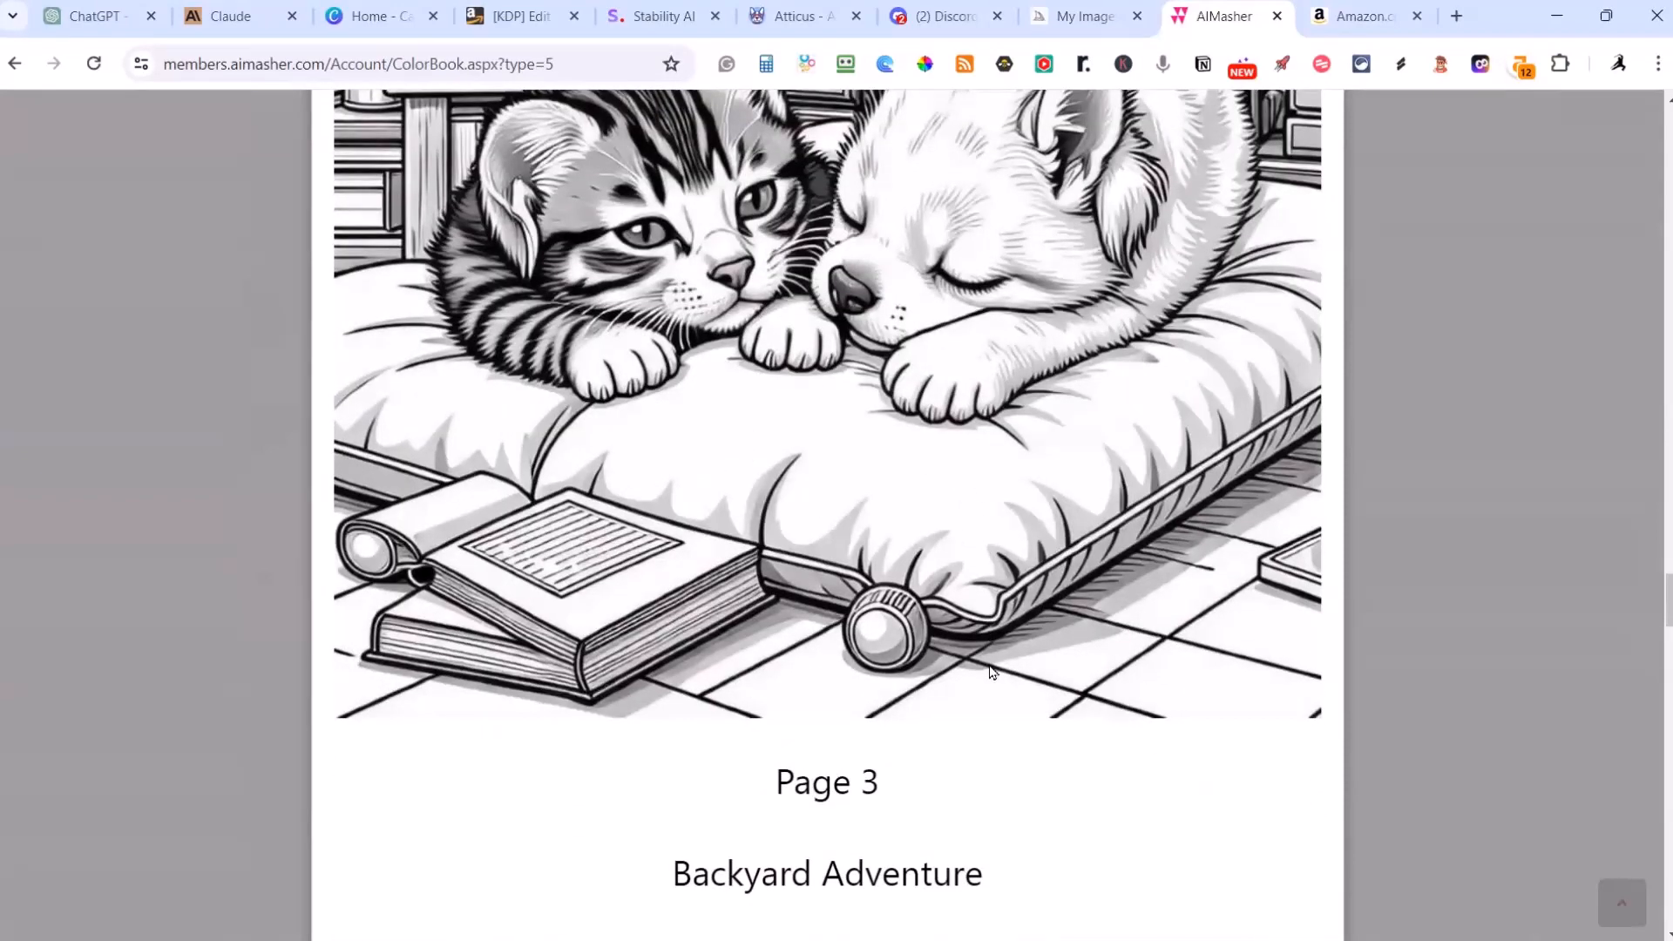
pyautogui.scroll(7, 992, 671)
pyautogui.scroll(-5, 992, 671)
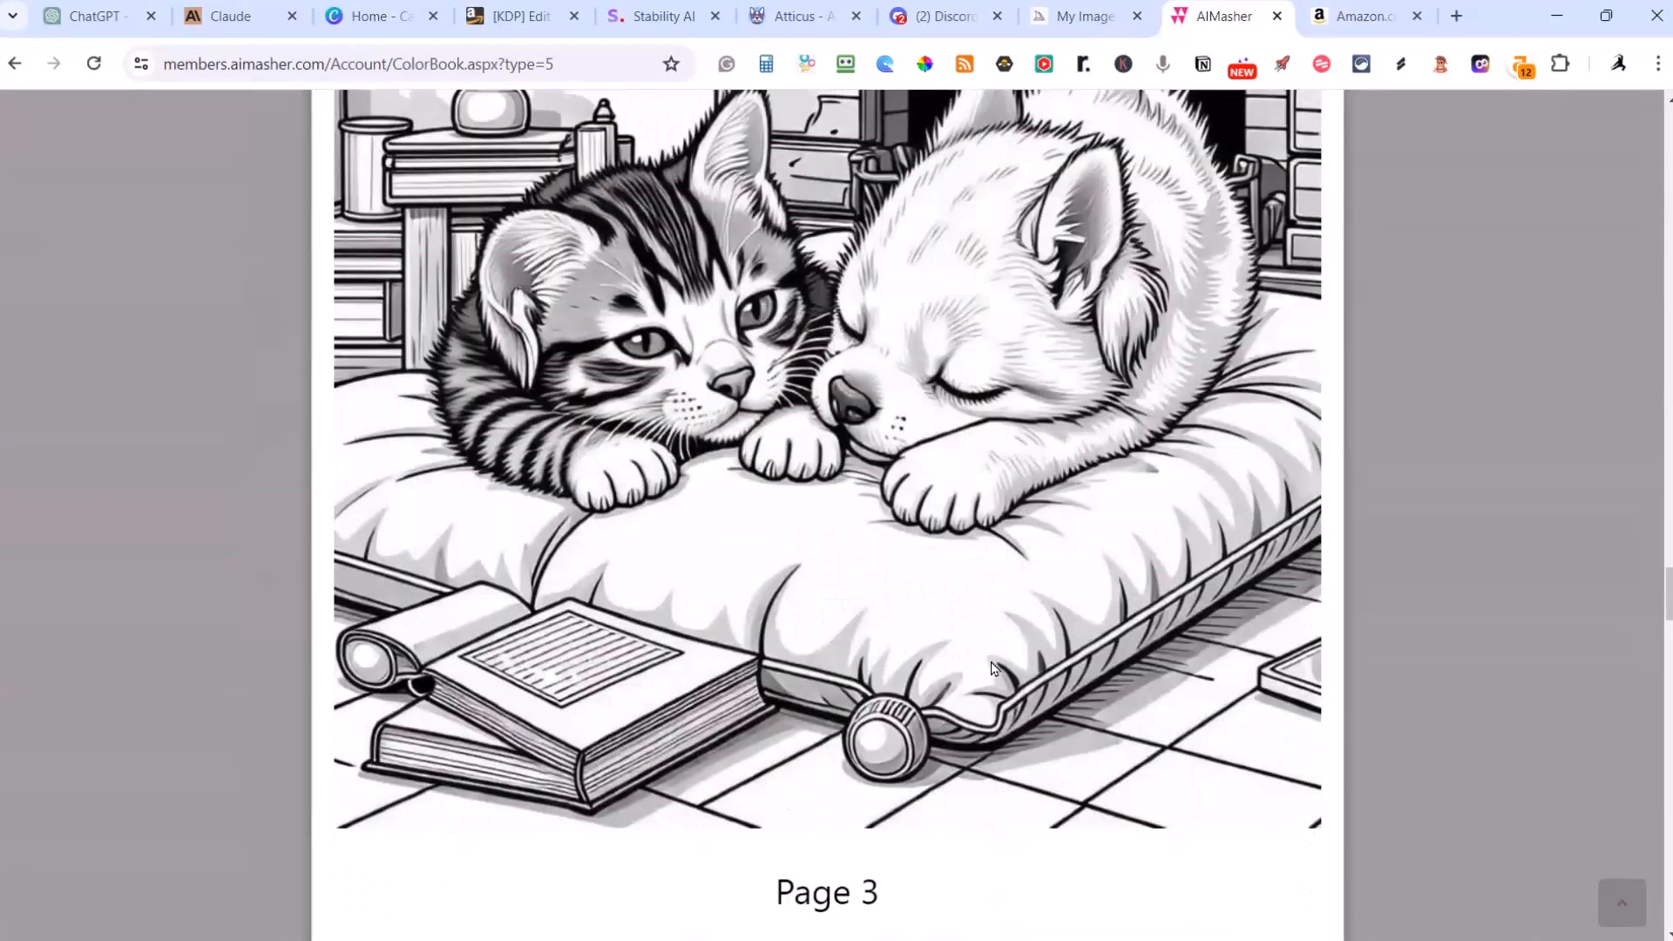
pyautogui.scroll(8, 993, 666)
pyautogui.scroll(3, 995, 658)
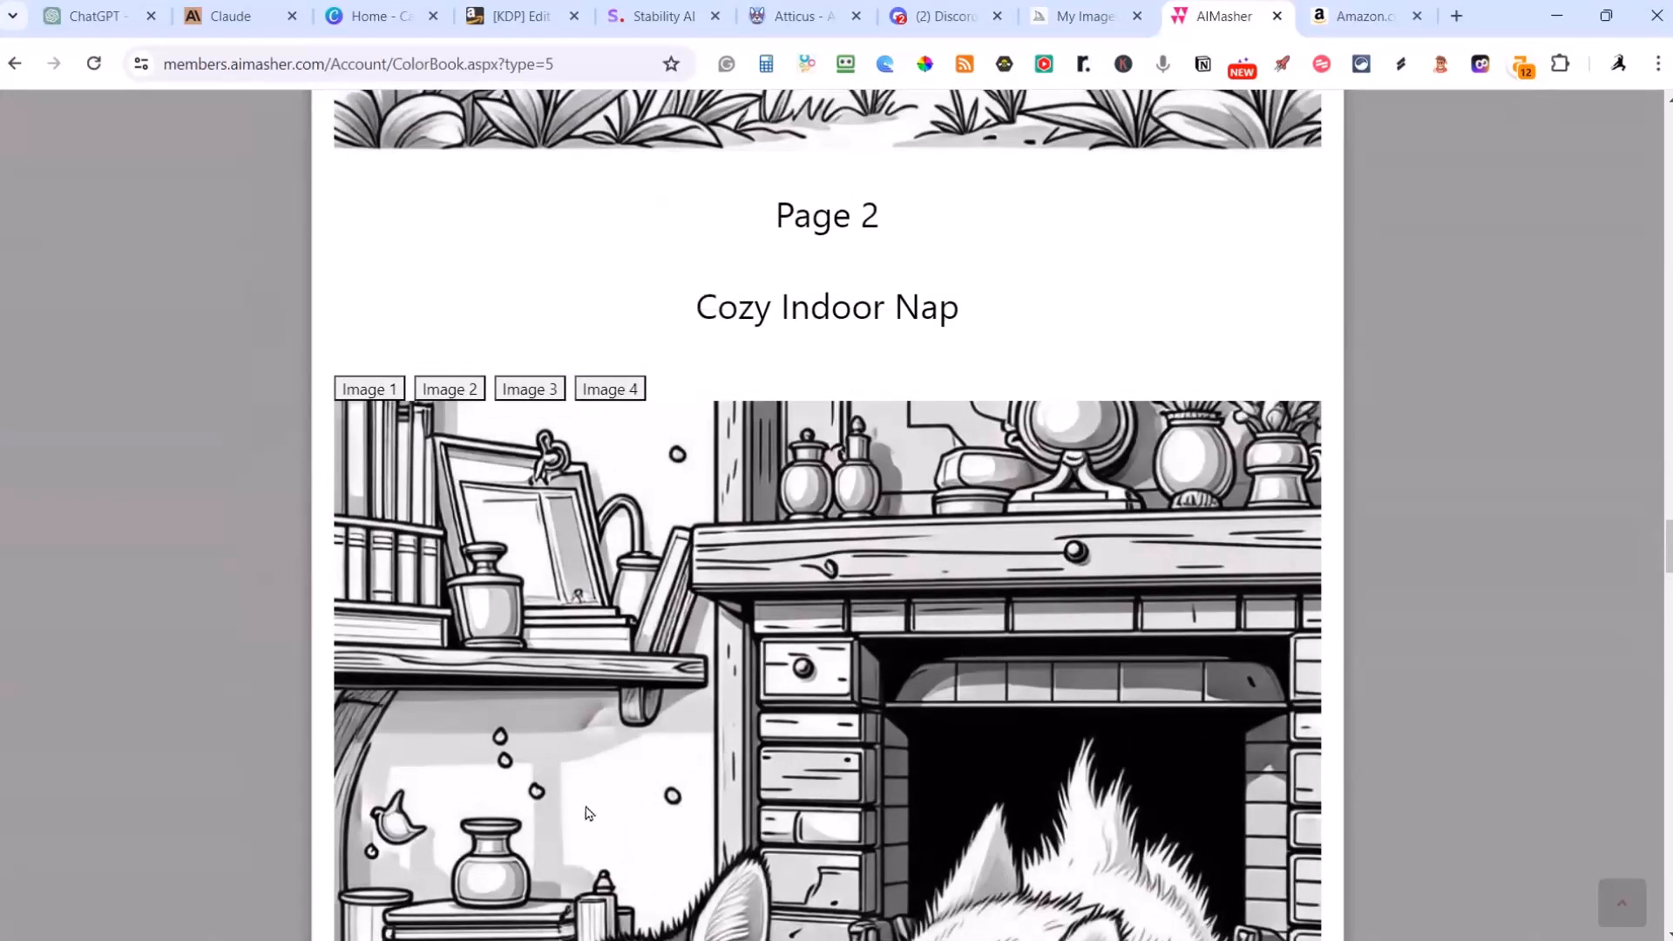
pyautogui.scroll(-3, 938, 642)
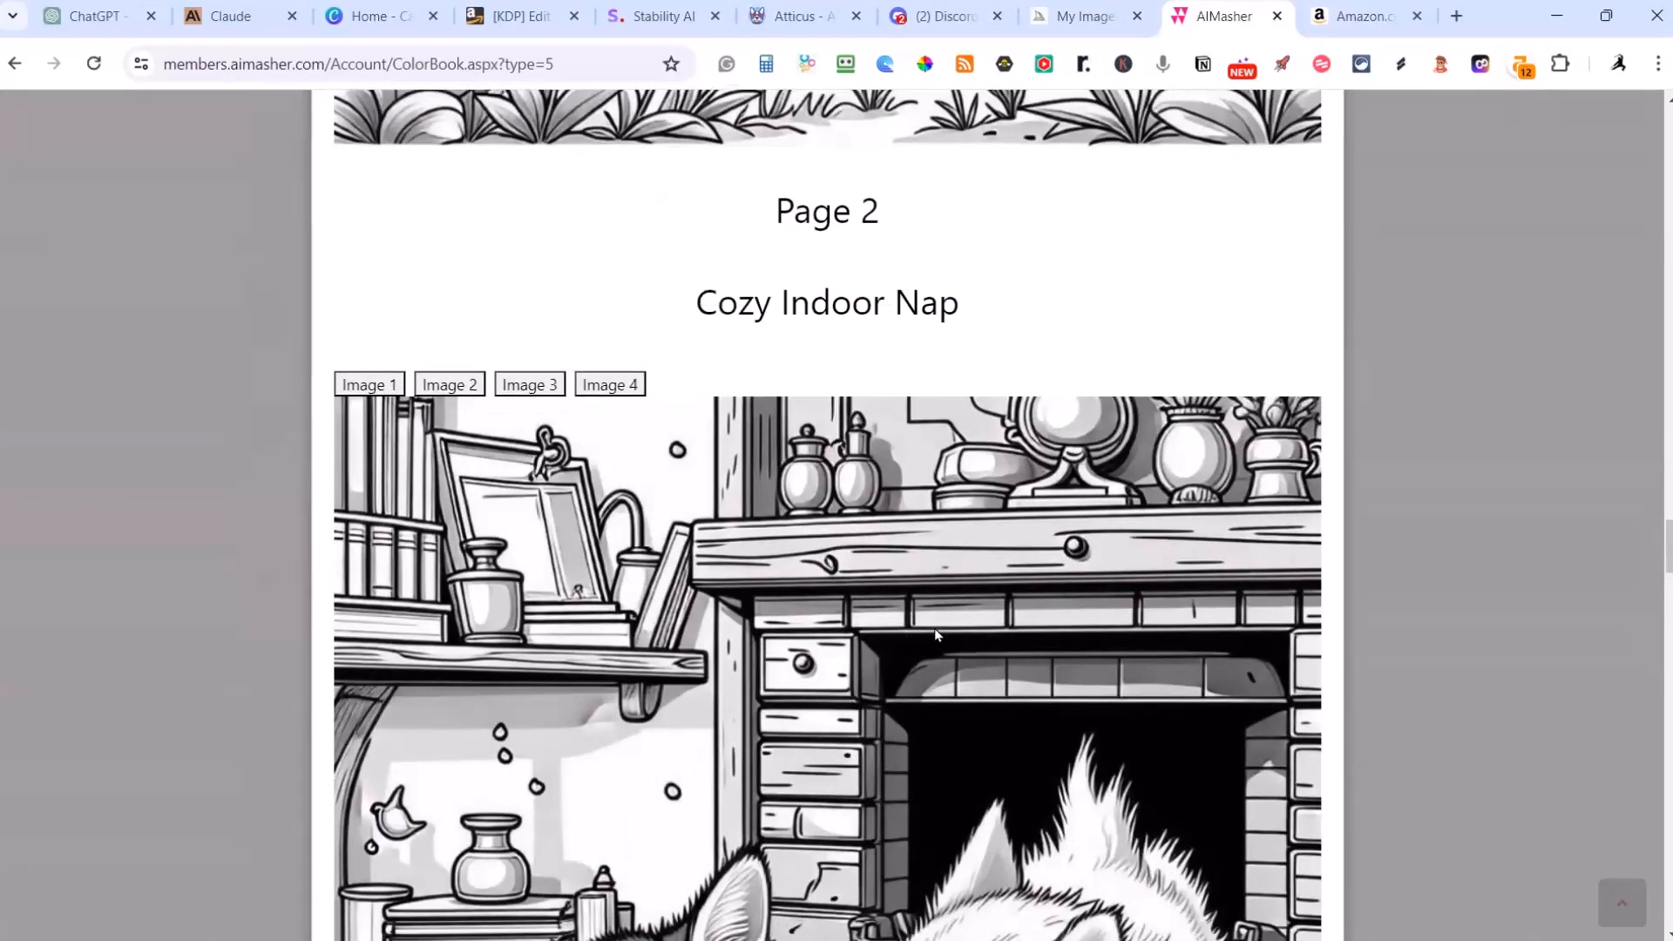
pyautogui.scroll(-2, 936, 635)
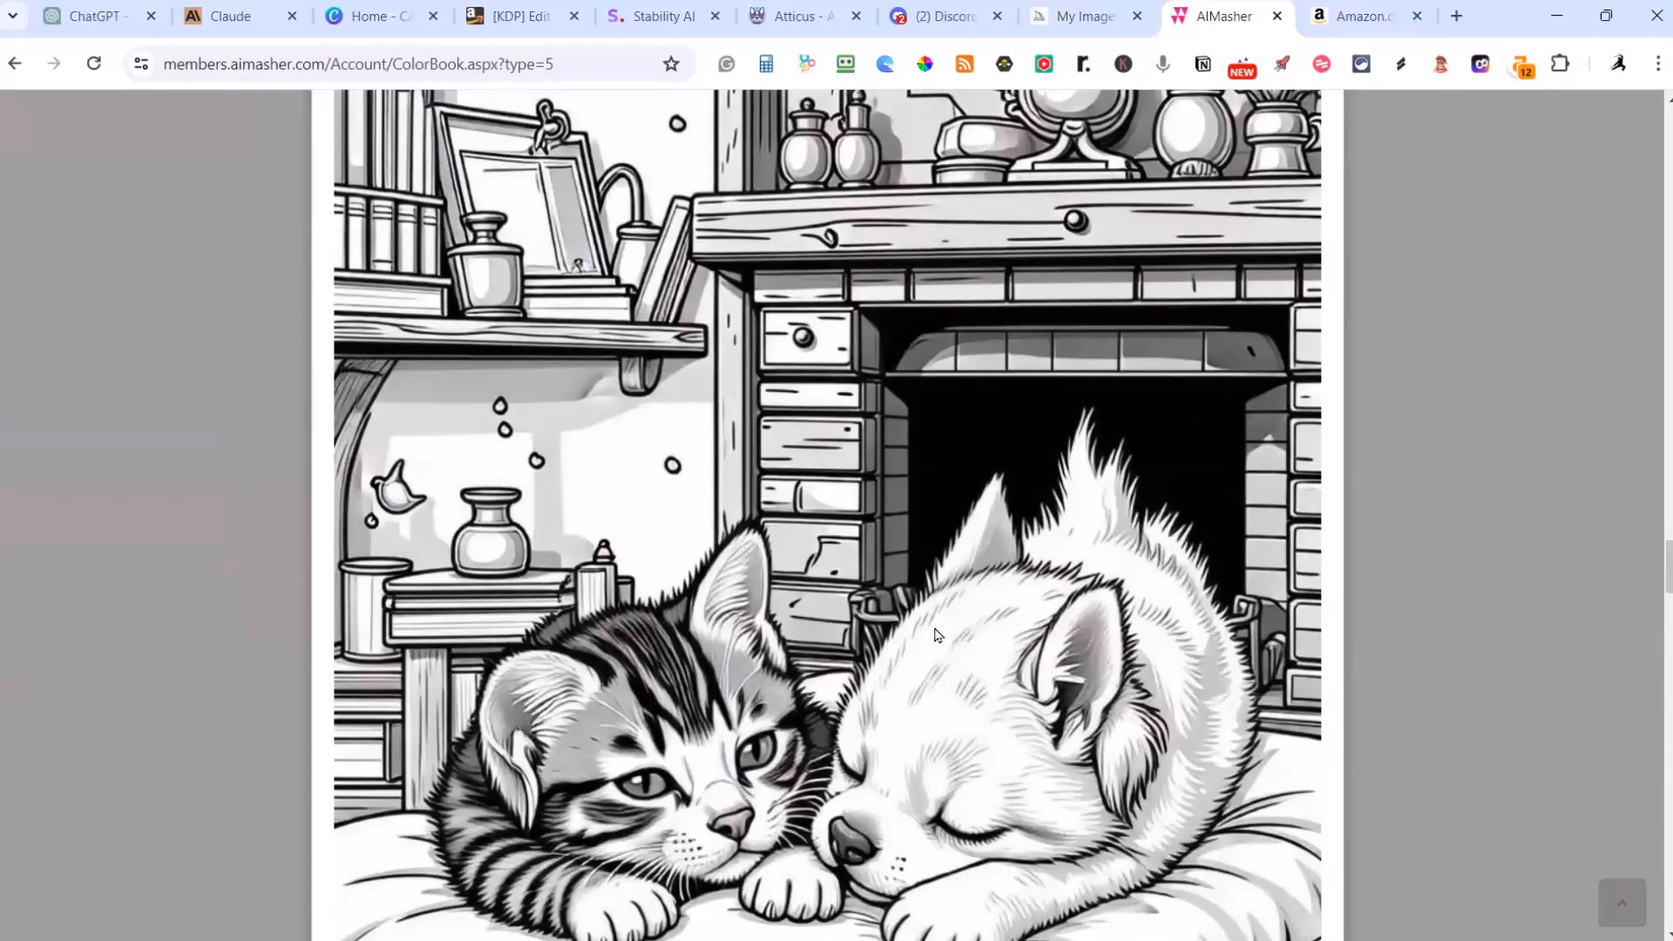
pyautogui.scroll(6, 937, 635)
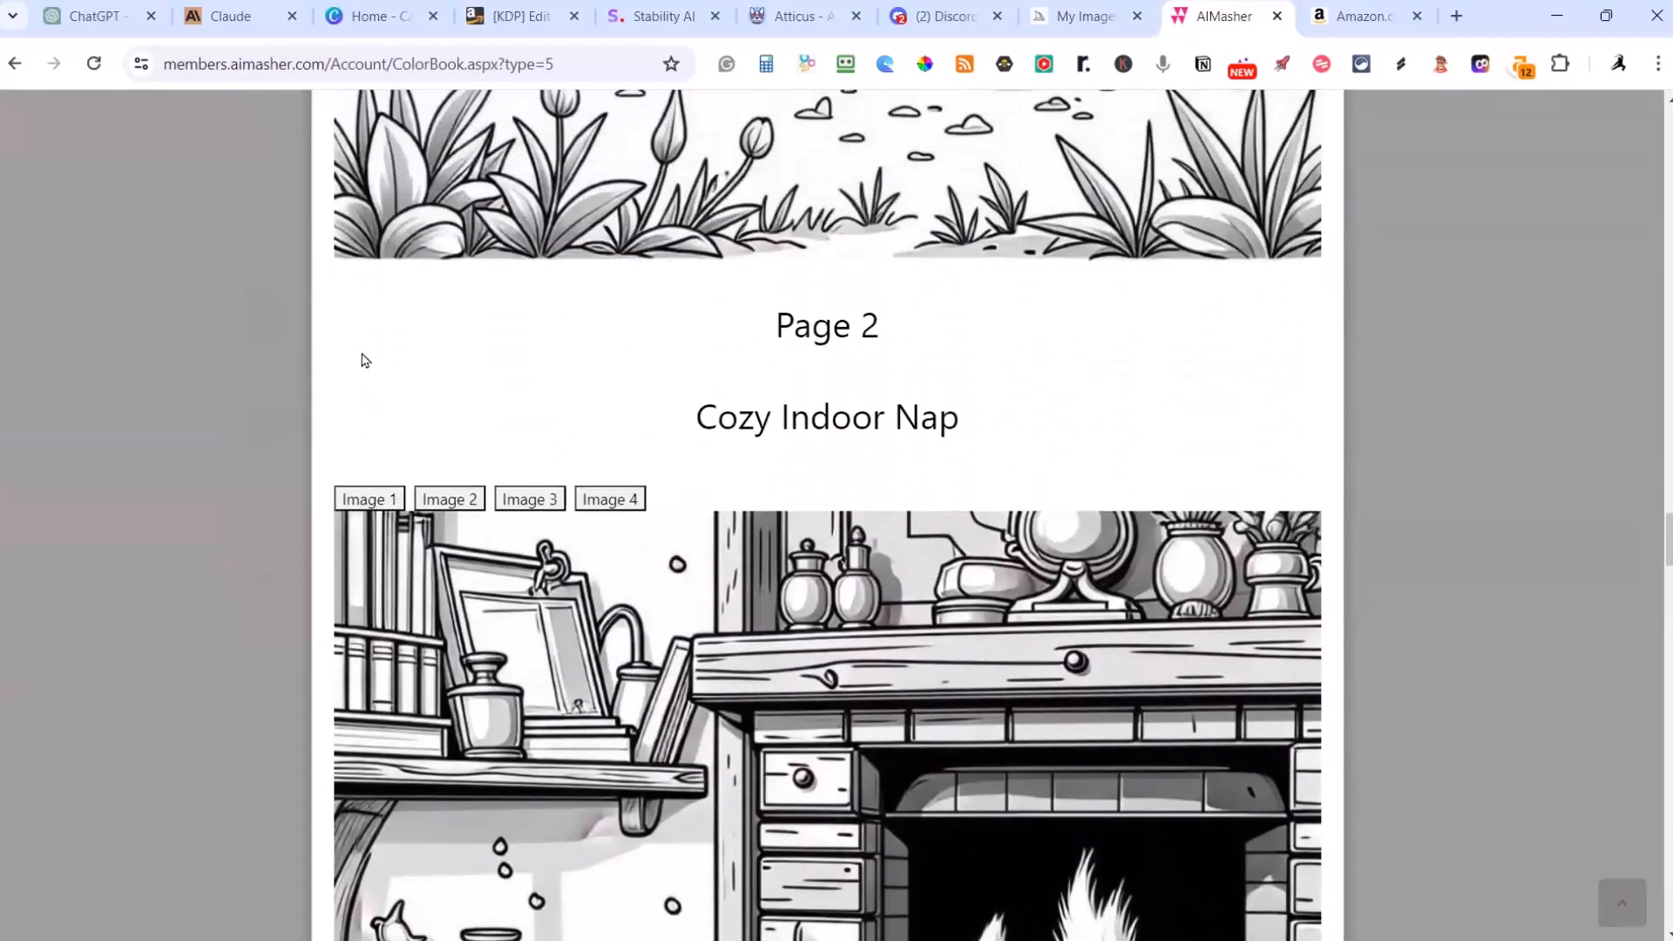
# Step: Compare the Image 2 and Image 3 variations of the Cozy Indoor Nap page
pyautogui.click(442, 502)
pyautogui.scroll(-8, 702, 460)
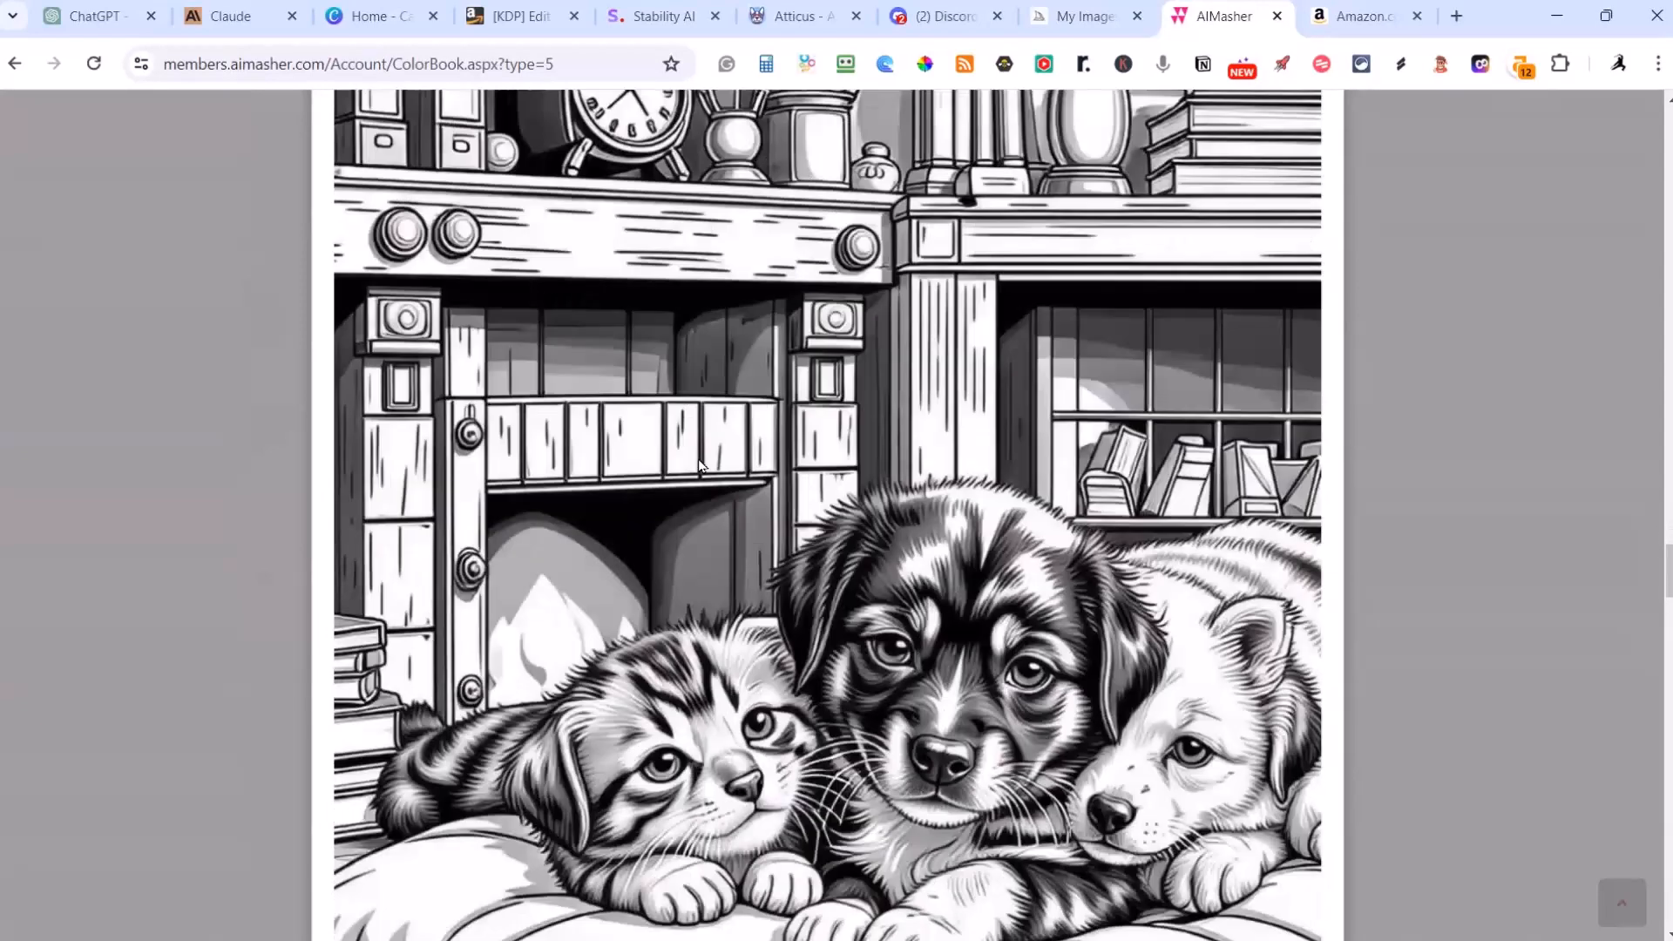
pyautogui.scroll(6, 702, 460)
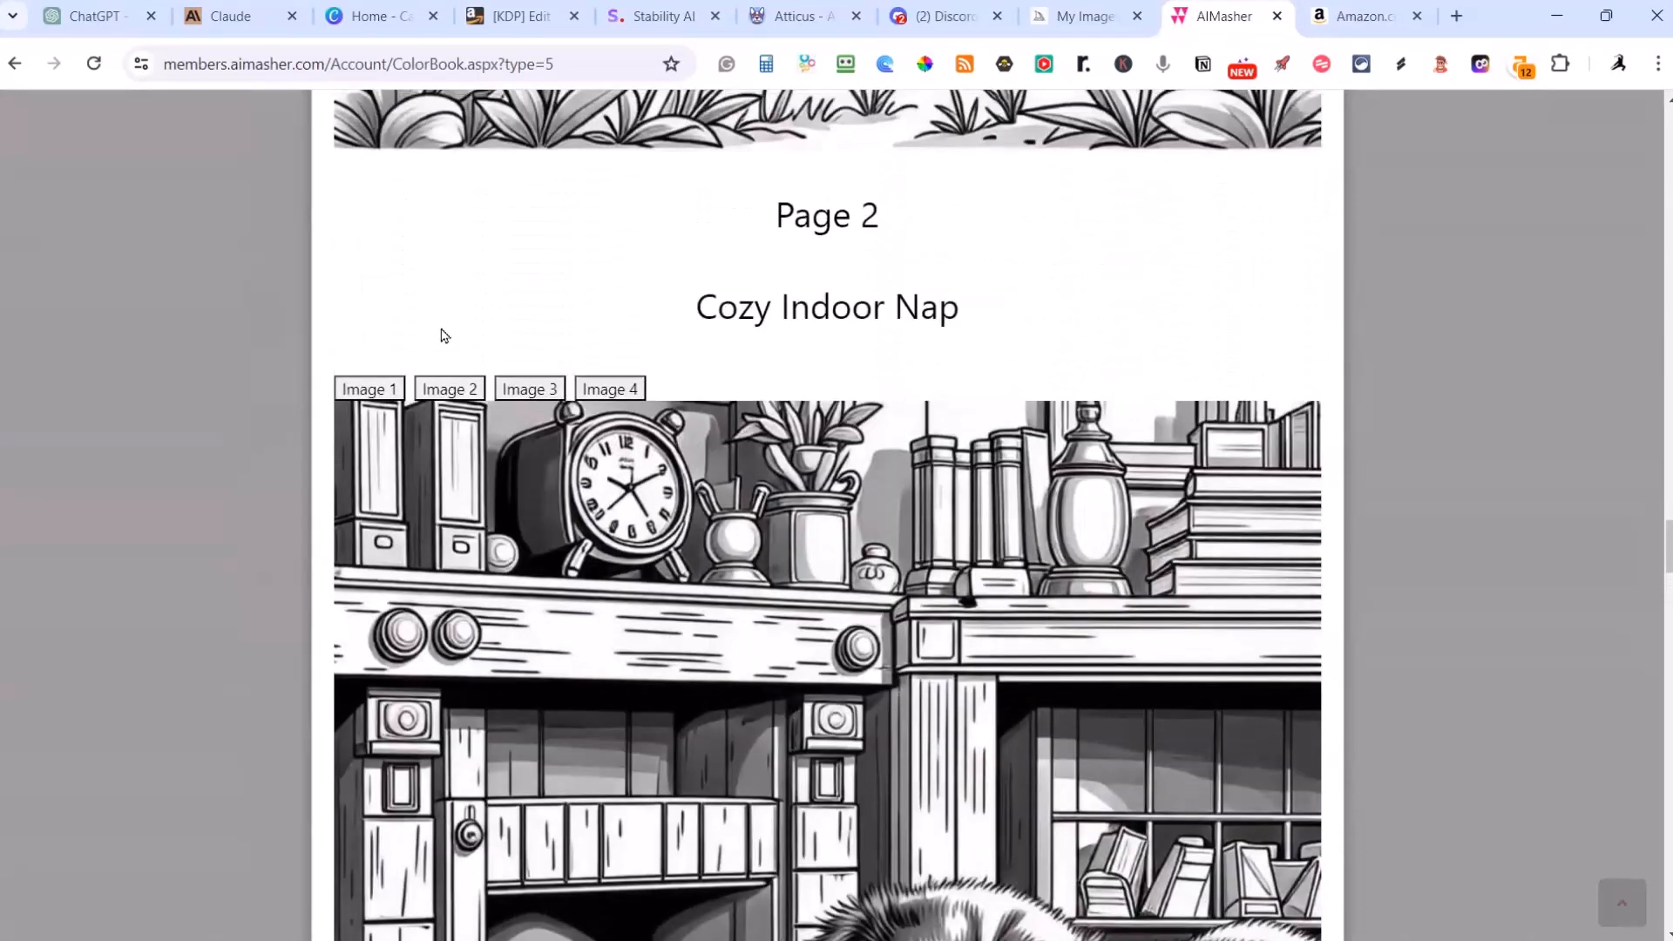
pyautogui.click(527, 389)
pyautogui.scroll(-5, 834, 462)
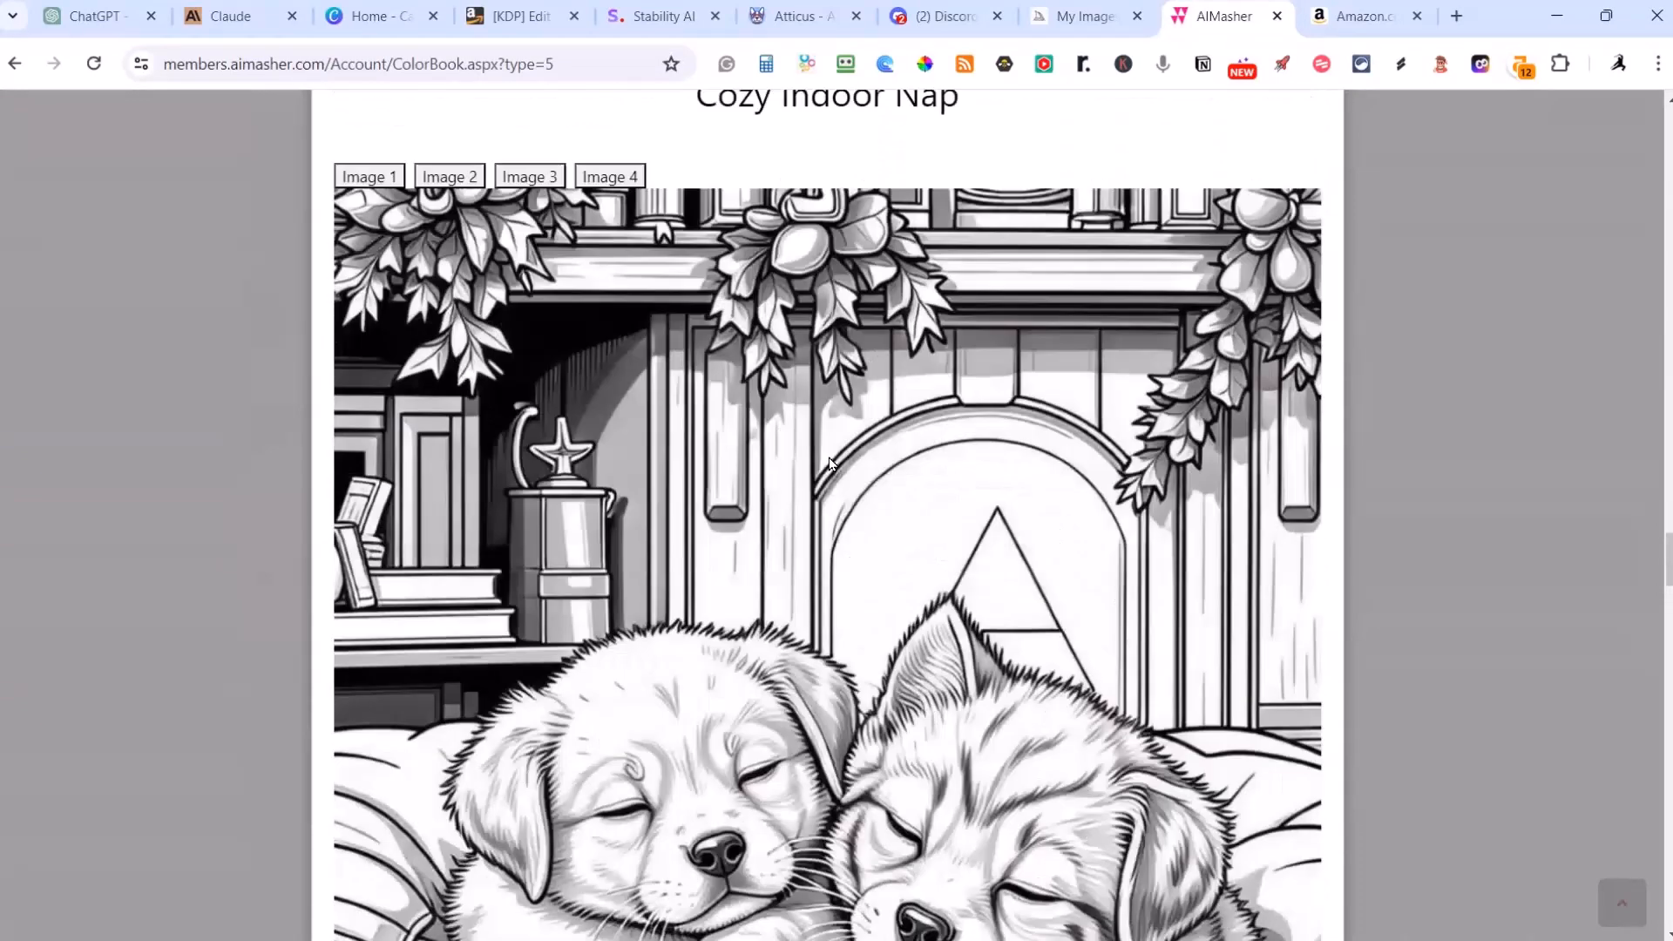
pyautogui.scroll(3, 735, 353)
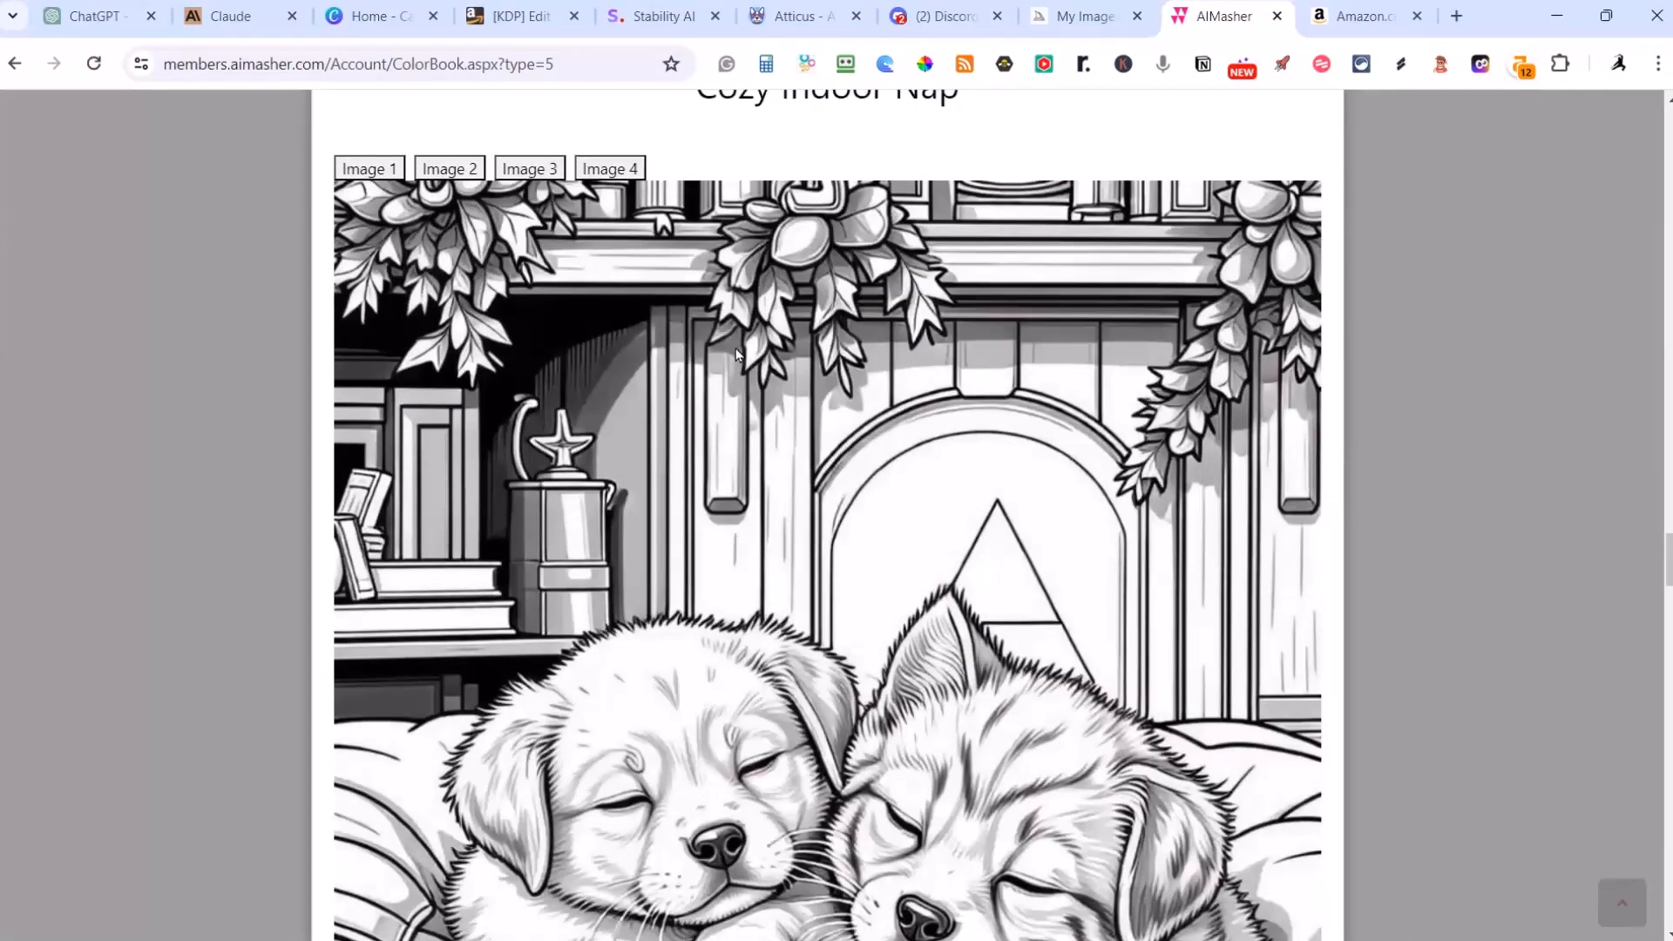
pyautogui.scroll(-14, 750, 345)
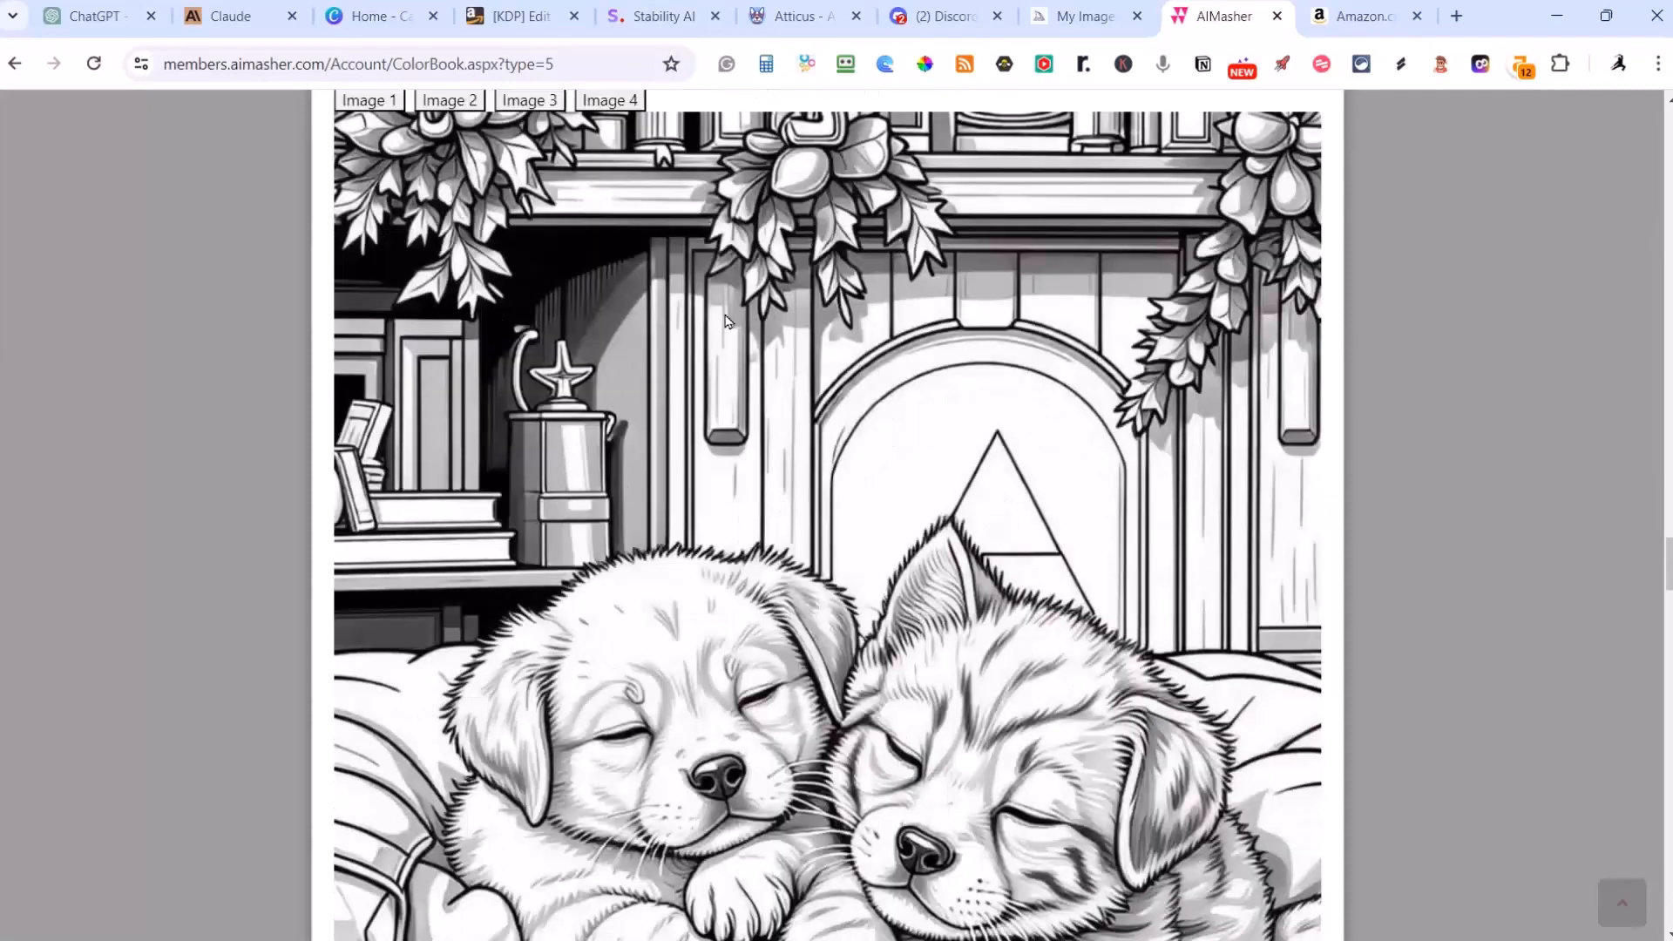
# Step: Look over the Backyard Adventure and Seaside Fun illustrations on pages 3 and 4
pyautogui.scroll(-7, 750, 345)
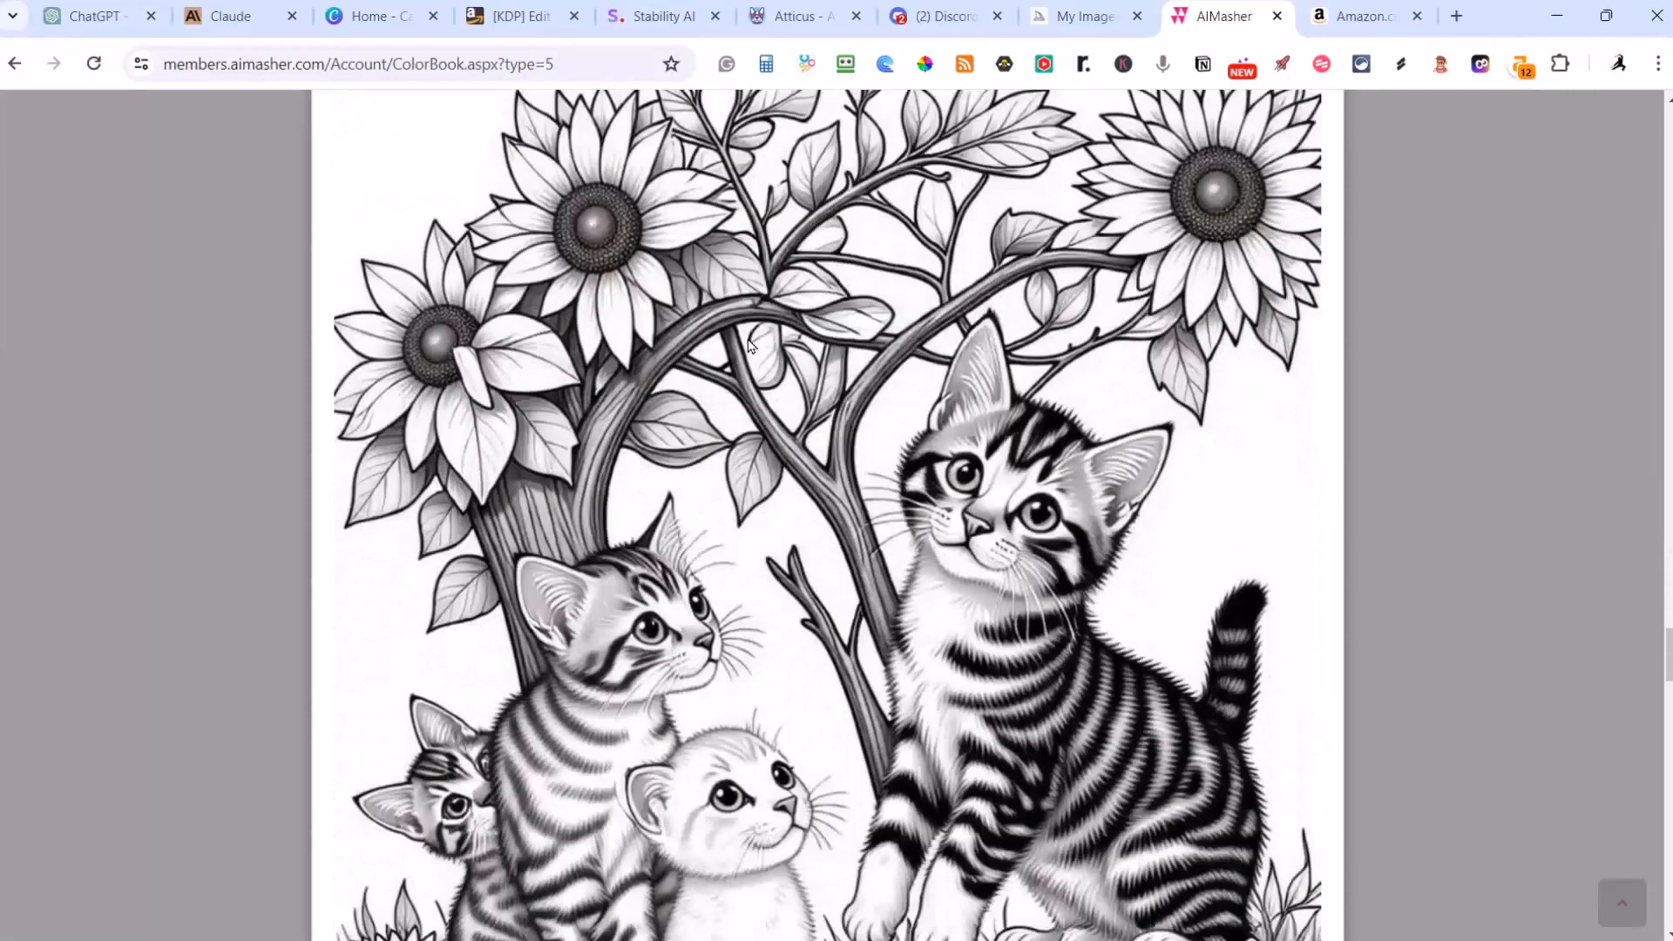
pyautogui.scroll(-4, 750, 345)
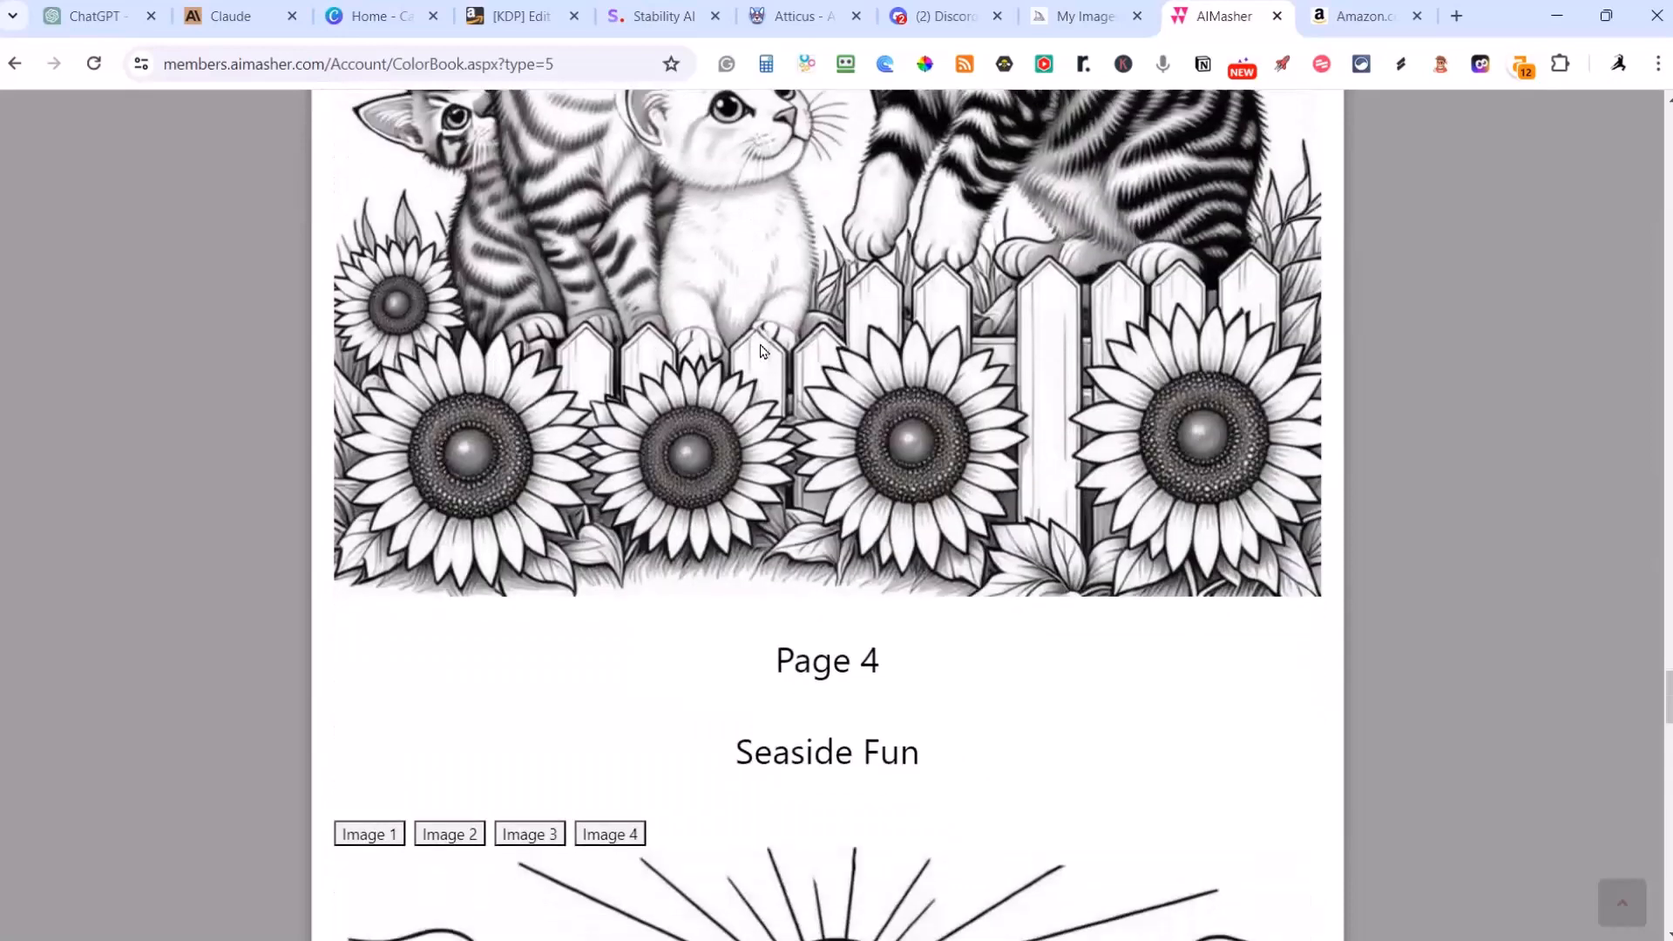
pyautogui.scroll(-8, 770, 350)
pyautogui.scroll(3, 770, 350)
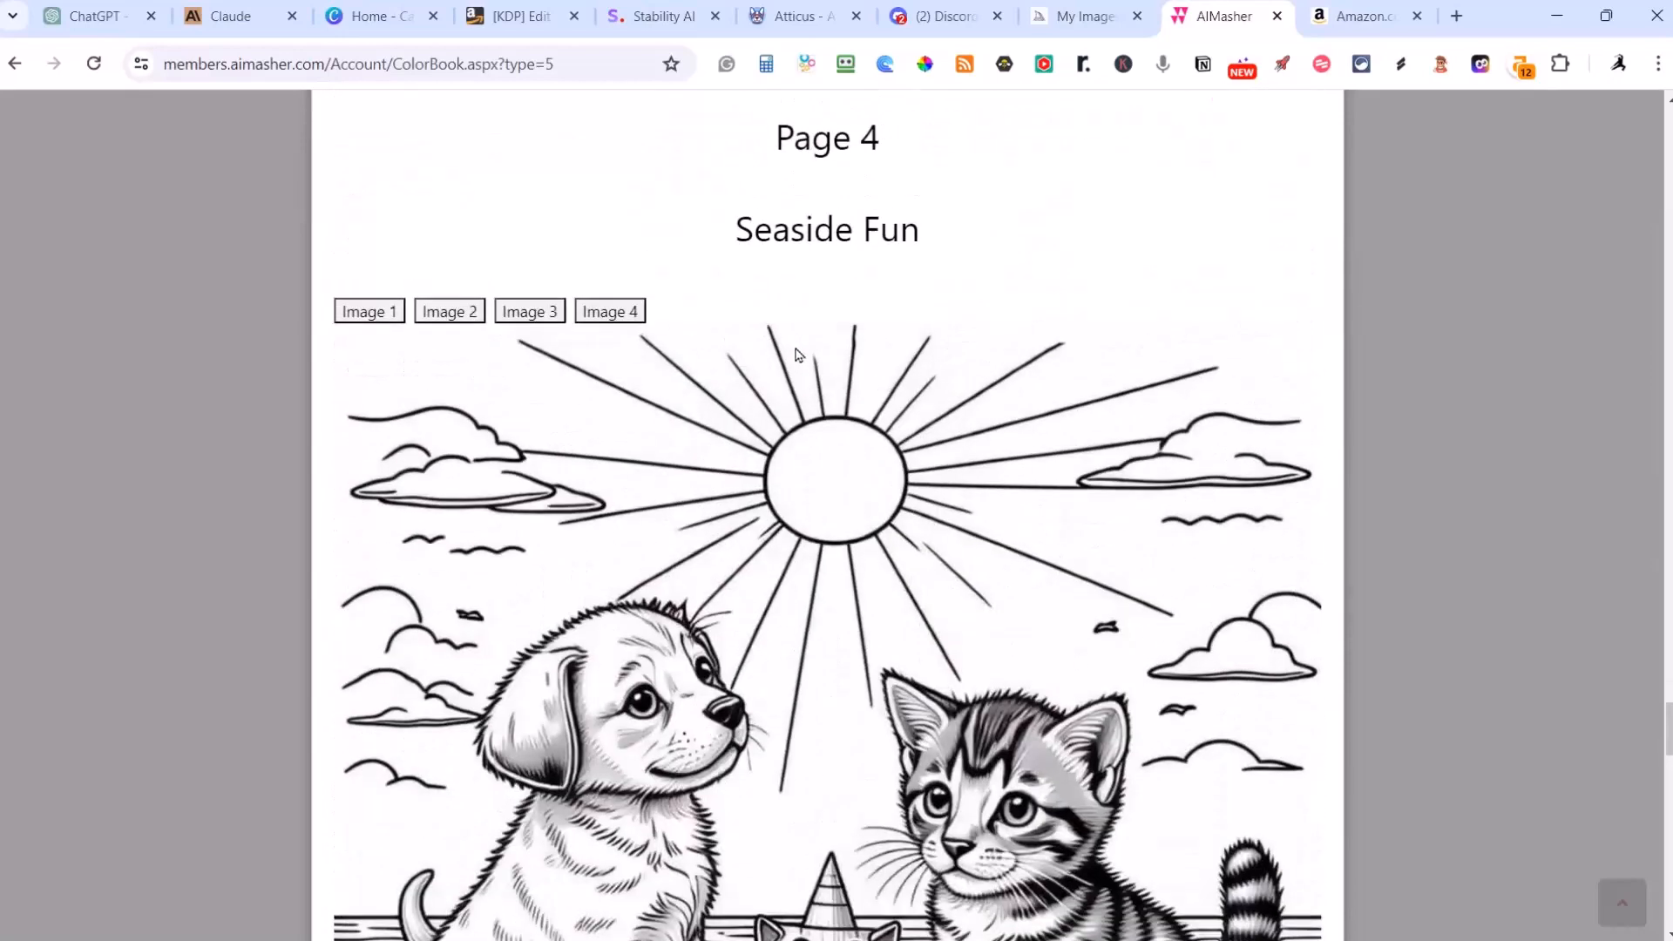
pyautogui.scroll(-7, 784, 353)
# Step: Examine the illustration currently shown on the Winter Wonderland page
pyautogui.scroll(-15, 796, 353)
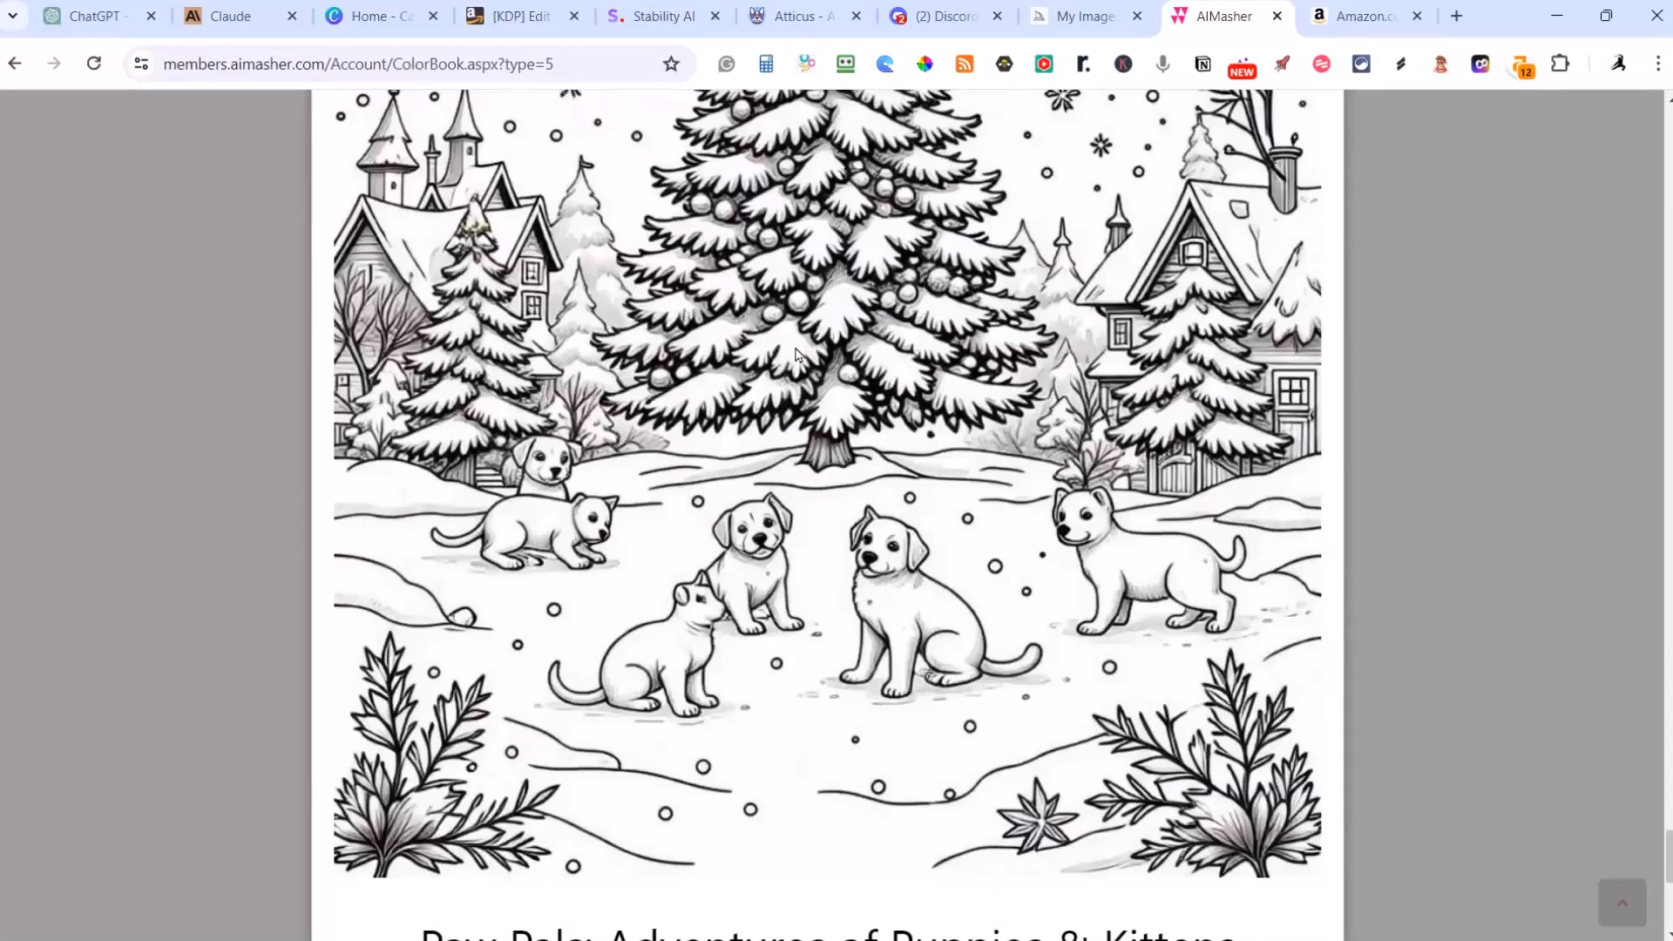
pyautogui.scroll(-3, 796, 353)
pyautogui.scroll(6, 795, 353)
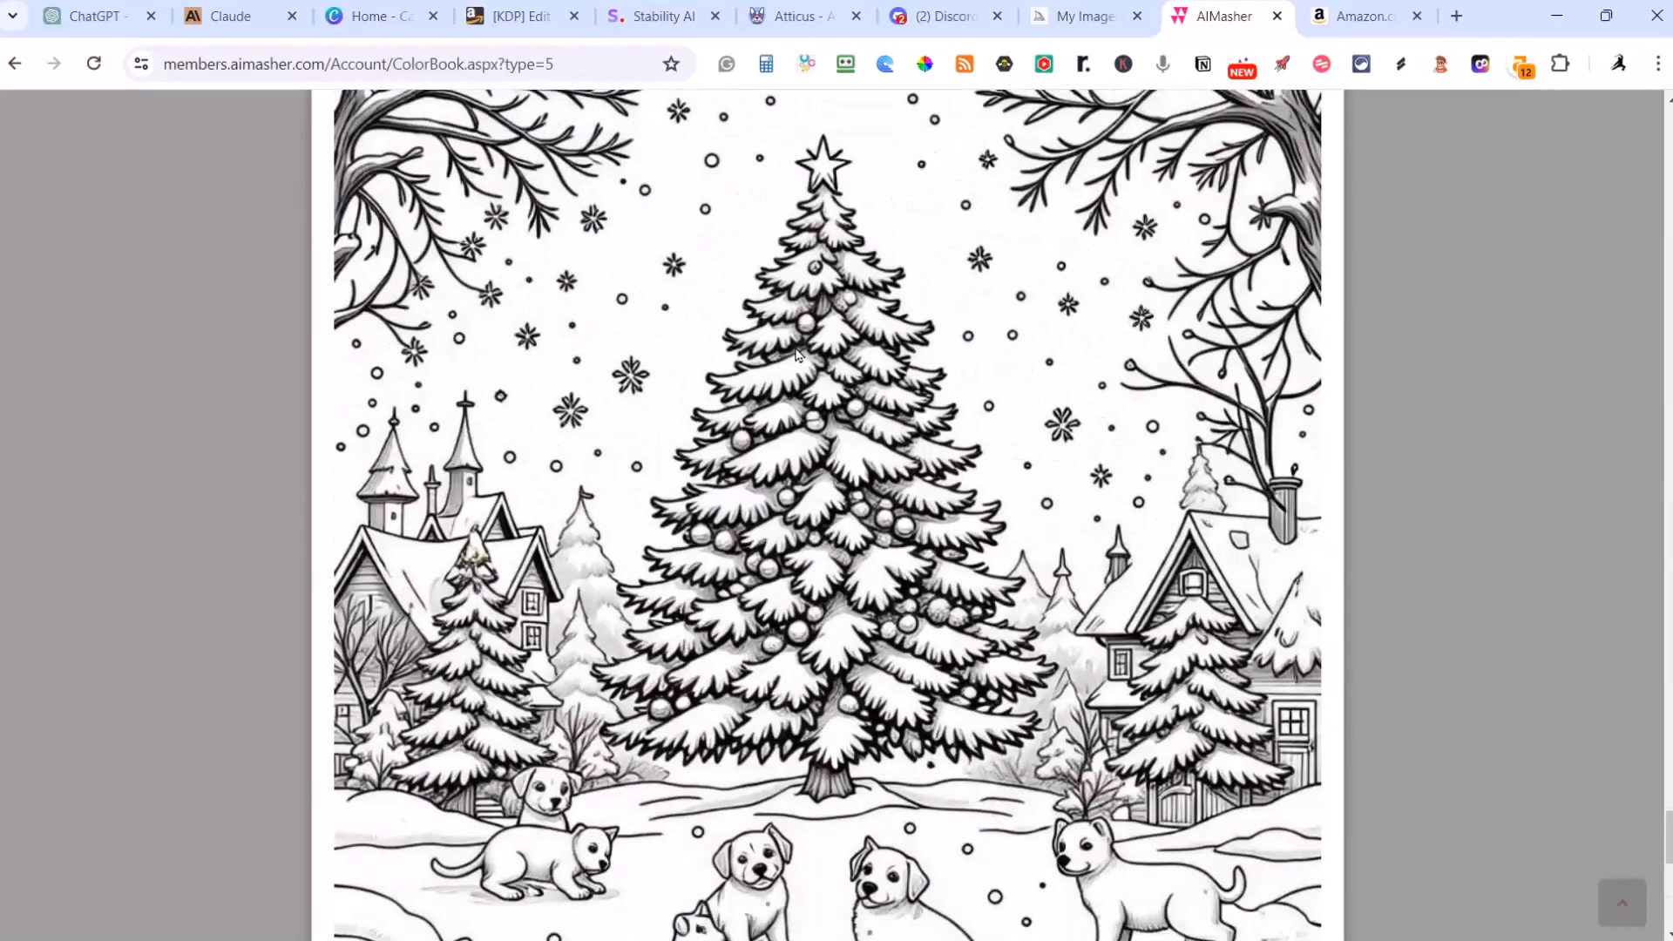
pyautogui.scroll(-4, 795, 353)
pyautogui.scroll(9, 796, 353)
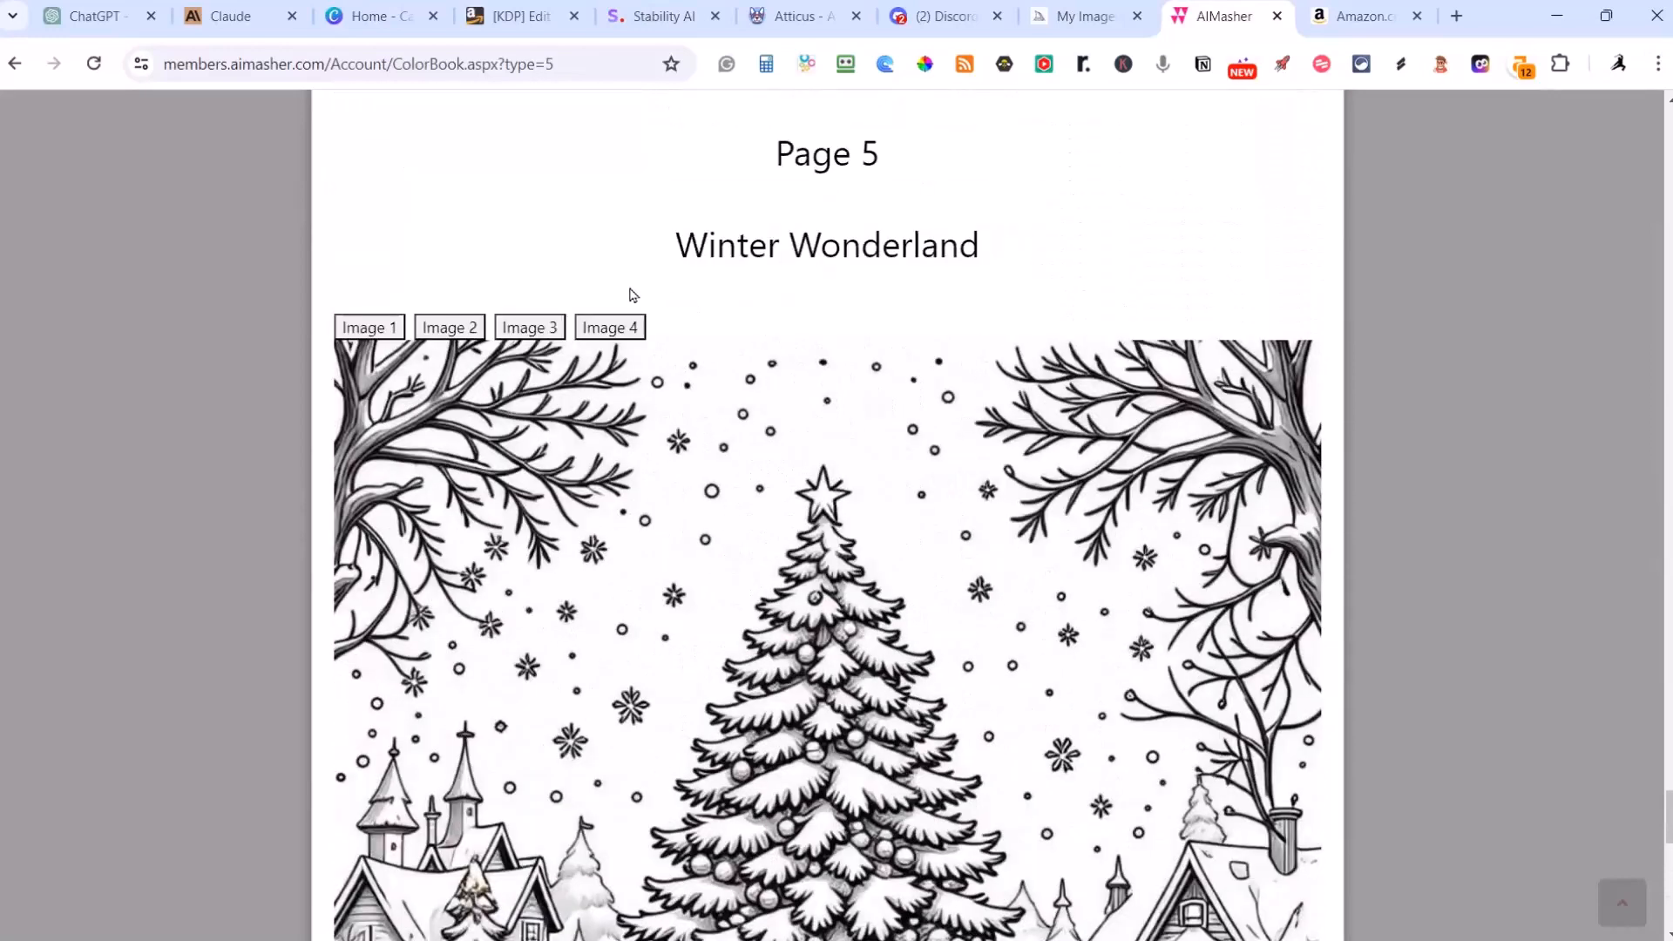
# Step: Switch the Winter Wonderland page to Image 4 and inspect its tree, houses and animals
pyautogui.click(610, 328)
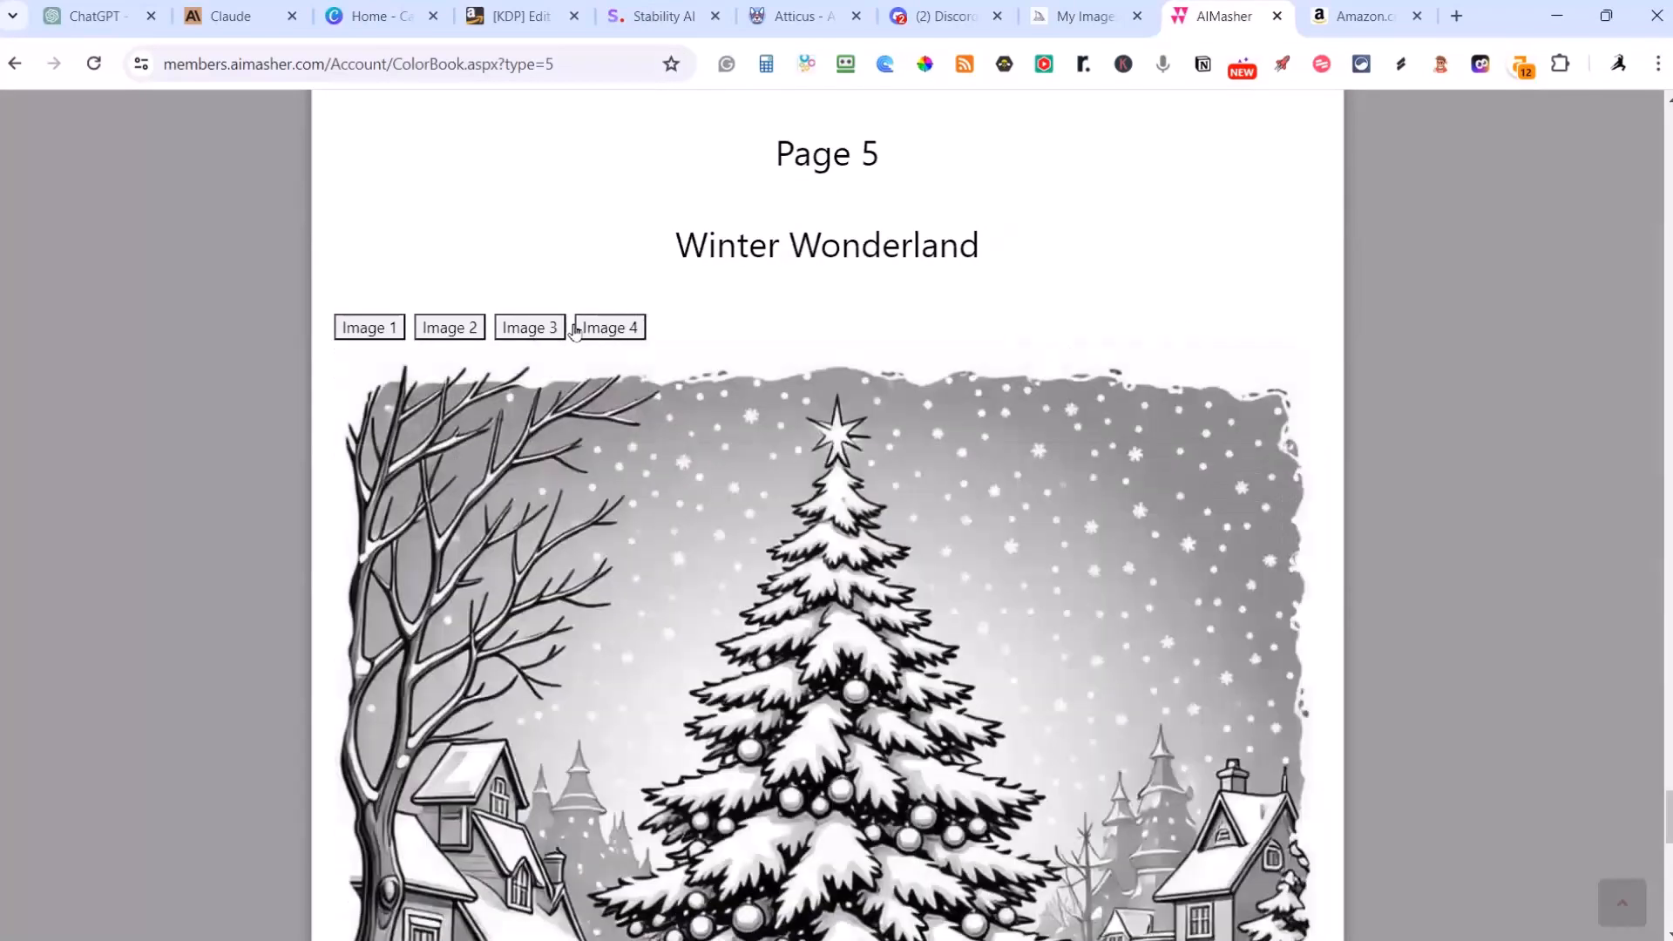
pyautogui.scroll(-1, 609, 340)
pyautogui.scroll(-3, 609, 338)
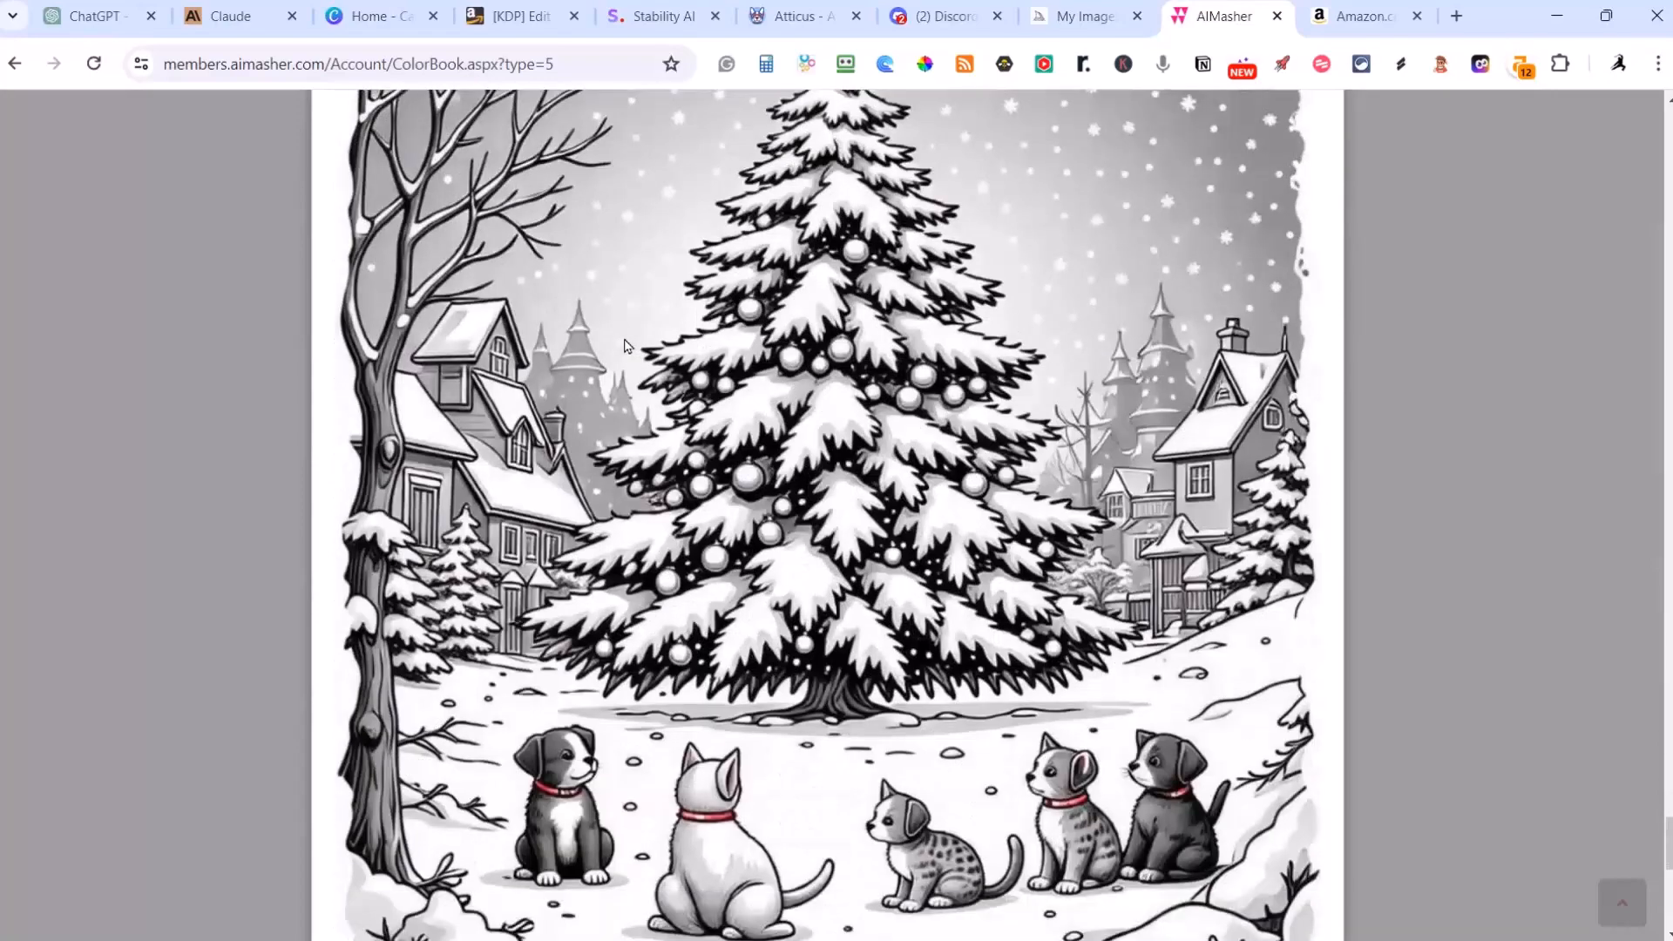
pyautogui.scroll(2, 624, 345)
pyautogui.scroll(-5, 668, 550)
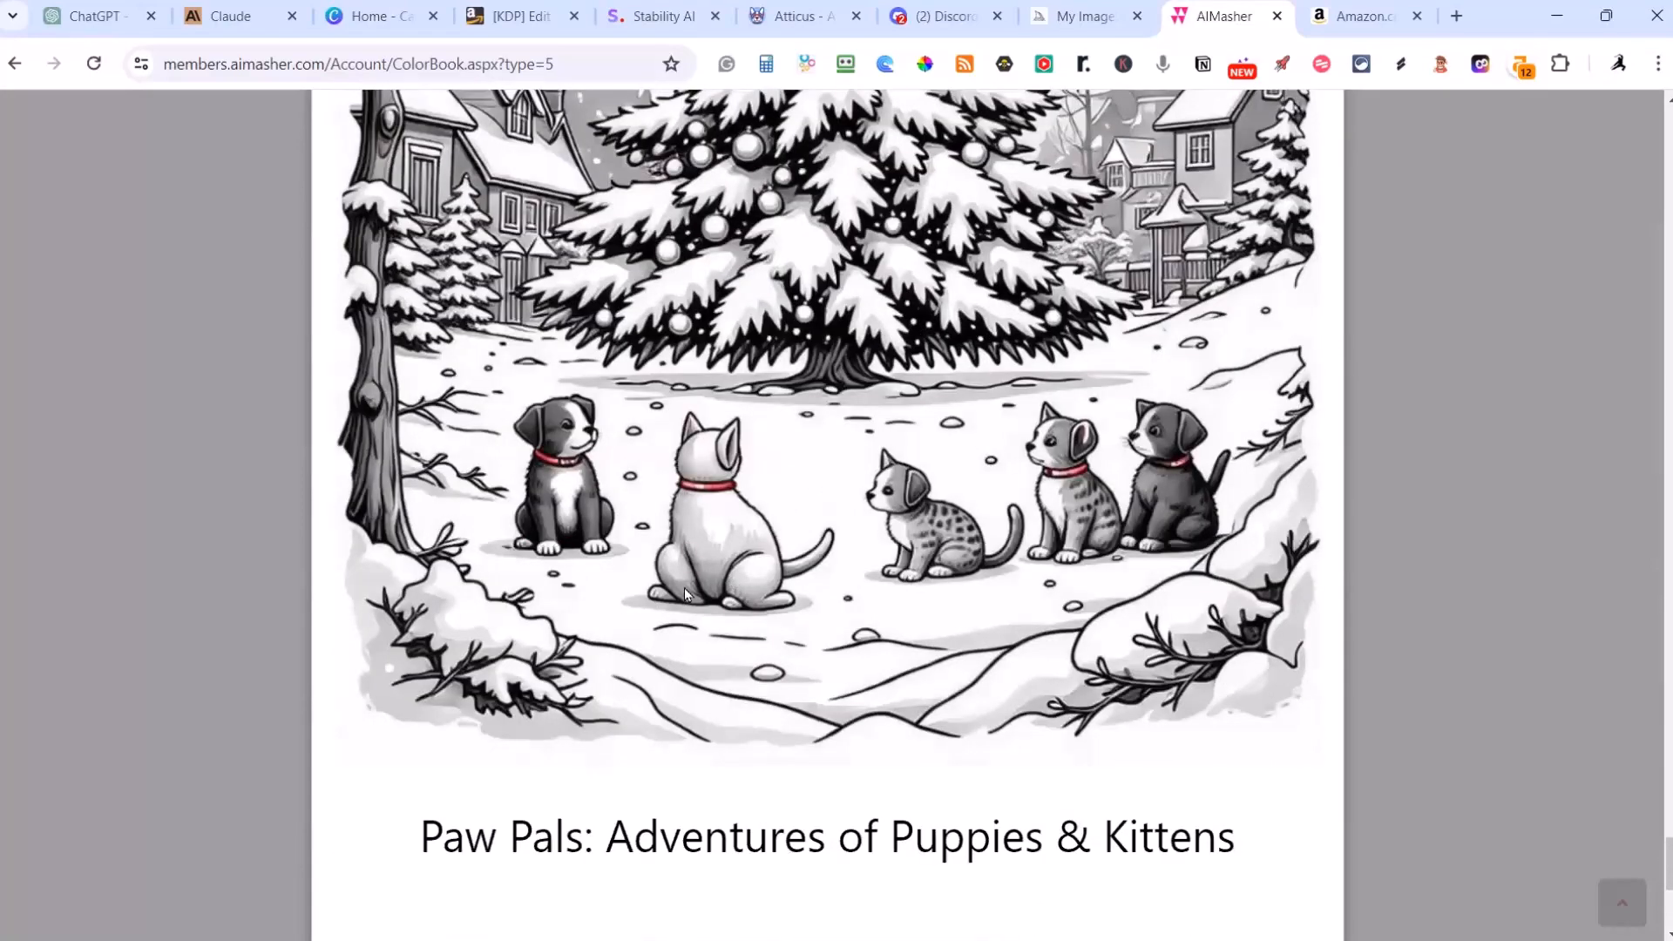
pyautogui.scroll(10, 715, 570)
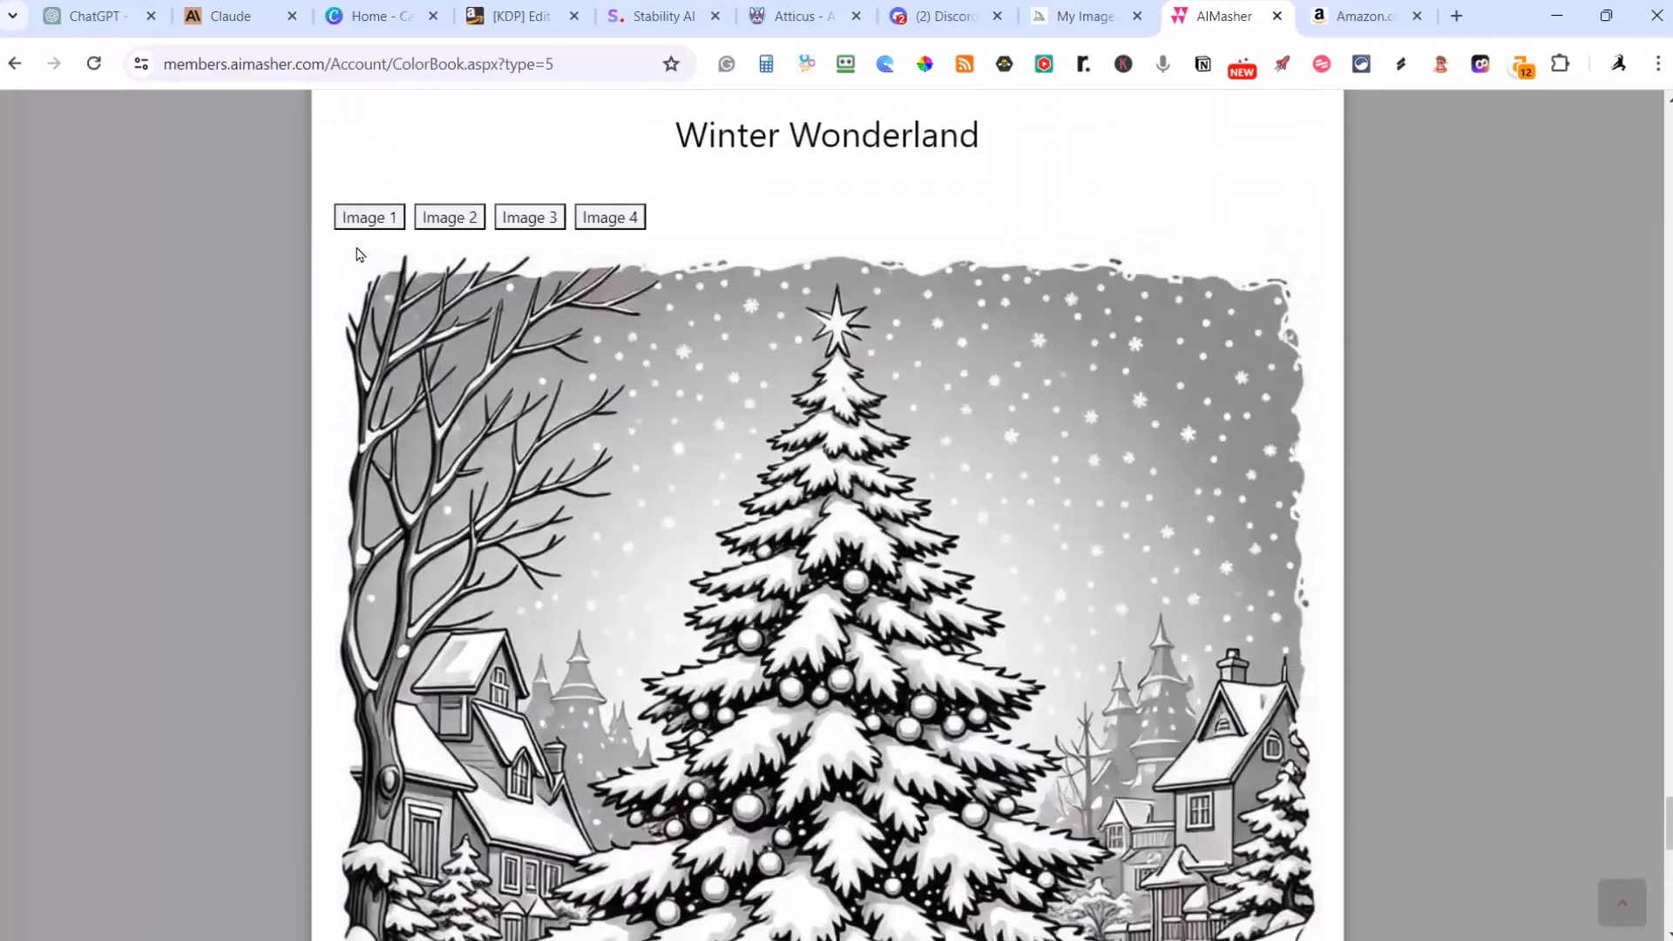
# Step: Show Image 1 on the Winter Wonderland page and look over its drawing
pyautogui.click(381, 222)
pyautogui.scroll(1, 838, 549)
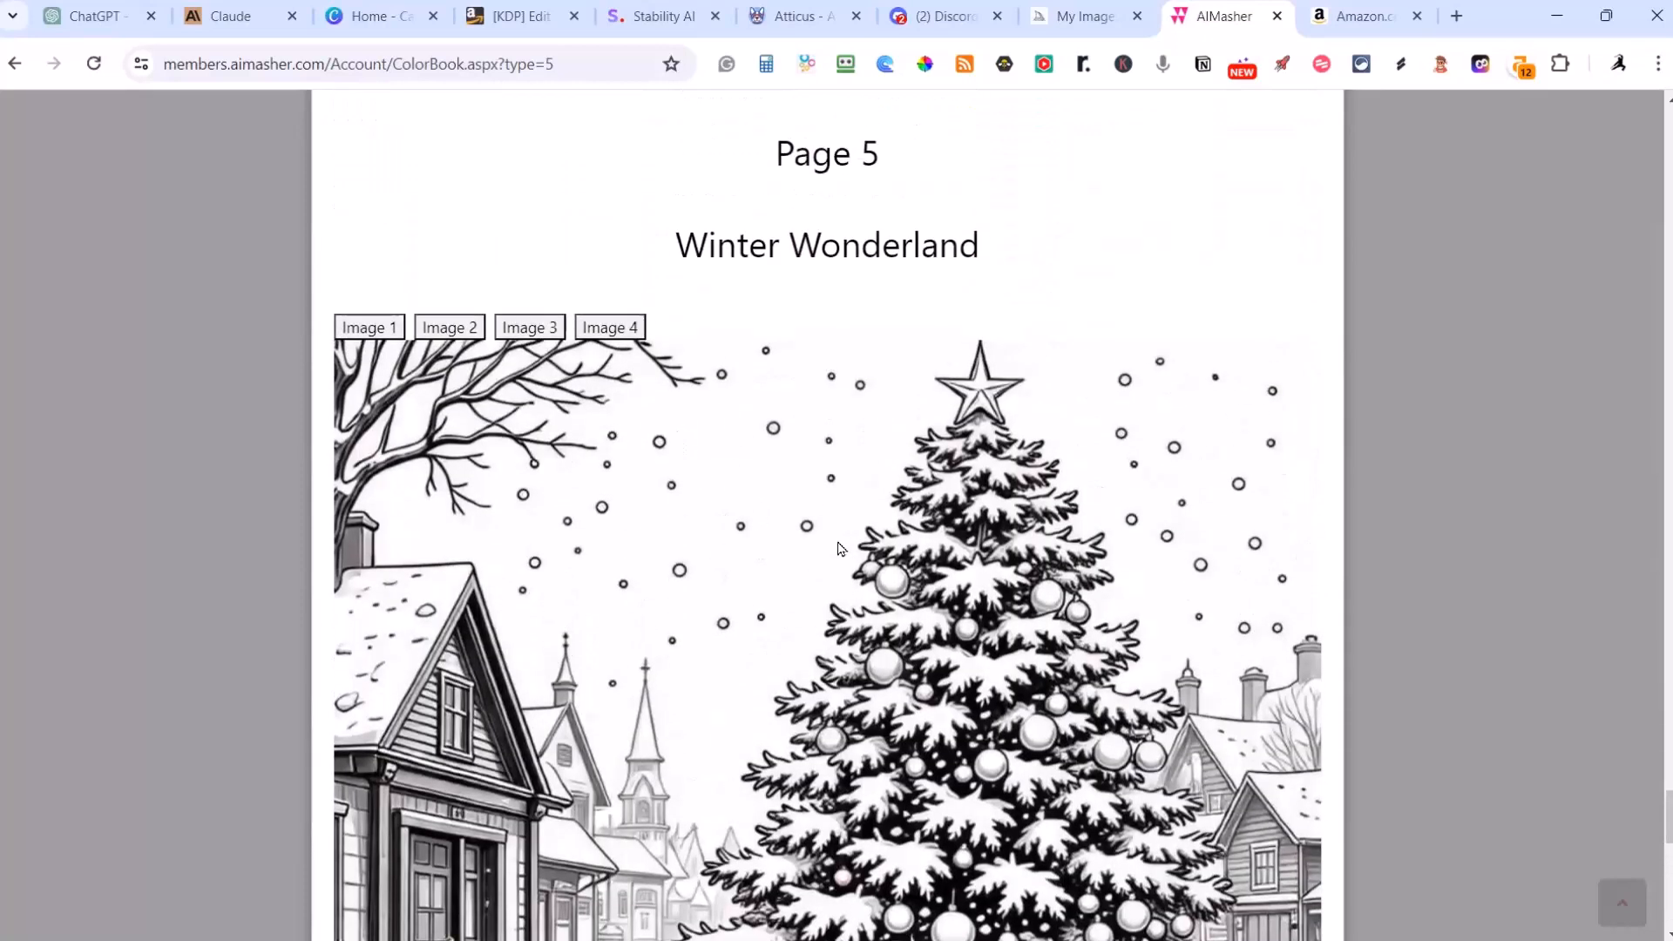
pyautogui.scroll(-6, 861, 566)
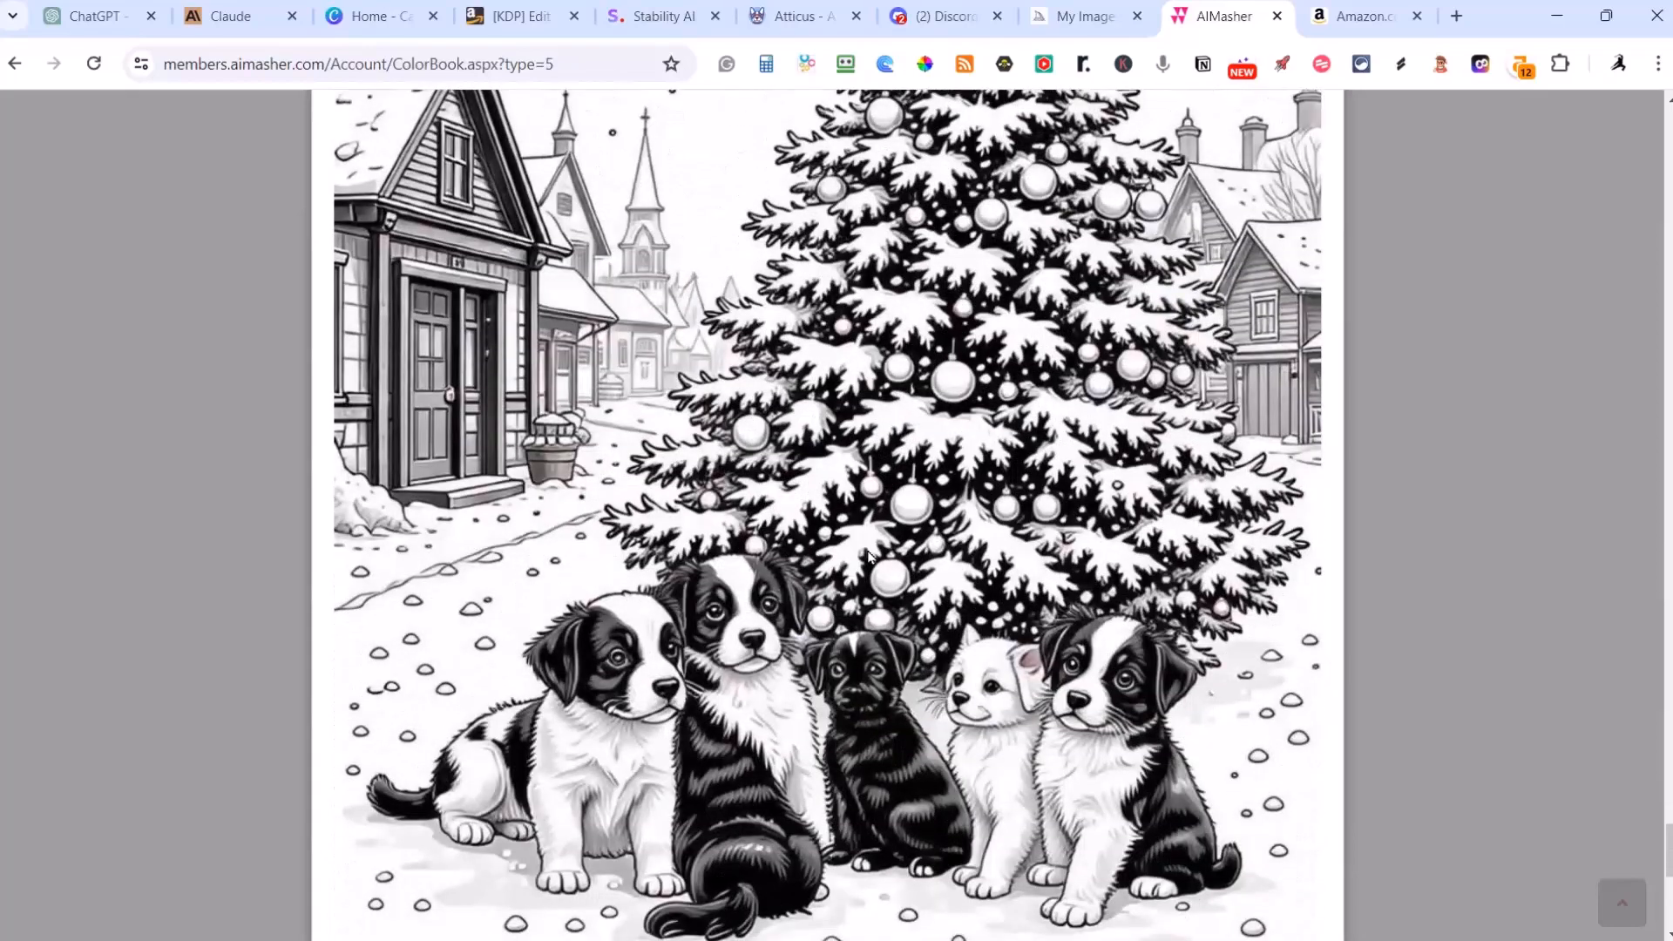
# Step: Look back over the Winter Wonderland, Seaside Fun and Backyard Adventure illustrations and close the book preview
pyautogui.scroll(15, 869, 555)
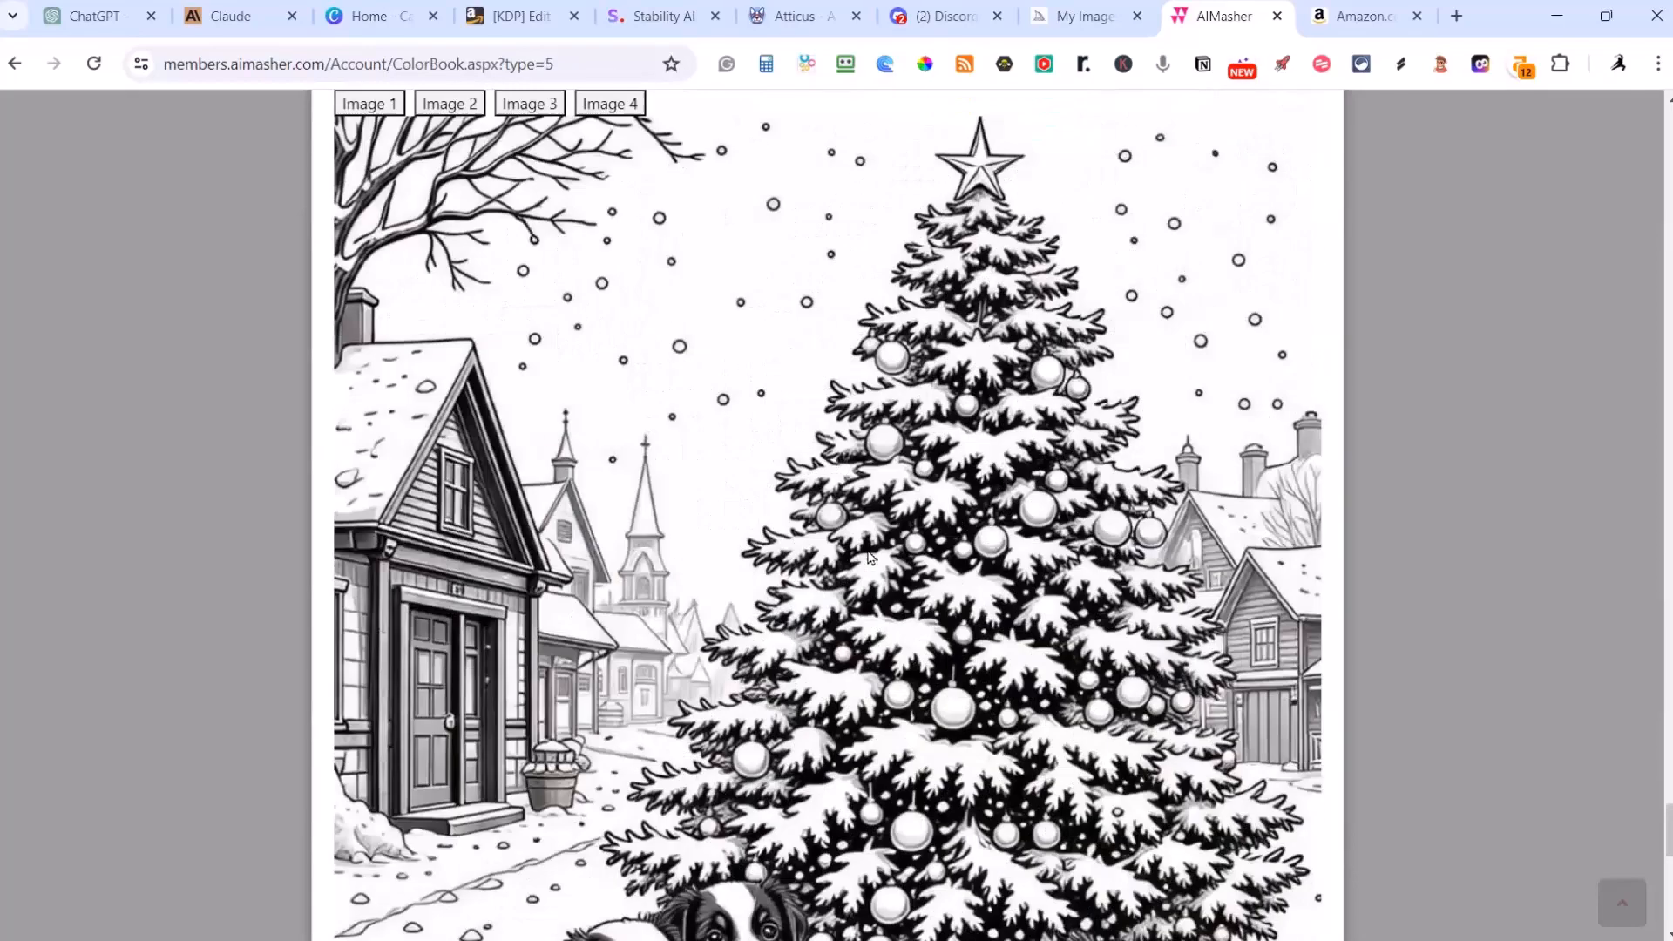
pyautogui.scroll(14, 868, 555)
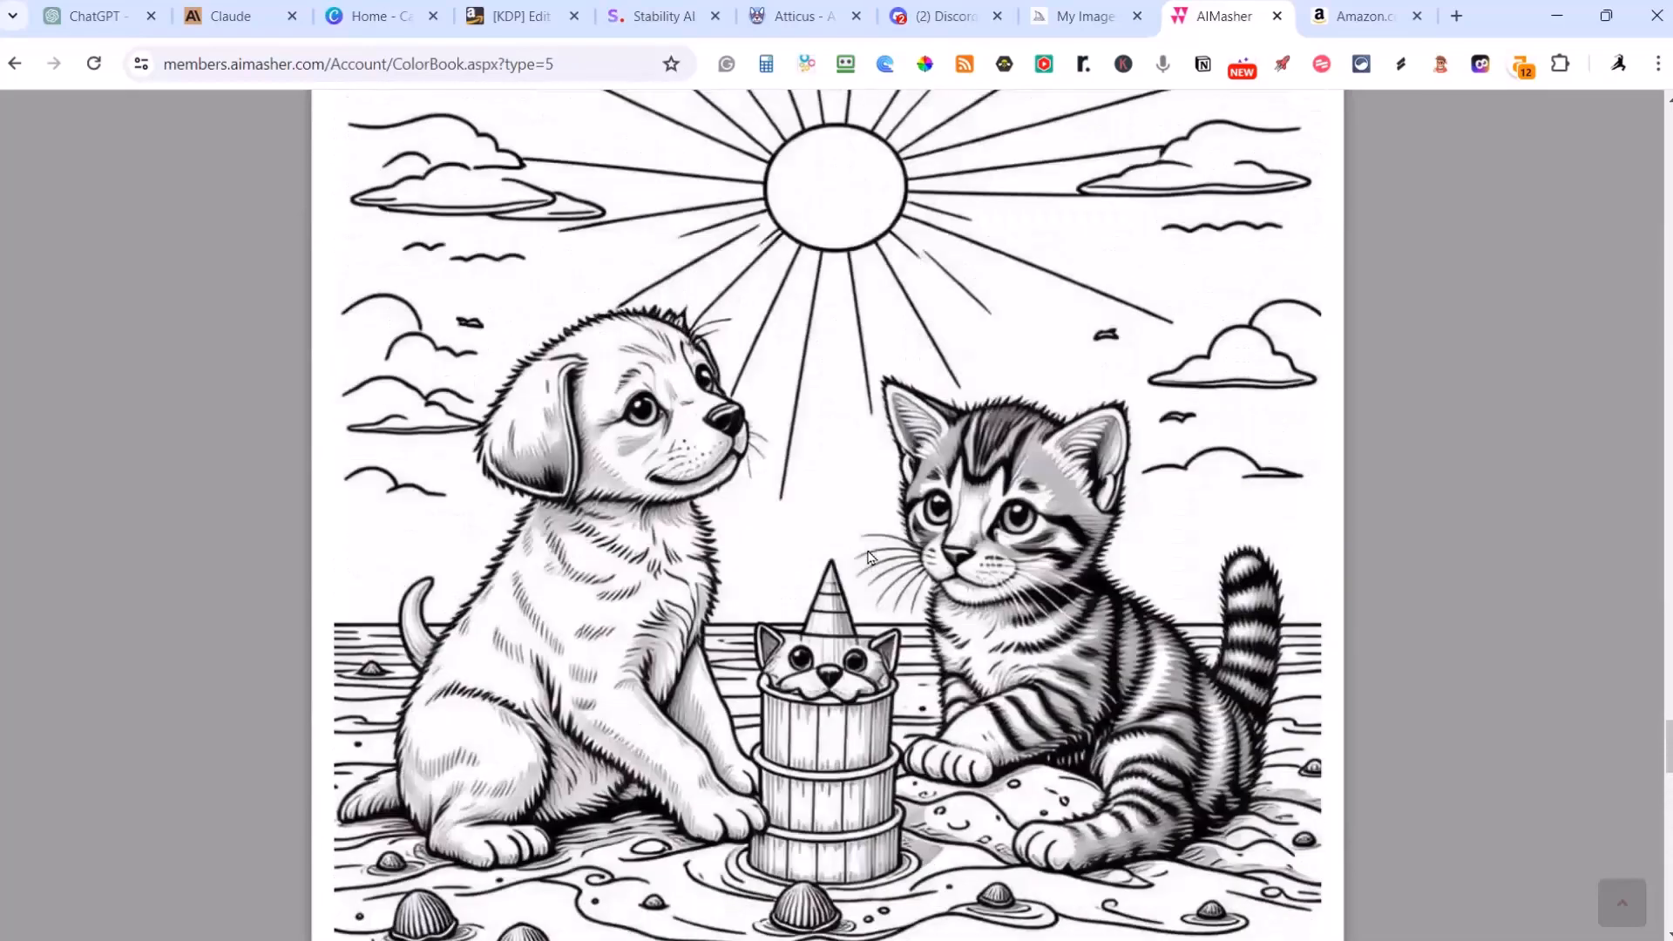
pyautogui.scroll(15, 868, 555)
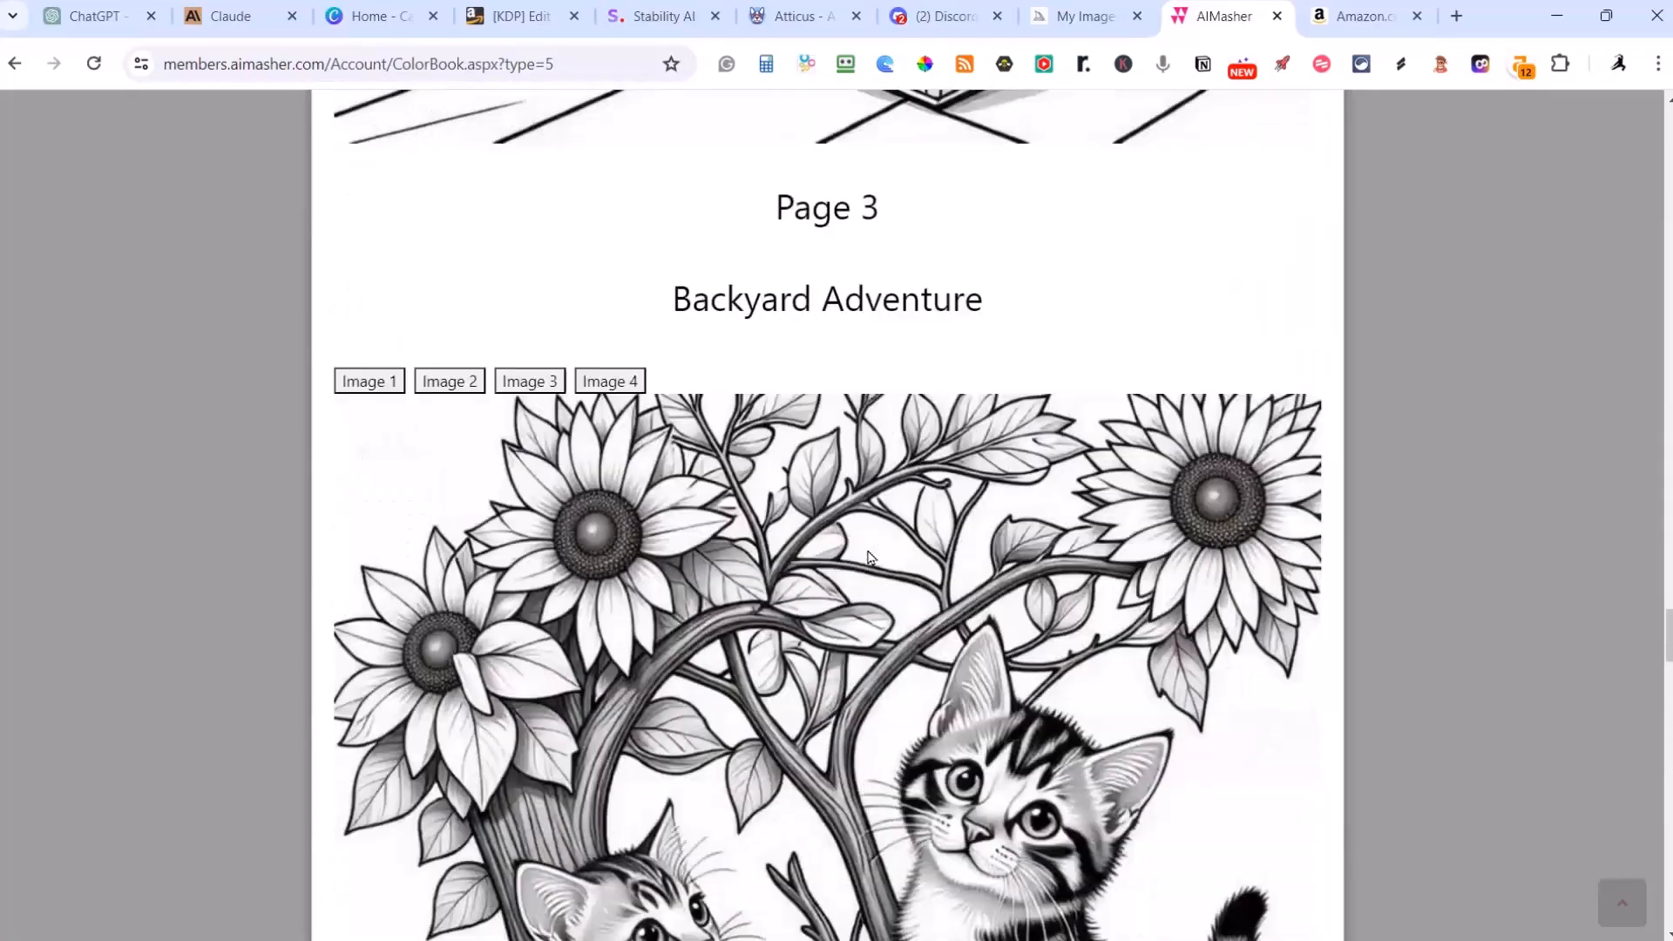
pyautogui.scroll(4, 869, 554)
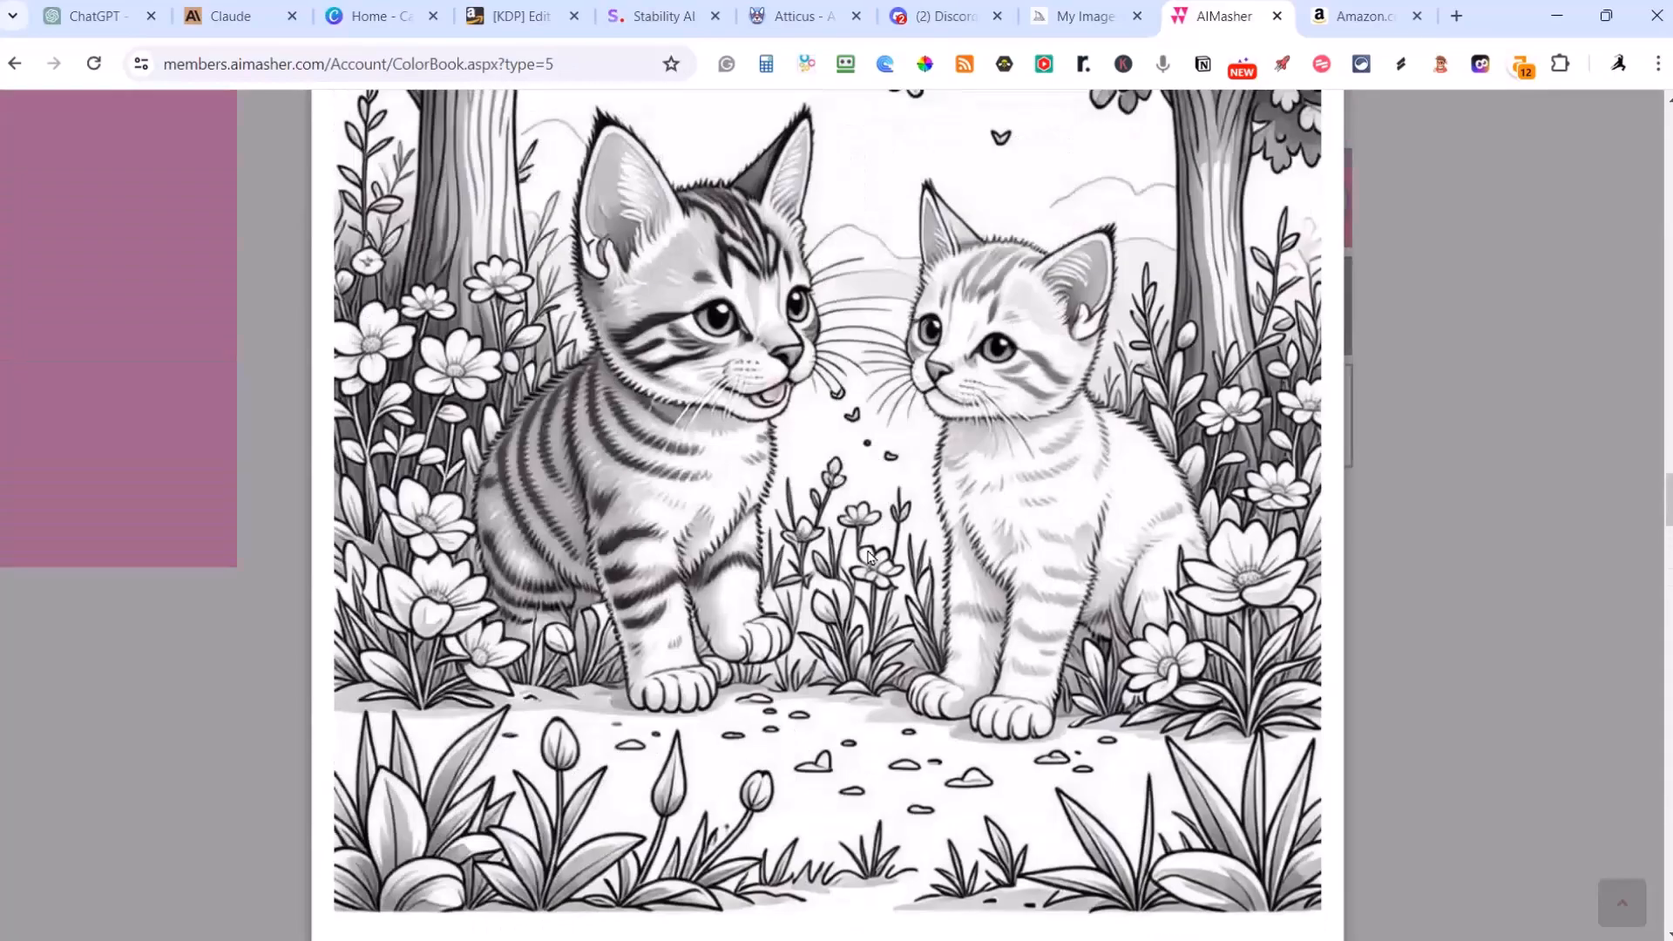
pyautogui.press('Escape')
# Step: Review the page rows and image summary prompts in the results table of the Puppies and Kittens book
pyautogui.scroll(5, 831, 502)
pyautogui.scroll(20, 831, 502)
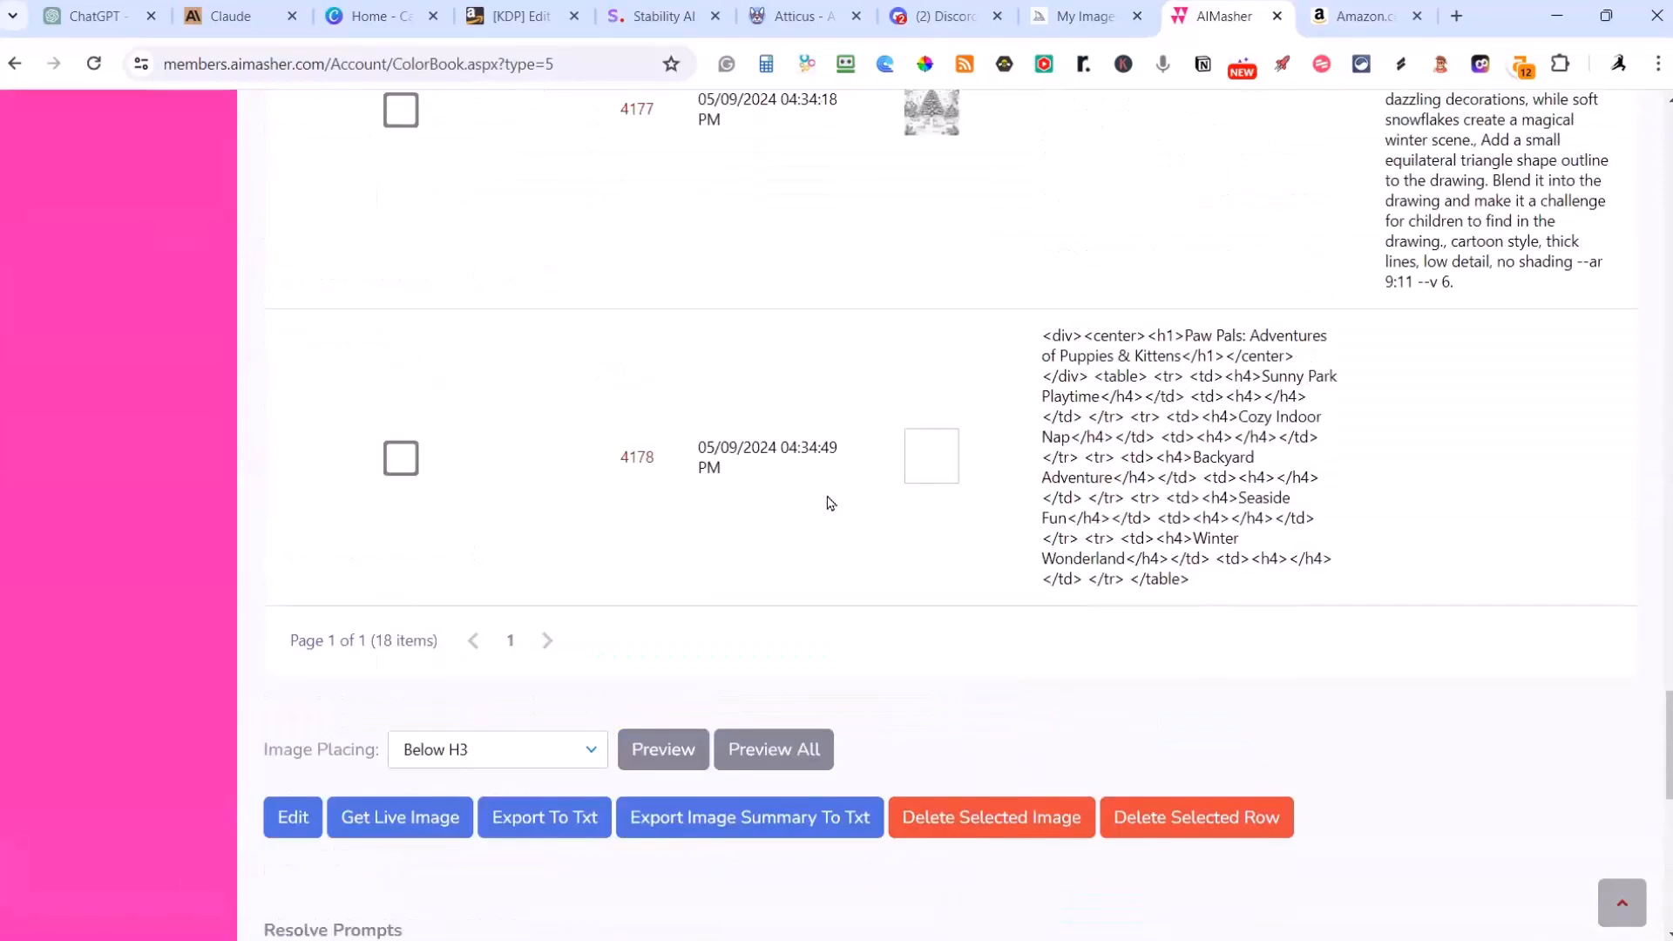
pyautogui.scroll(15, 830, 503)
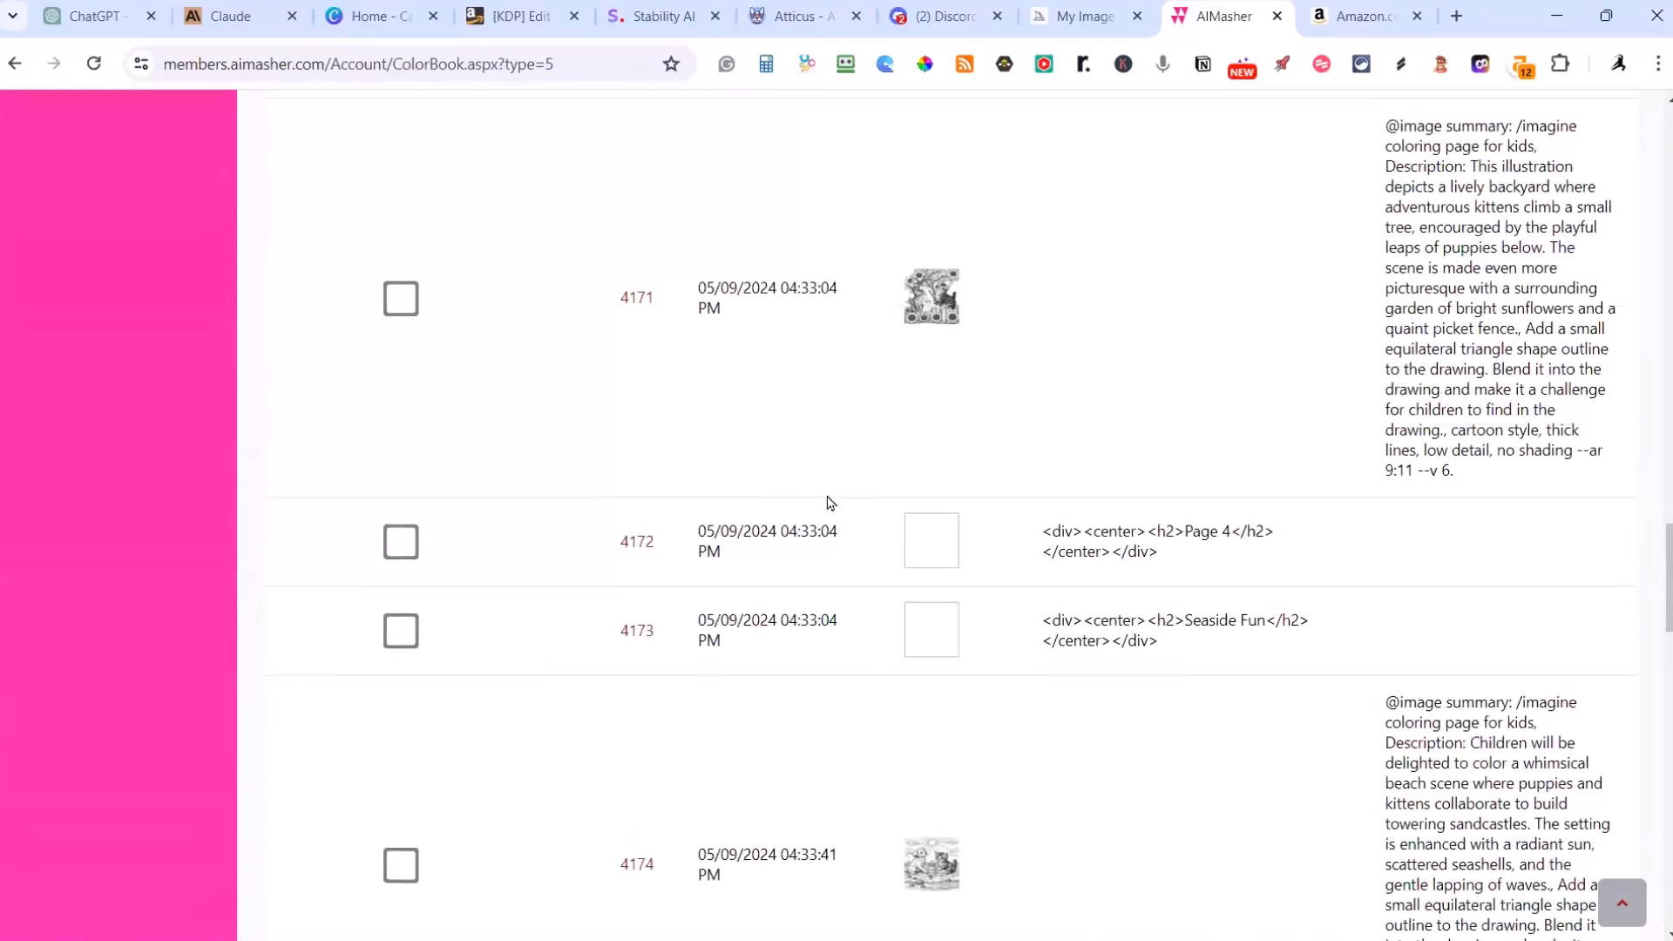
pyautogui.scroll(8, 831, 503)
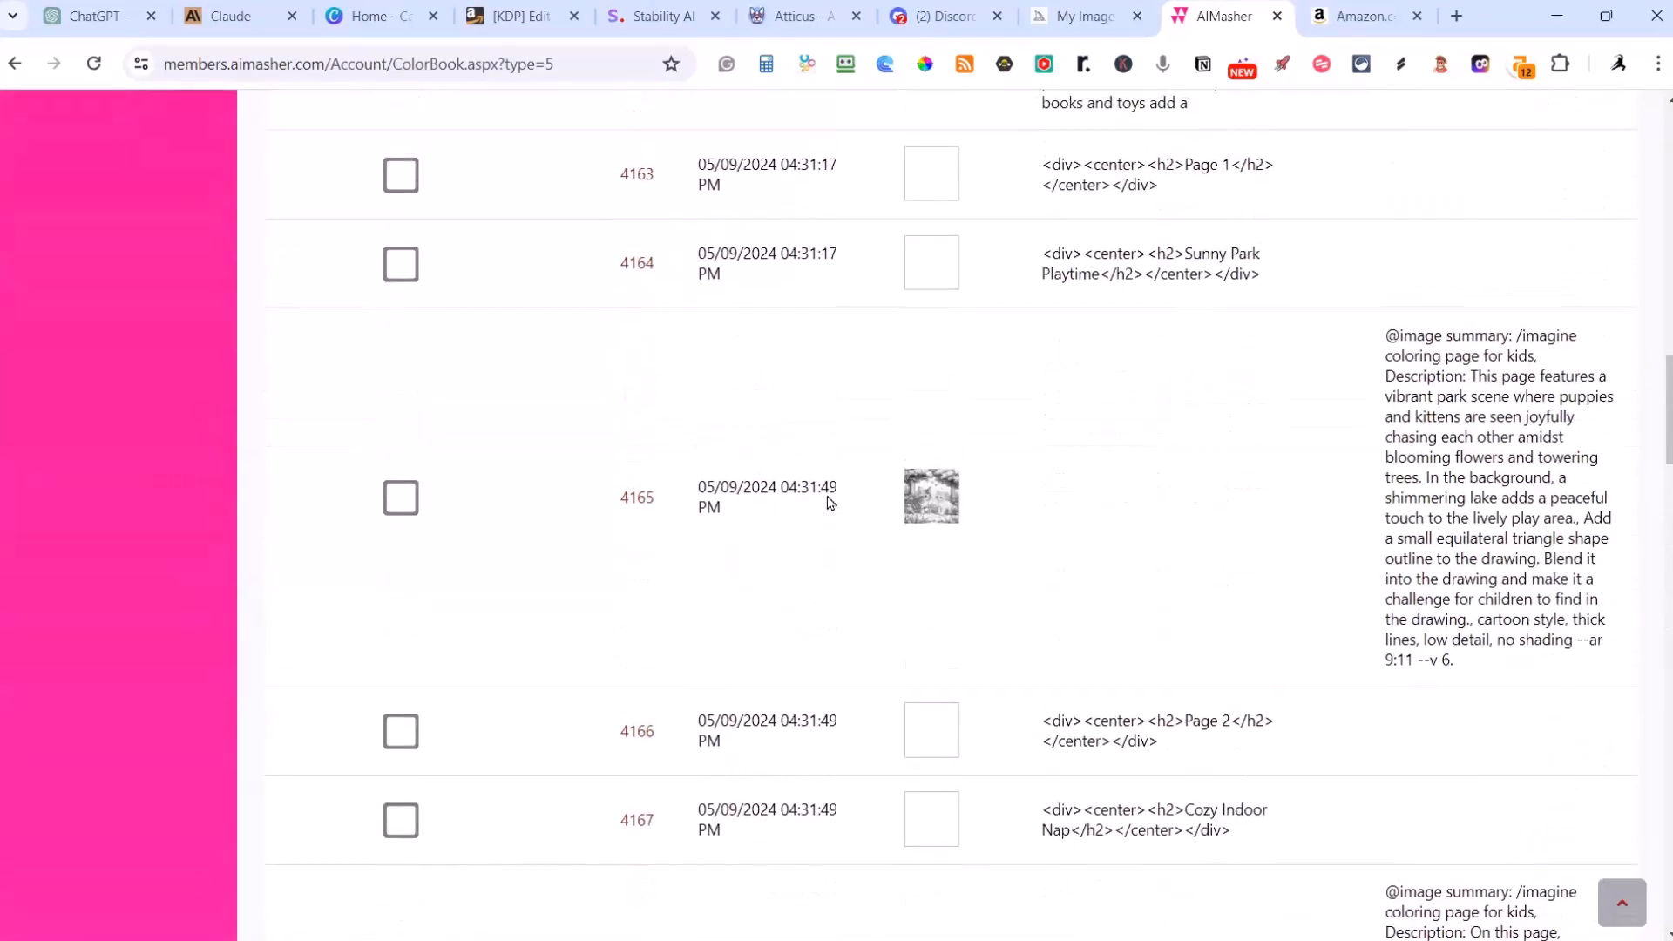
pyautogui.scroll(-5, 1027, 482)
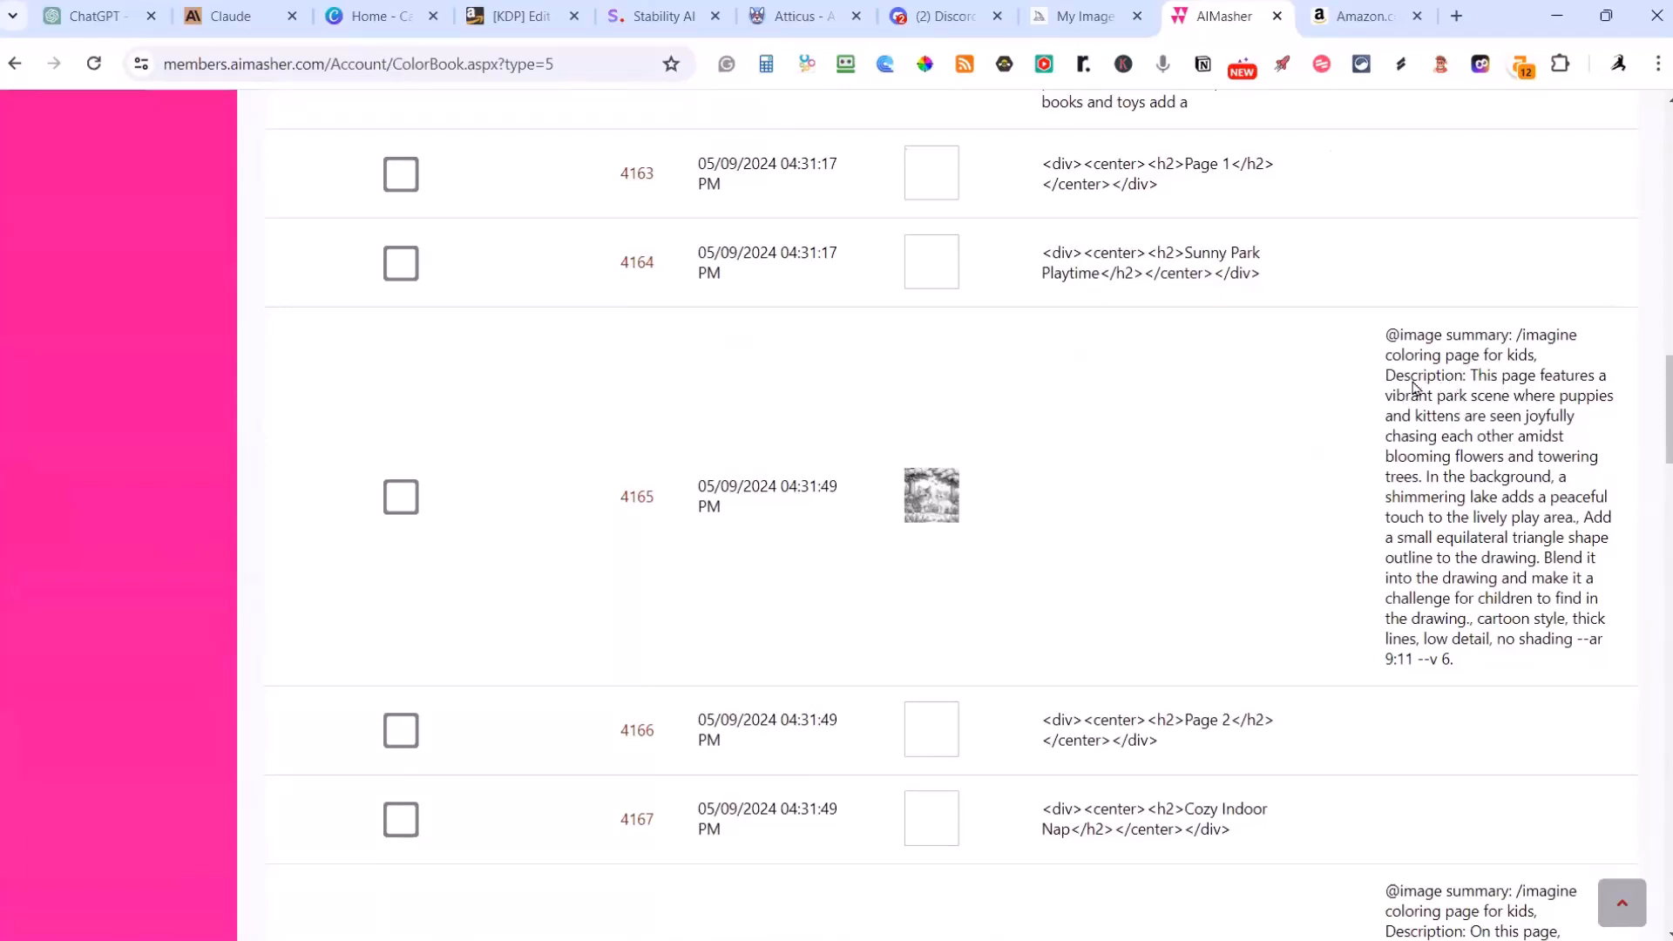
pyautogui.scroll(8, 1344, 548)
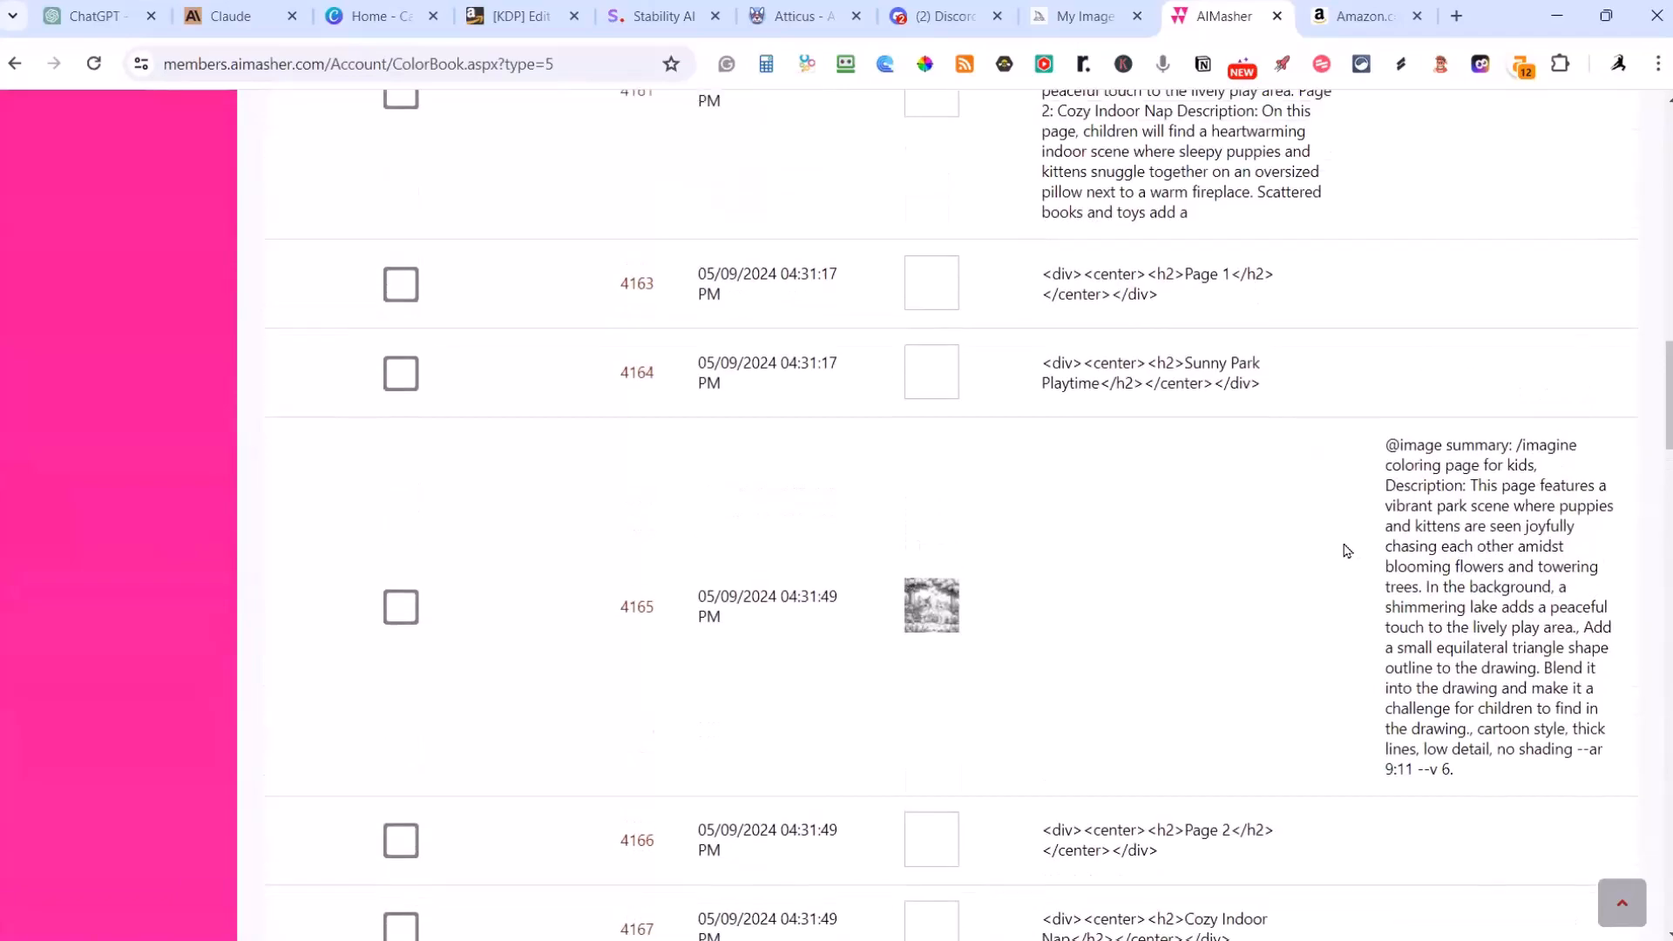
# Step: Finish editing the Puppies and Kittens book and return to the coloring books list
pyautogui.scroll(8, 1037, 547)
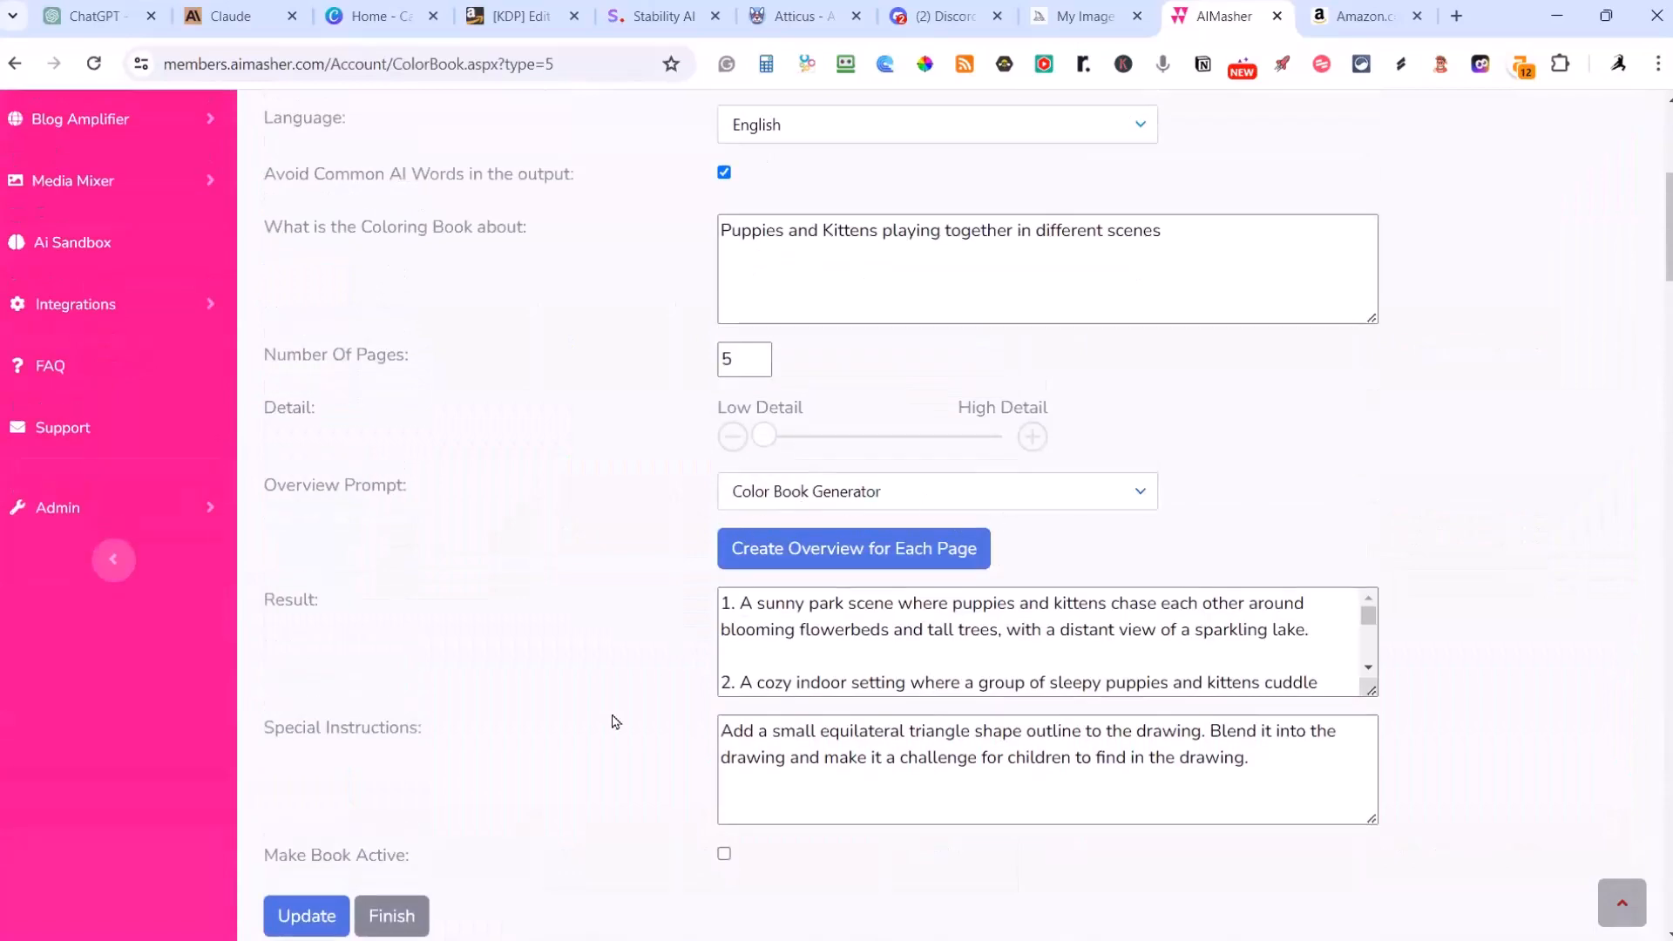
pyautogui.scroll(-4, 558, 732)
pyautogui.click(374, 570)
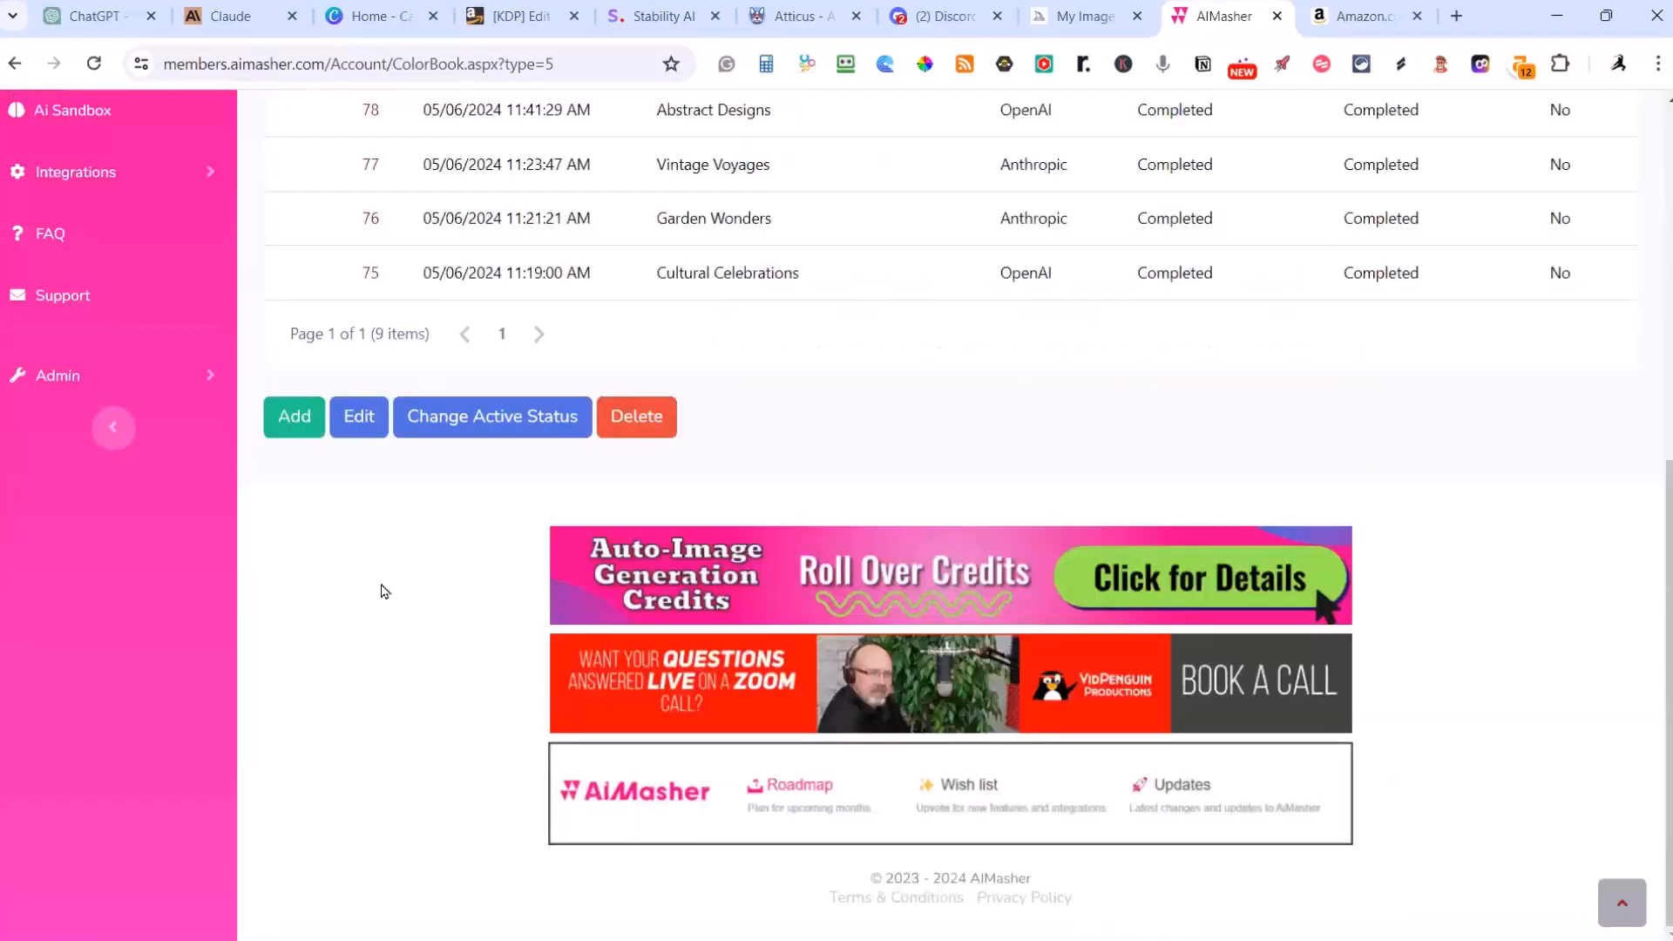
# Step: Open the Wildlife Wonders coloring book from the list and look over its settings
pyautogui.scroll(10, 654, 528)
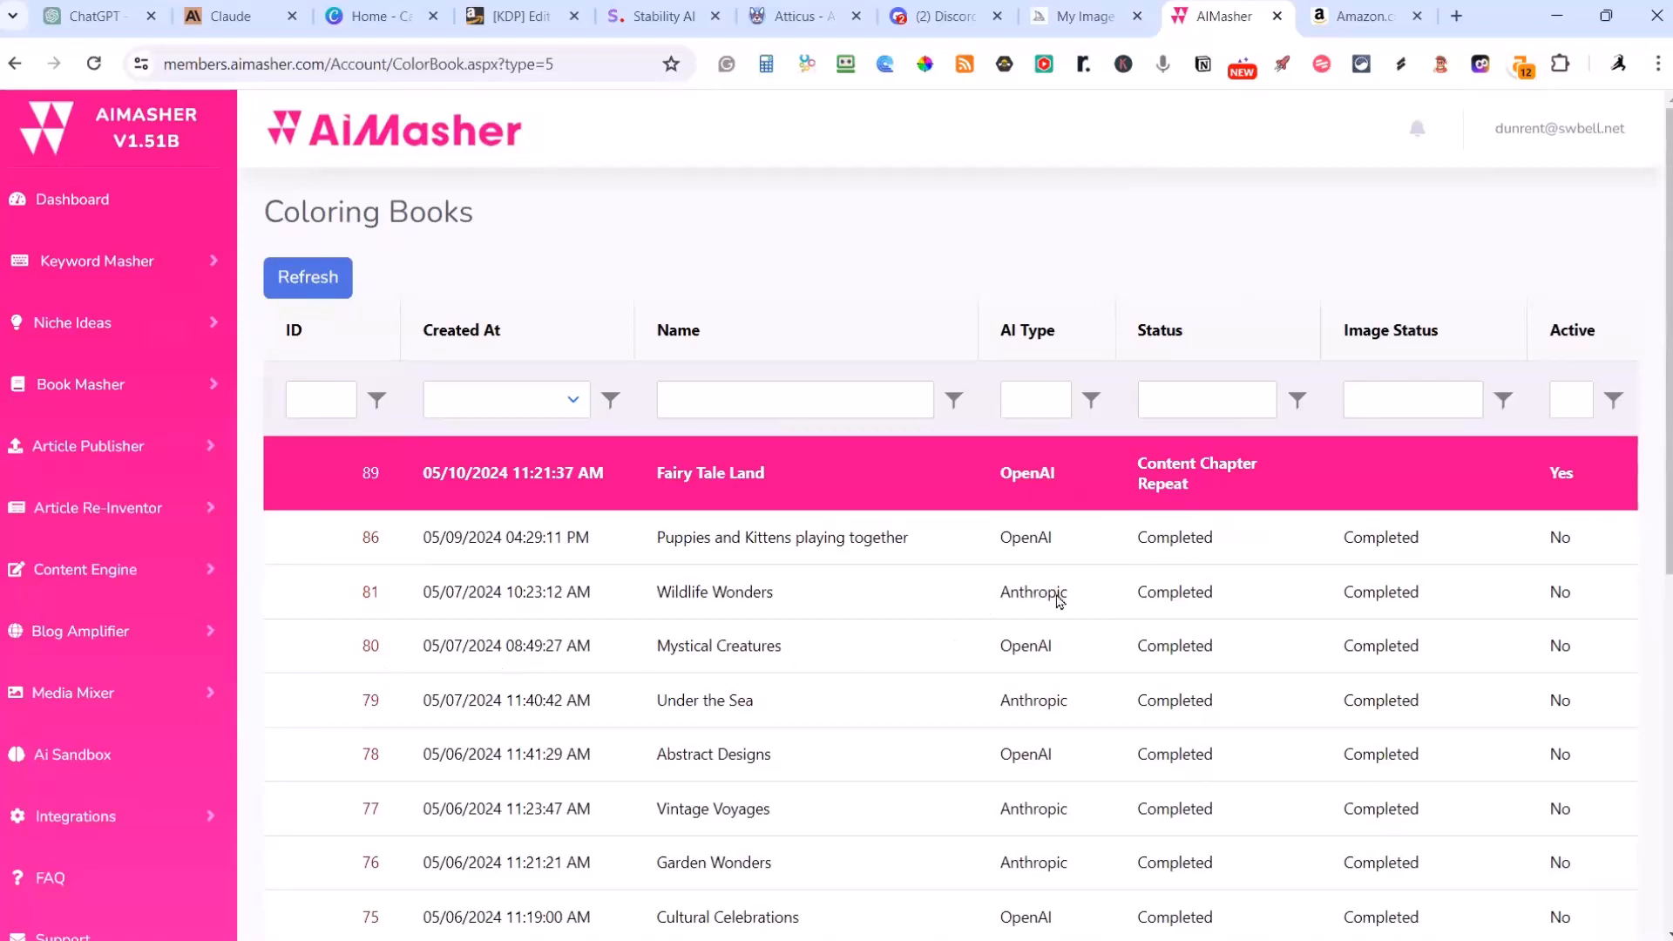
pyautogui.click(370, 592)
pyautogui.scroll(-3, 898, 665)
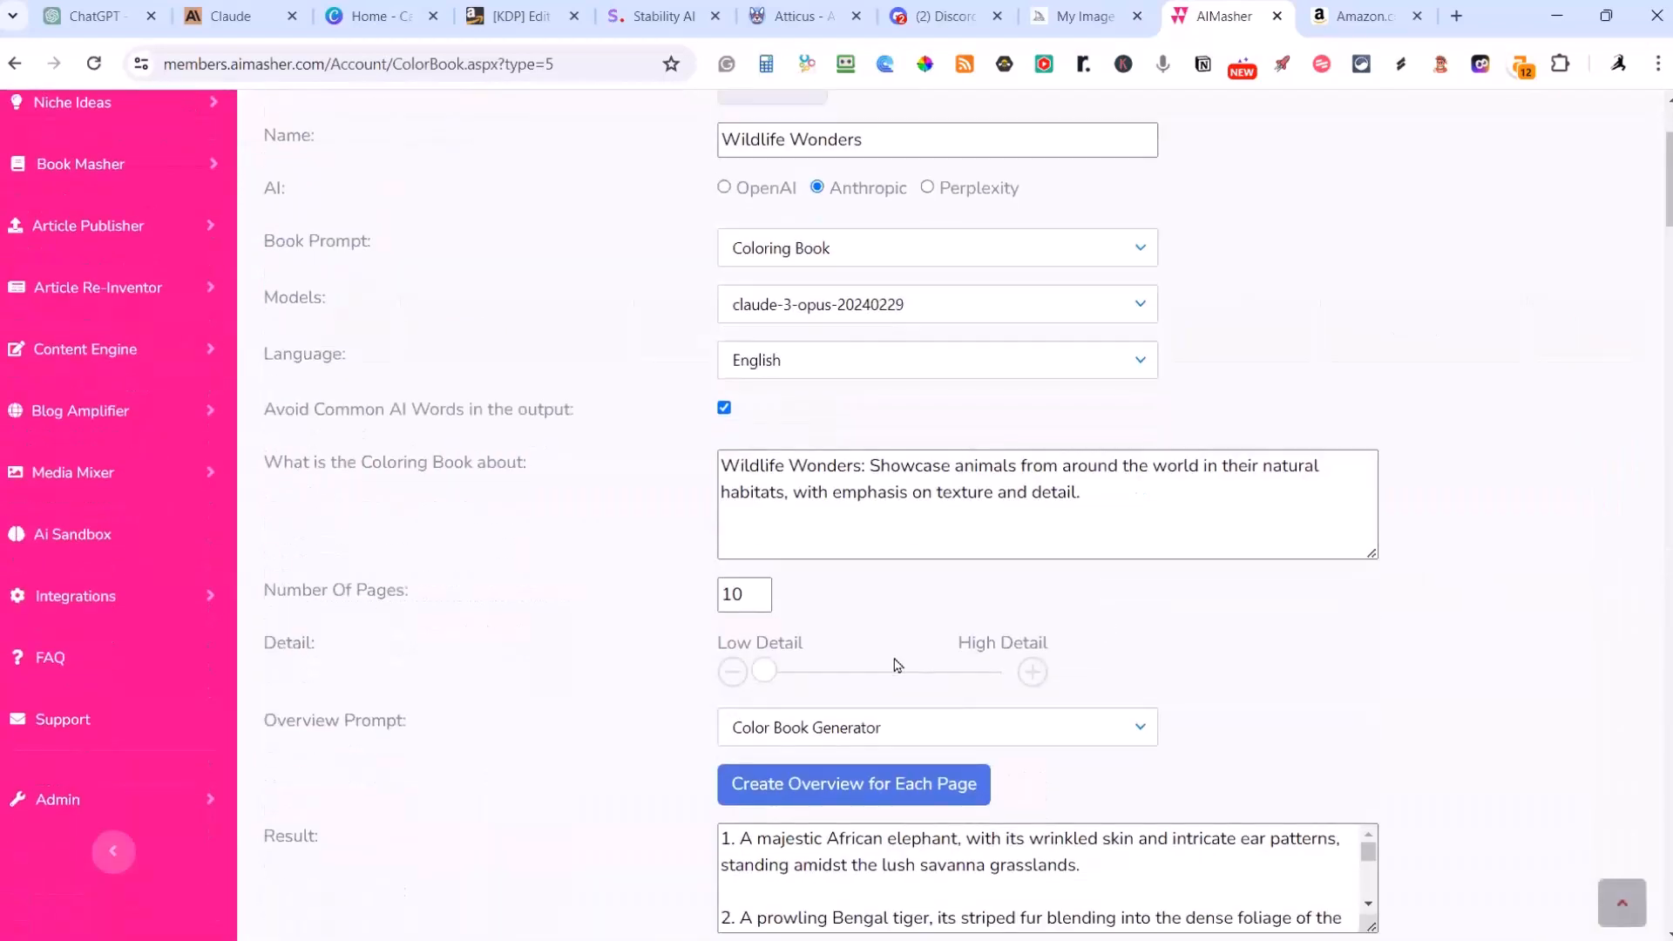
pyautogui.scroll(-1, 897, 665)
# Step: Look through the Wildlife Wonders page rows and image summaries and open a preview of all pages
pyautogui.scroll(-8, 1127, 358)
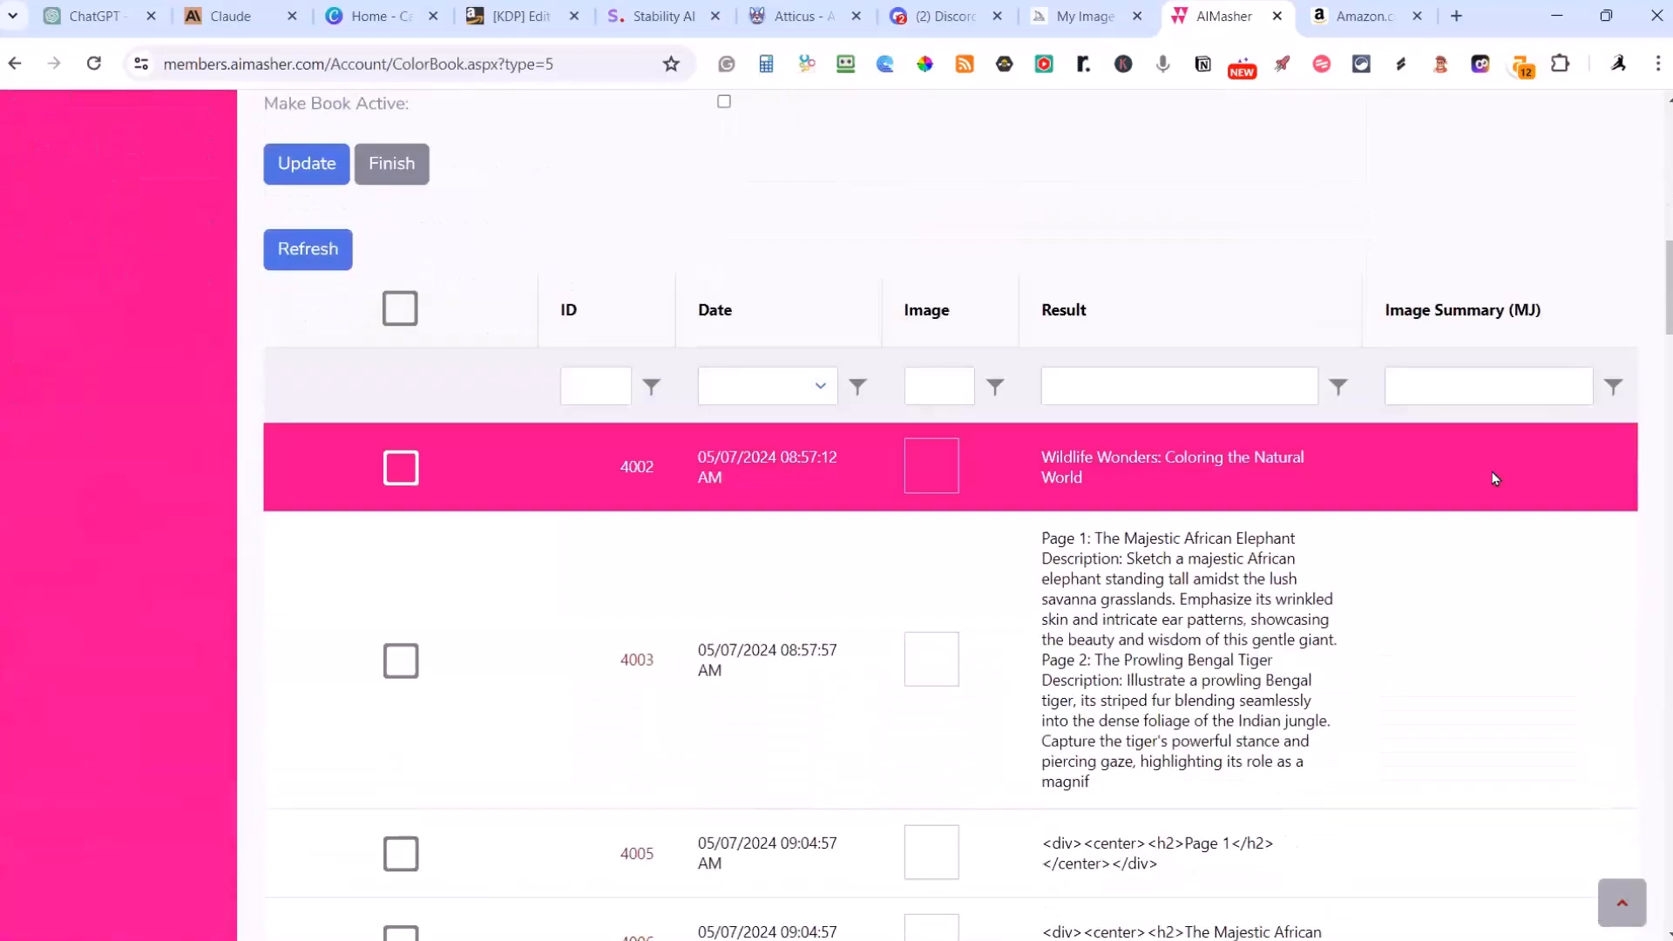
pyautogui.scroll(-16, 1495, 478)
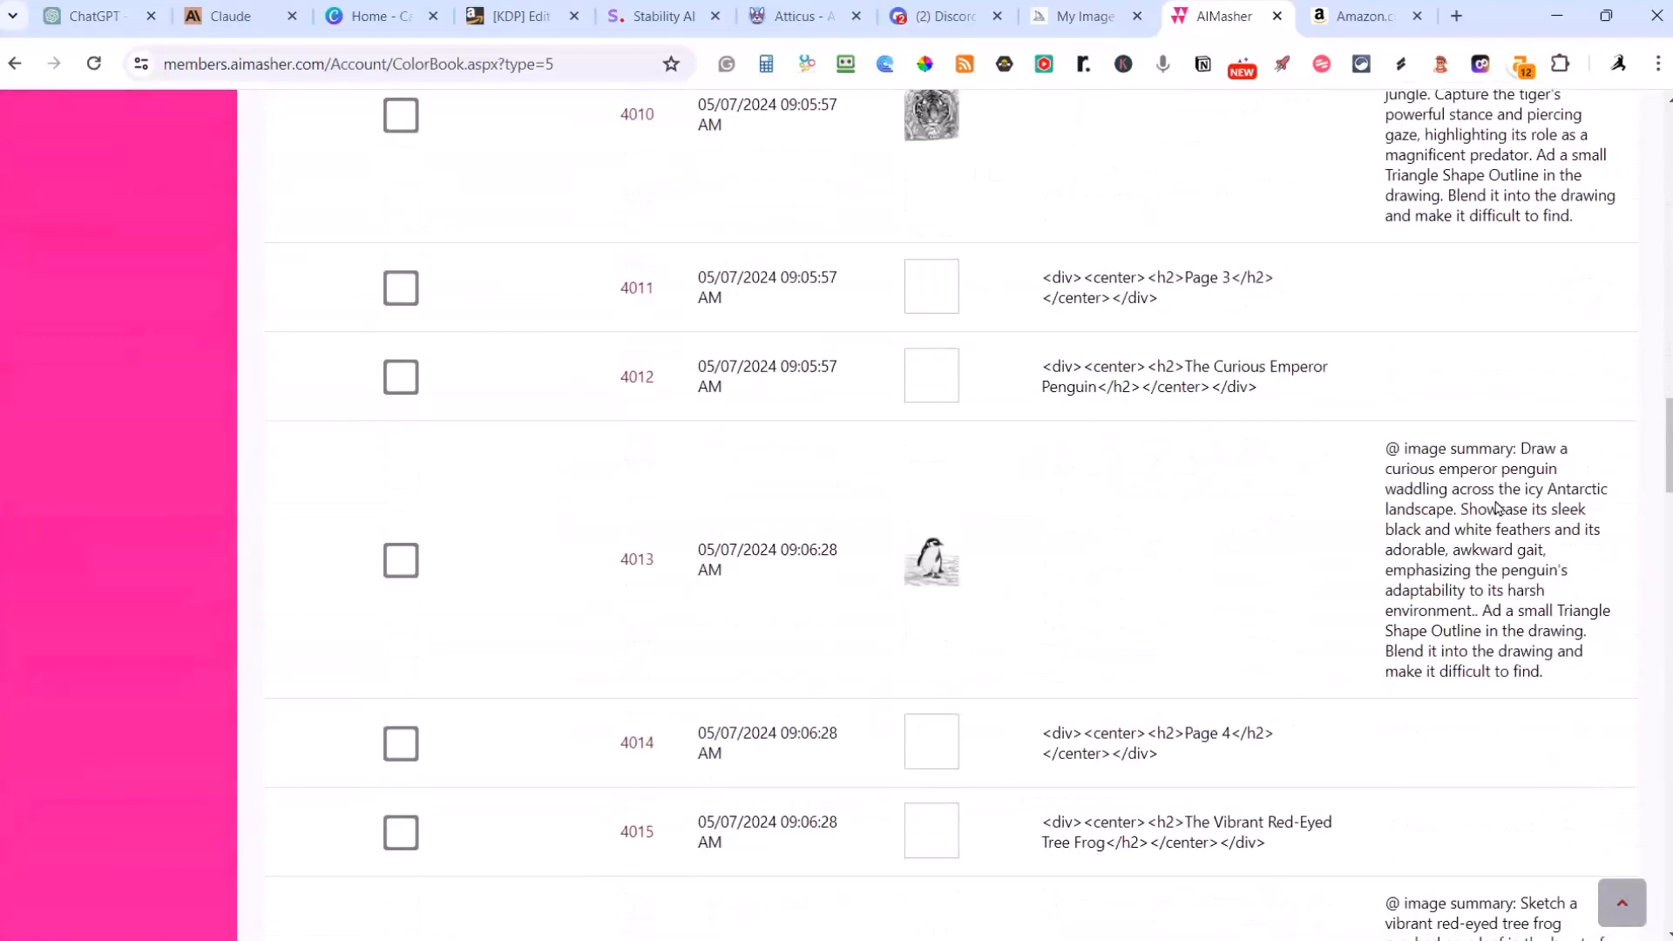
pyautogui.scroll(-10, 1495, 508)
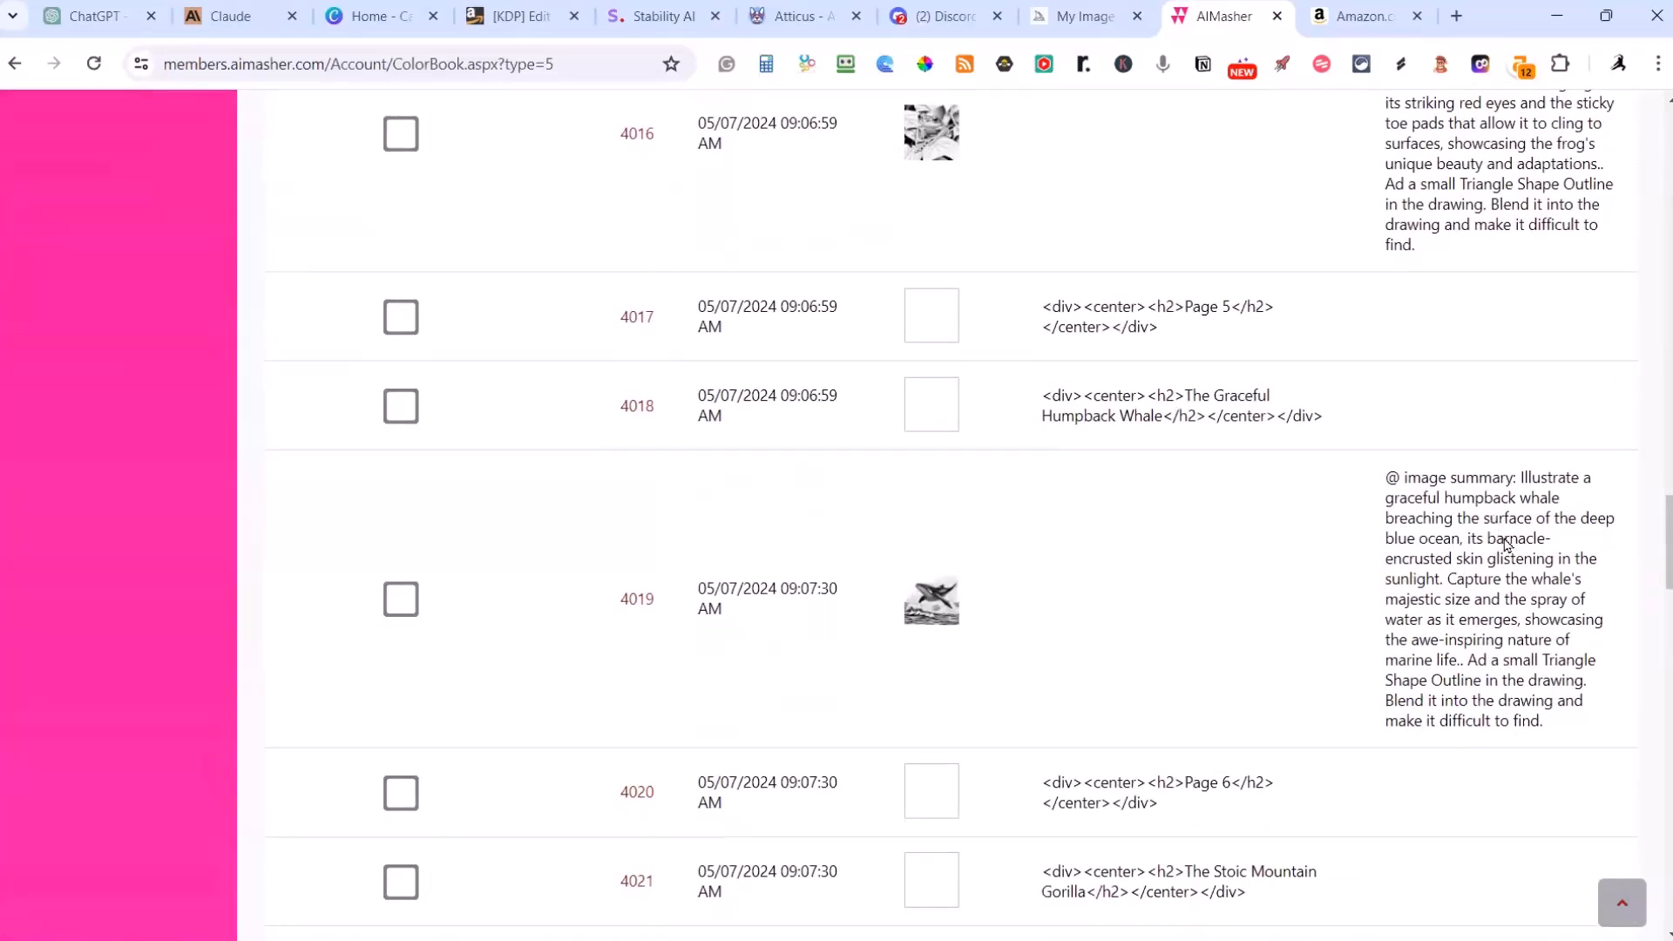
pyautogui.scroll(-15, 1506, 545)
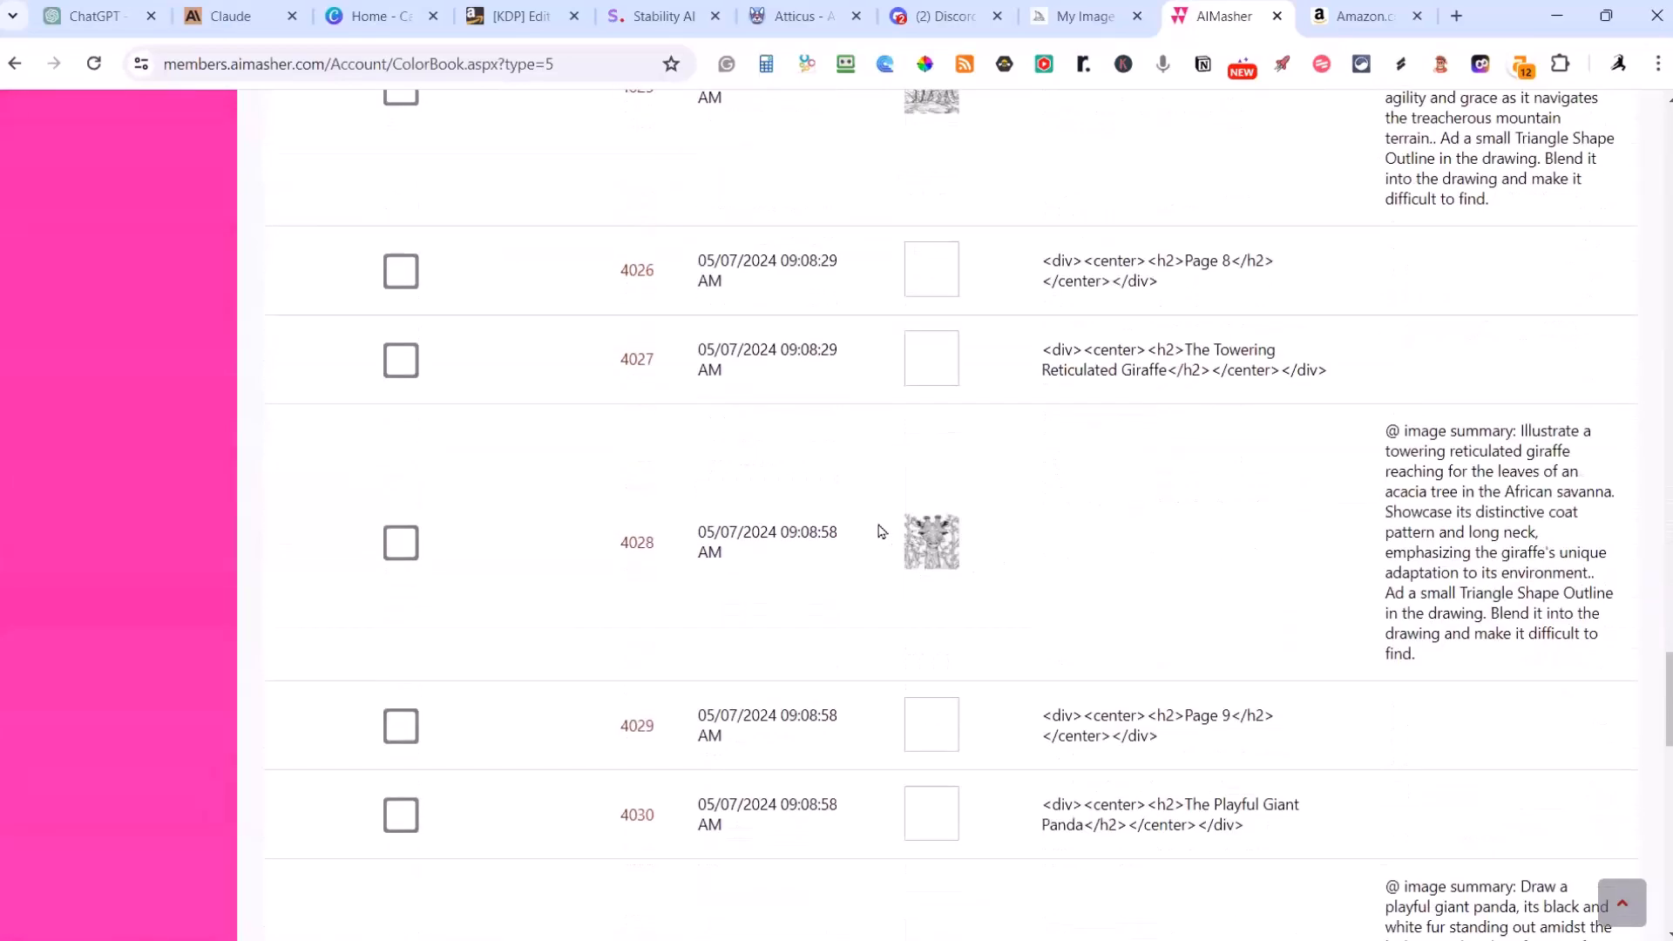
pyautogui.scroll(-10, 867, 528)
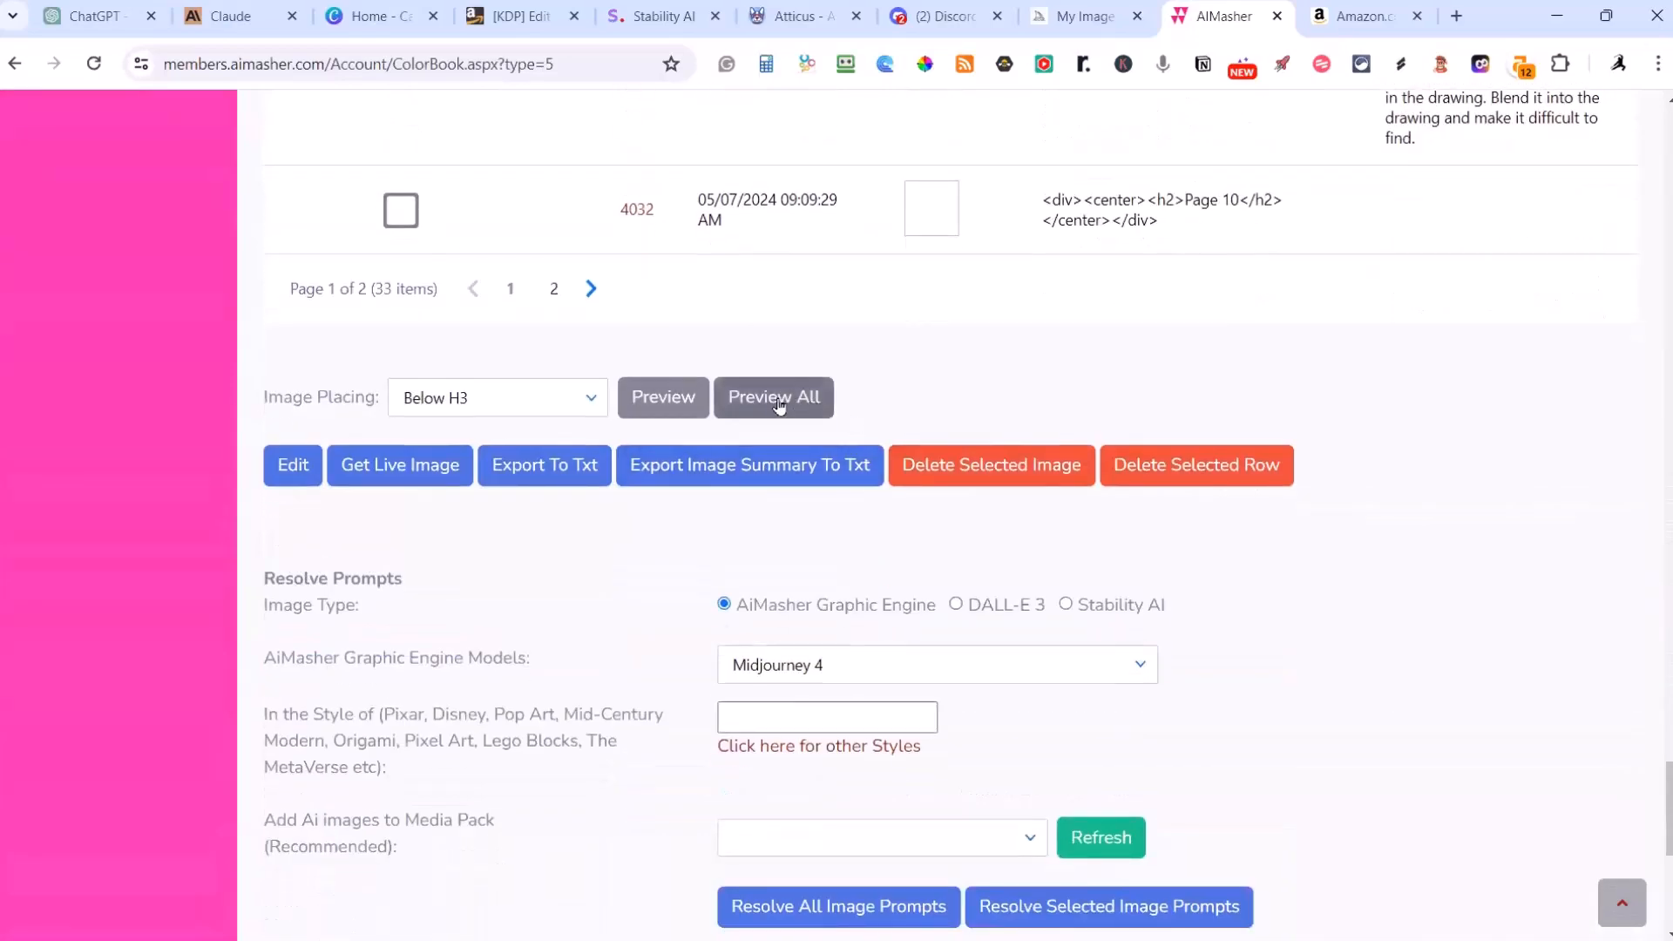
pyautogui.click(778, 404)
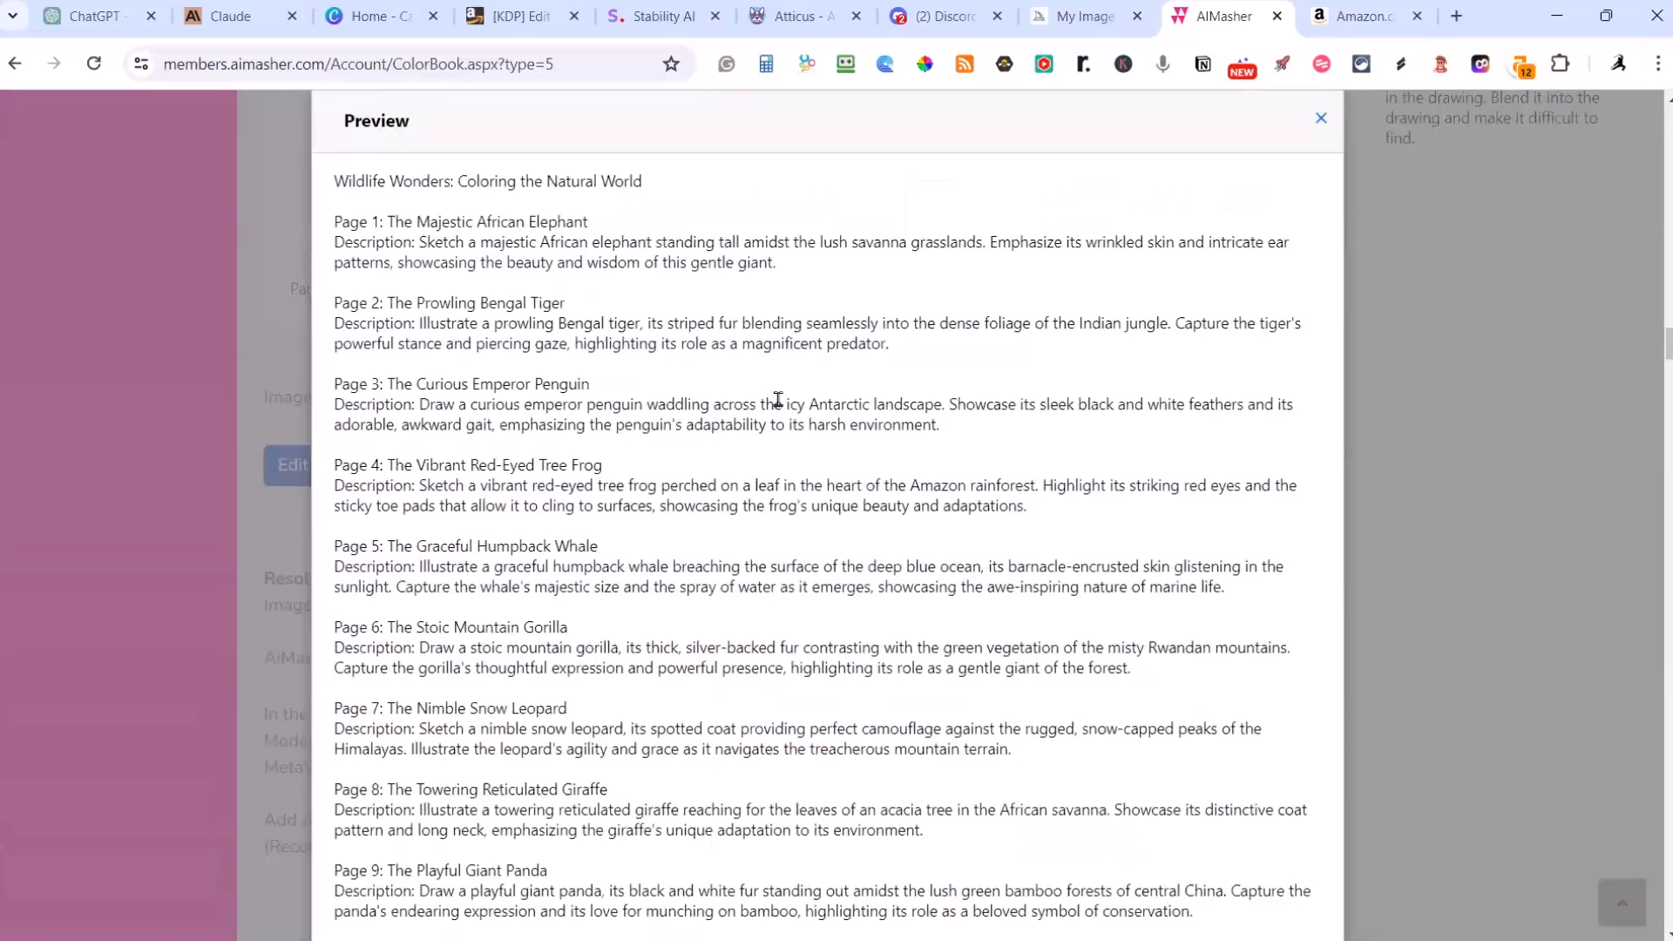
# Step: Examine the Majestic African Elephant illustration on page 1 of the preview
pyautogui.scroll(6, 781, 406)
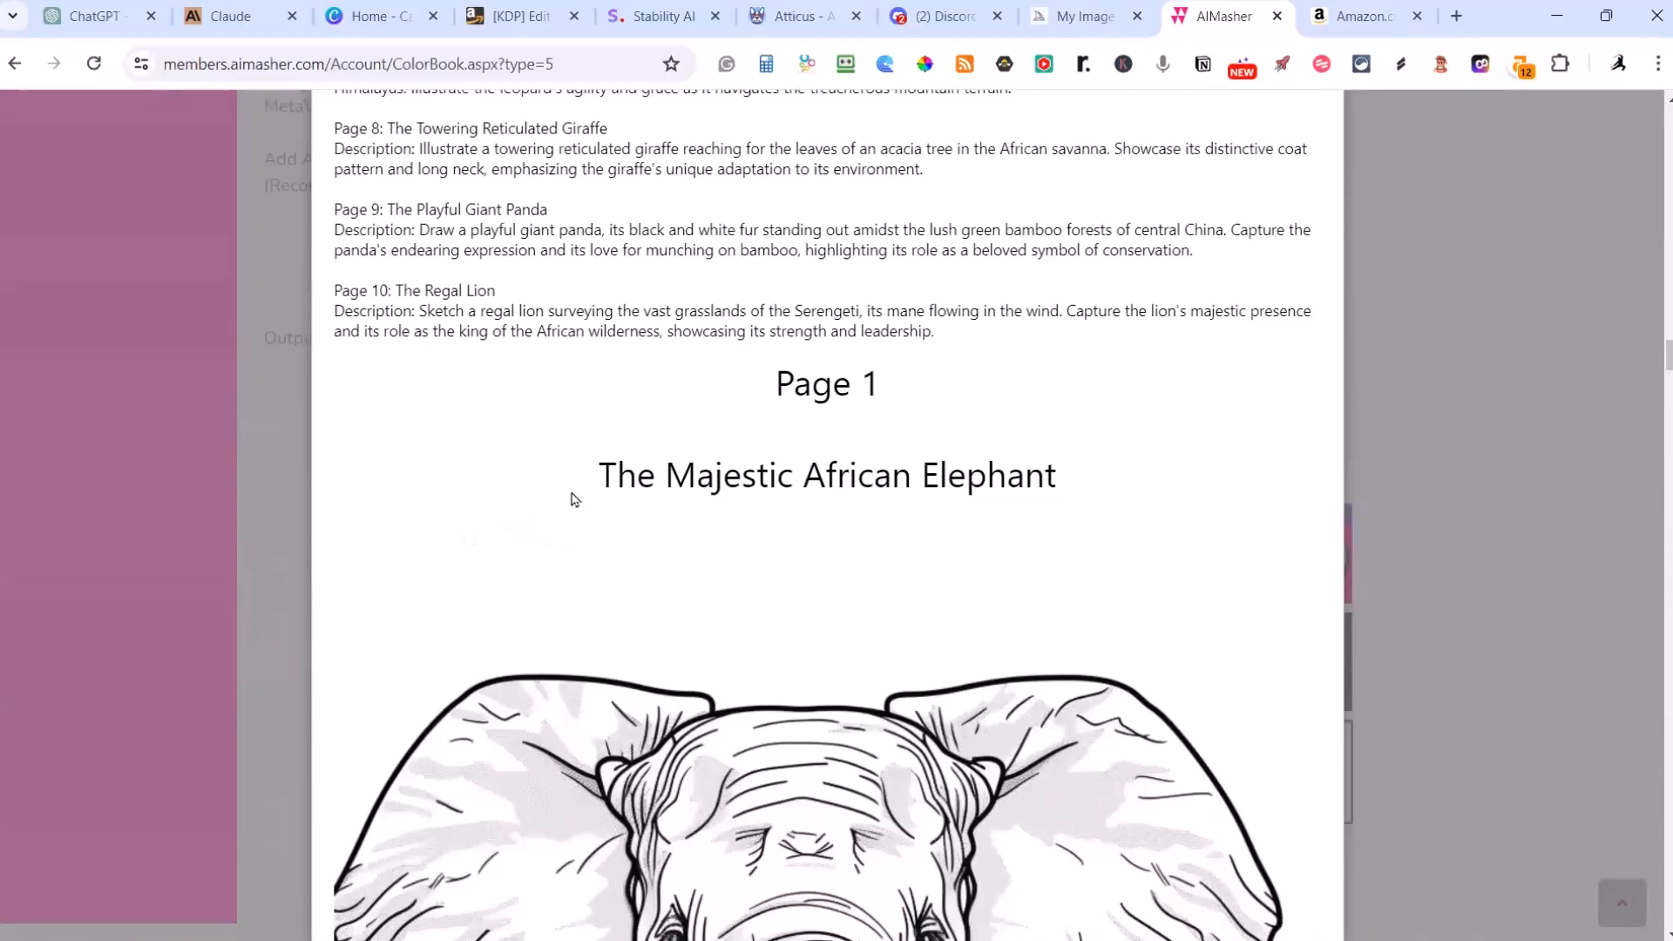
pyautogui.scroll(-10, 574, 499)
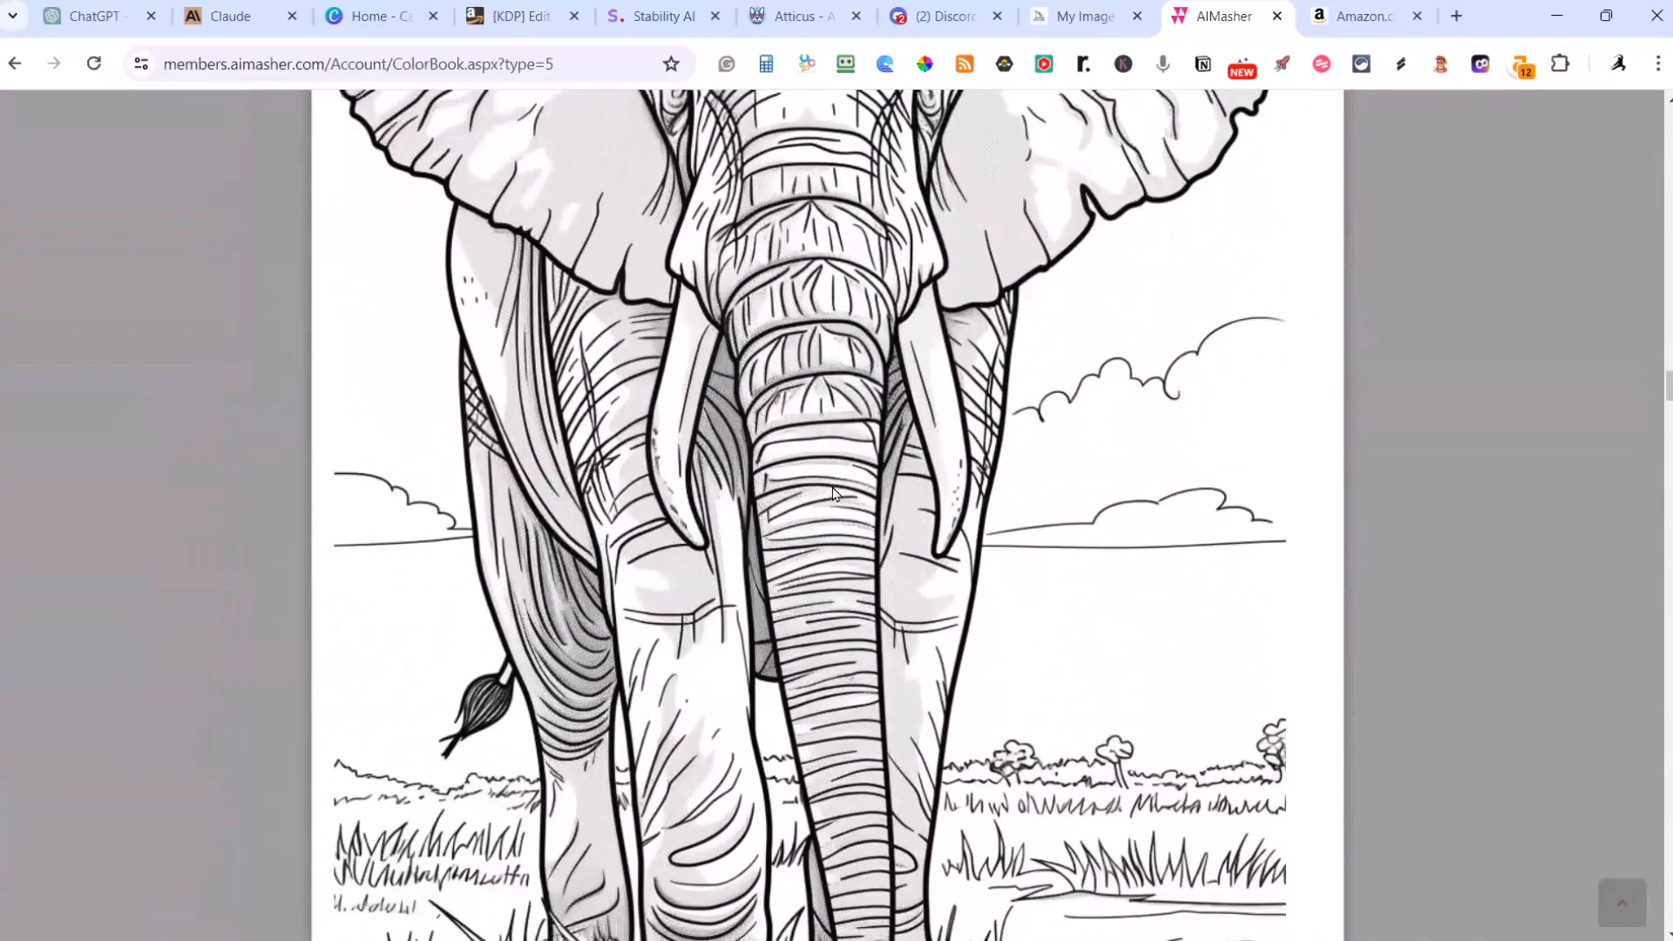
pyautogui.scroll(-3, 832, 493)
pyautogui.scroll(5, 833, 493)
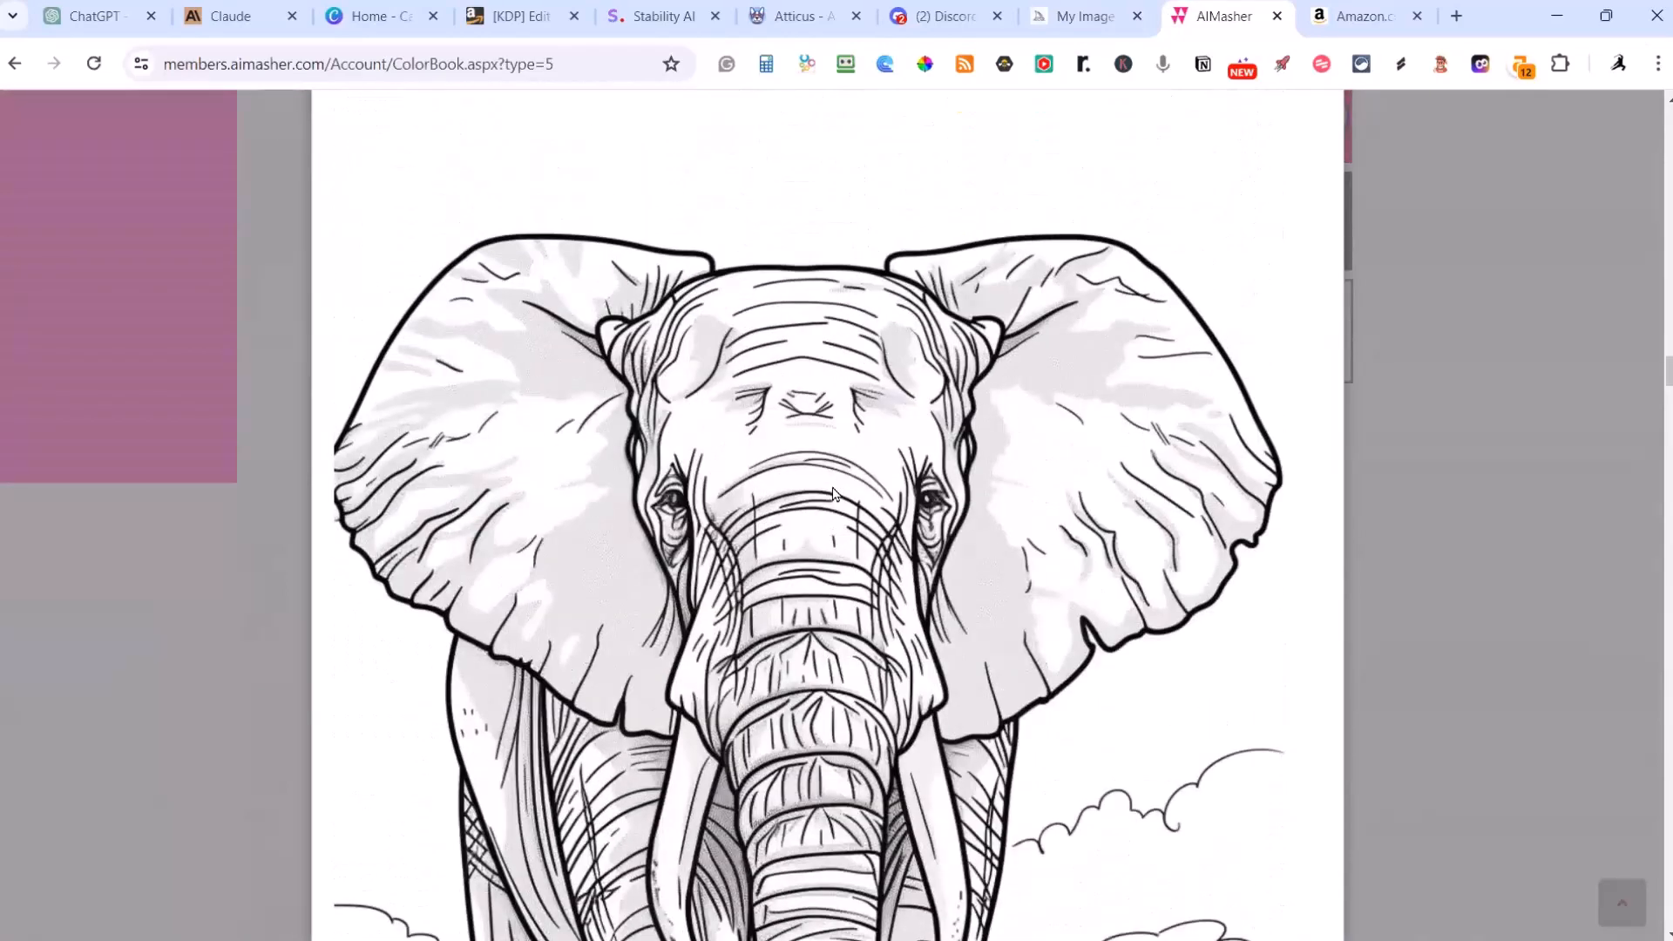
# Step: Examine the Prowling Bengal Tiger illustration on page 2 of the preview
pyautogui.scroll(-12, 833, 493)
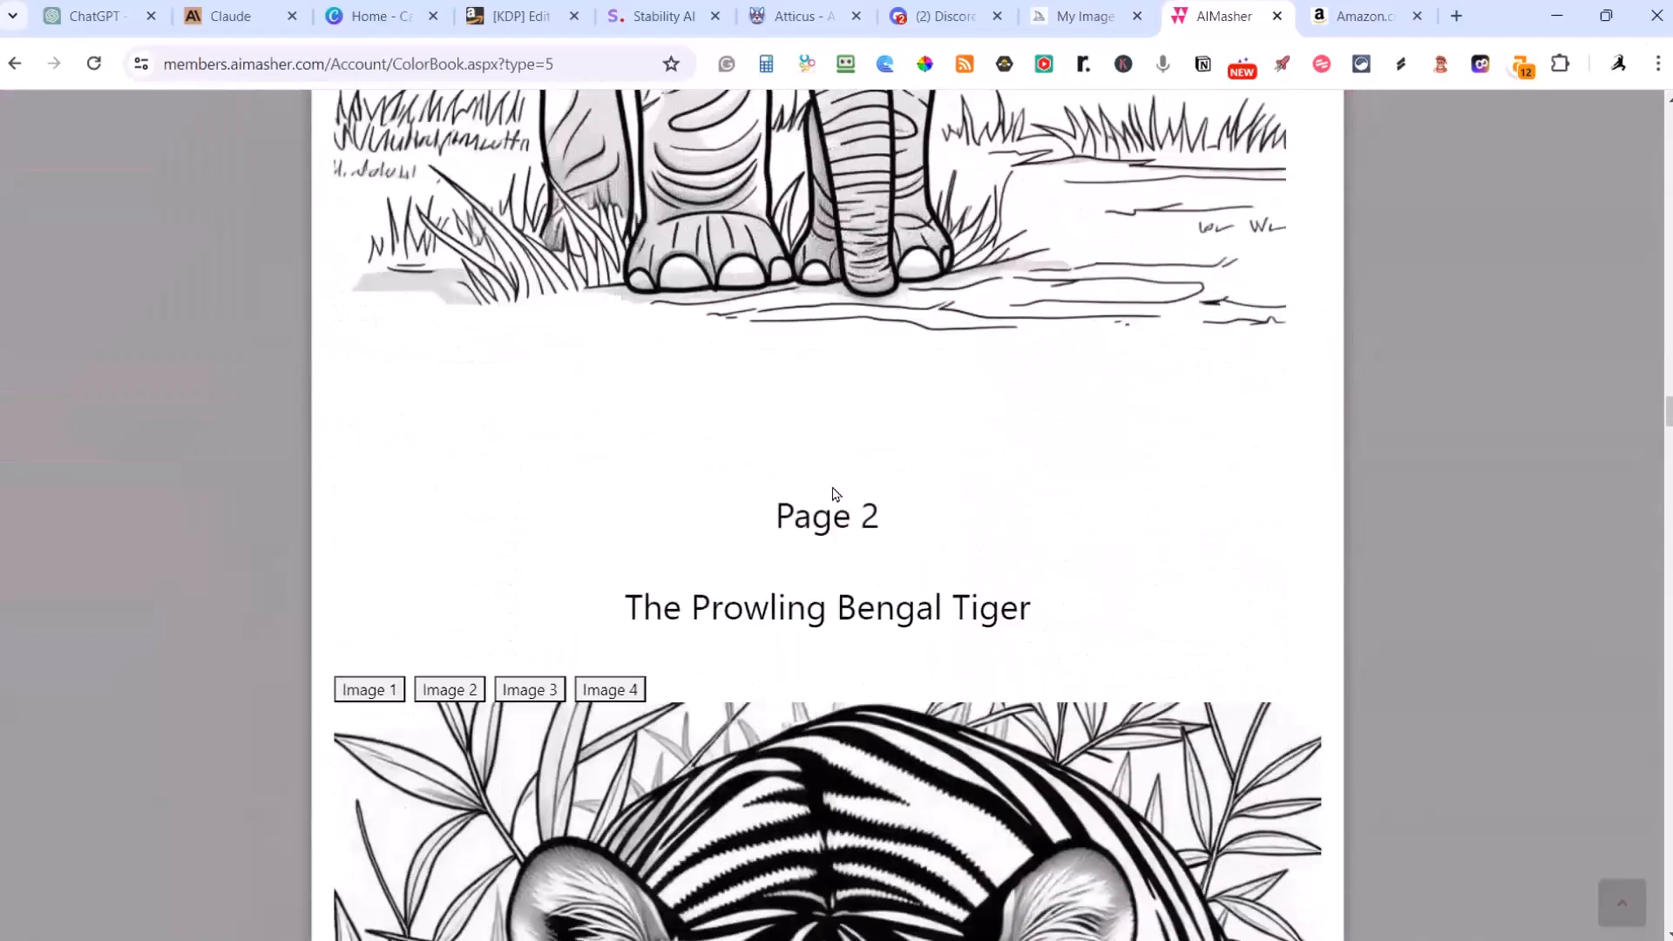
pyautogui.scroll(-8, 835, 493)
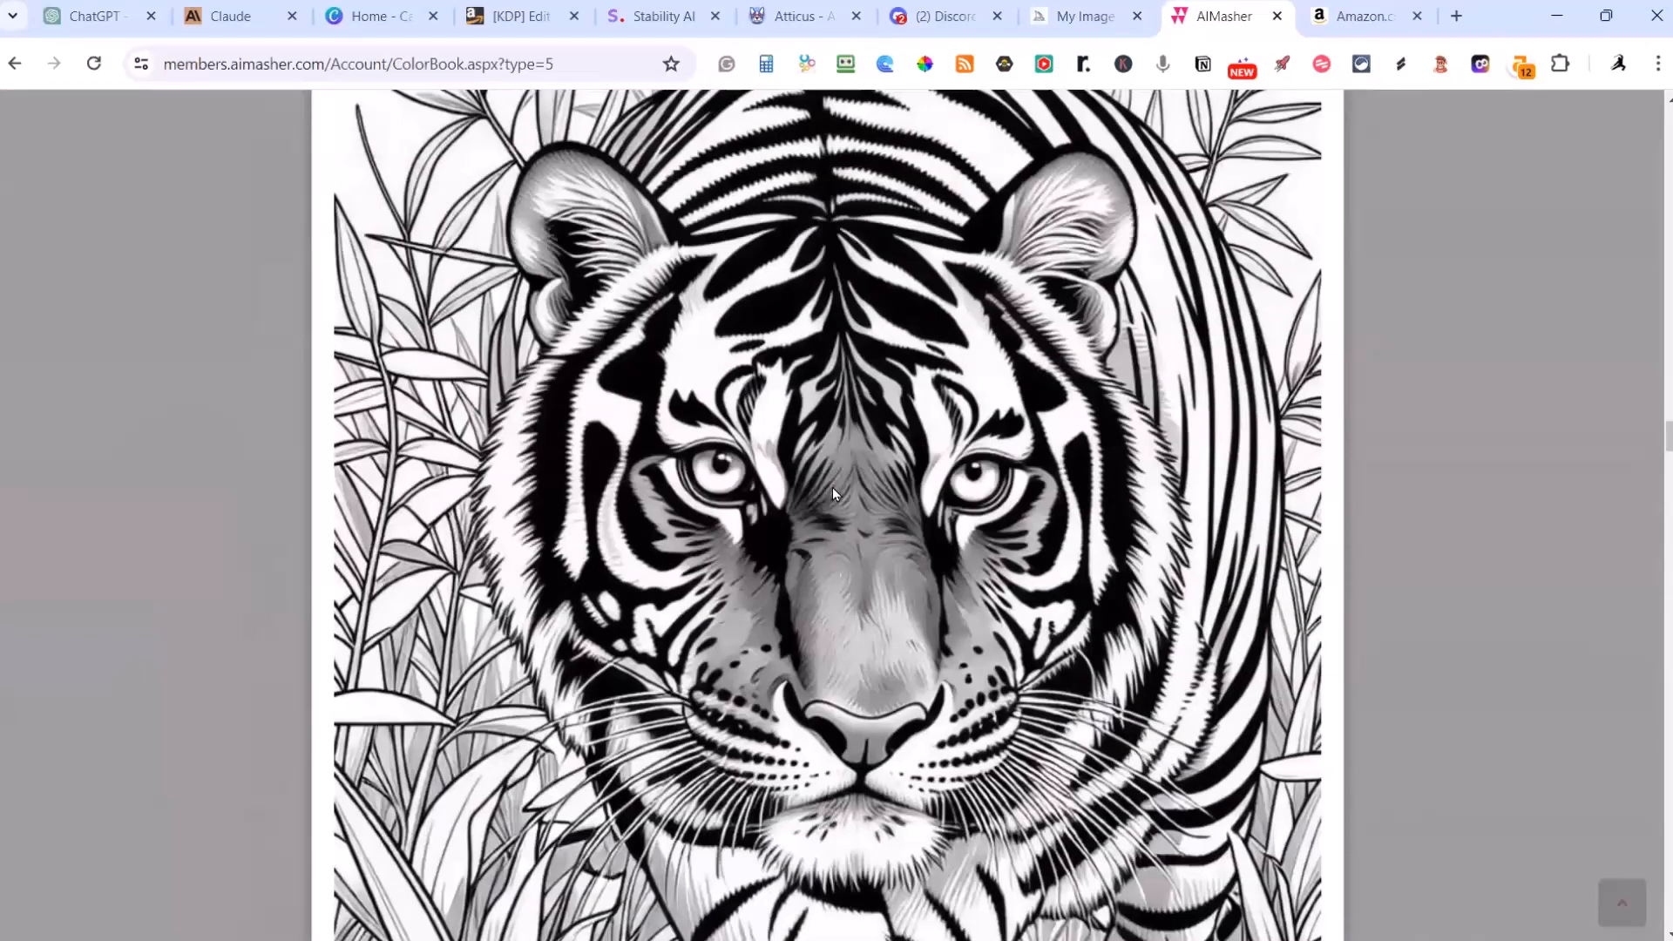
pyautogui.scroll(-5, 833, 493)
# Step: Compare Image 3 of the Prowling Bengal Tiger page with the drawing shown originally, leaving the original displayed
pyautogui.scroll(8, 833, 493)
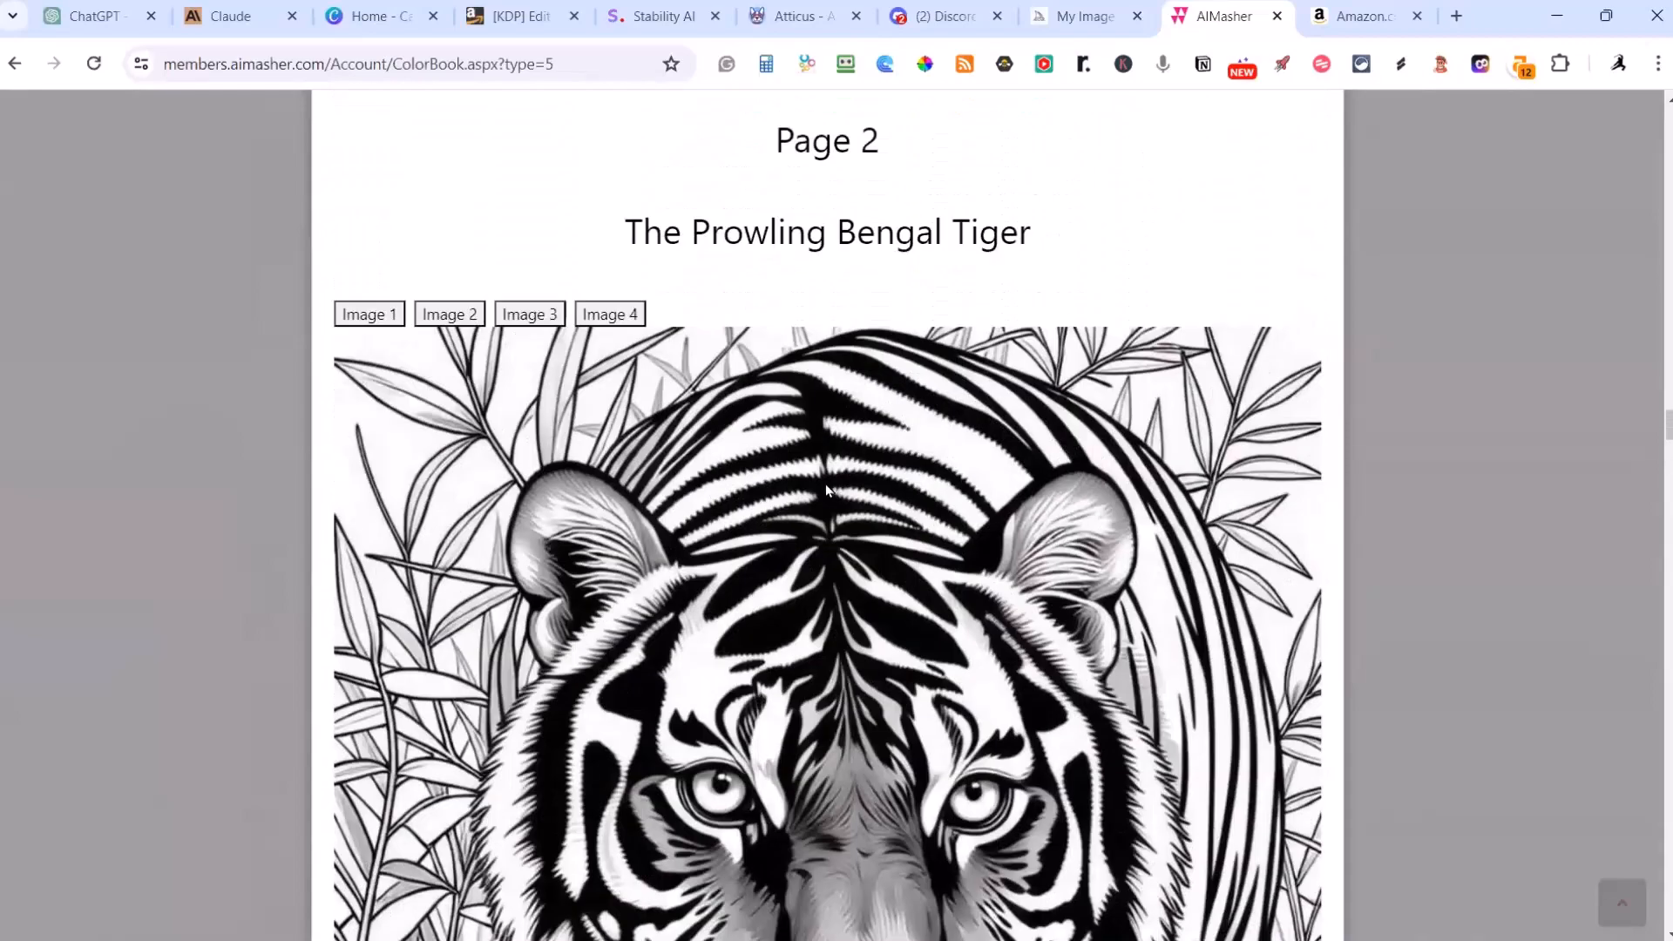
pyautogui.click(534, 316)
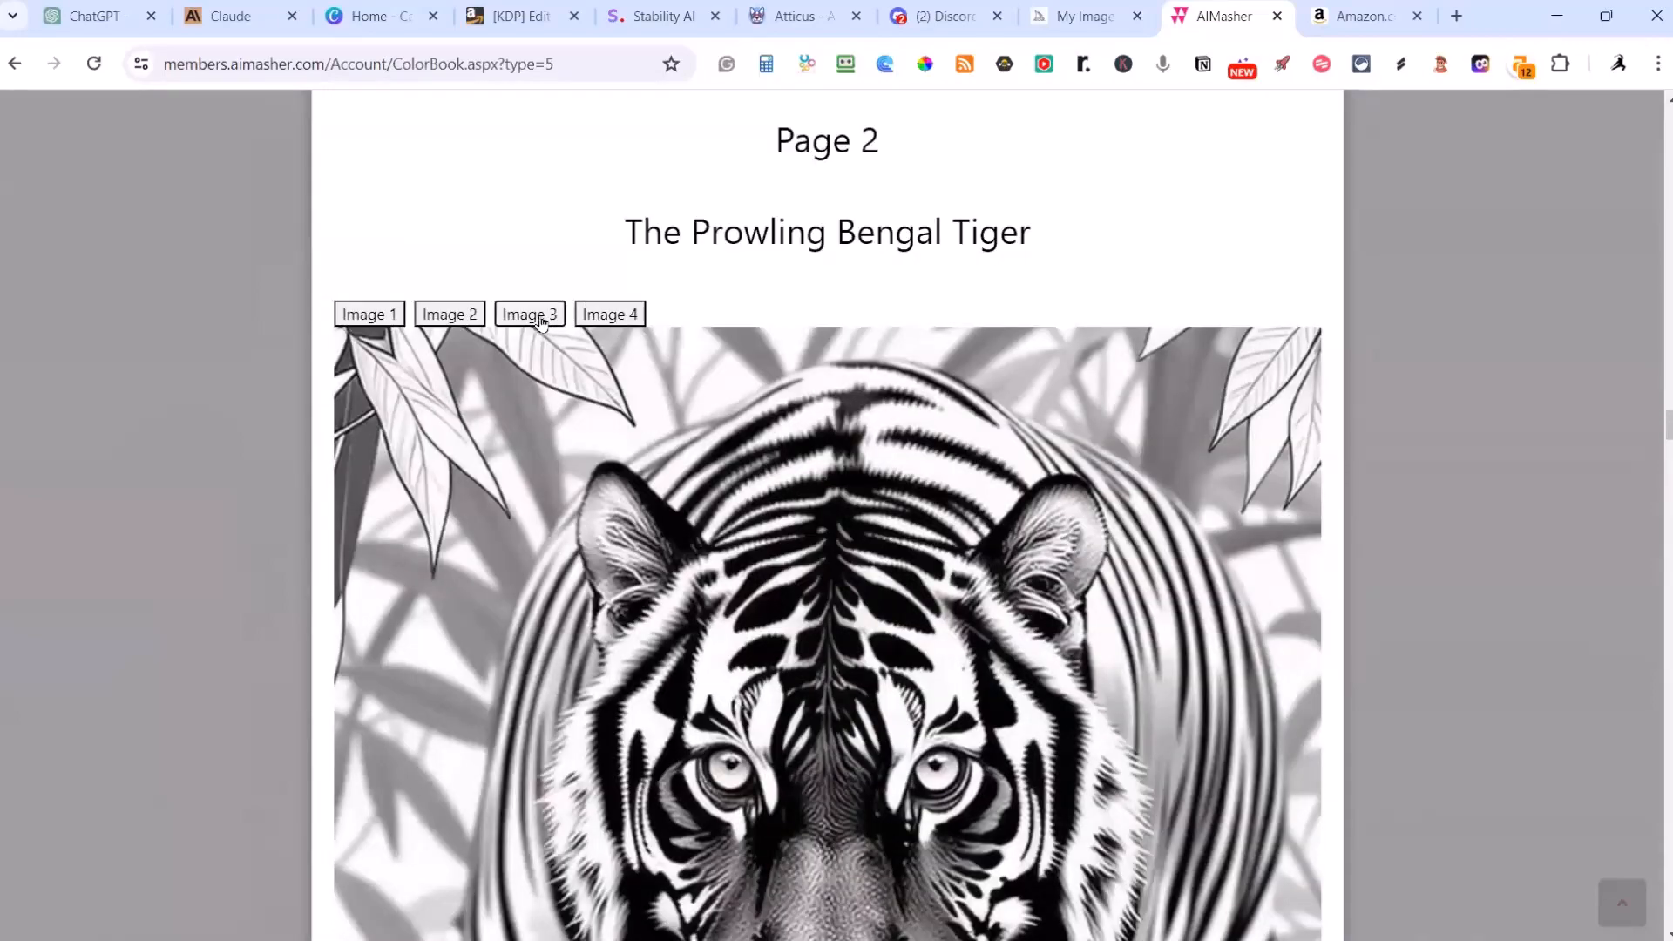
pyautogui.click(539, 319)
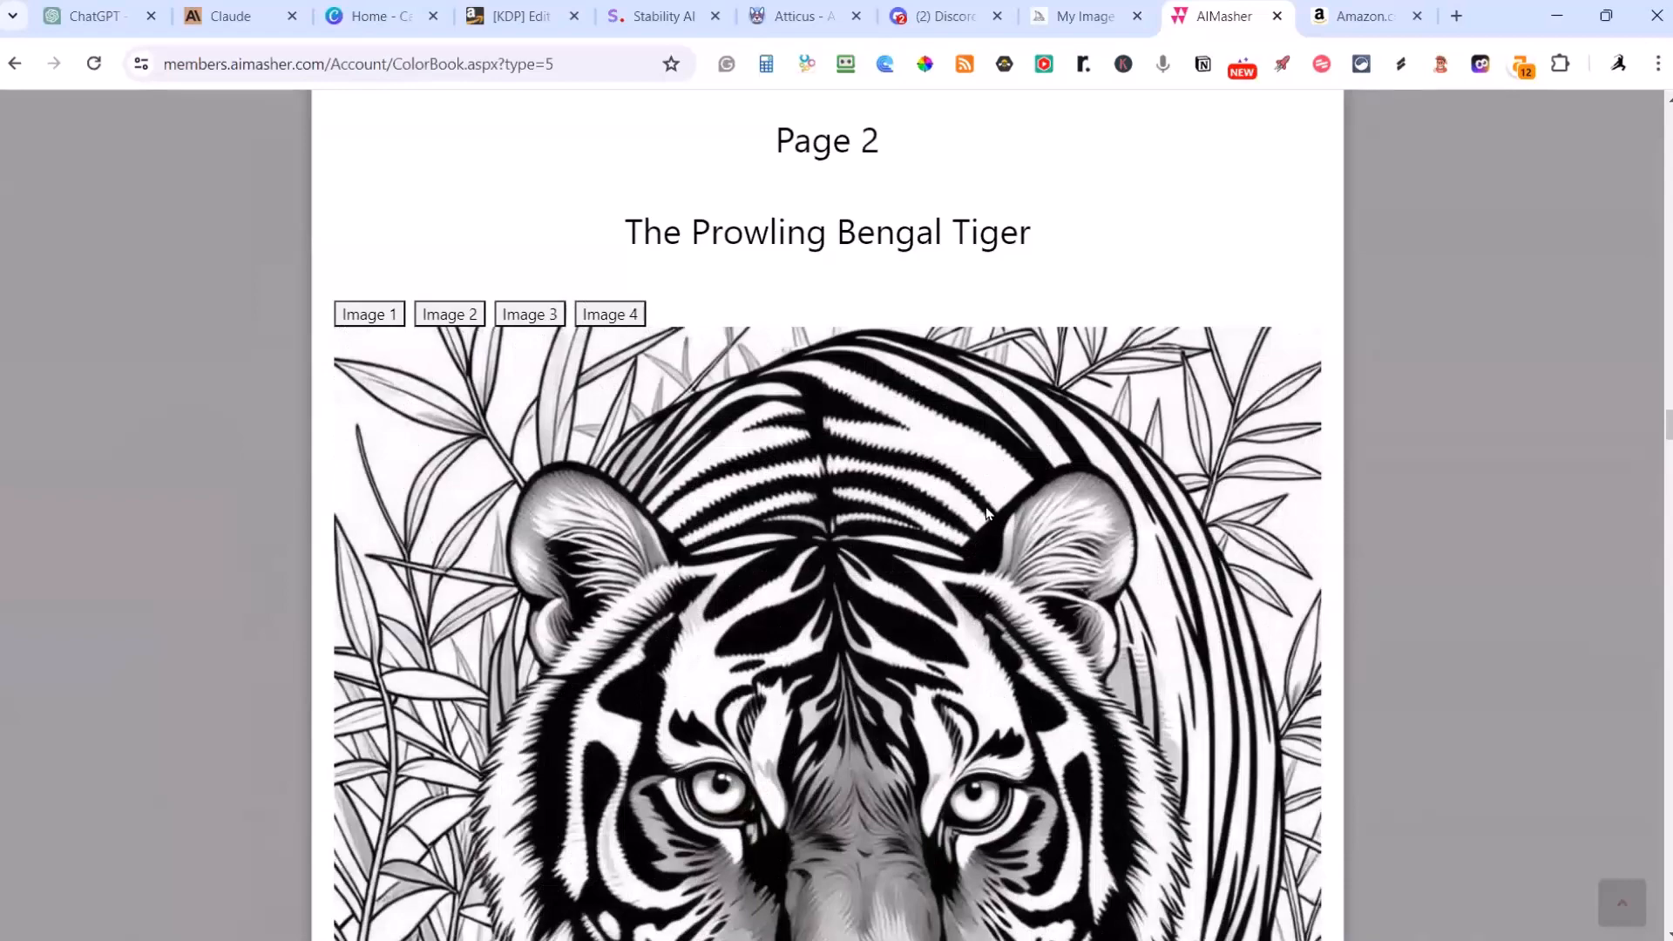
pyautogui.scroll(-5, 990, 510)
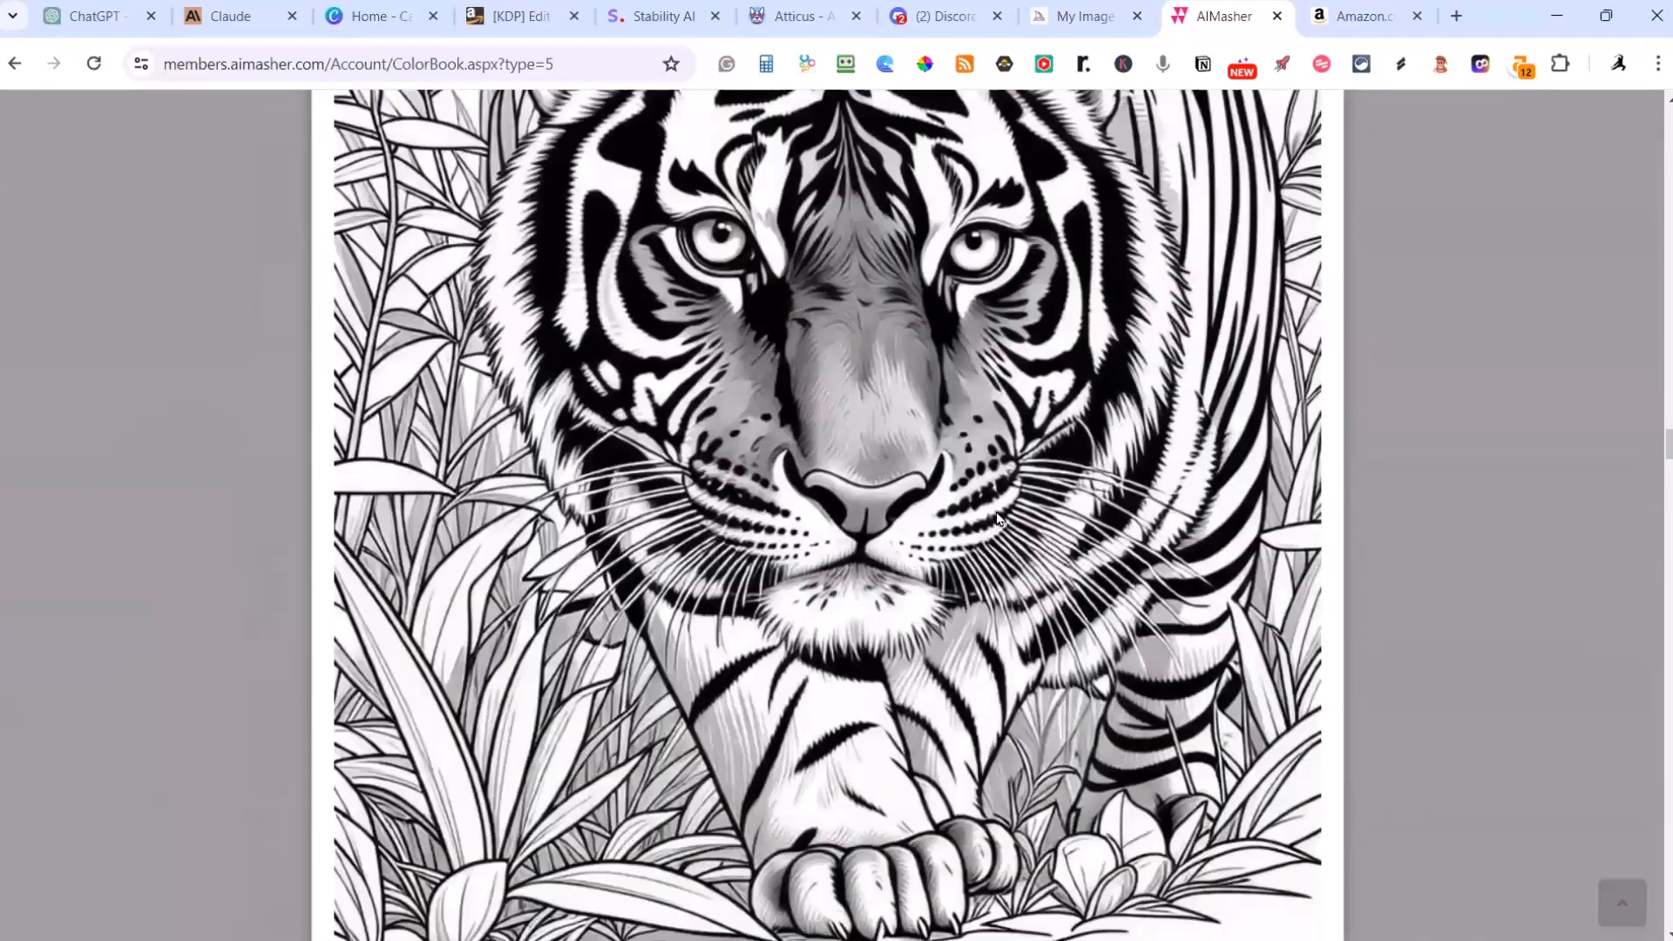
pyautogui.scroll(1, 999, 521)
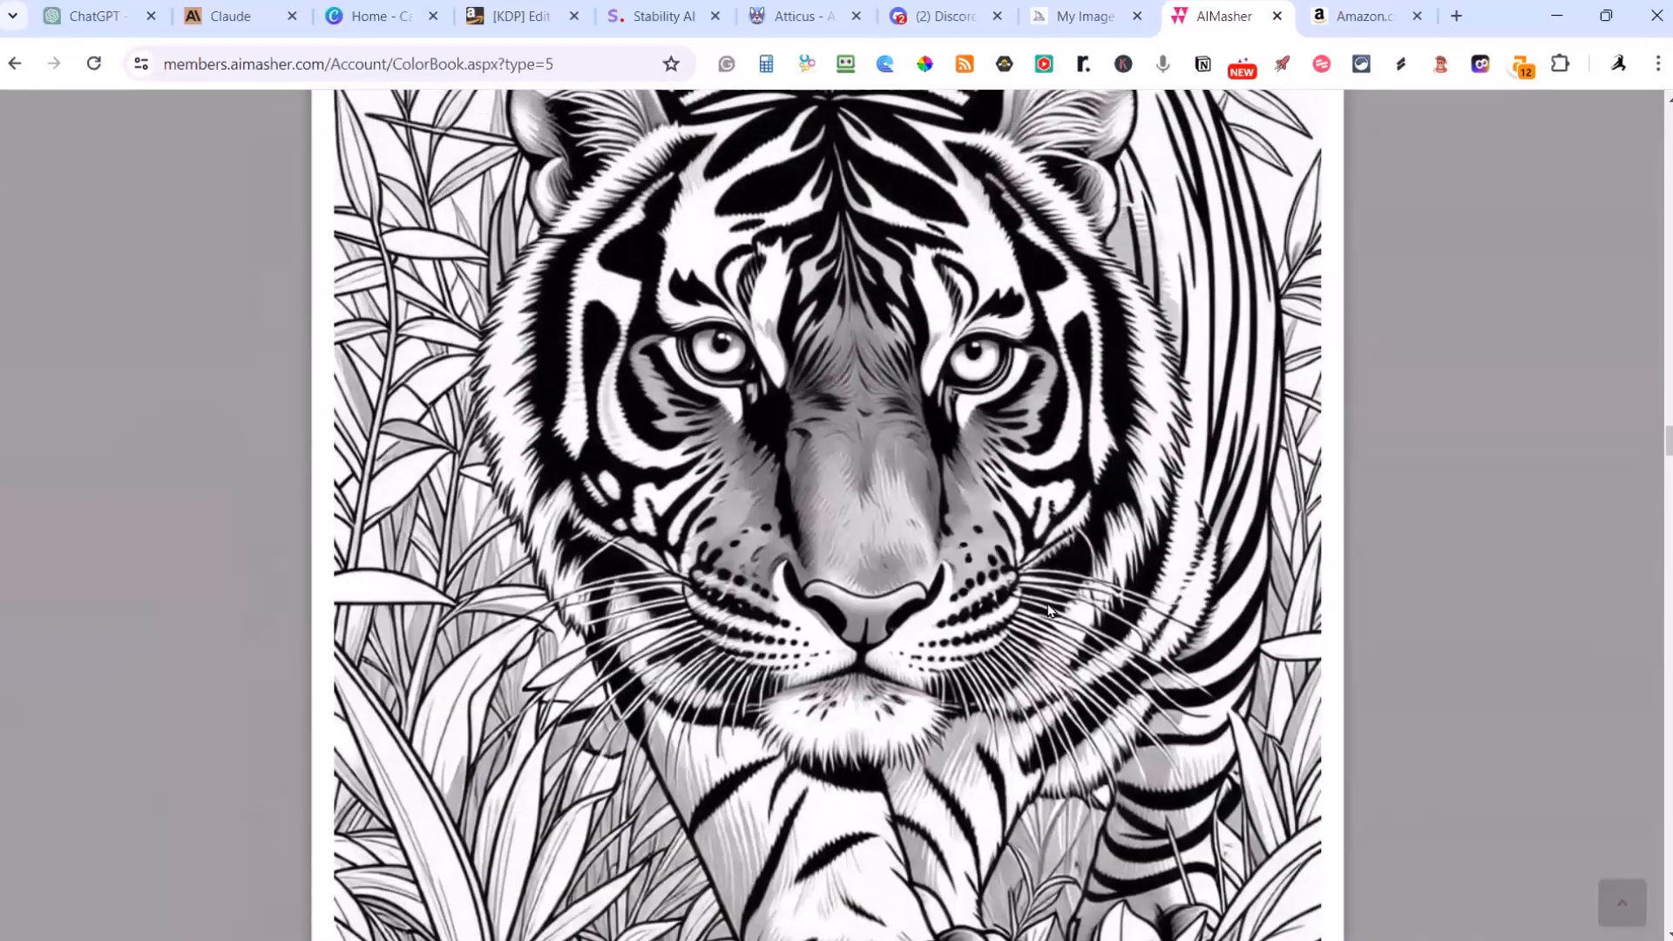
# Step: Inspect the original Bengal tiger drawing's face, paws and foliage, continuing down to the Curious Emperor Penguin page
pyautogui.scroll(4, 1049, 610)
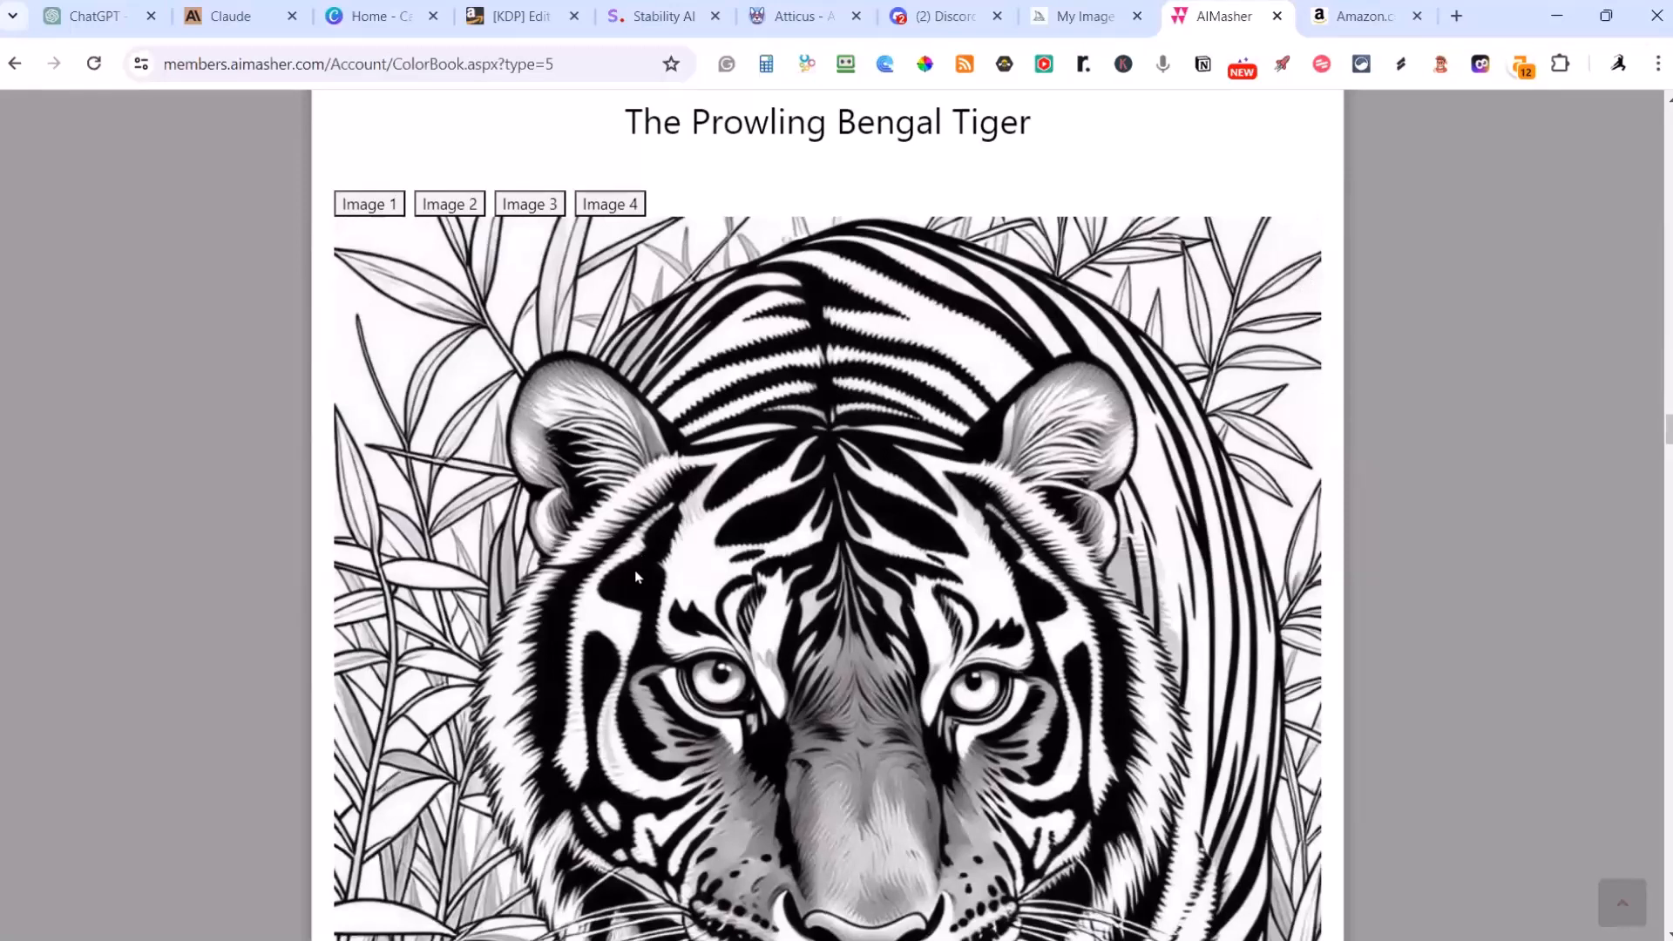
pyautogui.scroll(-15, 679, 562)
pyautogui.scroll(5, 719, 553)
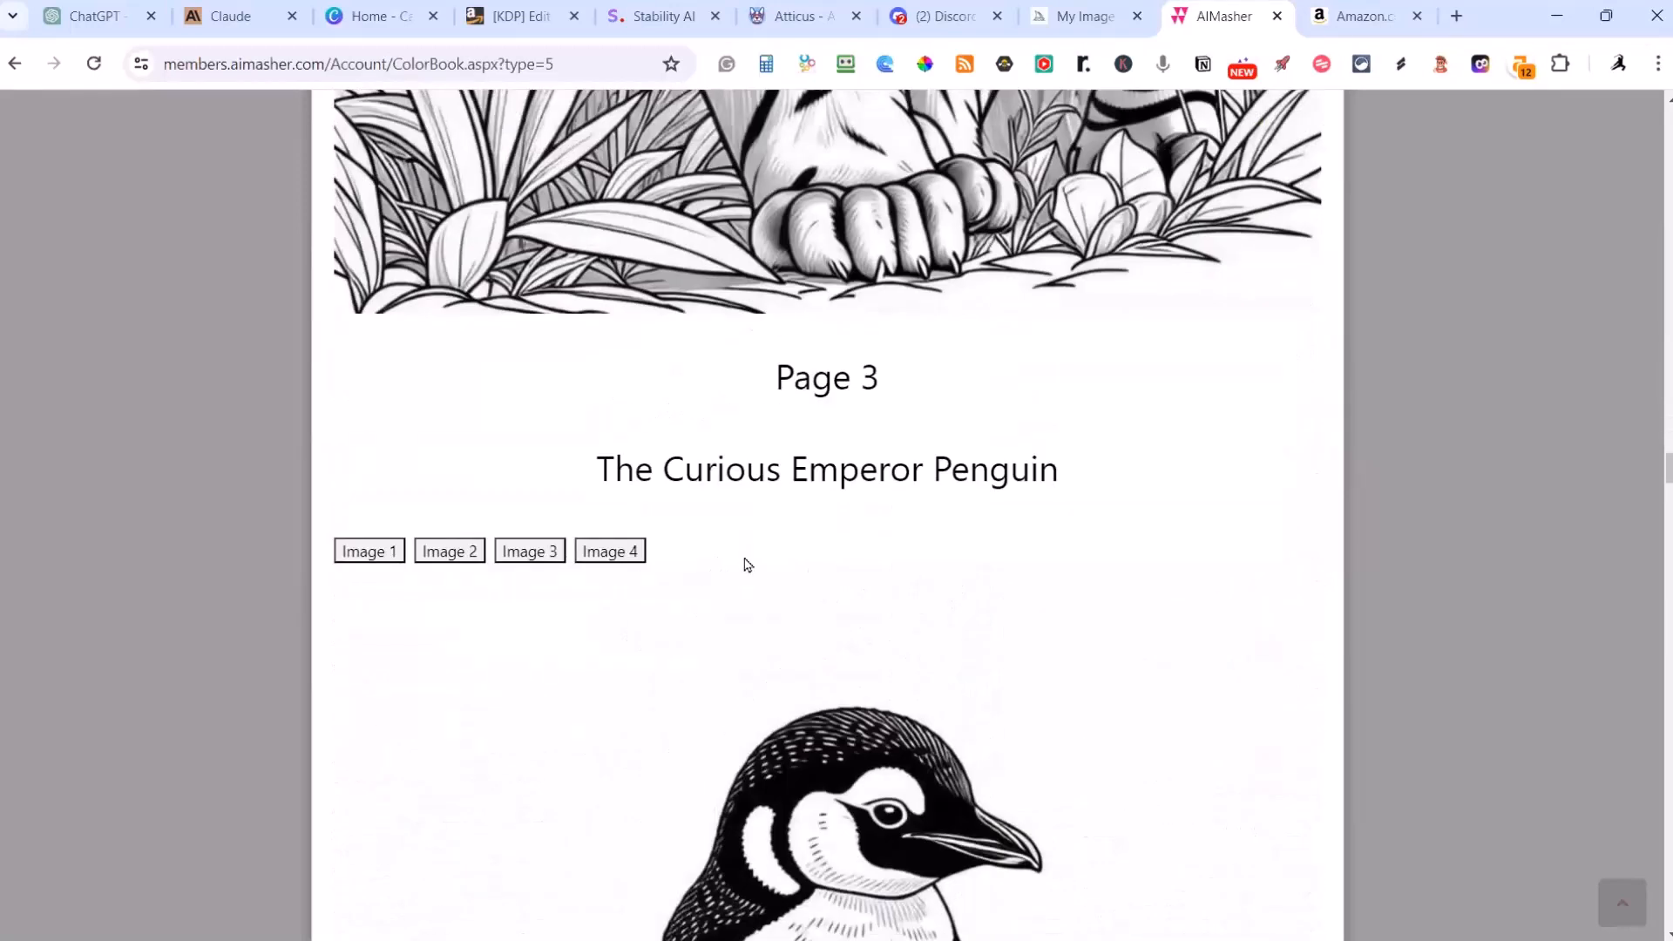
pyautogui.scroll(7, 748, 564)
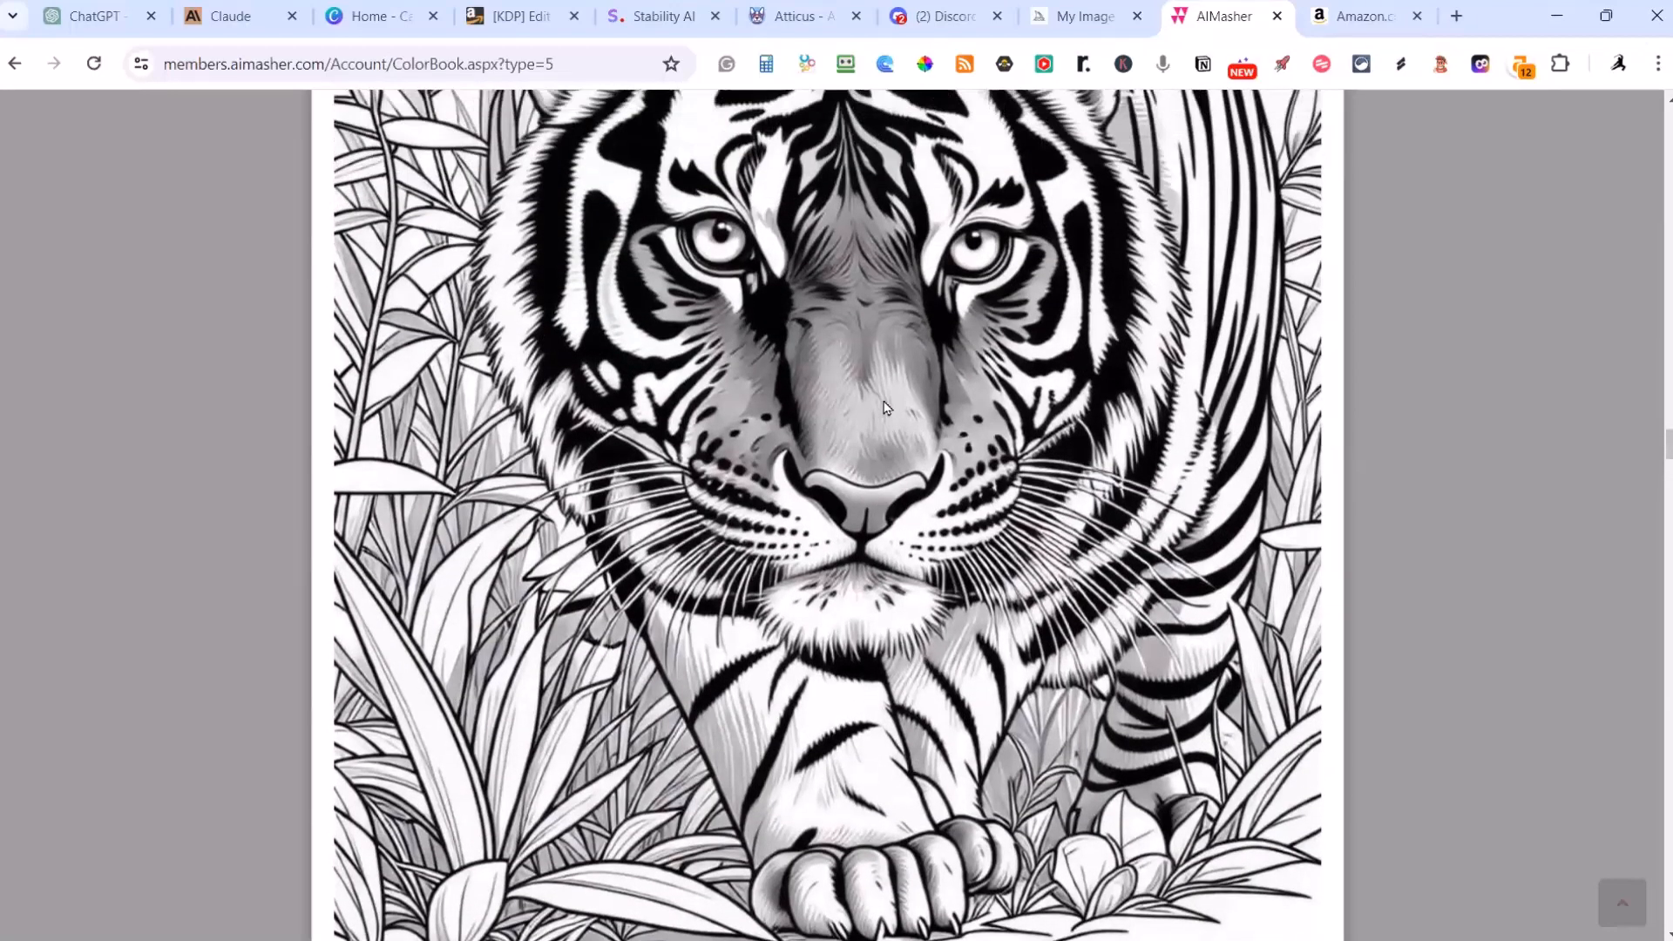
pyautogui.scroll(3, 886, 408)
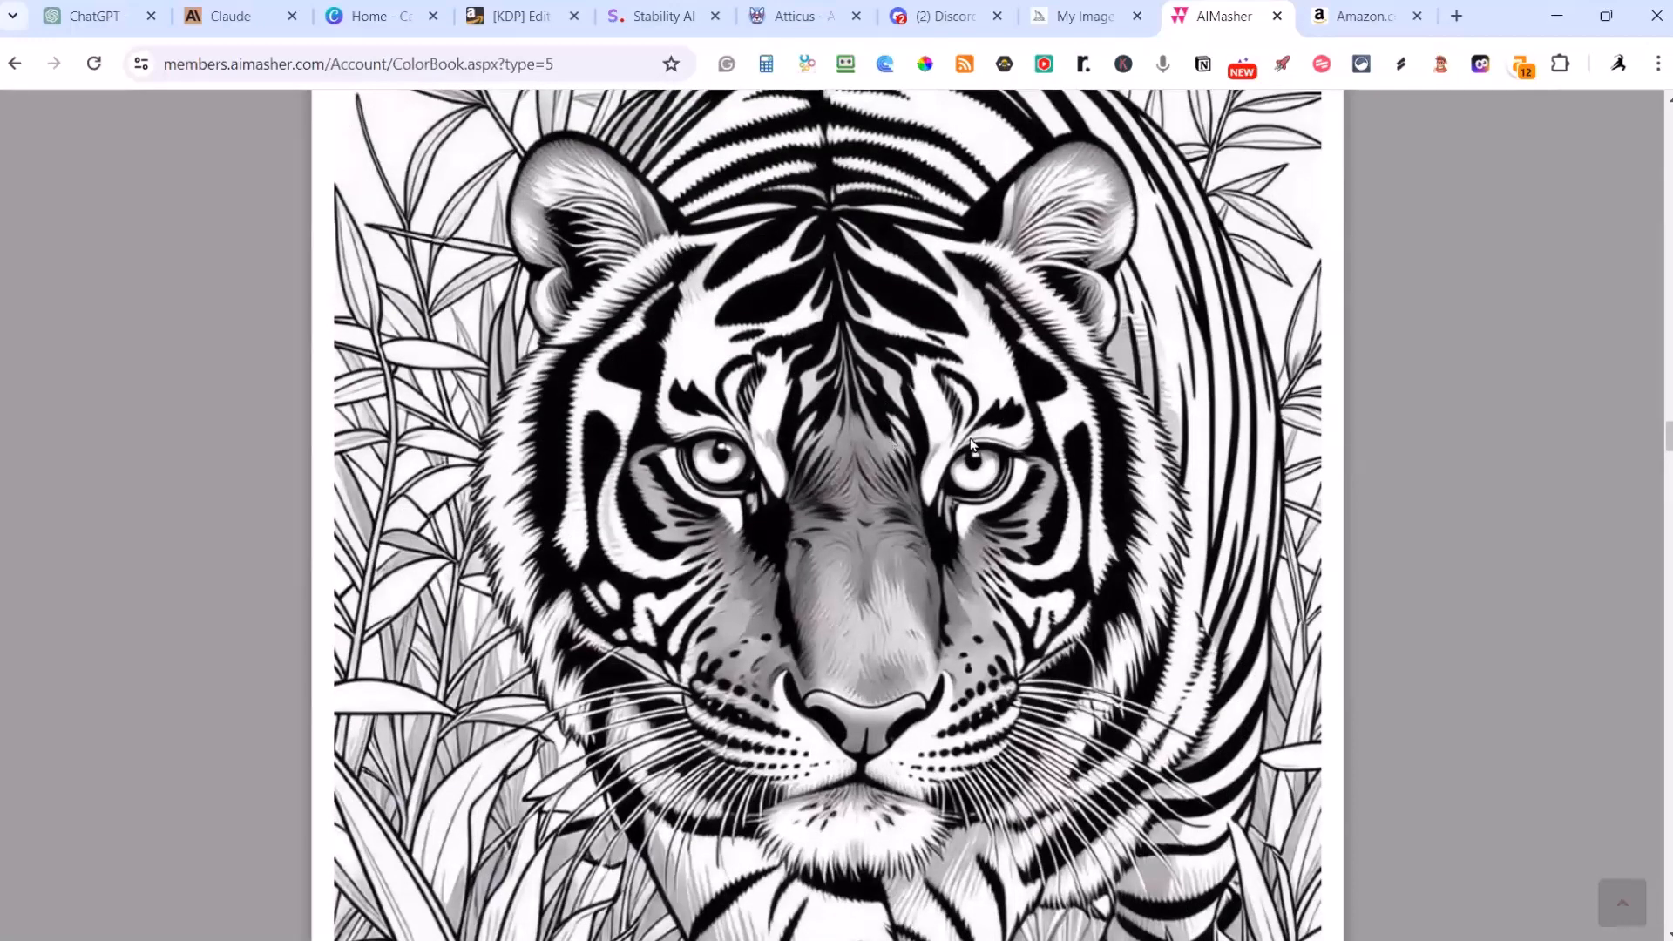
pyautogui.scroll(-1, 771, 324)
pyautogui.scroll(5, 731, 410)
pyautogui.scroll(-4, 690, 497)
pyautogui.scroll(-2, 750, 566)
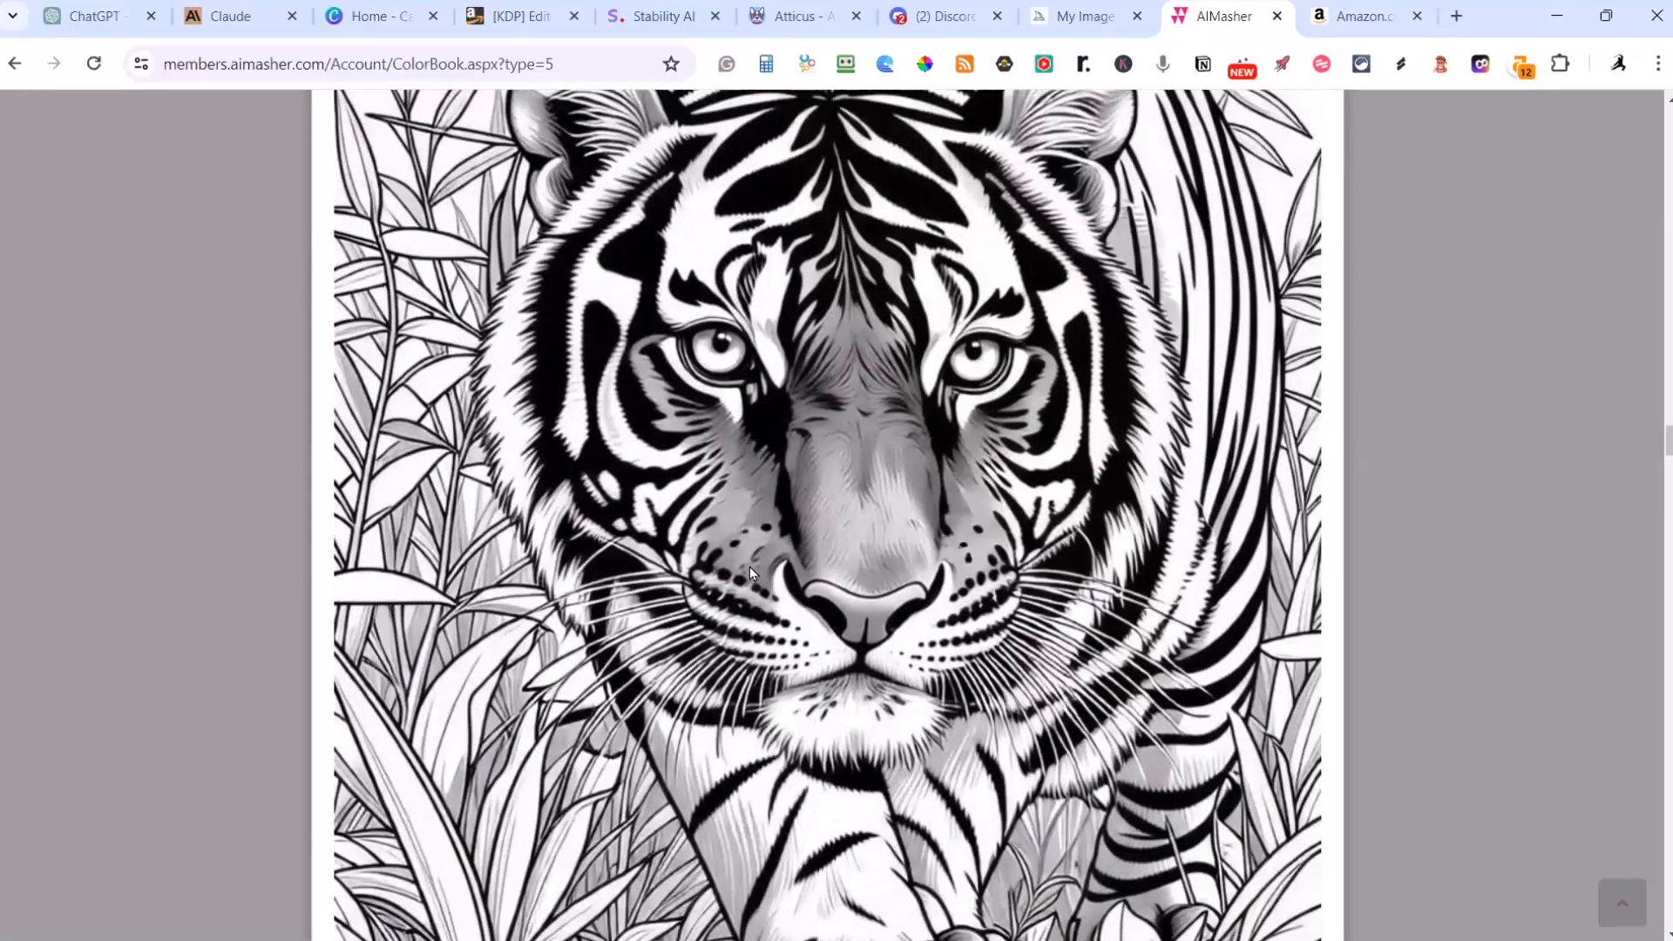
pyautogui.scroll(-6, 751, 573)
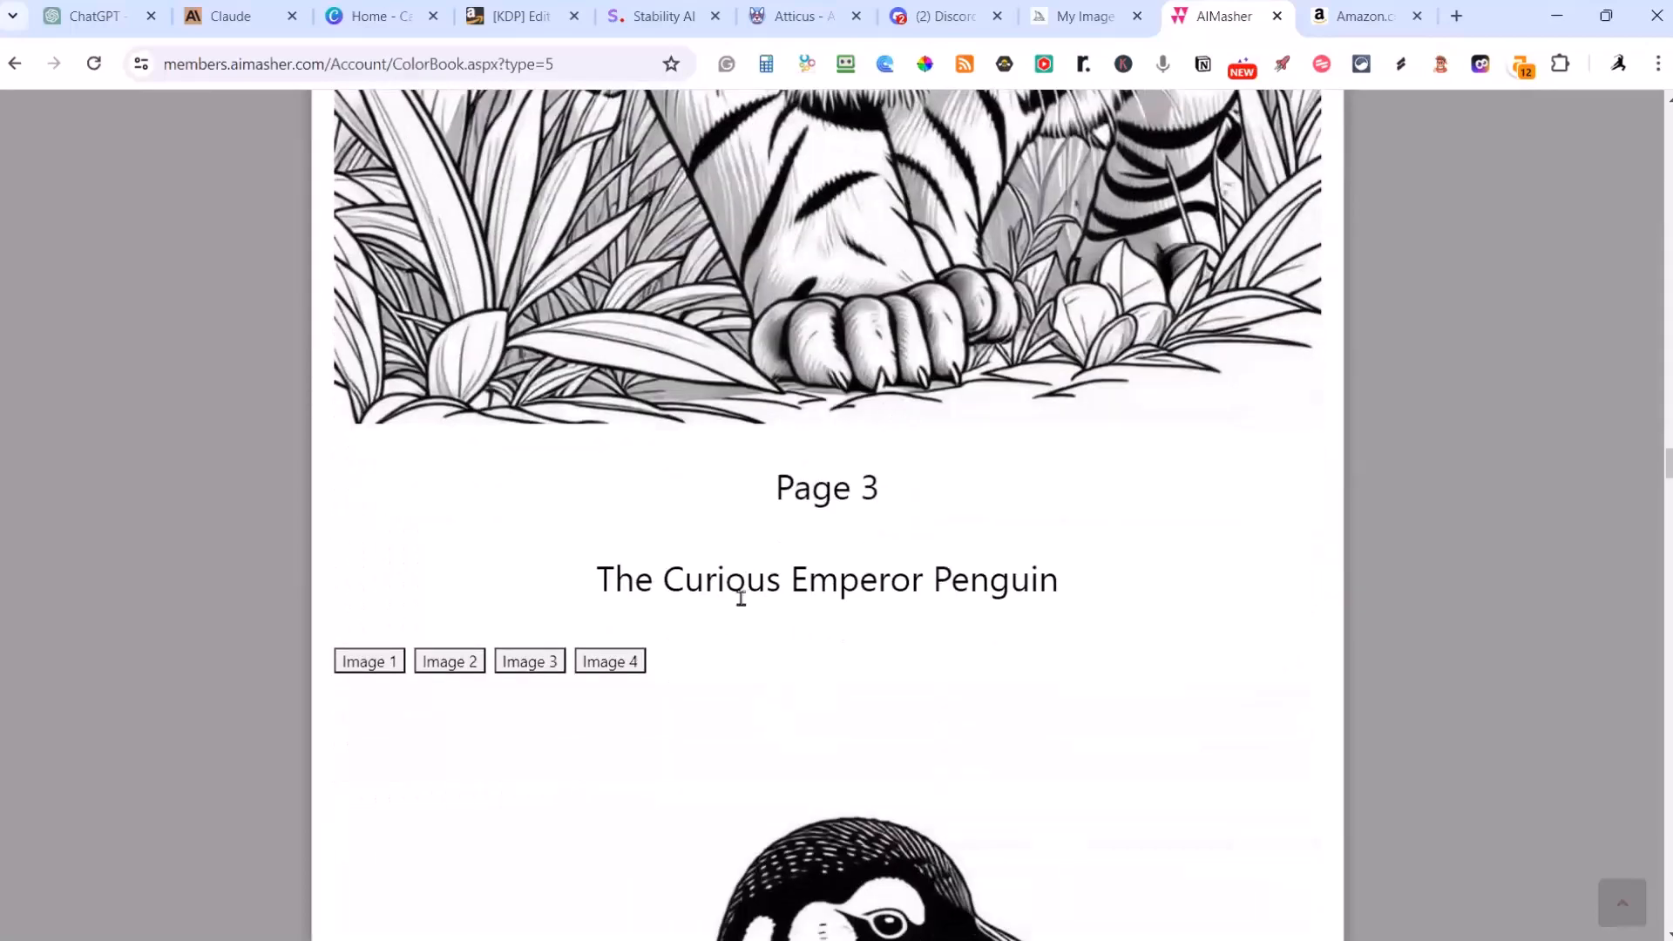
# Step: Compare the emperor penguin drawing displayed on page 3 with the Image 3 alternative, checking its body, feet and background
pyautogui.scroll(-12, 92, 575)
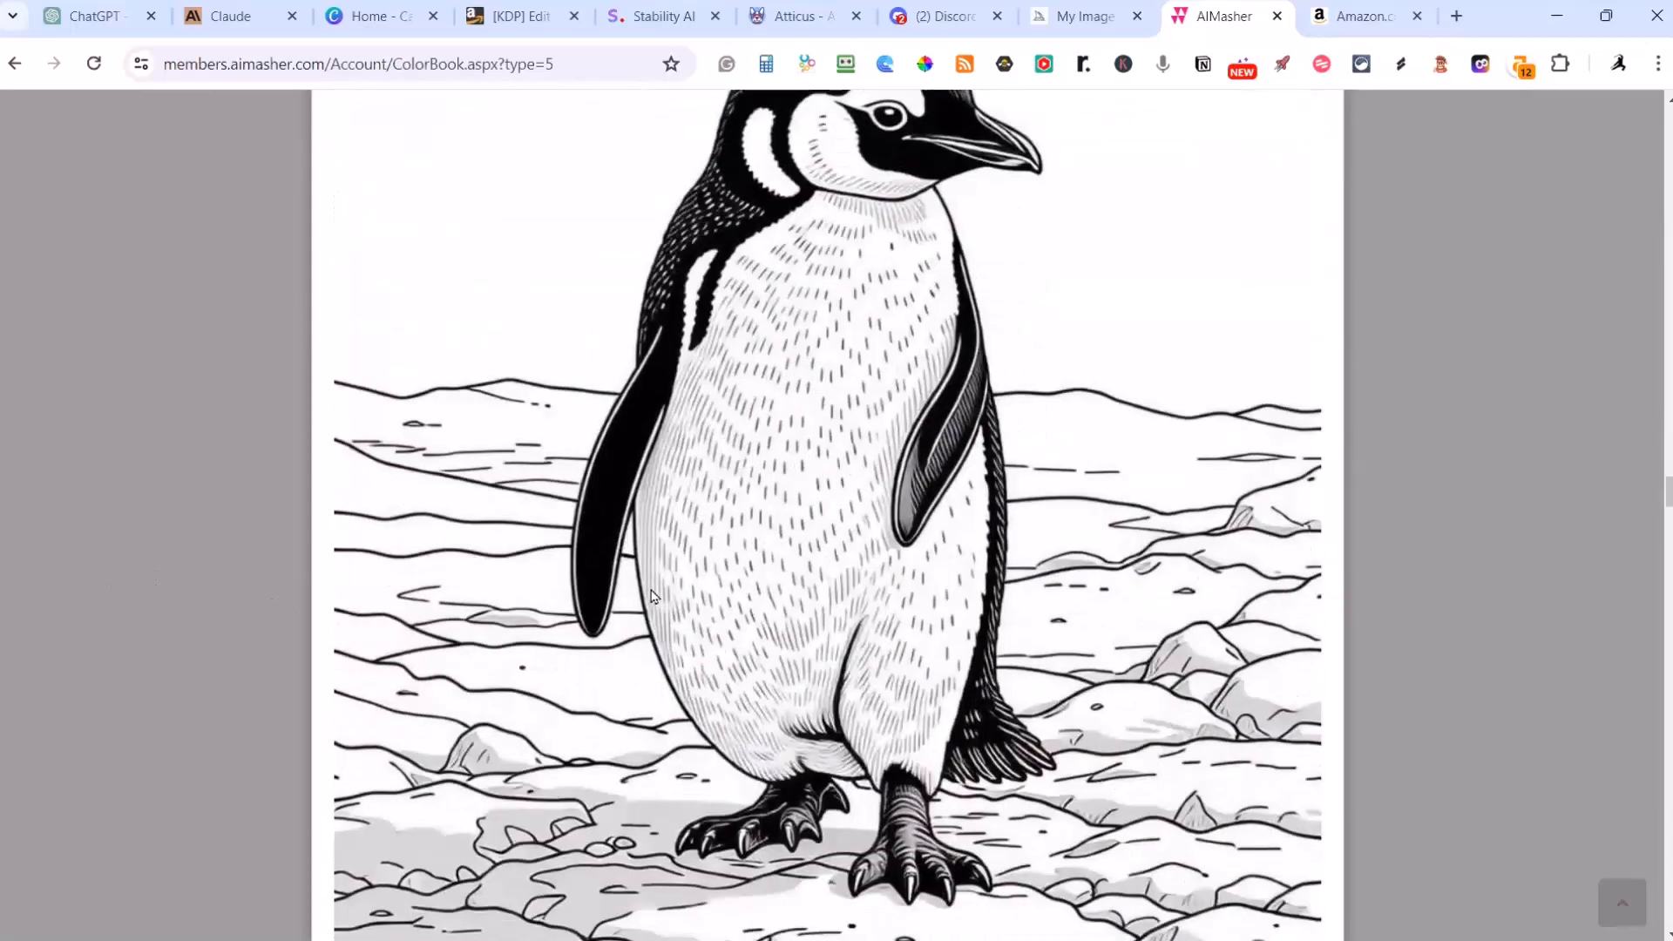
pyautogui.scroll(12, 643, 600)
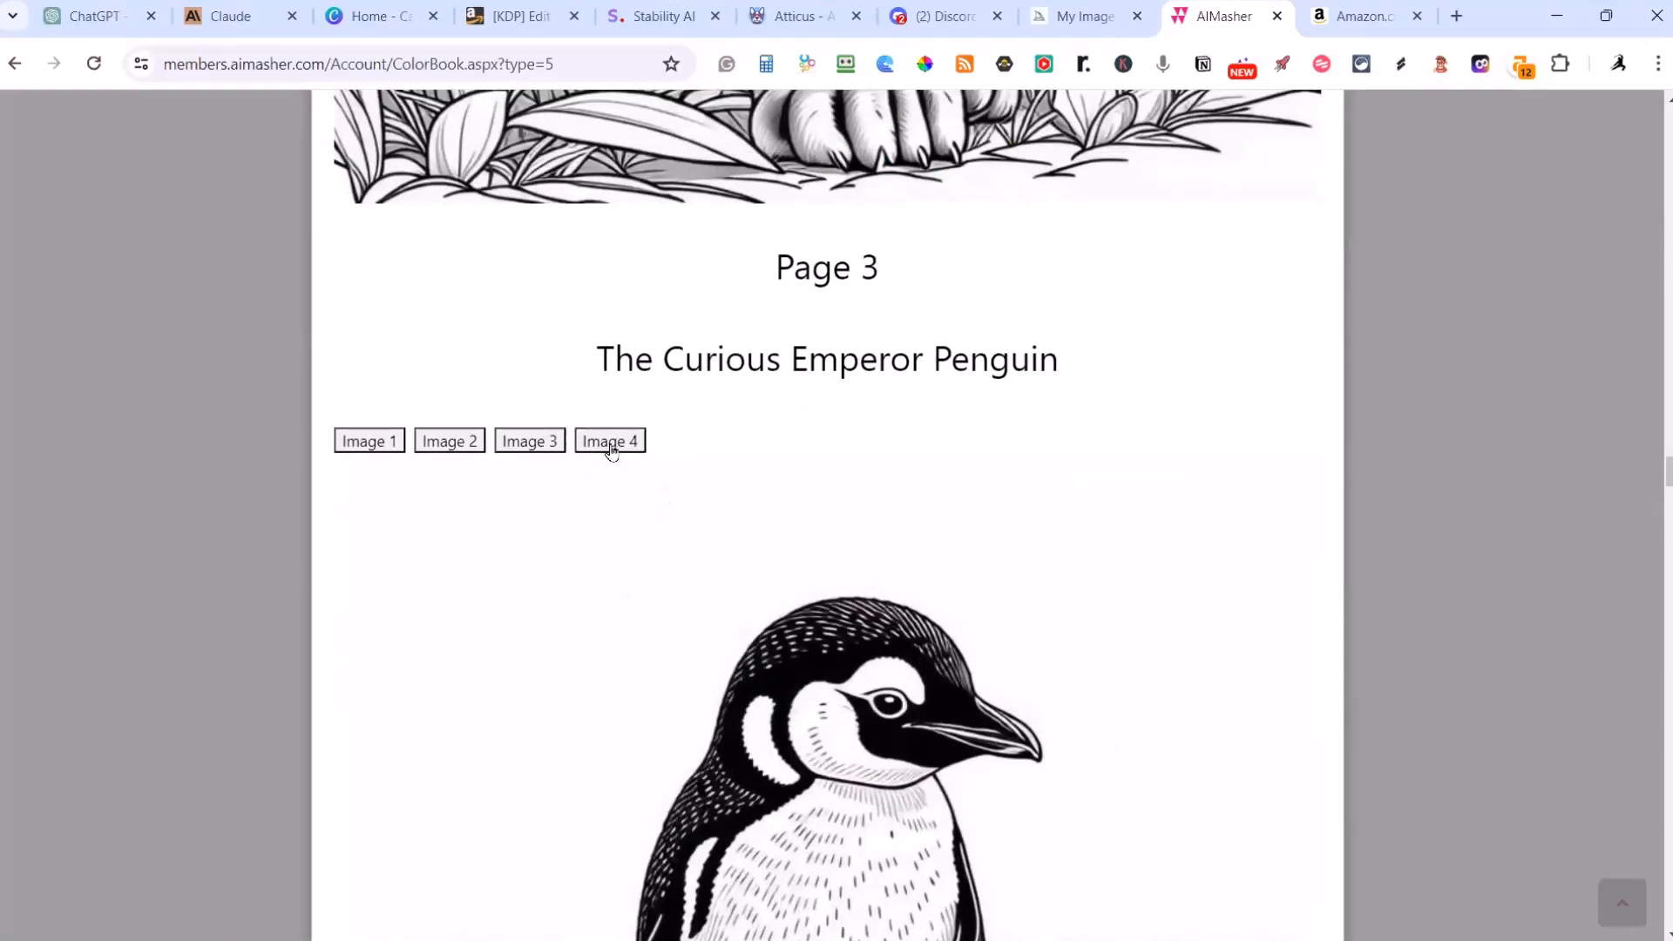
pyautogui.click(531, 442)
pyautogui.scroll(-6, 677, 467)
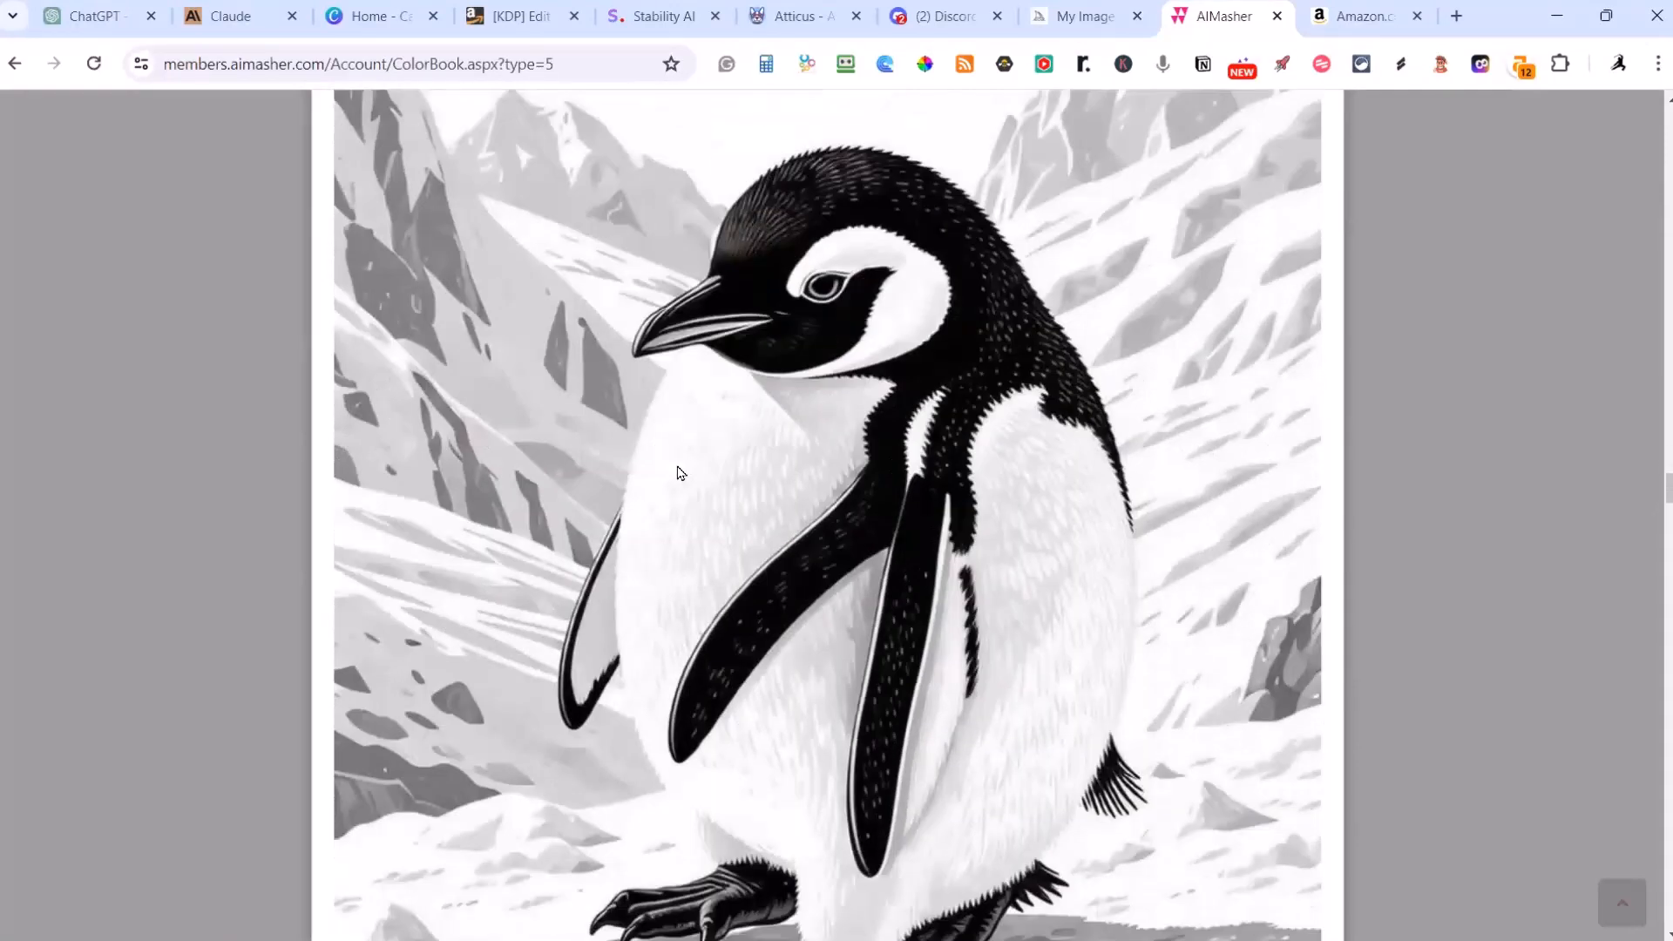
pyautogui.scroll(-3, 686, 473)
pyautogui.scroll(5, 636, 474)
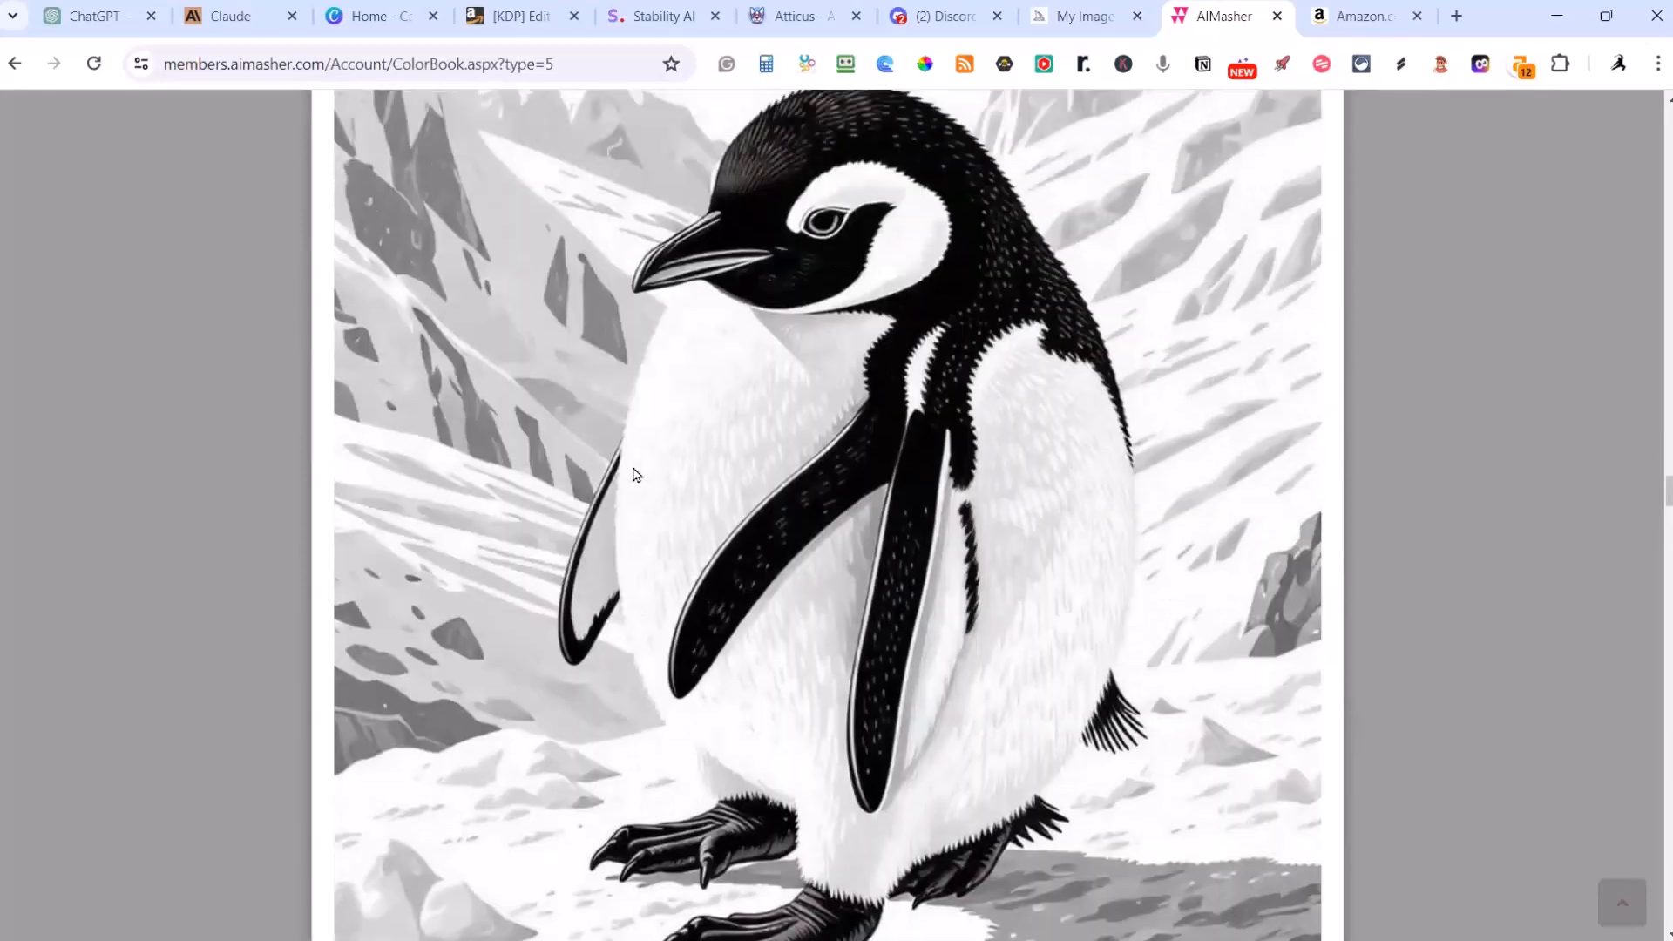
pyautogui.scroll(4, 871, 519)
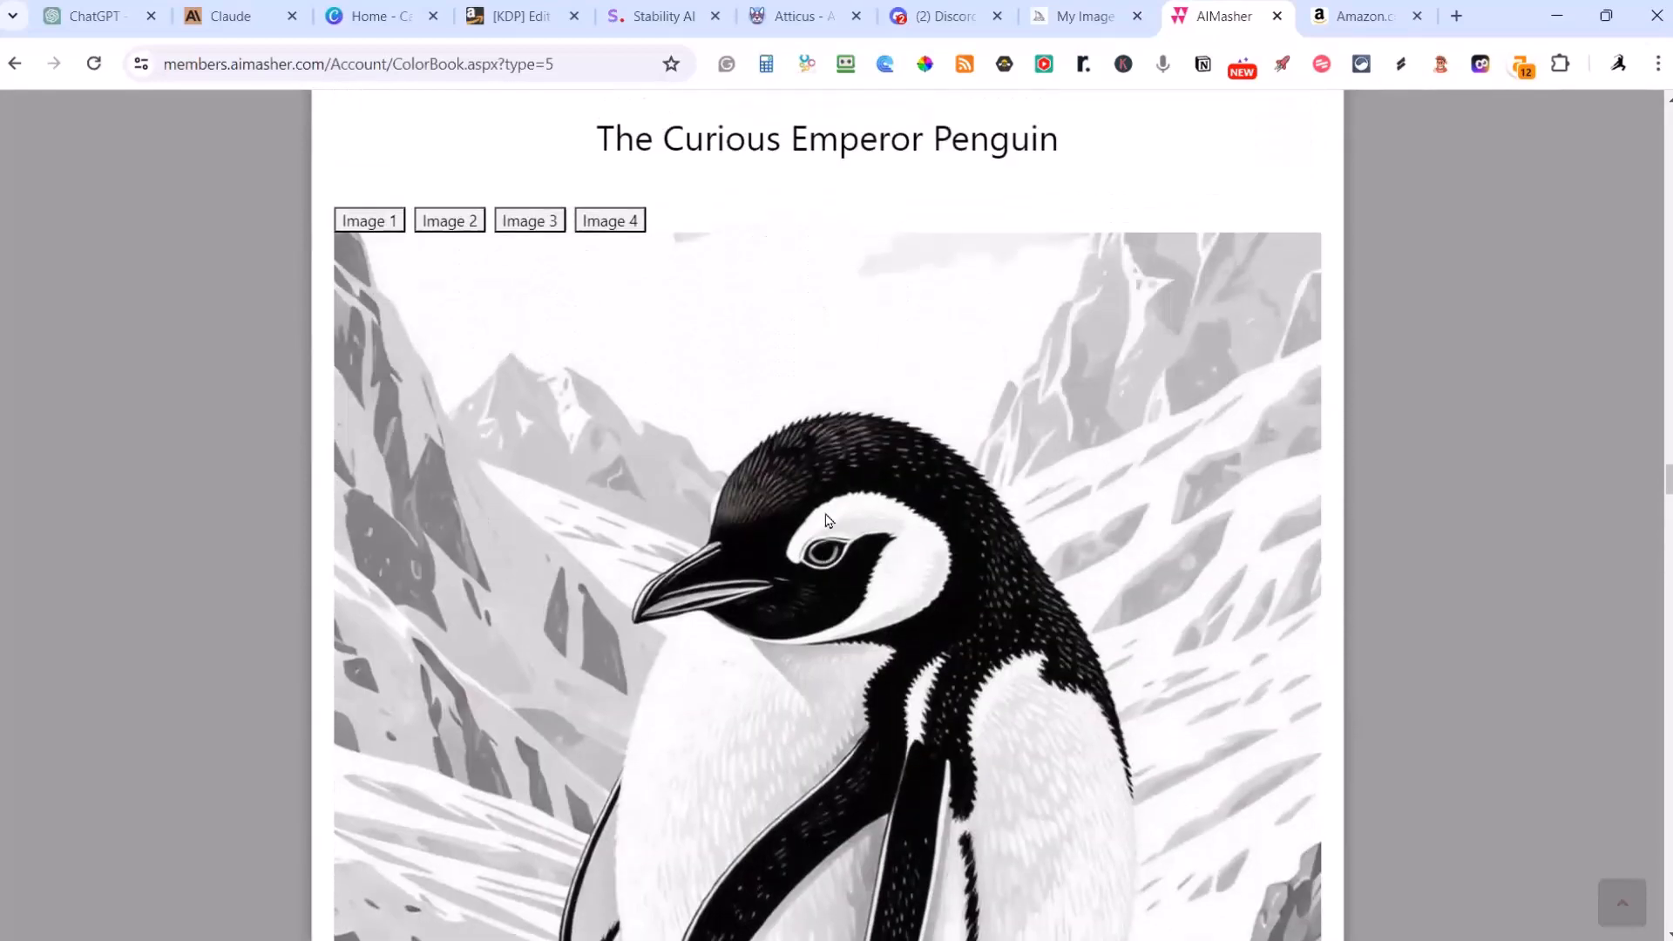
# Step: Compare Images 1, 3 and 2 of the Curious Emperor Penguin page, leaving Image 4 displayed
pyautogui.click(366, 221)
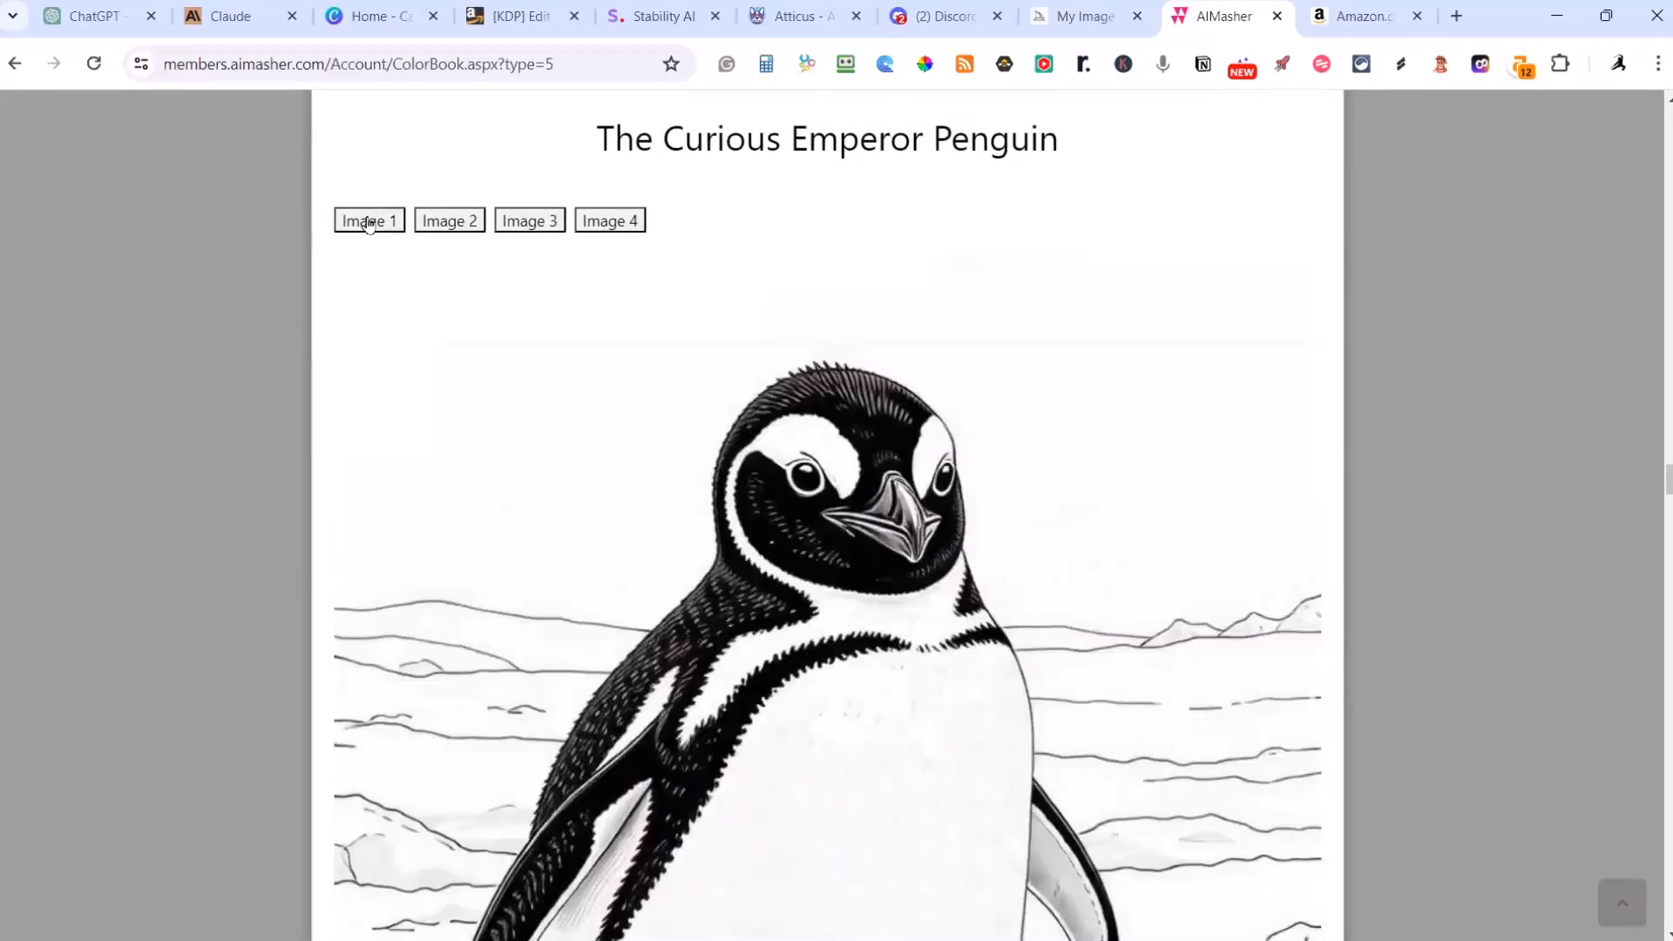
pyautogui.scroll(-5, 807, 428)
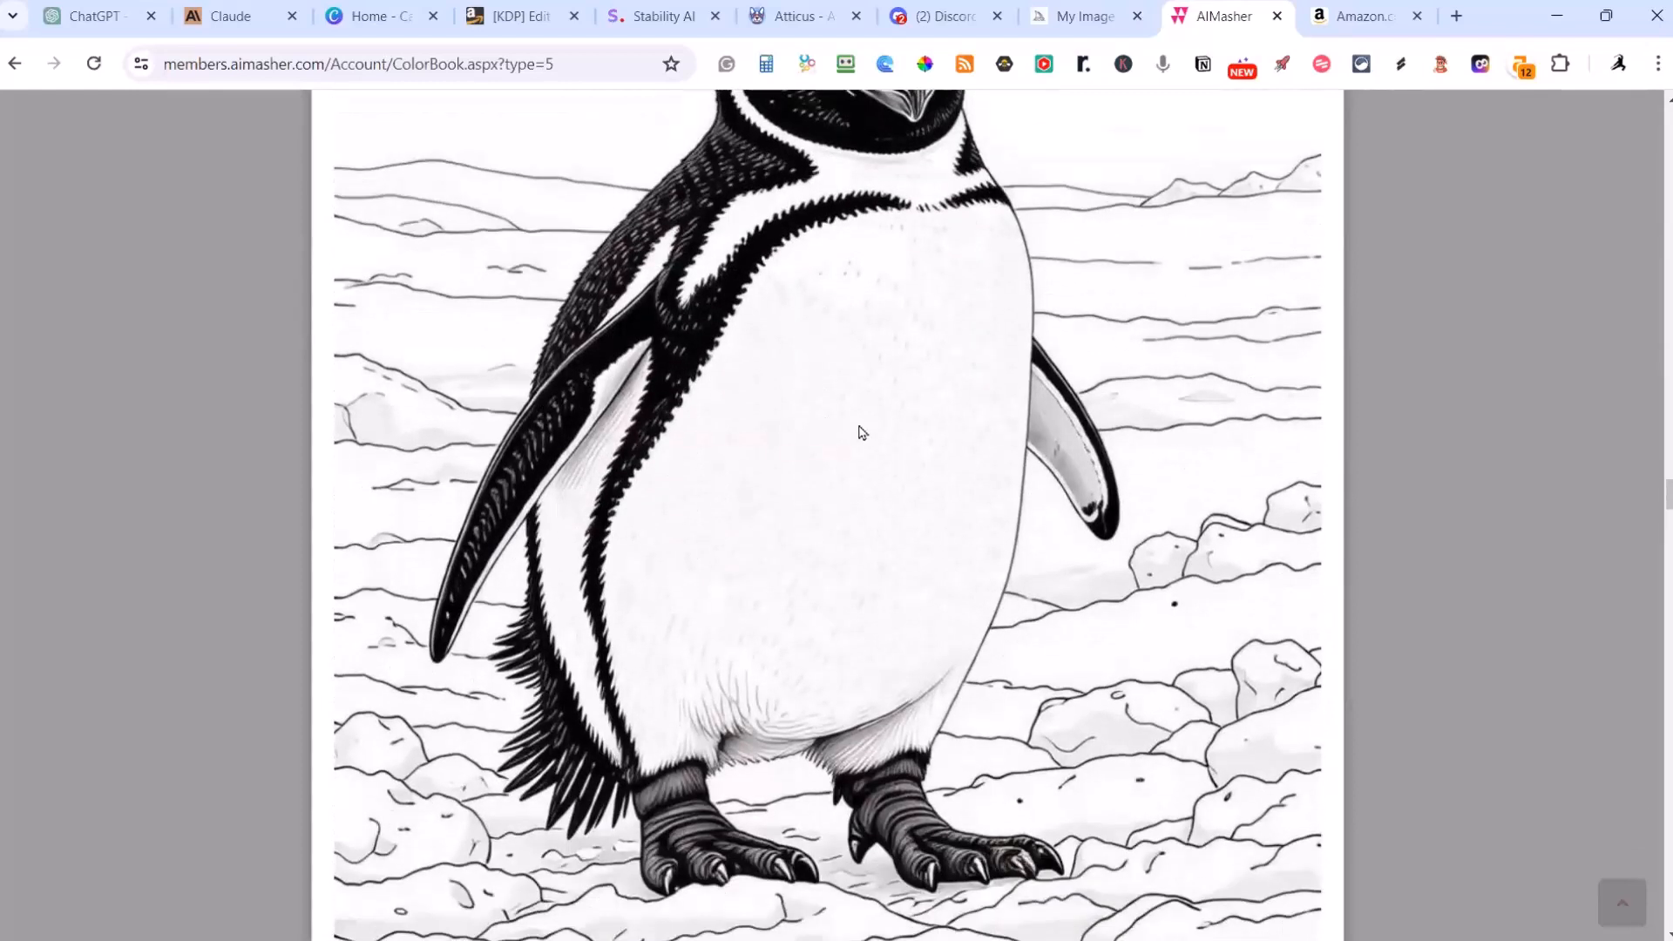
pyautogui.scroll(4, 858, 433)
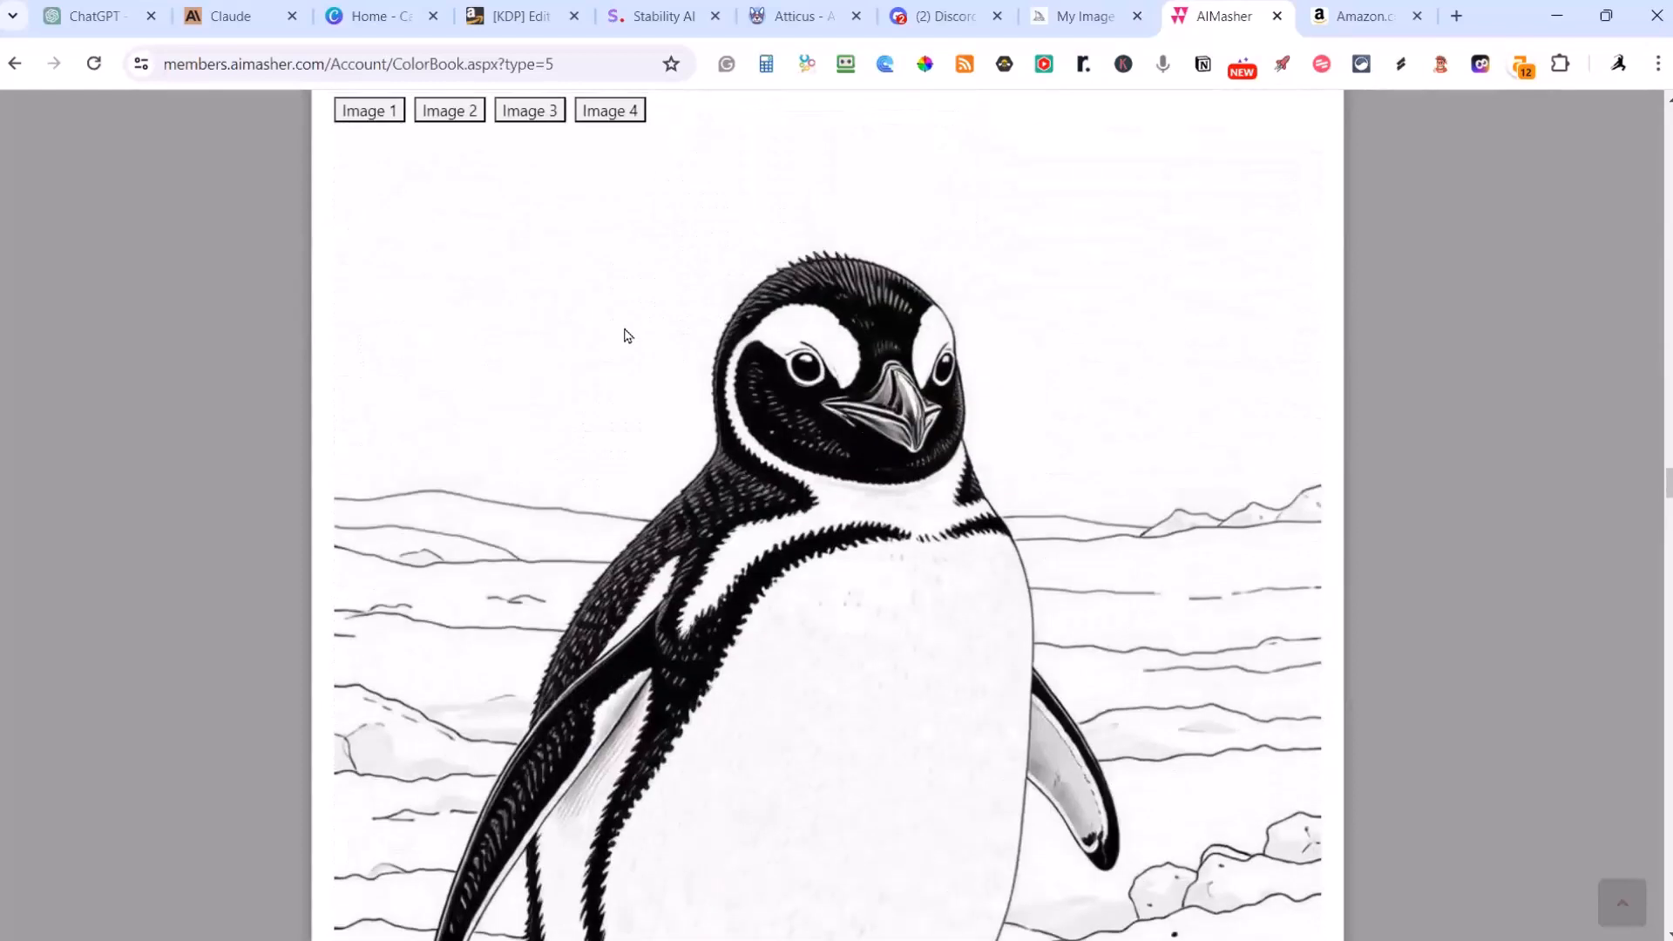
pyautogui.click(527, 114)
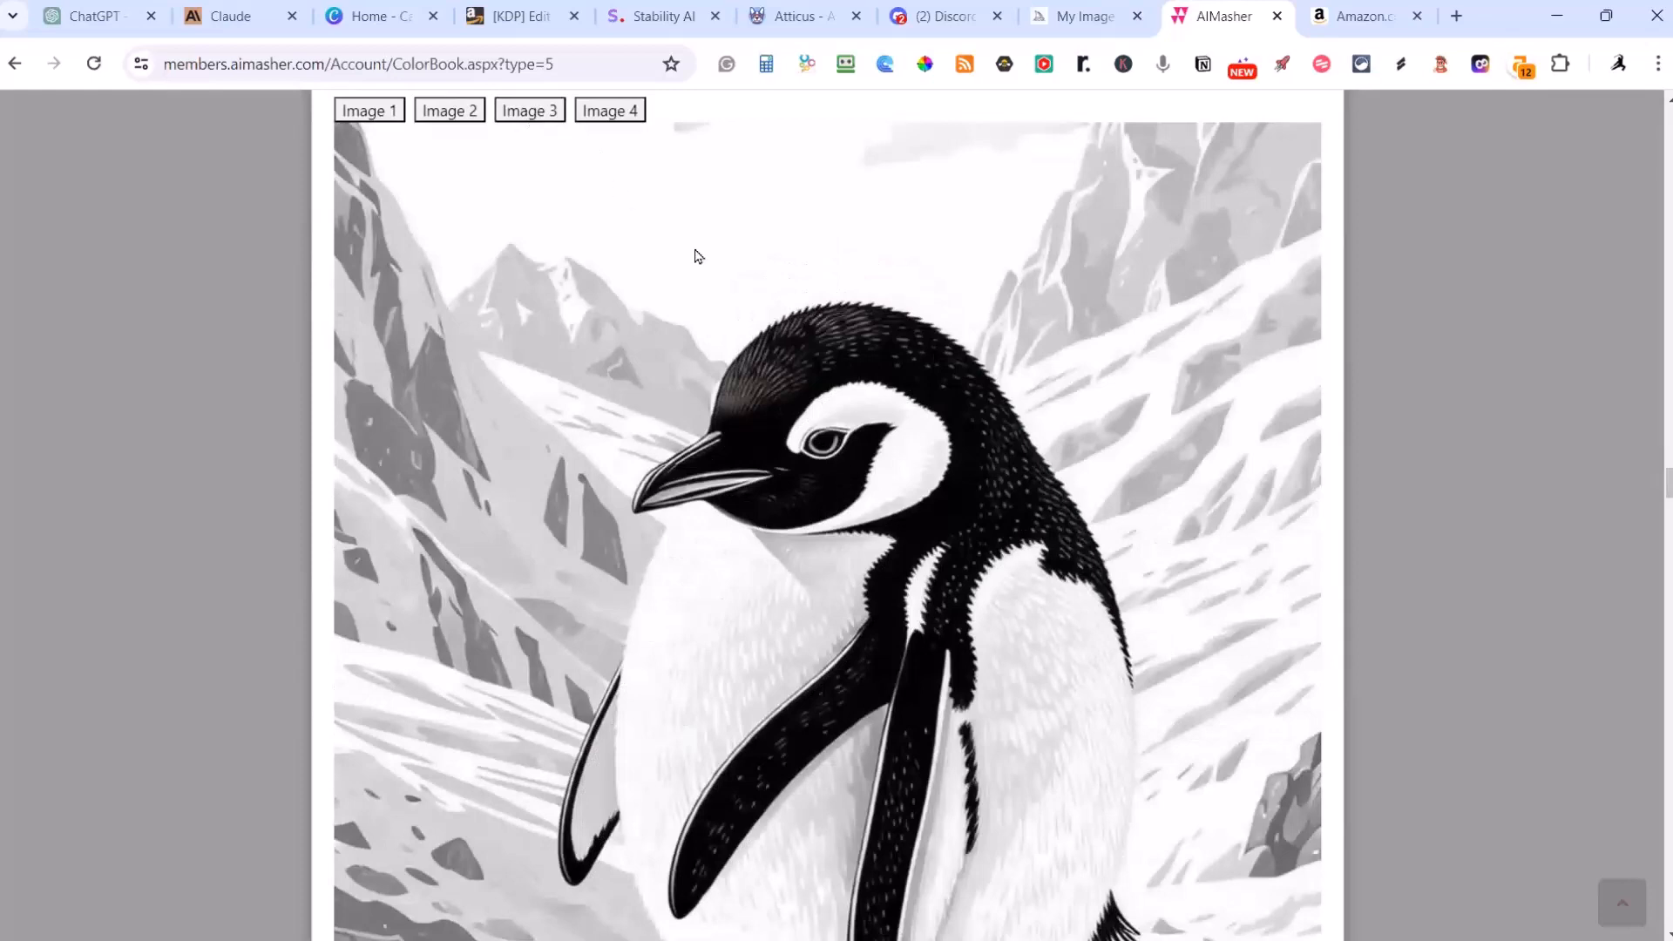
pyautogui.click(436, 111)
pyautogui.scroll(3, 776, 276)
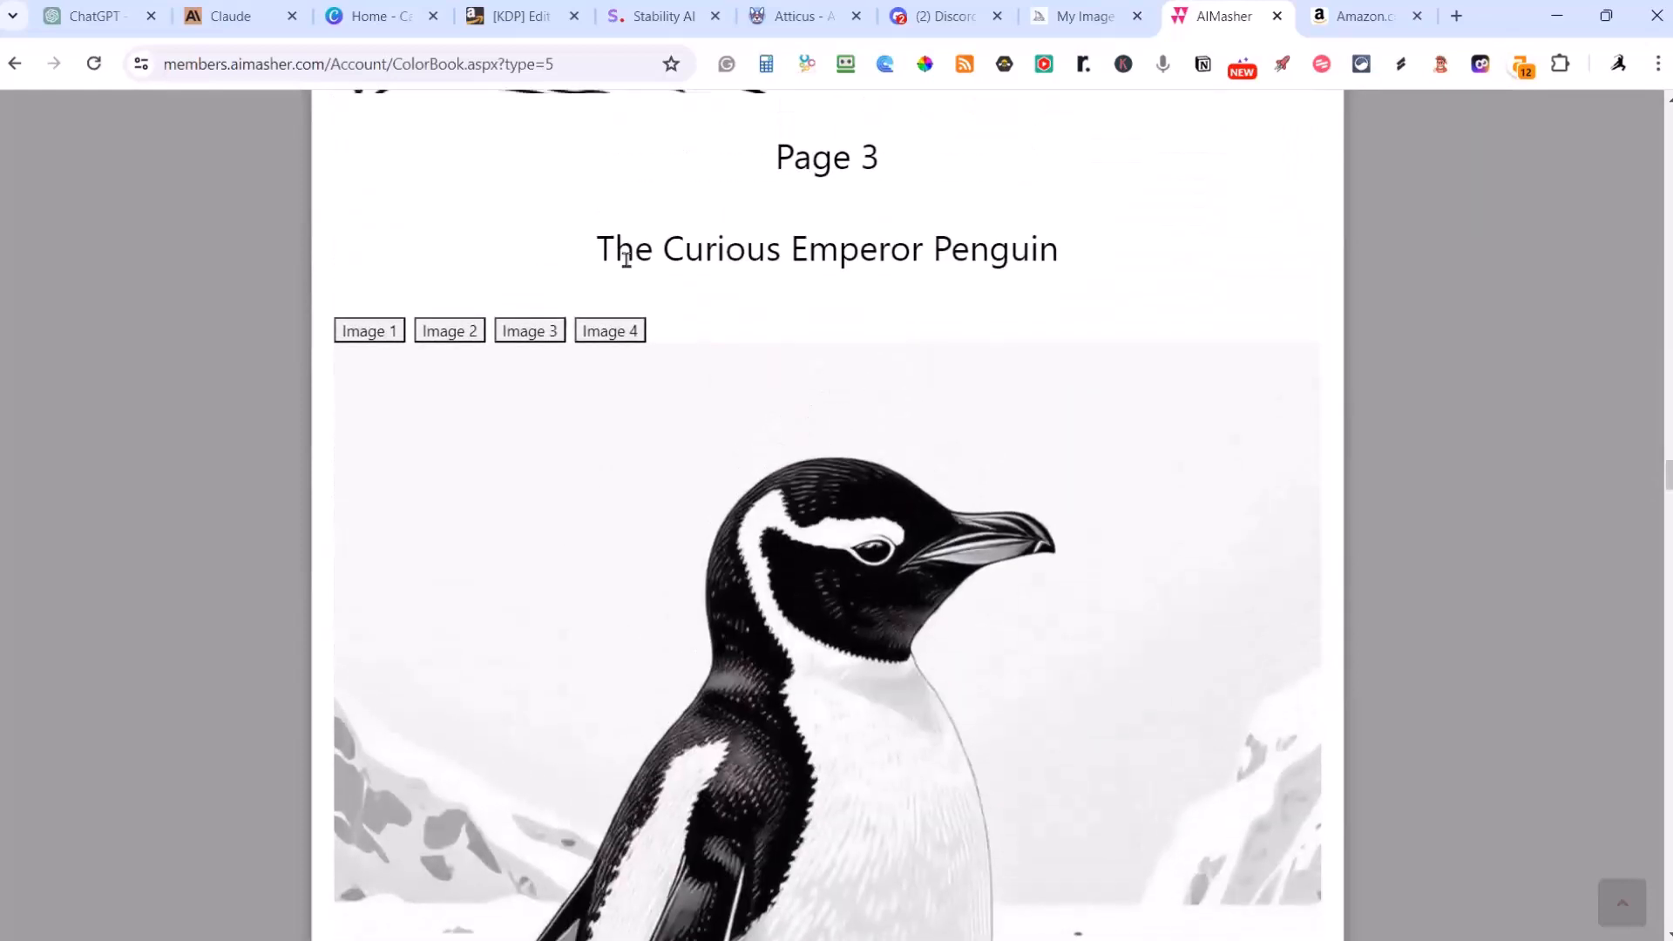
pyautogui.click(613, 331)
# Step: Examine the red-eyed tree frog illustration, including its face, legs and surrounding leaves
pyautogui.scroll(-4, 679, 347)
pyautogui.scroll(-15, 677, 342)
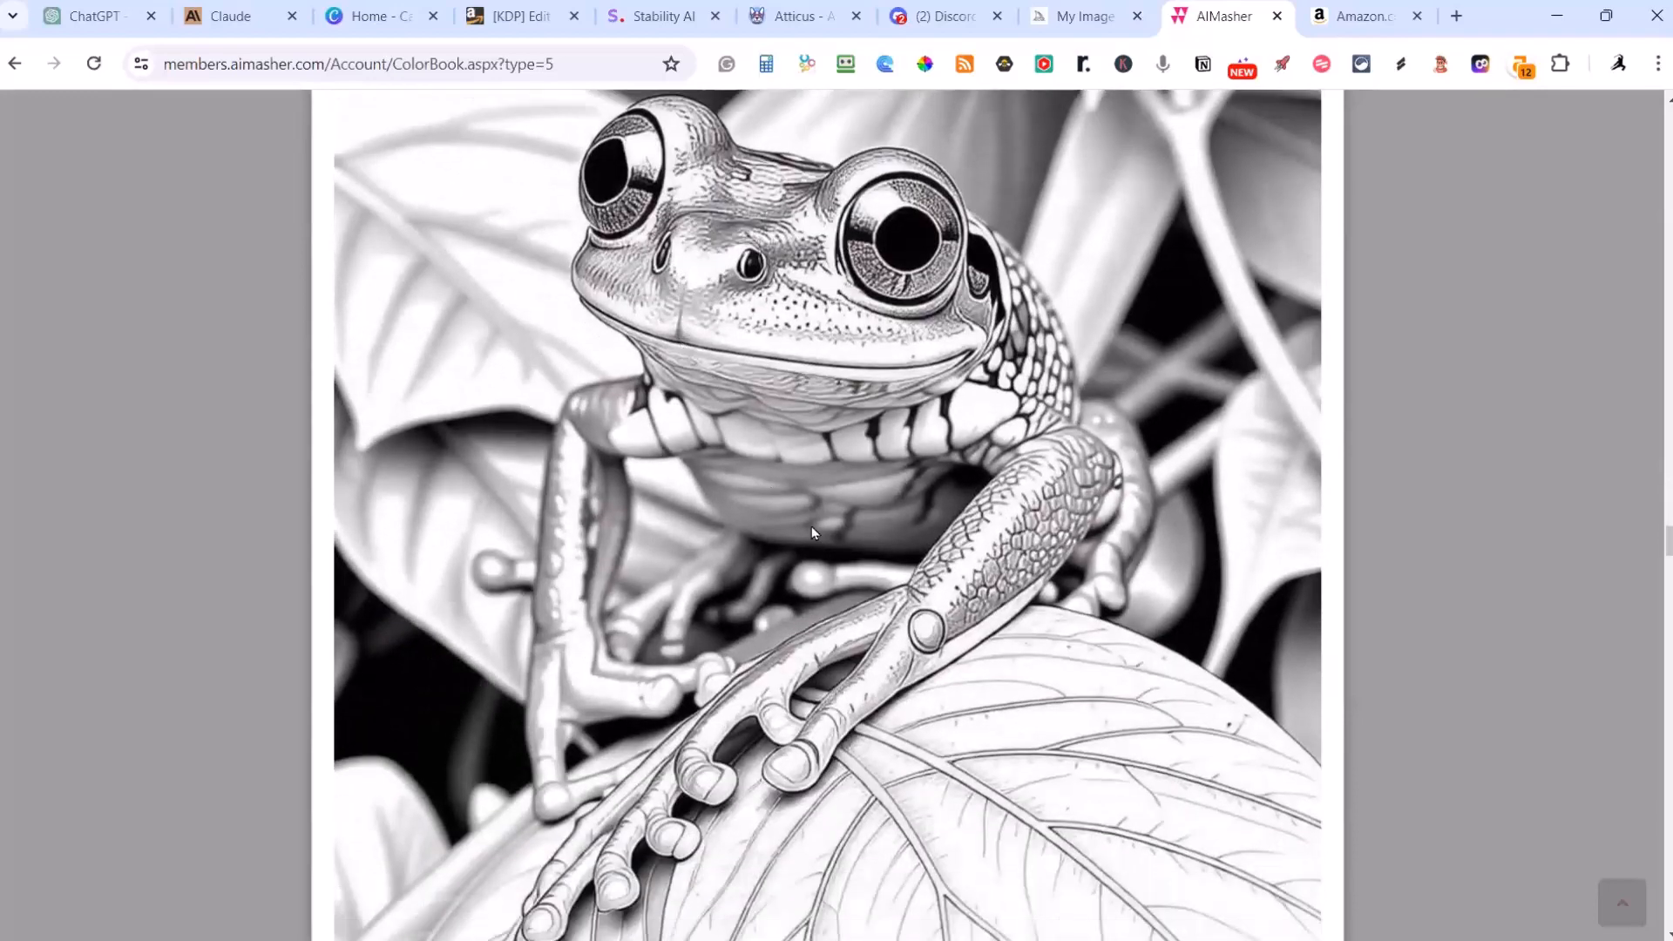
pyautogui.scroll(3, 812, 528)
pyautogui.scroll(-9, 682, 433)
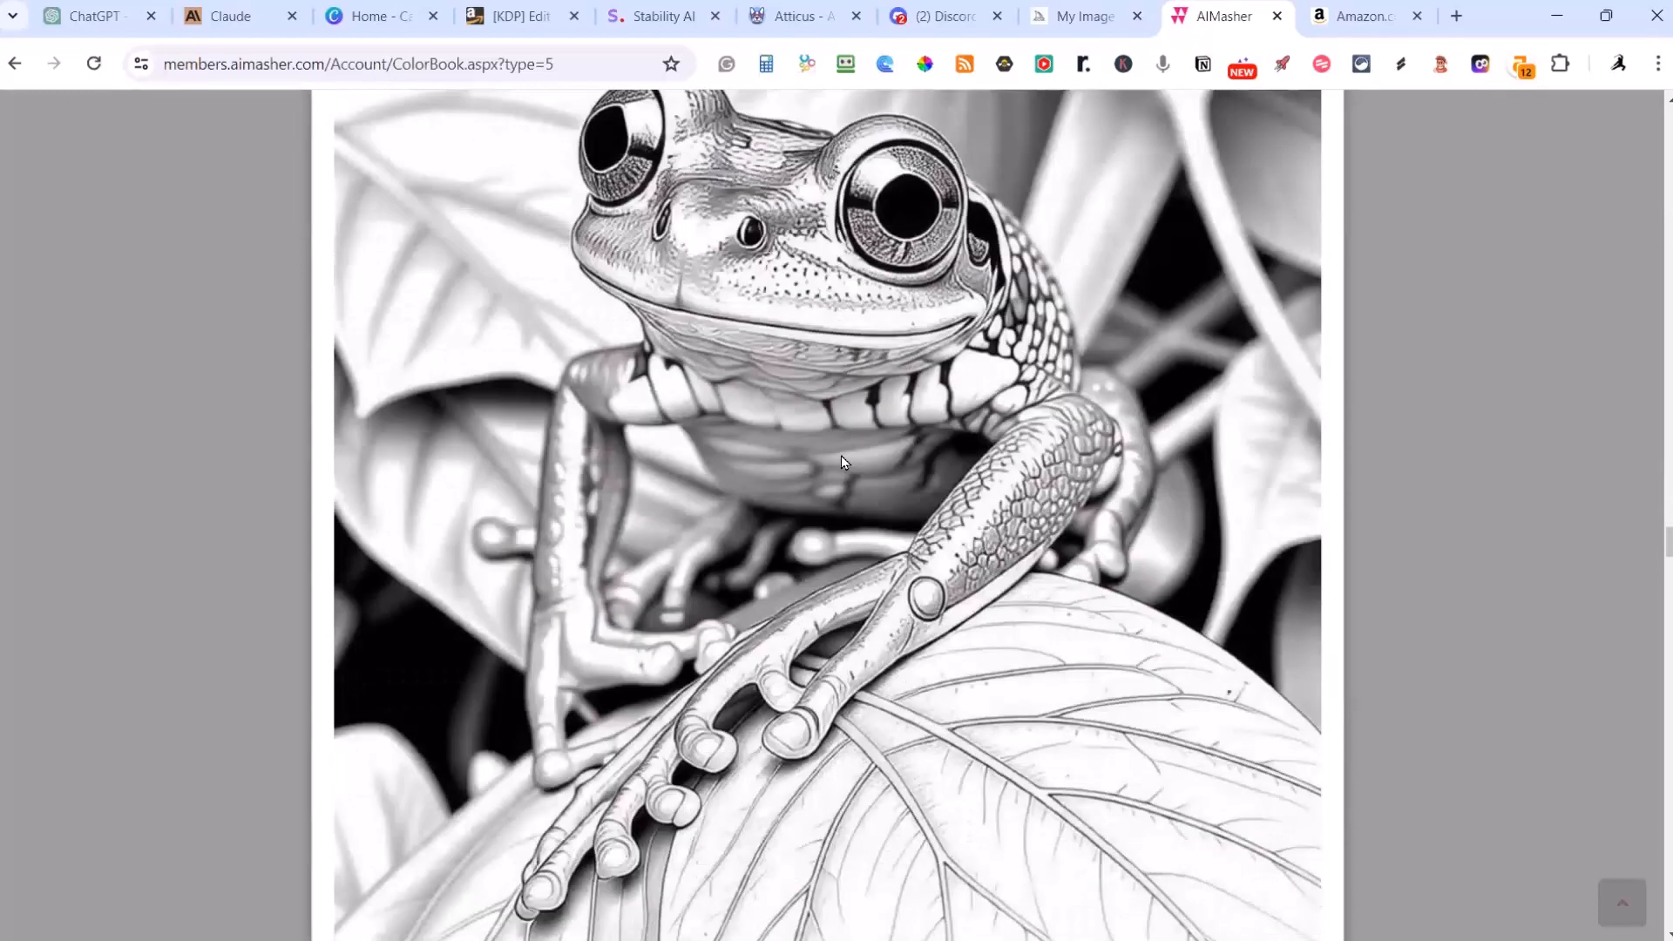
pyautogui.scroll(8, 683, 440)
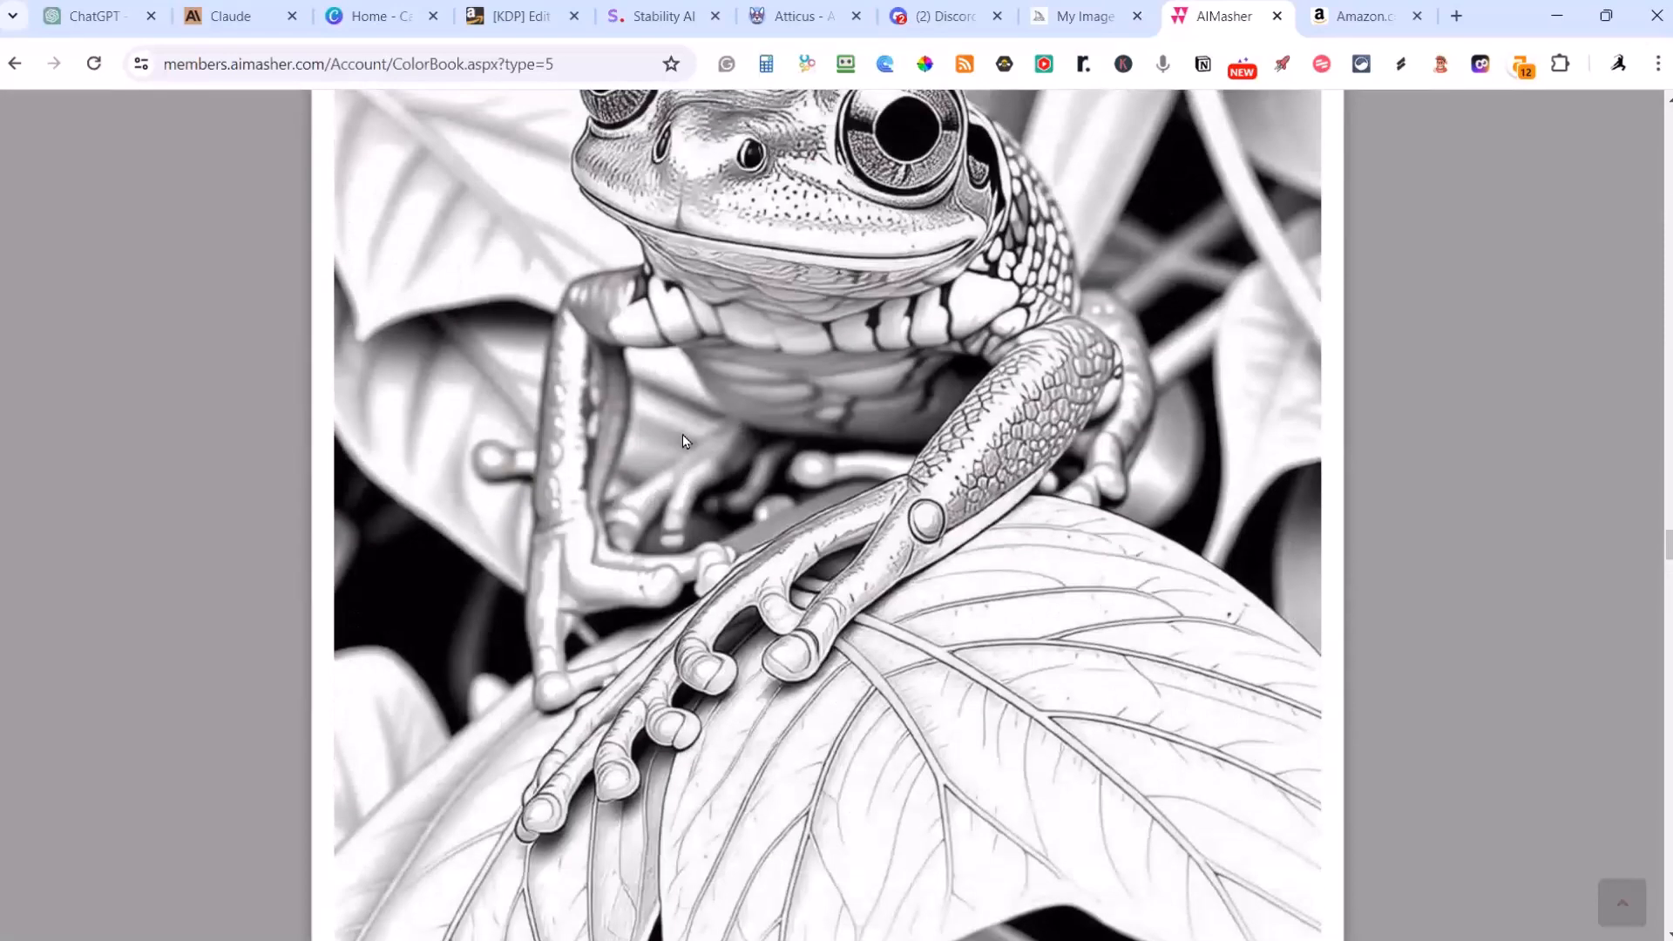
pyautogui.scroll(-15, 683, 440)
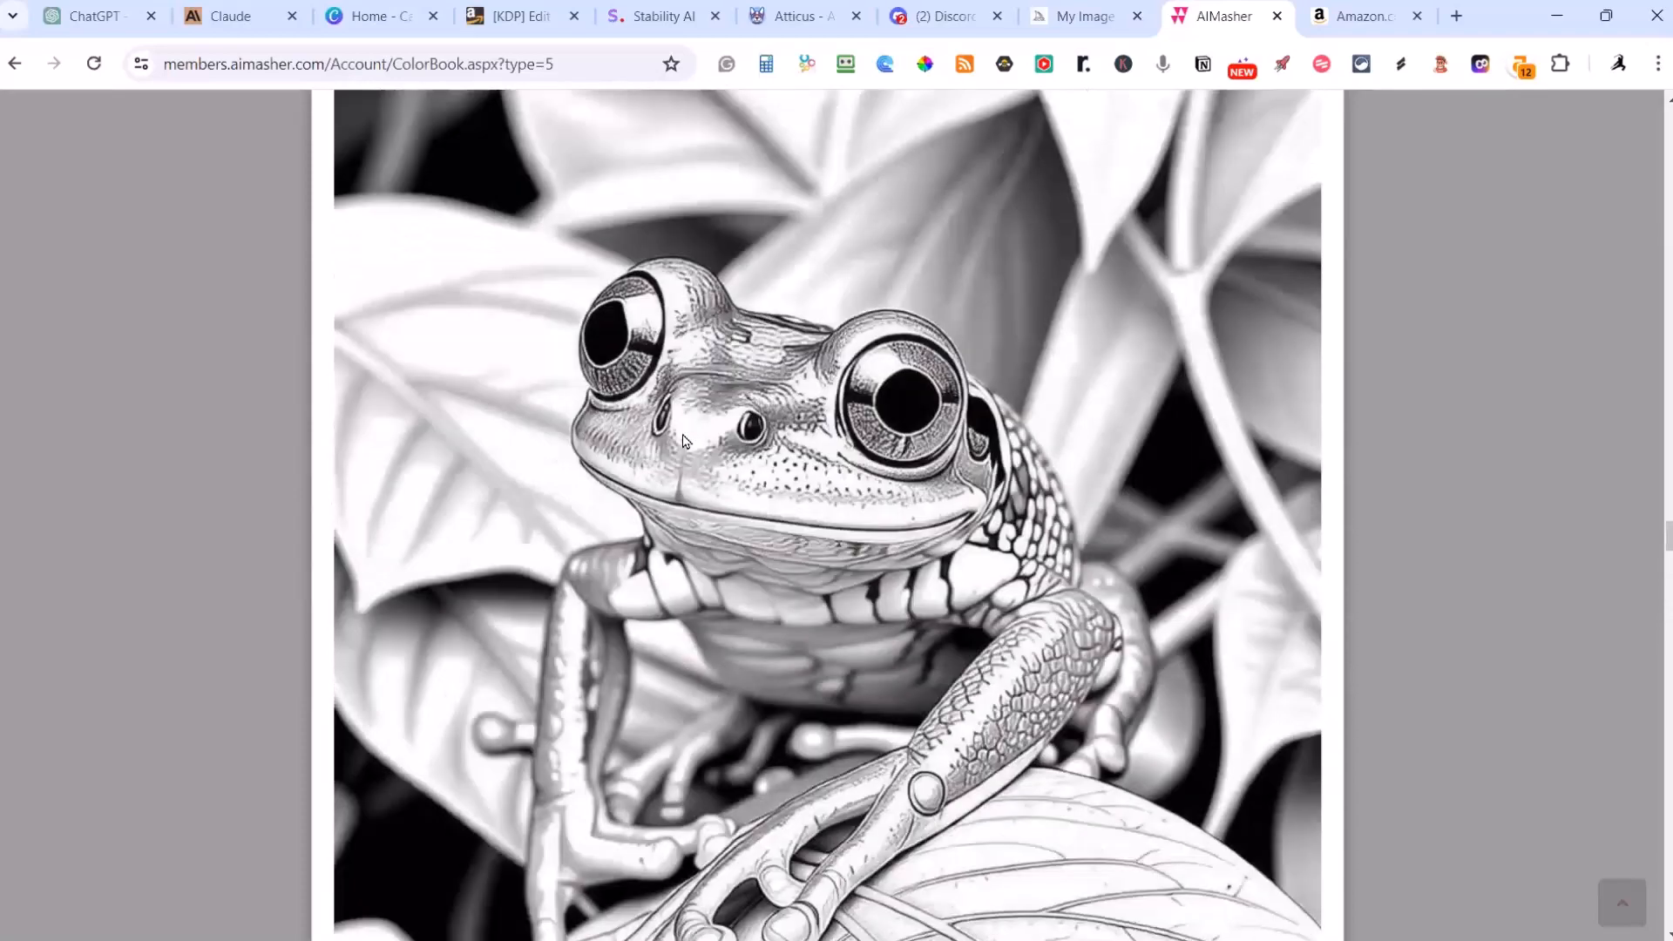
# Step: Inspect the humpback whale drawing and the Stoic Mountain Gorilla illustration on page 6, continuing to page 7
pyautogui.scroll(-7, 682, 440)
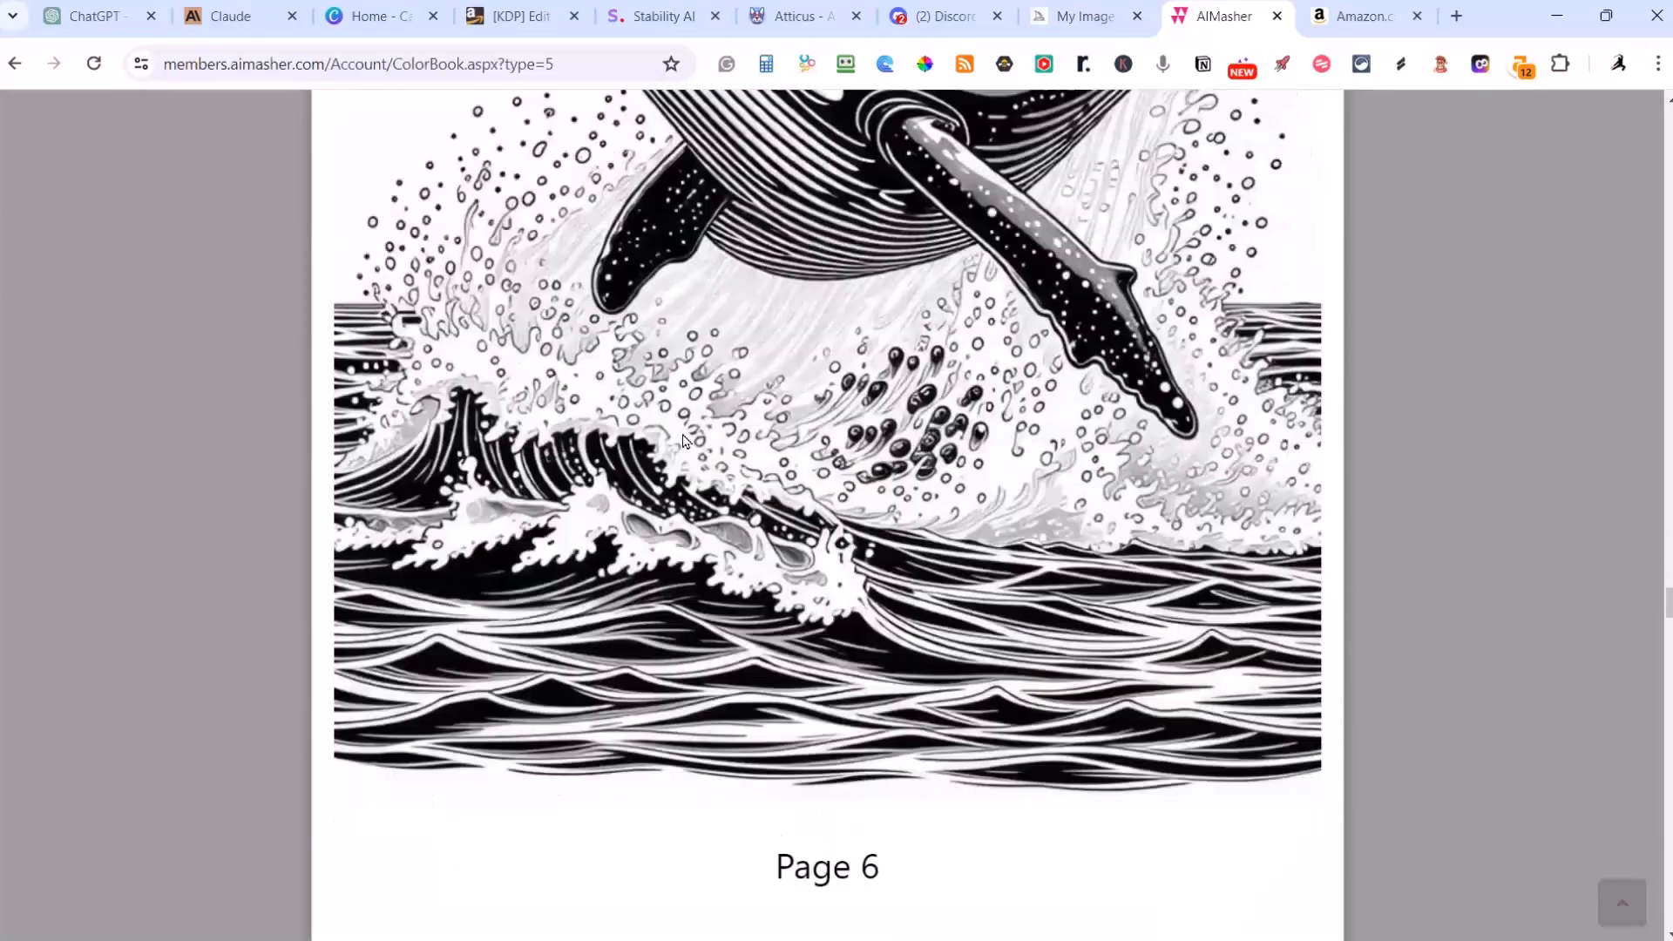
pyautogui.scroll(6, 684, 440)
pyautogui.scroll(-12, 685, 440)
pyautogui.scroll(-10, 683, 441)
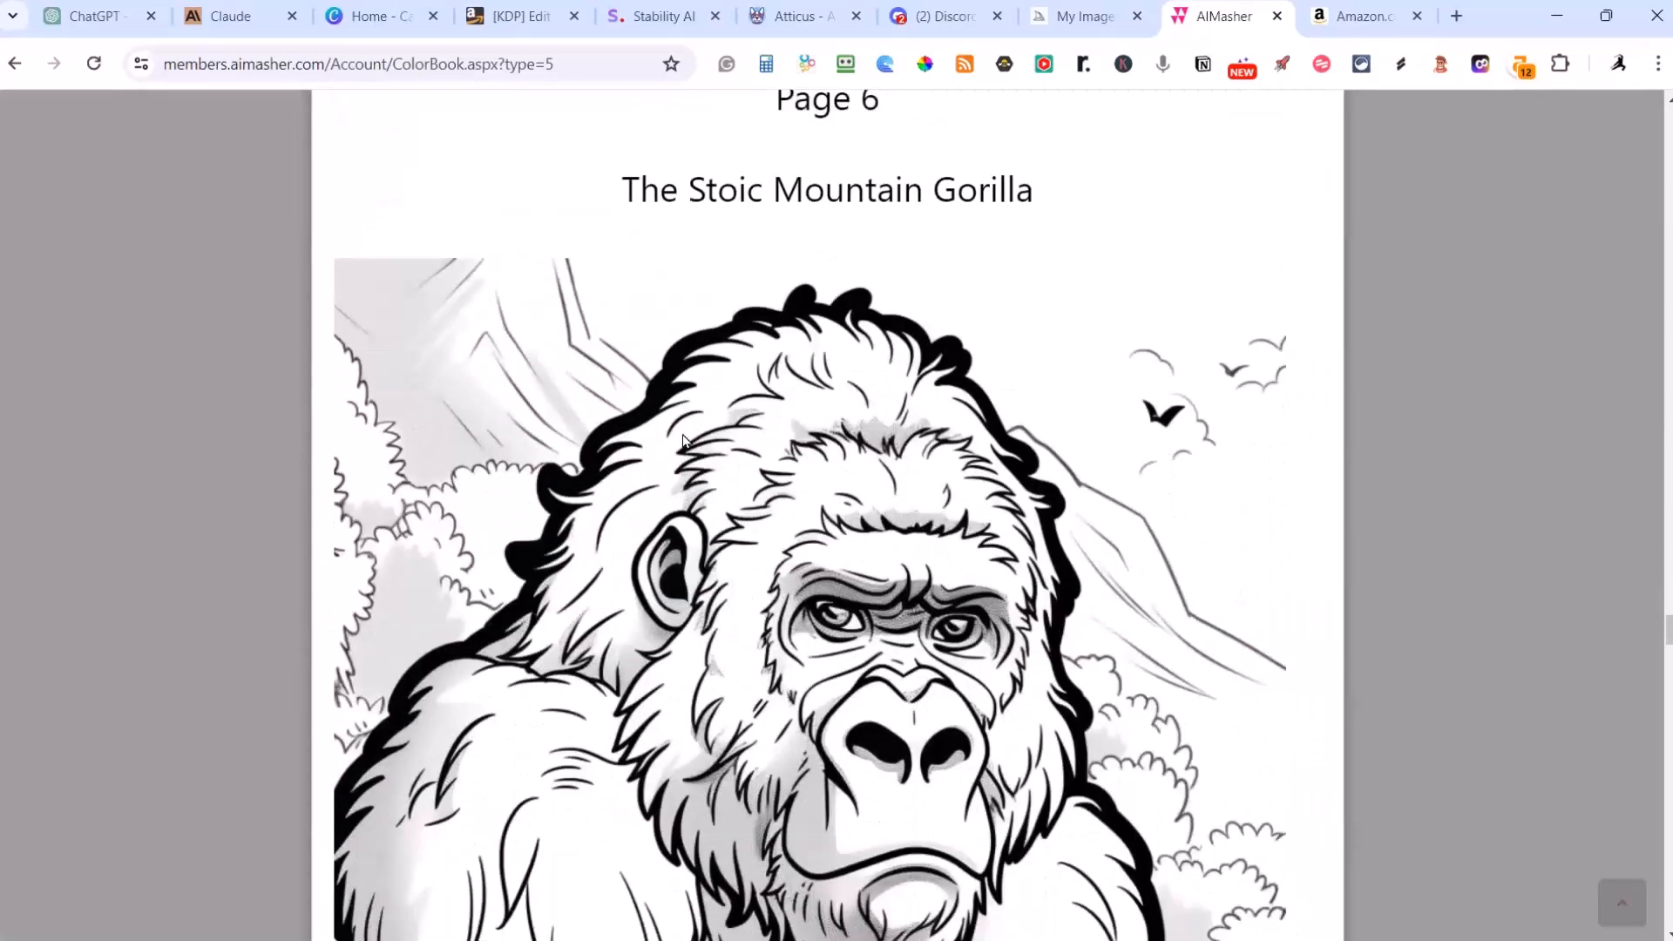
pyautogui.scroll(-3, 684, 440)
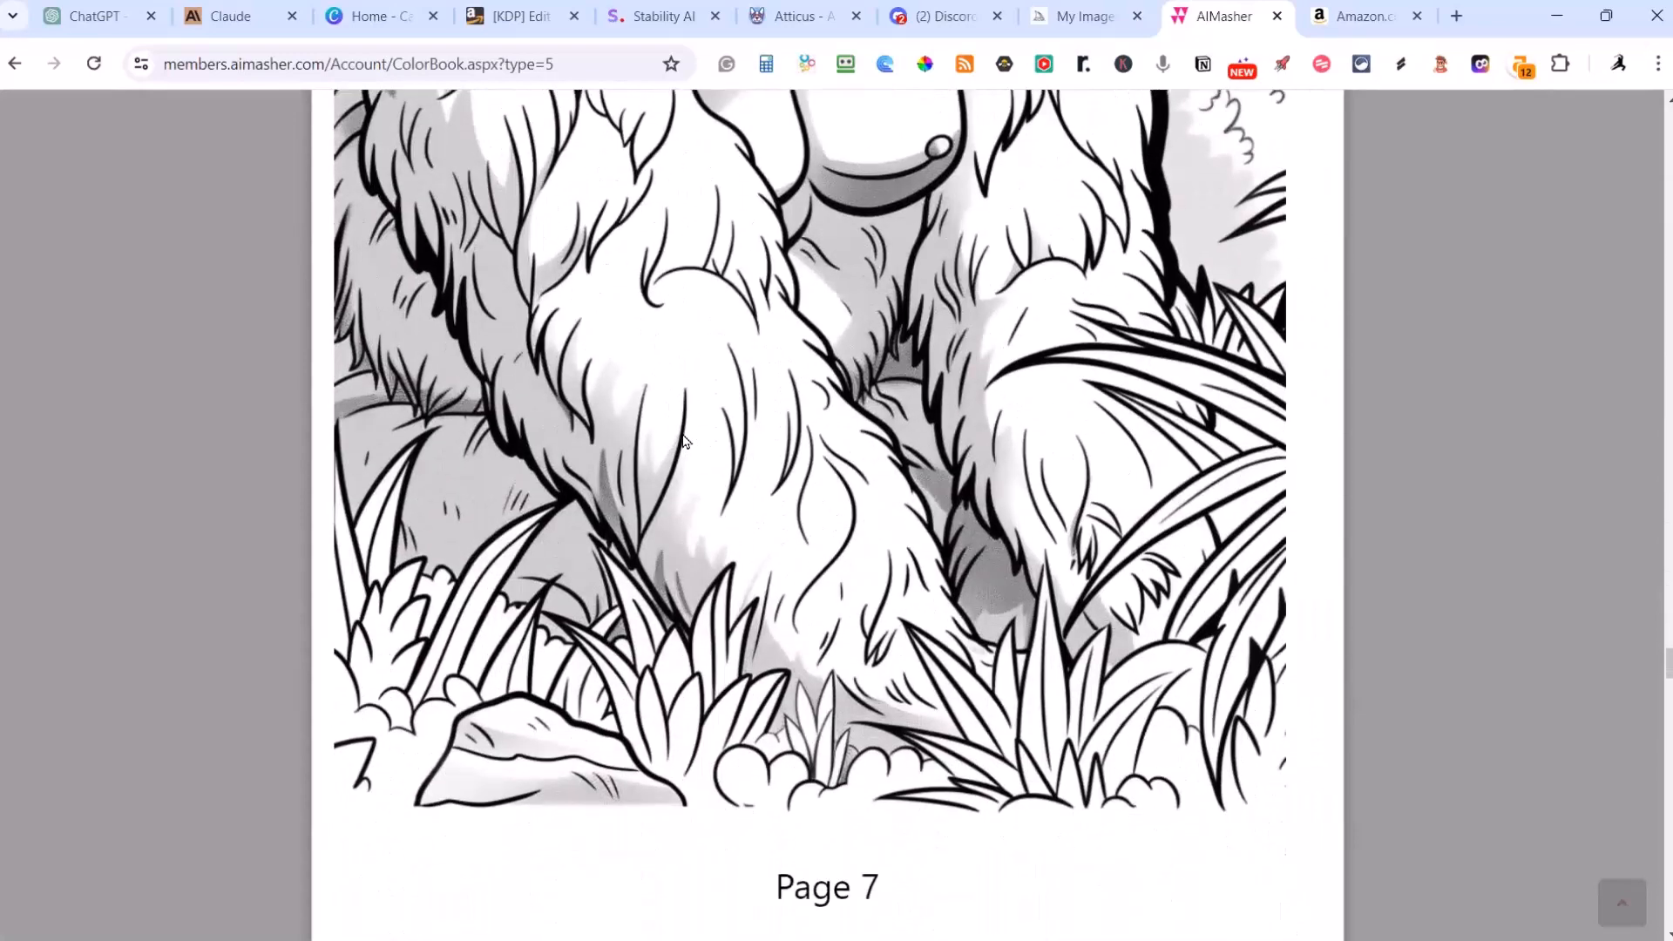
pyautogui.scroll(8, 685, 441)
pyautogui.scroll(2, 670, 381)
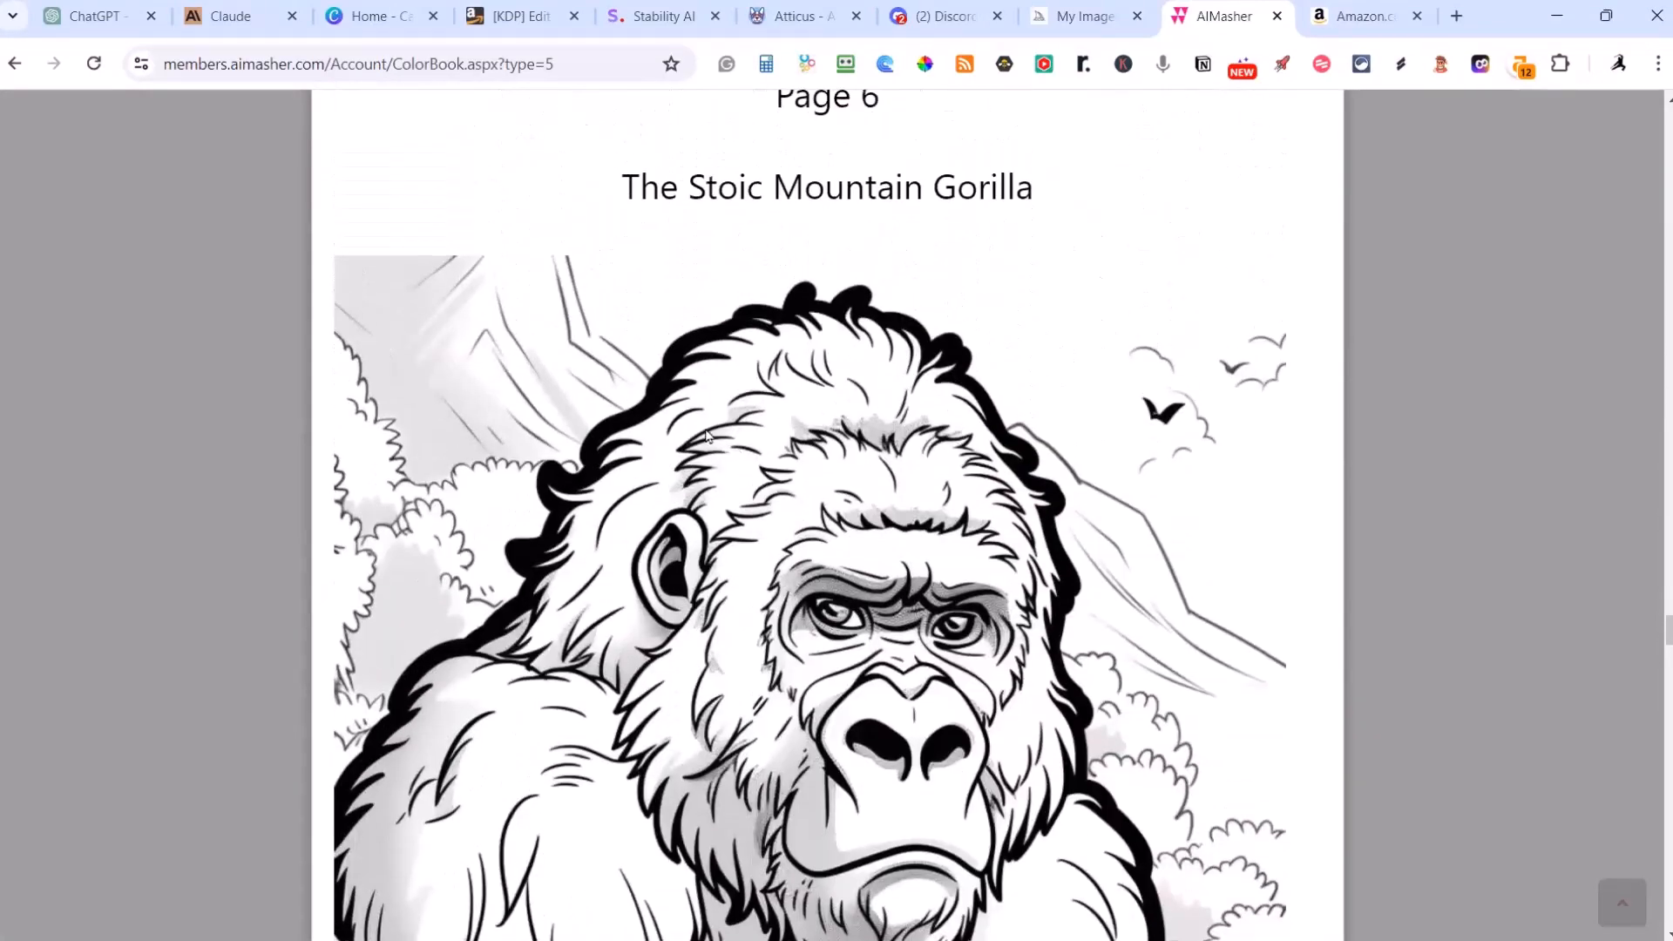
pyautogui.scroll(-9, 689, 386)
pyautogui.scroll(-12, 713, 391)
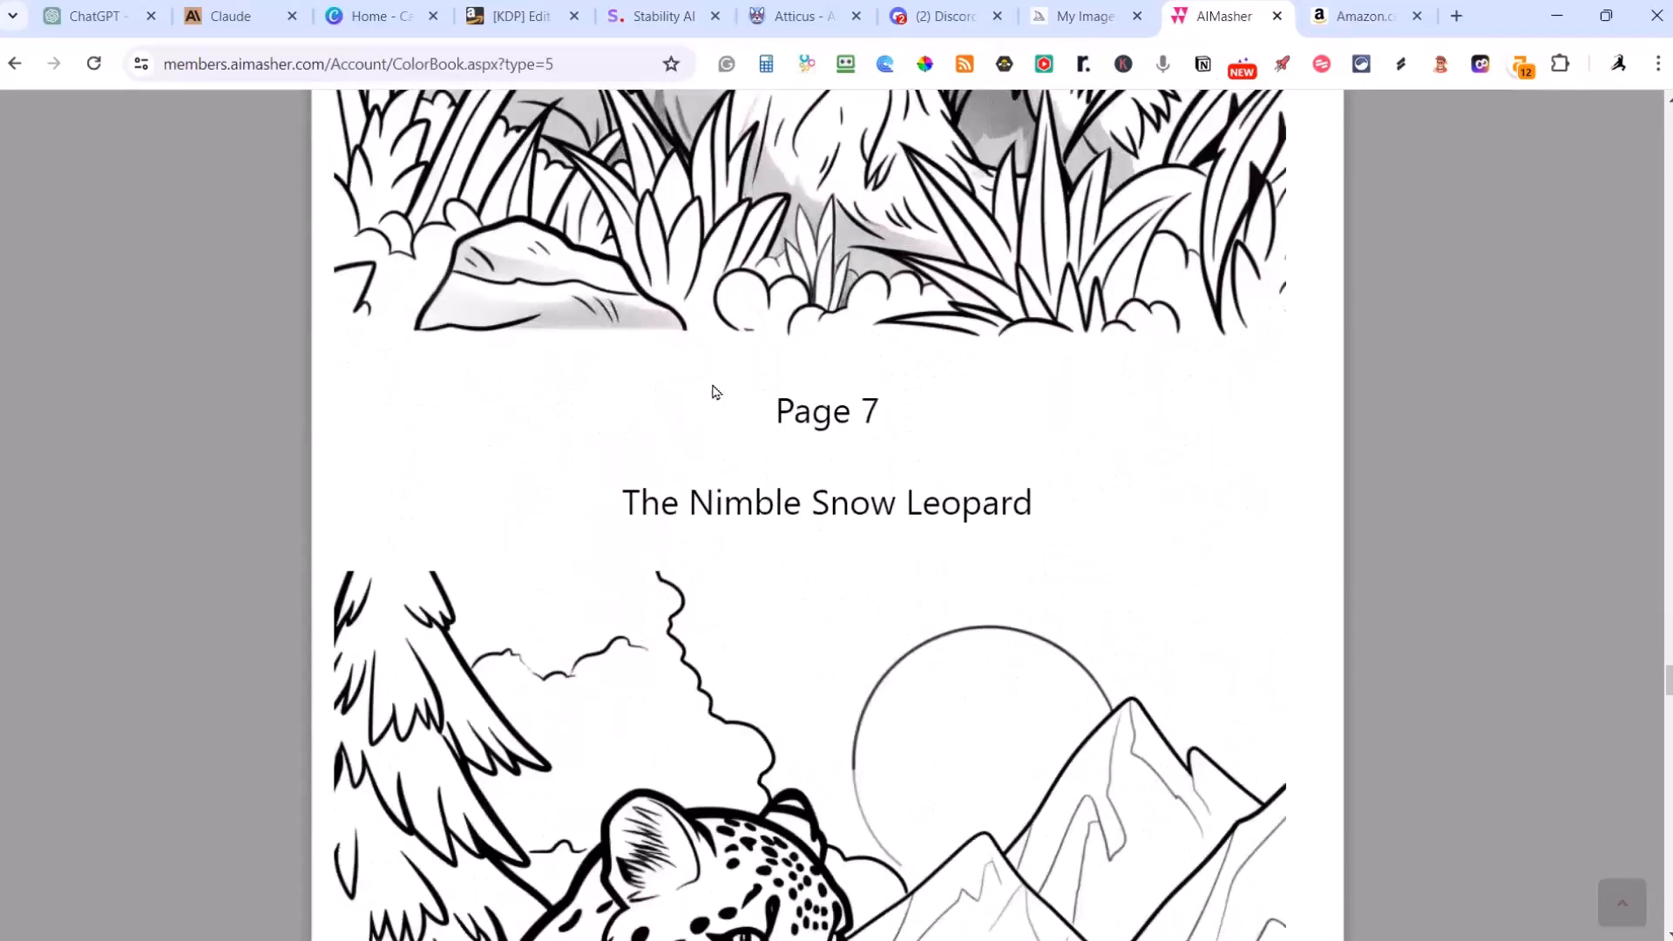
# Step: Review the snow leopard, giraffe, giant panda and lion pages through to the closing title and list of animals
pyautogui.scroll(-15, 713, 392)
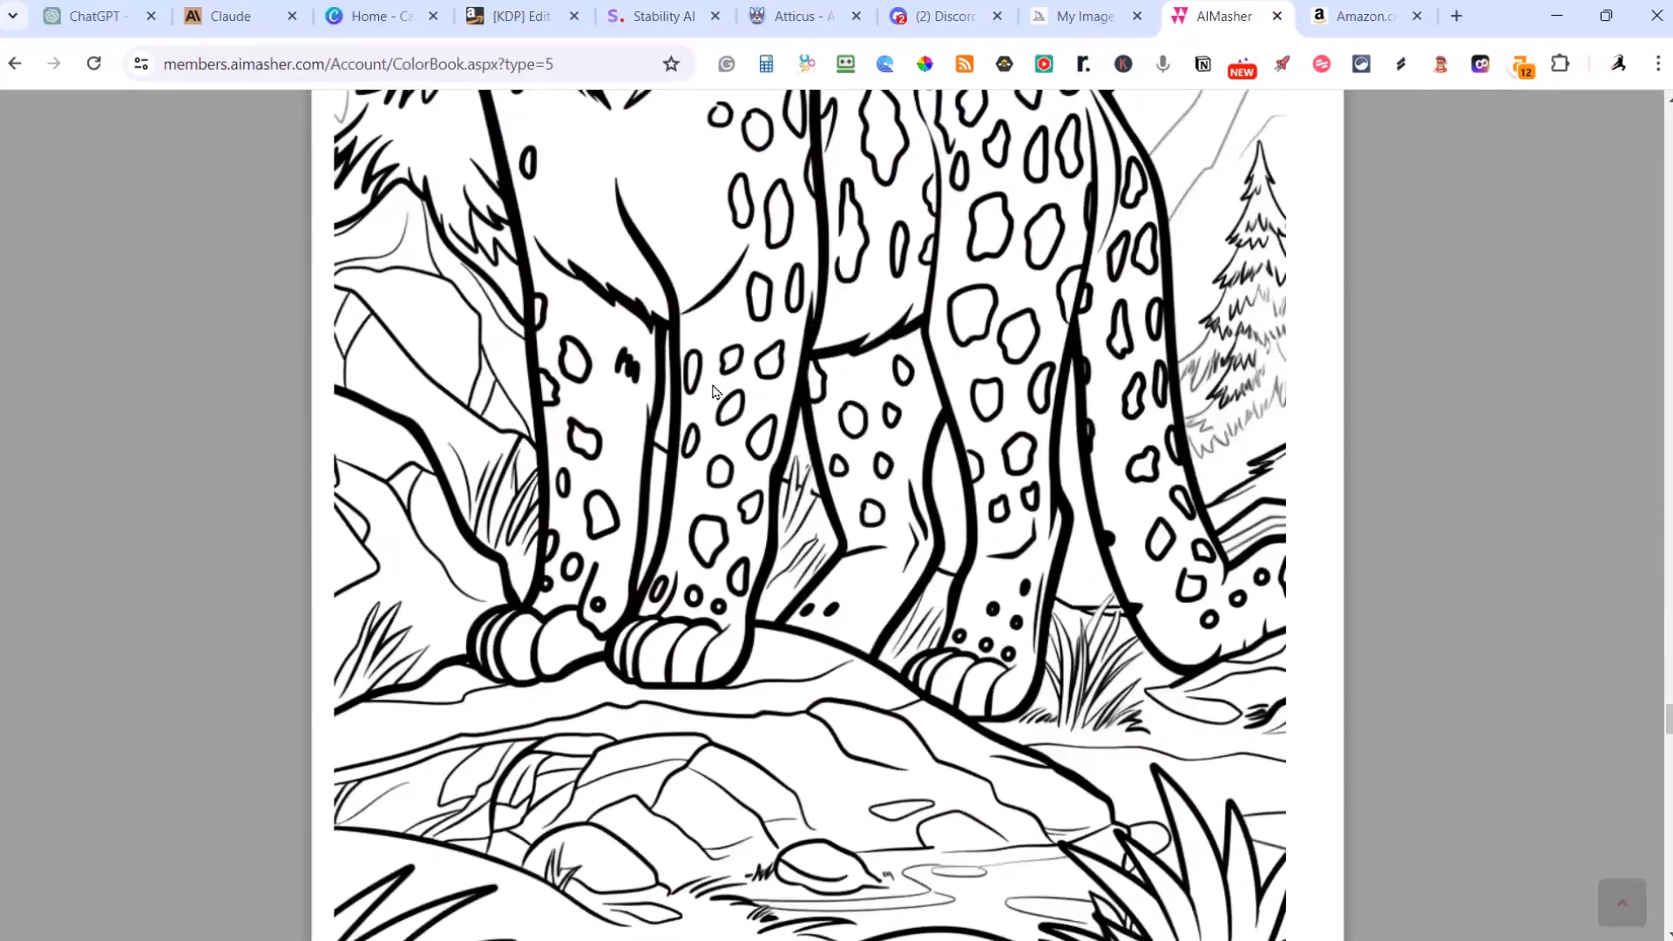
pyautogui.scroll(-20, 712, 391)
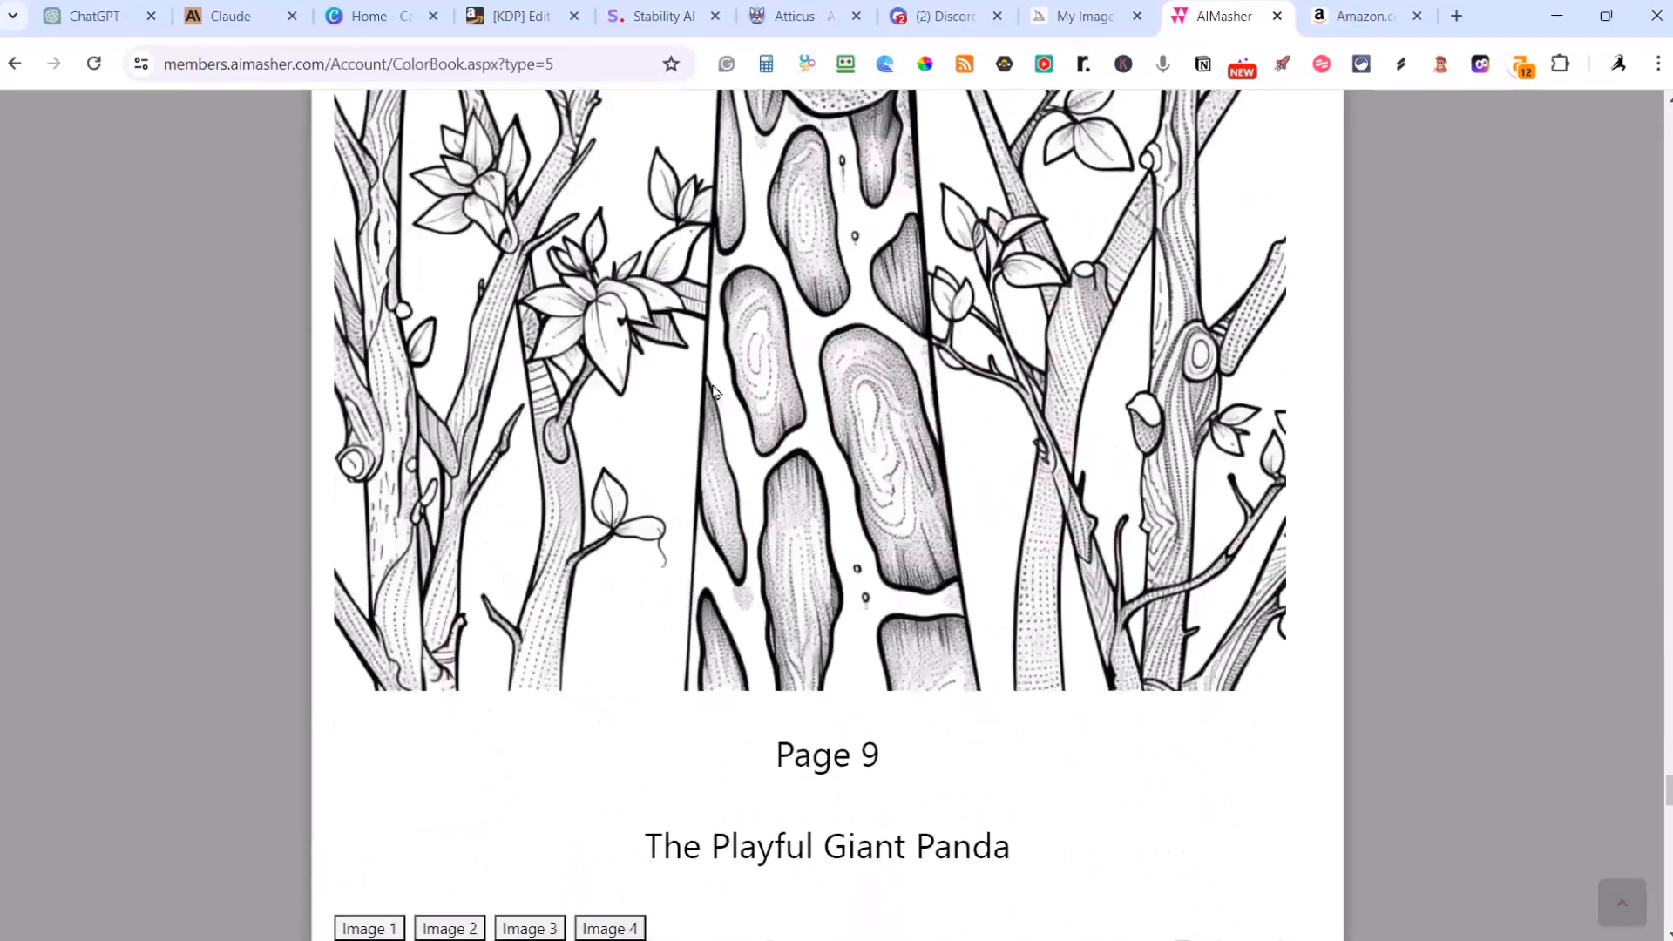
pyautogui.scroll(2, 713, 391)
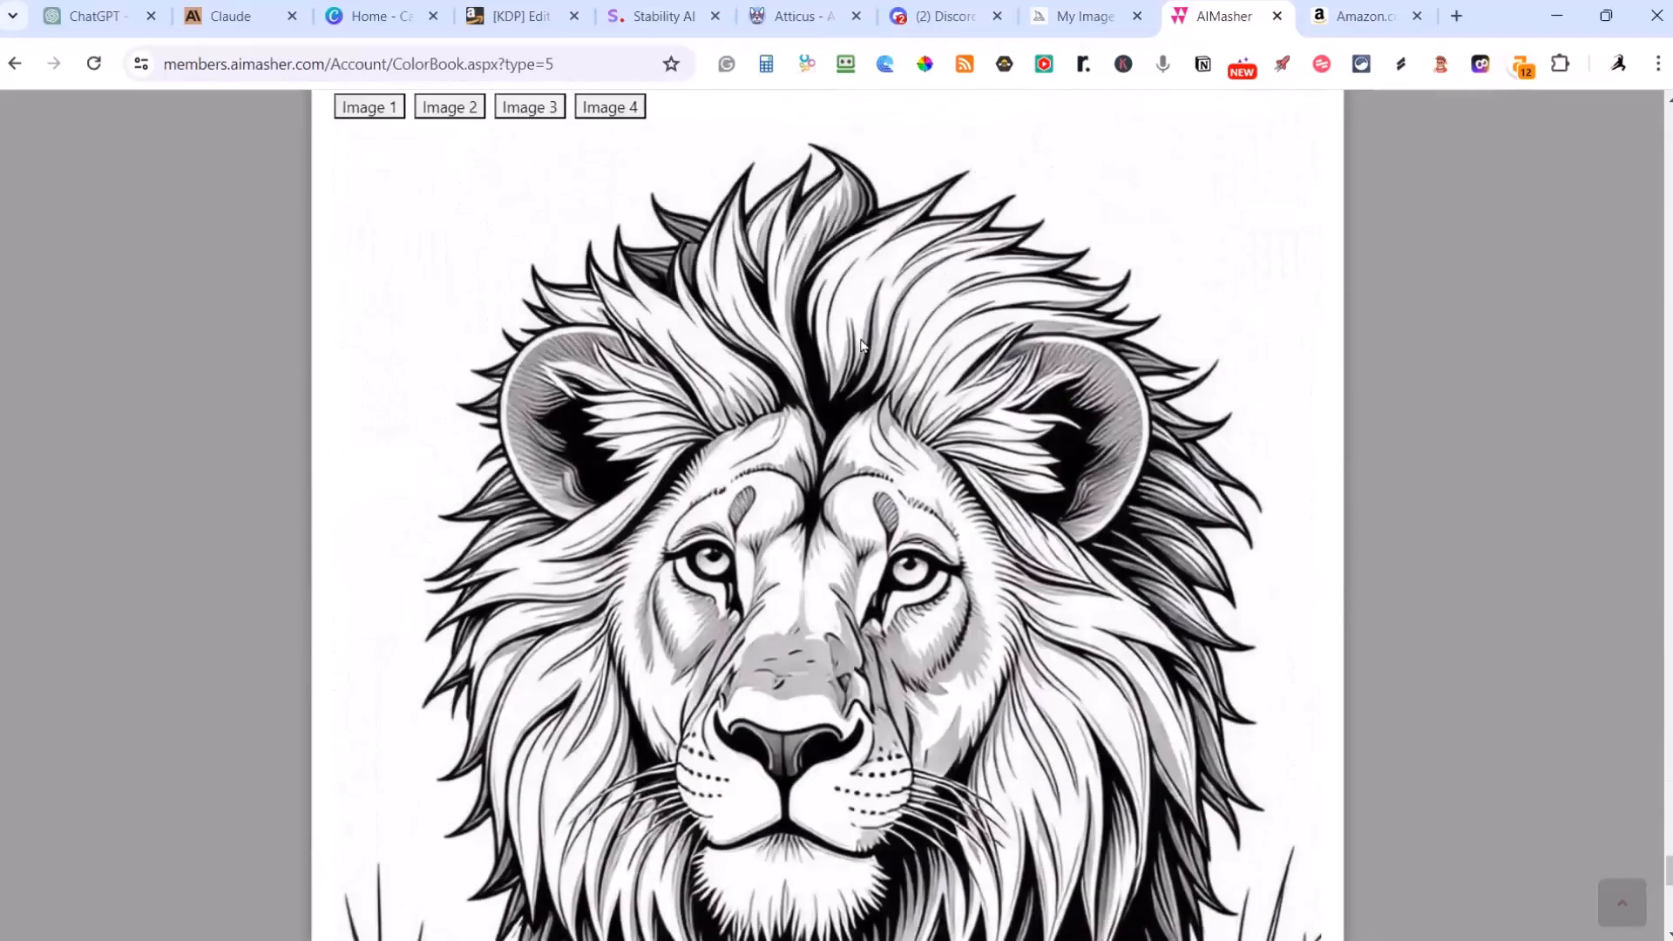
pyautogui.scroll(-6, 856, 448)
pyautogui.scroll(-6, 857, 448)
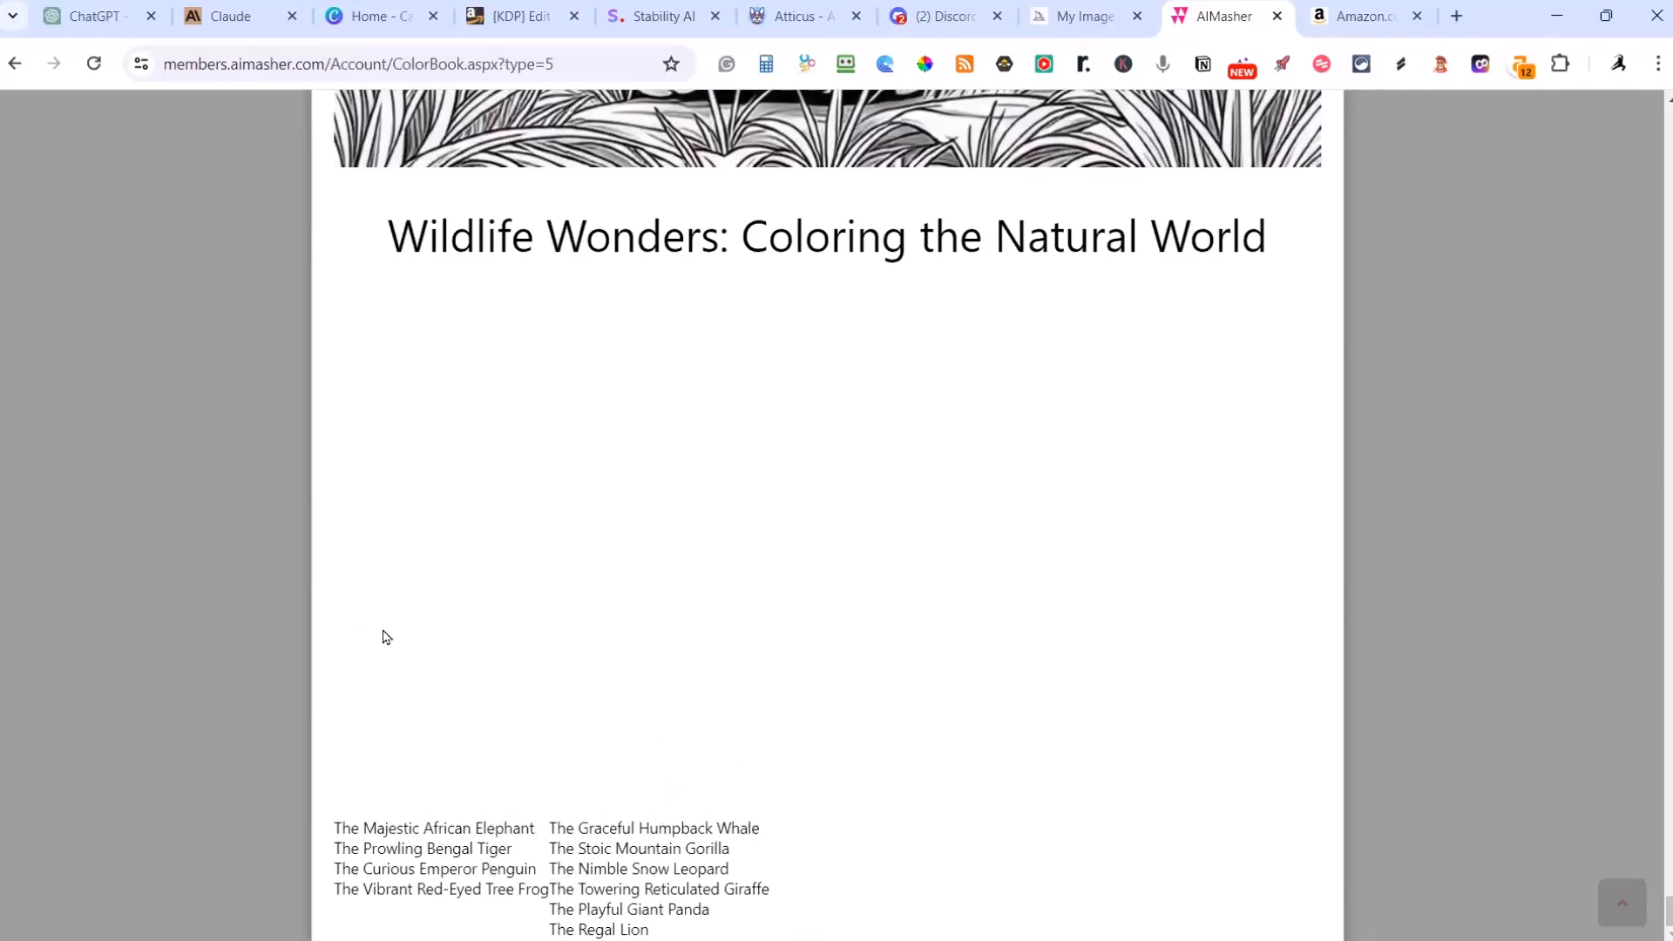
# Step: Close out of the book preview and download the Wildlife Wonders coloring book in PDF format
pyautogui.scroll(20, 428, 663)
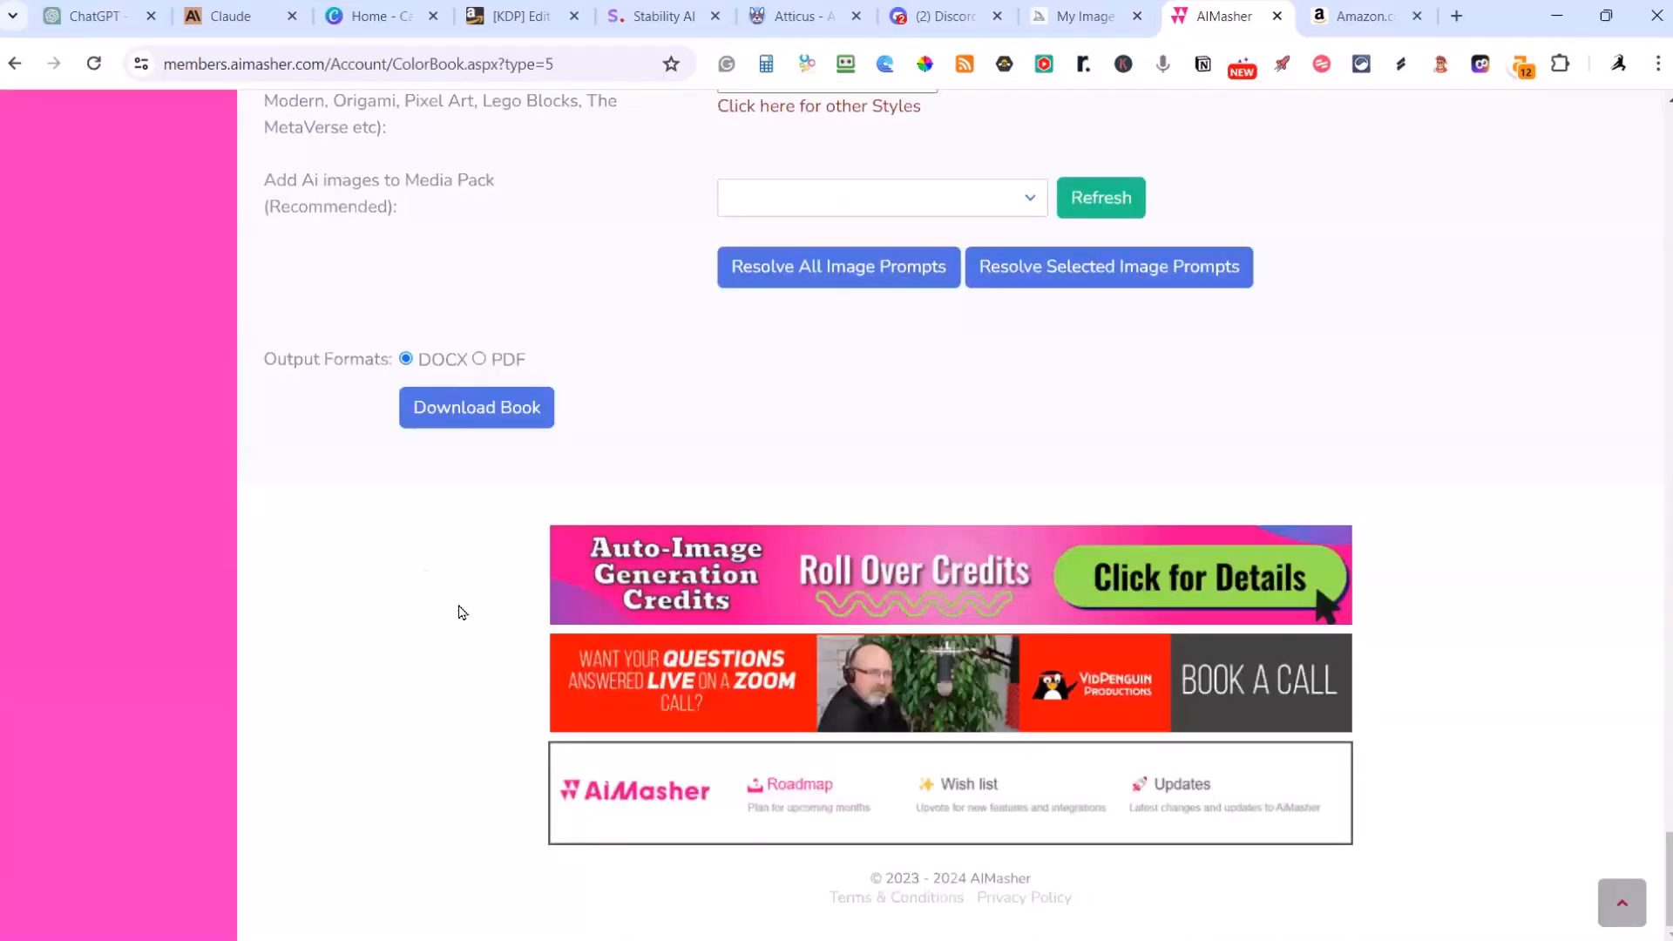
pyautogui.scroll(5, 462, 612)
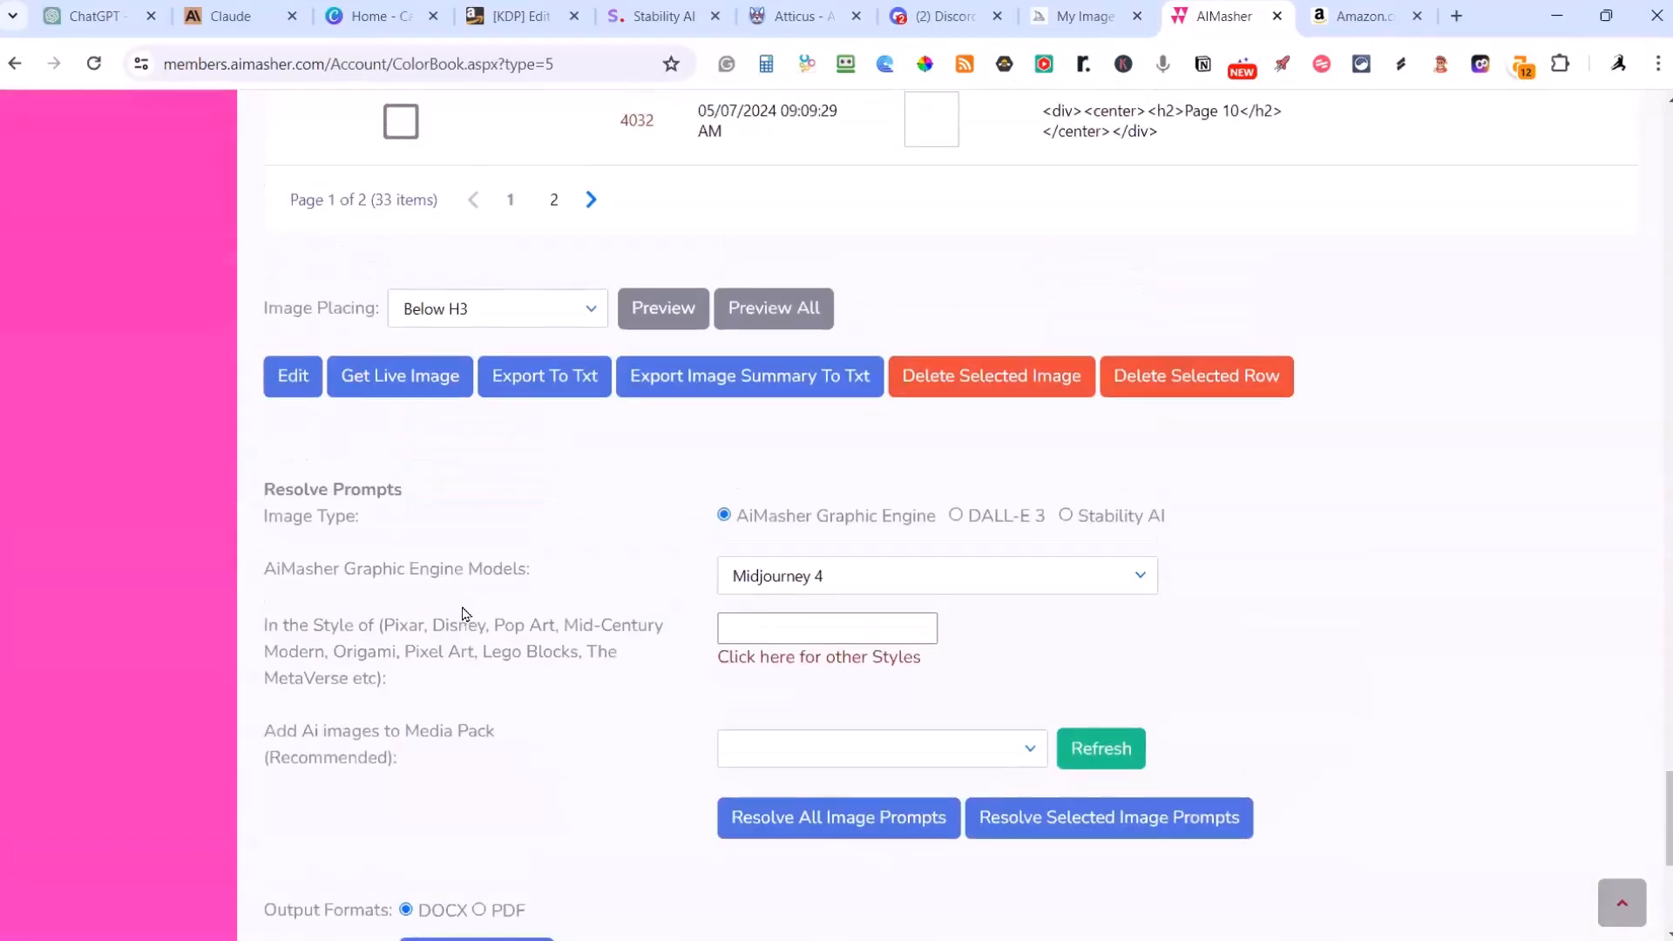
pyautogui.scroll(-3, 461, 613)
pyautogui.scroll(6, 1057, 332)
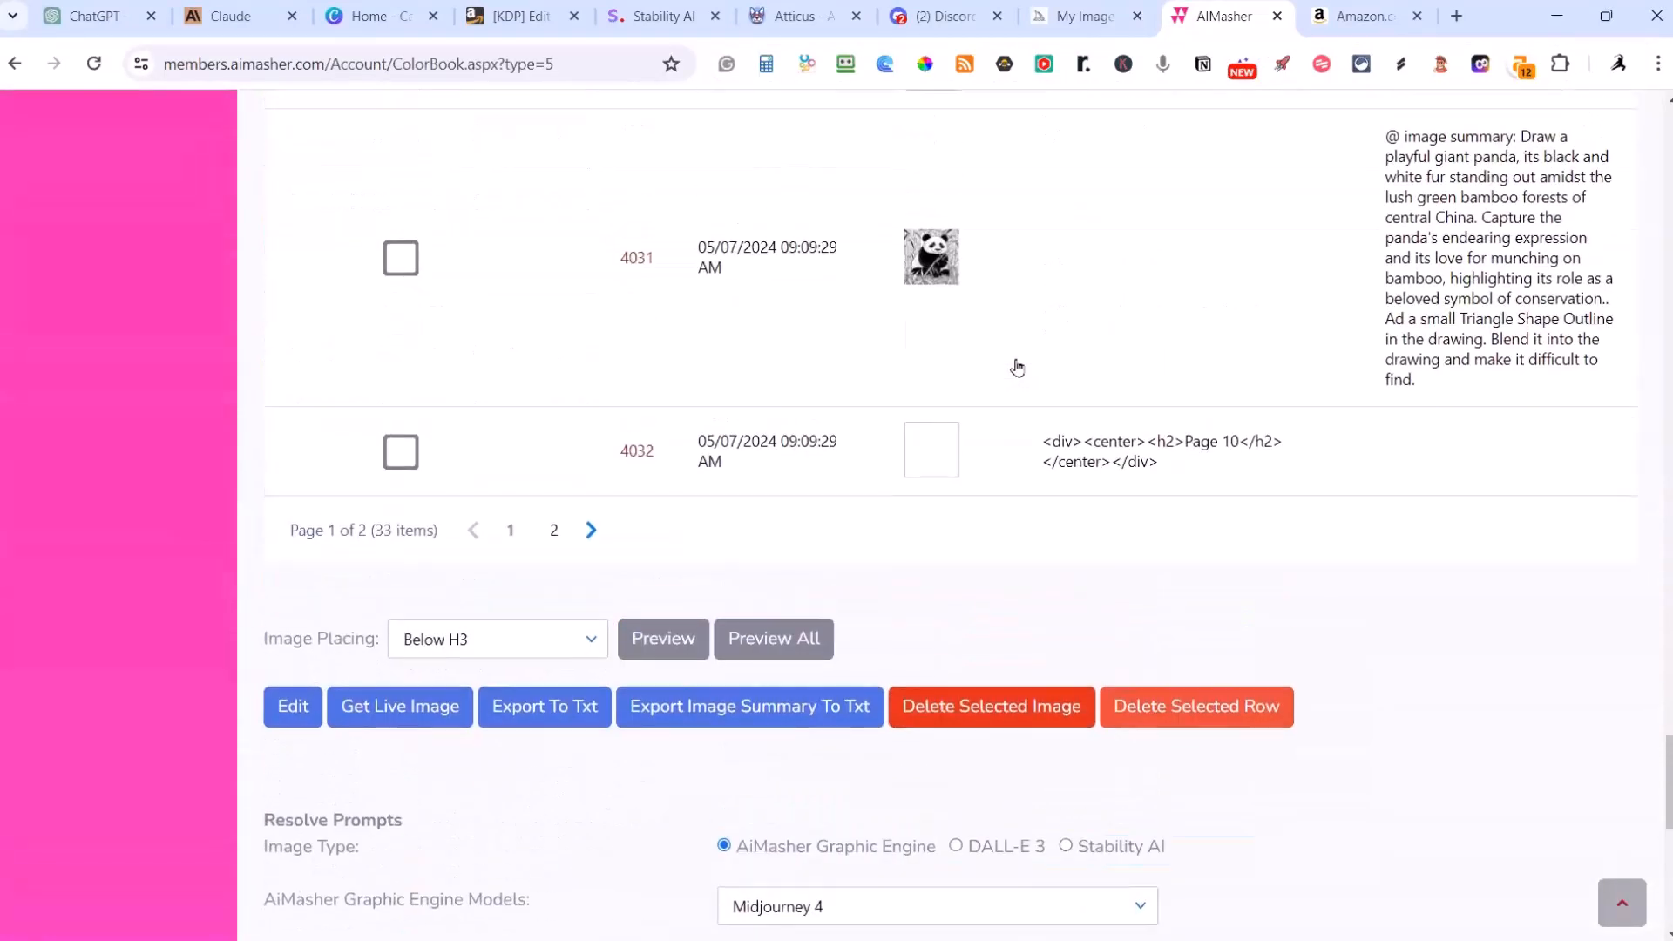
pyautogui.scroll(-7, 1050, 359)
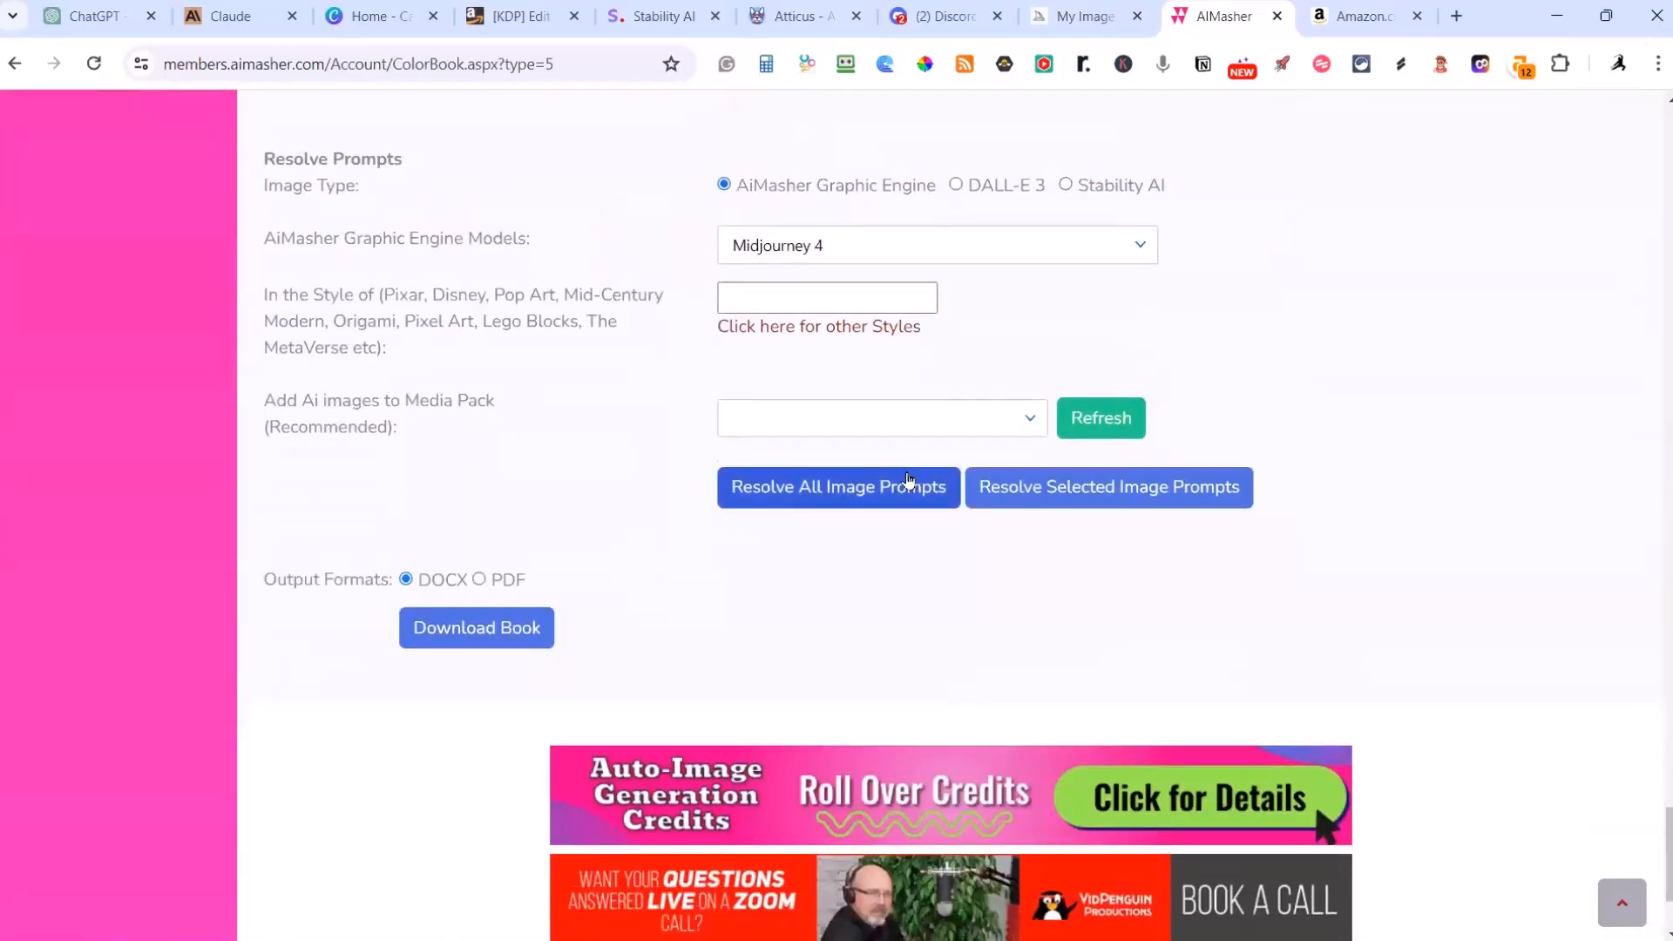
pyautogui.click(480, 581)
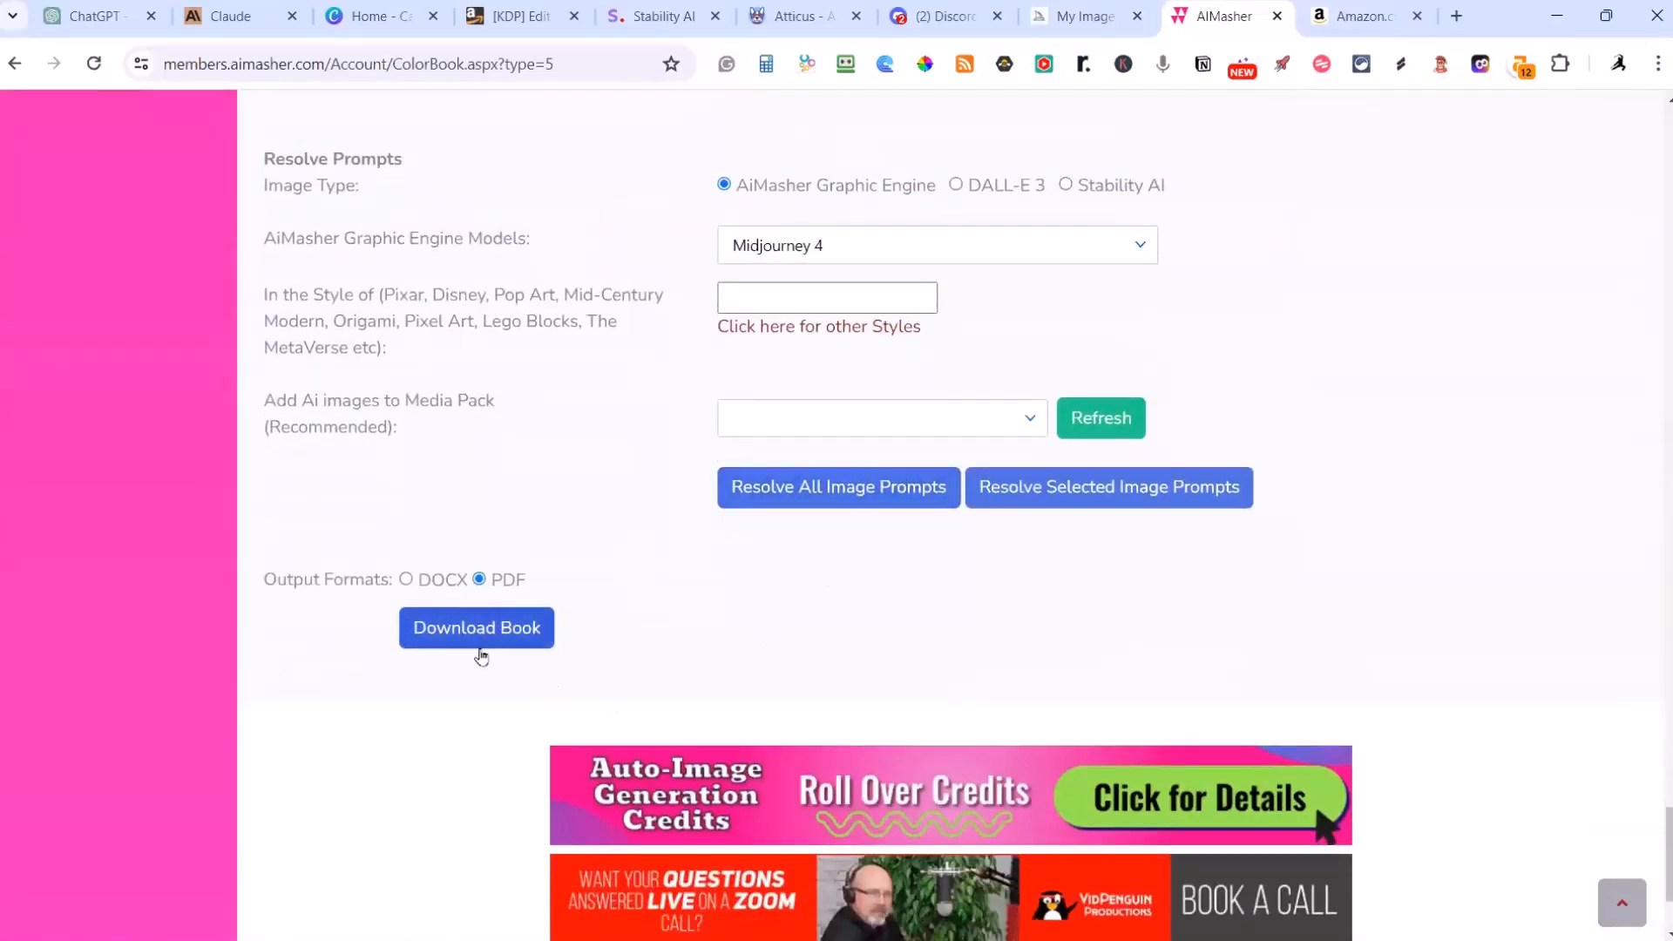
pyautogui.click(406, 580)
pyautogui.click(479, 579)
pyautogui.click(485, 631)
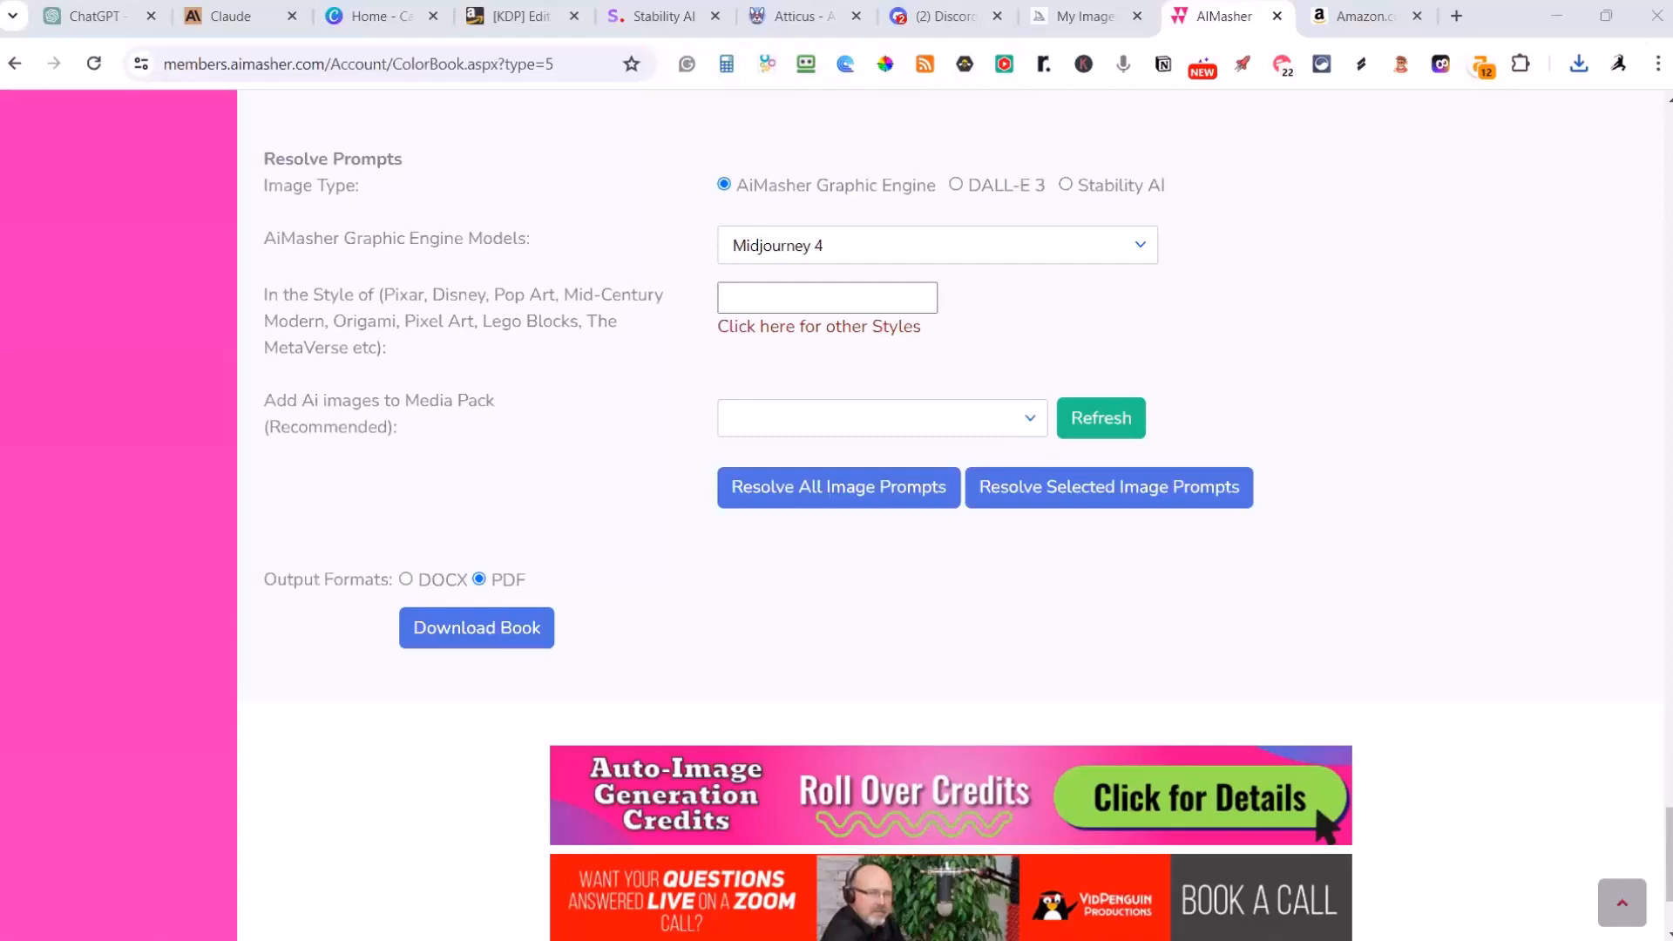
# Step: Switch to File Explorer, open Wildlife Wonders.pdf from the Downloads folder and dismiss the AI Assistant pop-up
pyautogui.hotkey('alt', 'Tab')
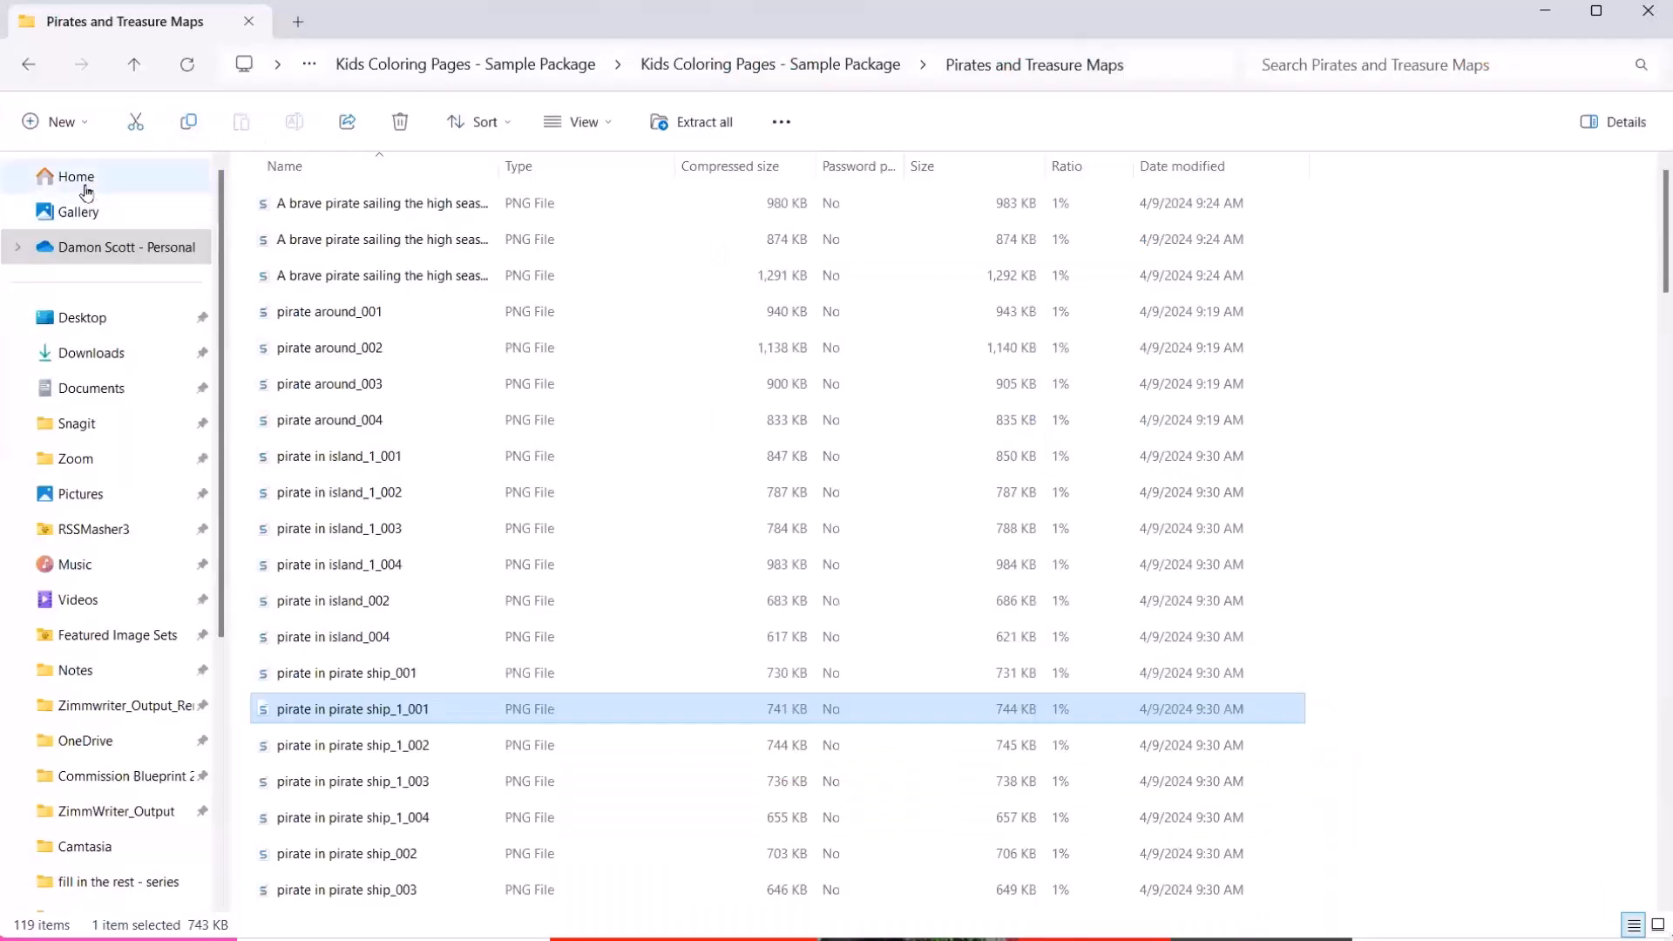
pyautogui.click(106, 360)
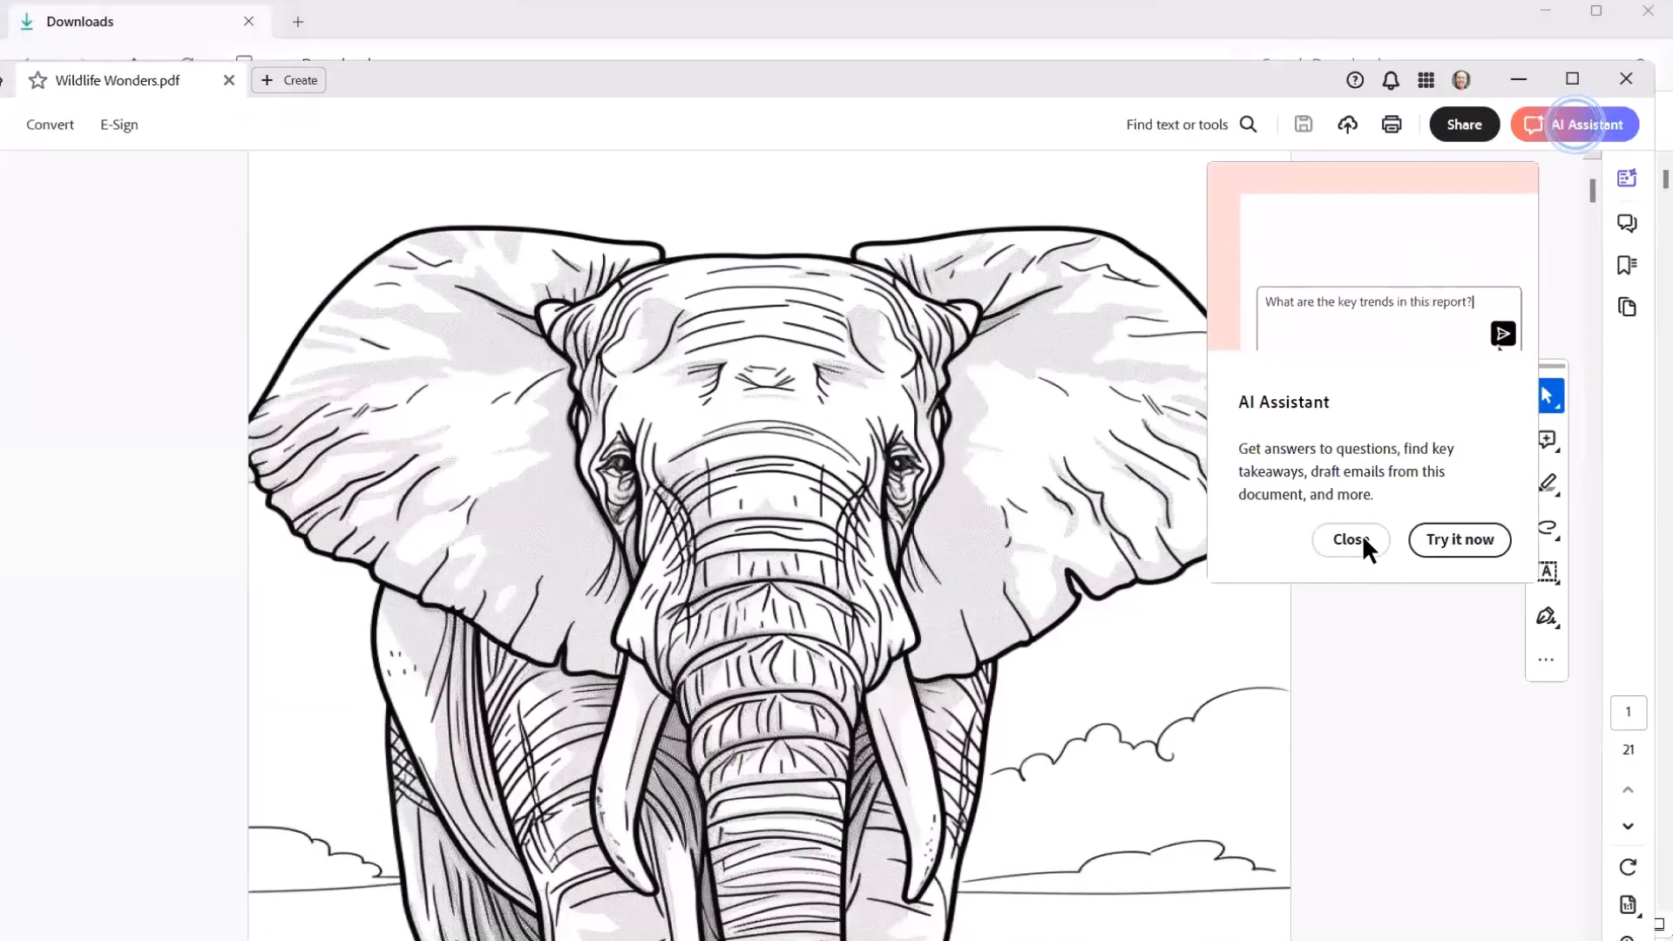
pyautogui.click(1350, 538)
# Step: Review the elephant, tiger, frog and humpback whale pages of the downloaded Wildlife Wonders PDF, including the blank pages between them
pyautogui.scroll(-3, 1394, 558)
pyautogui.scroll(-10, 1404, 543)
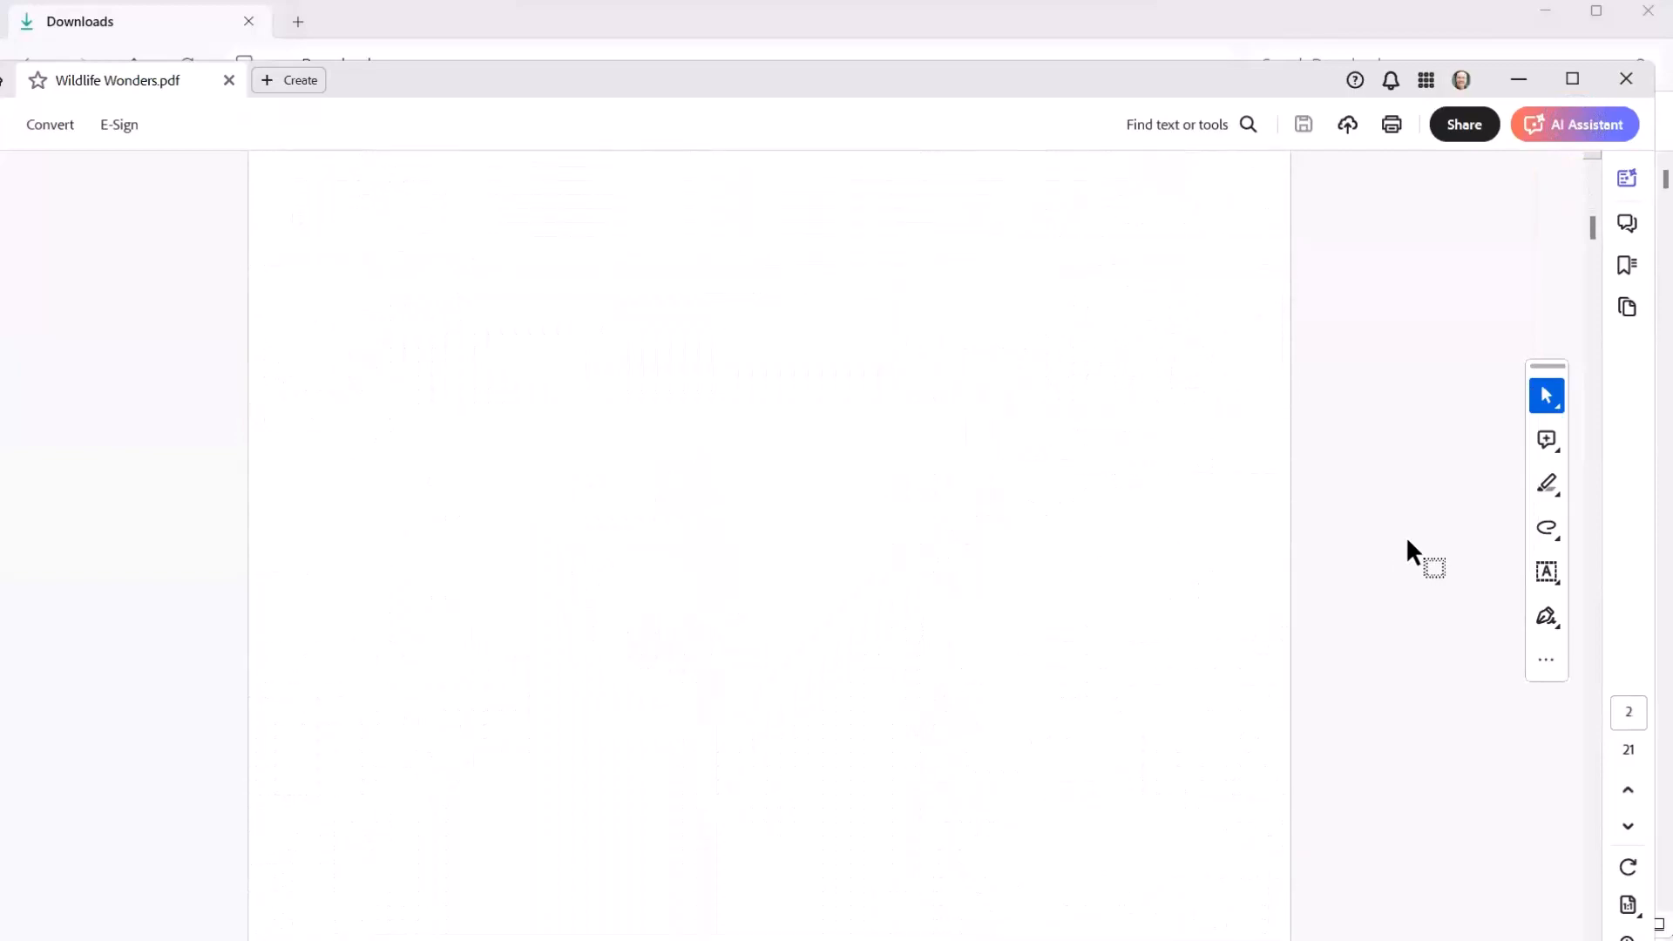
pyautogui.scroll(-15, 1434, 549)
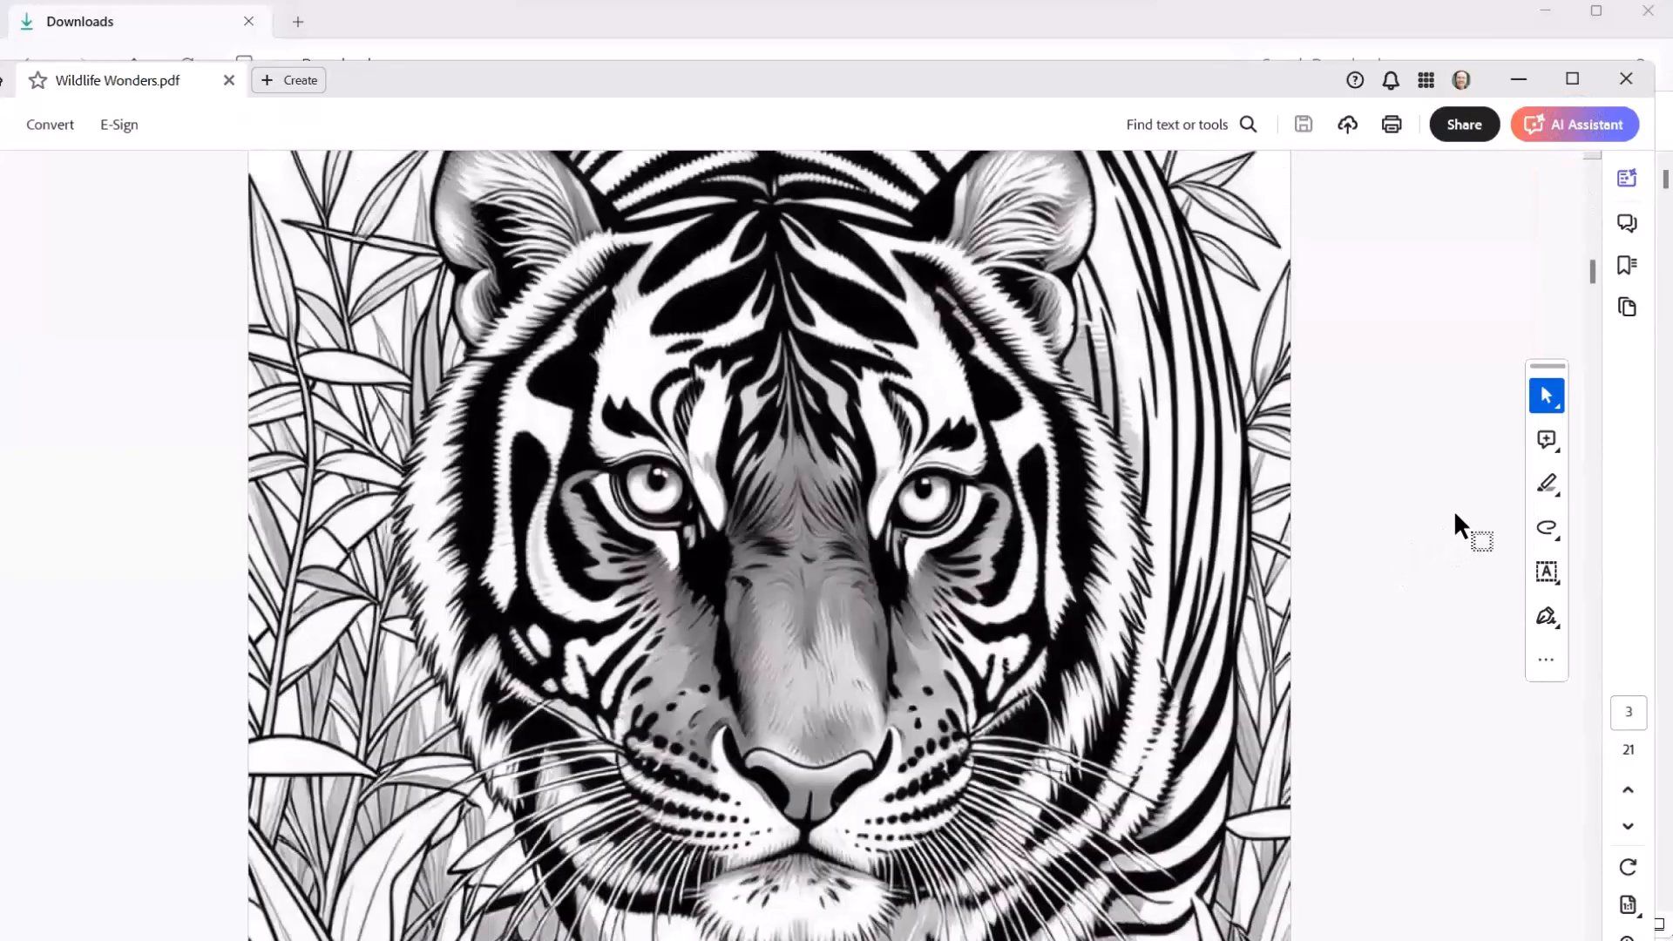
pyautogui.scroll(-15, 1448, 533)
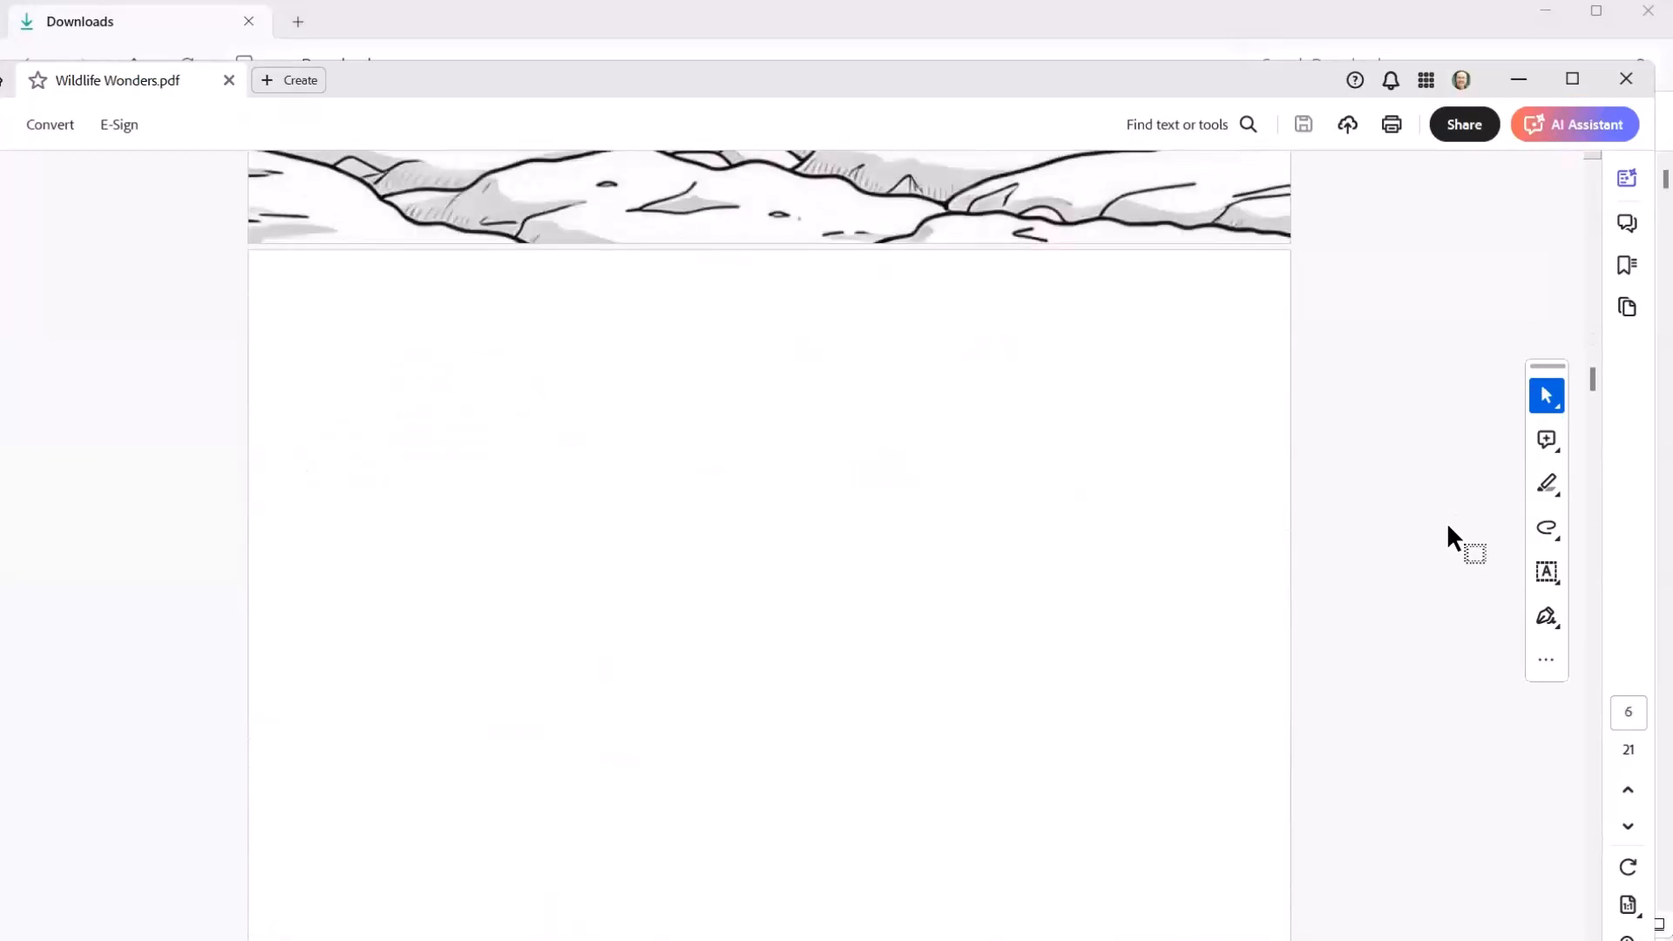
pyautogui.scroll(-12, 1448, 527)
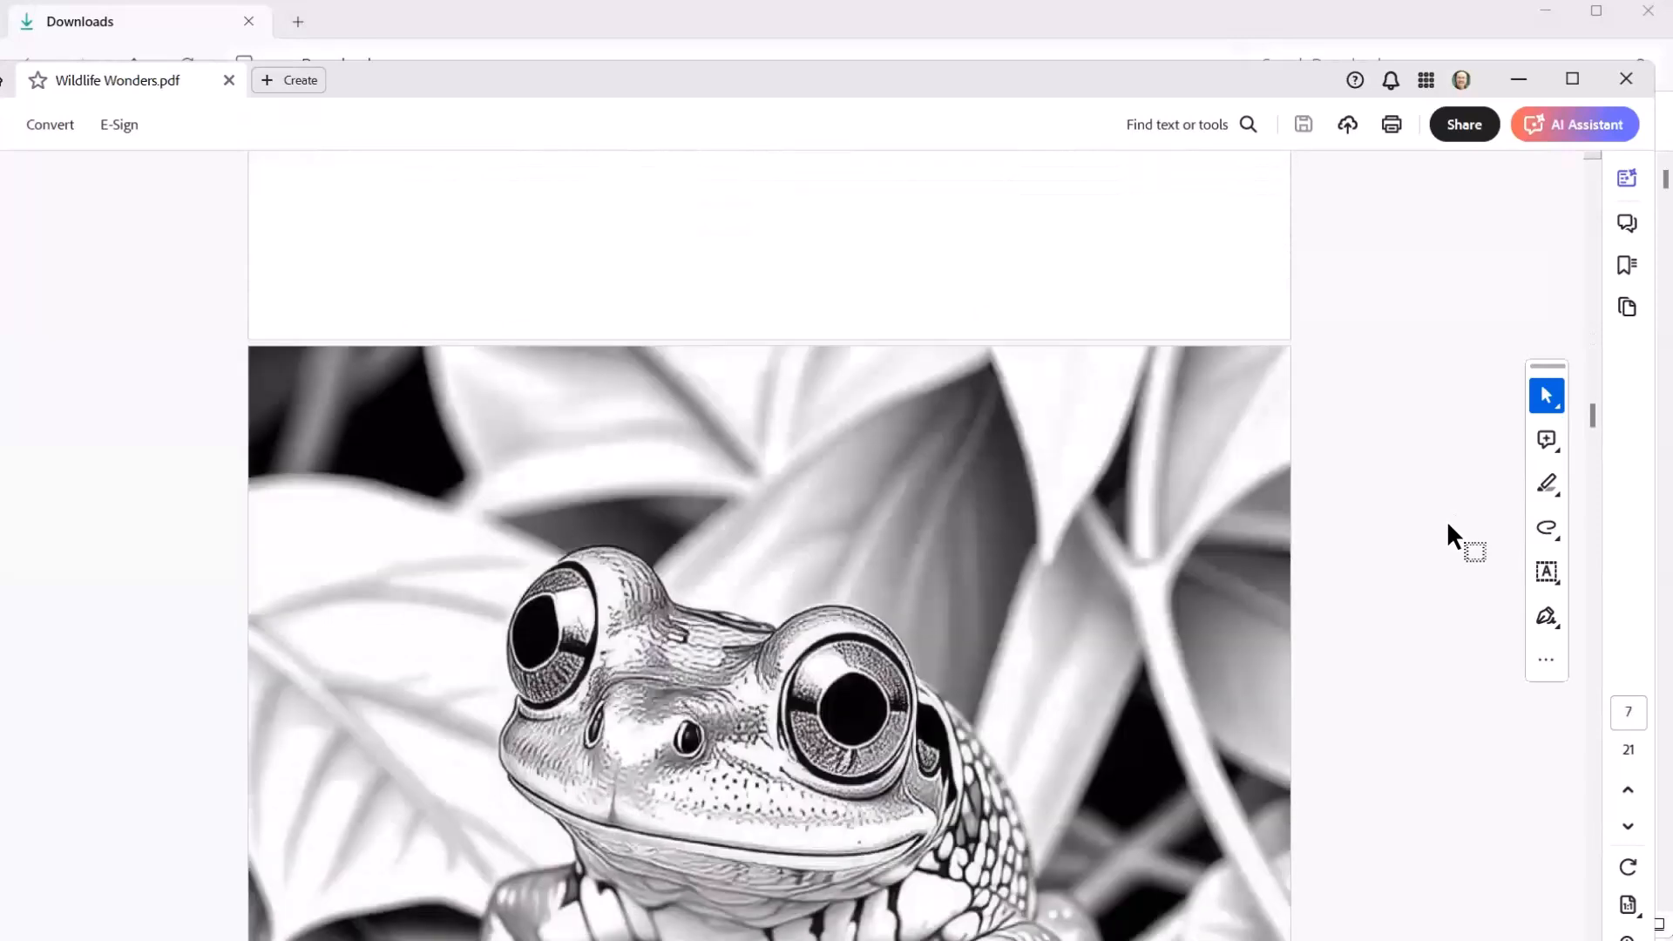
pyautogui.scroll(-10, 1442, 525)
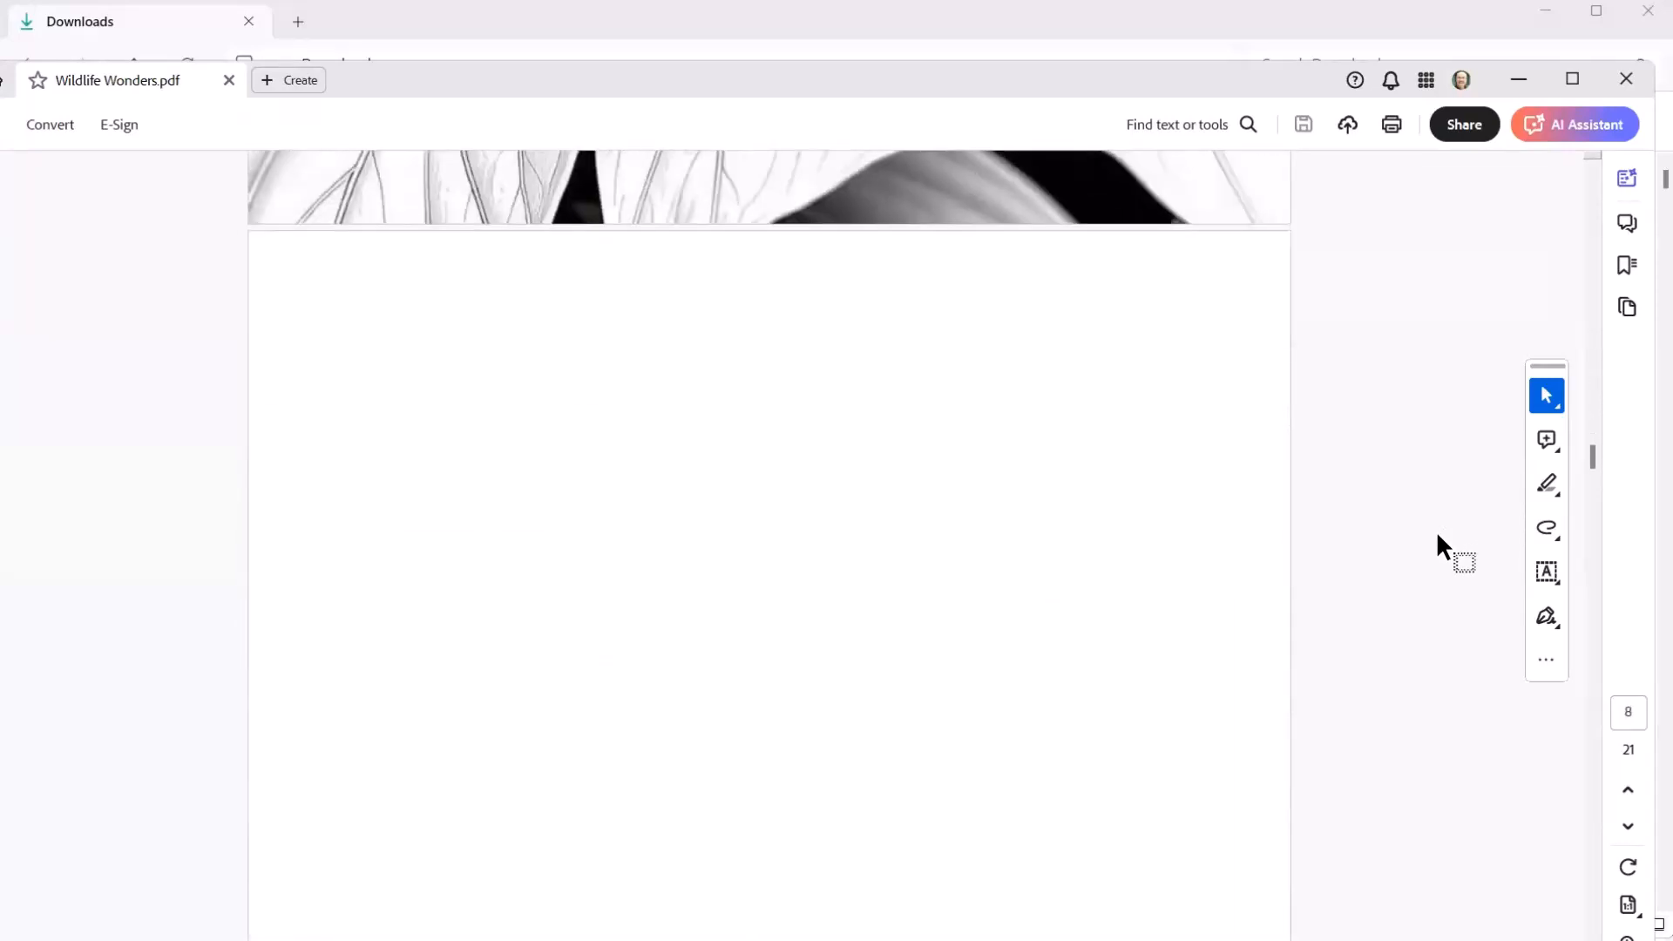
pyautogui.scroll(-8, 1429, 575)
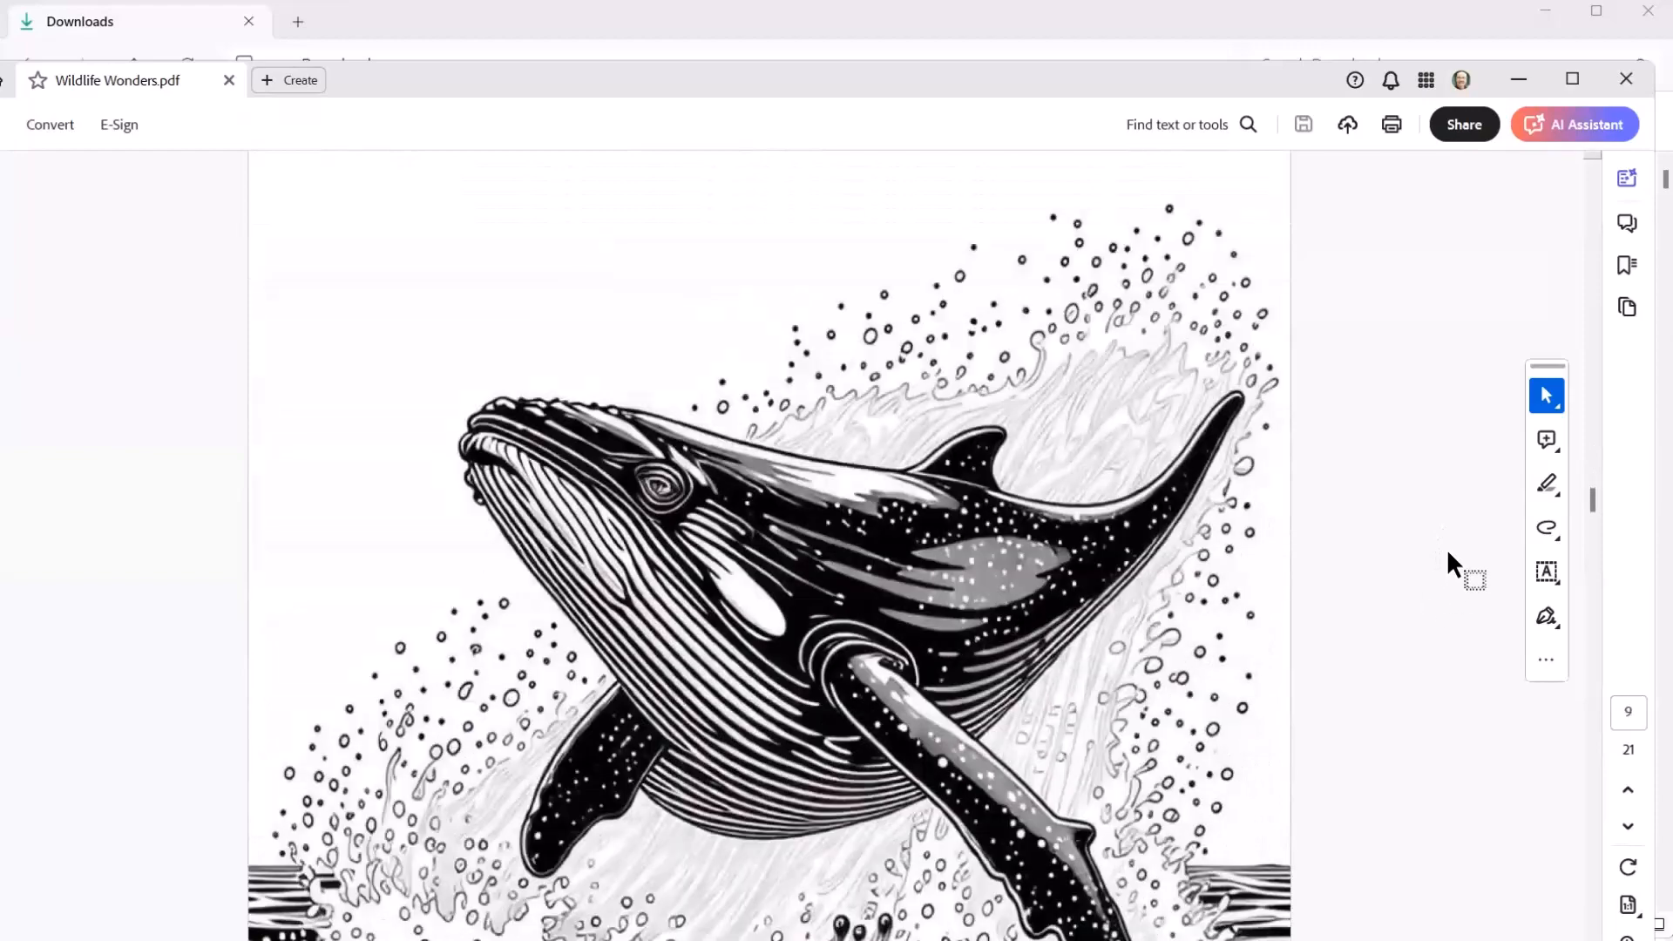
pyautogui.scroll(-10, 1443, 566)
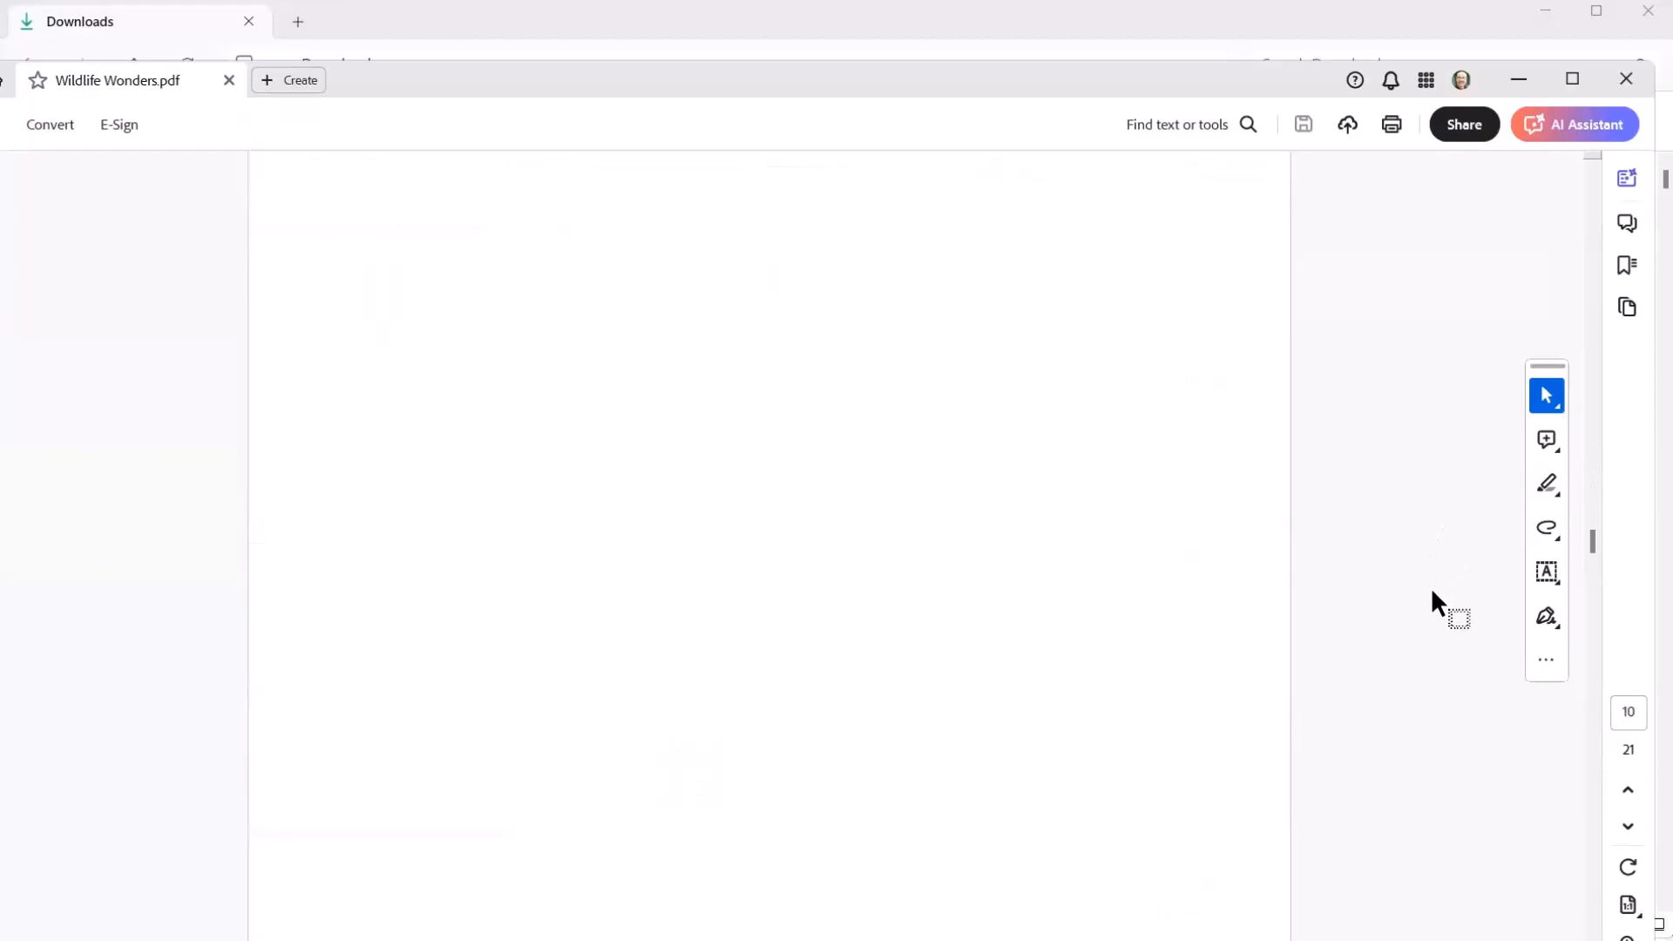
# Step: Look through the gorilla, snow leopard and giraffe pages of the PDF, returning to the blank page before the tiger
pyautogui.scroll(-10, 1426, 630)
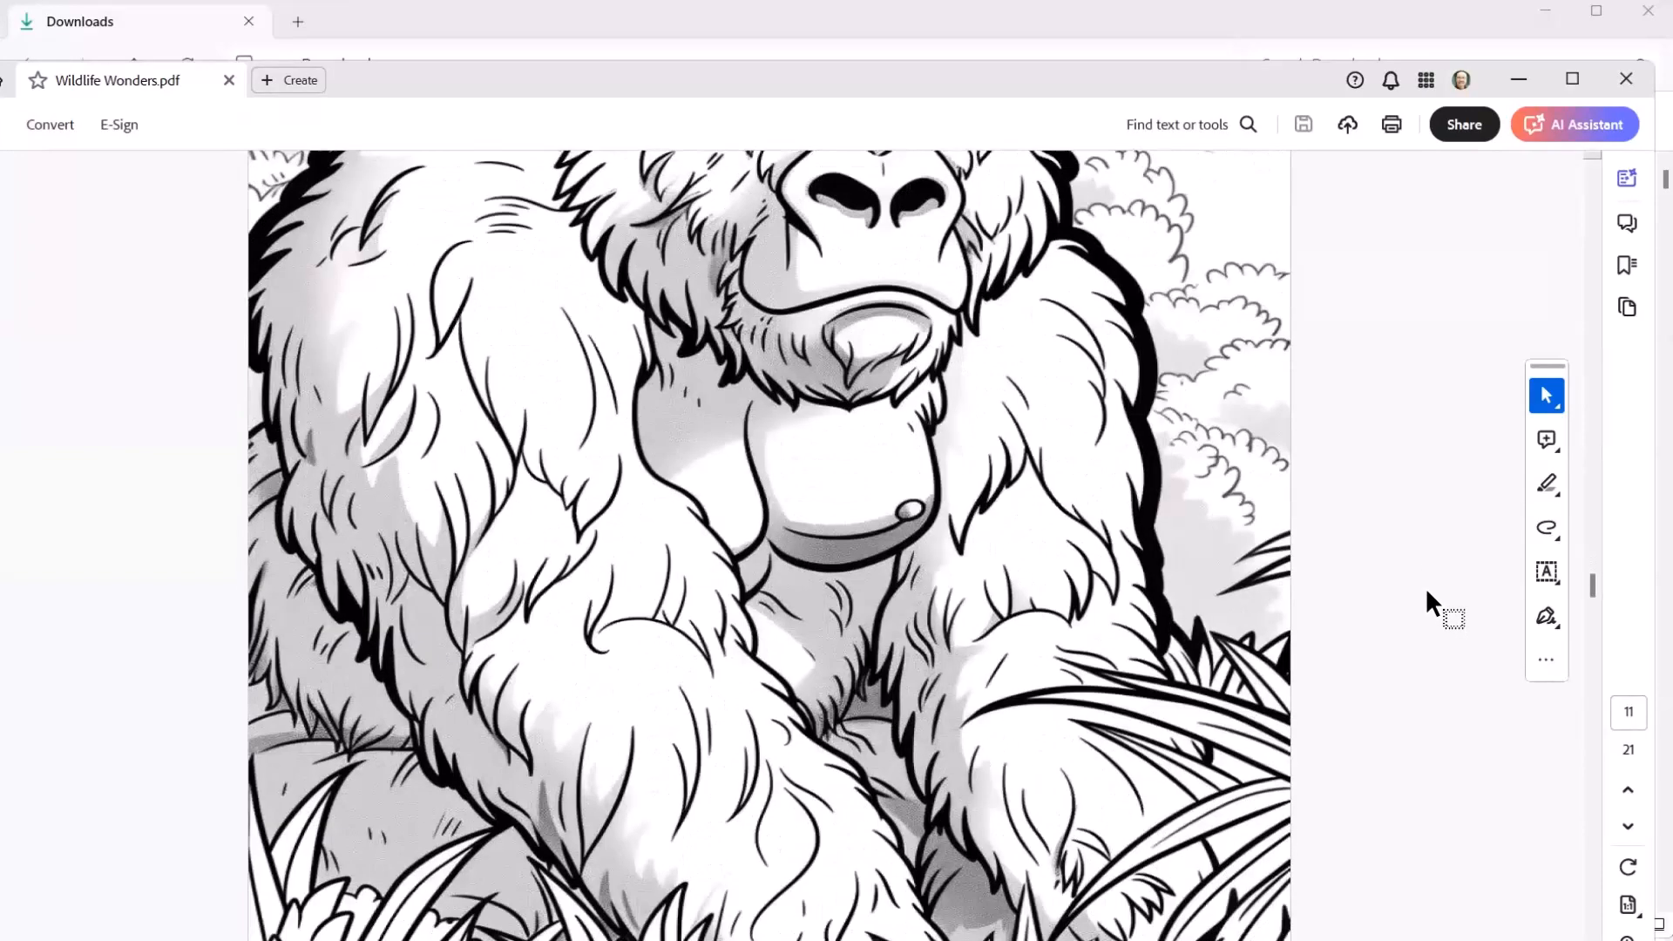
pyautogui.scroll(-8, 1425, 590)
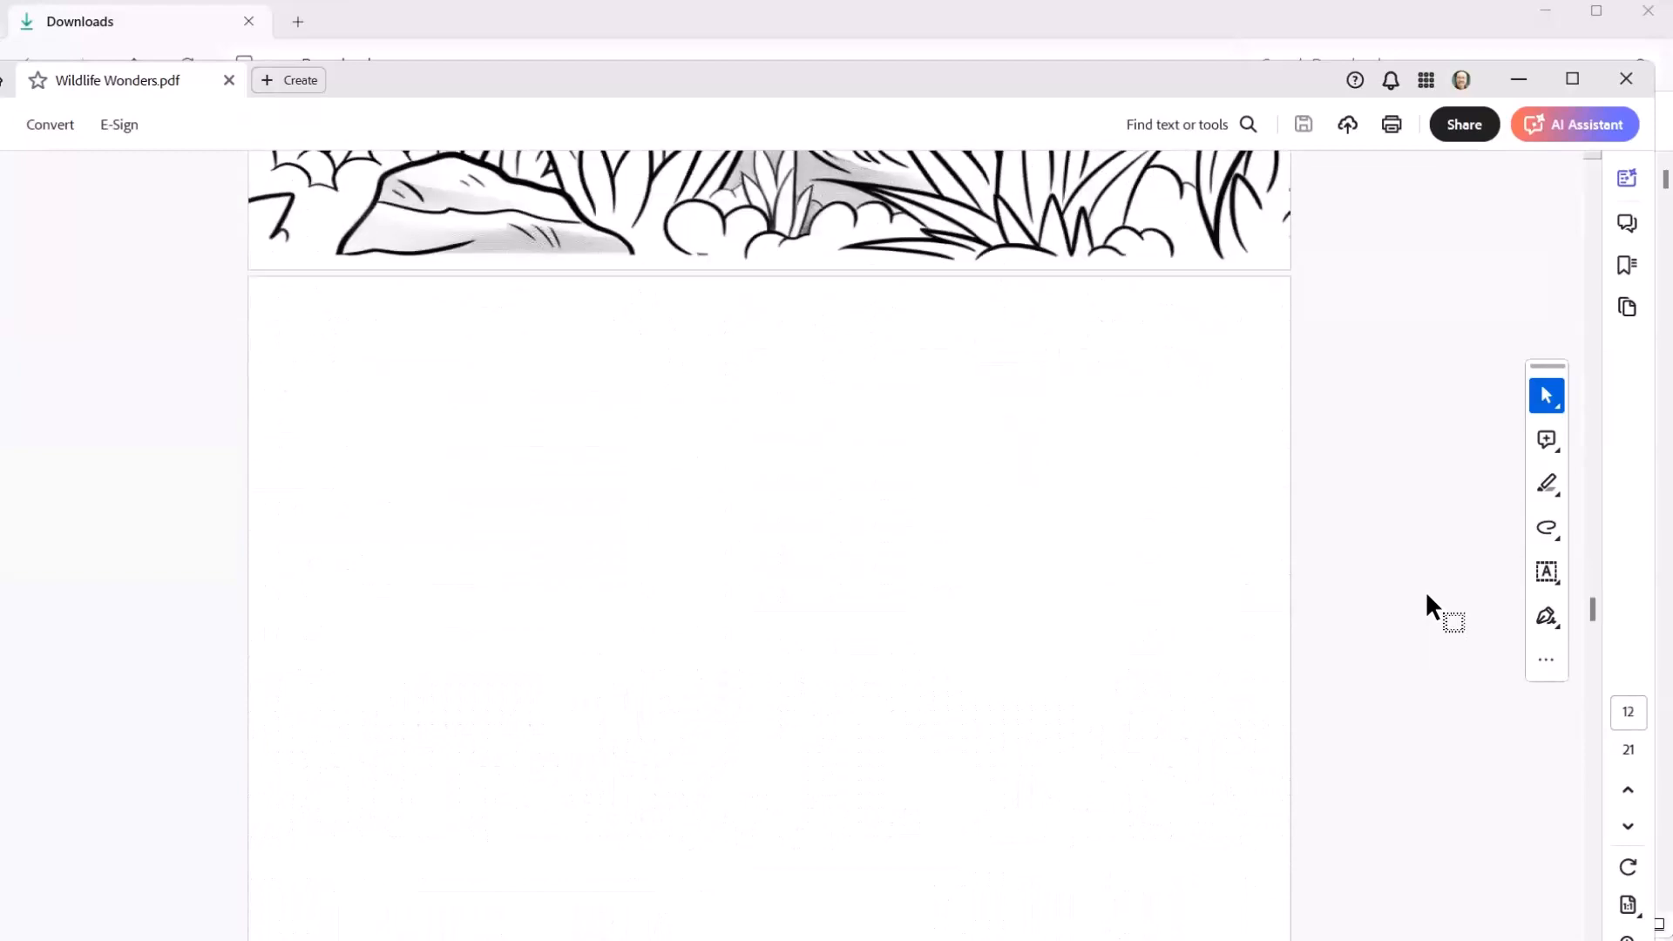
pyautogui.scroll(-10, 1426, 595)
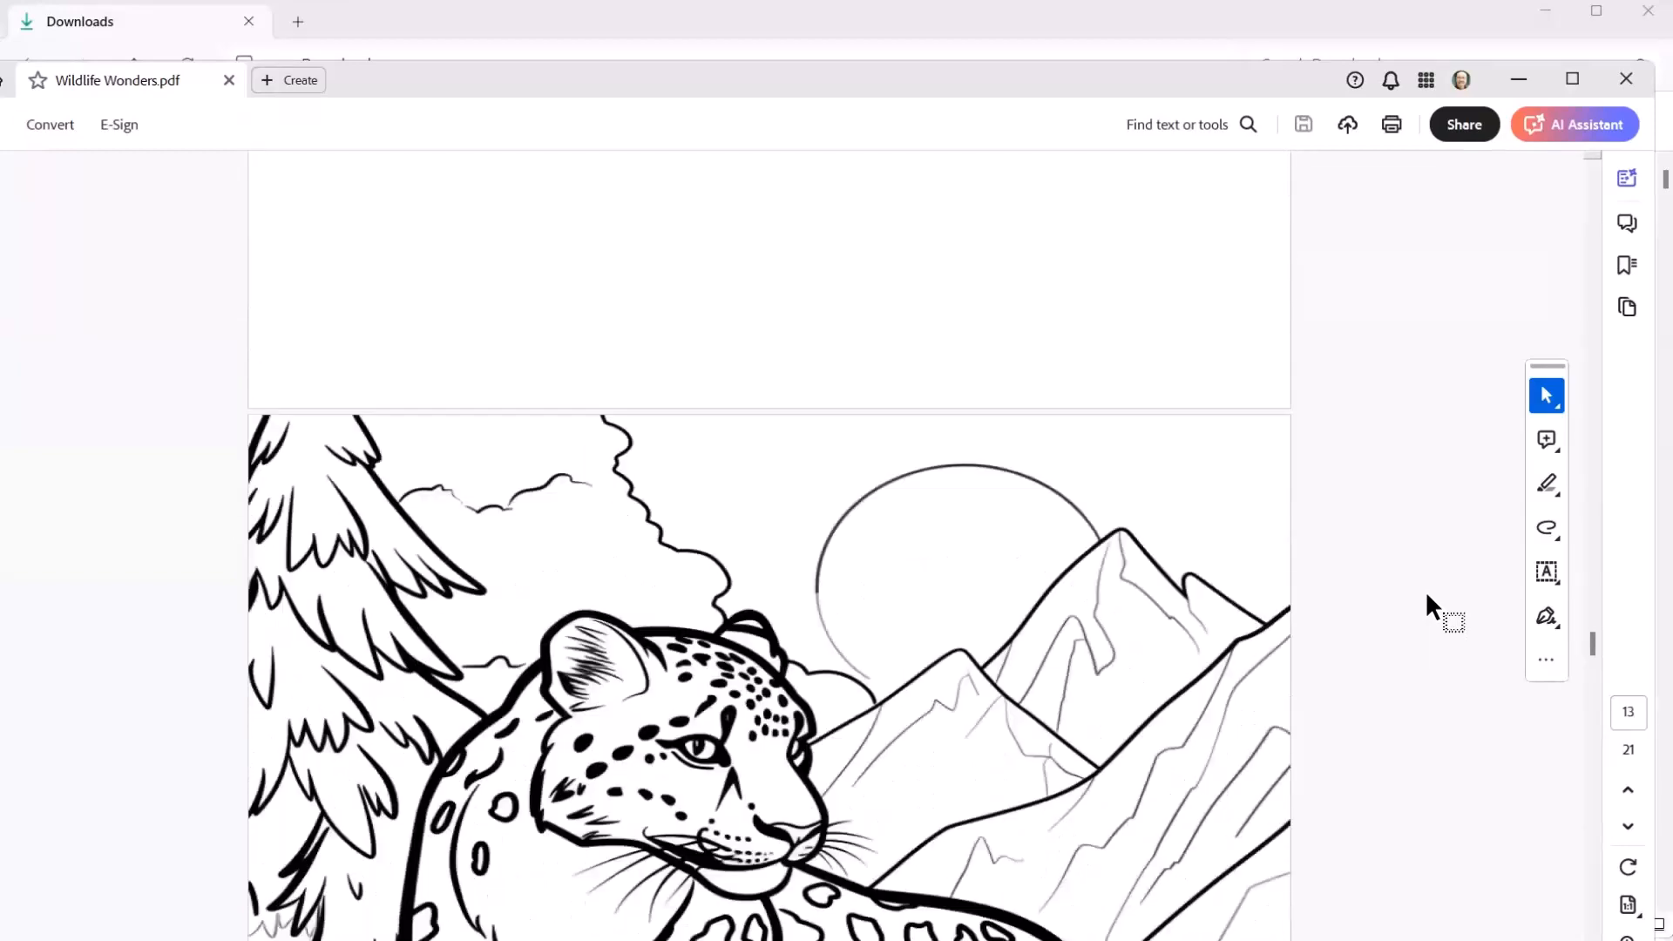
pyautogui.scroll(-10, 1425, 586)
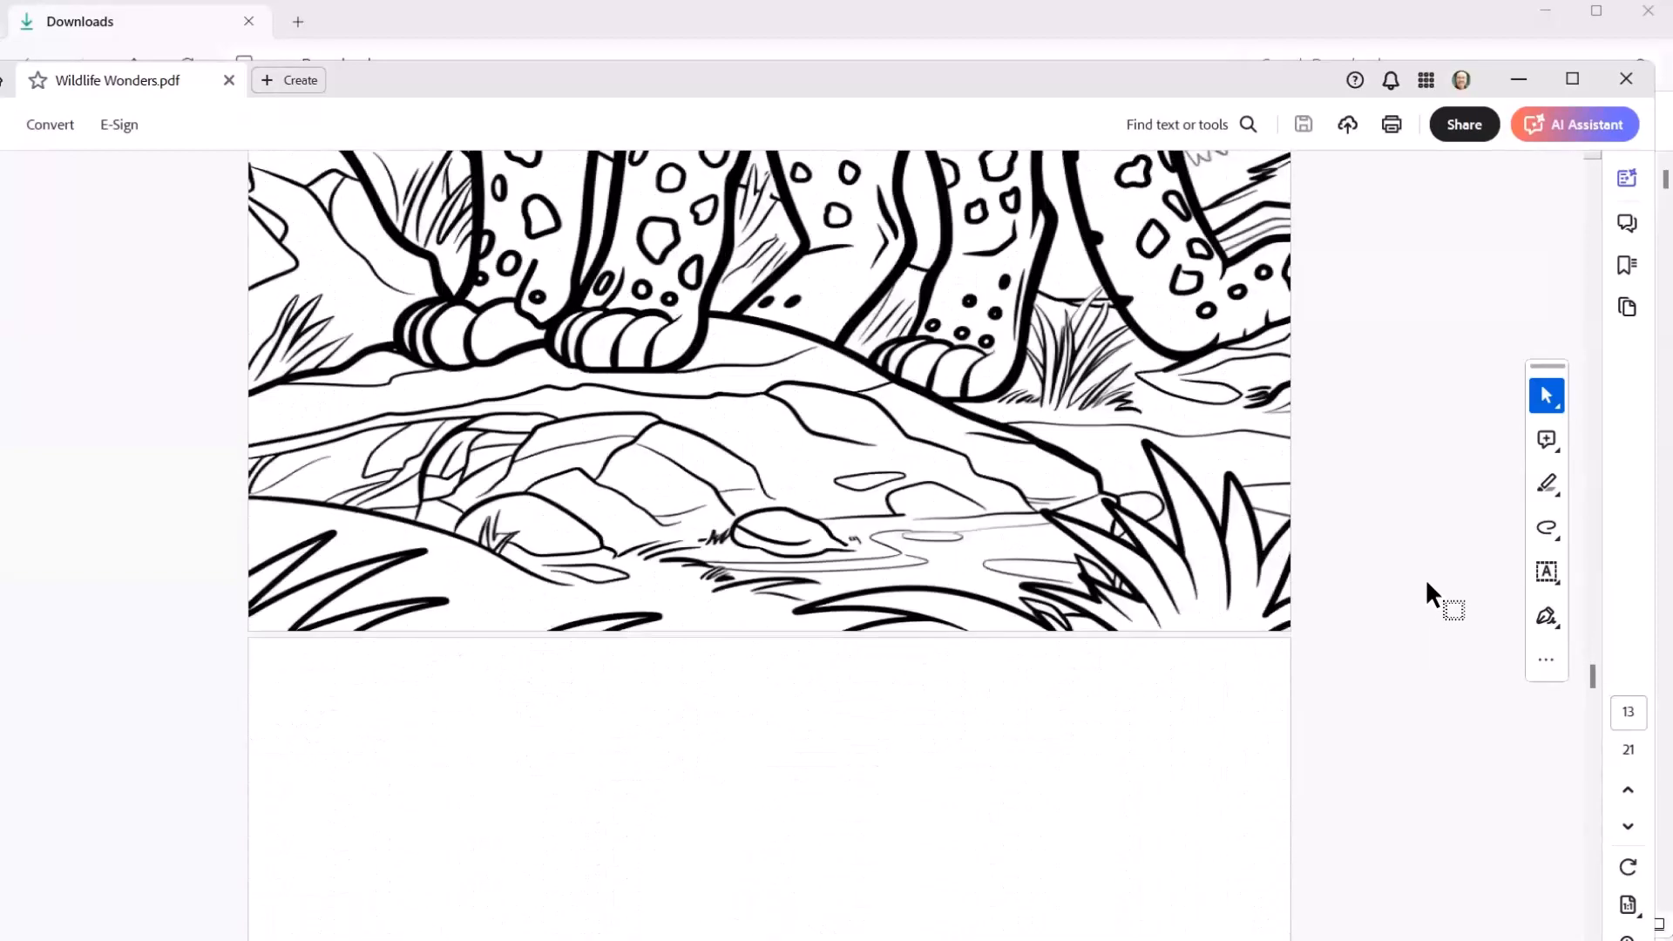
pyautogui.scroll(-6, 1423, 568)
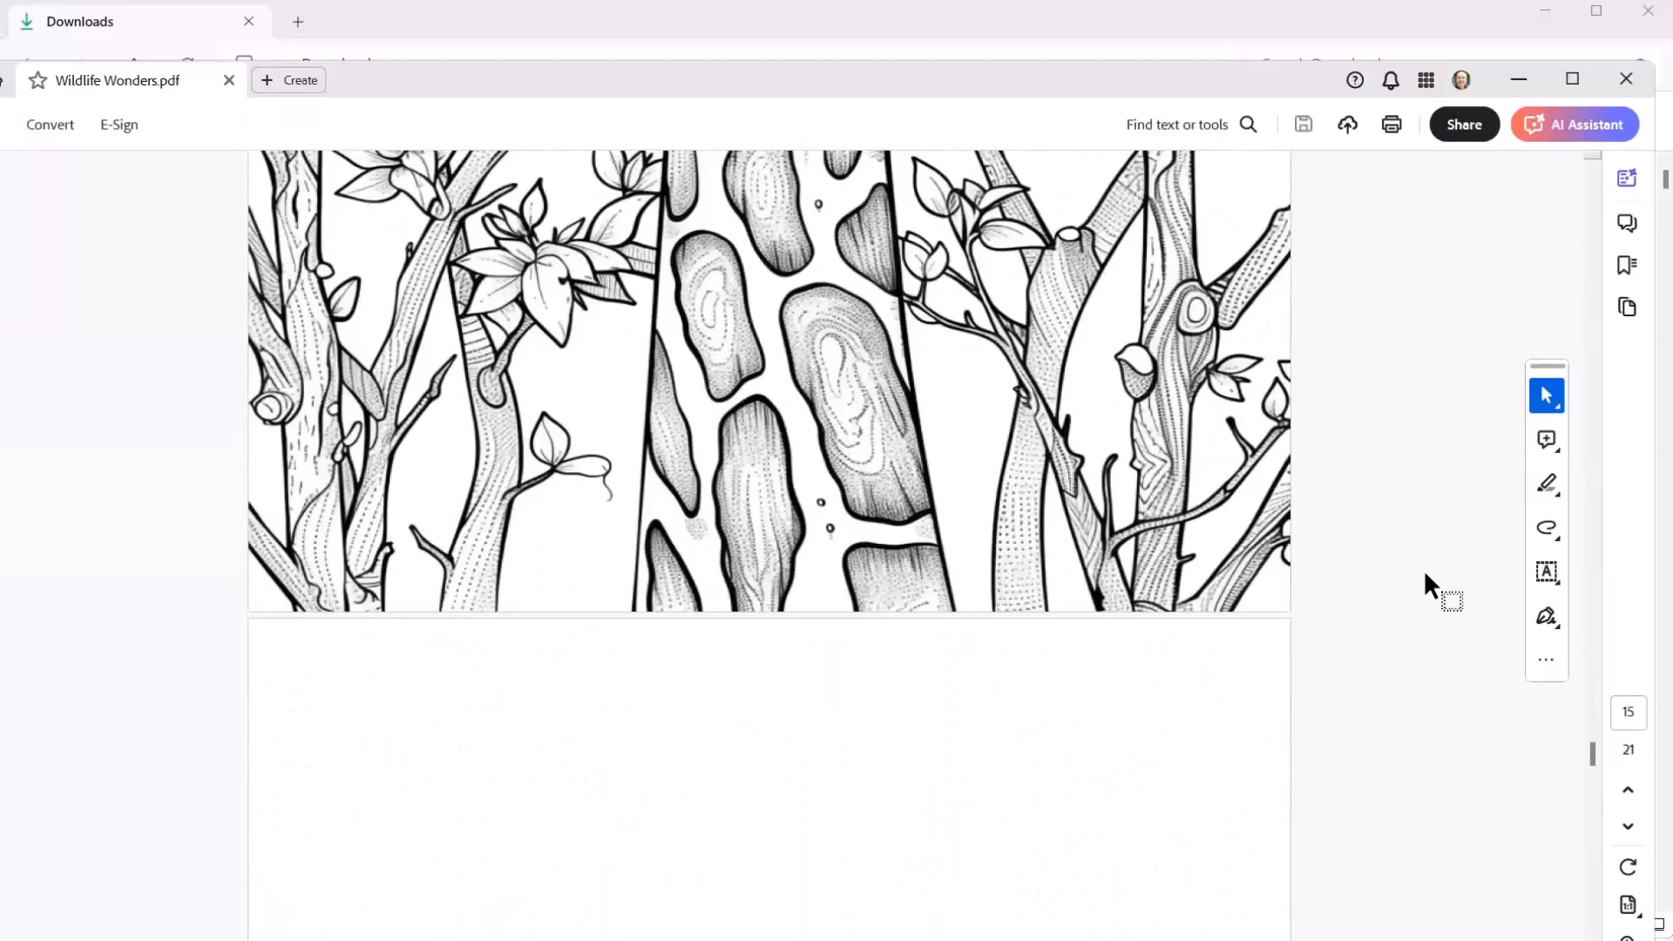
pyautogui.scroll(12, 1424, 568)
pyautogui.scroll(20, 1393, 545)
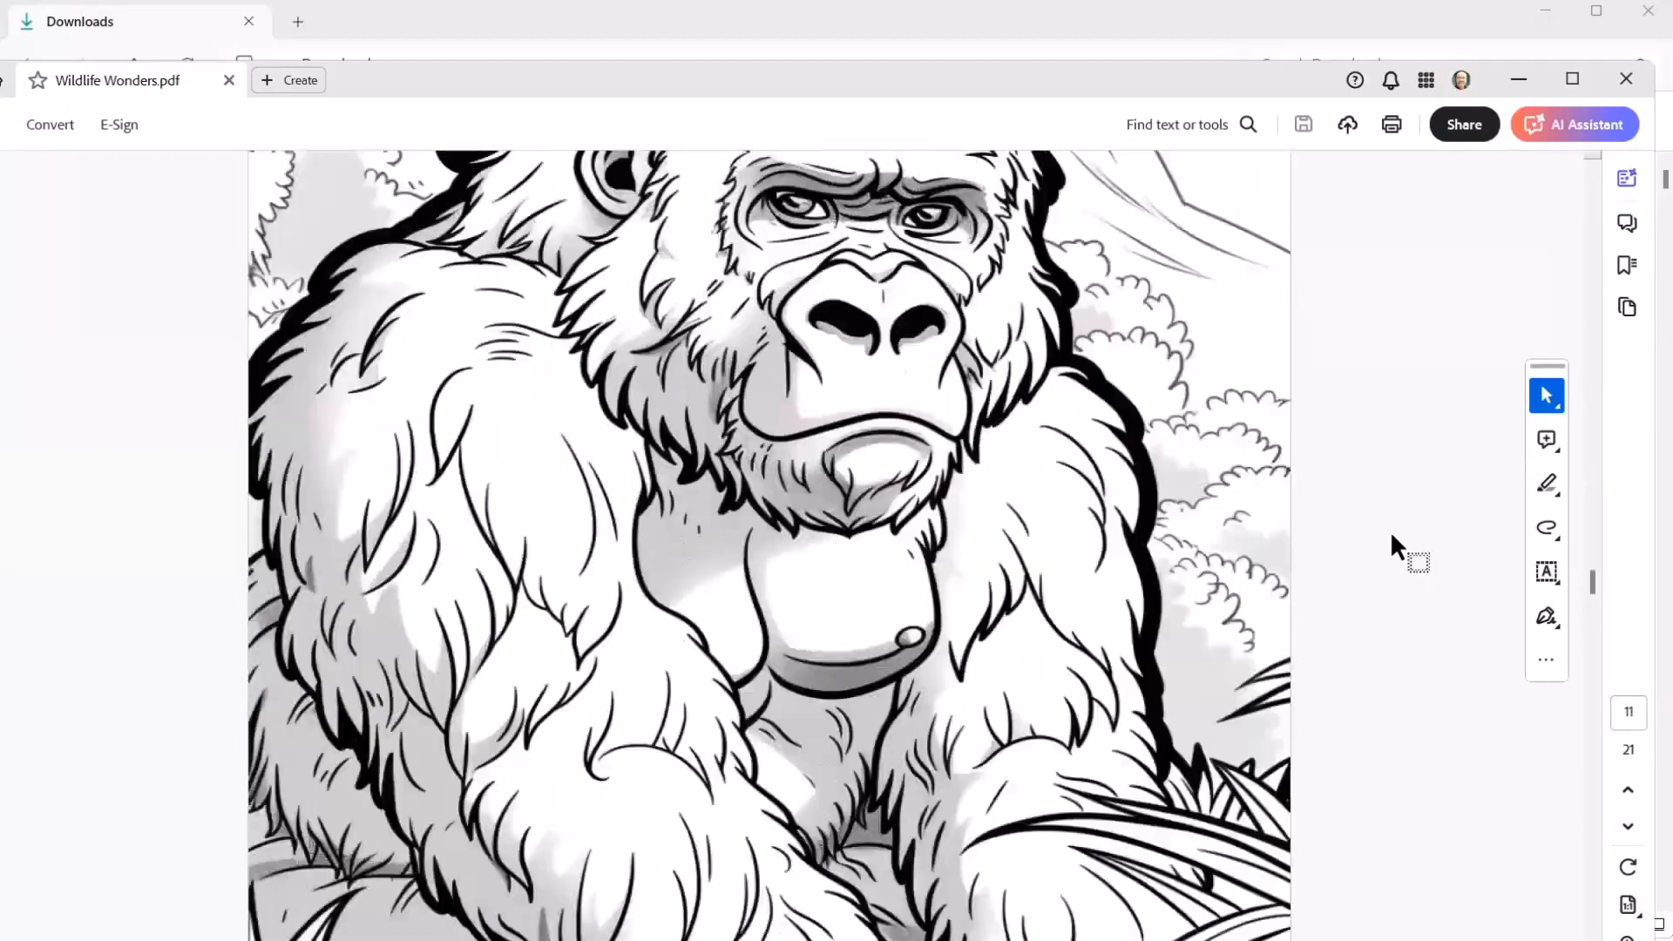
pyautogui.scroll(20, 1392, 534)
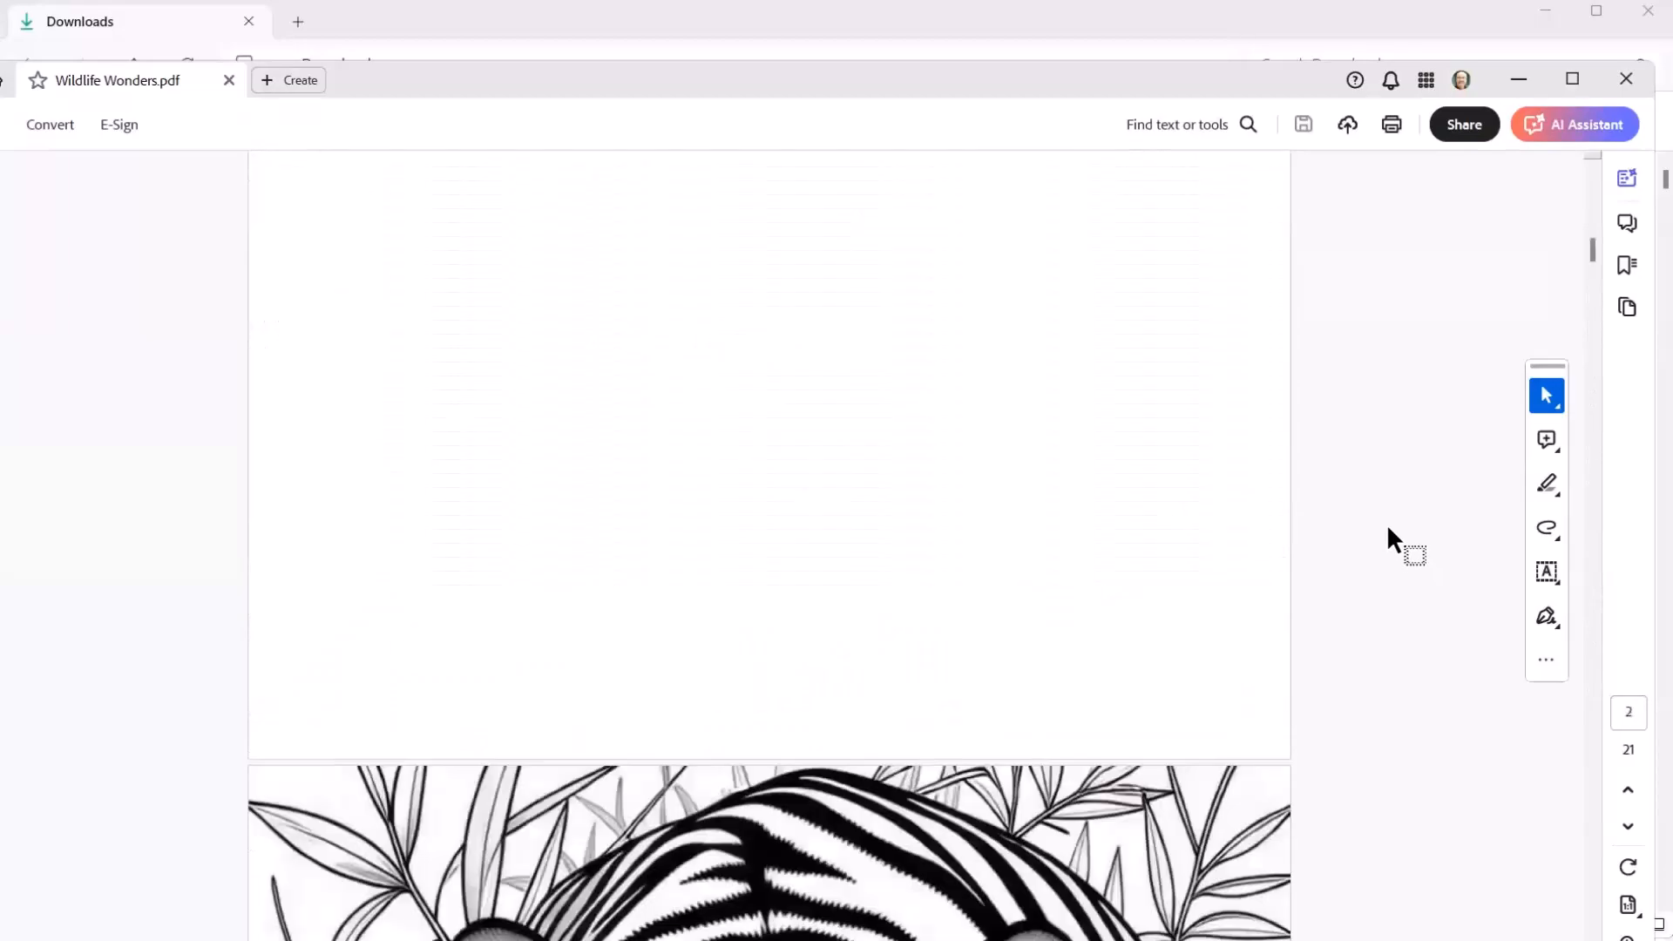
# Step: Close the PDF, minimize the Downloads window and finish the Wildlife Wonders record in AIMasher to return to the Coloring Books list
pyautogui.click(1629, 74)
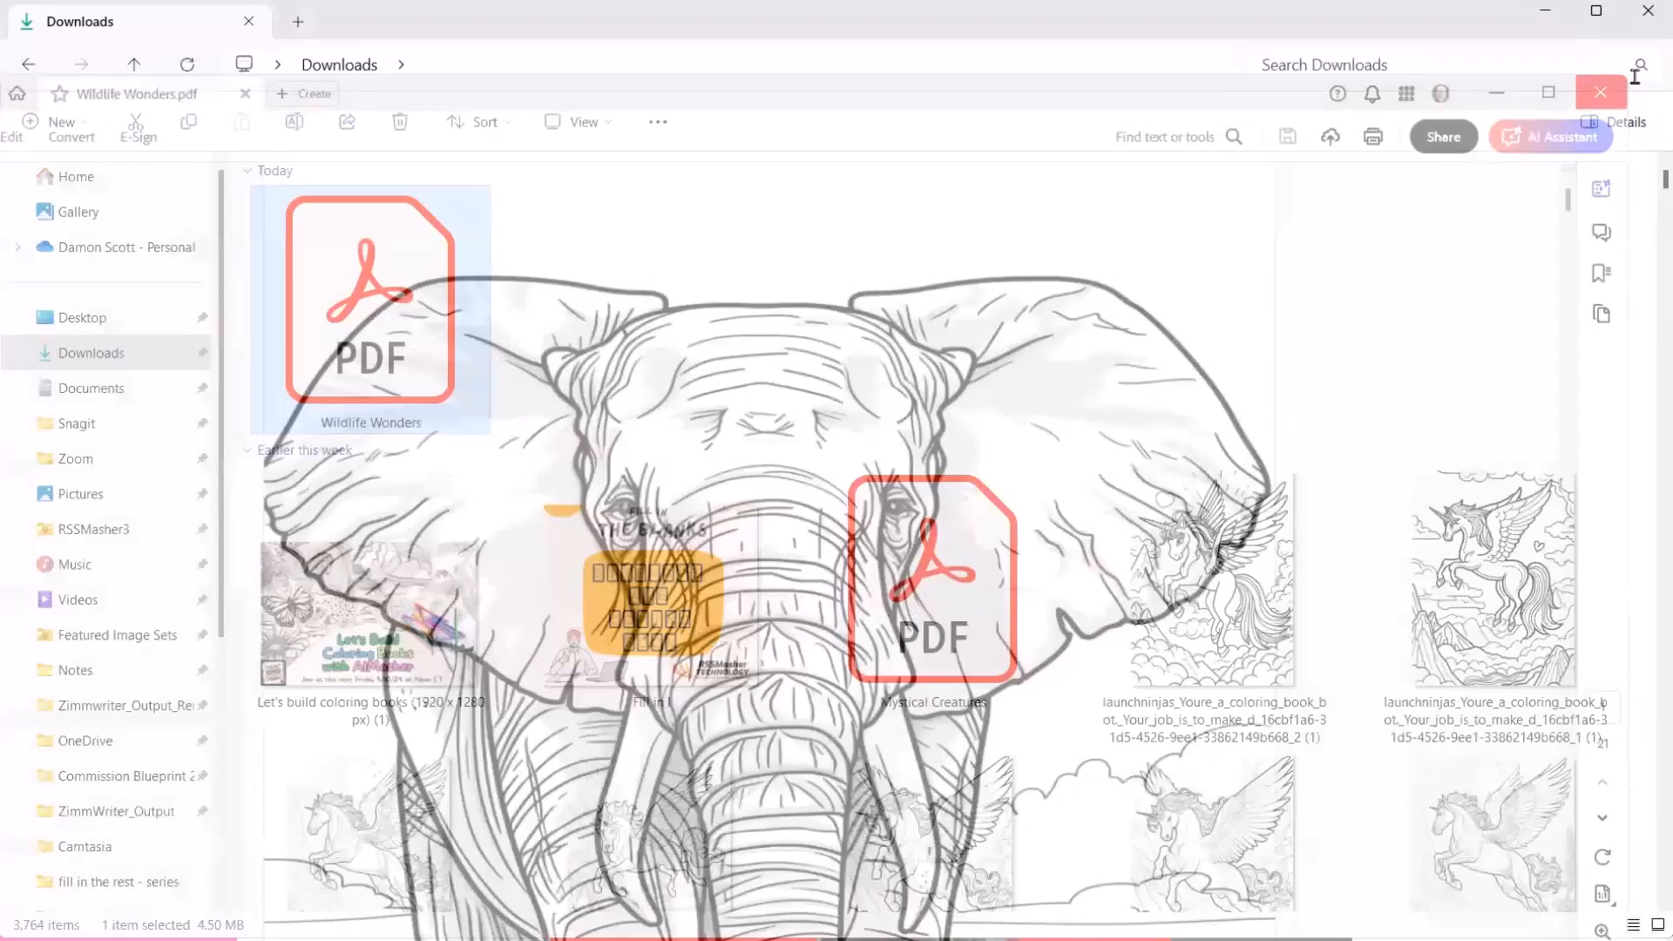
pyautogui.click(1545, 11)
pyautogui.scroll(20, 826, 310)
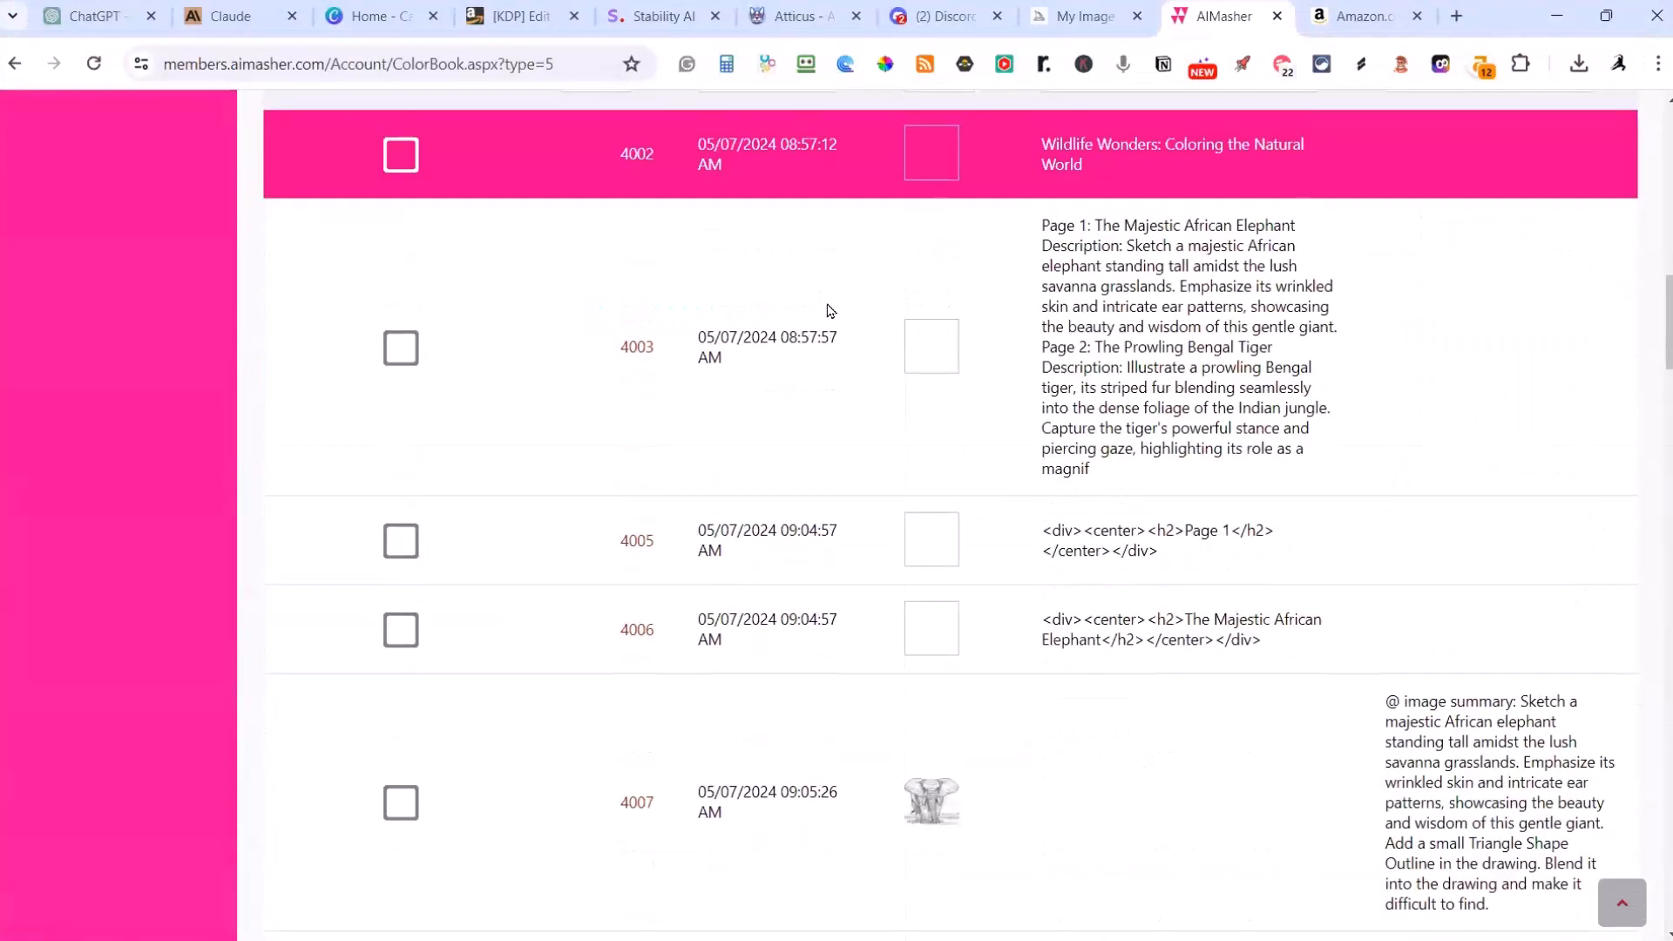
pyautogui.scroll(-6, 536, 393)
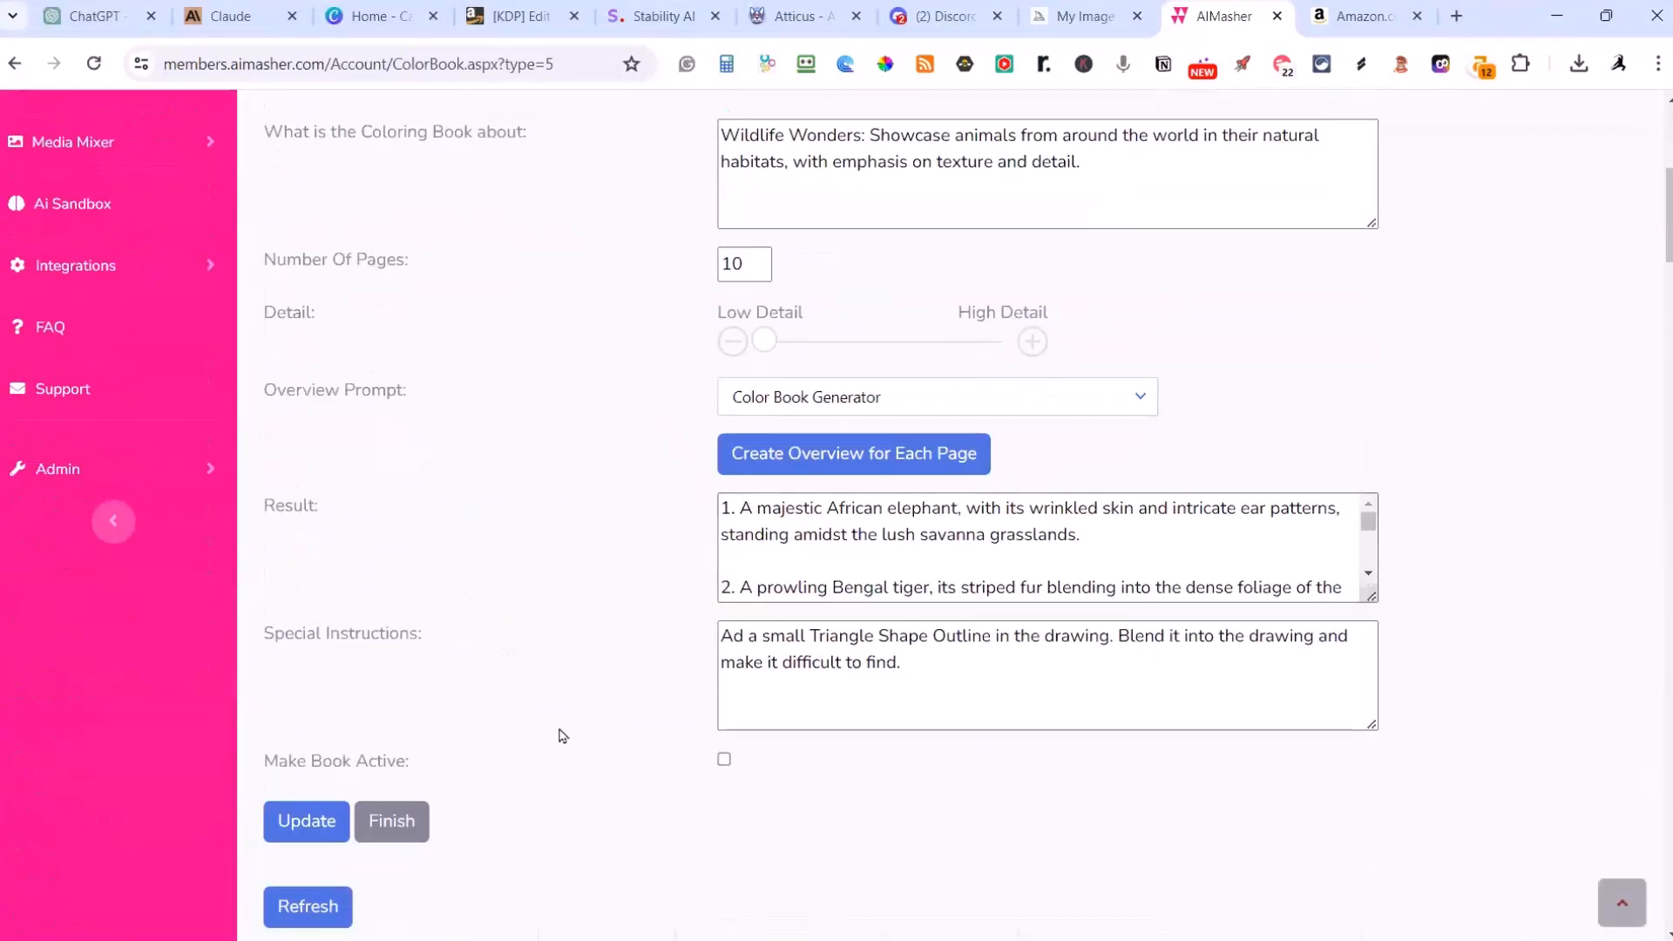
pyautogui.click(392, 821)
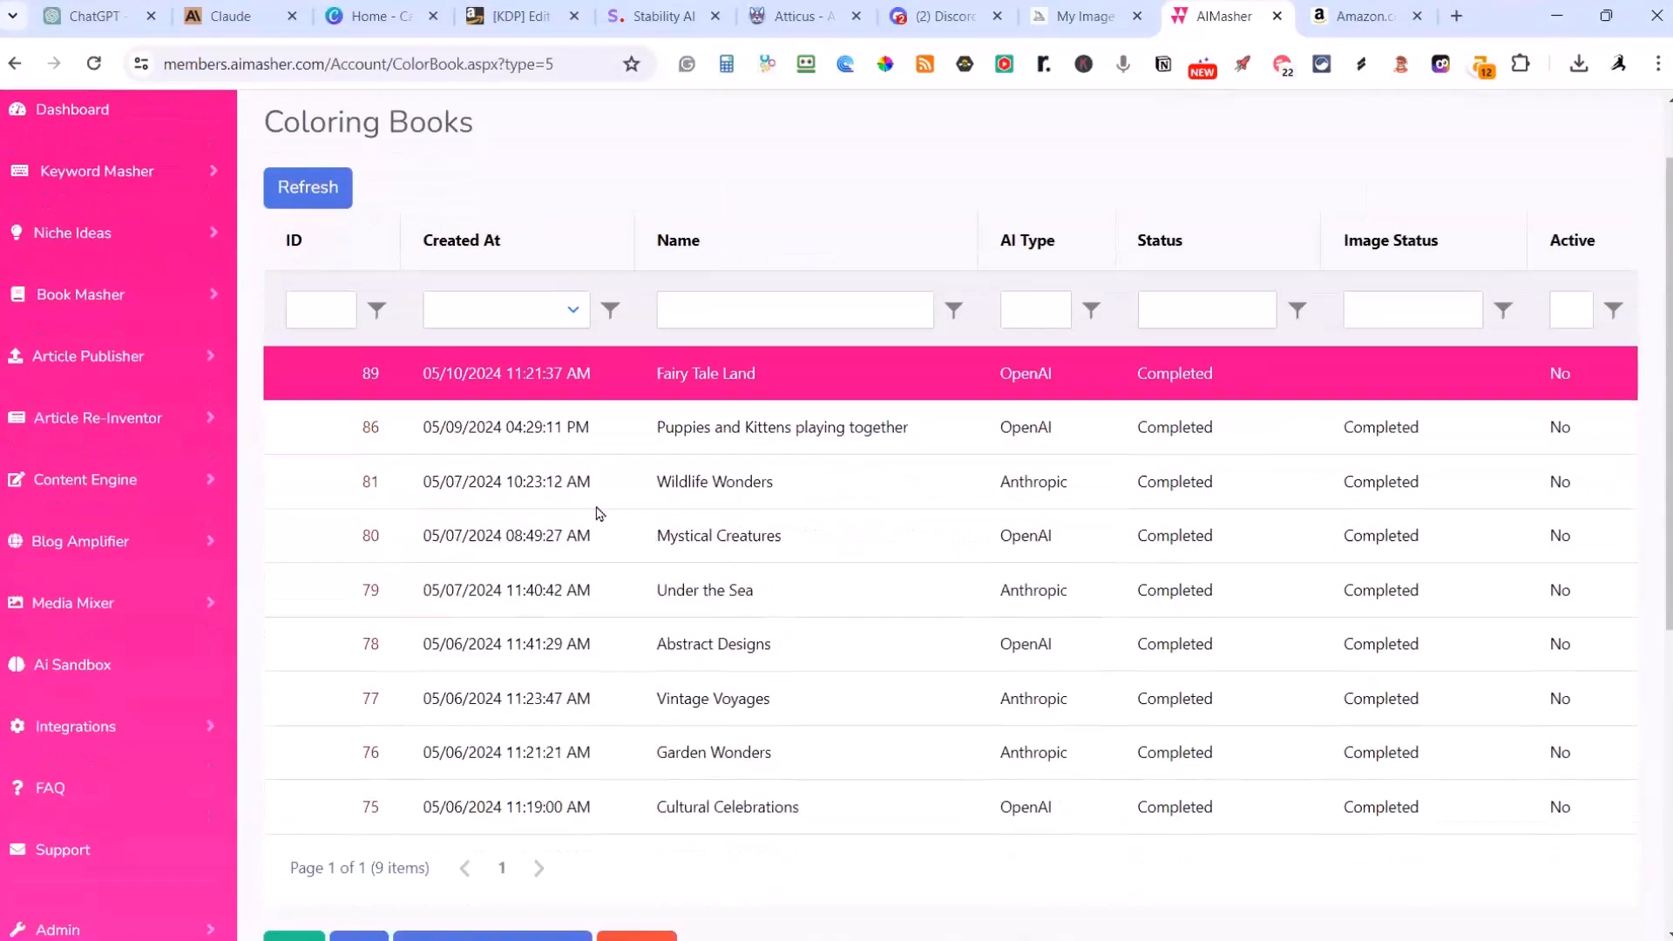
# Step: Open the Fairy Tale Land coloring book and read the image prompts generated for its first four pages
pyautogui.click(378, 358)
pyautogui.scroll(-3, 533, 462)
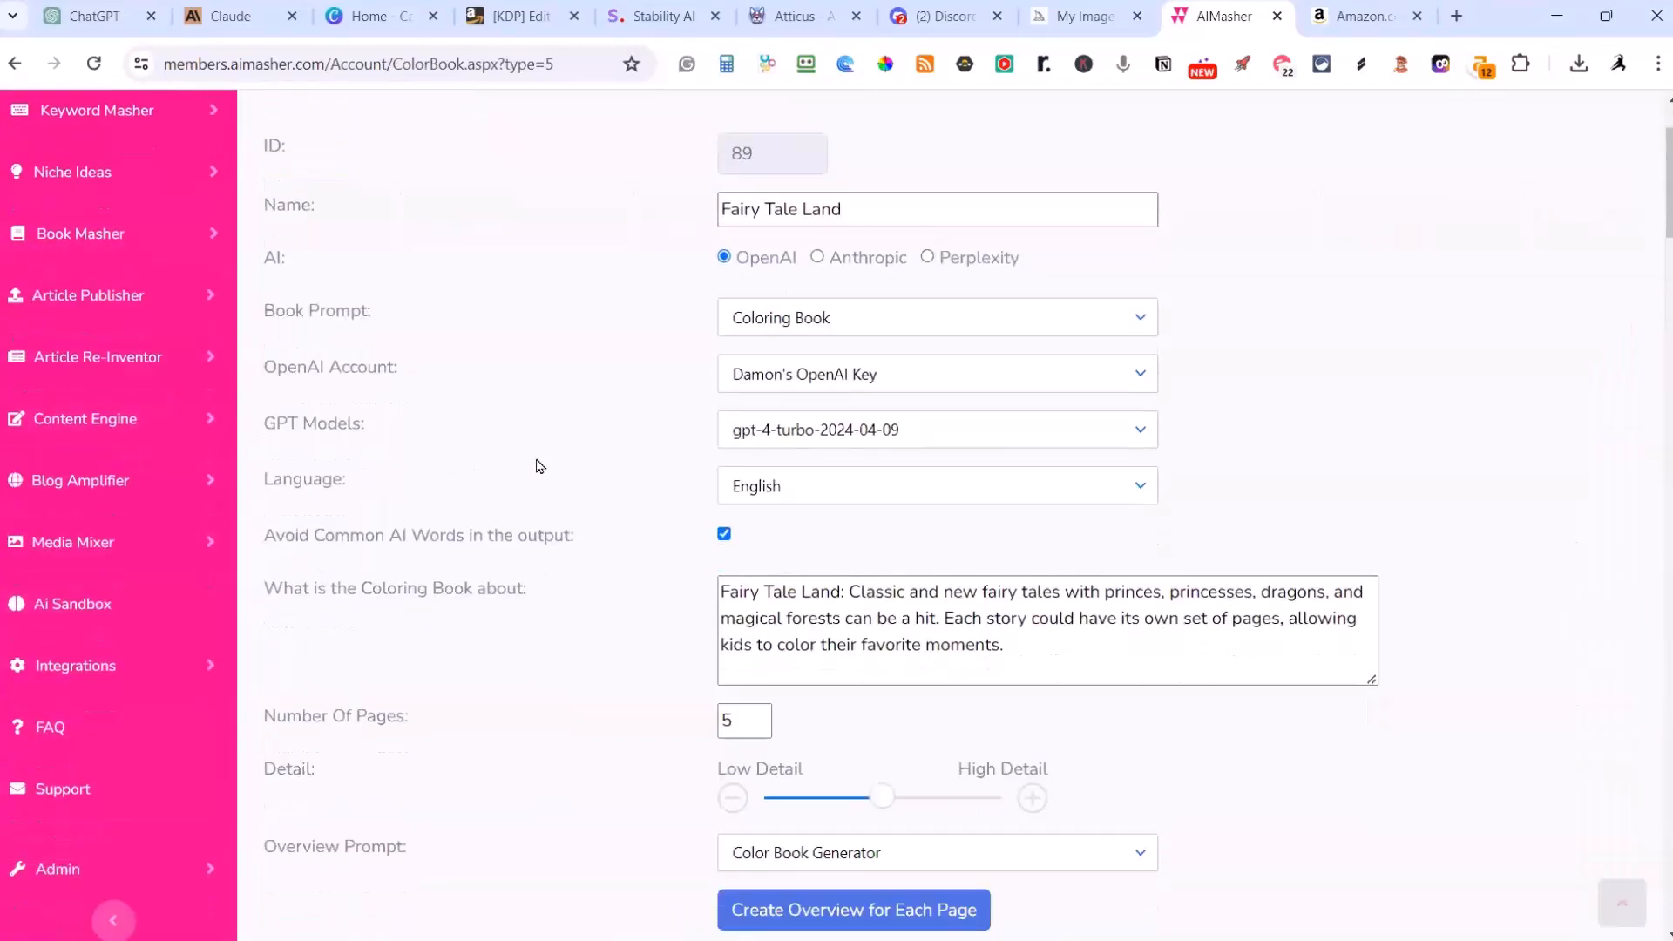
pyautogui.scroll(-15, 558, 522)
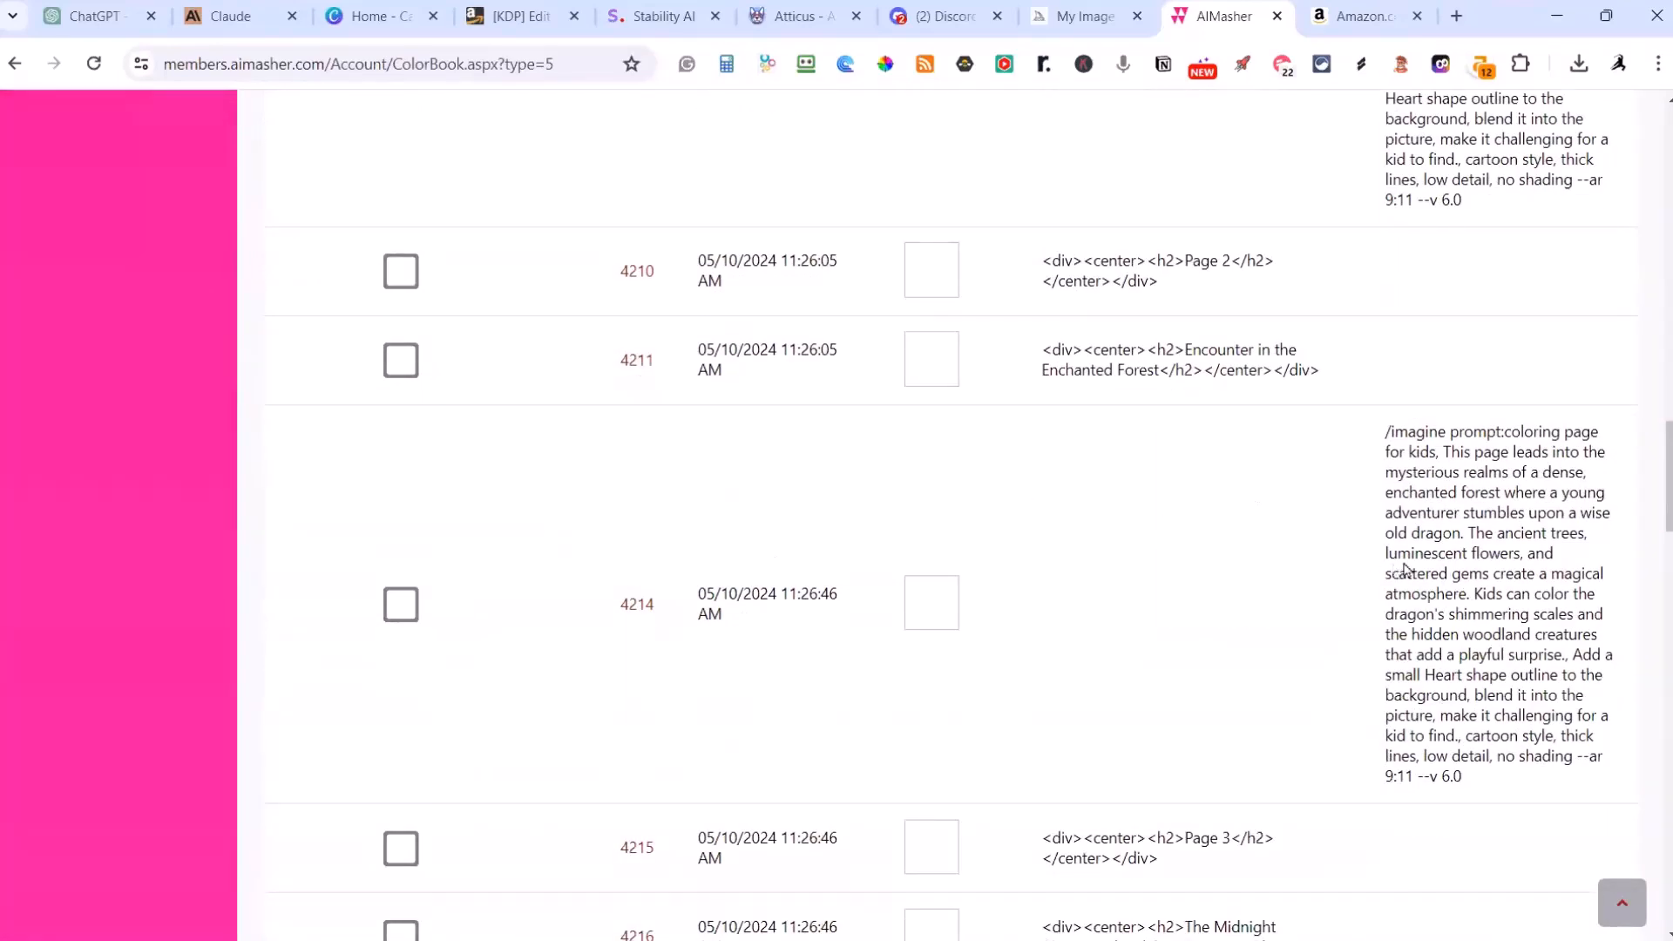
pyautogui.scroll(-1, 1551, 549)
pyautogui.scroll(5, 1551, 535)
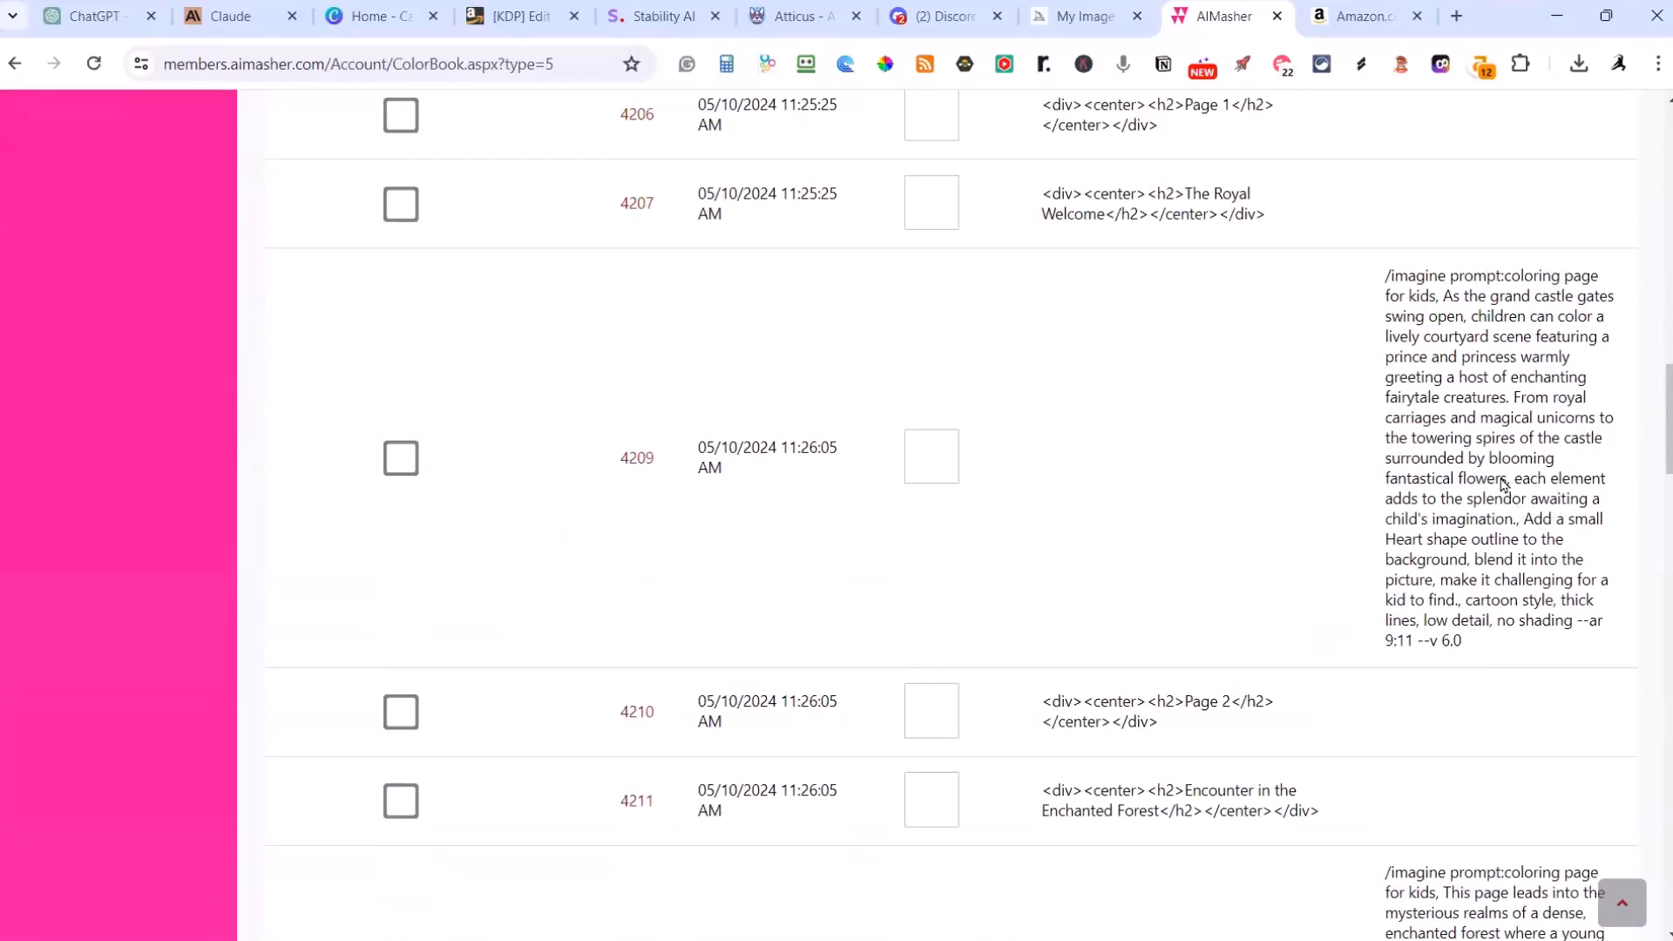
pyautogui.scroll(-5, 1124, 567)
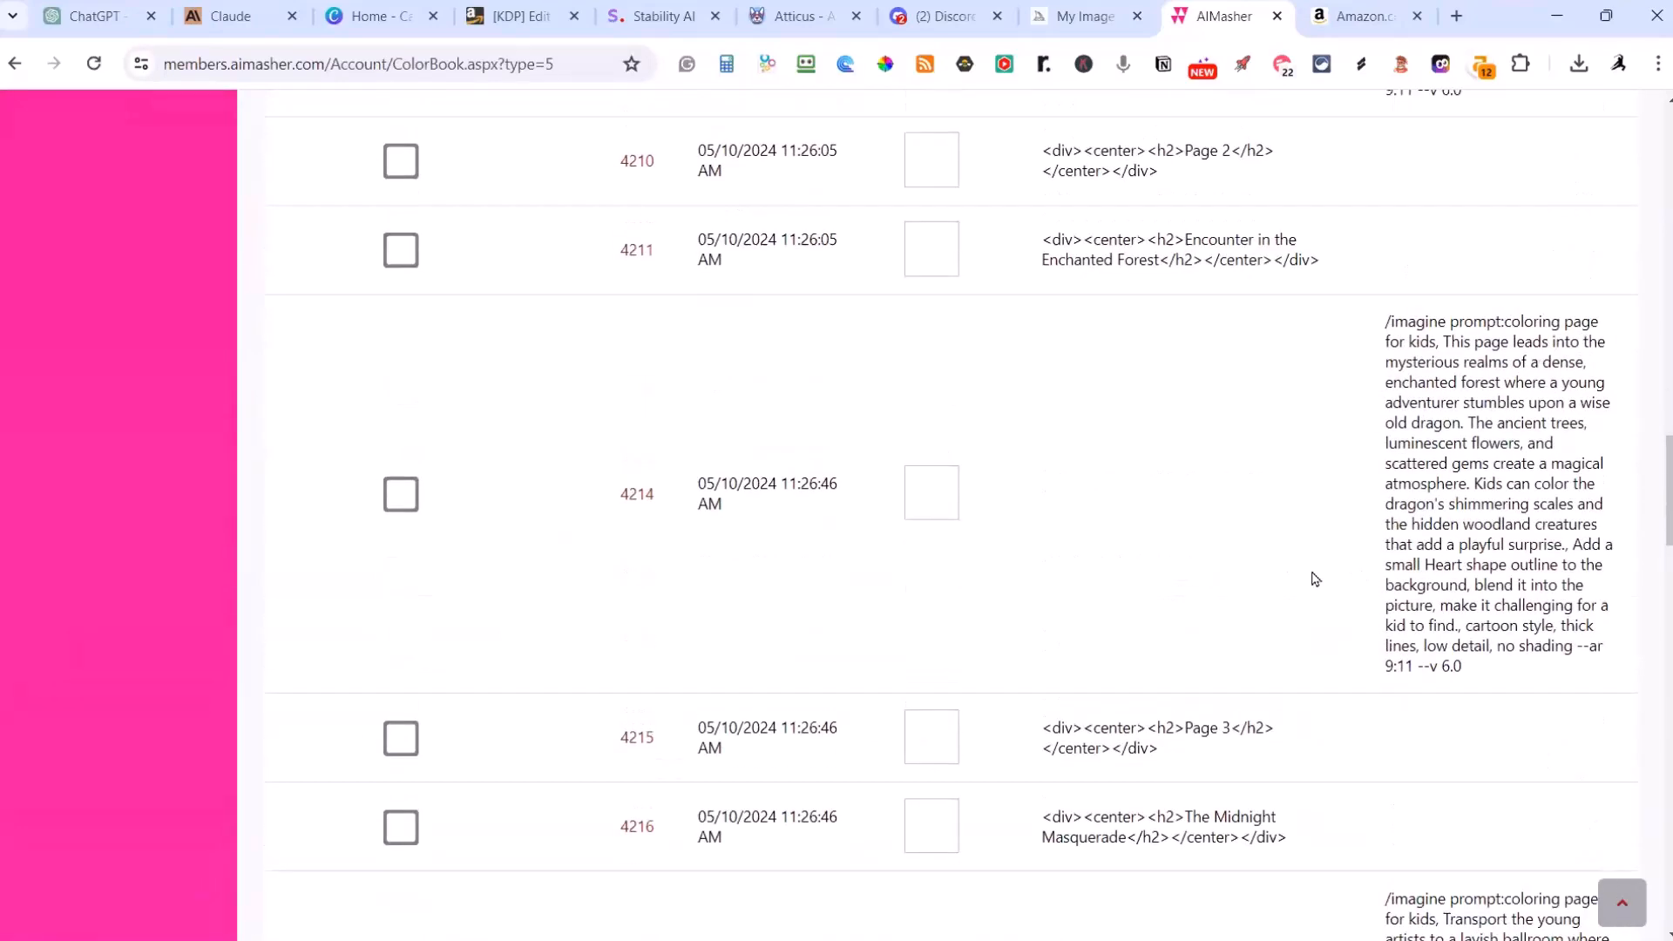
pyautogui.scroll(-9, 1310, 575)
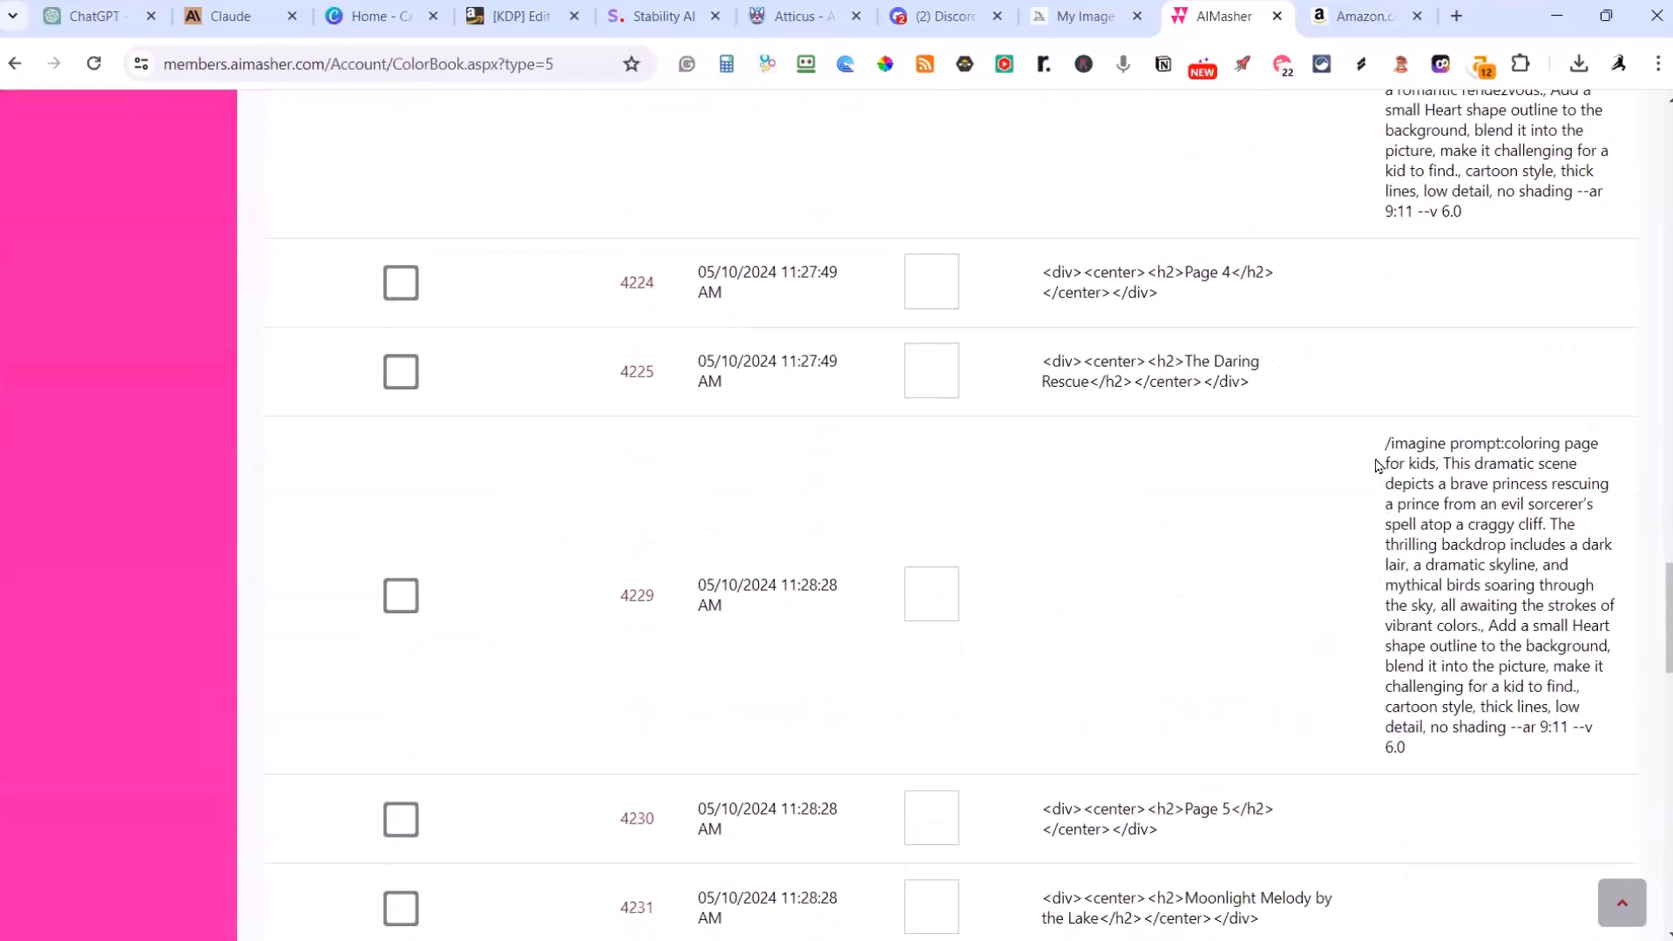
# Step: Select the image prompt text of The Daring Rescue page and review the remaining rows down to the prompt-resolving options
pyautogui.moveTo(1400, 444); pyautogui.dragTo(1498, 760)
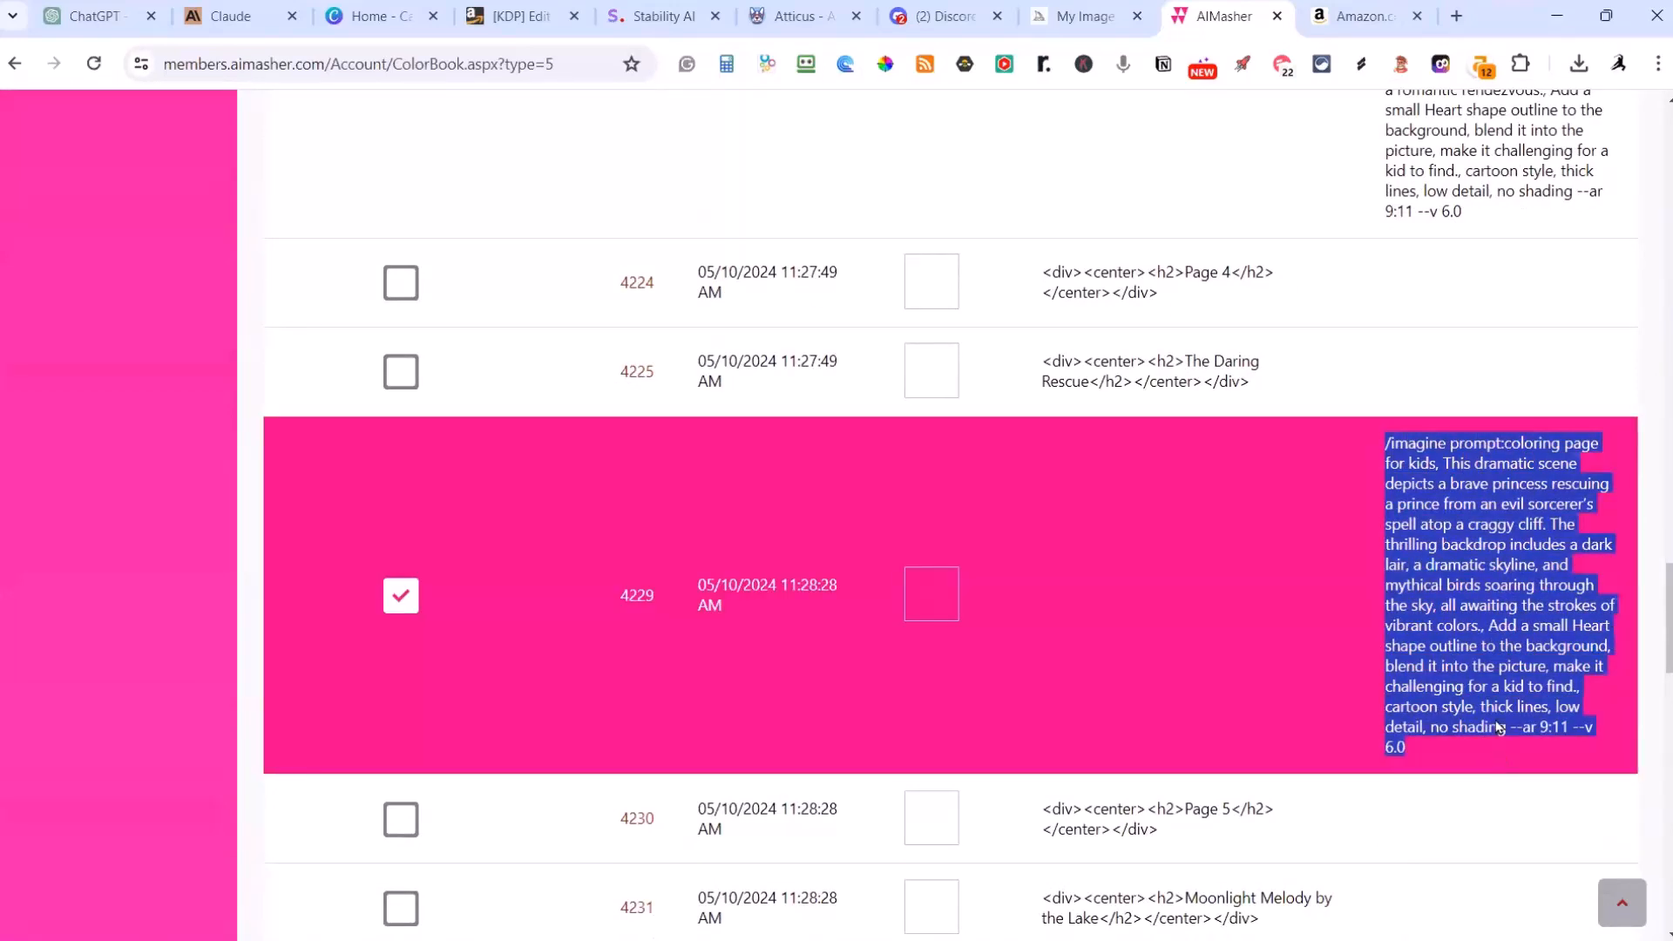
pyautogui.scroll(-20, 1493, 728)
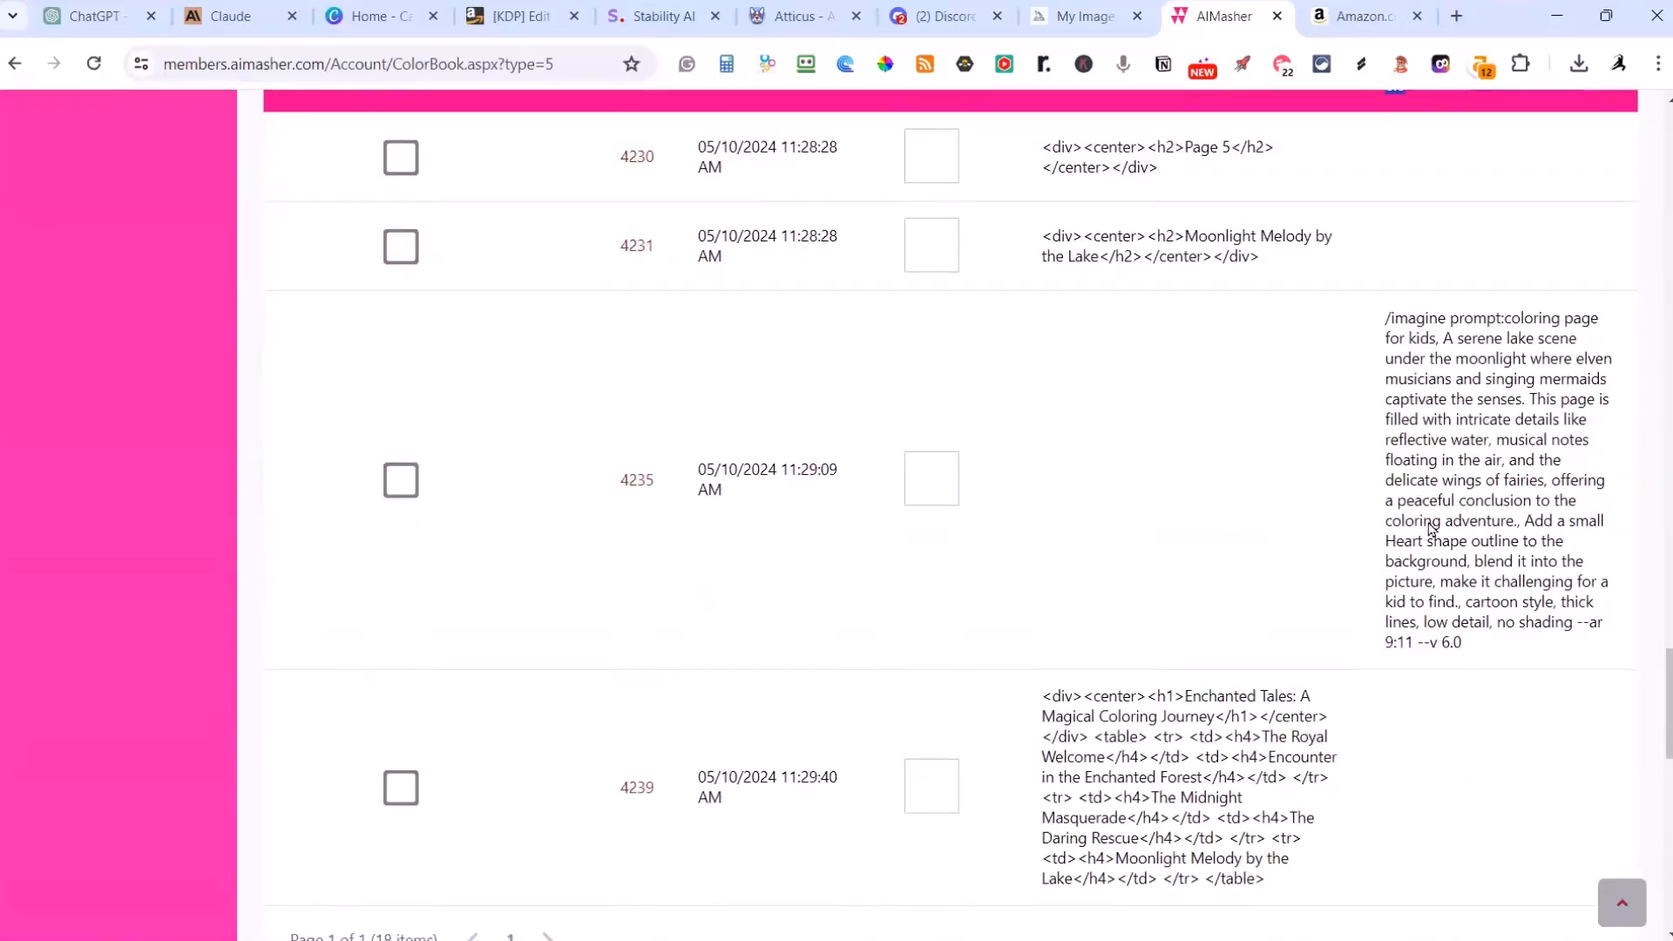
pyautogui.scroll(4, 1460, 535)
pyautogui.scroll(1, 1460, 535)
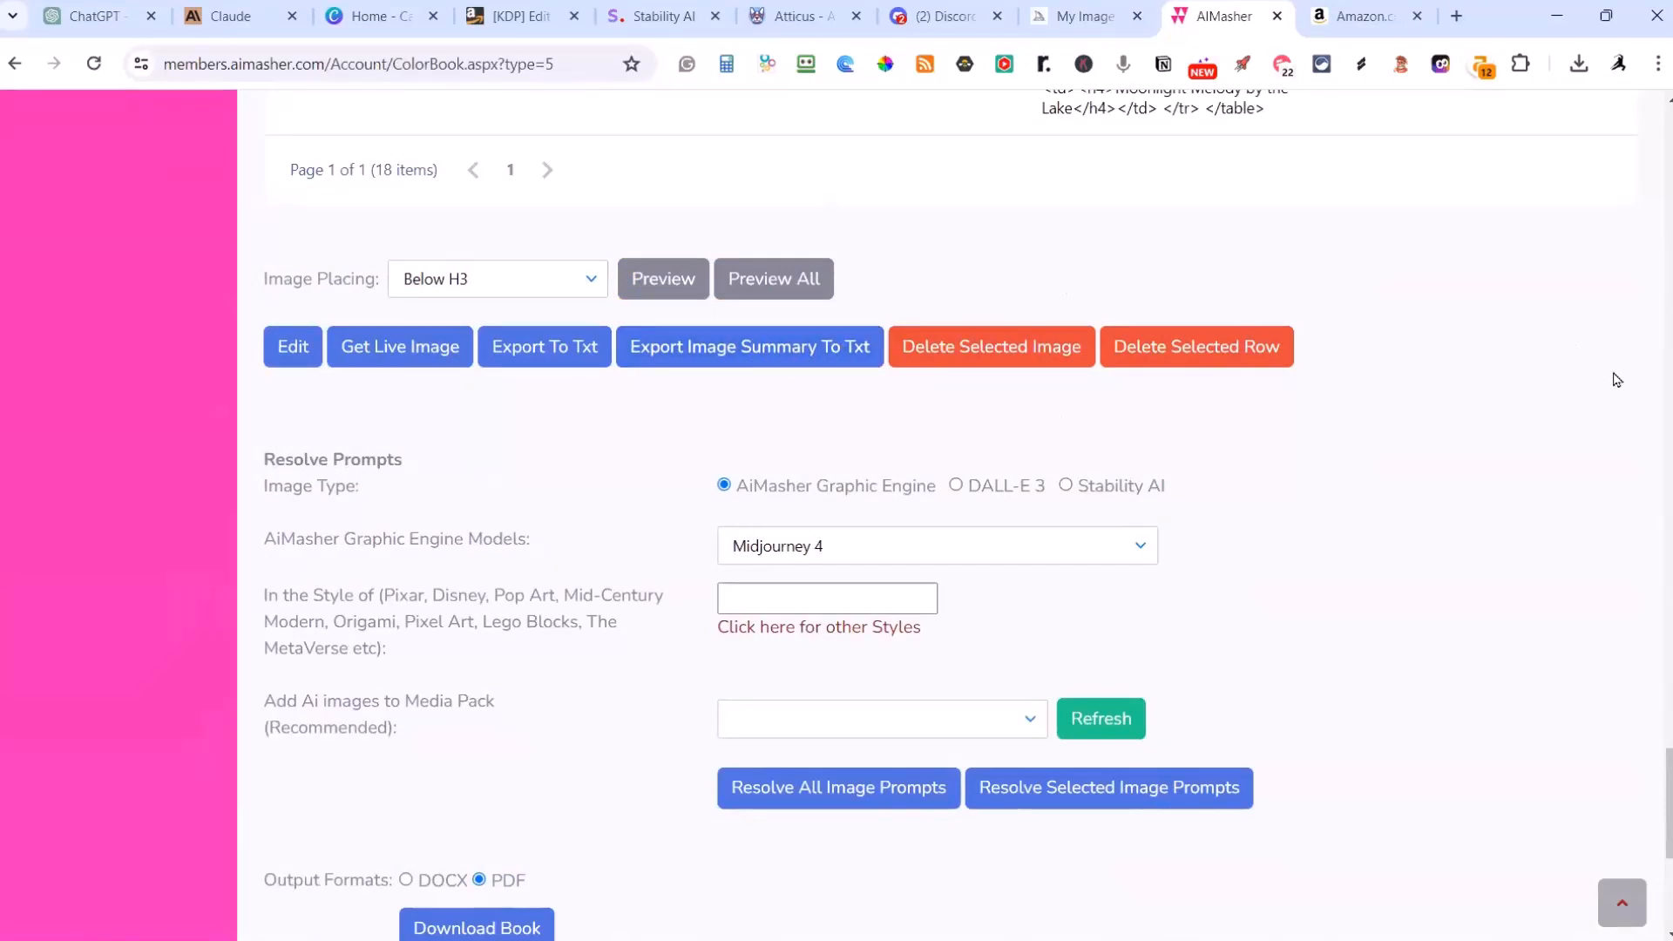
pyautogui.scroll(4, 1572, 647)
pyautogui.scroll(3, 1570, 645)
pyautogui.scroll(-5, 1569, 627)
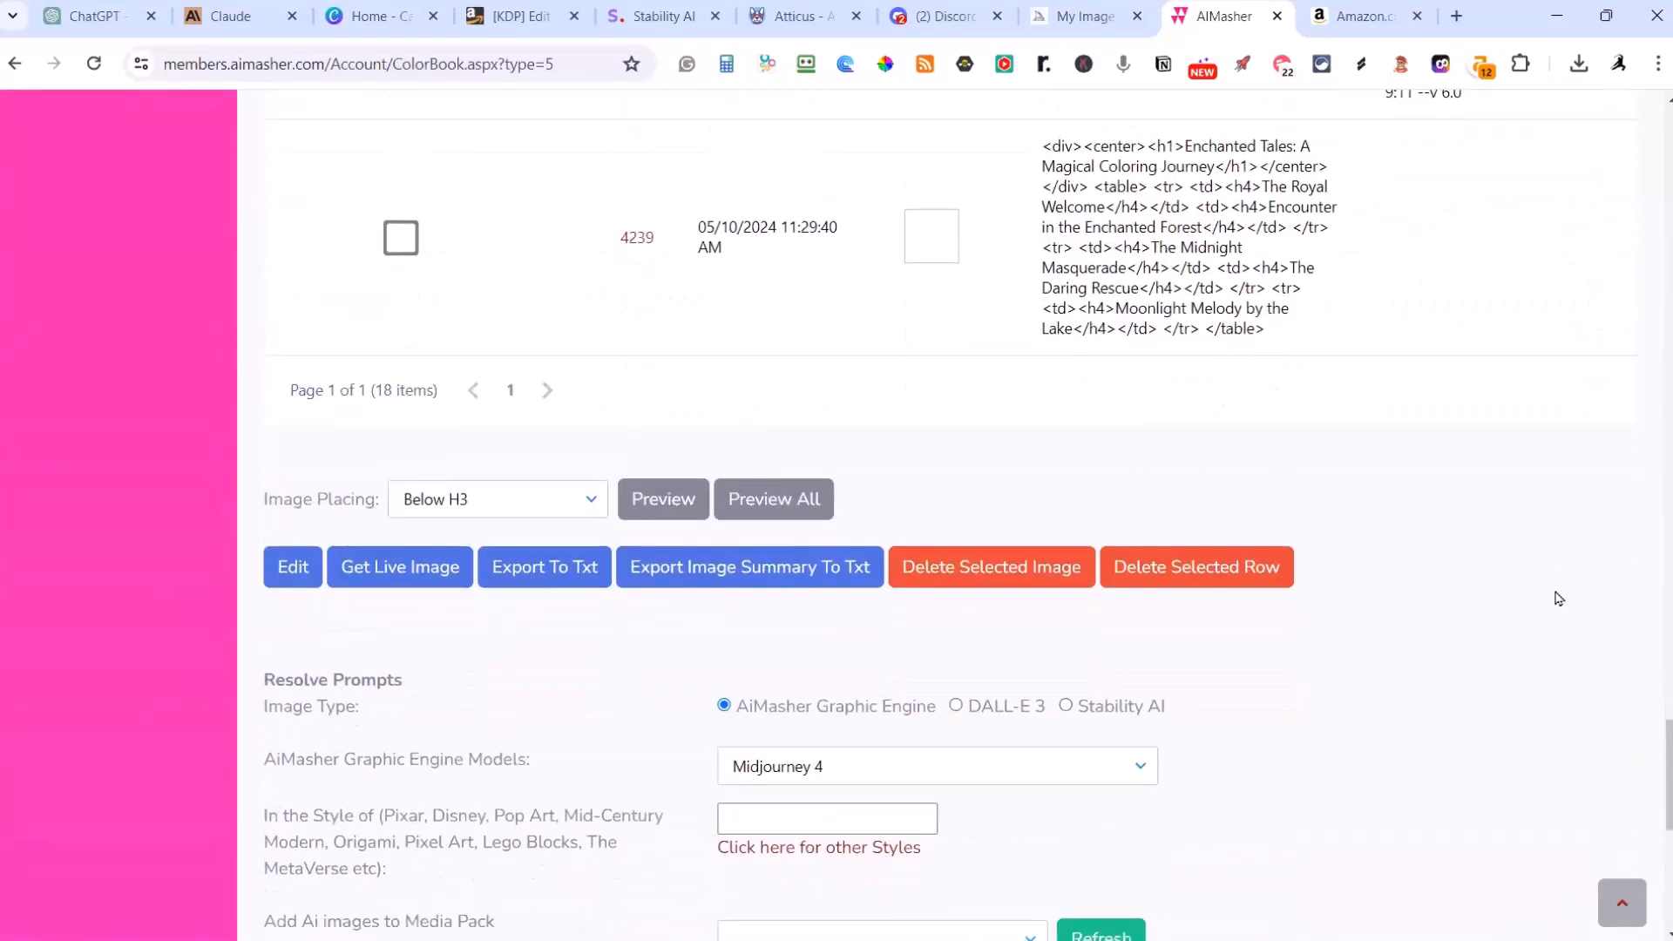
# Step: Set the image type for resolving prompts to AiMasher Graphic Engine and browse its available models
pyautogui.scroll(-3, 1220, 697)
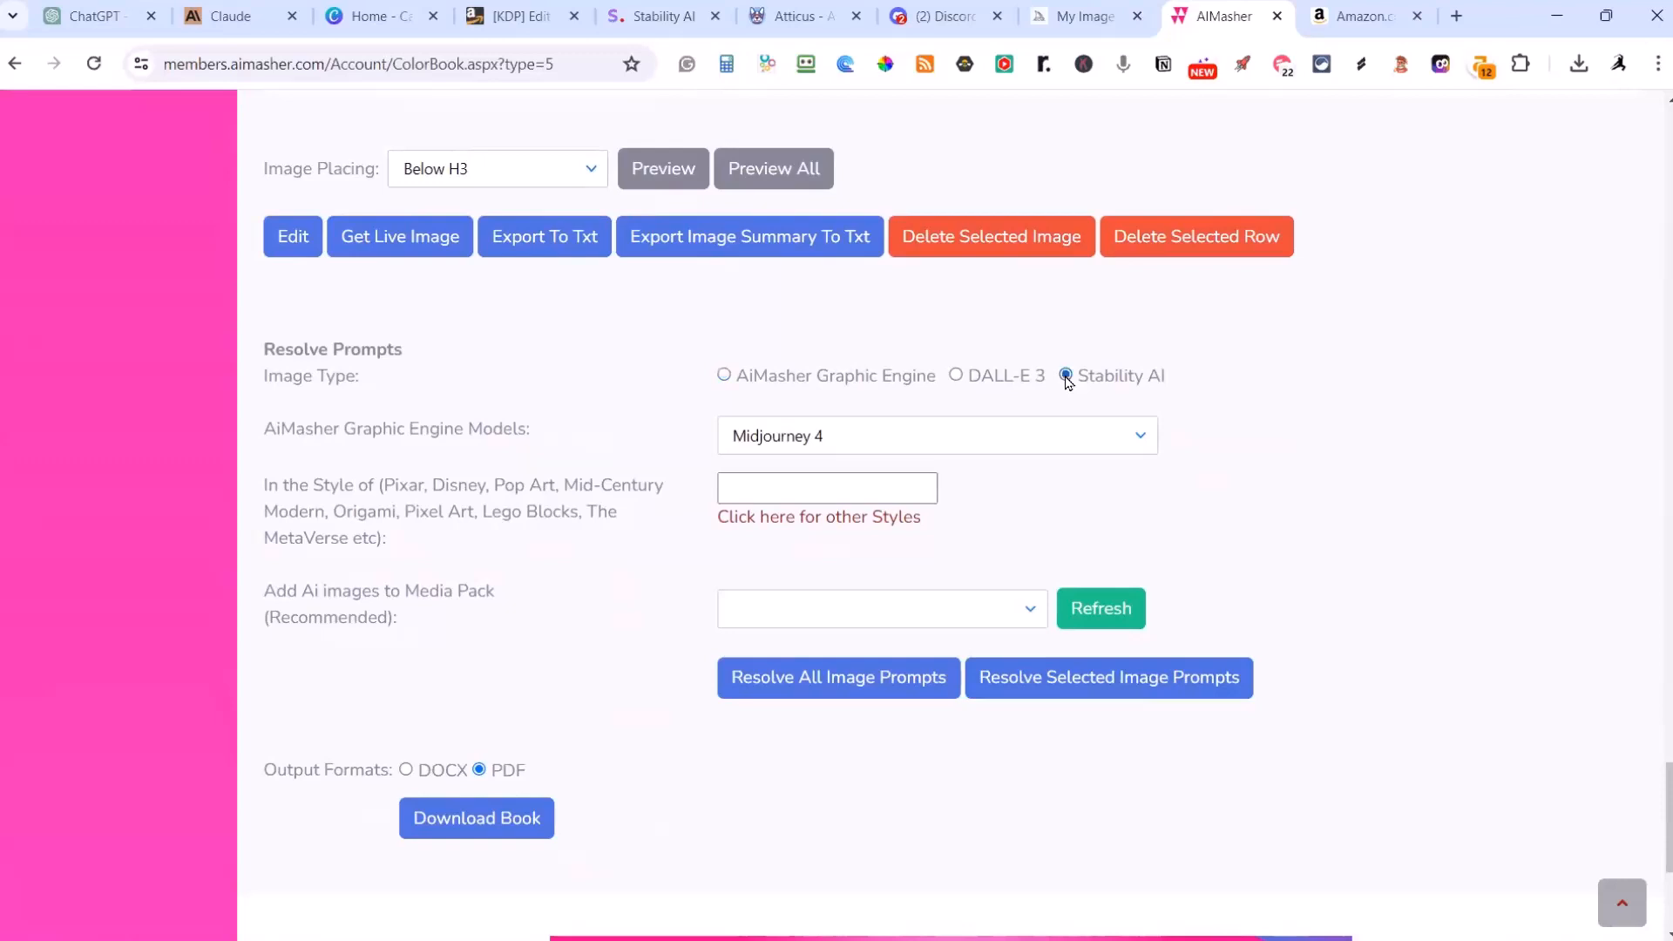
pyautogui.click(723, 376)
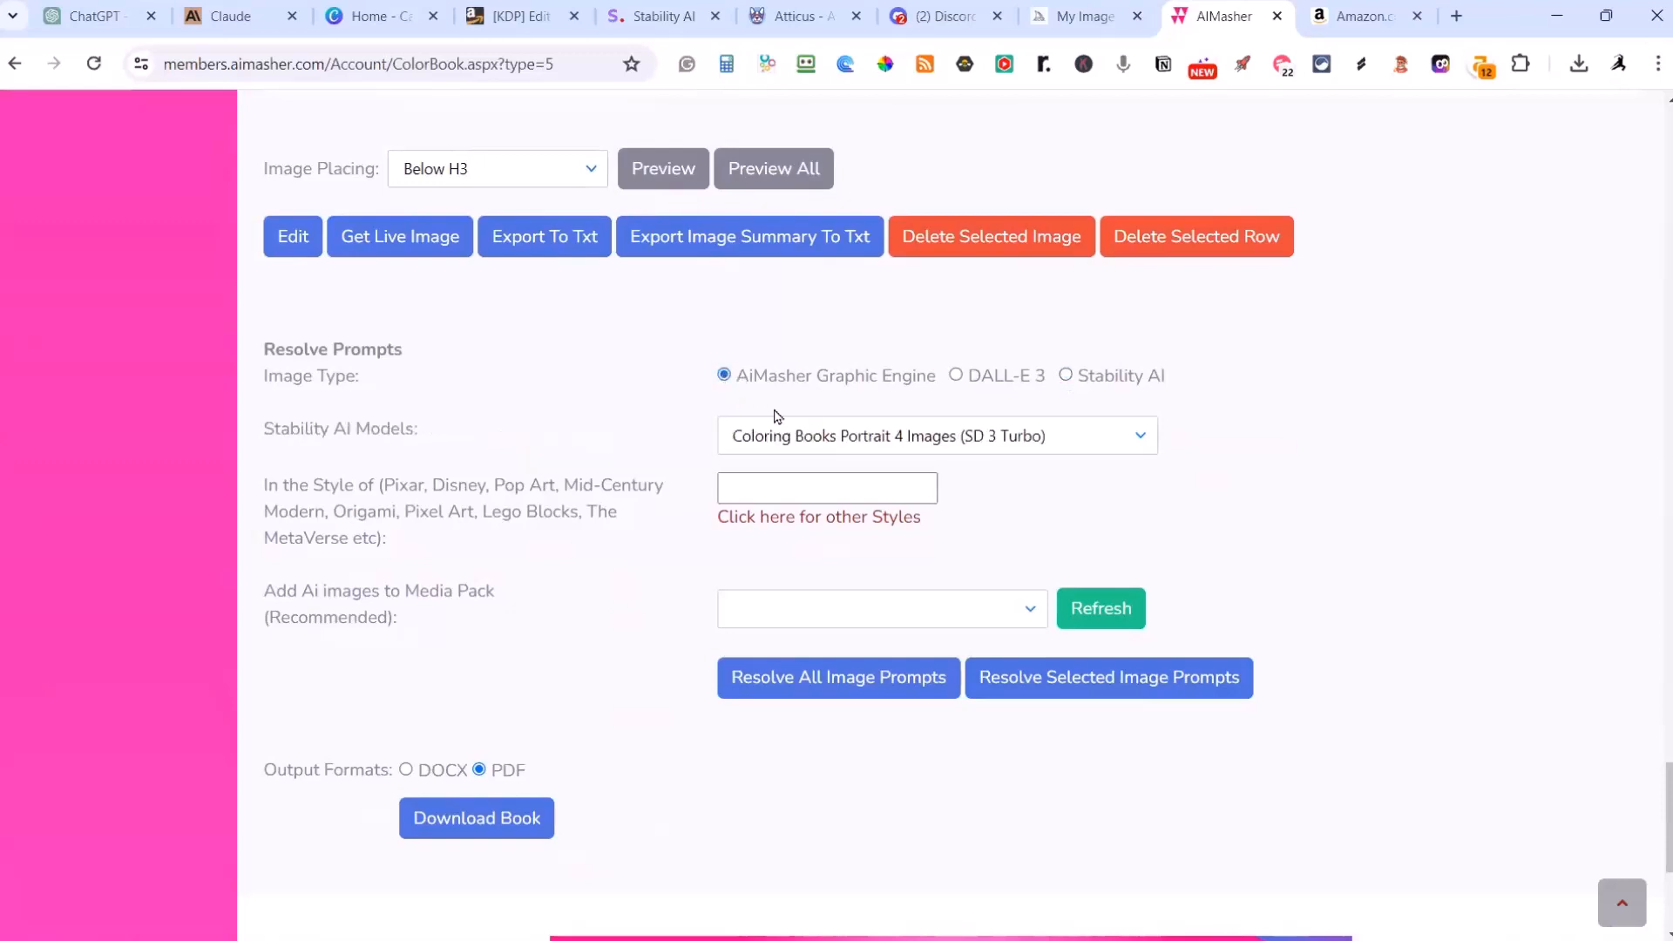
pyautogui.click(1131, 447)
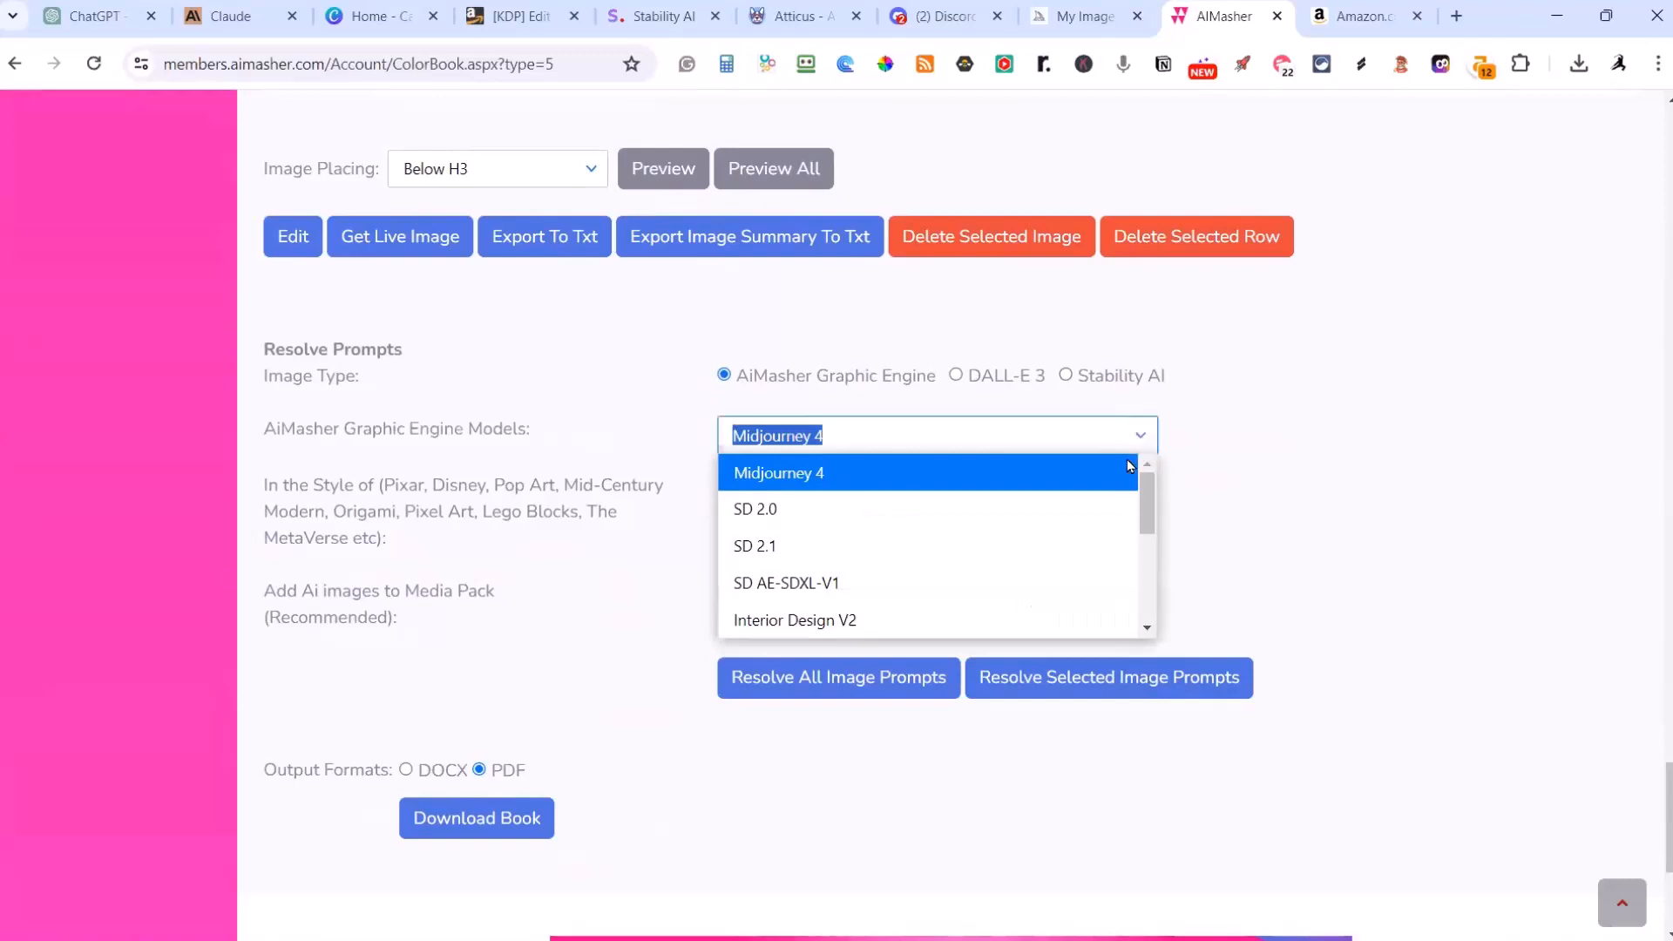
pyautogui.moveTo(1146, 488)
pyautogui.mouseDown()
pyautogui.moveTo(1166, 582)
pyautogui.moveTo(1169, 549)
pyautogui.moveTo(1148, 572)
pyautogui.moveTo(1159, 490)
pyautogui.mouseUp()
pyautogui.click(1310, 482)
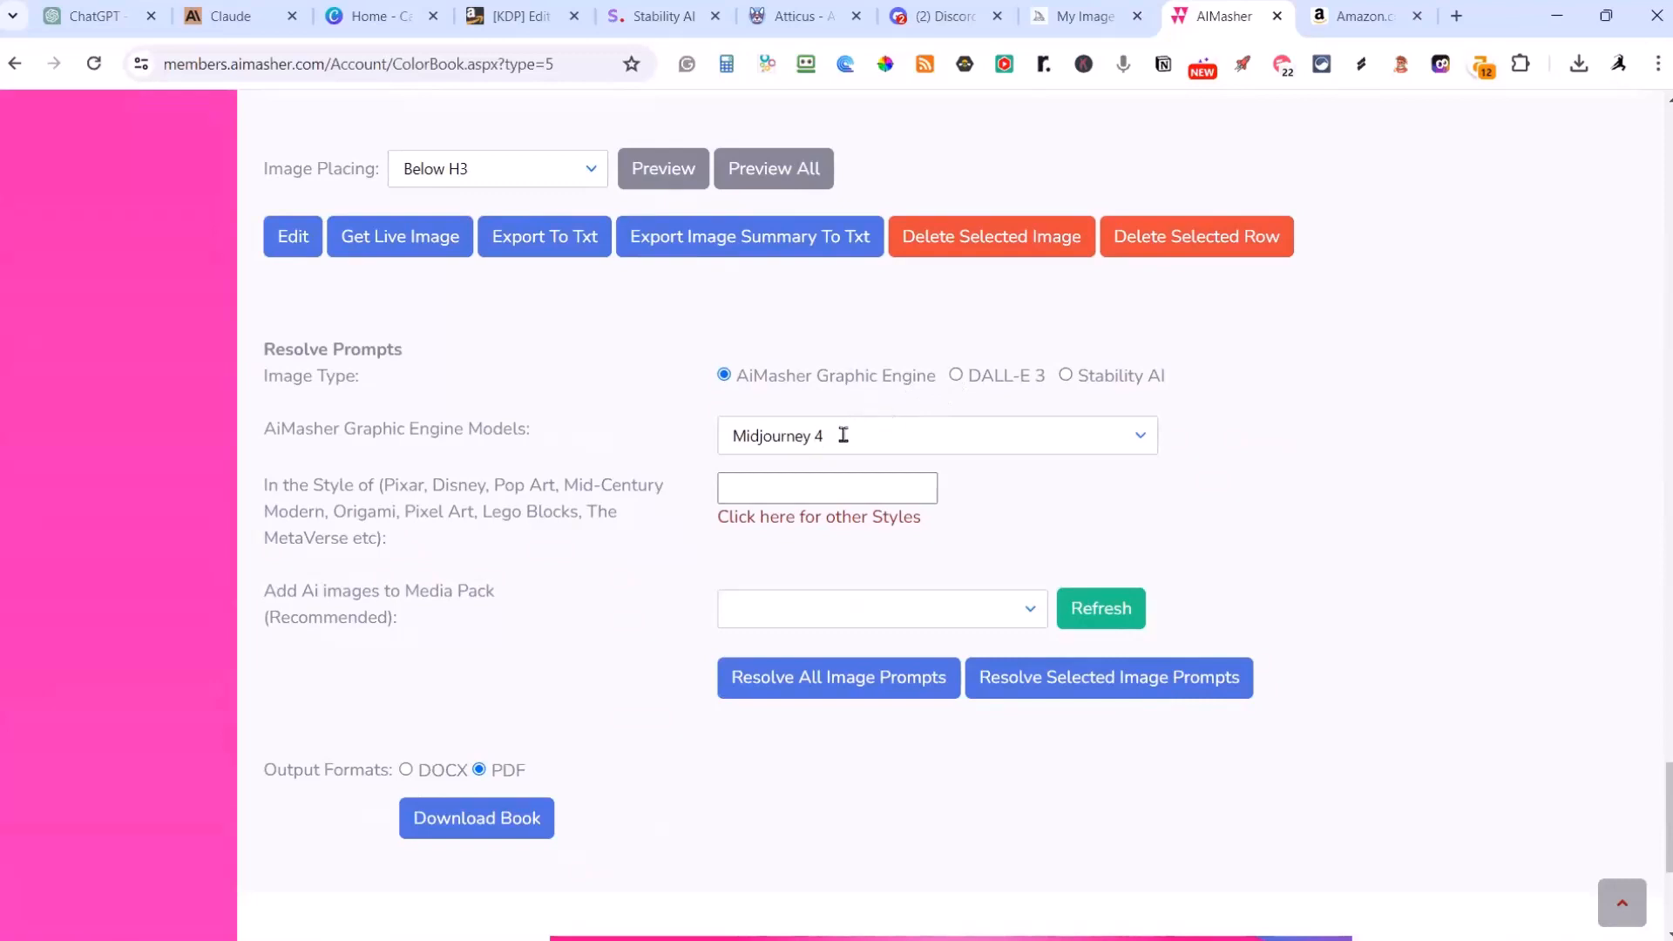
# Step: Try DALL-E 3 as the image type, choose Stability AI instead, and return to the start of the Fairy Tale Land settings
pyautogui.click(956, 375)
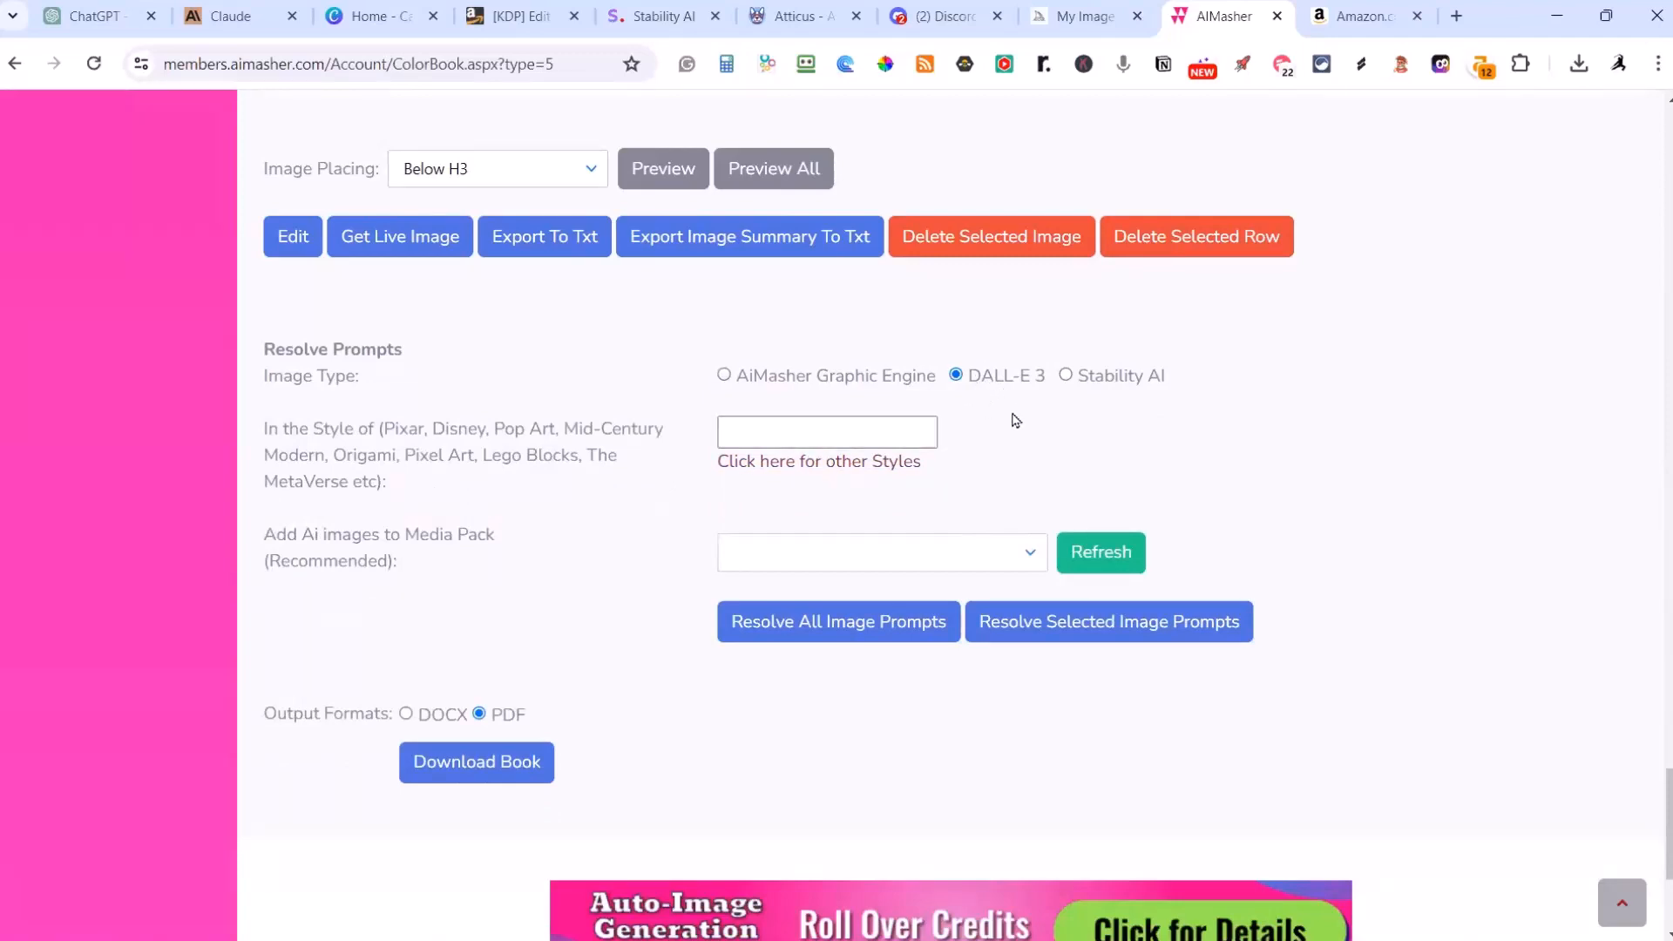
pyautogui.click(1067, 376)
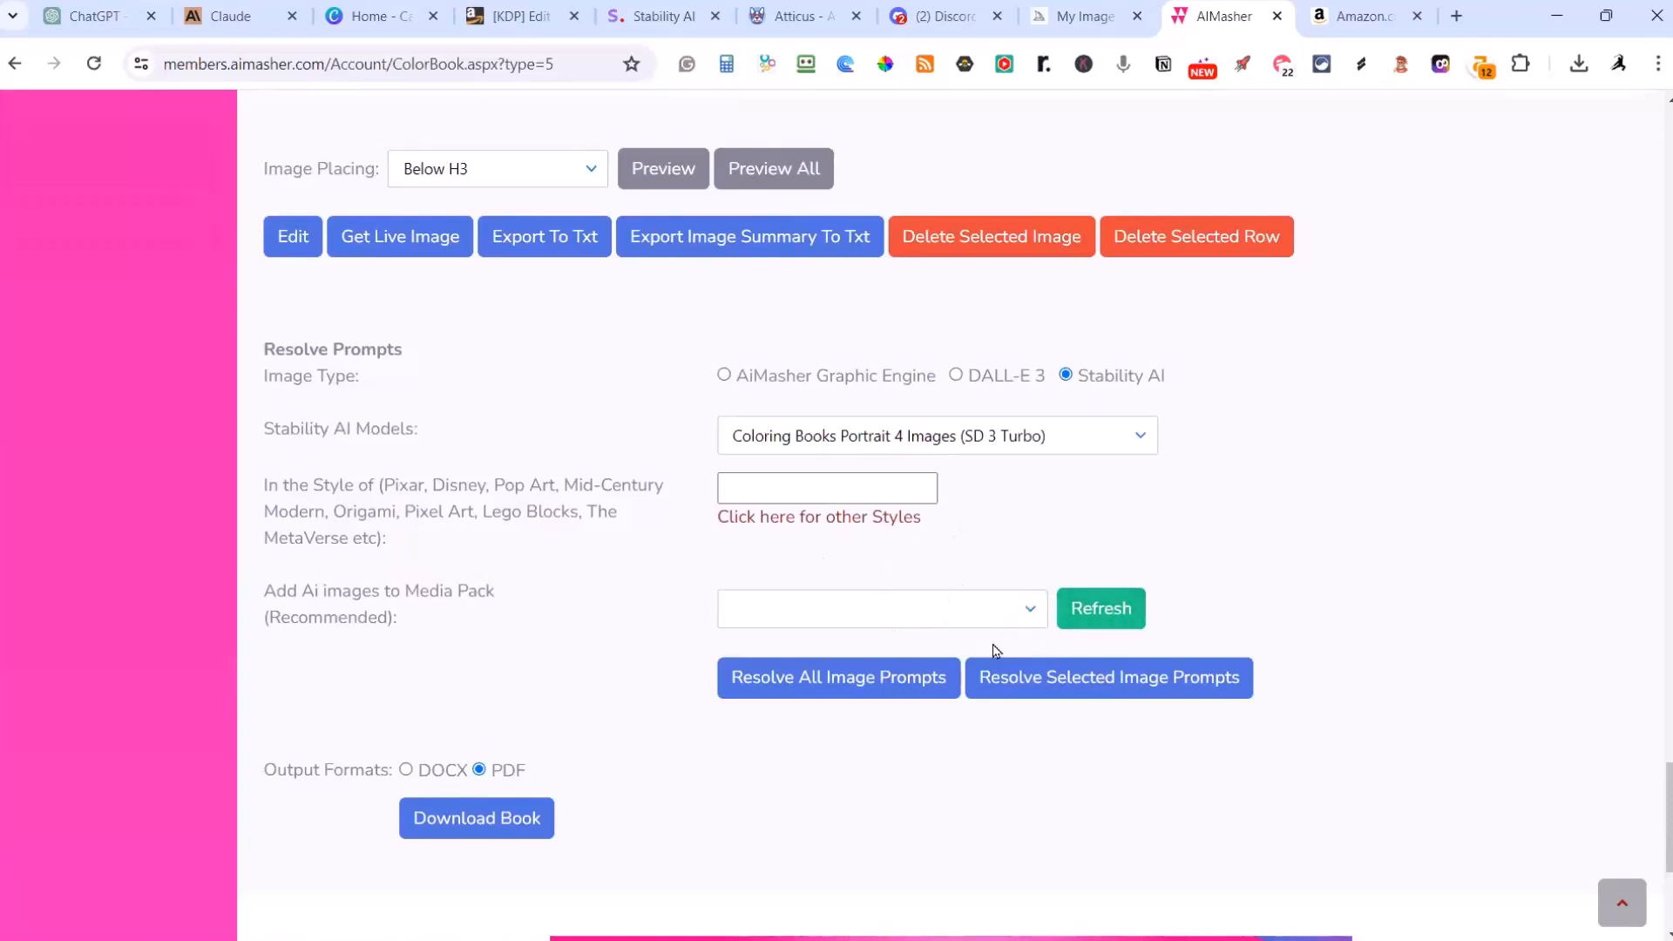
pyautogui.scroll(15, 1058, 440)
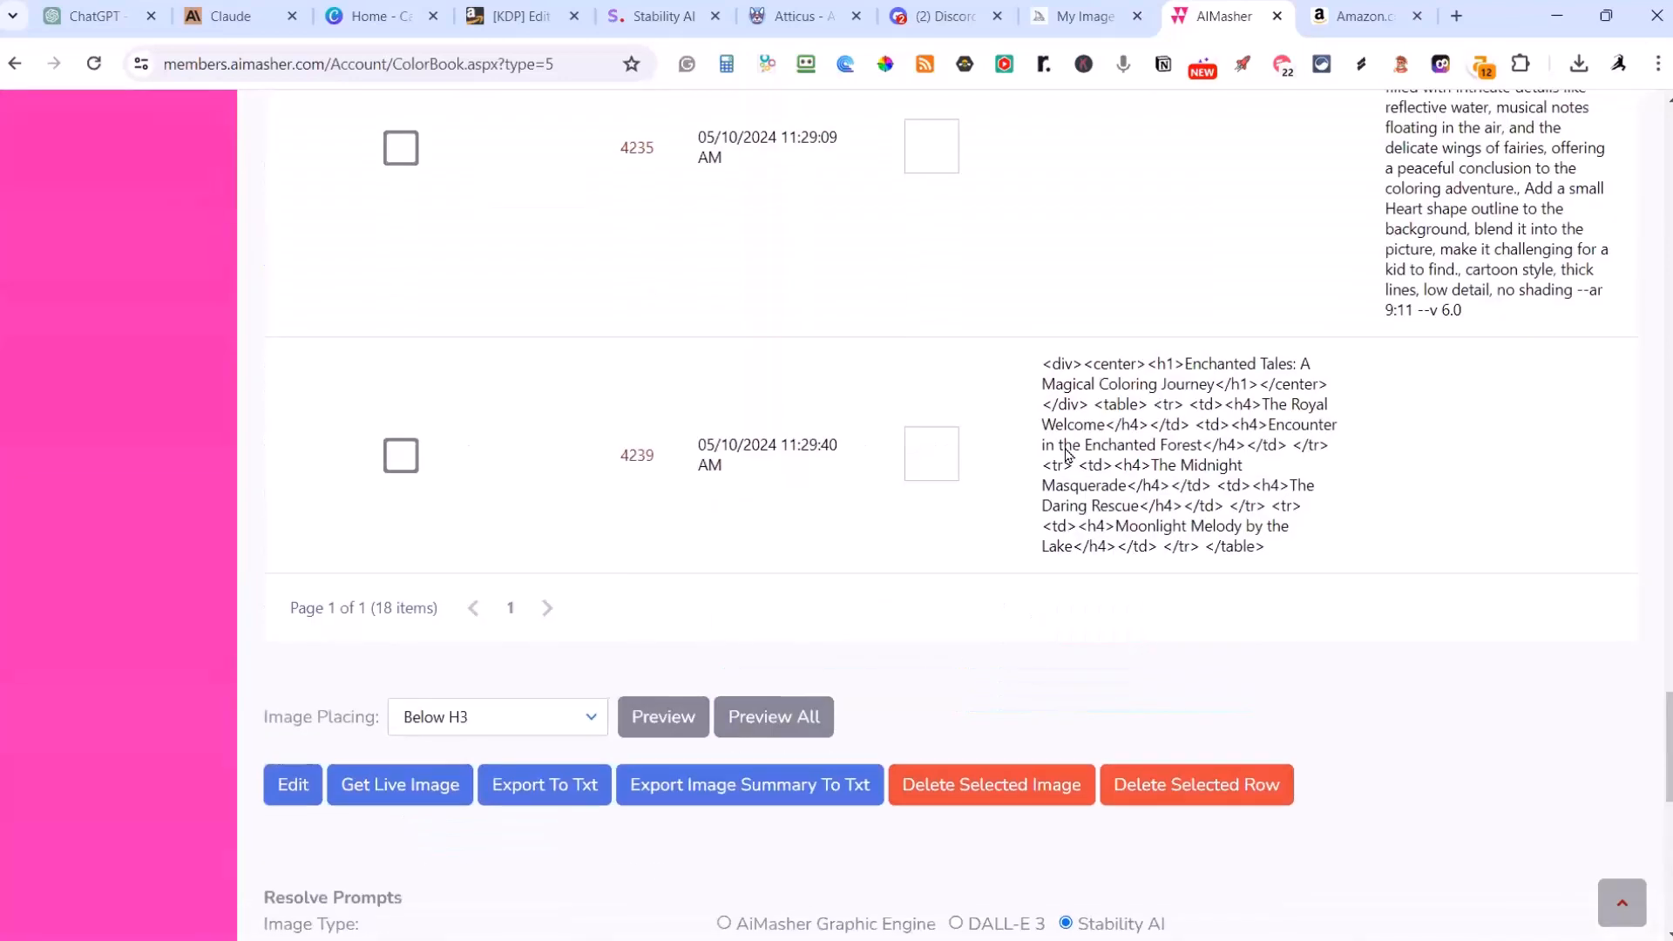
pyautogui.scroll(15, 1068, 455)
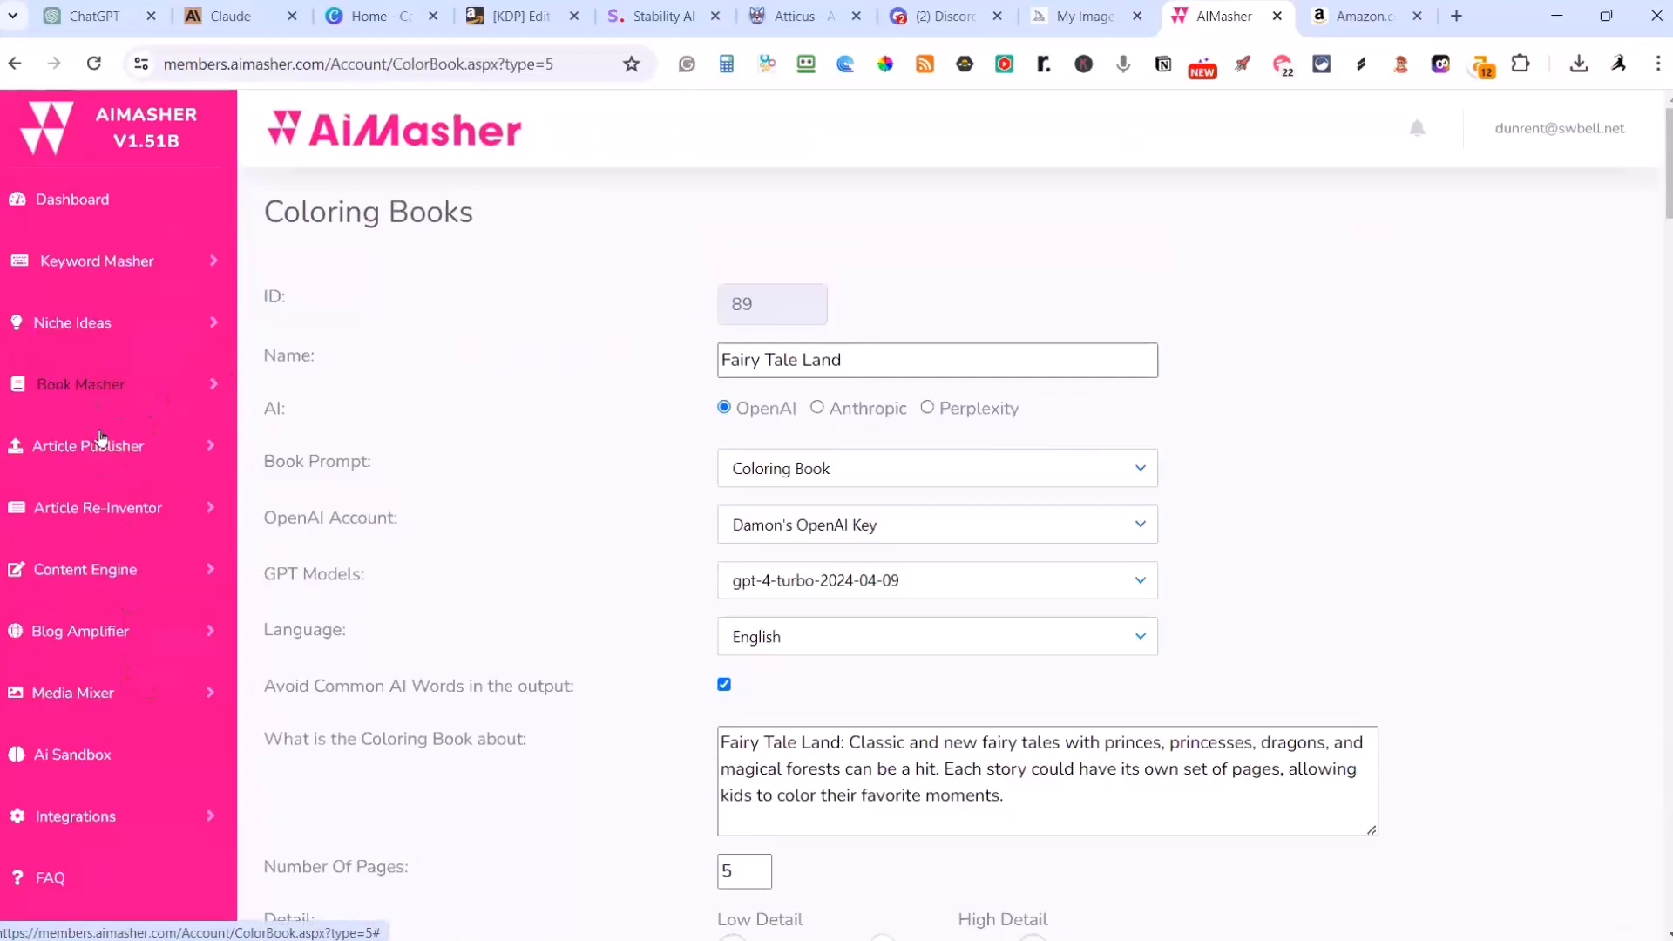
# Step: Open the Media Packs list in a separate browser tab and go to the end of the list
pyautogui.click(96, 695)
pyautogui.middleClick(81, 791)
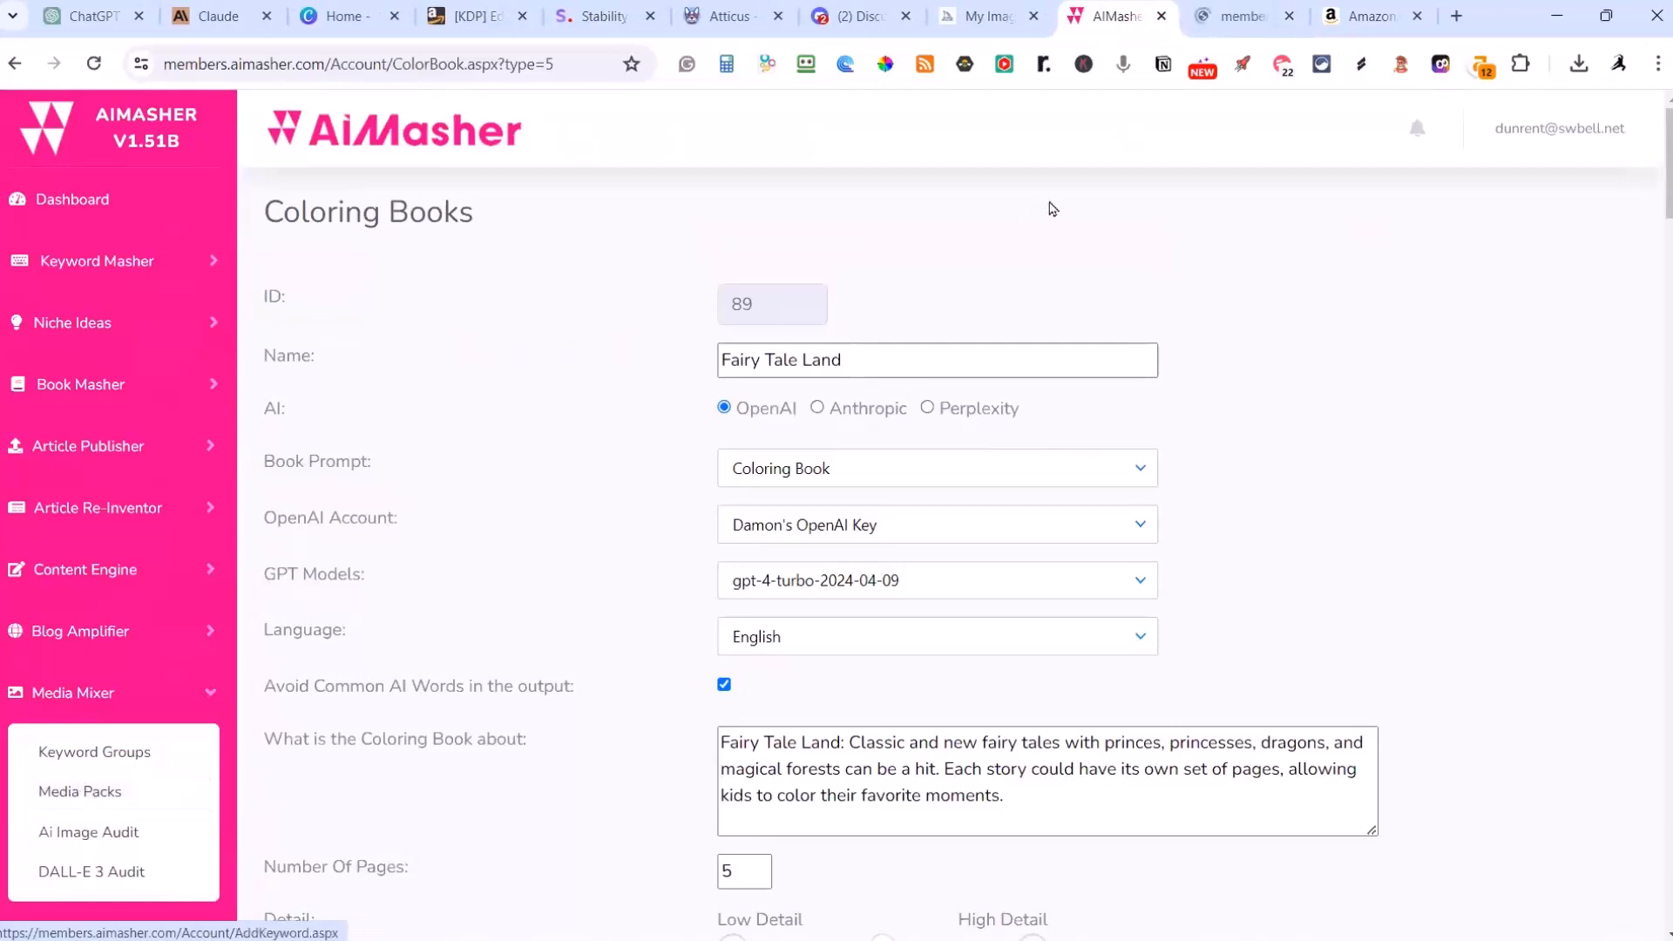
pyautogui.click(1236, 16)
pyautogui.scroll(-9, 546, 460)
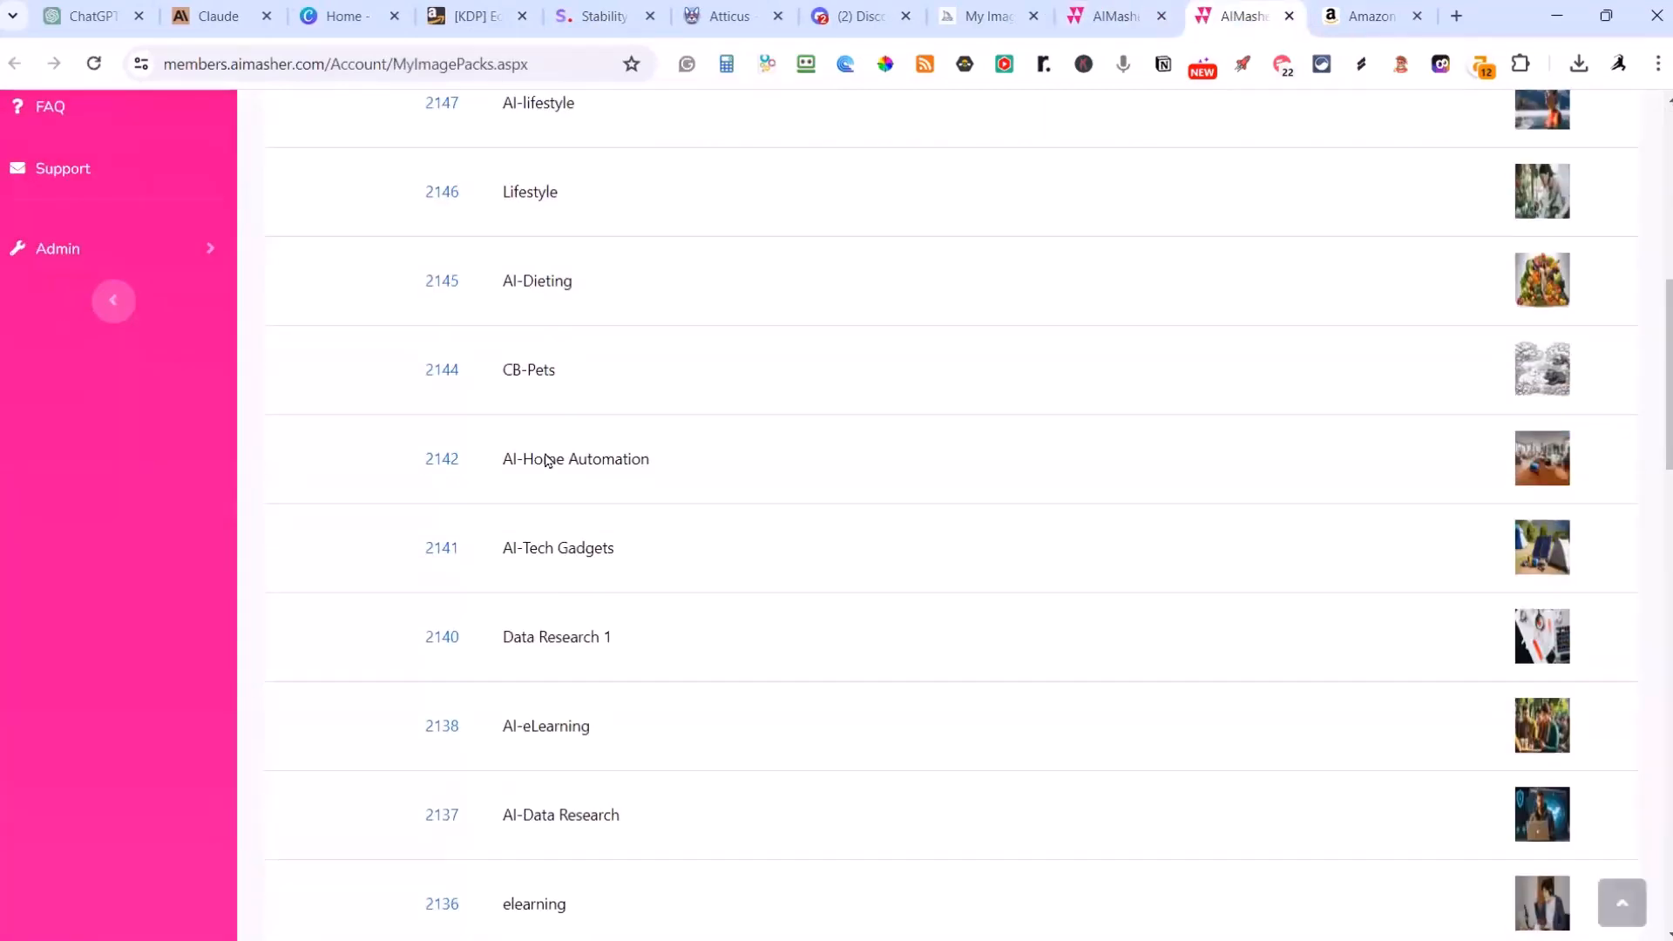
pyautogui.scroll(-15, 546, 460)
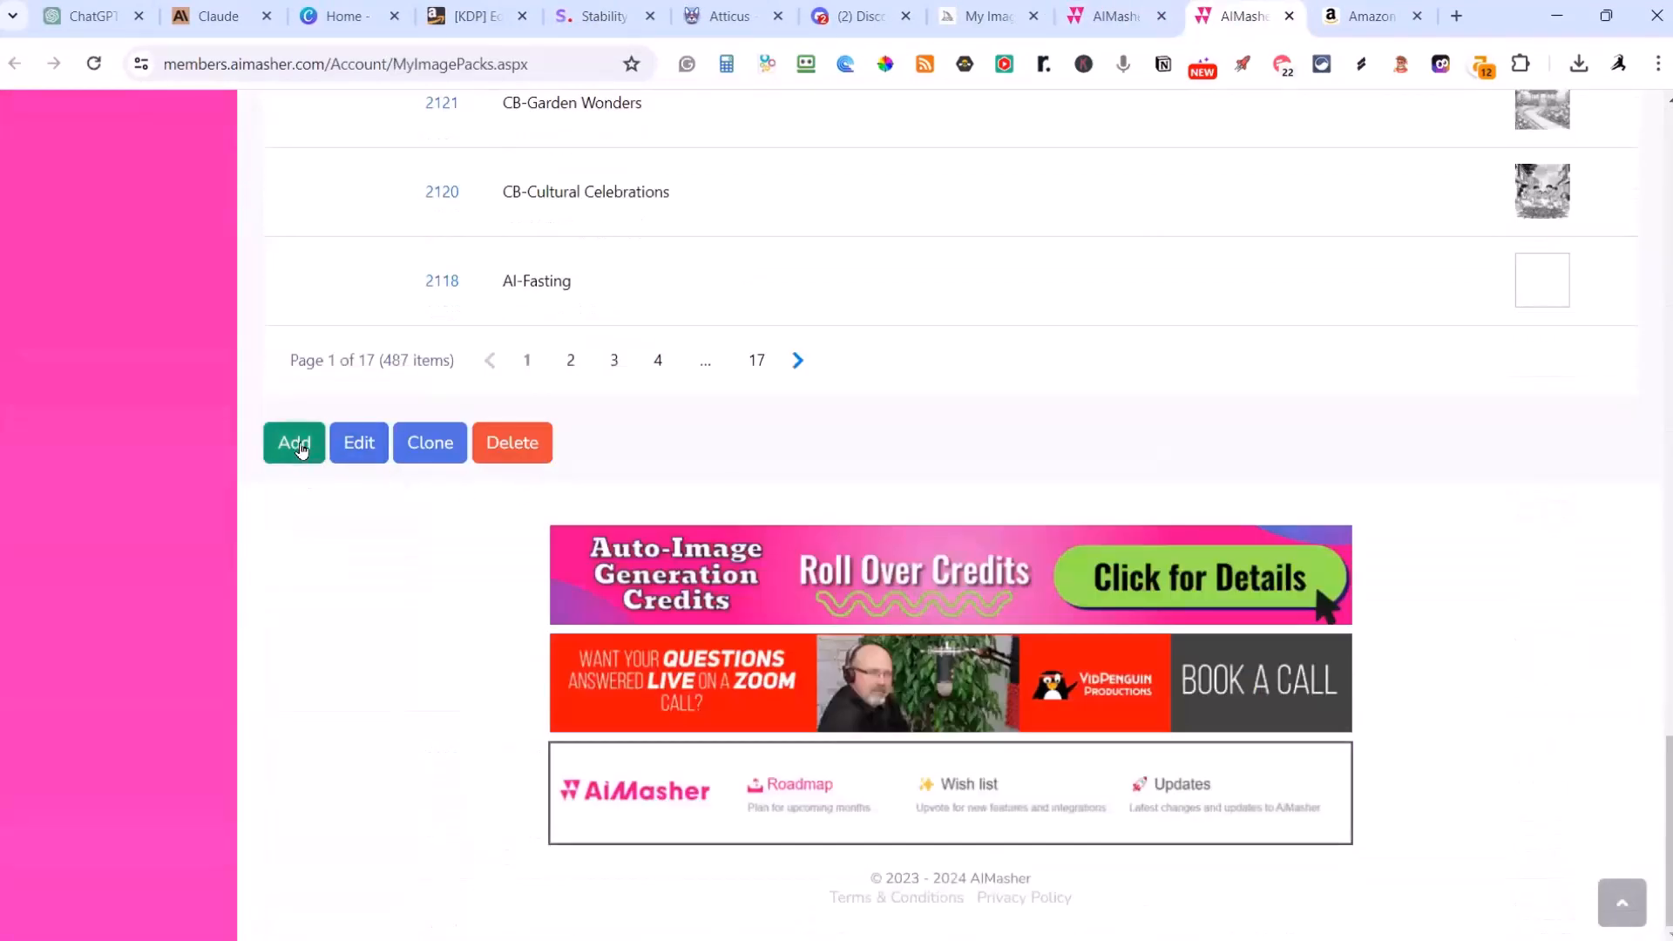
# Step: Create a media pack described as CB-Fairy Tales with the Aquariums keyword group, save it and return to the pack list
pyautogui.click(294, 445)
pyautogui.scroll(2, 702, 506)
pyautogui.click(747, 332)
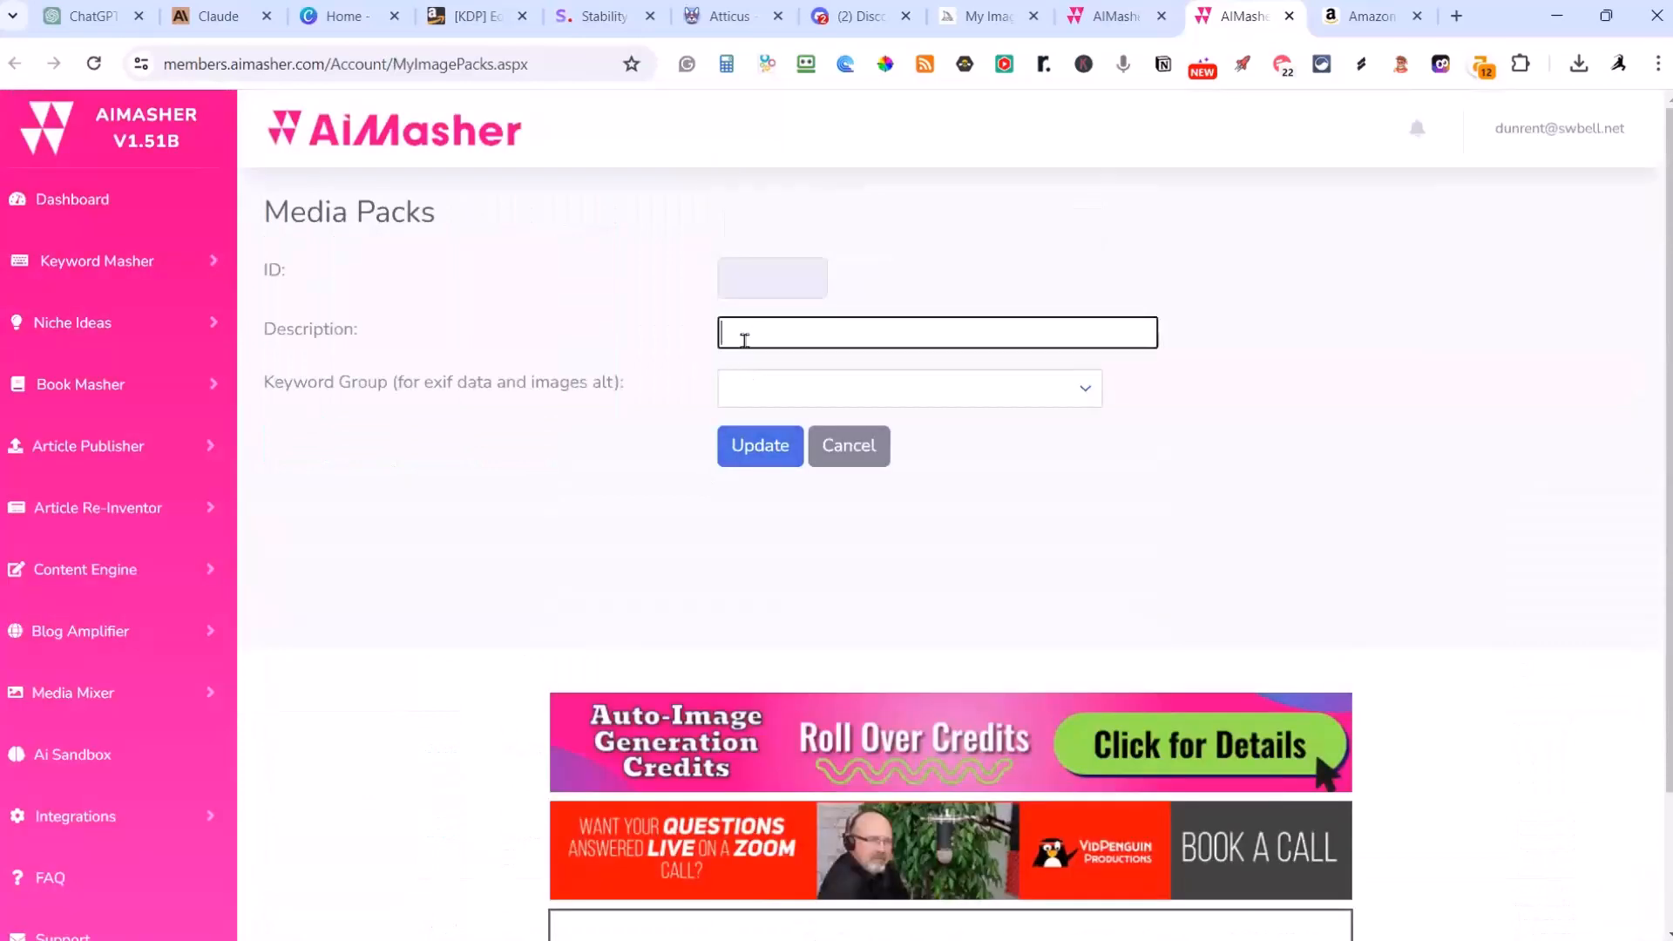
pyautogui.write('CB-Fairy Tales')
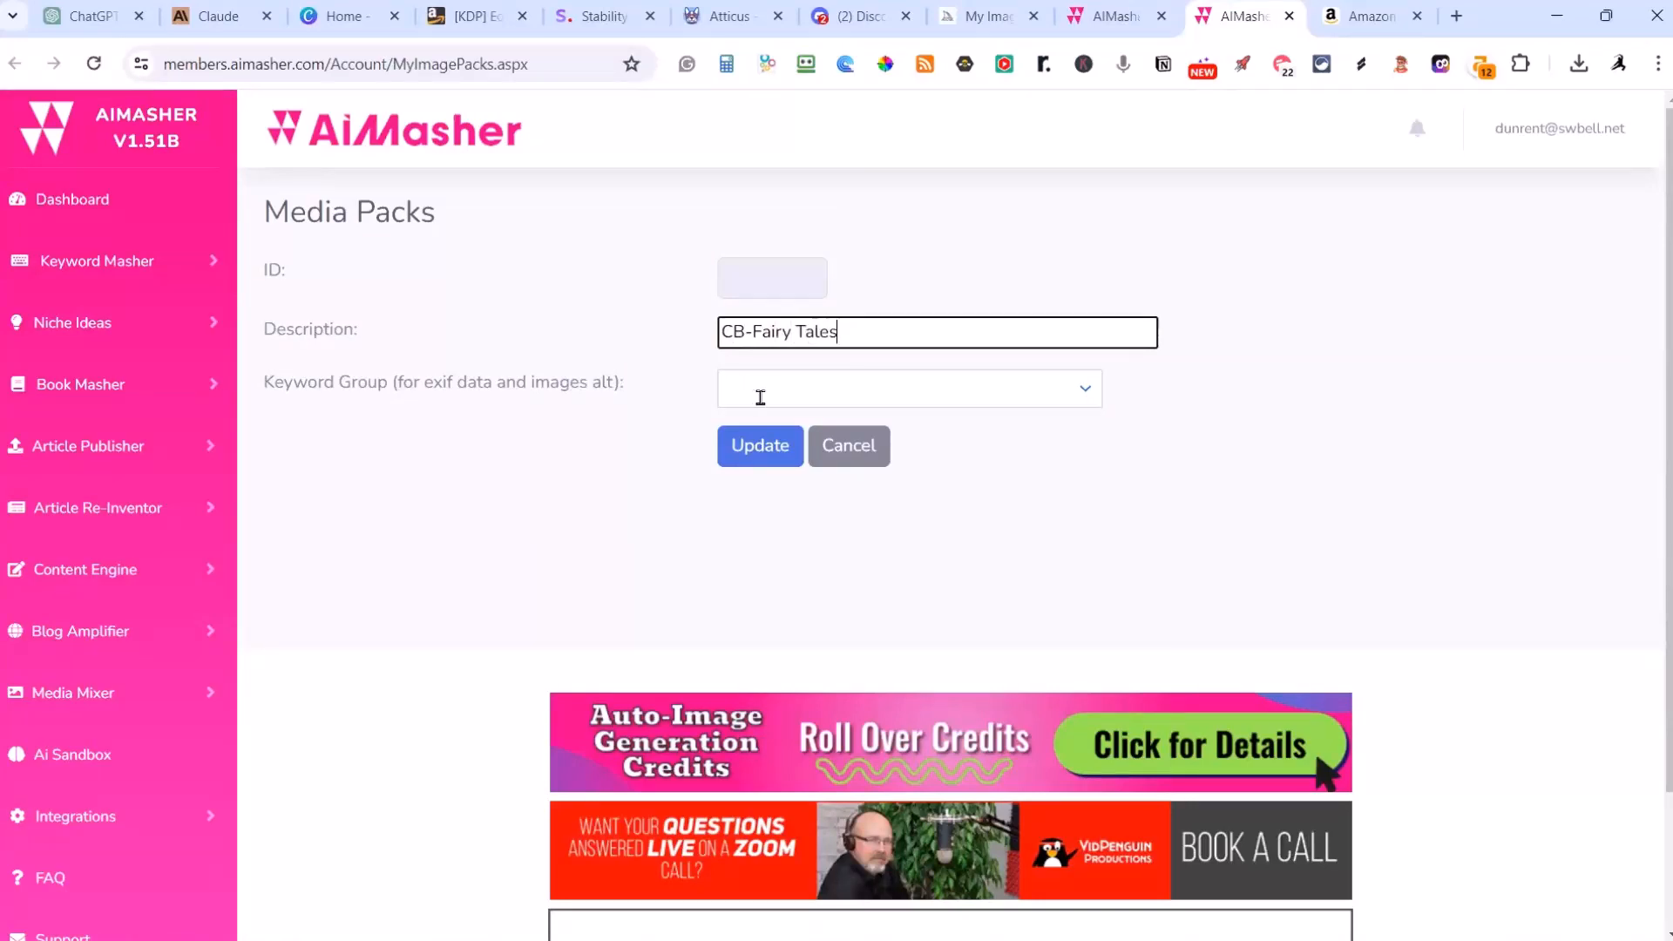
pyautogui.click(751, 392)
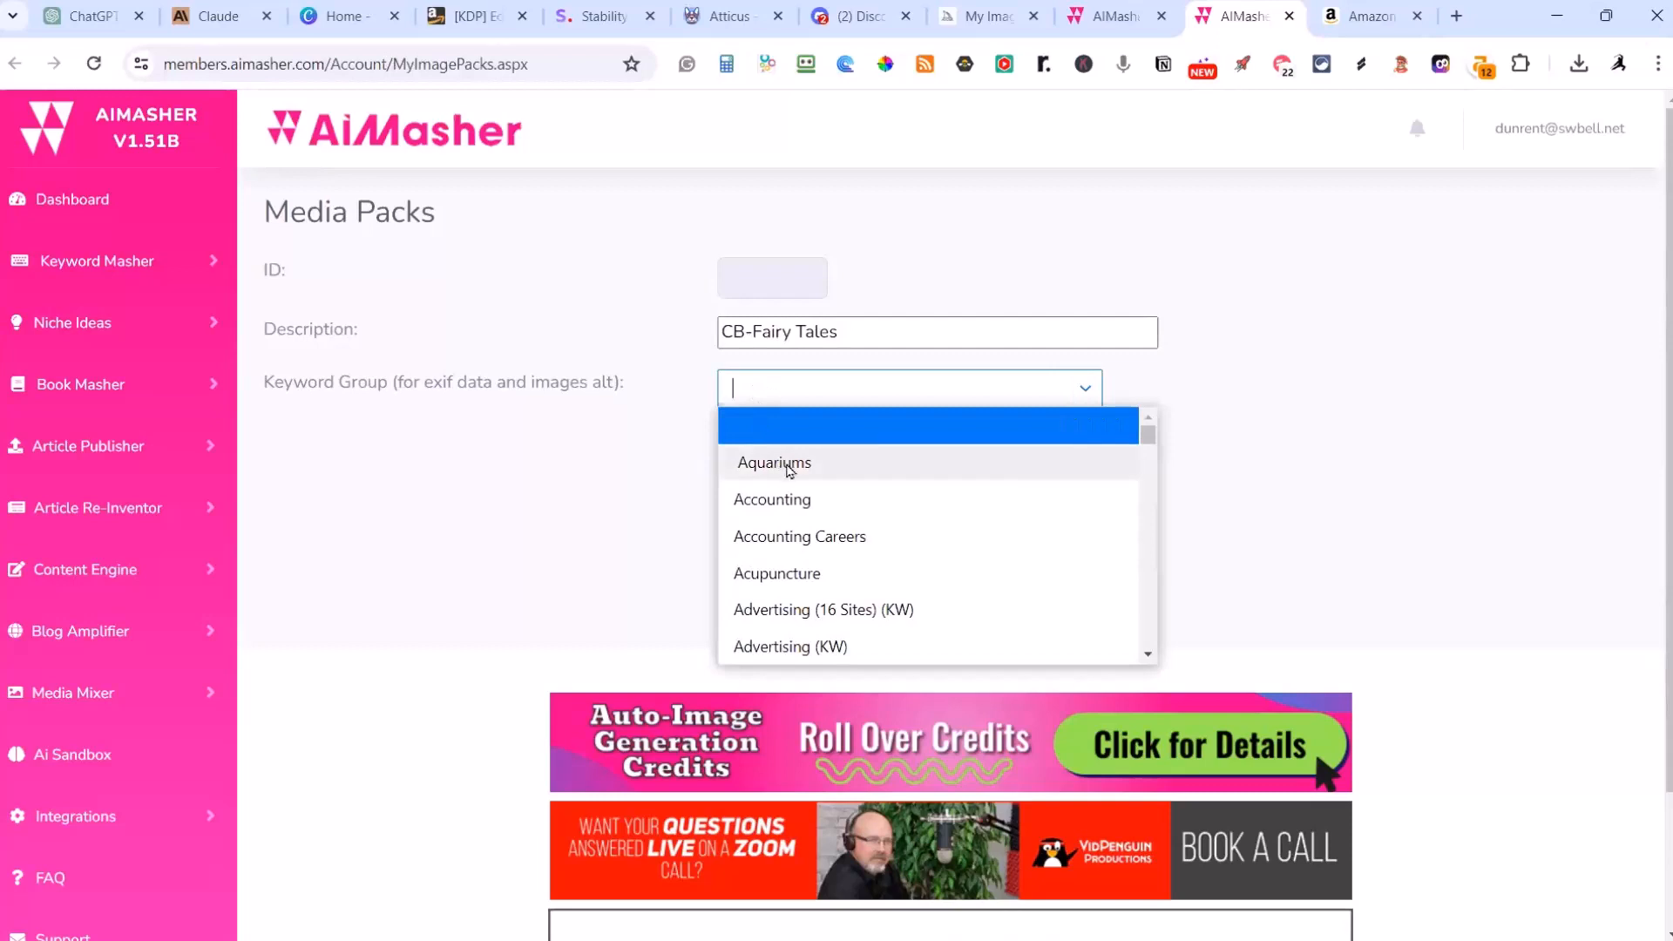
pyautogui.click(755, 462)
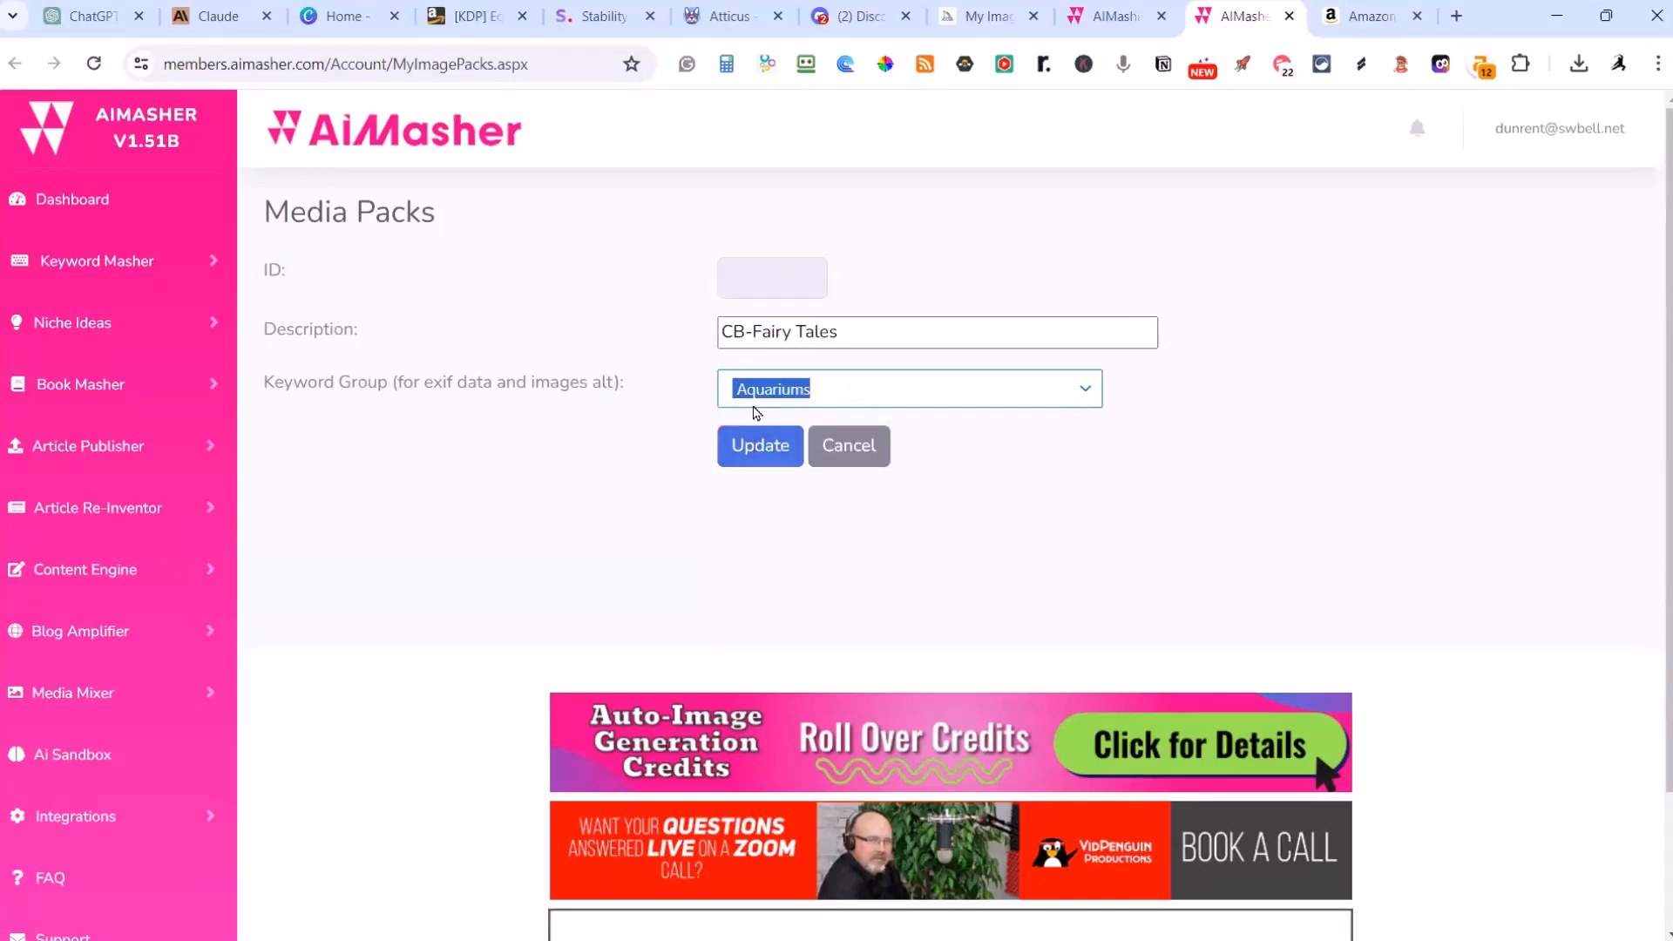
pyautogui.click(767, 455)
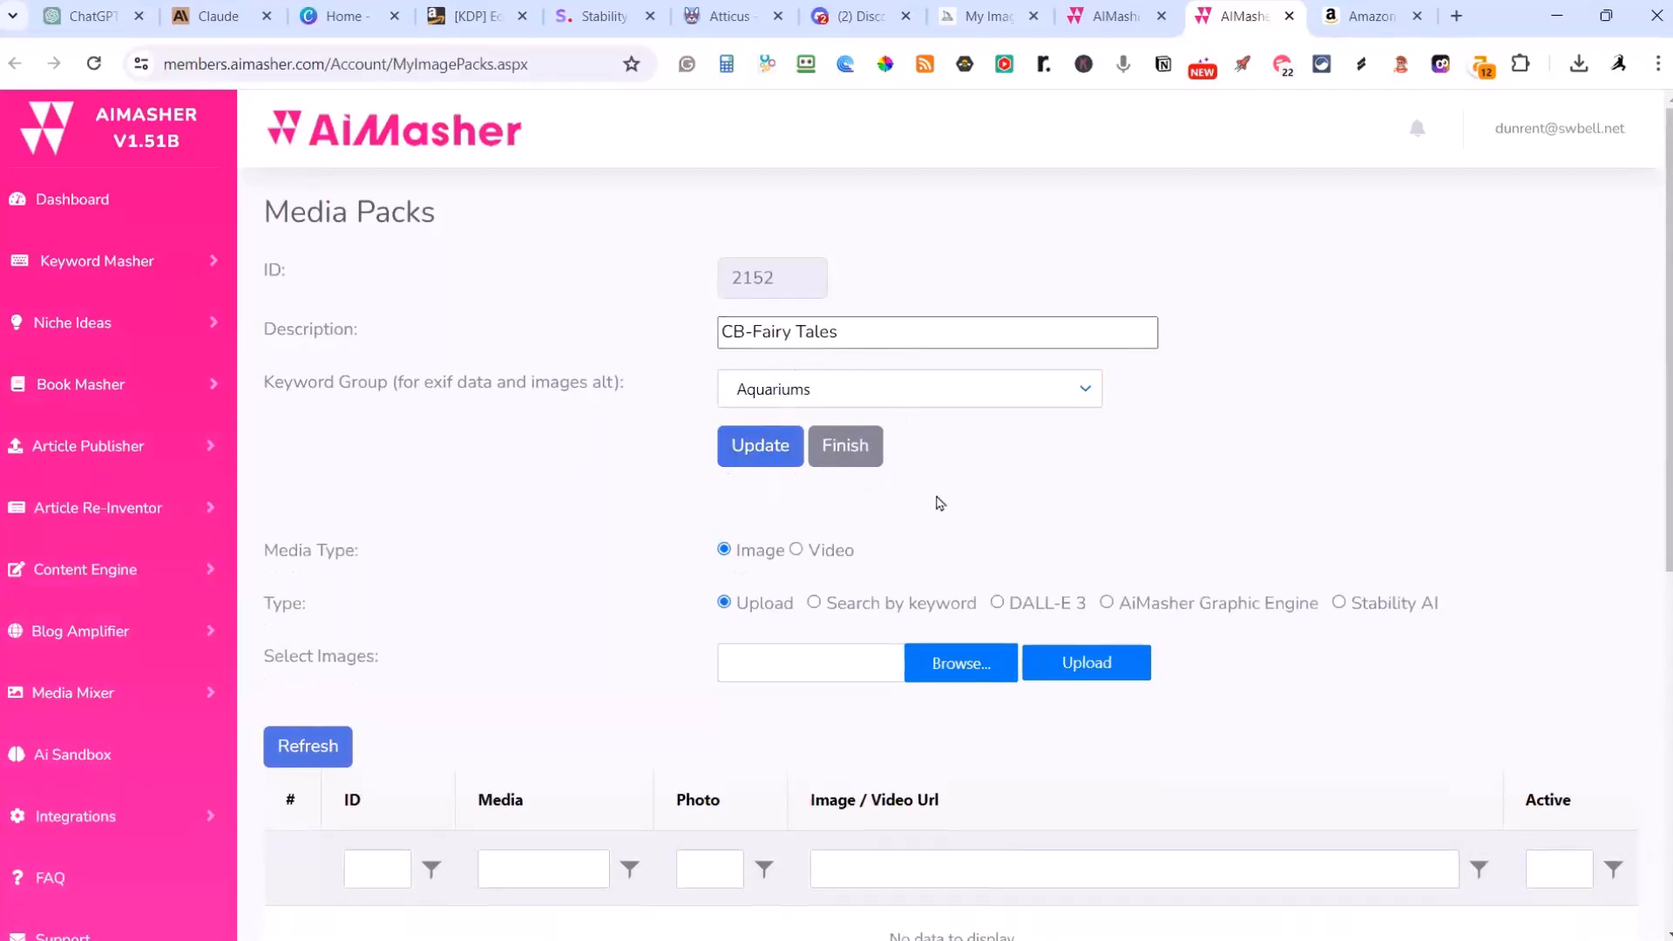
pyautogui.click(845, 445)
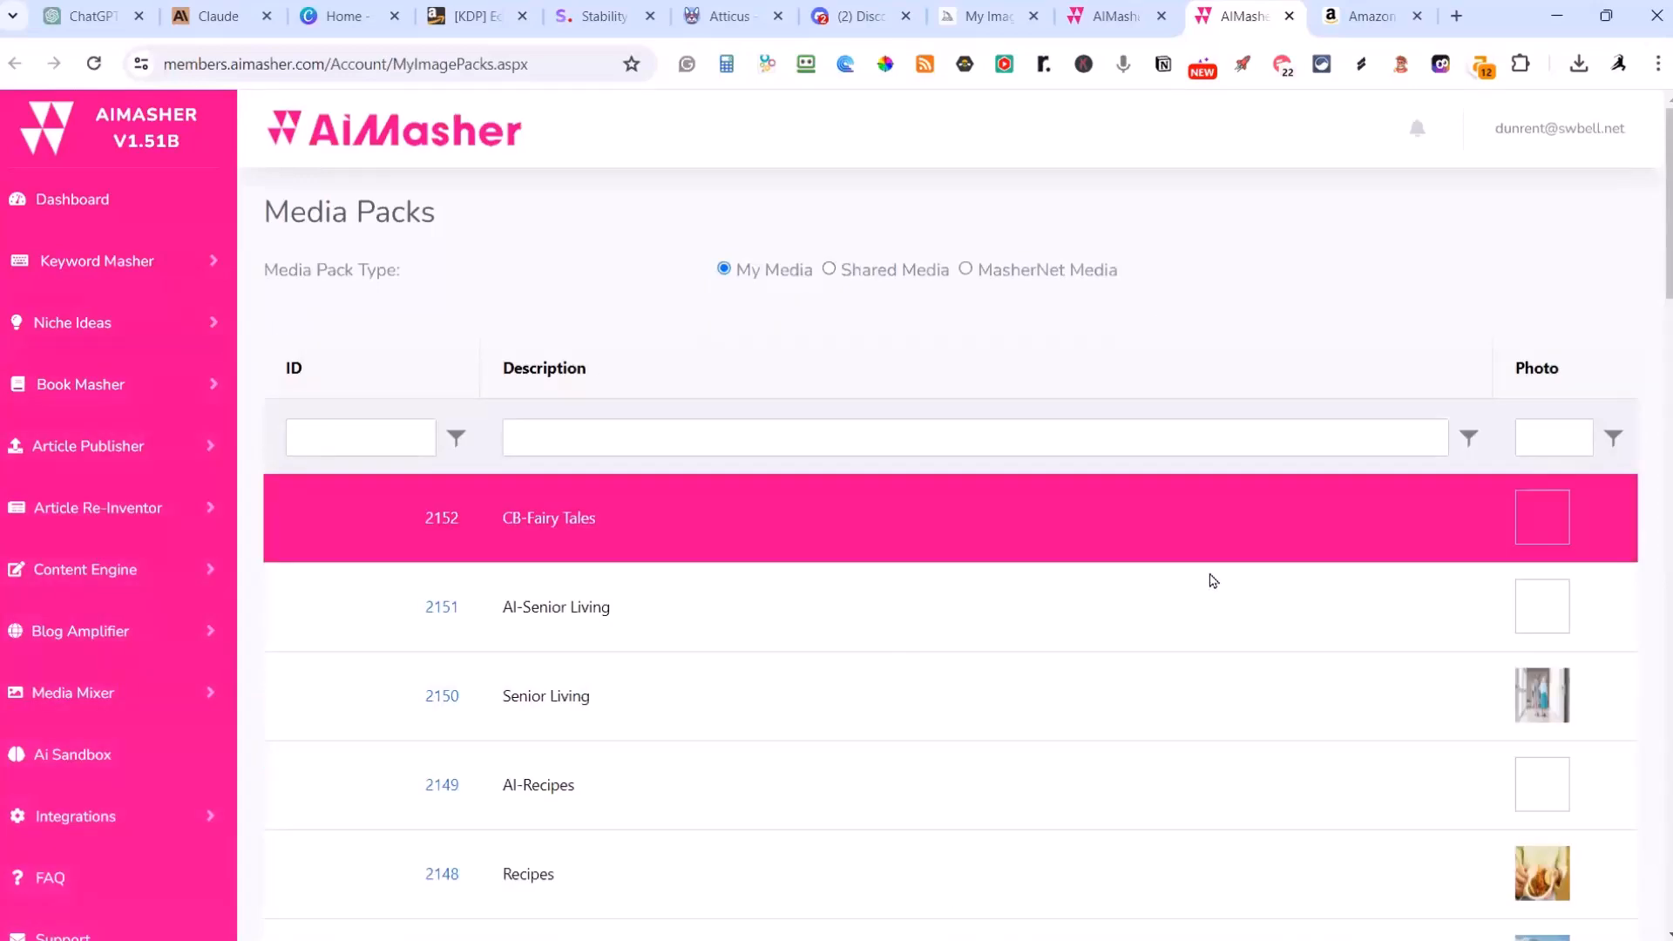
# Step: Assign the CB-Fairy Tales media pack to the Fairy Tale Land book's AI images and resolve all image prompts with Stability AI
pyautogui.click(1118, 15)
pyautogui.scroll(-20, 1060, 446)
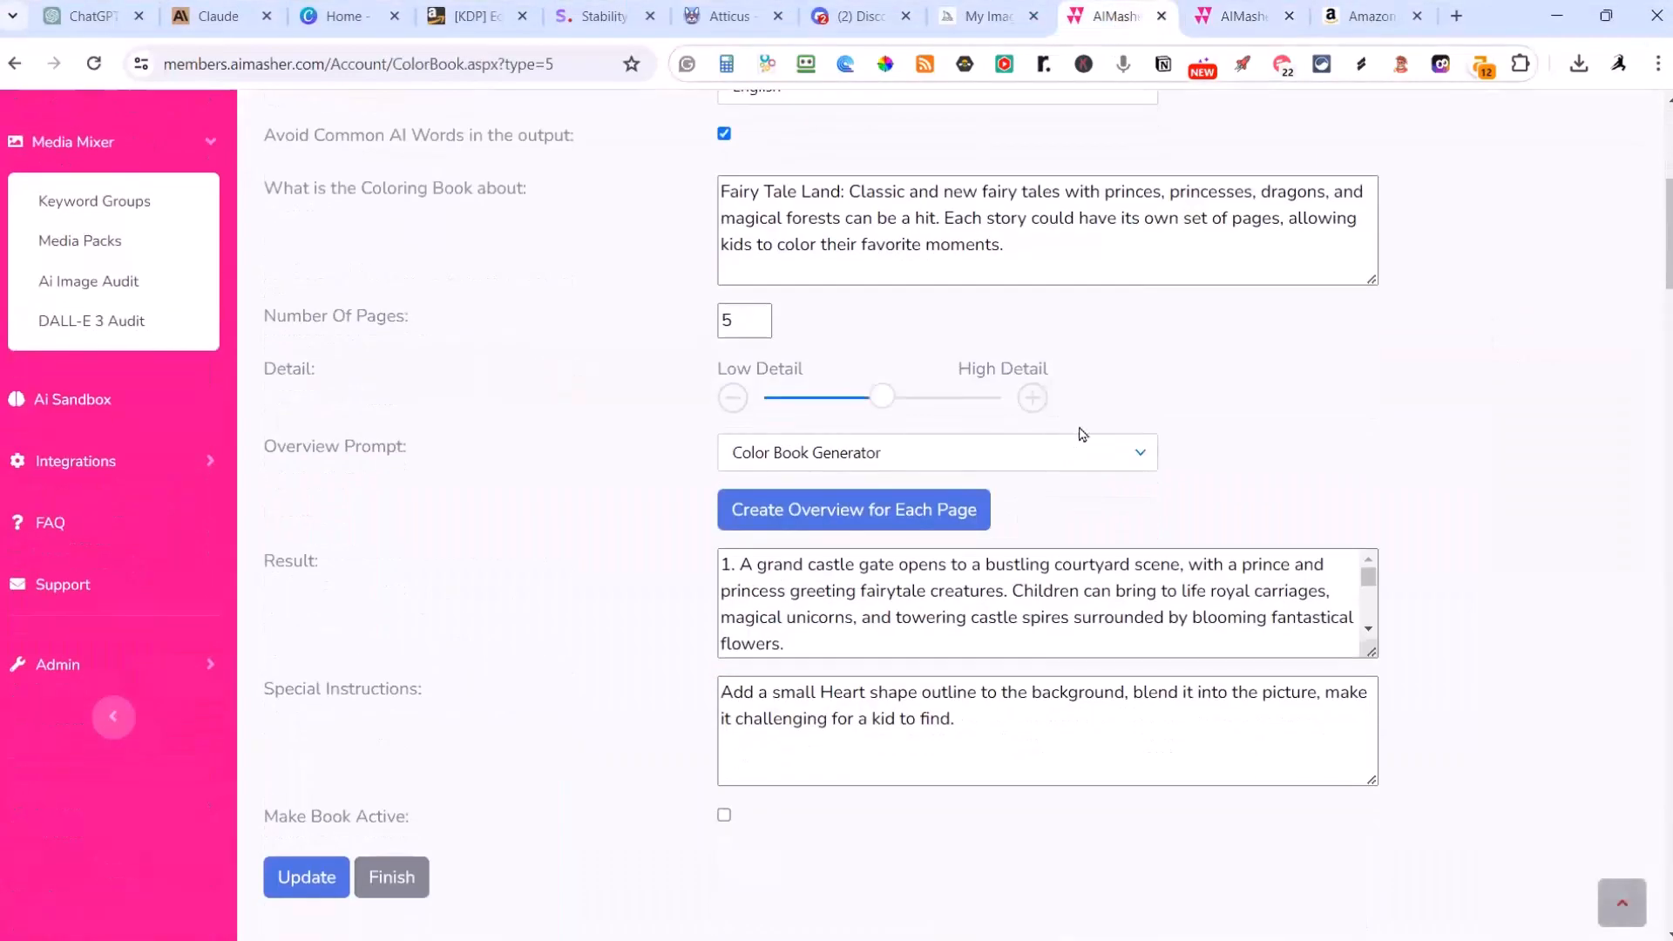
pyautogui.scroll(-20, 1108, 431)
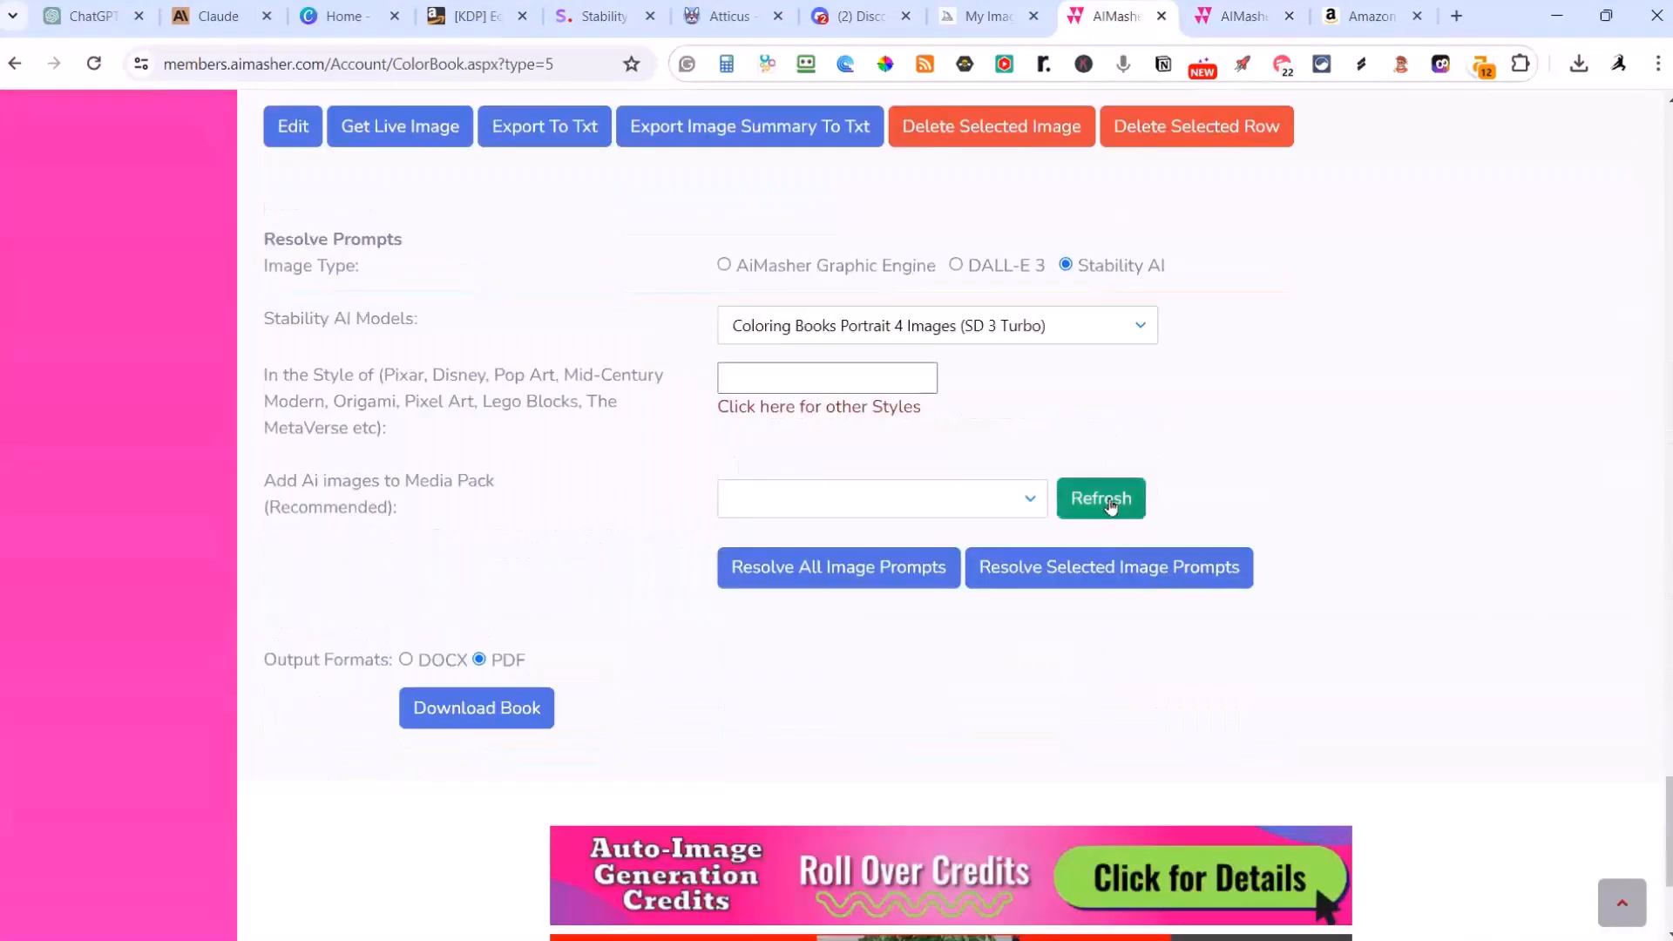
pyautogui.click(924, 495)
pyautogui.write('fairy')
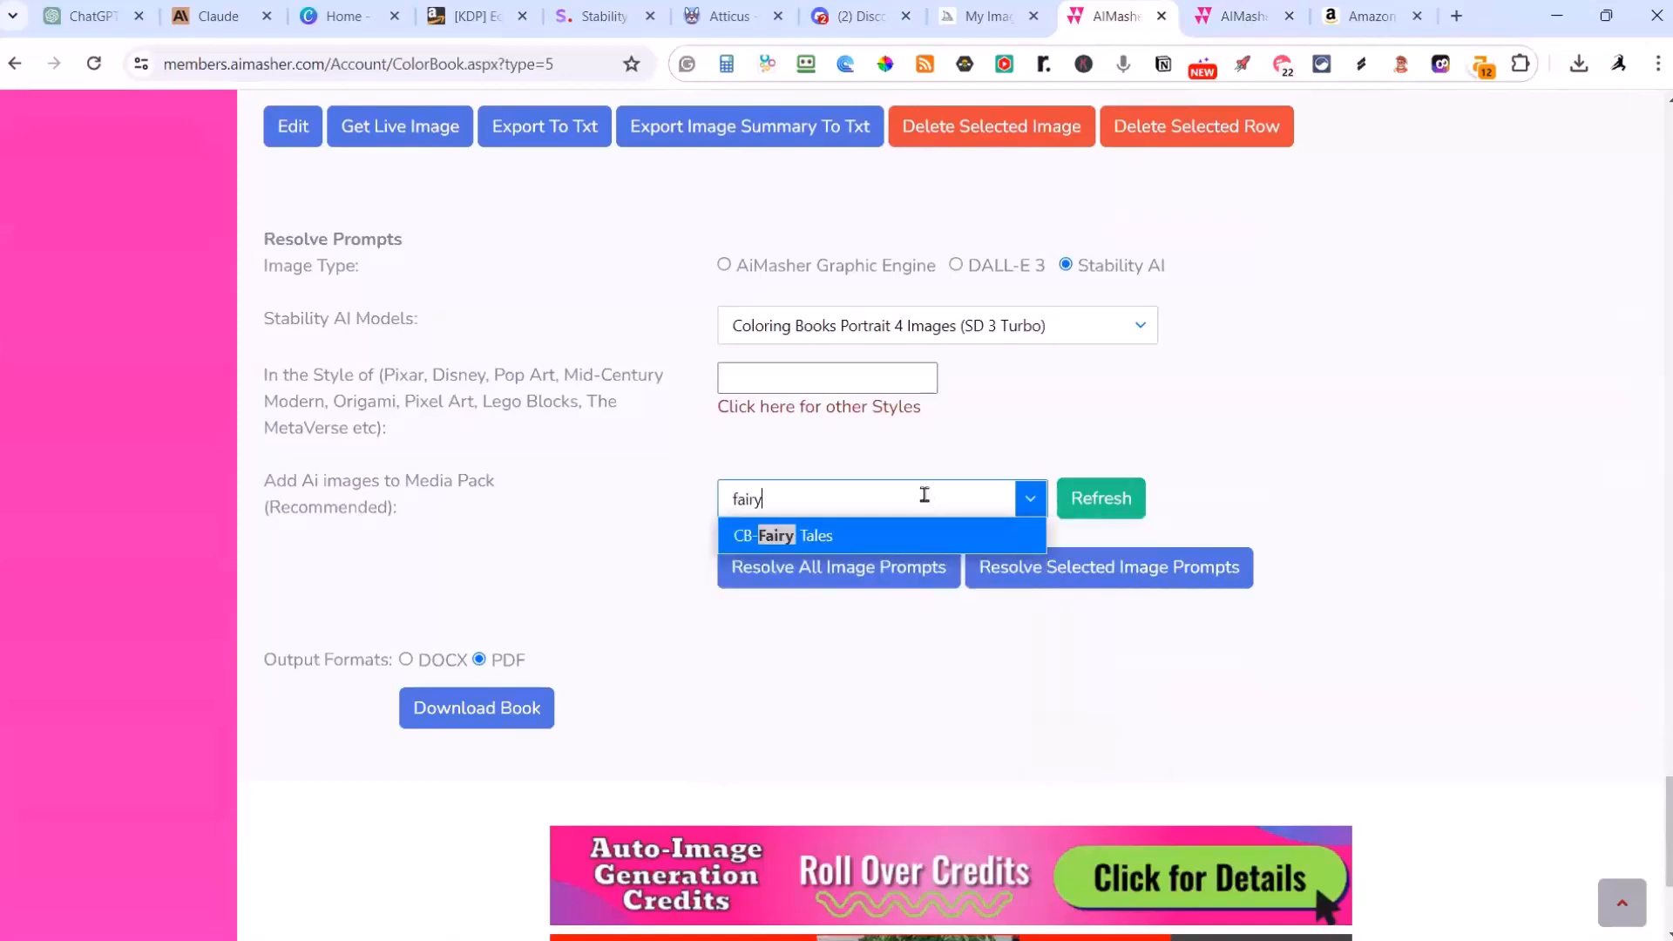
pyautogui.click(829, 536)
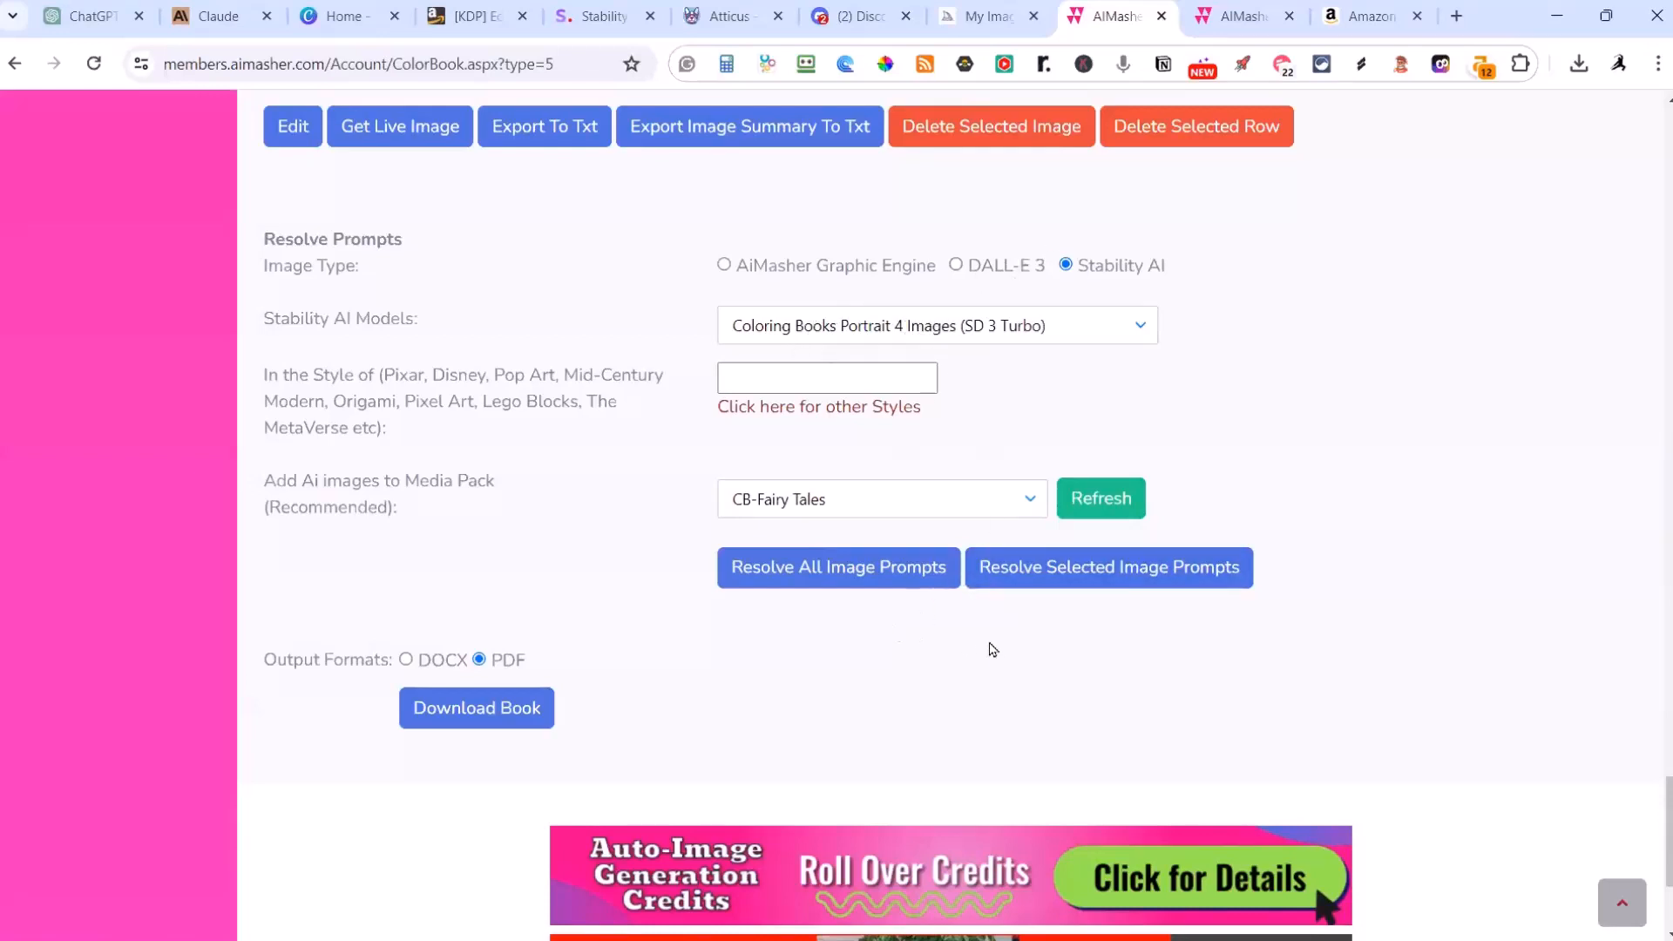
pyautogui.click(888, 582)
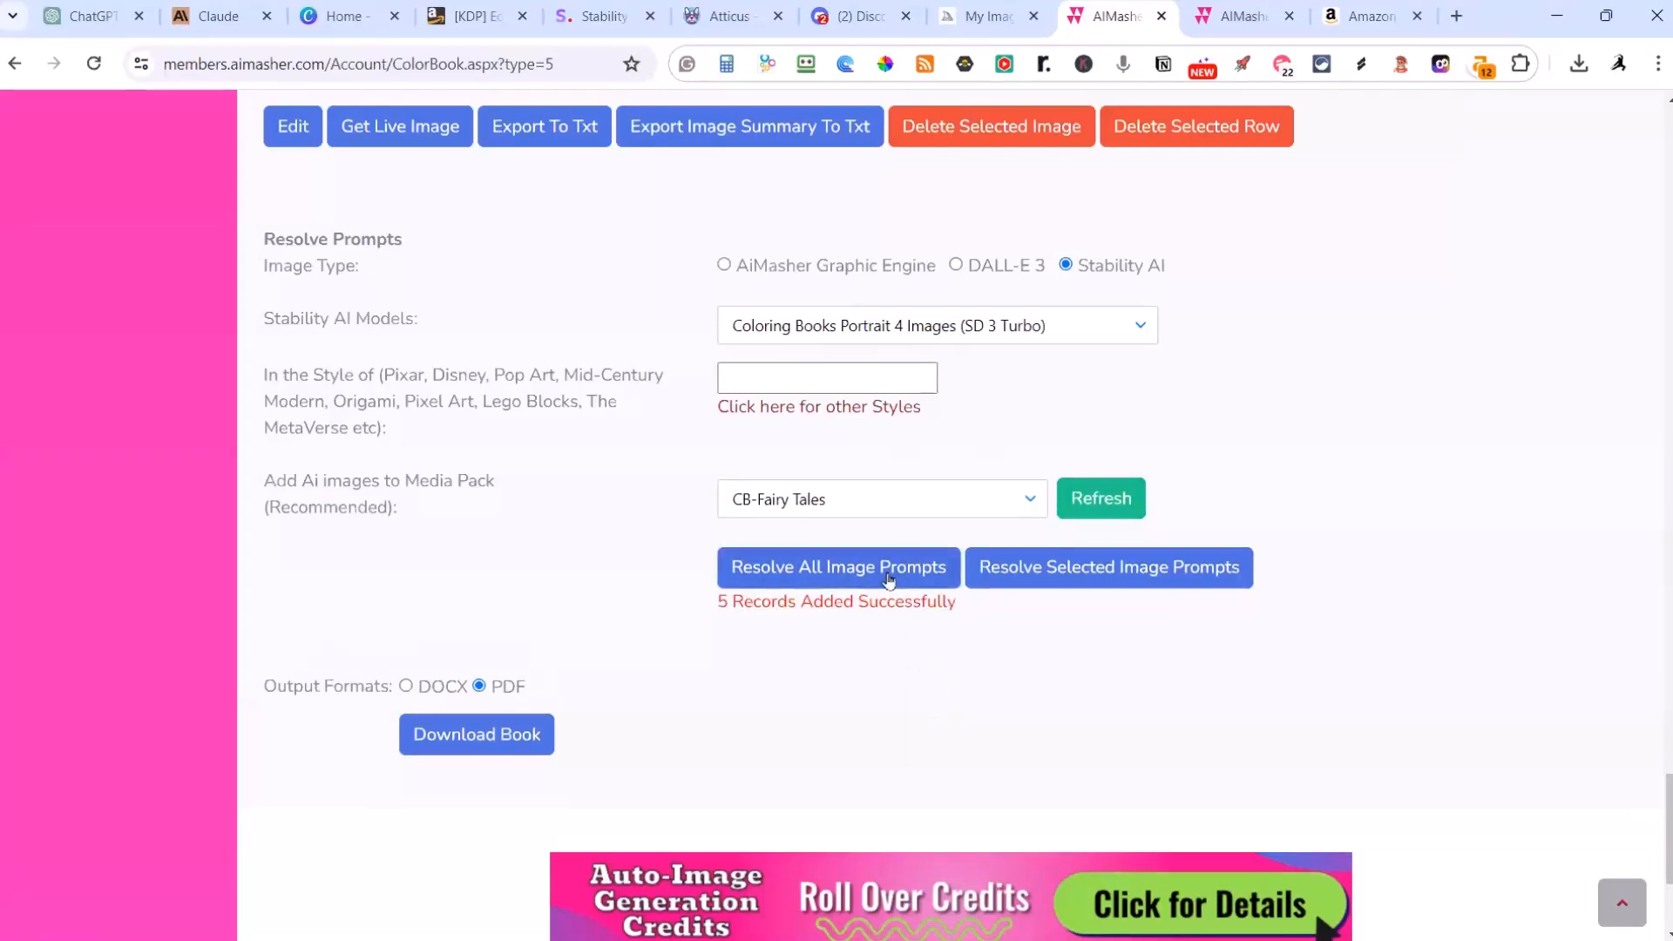
# Step: Copy The Daring Rescue page's full image prompt and submit it to Midjourney in the general channel of Discord
pyautogui.scroll(15, 1449, 377)
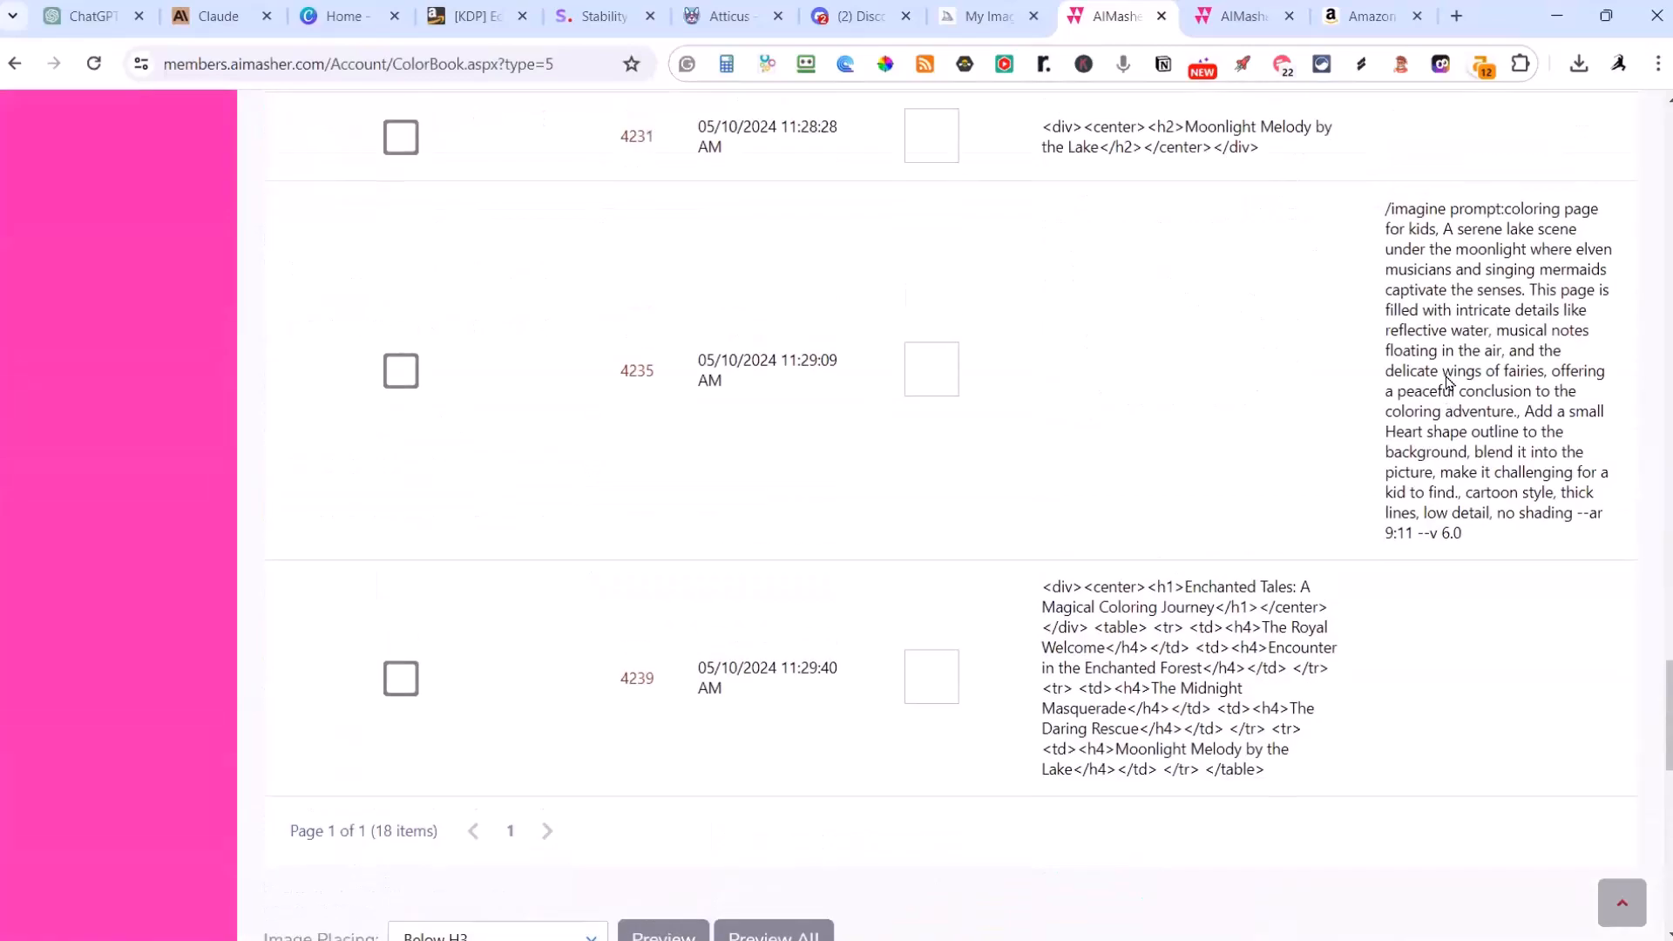
pyautogui.scroll(15, 1446, 382)
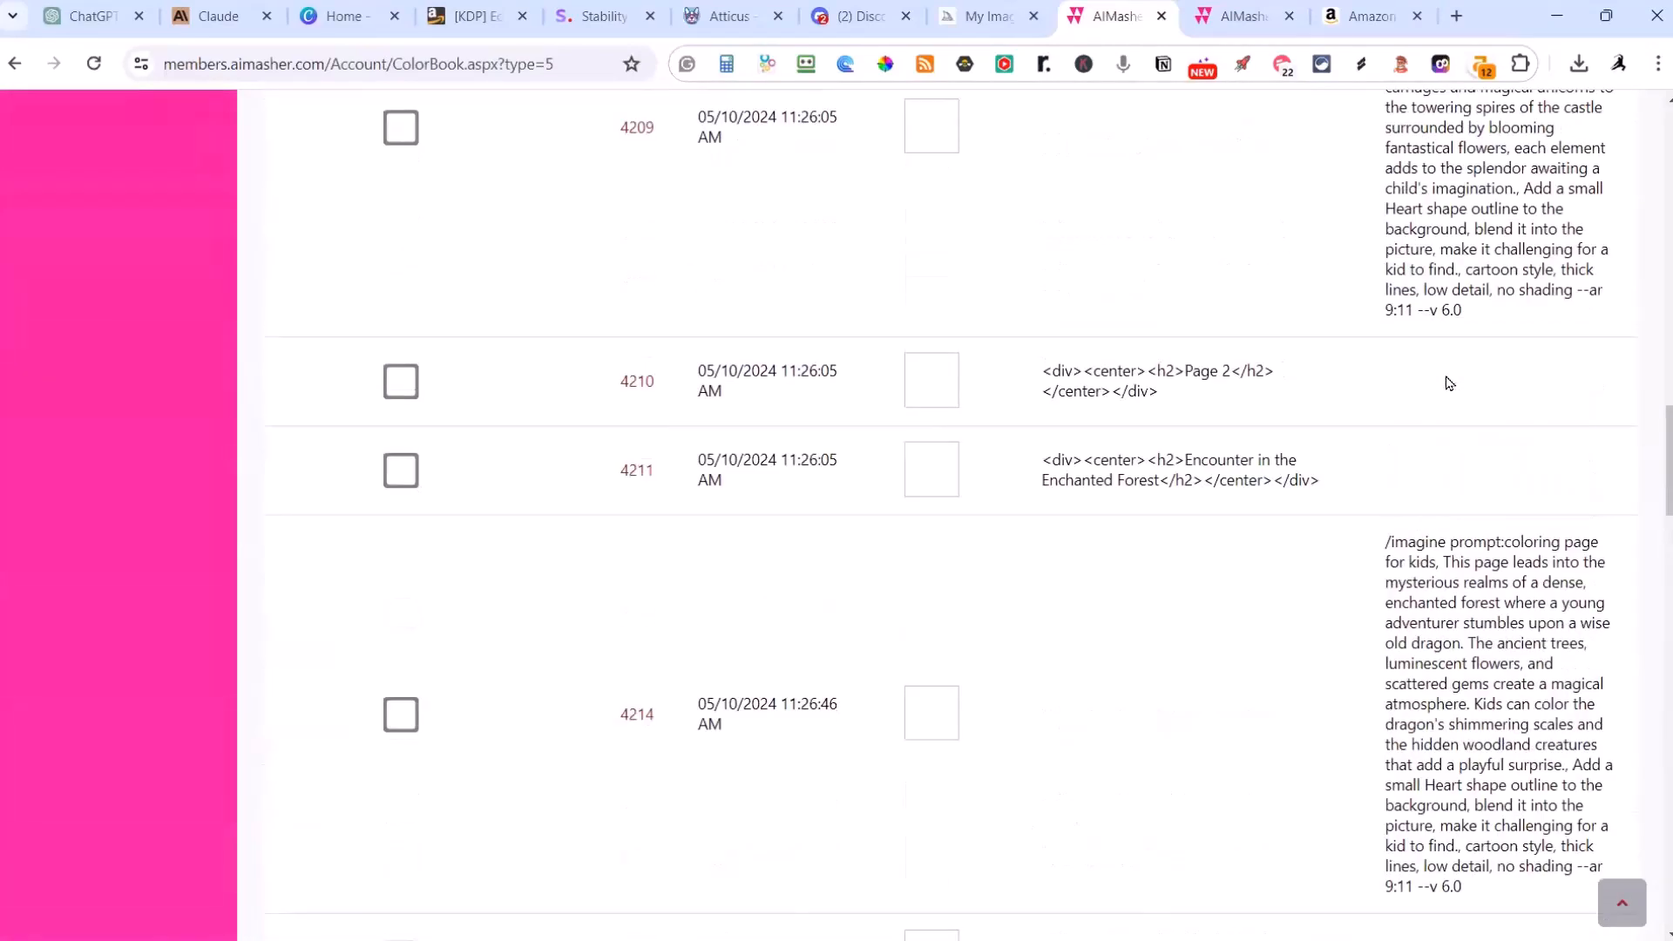
pyautogui.scroll(1, 1447, 382)
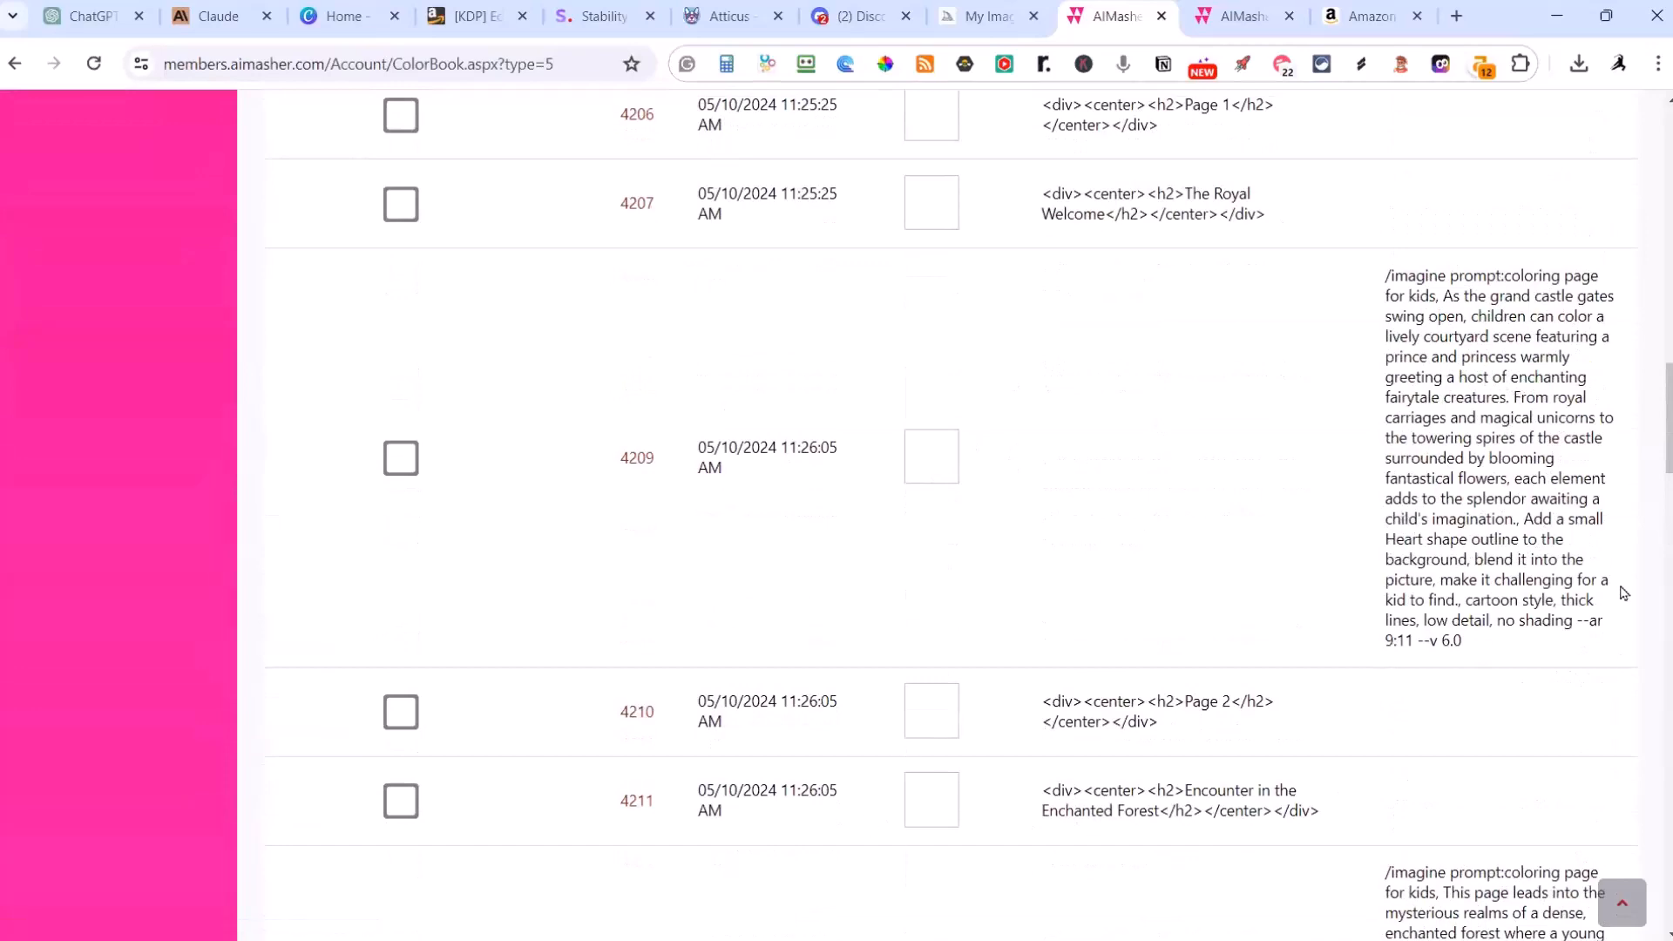
pyautogui.scroll(-15, 1456, 373)
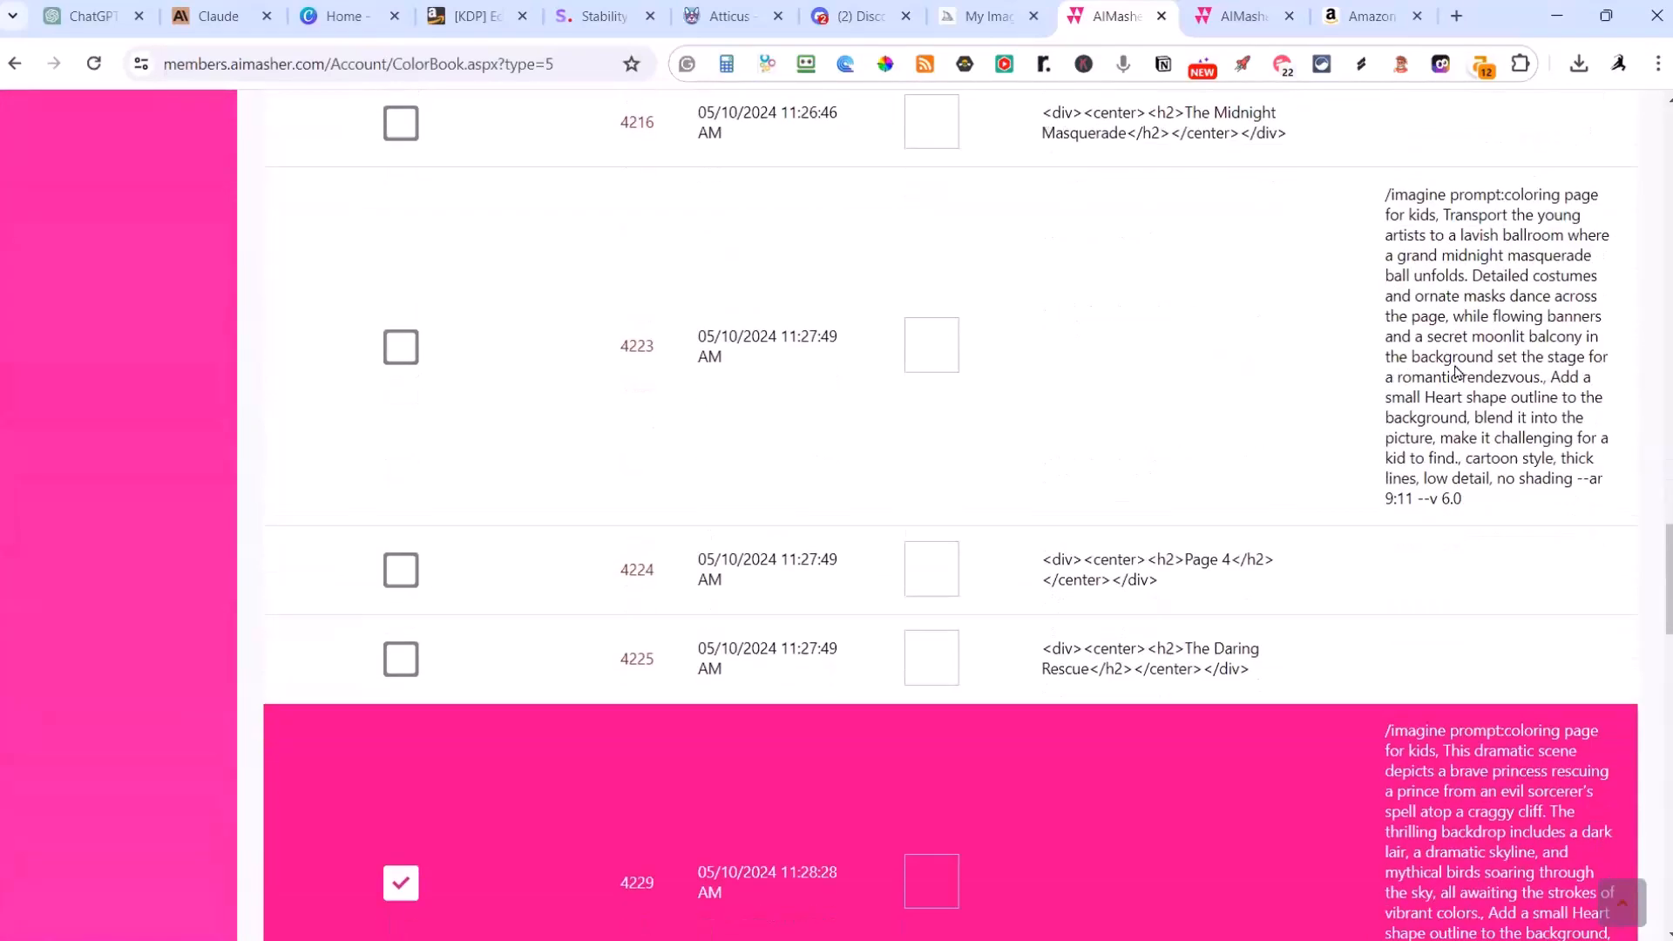
pyautogui.scroll(-5, 1455, 370)
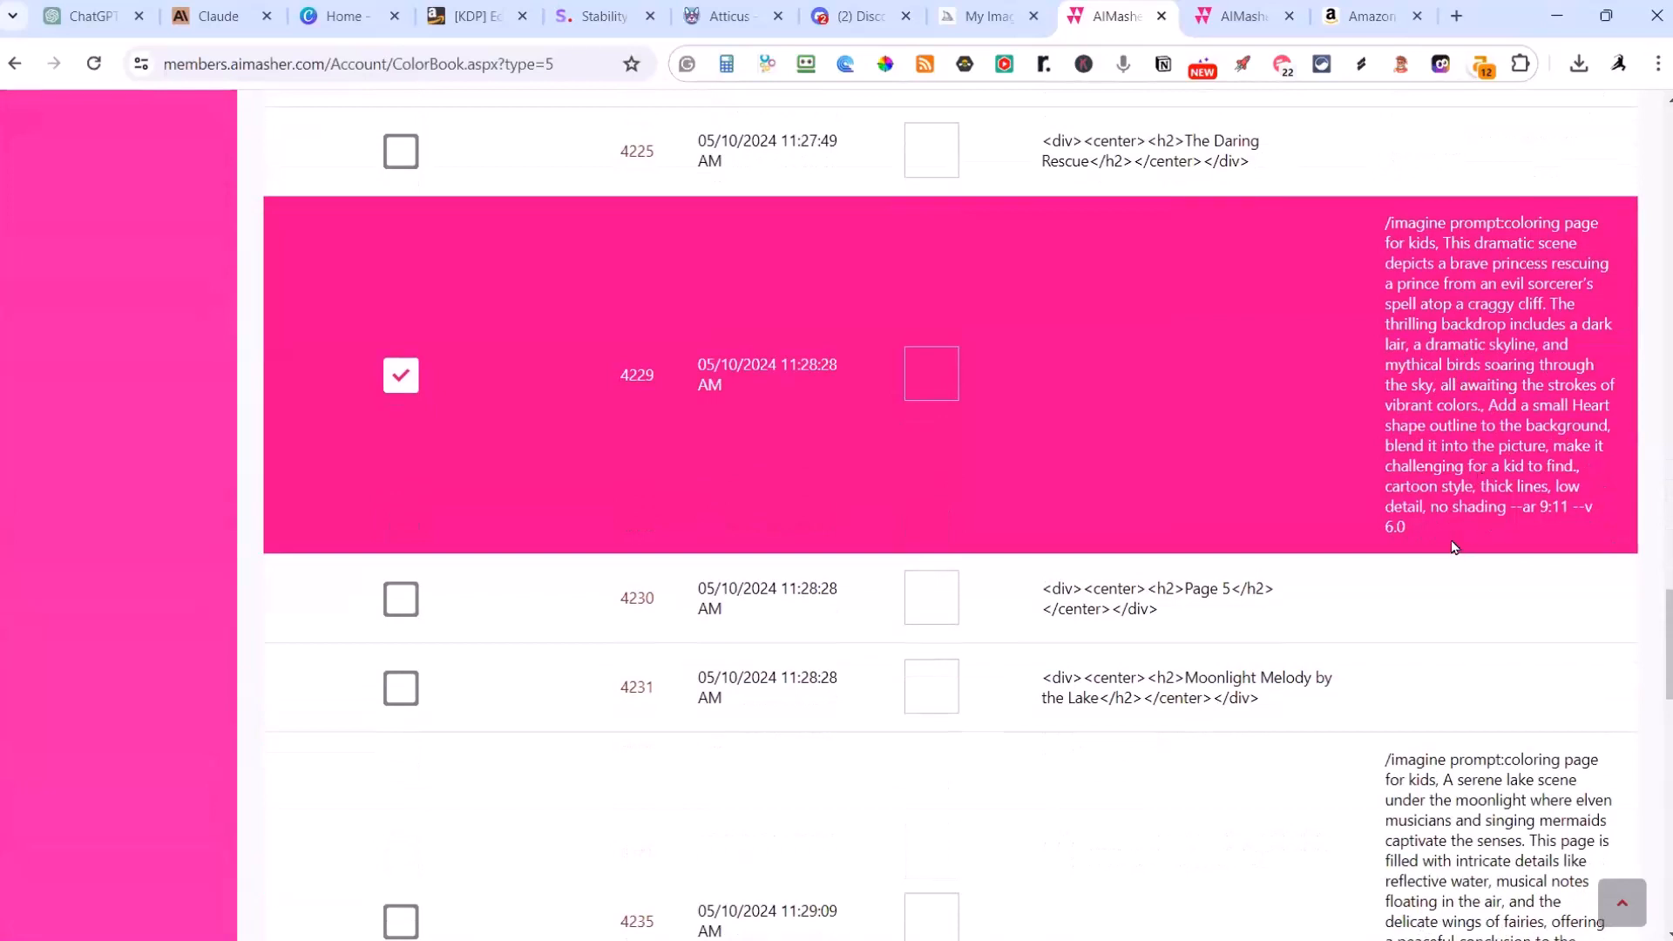
pyautogui.moveTo(1428, 531); pyautogui.dragTo(1370, 225)
pyautogui.hotkey('ctrl', 'c')
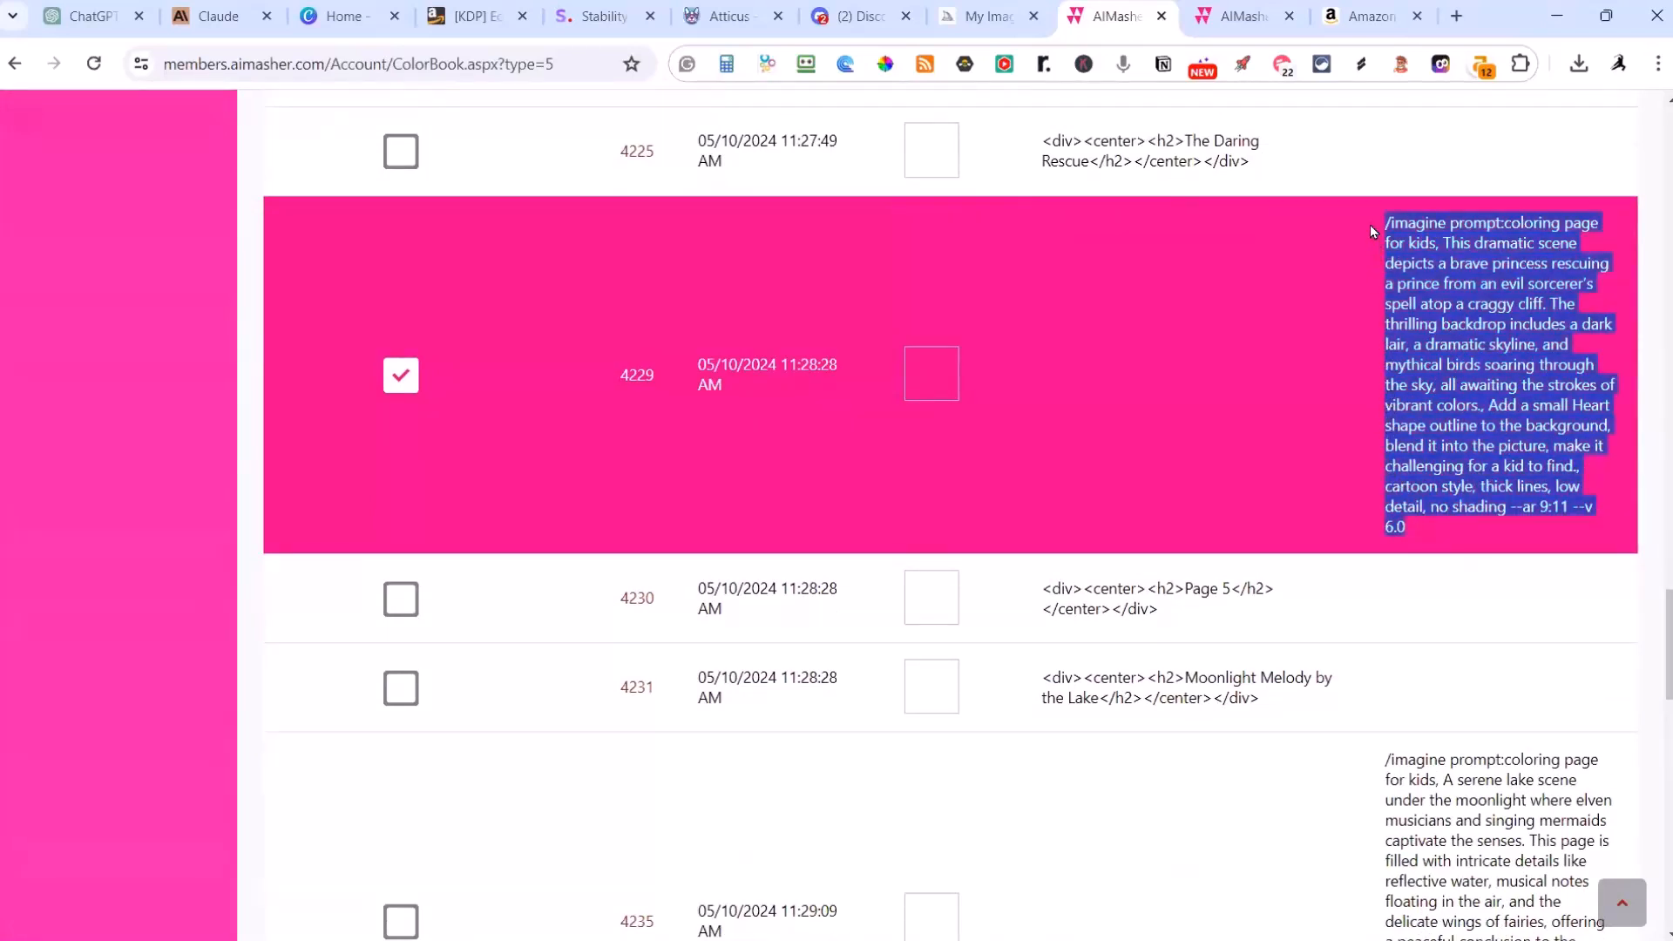
pyautogui.click(878, 26)
pyautogui.hotkey('ctrl', 'v')
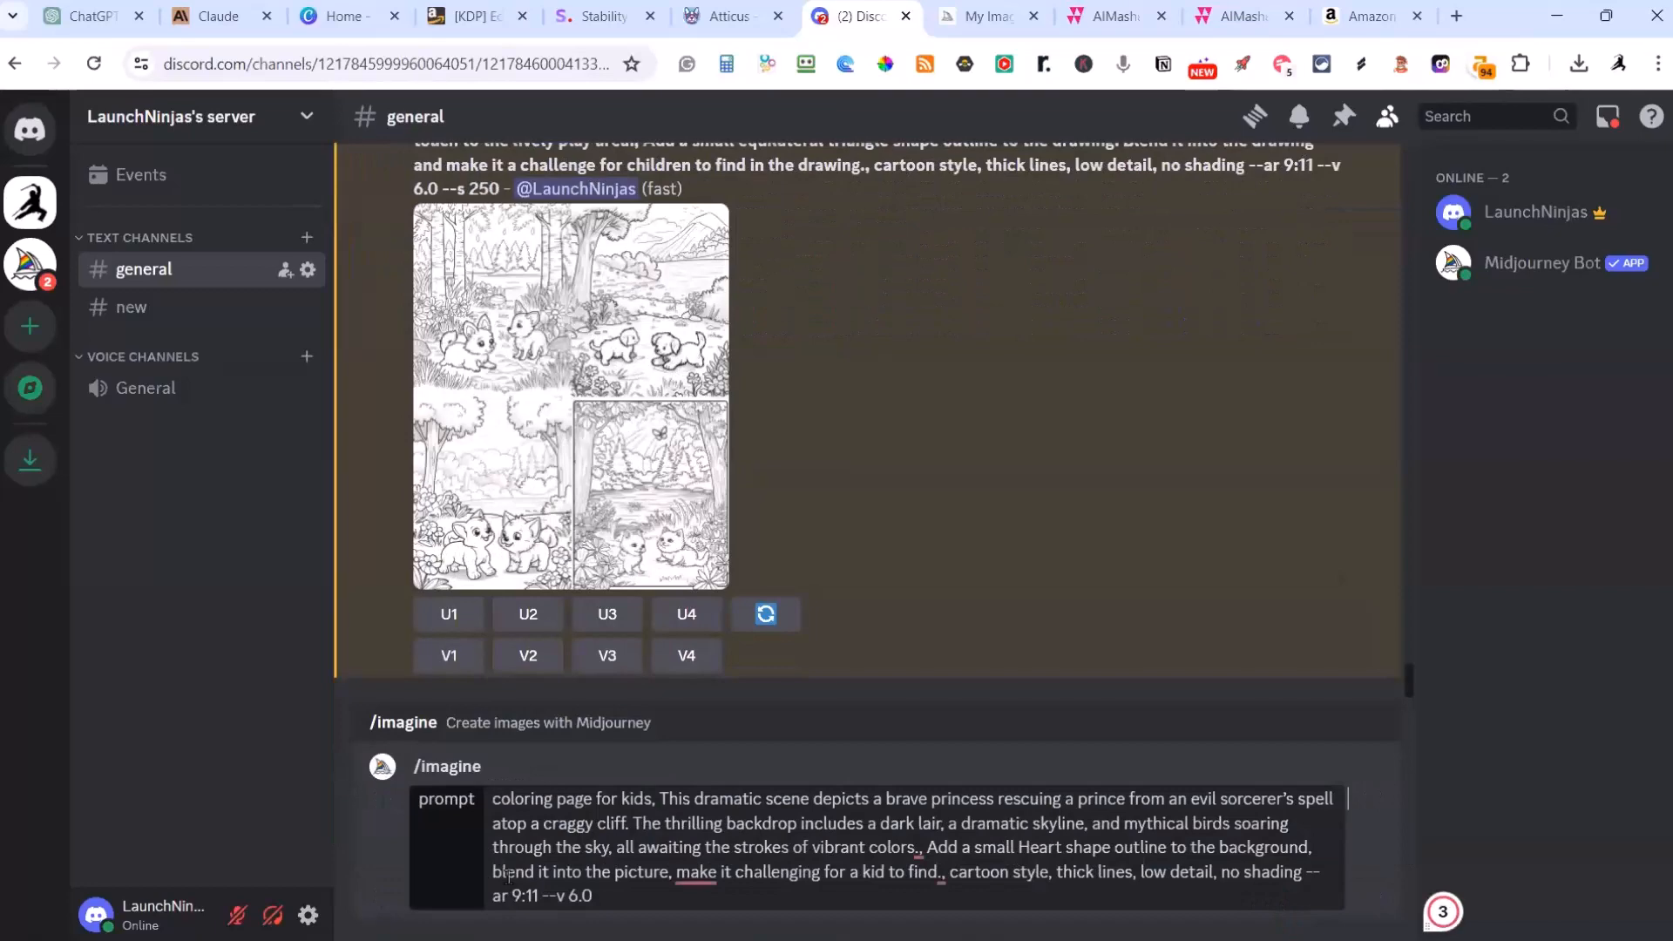
pyautogui.press('Return')
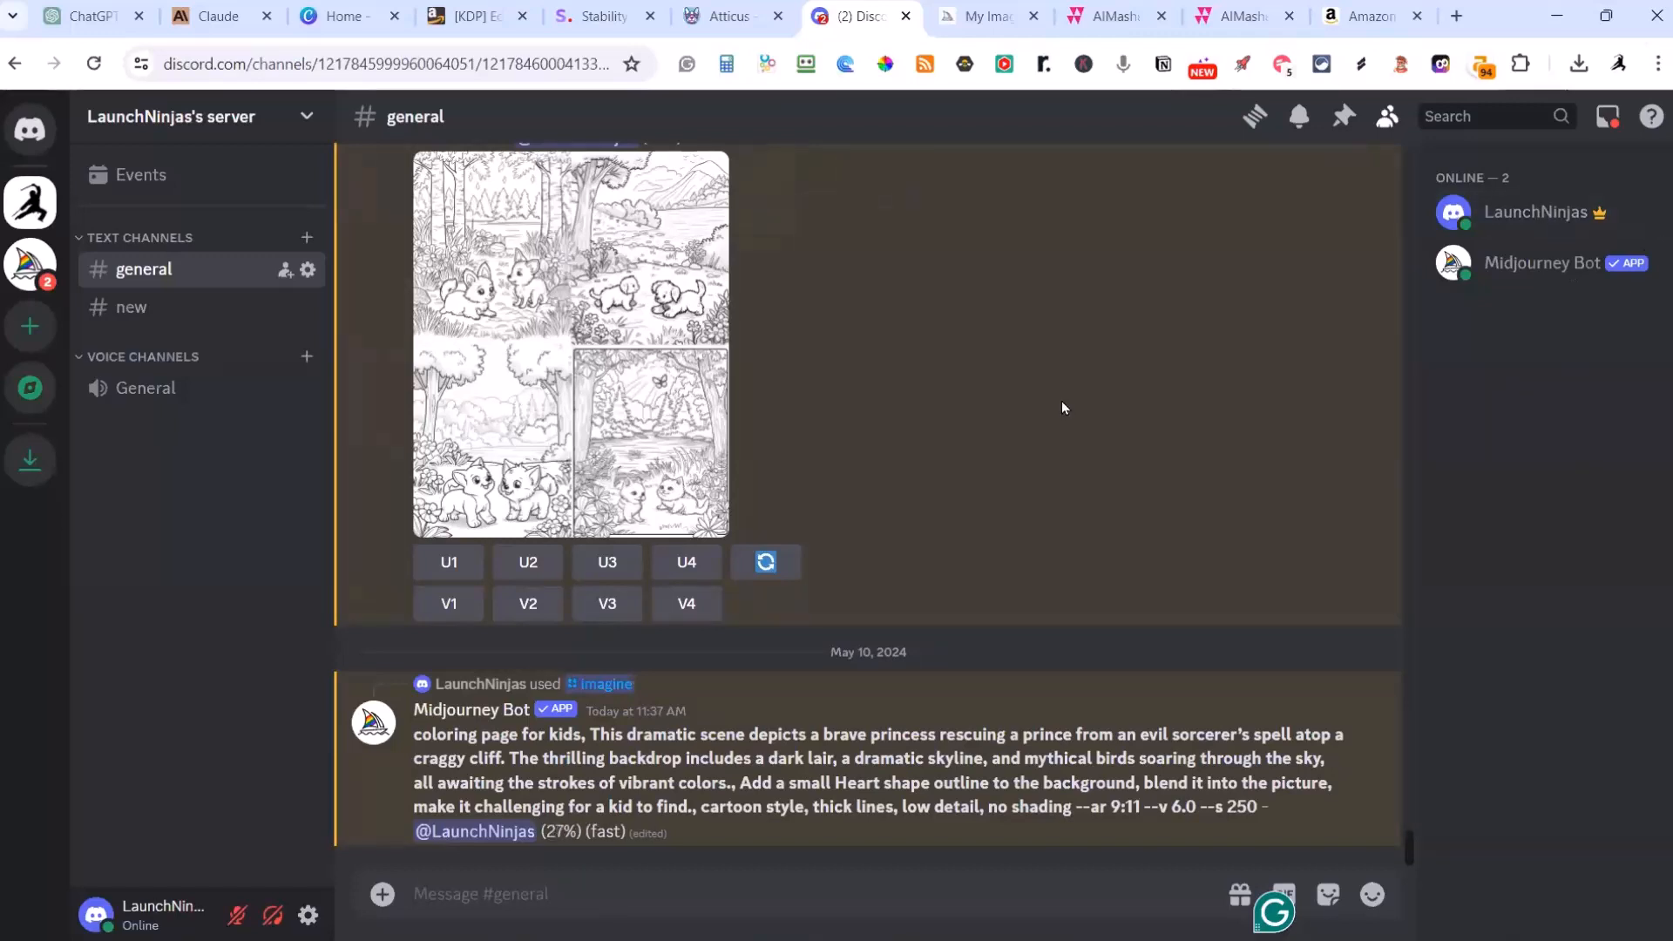
# Step: View the earlier puppy image grid and the new princess rescue grid enlarged, and rerun the rescue prompt for fresh images
pyautogui.click(596, 350)
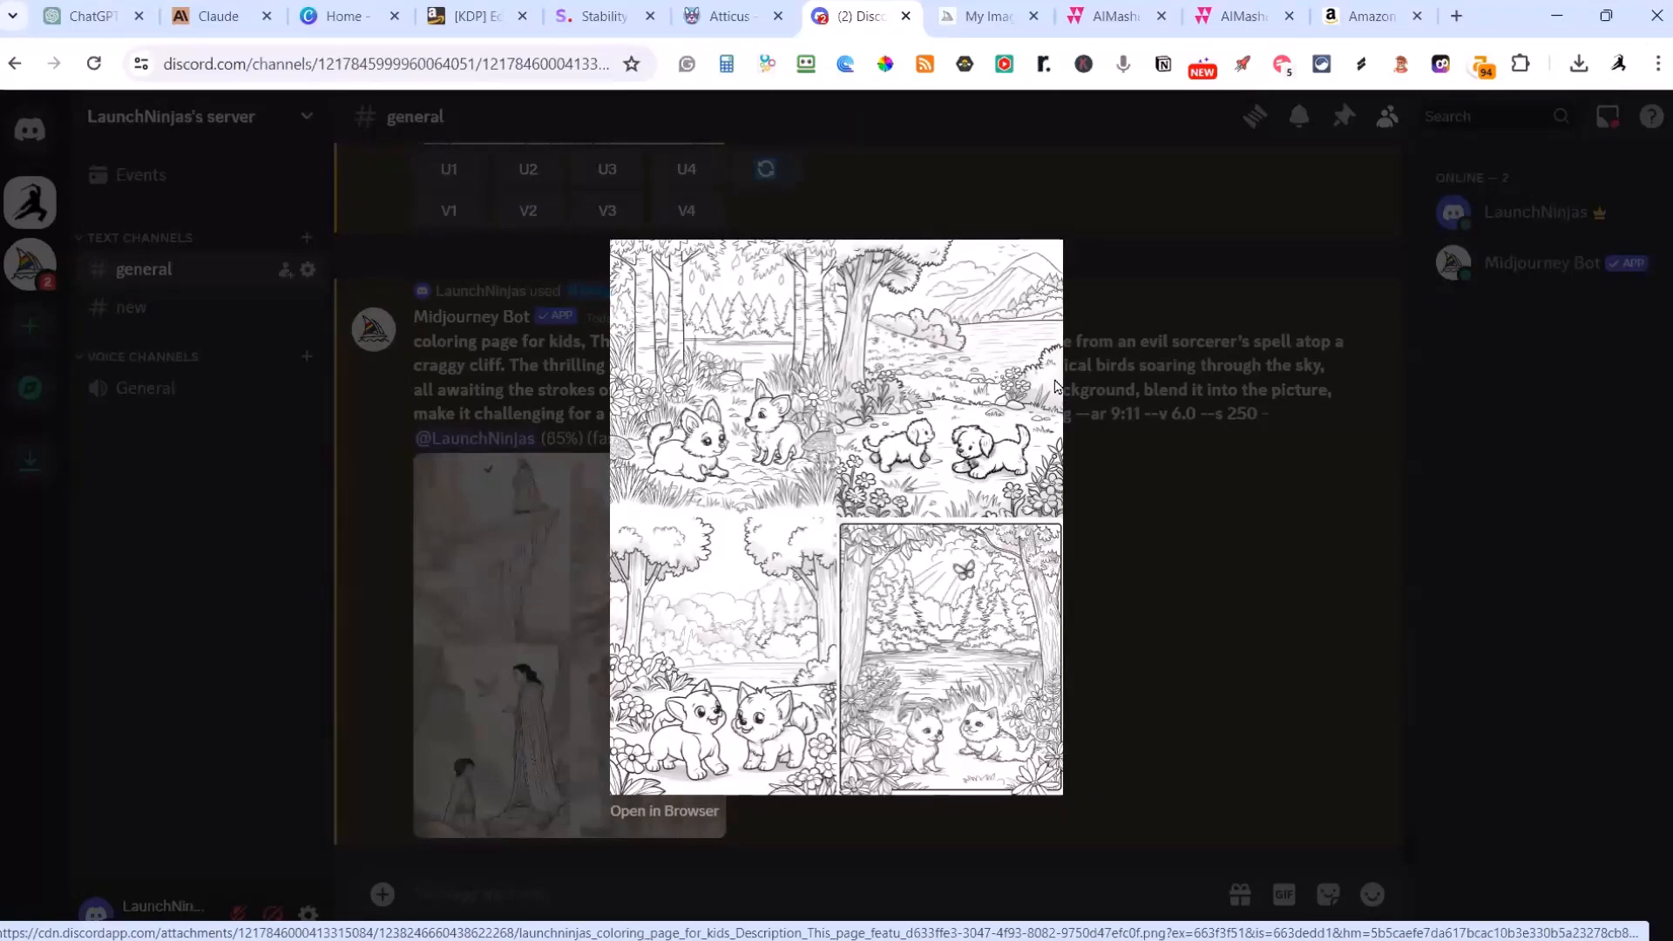
pyautogui.click(1173, 512)
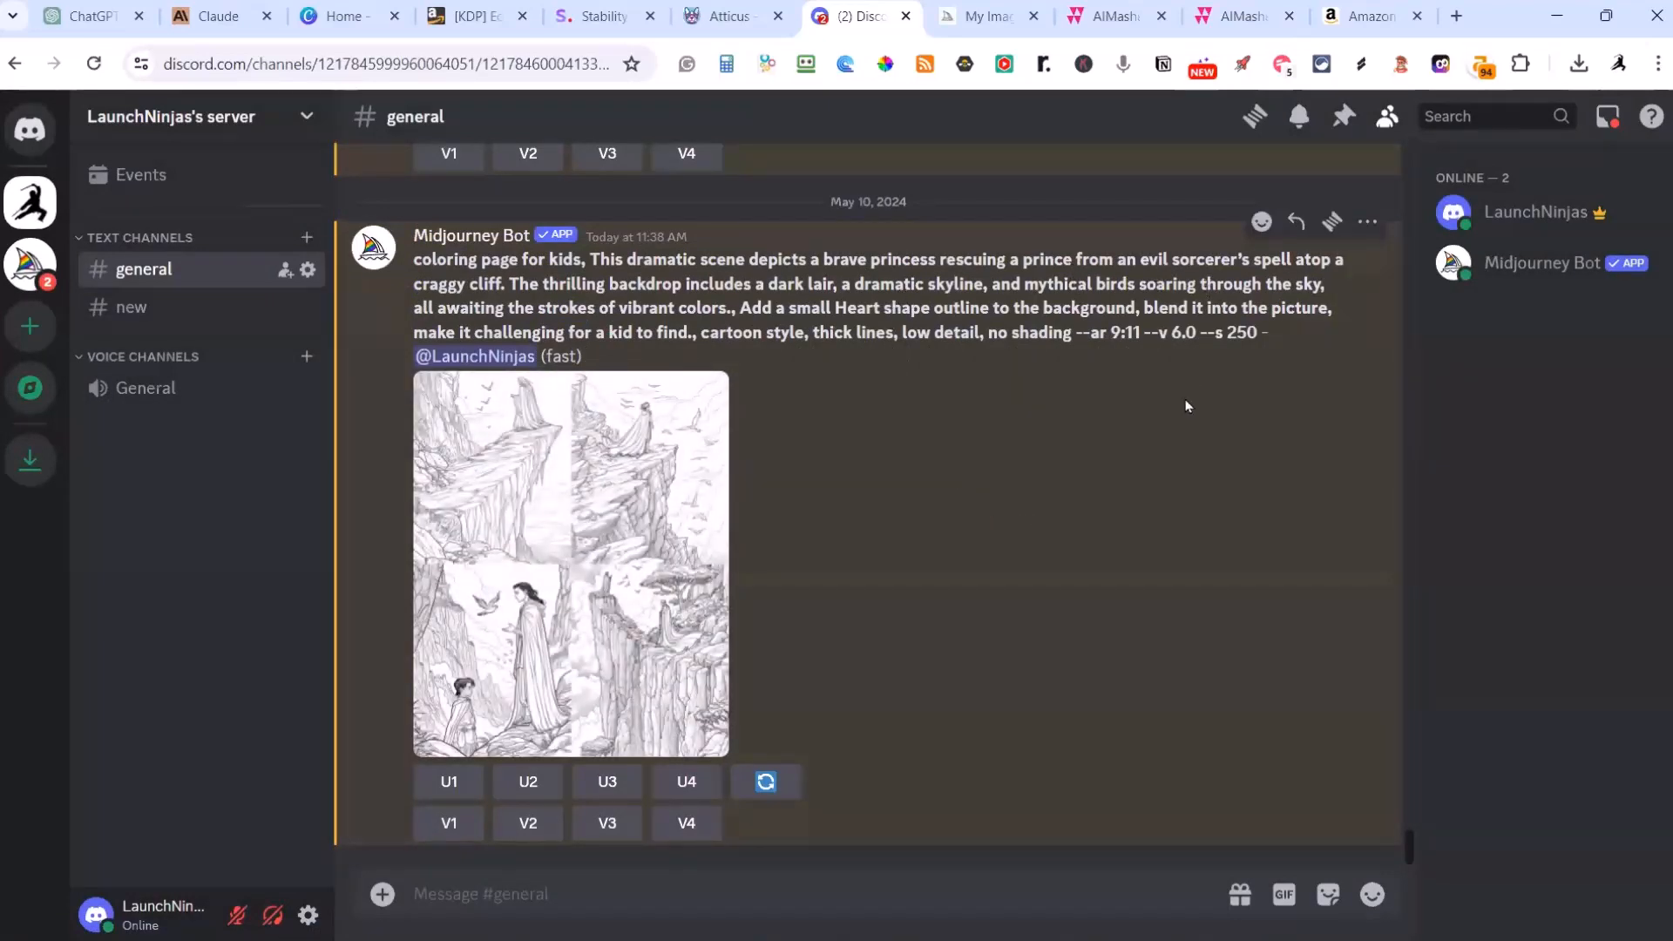
pyautogui.click(568, 560)
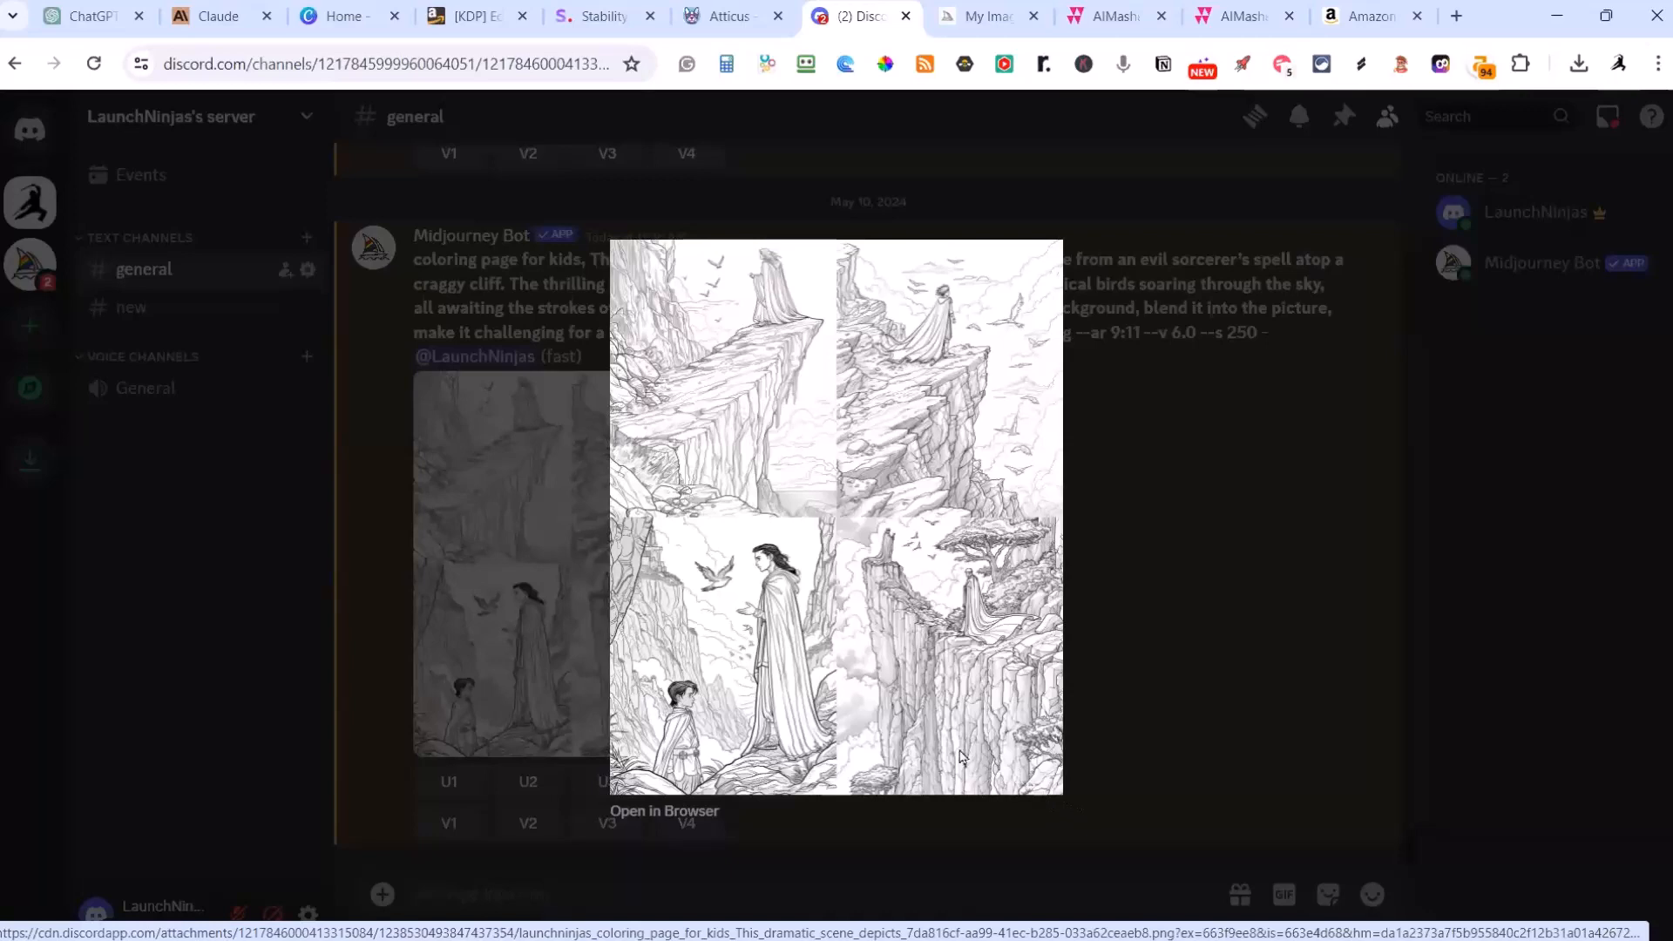
pyautogui.click(1138, 556)
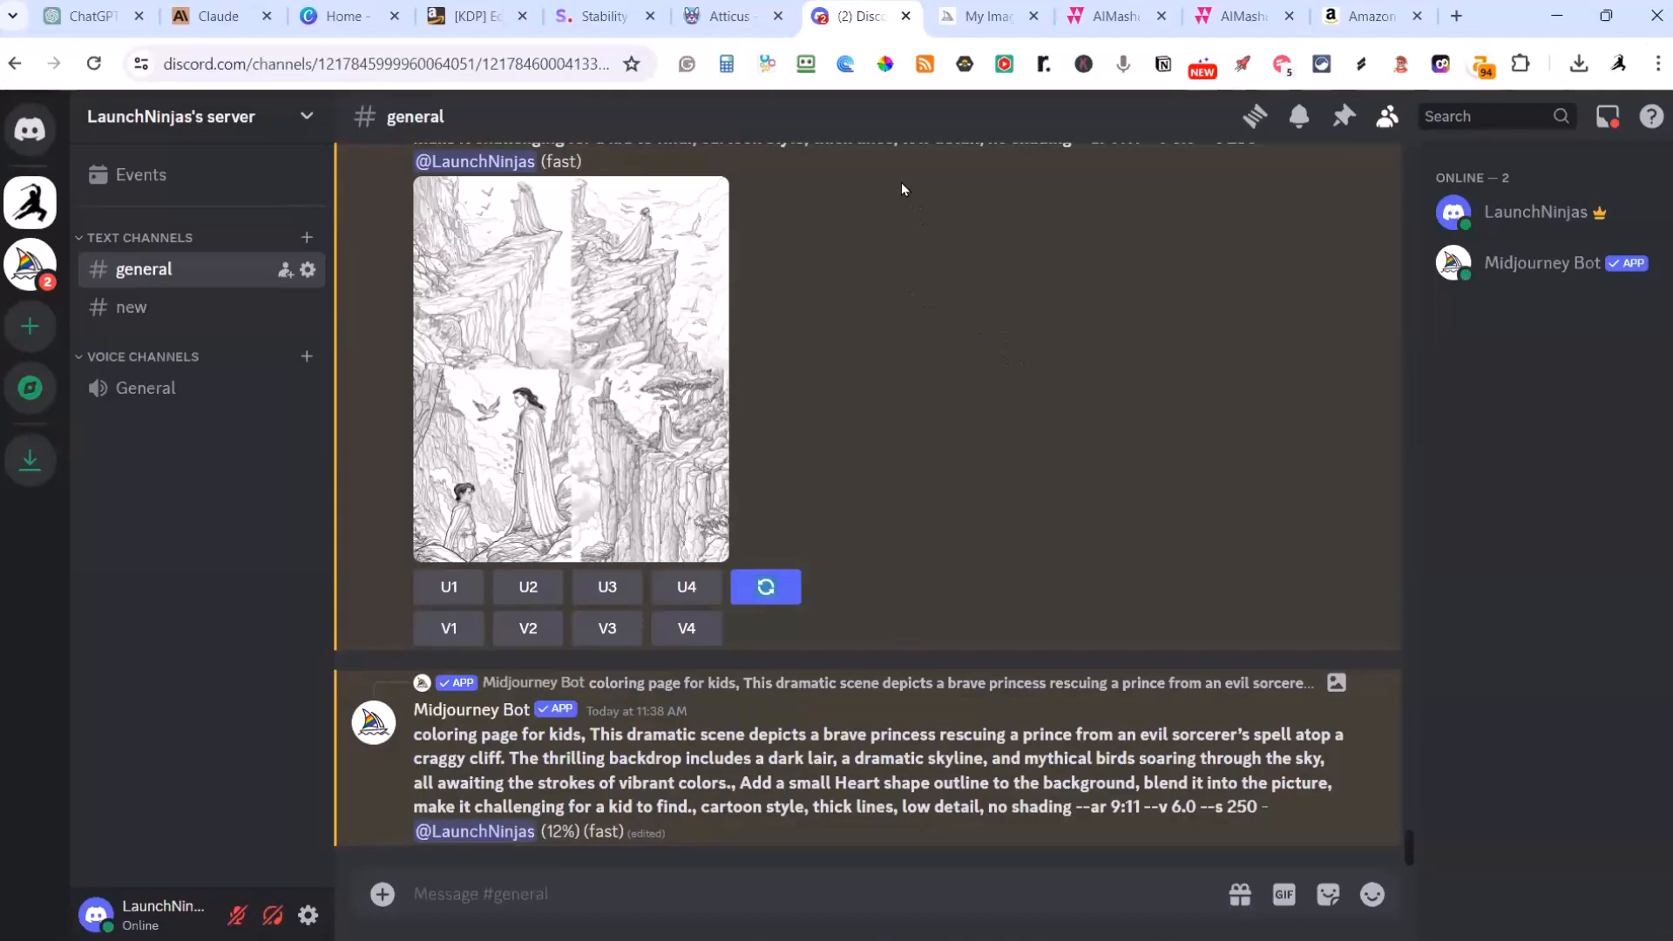
# Step: Switch back to AIMasher, refresh the Fairy Tale Land rows and examine which prompts have resolved images
pyautogui.click(1114, 26)
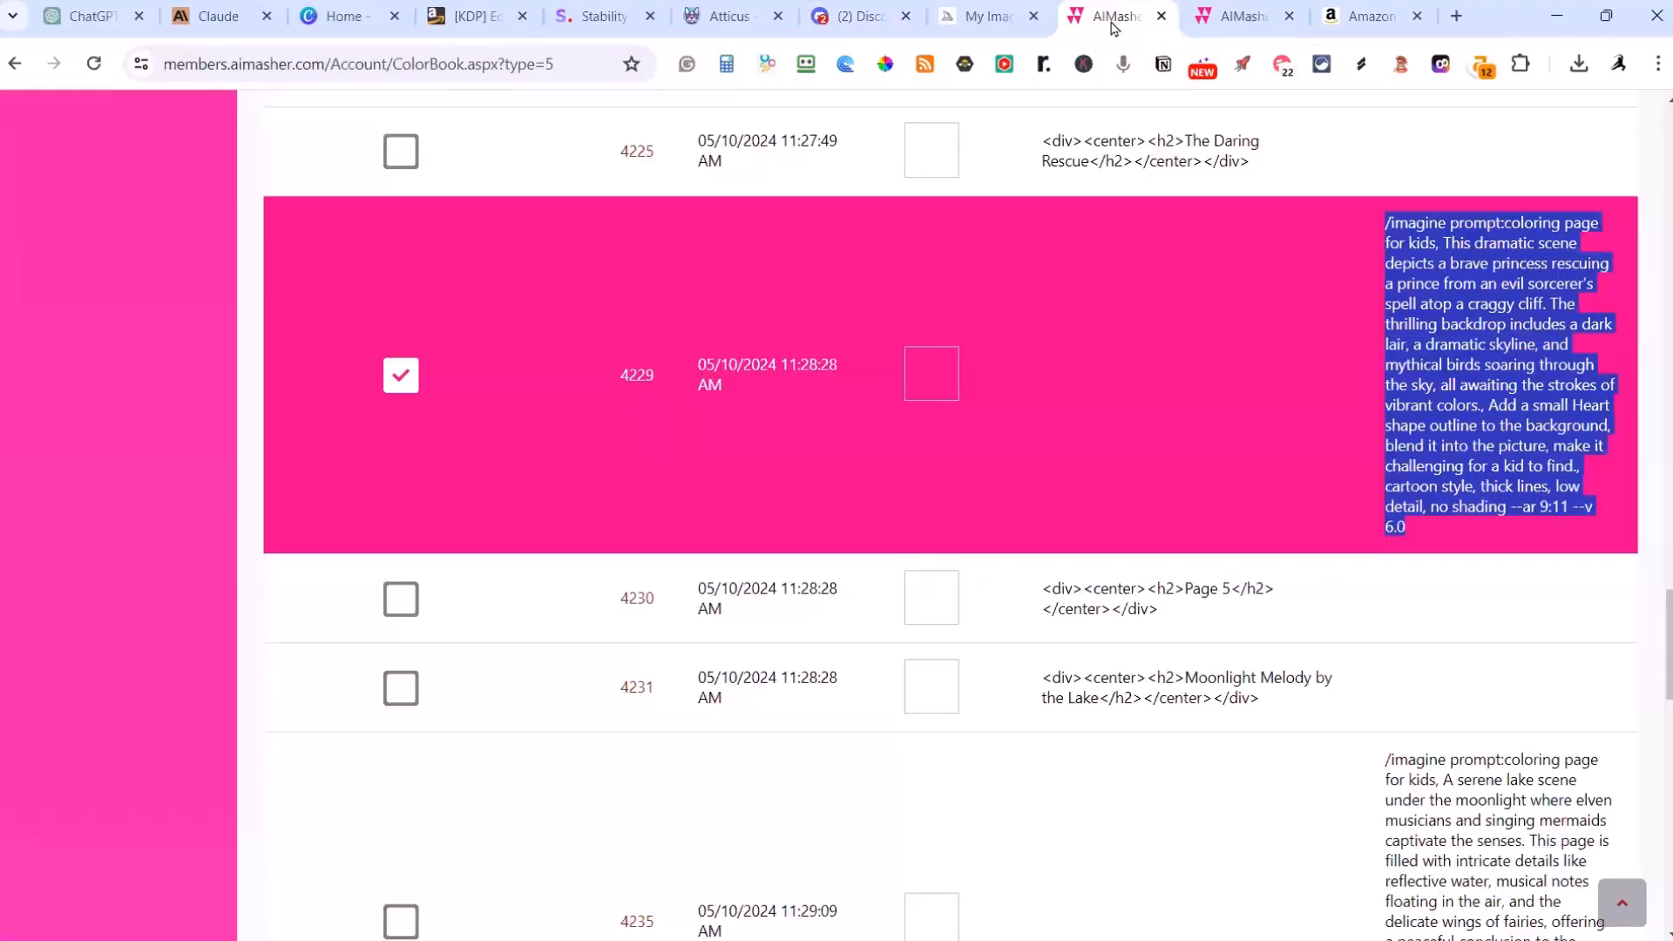
pyautogui.scroll(20, 963, 373)
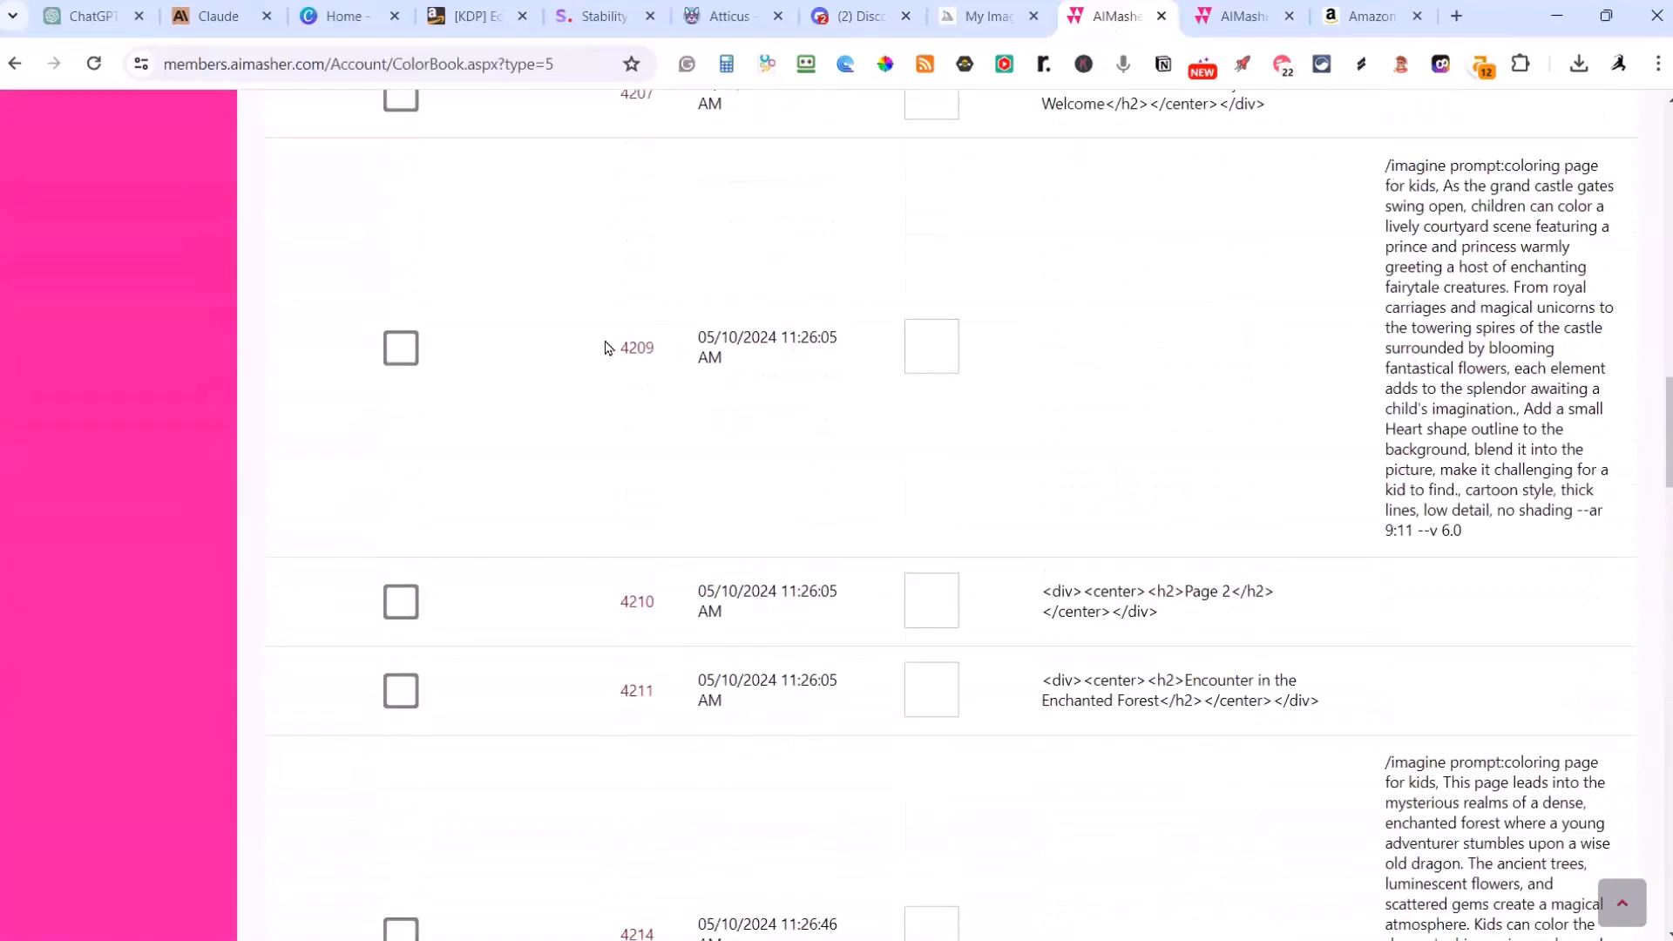
pyautogui.scroll(6, 608, 348)
pyautogui.scroll(-3, 565, 425)
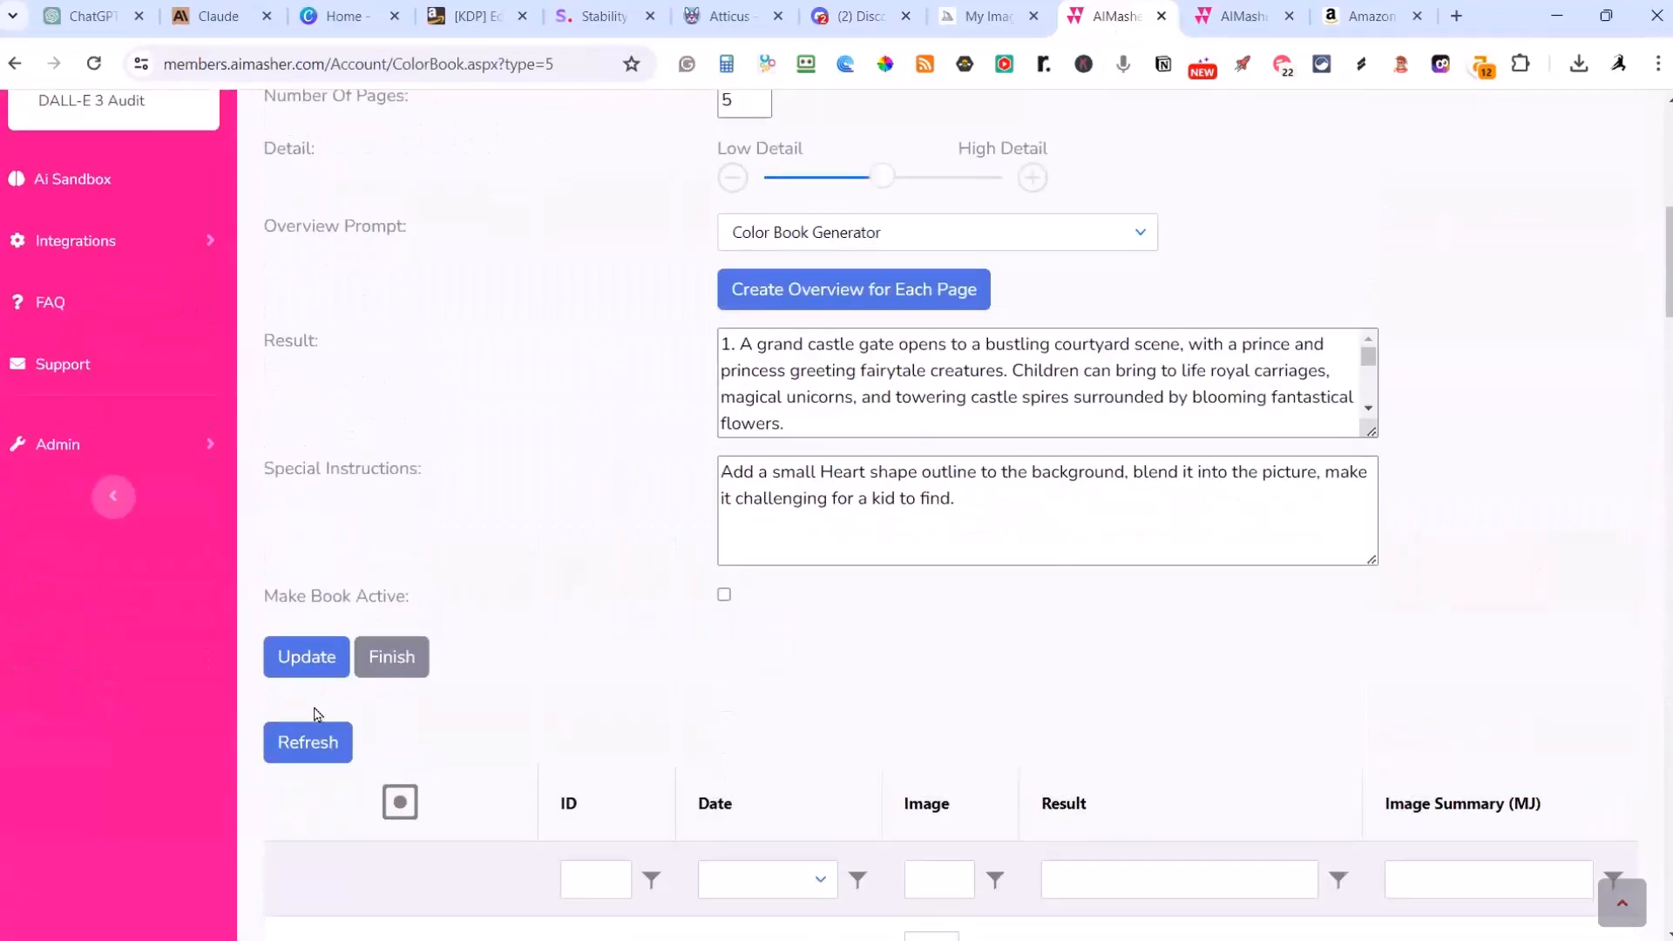
pyautogui.scroll(-8, 340, 749)
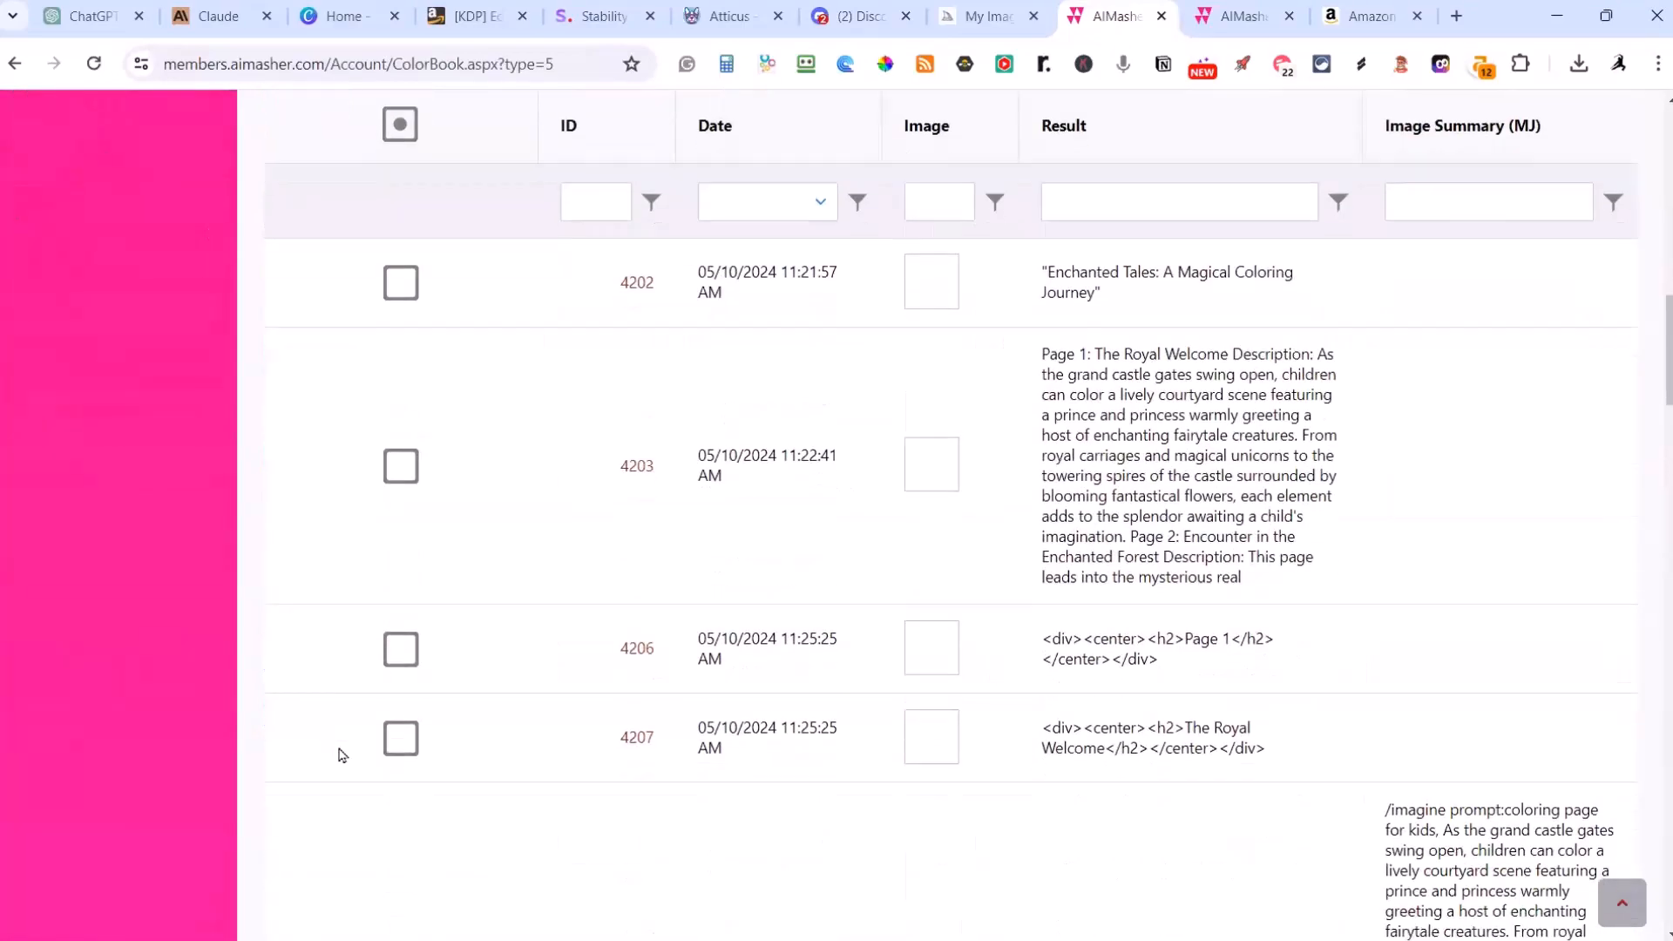
pyautogui.scroll(-15, 342, 755)
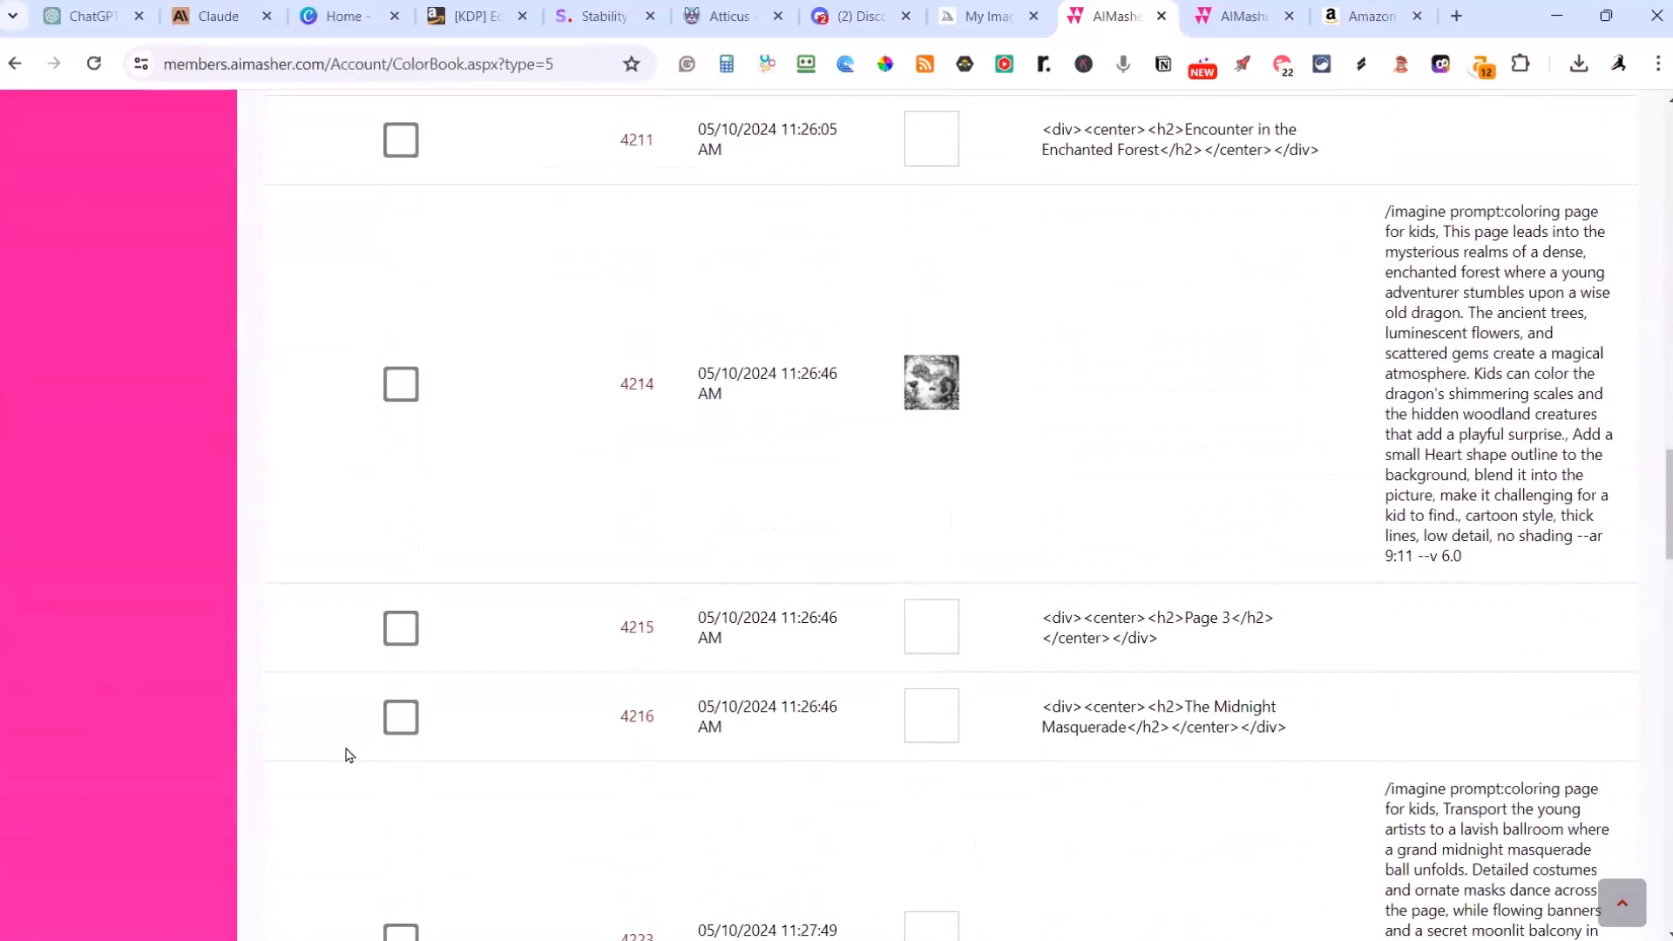
pyautogui.scroll(-15, 345, 755)
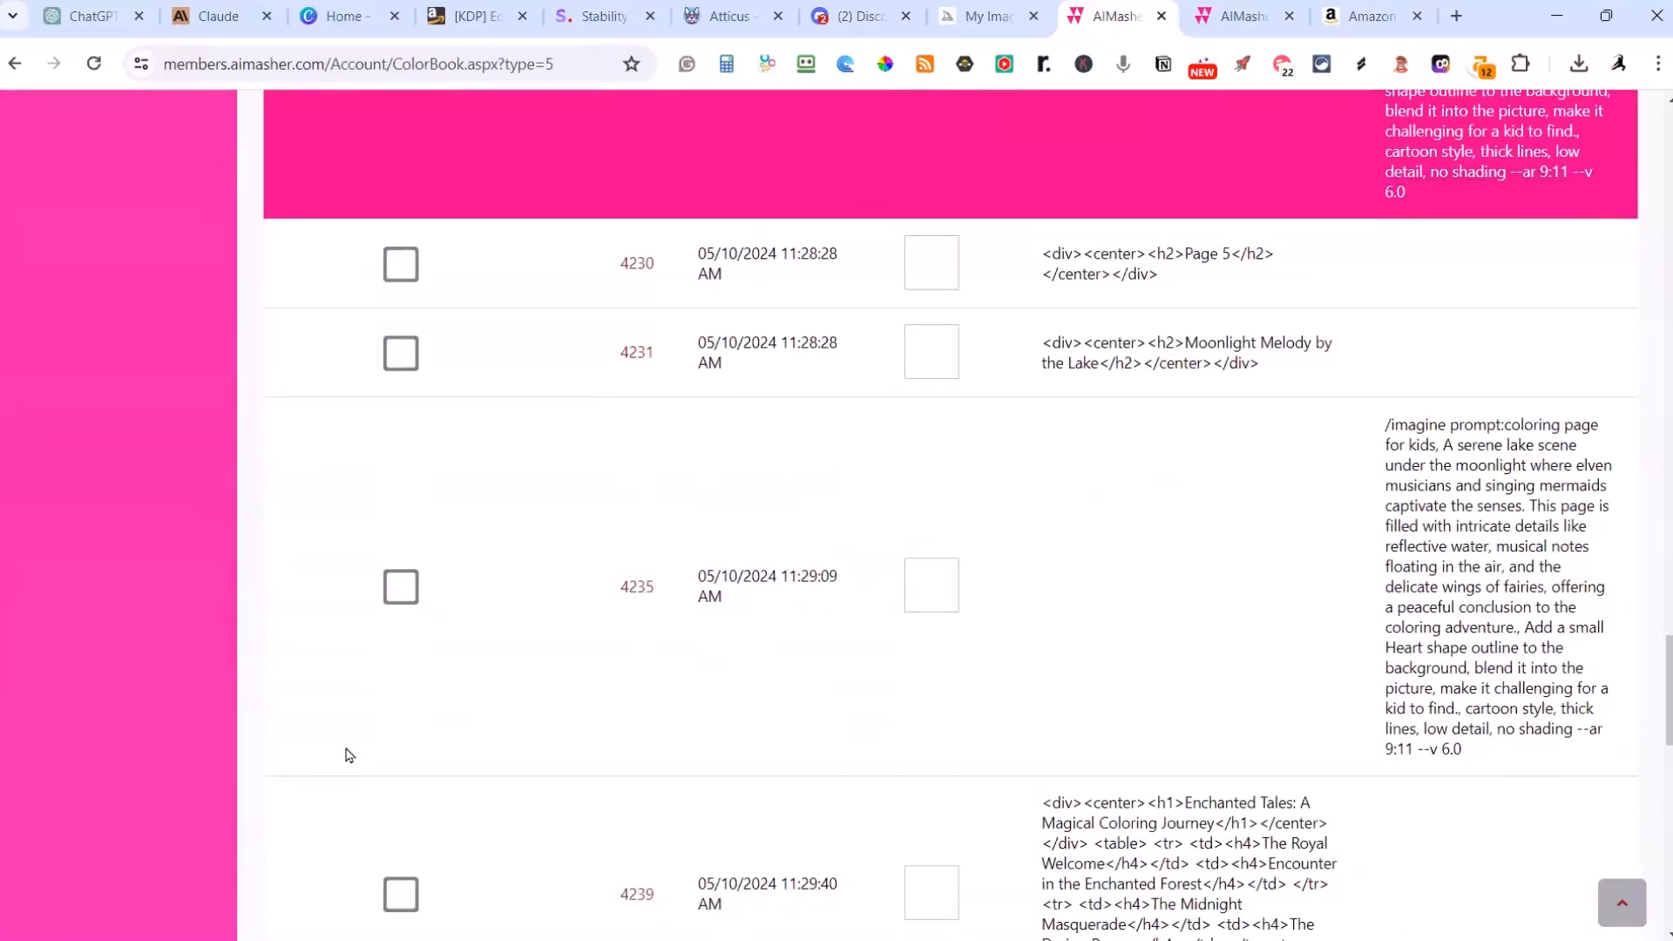
pyautogui.scroll(-6, 345, 755)
pyautogui.scroll(20, 345, 754)
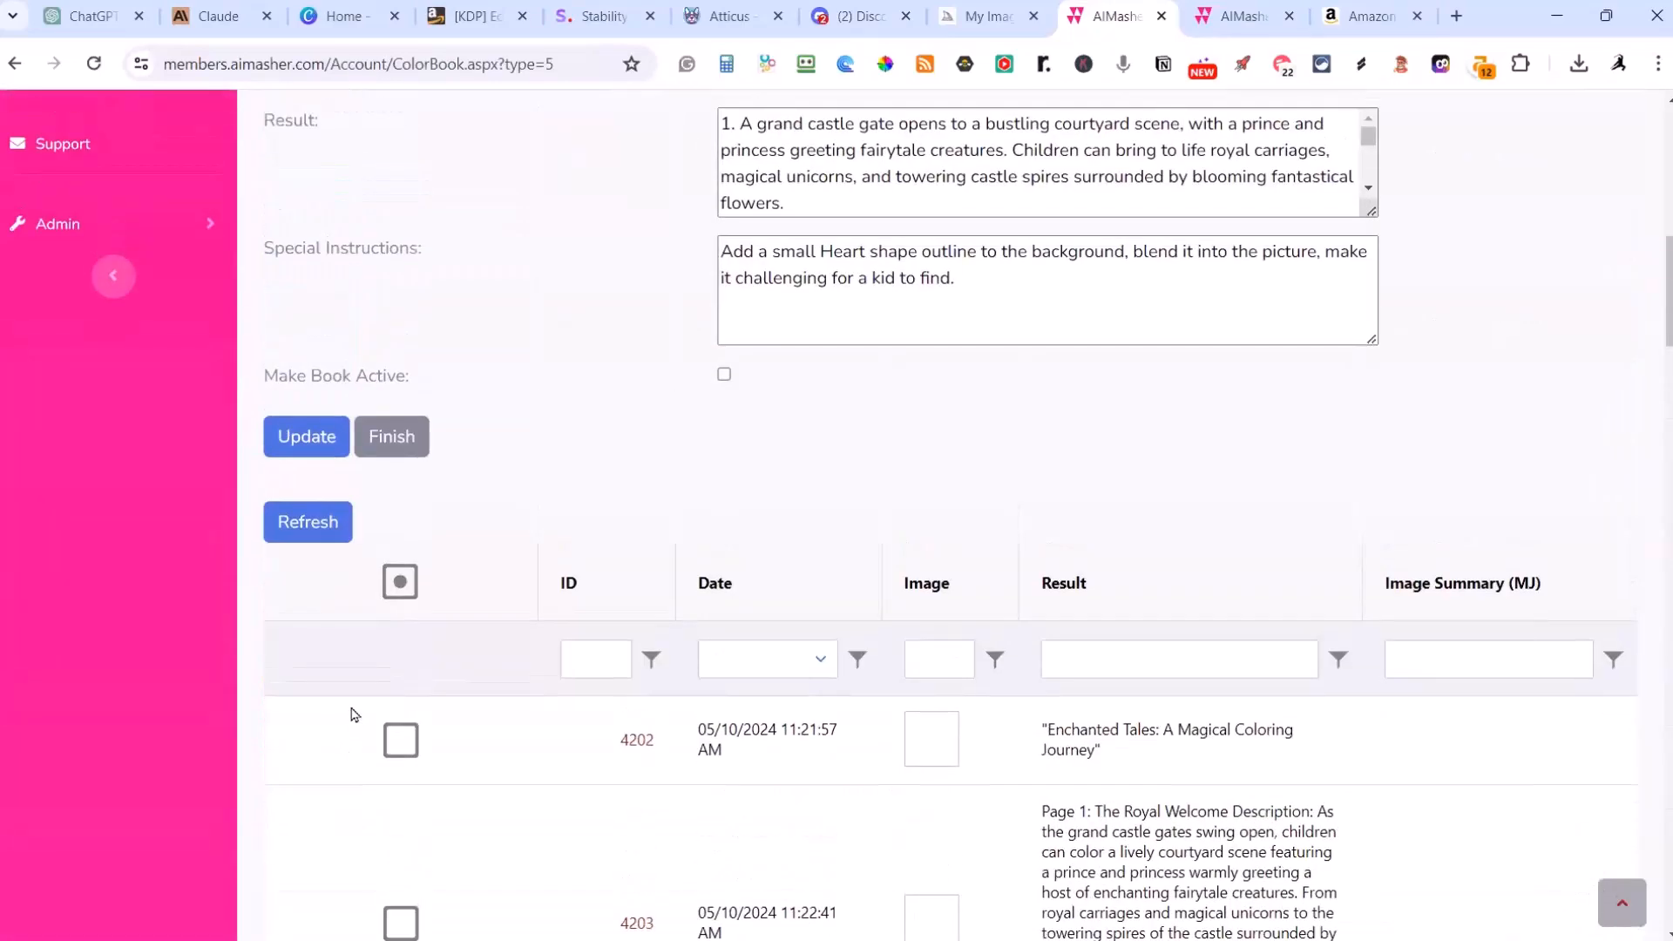
pyautogui.scroll(-20, 318, 540)
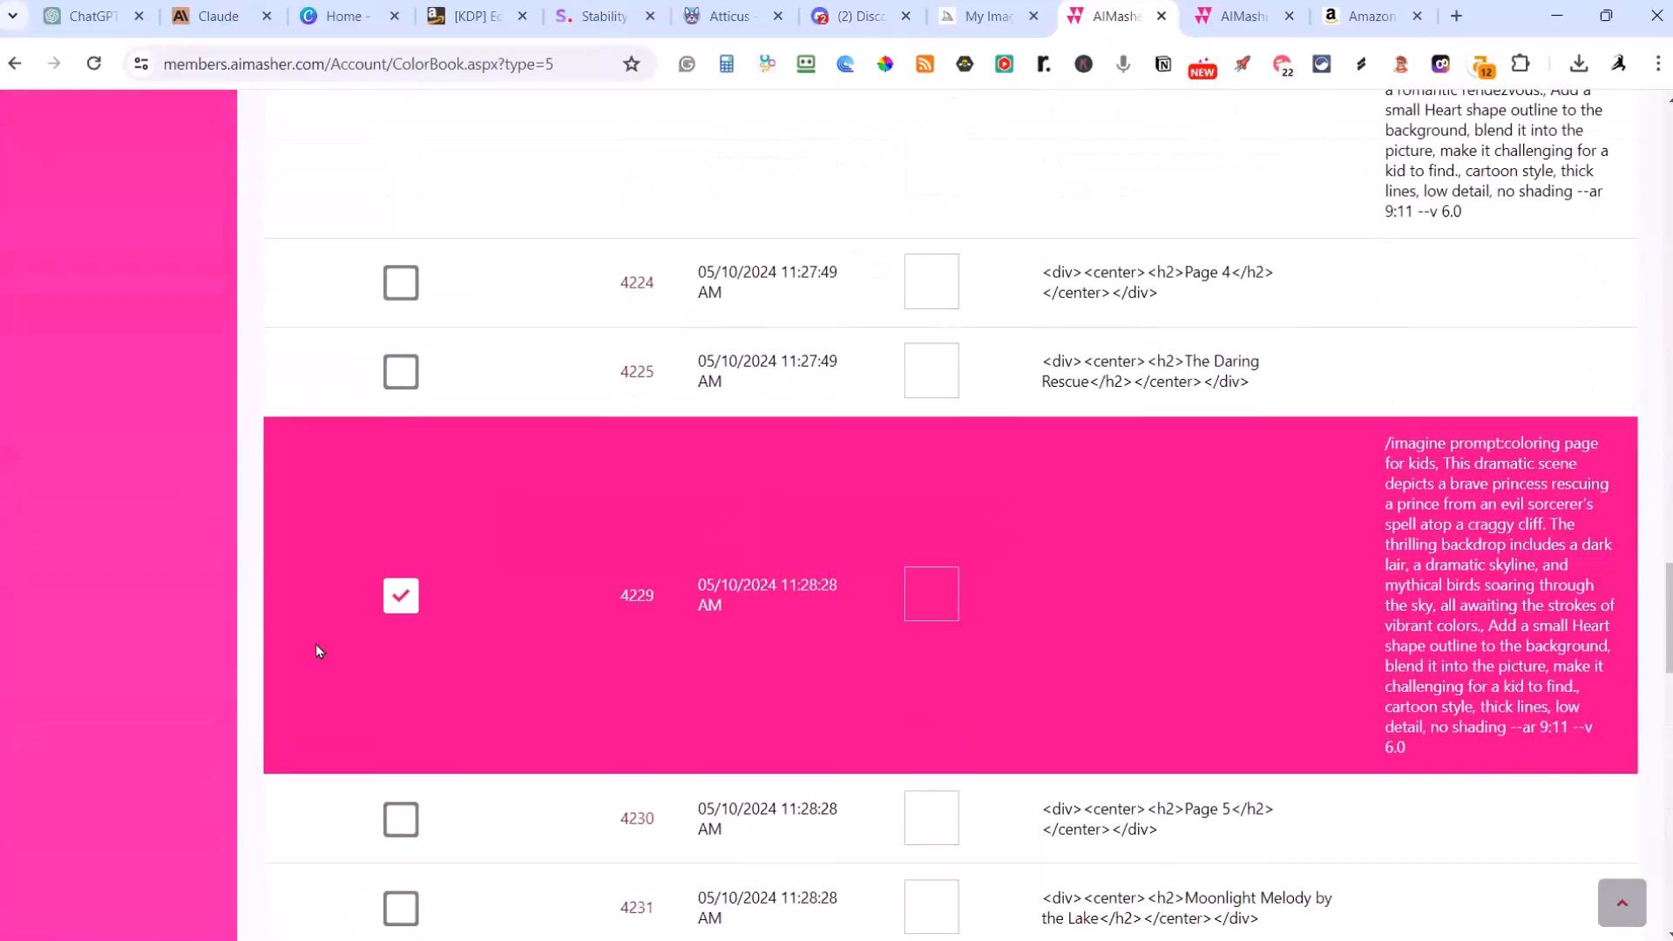
pyautogui.scroll(20, 316, 650)
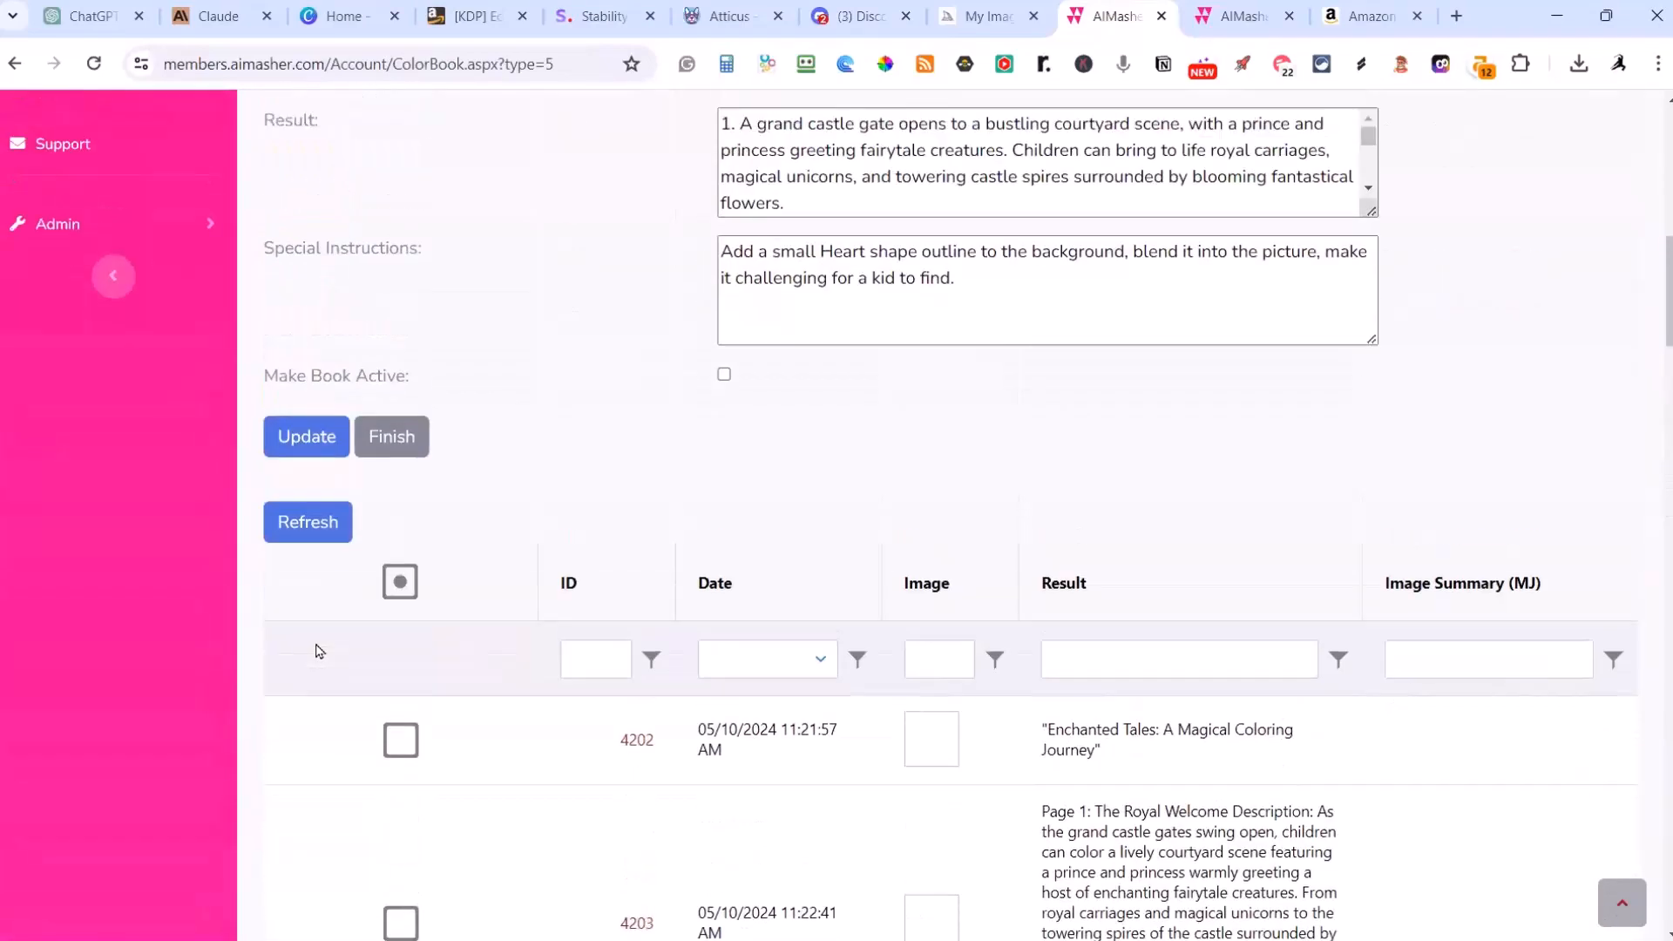
# Step: Finish editing the Fairy Tale Land book and open the Under the Sea coloring book
pyautogui.click(388, 437)
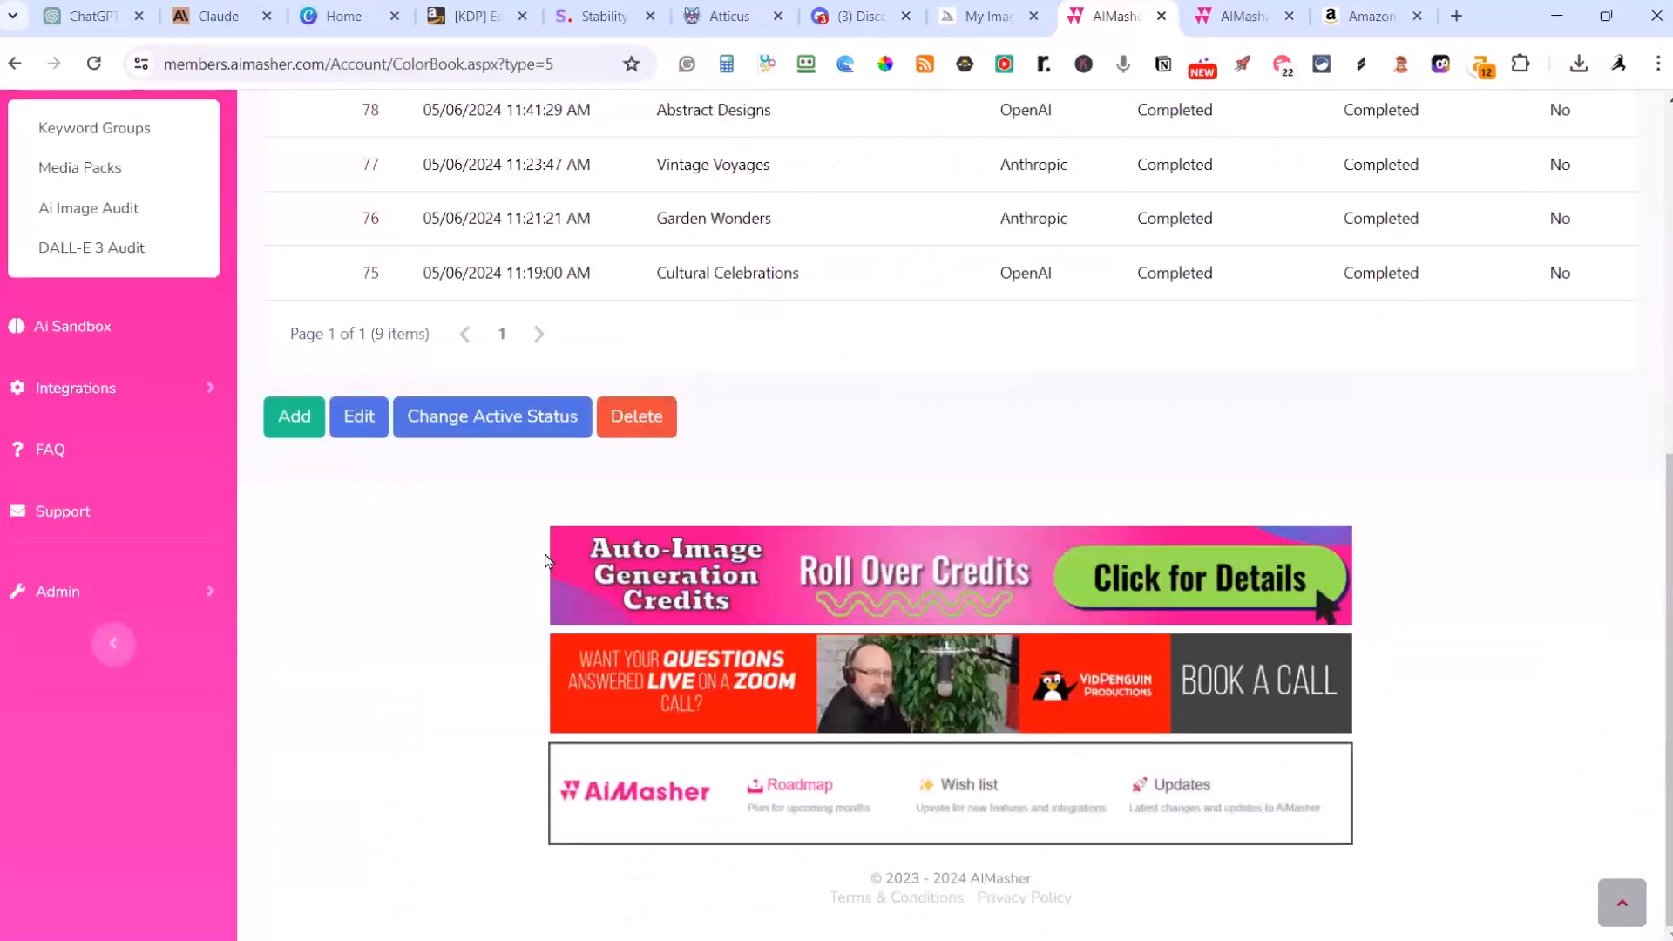
pyautogui.scroll(5, 546, 558)
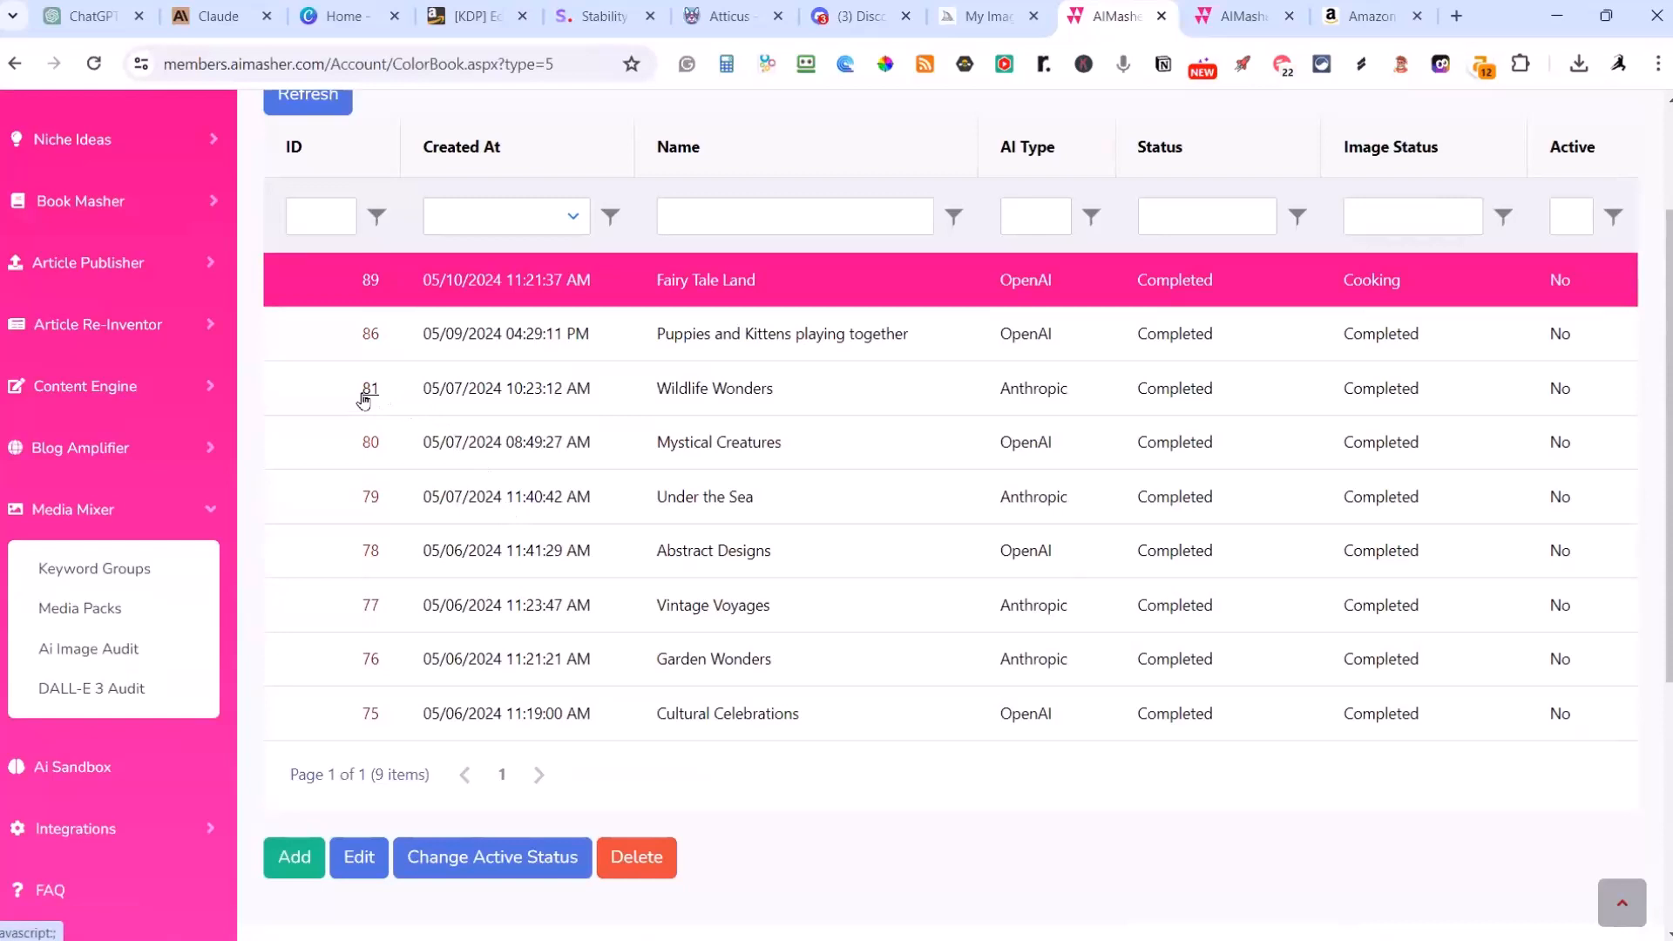
pyautogui.click(371, 498)
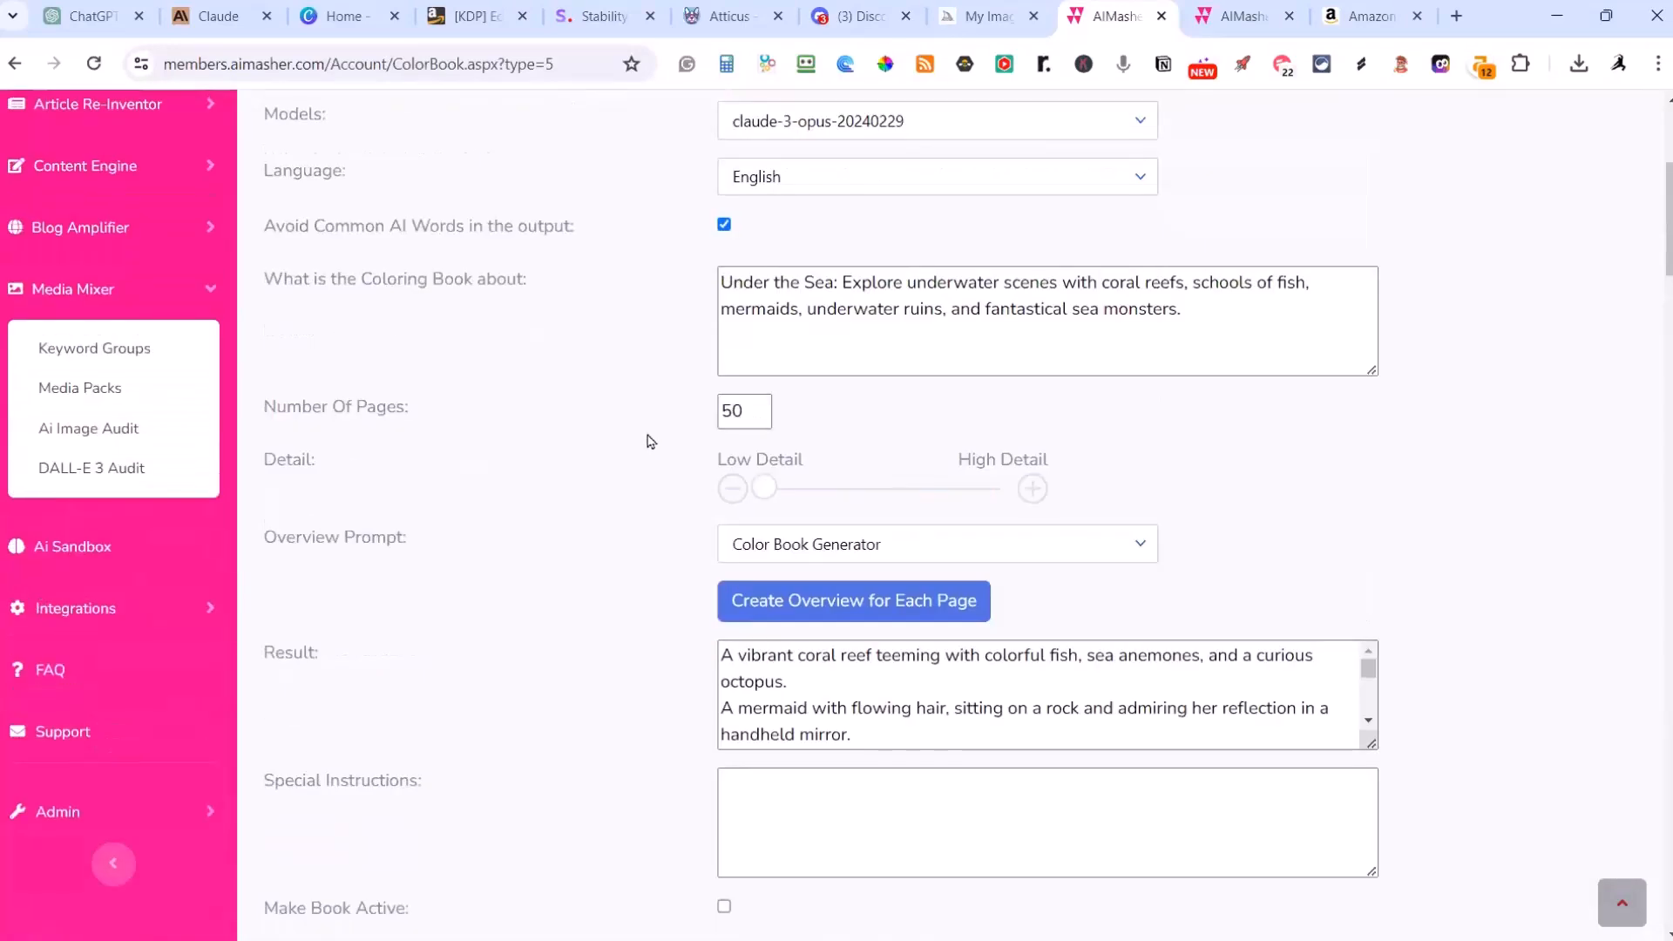
# Step: Check the generated rows of the Under the Sea book and open its full page preview
pyautogui.scroll(-10, 736, 418)
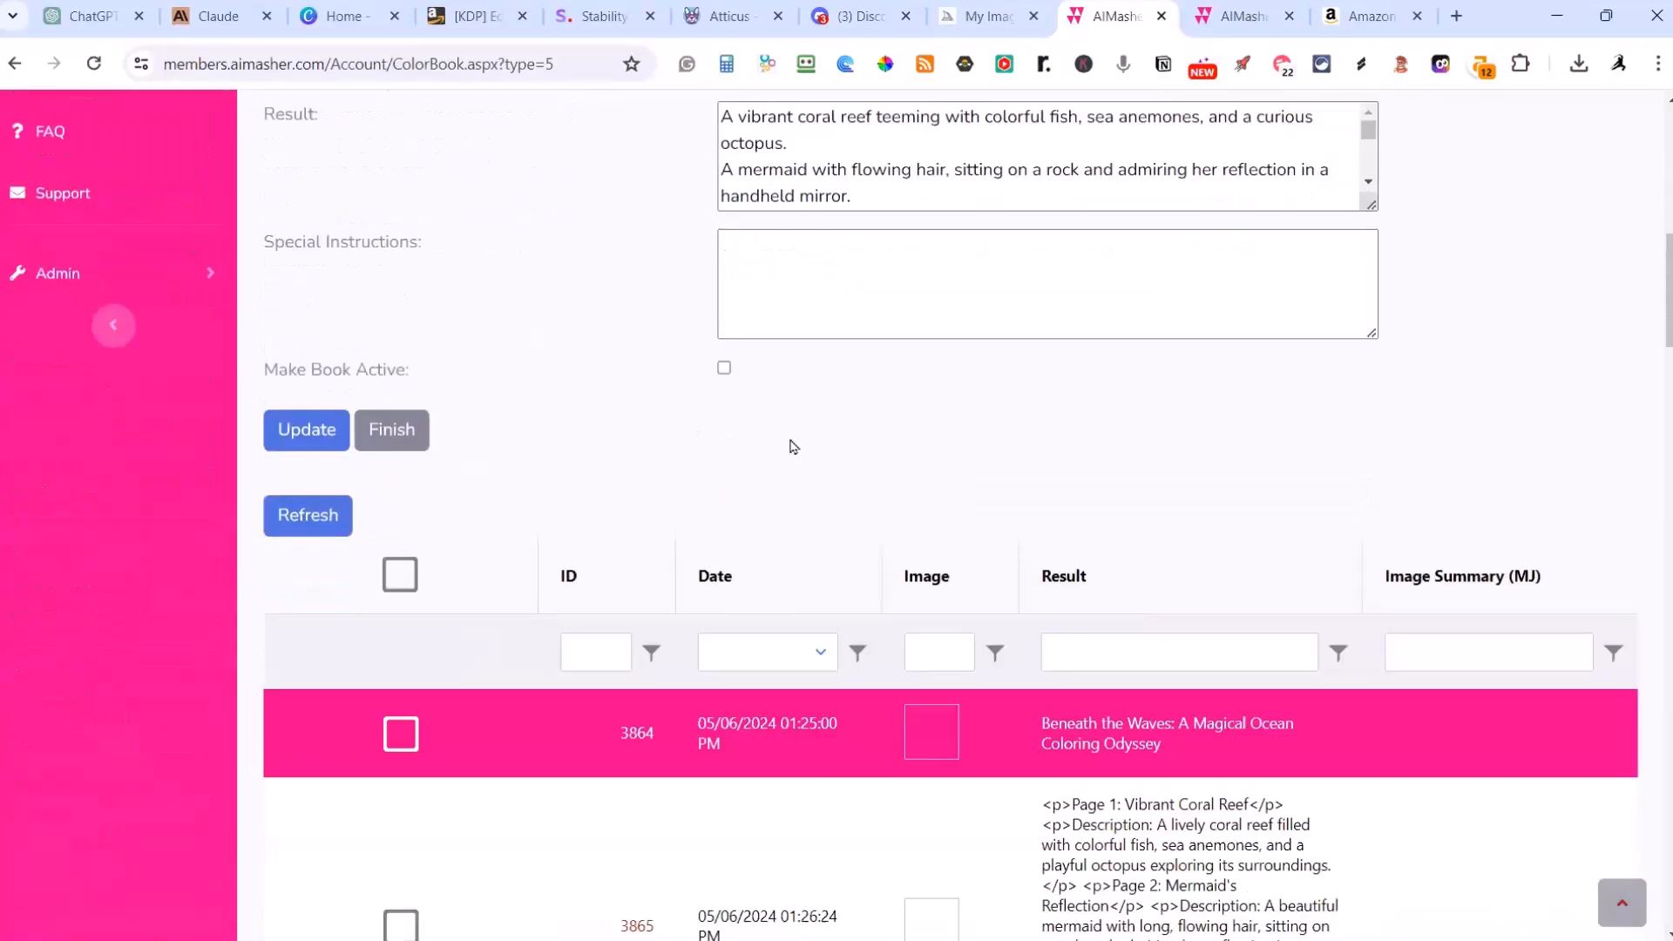
pyautogui.scroll(-8, 732, 418)
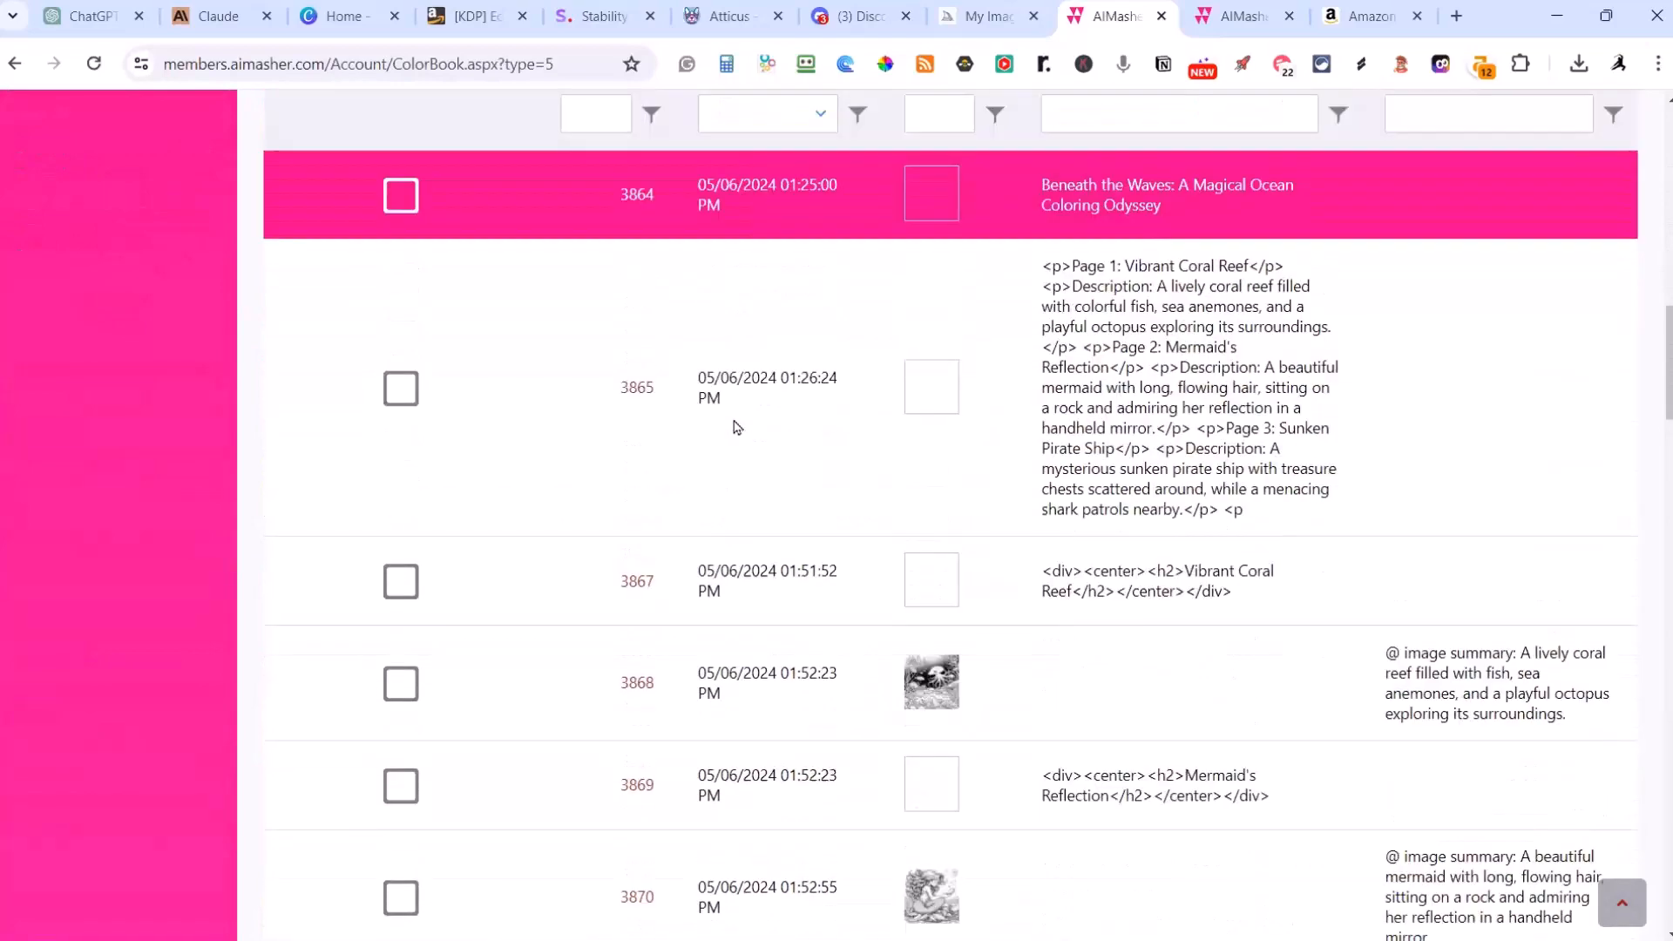
pyautogui.scroll(-20, 737, 435)
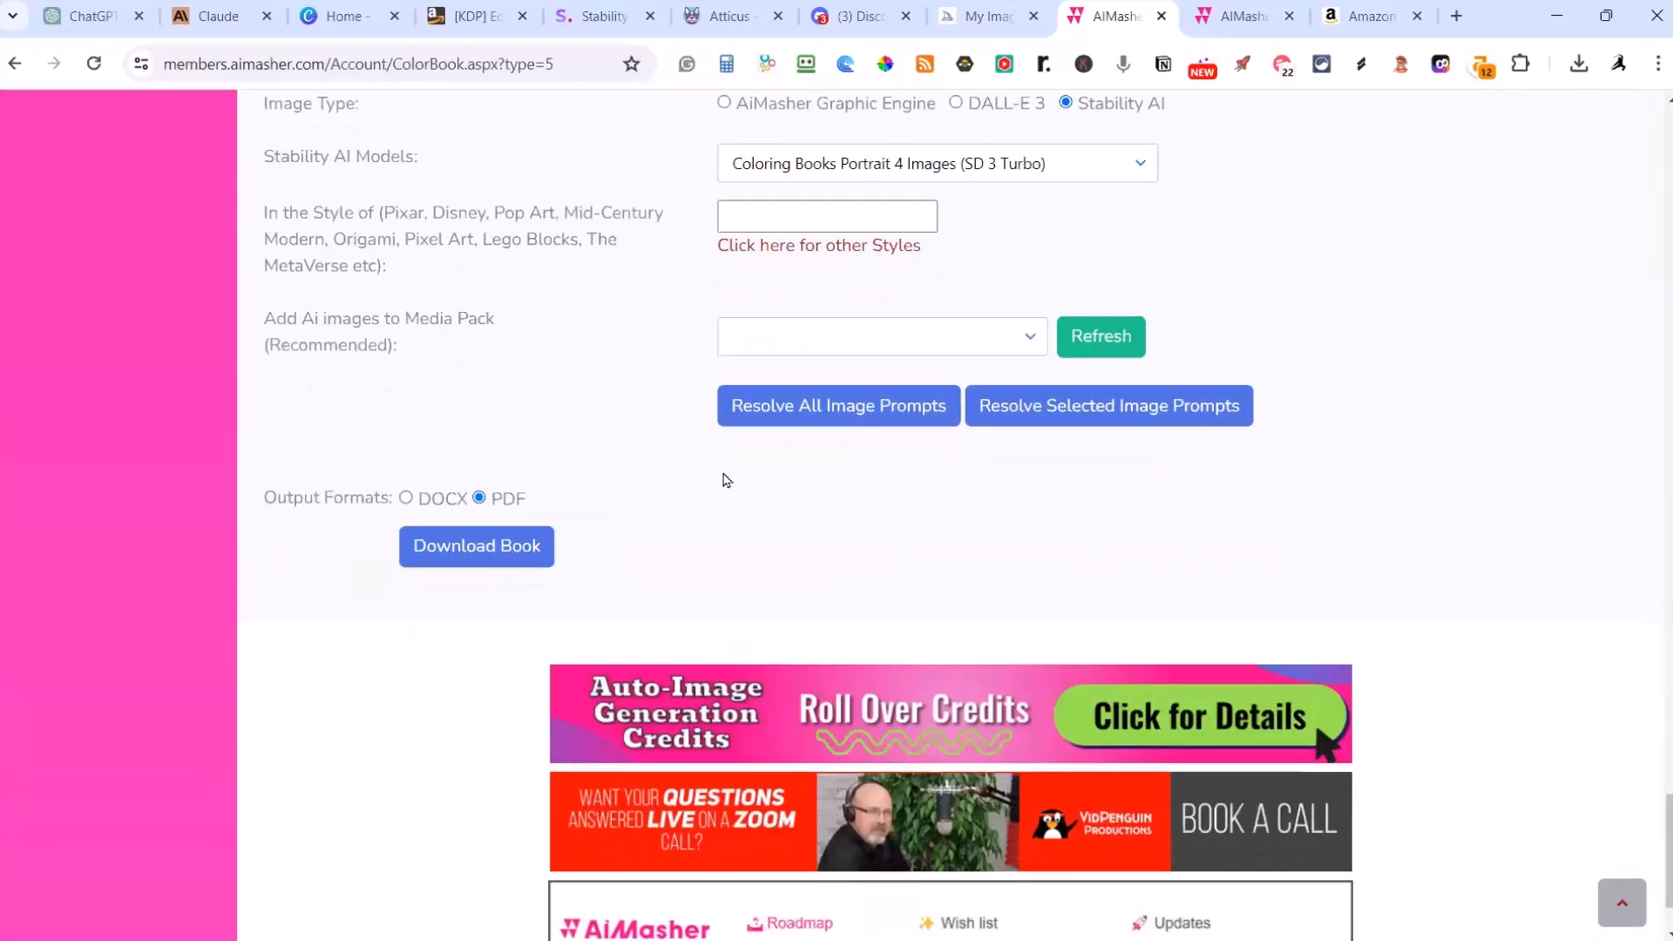
pyautogui.scroll(1, 723, 478)
pyautogui.click(750, 459)
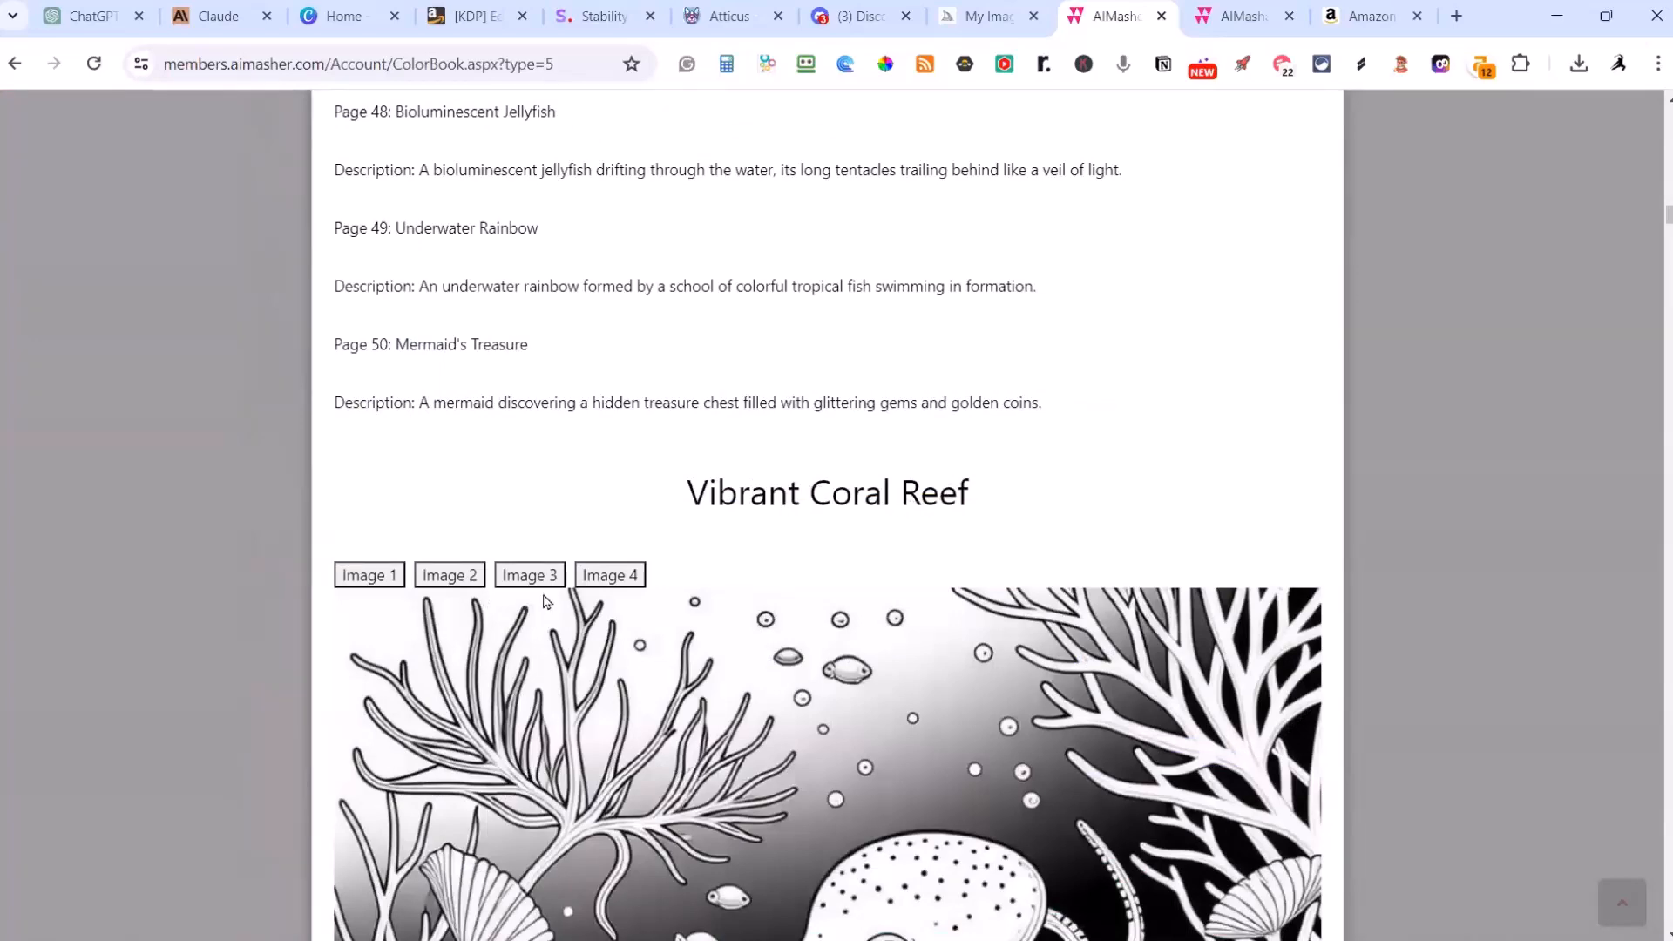
# Step: Compare Image 1 through Image 4 for the Vibrant Coral Reef page, ending on Image 4
pyautogui.scroll(-3, 861, 636)
pyautogui.scroll(-3, 861, 636)
pyautogui.scroll(1, 861, 636)
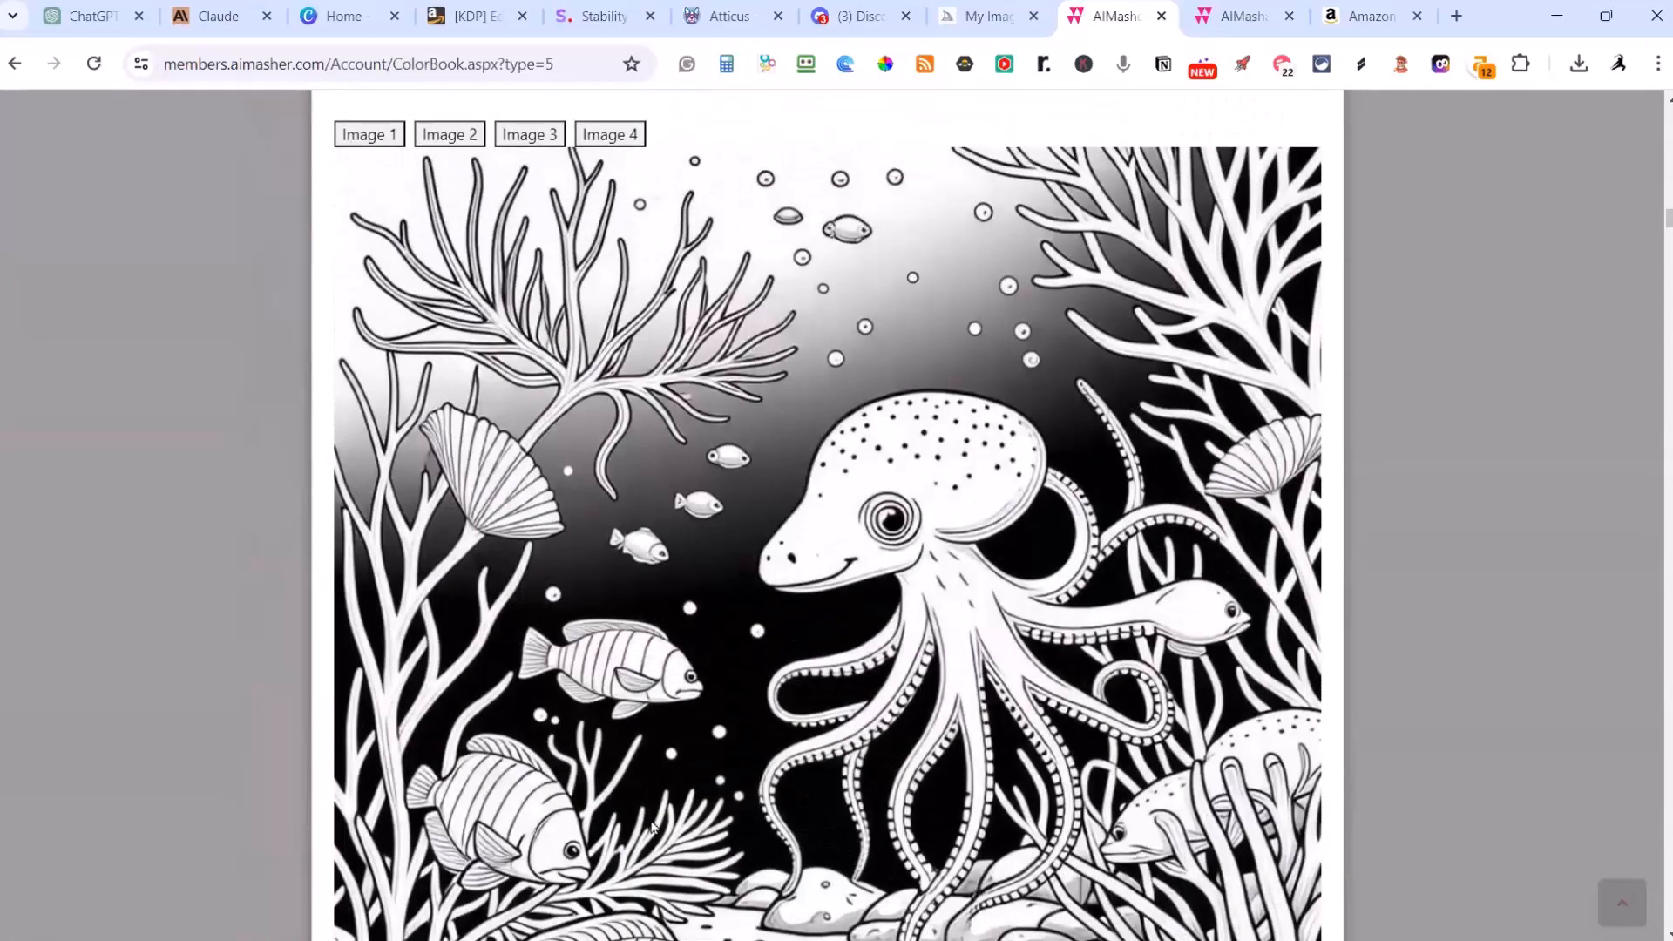
pyautogui.click(377, 136)
pyautogui.click(452, 137)
pyautogui.click(541, 137)
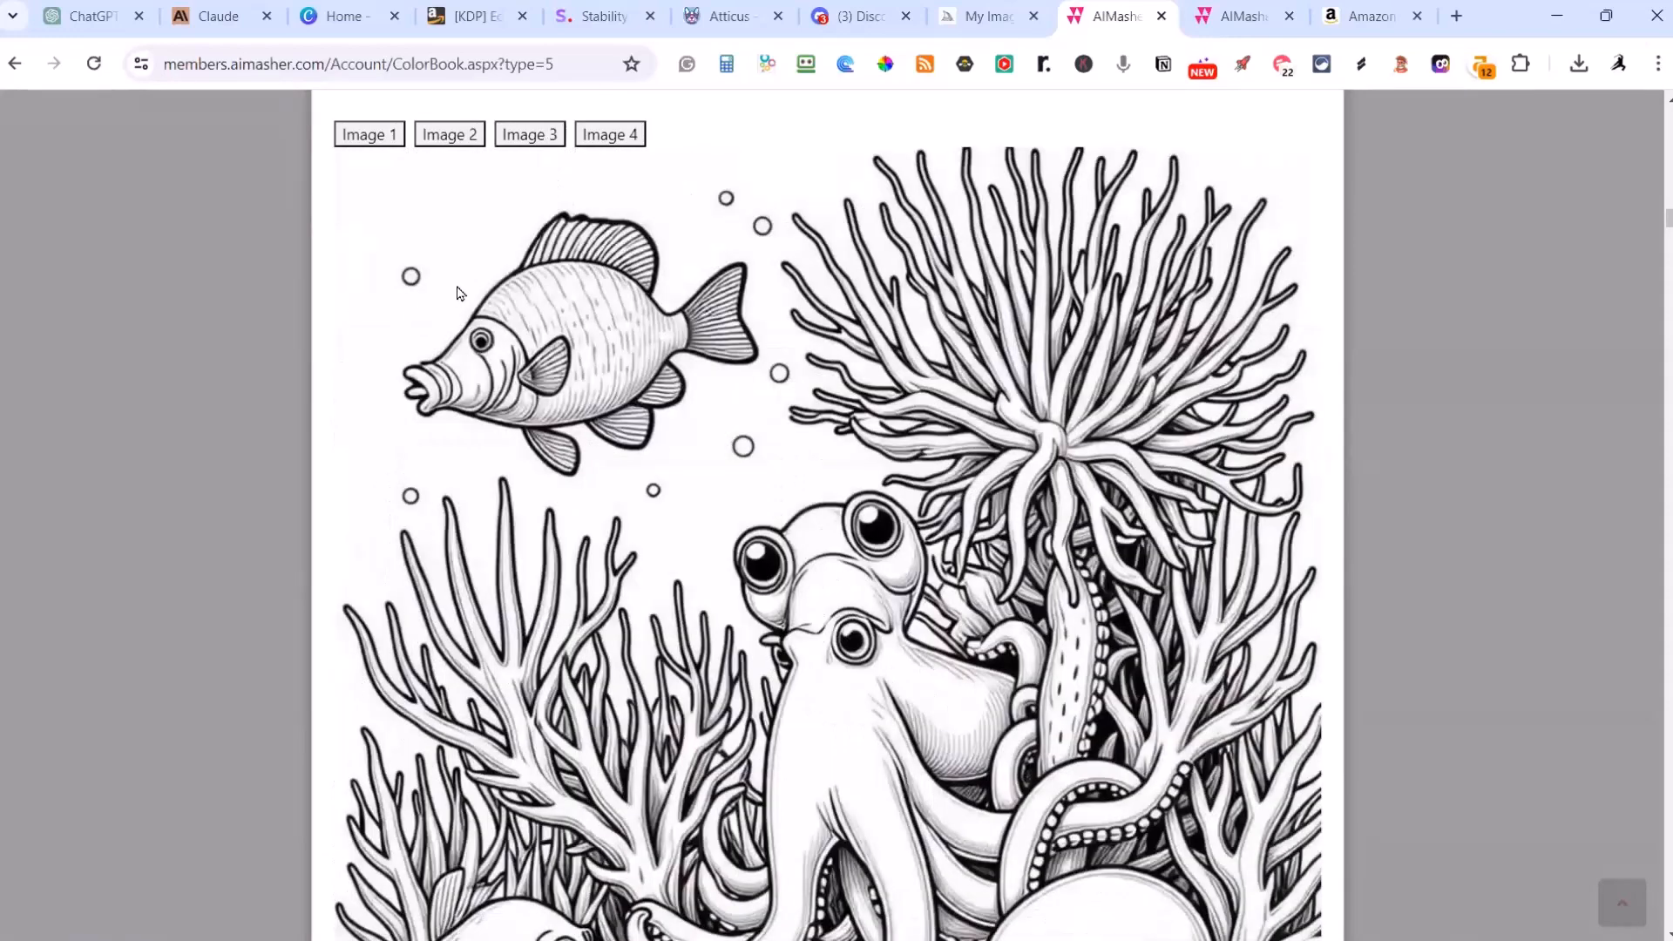
pyautogui.click(607, 137)
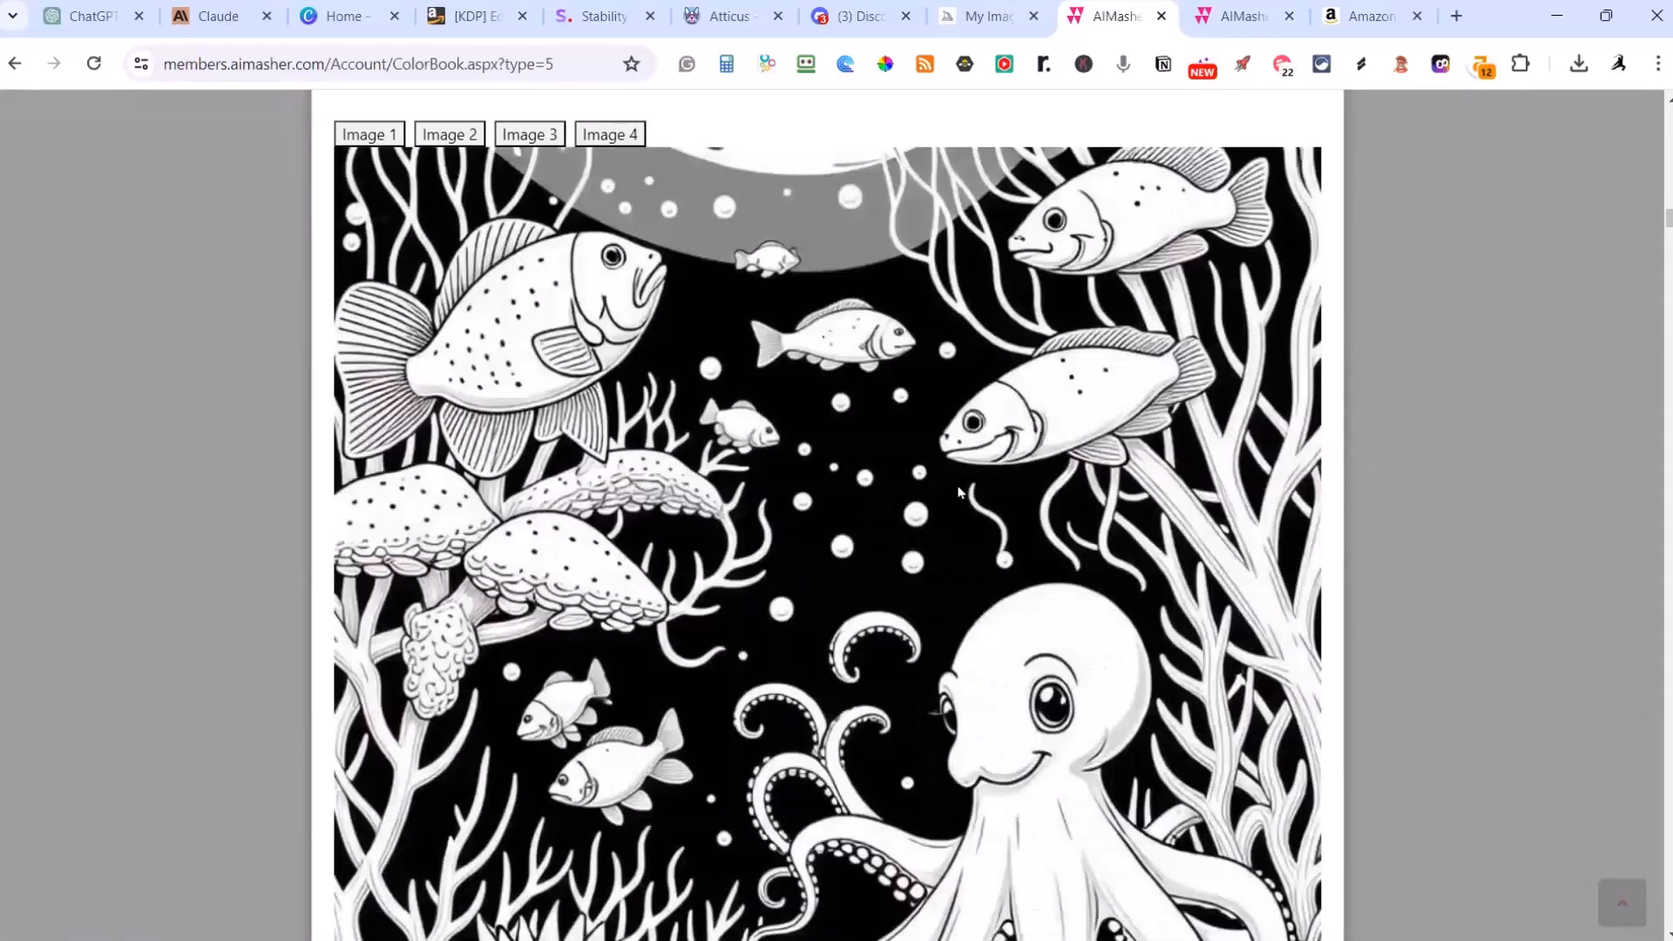
# Step: Review the quality of the coloring images on the pages from Mermaid's Reflection through Underwater Geyser
pyautogui.scroll(-5, 987, 498)
pyautogui.scroll(-7, 987, 497)
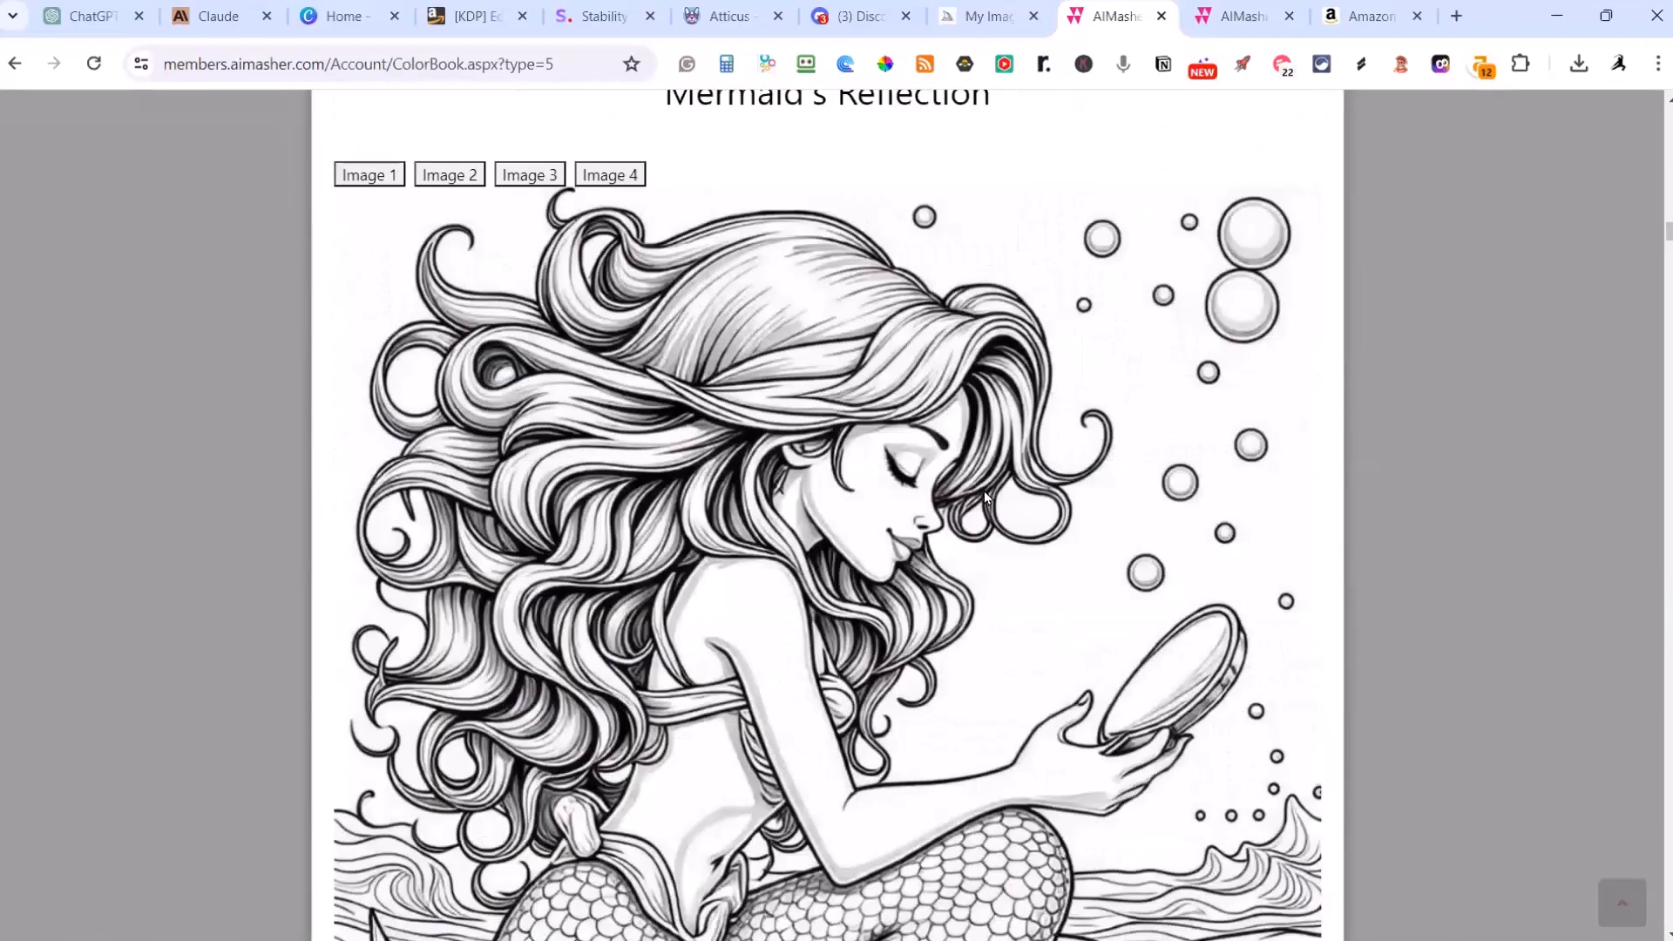
pyautogui.scroll(-13, 987, 498)
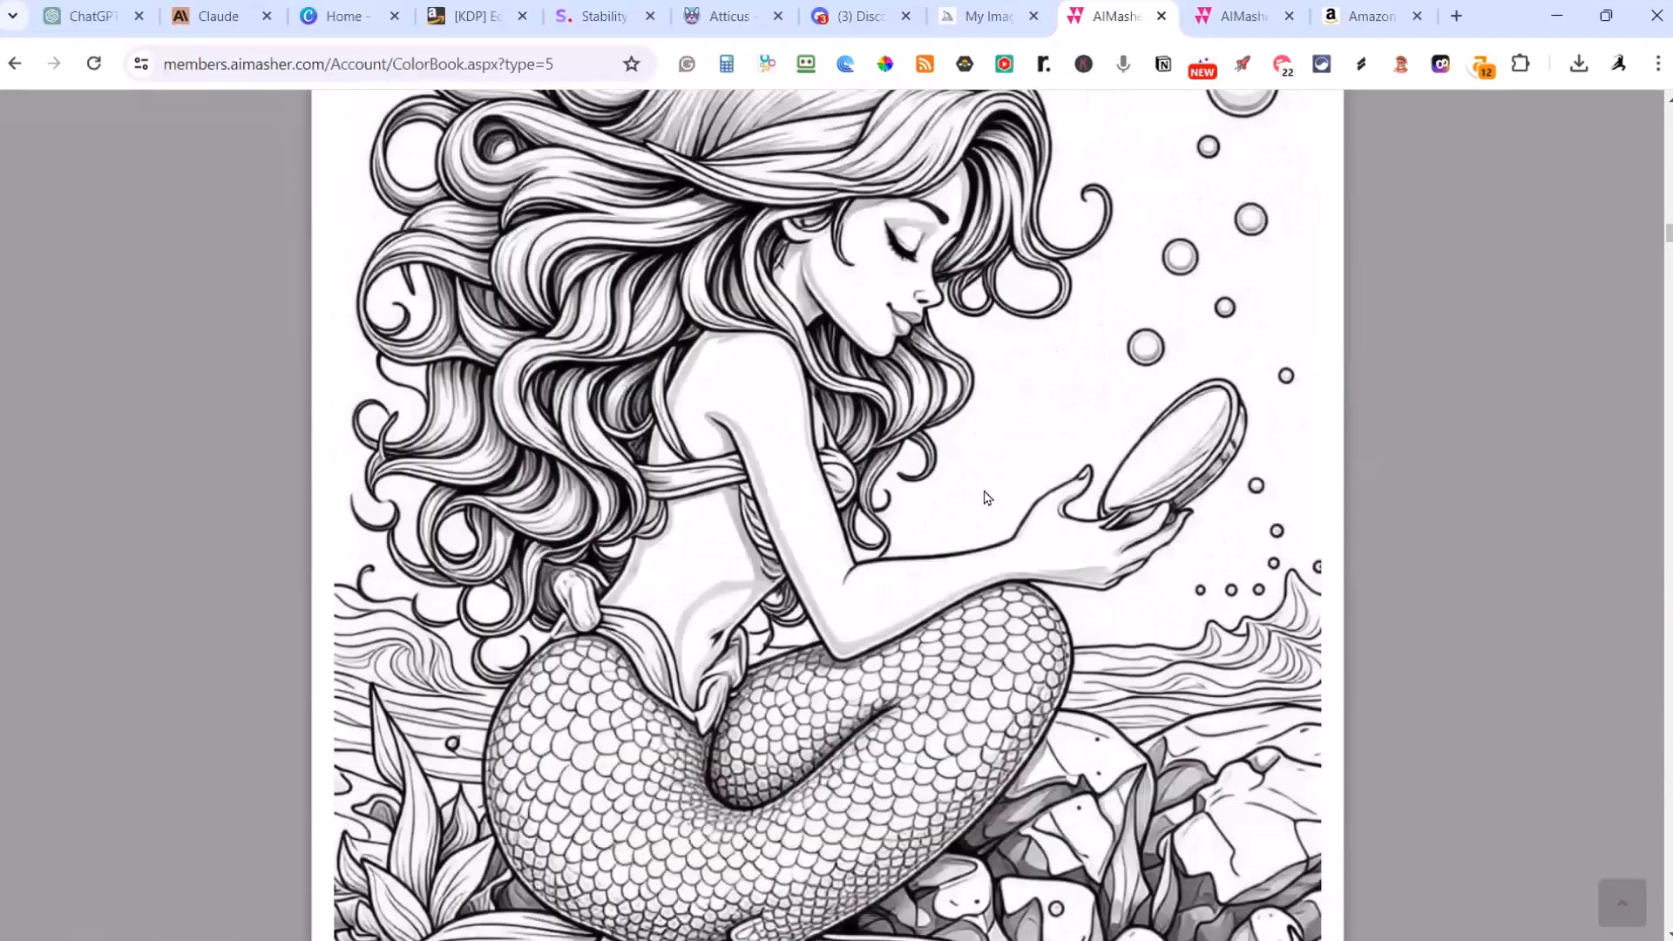
pyautogui.scroll(-12, 987, 498)
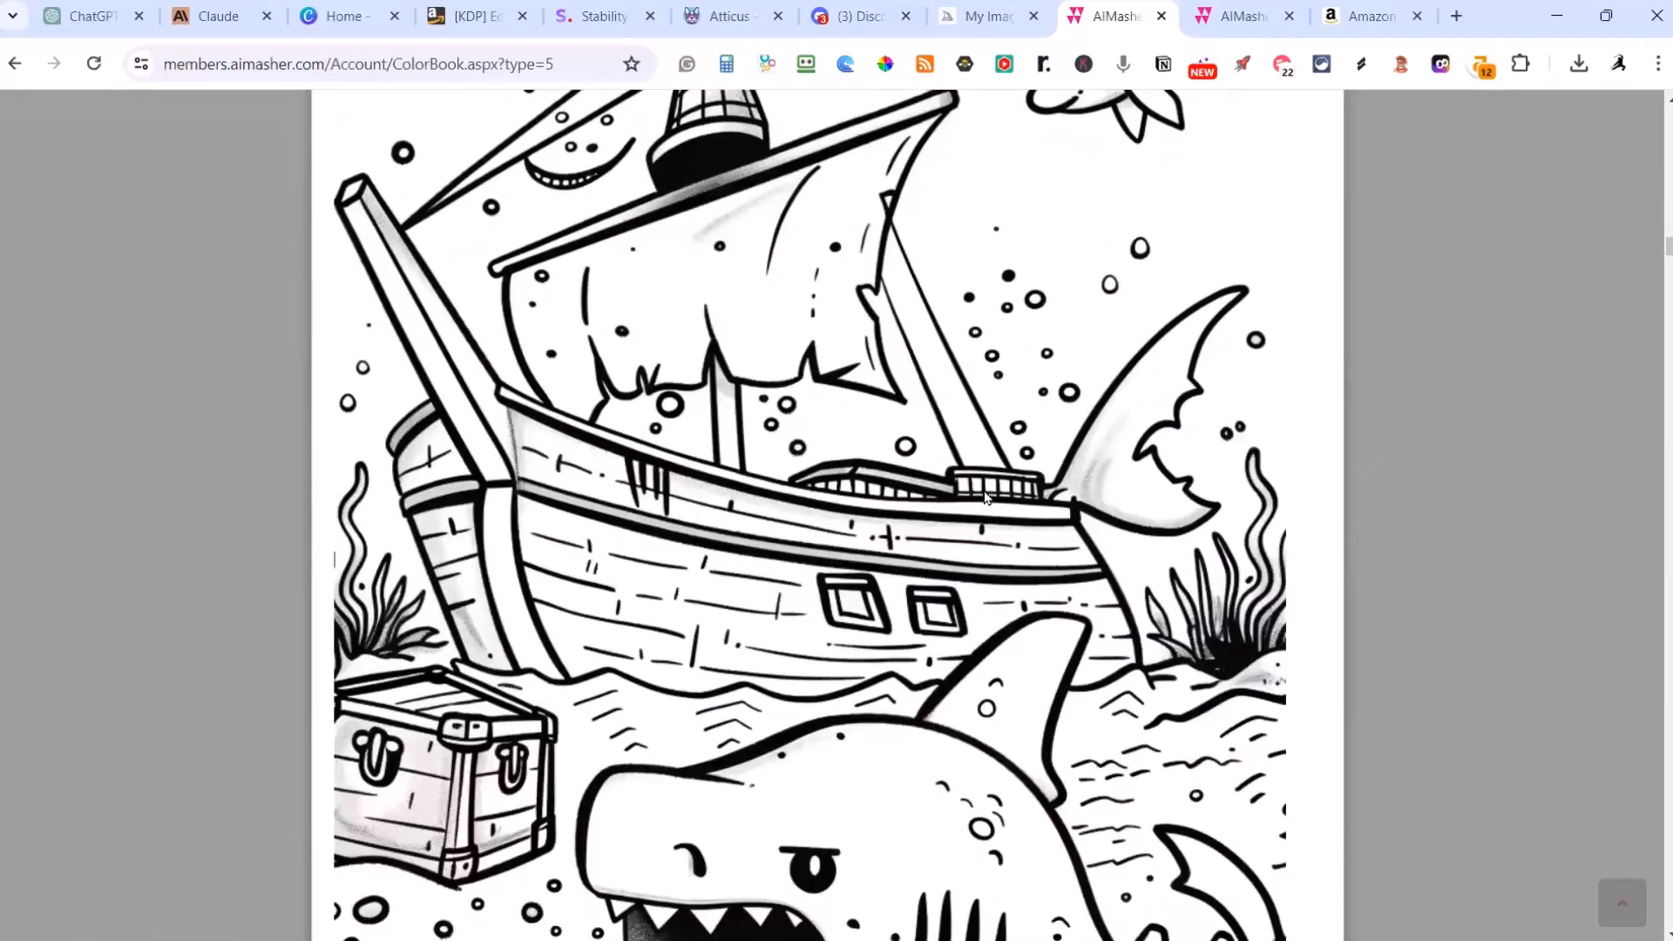
pyautogui.scroll(-10, 987, 497)
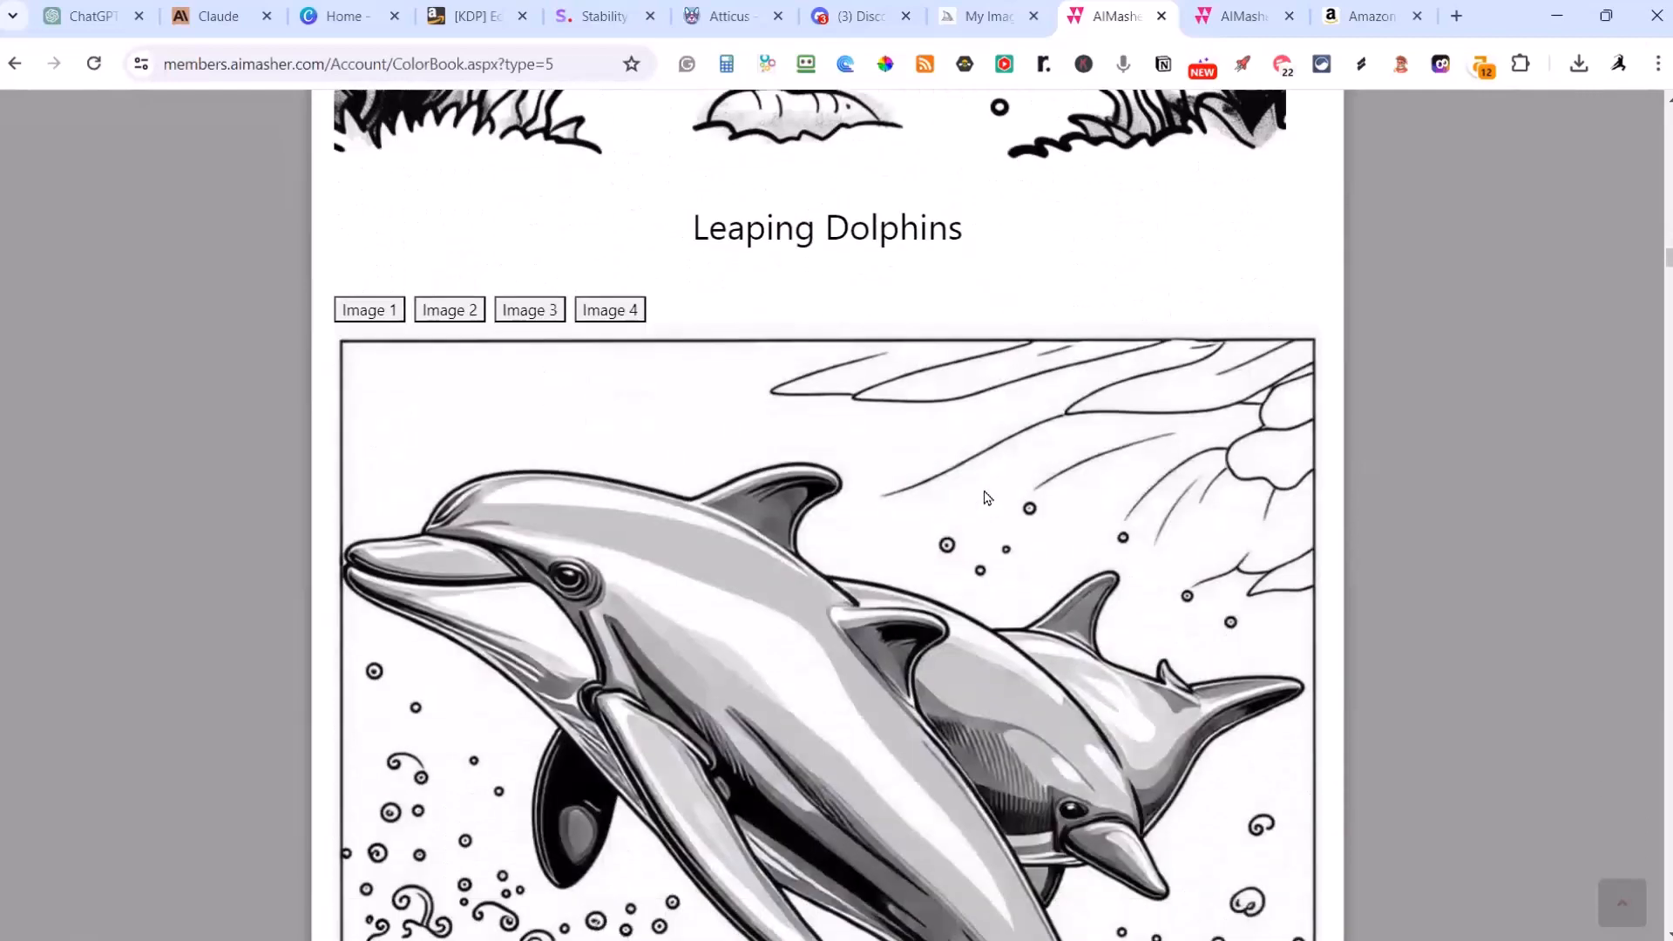
pyautogui.scroll(5, 987, 497)
pyautogui.scroll(-20, 901, 589)
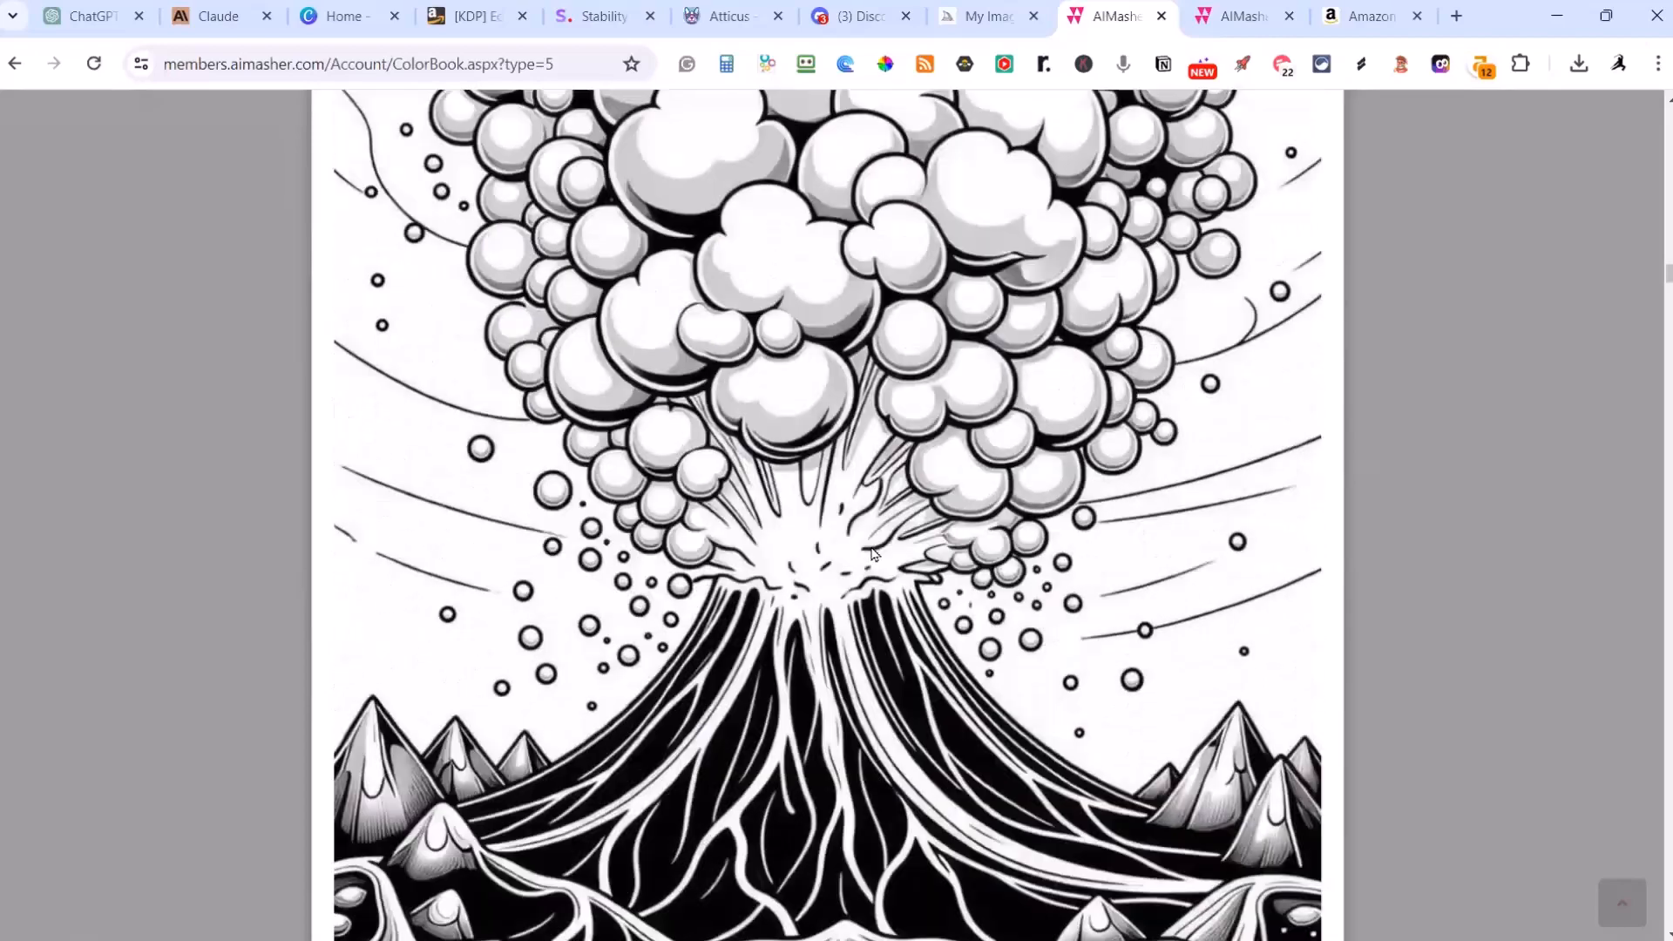
pyautogui.scroll(-10, 874, 554)
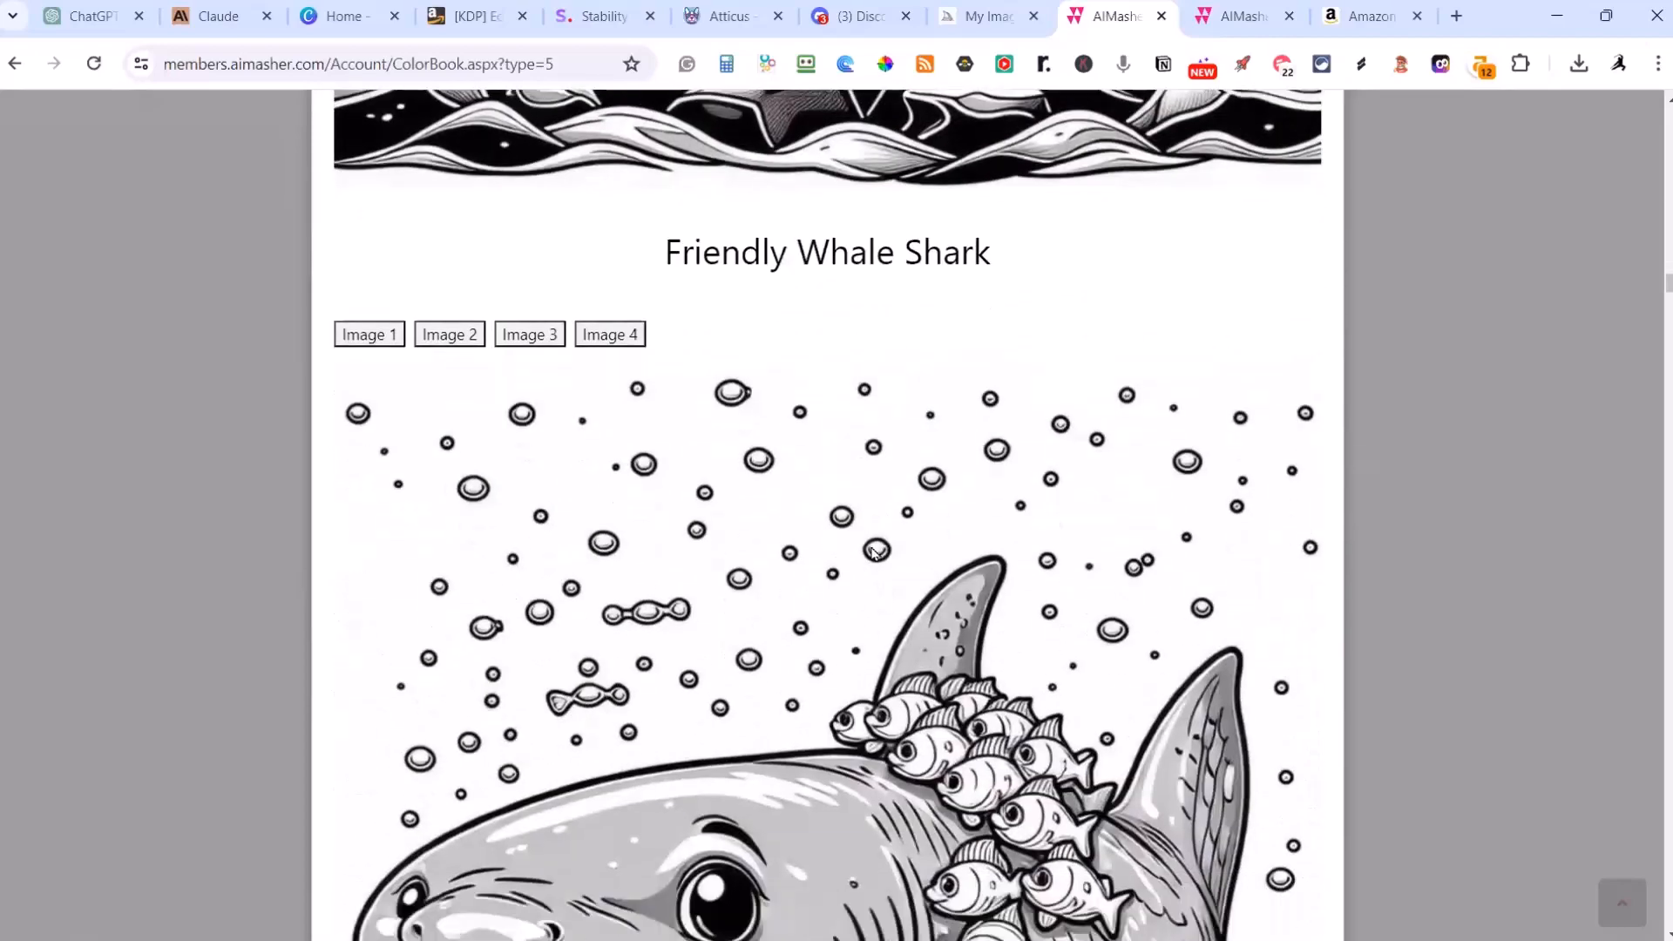
pyautogui.scroll(-3, 874, 553)
pyautogui.scroll(5, 862, 575)
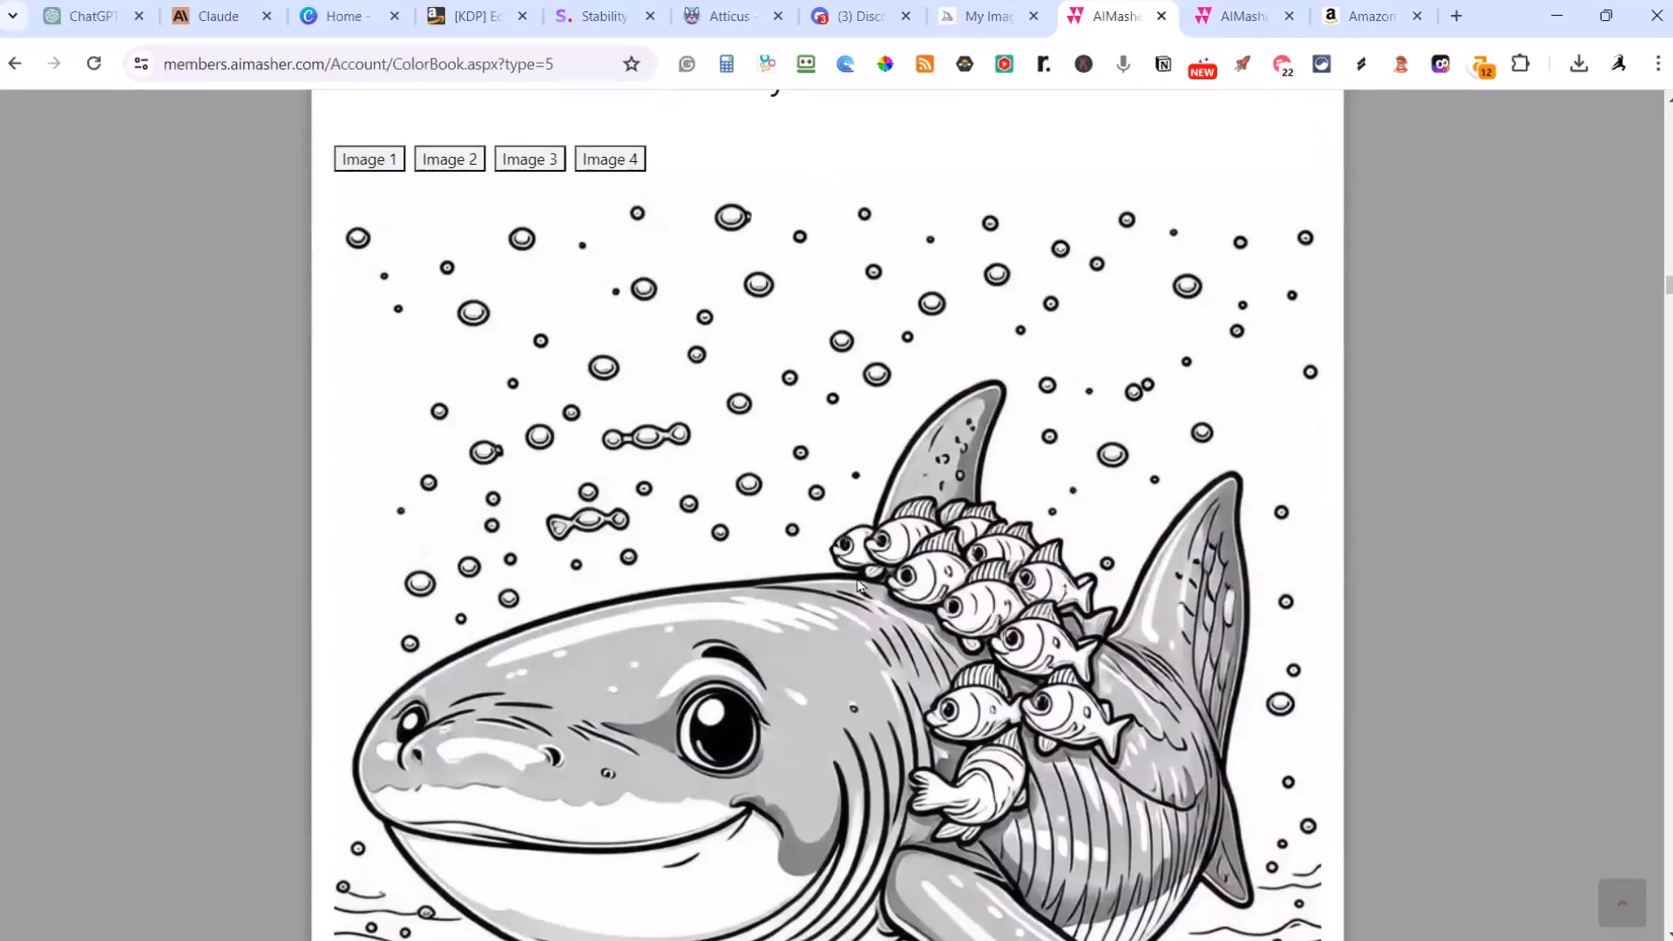
pyautogui.scroll(1, 838, 674)
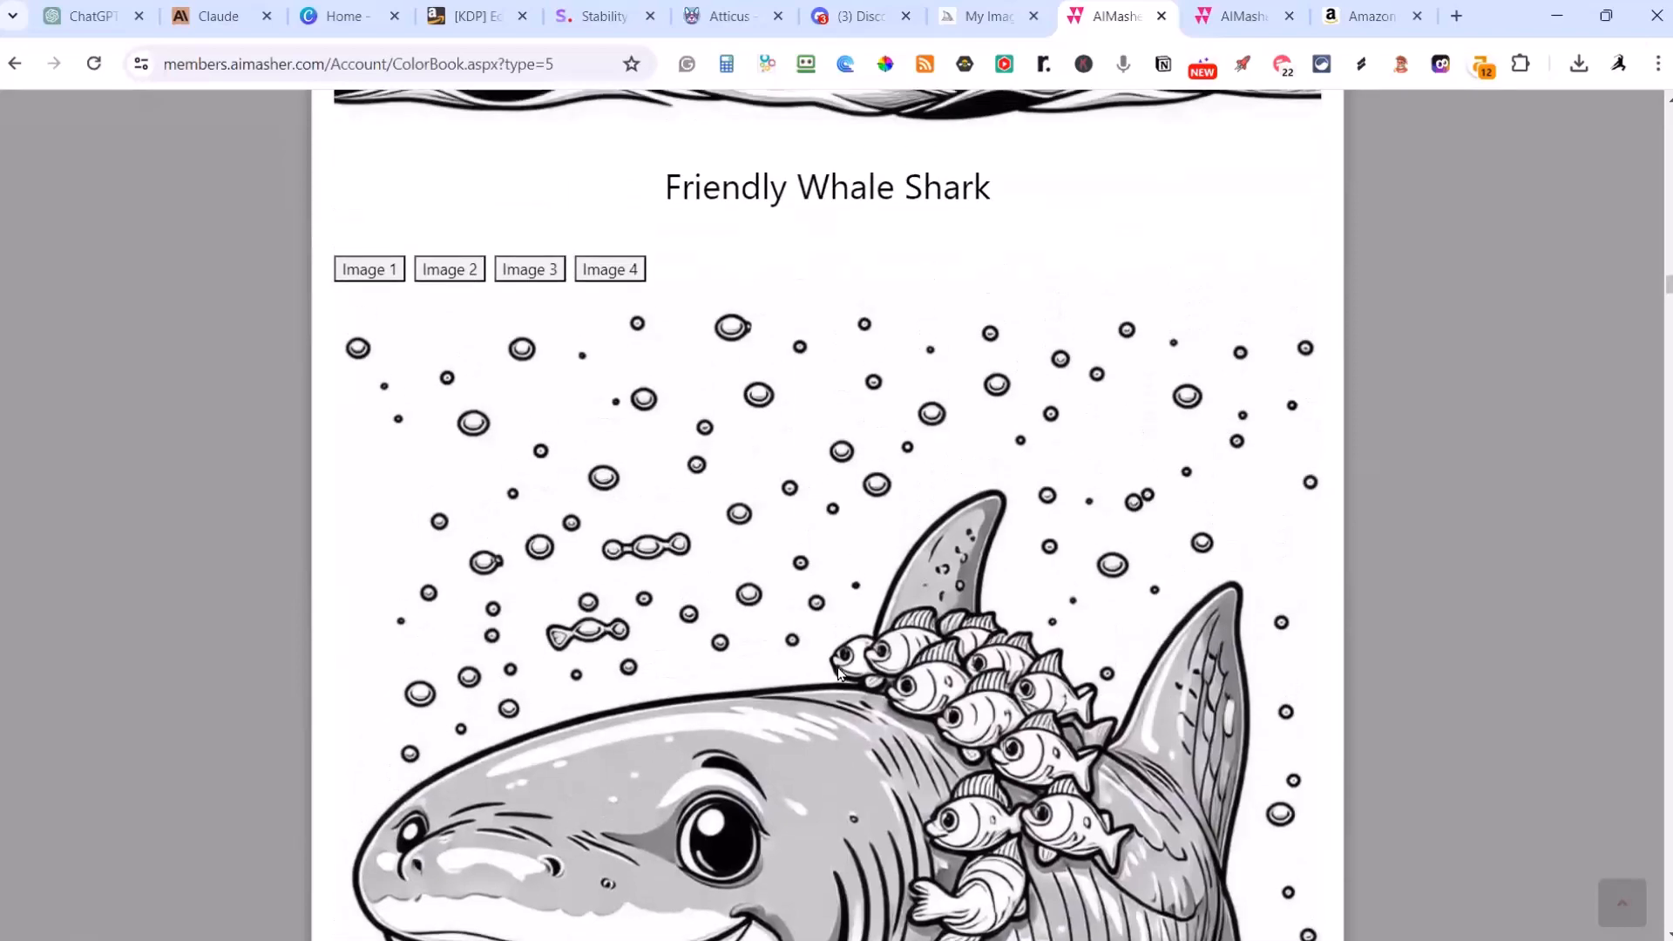
pyautogui.scroll(-11, 866, 666)
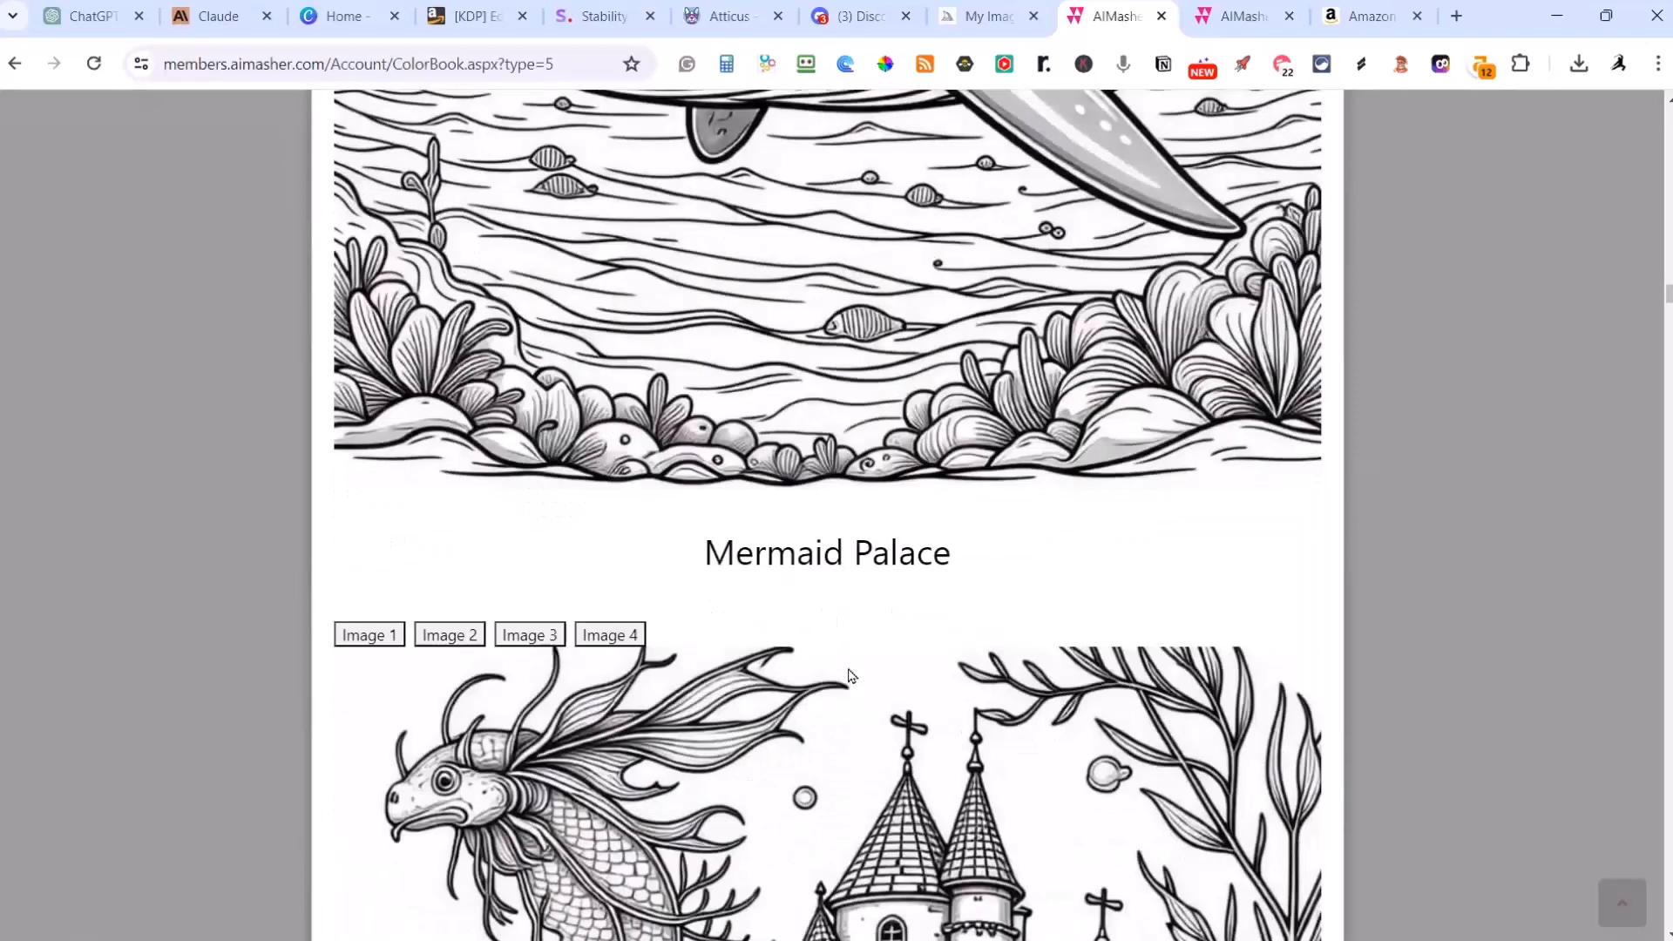
pyautogui.scroll(-10, 848, 668)
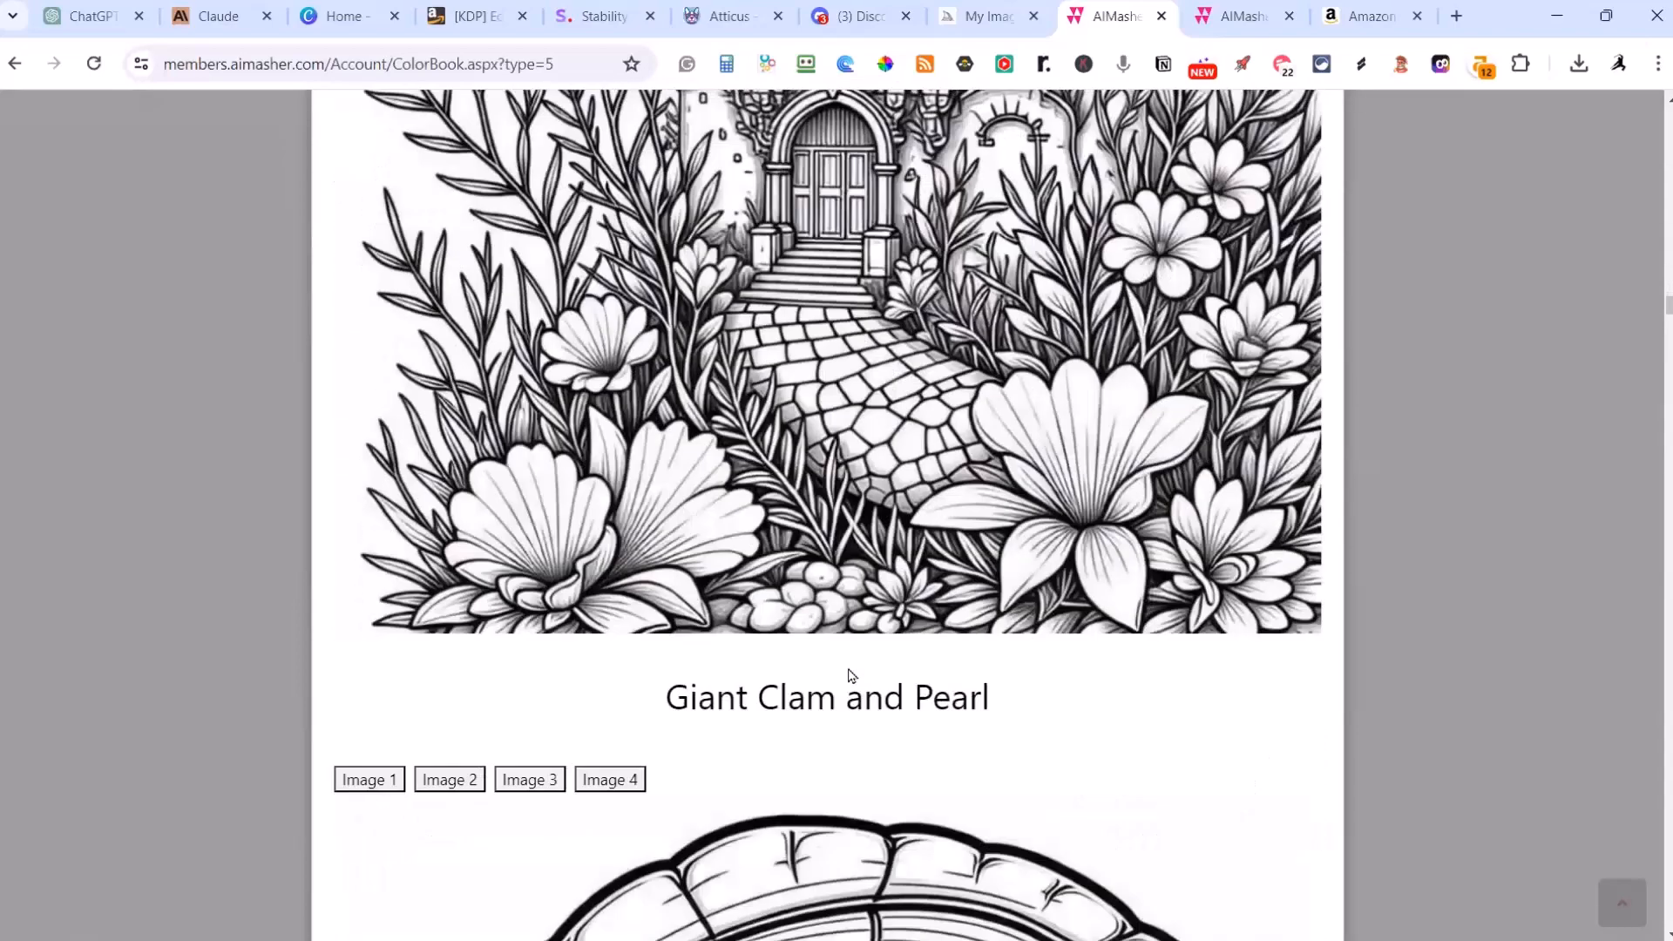
pyautogui.scroll(-10, 852, 676)
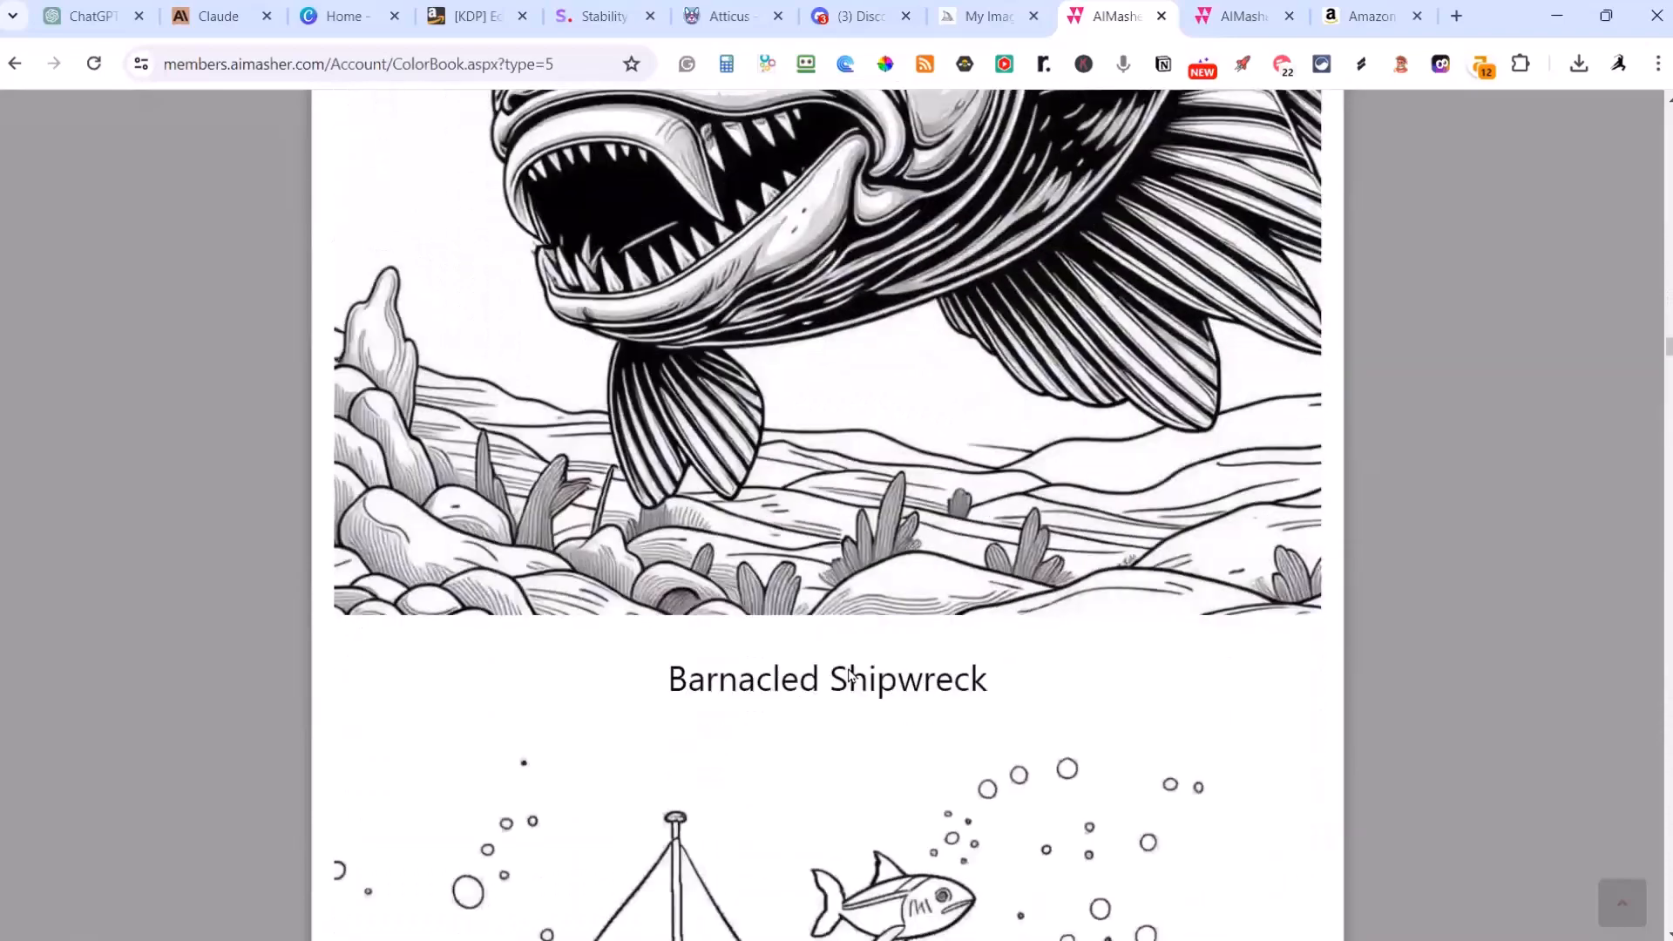
pyautogui.scroll(-10, 851, 676)
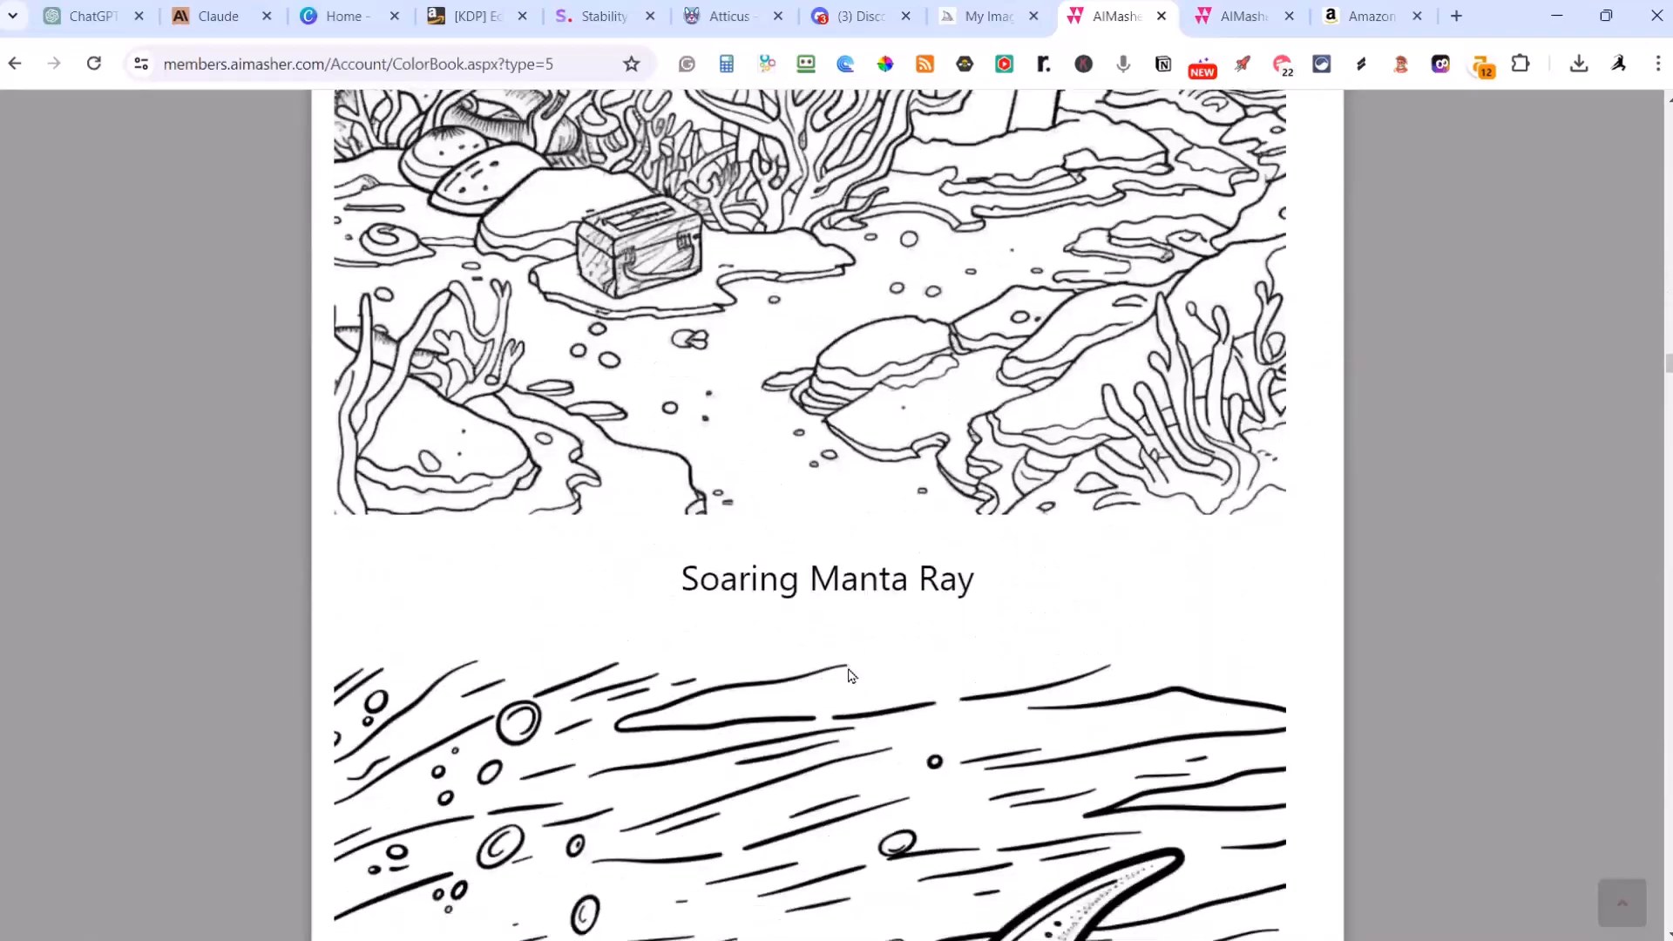
pyautogui.scroll(-10, 852, 676)
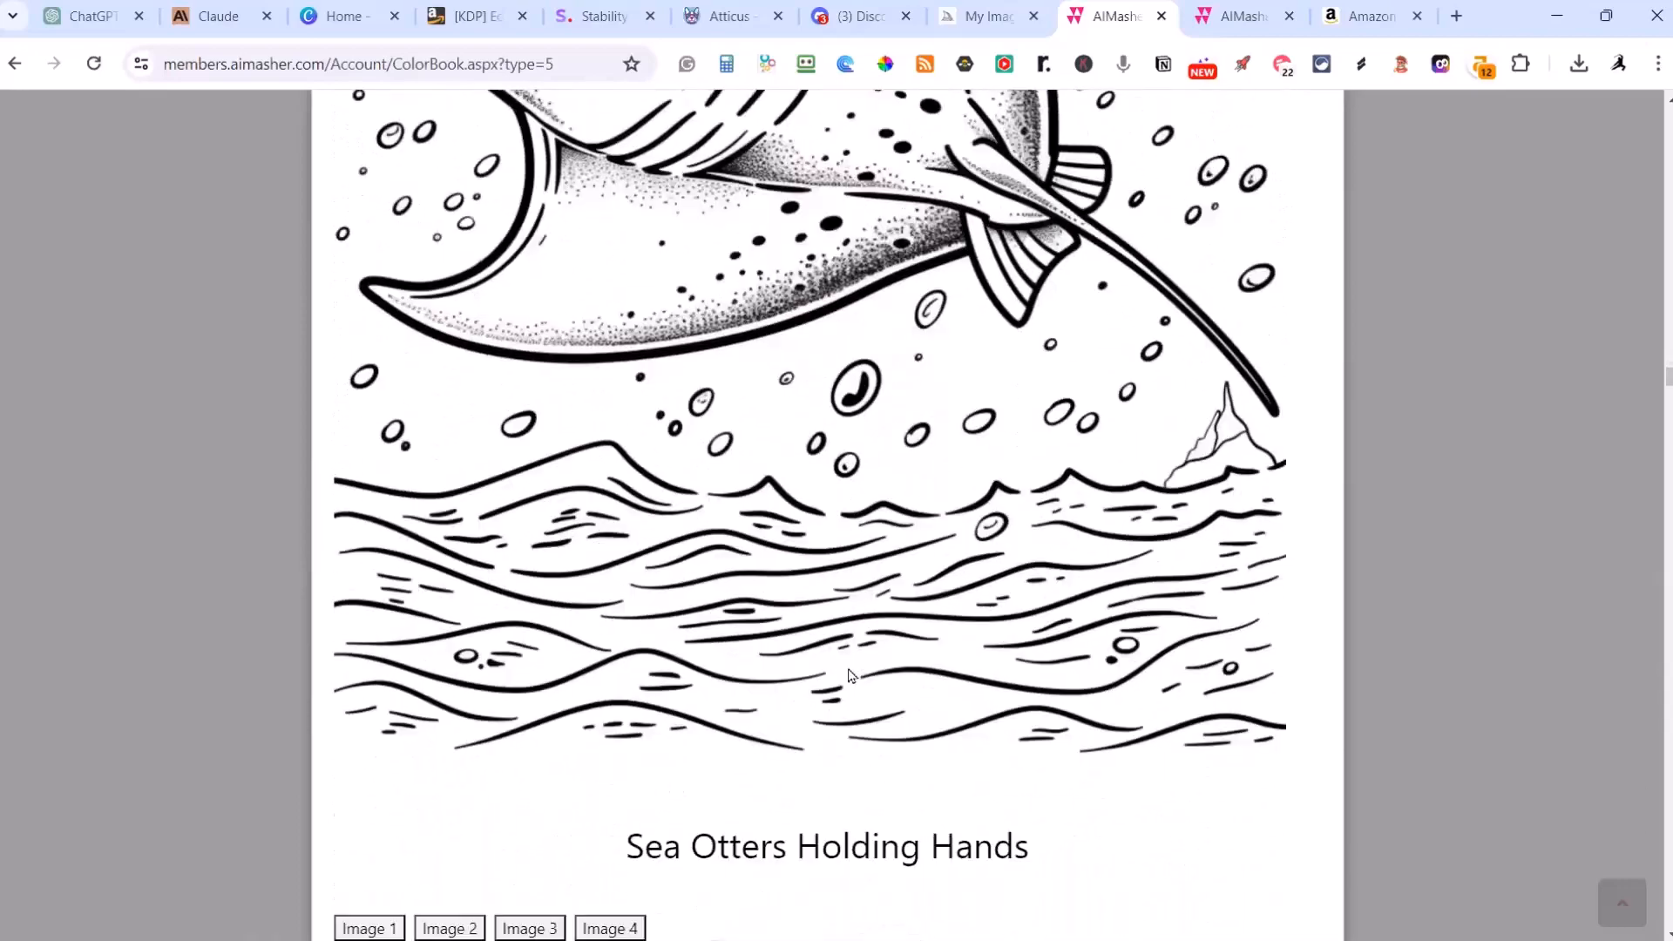
pyautogui.scroll(-10, 851, 676)
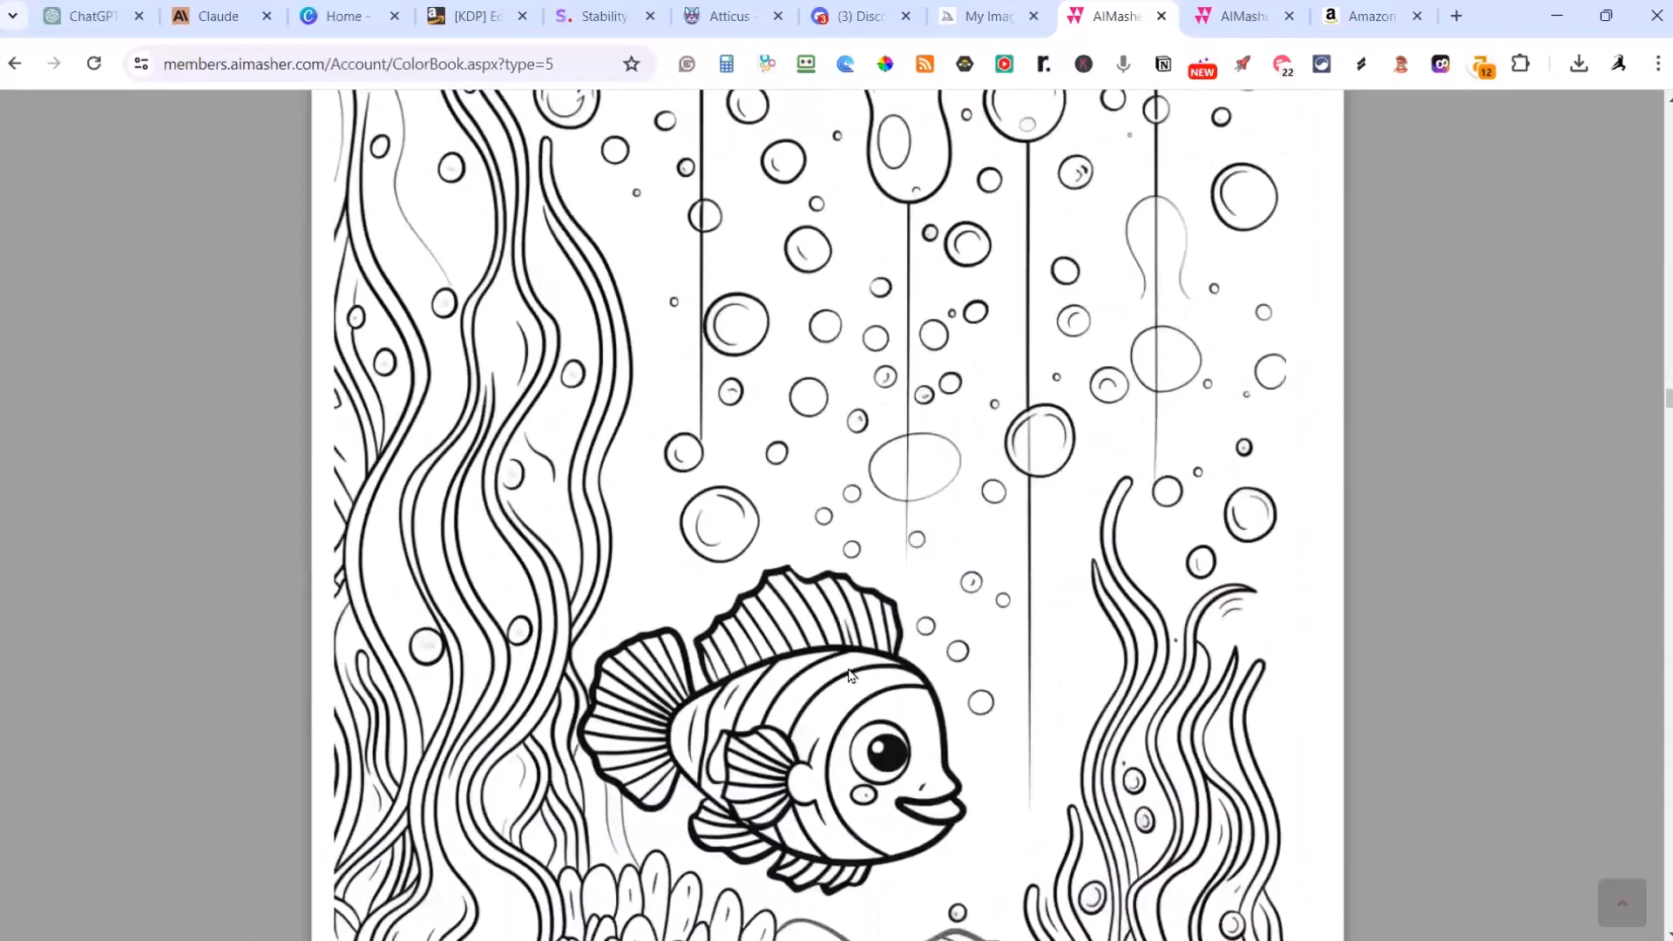
# Step: Compare the alternative images for the Sea Otters Holding Hands page and settle on Image 3
pyautogui.scroll(10, 851, 676)
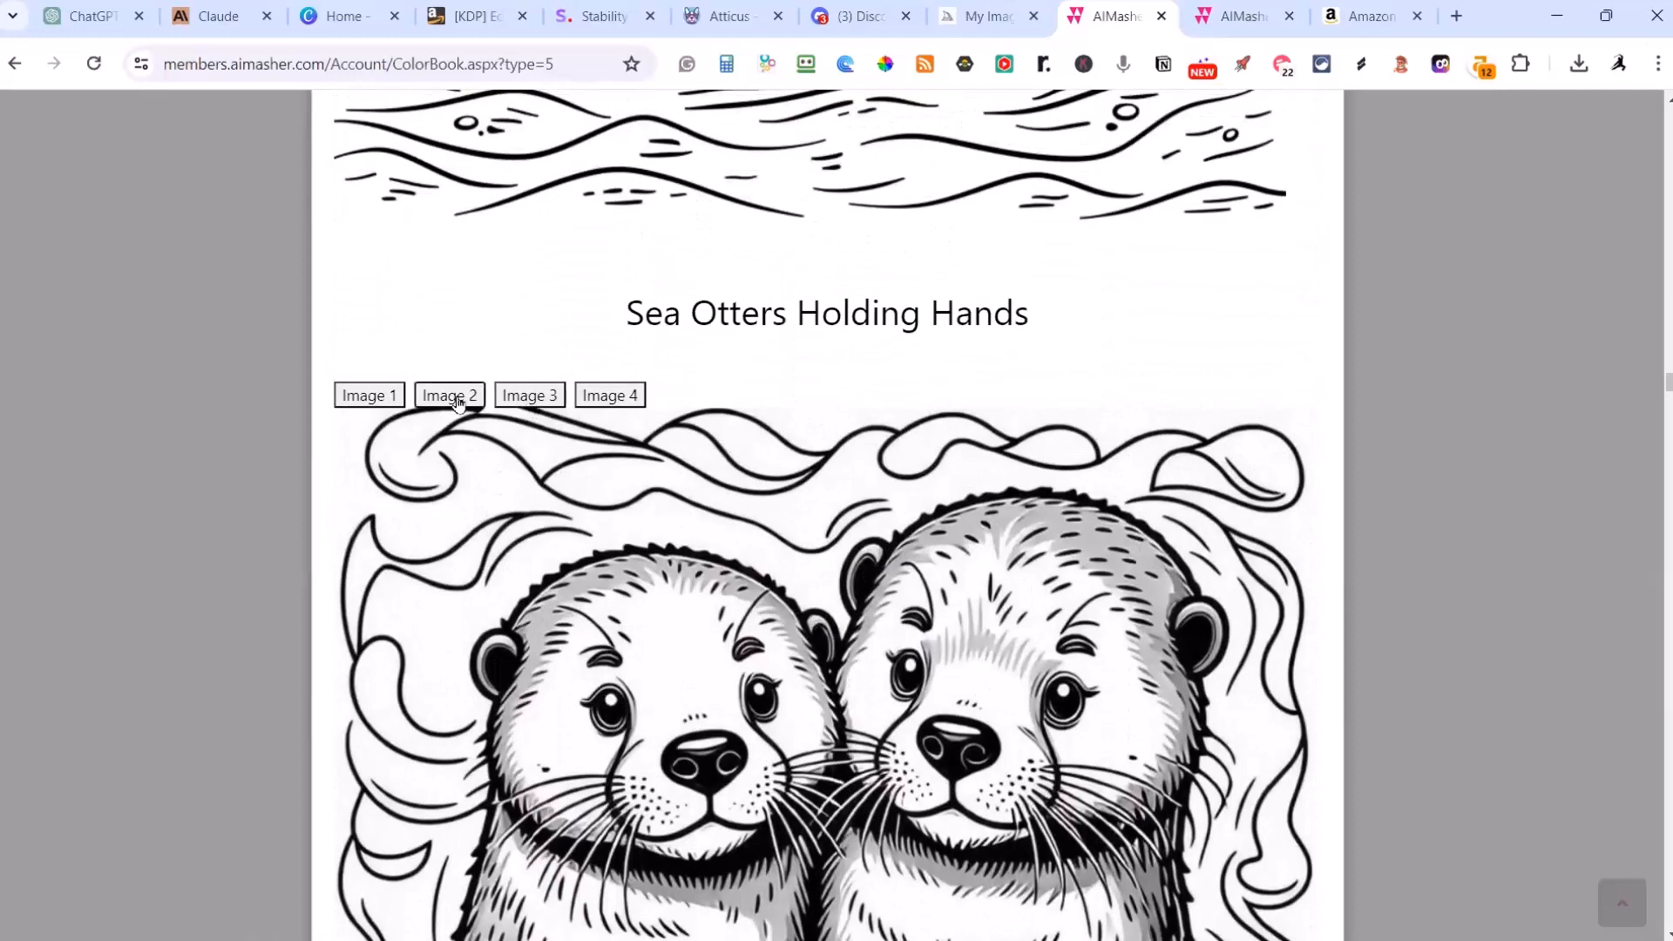
pyautogui.click(455, 397)
pyautogui.scroll(-5, 653, 497)
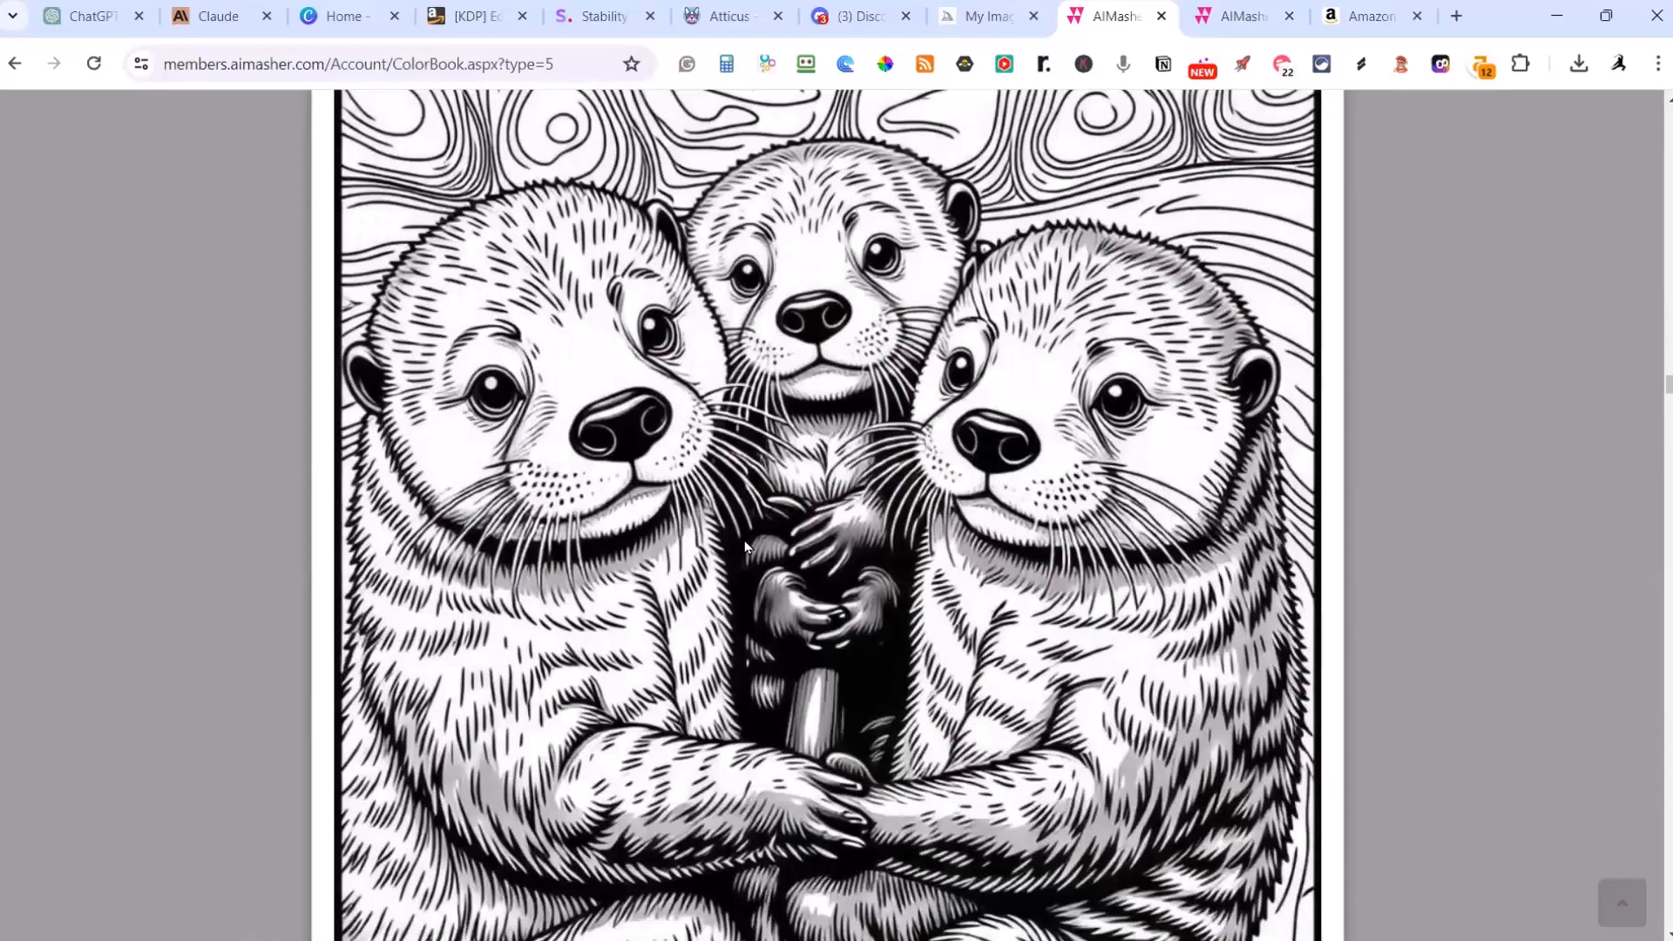
pyautogui.scroll(5, 446, 462)
pyautogui.click(387, 397)
pyautogui.scroll(-1, 801, 368)
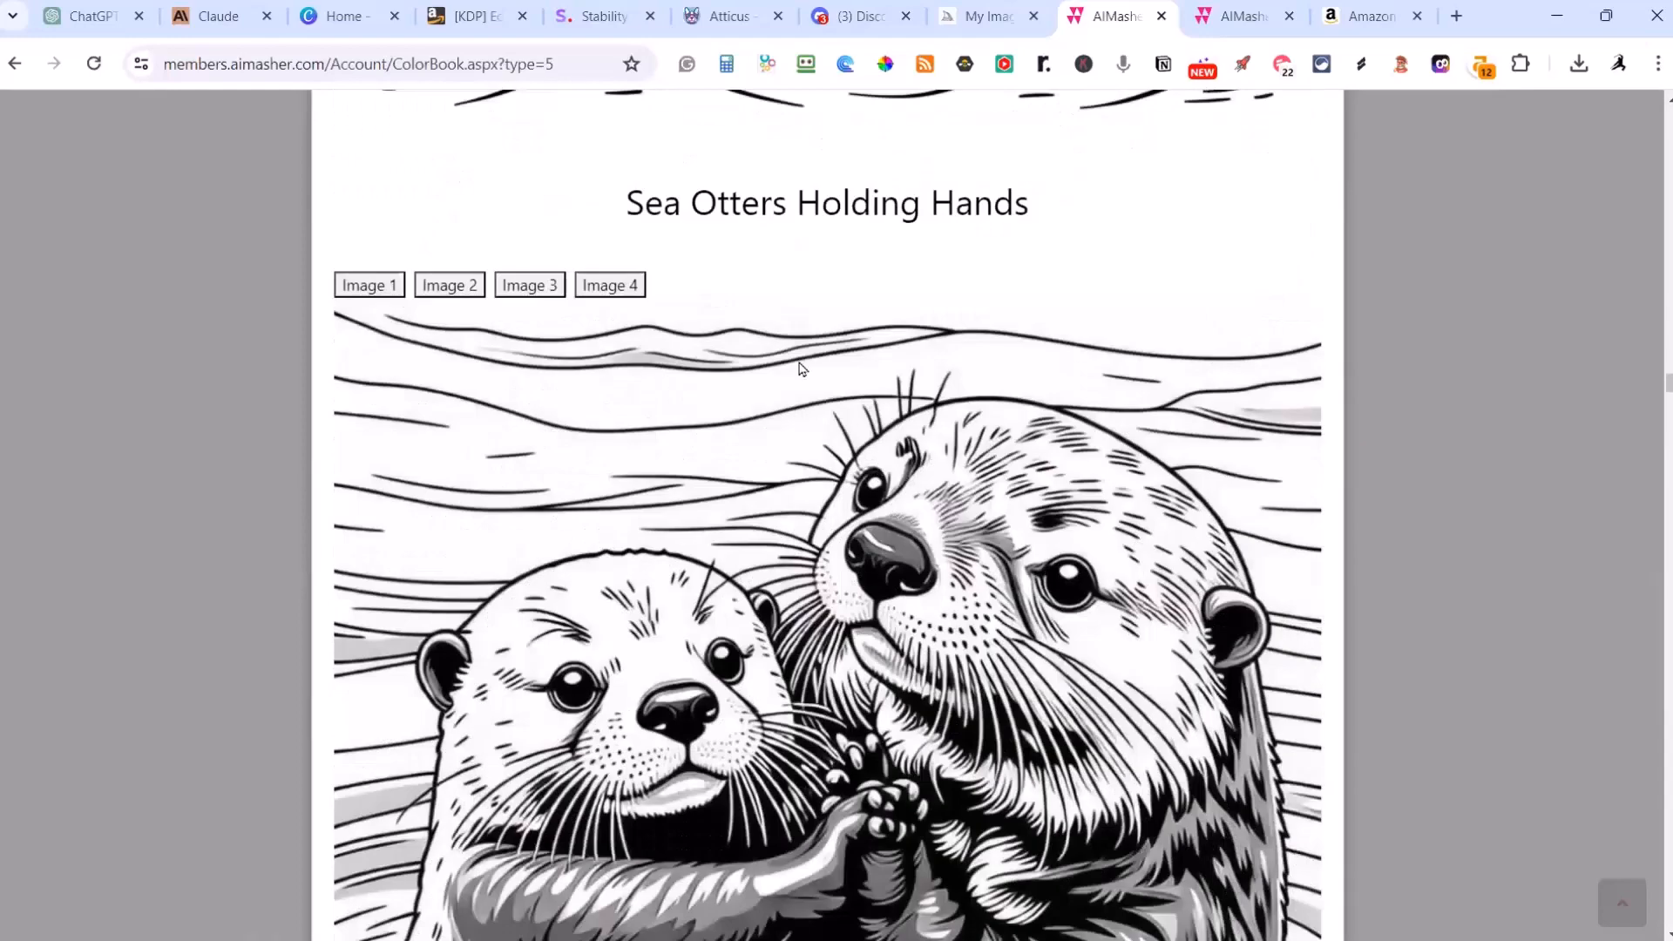
pyautogui.click(634, 292)
pyautogui.scroll(-2, 793, 375)
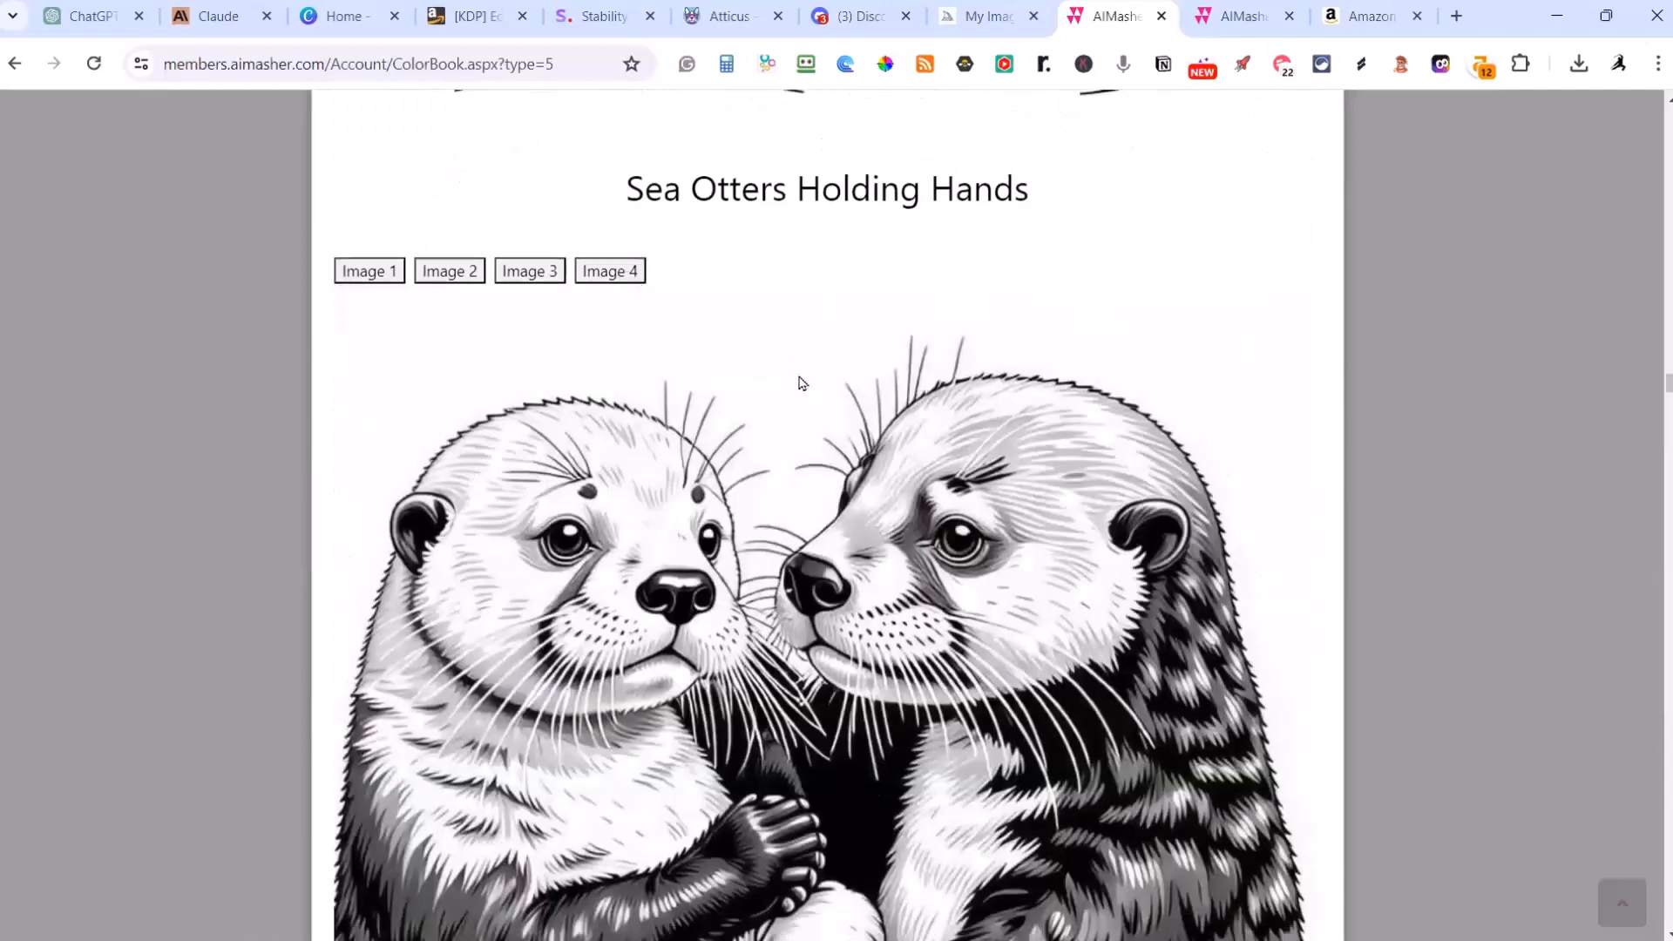
pyautogui.scroll(2, 781, 369)
pyautogui.click(550, 291)
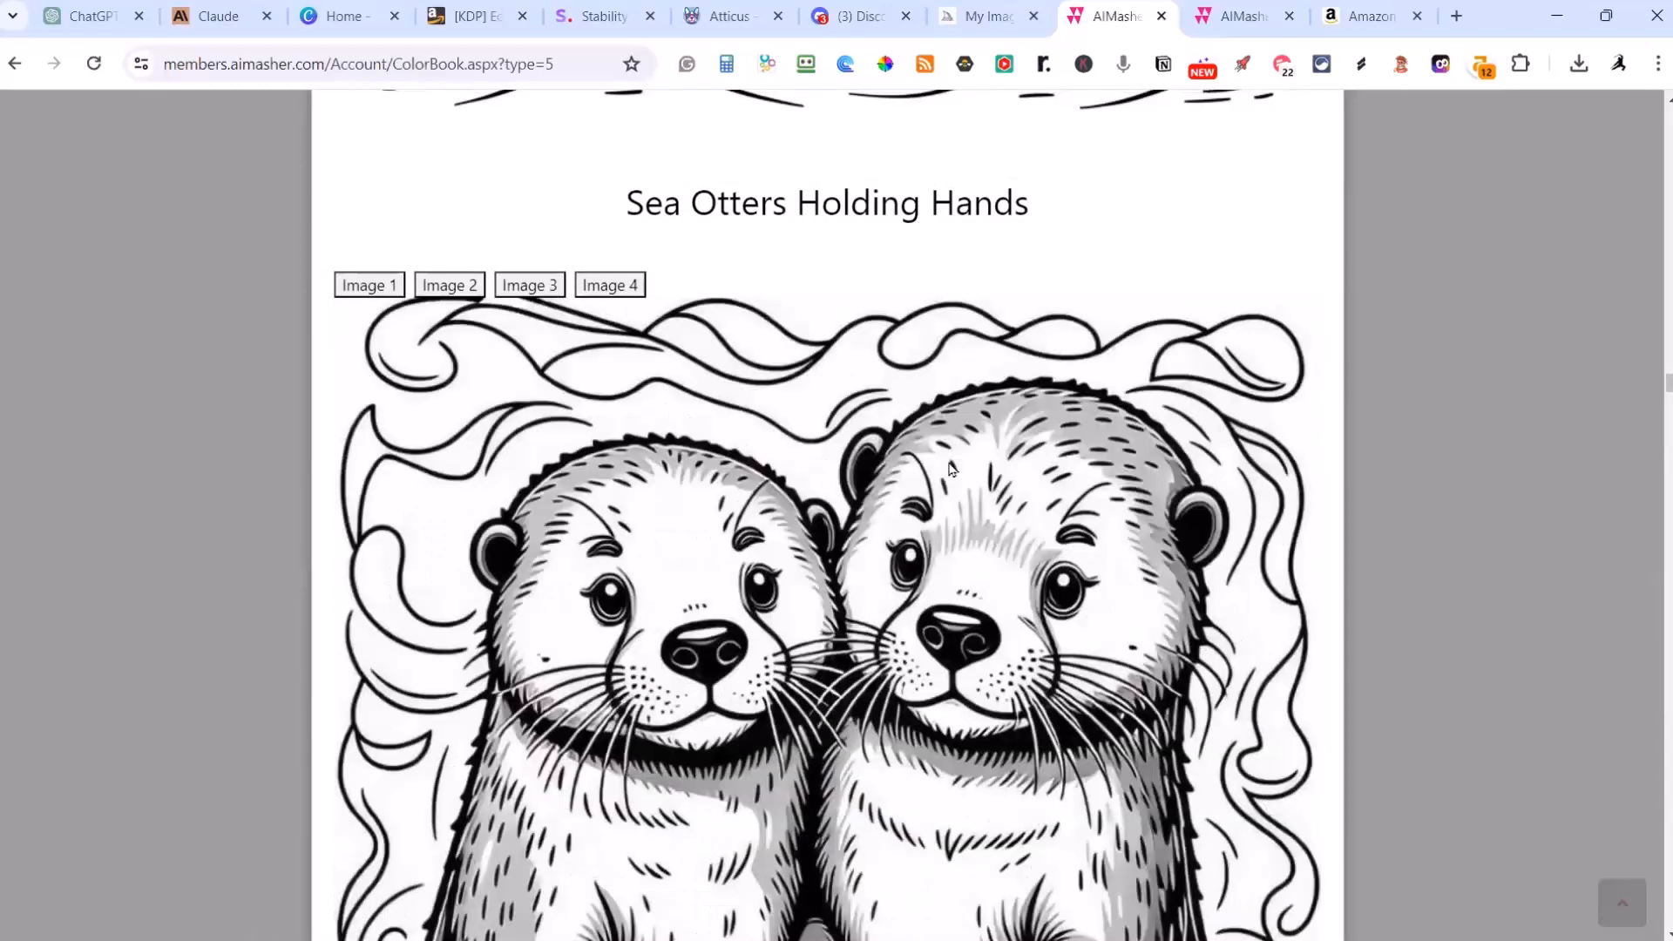
pyautogui.scroll(-3, 956, 475)
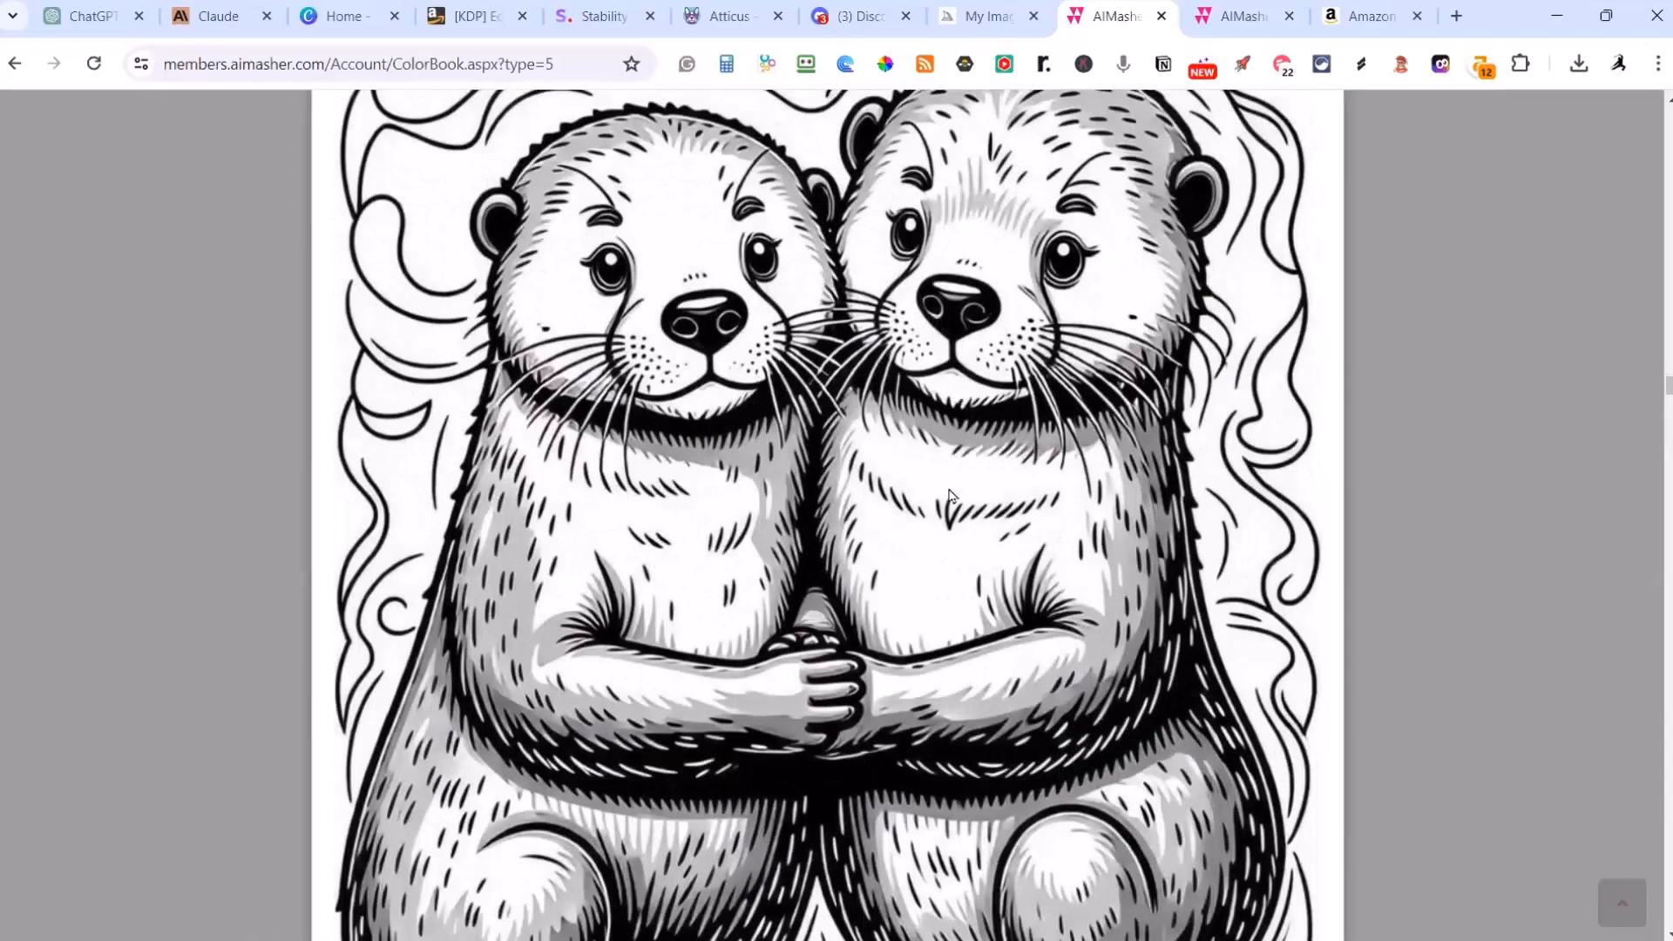
pyautogui.scroll(-2, 950, 496)
pyautogui.scroll(4, 951, 497)
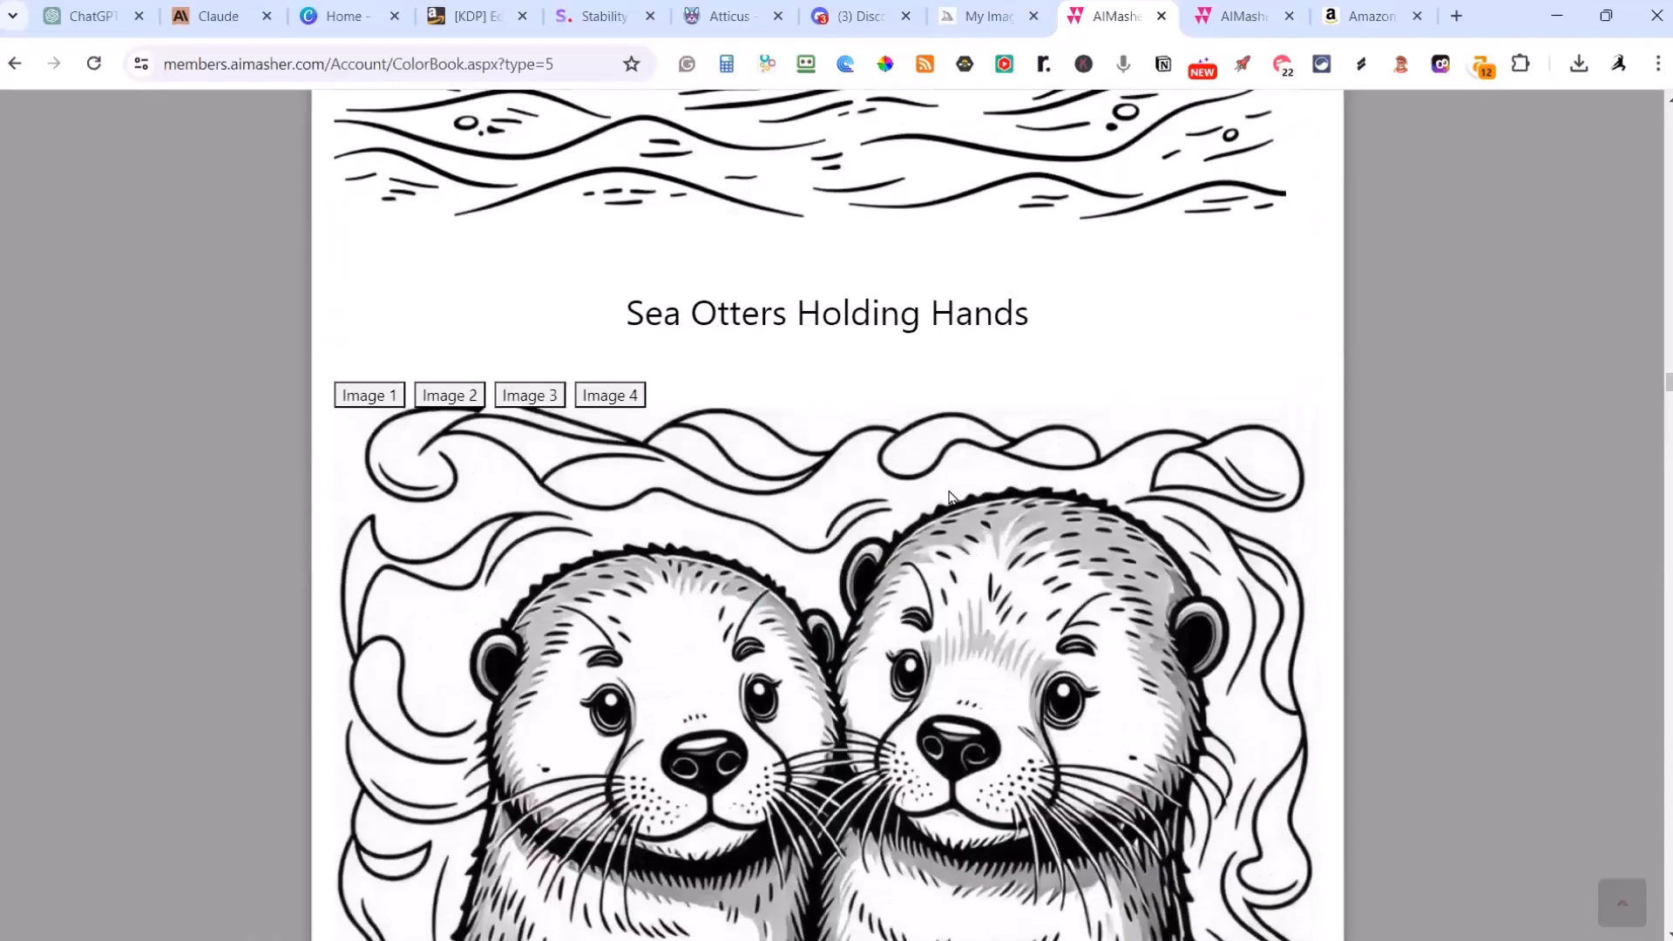
# Step: Examine the Underwater Geyser page's single image and continue to the Giant Squid vs. Sperm Whale page
pyautogui.scroll(-15, 952, 497)
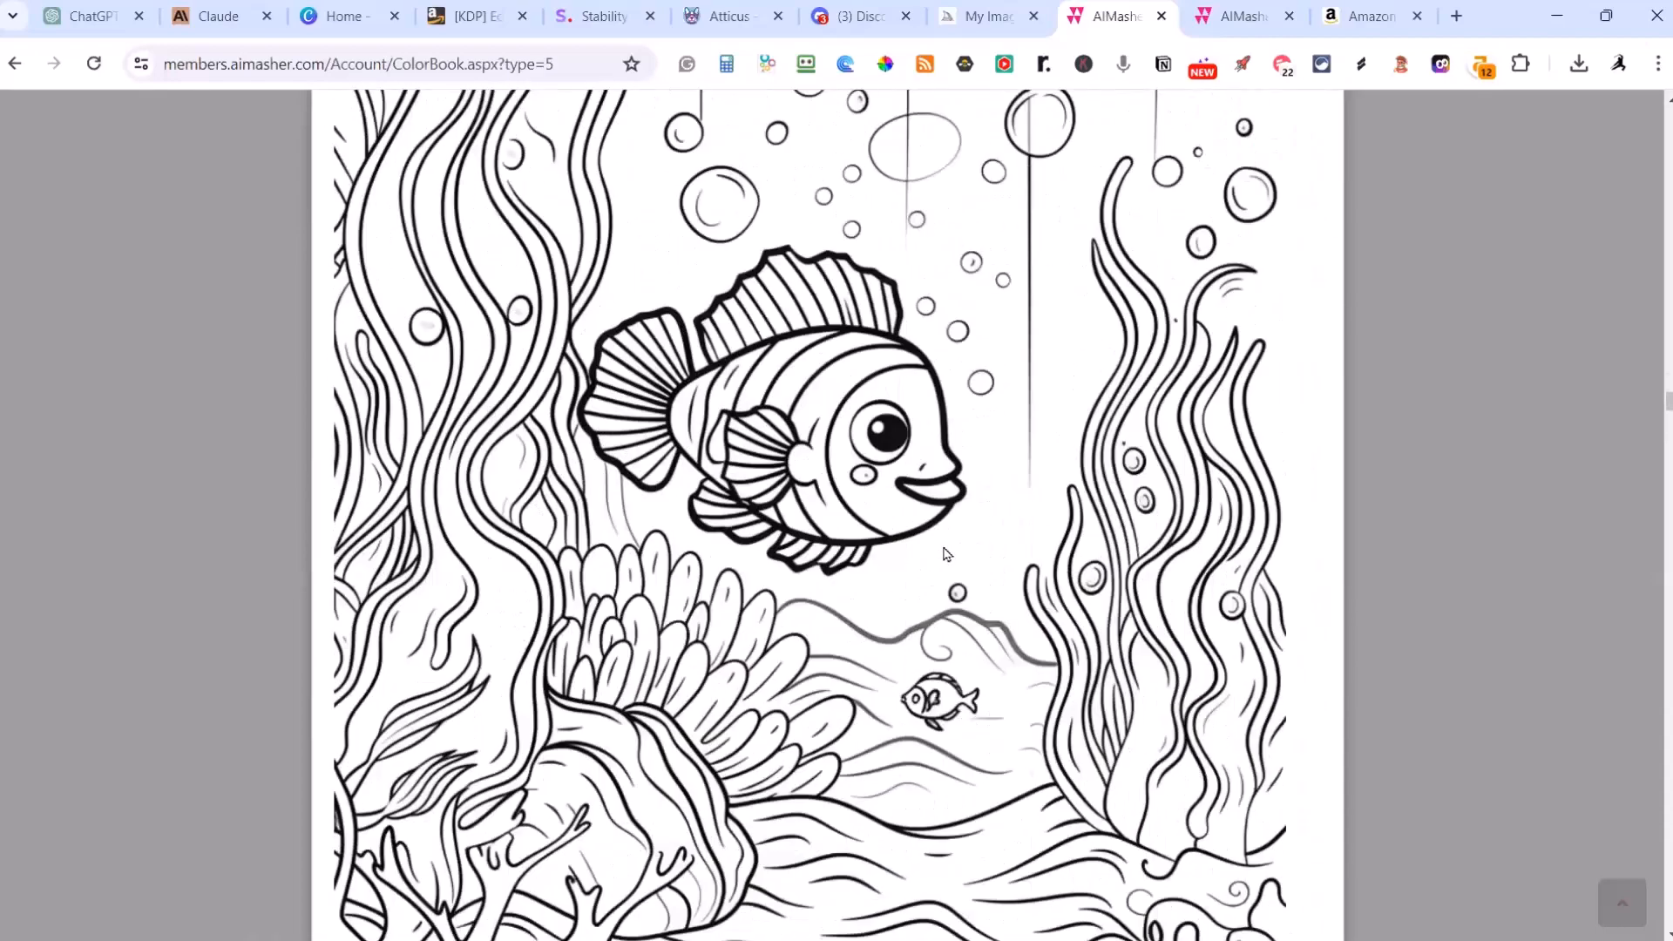
pyautogui.scroll(10, 946, 554)
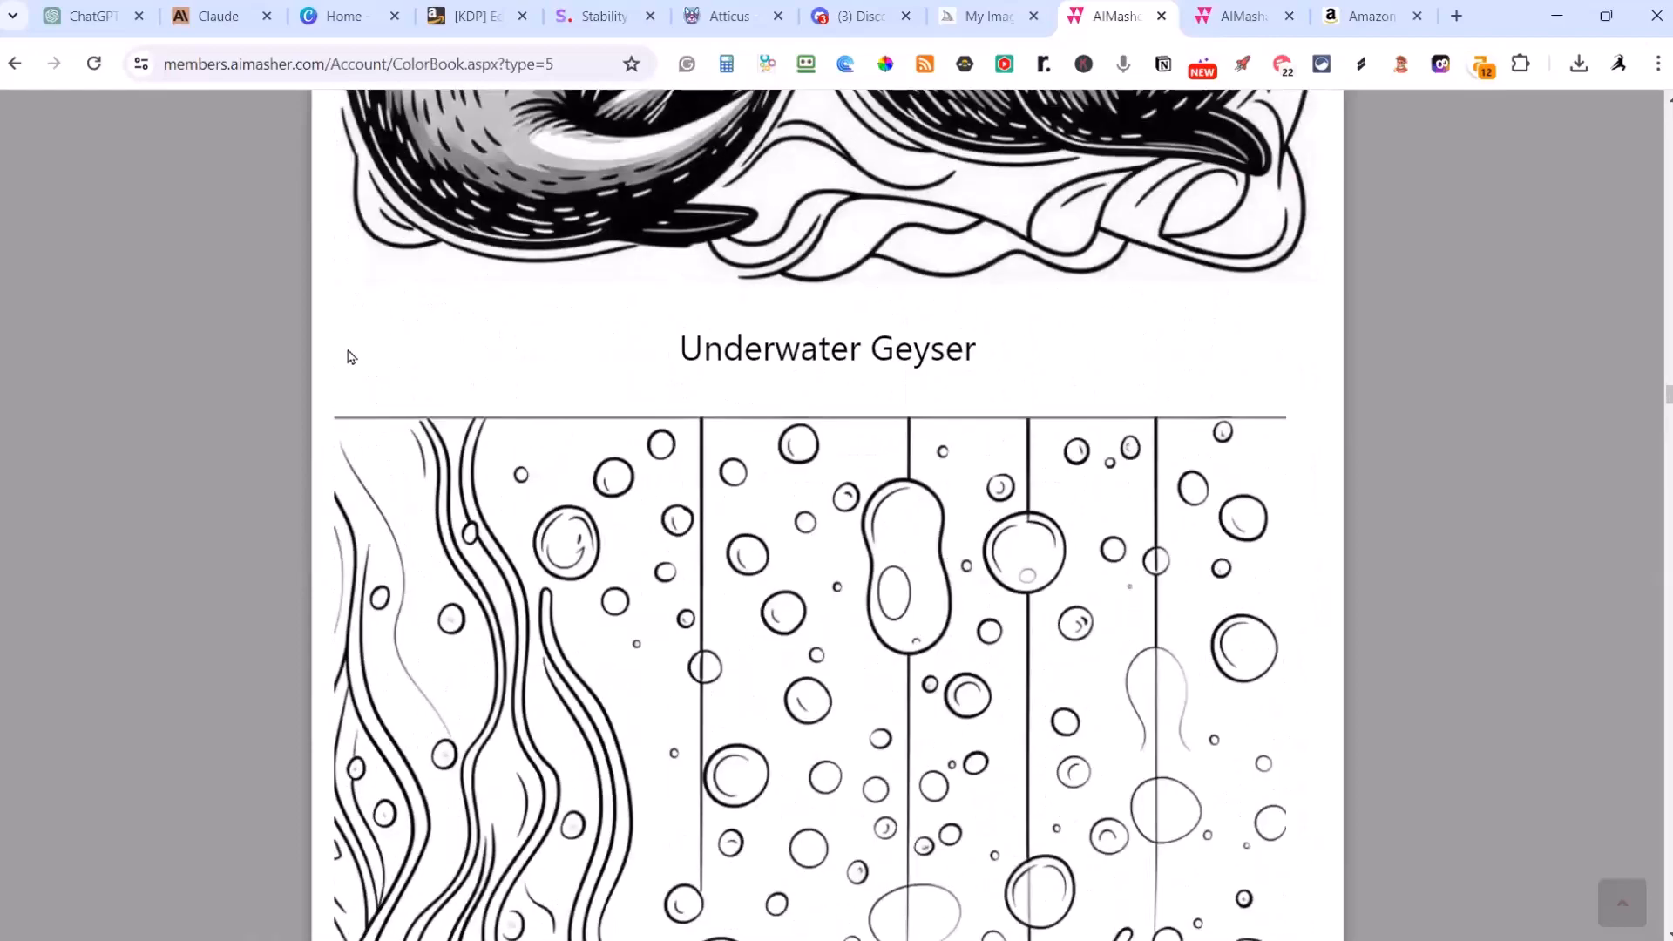
pyautogui.scroll(-2, 416, 515)
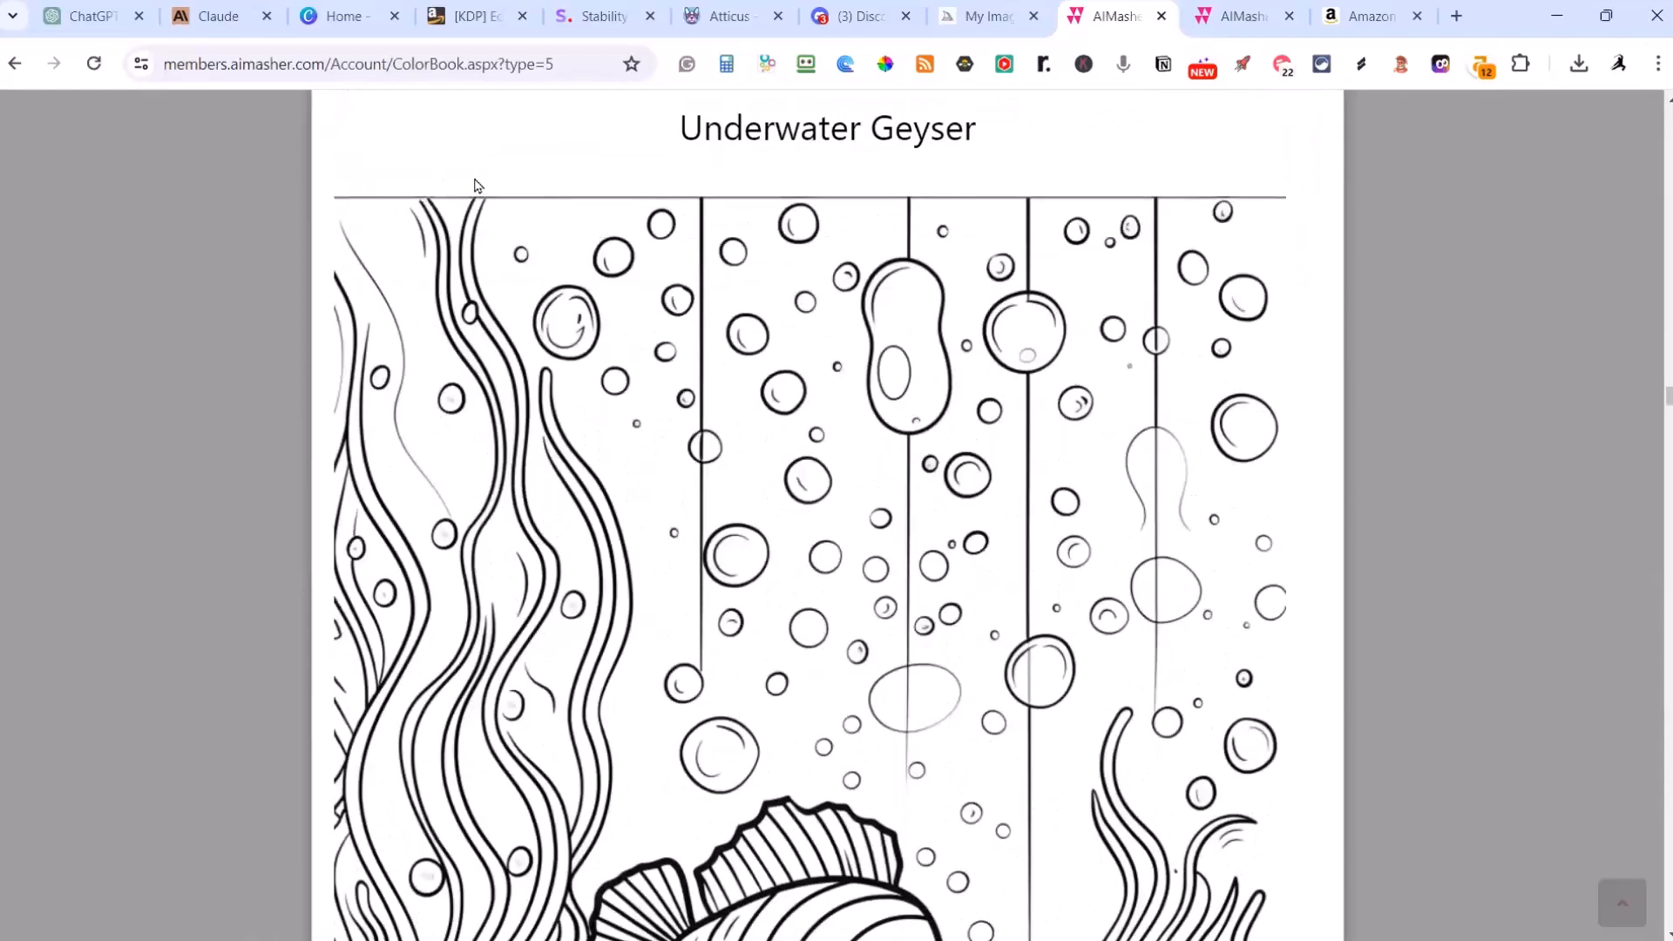
pyautogui.scroll(-8, 475, 185)
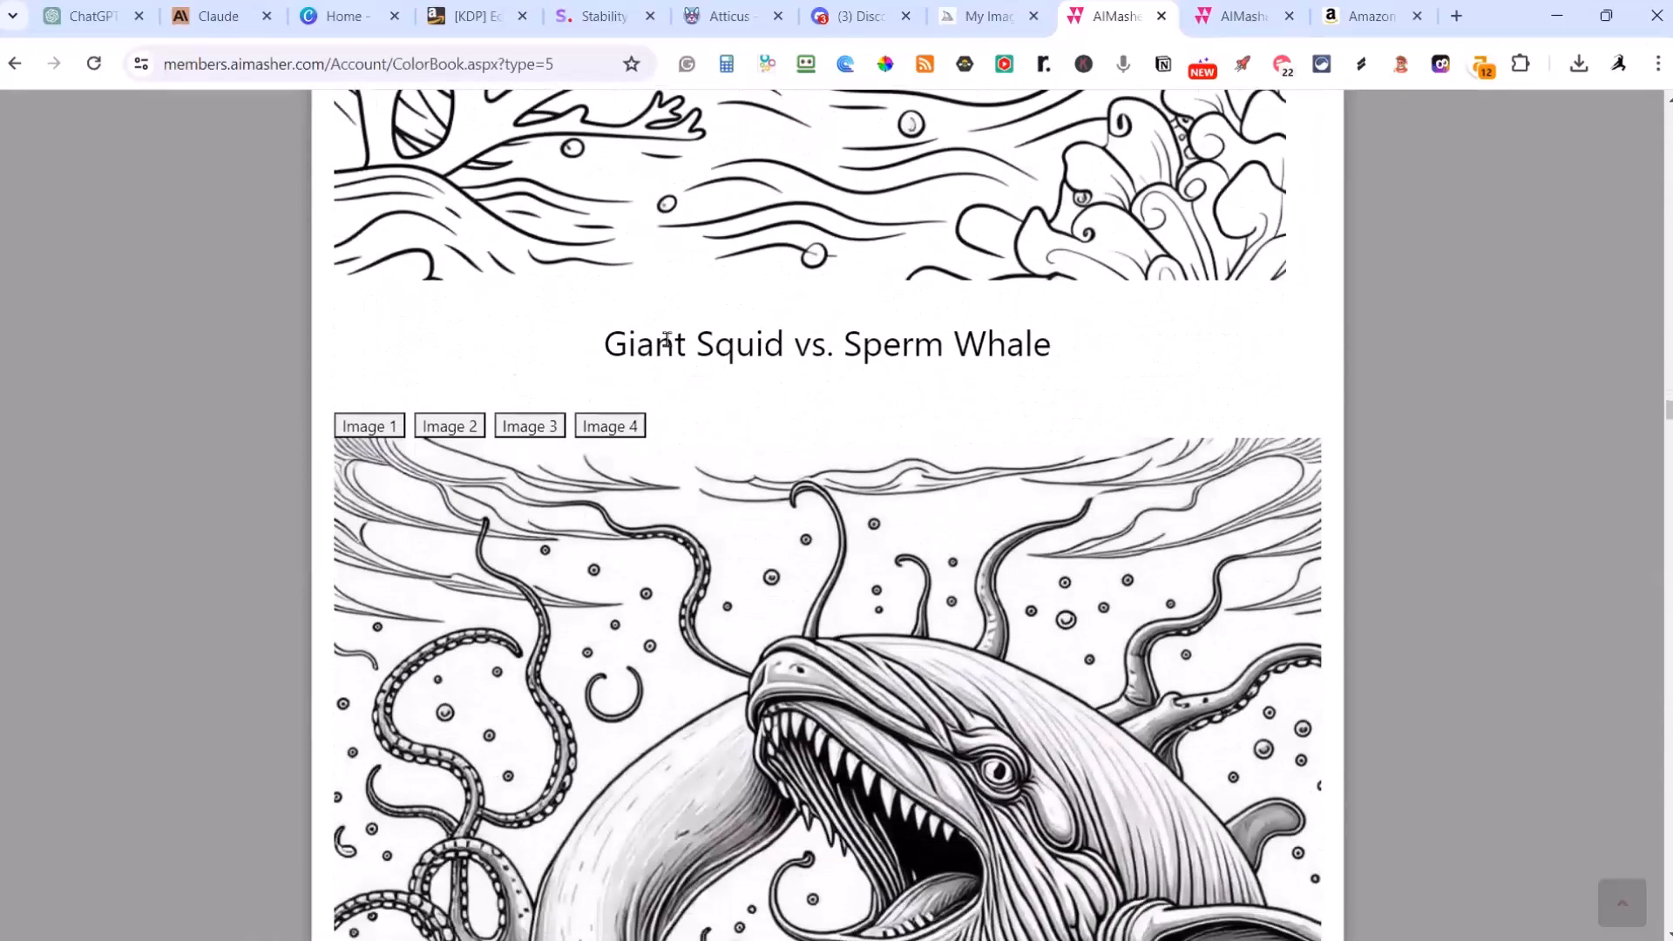
# Step: Look over the full Giant Squid vs. Sperm Whale coloring image and close the Under the Sea preview
pyautogui.scroll(-11, 667, 338)
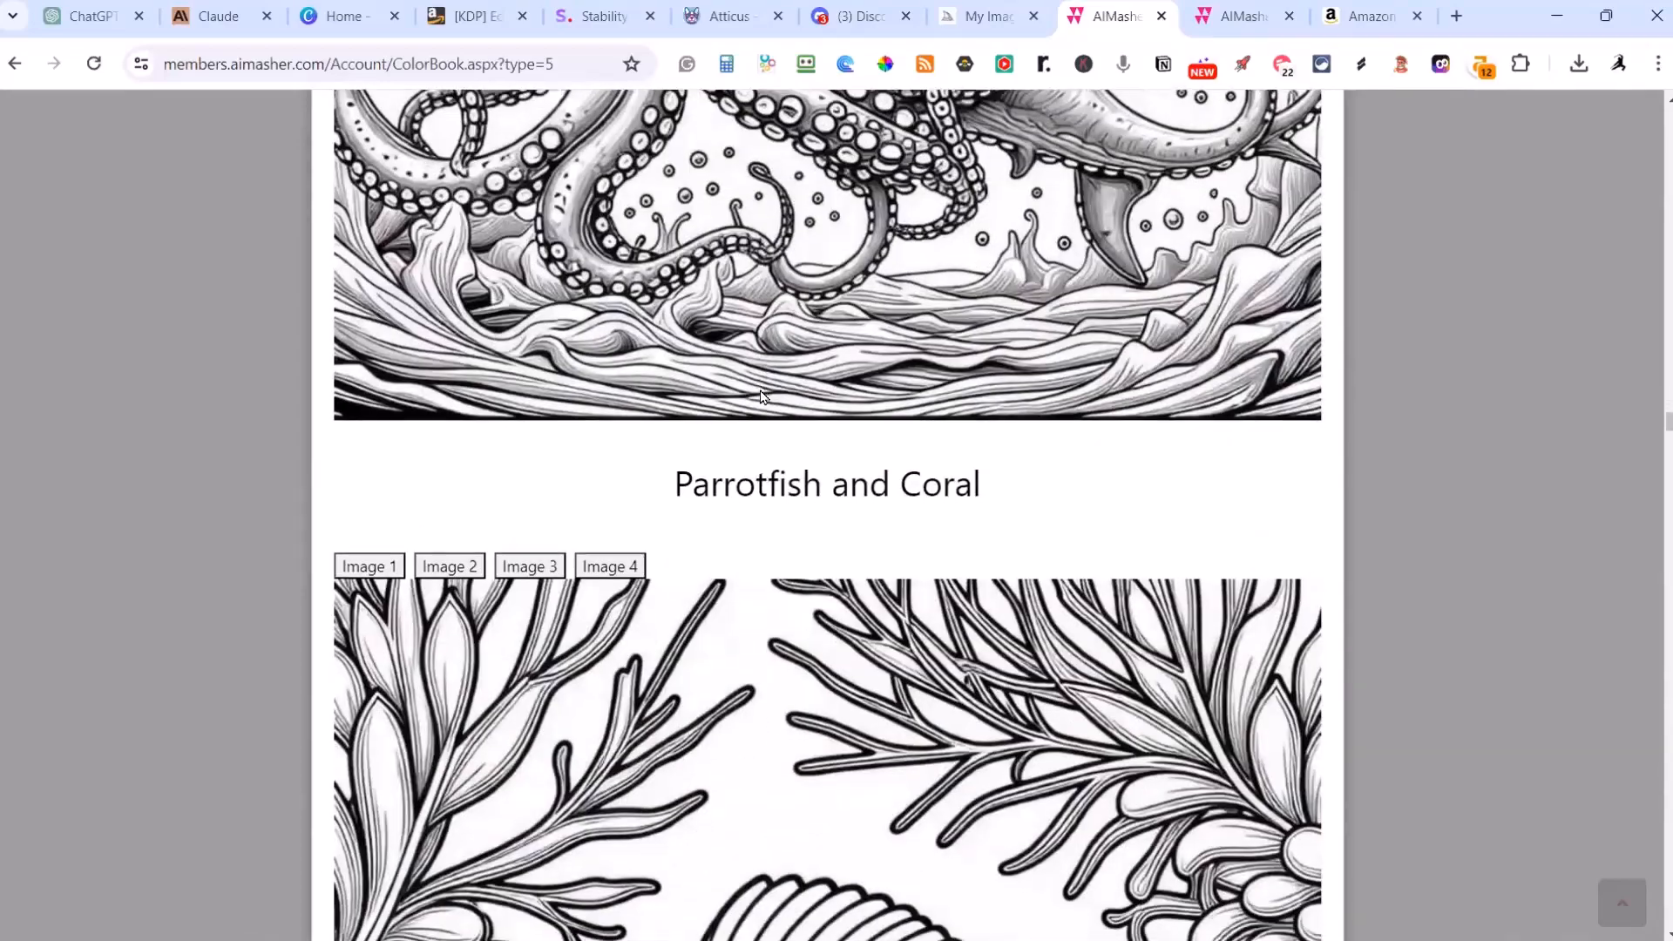
pyautogui.scroll(-4, 758, 405)
pyautogui.scroll(12, 758, 405)
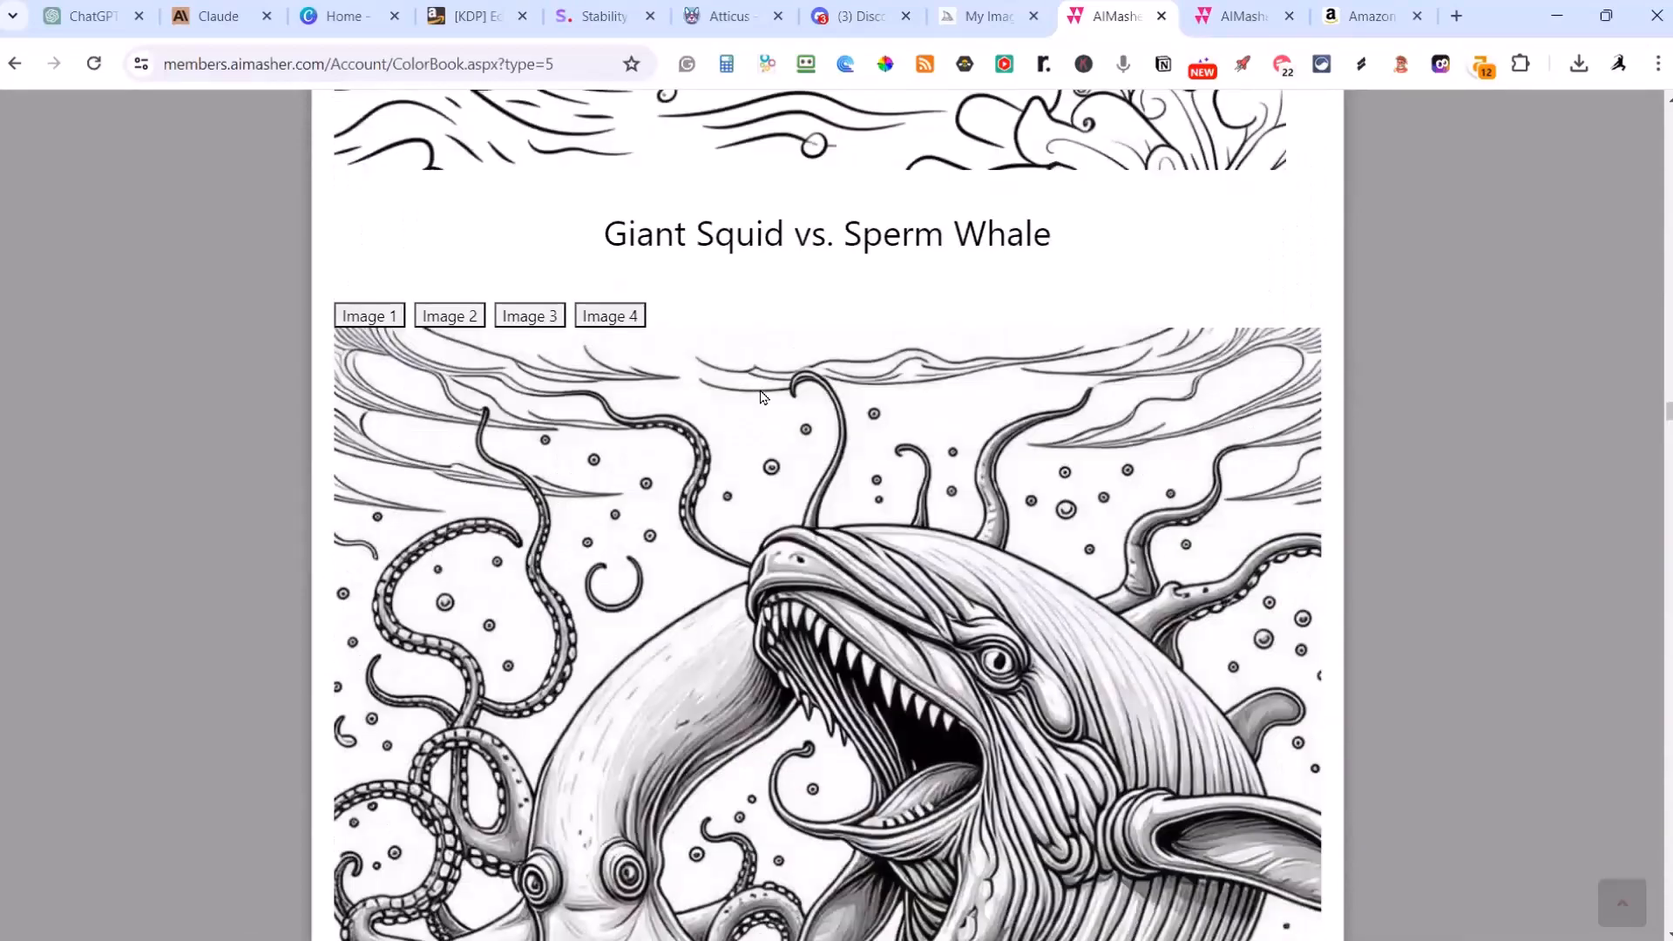
pyautogui.press('Escape')
# Step: Finish with the Under the Sea book and return to the list of coloring books
pyautogui.scroll(14, 764, 397)
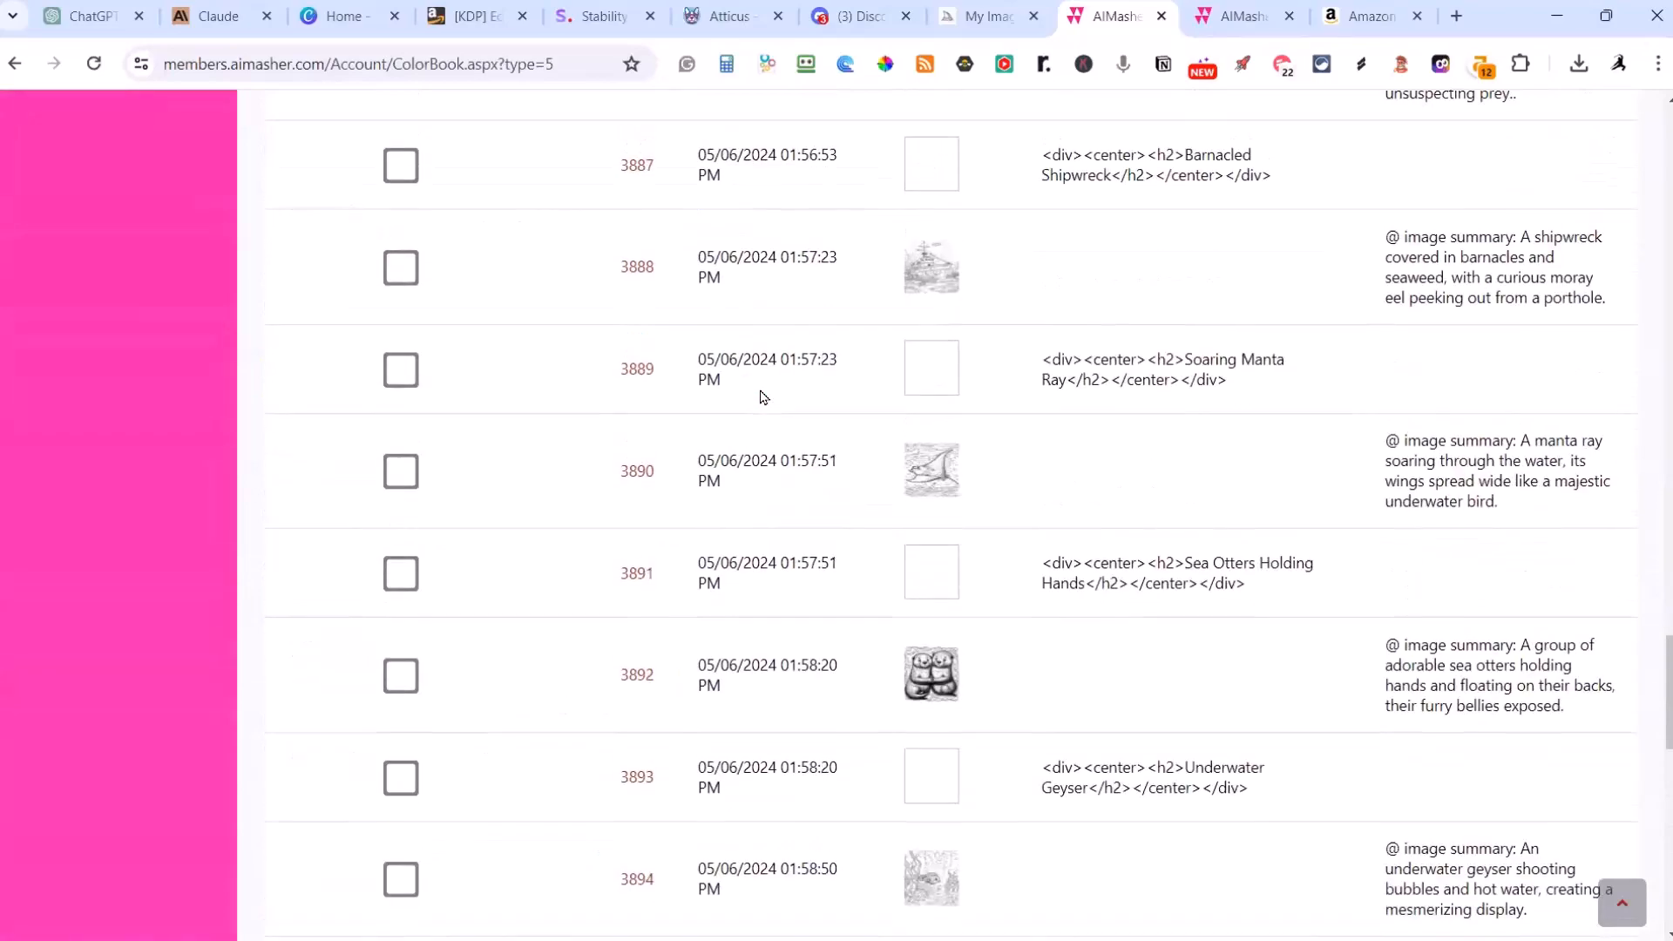
pyautogui.scroll(20, 764, 397)
pyautogui.scroll(-4, 764, 397)
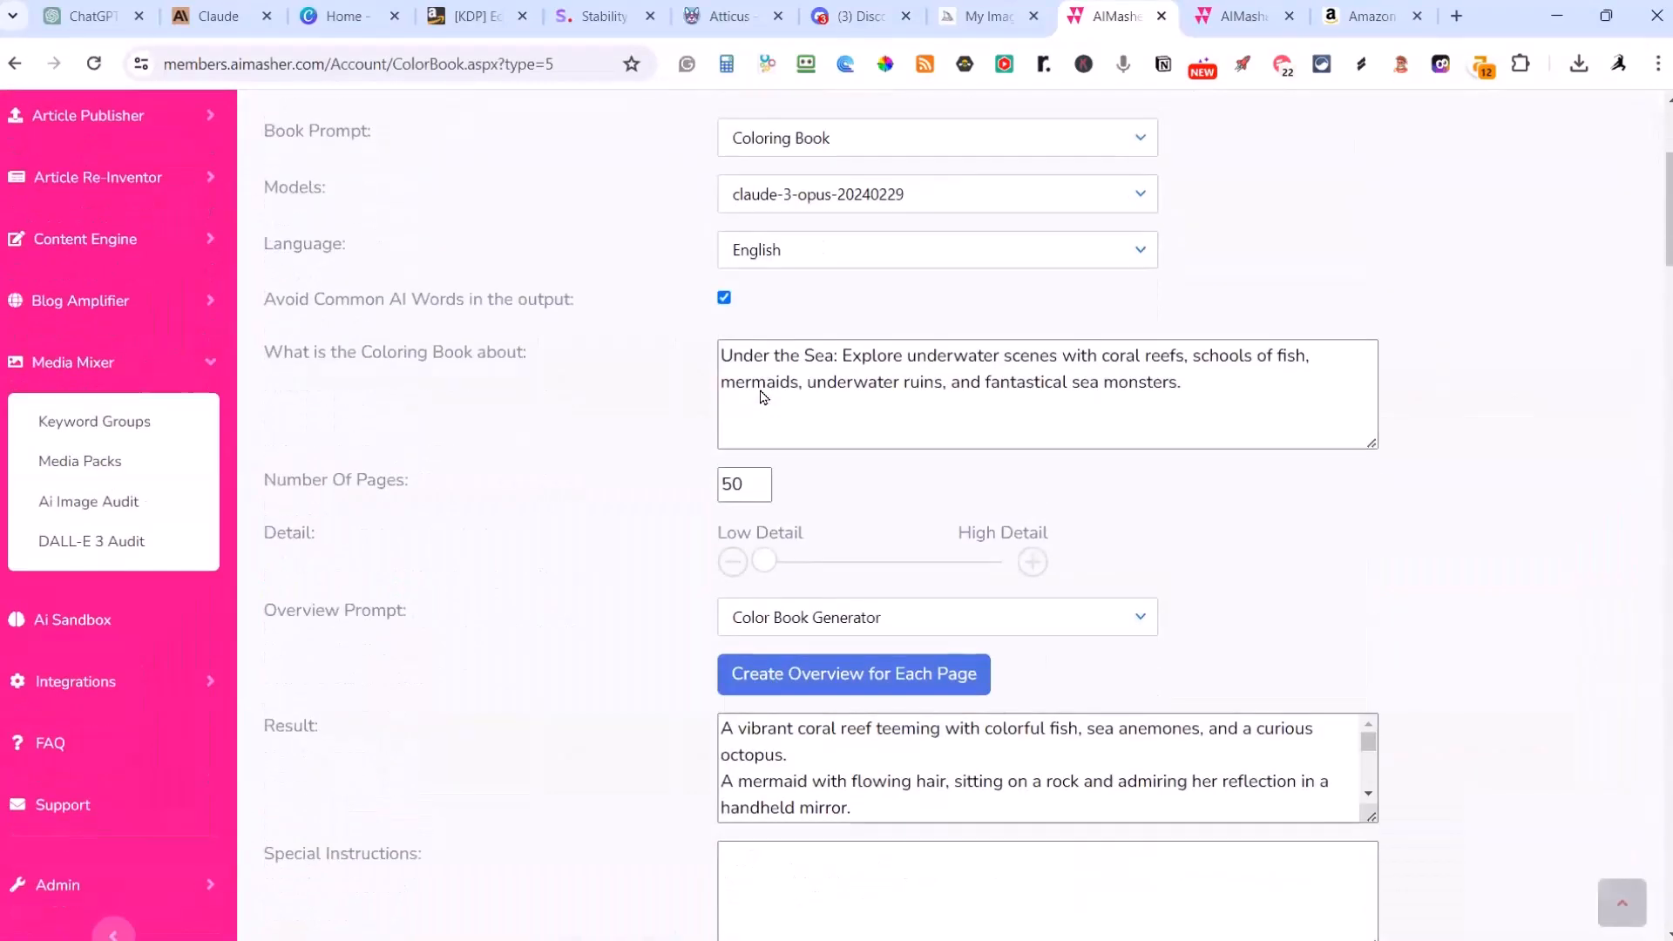
pyautogui.scroll(1, 760, 398)
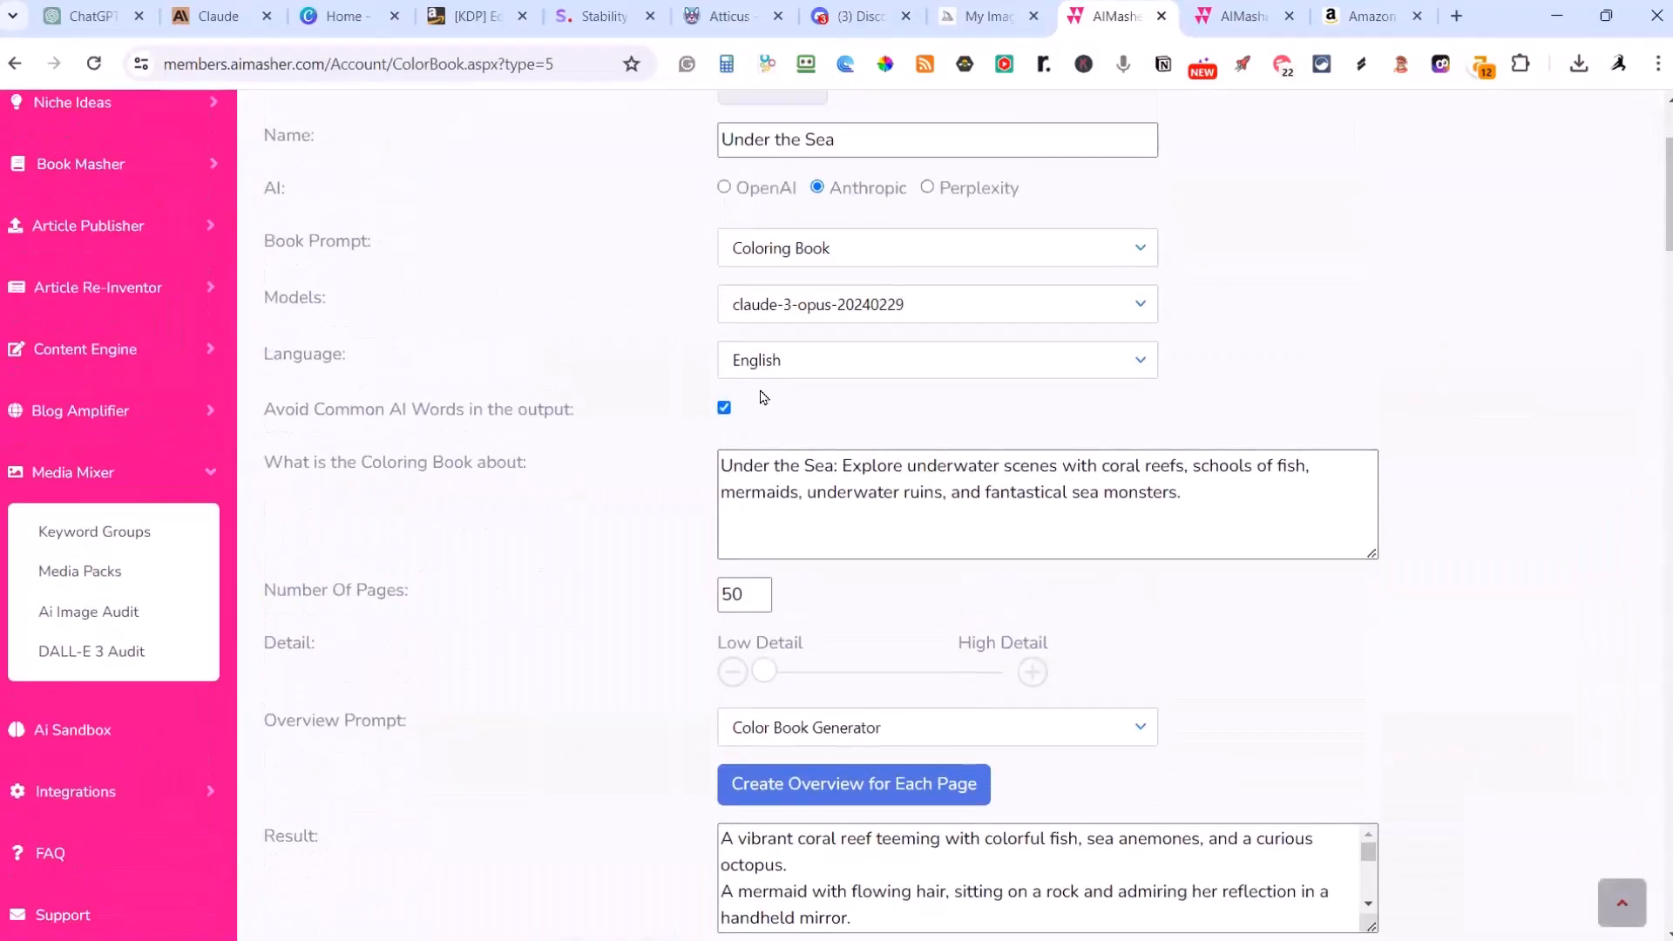
pyautogui.scroll(2, 746, 390)
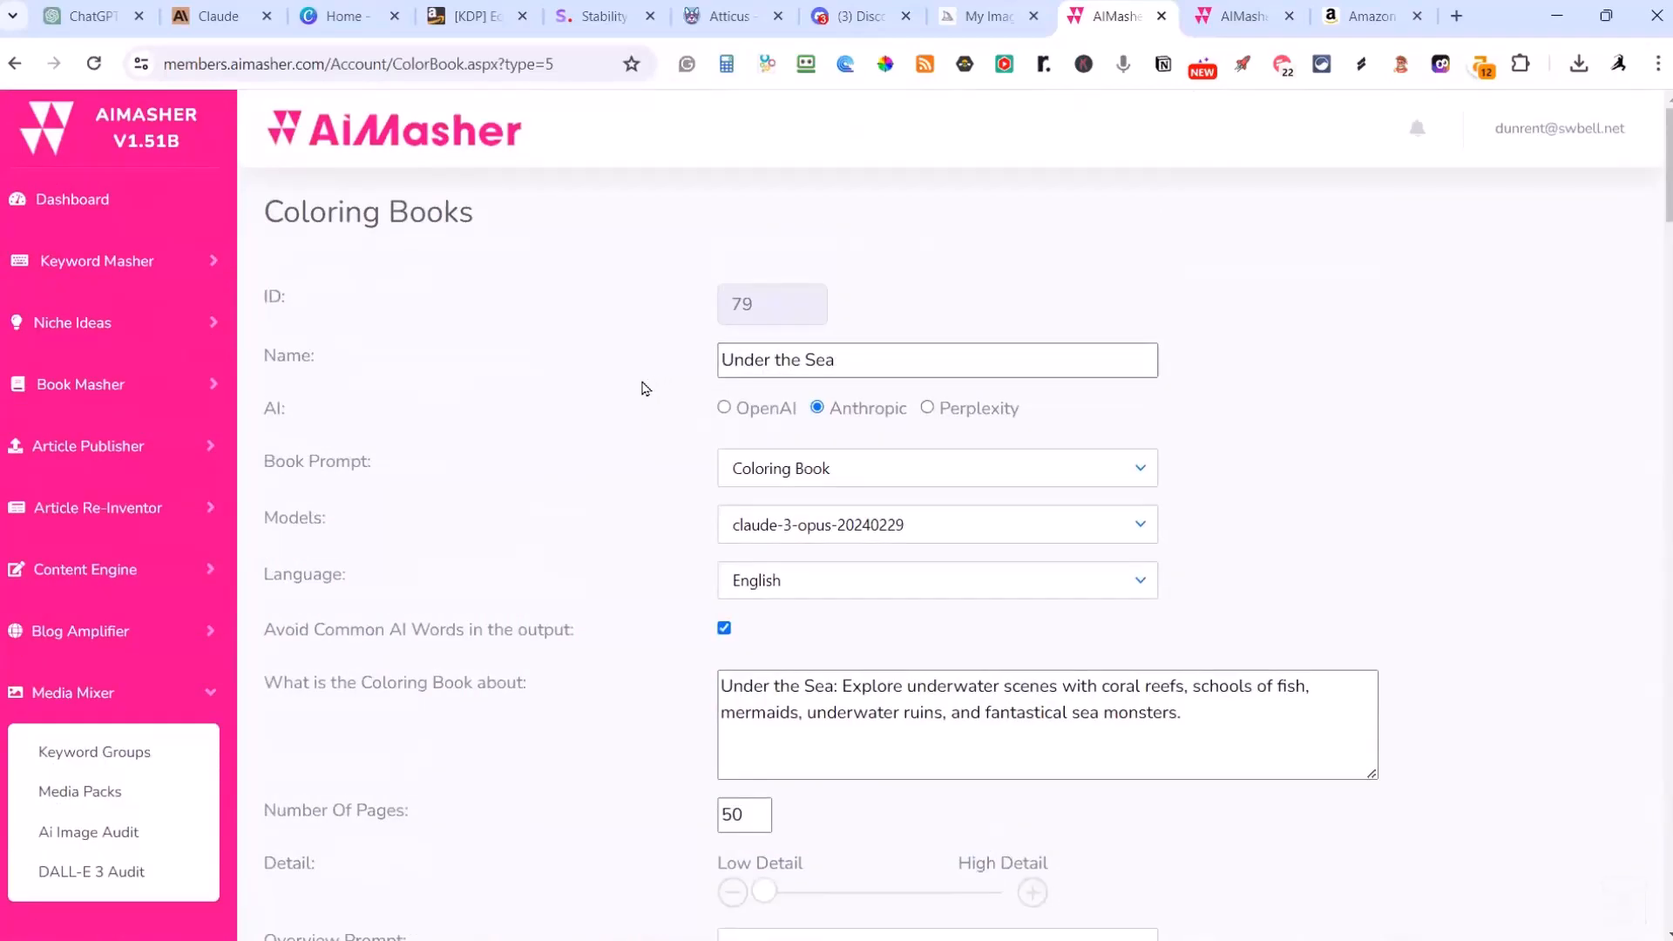
pyautogui.scroll(-8, 657, 400)
pyautogui.click(393, 502)
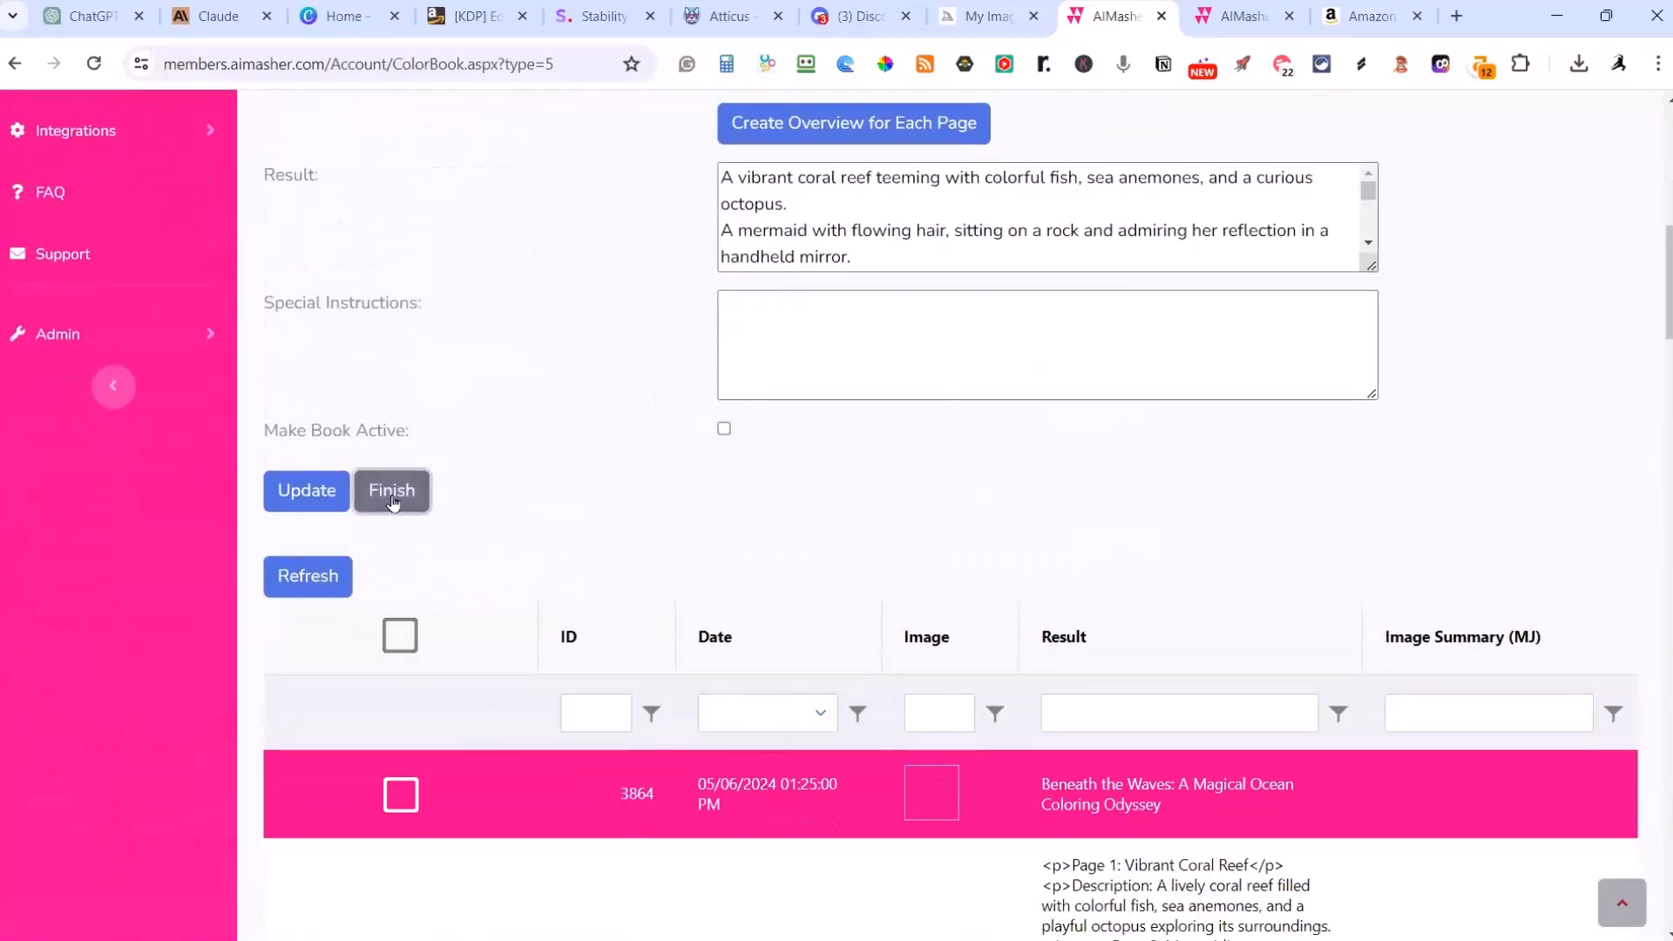
# Step: Open the completed Fairy Tale Land coloring book and preview all of its pages
pyautogui.scroll(5, 393, 503)
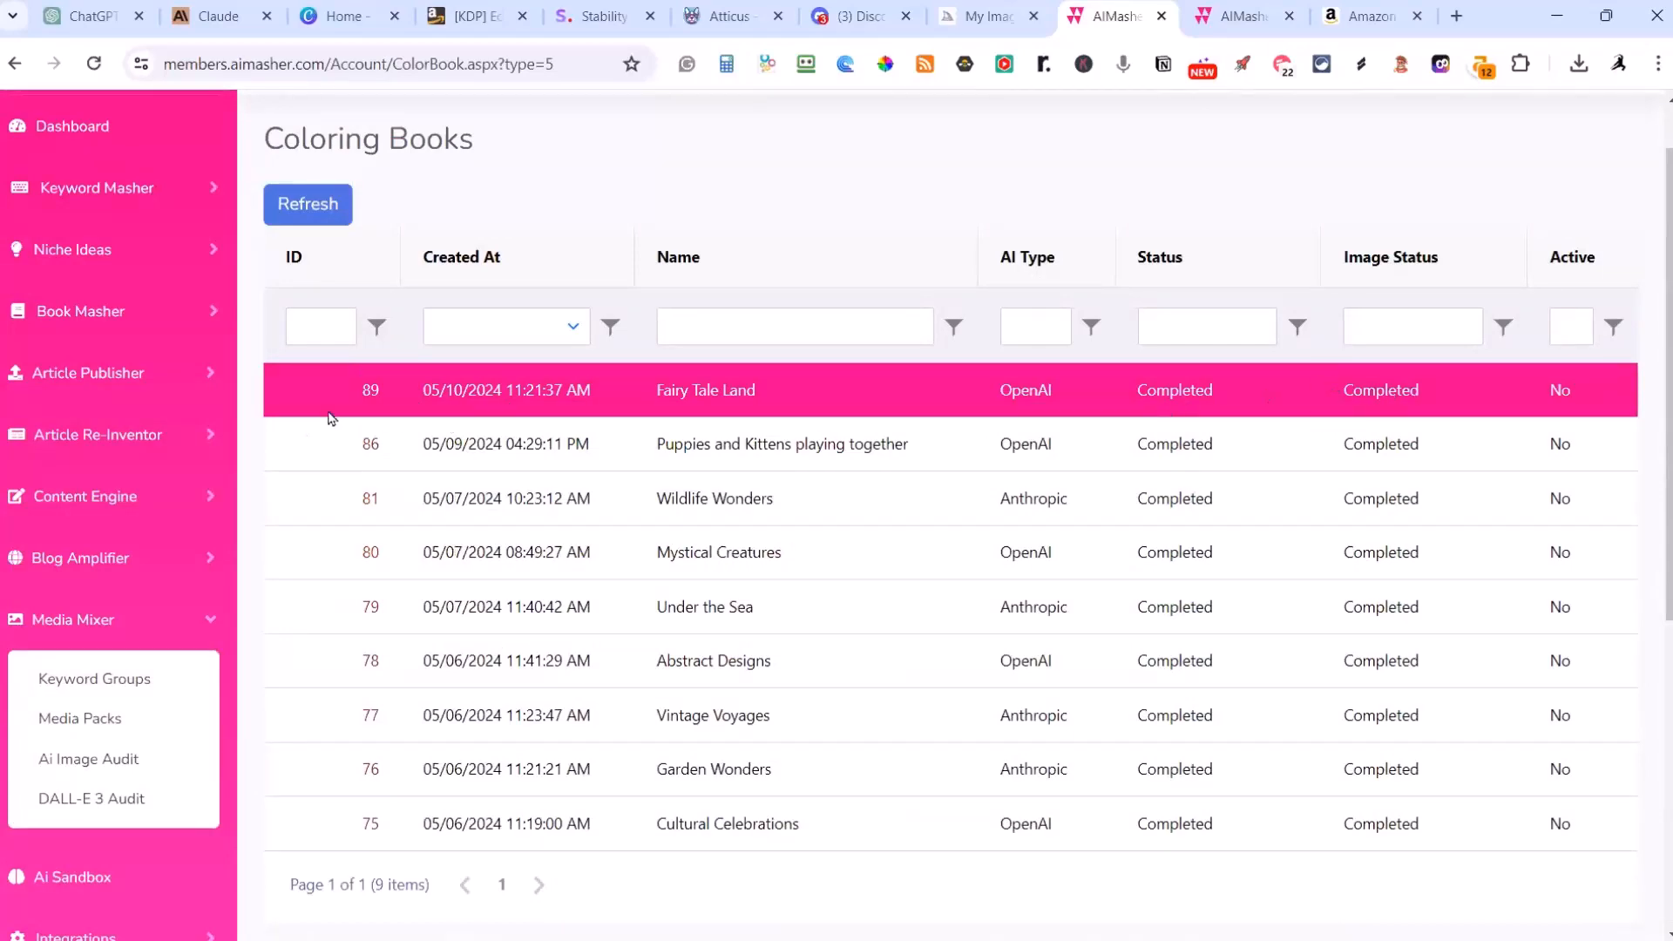
pyautogui.click(370, 392)
pyautogui.scroll(-10, 380, 420)
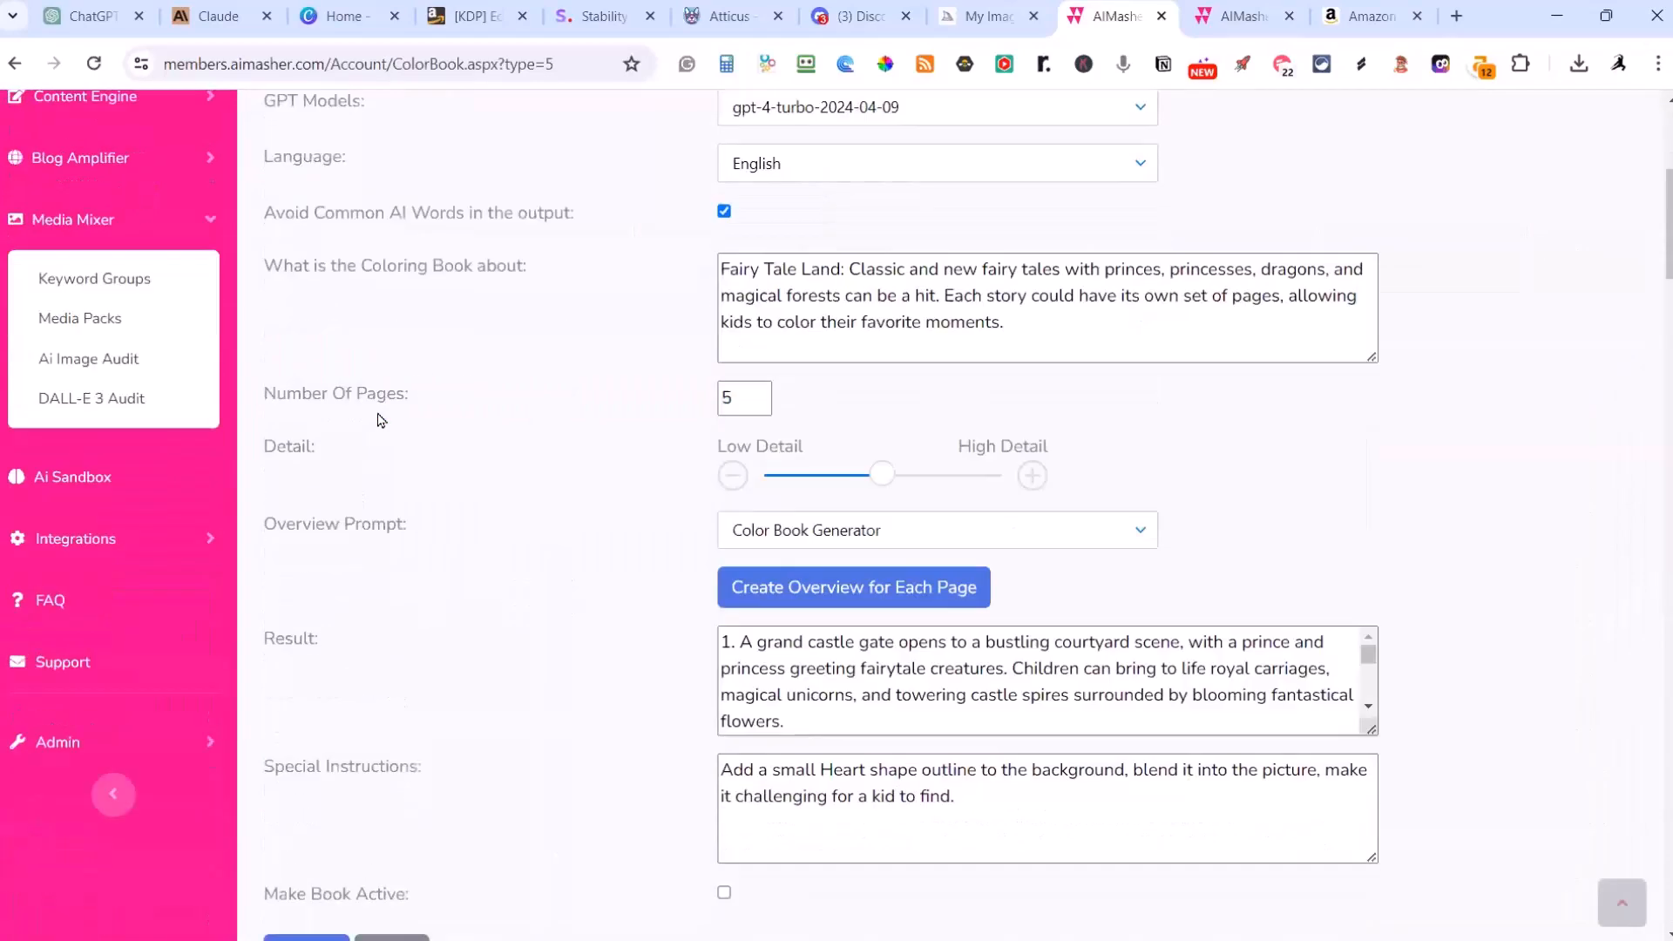
pyautogui.scroll(-20, 380, 420)
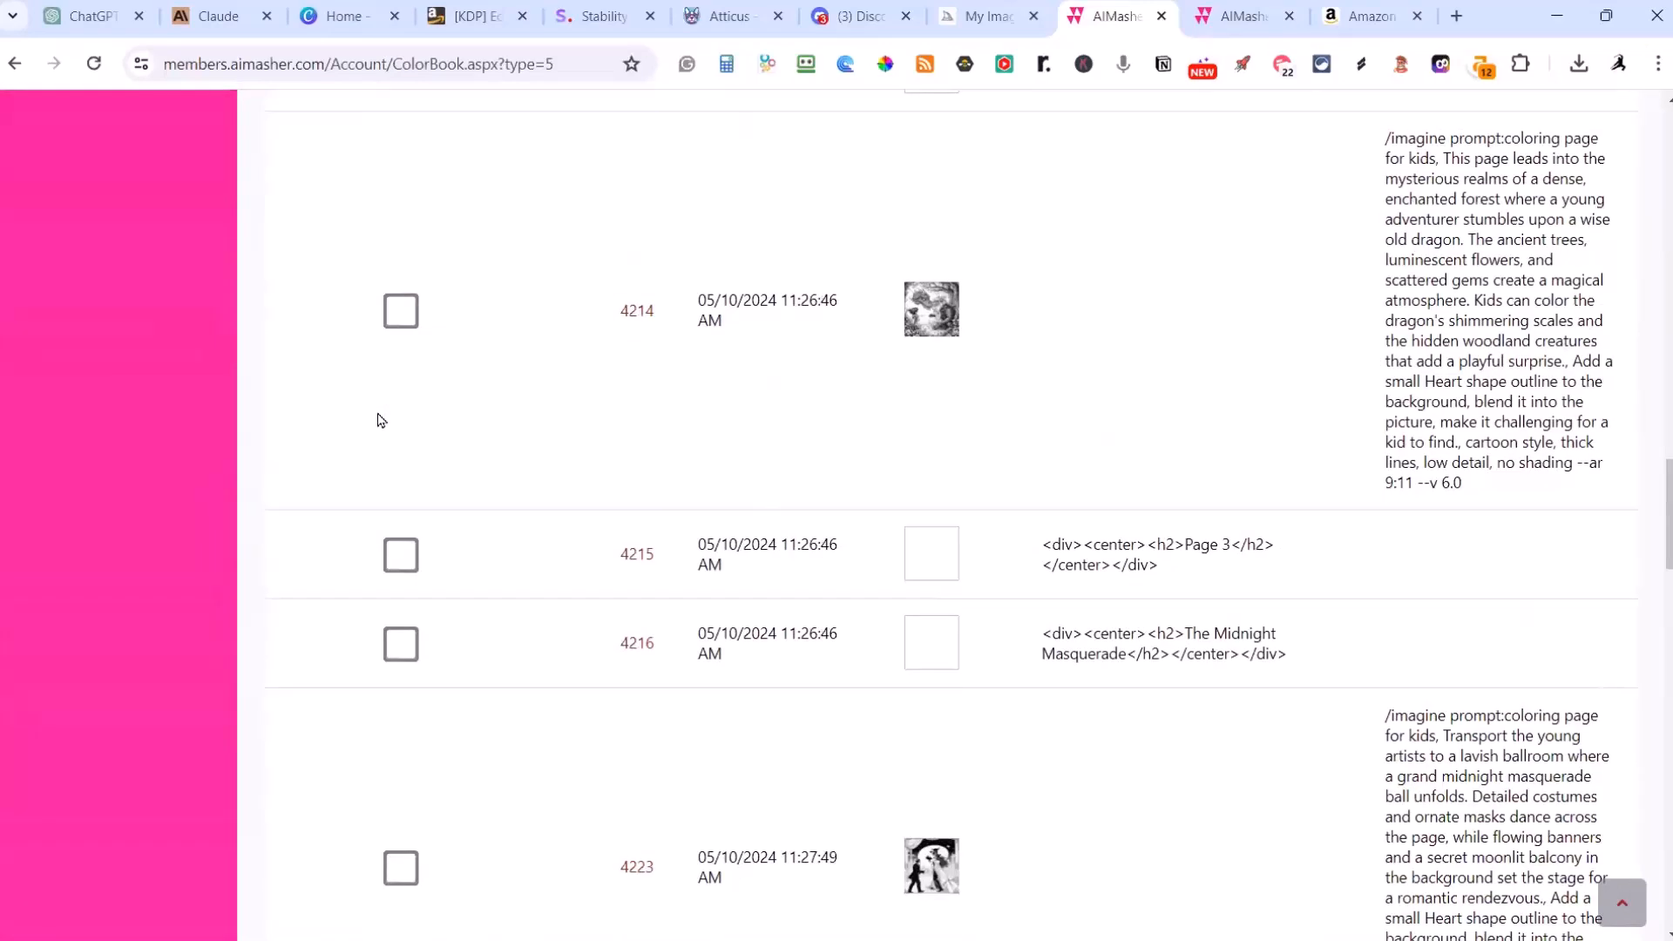
pyautogui.scroll(-15, 380, 419)
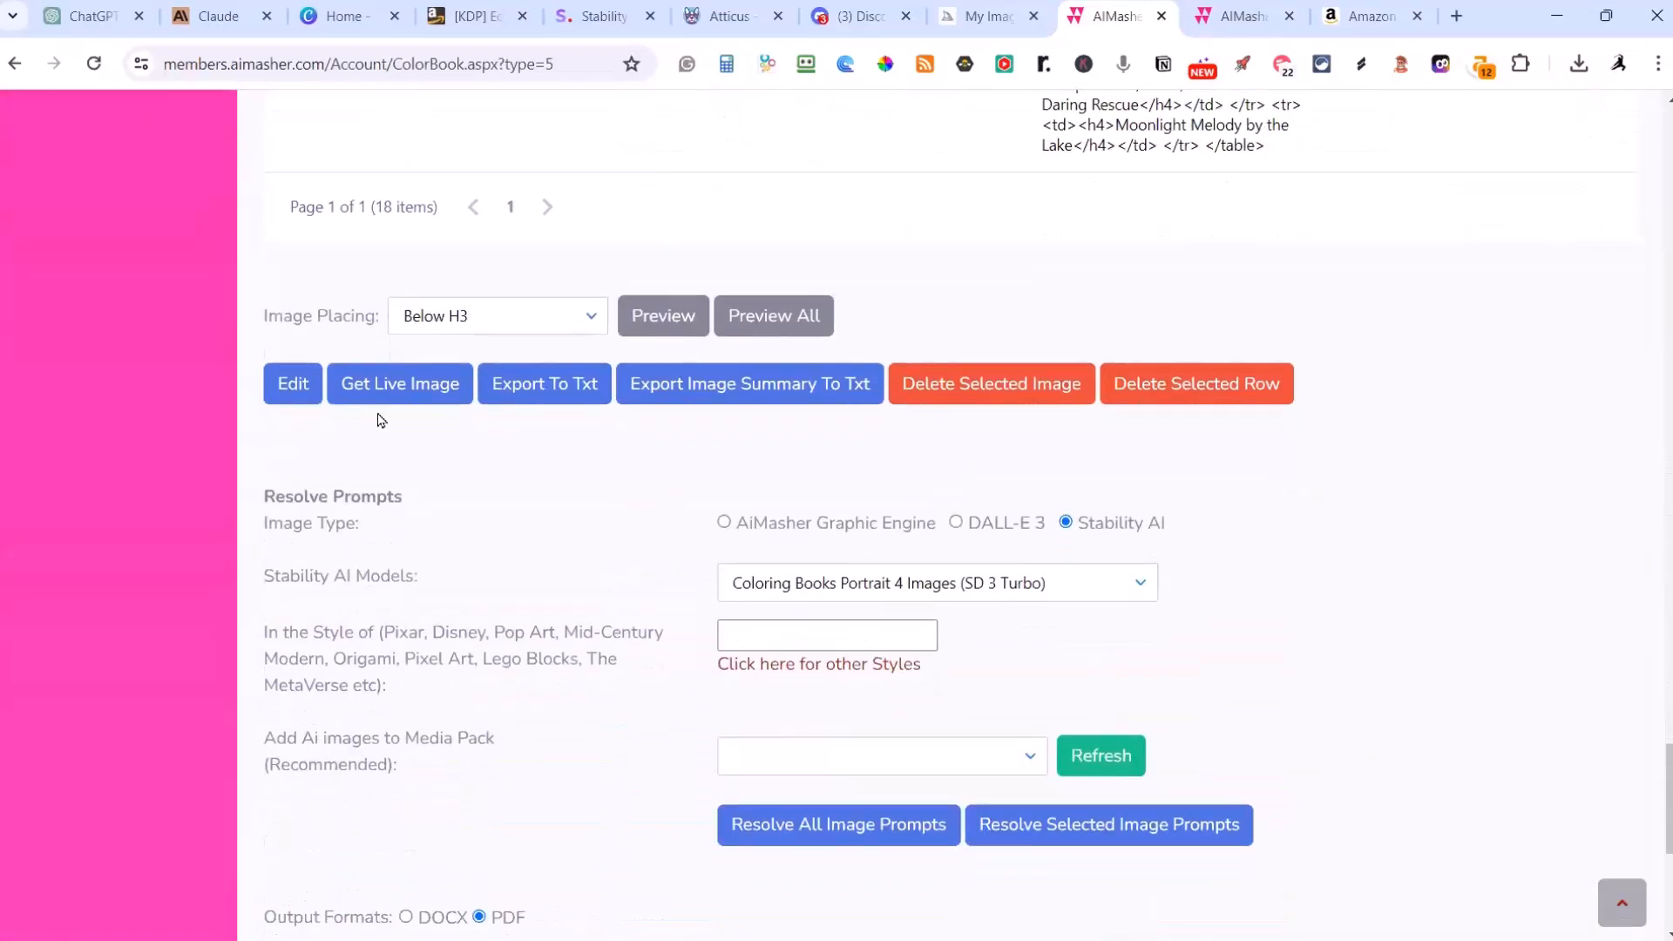
pyautogui.click(759, 305)
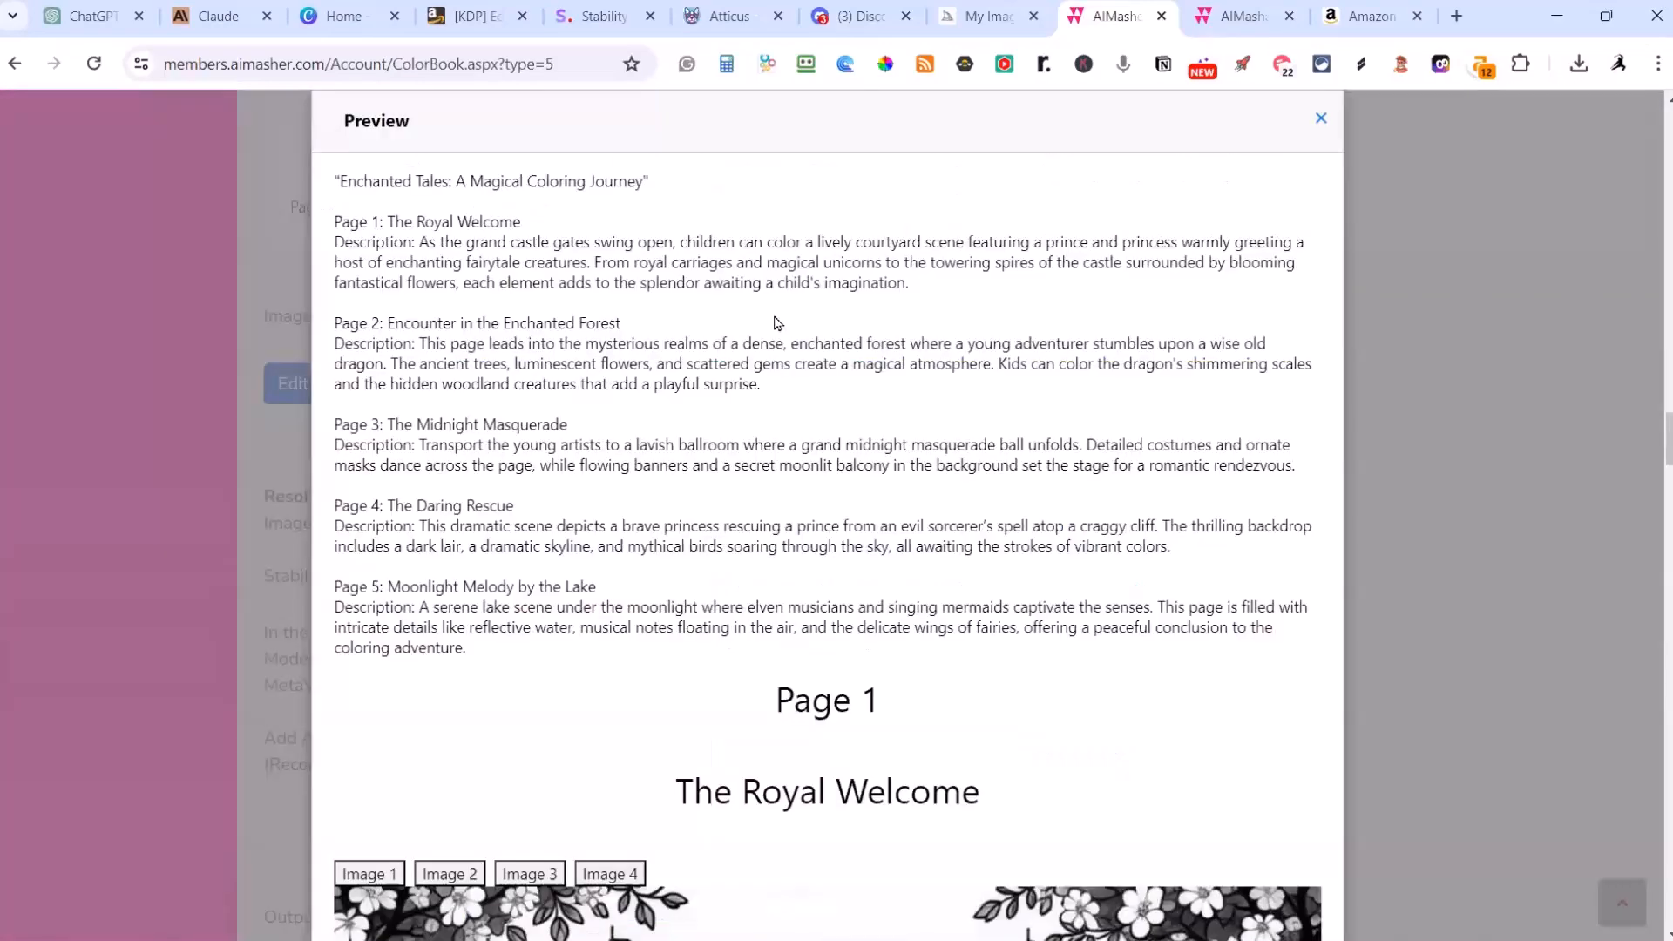
# Step: Examine The Royal Welcome castle image on Page 1, checking the whole scene for the hidden heart shapes
pyautogui.scroll(-10, 778, 323)
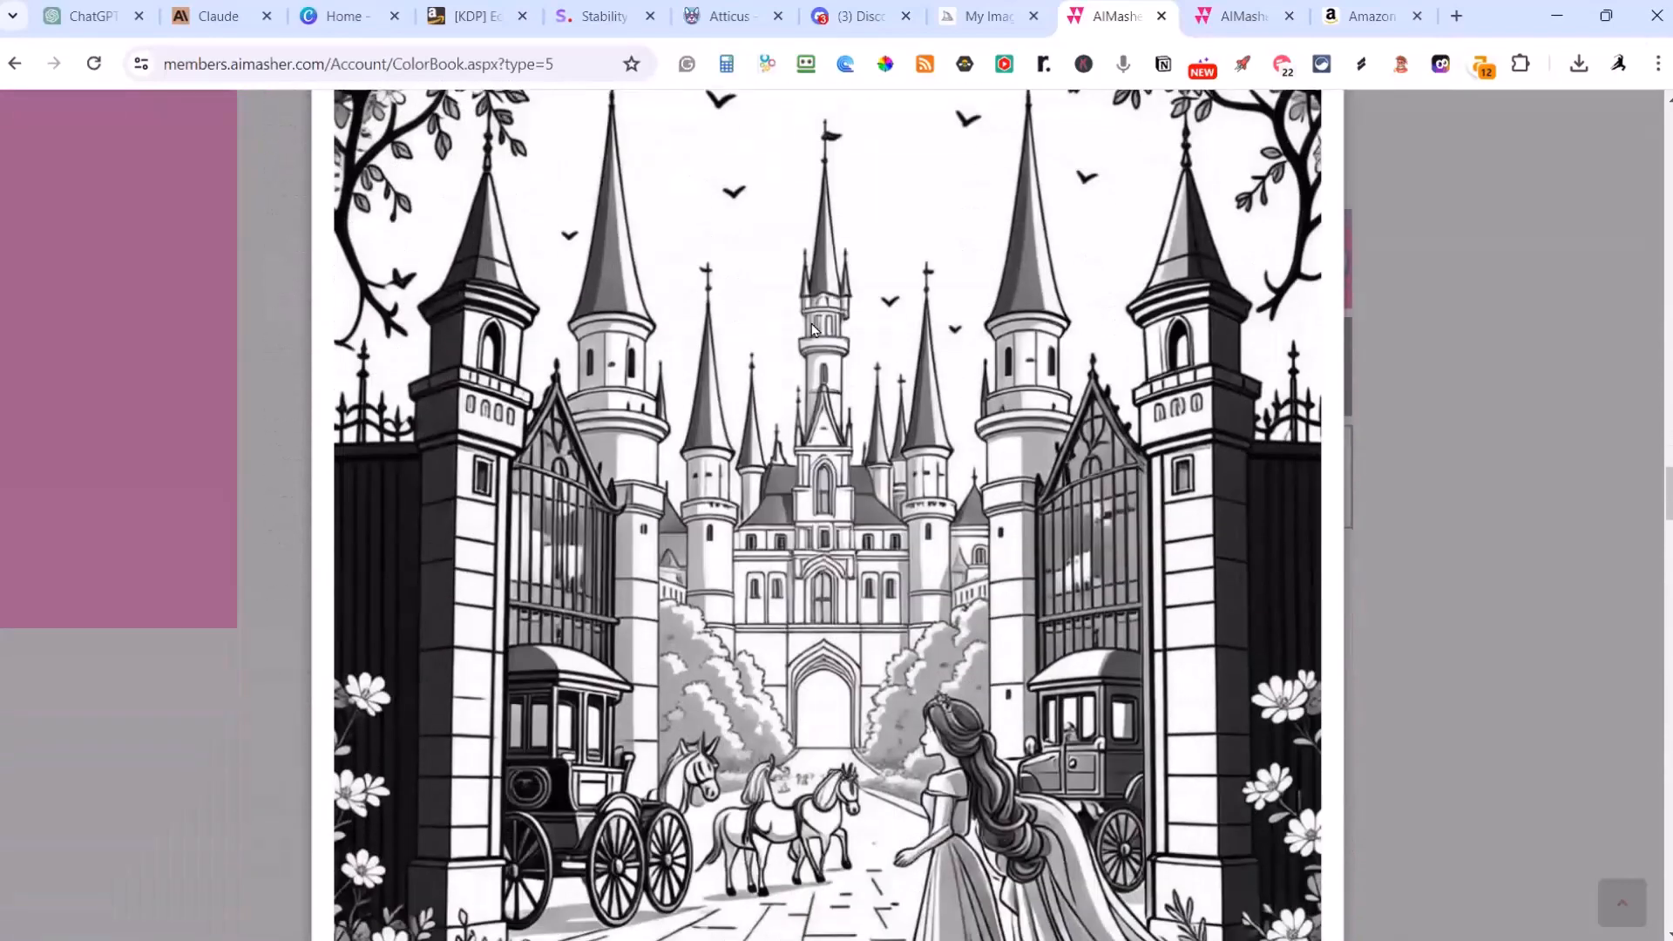
pyautogui.scroll(-3, 812, 330)
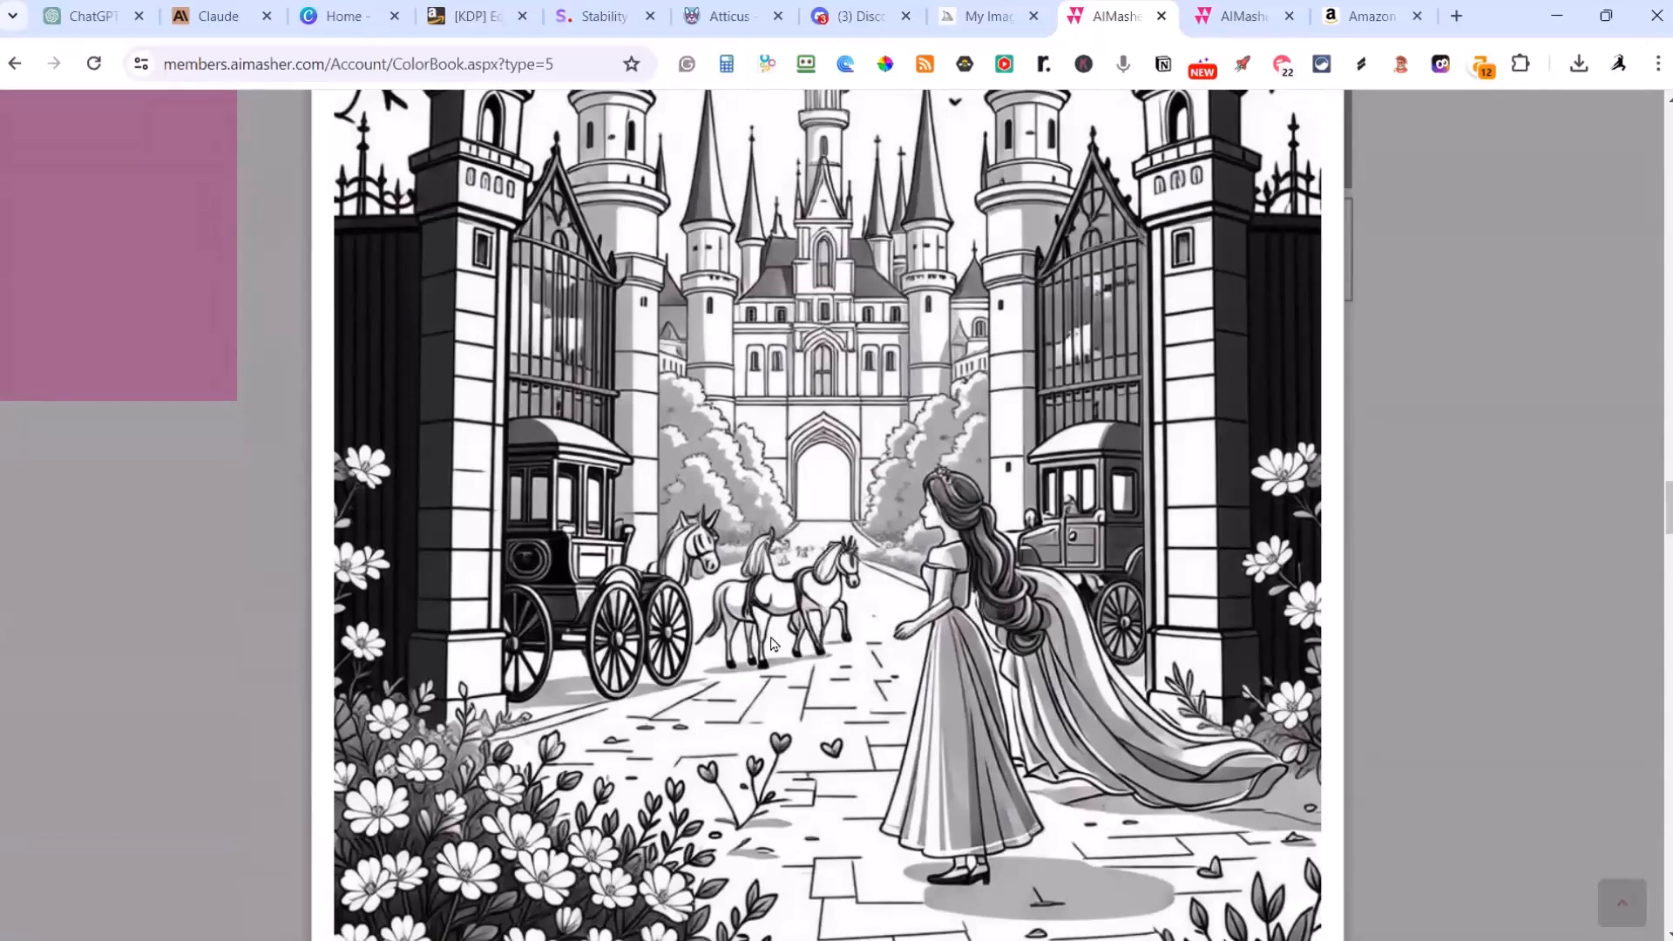
pyautogui.scroll(-3, 770, 660)
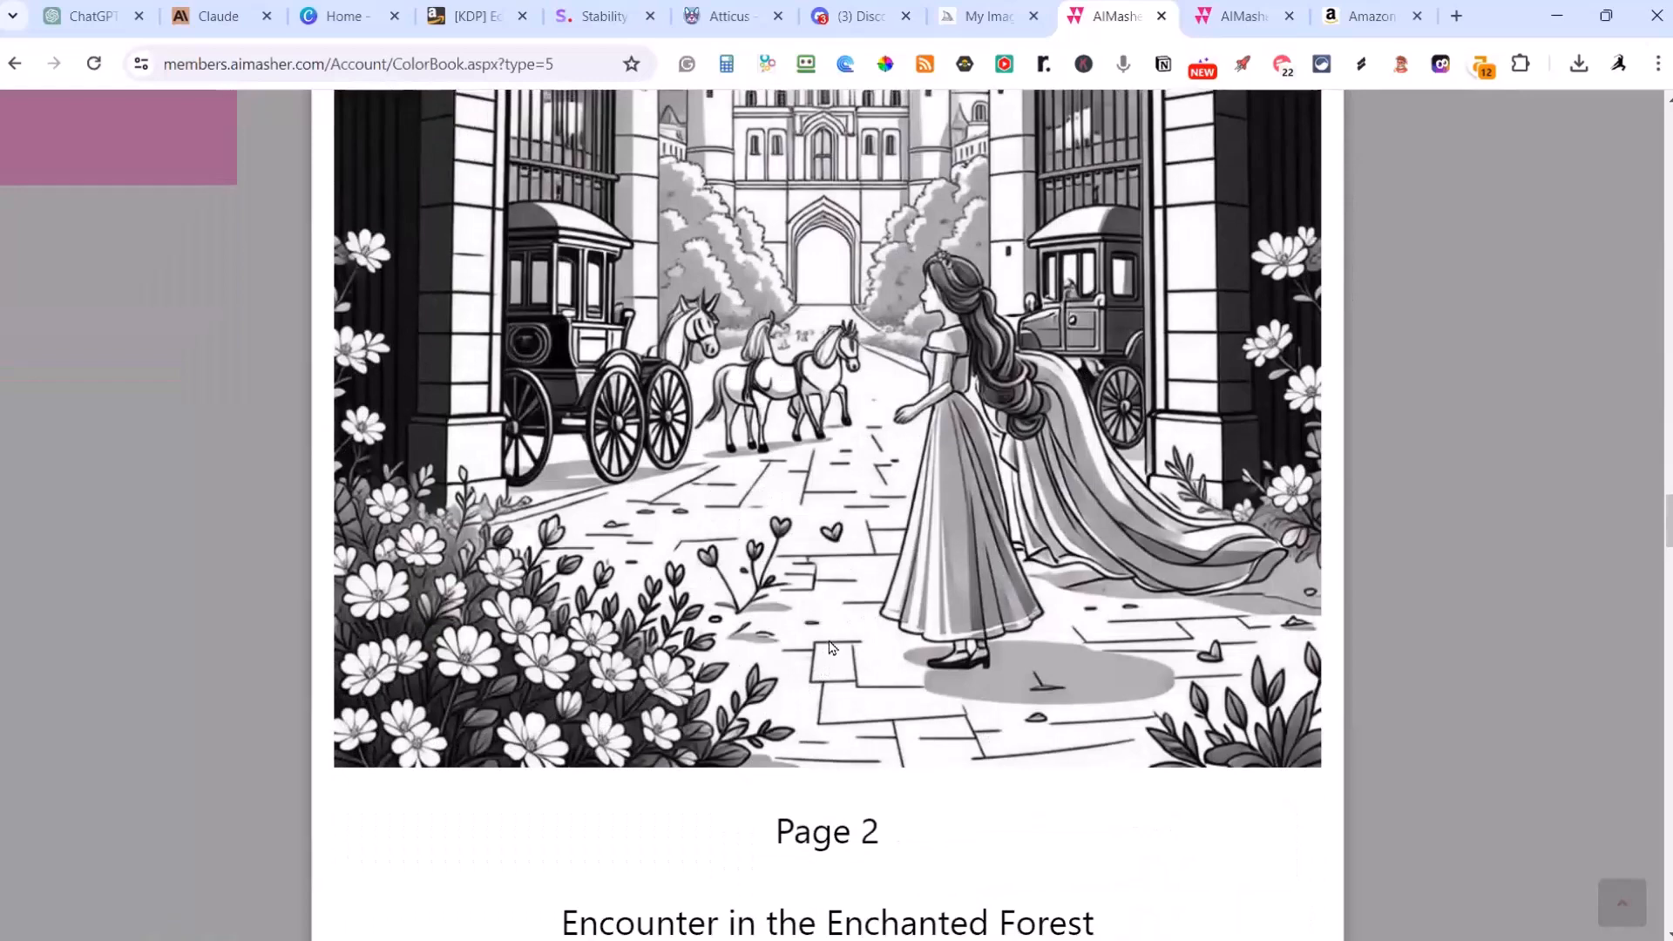
pyautogui.scroll(6, 846, 629)
pyautogui.scroll(3, 845, 627)
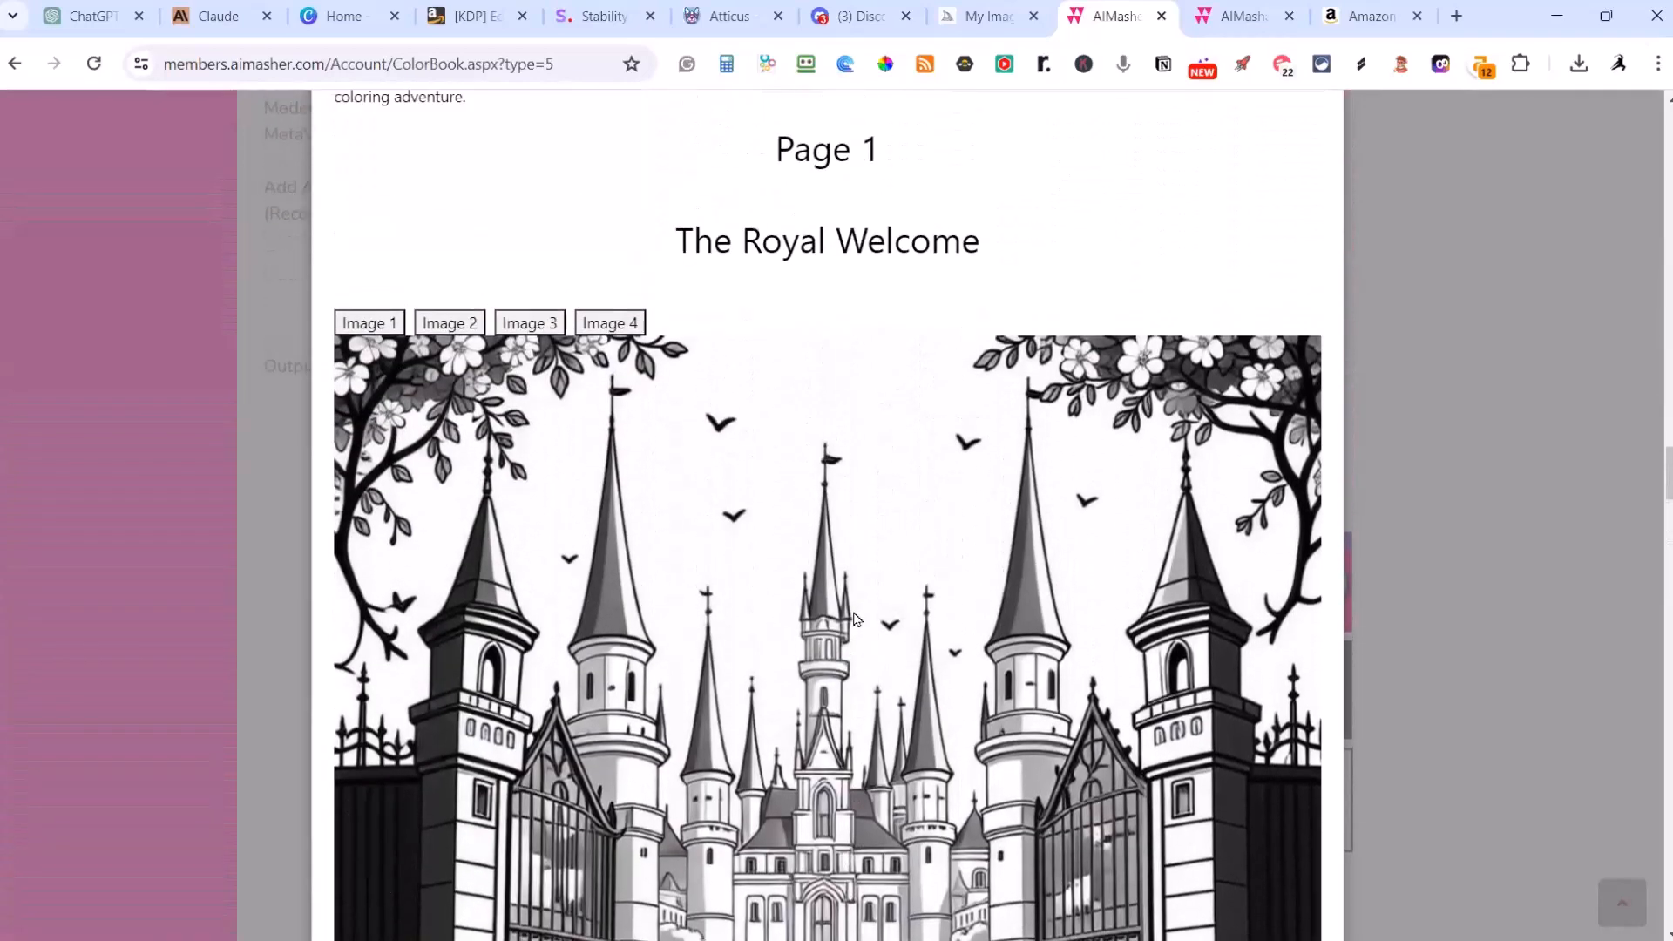
pyautogui.scroll(-3, 879, 599)
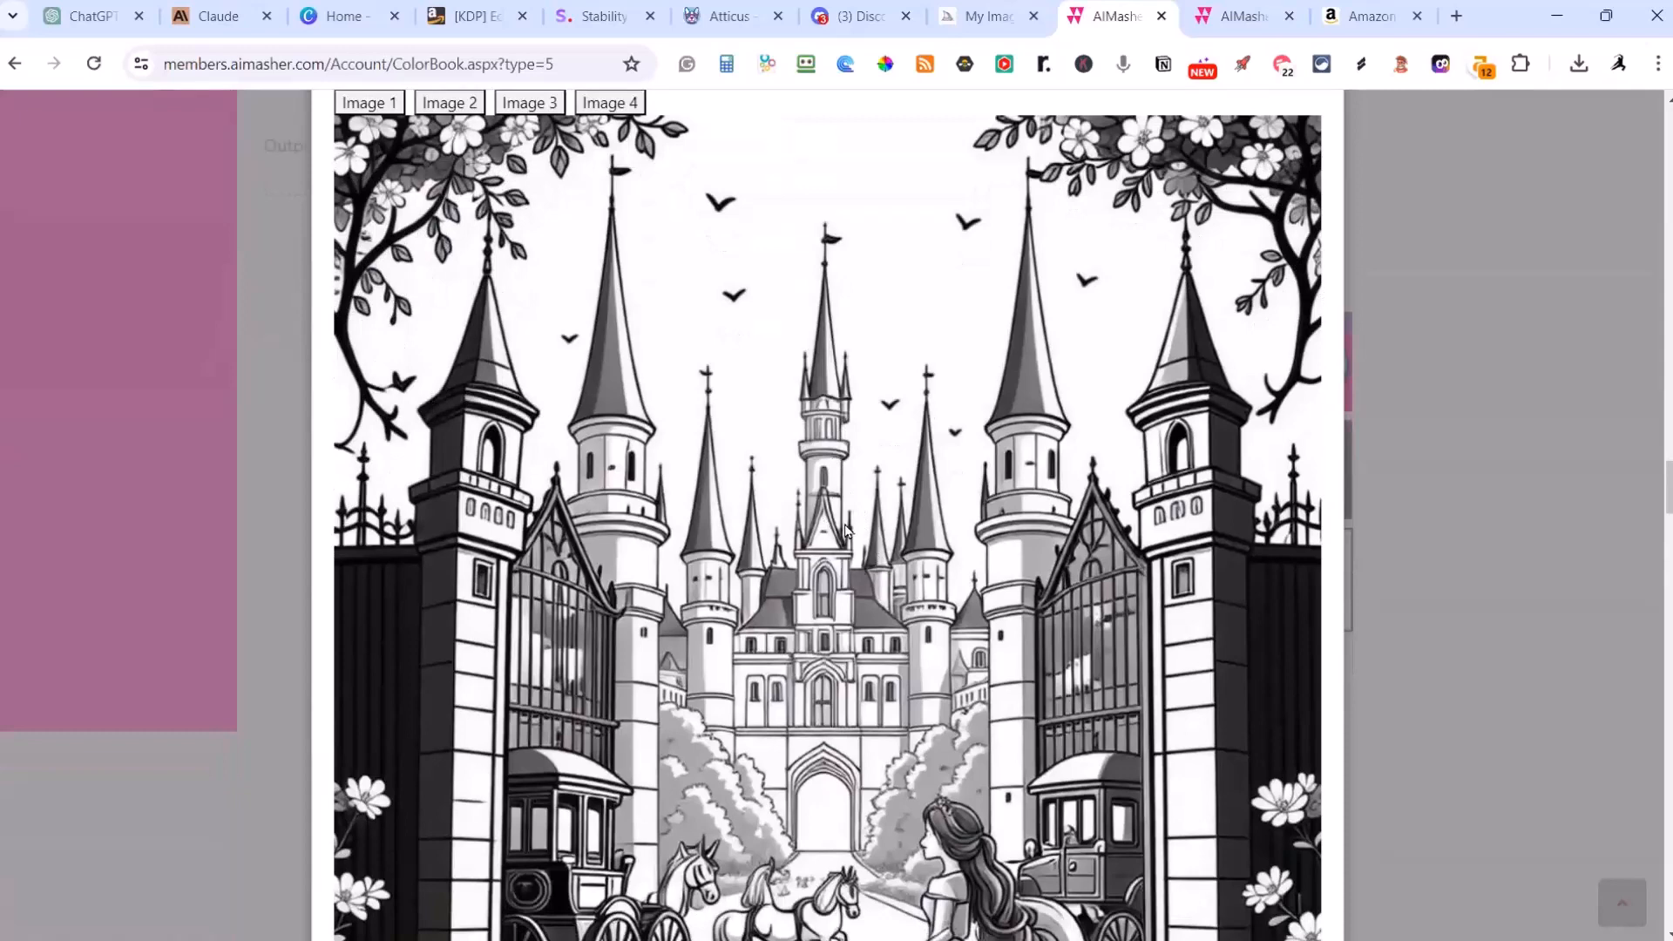
pyautogui.scroll(-1, 850, 544)
pyautogui.scroll(1, 852, 549)
pyautogui.scroll(-5, 852, 522)
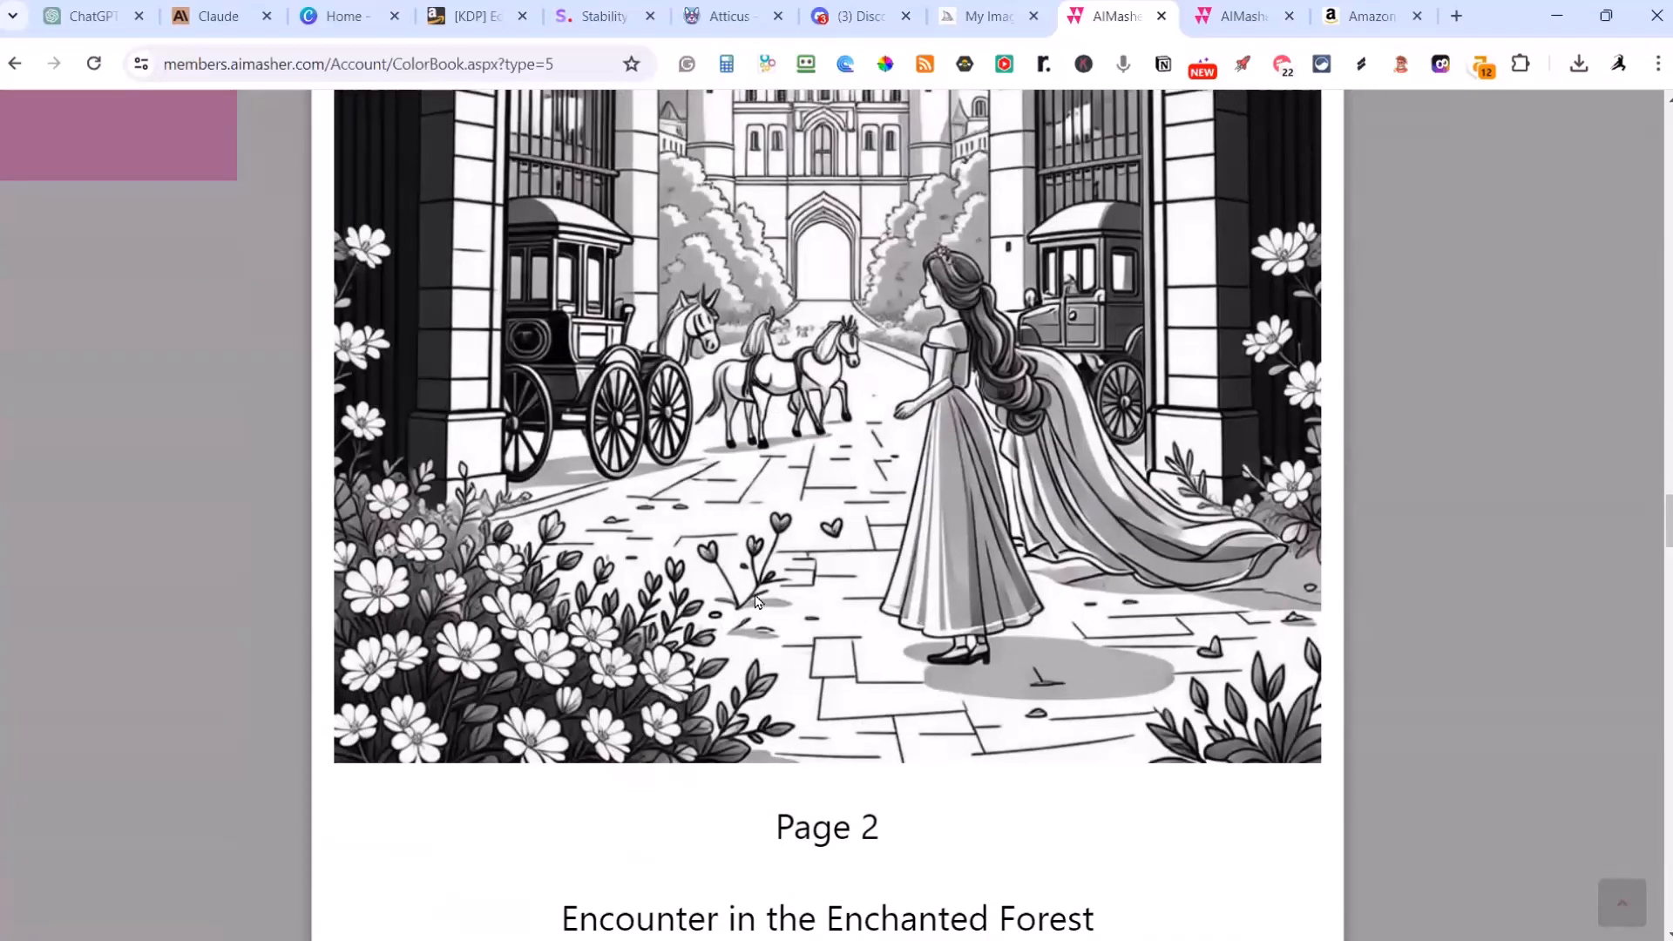
# Step: Examine the dragon image on the Encounter in the Enchanted Forest page and view its Image 4 and Image 3 alternatives
pyautogui.scroll(-9, 761, 608)
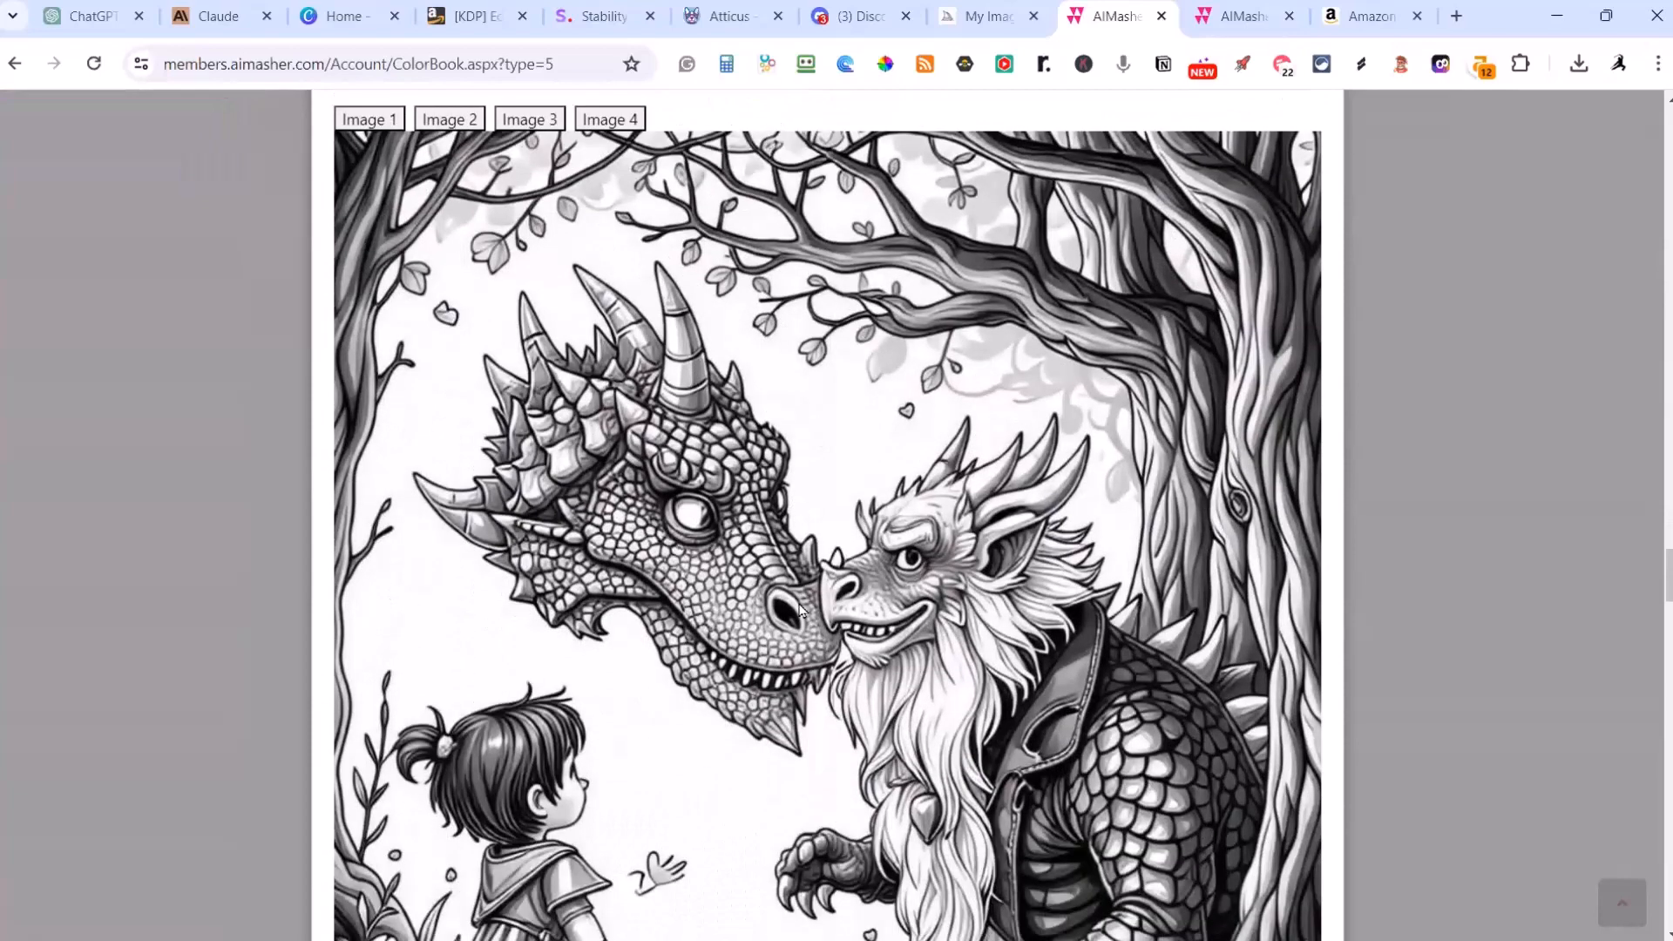
pyautogui.scroll(-1, 802, 630)
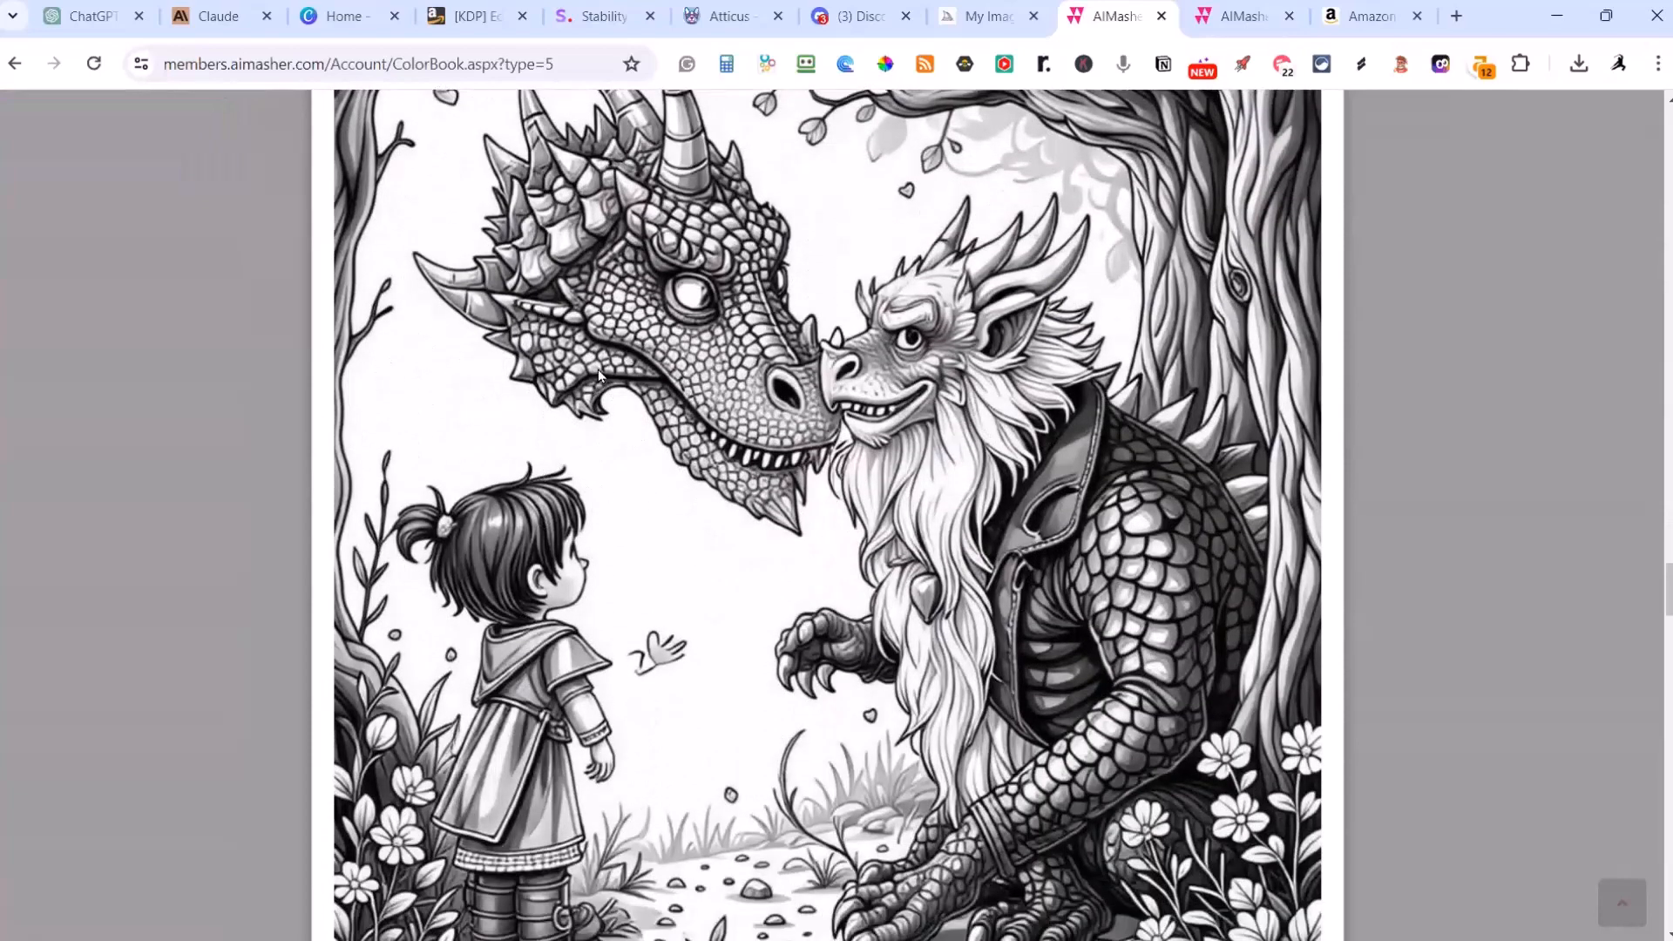
pyautogui.scroll(3, 774, 421)
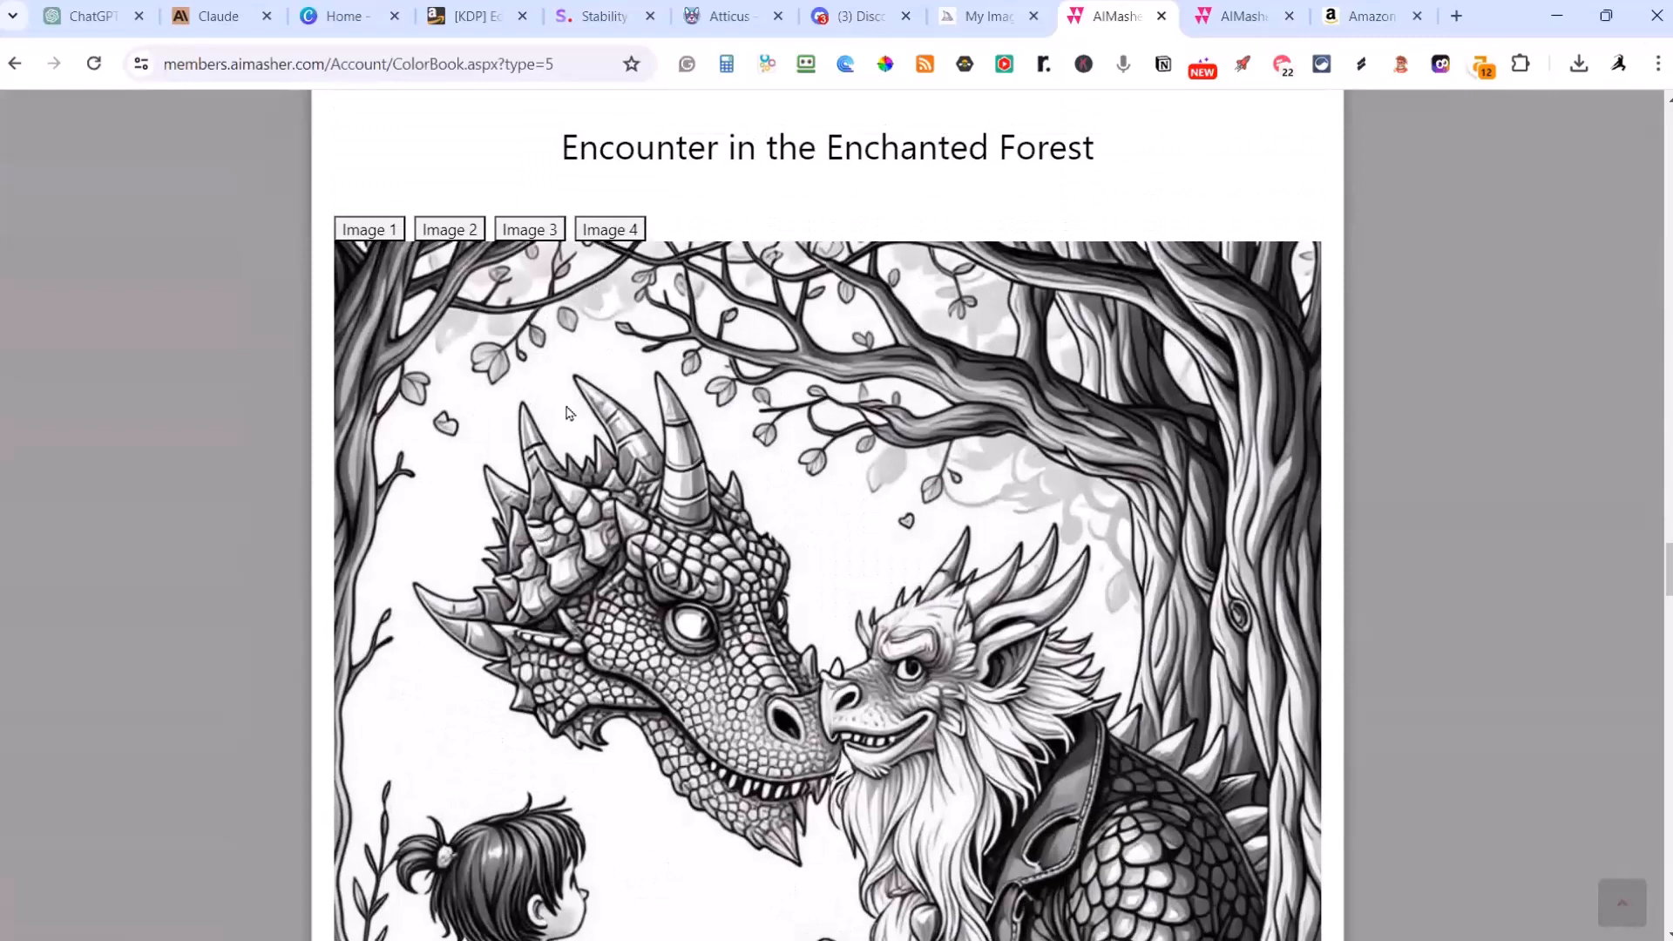
pyautogui.click(607, 235)
pyautogui.click(606, 233)
pyautogui.click(529, 240)
pyautogui.scroll(-3, 662, 338)
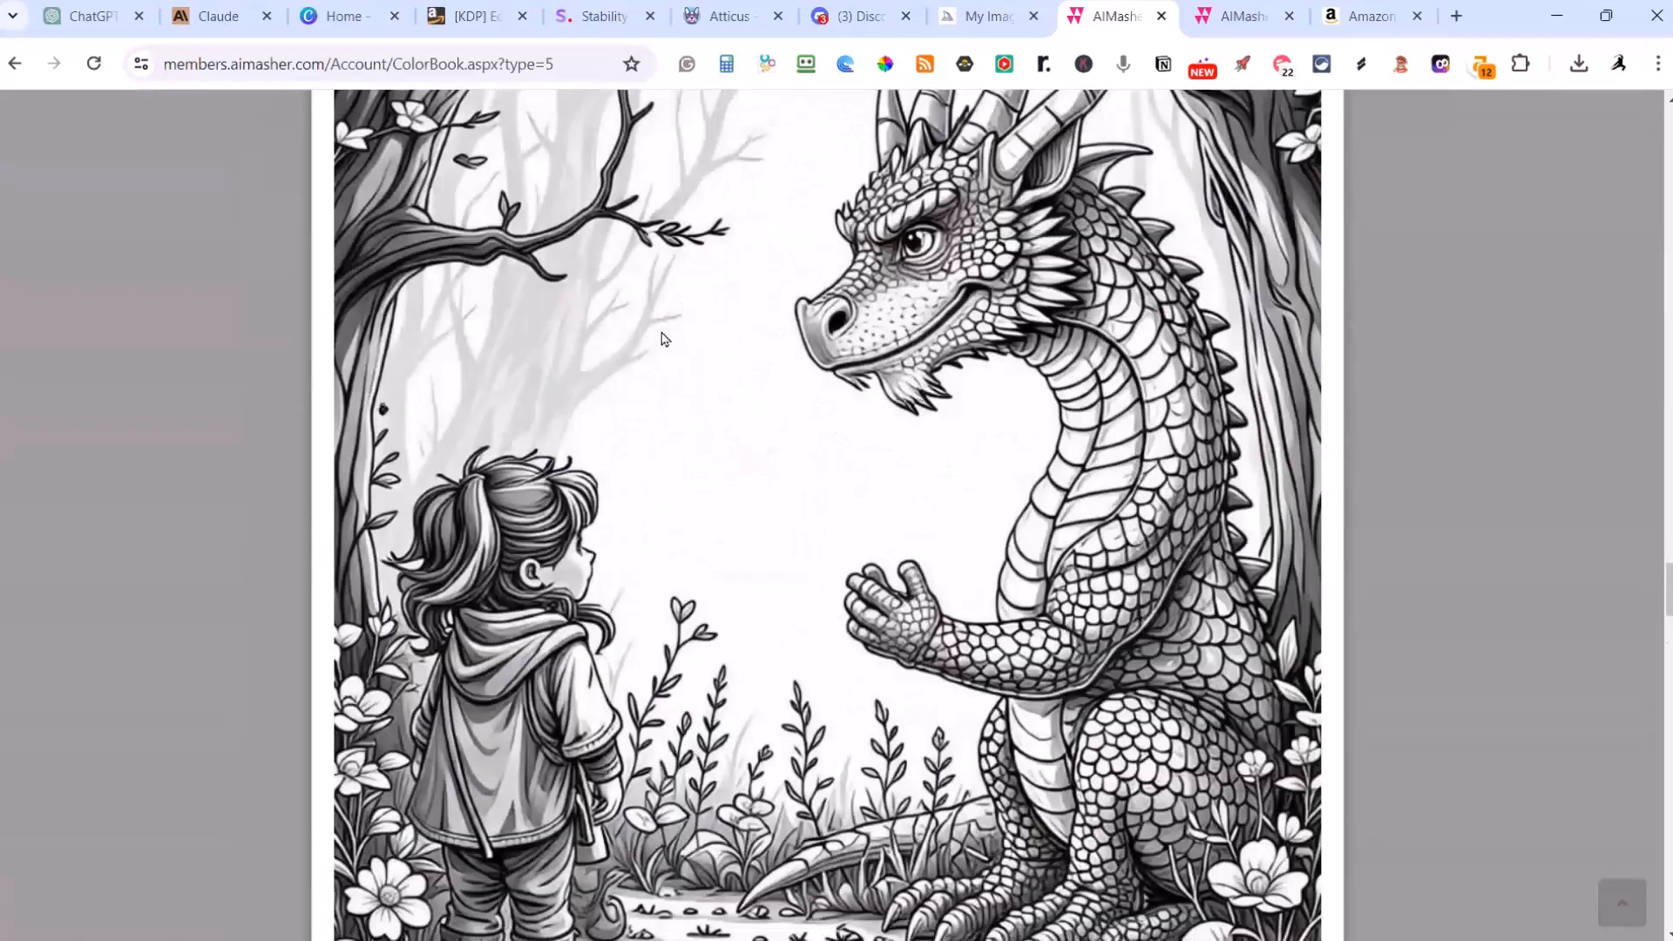
# Step: View Image 2 for the Encounter in the Enchanted Forest page and switch it to Image 1
pyautogui.scroll(3, 662, 338)
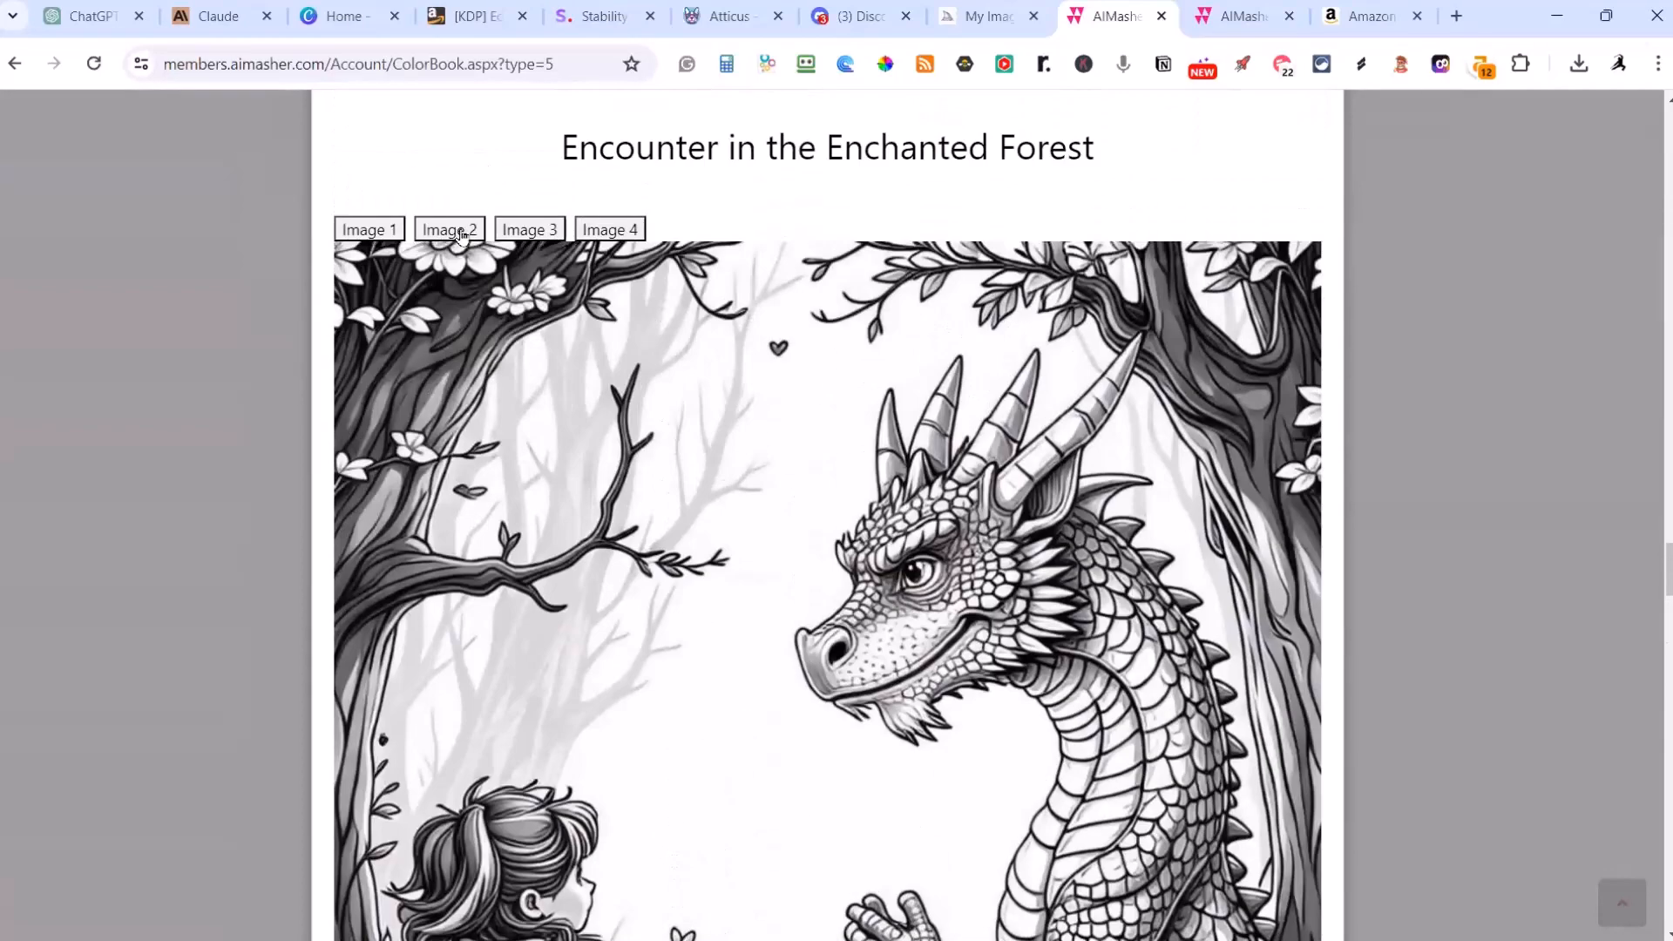
pyautogui.click(459, 235)
pyautogui.scroll(-3, 531, 338)
pyautogui.scroll(3, 531, 338)
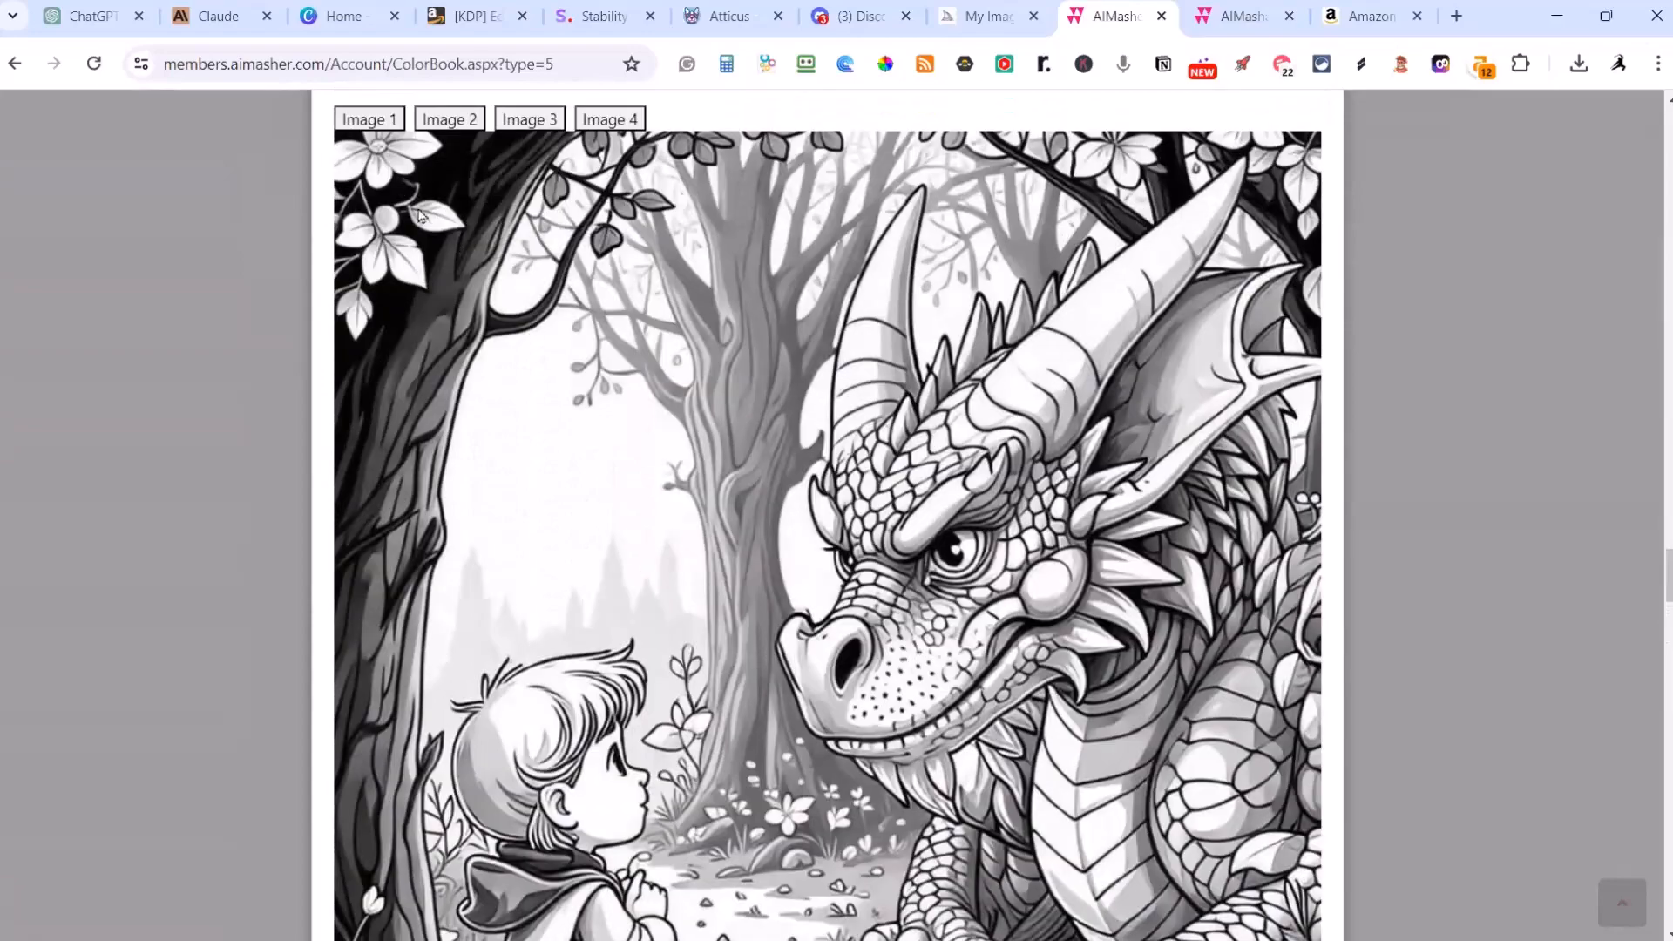
pyautogui.click(374, 117)
pyautogui.scroll(-3, 741, 353)
# Step: Examine The Midnight Masquerade image on Page 3 and compare its alternative images, including Image 4 and Image 2
pyautogui.scroll(-10, 738, 353)
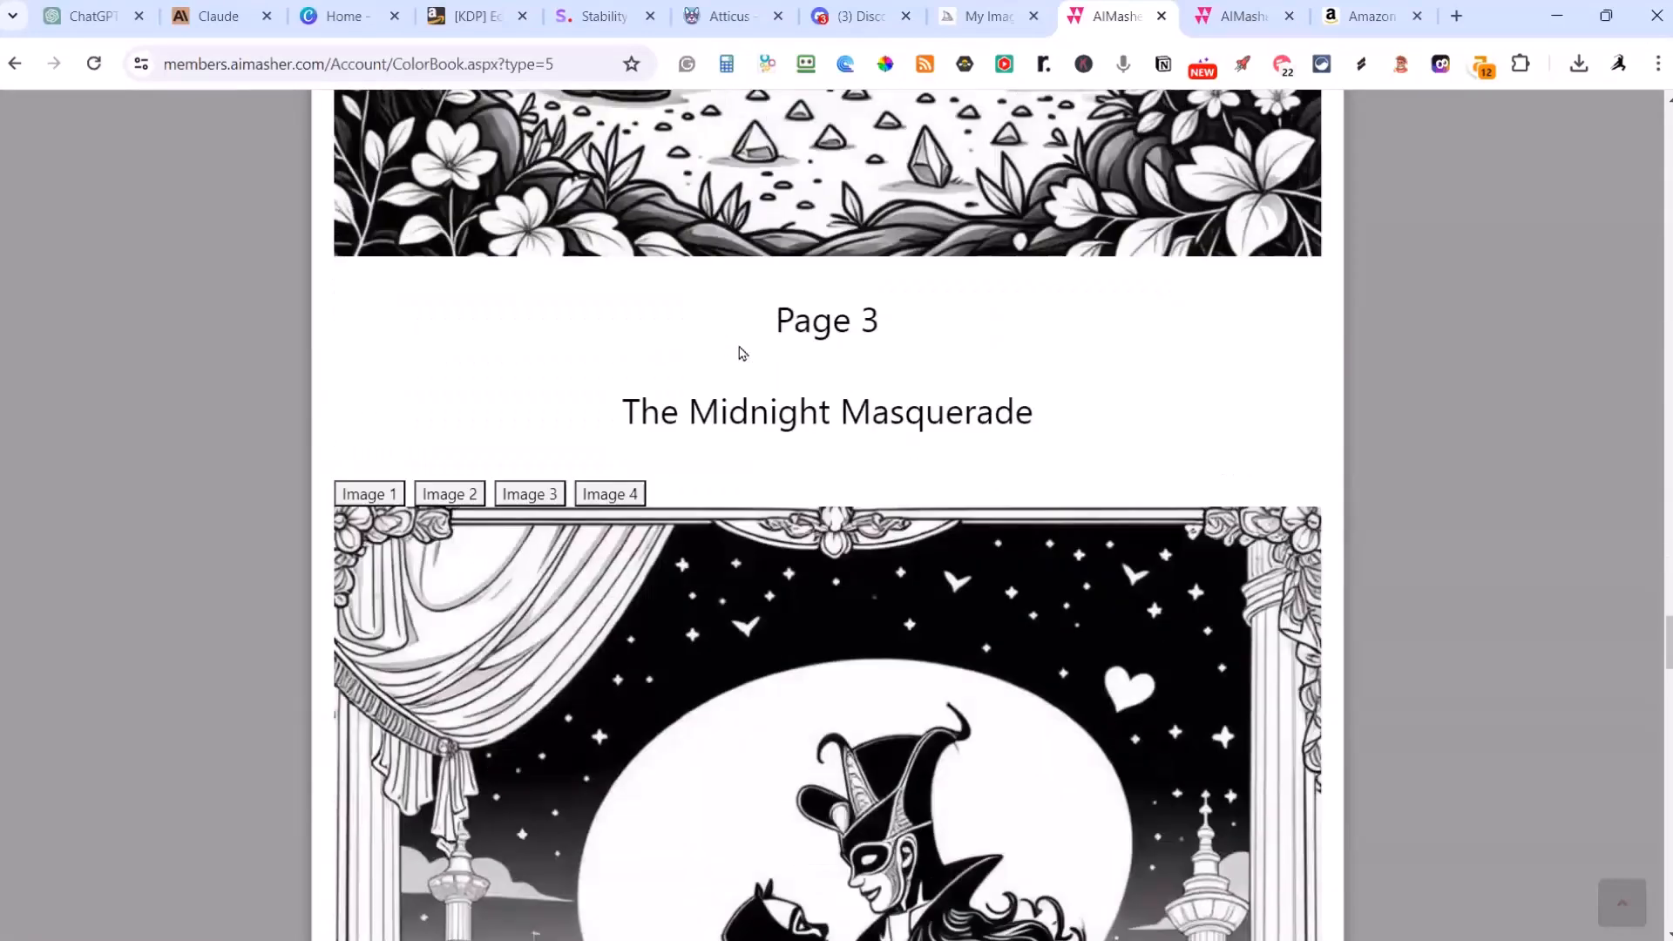
pyautogui.scroll(-7, 819, 435)
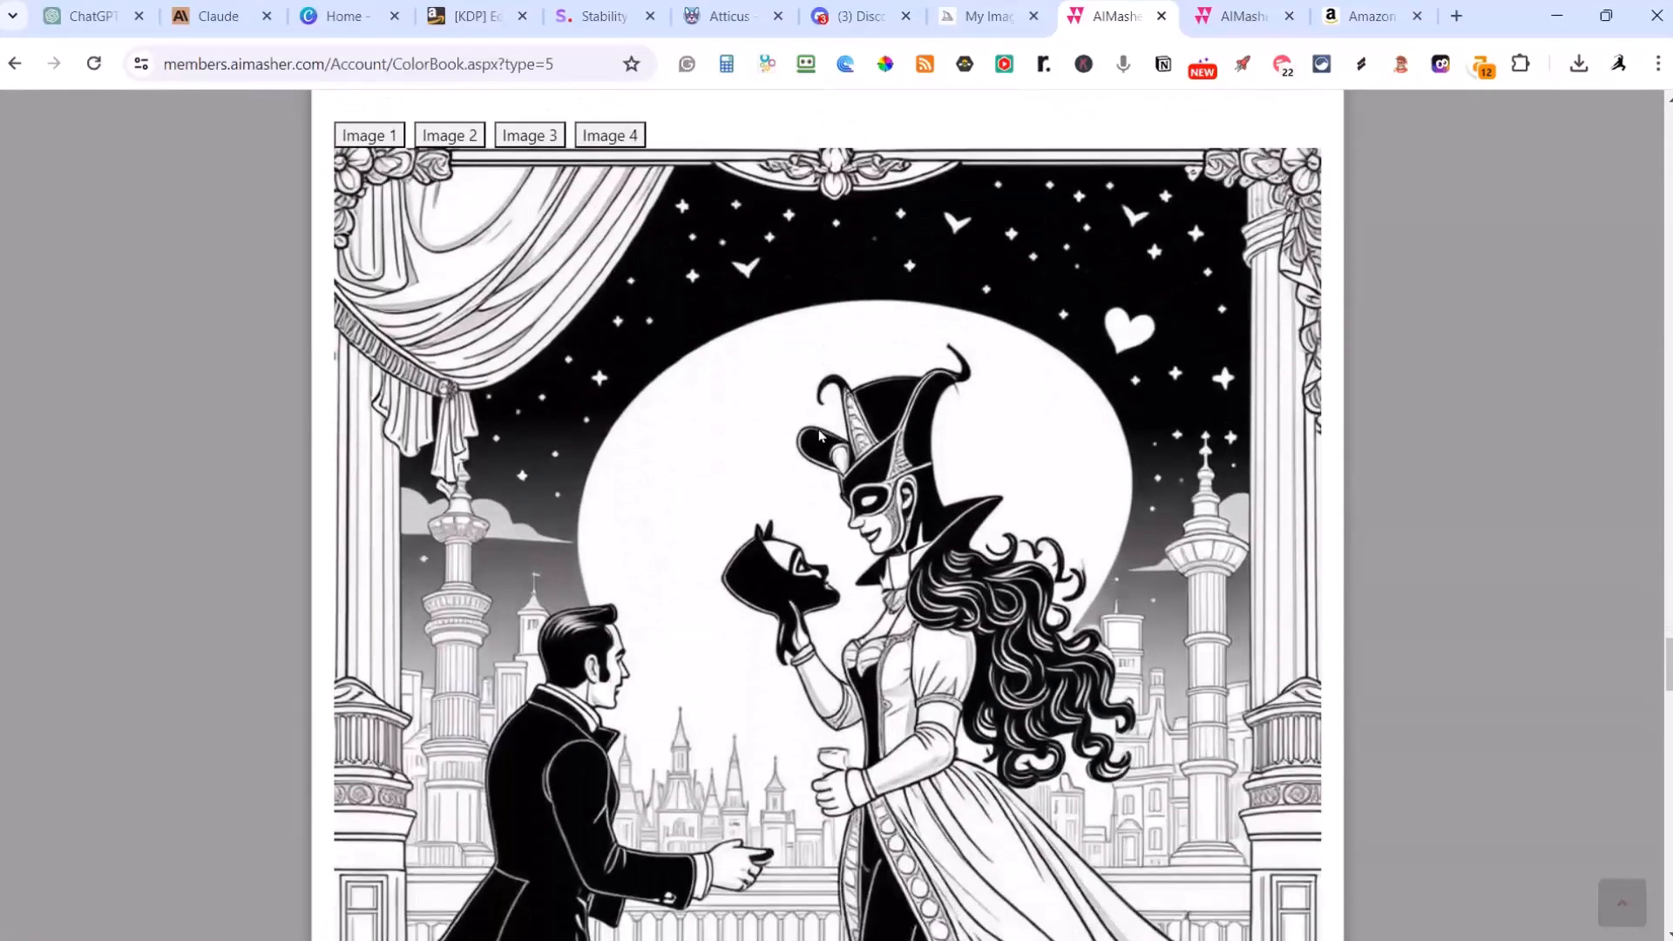
pyautogui.scroll(-9, 828, 437)
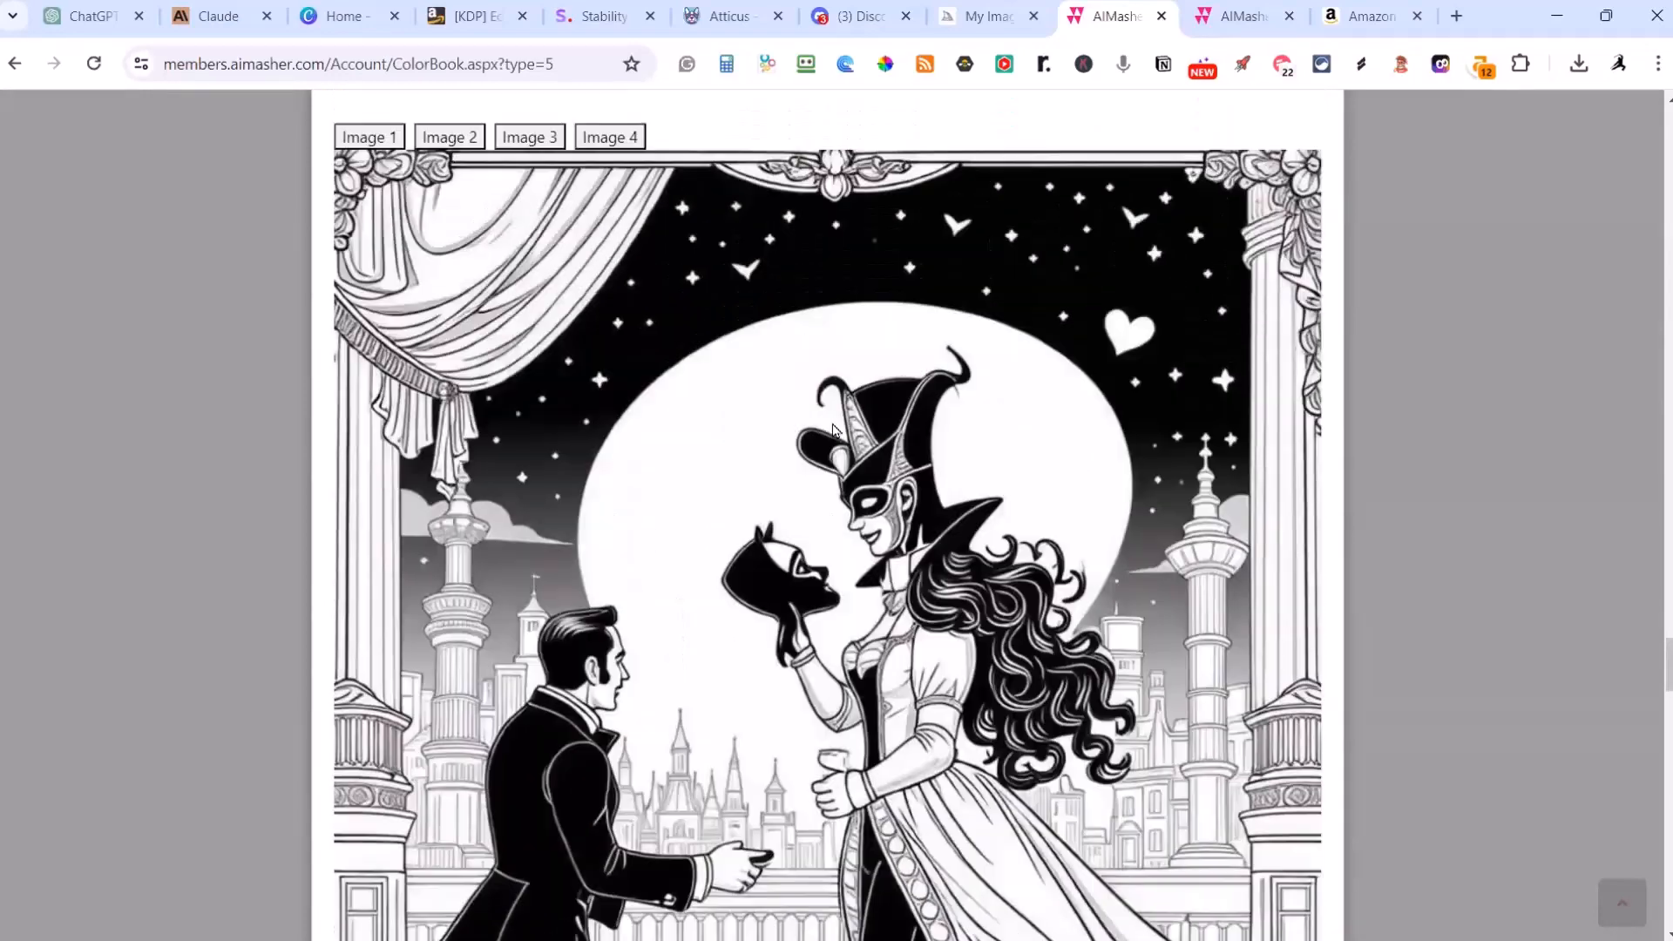
pyautogui.scroll(1, 834, 430)
pyautogui.click(638, 246)
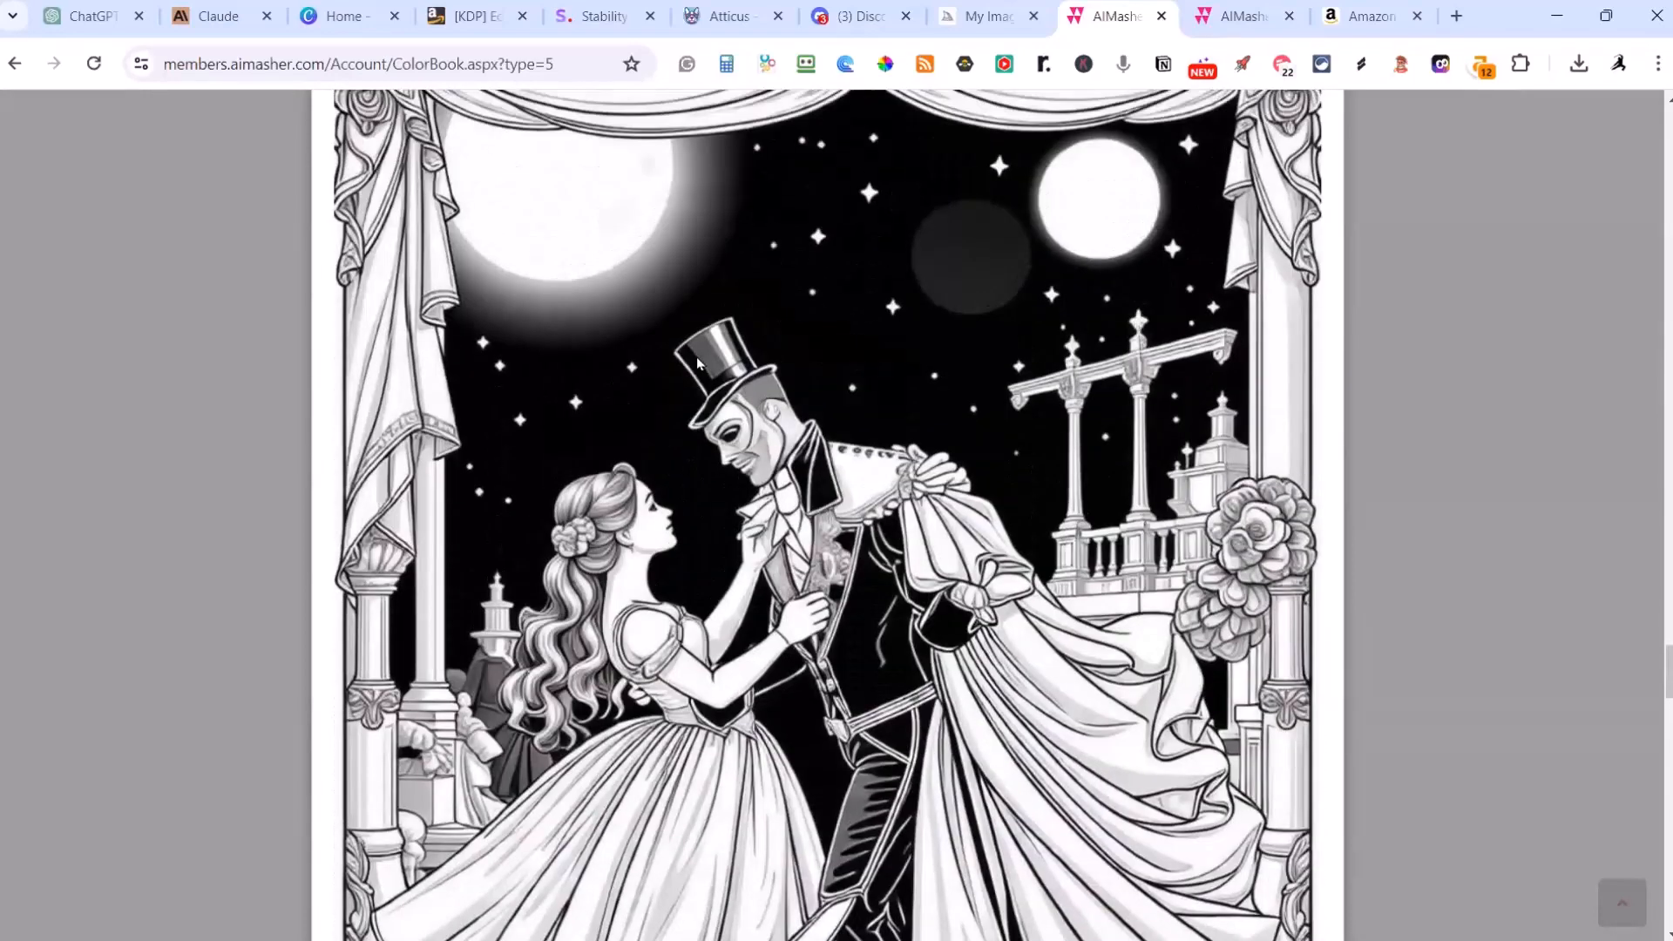
pyautogui.click(642, 252)
pyautogui.scroll(-1, 819, 412)
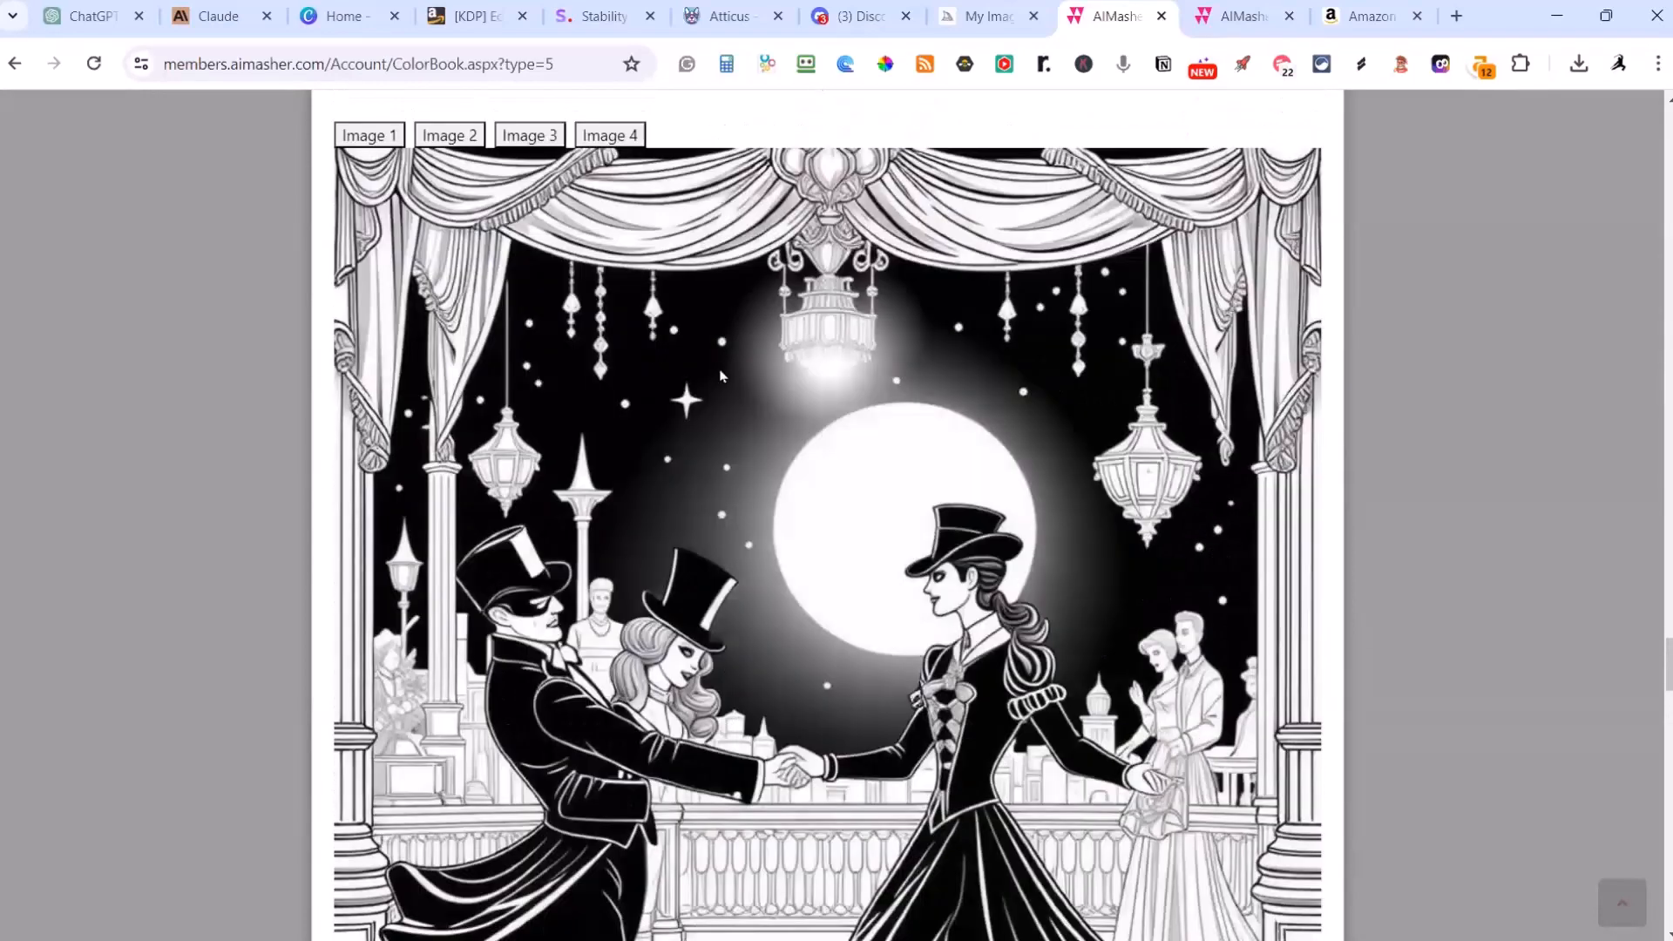
pyautogui.scroll(3, 818, 411)
pyautogui.click(459, 468)
pyautogui.scroll(-11, 555, 501)
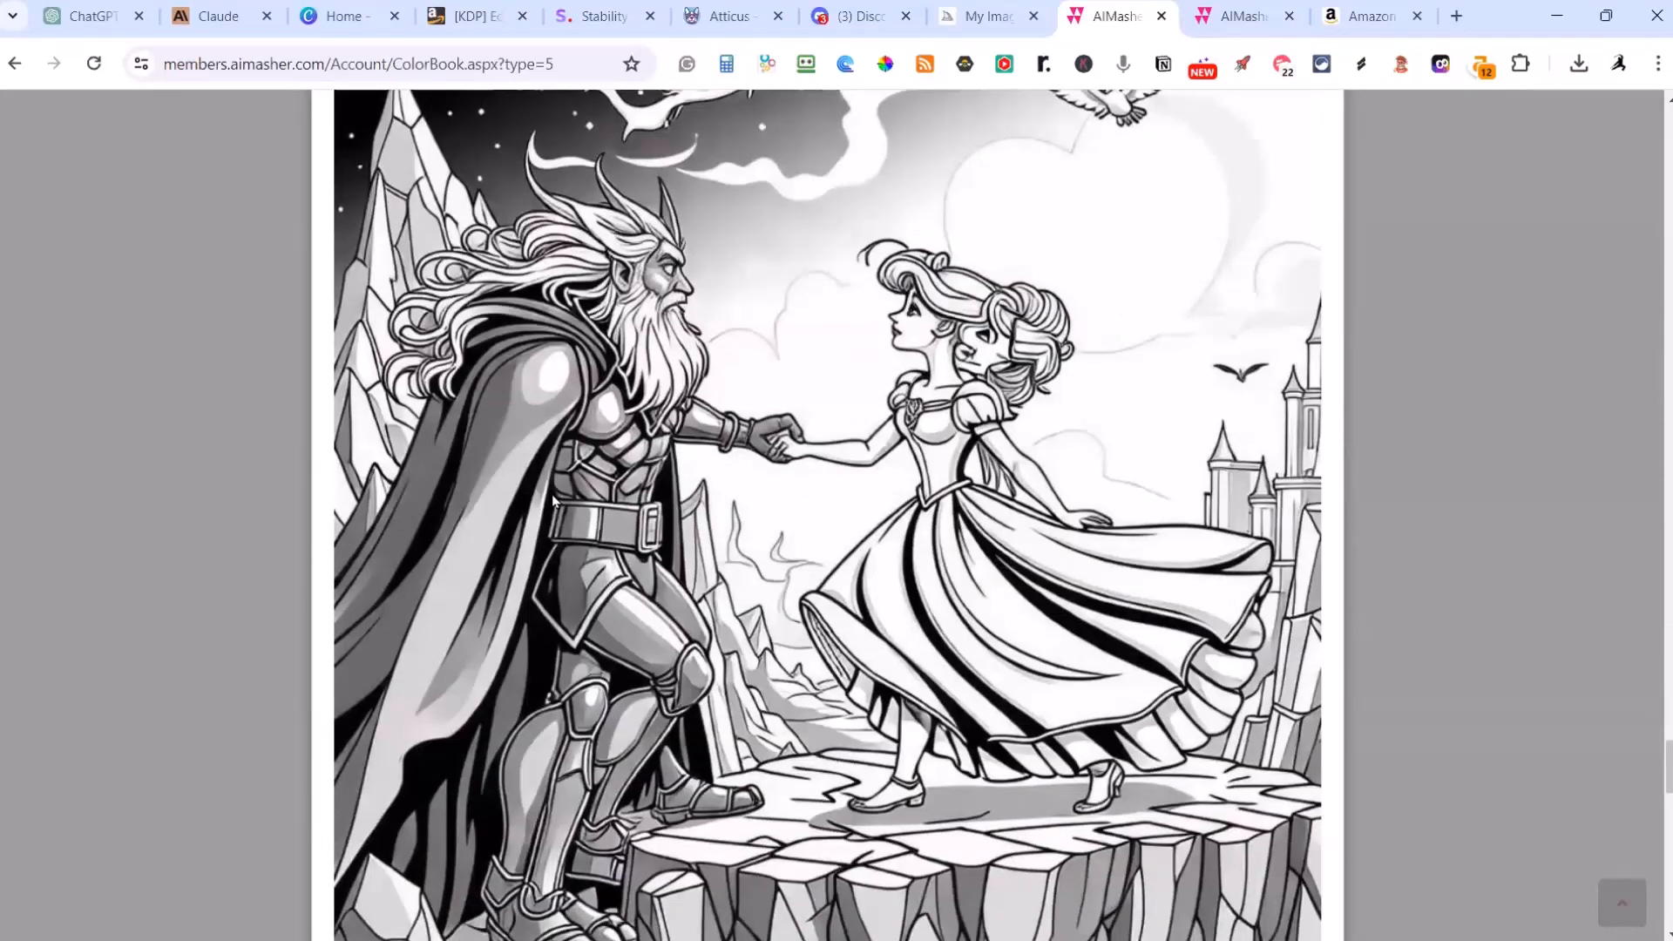
# Step: Examine the Moonlight Melody by the Lake image on Page 5 from the sky down to the water
pyautogui.scroll(-12, 555, 501)
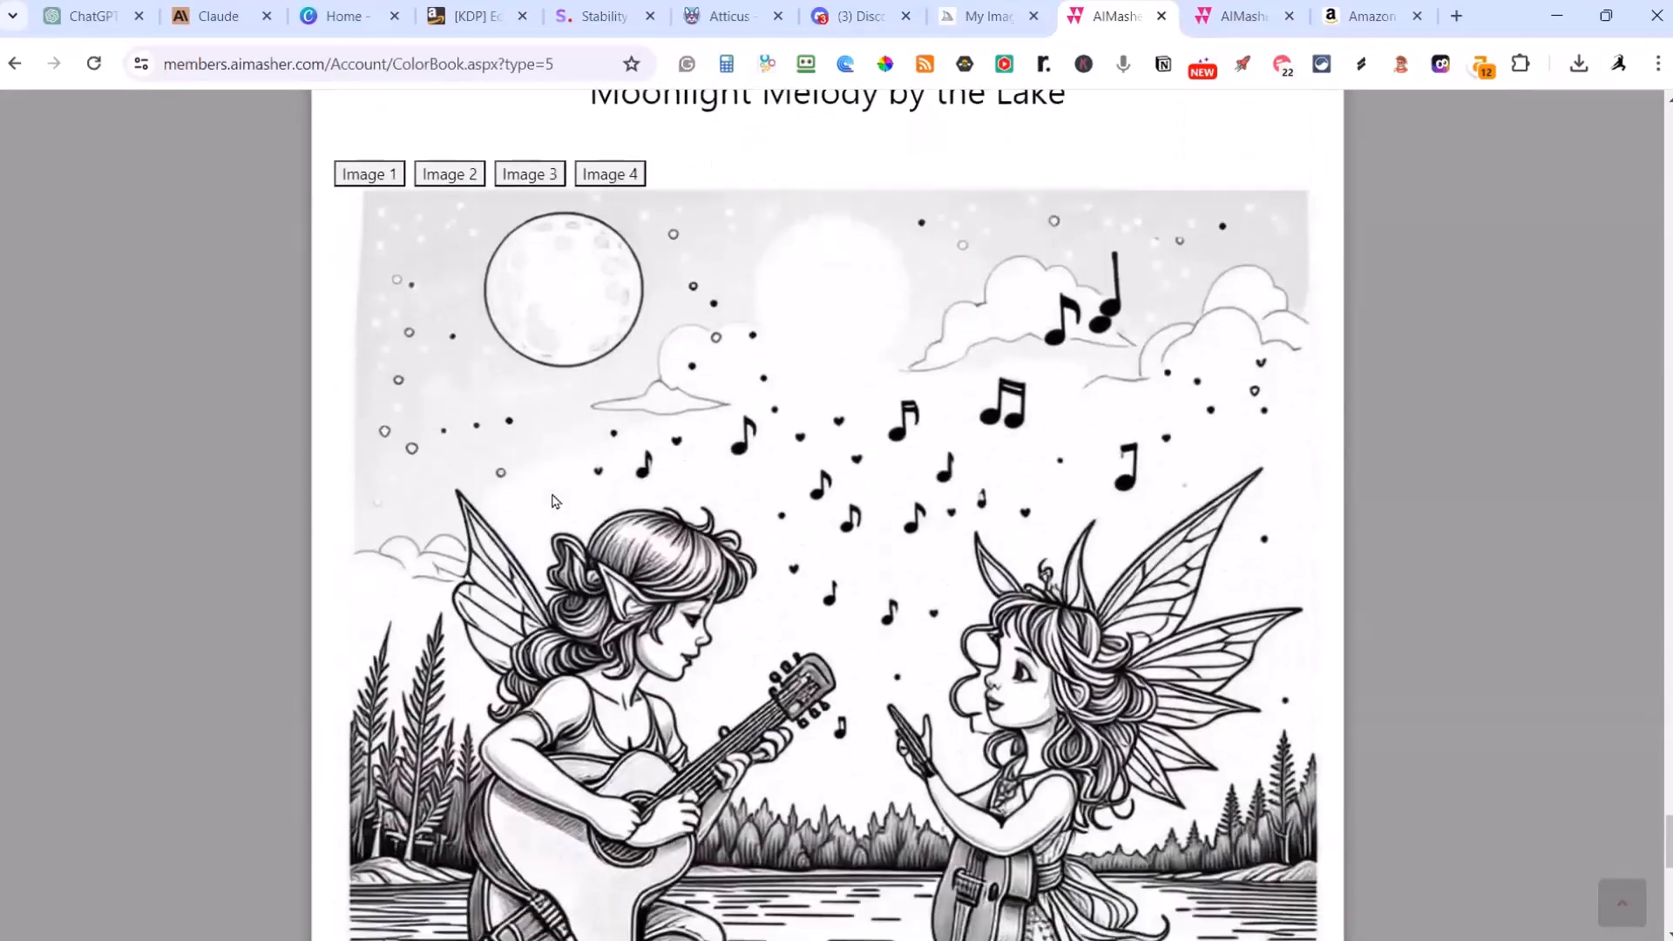
pyautogui.scroll(-1, 555, 501)
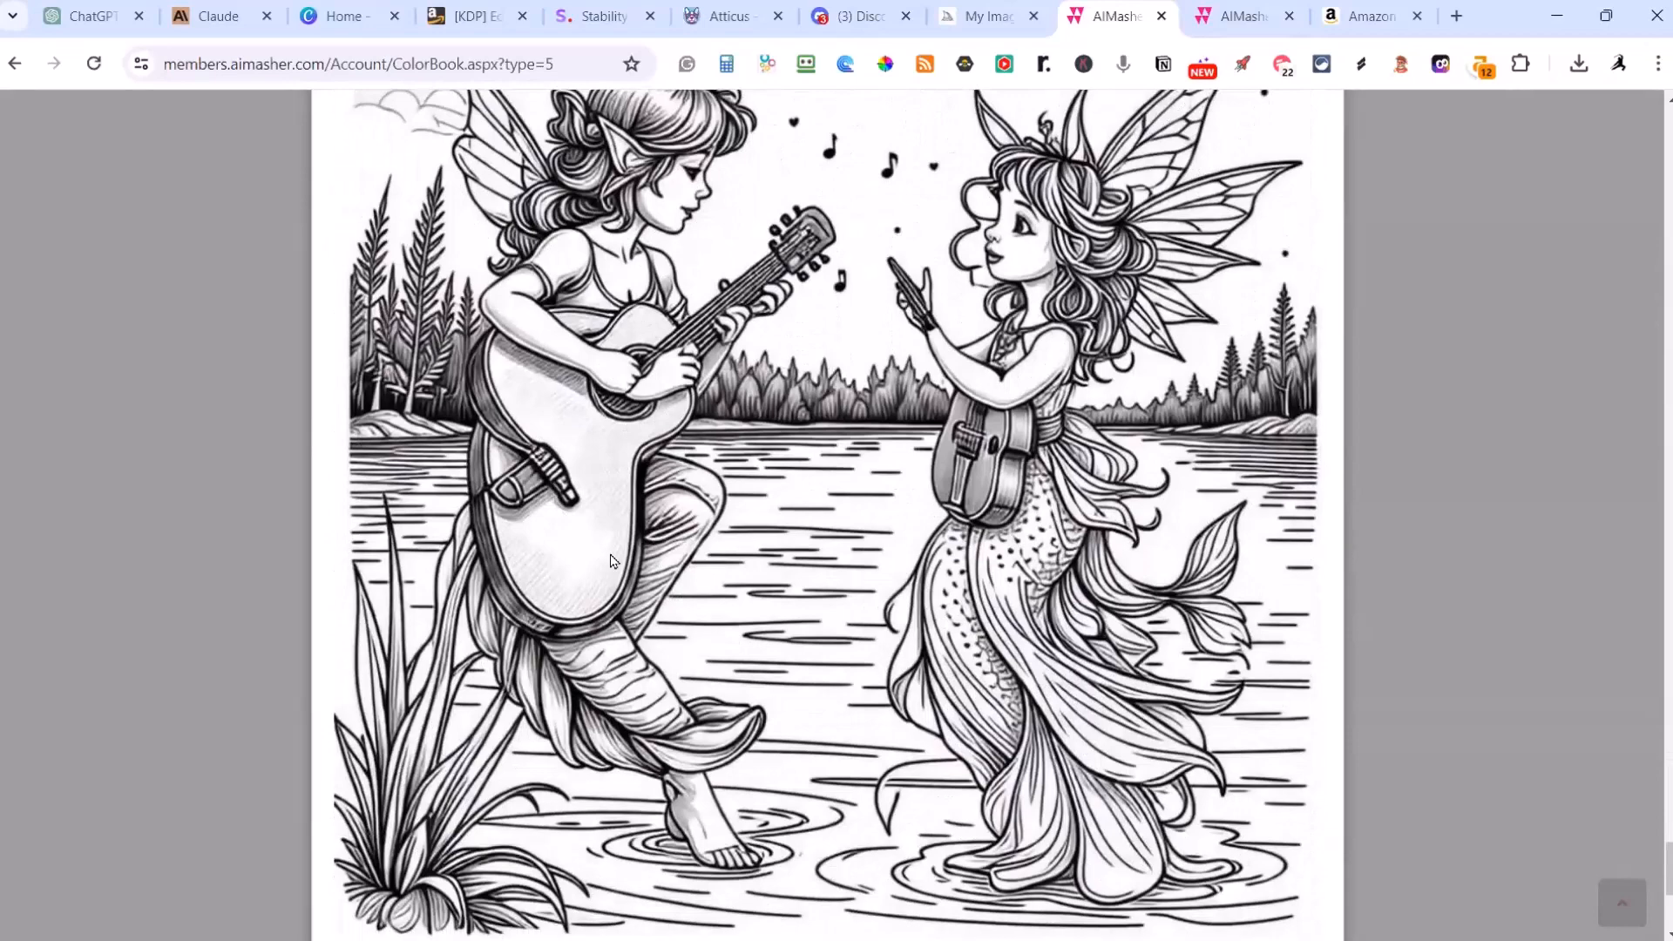
pyautogui.scroll(5, 636, 585)
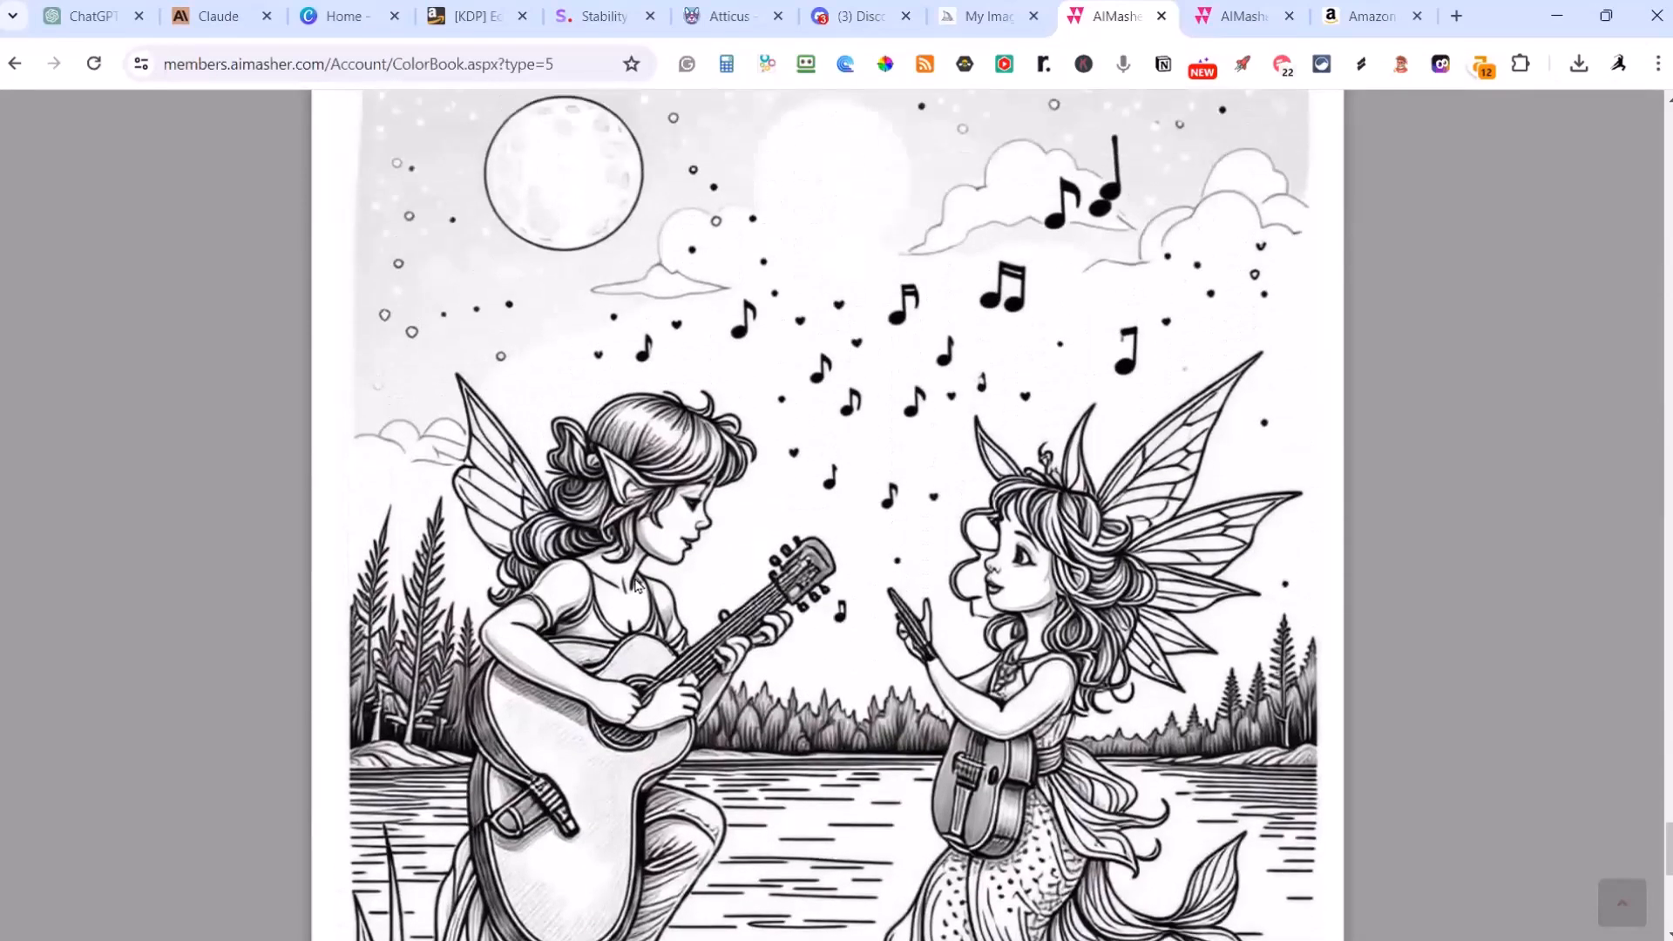
pyautogui.scroll(1, 636, 585)
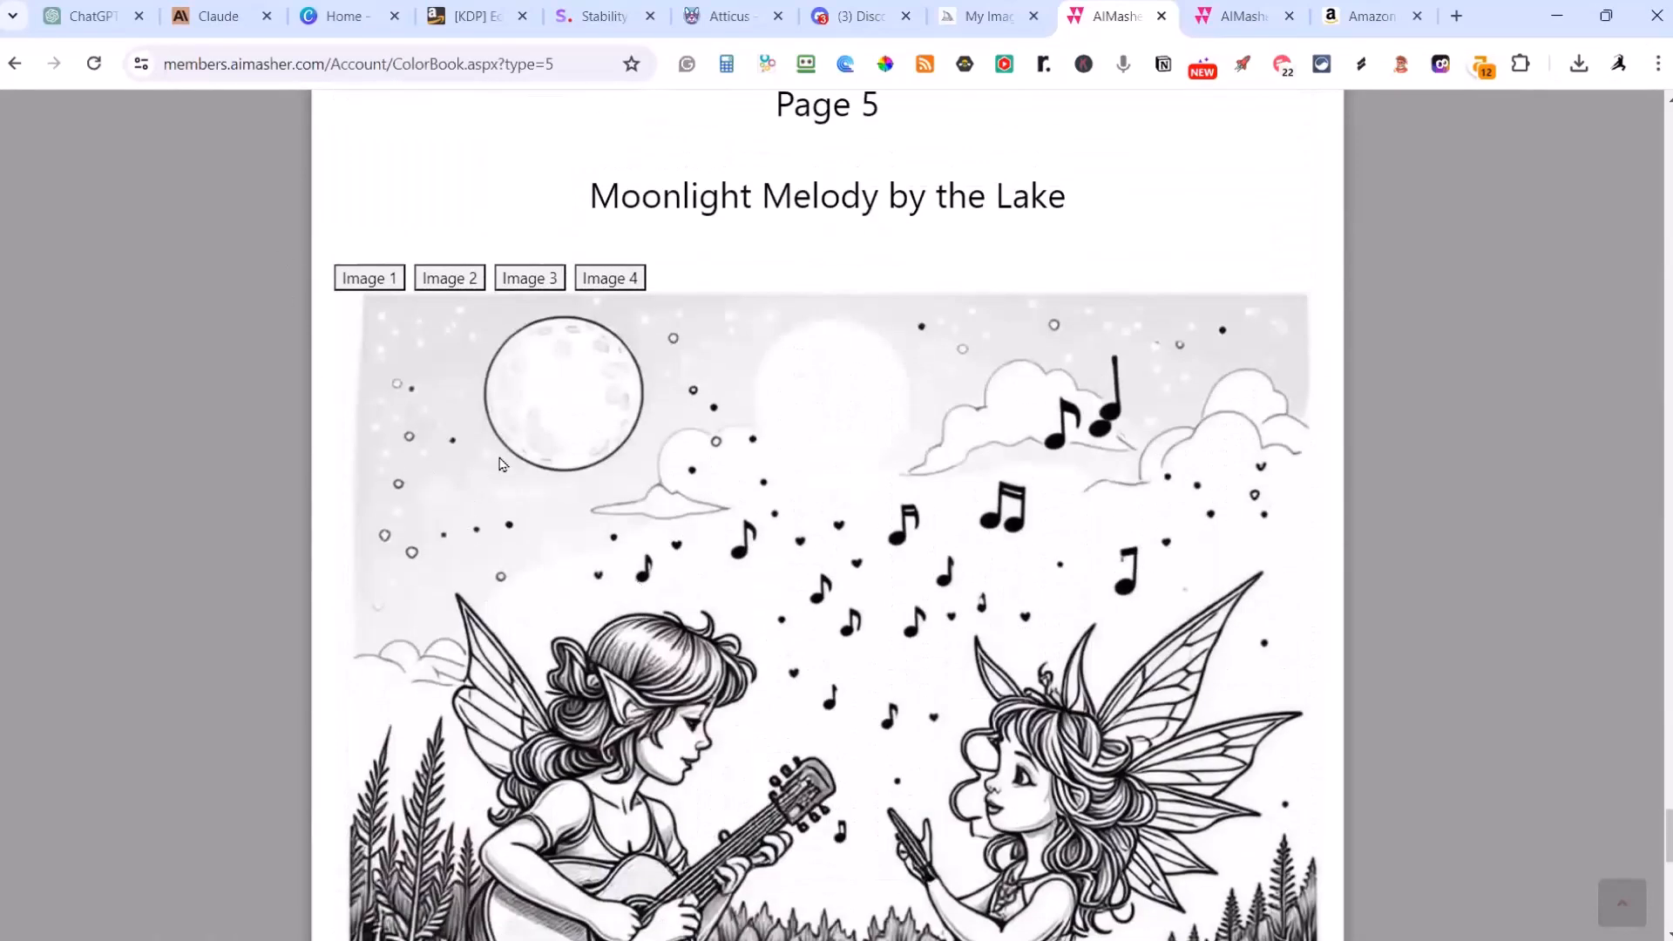
# Step: Compare Image 1, Image 2 and Image 3 for the Moonlight Melody by the Lake page and close the book preview
pyautogui.click(365, 280)
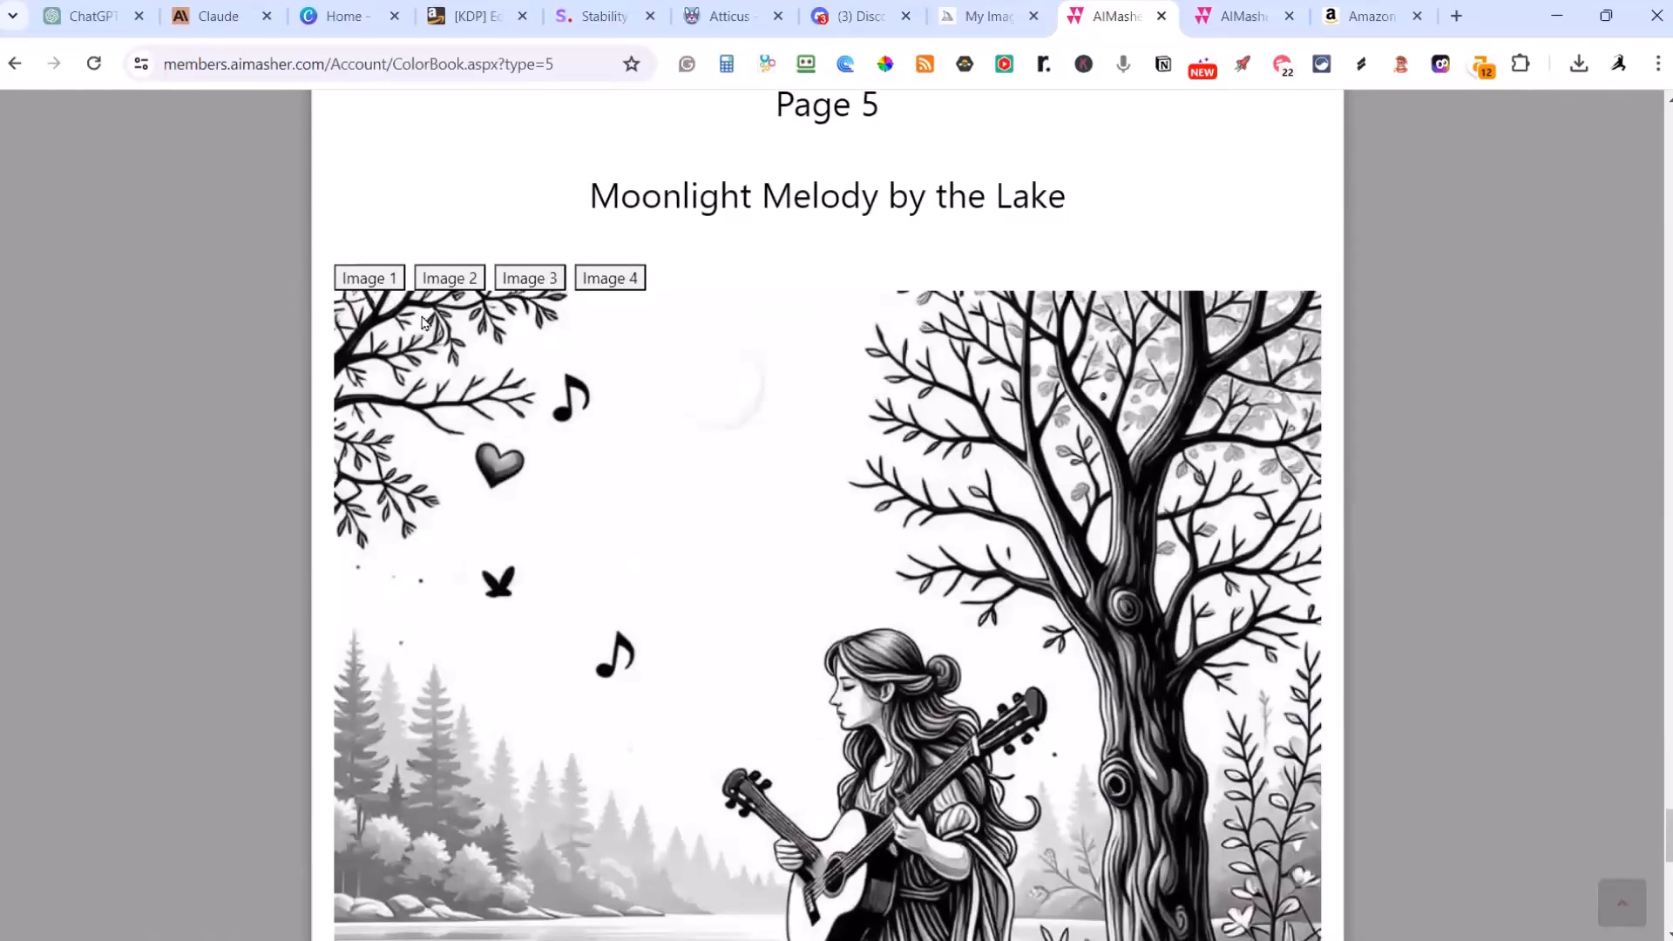
pyautogui.click(444, 275)
pyautogui.scroll(-1, 558, 370)
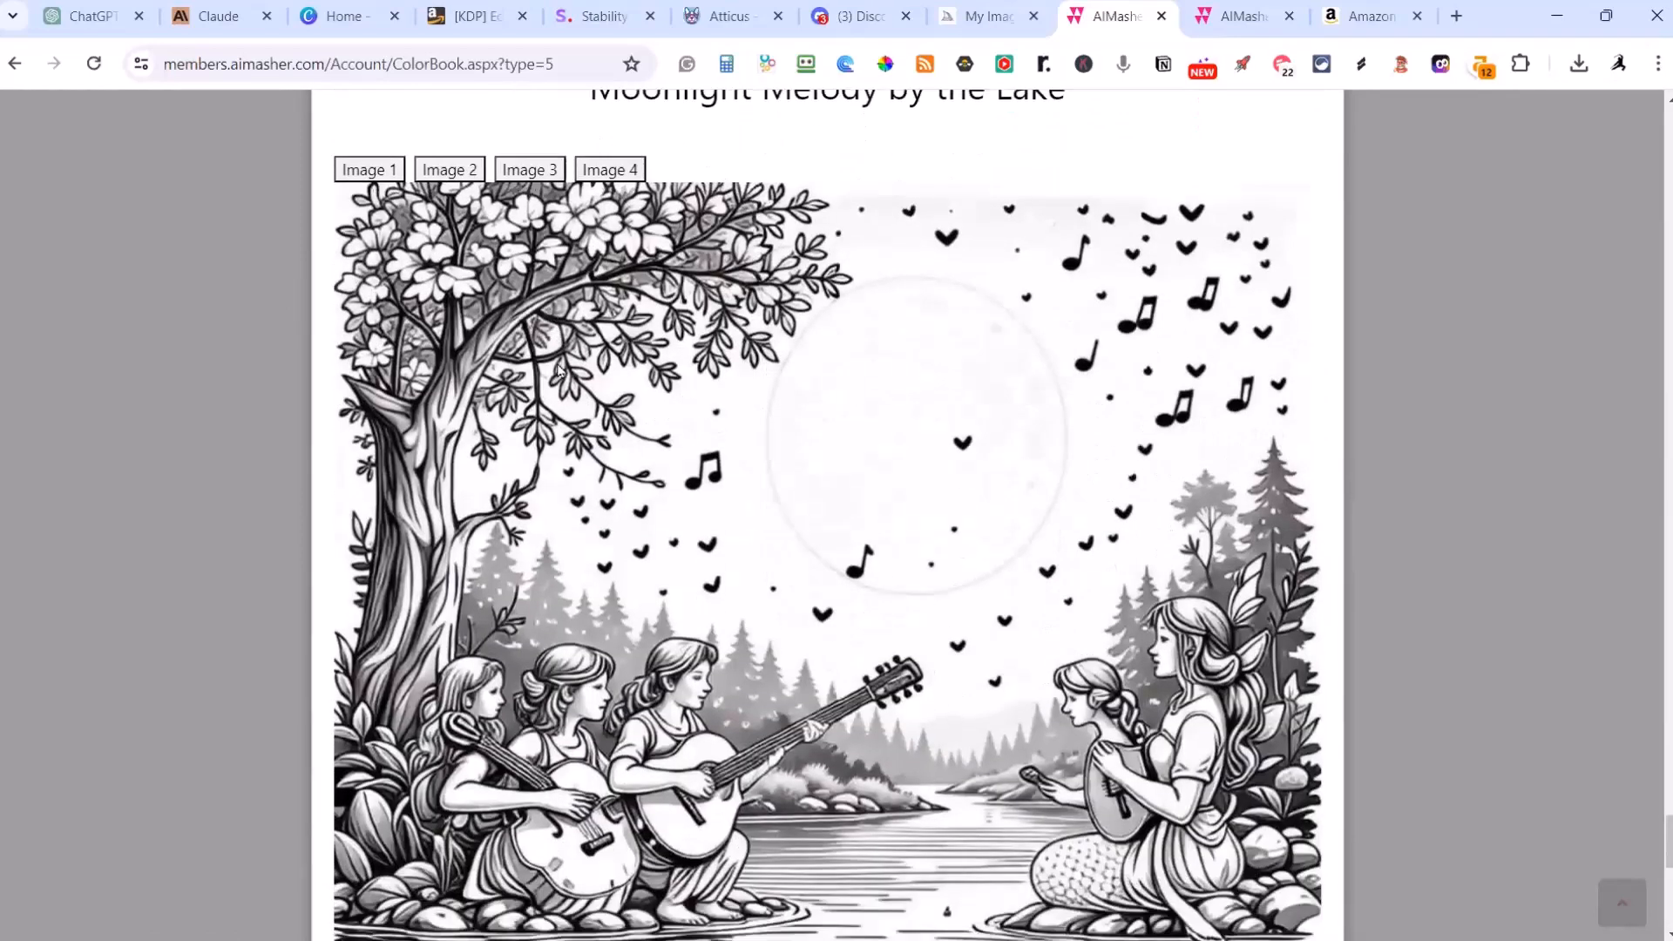
pyautogui.scroll(-1, 559, 370)
pyautogui.scroll(2, 559, 371)
pyautogui.click(529, 277)
pyautogui.scroll(-3, 599, 427)
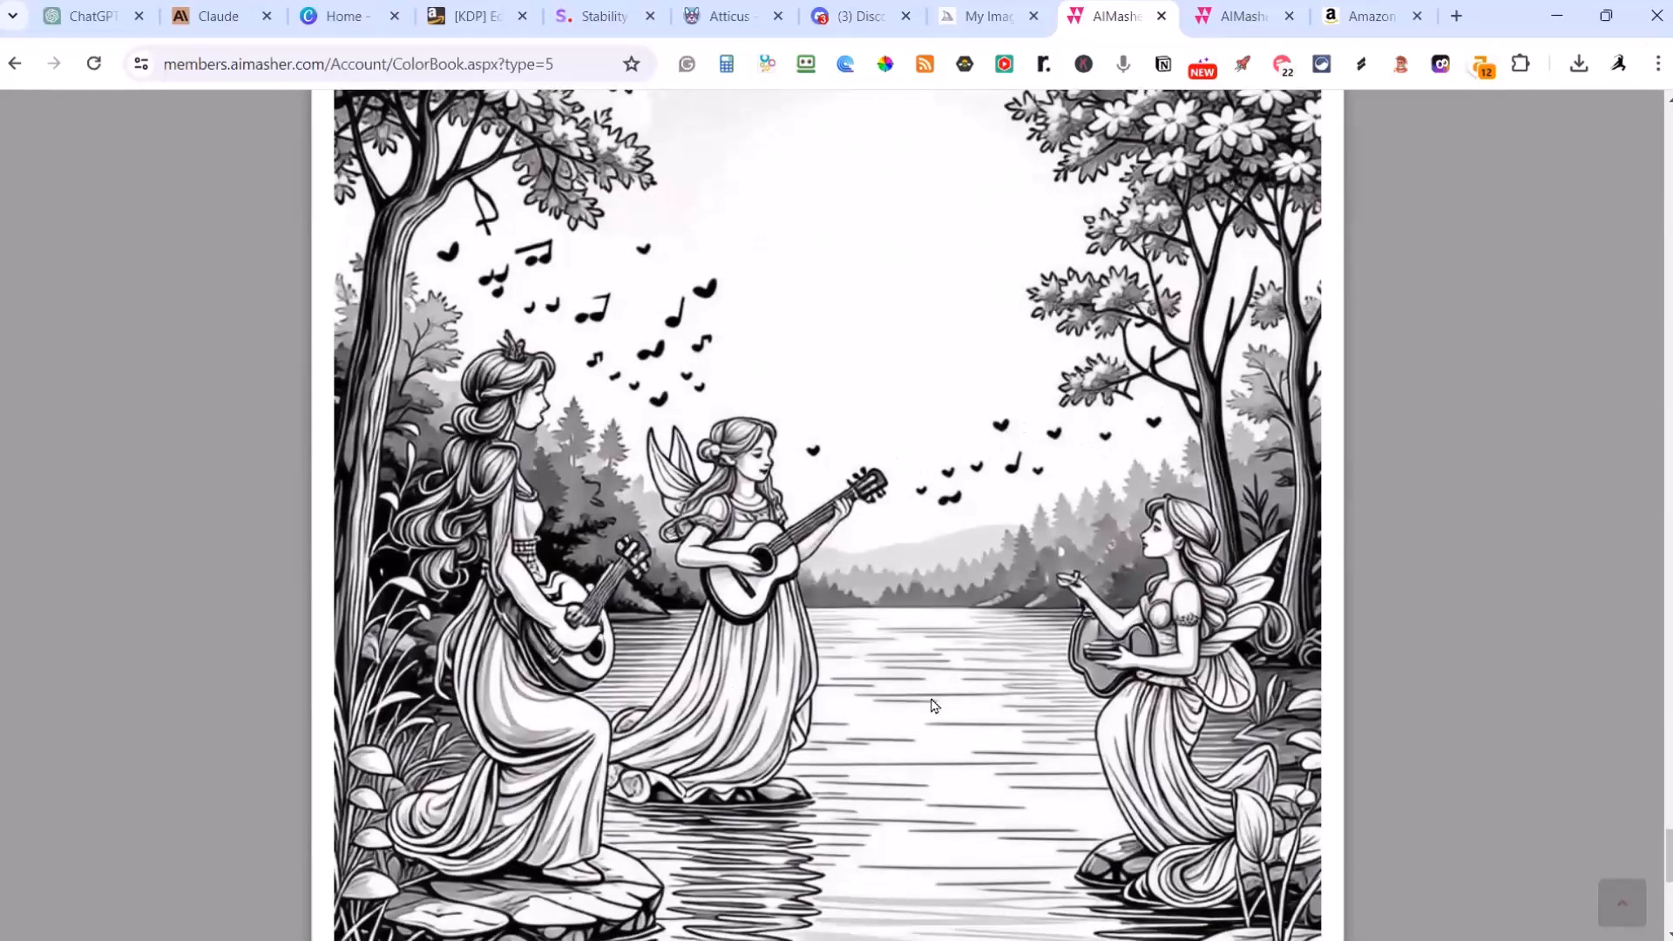
pyautogui.scroll(3, 634, 479)
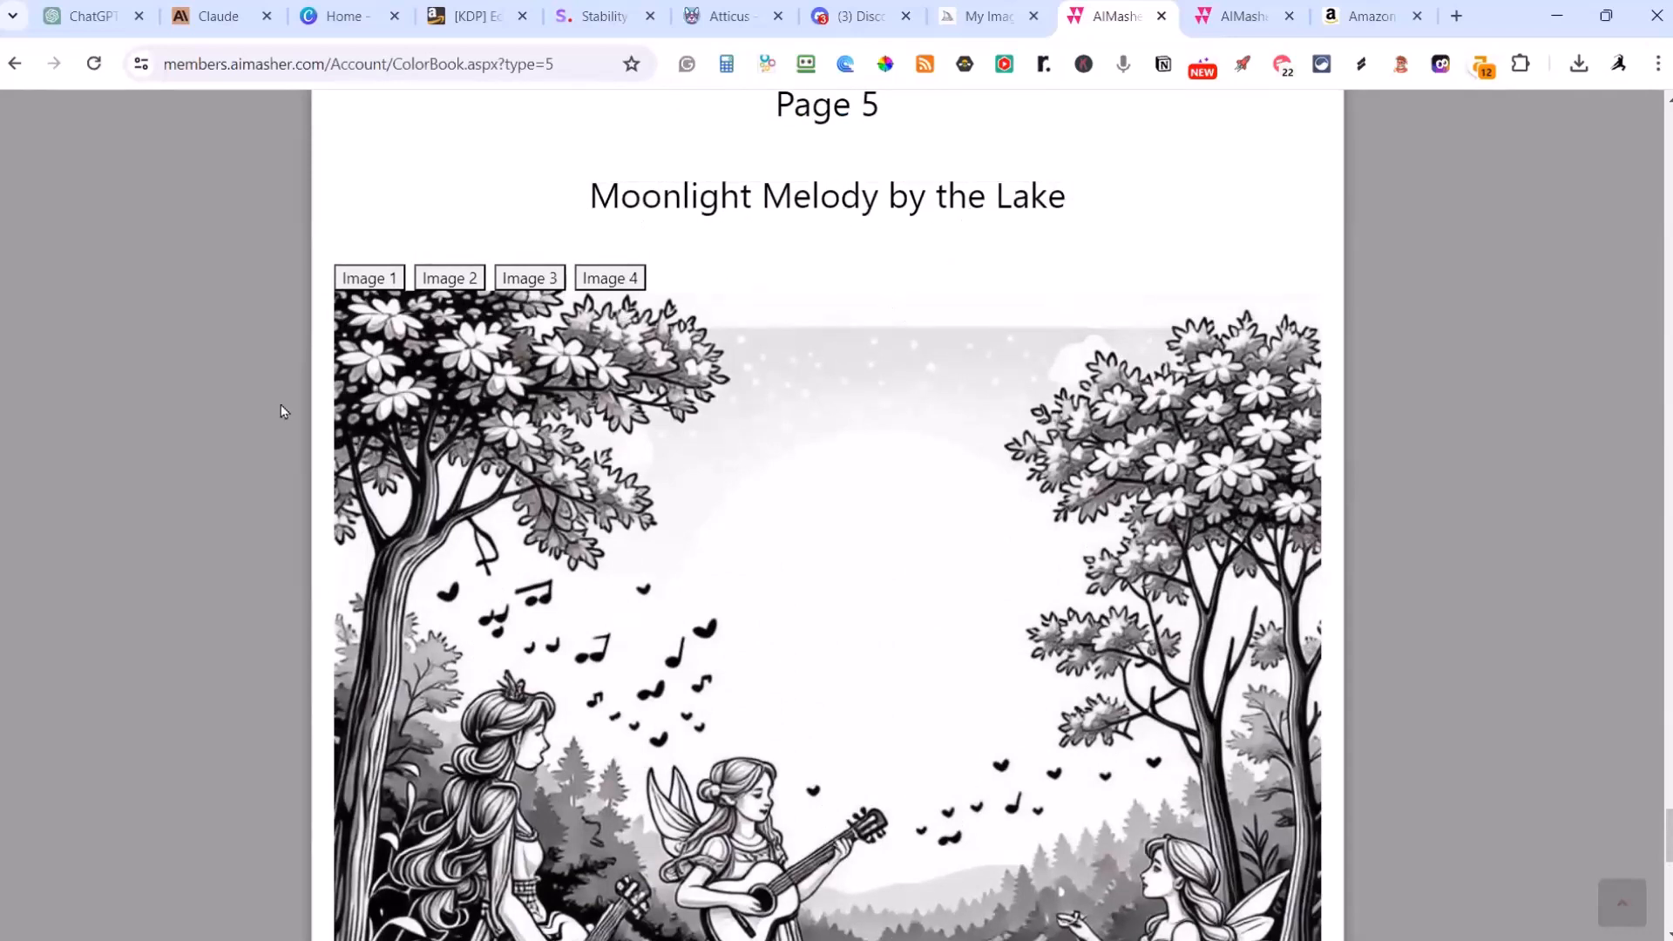
pyautogui.click(235, 417)
# Step: Copy the Moonlight Melody by the Lake image prompt and submit it to Midjourney in the general channel on Discord
pyautogui.scroll(10, 1008, 467)
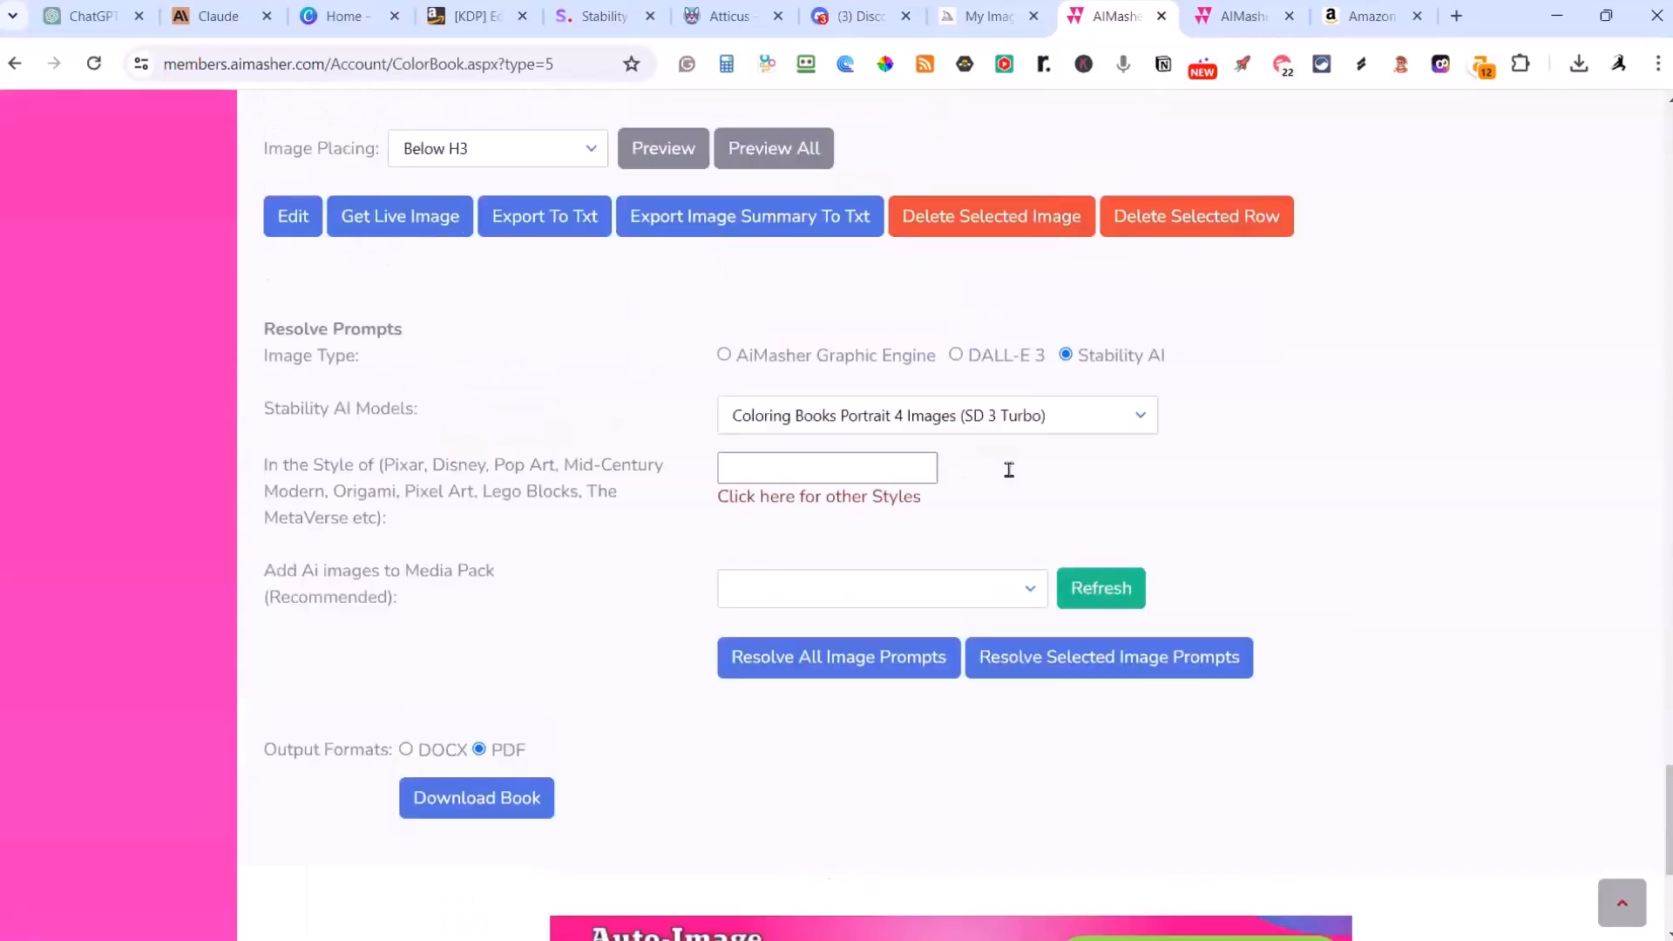
pyautogui.scroll(2, 1239, 480)
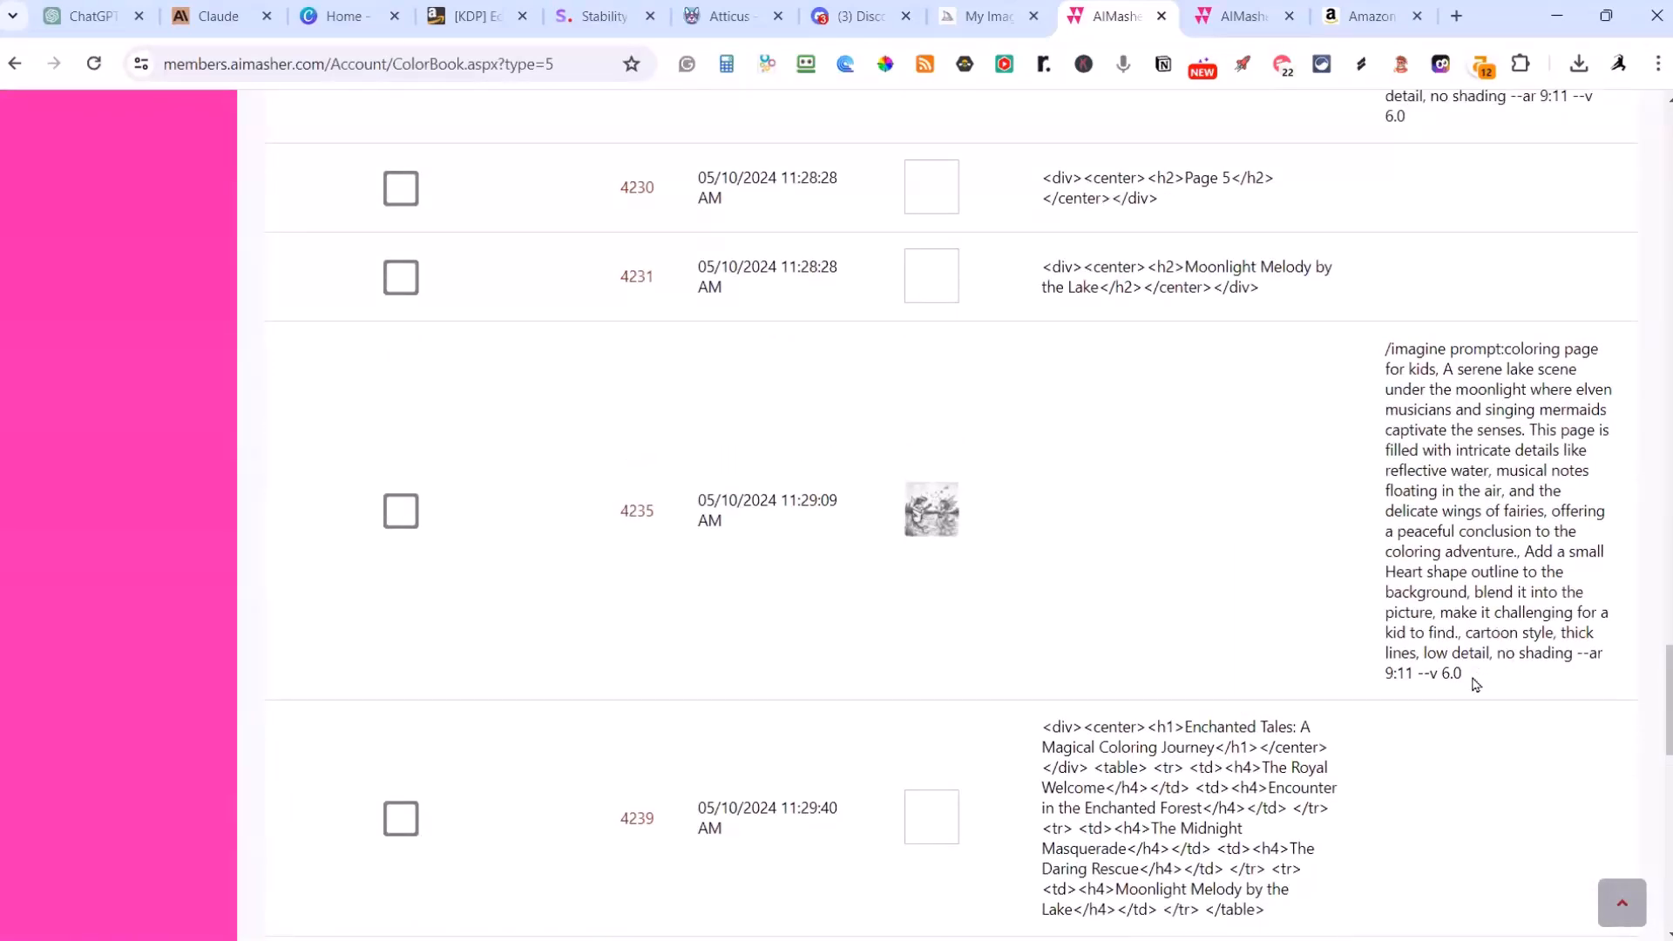
pyautogui.moveTo(1475, 684); pyautogui.dragTo(1365, 369)
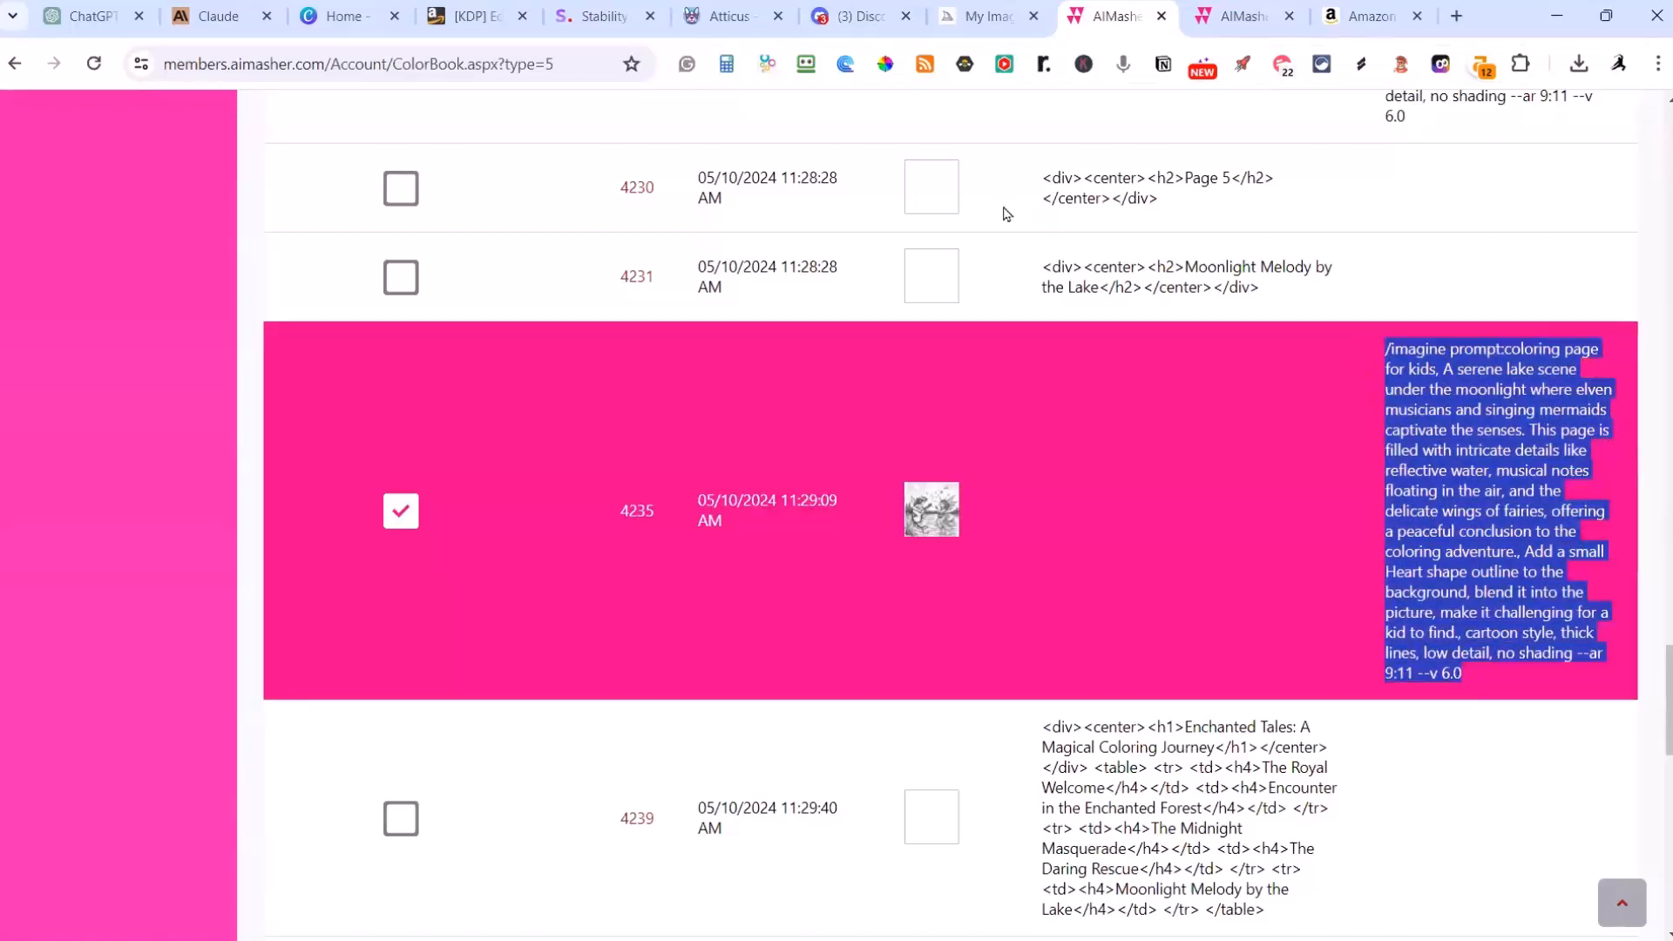
pyautogui.click(858, 15)
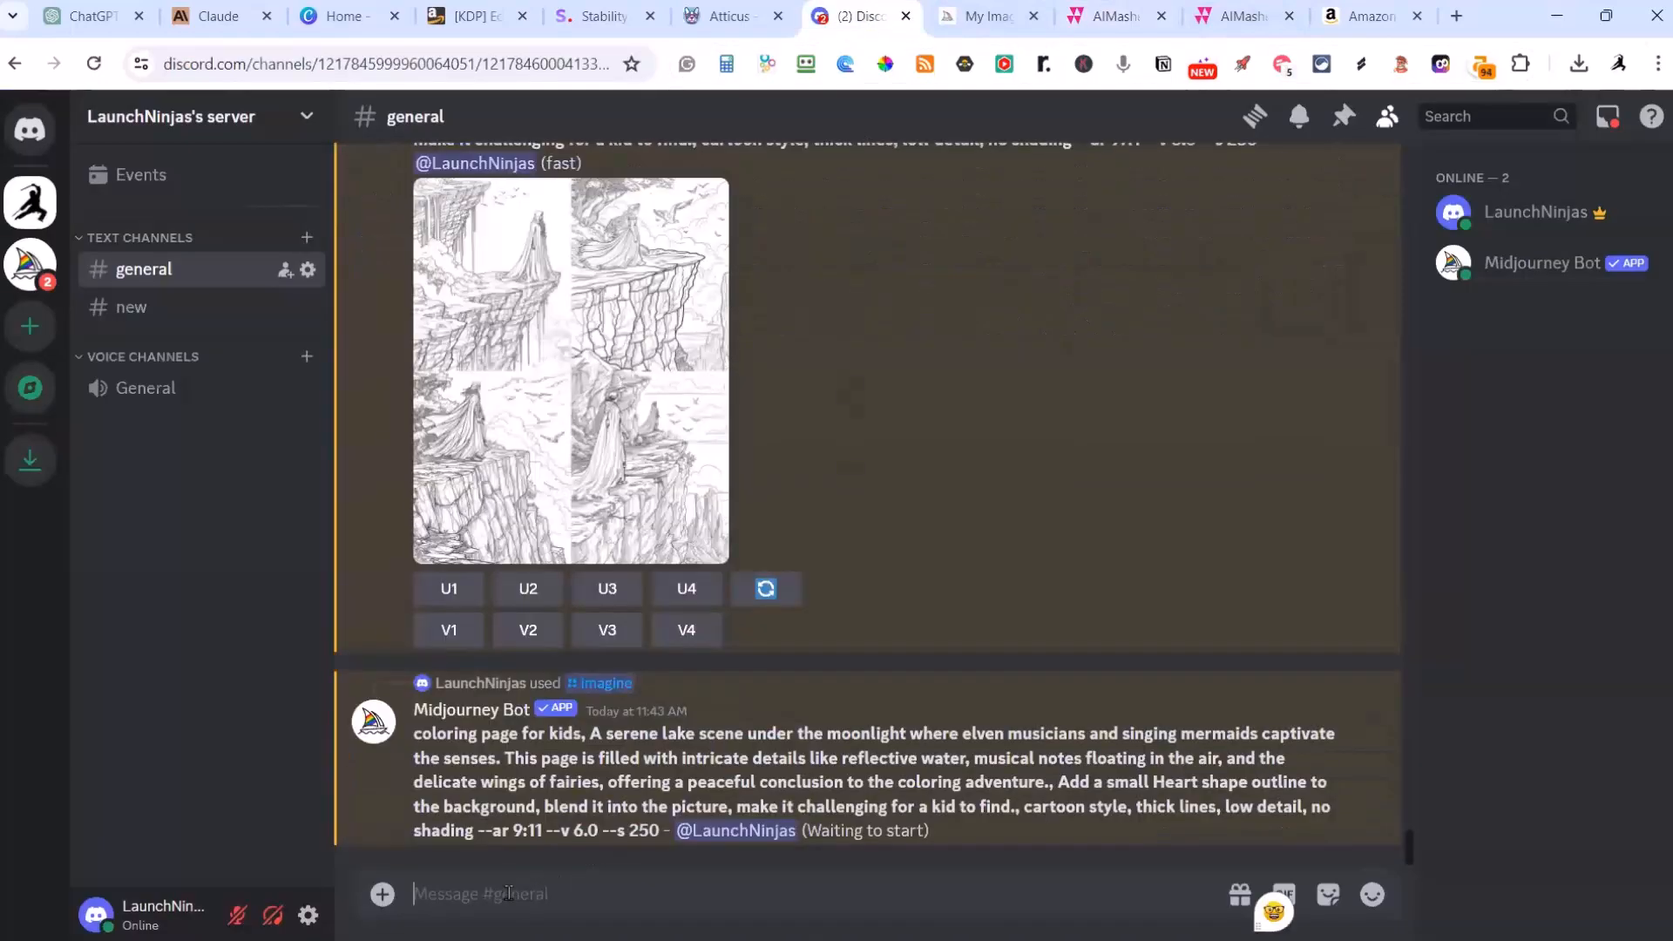
# Step: Switch back to AIMasher and review the image prompts for The Daring Rescue and The Midnight Masquerade pages
pyautogui.click(1120, 25)
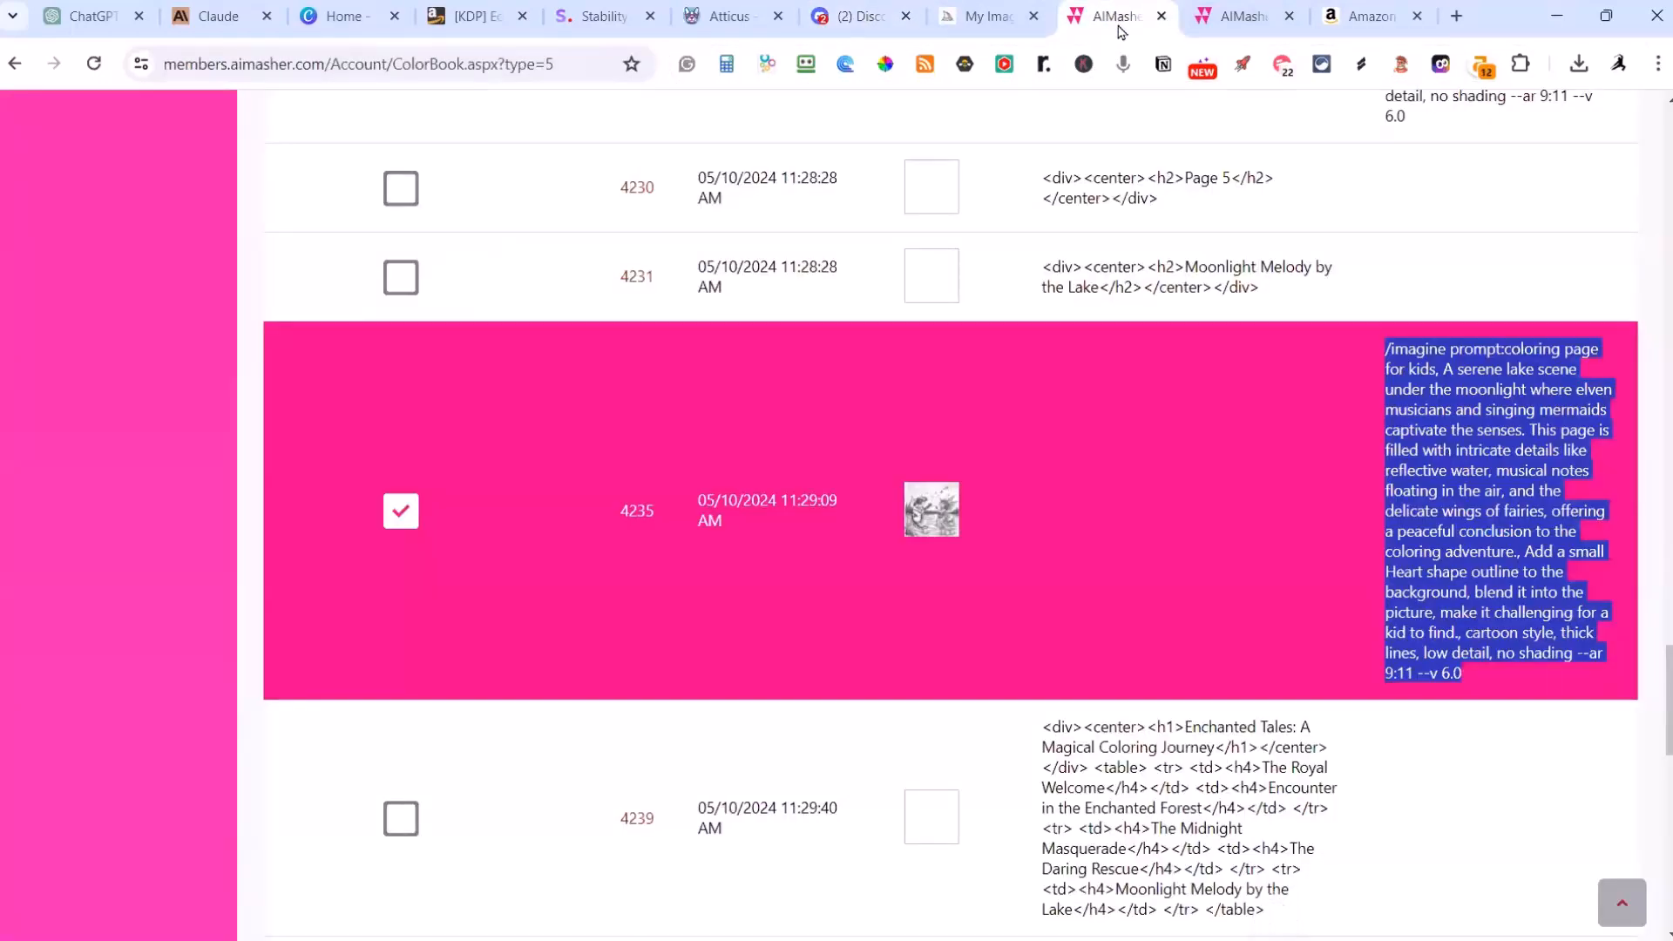
pyautogui.scroll(6, 1178, 427)
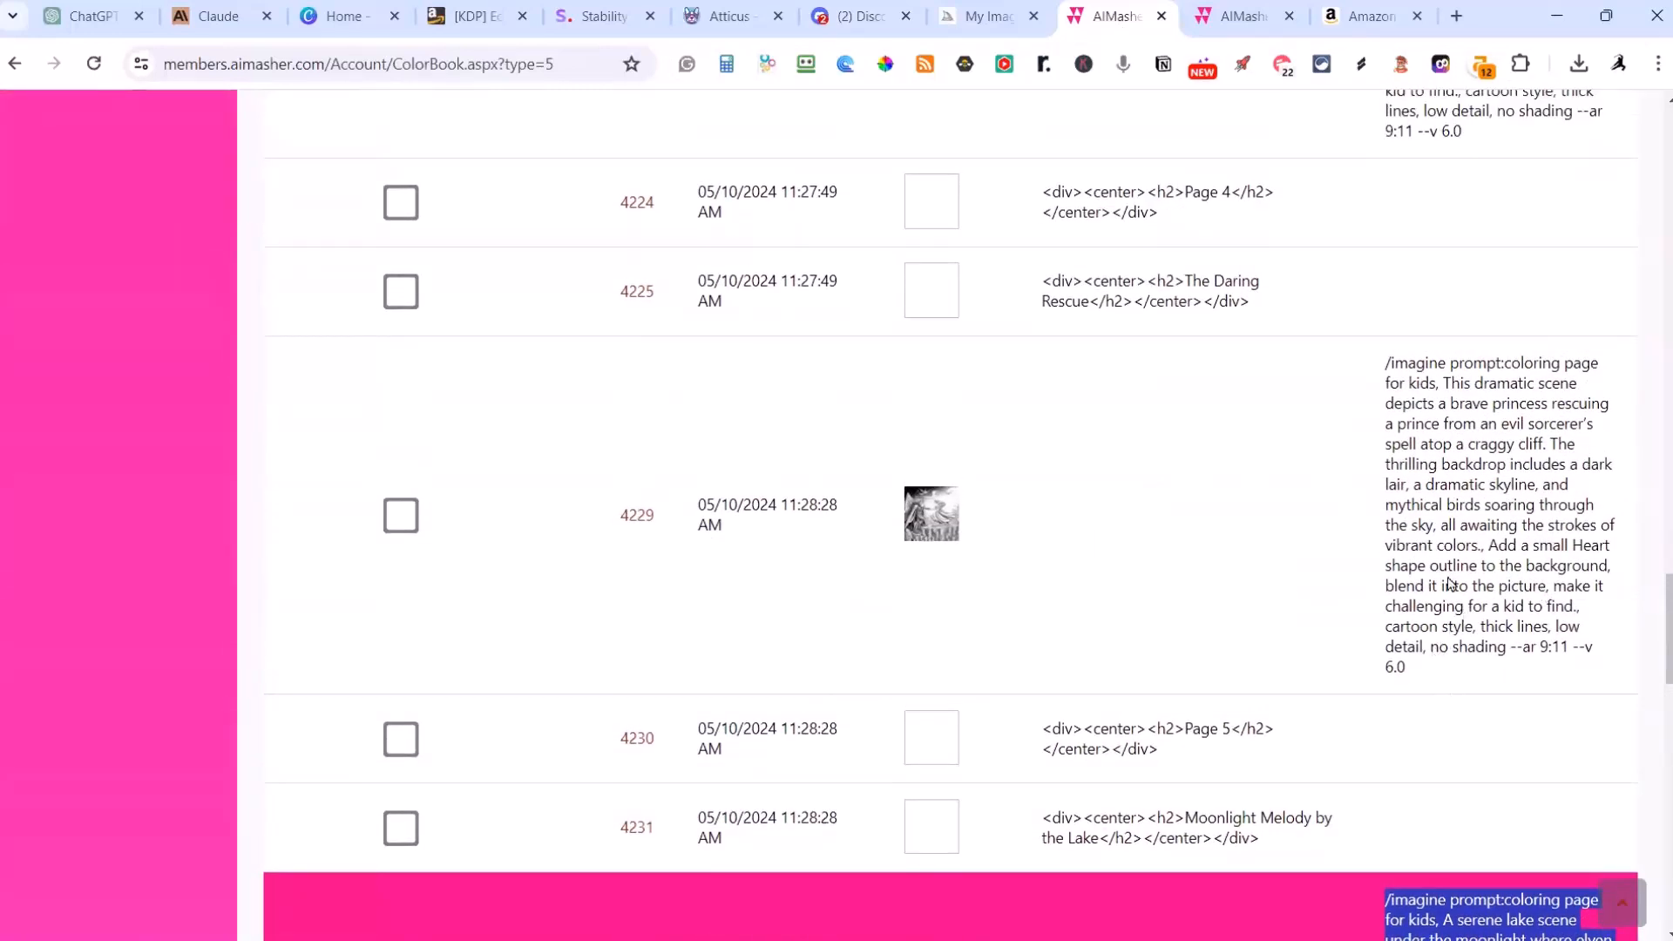
pyautogui.scroll(4, 1448, 583)
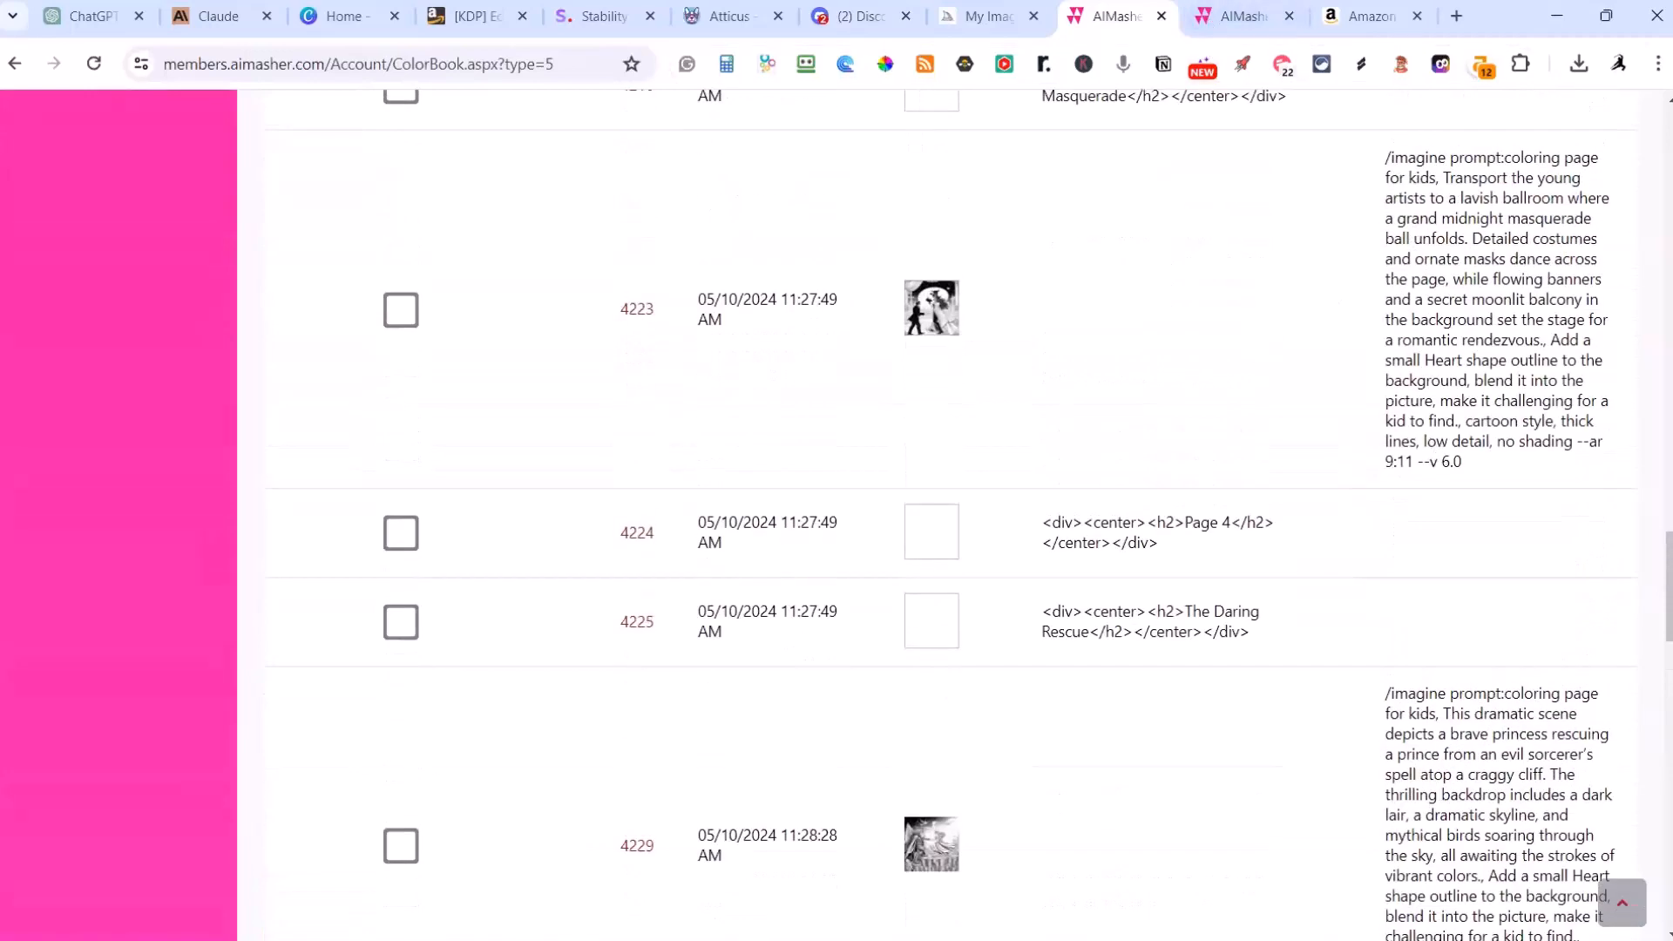
# Step: Switch to Discord and enlarge the Midjourney image grids for the cliff rescue and the moonlit lake scene
pyautogui.click(847, 26)
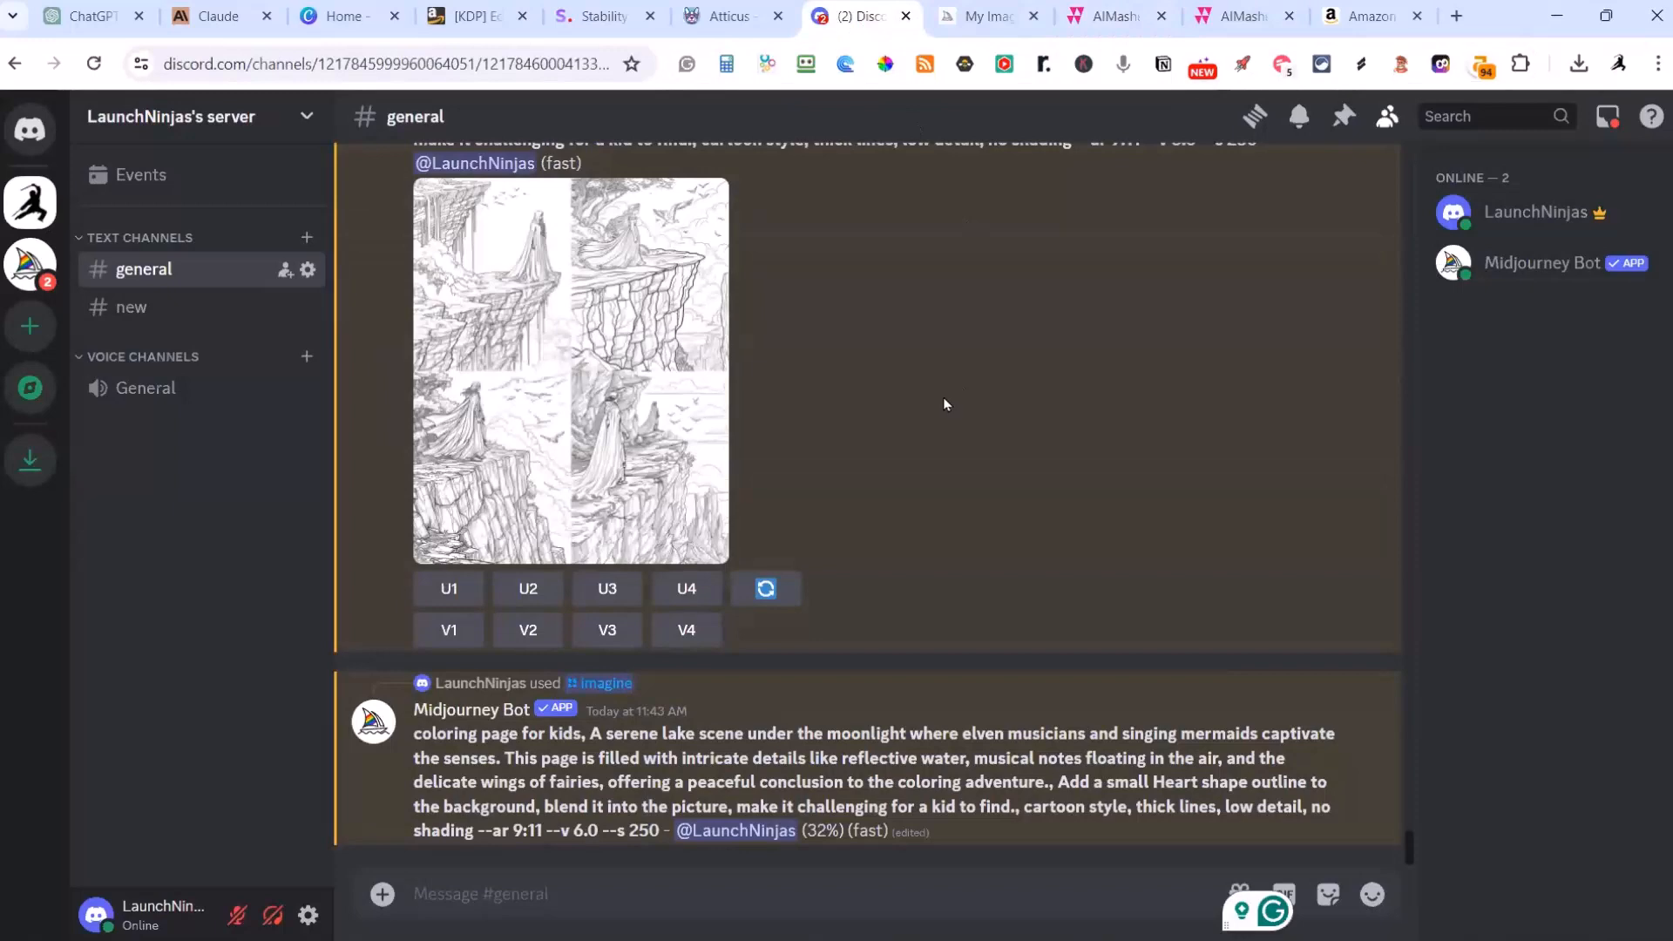
pyautogui.scroll(4, 942, 401)
pyautogui.scroll(-3, 921, 397)
pyautogui.click(601, 483)
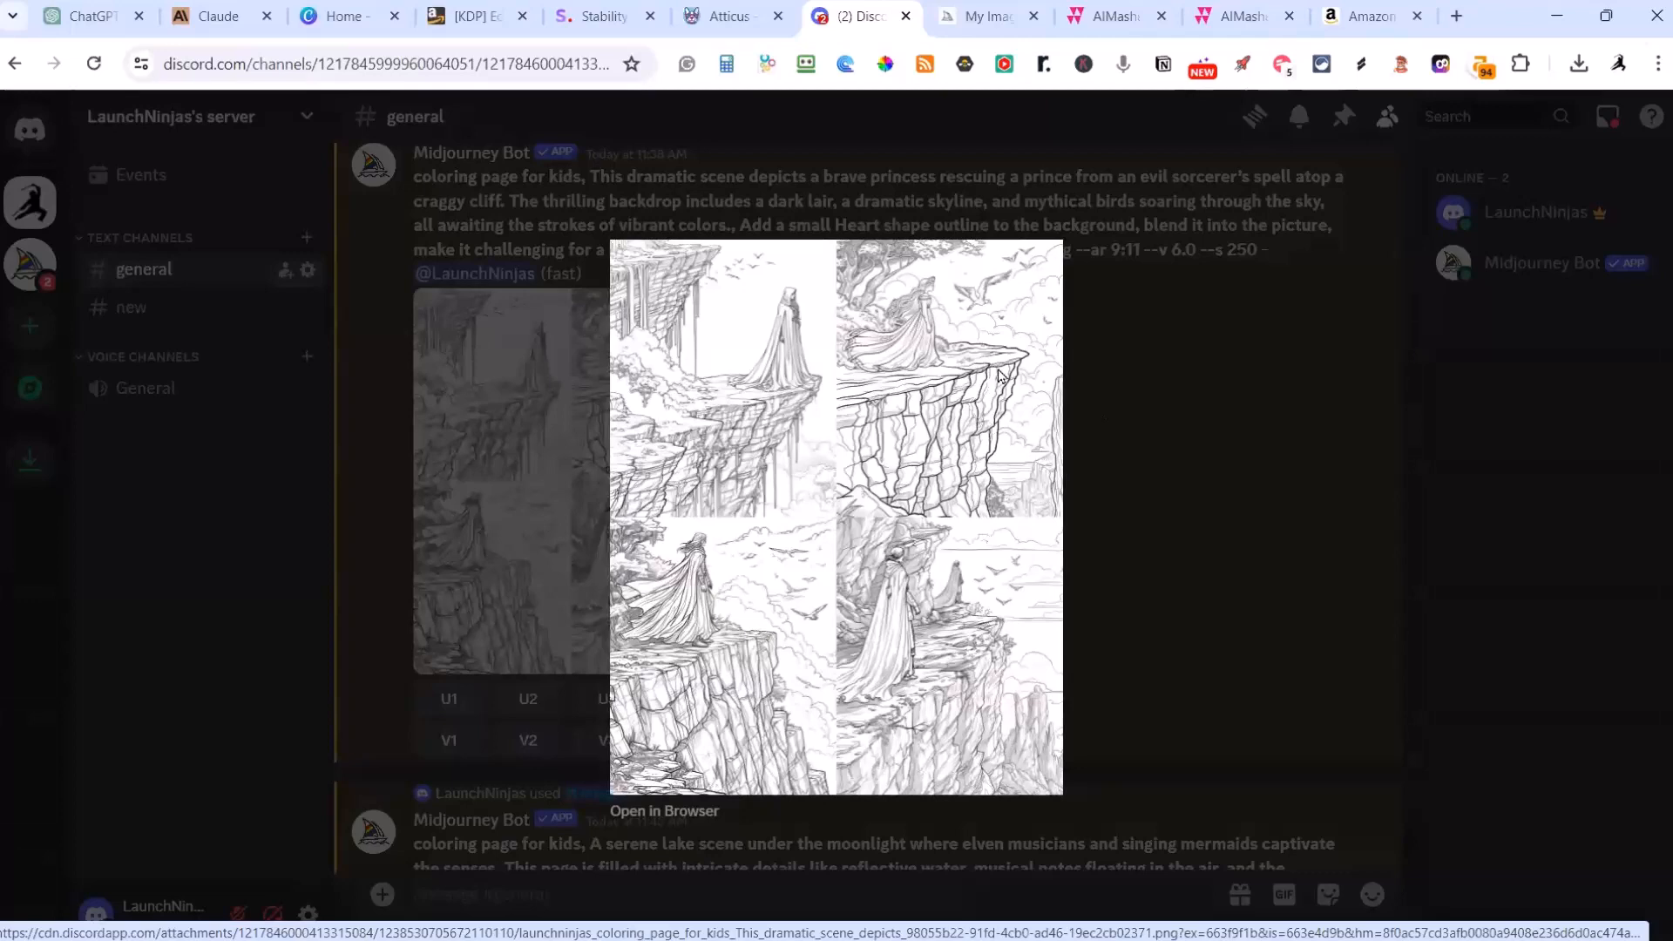
pyautogui.scroll(-5, 1187, 620)
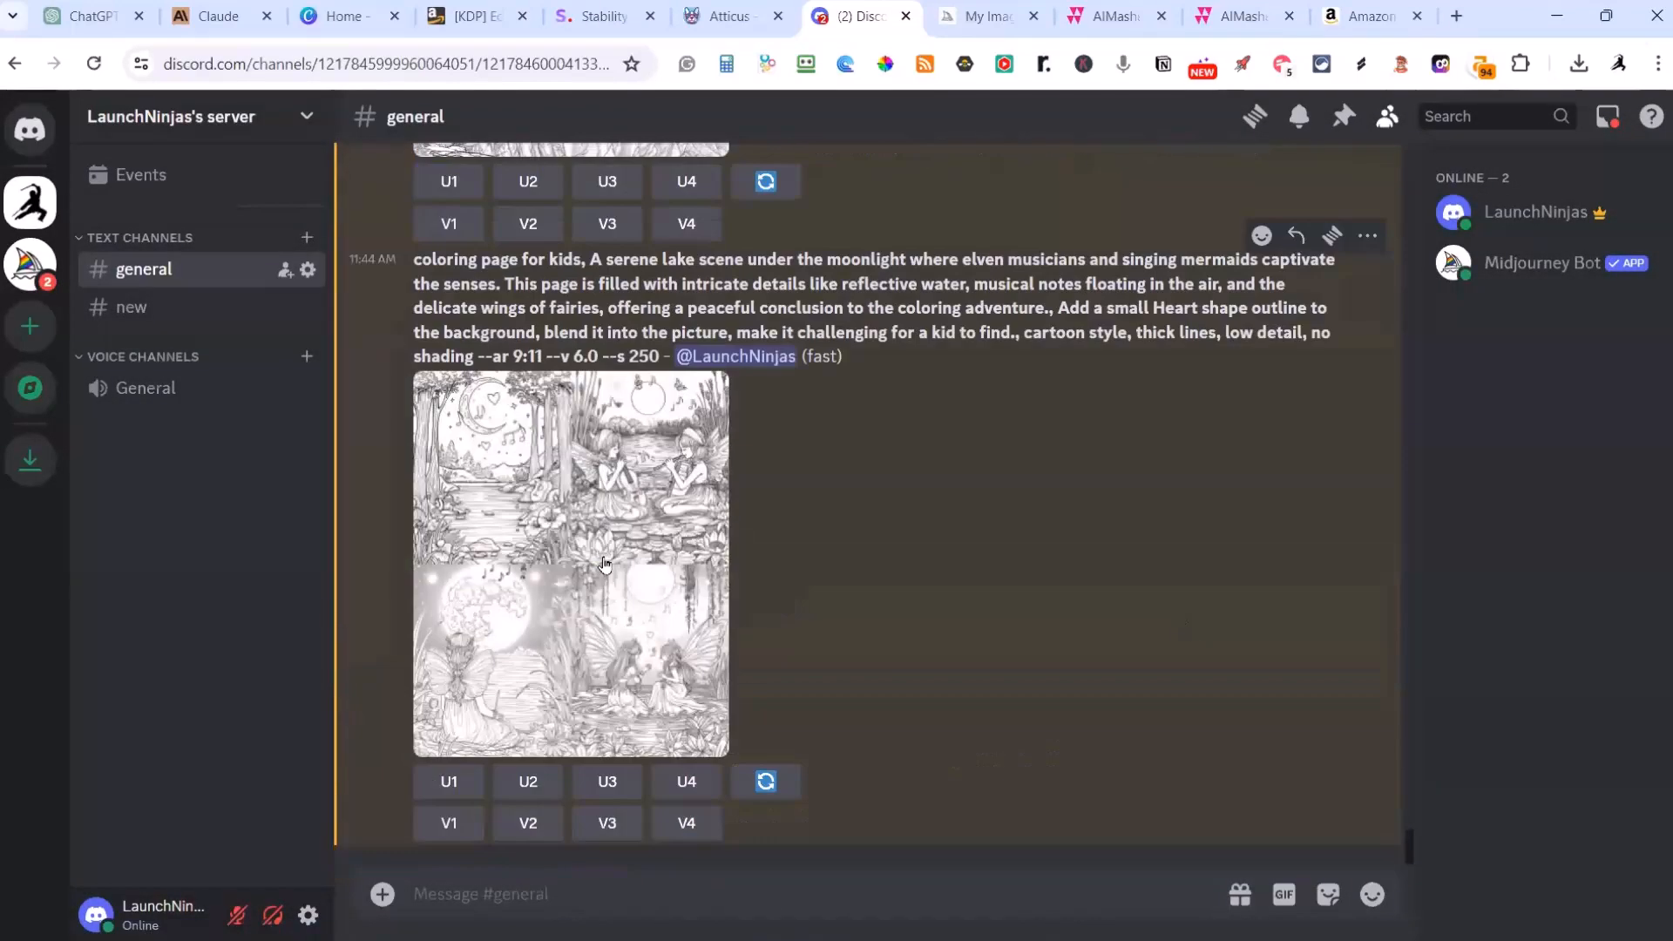
pyautogui.click(586, 553)
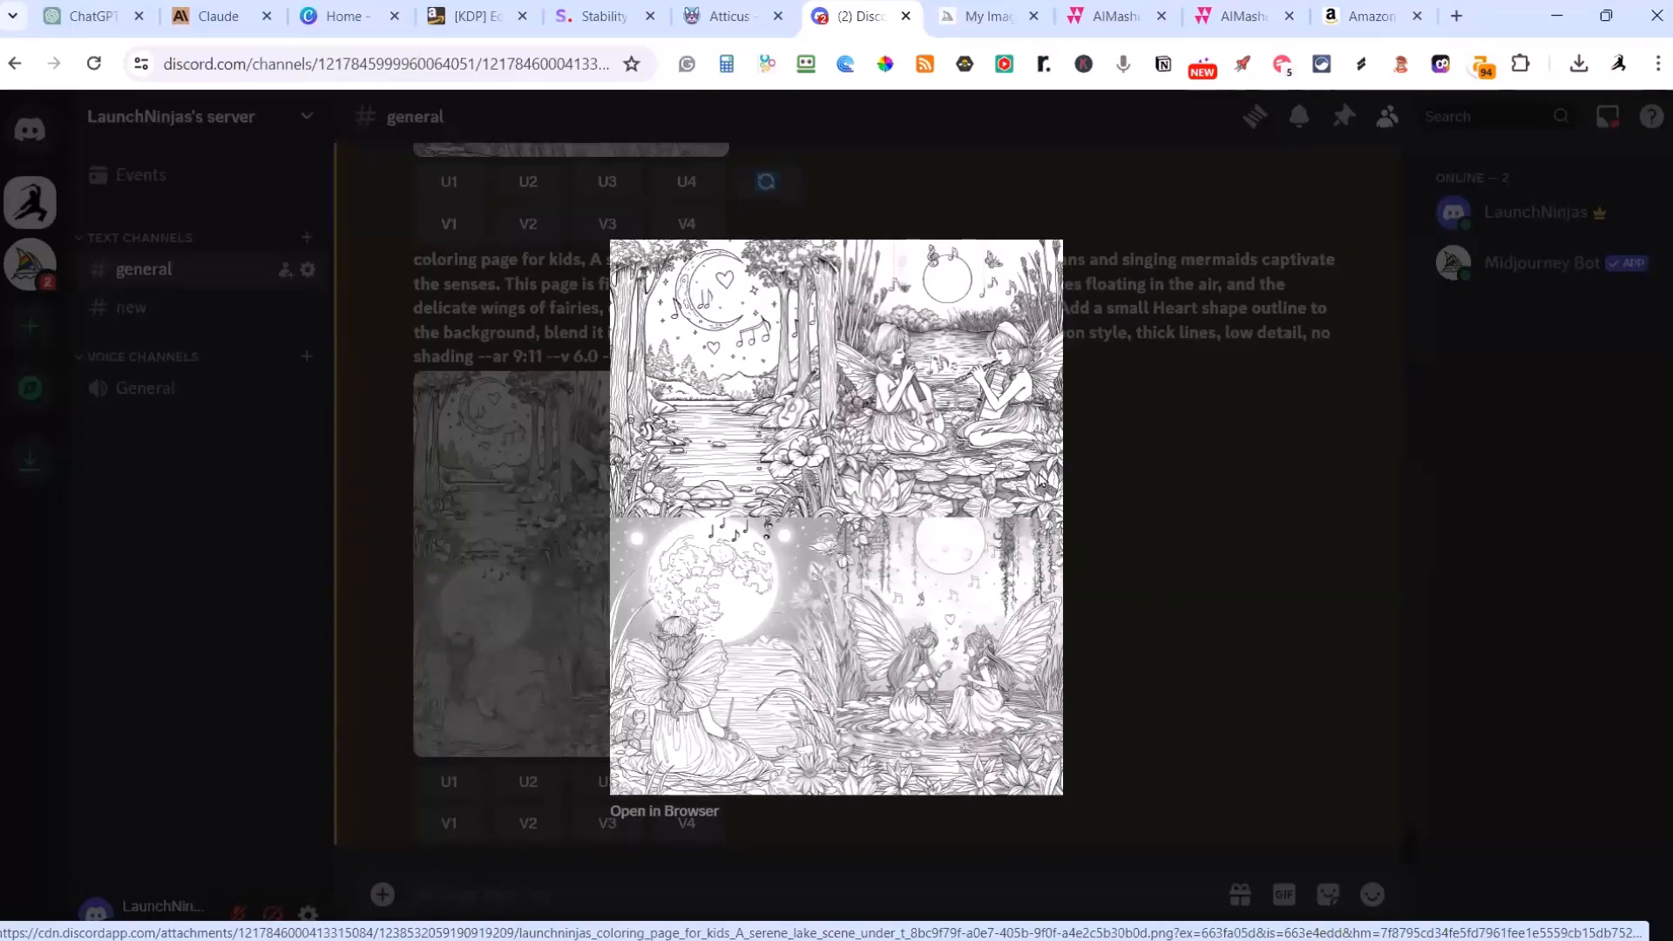
# Step: Close the enlarged Discord grid, switch to the Midjourney website, reload the creations and open the crescent moon lake image
pyautogui.press('Escape')
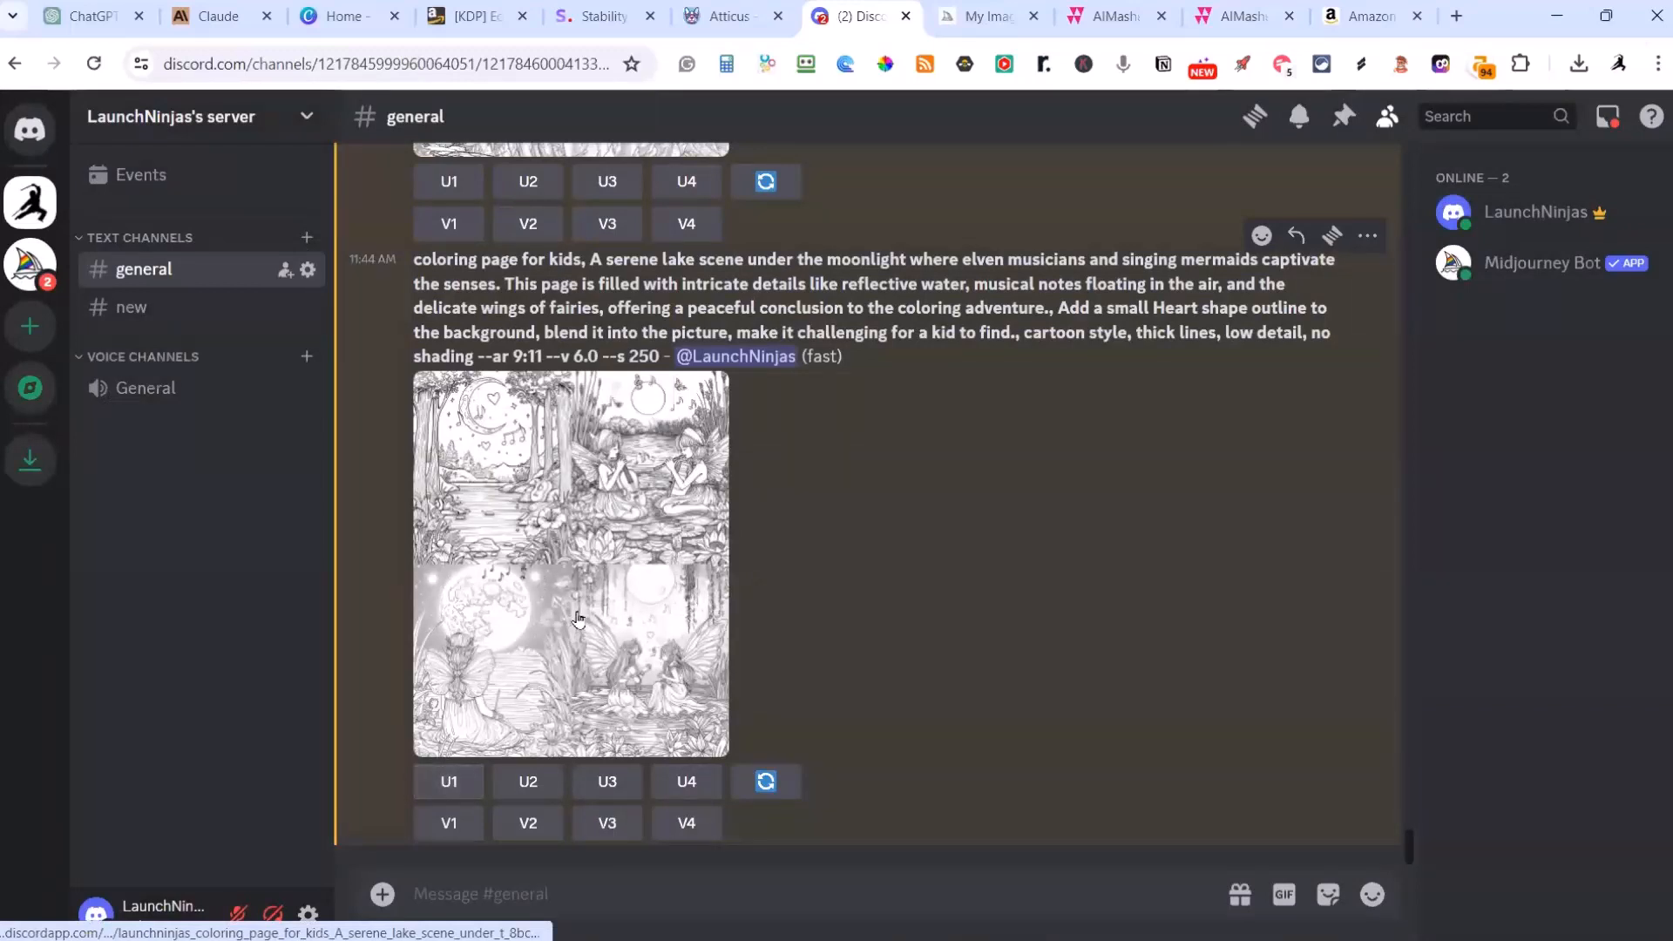
pyautogui.click(974, 19)
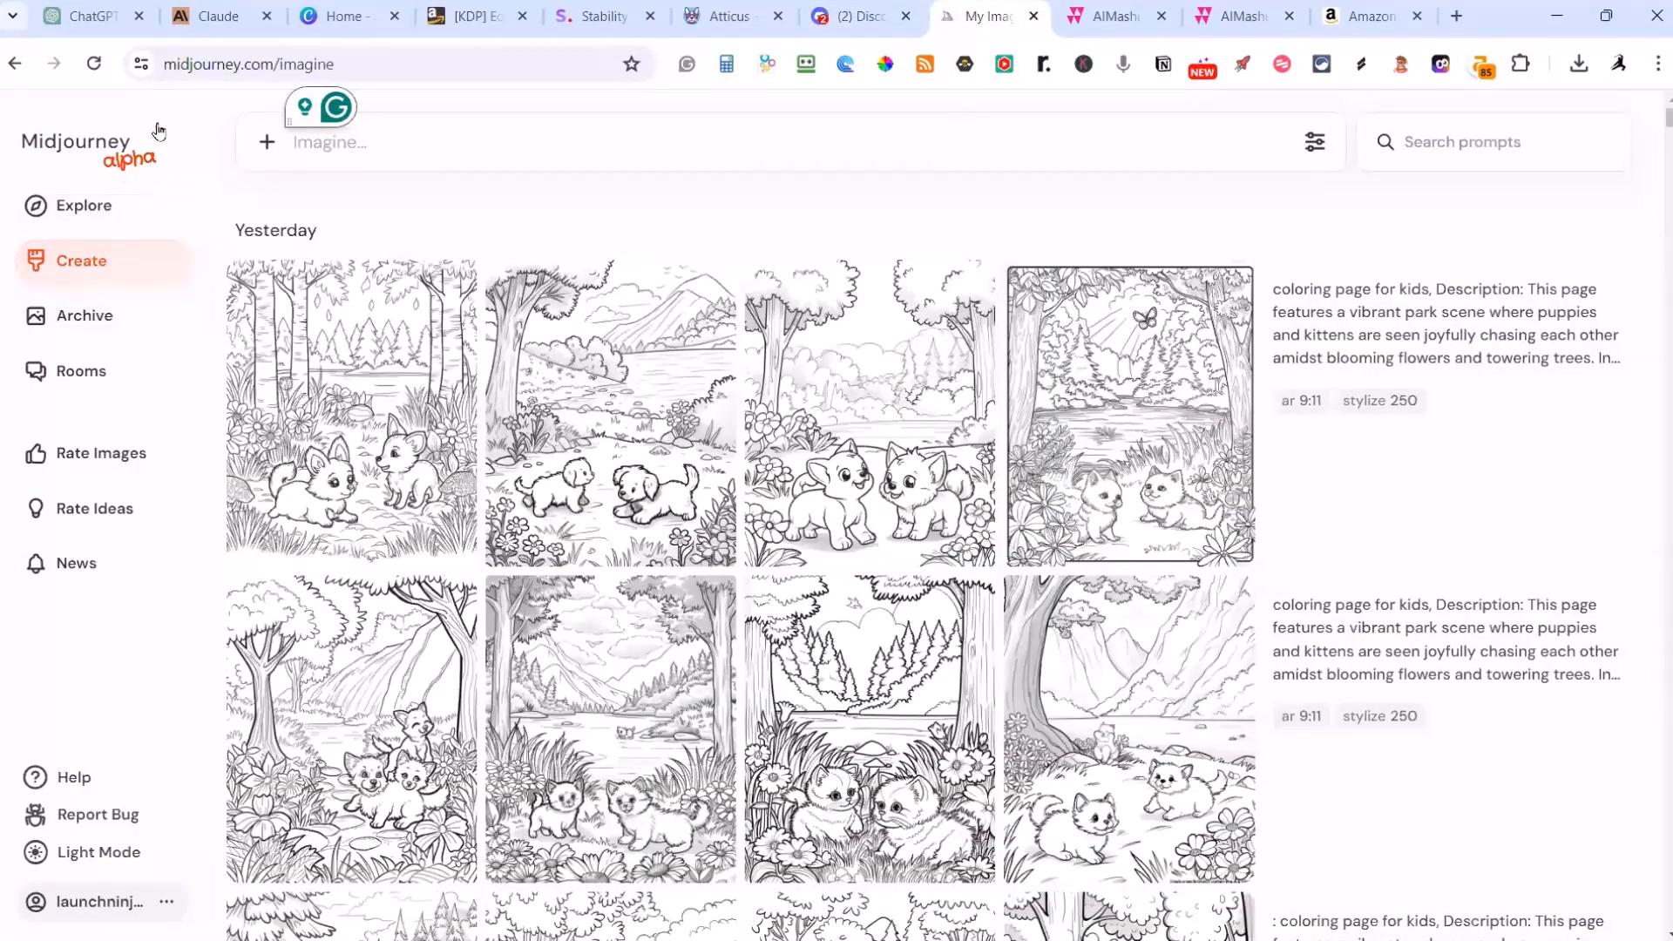
pyautogui.click(94, 70)
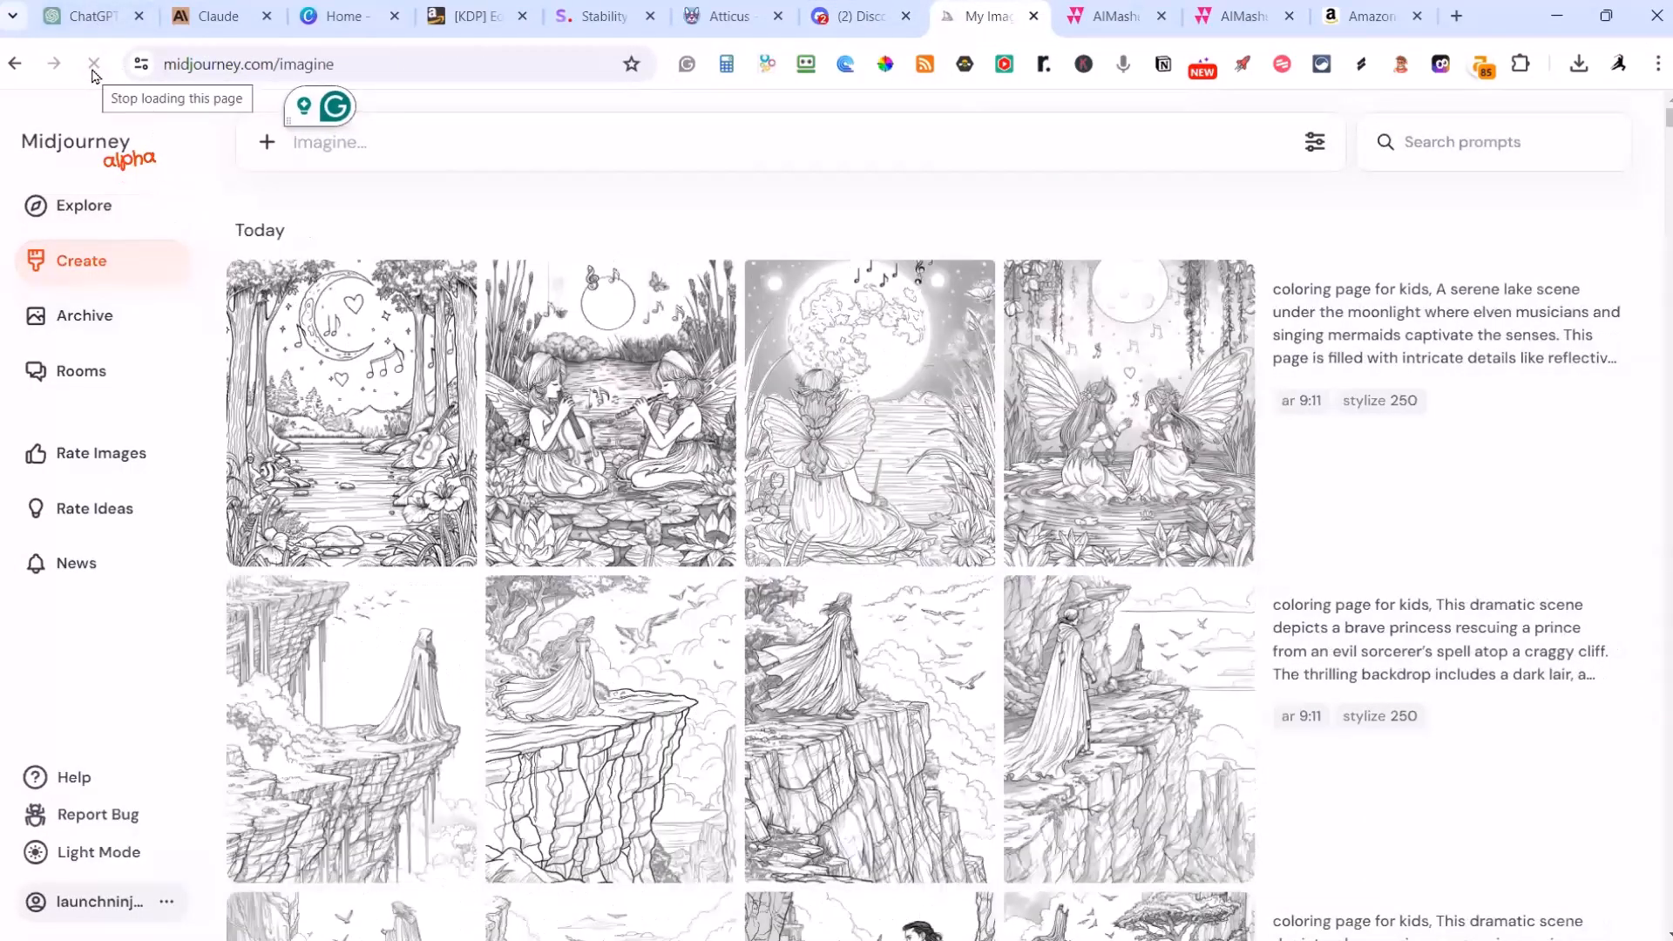
pyautogui.click(396, 440)
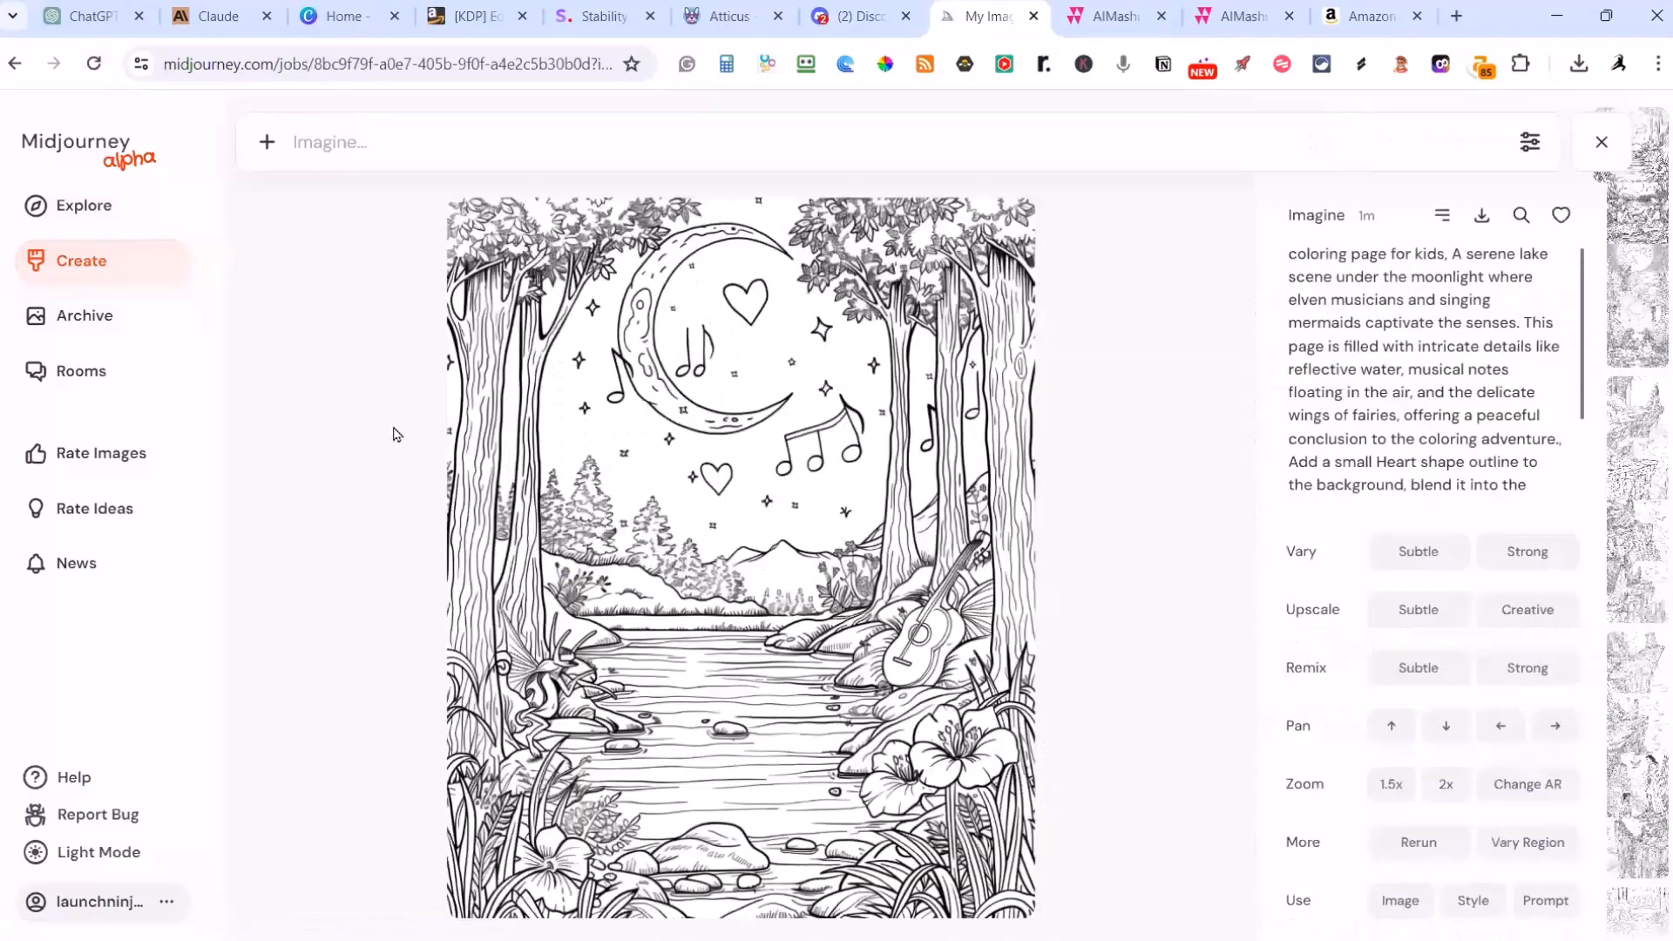
# Step: Download all four coloring-page variations of the moonlit lake scene from the Midjourney website
pyautogui.click(1482, 217)
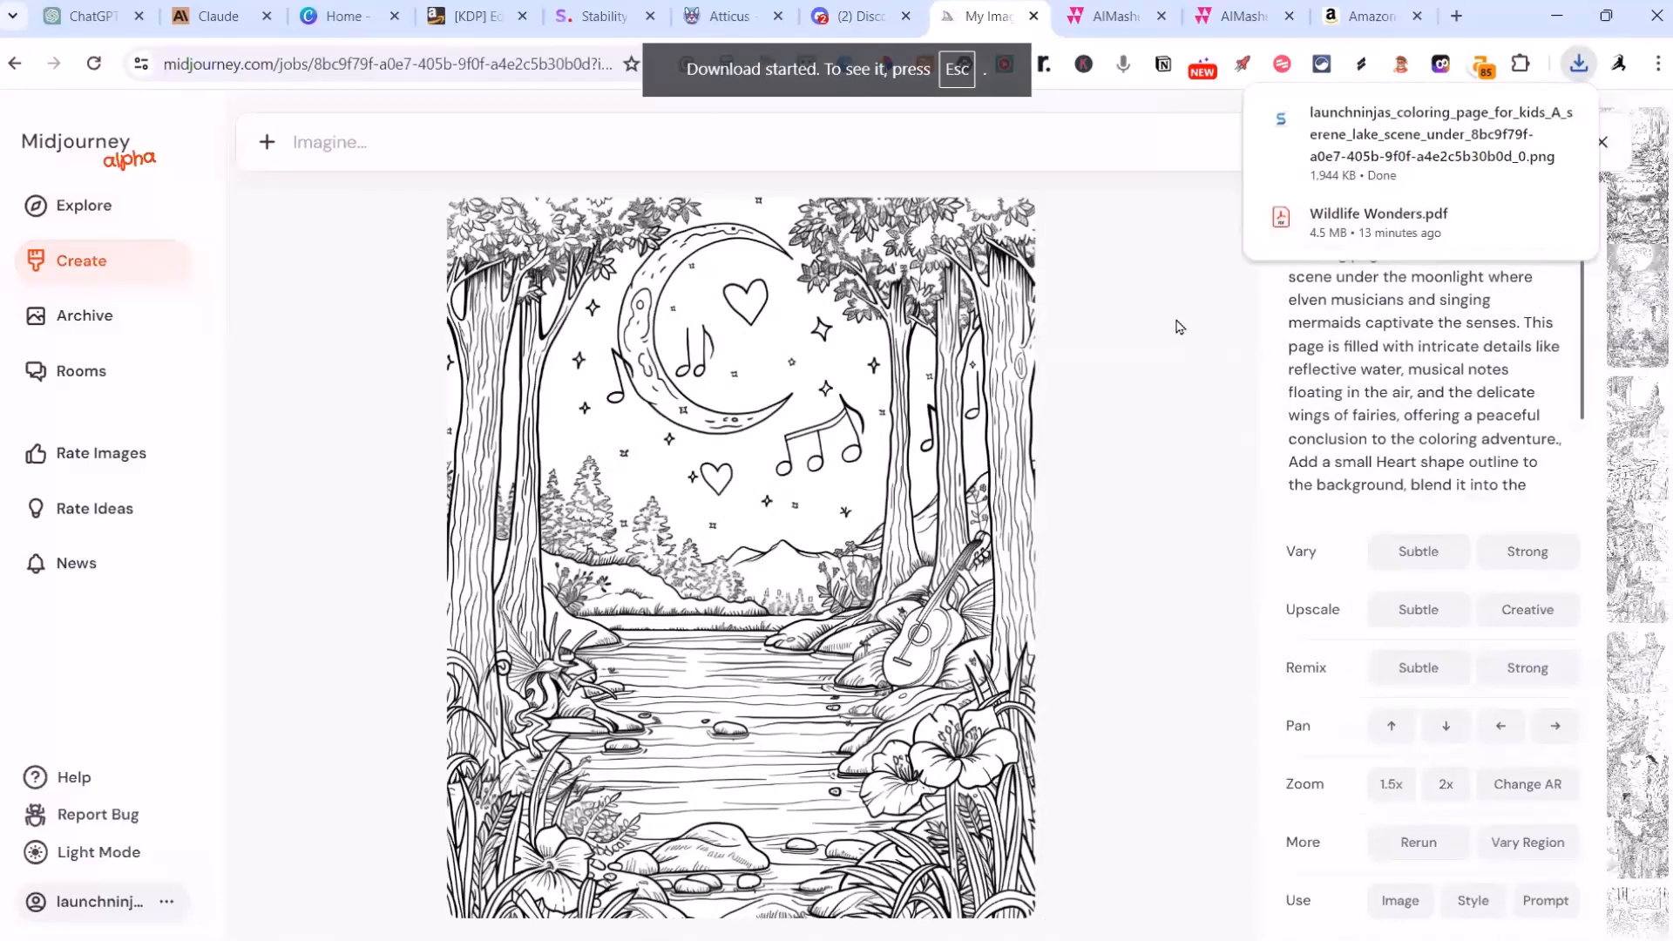
pyautogui.scroll(-1, 1179, 327)
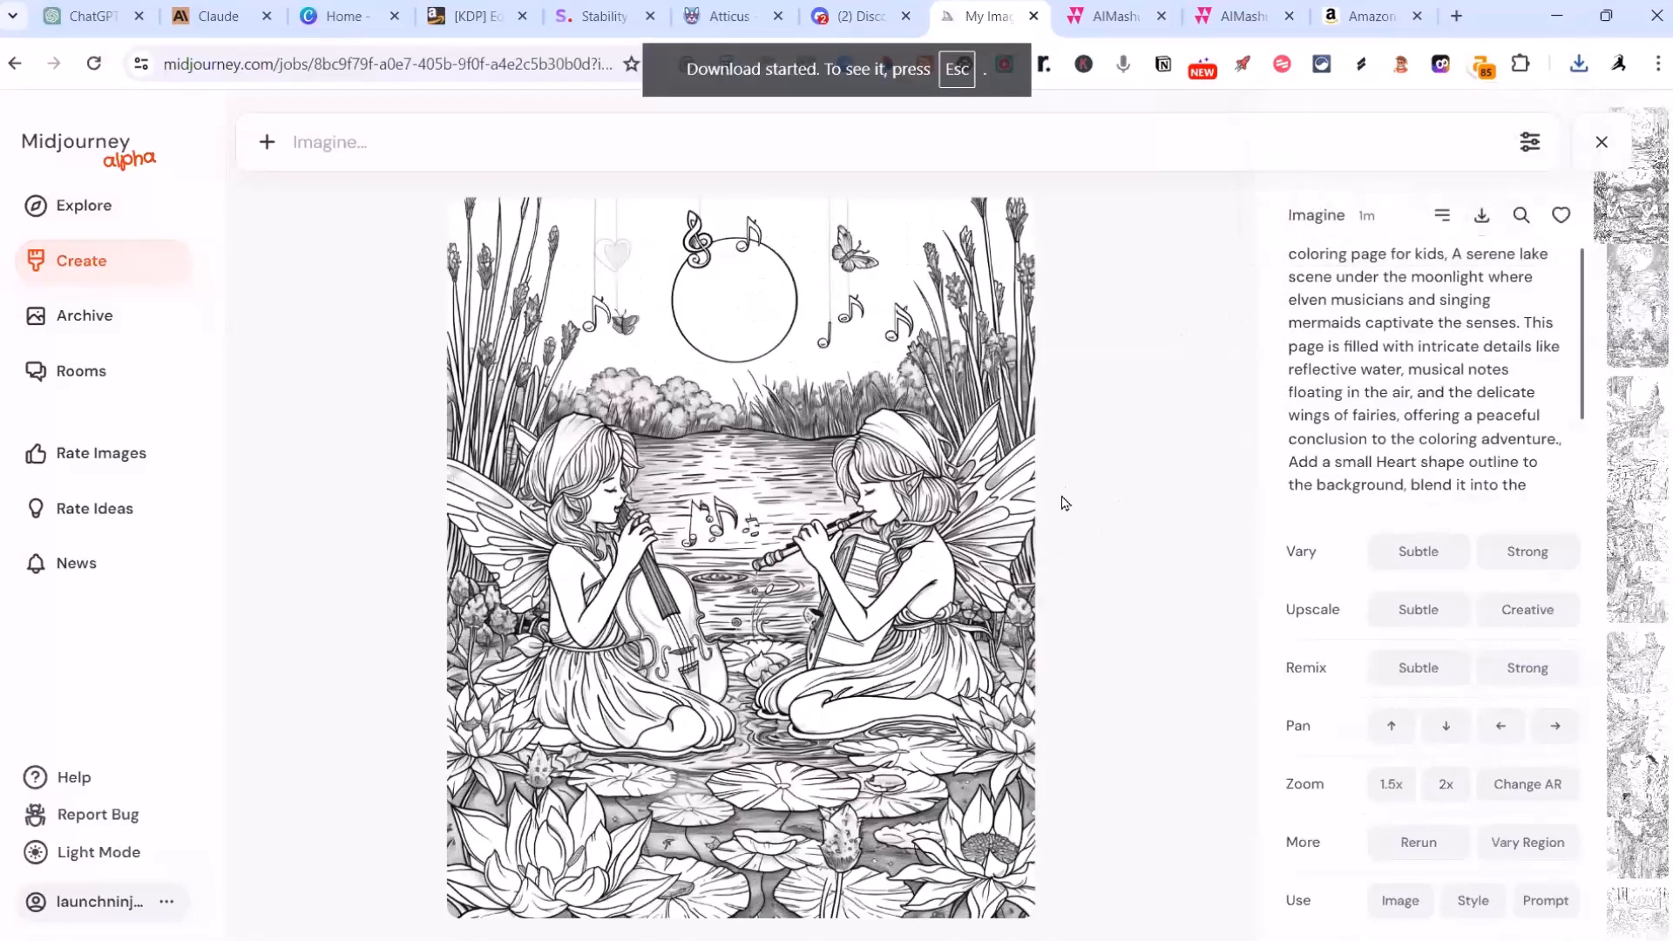
pyautogui.scroll(-1, 1061, 504)
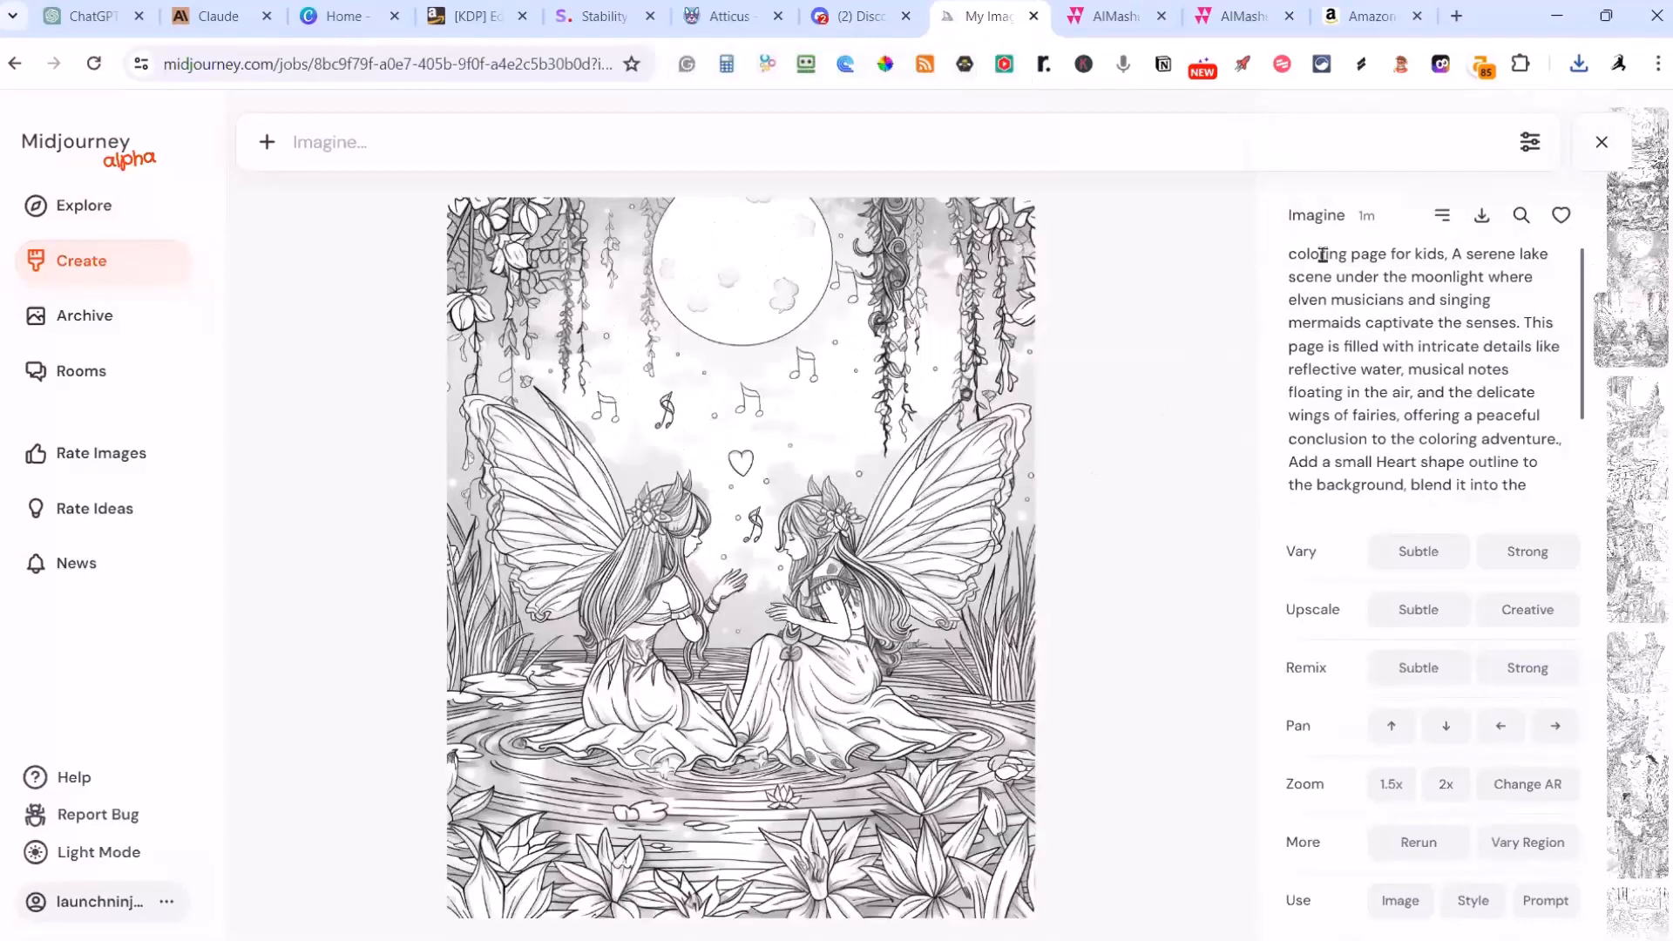
pyautogui.click(1481, 215)
pyautogui.scroll(-1, 1169, 423)
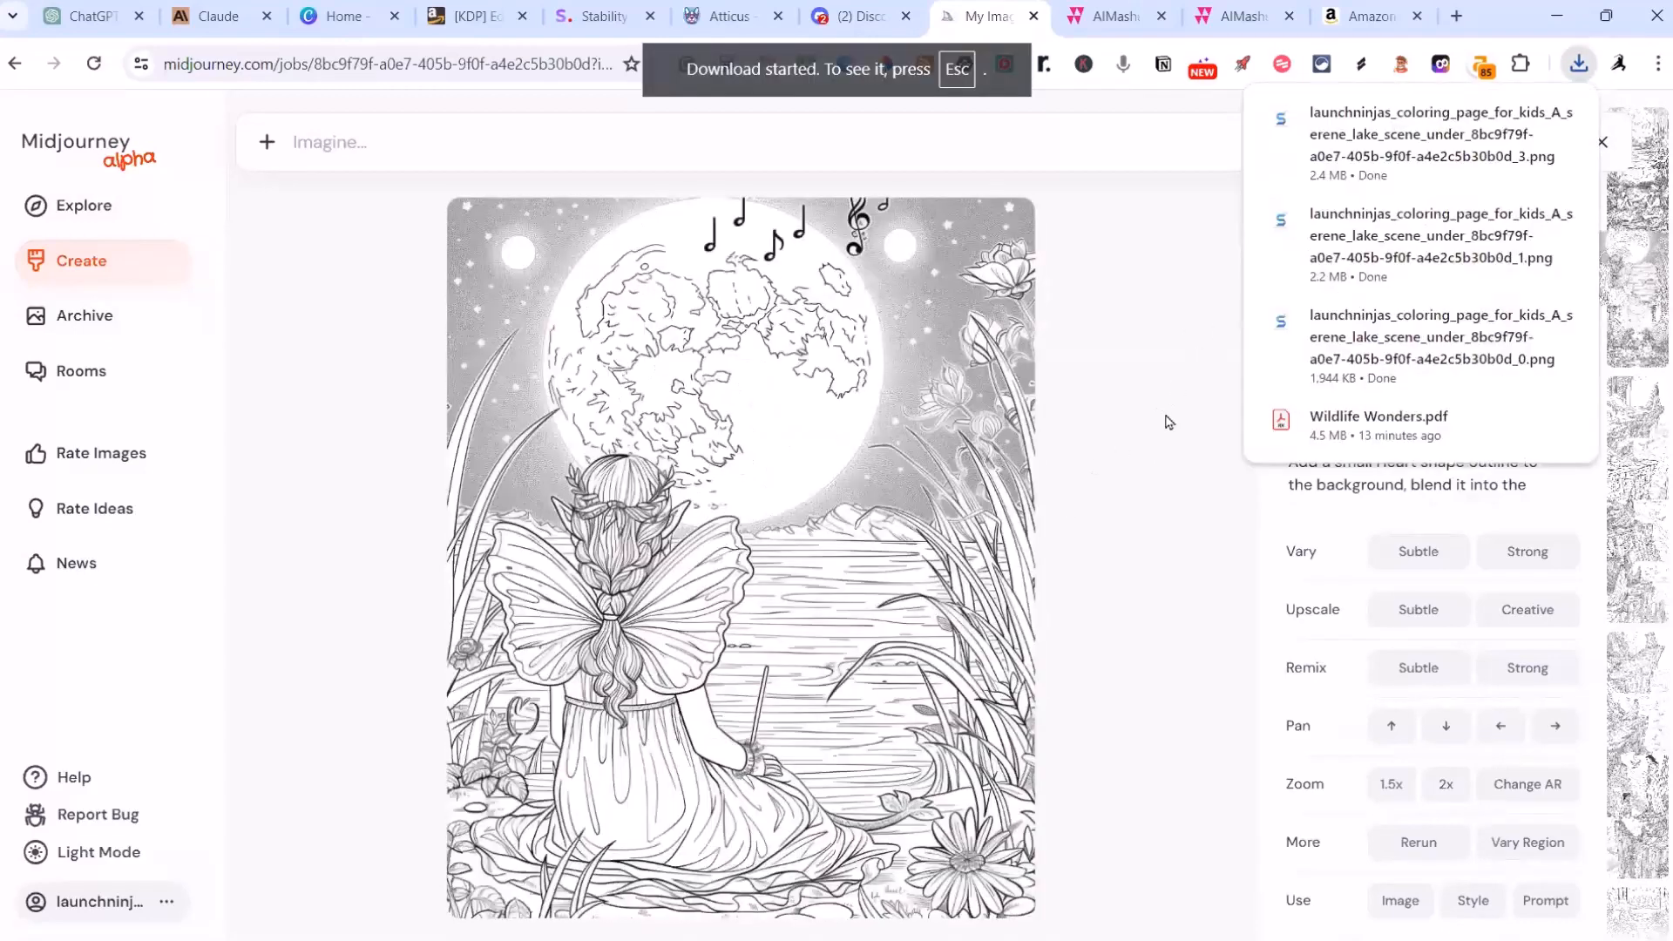
pyautogui.click(1582, 66)
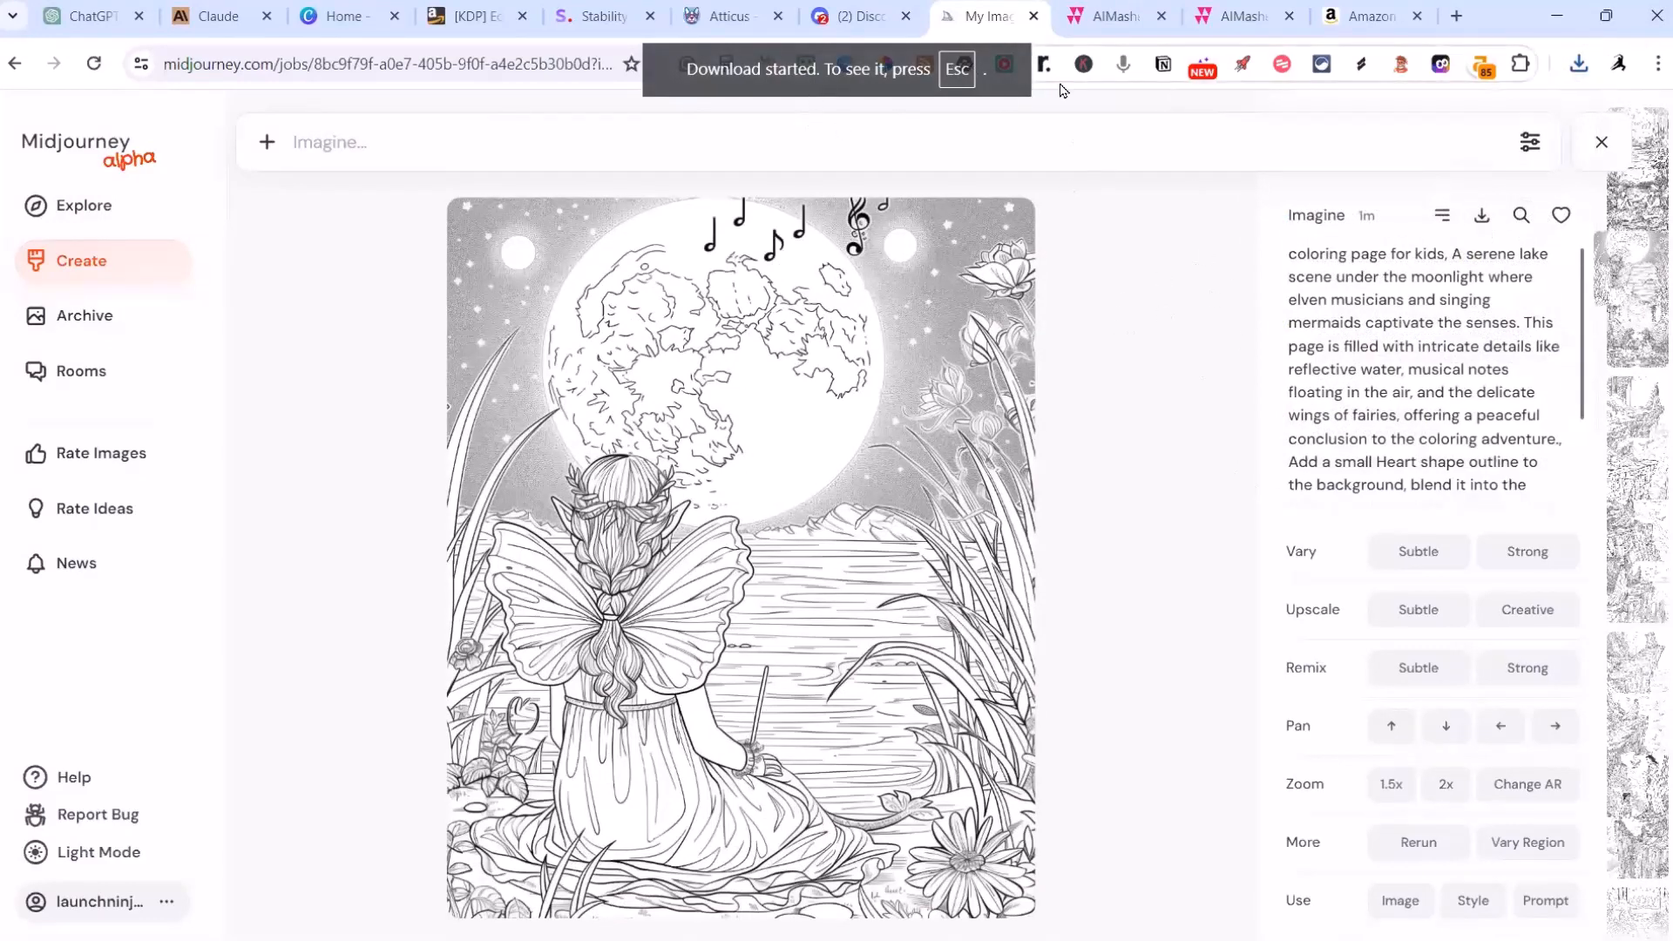
# Step: Switch to AIMasher's Media Packs, open the CB-Fairy Tales pack and upload the four downloaded lake scene images
pyautogui.click(1244, 15)
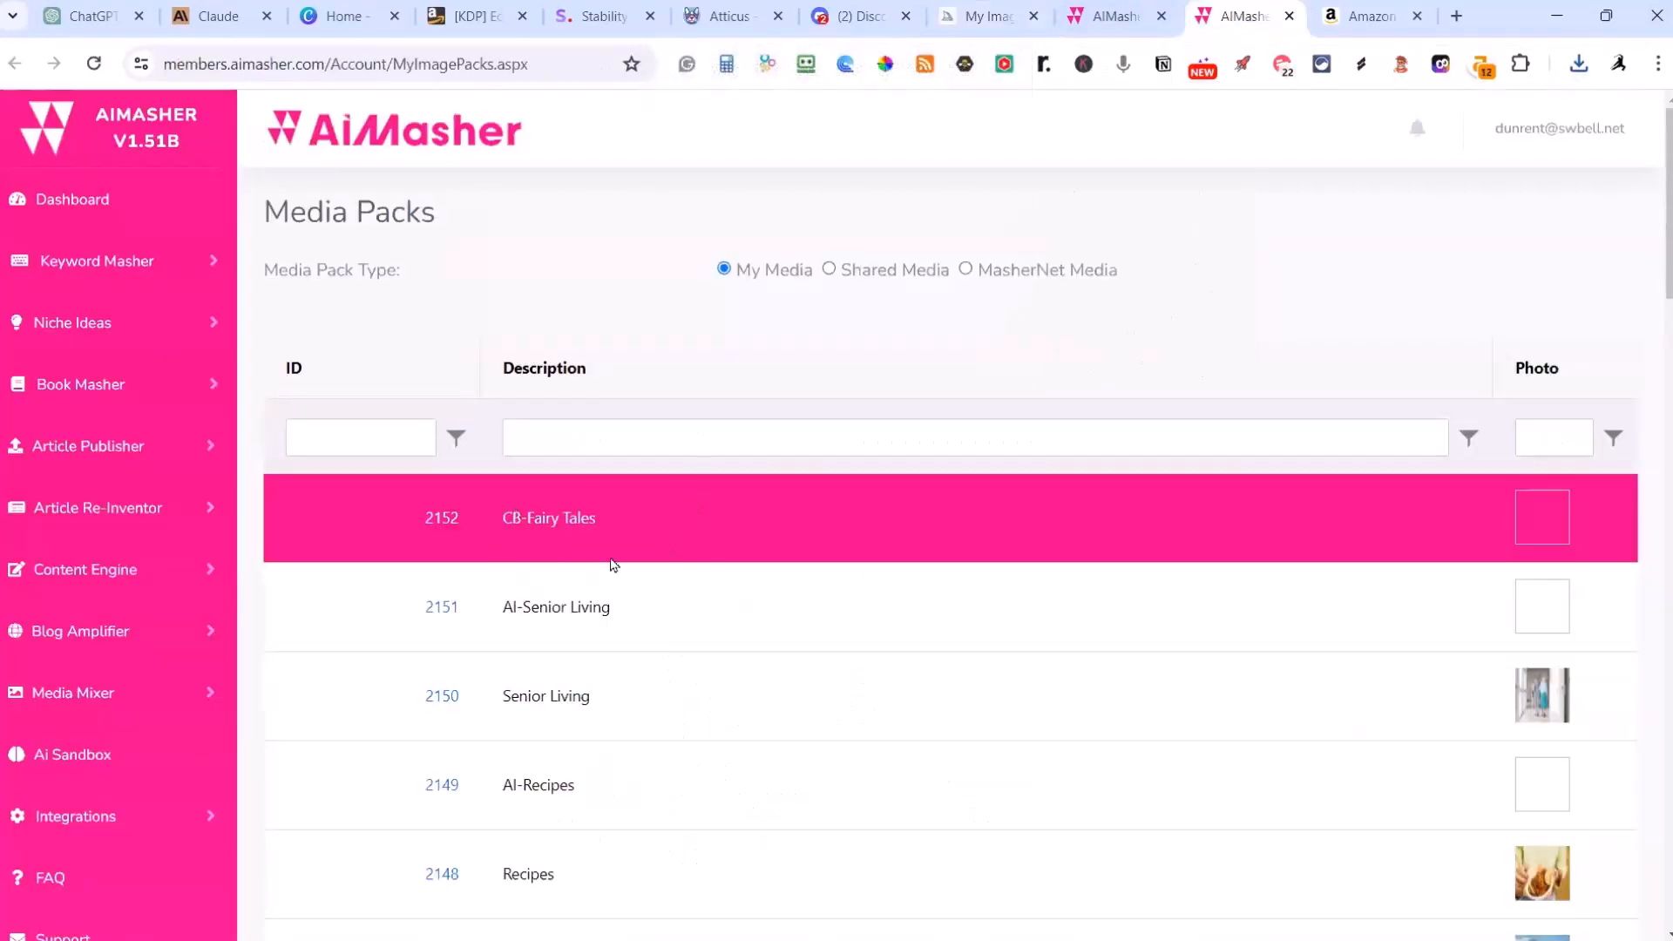
pyautogui.click(448, 523)
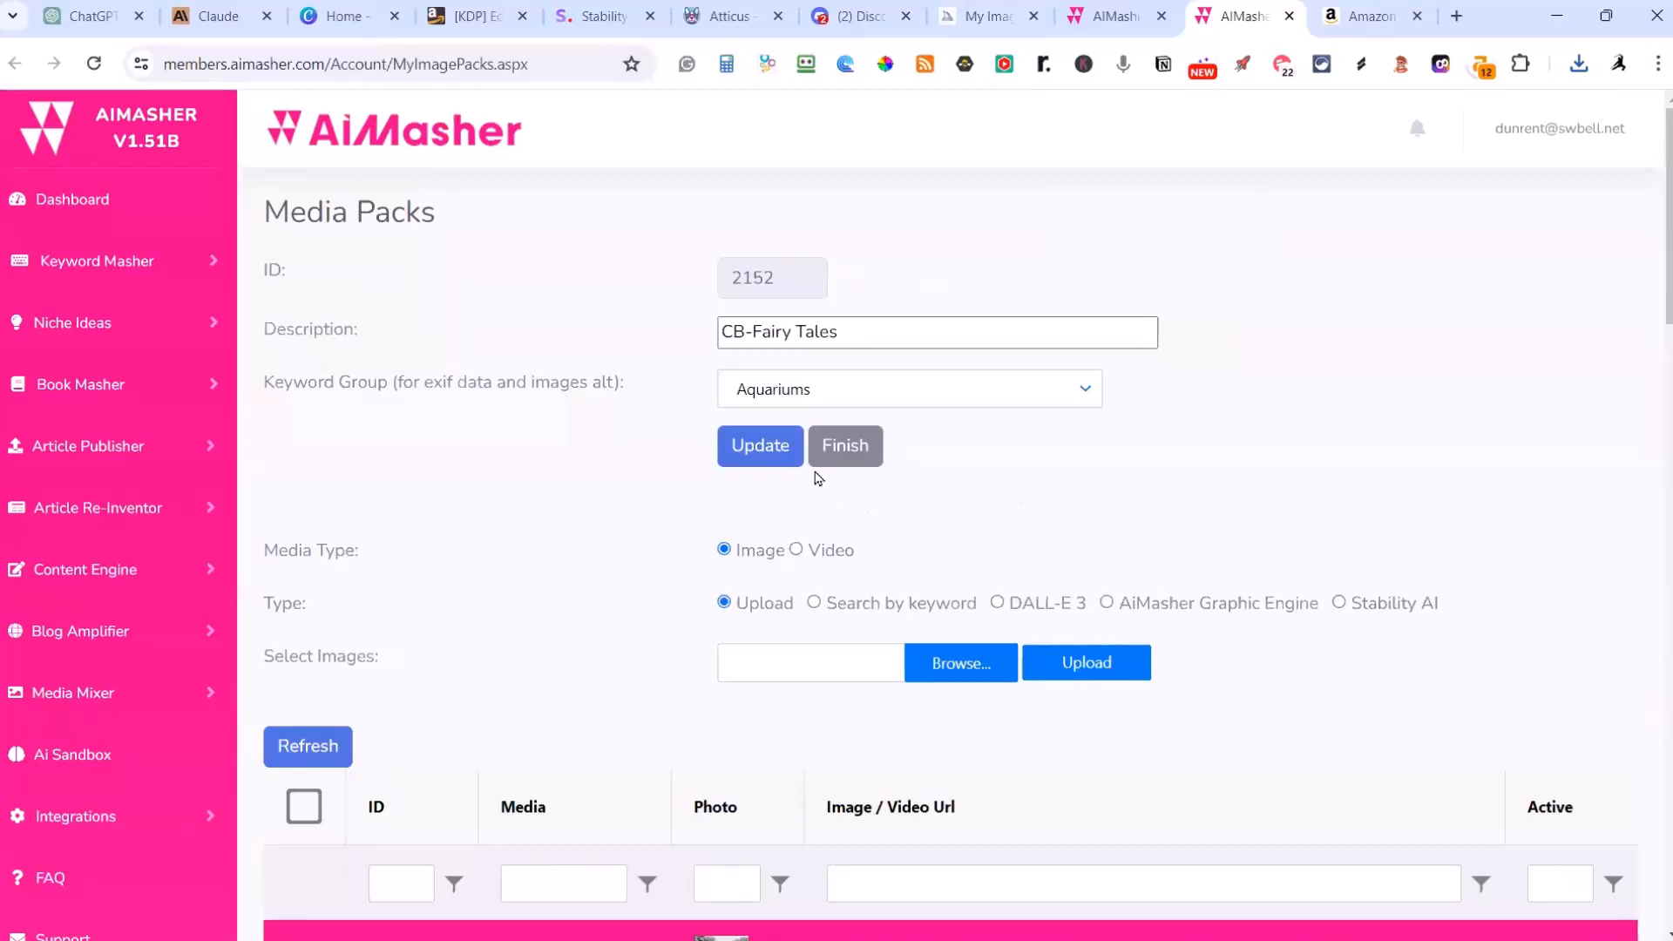
pyautogui.click(962, 663)
pyautogui.click(599, 312)
pyautogui.keyDown('shift'); pyautogui.click(1338, 267); pyautogui.keyUp('shift')
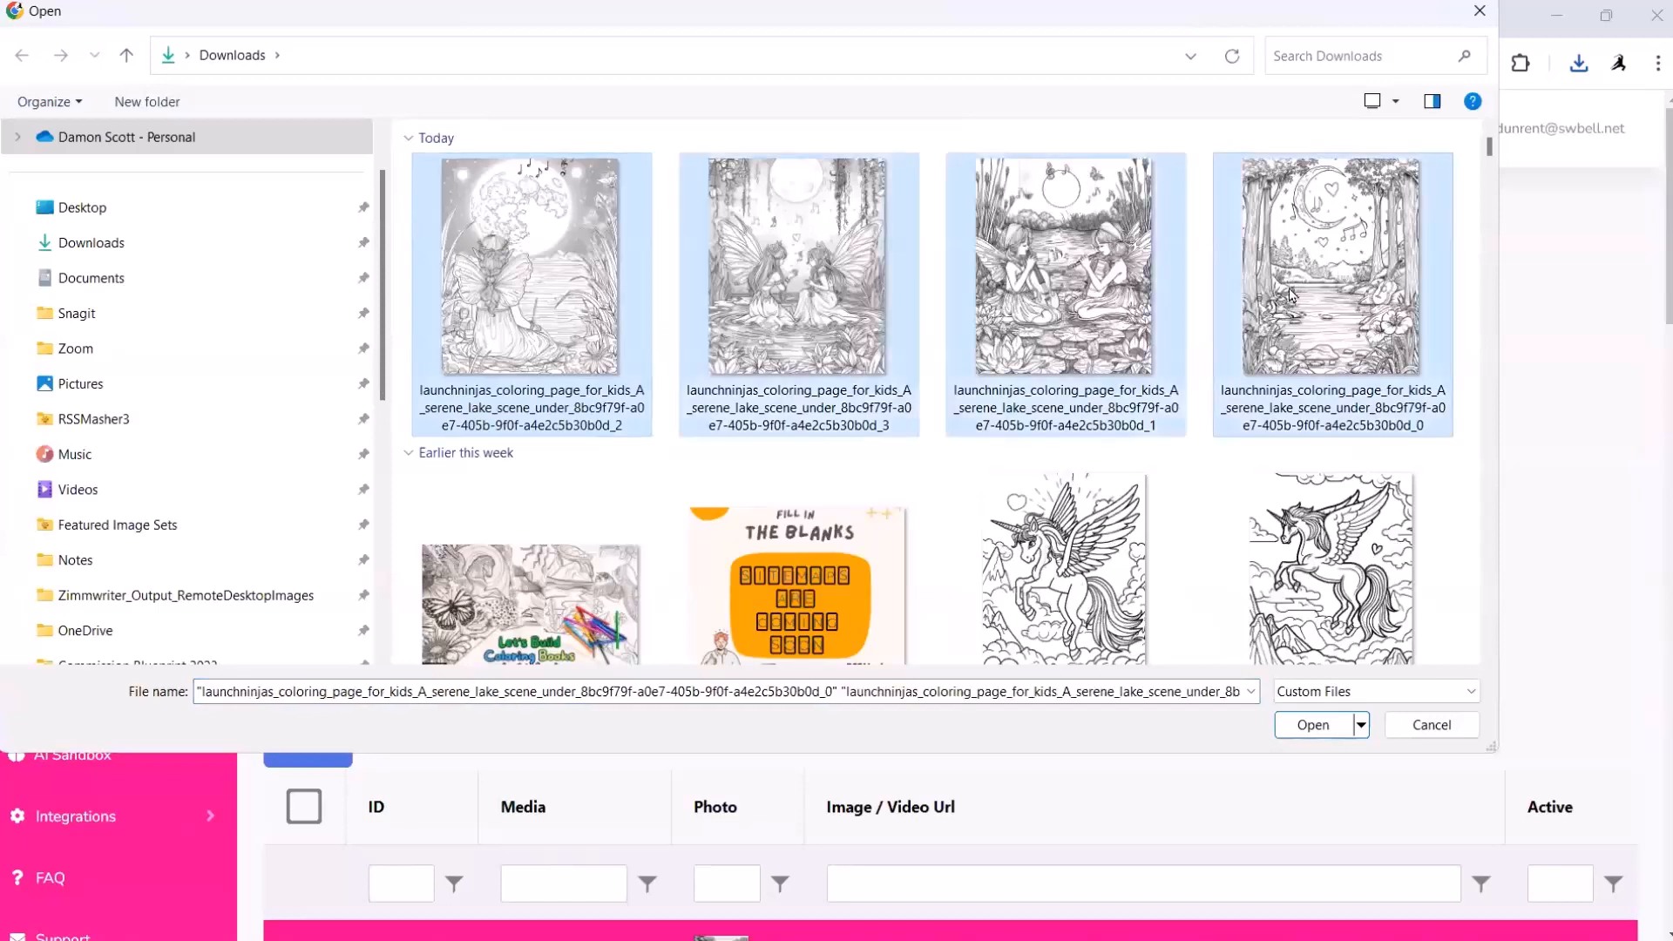
pyautogui.click(1312, 727)
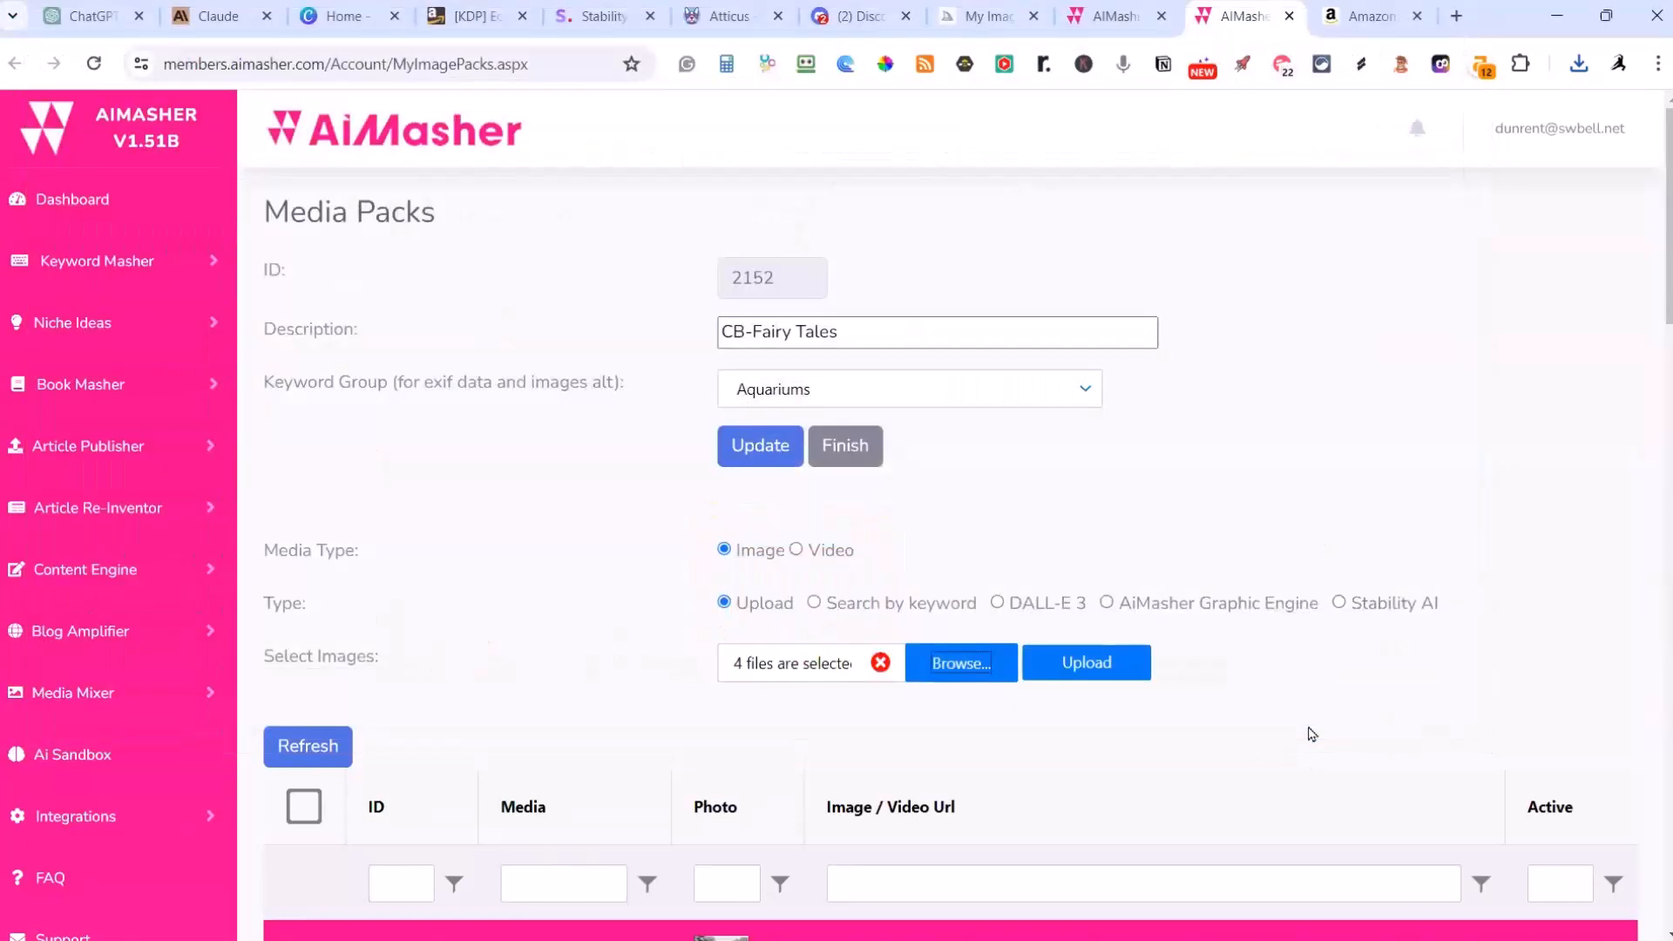
pyautogui.click(1107, 678)
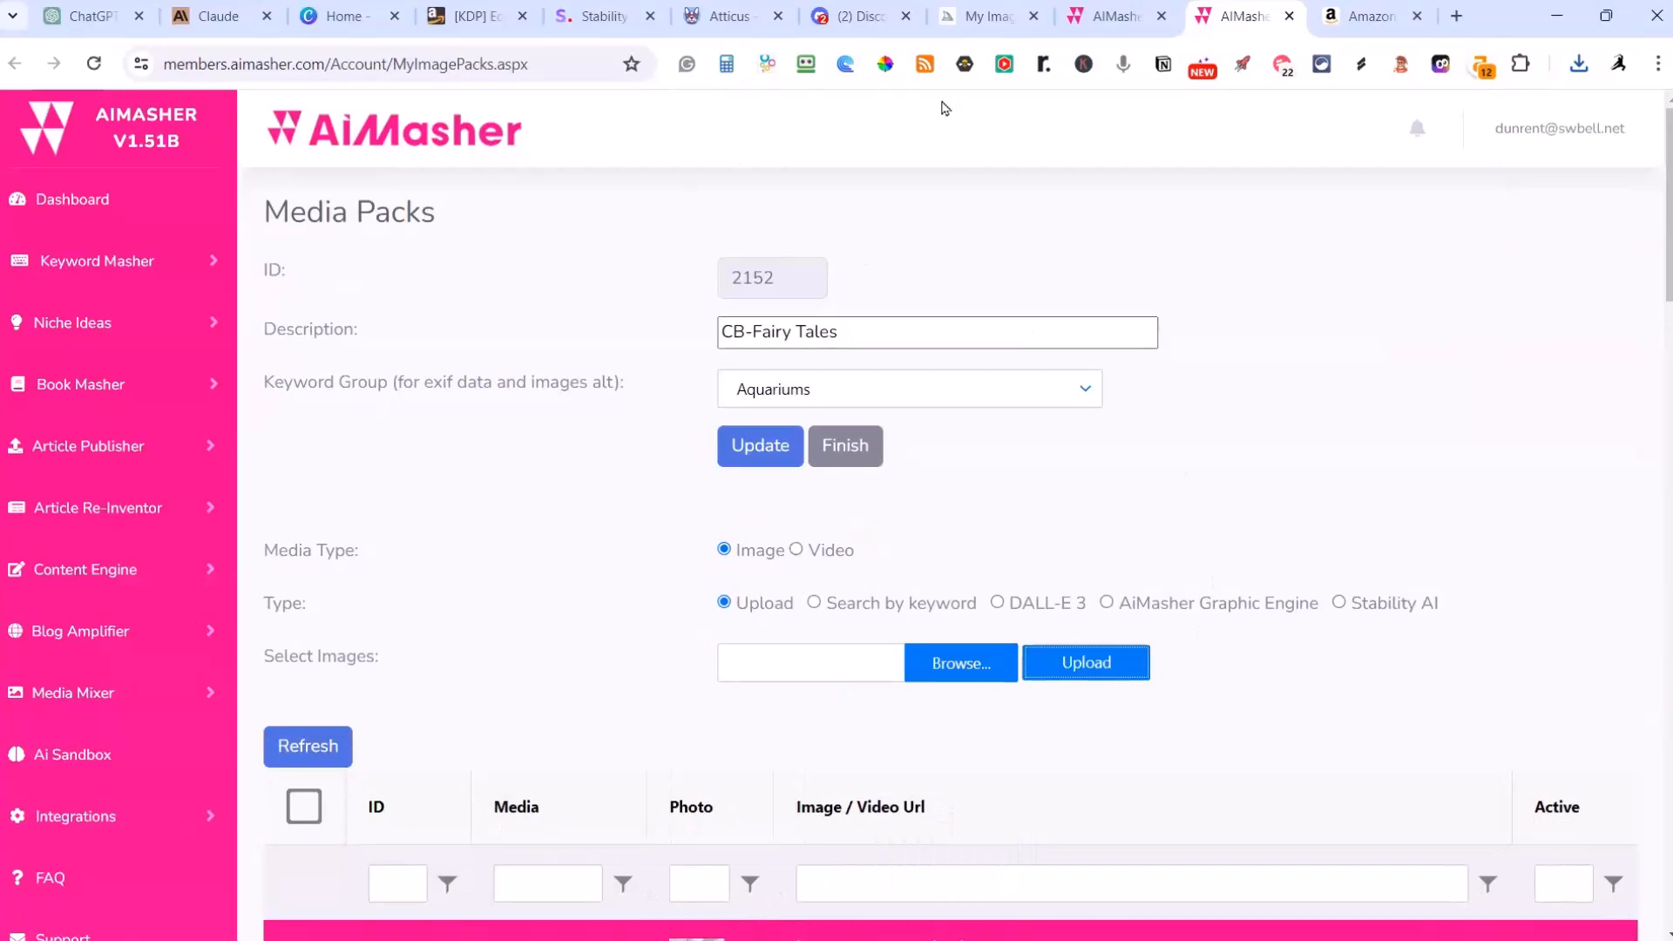
# Step: Return to the AIMasher coloring book and open the live image picker for the serene lake scene row
pyautogui.click(1111, 17)
pyautogui.scroll(-1, 1154, 277)
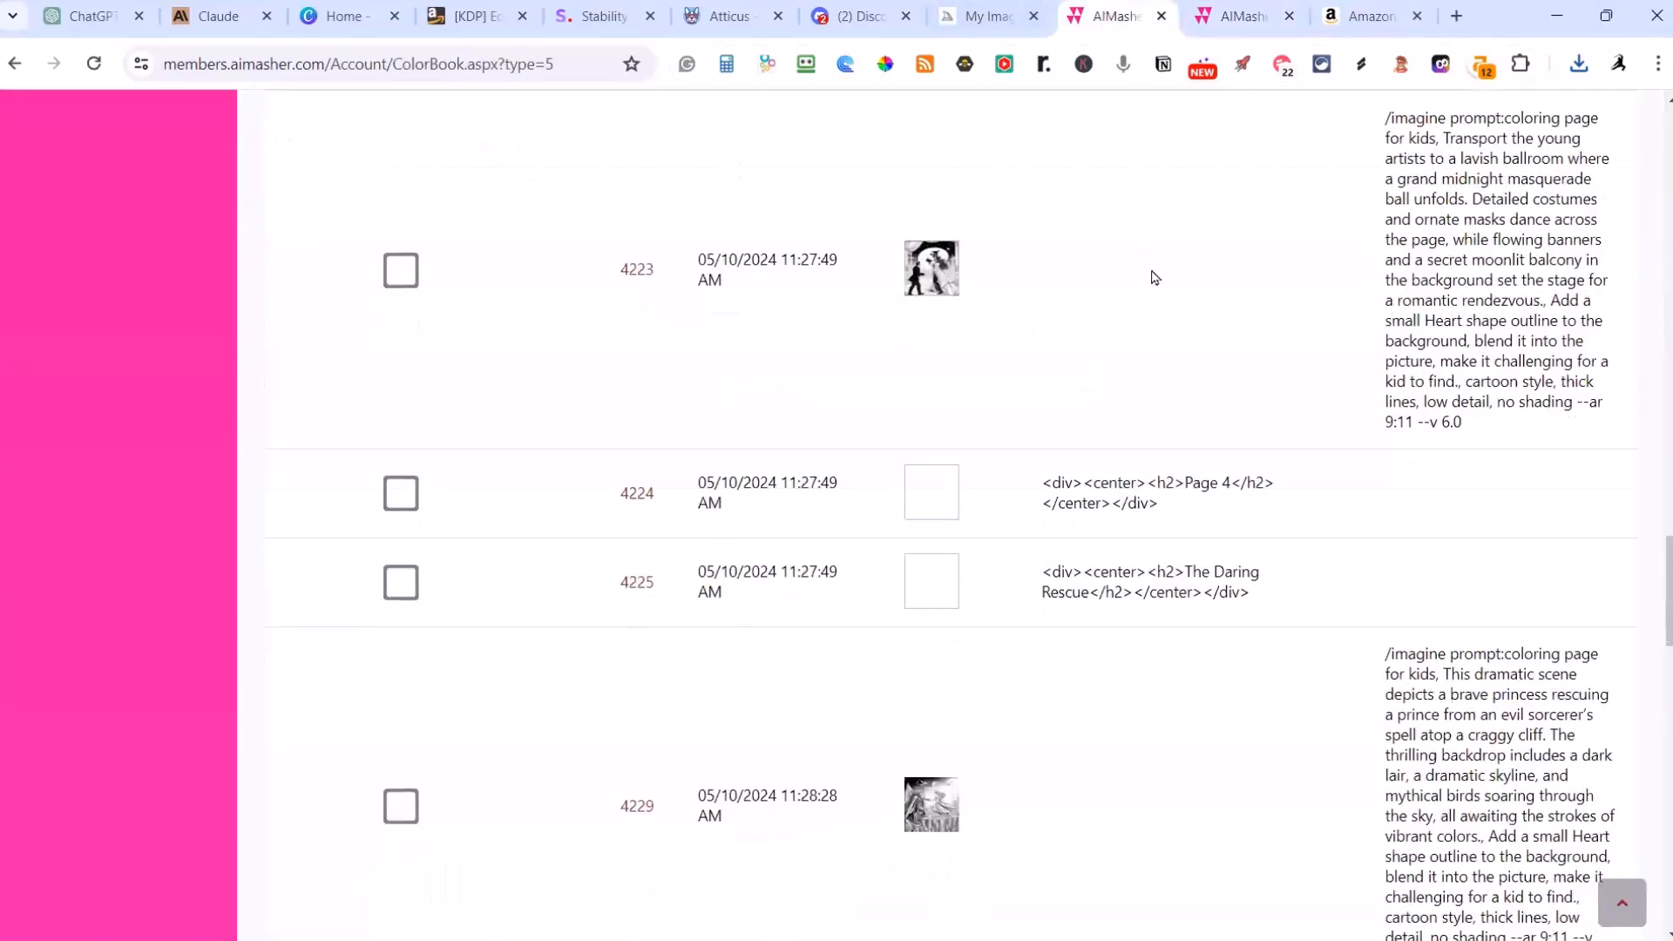
pyautogui.scroll(-10, 1154, 277)
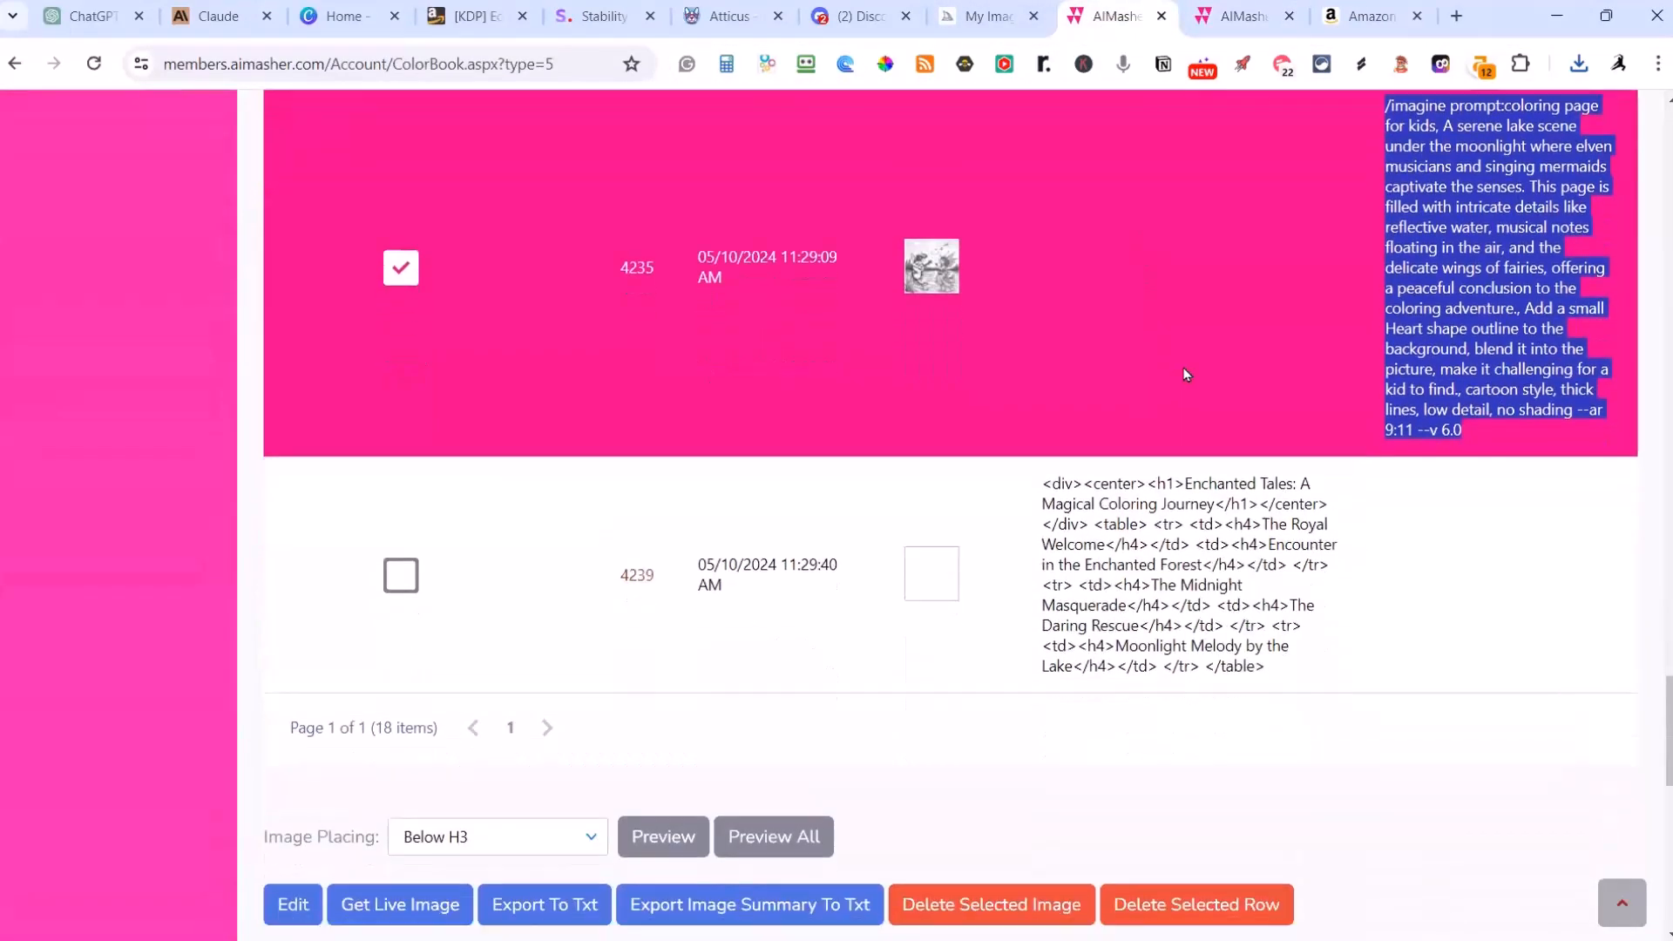
pyautogui.scroll(-1, 1185, 375)
pyautogui.click(1074, 256)
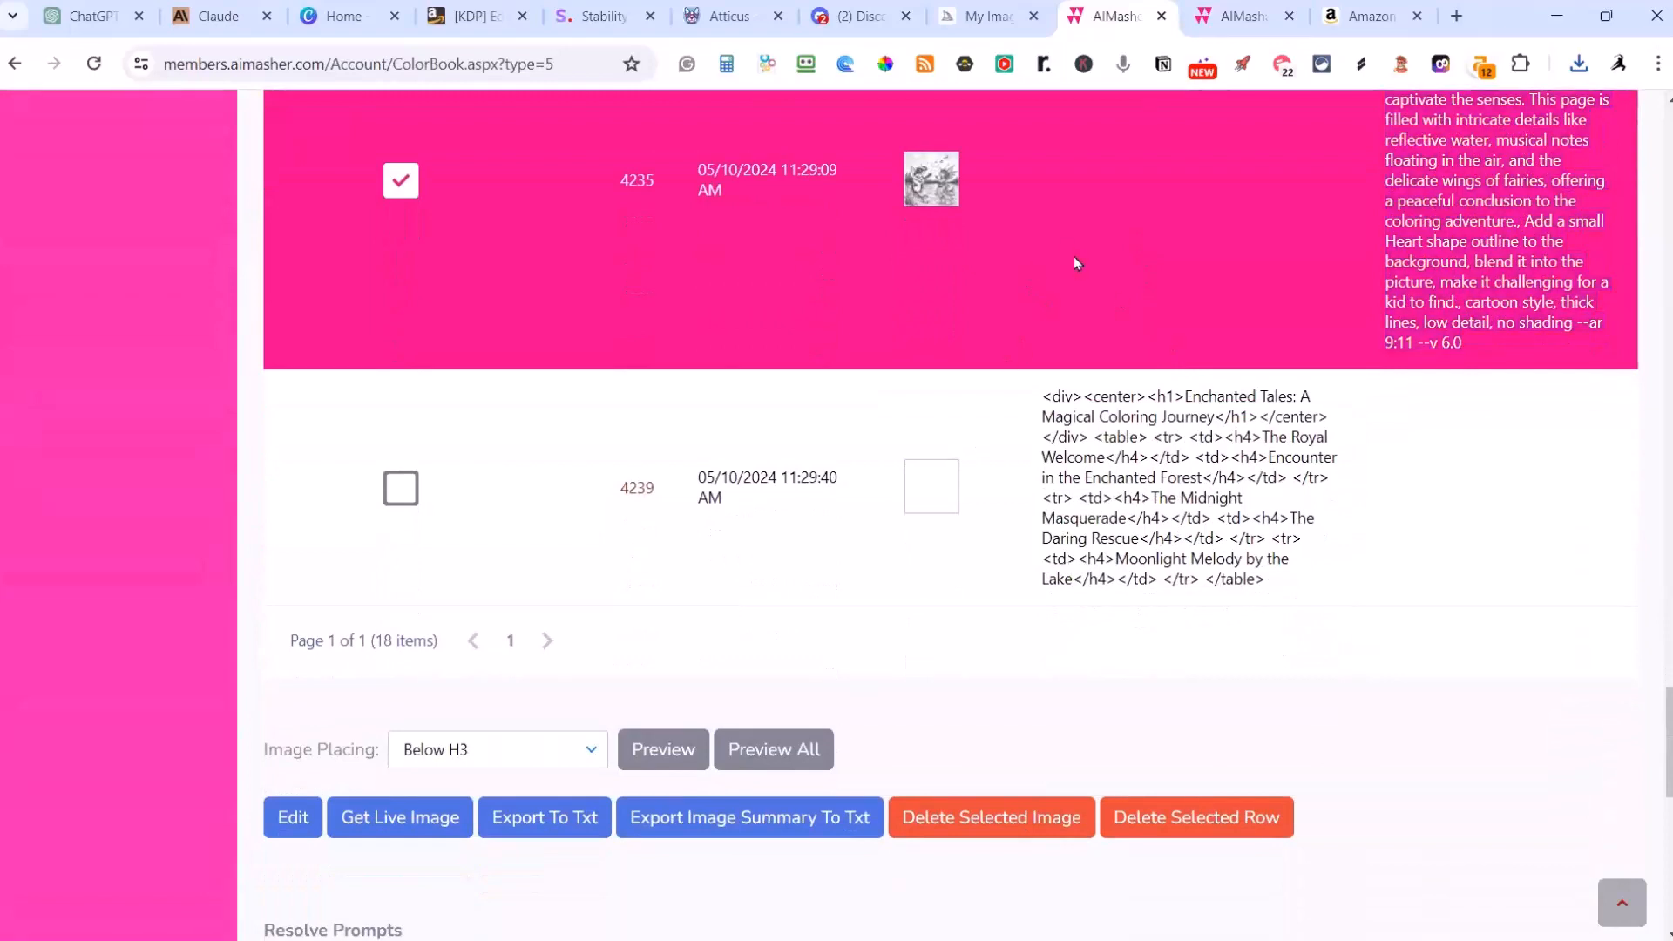
pyautogui.click(421, 823)
pyautogui.scroll(3, 969, 454)
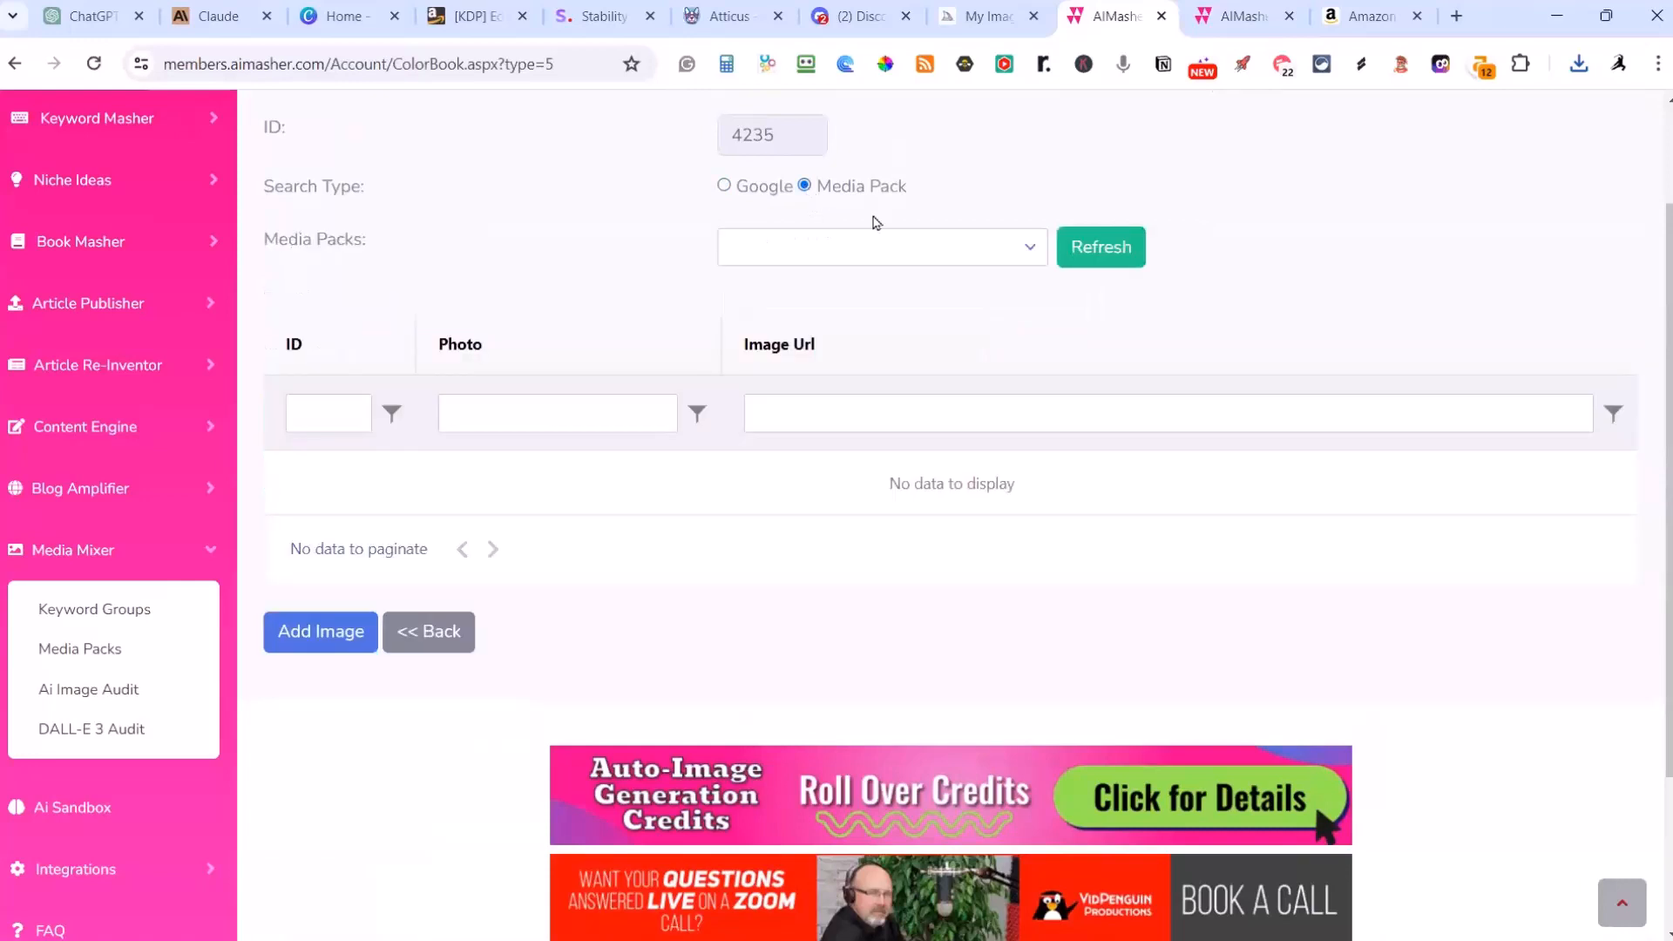
pyautogui.click(897, 247)
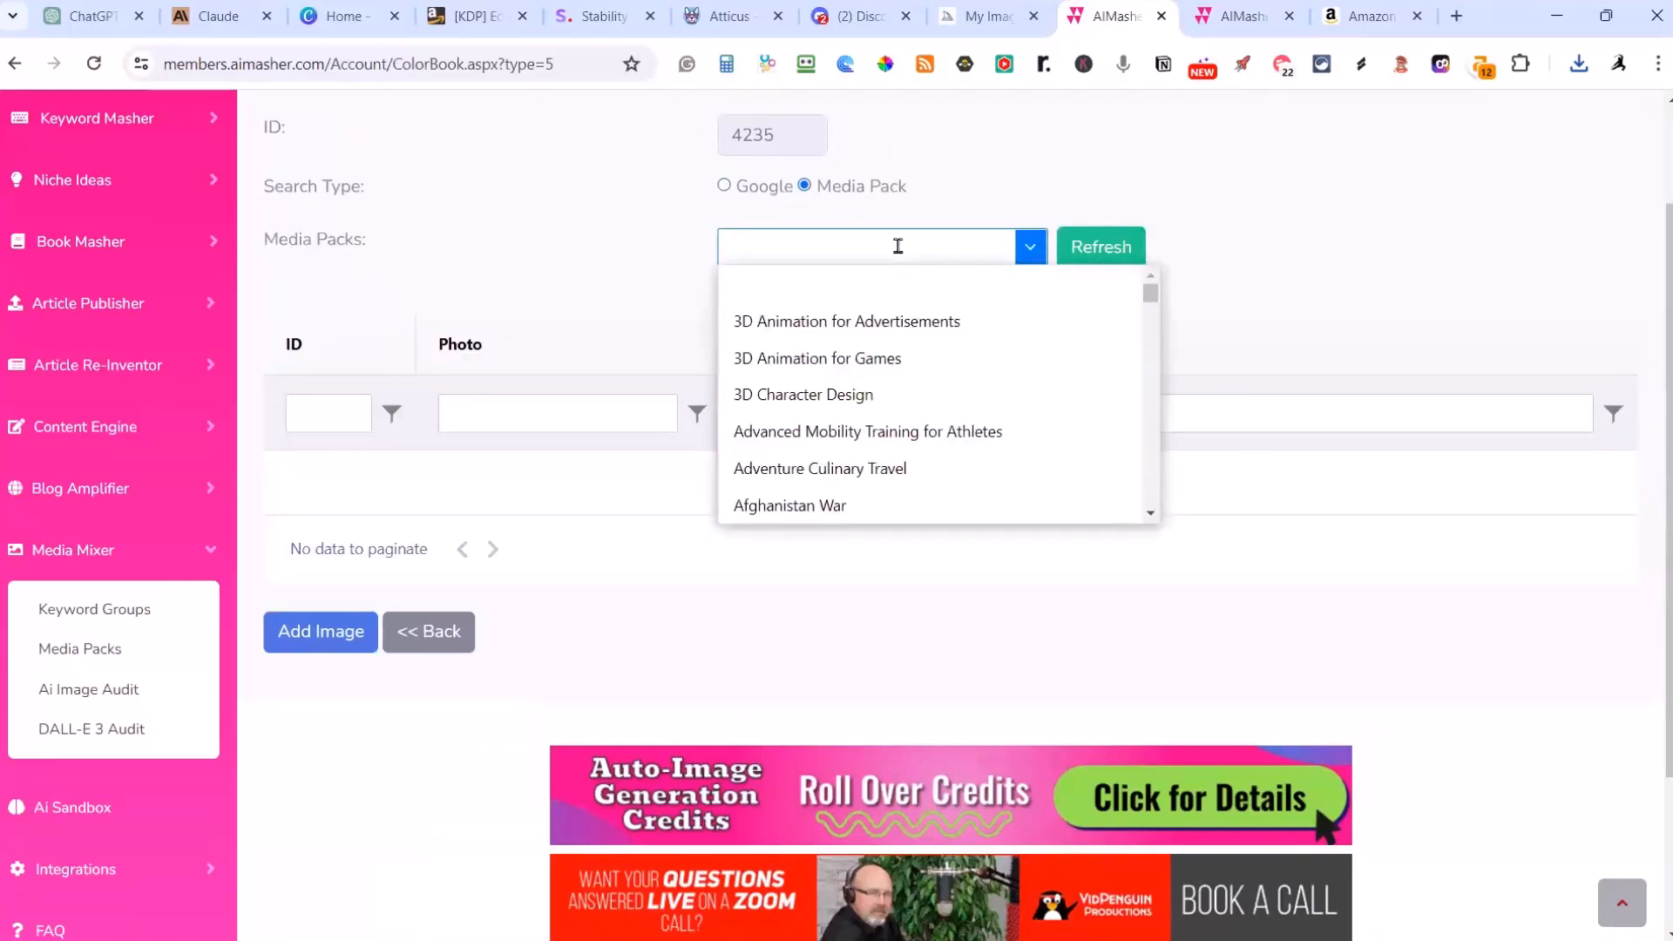
pyautogui.write('fa')
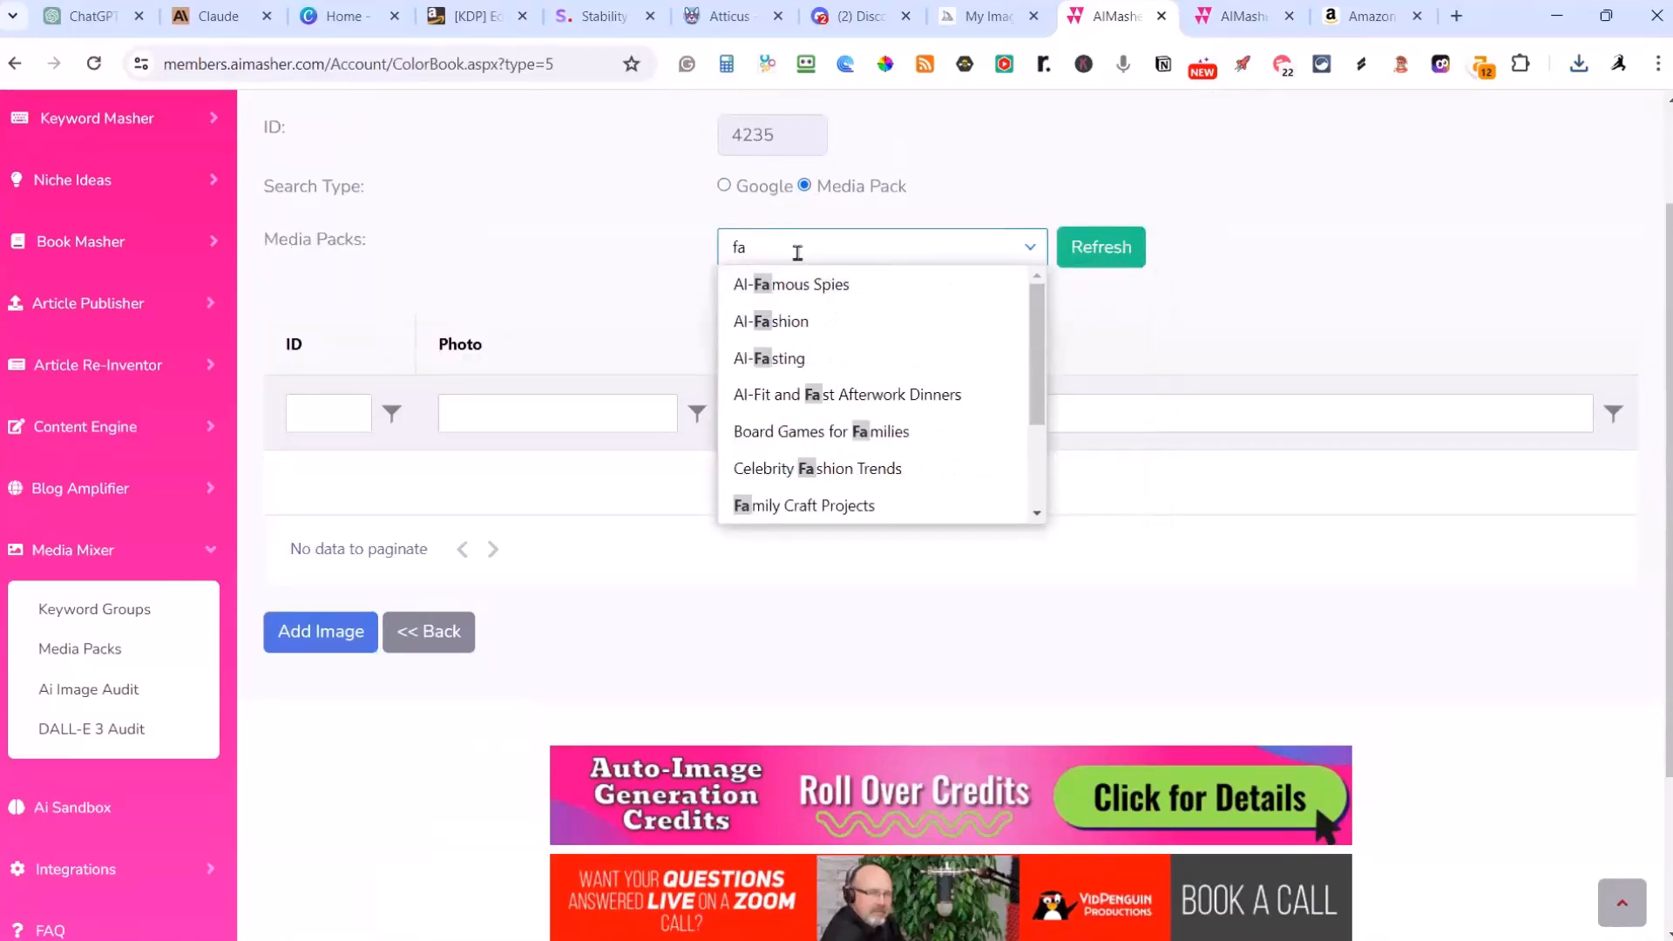
pyautogui.press('Escape')
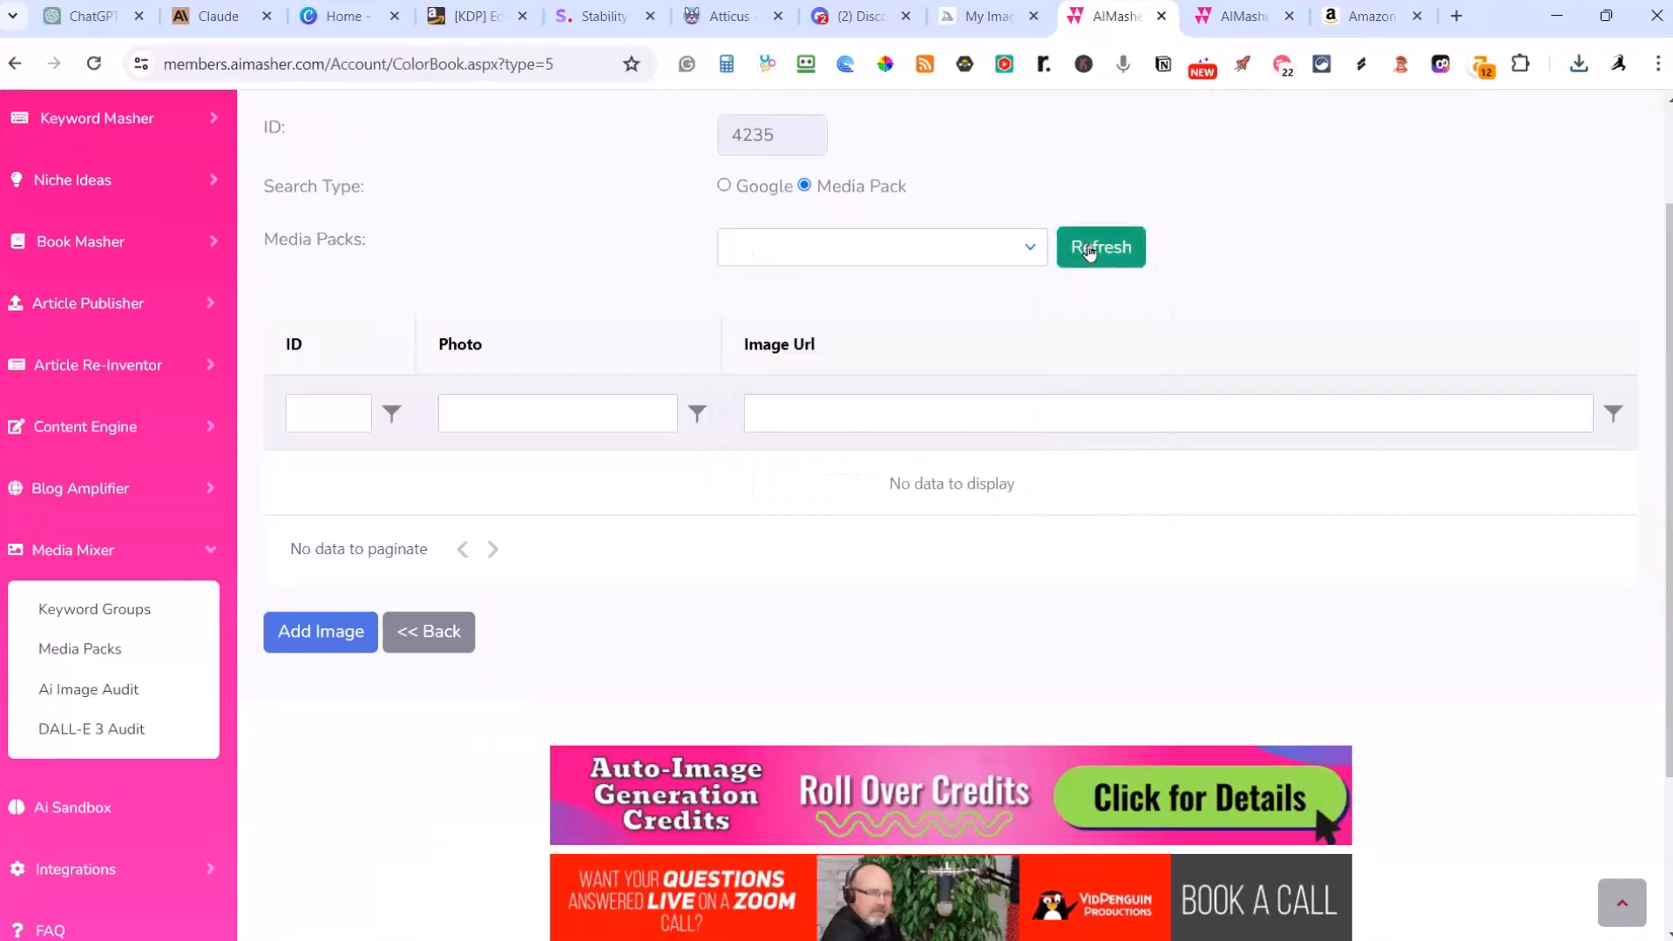
# Step: Choose the CB-Fairy Tales media pack and add its image of two fairies playing violin and flute to the lake page
pyautogui.click(935, 250)
pyautogui.write('cb-f')
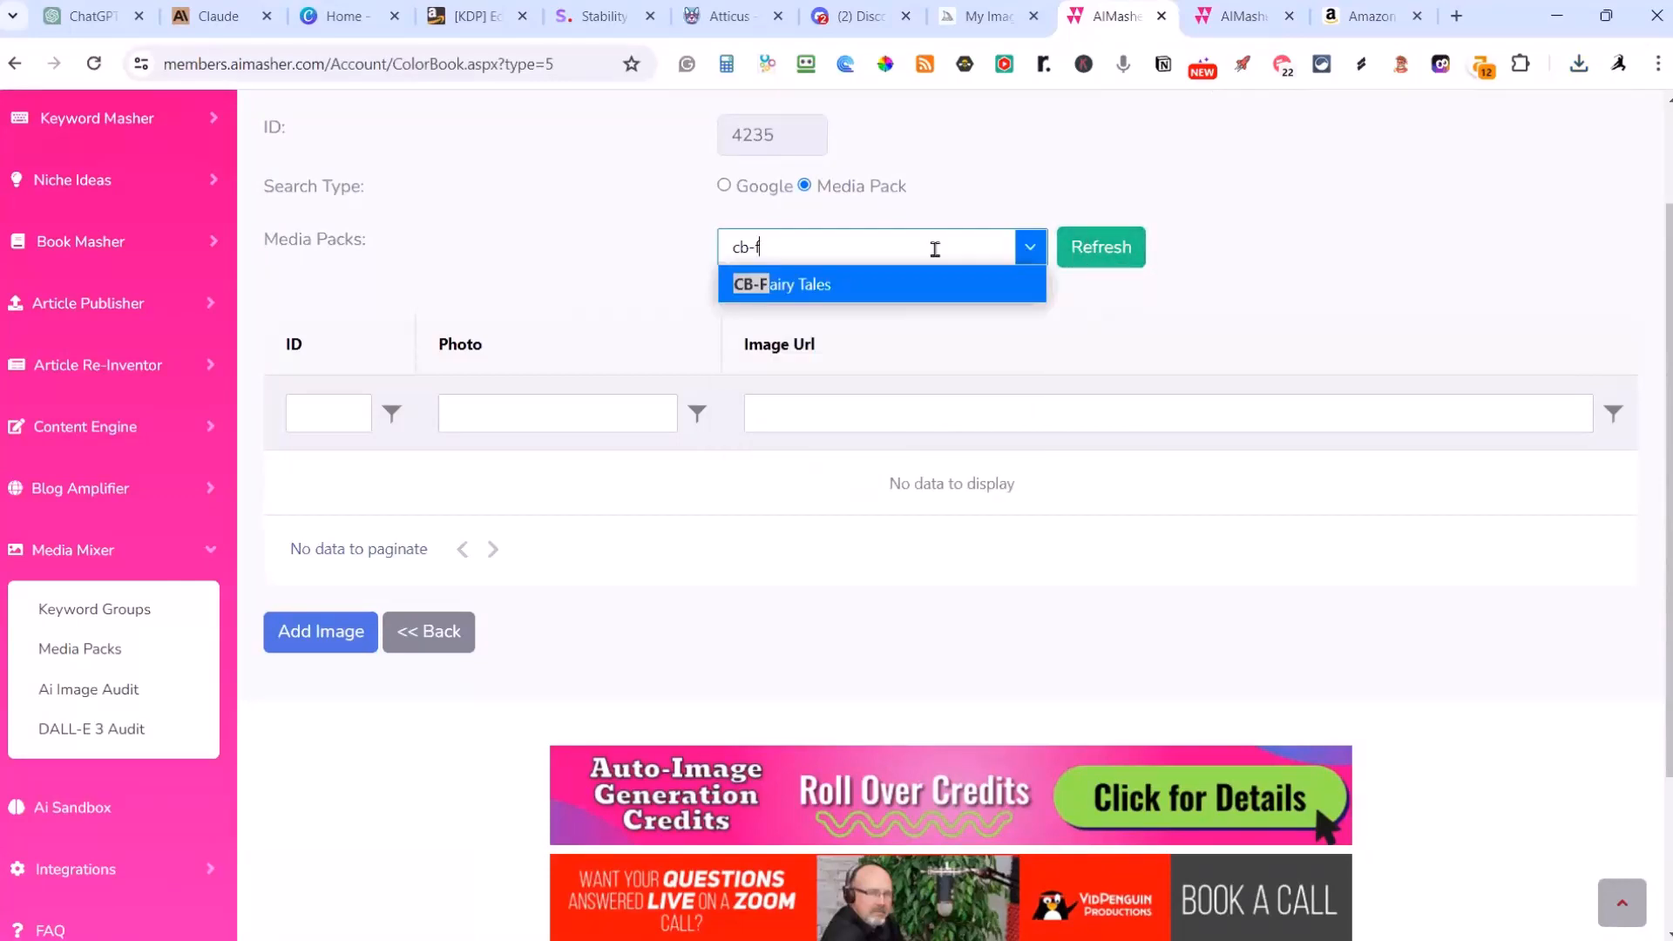
pyautogui.click(858, 287)
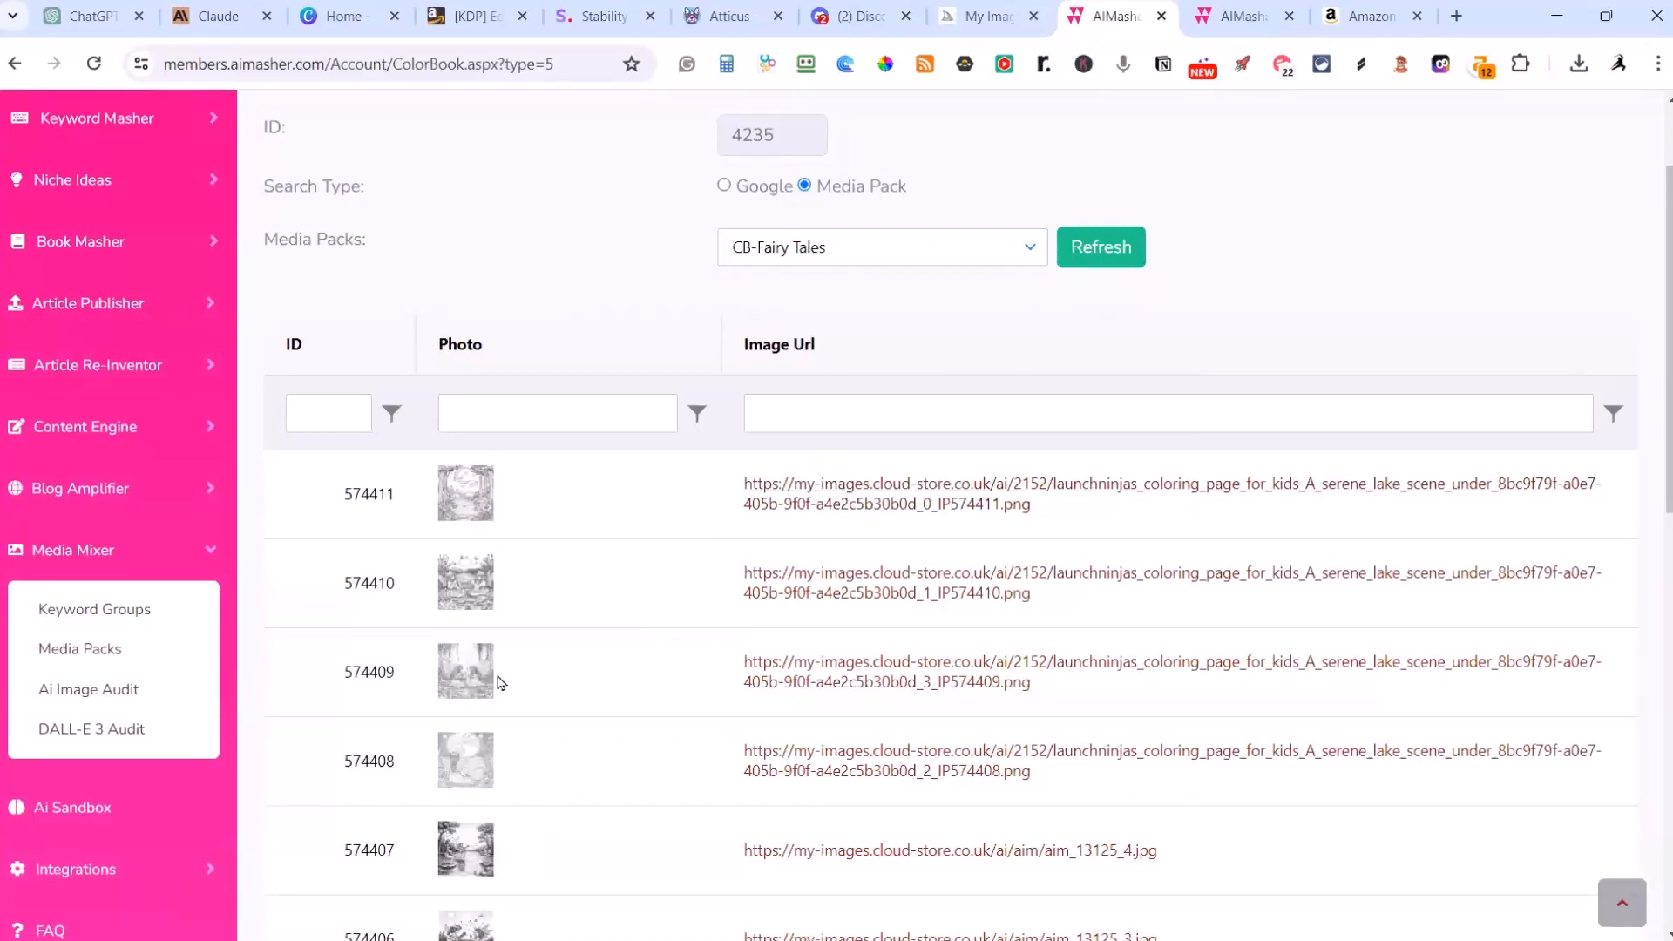
pyautogui.click(601, 588)
pyautogui.scroll(-10, 838, 500)
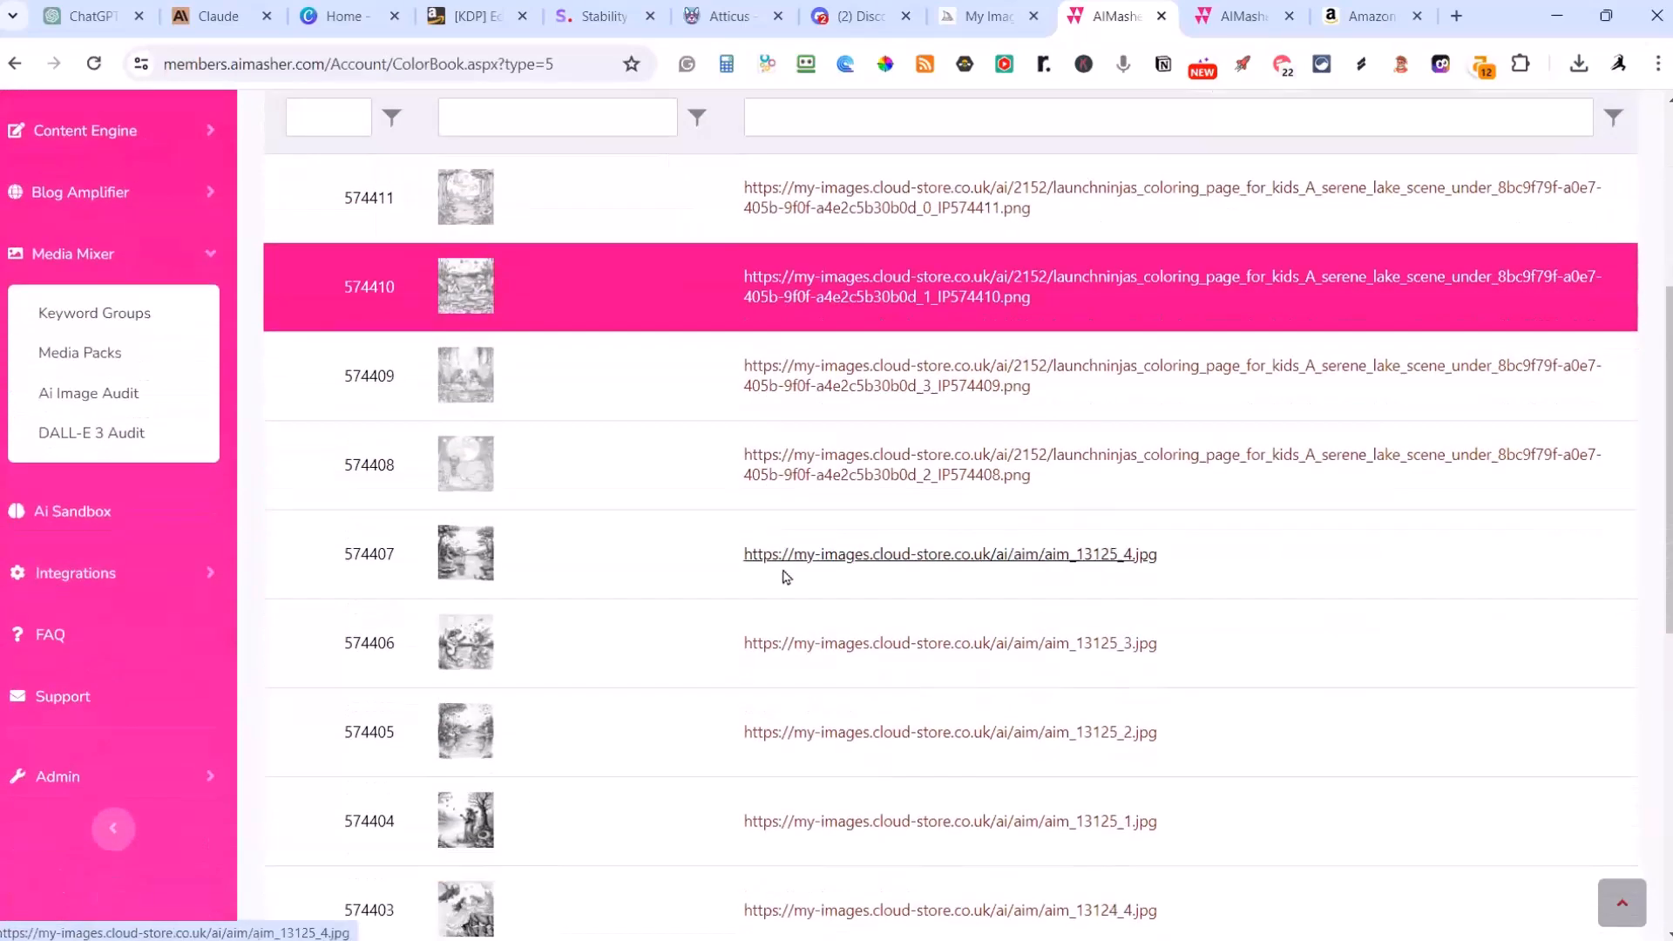
pyautogui.click(301, 578)
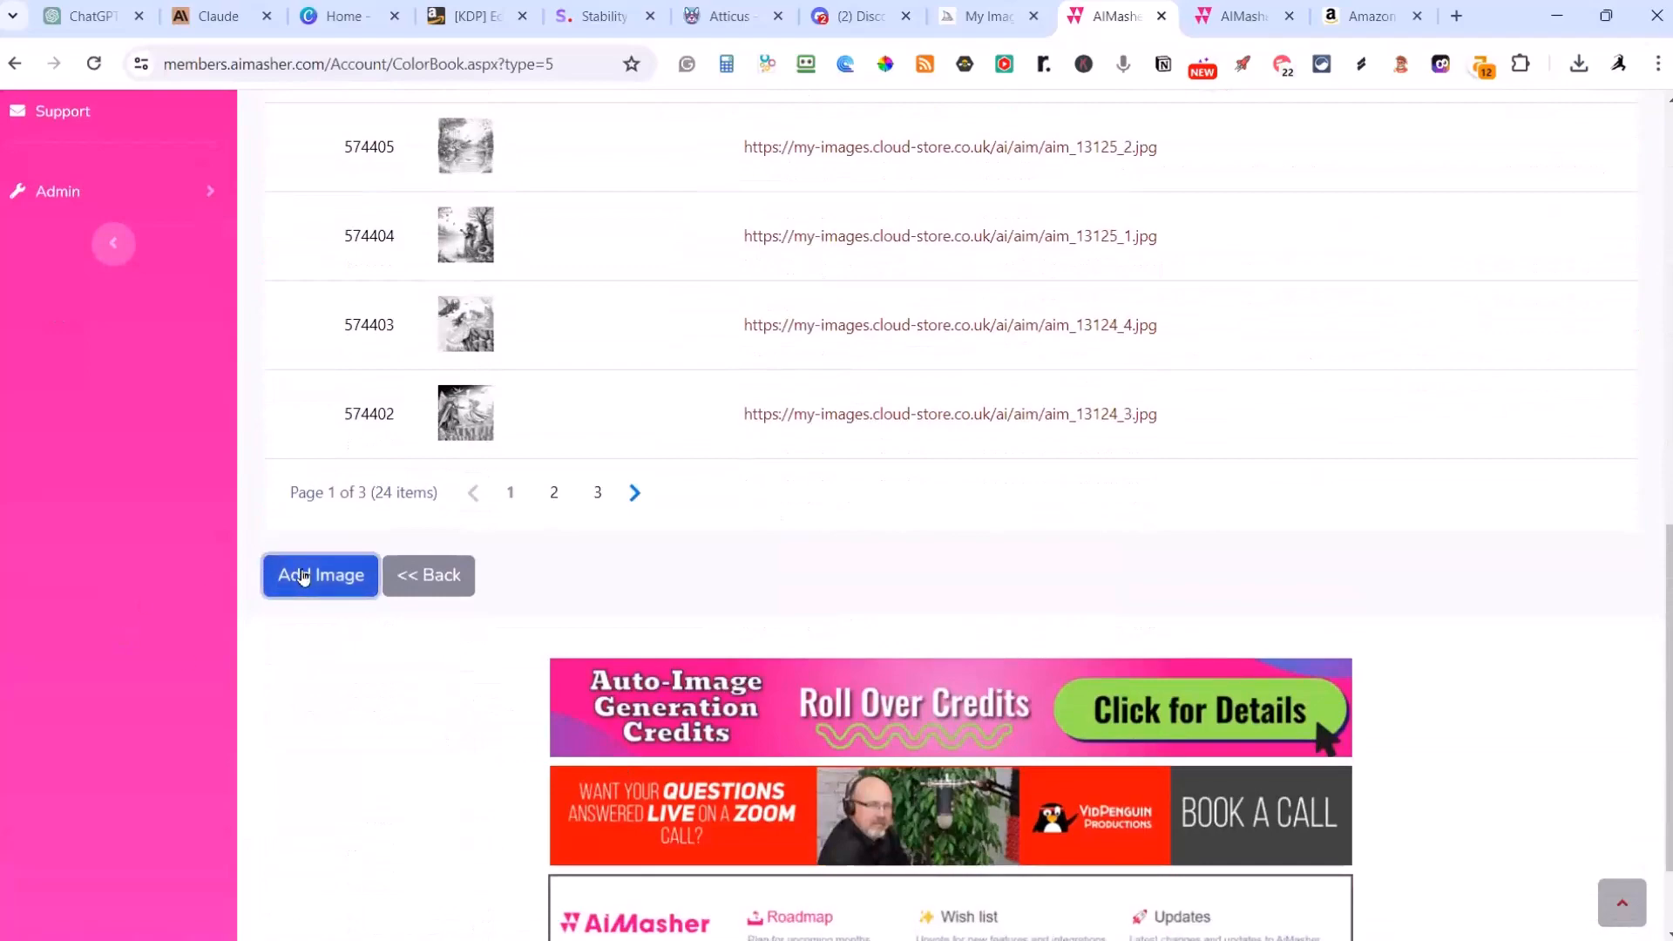
# Step: Check the thumbnail in the serene lake scene row and open the preview of the whole coloring book
pyautogui.scroll(-20, 617, 505)
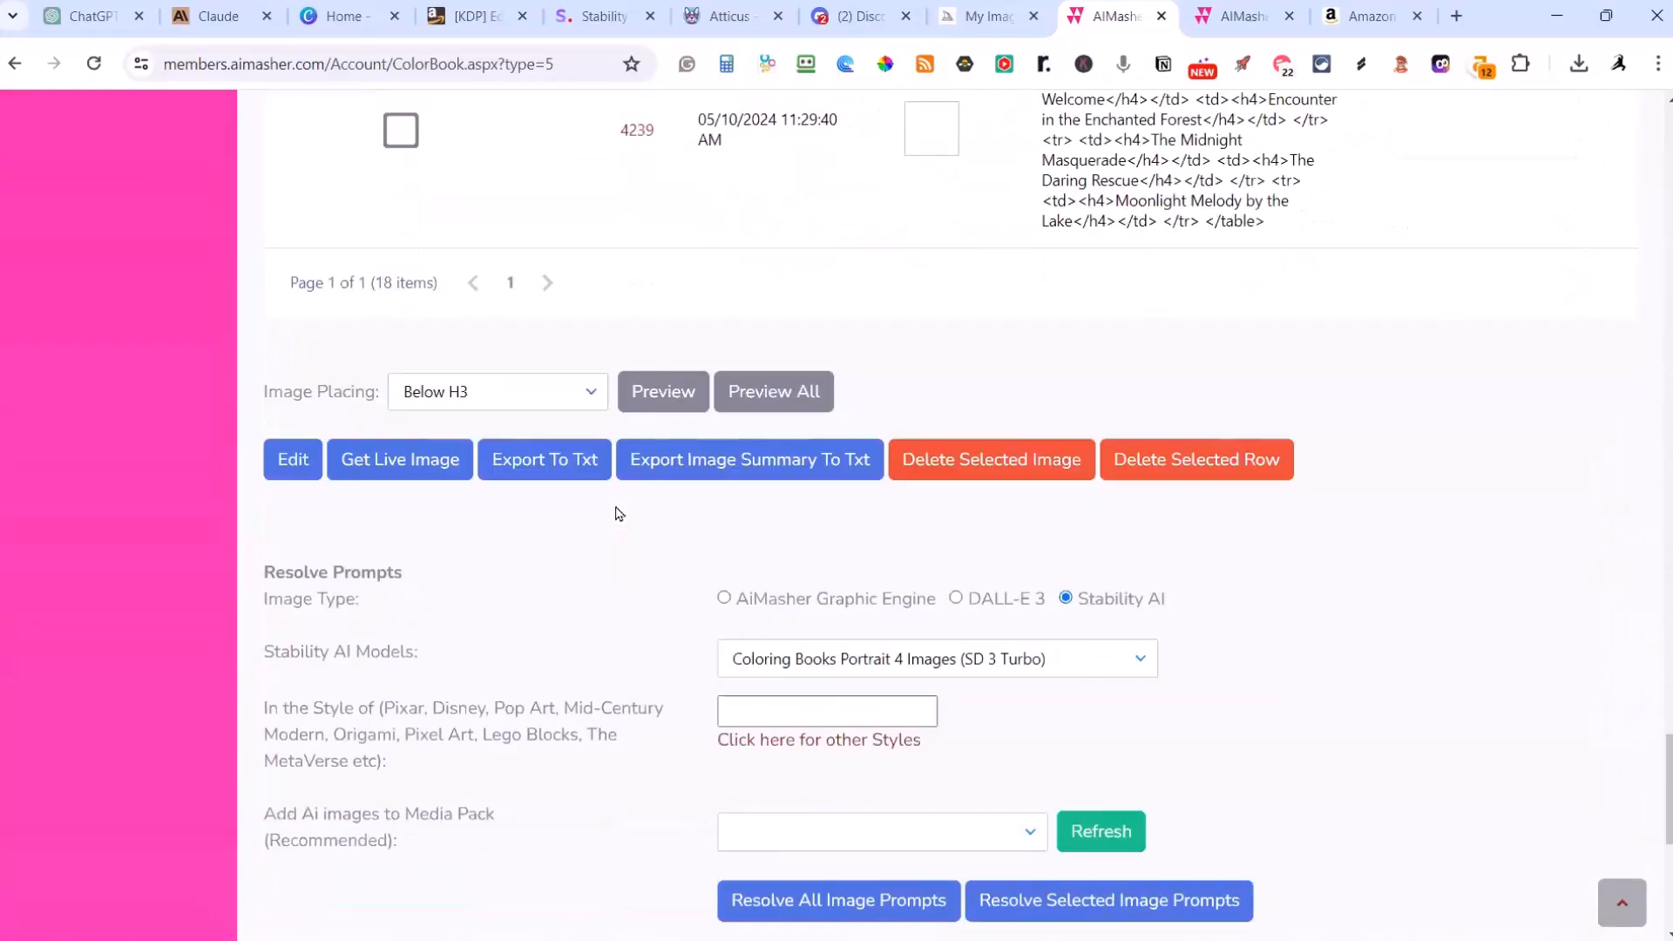
pyautogui.scroll(7, 618, 512)
pyautogui.scroll(5, 616, 513)
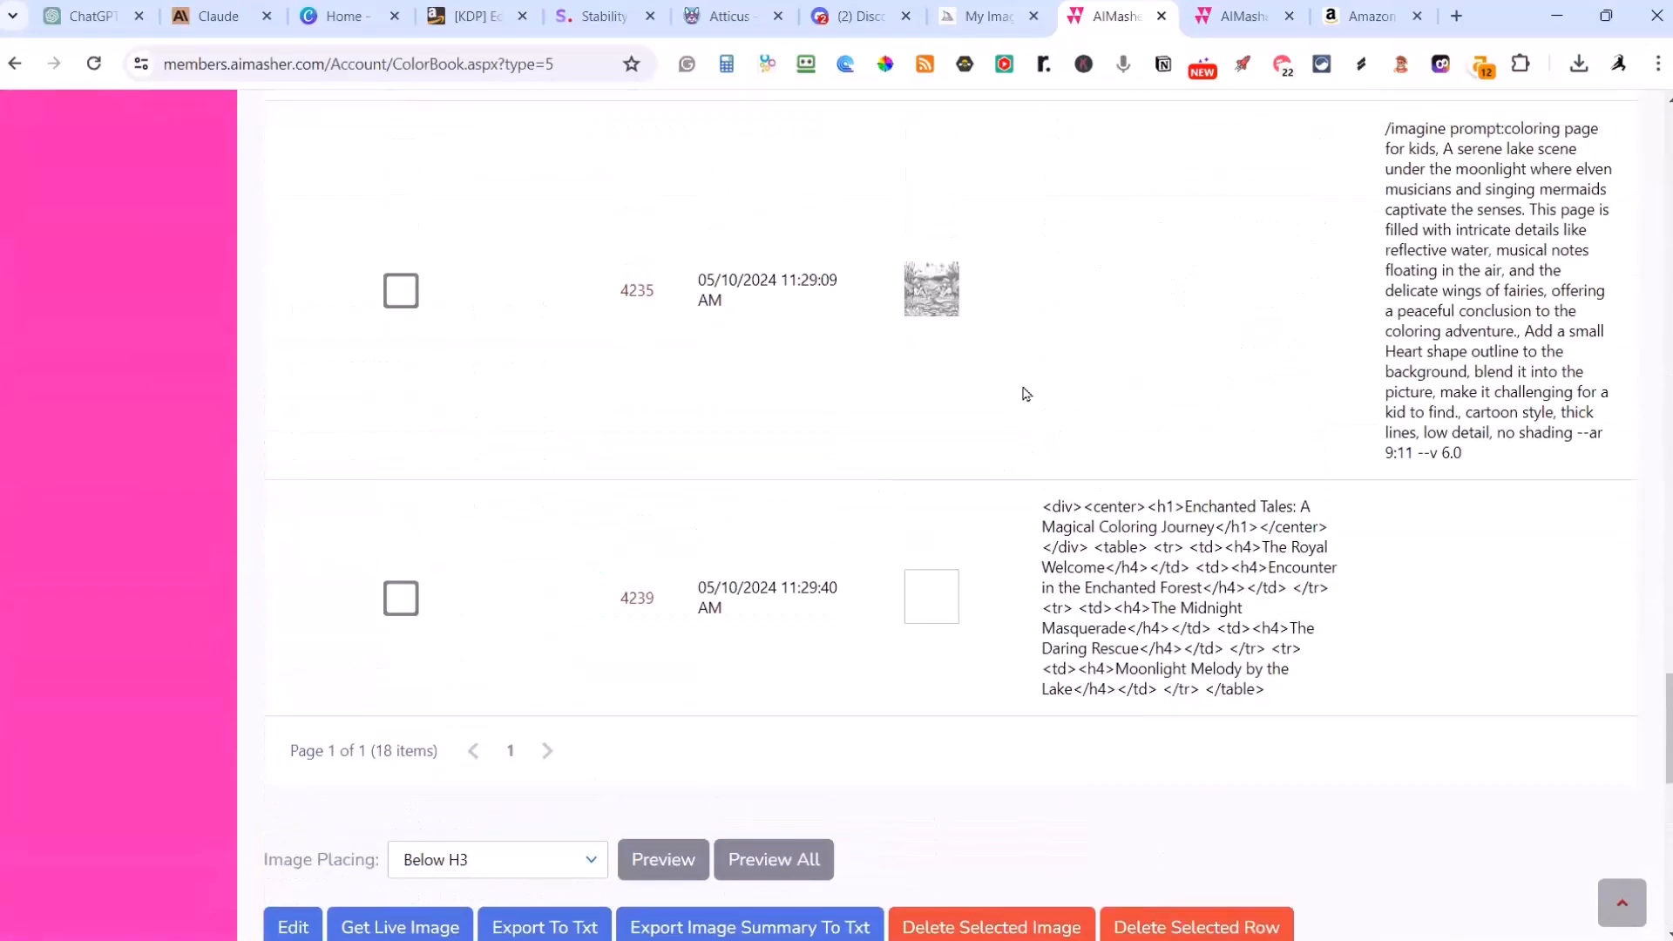
pyautogui.scroll(-5, 1002, 366)
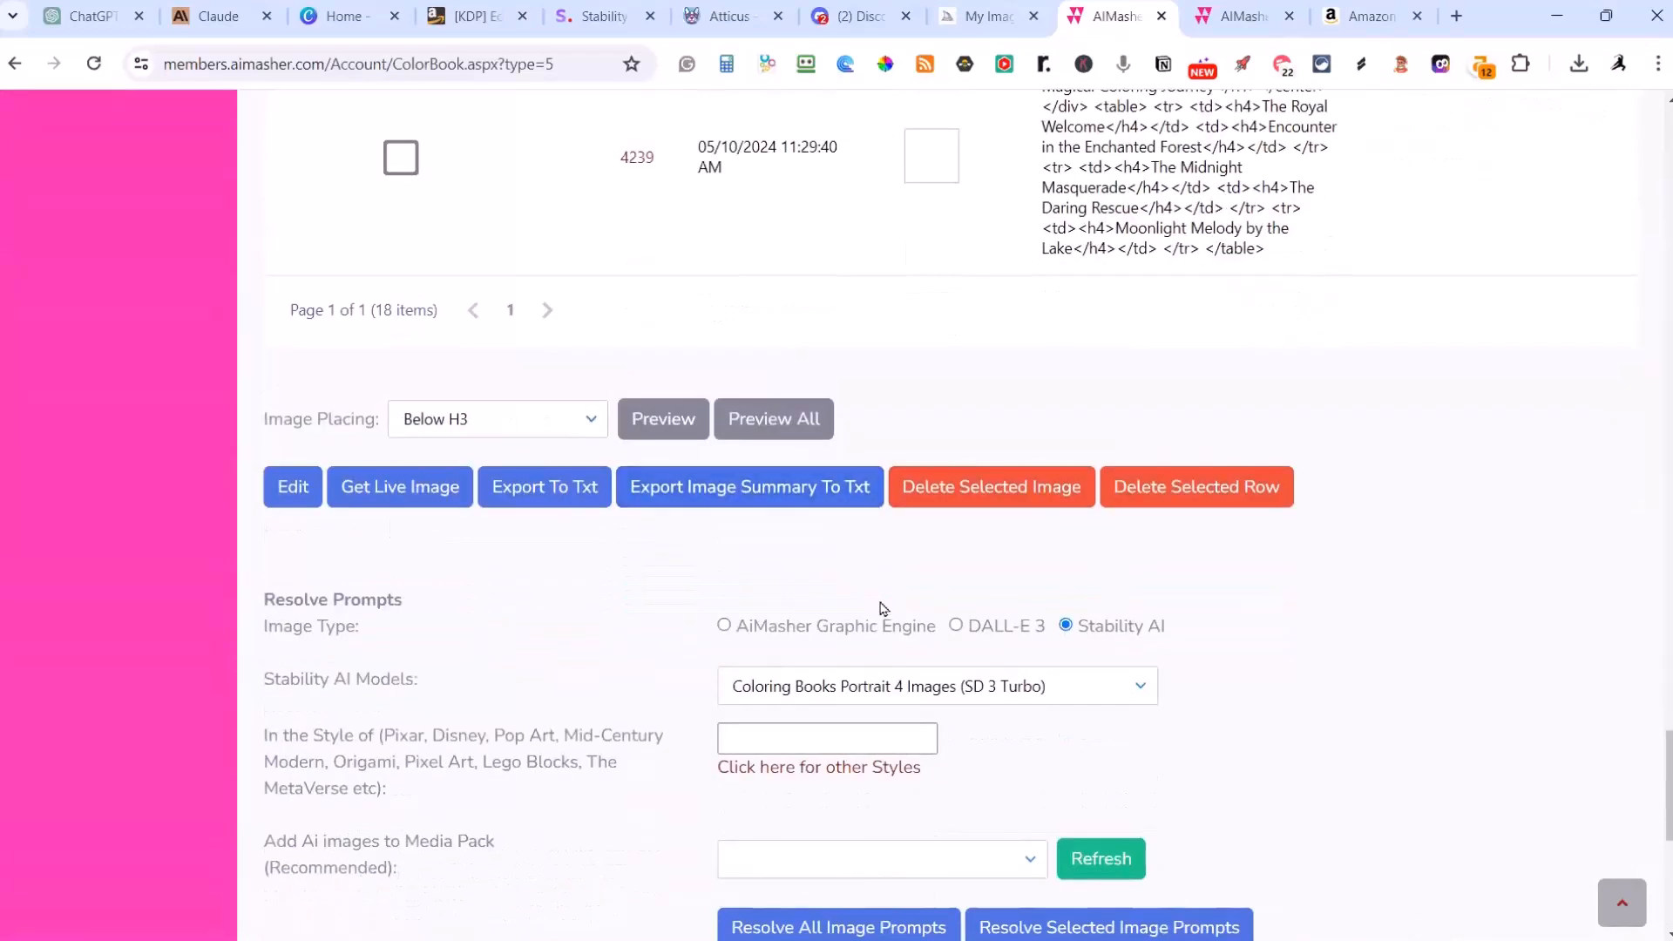
pyautogui.click(813, 423)
# Step: Compare the displayed picture for The Royal Welcome on Page 1 with Image 3, Image 2 and Image 1
pyautogui.scroll(-11, 815, 427)
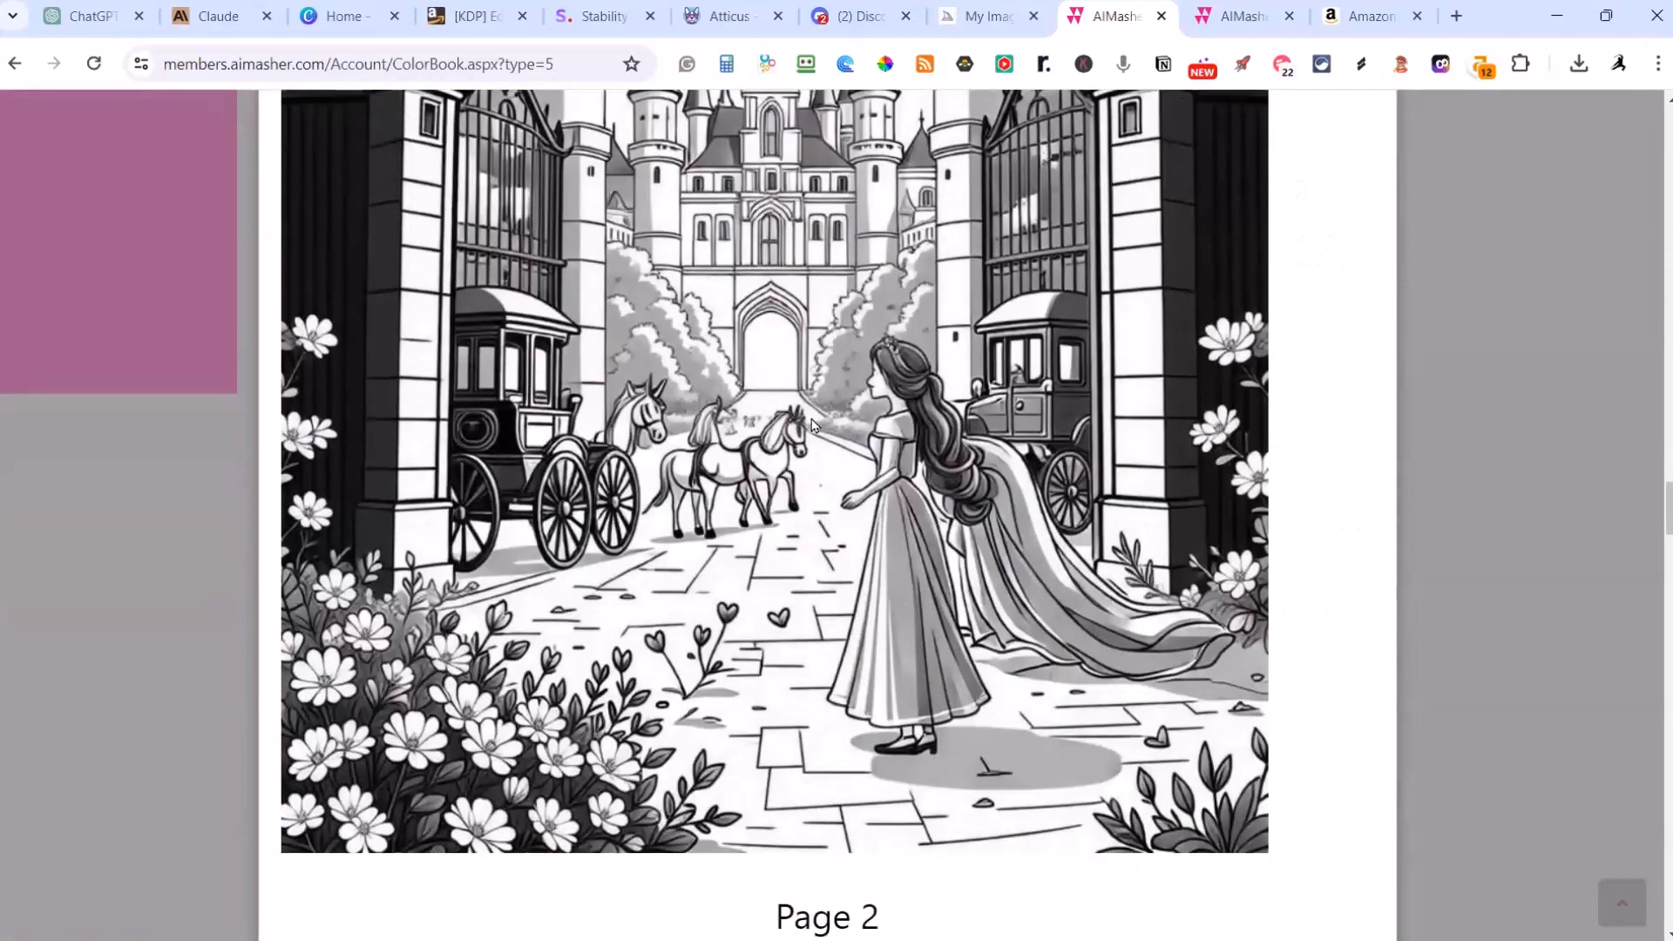
pyautogui.scroll(4, 815, 426)
pyautogui.scroll(2, 645, 336)
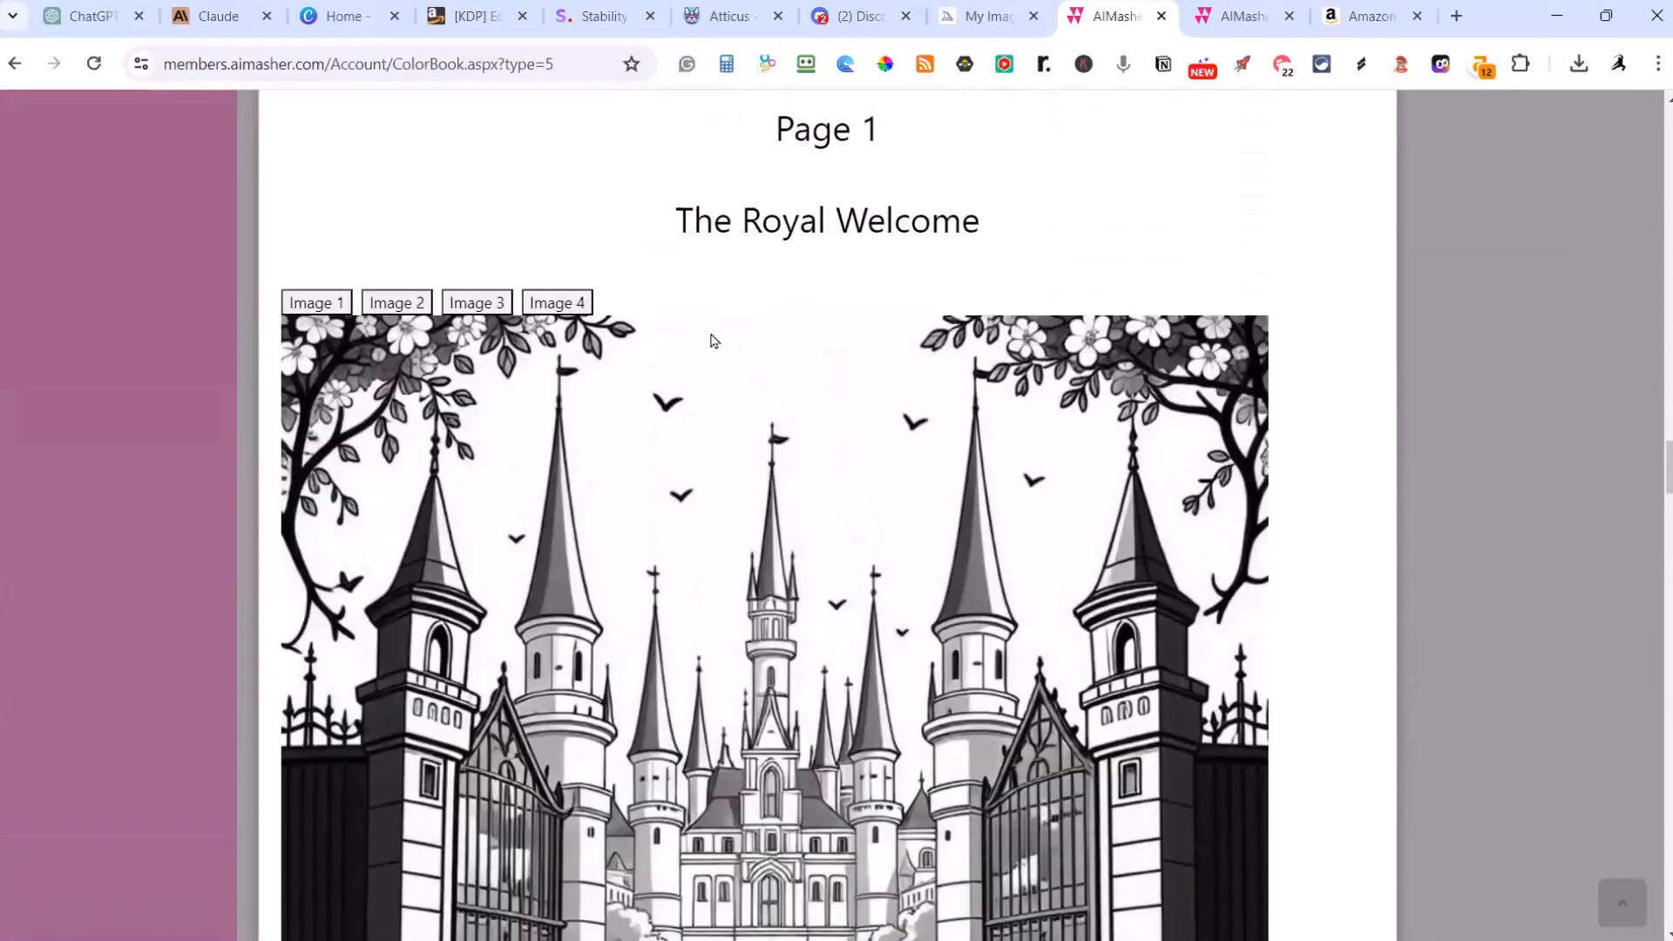
pyautogui.scroll(-6, 688, 345)
pyautogui.scroll(6, 688, 344)
pyautogui.click(456, 305)
pyautogui.scroll(-6, 732, 415)
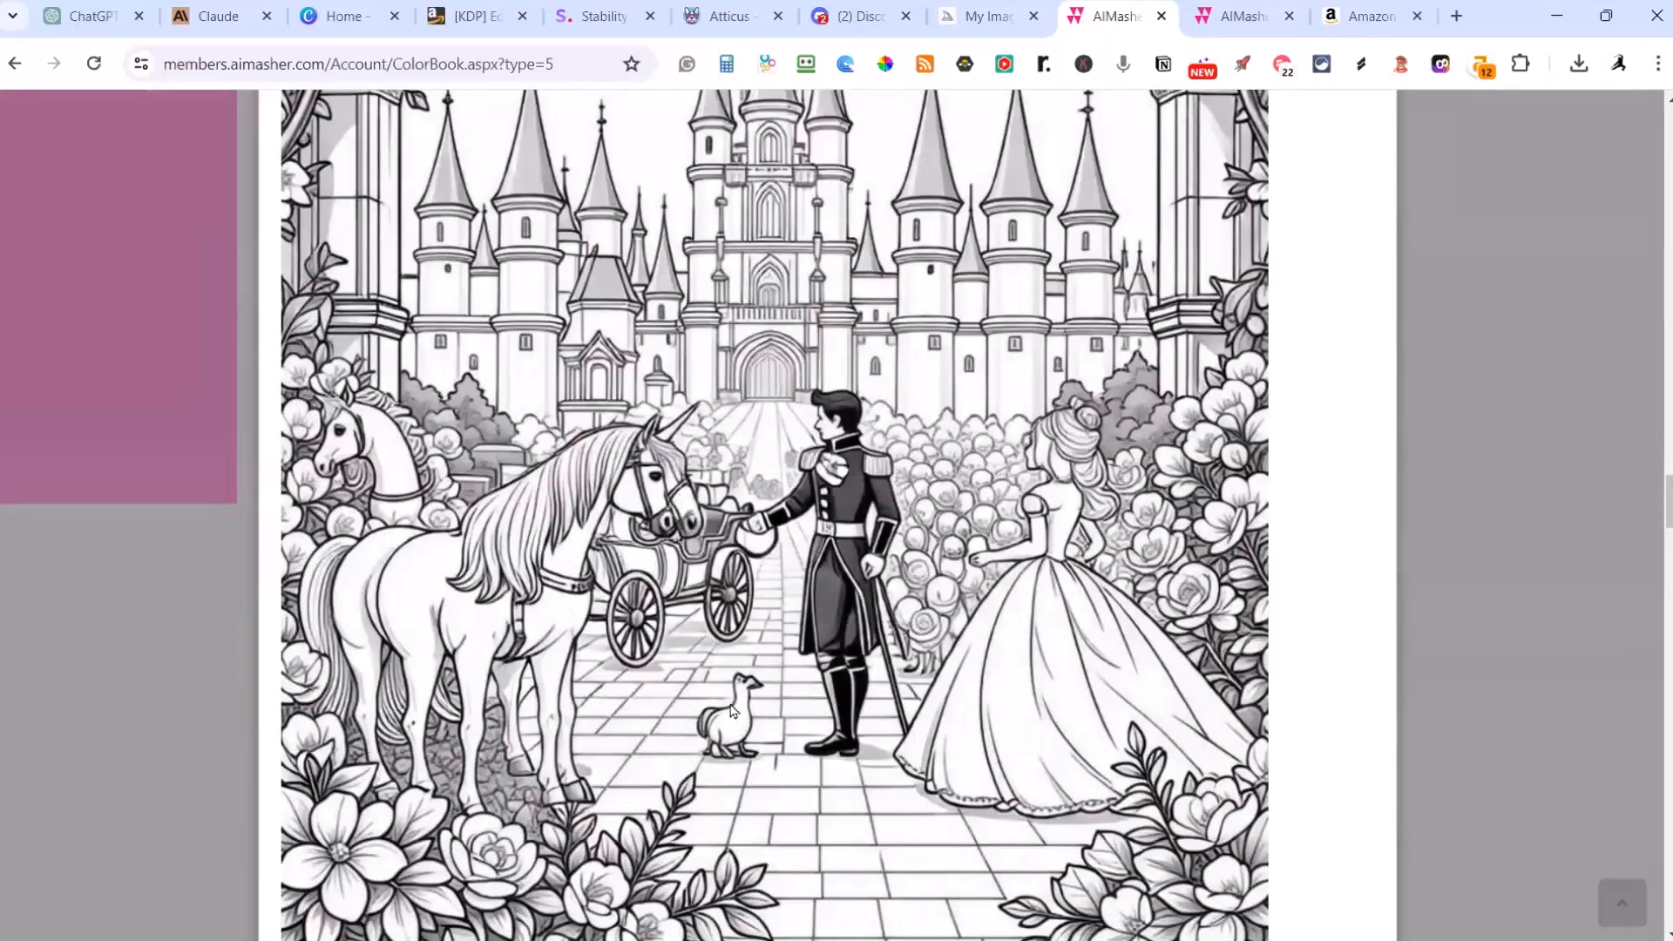
pyautogui.scroll(6, 732, 710)
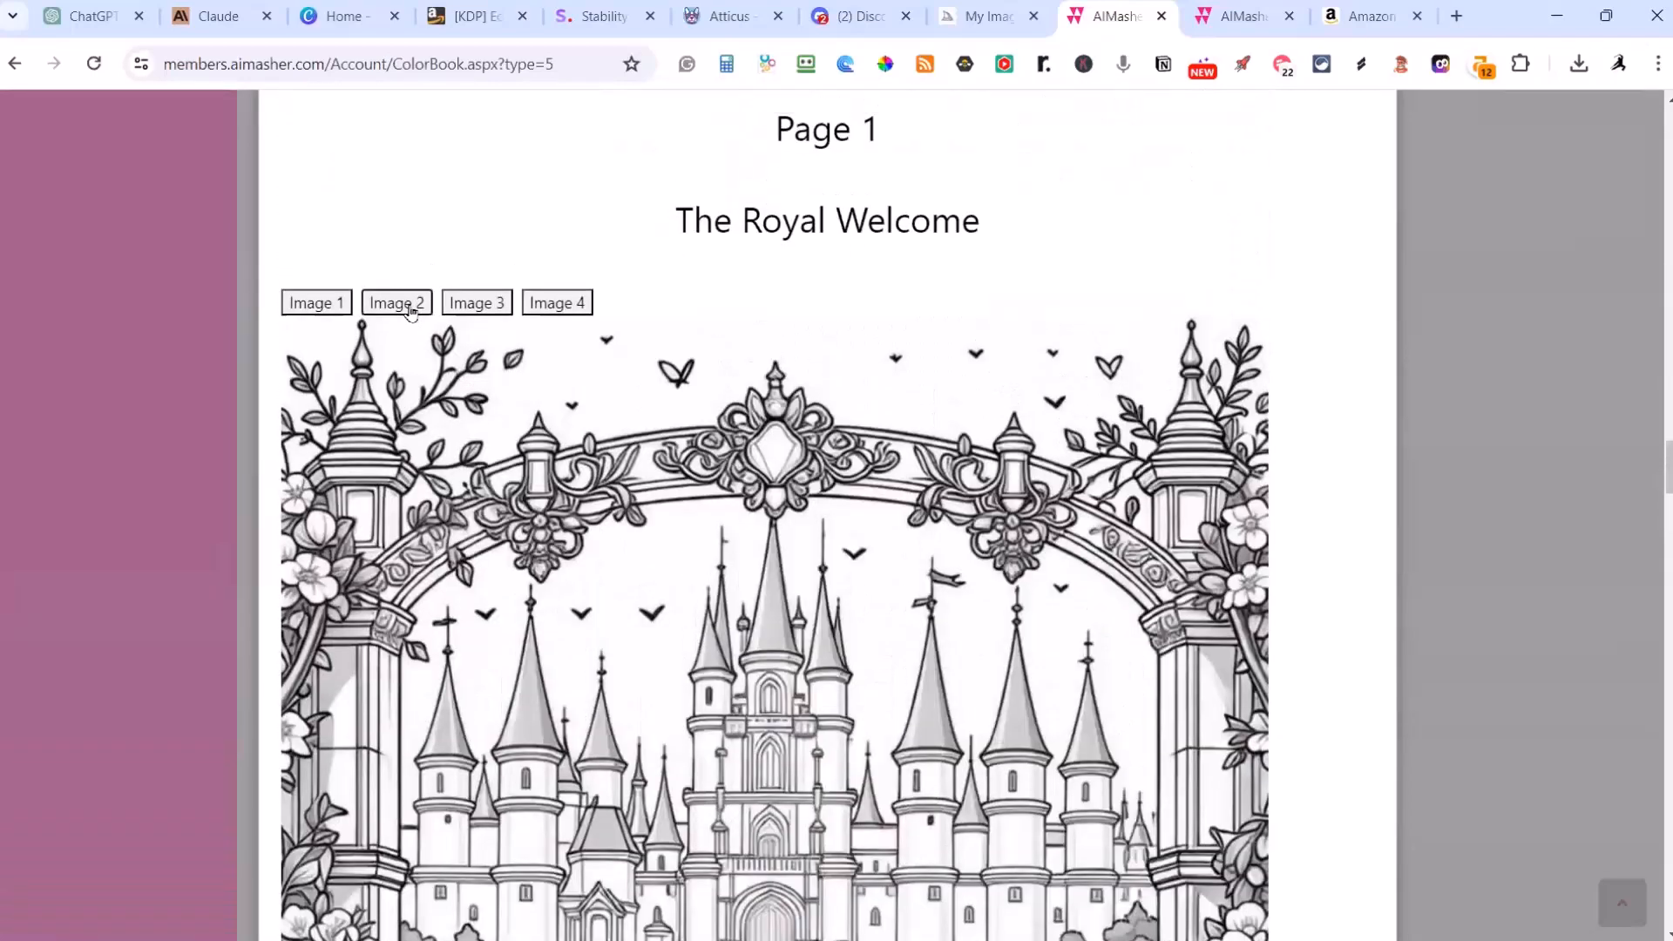
pyautogui.click(410, 311)
pyautogui.scroll(-5, 900, 530)
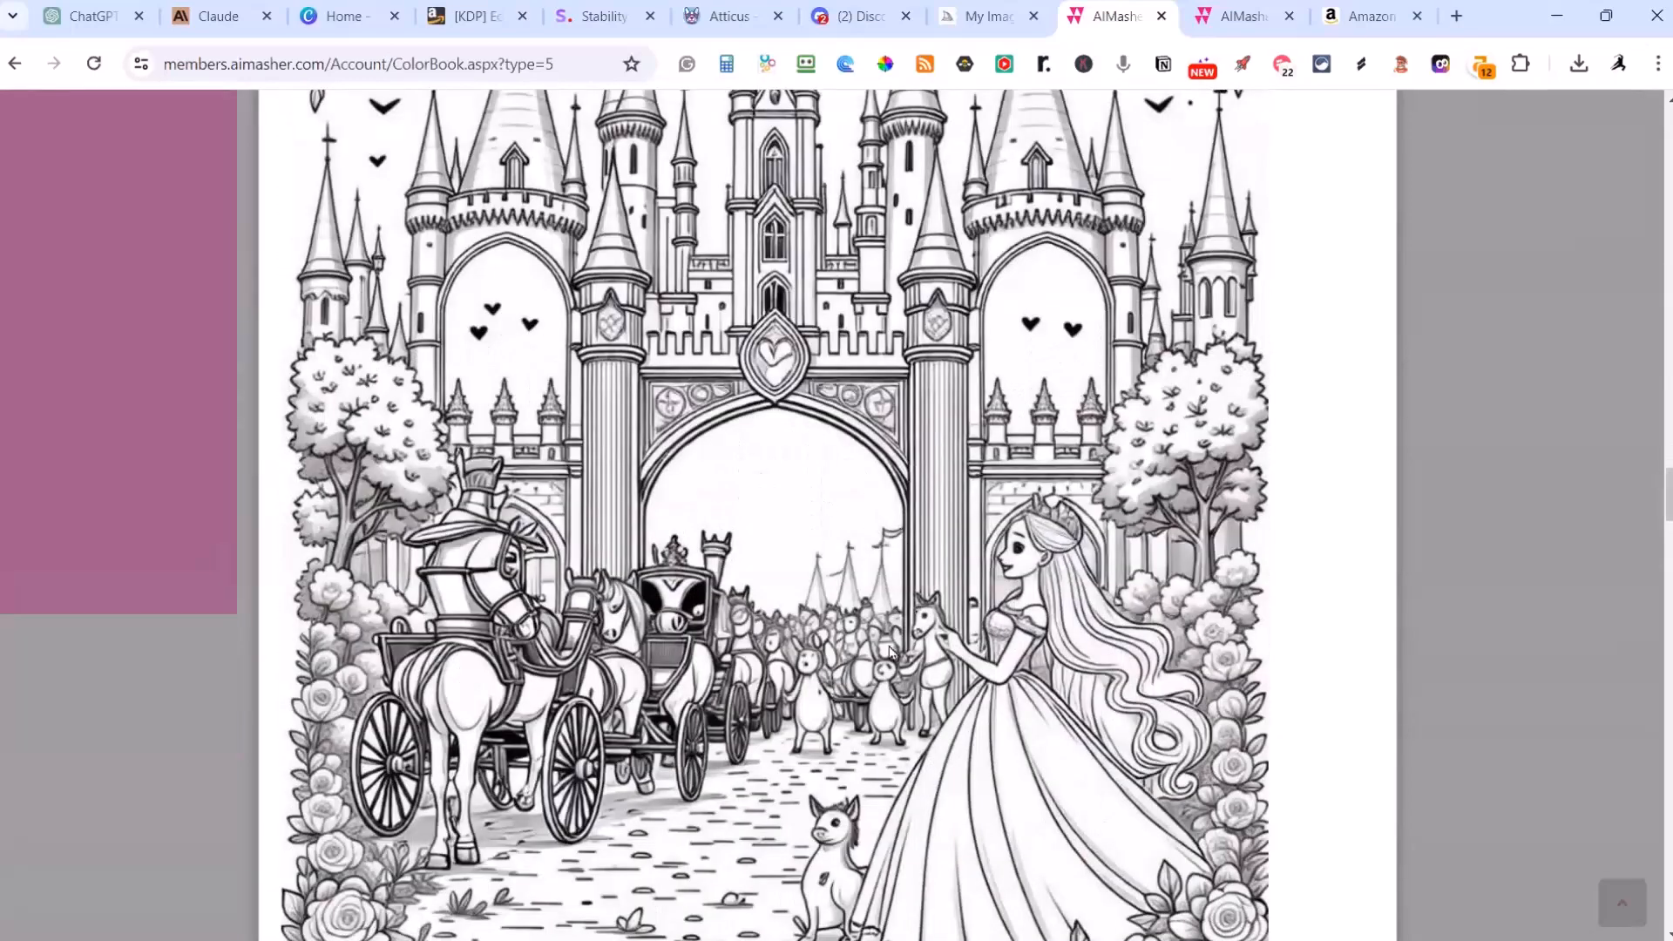
pyautogui.scroll(5, 684, 468)
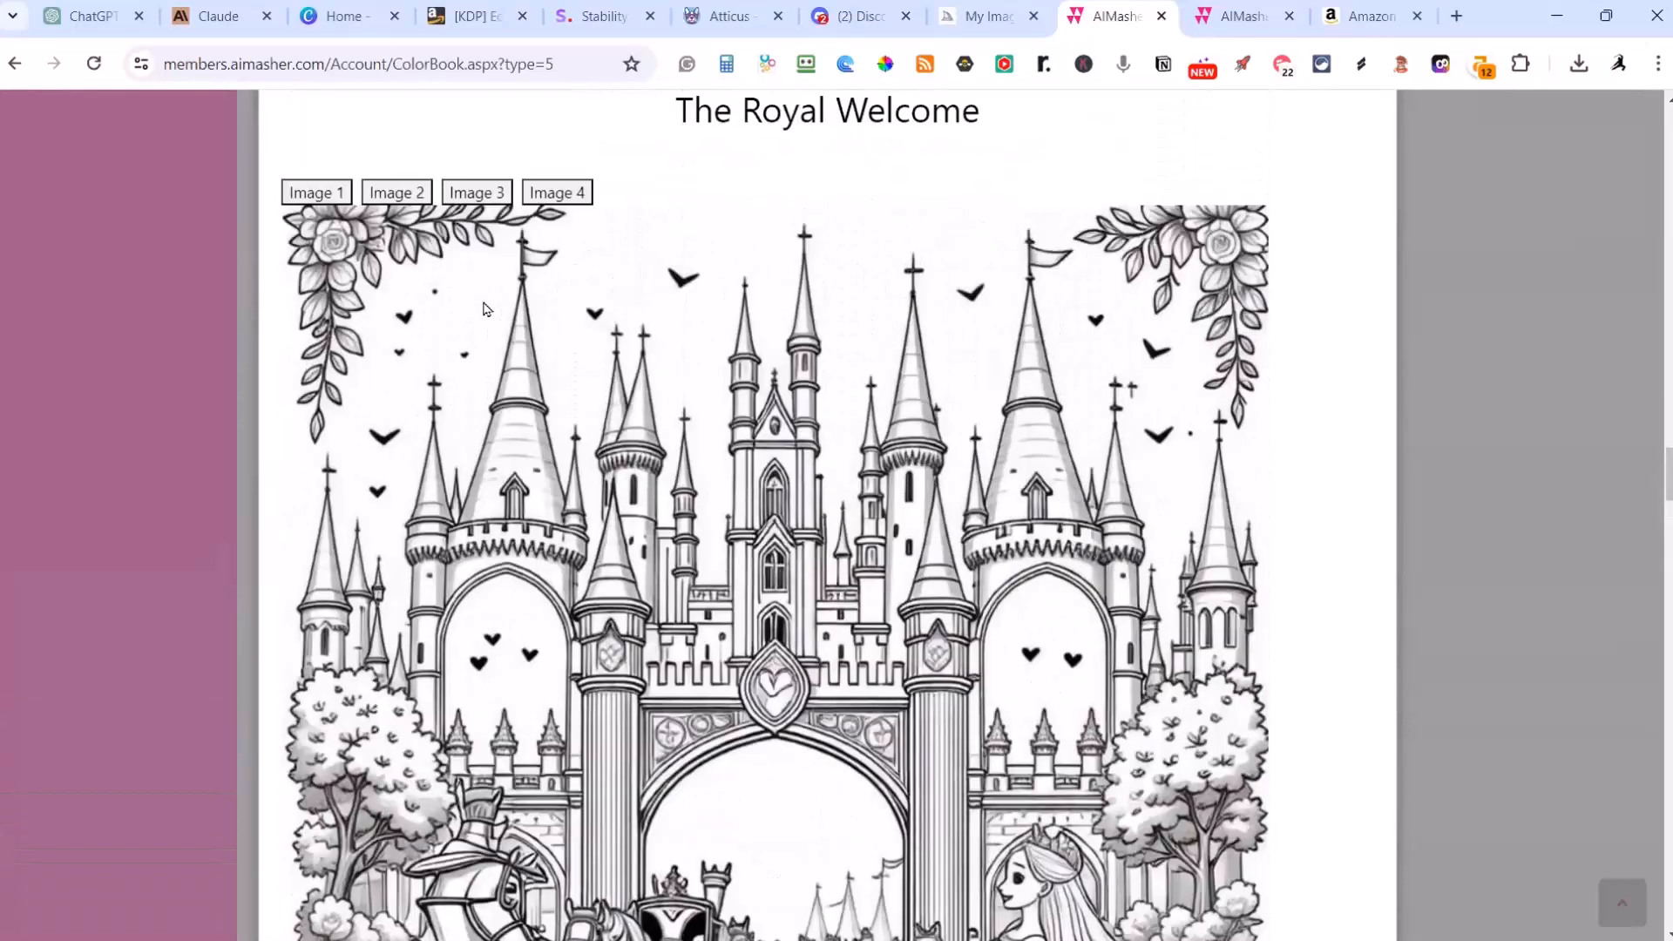
pyautogui.click(338, 193)
pyautogui.scroll(-5, 874, 473)
pyautogui.scroll(-1, 874, 474)
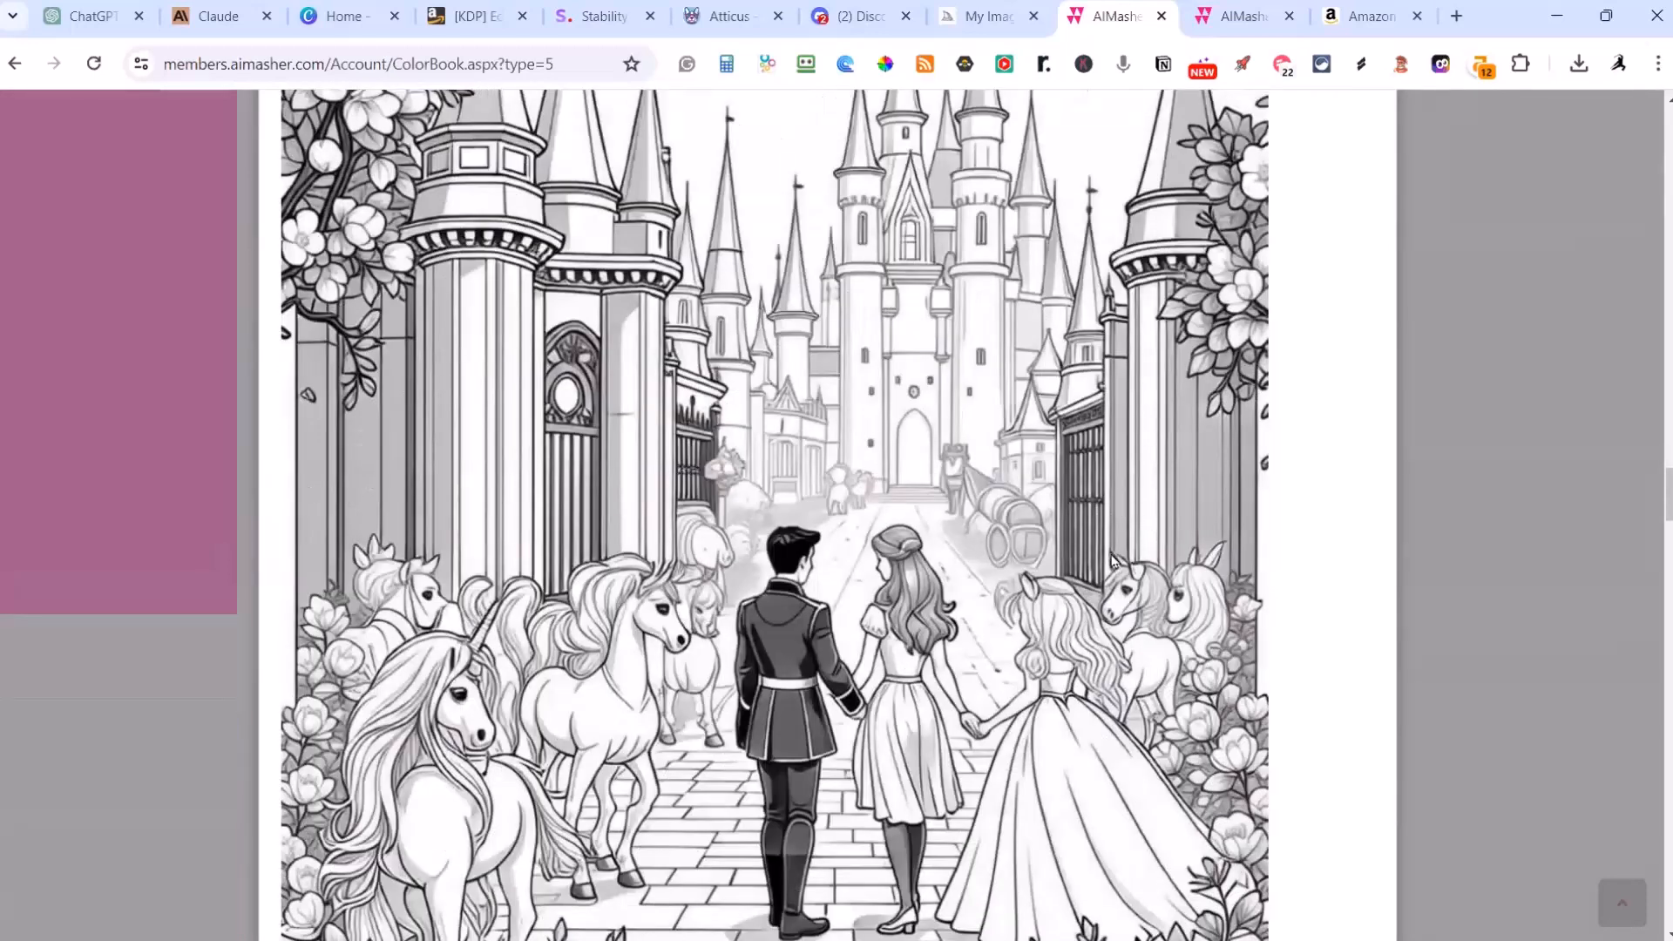
# Step: Review the previewed book's page pictures from The Royal Welcome through Moonlight Melody by the Lake
pyautogui.scroll(-1, 1077, 557)
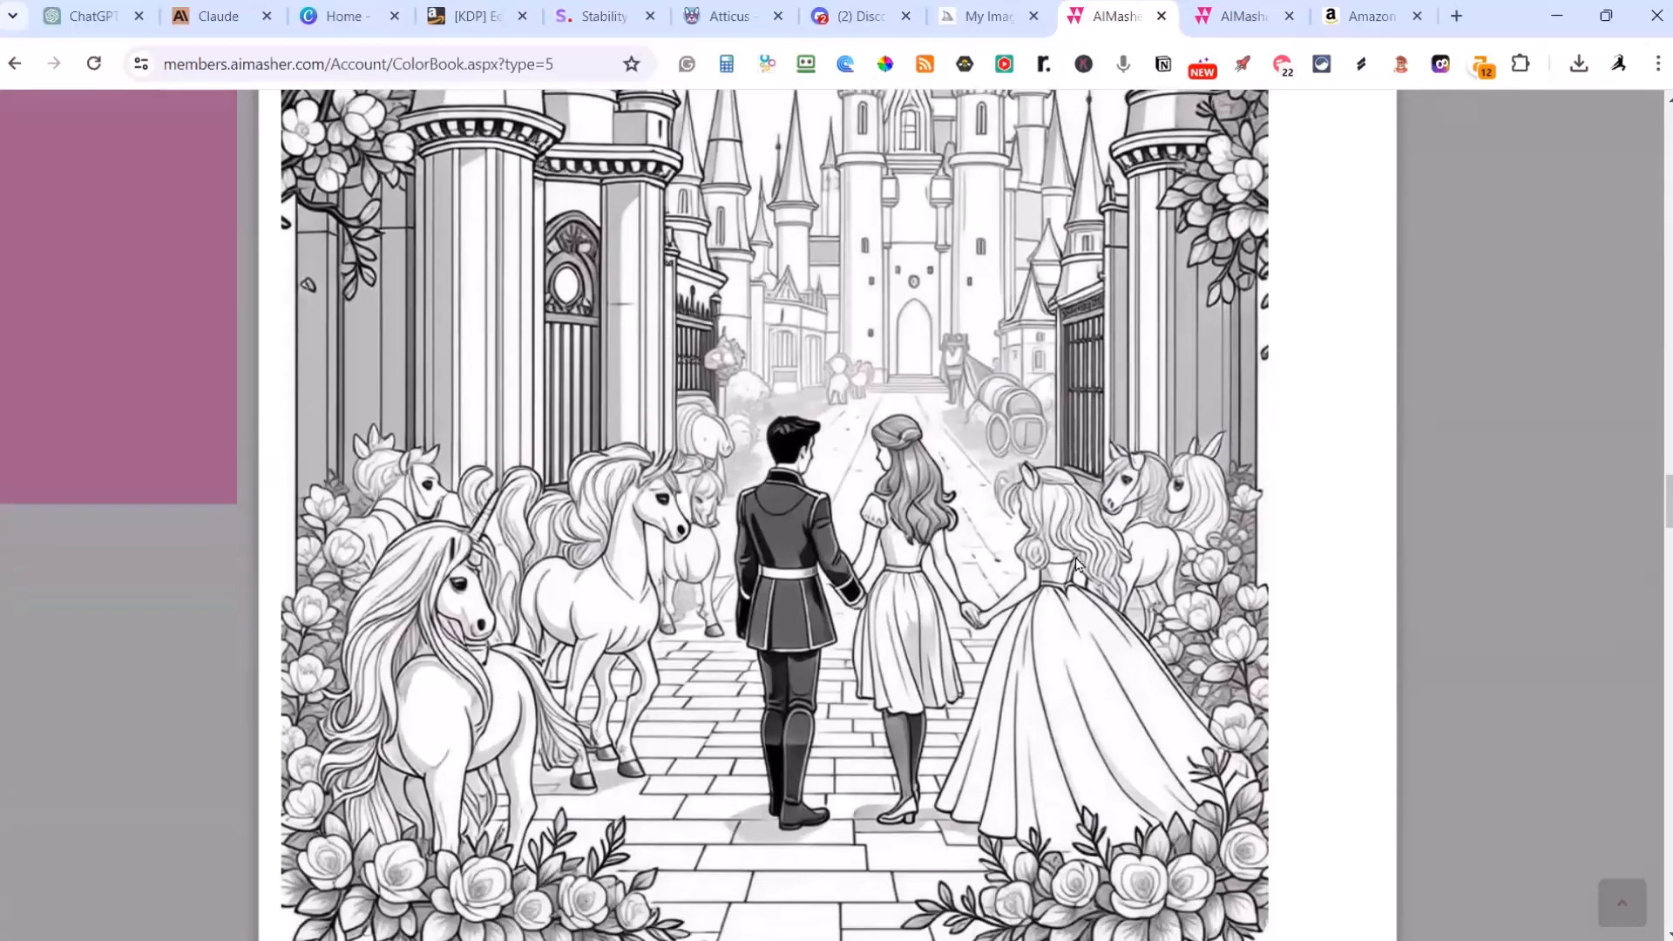
pyautogui.scroll(-14, 1077, 564)
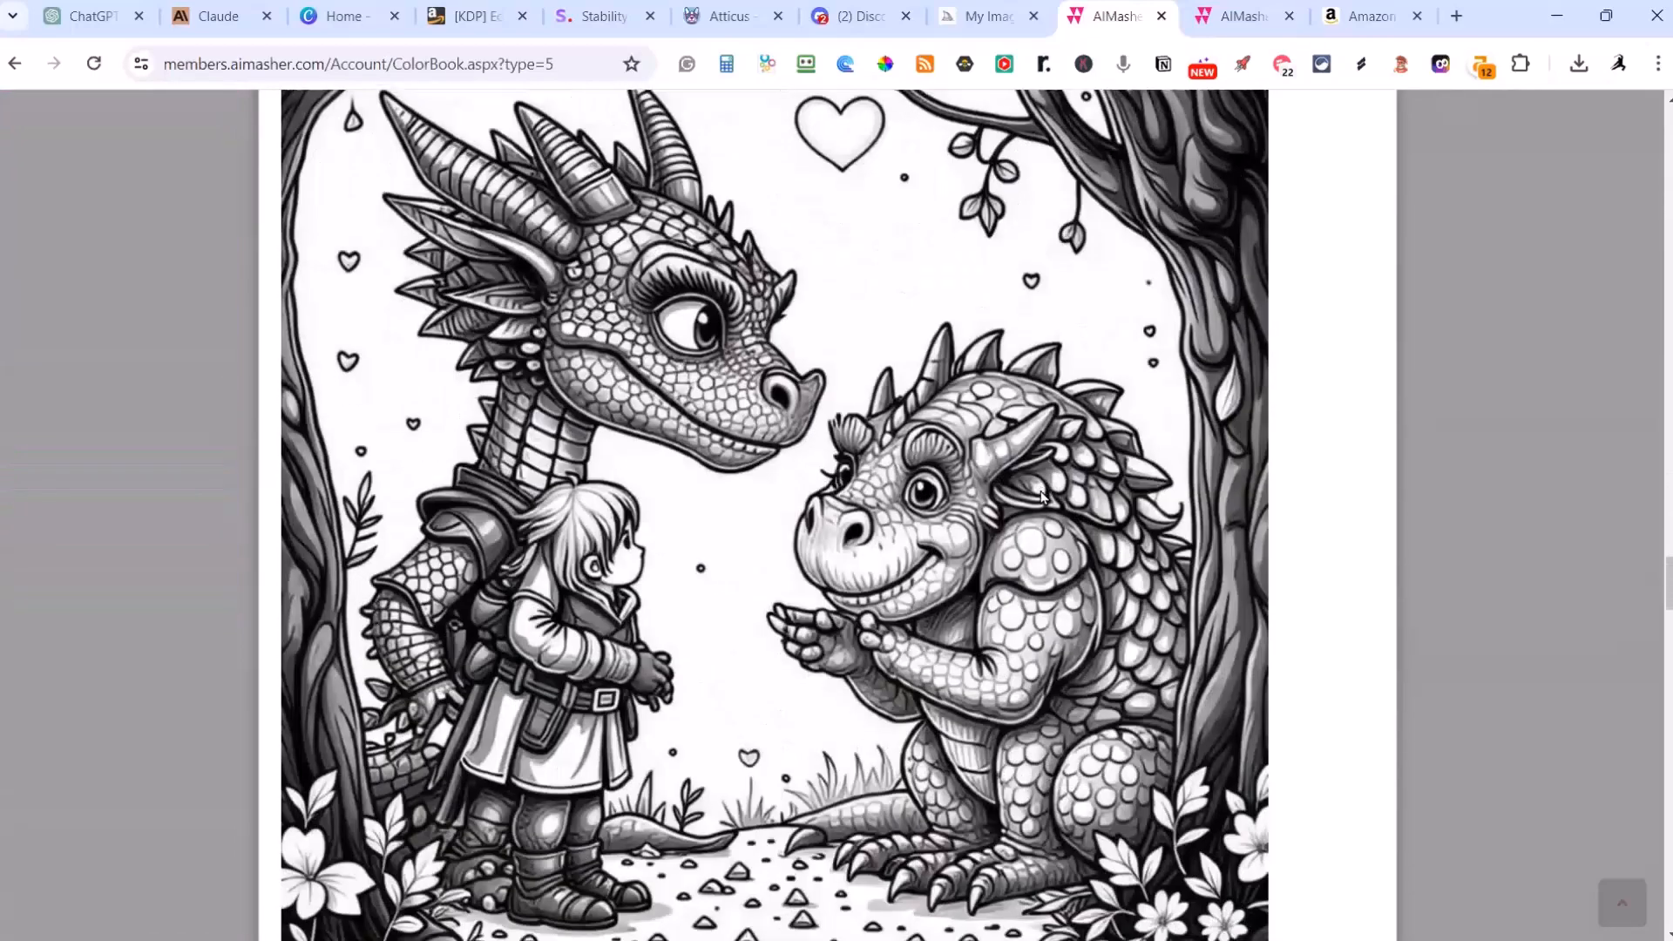
pyautogui.scroll(-18, 1041, 497)
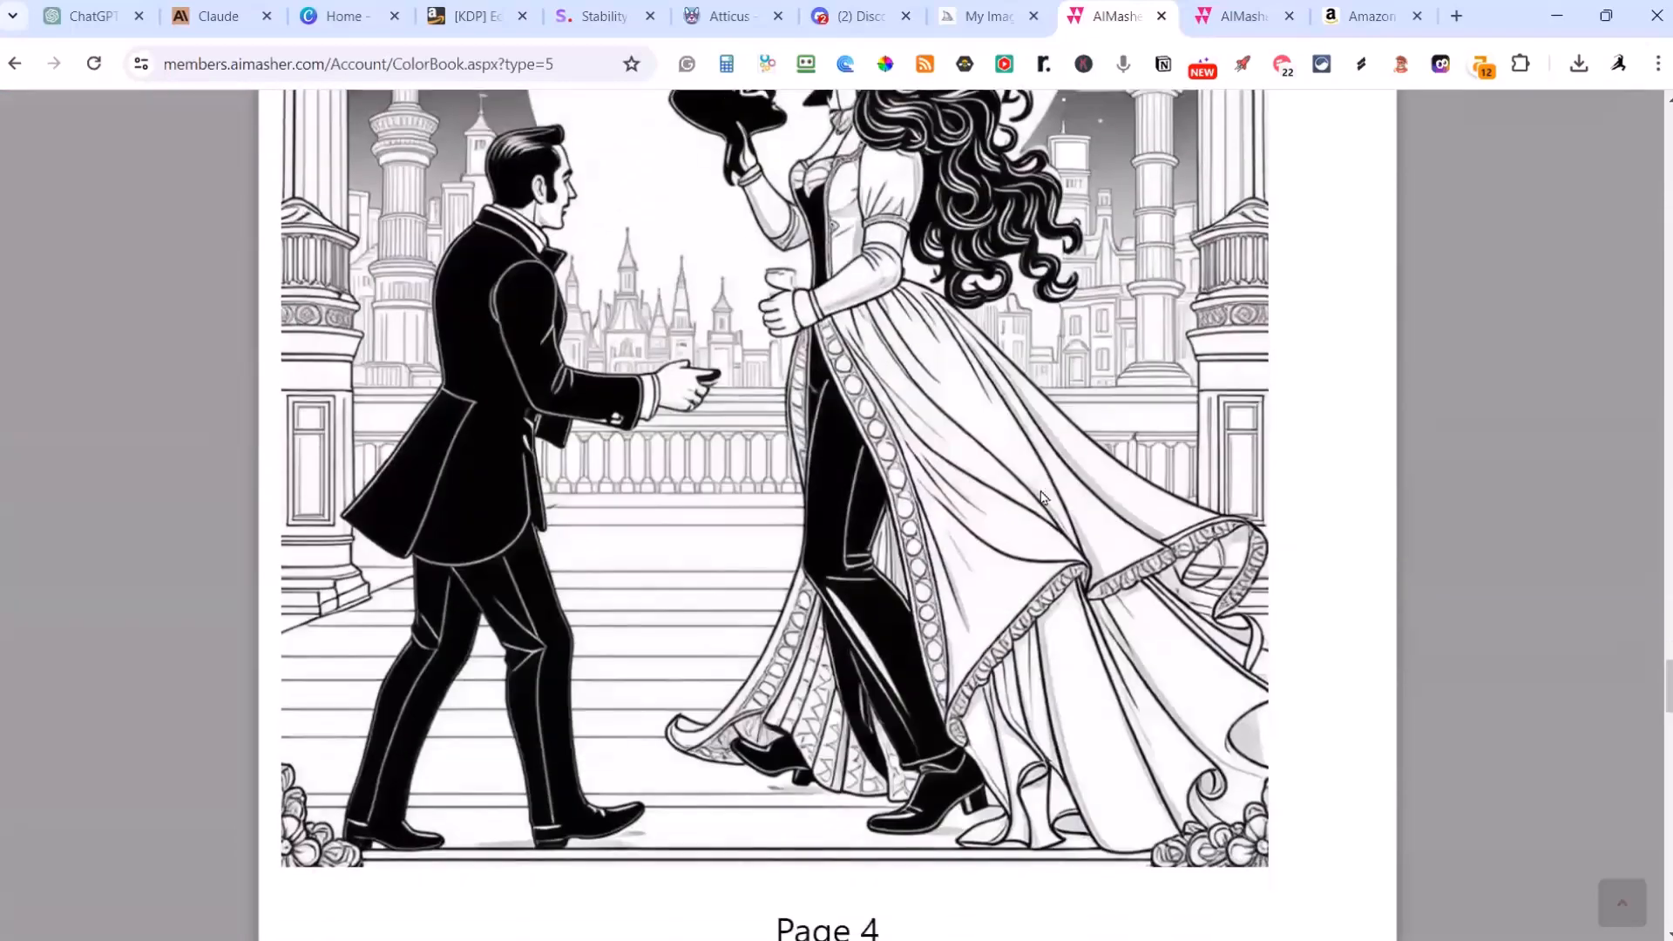
pyautogui.scroll(-12, 1041, 496)
pyautogui.scroll(4, 1041, 497)
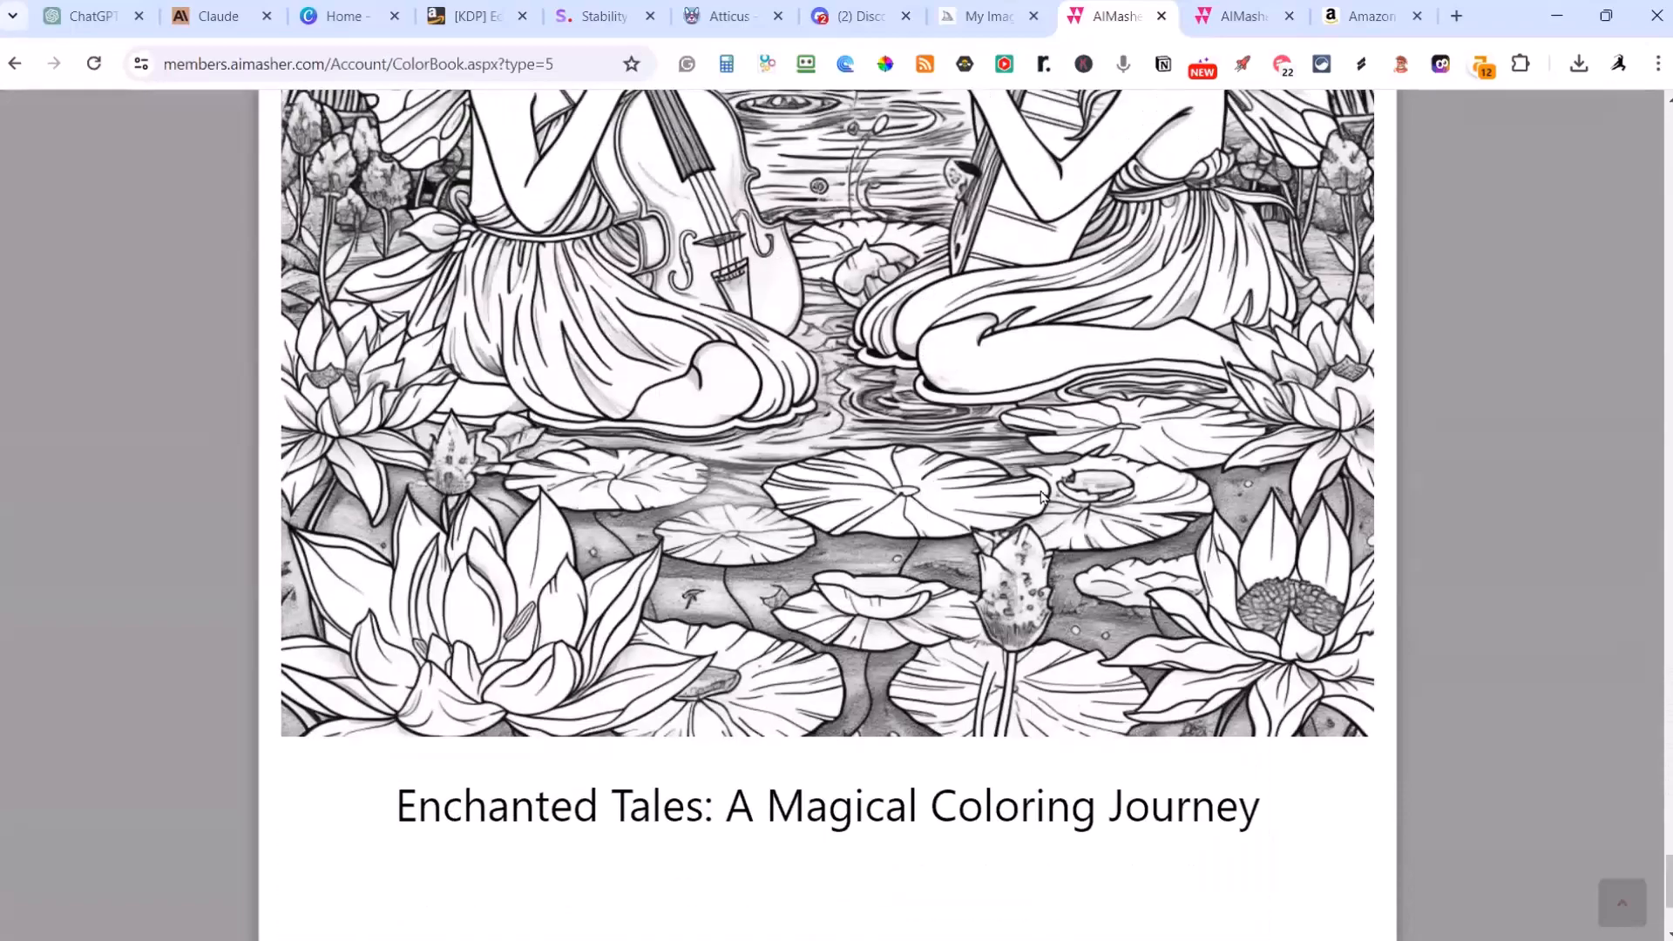
pyautogui.scroll(5, 1043, 497)
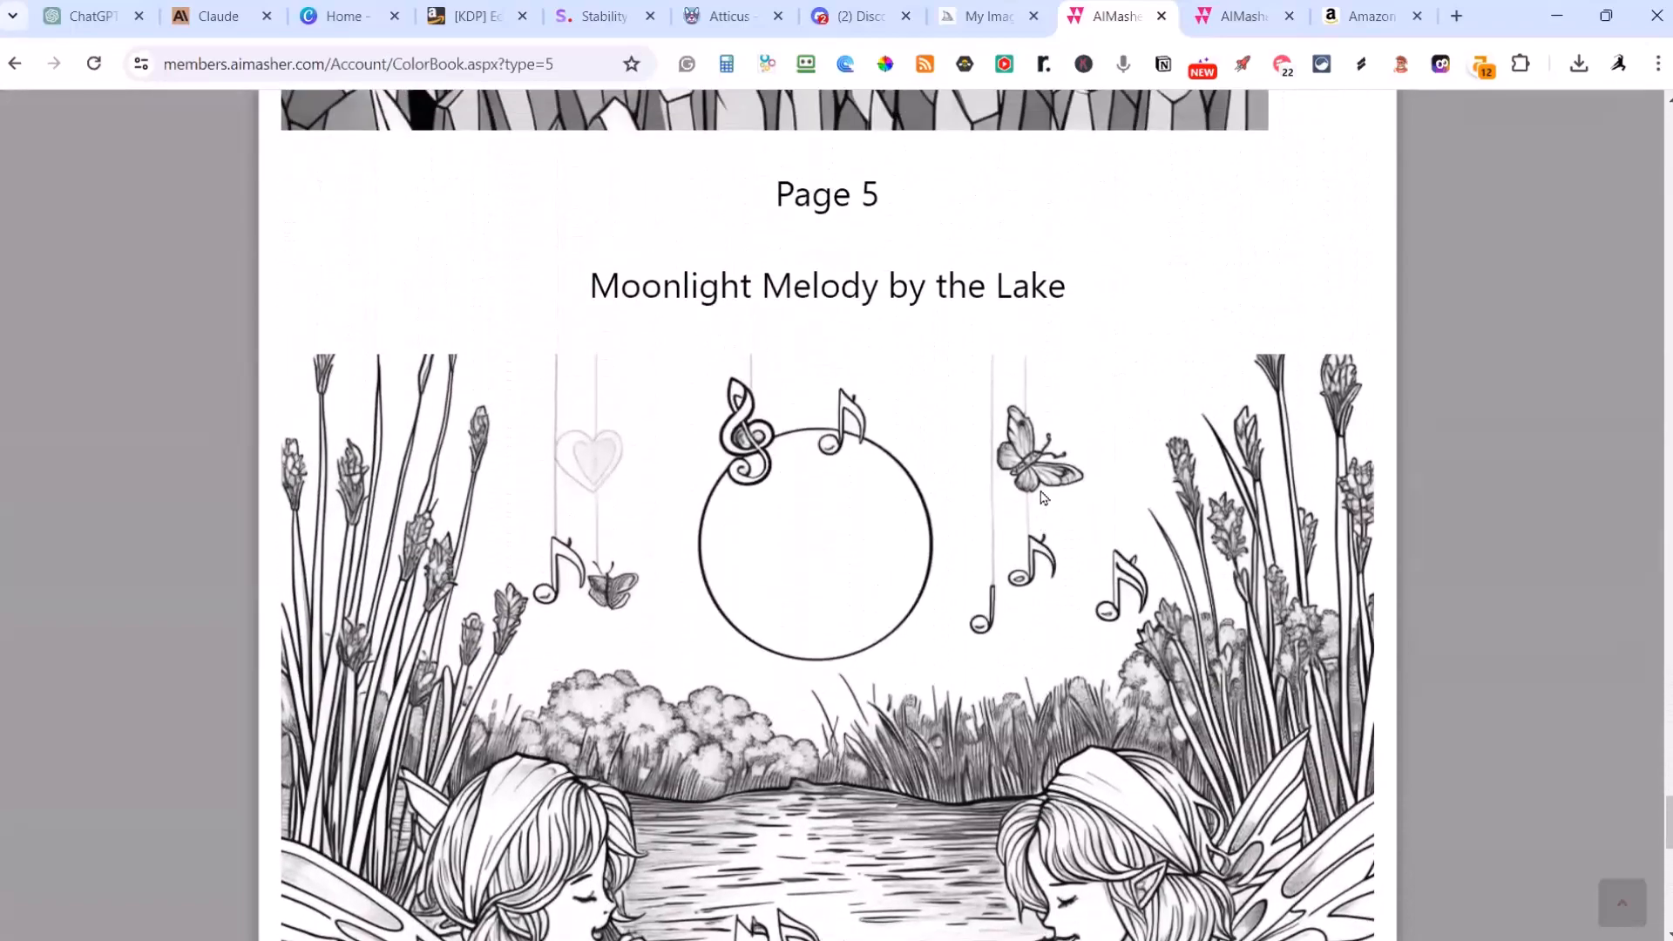
pyautogui.scroll(-6, 1043, 497)
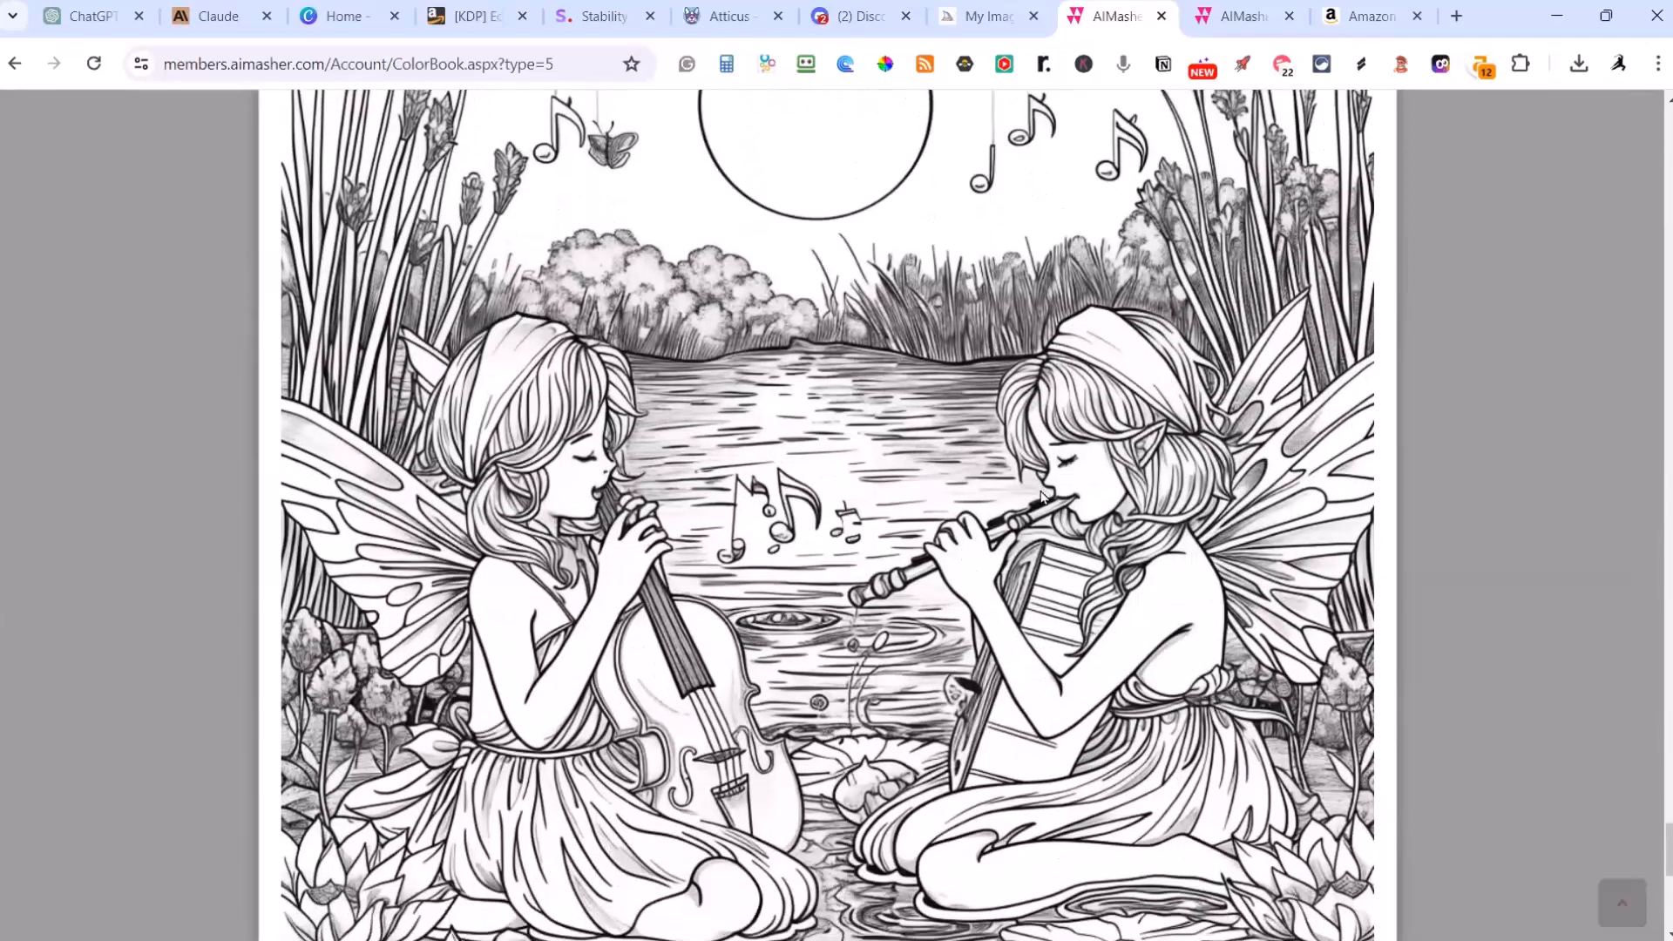
pyautogui.scroll(-4, 1043, 496)
pyautogui.scroll(8, 1043, 497)
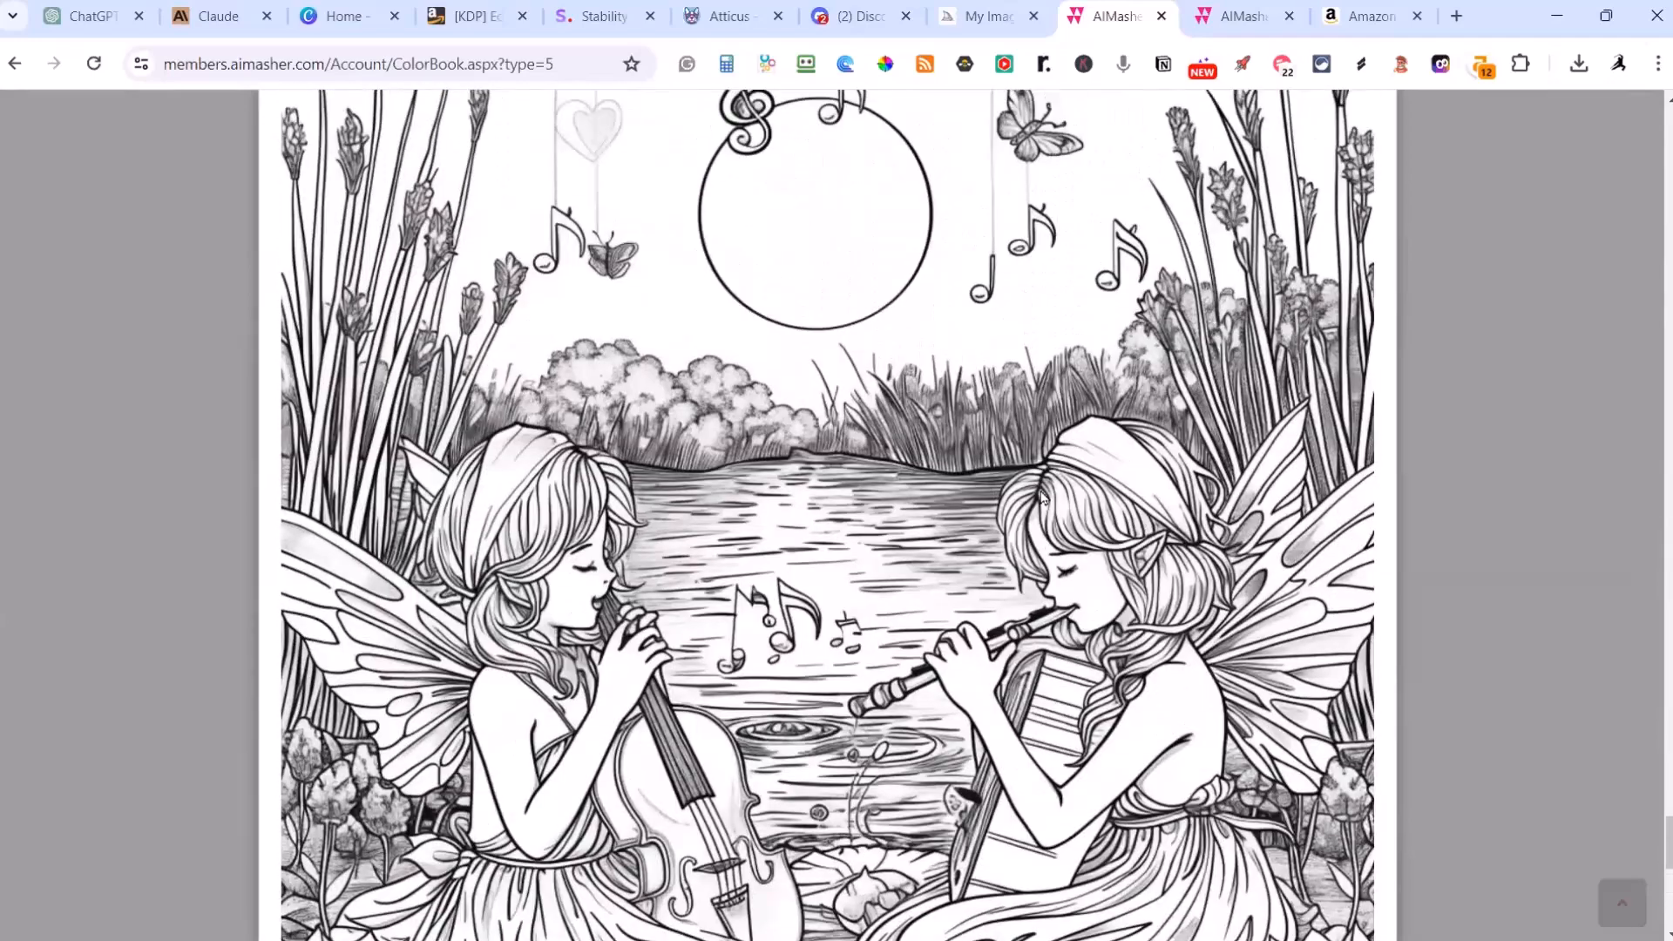
# Step: Compare the Moonlight Melody by the Lake picture with the earlier pages' pictures, going back to Encounter in the Enchanted Forest
pyautogui.scroll(8, 1043, 496)
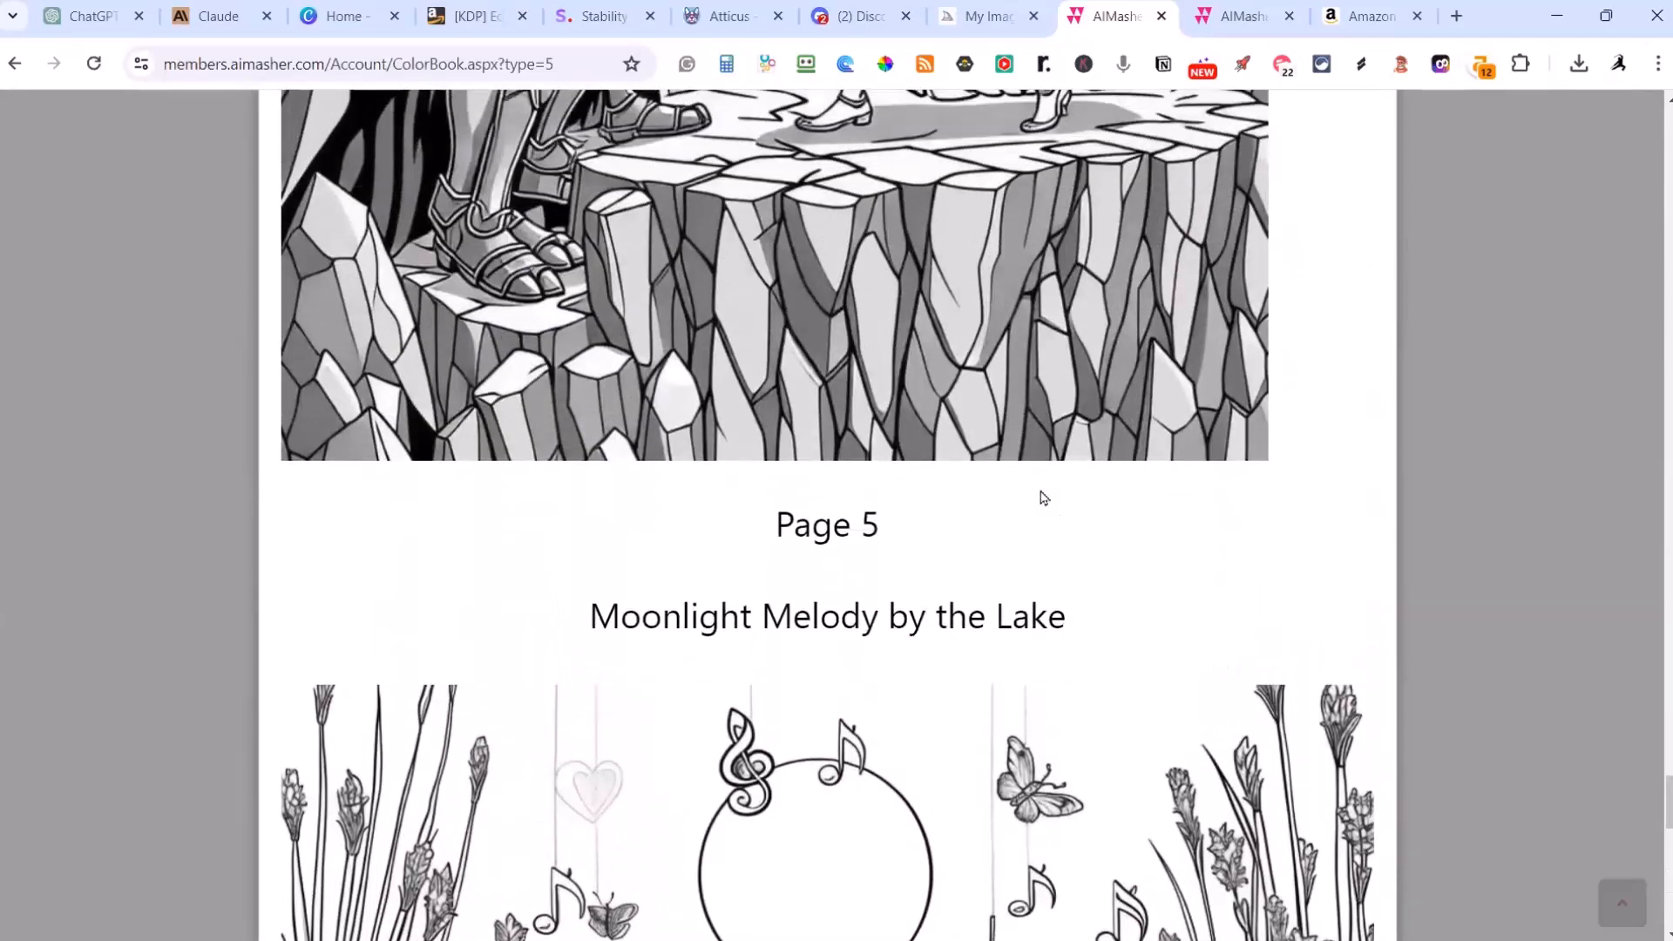
pyautogui.scroll(6, 1043, 496)
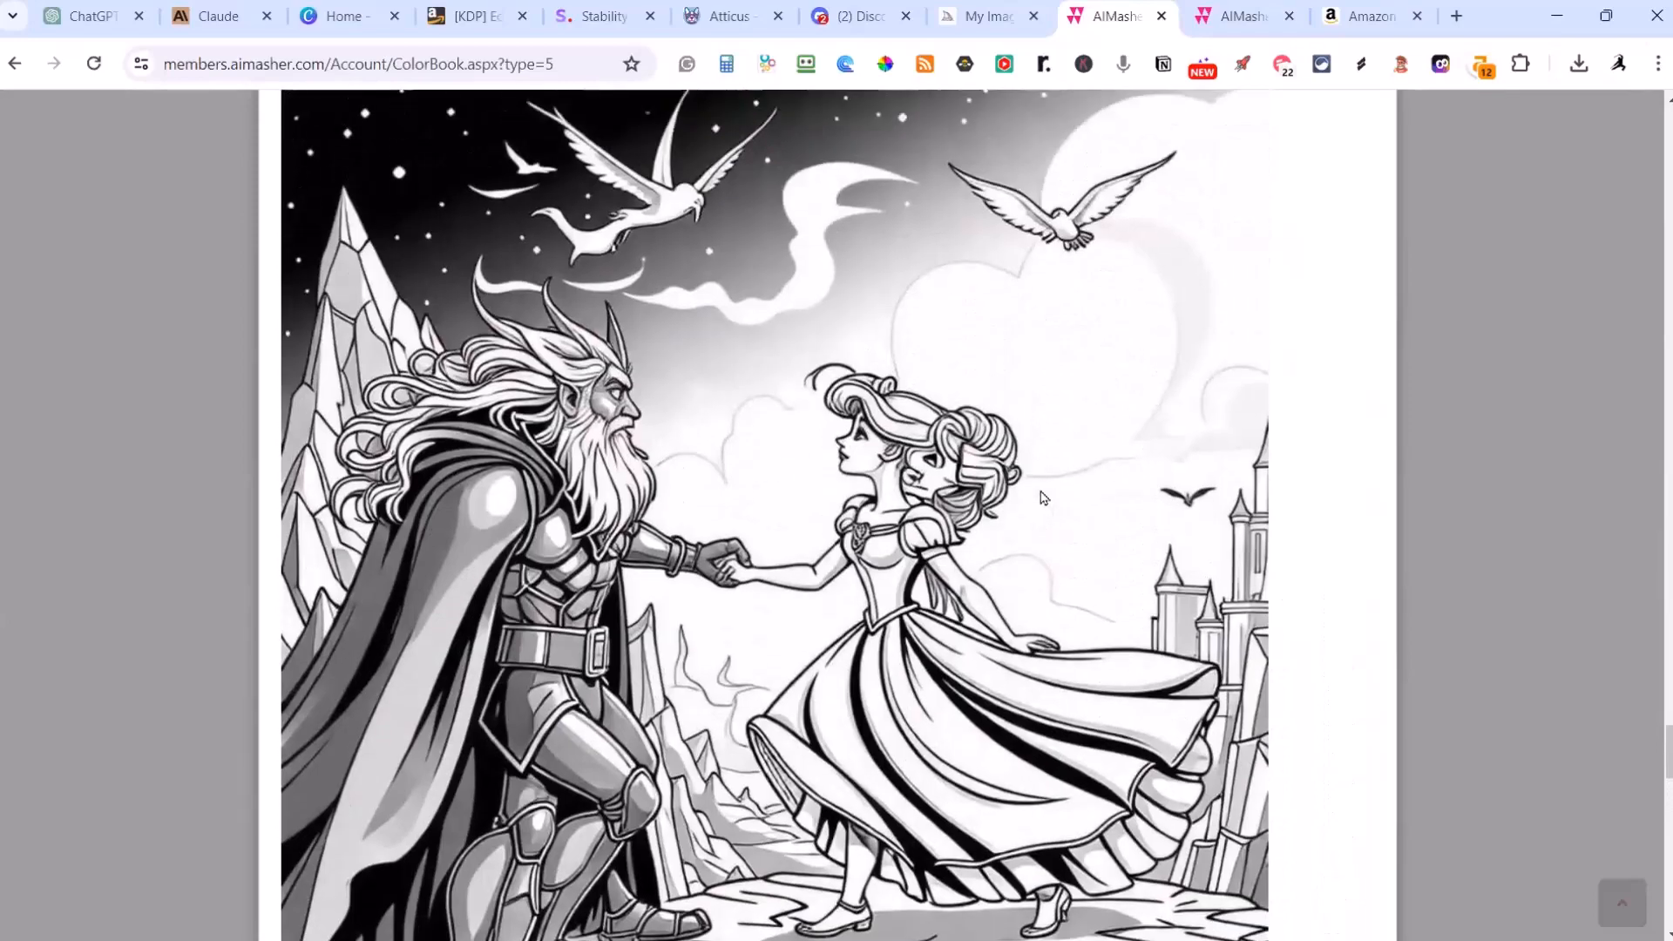
pyautogui.scroll(-12, 1043, 497)
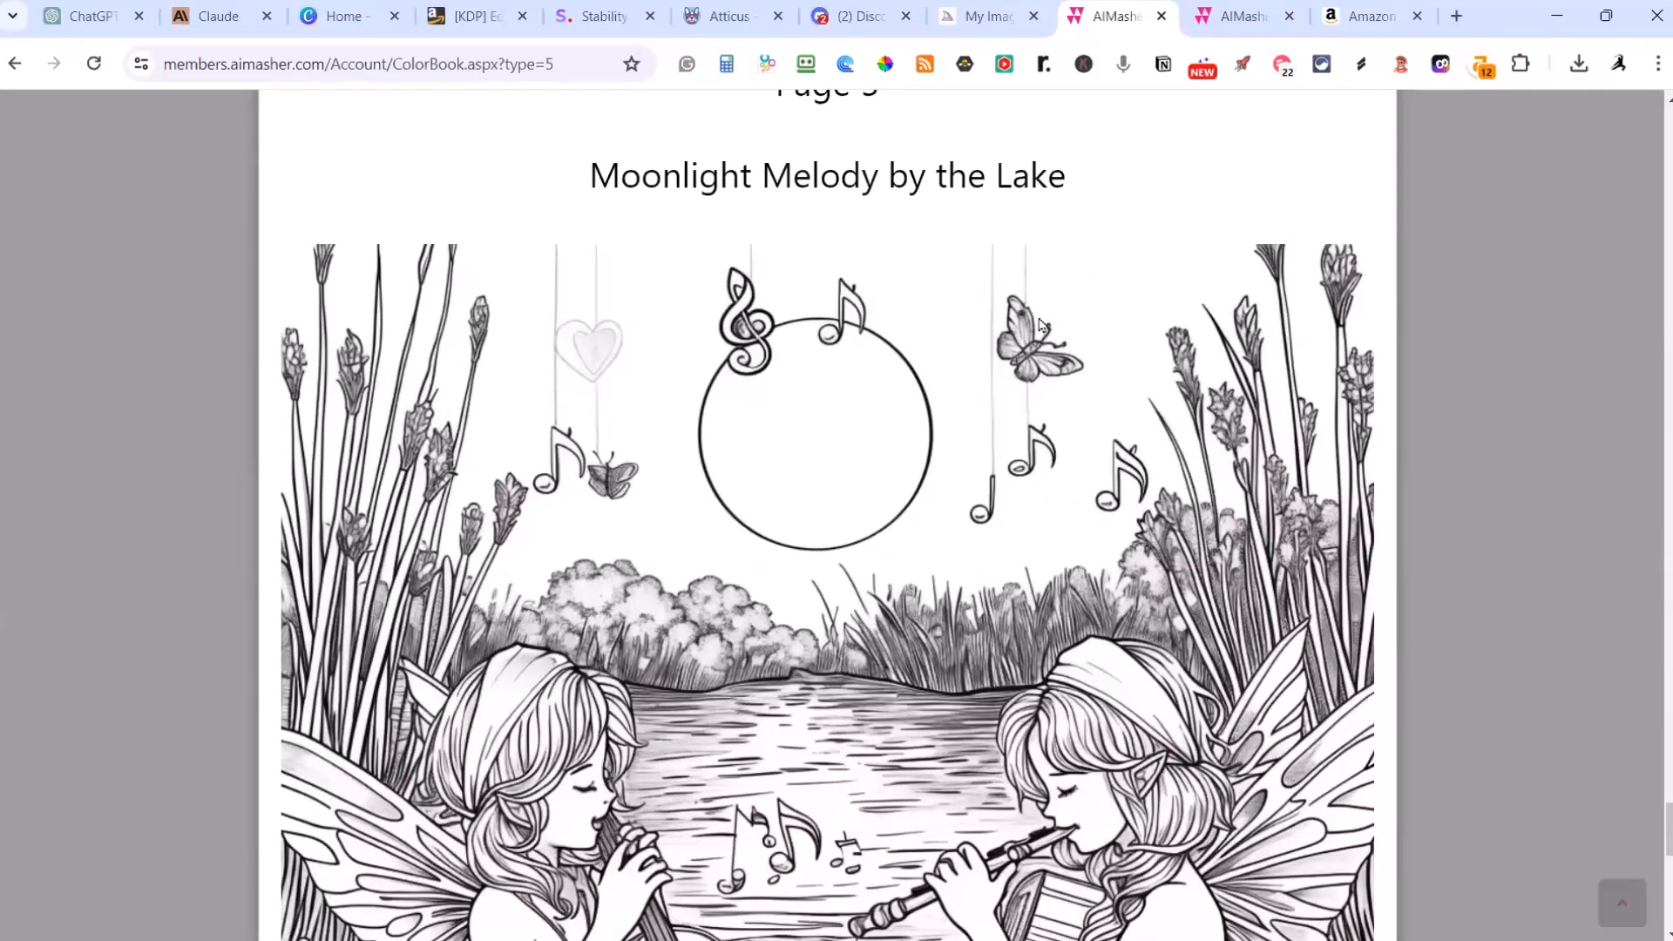
pyautogui.scroll(-5, 866, 688)
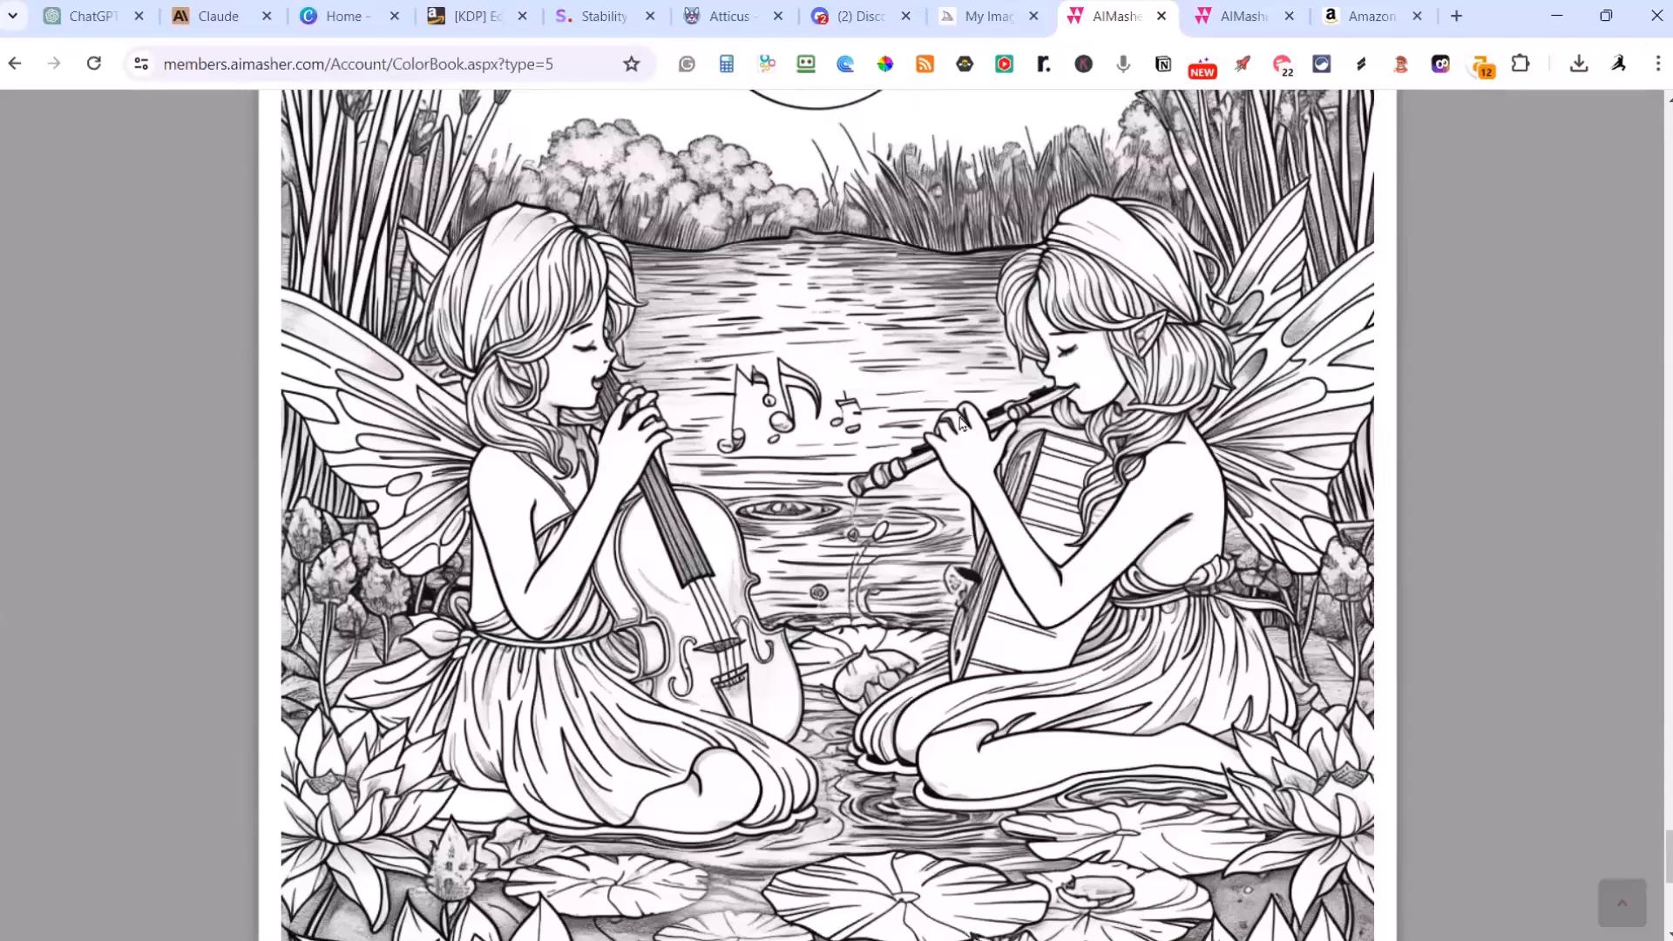
pyautogui.scroll(-1, 960, 422)
pyautogui.scroll(-5, 743, 496)
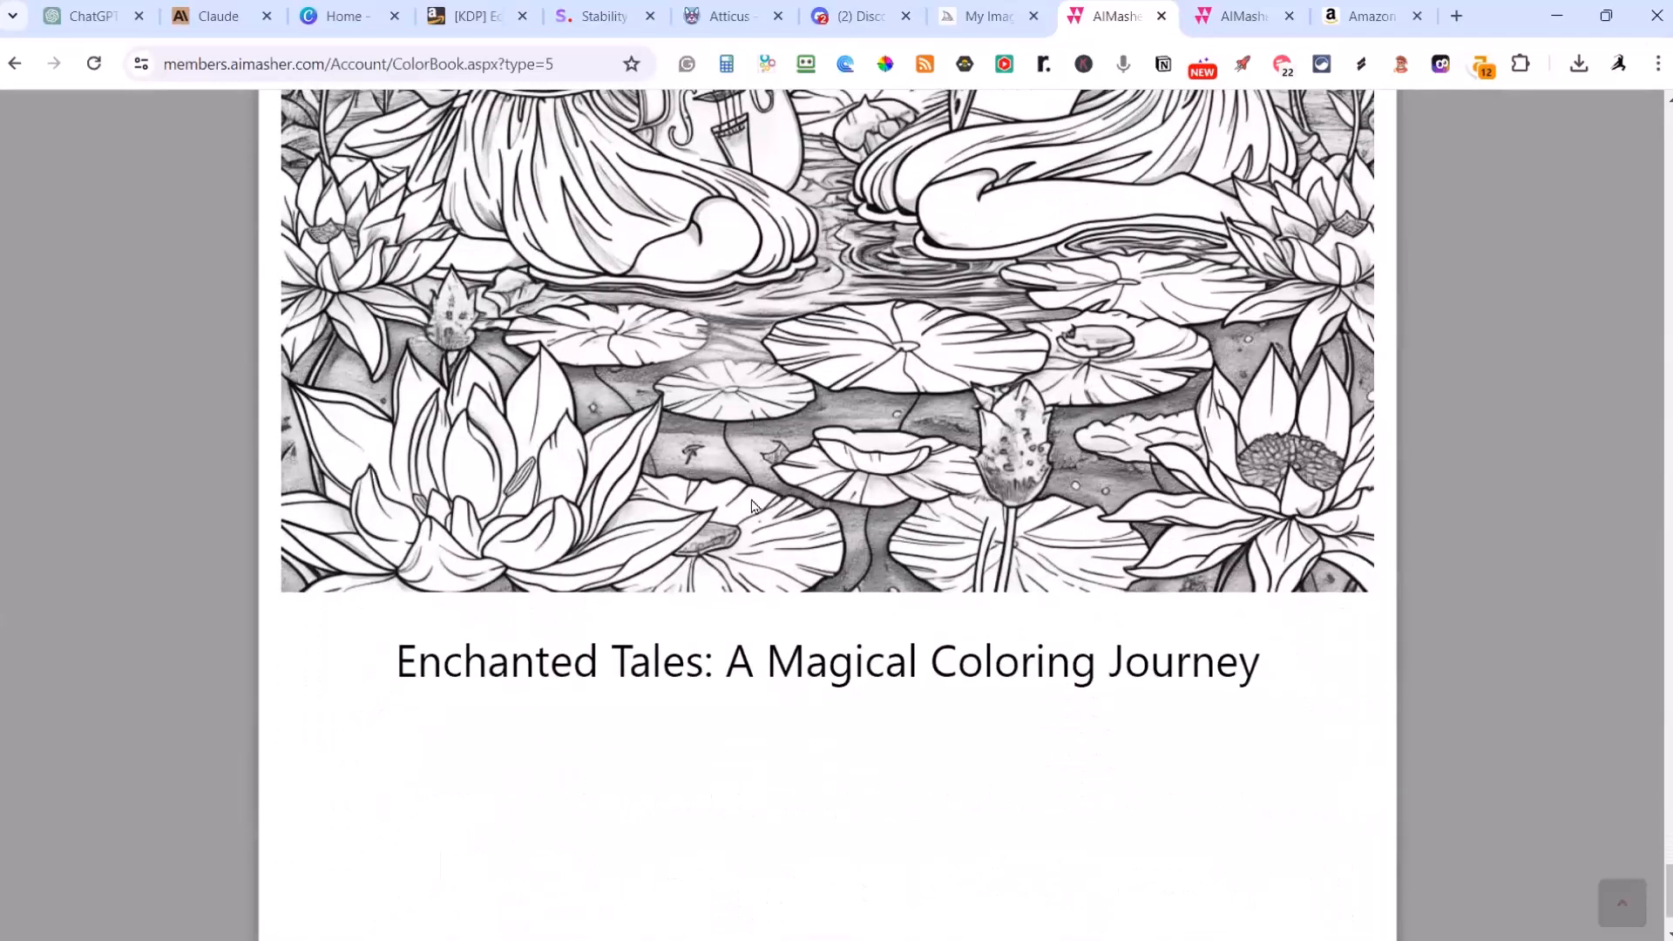
pyautogui.scroll(20, 751, 506)
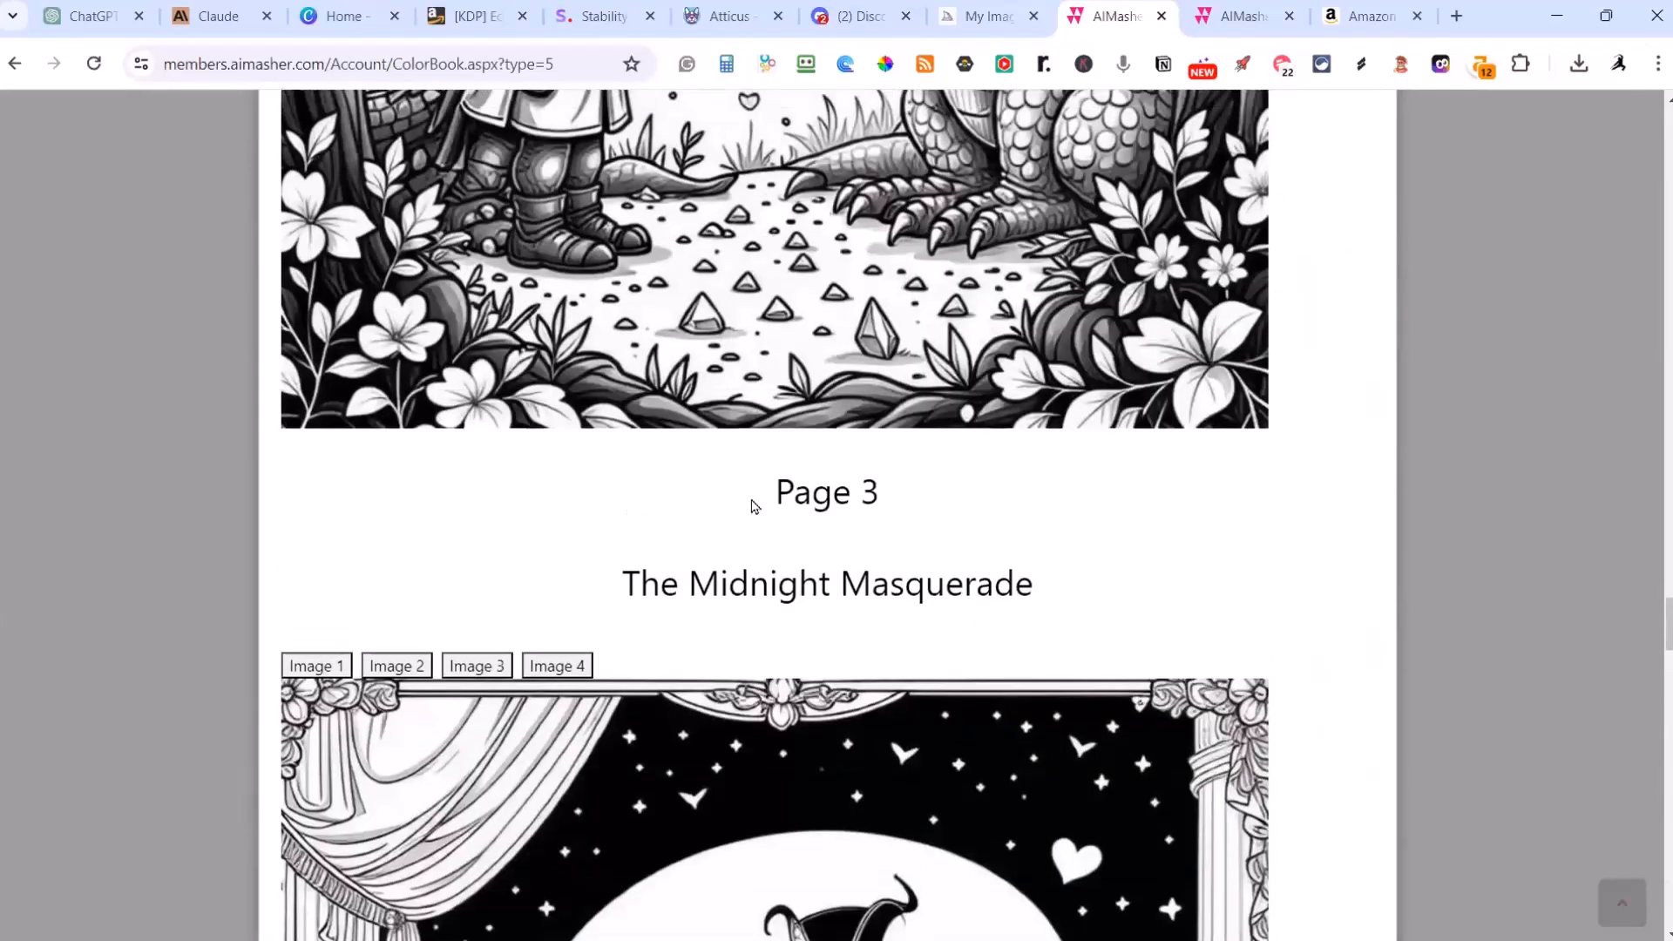
pyautogui.scroll(10, 754, 506)
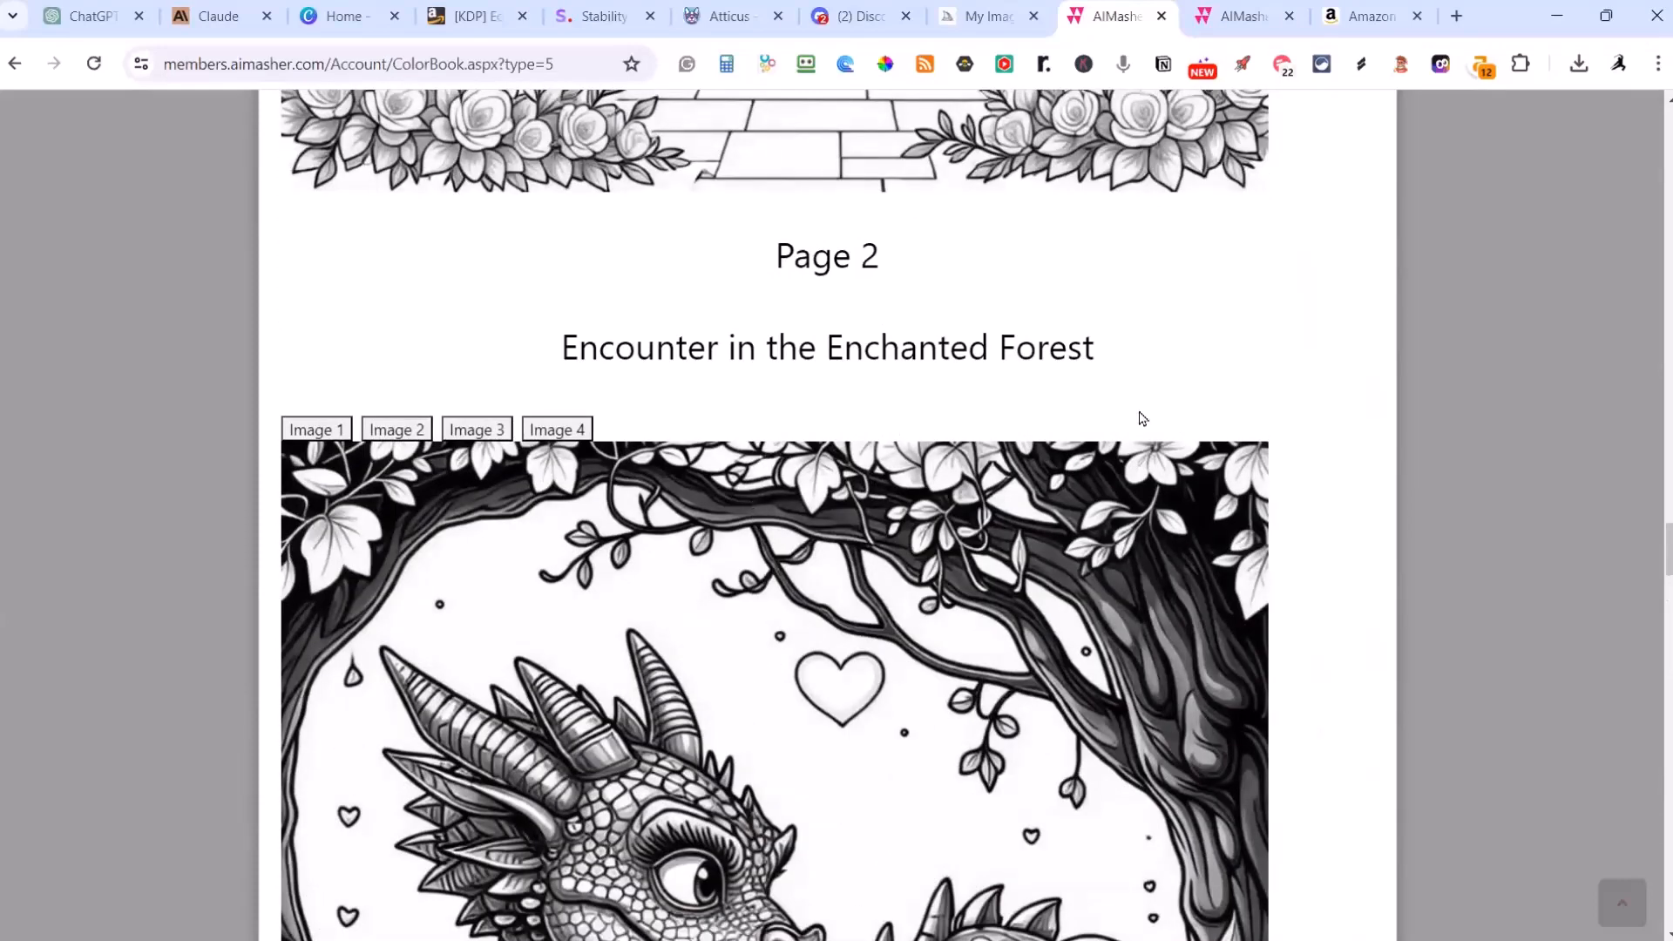
# Step: Switch to the AIMasher Media Packs page and finish editing the CB-Fairy Tales pack
pyautogui.click(1246, 17)
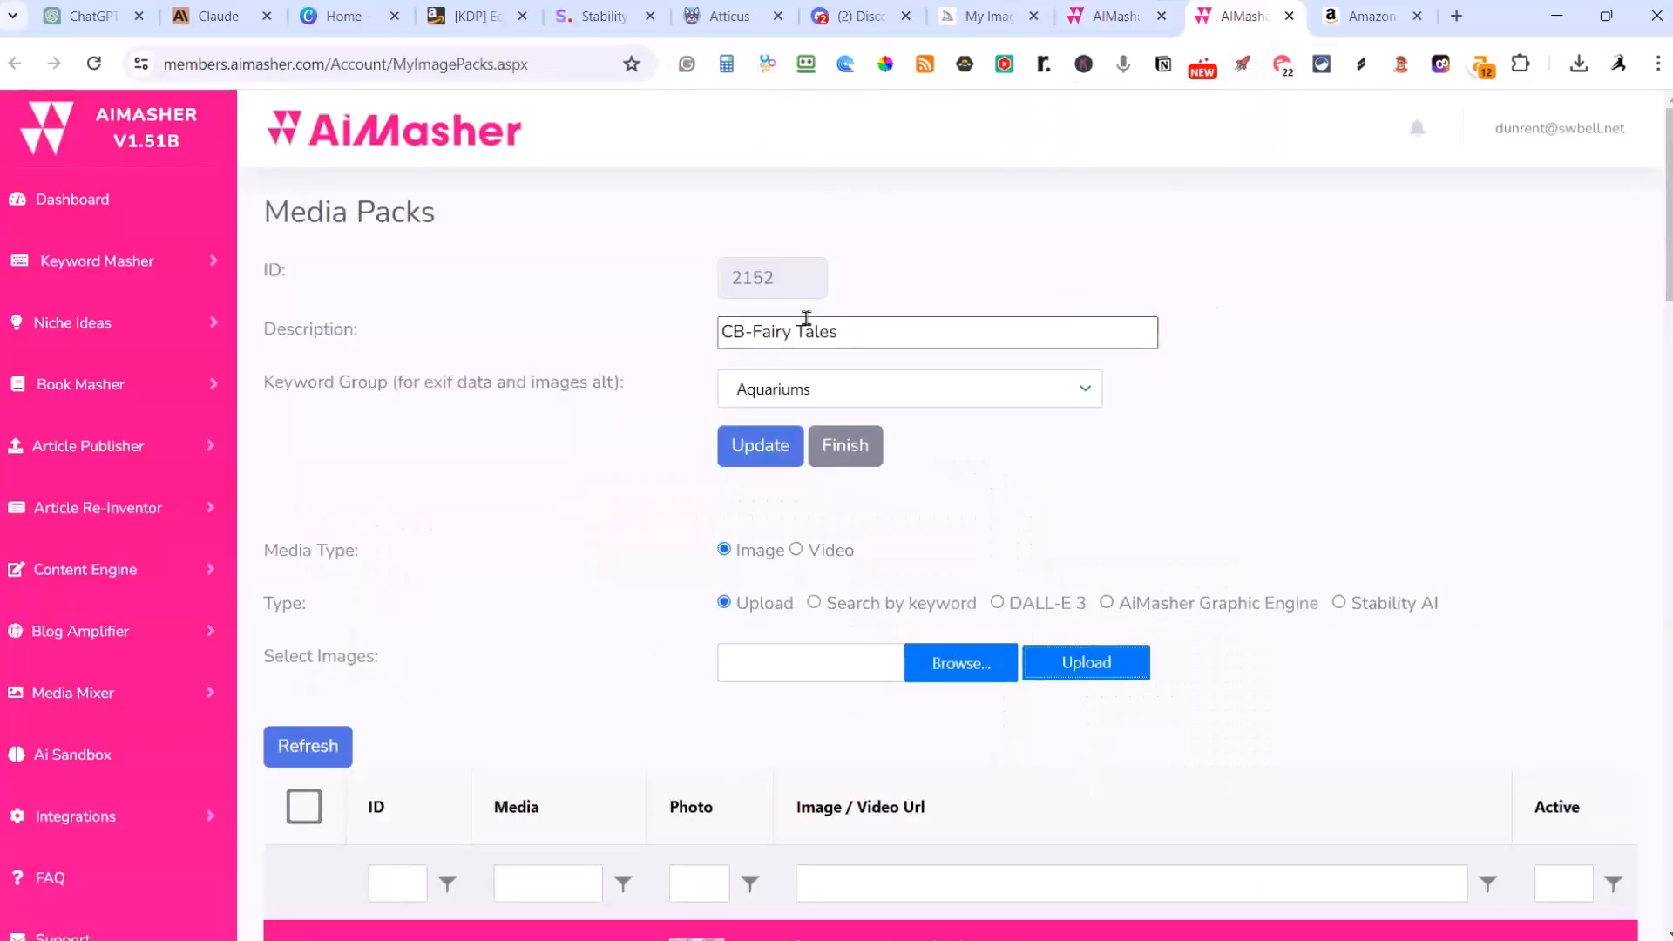
pyautogui.click(845, 449)
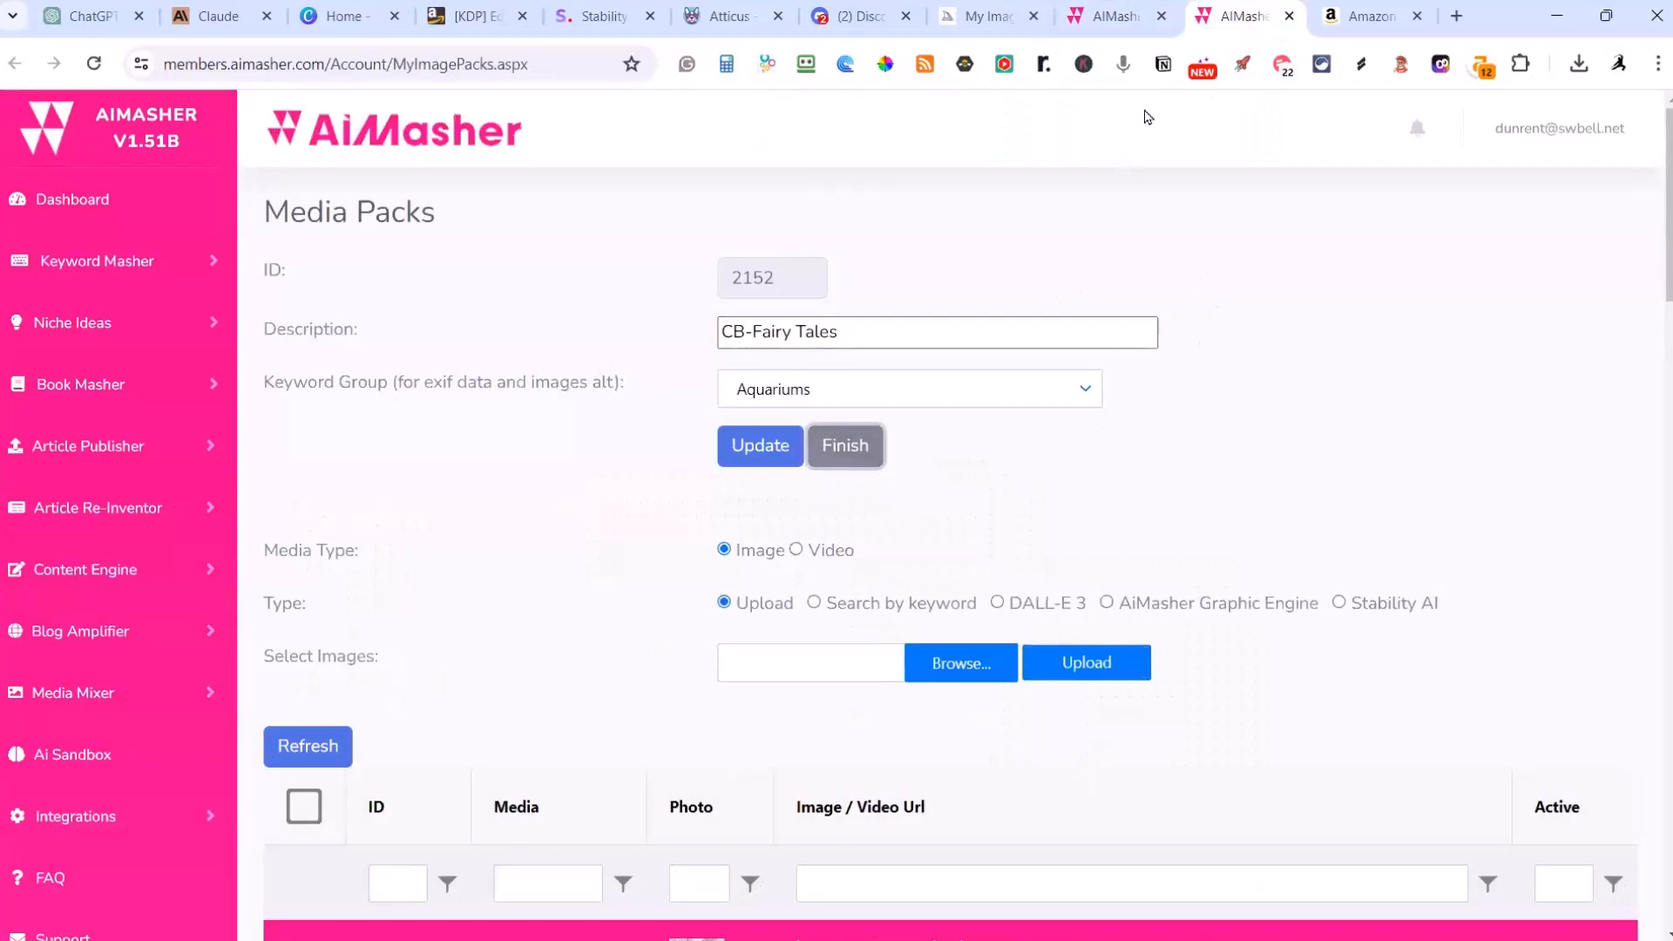
# Step: Return to the AIMasher coloring book page and close the book preview
pyautogui.click(1100, 18)
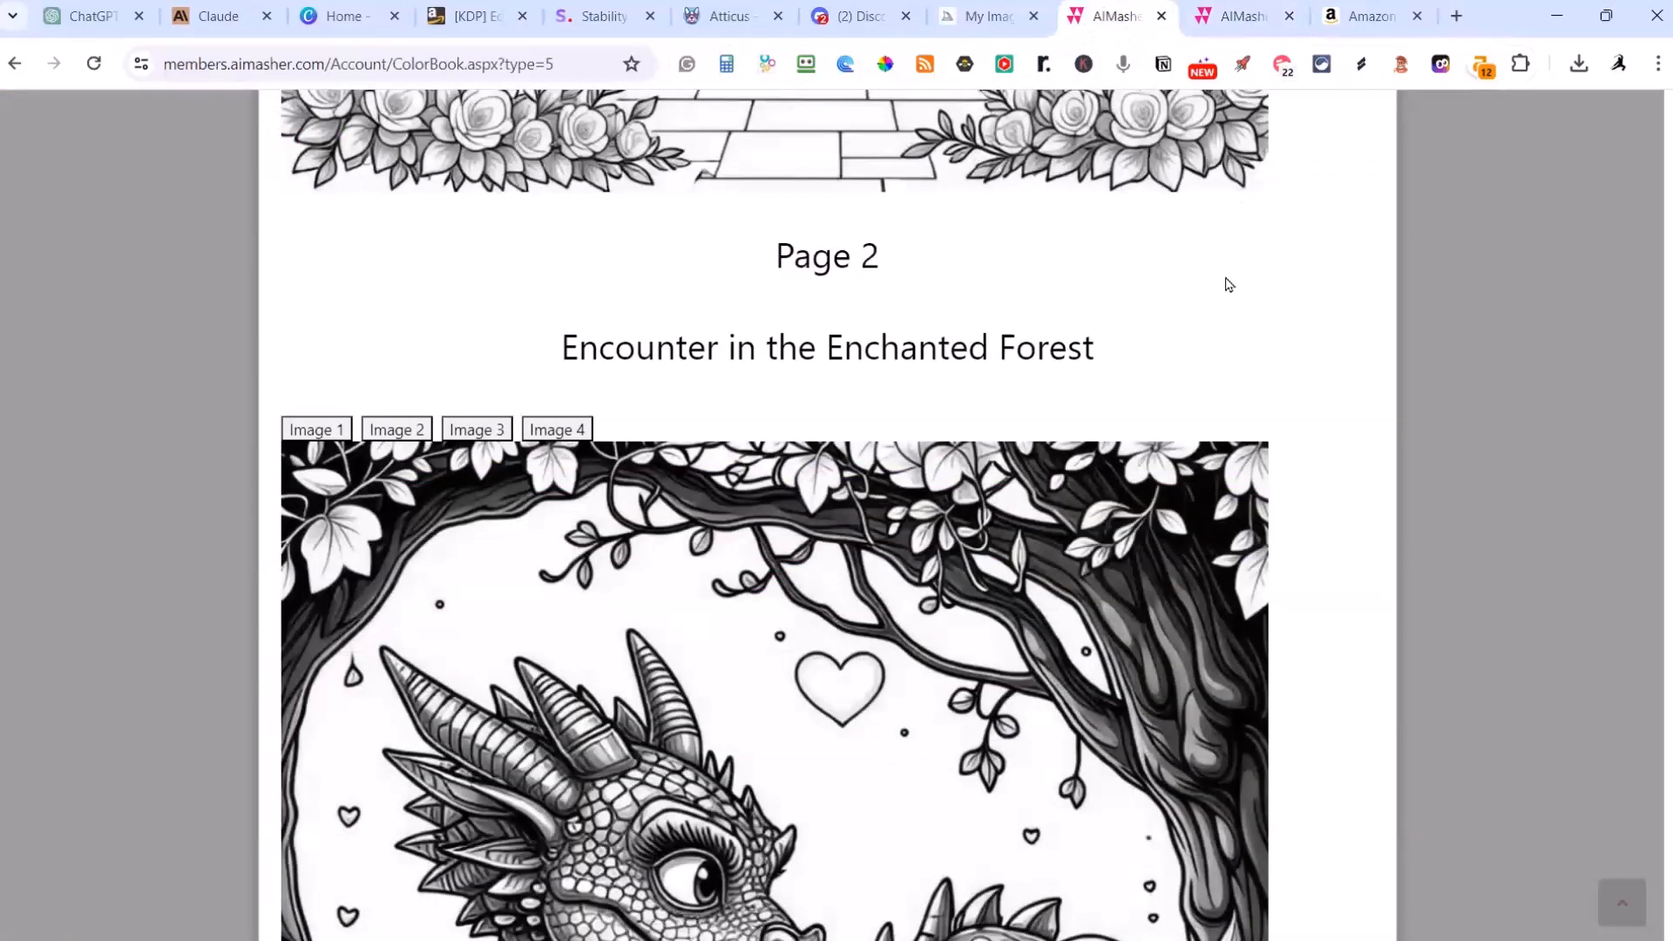
pyautogui.scroll(20, 1164, 514)
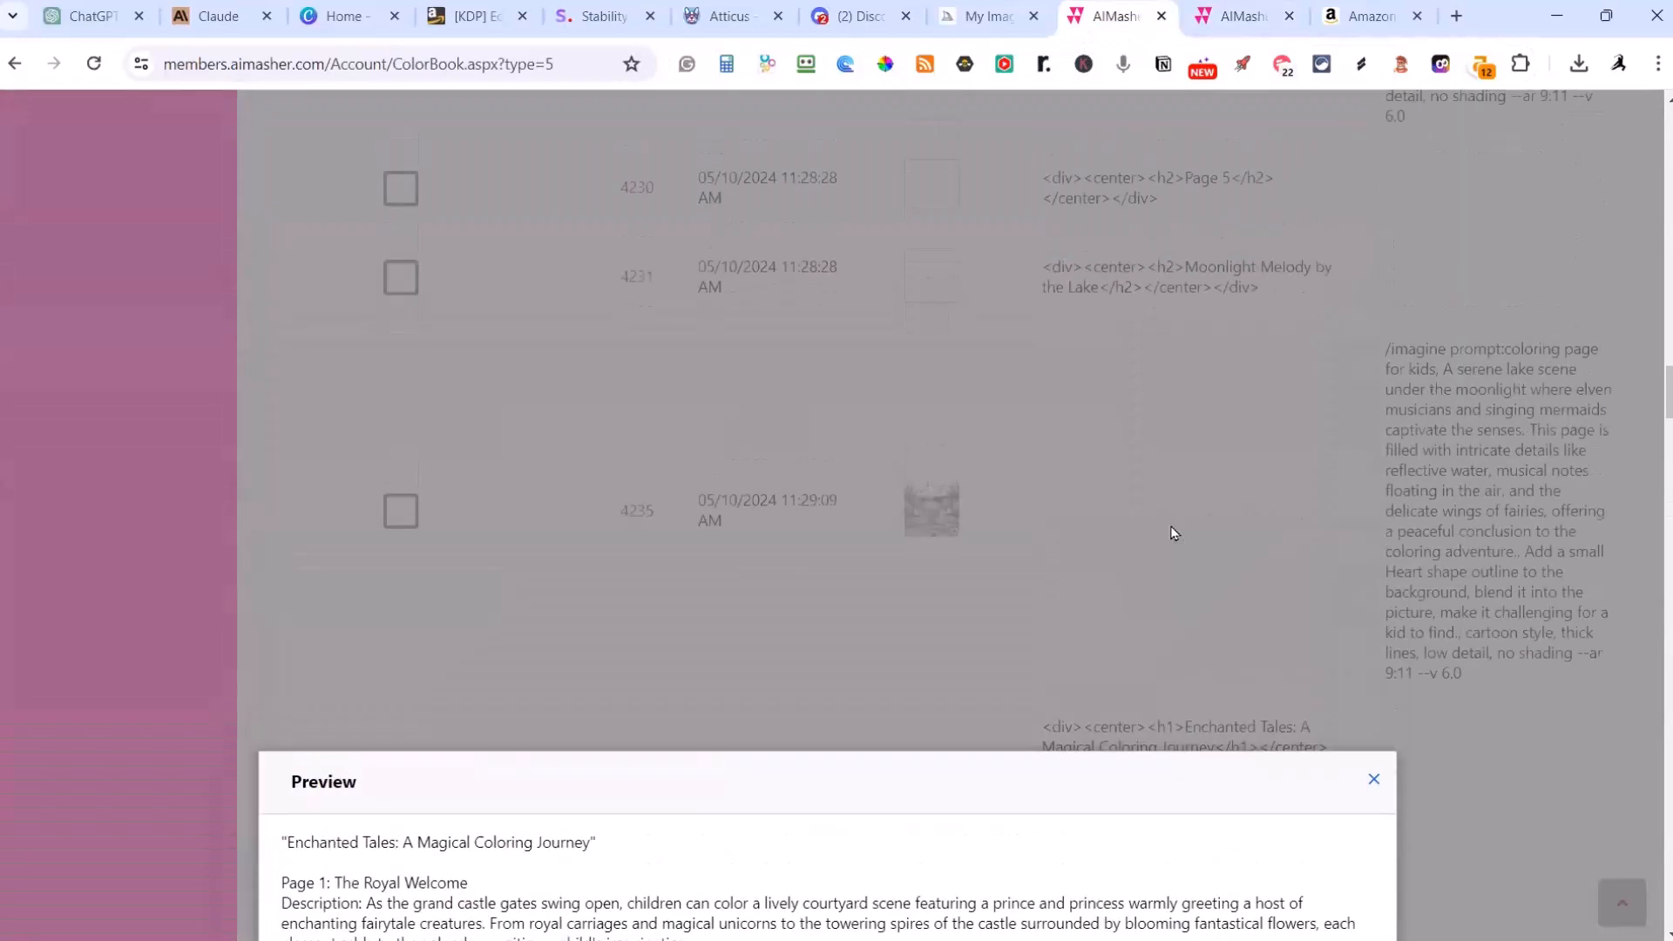
pyautogui.click(1095, 642)
pyautogui.scroll(5, 1095, 636)
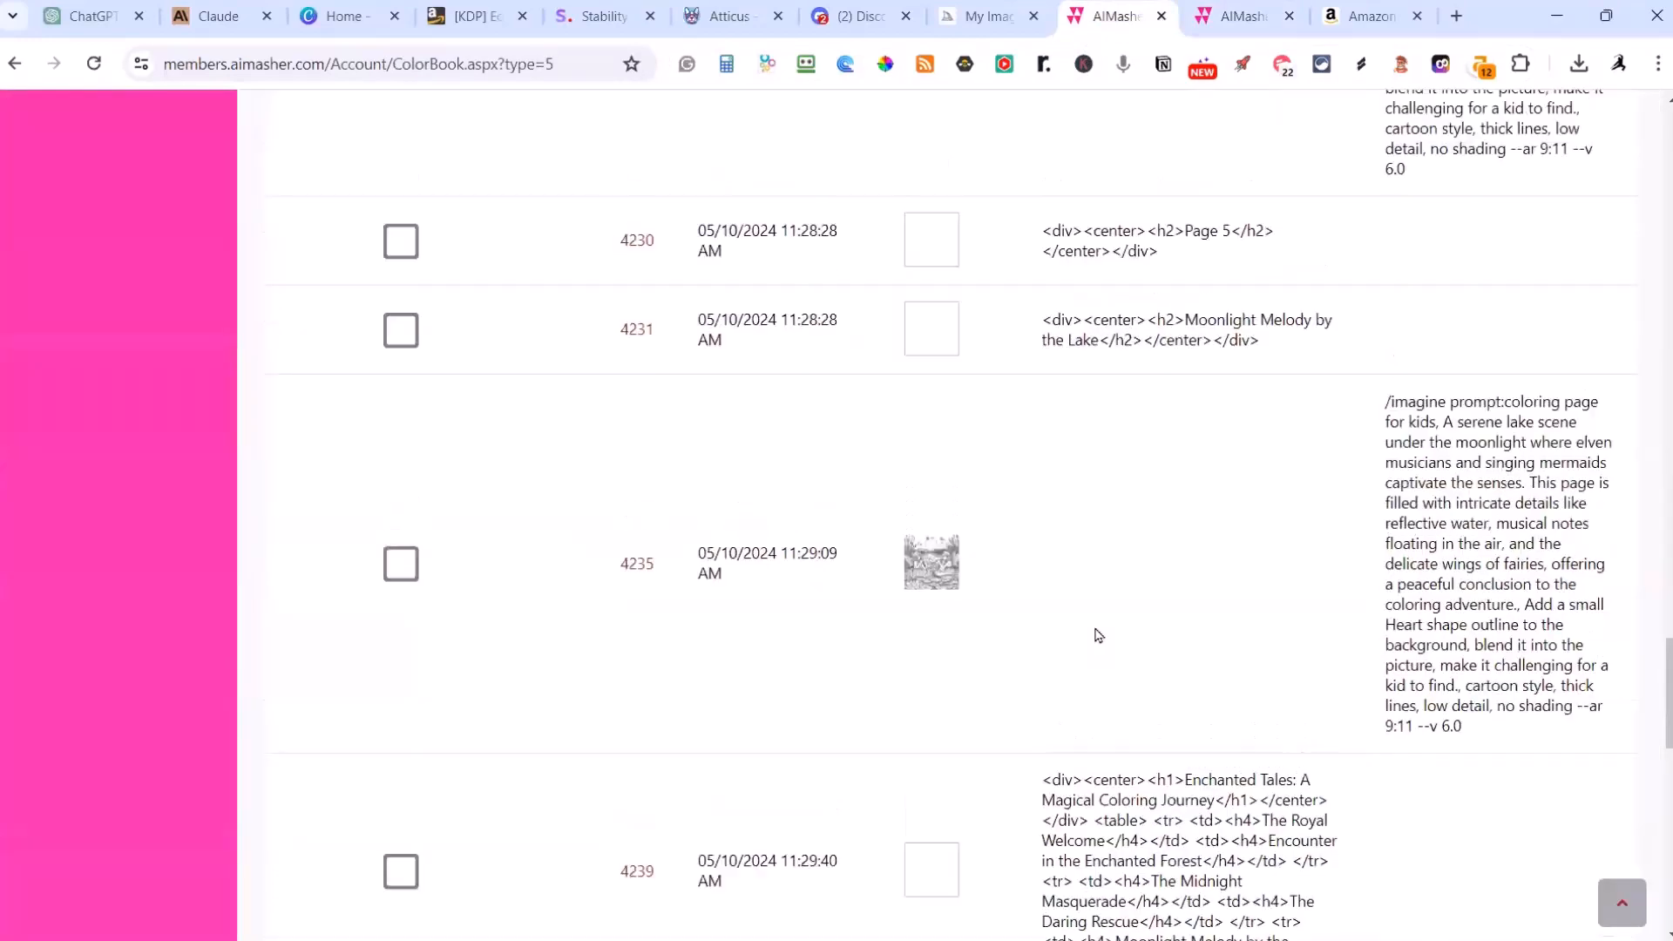
# Step: Examine the DOCX and PDF output formats, the book download option and the last rows of the book's content list
pyautogui.scroll(-15, 1095, 636)
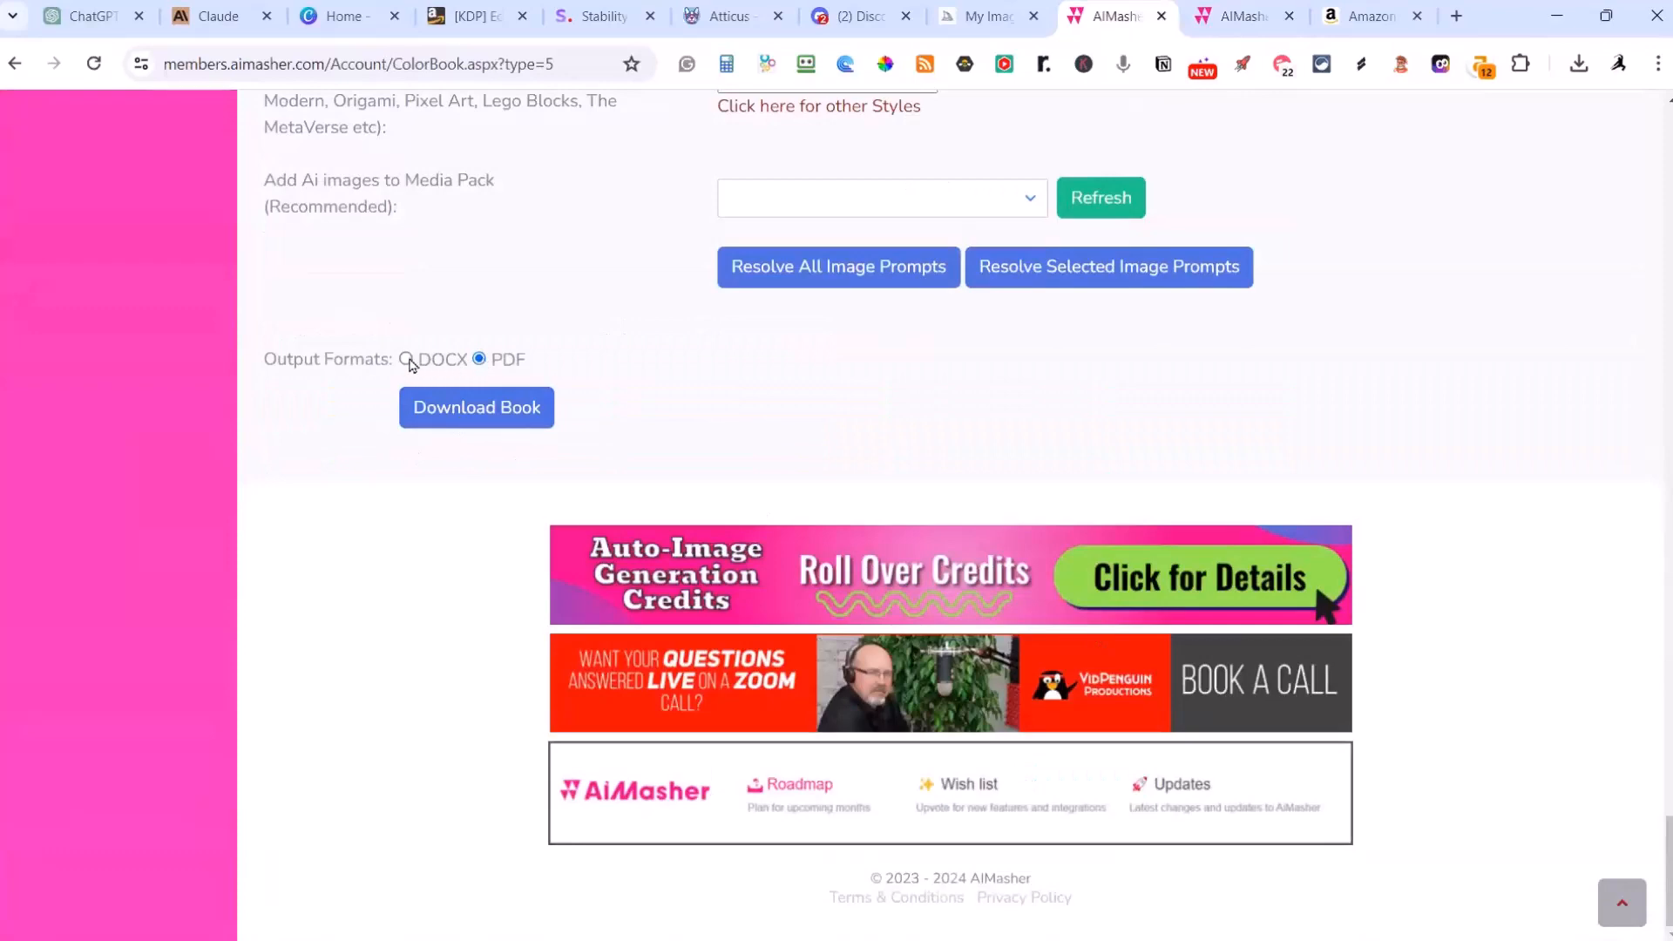
pyautogui.scroll(5, 807, 451)
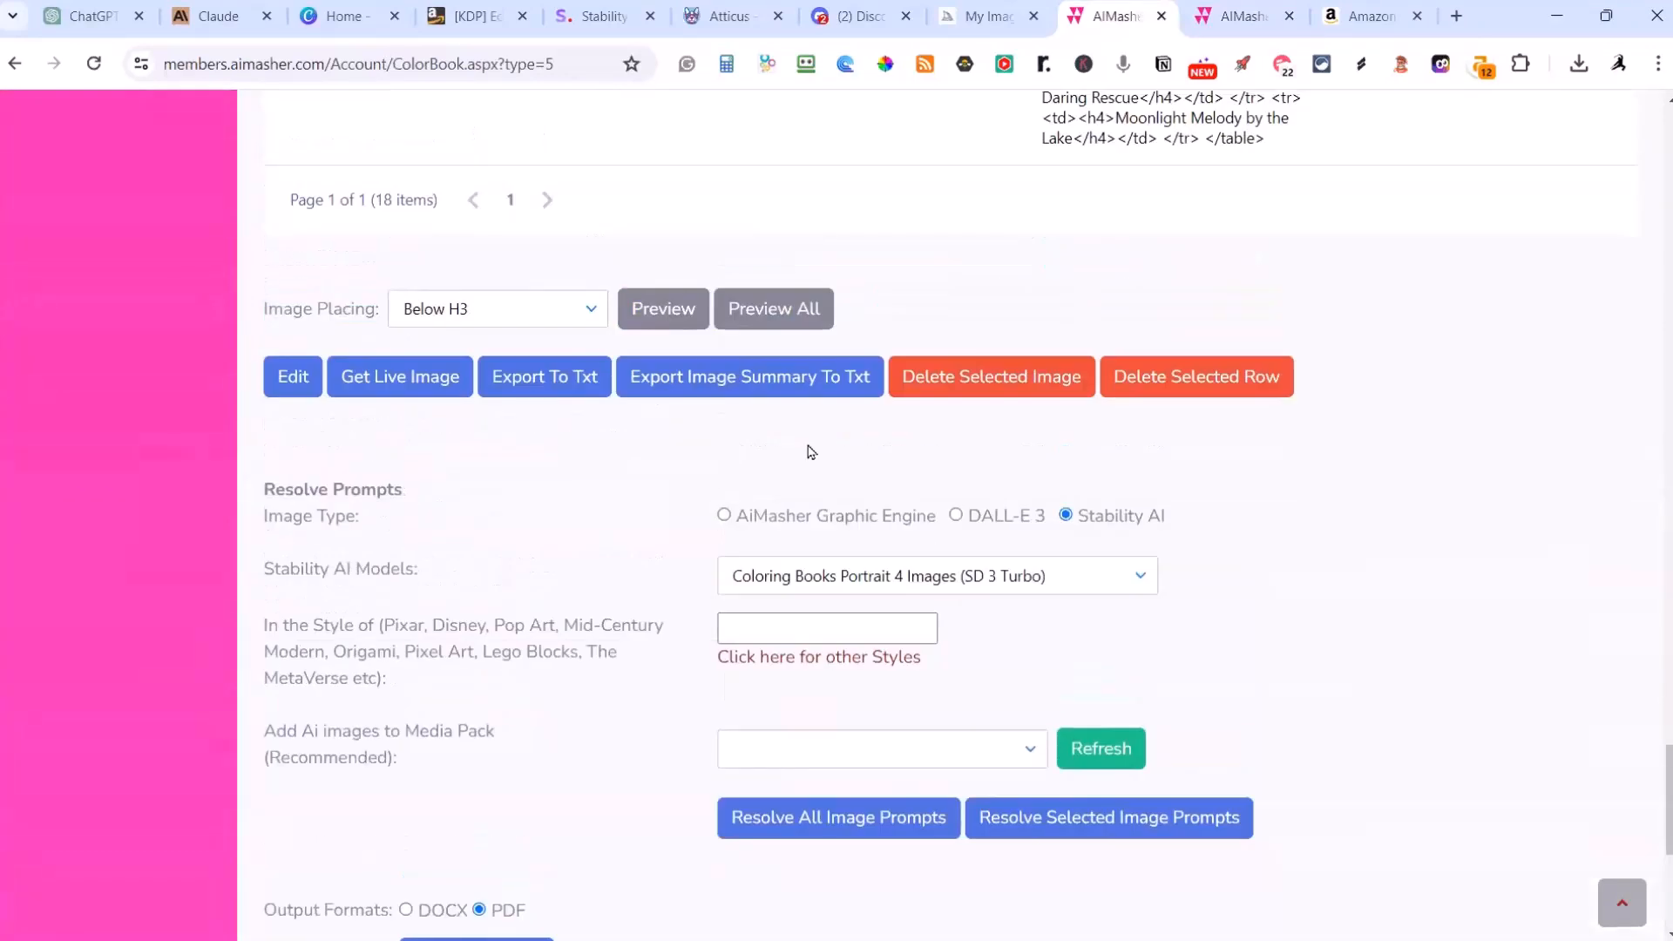
pyautogui.scroll(7, 1356, 392)
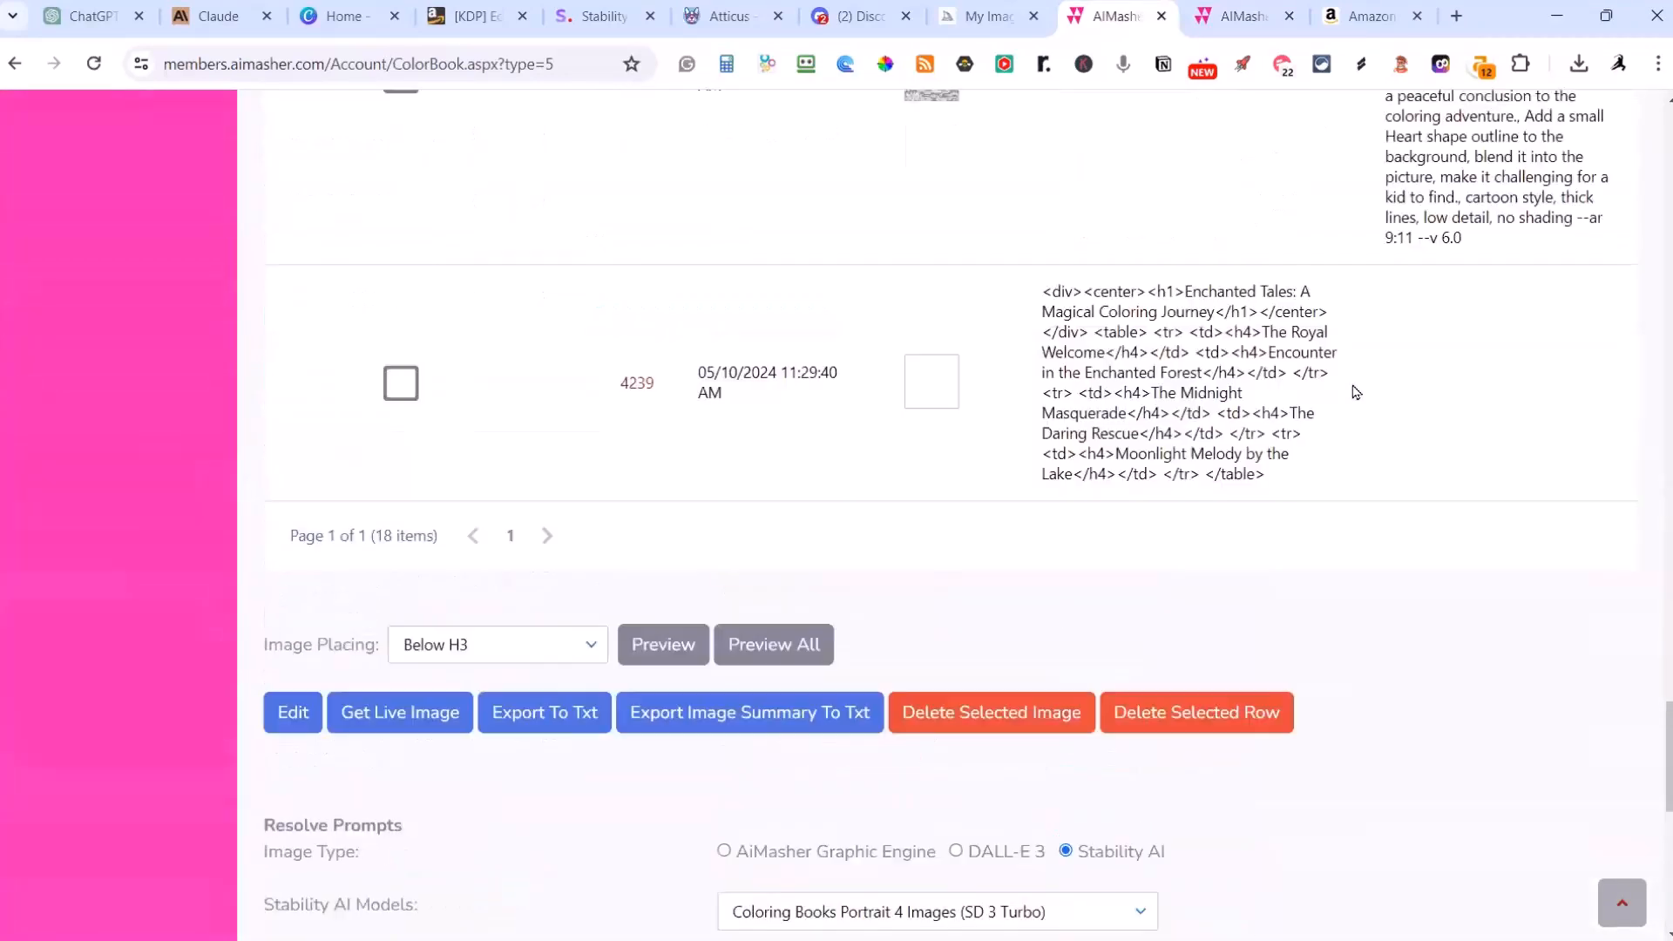
pyautogui.scroll(1, 1495, 475)
pyautogui.scroll(-6, 1510, 401)
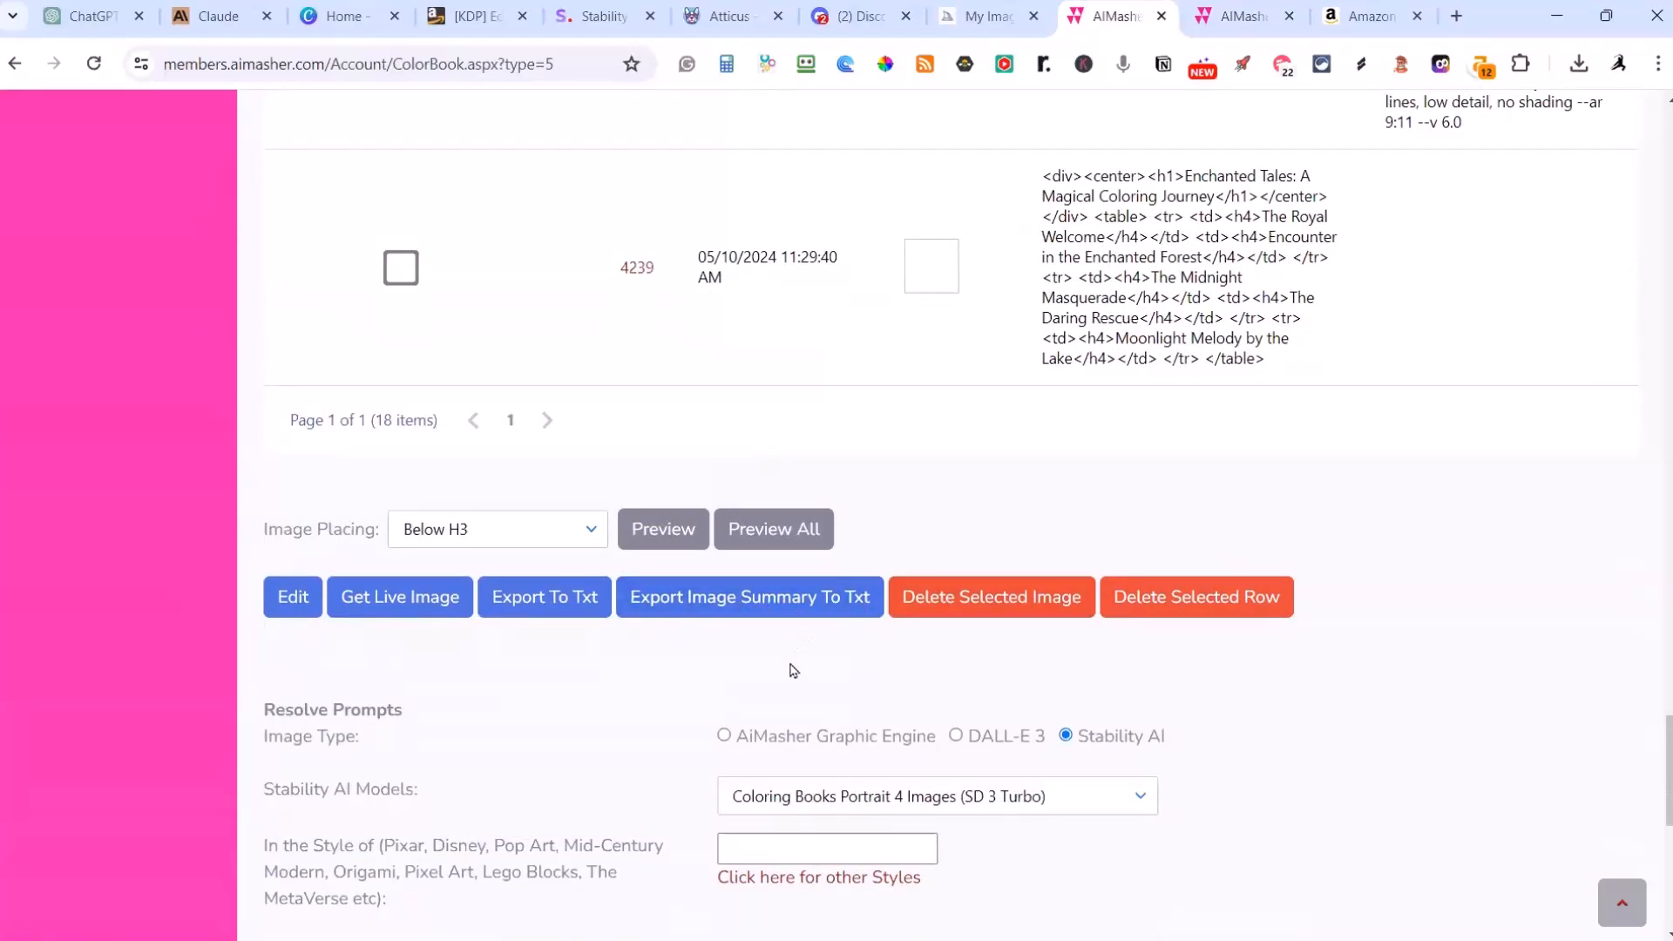
pyautogui.scroll(3, 1279, 431)
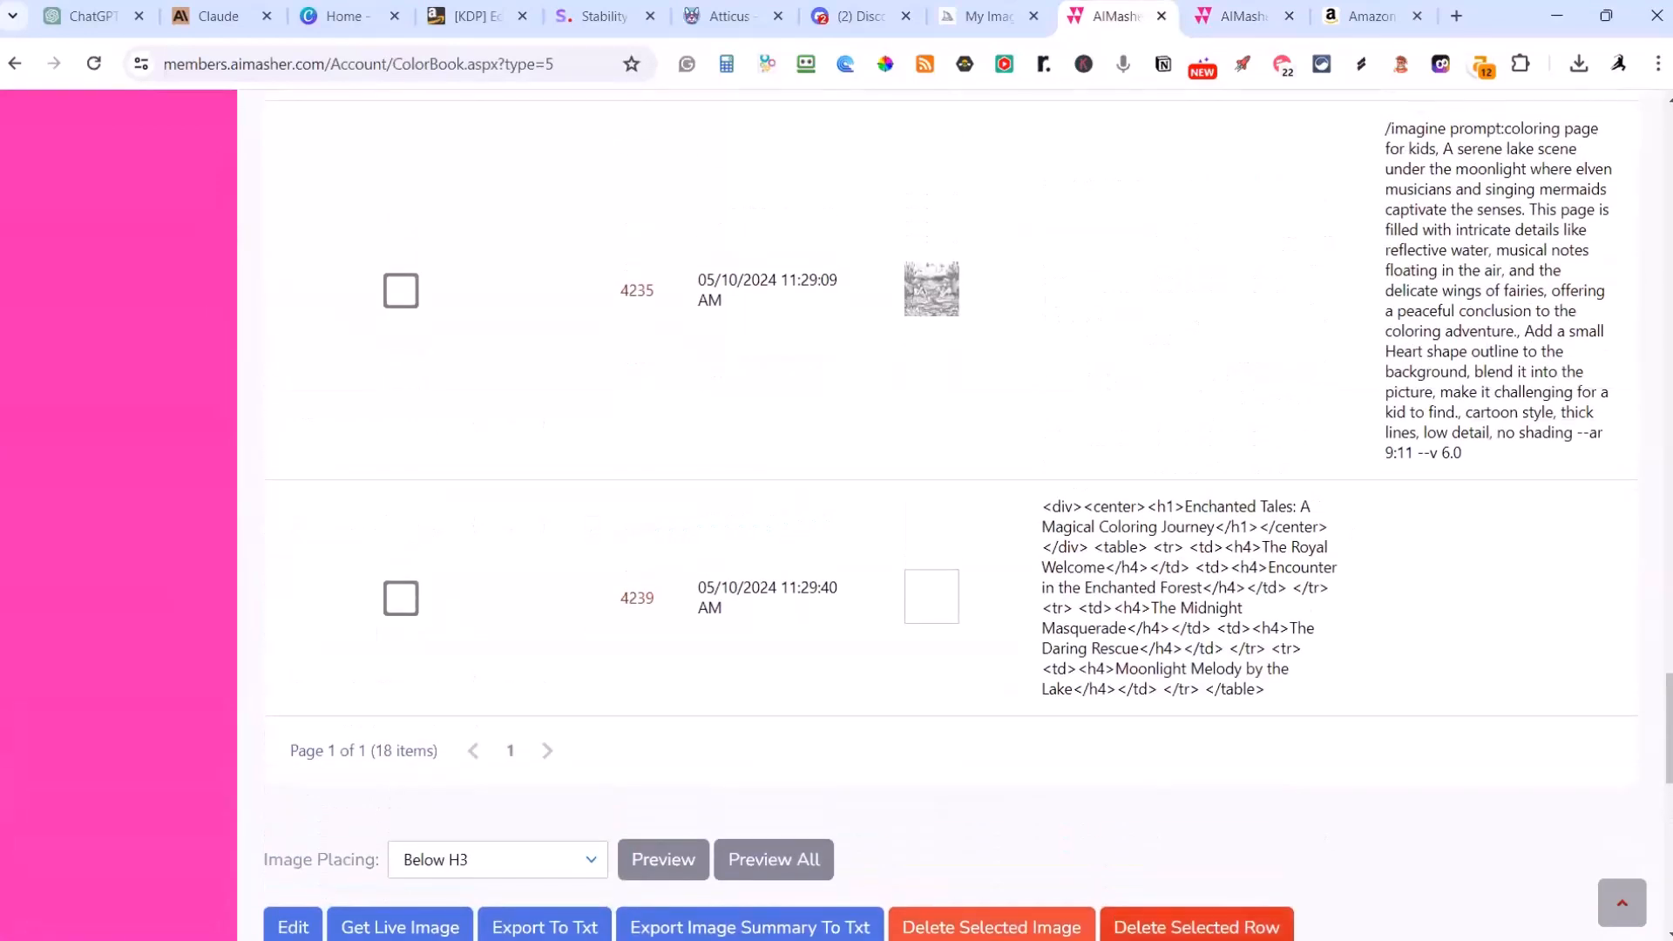
pyautogui.scroll(-2, 1289, 823)
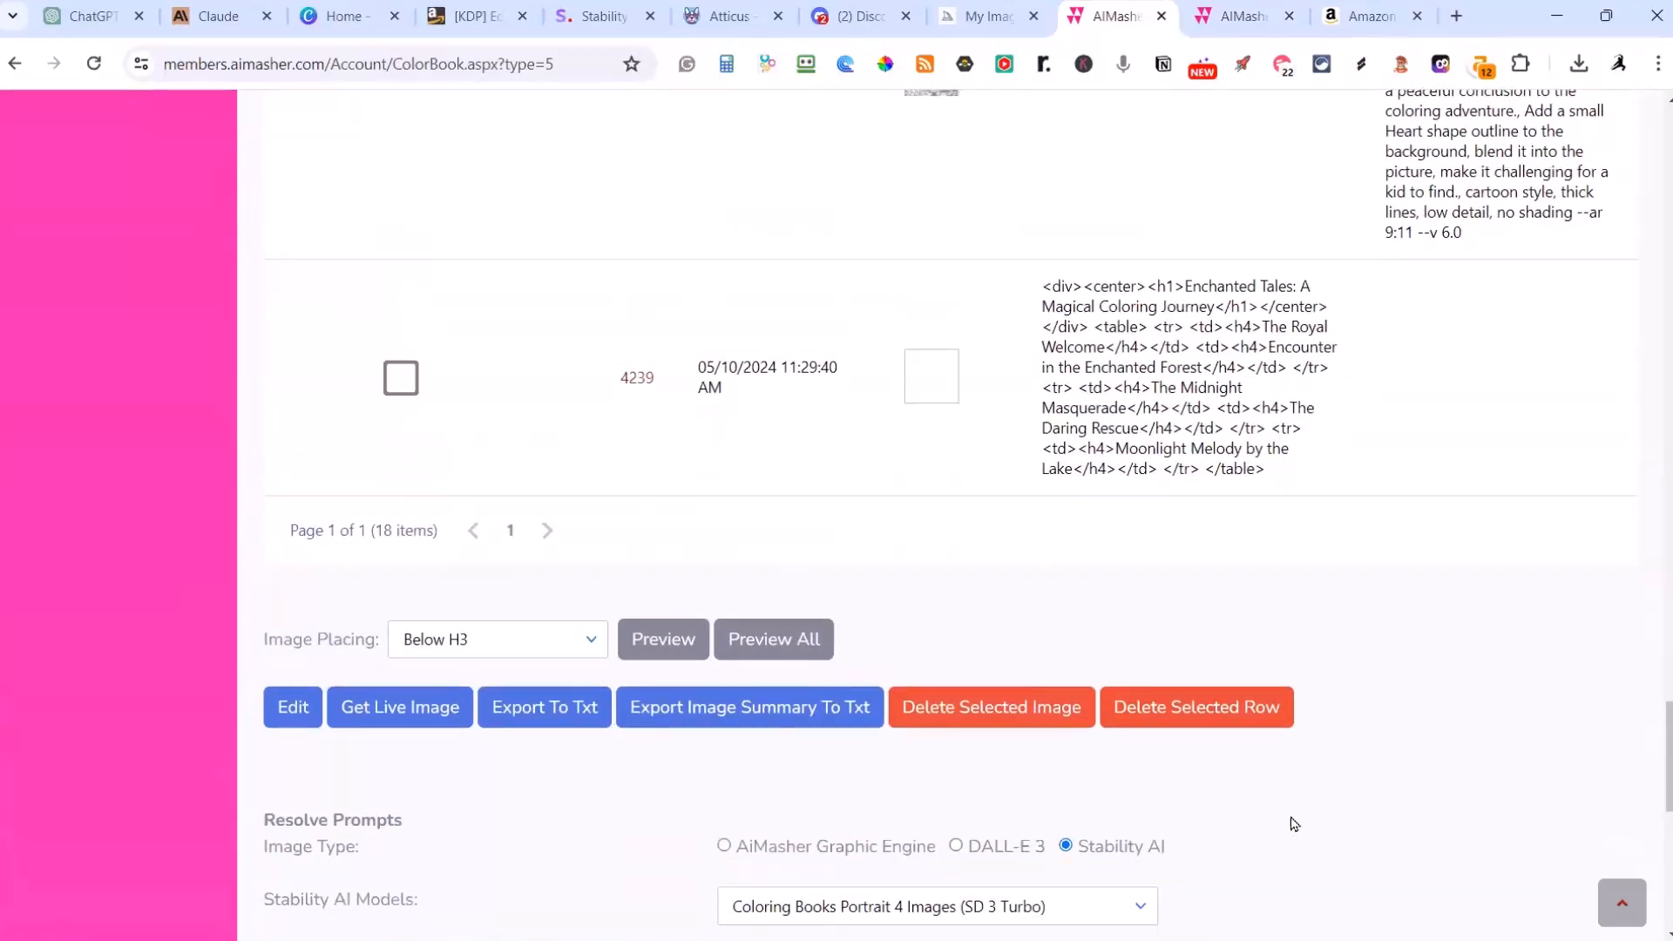
pyautogui.scroll(-1, 1293, 823)
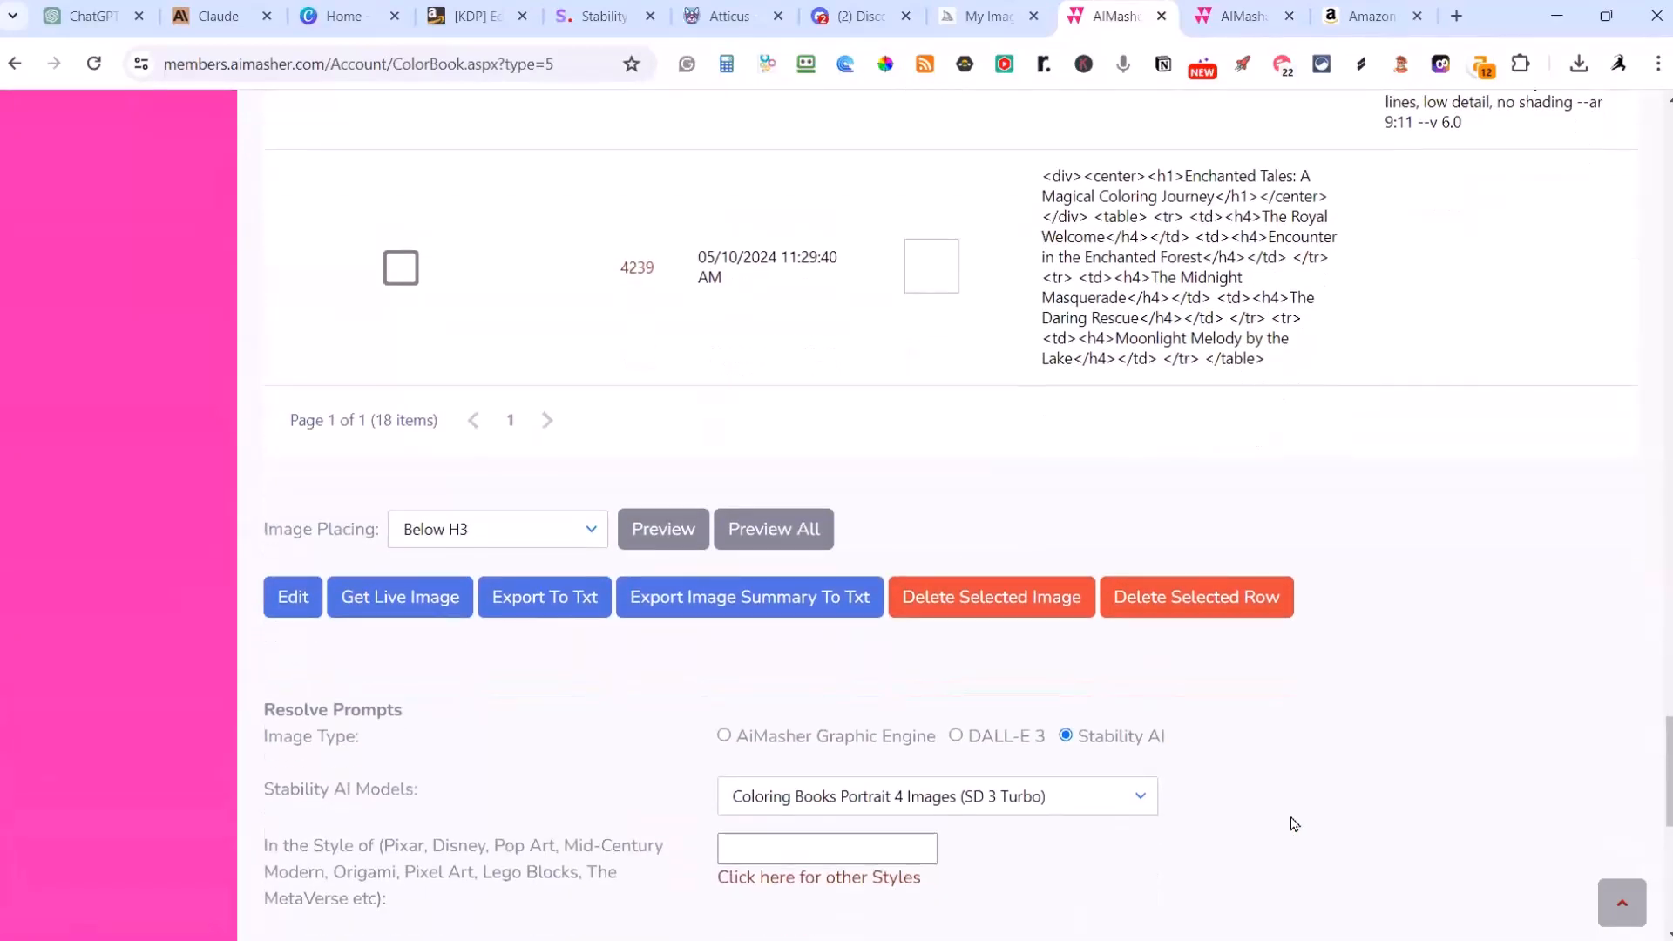
pyautogui.scroll(-2, 1289, 832)
pyautogui.scroll(-2, 1286, 841)
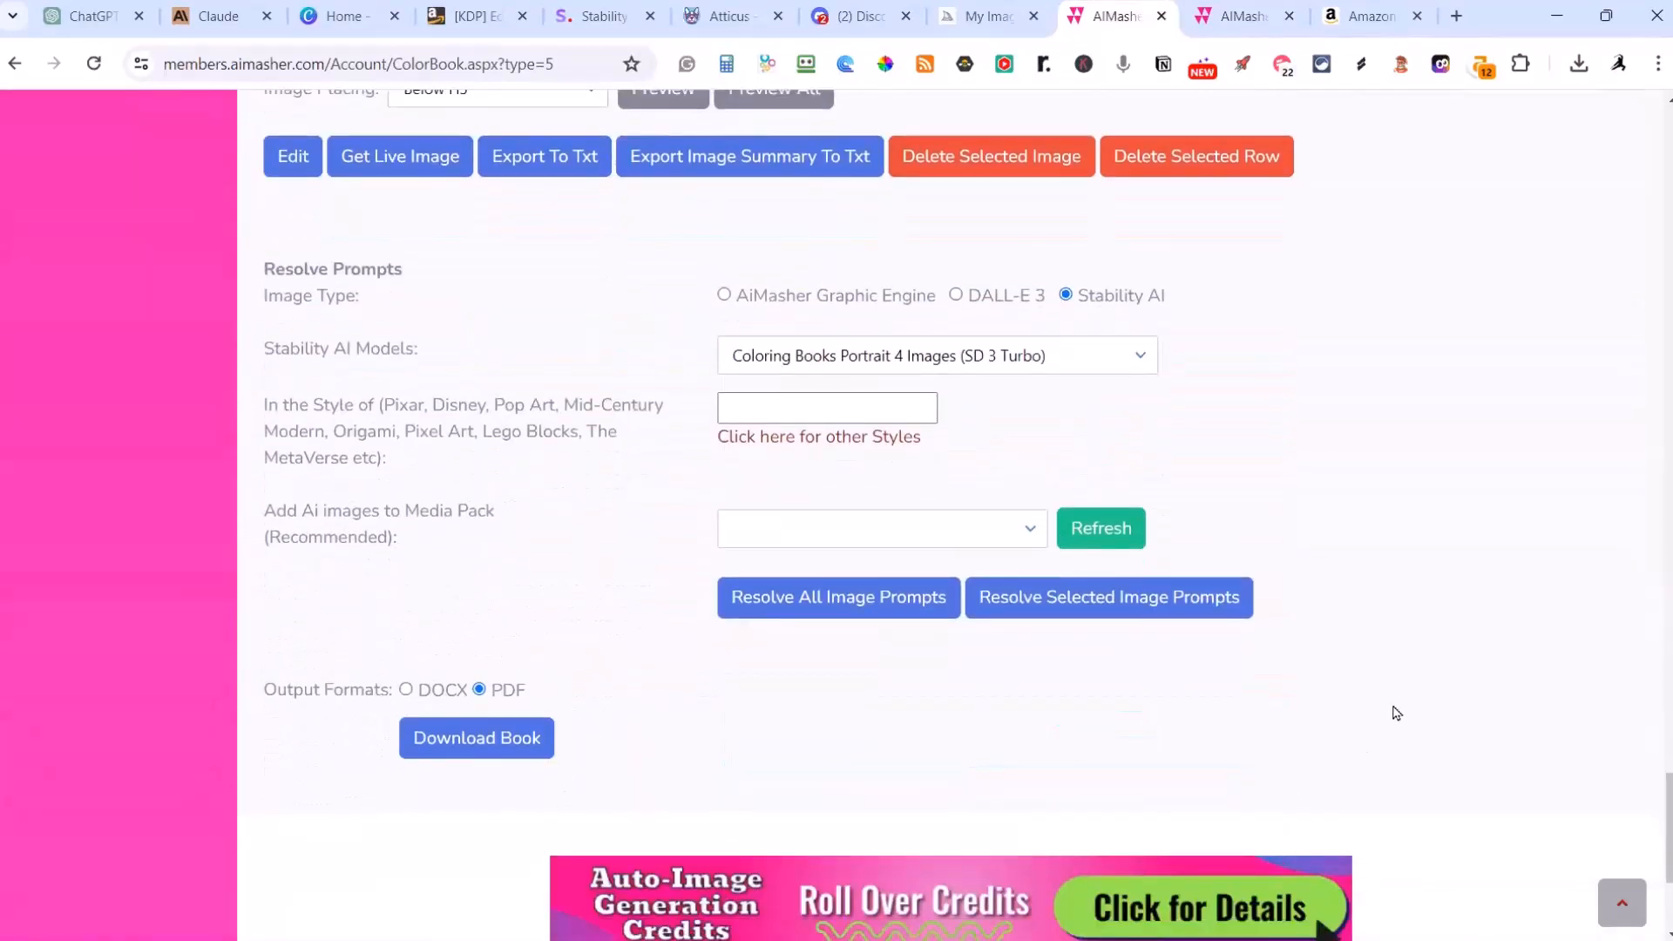
pyautogui.scroll(-1, 1394, 712)
# Step: Finish editing the Fairy Tale Land book and return to the list of coloring books
pyautogui.scroll(4, 1381, 710)
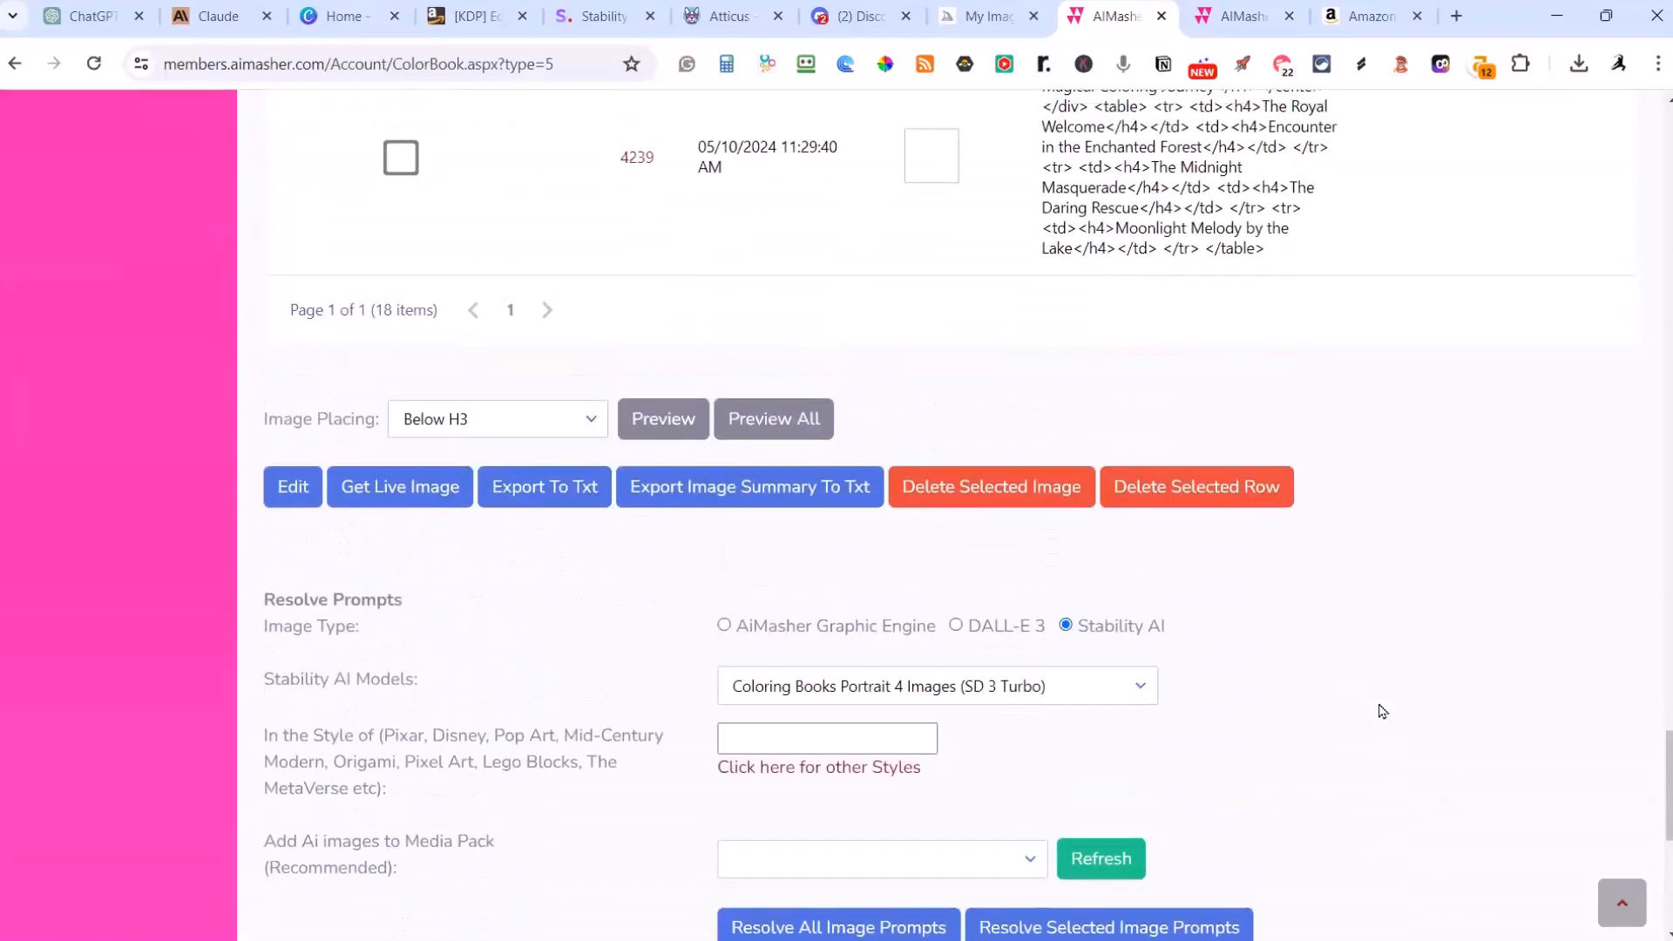
pyautogui.scroll(1, 1381, 710)
pyautogui.scroll(15, 1381, 710)
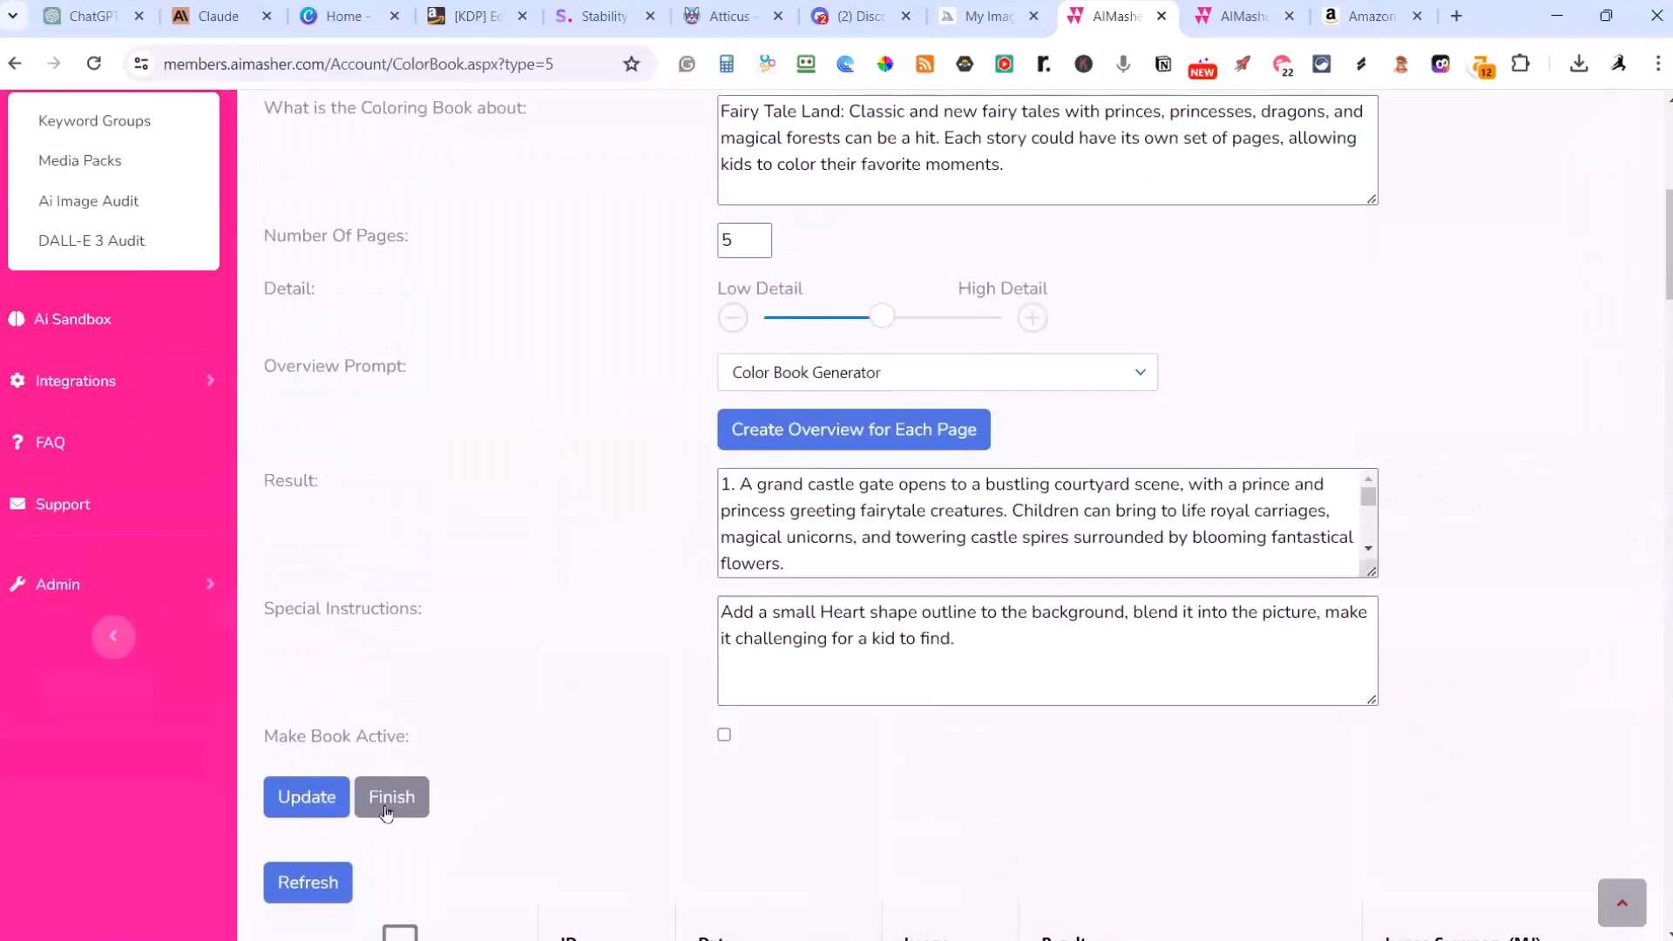
pyautogui.click(388, 809)
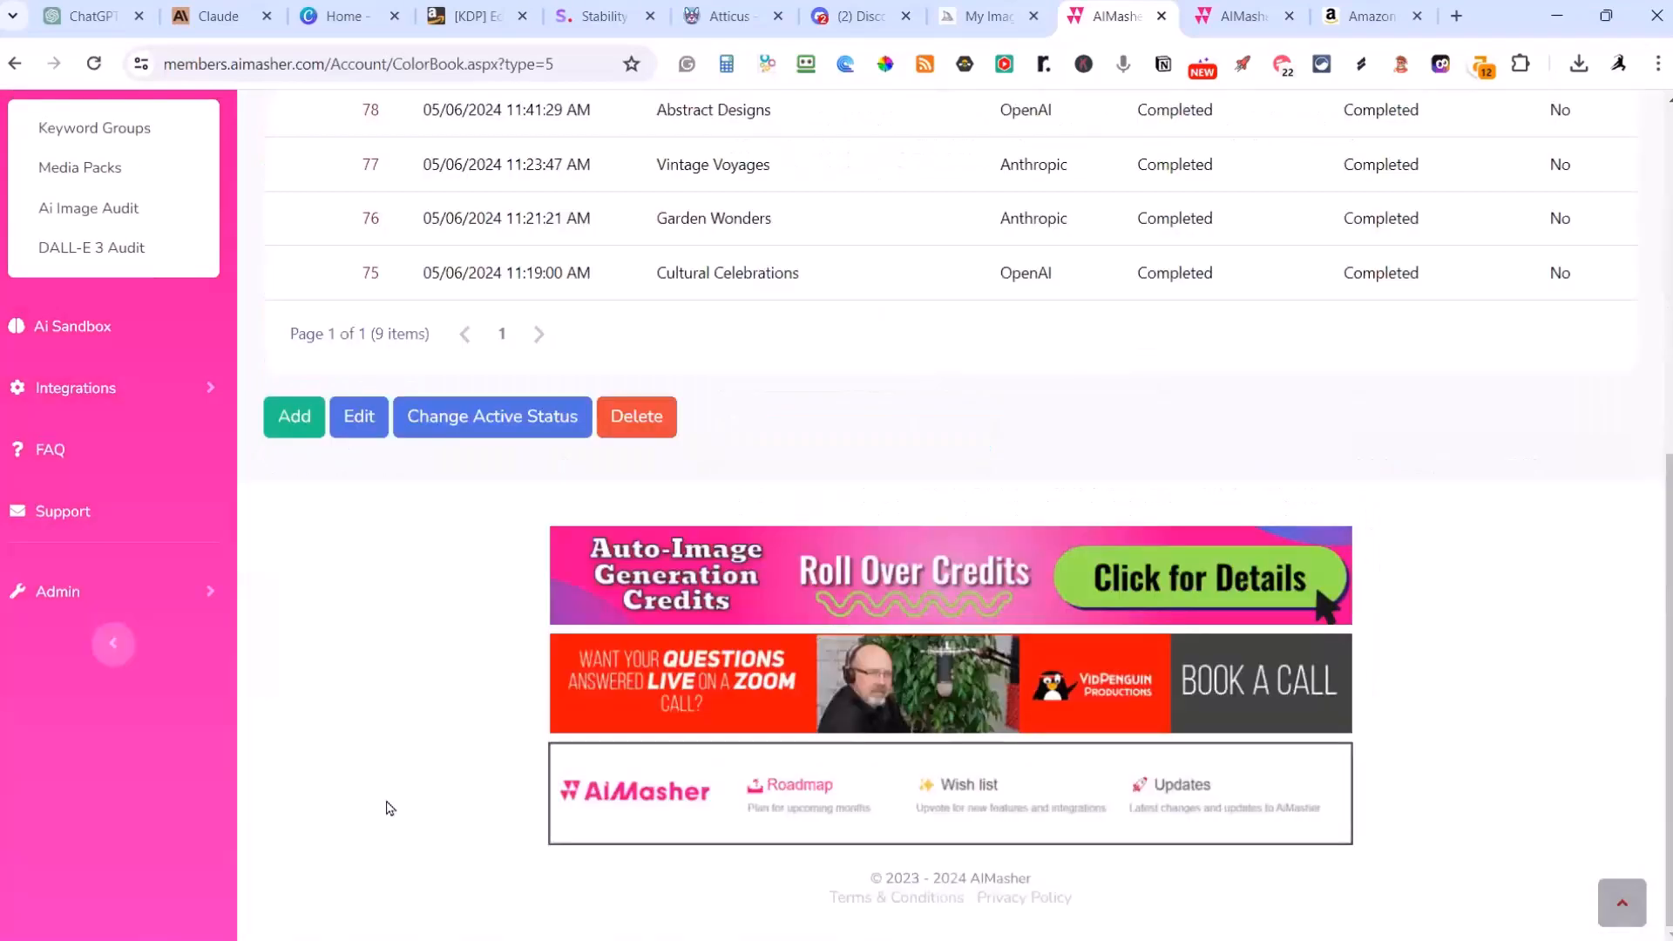
# Step: Open the Abstract Designs coloring book and request a preview of all its pages
pyautogui.scroll(4, 655, 760)
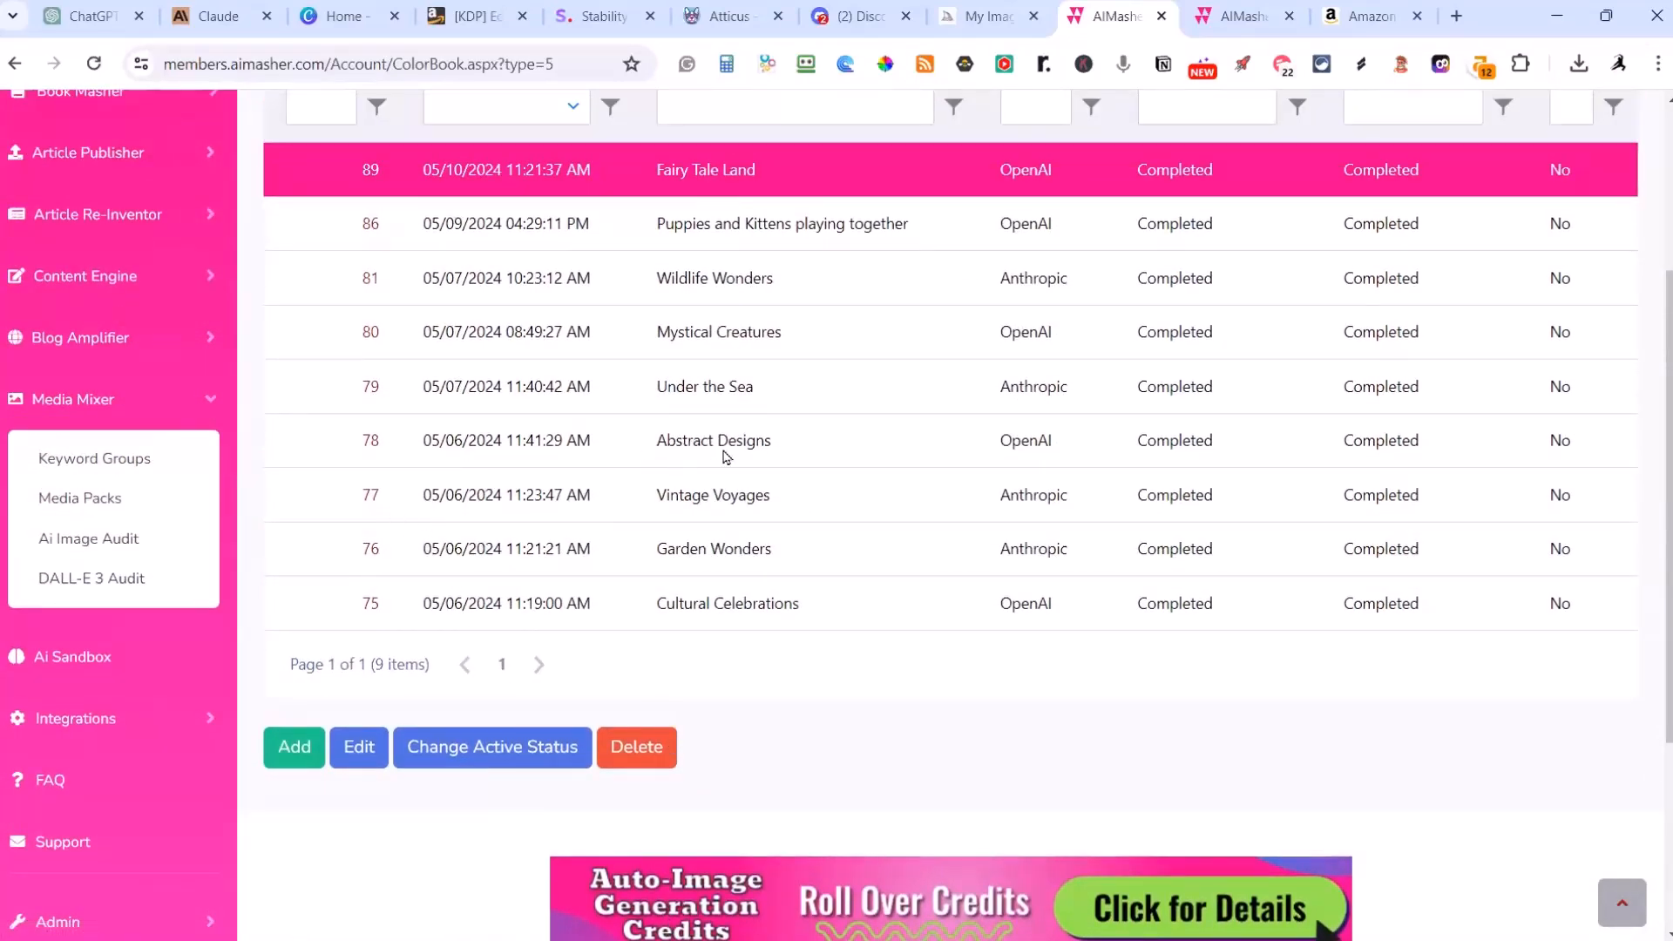
pyautogui.click(370, 440)
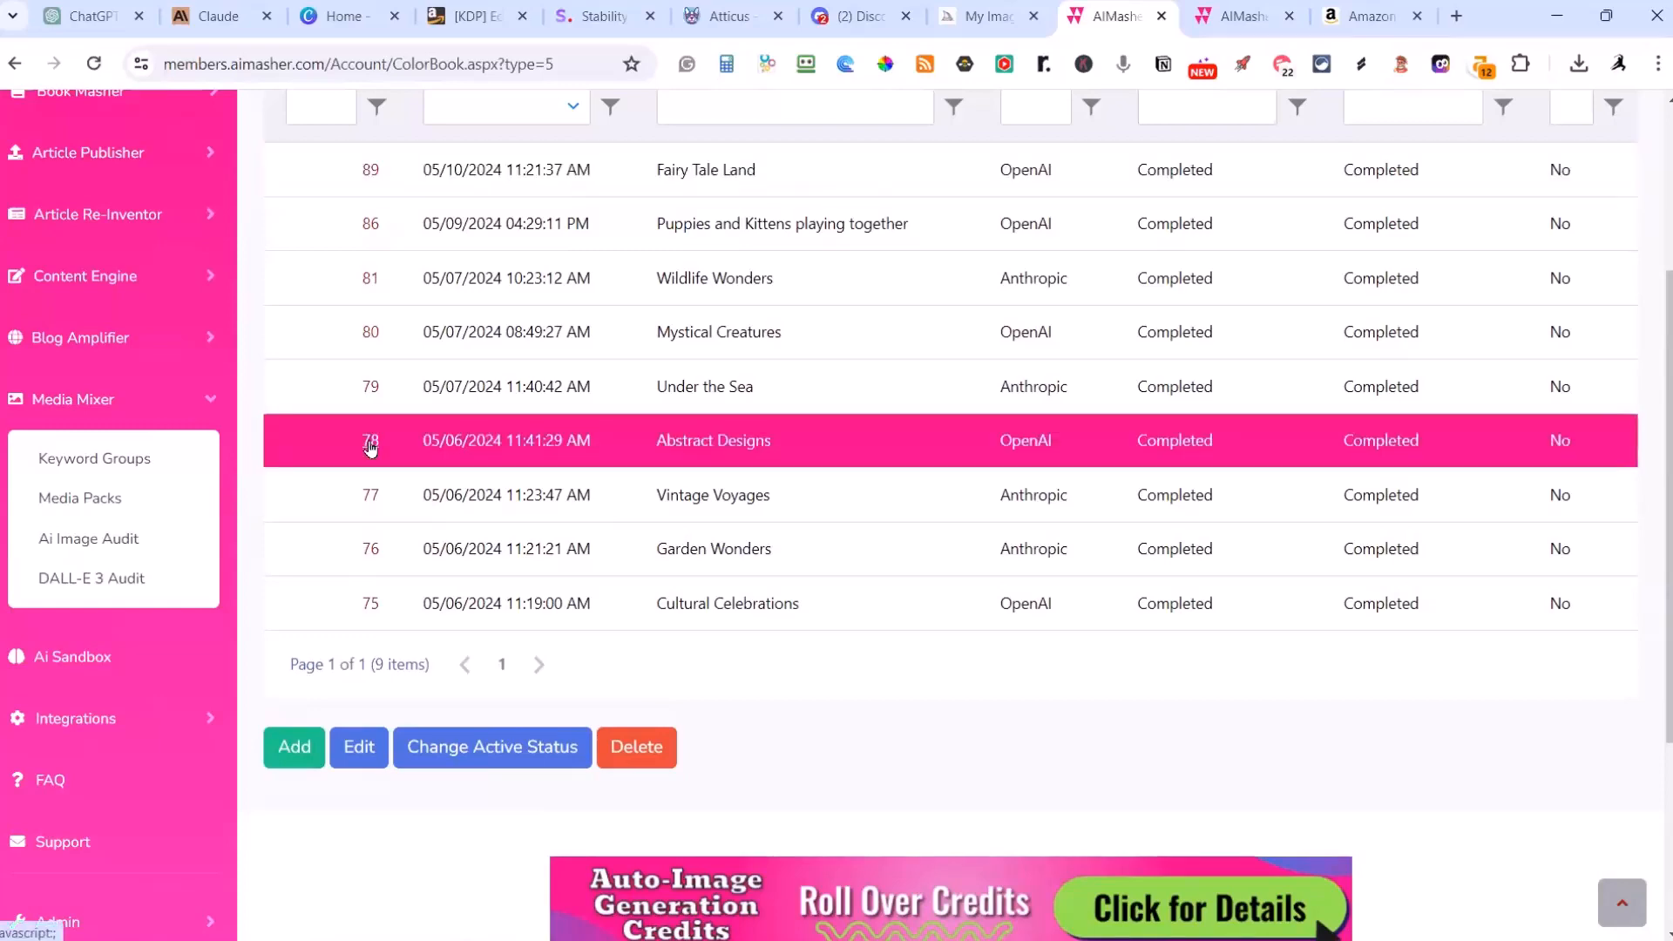
pyautogui.scroll(-20, 370, 446)
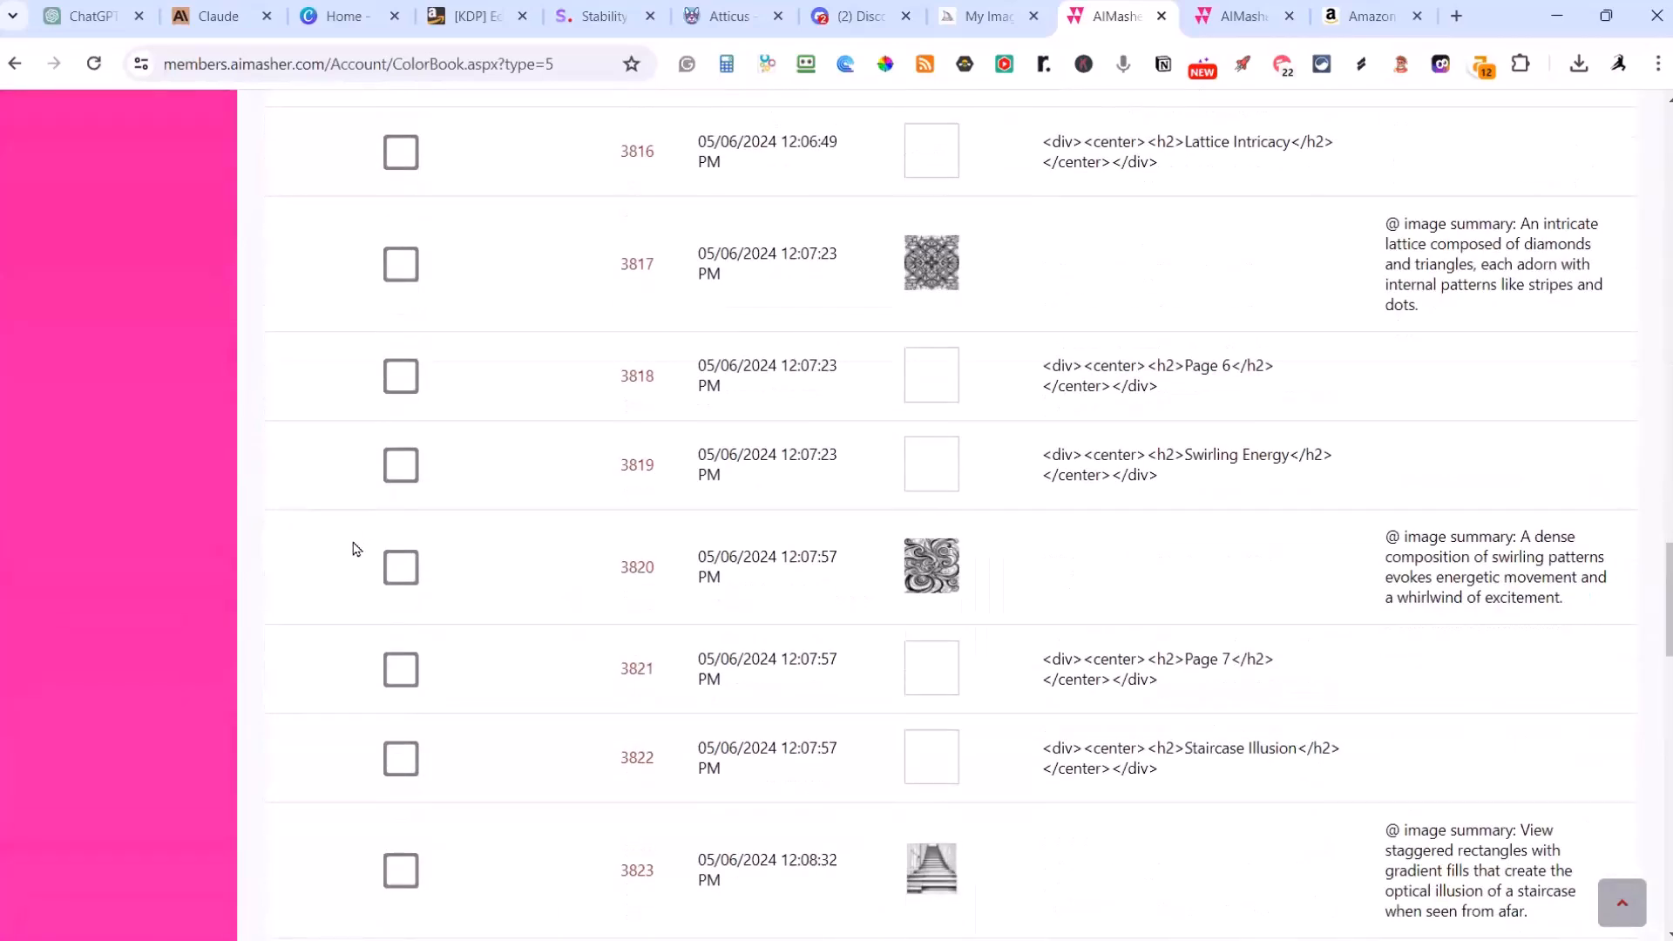
pyautogui.scroll(-5, 347, 562)
pyautogui.scroll(5, 347, 556)
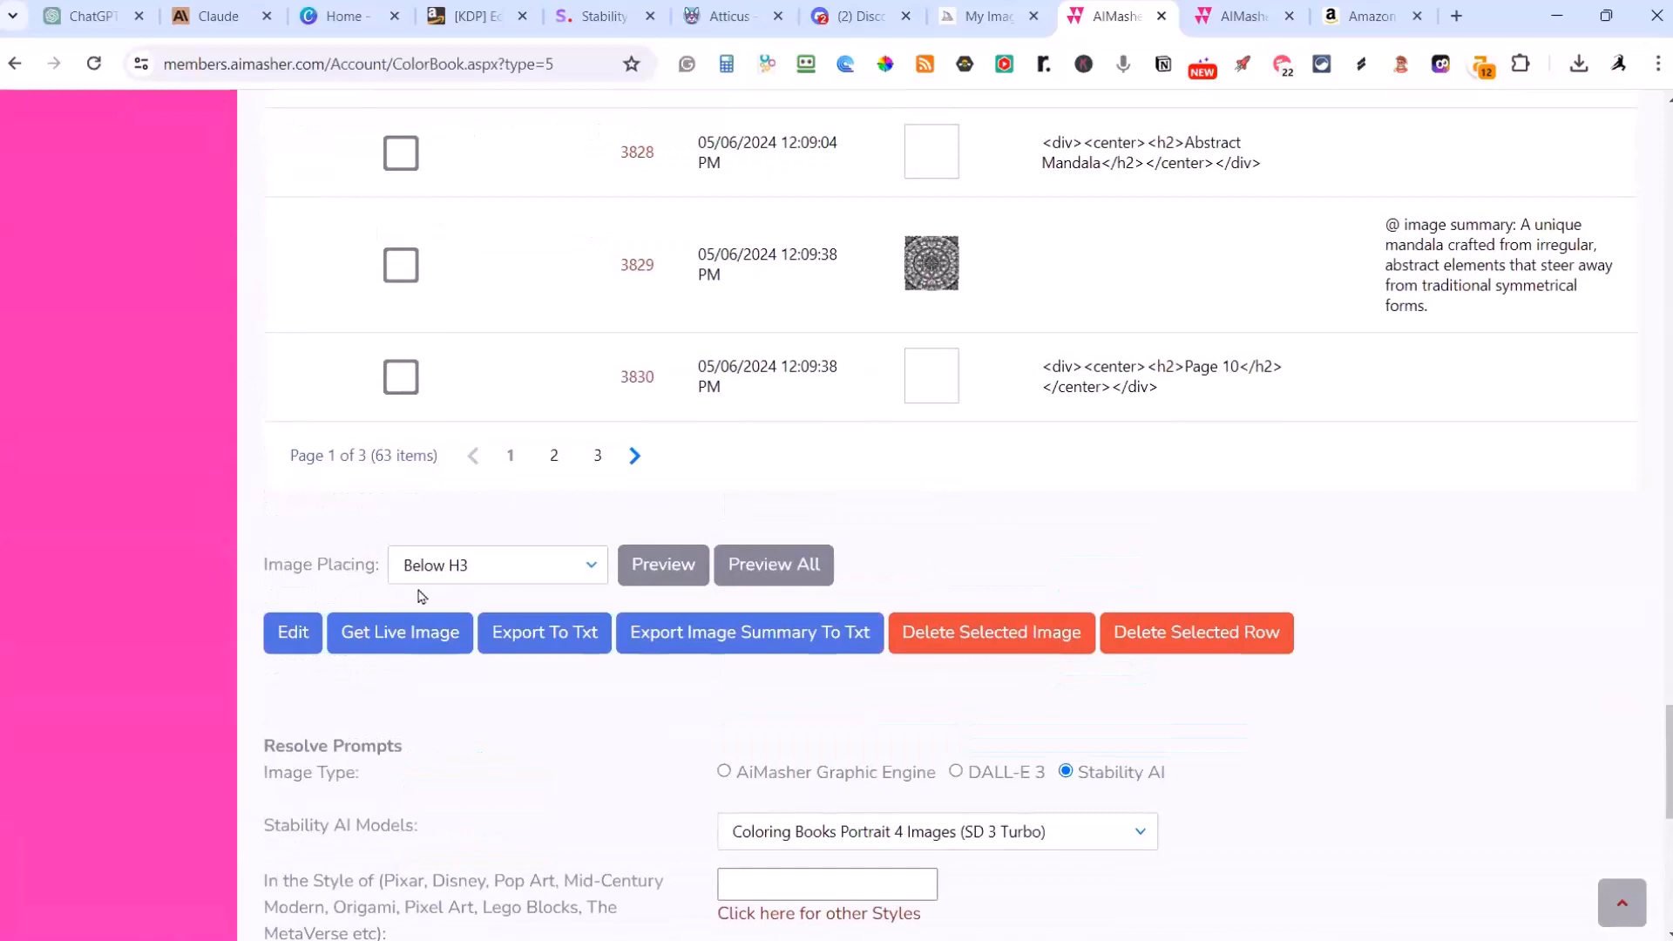
pyautogui.click(770, 582)
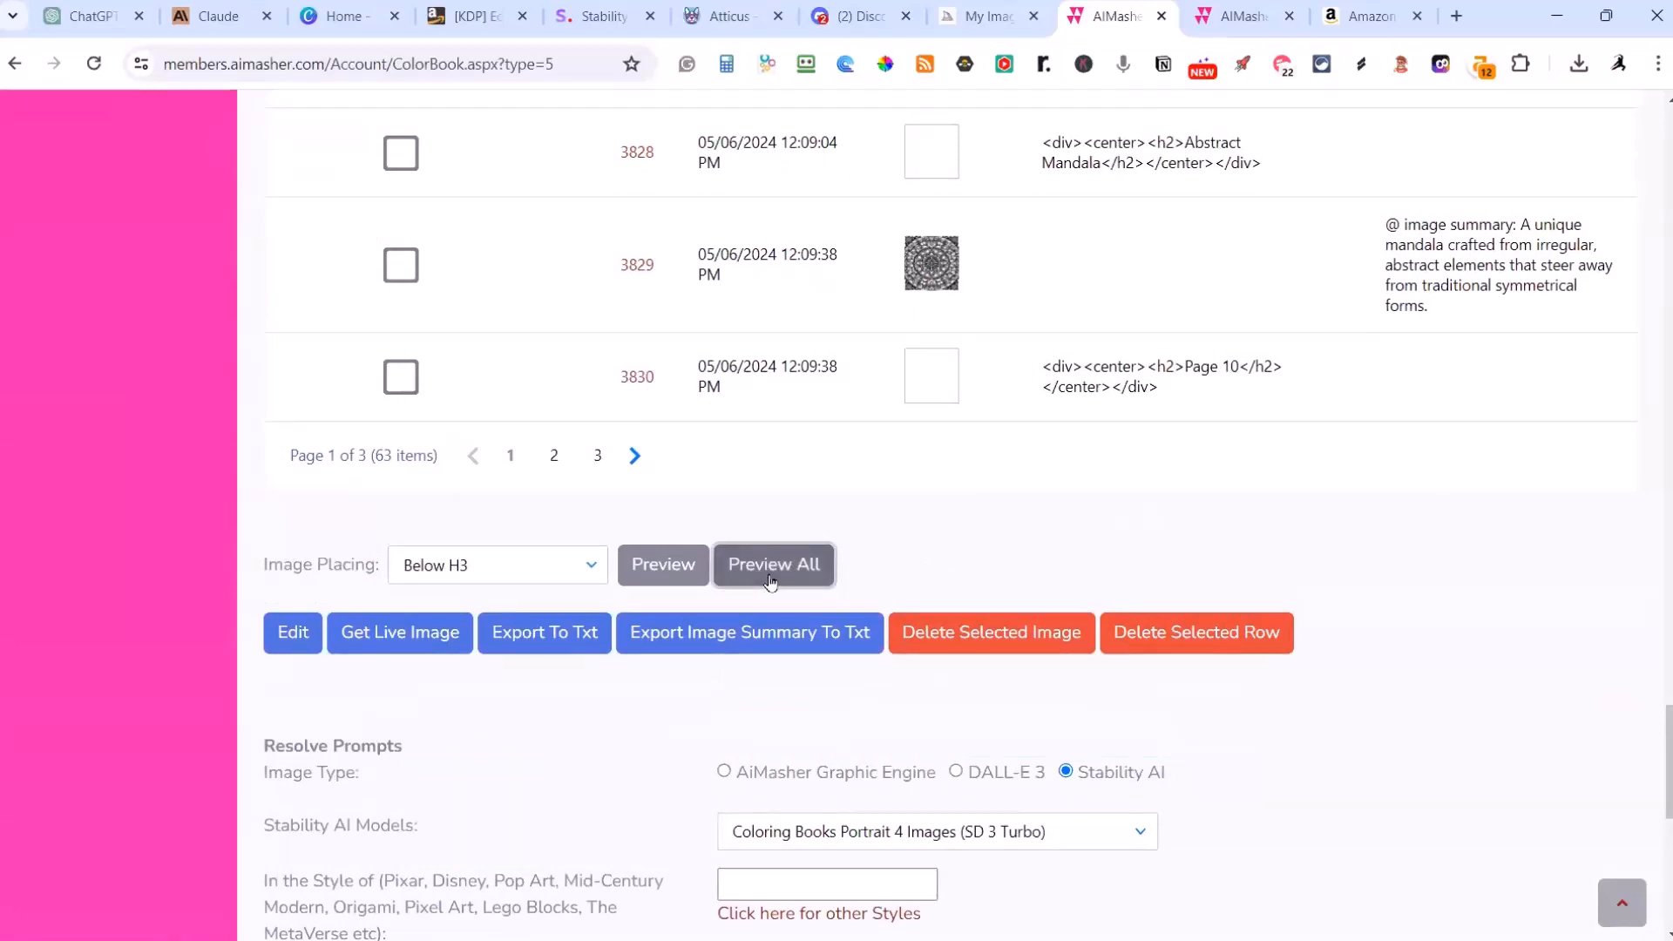
# Step: Examine the Abstract Designs preview from the first design through the Dreamy Clouds page
pyautogui.scroll(-20, 784, 590)
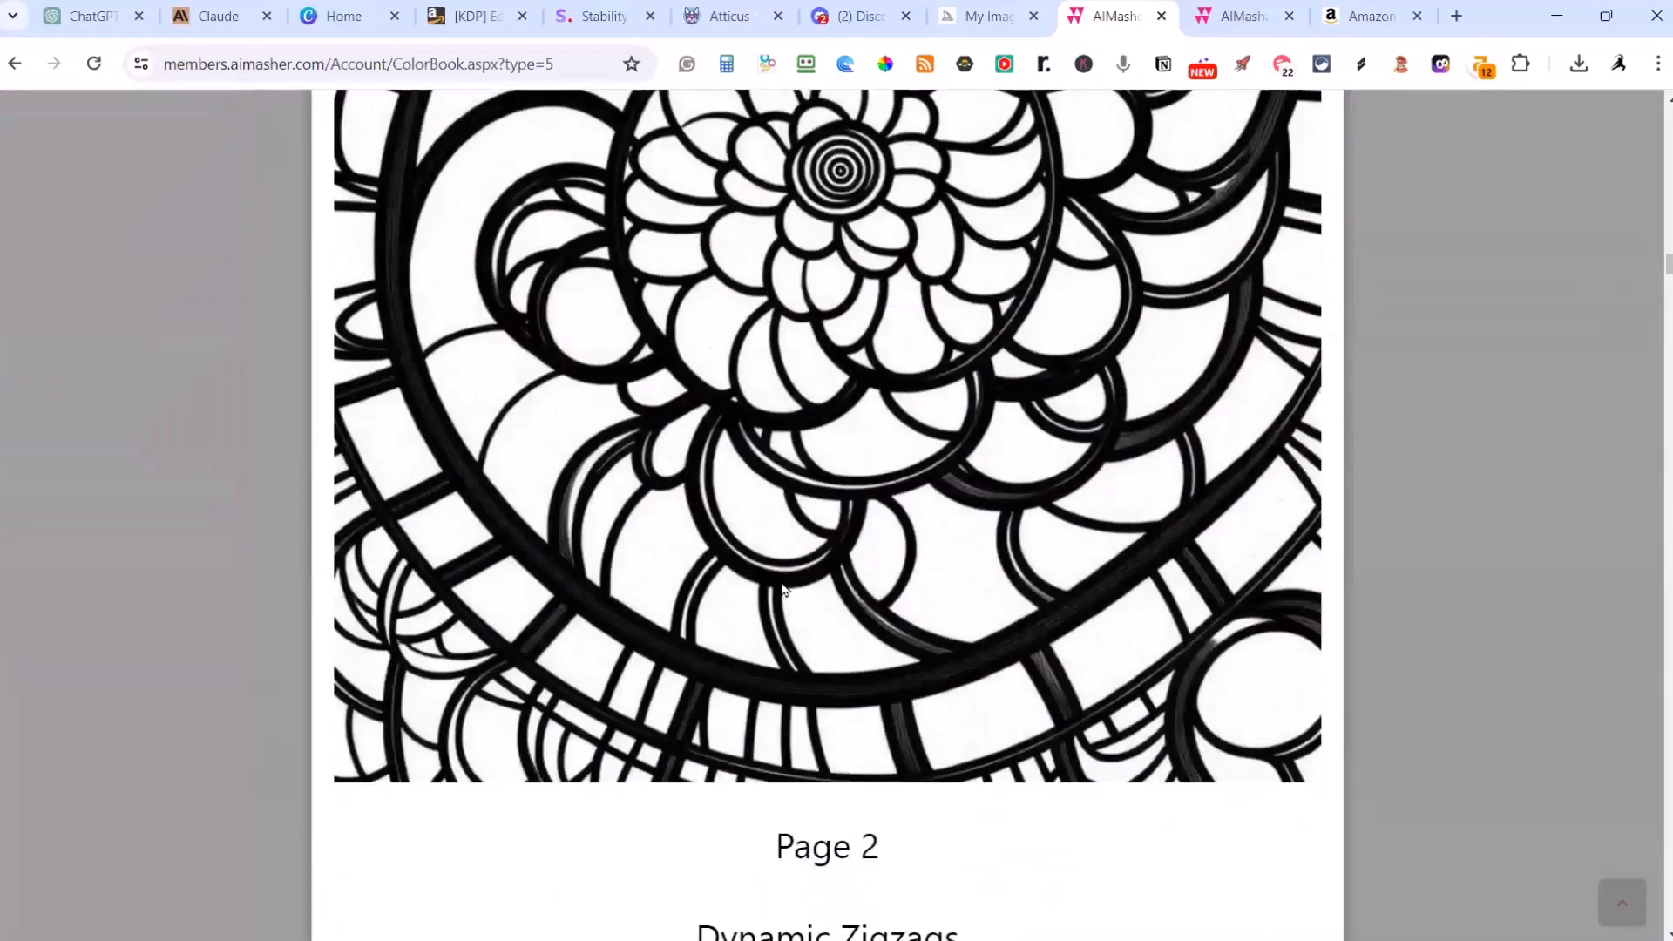
pyautogui.scroll(-15, 782, 590)
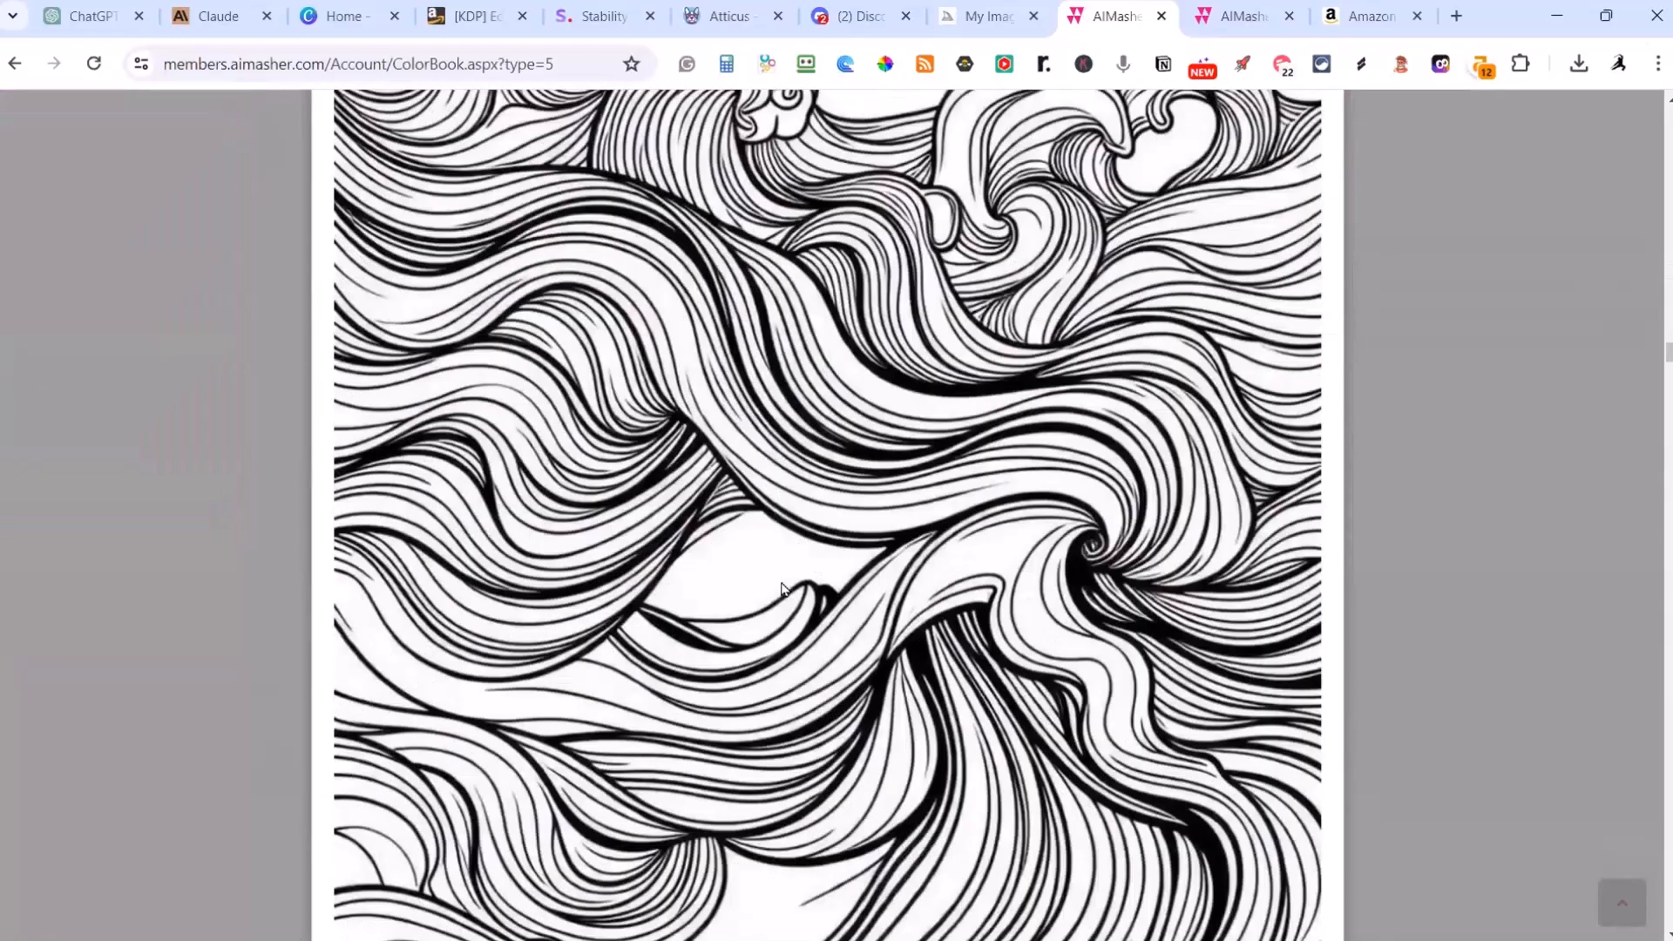
pyautogui.scroll(-14, 782, 590)
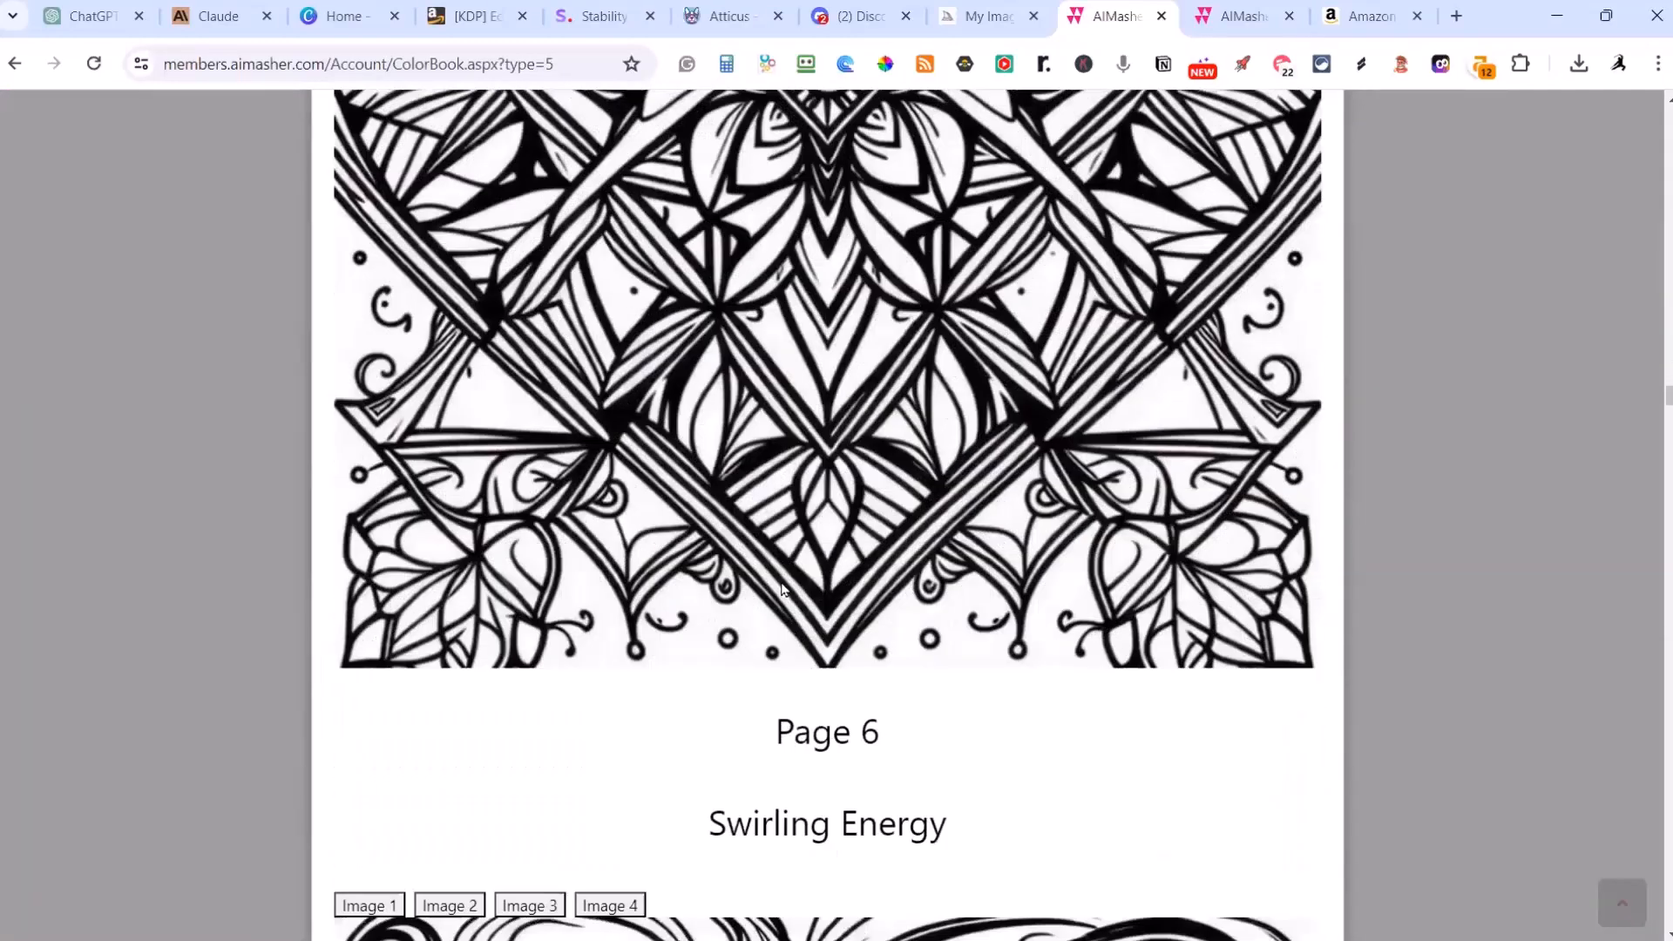
pyautogui.scroll(-14, 782, 589)
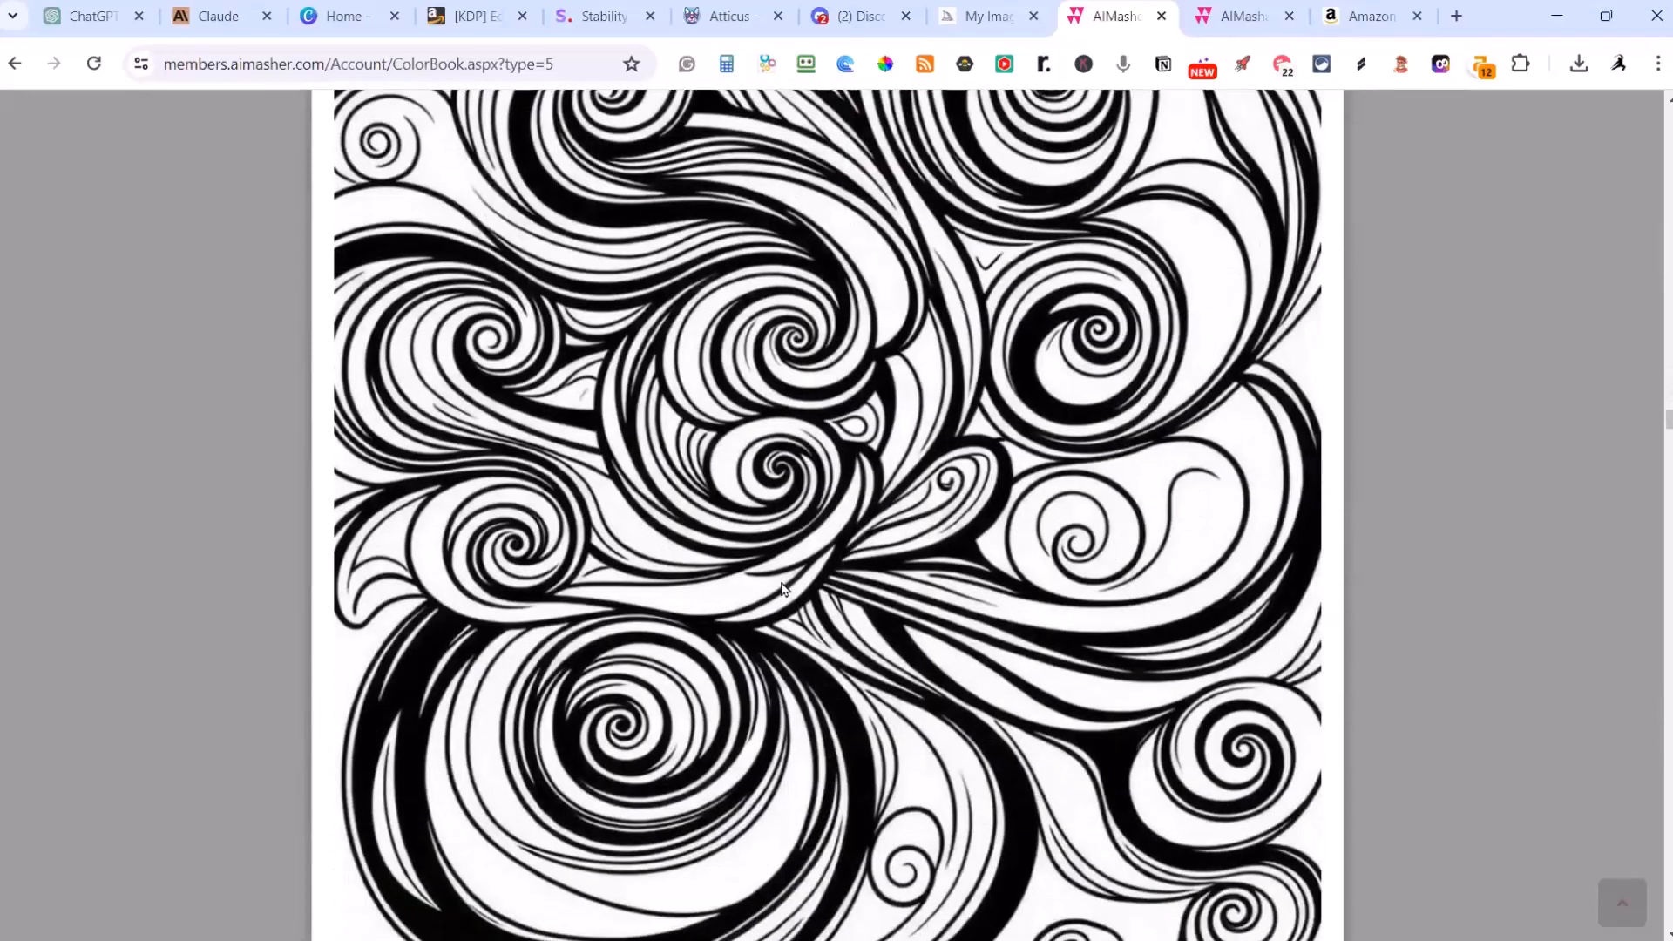
pyautogui.scroll(-15, 782, 590)
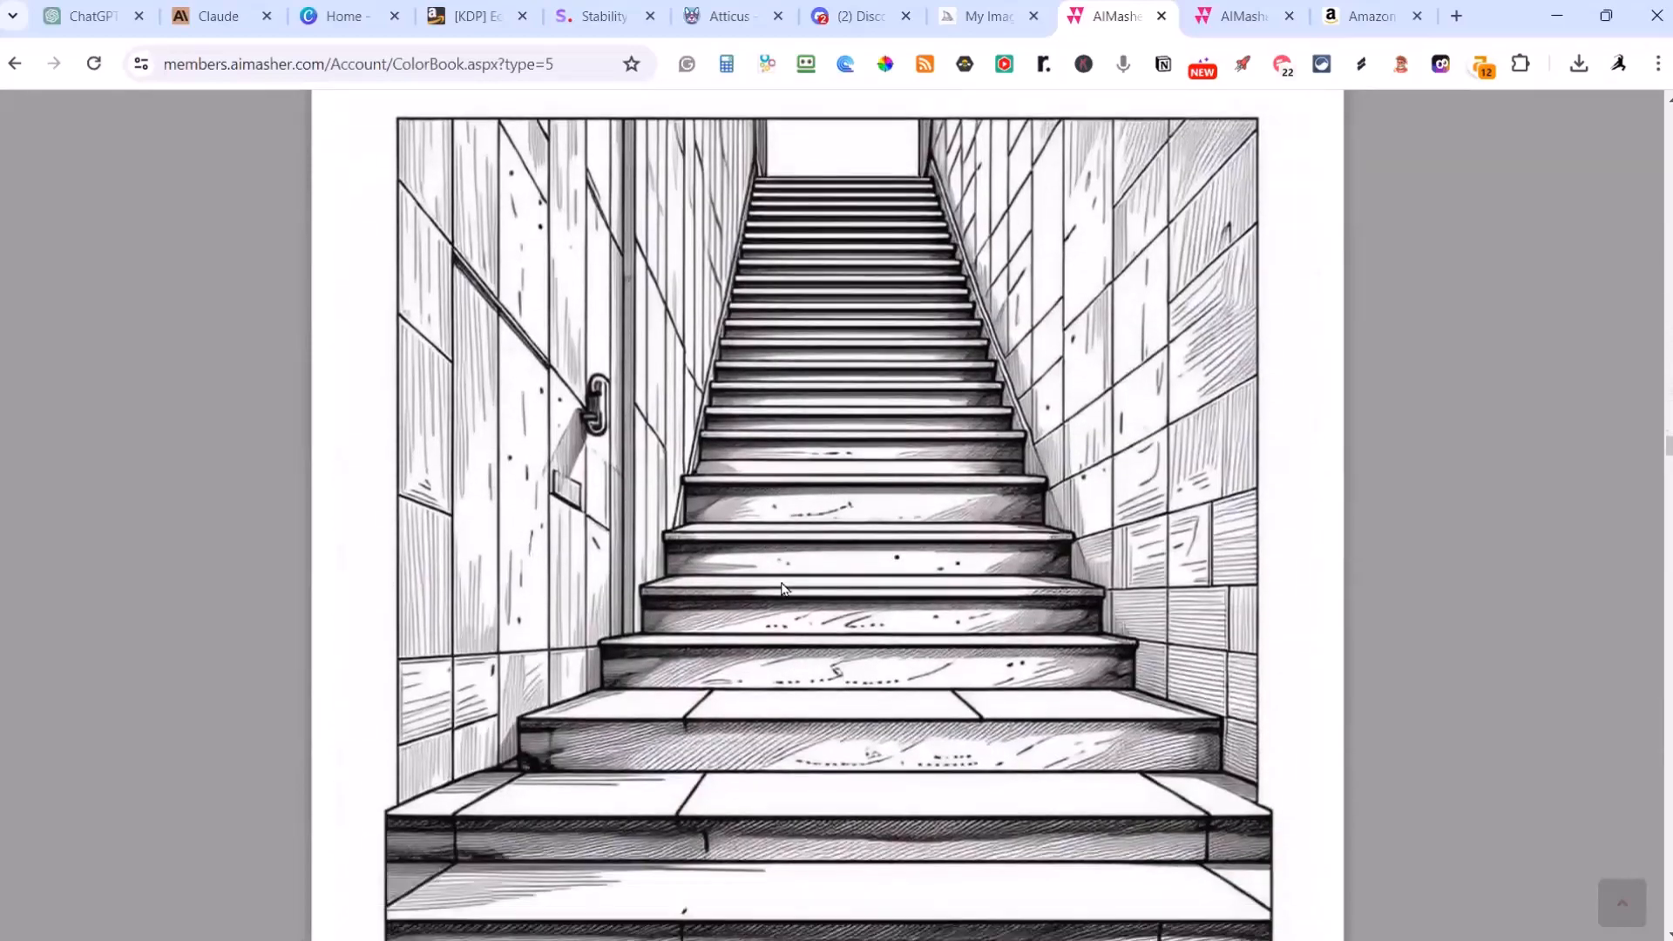
pyautogui.scroll(-5, 781, 590)
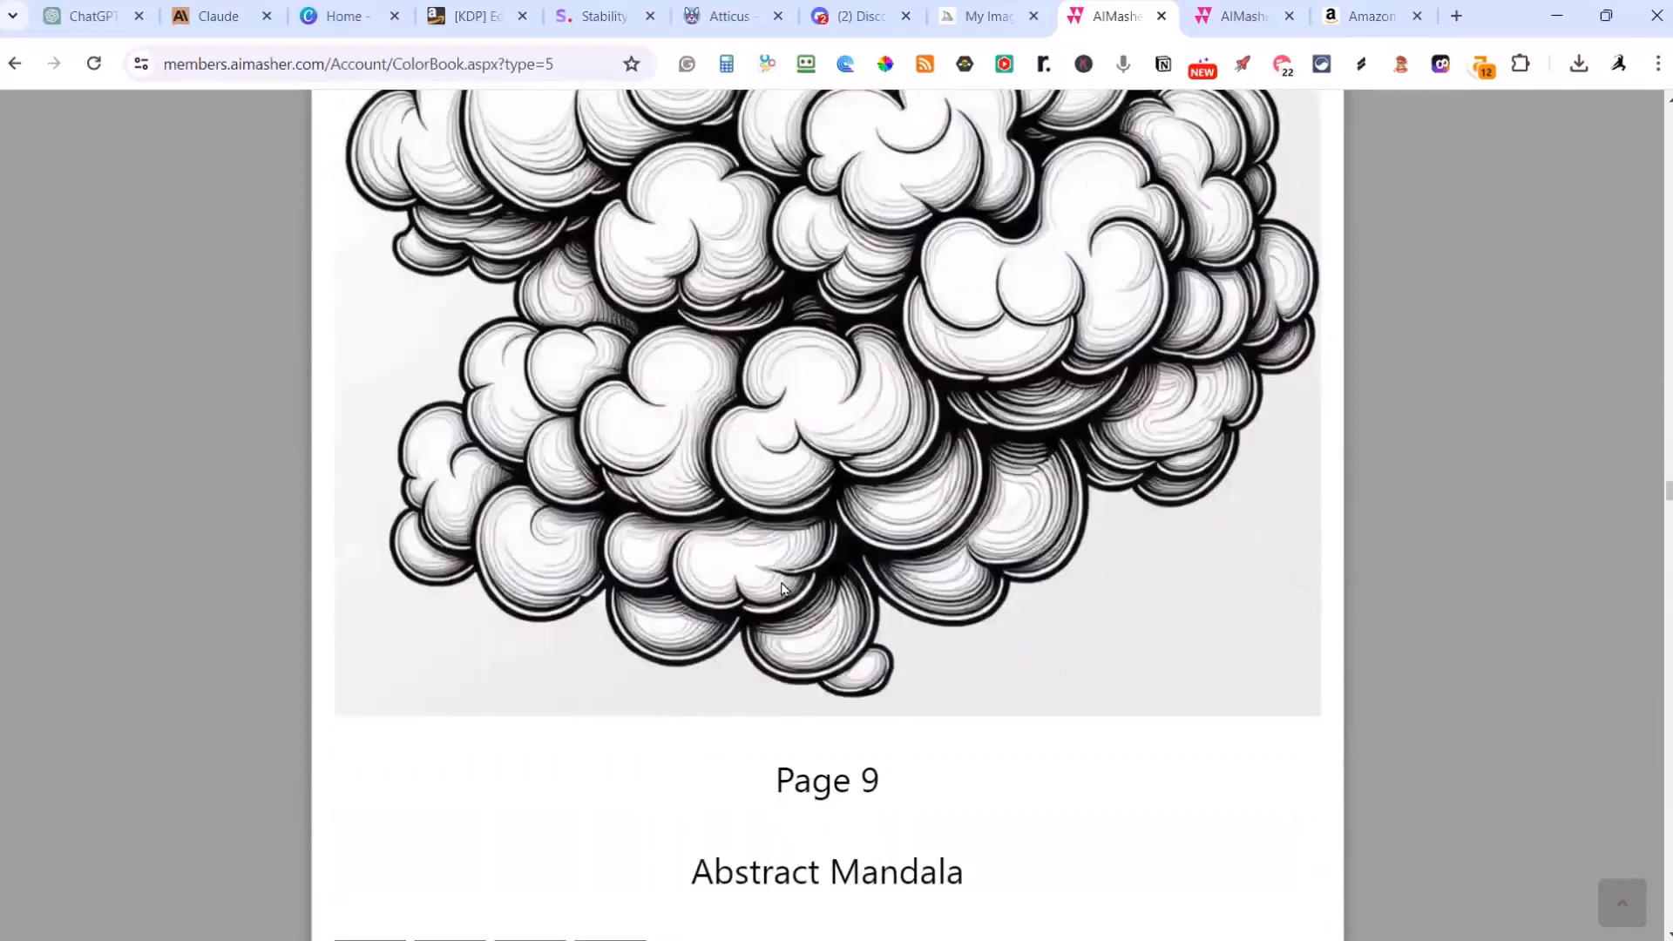
# Step: Show Image 4 for the Dreamy Clouds page, check the picture, and close the book preview
pyautogui.scroll(11, 781, 583)
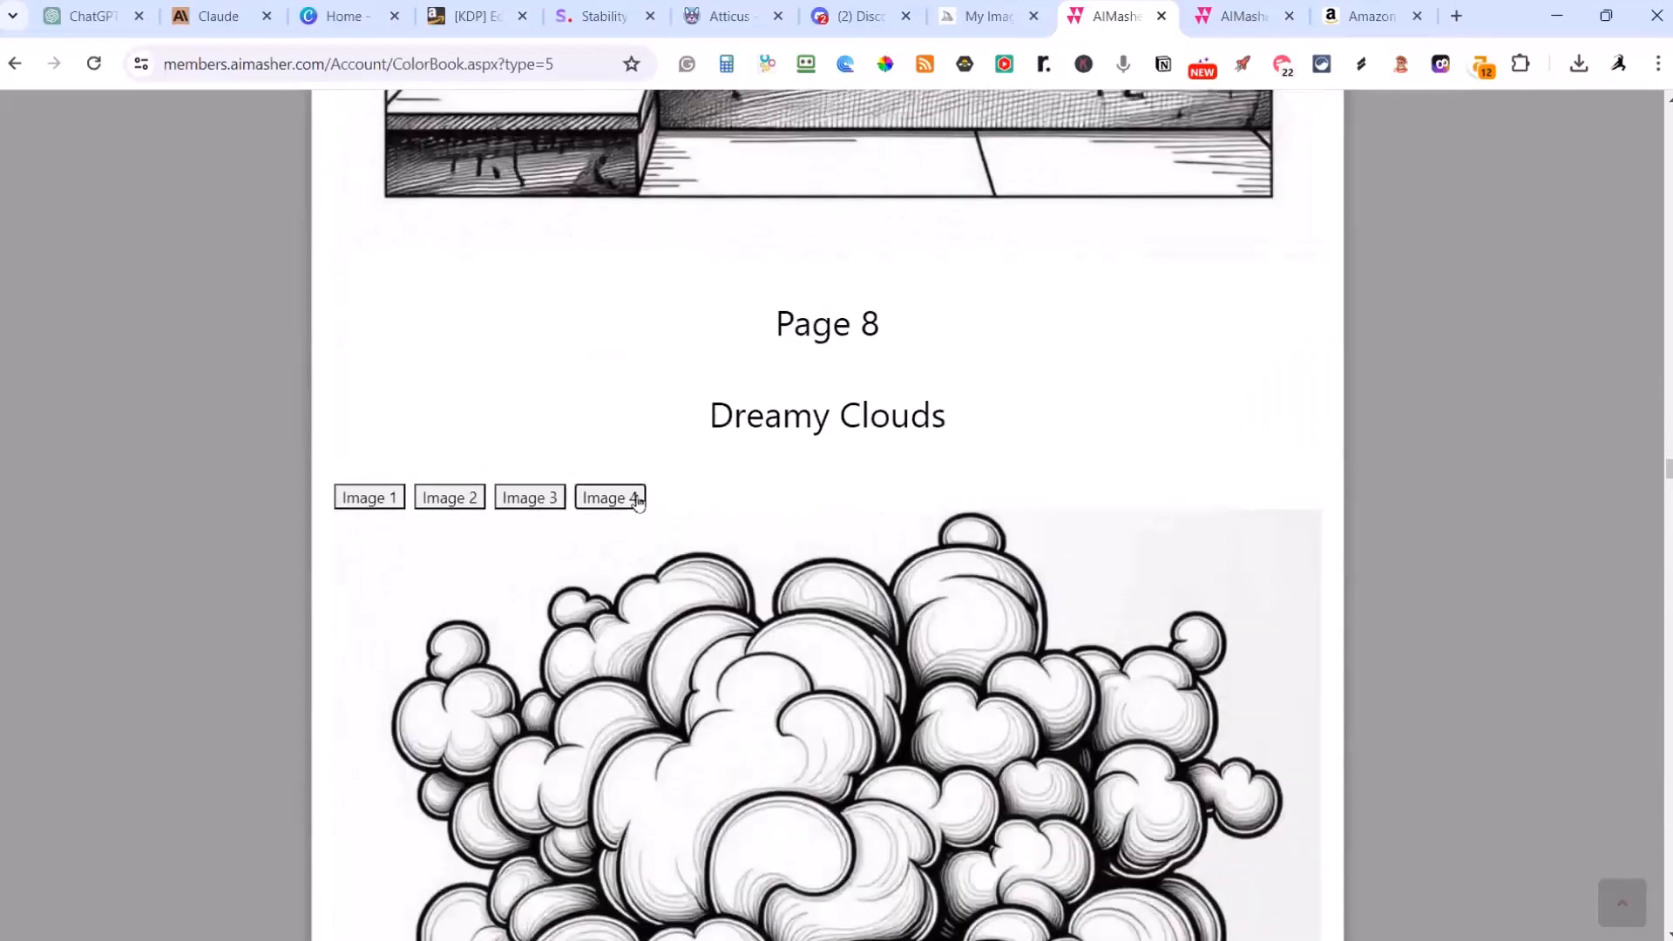
pyautogui.click(635, 499)
pyautogui.scroll(-8, 959, 566)
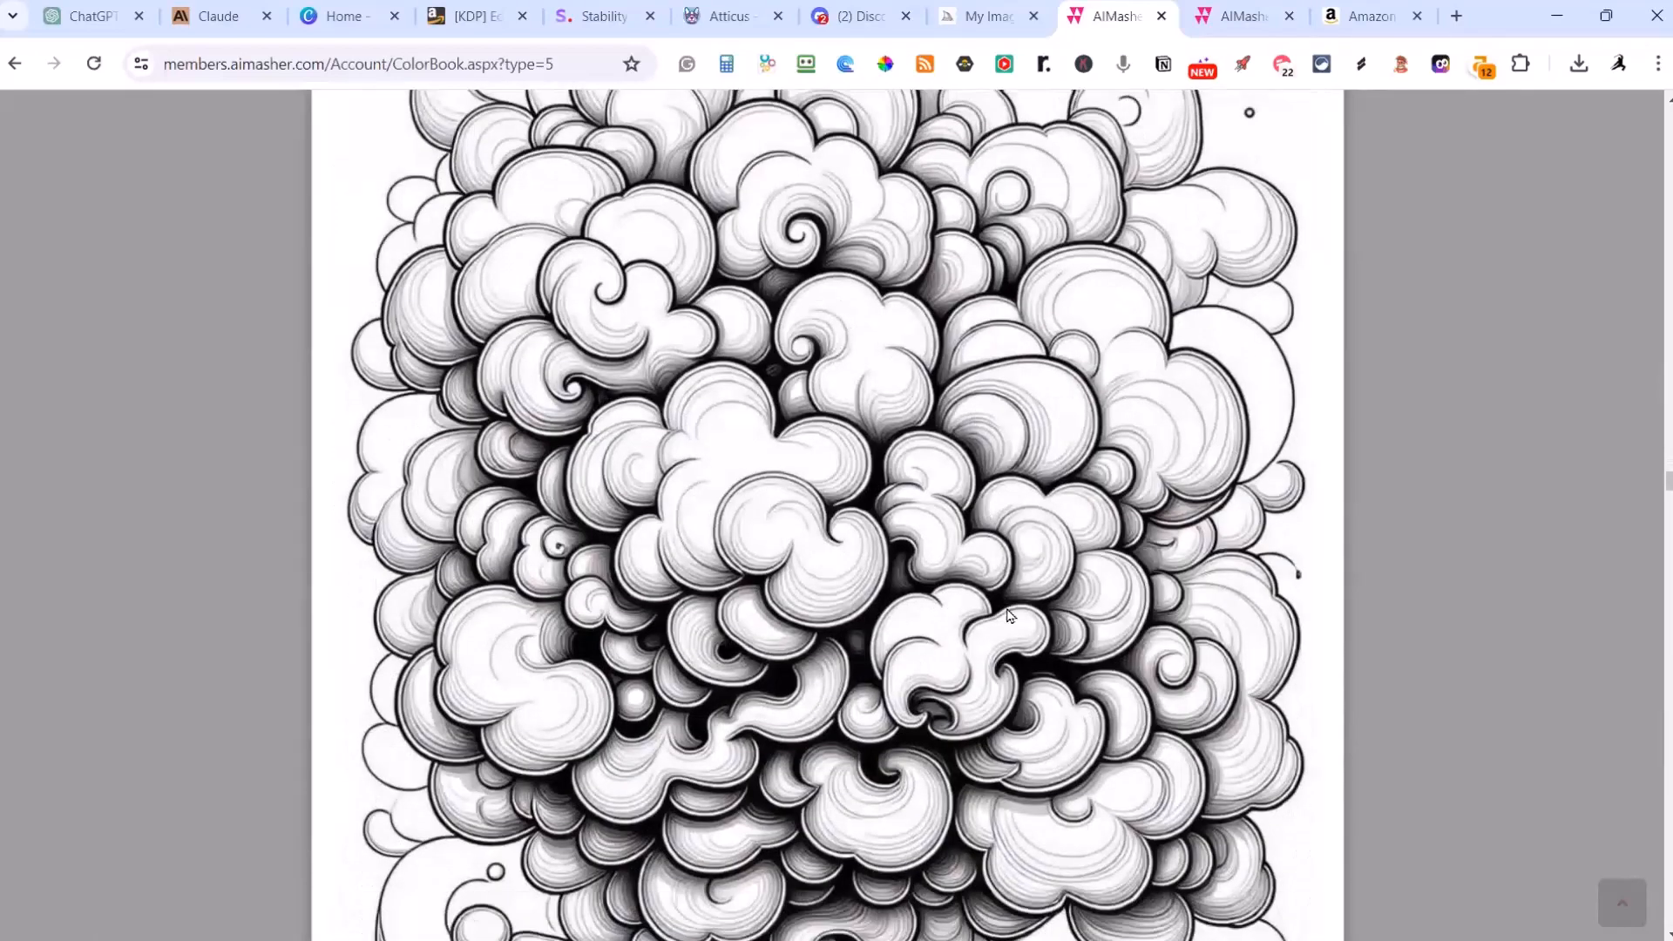
pyautogui.scroll(-20, 999, 732)
pyautogui.scroll(20, 997, 738)
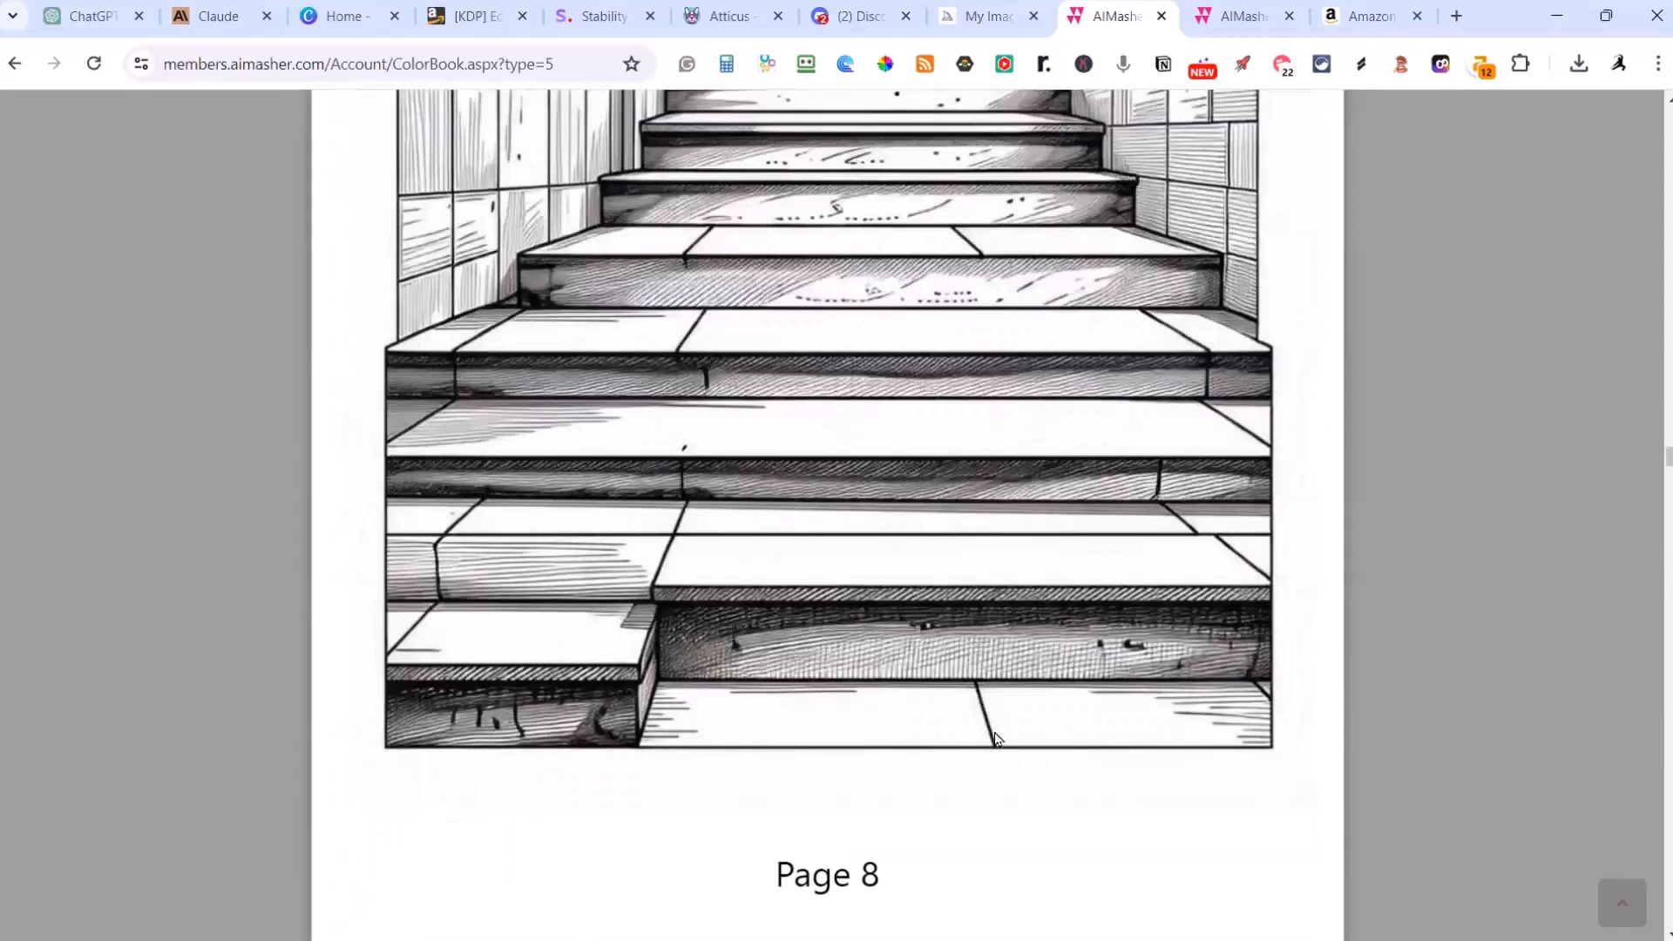
pyautogui.press('Escape')
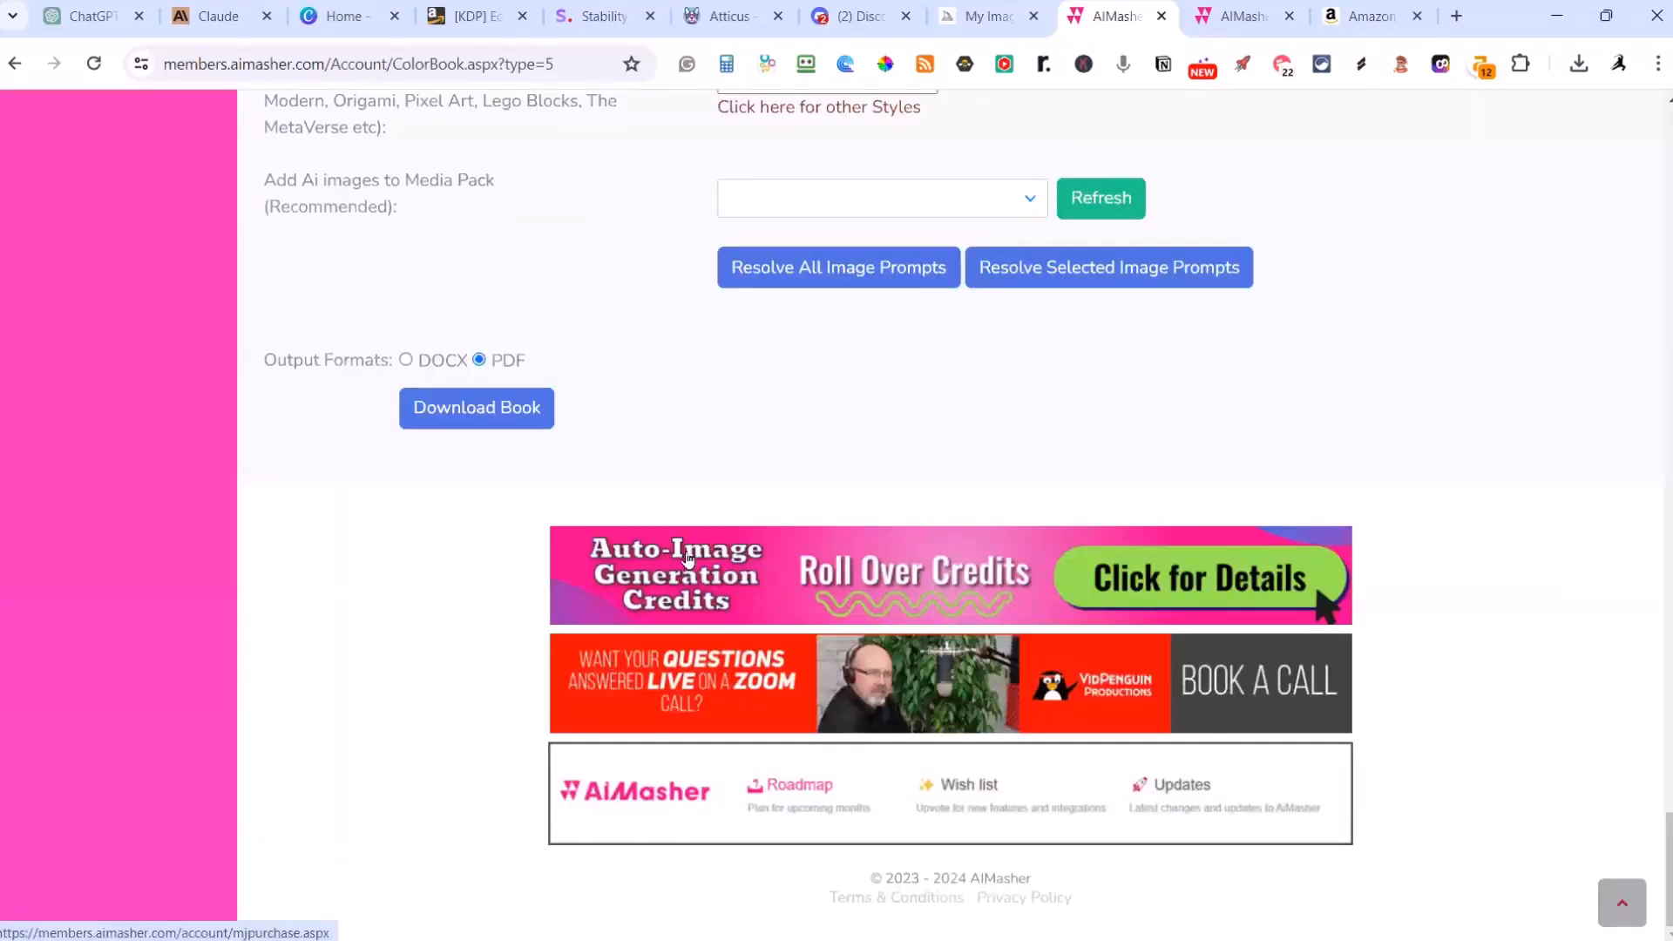
# Step: Set the Stability AI model to Coloring Books Portrait 1 Image (SD 3 Turbo) and review the other model options
pyautogui.scroll(5, 688, 552)
pyautogui.scroll(20, 688, 552)
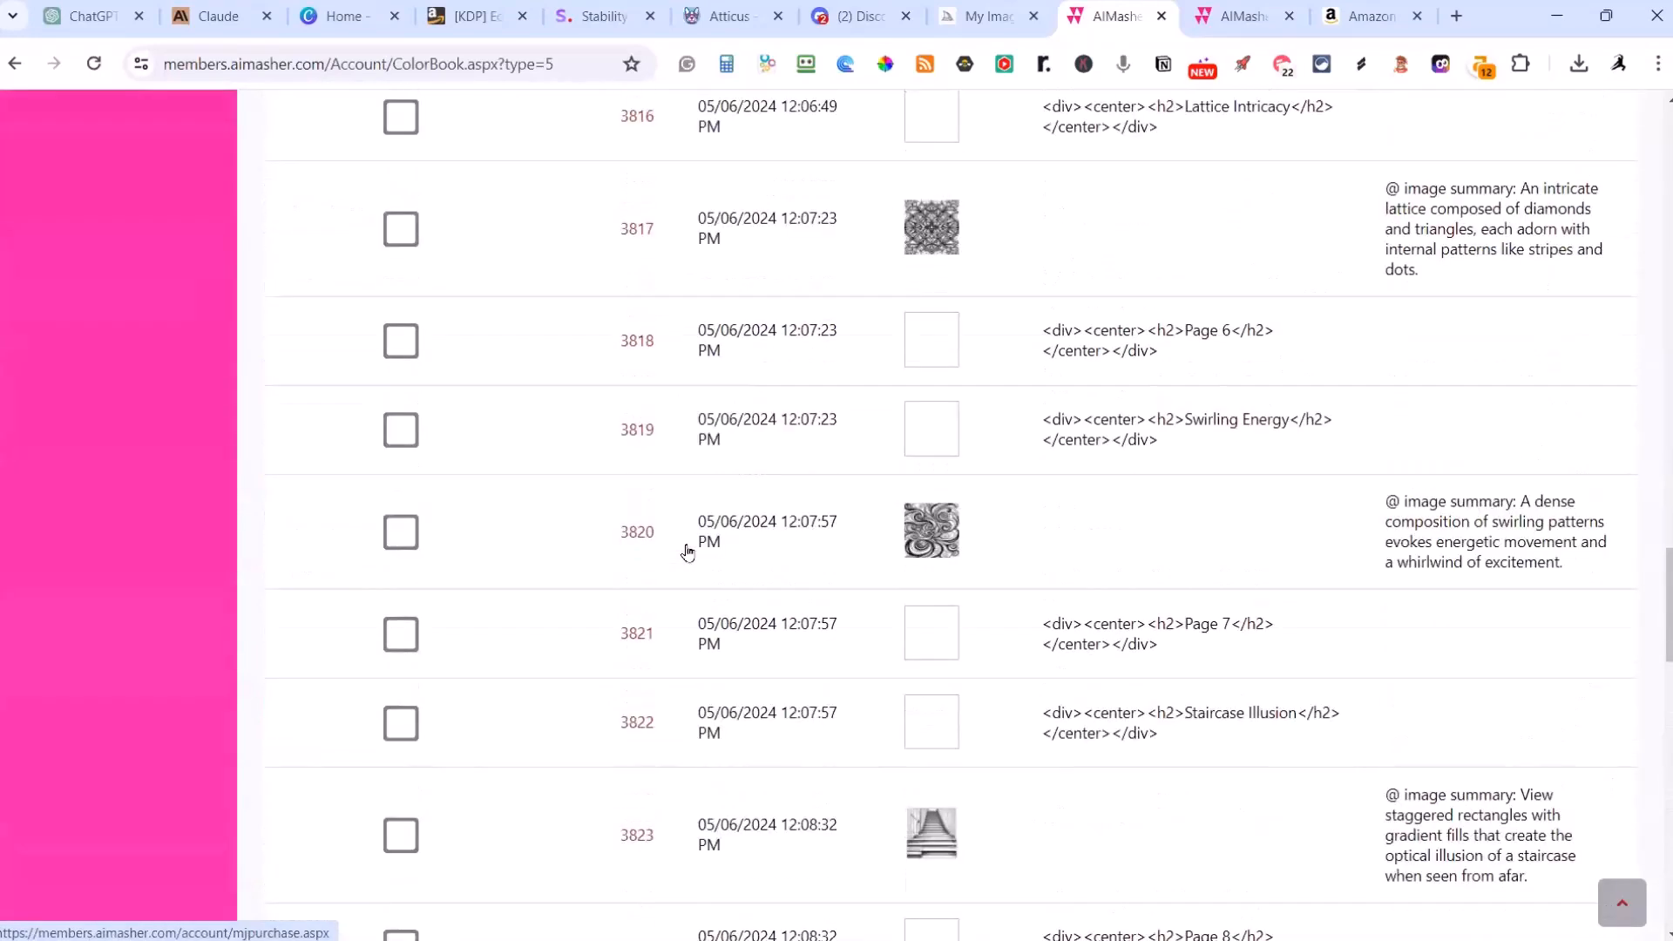
pyautogui.scroll(20, 687, 552)
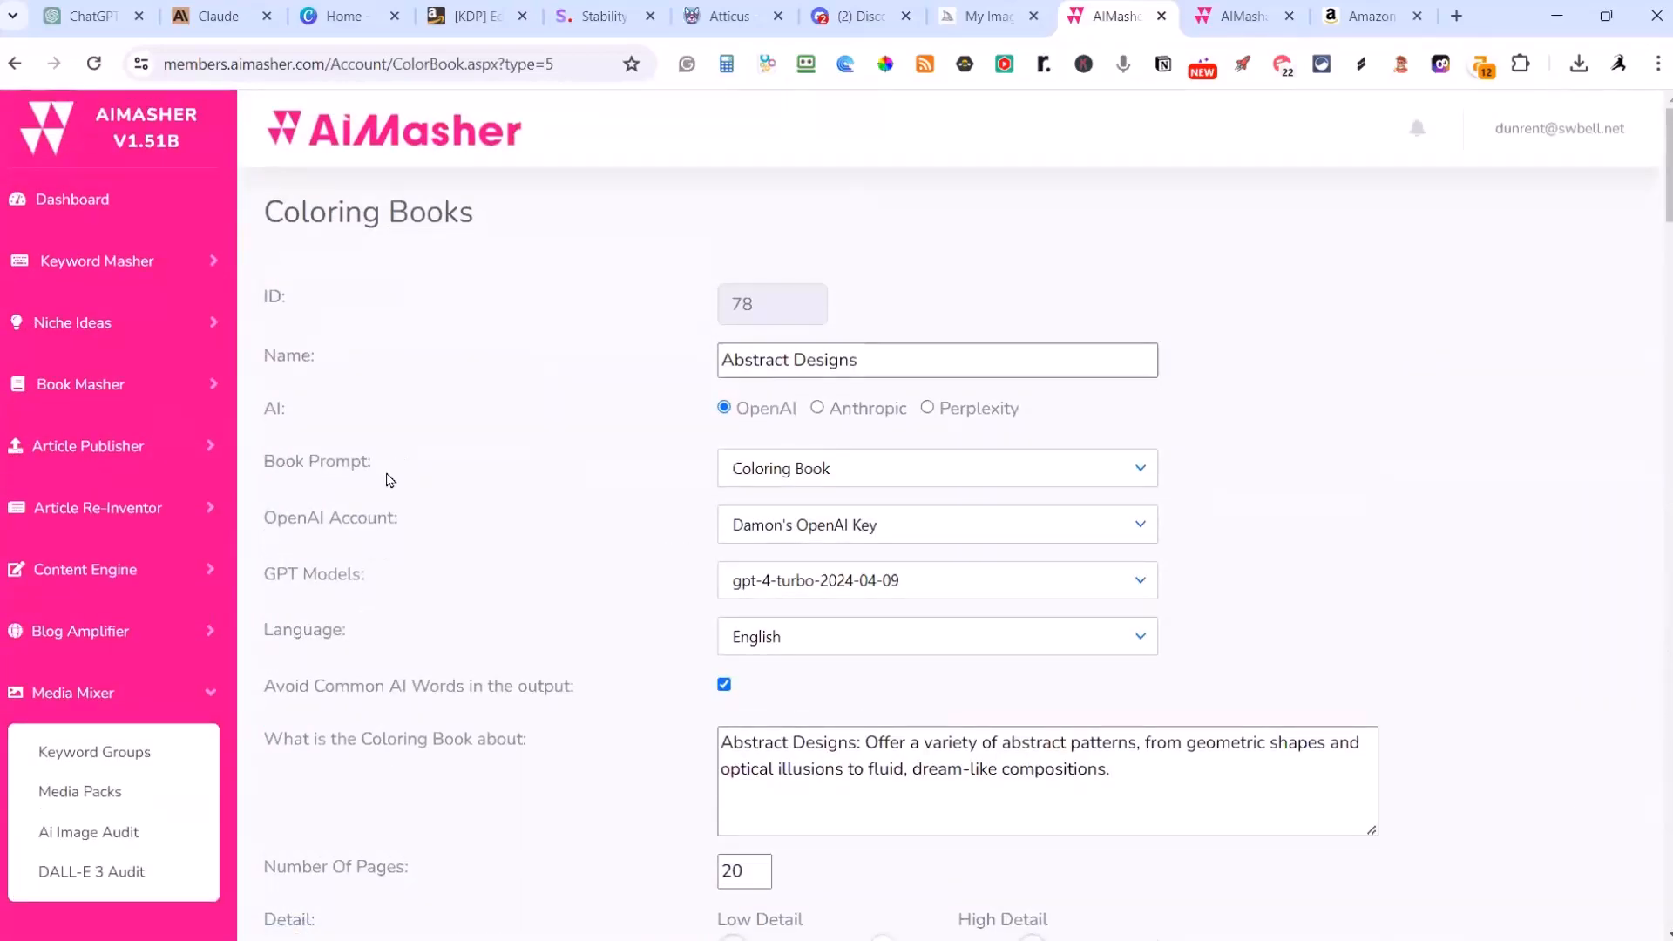
pyautogui.scroll(-20, 640, 652)
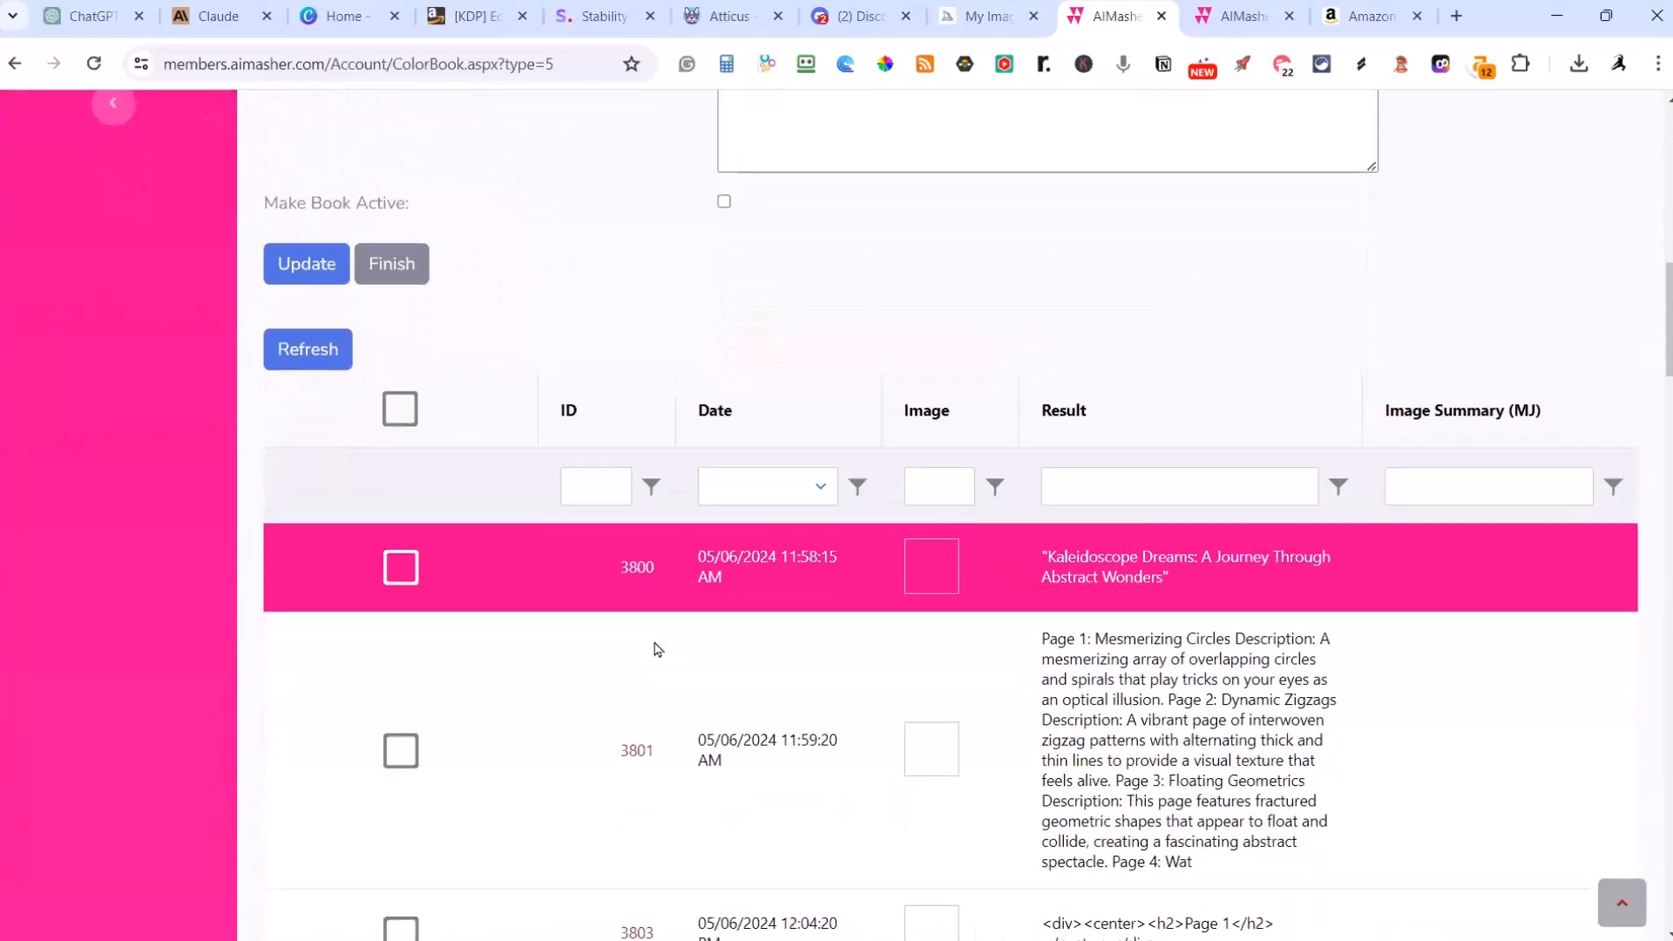
pyautogui.scroll(-20, 657, 649)
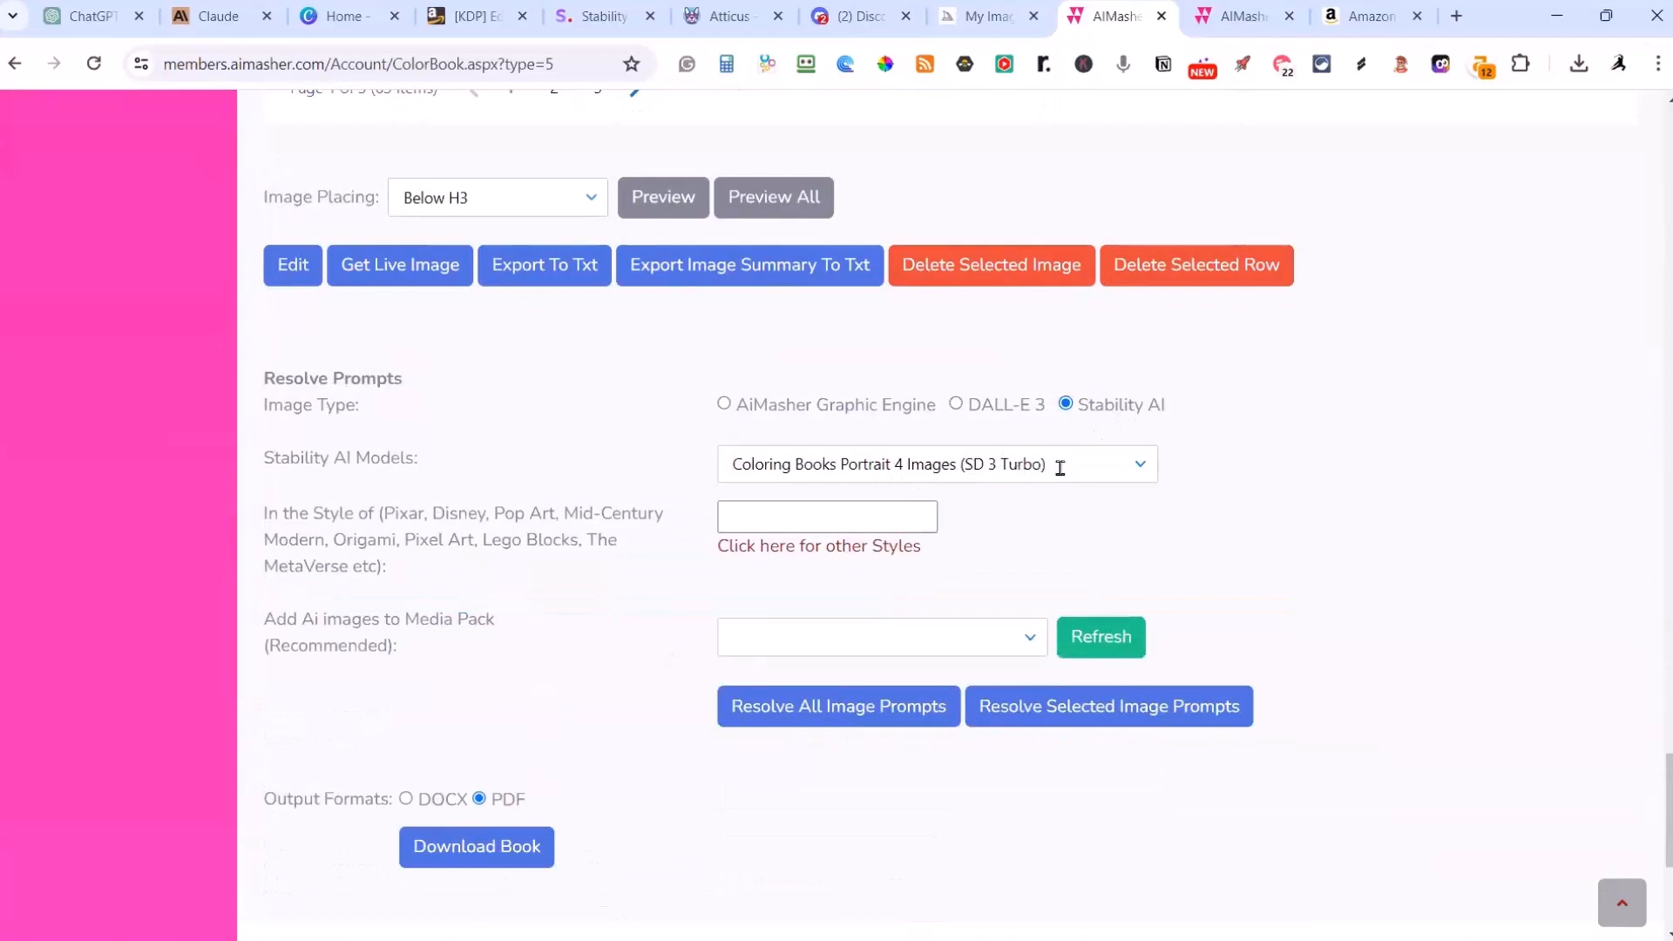
pyautogui.click(1129, 479)
pyautogui.click(993, 535)
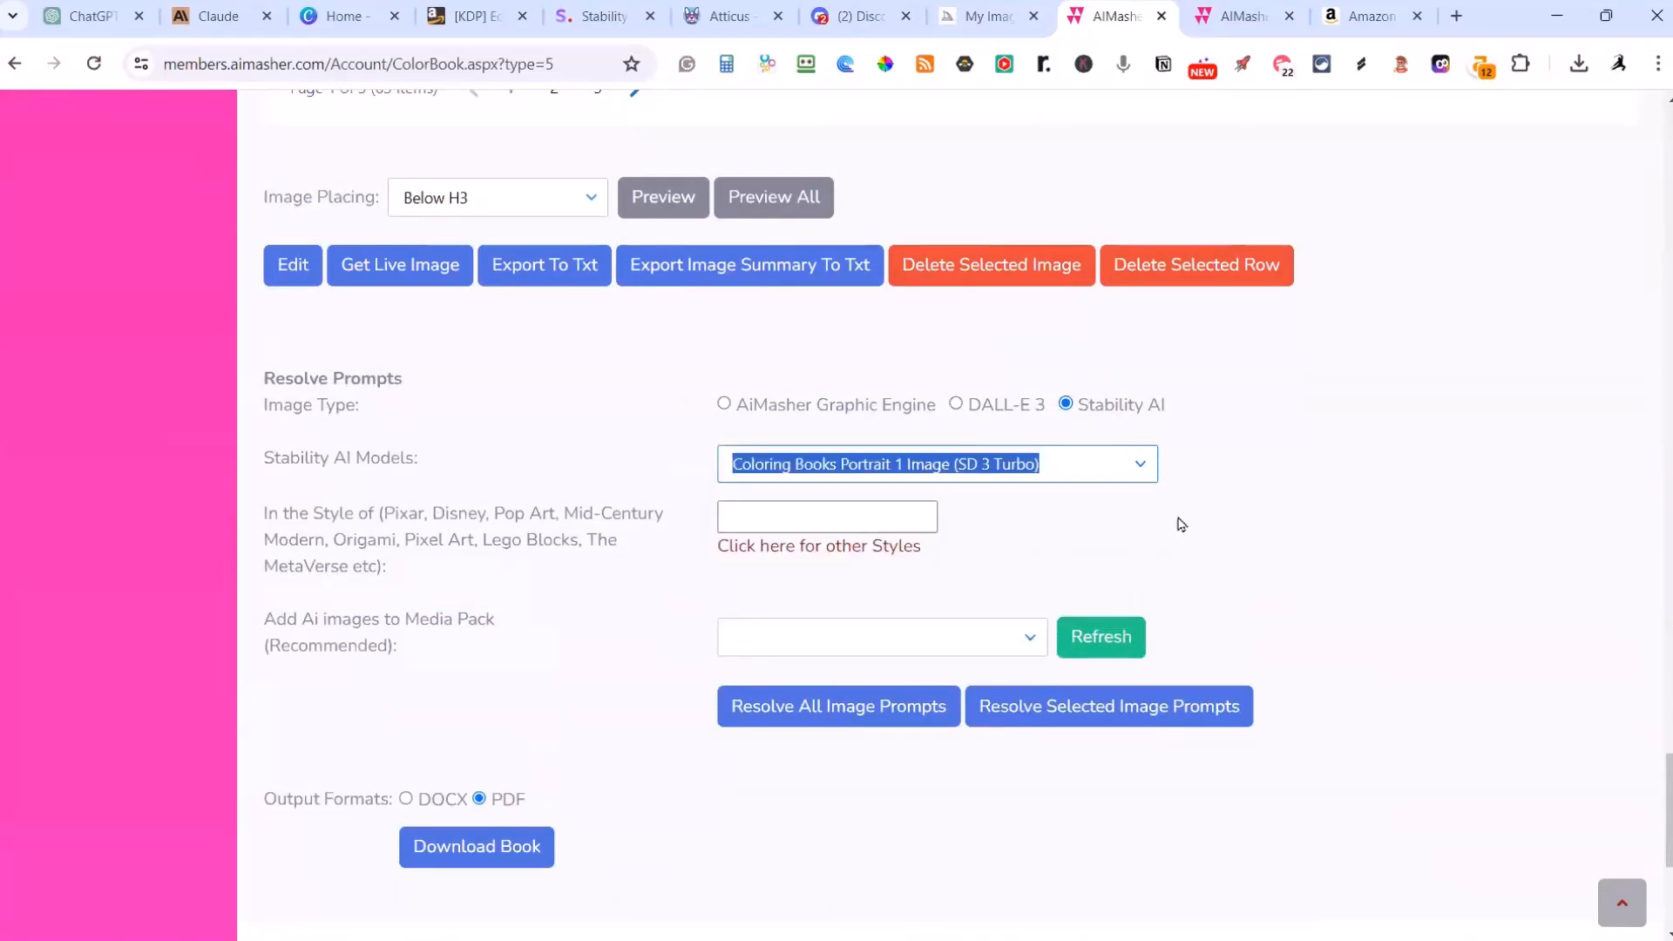
pyautogui.click(1140, 466)
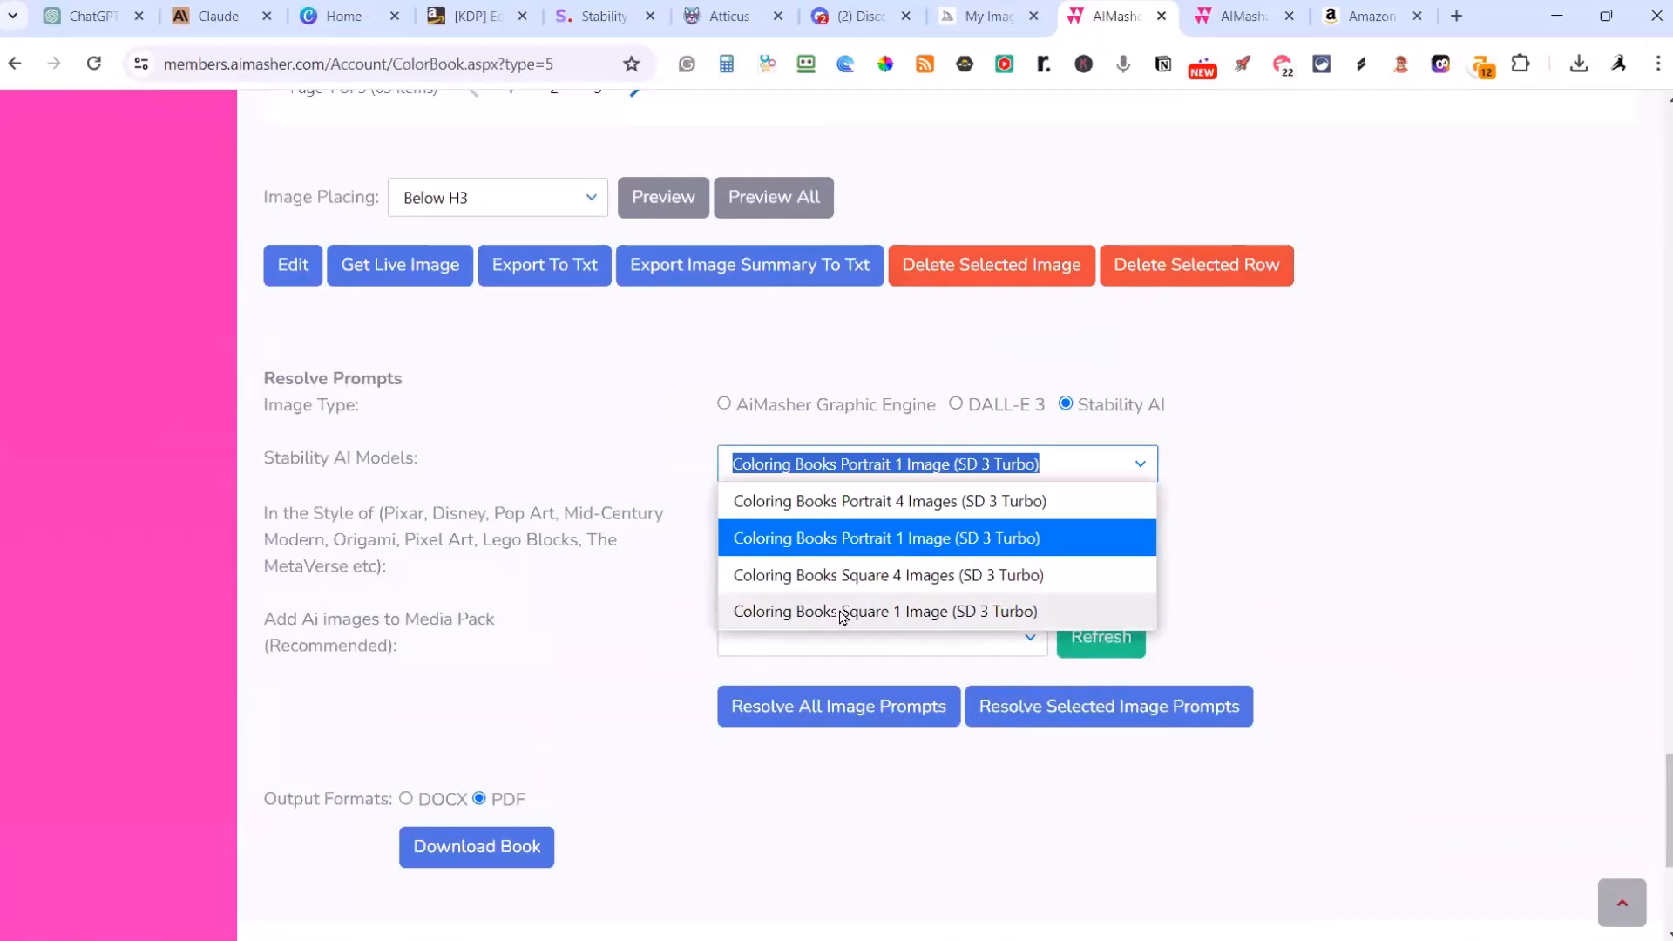
pyautogui.click(1292, 512)
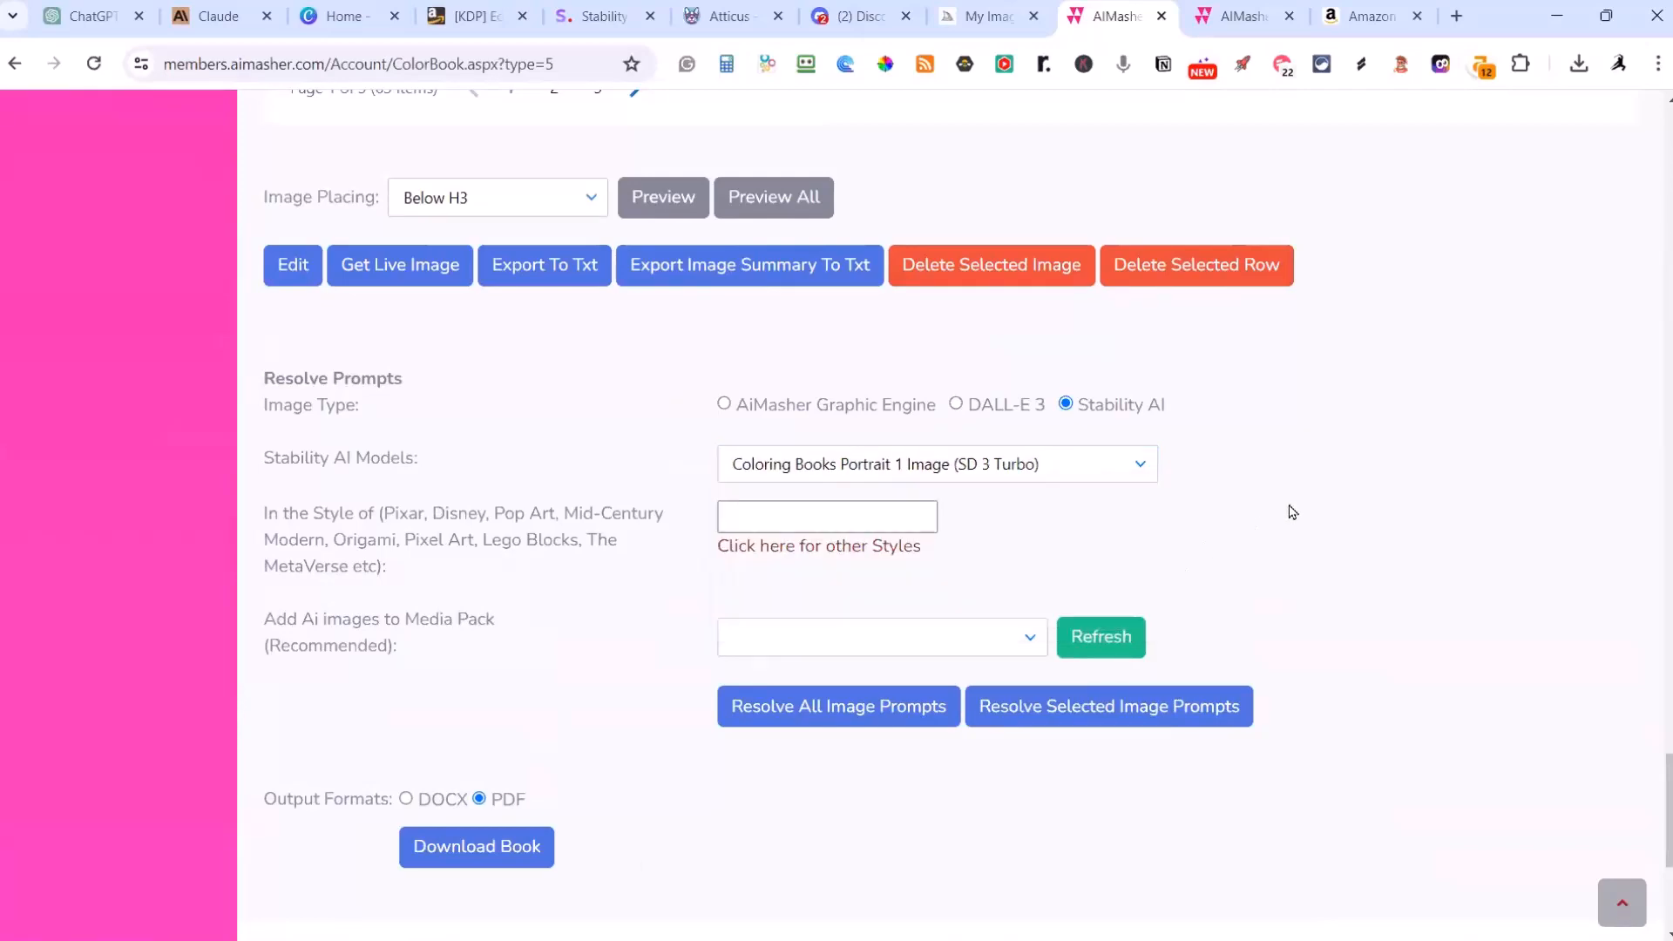
# Step: Finish editing the Abstract Designs book and return to the list of coloring books
pyautogui.scroll(-4, 645, 874)
pyautogui.scroll(14, 643, 861)
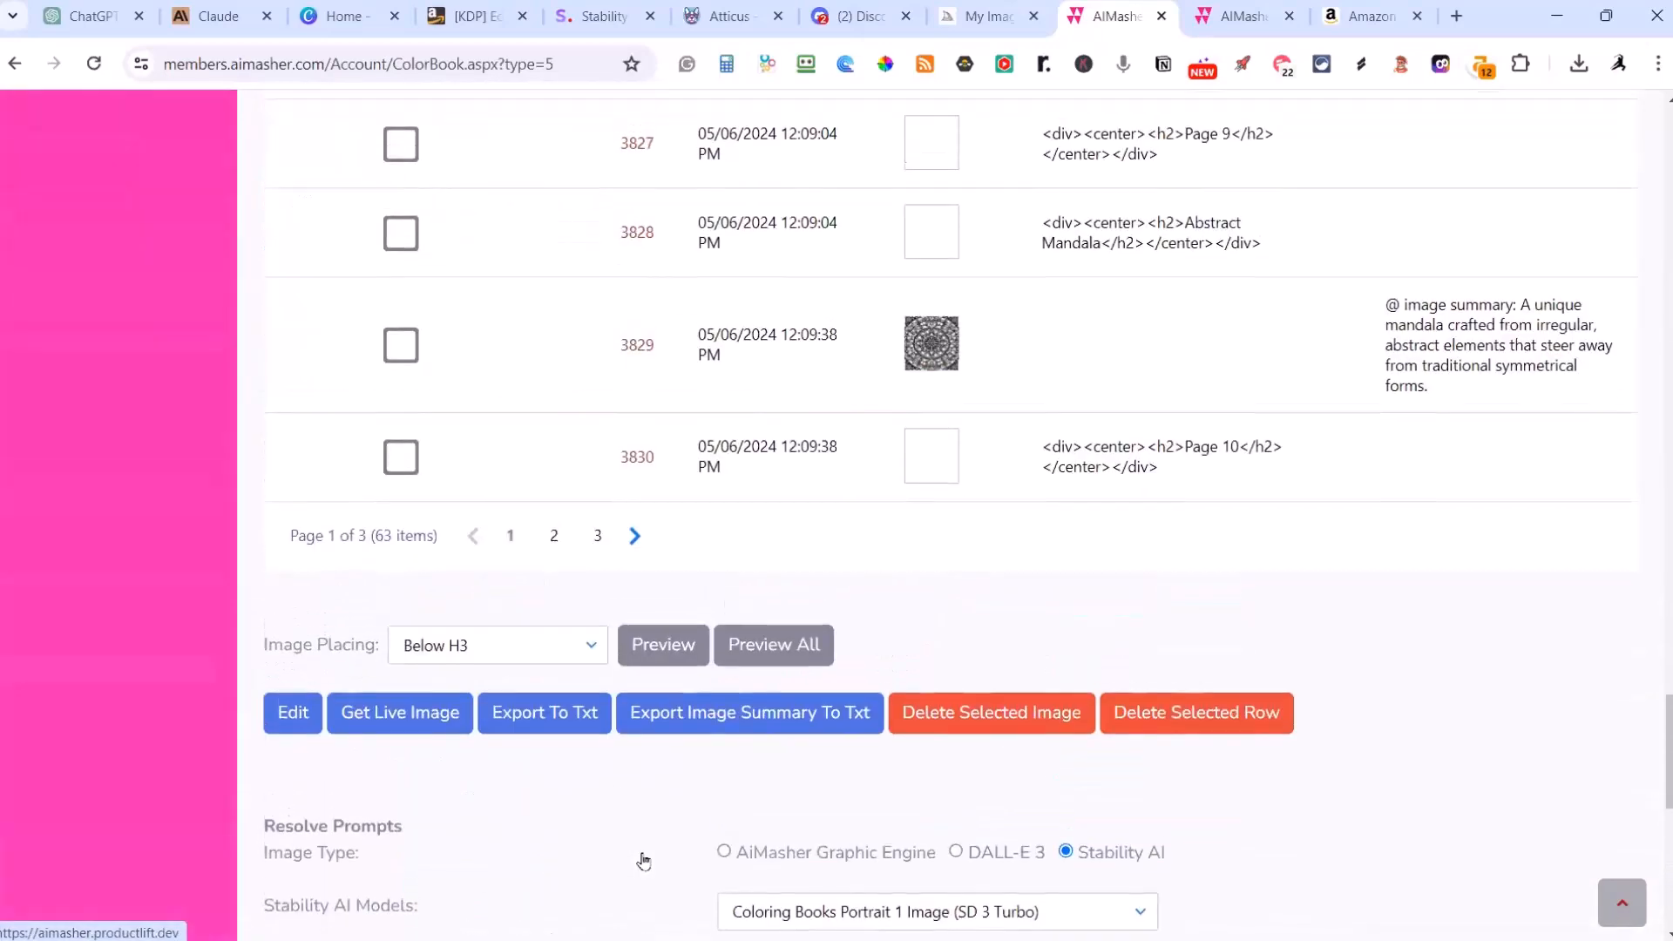
pyautogui.scroll(12, 511, 686)
pyautogui.scroll(-3, 515, 687)
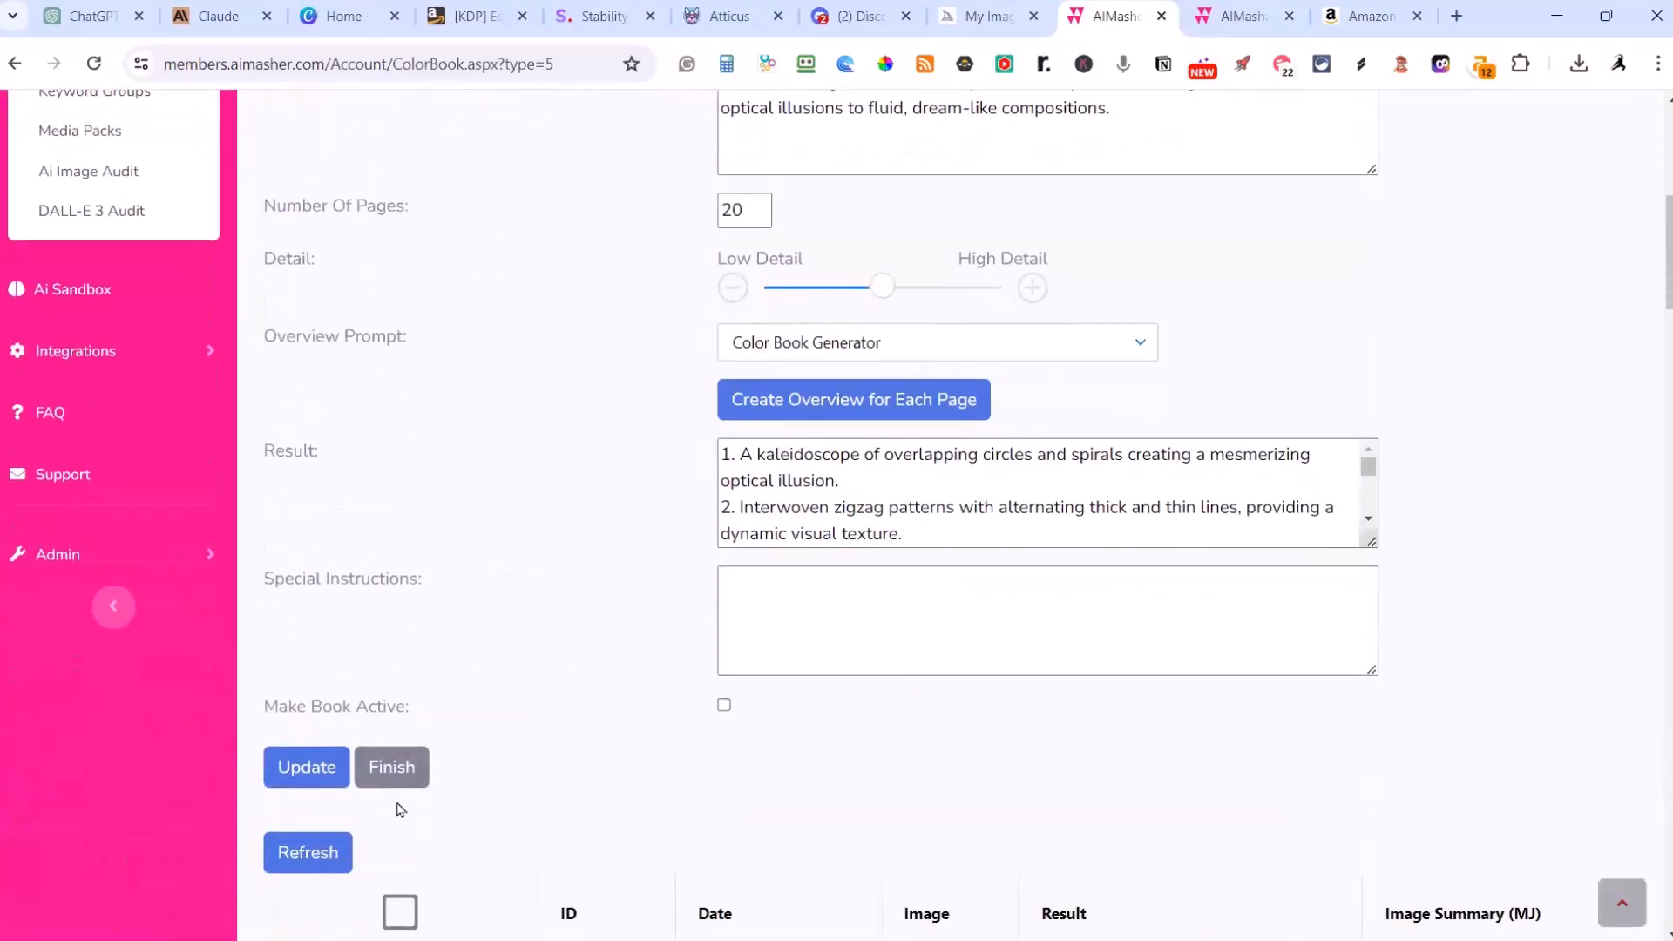
pyautogui.click(392, 768)
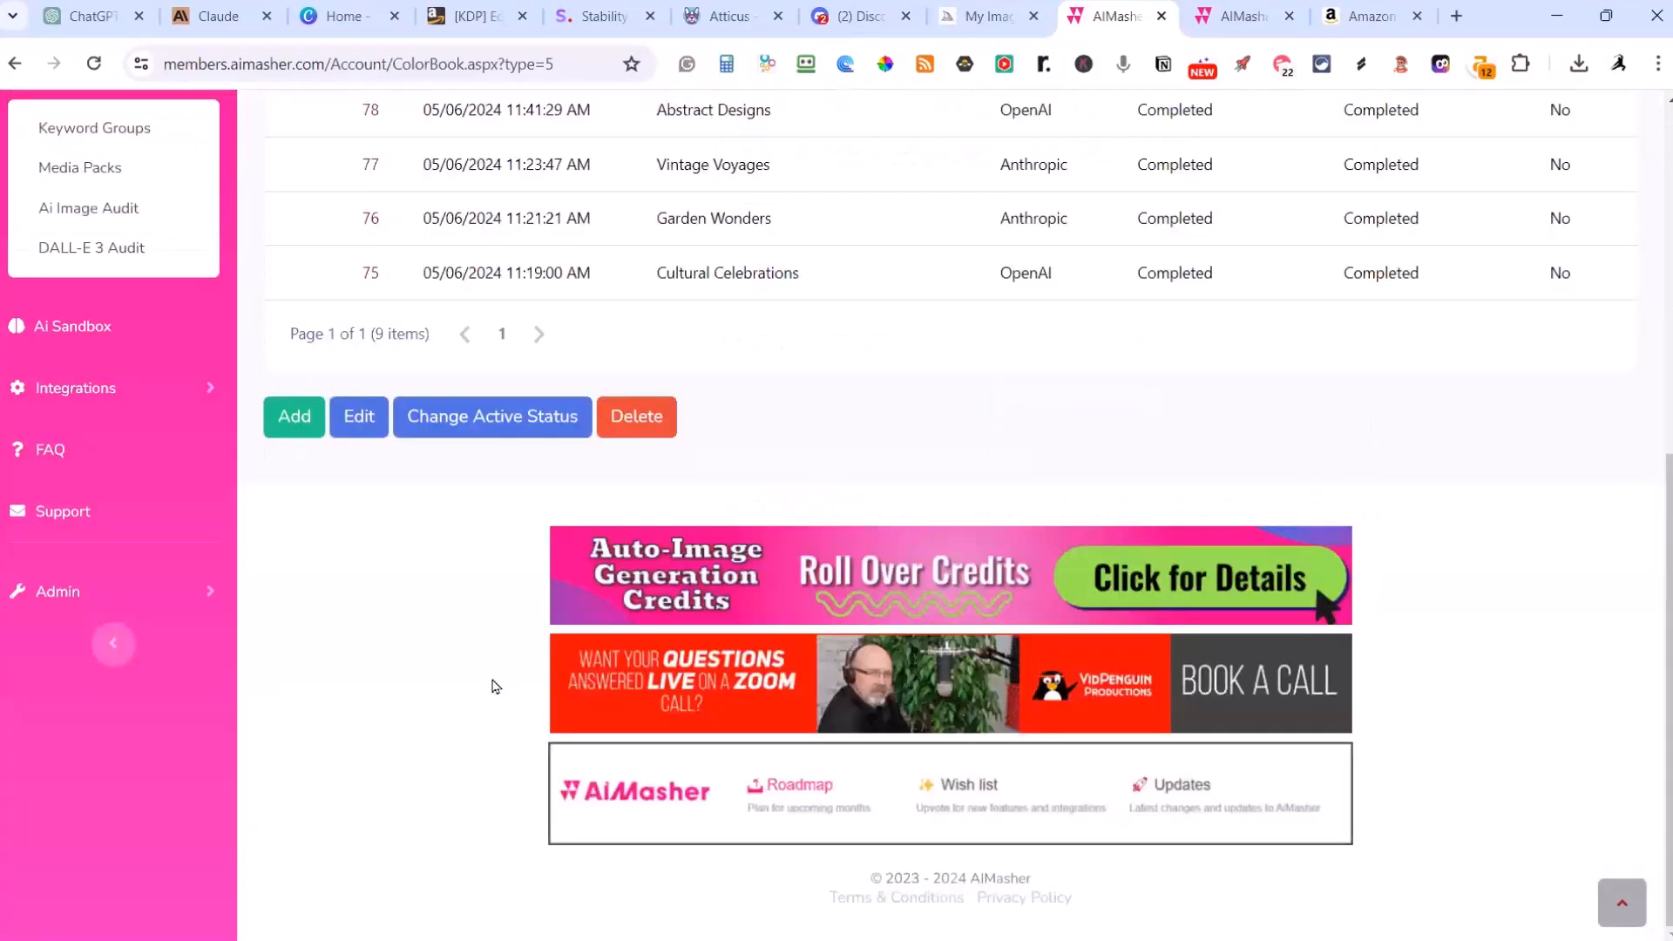
# Step: Open the Vintage Voyages coloring book and request a preview of all its pages
pyautogui.scroll(4, 495, 686)
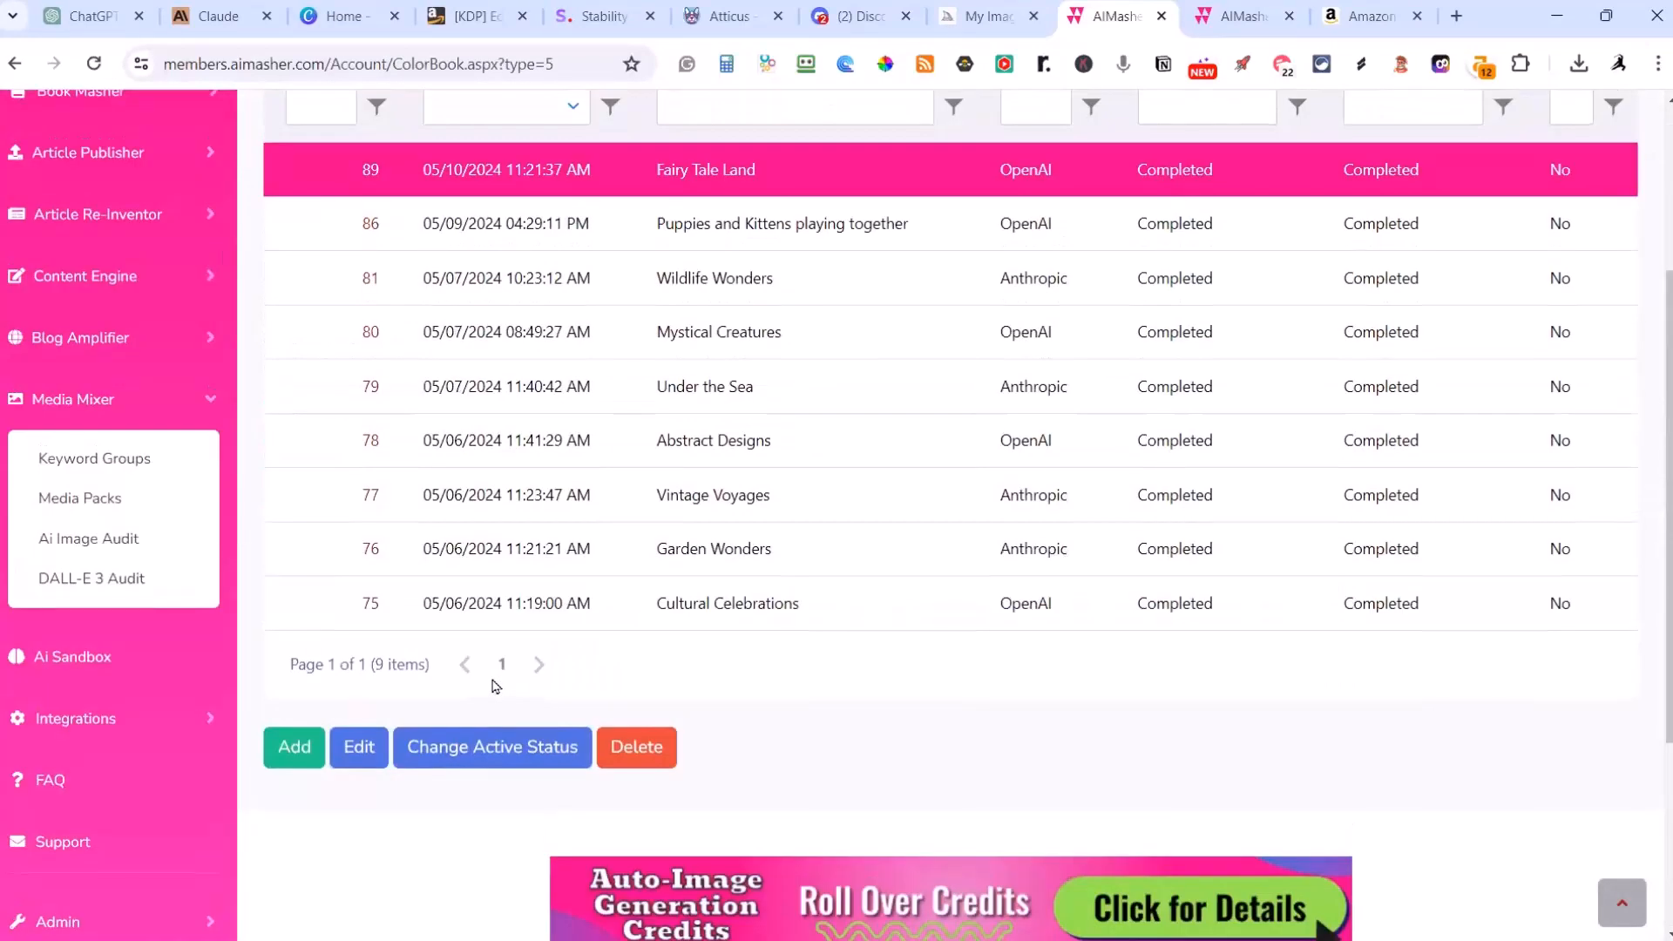
pyautogui.doubleClick(366, 494)
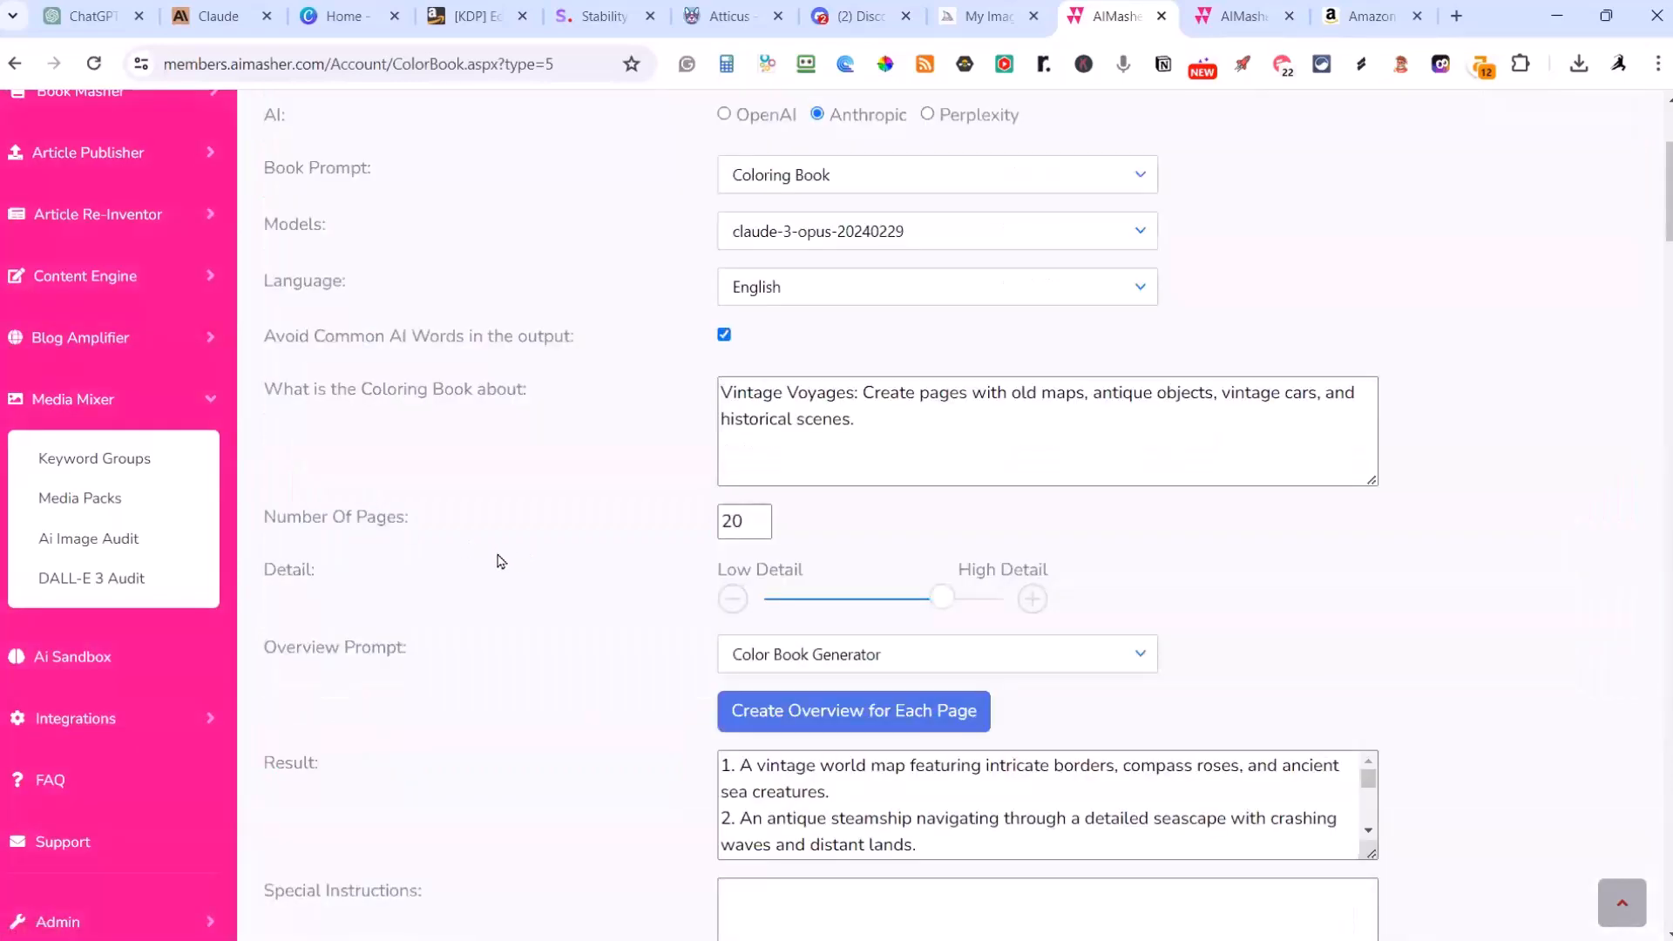
pyautogui.scroll(-20, 501, 561)
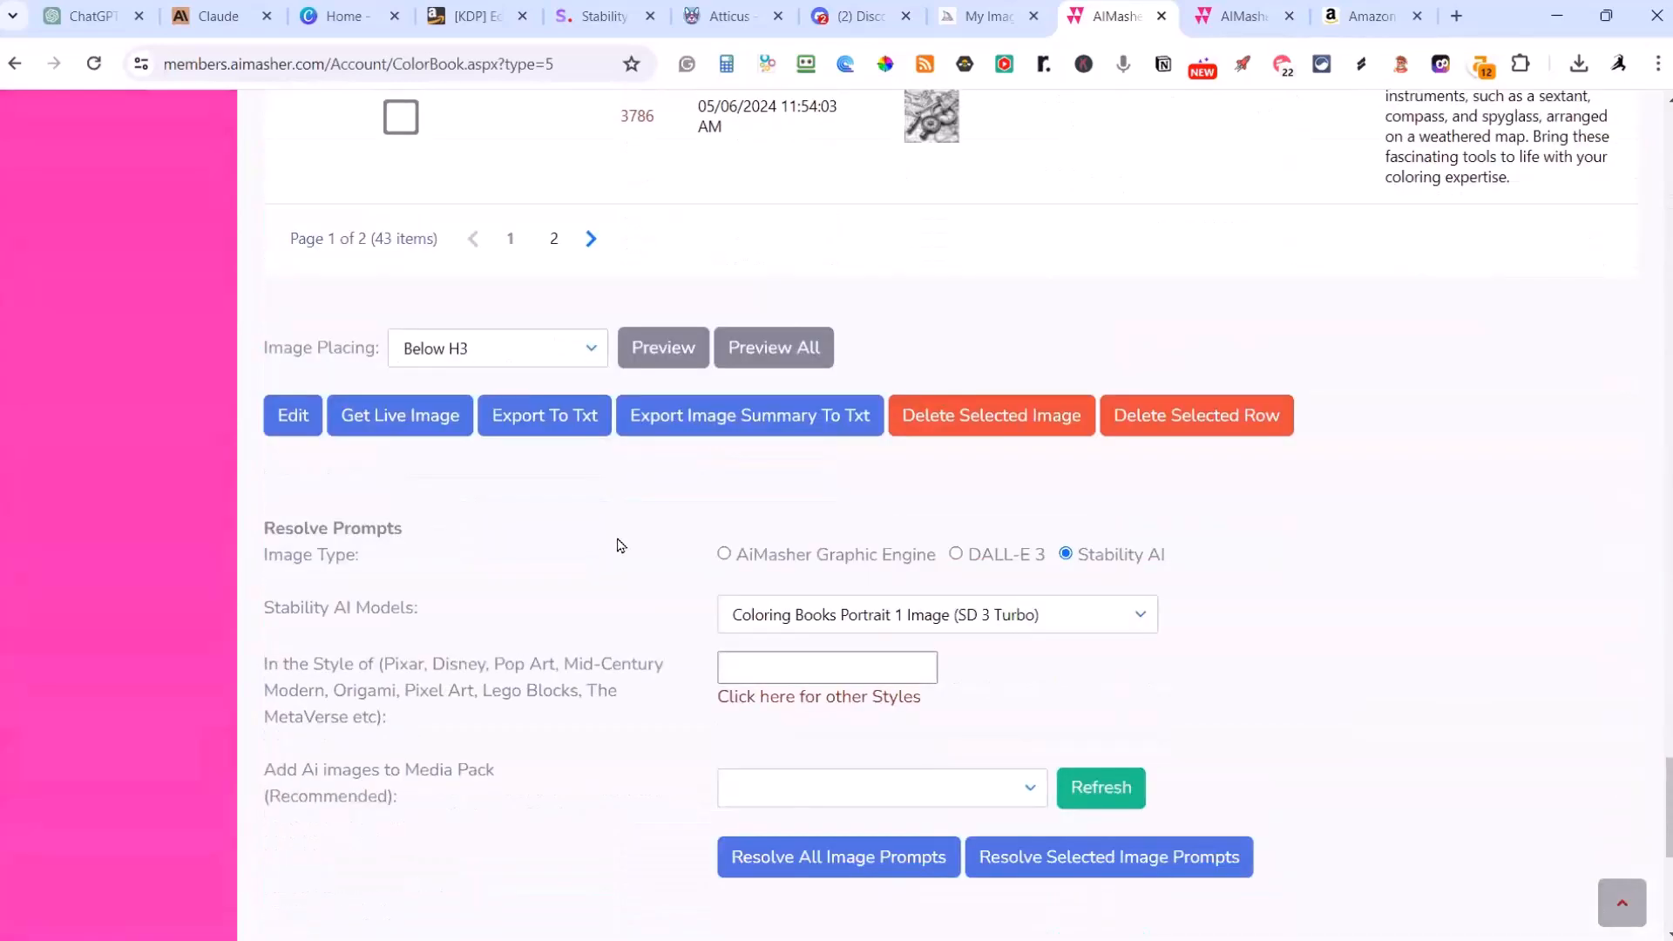
pyautogui.click(727, 348)
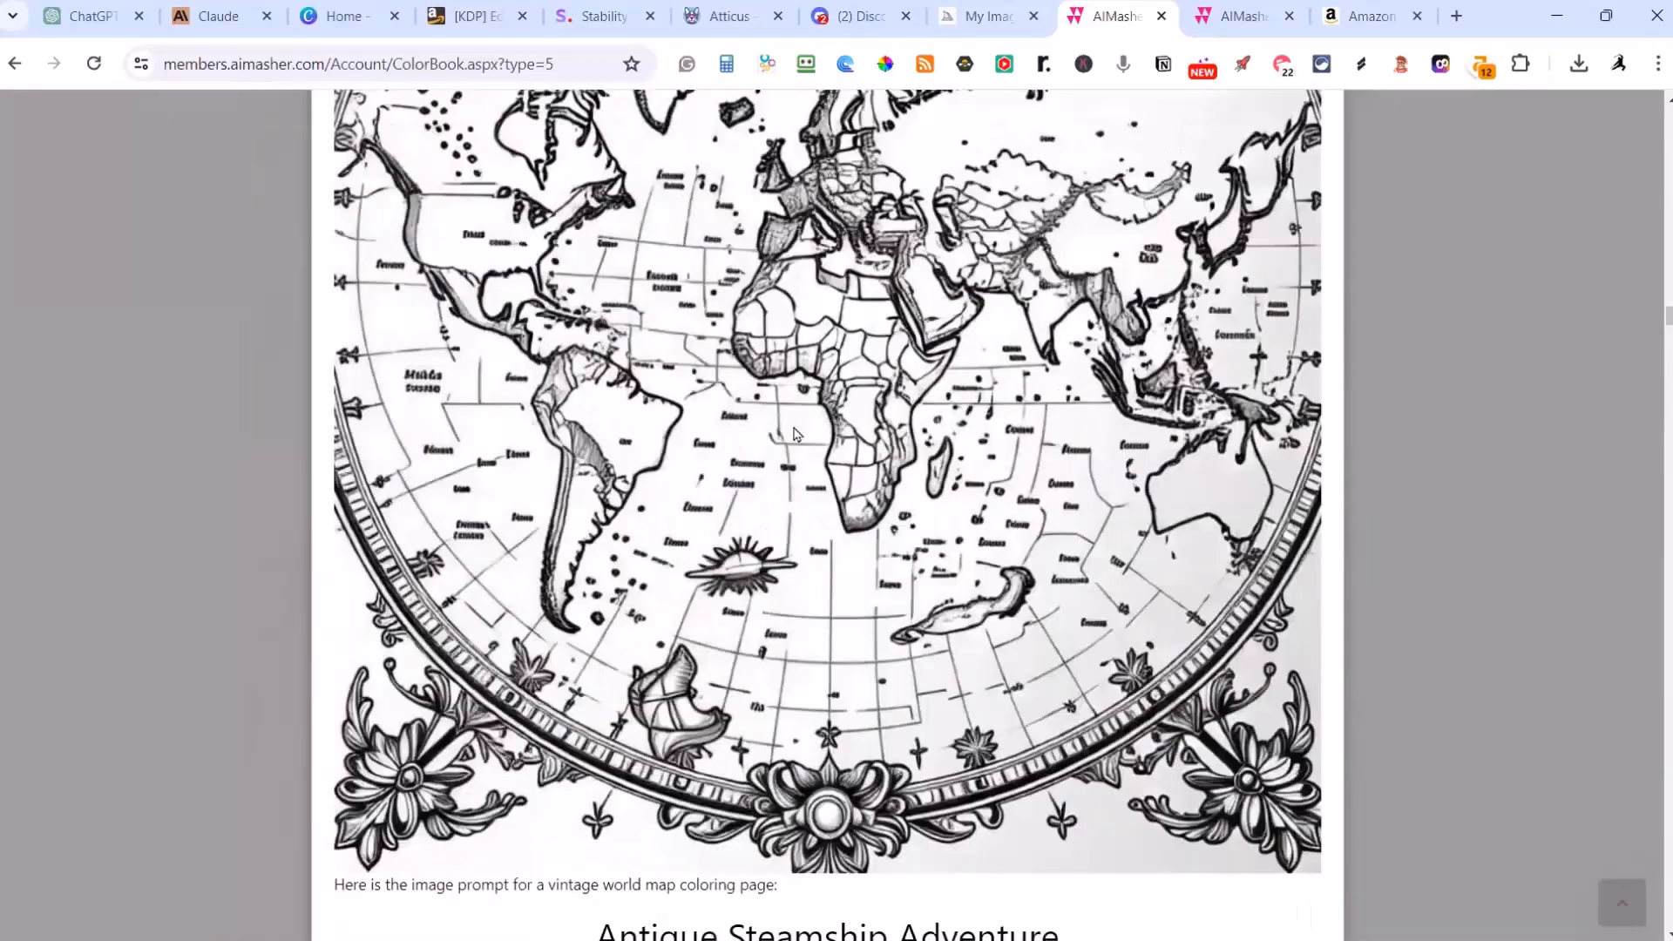
# Step: Examine the Vintage Voyages preview from the world map through the Vintage Airplane Adventure page, looking closely at the clock design
pyautogui.scroll(-5, 795, 433)
pyautogui.scroll(-8, 796, 433)
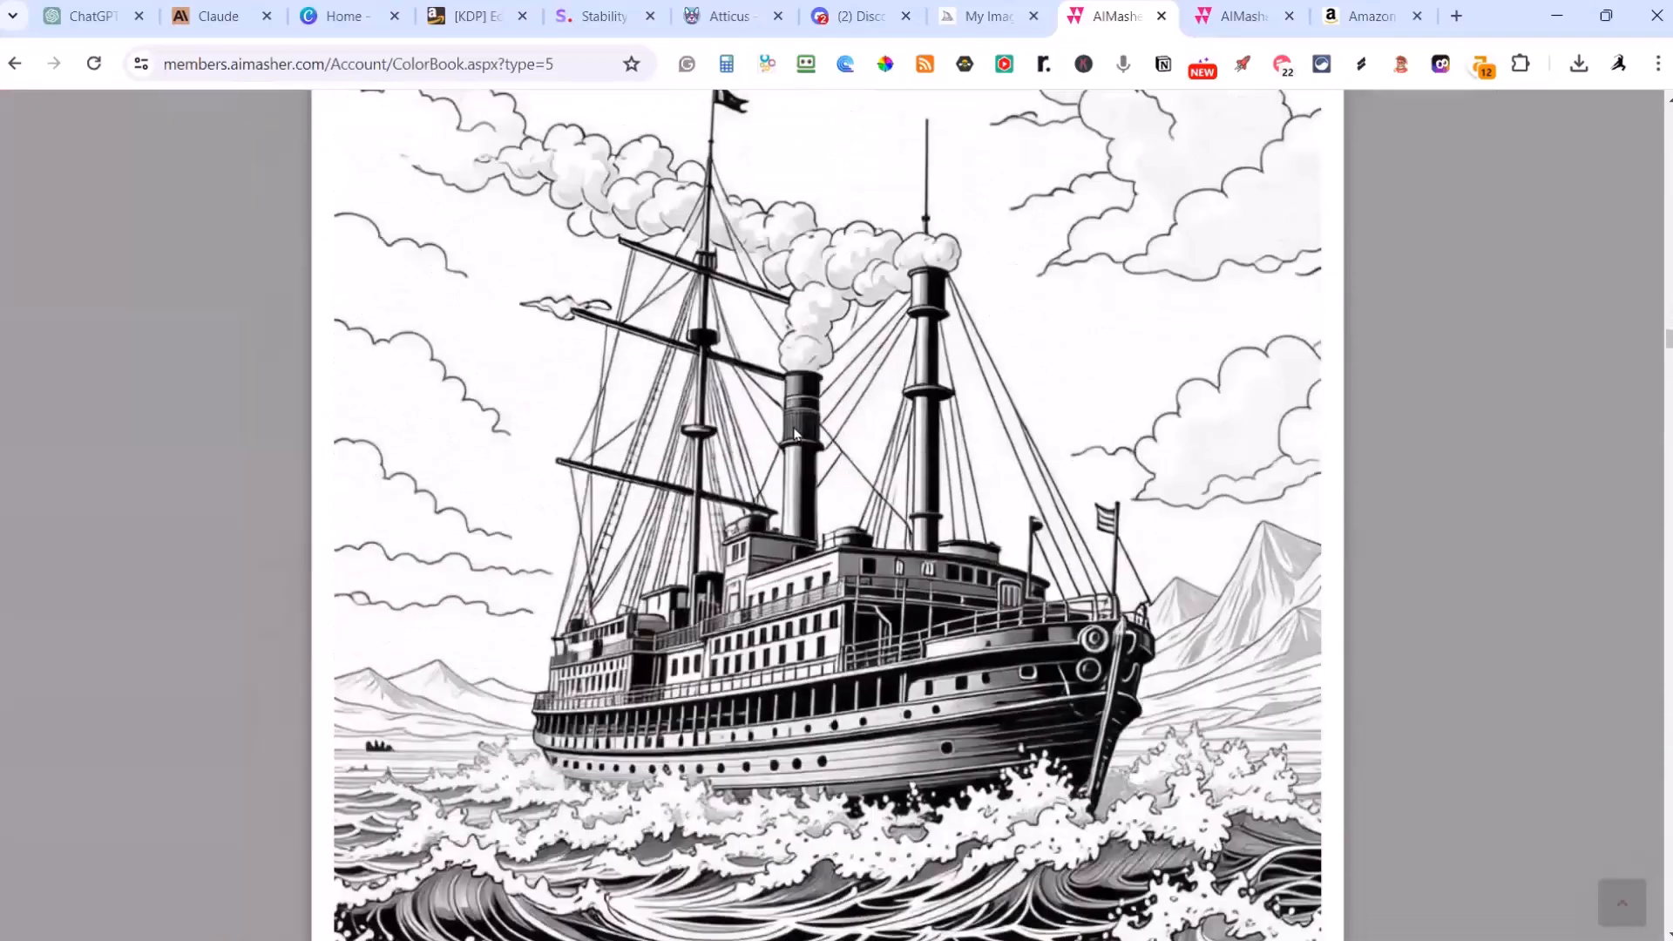
pyautogui.scroll(-15, 795, 433)
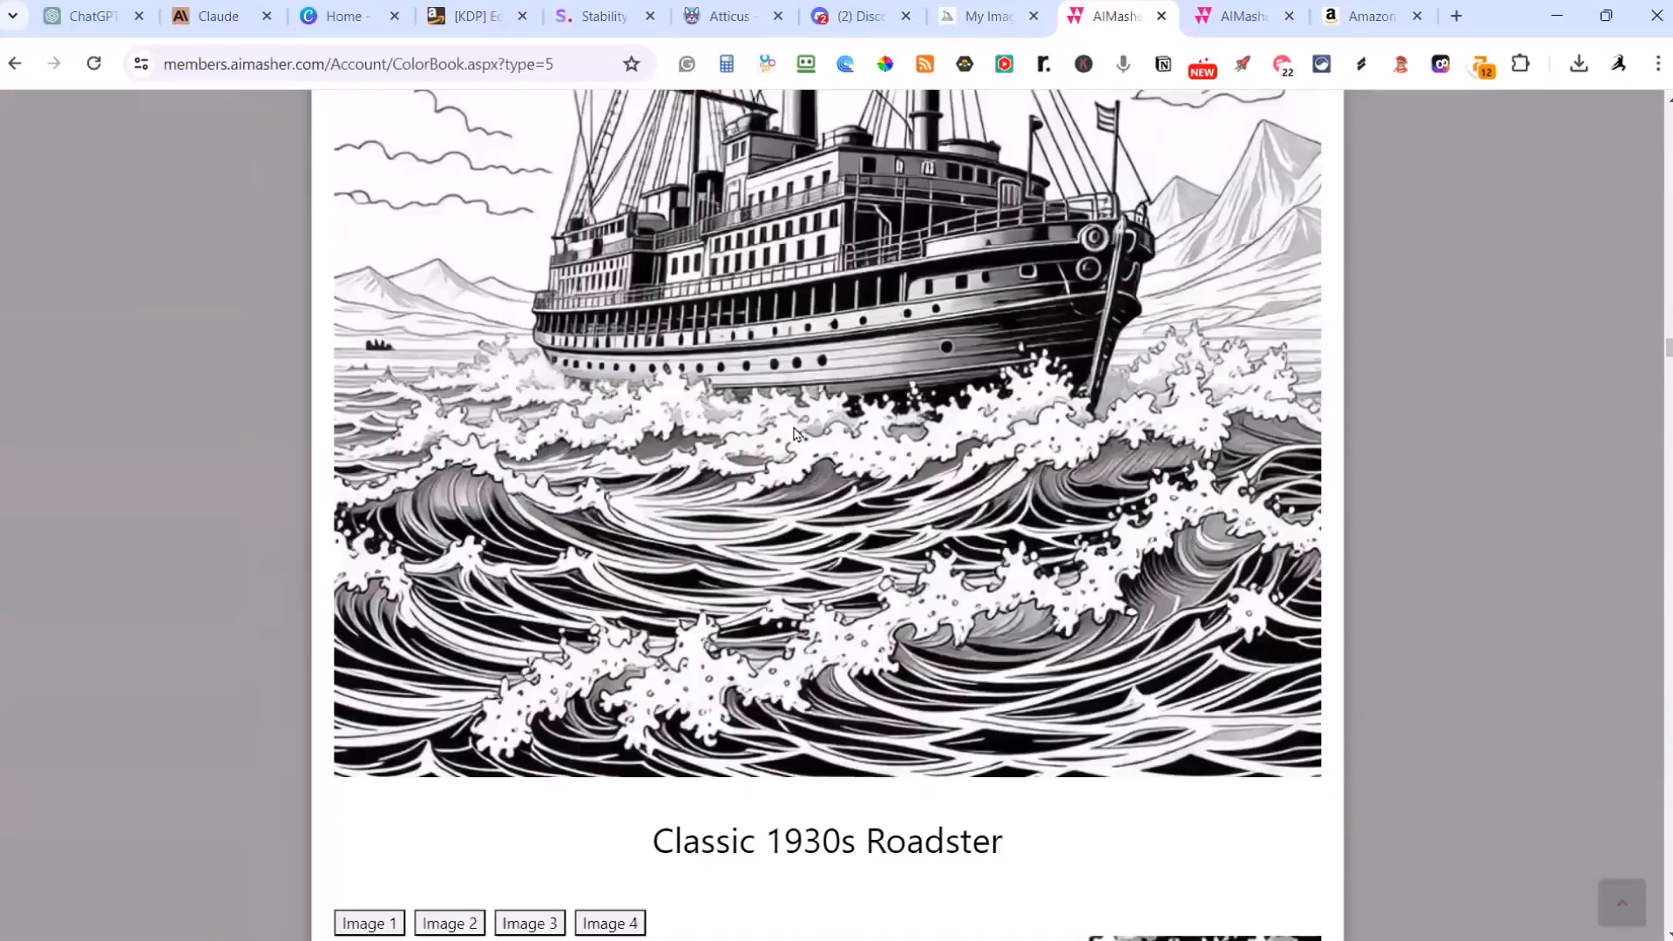
pyautogui.scroll(-14, 795, 433)
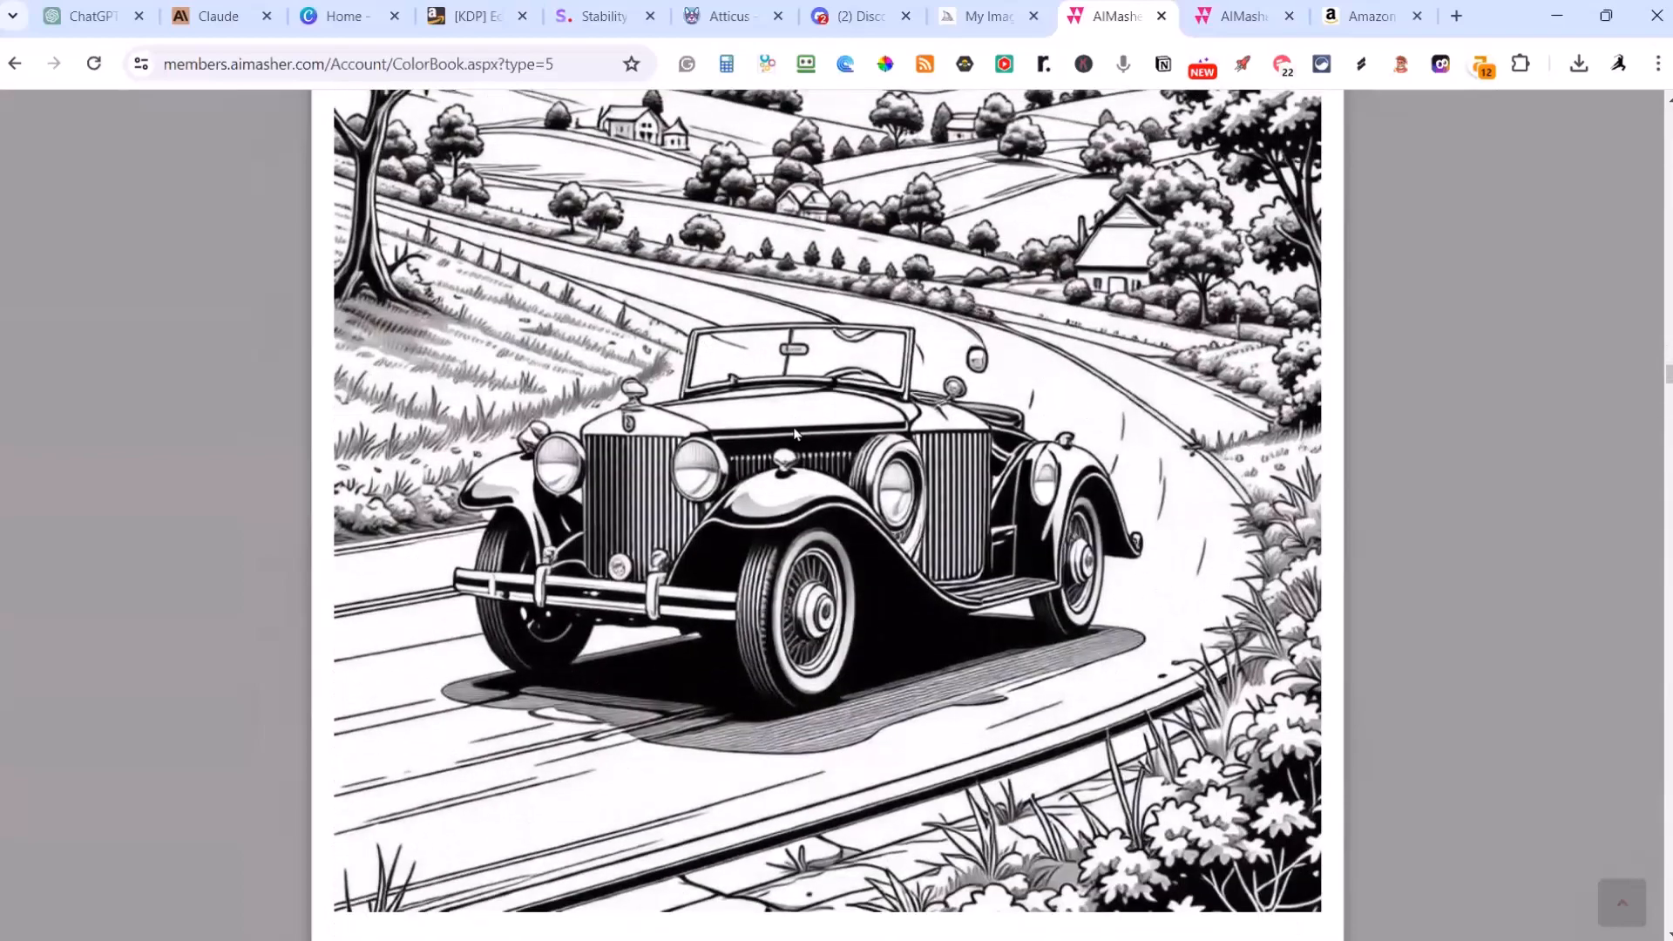
pyautogui.scroll(-14, 795, 433)
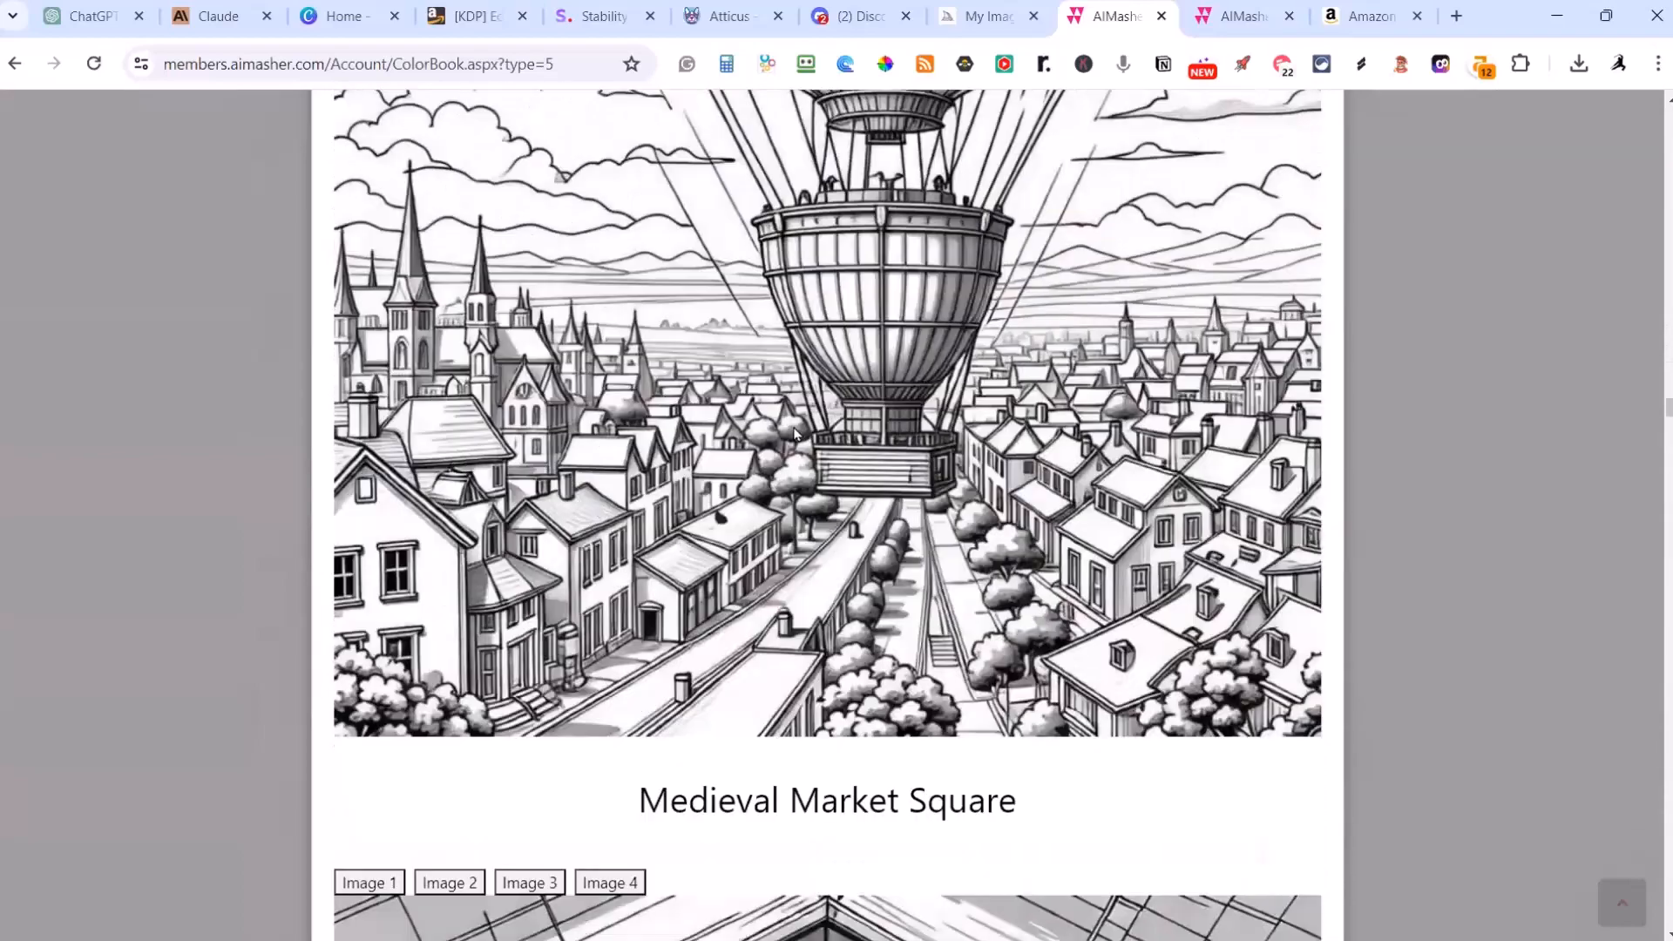
pyautogui.scroll(-7, 795, 433)
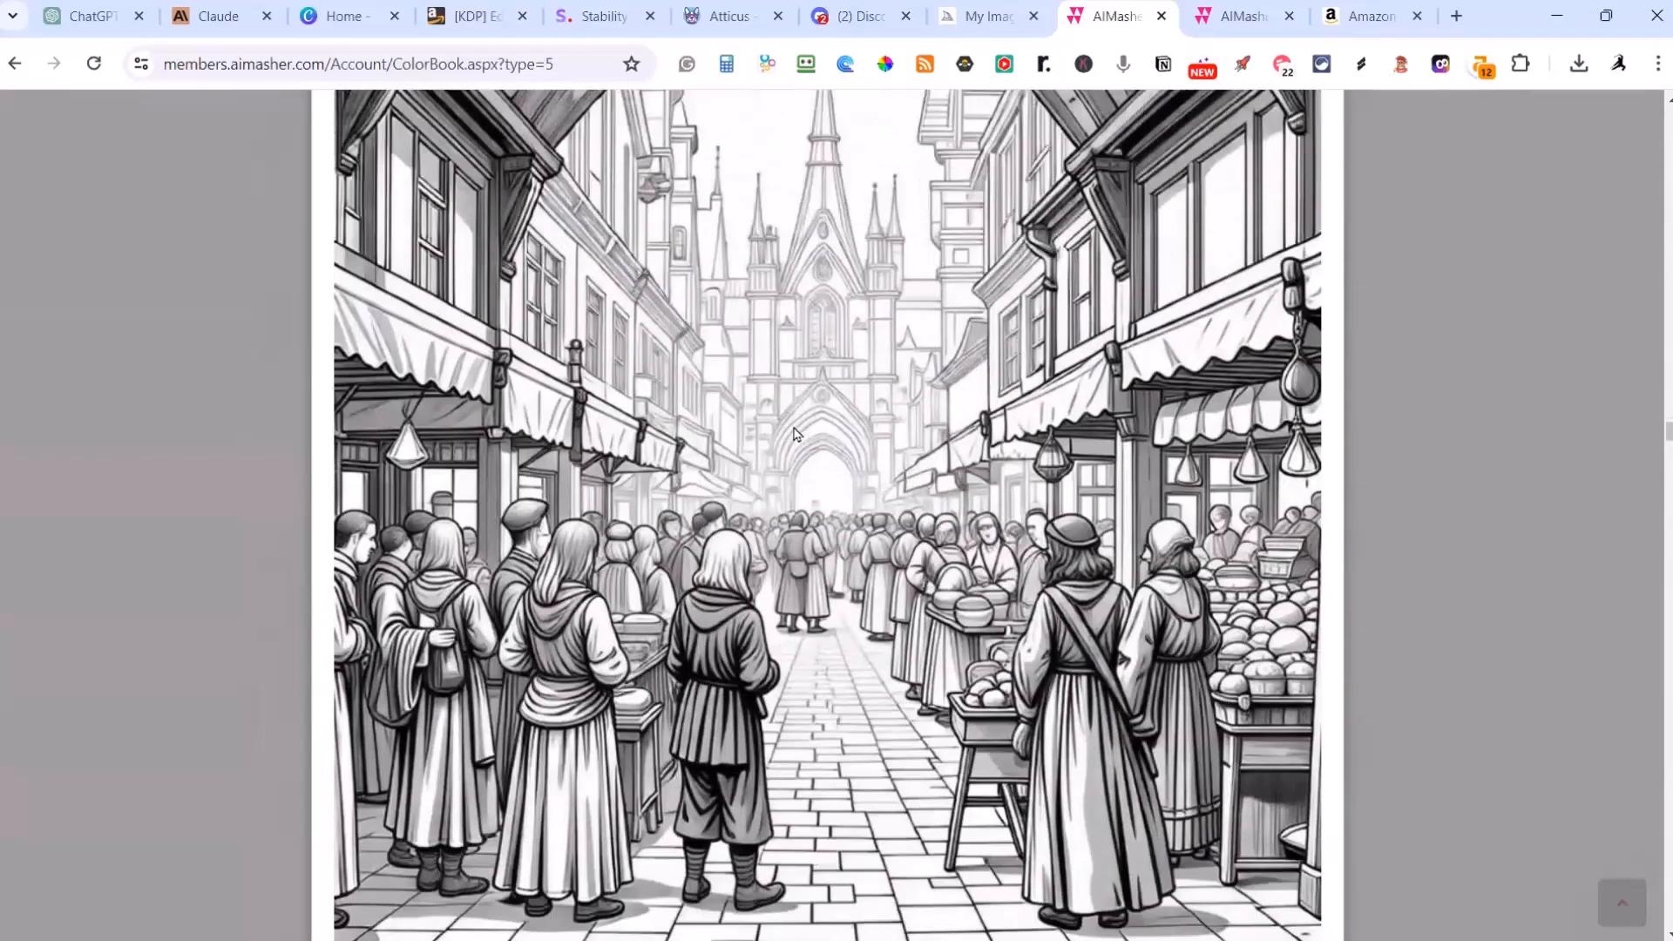
pyautogui.scroll(-10, 795, 433)
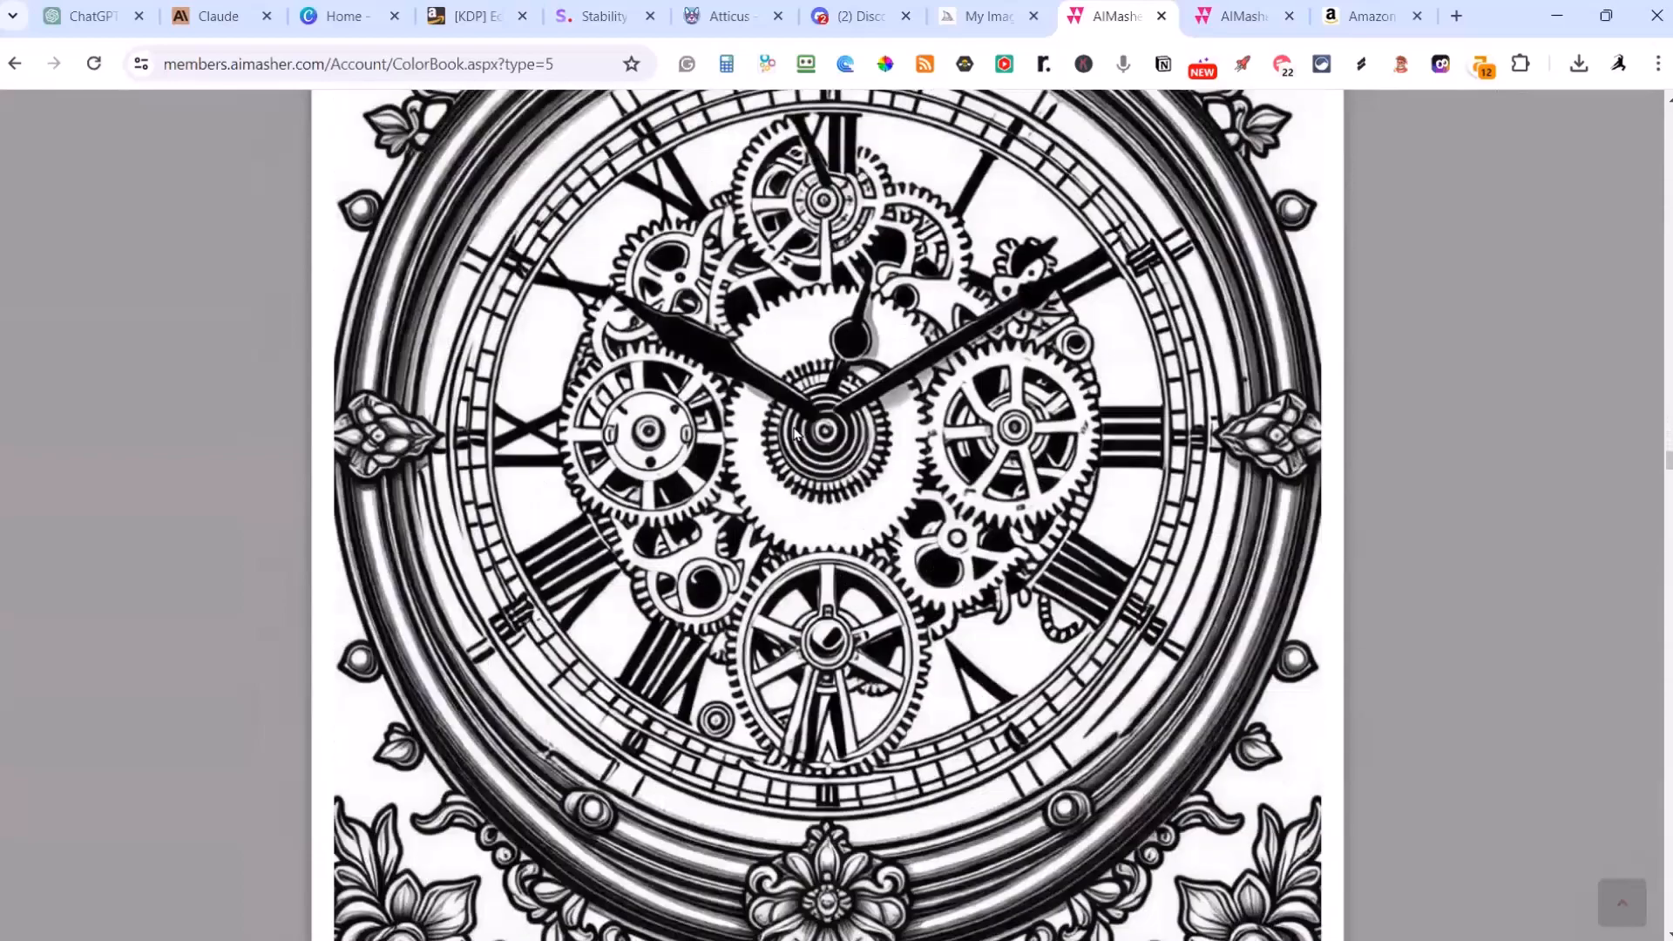
pyautogui.scroll(3, 796, 433)
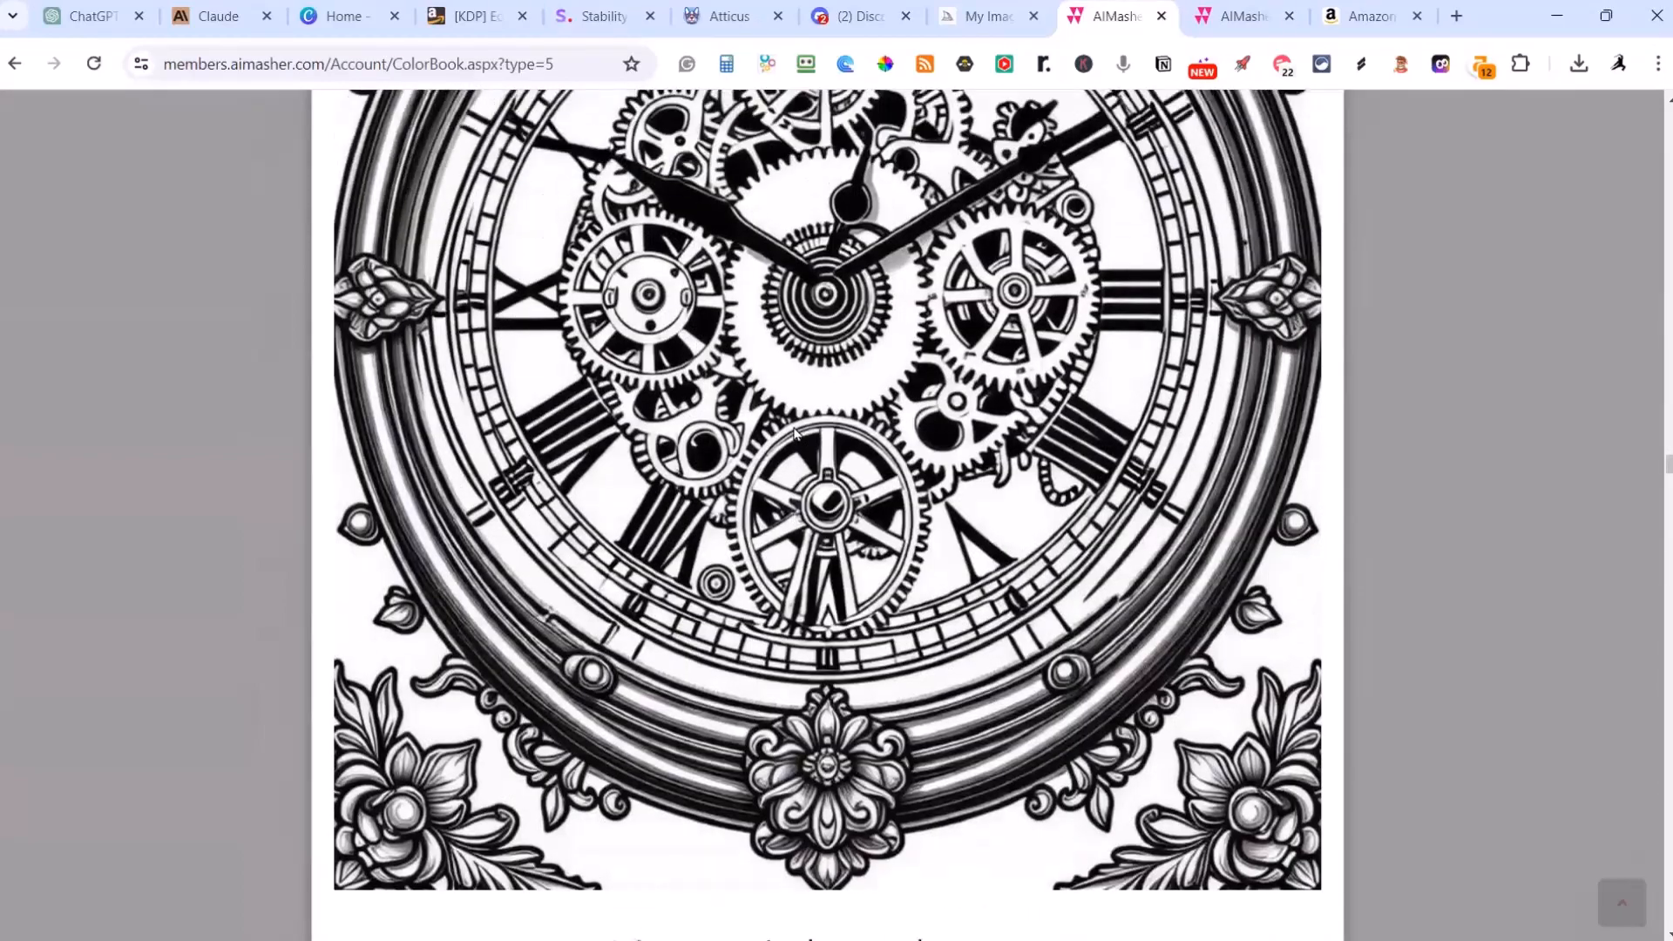
pyautogui.scroll(2, 795, 433)
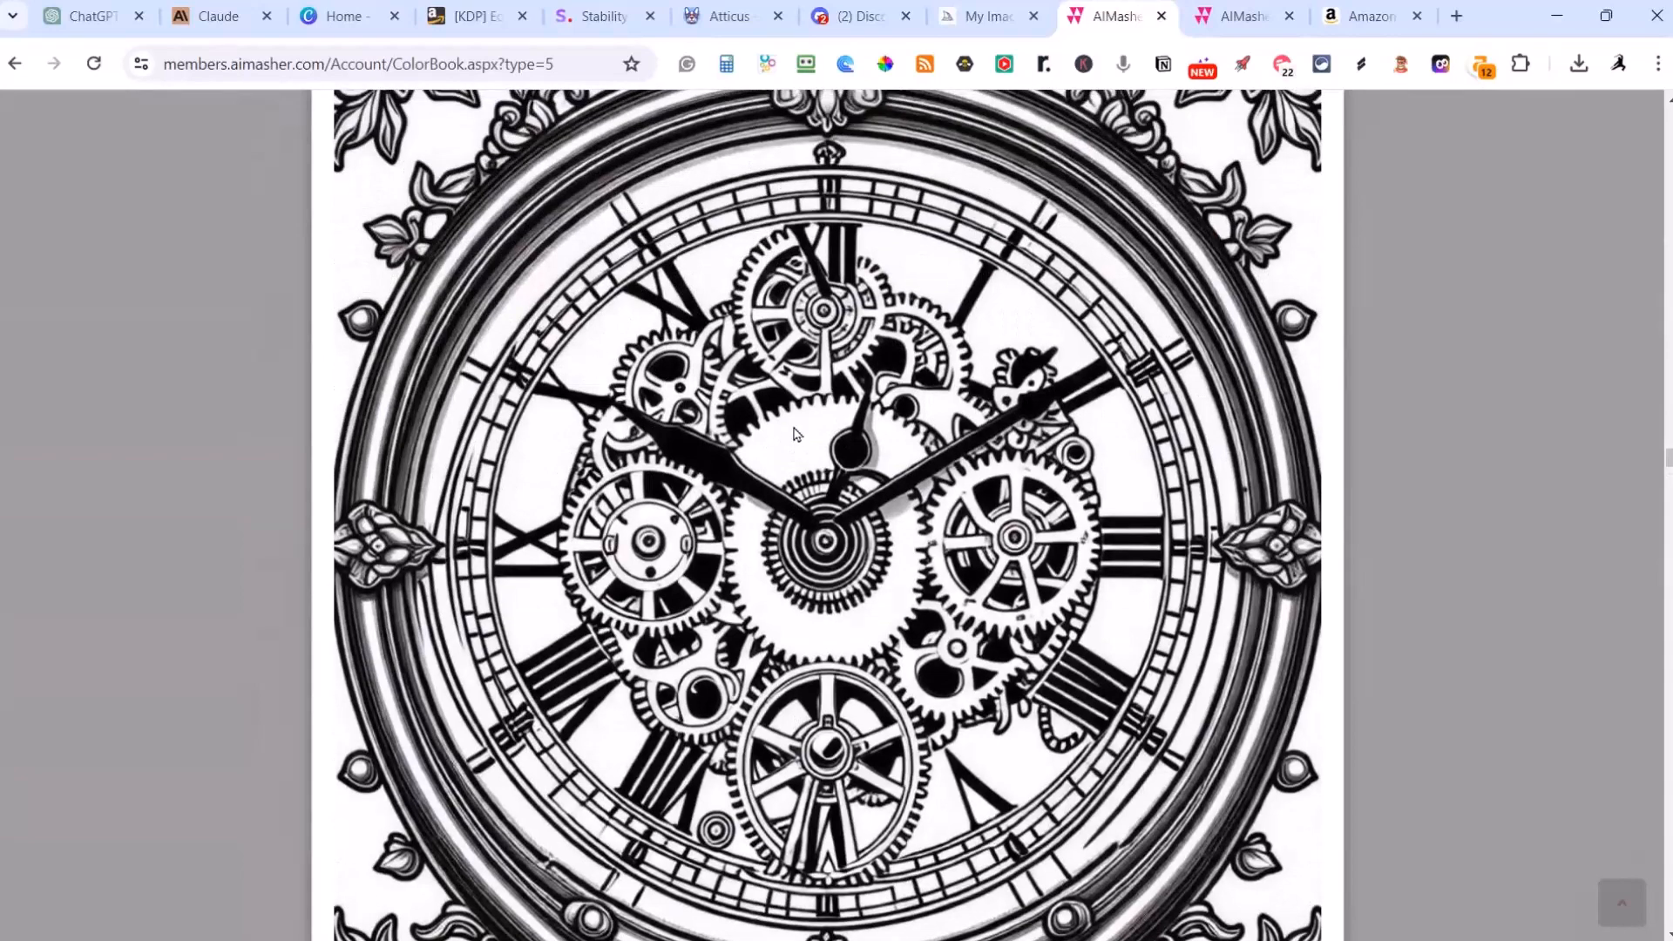
pyautogui.scroll(2, 795, 433)
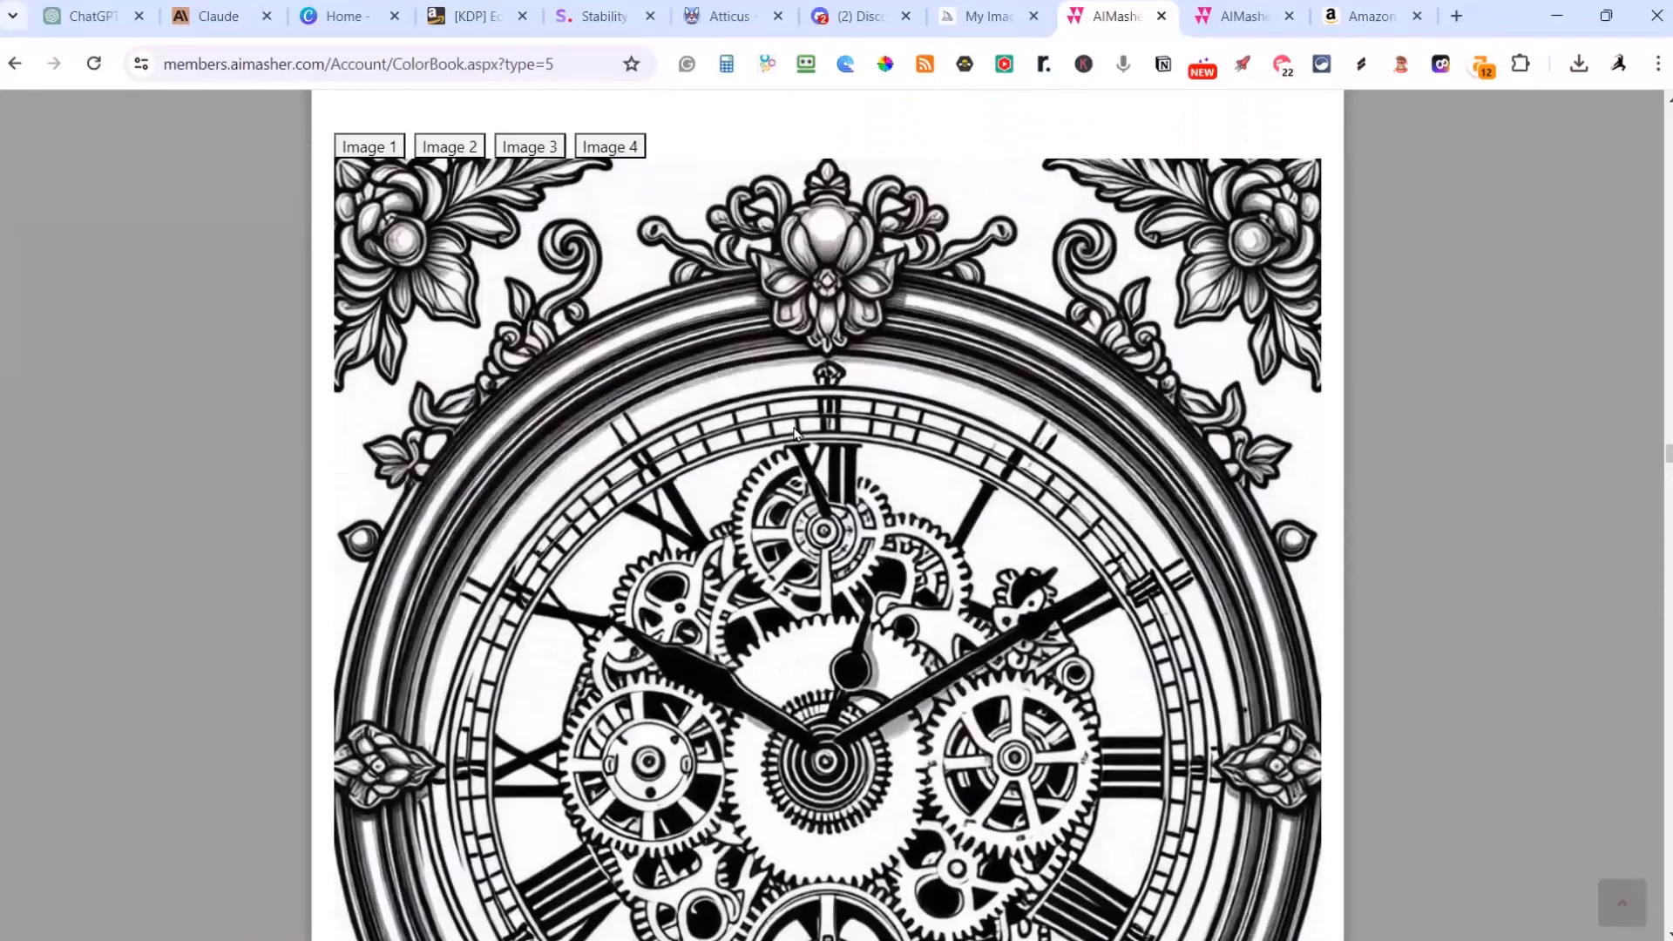
pyautogui.scroll(-10, 796, 433)
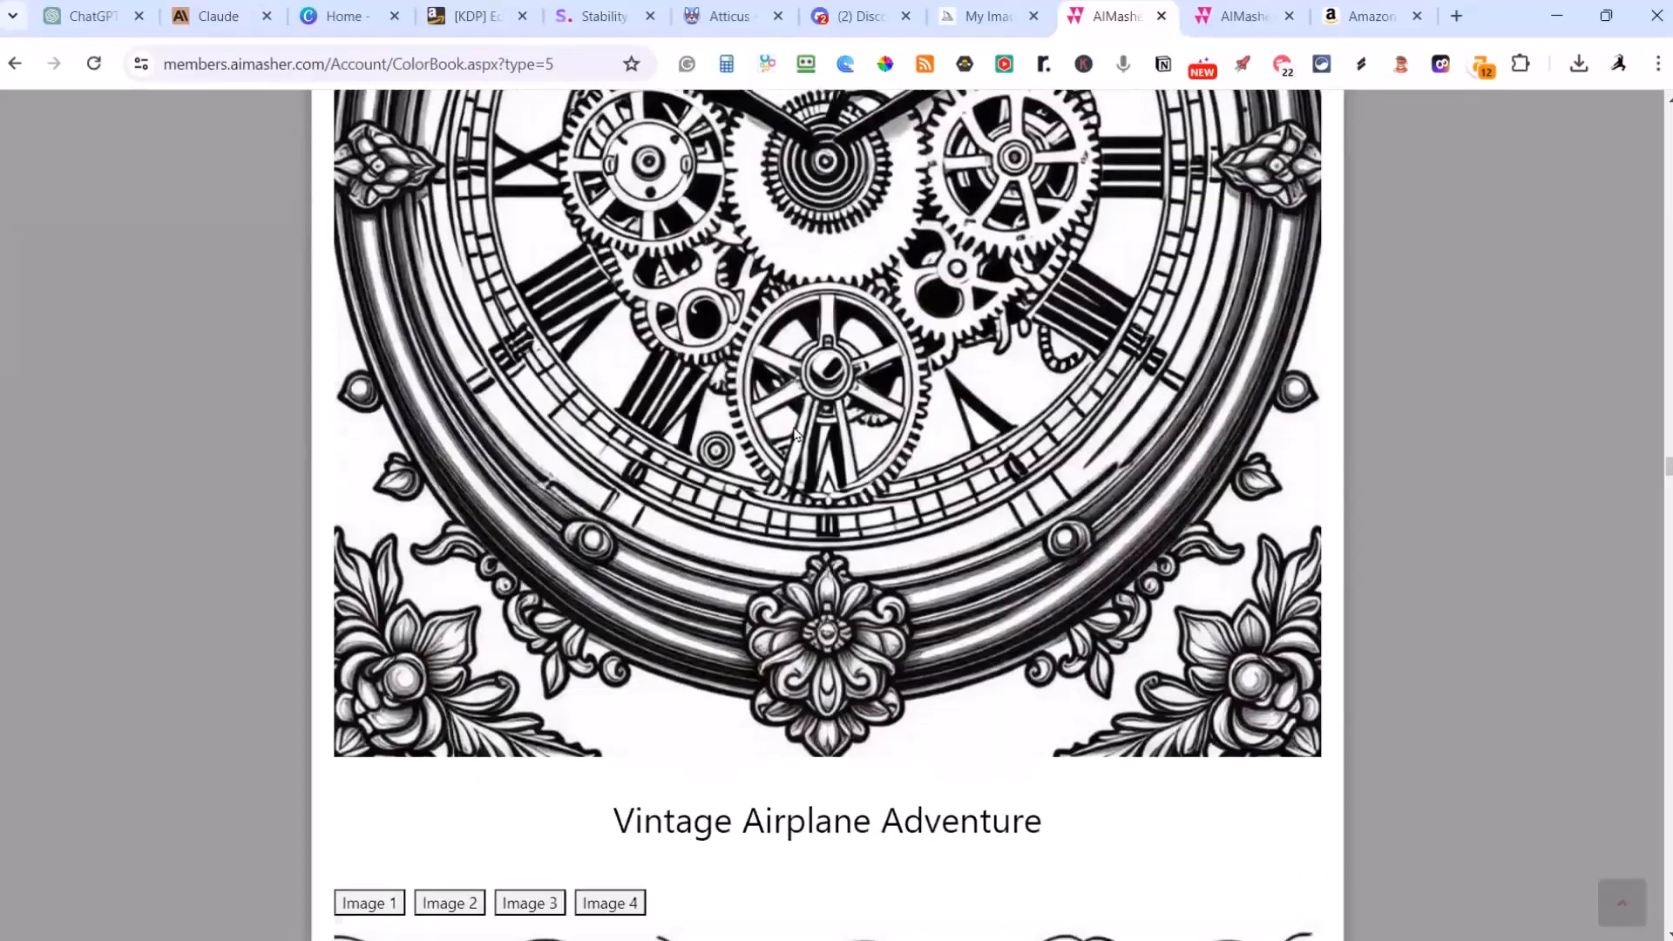
pyautogui.scroll(-3, 796, 433)
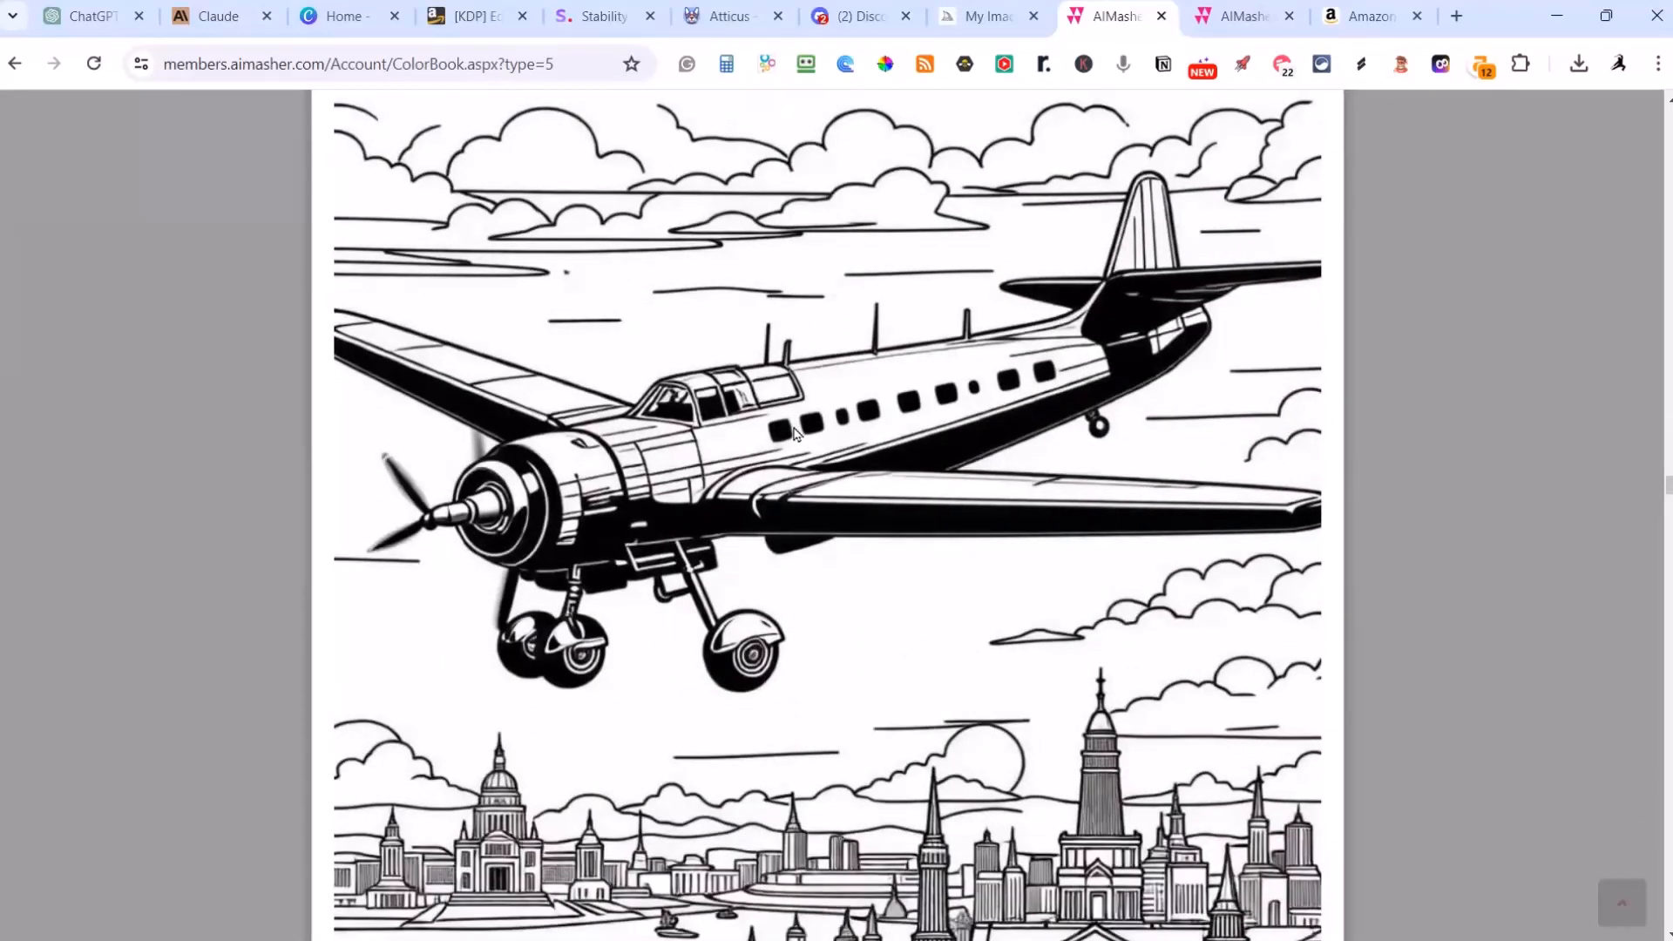
# Step: Examine the Vintage Voyages preview from the Vintage Airplane Adventure artwork through the Steam Locomotive Expedition page
pyautogui.scroll(-1, 795, 433)
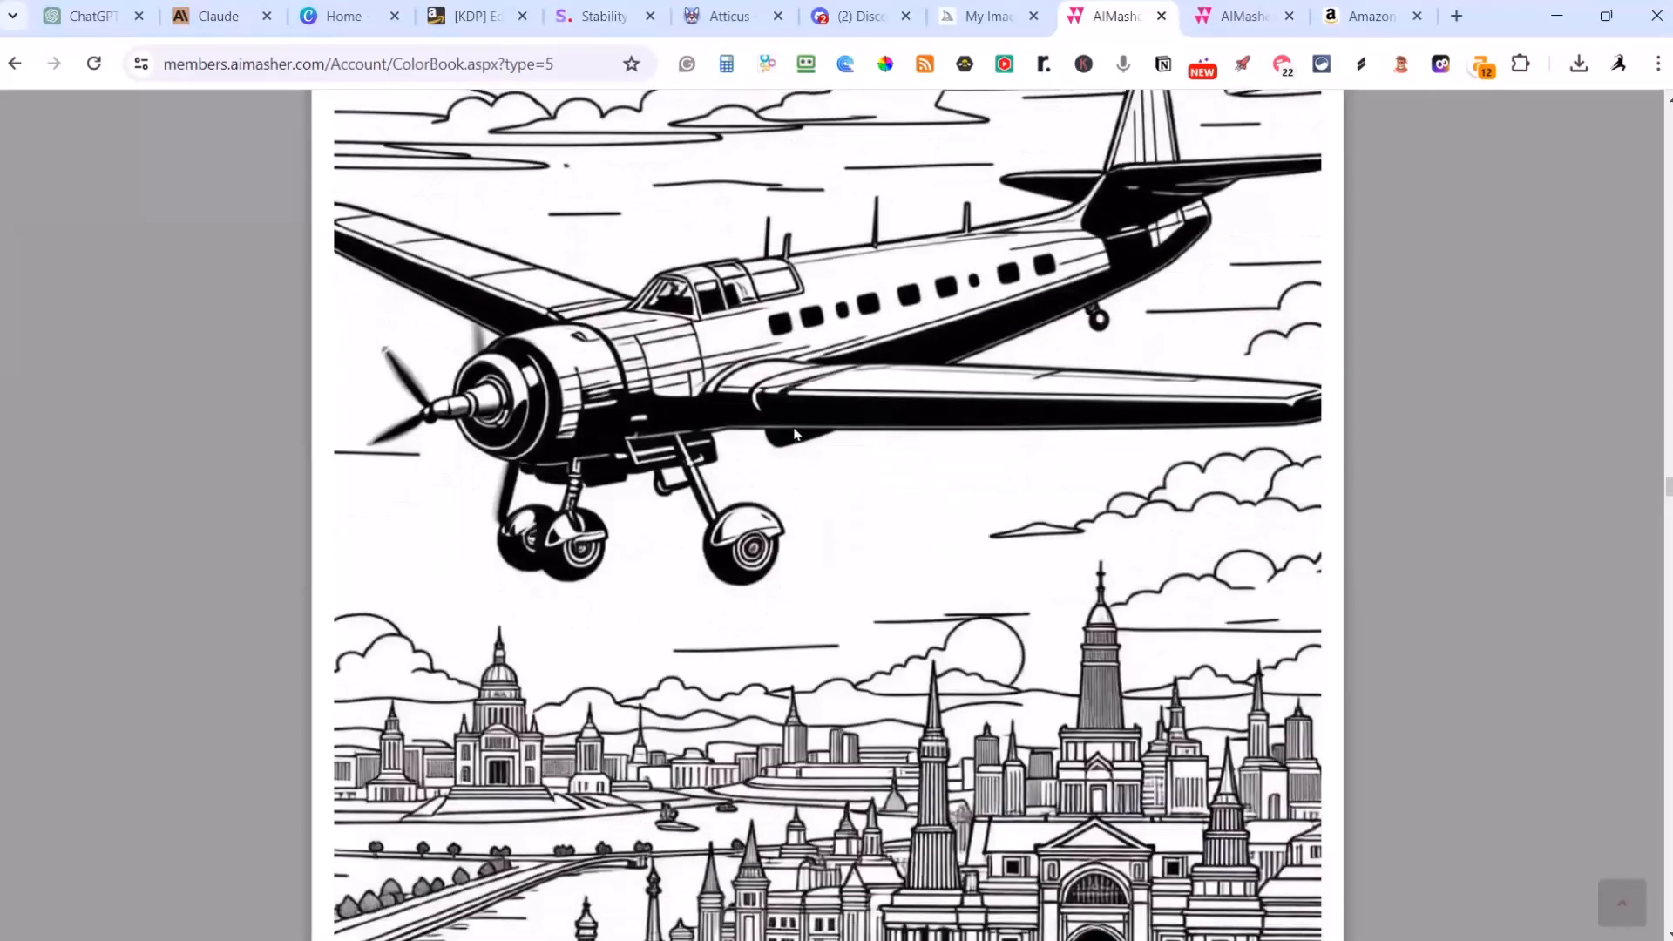
pyautogui.scroll(-12, 795, 433)
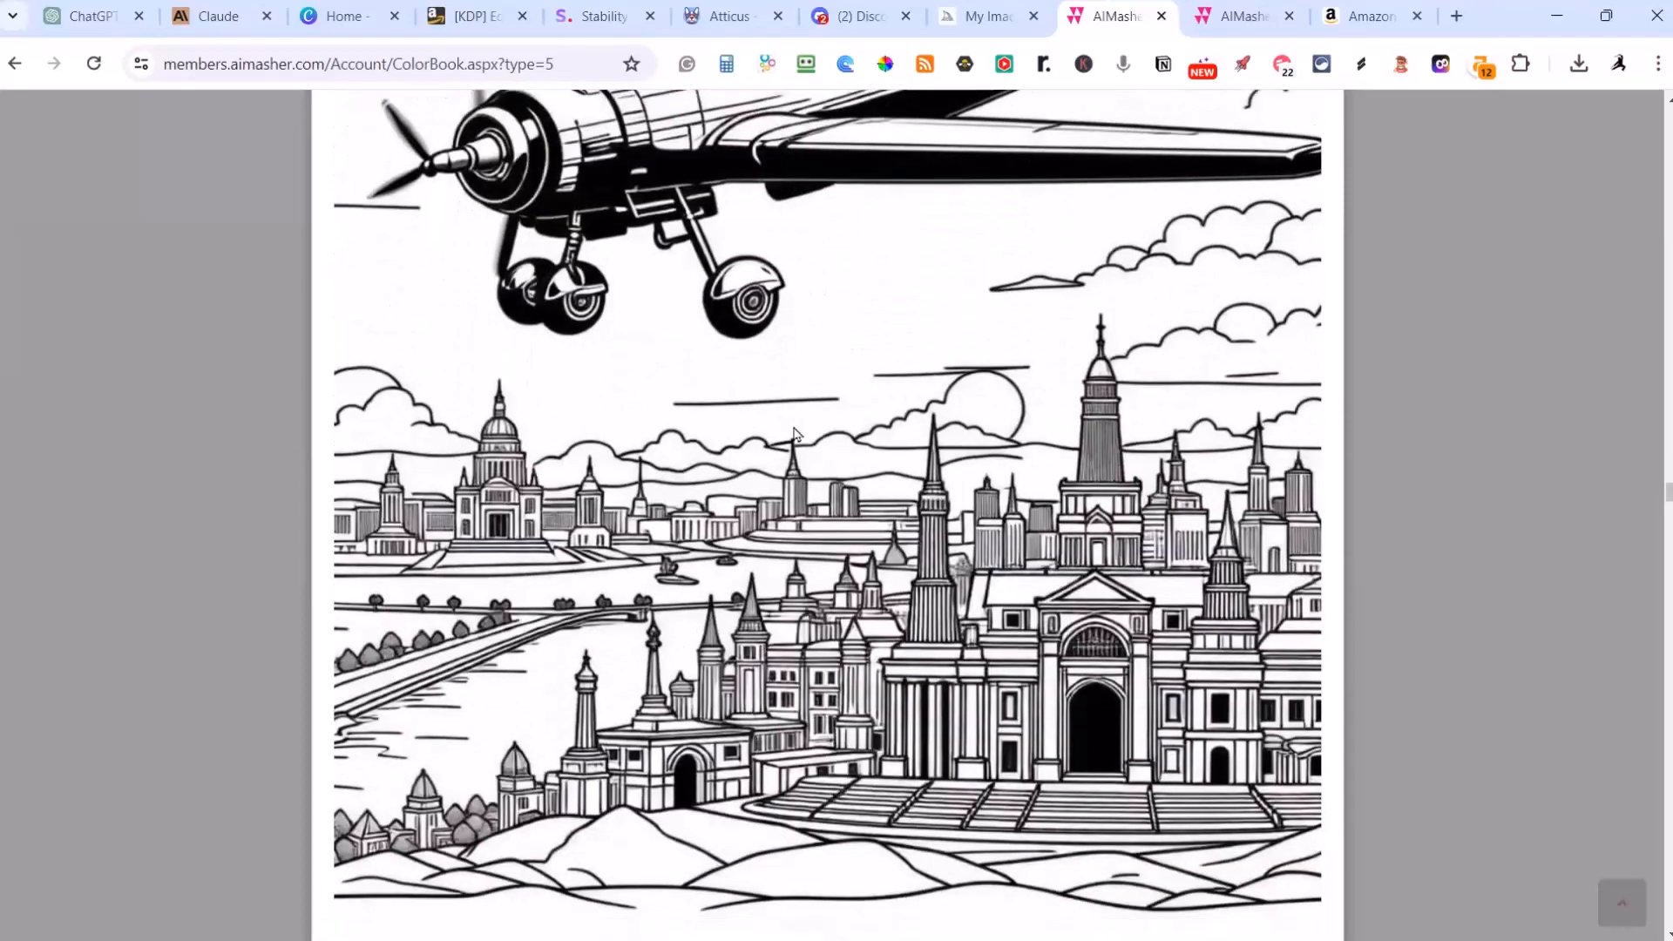
pyautogui.scroll(-13, 796, 433)
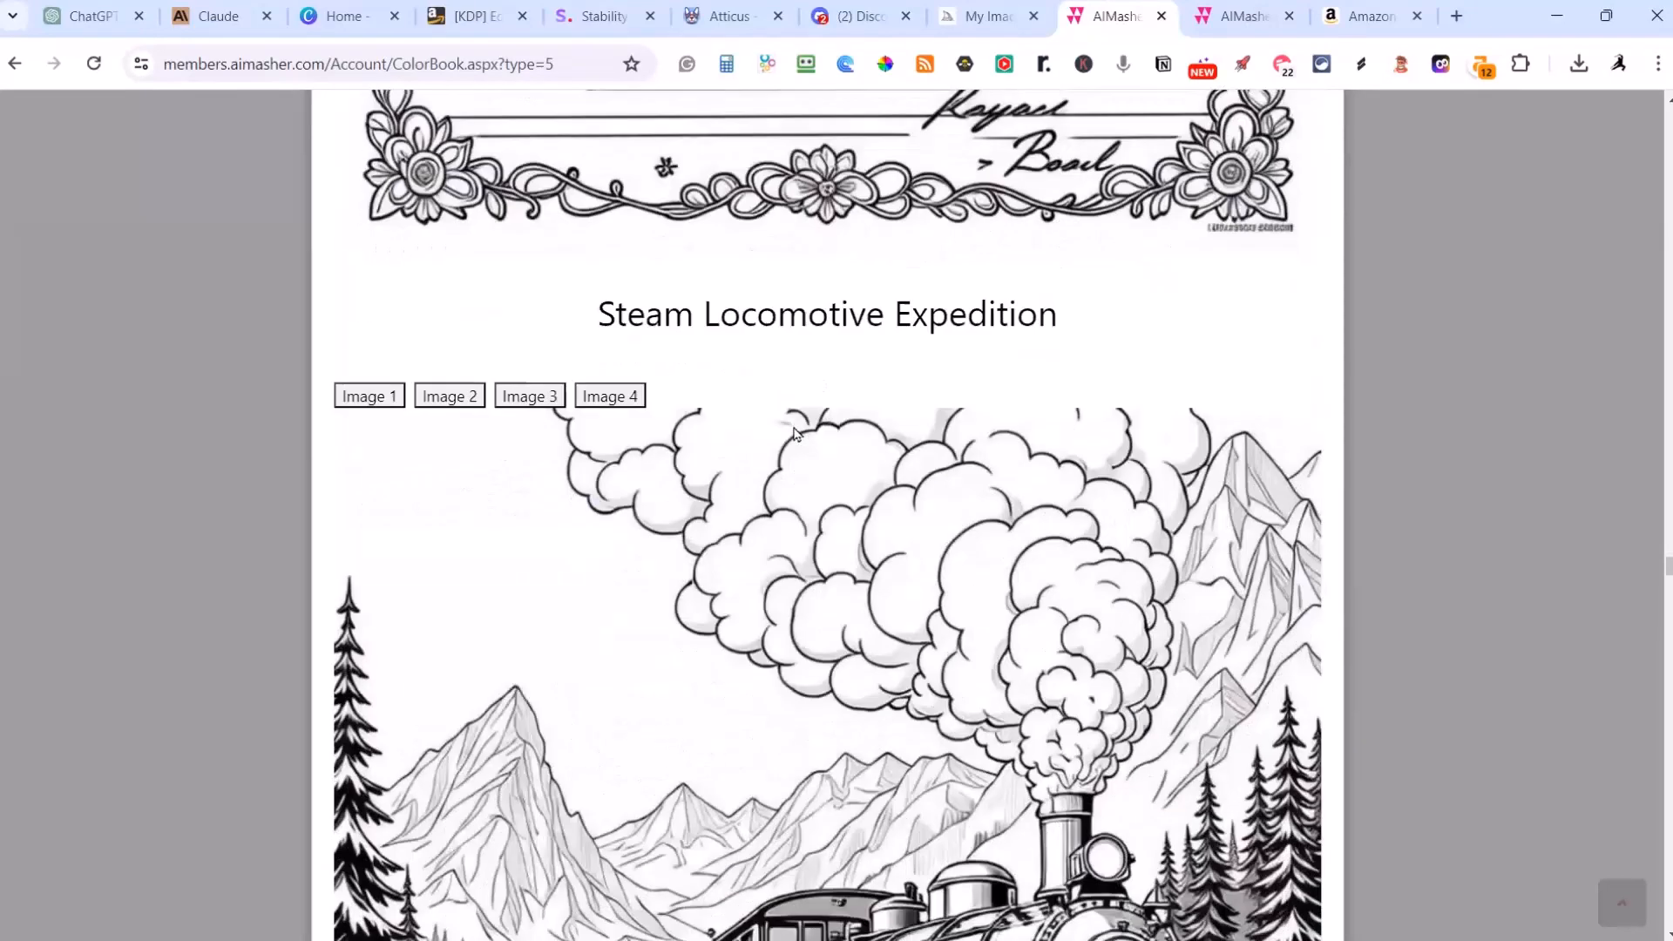
pyautogui.scroll(5, 597, 583)
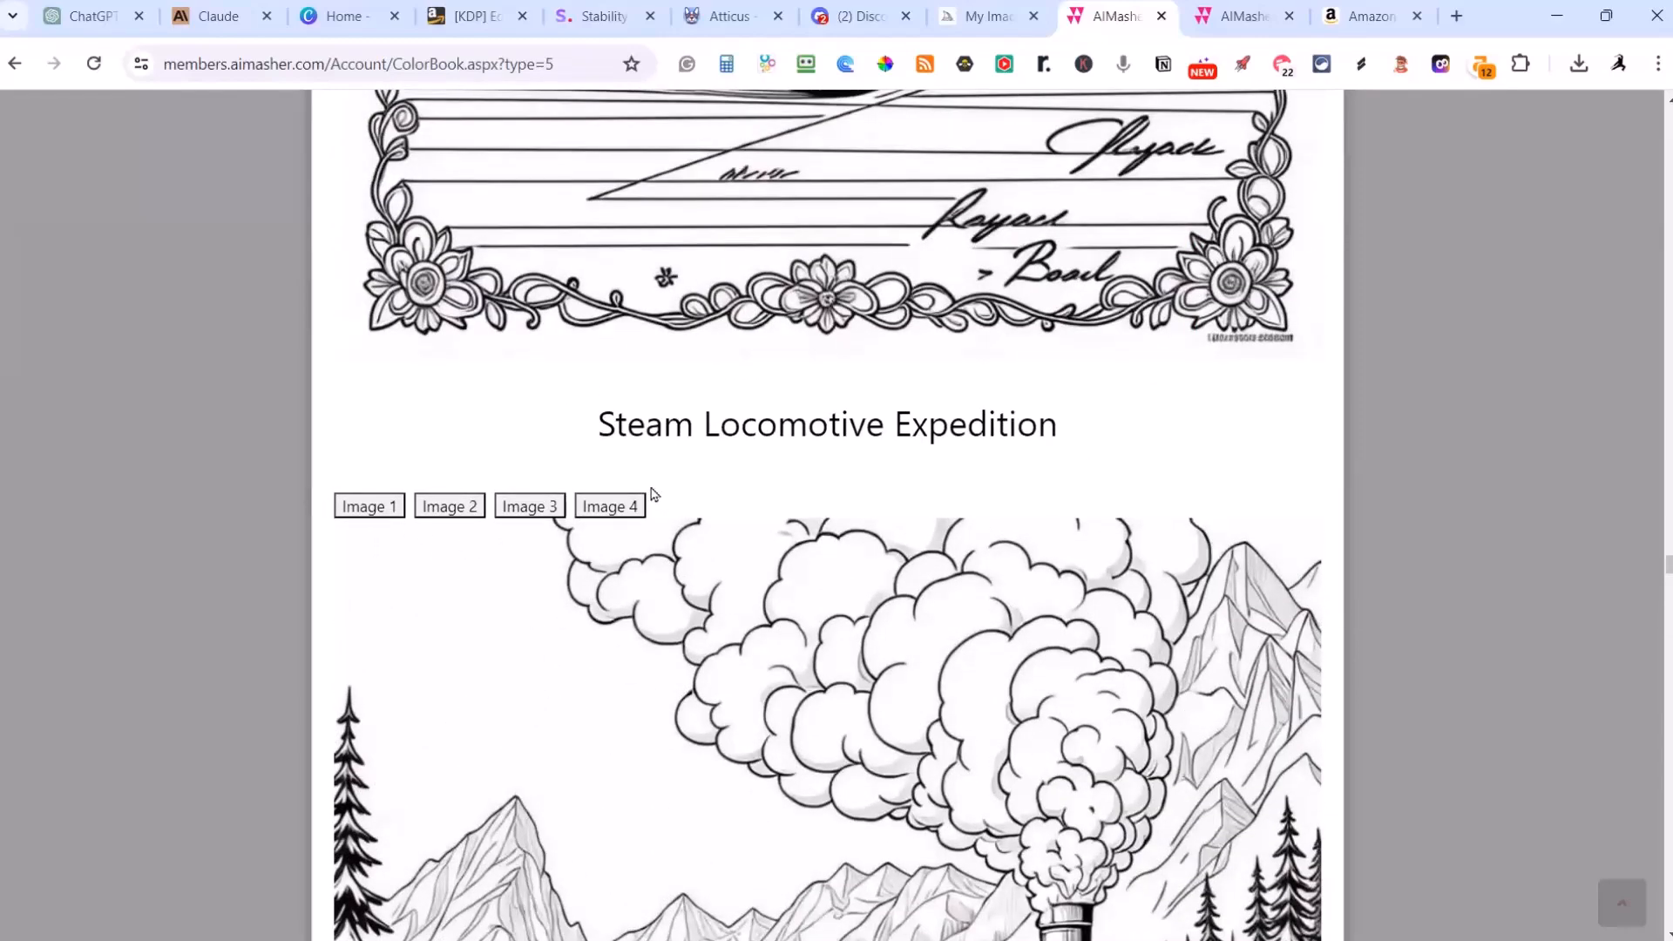
# Step: Close the Vintage Voyages page preview and return to the start of the book's settings
pyautogui.scroll(20, 331, 485)
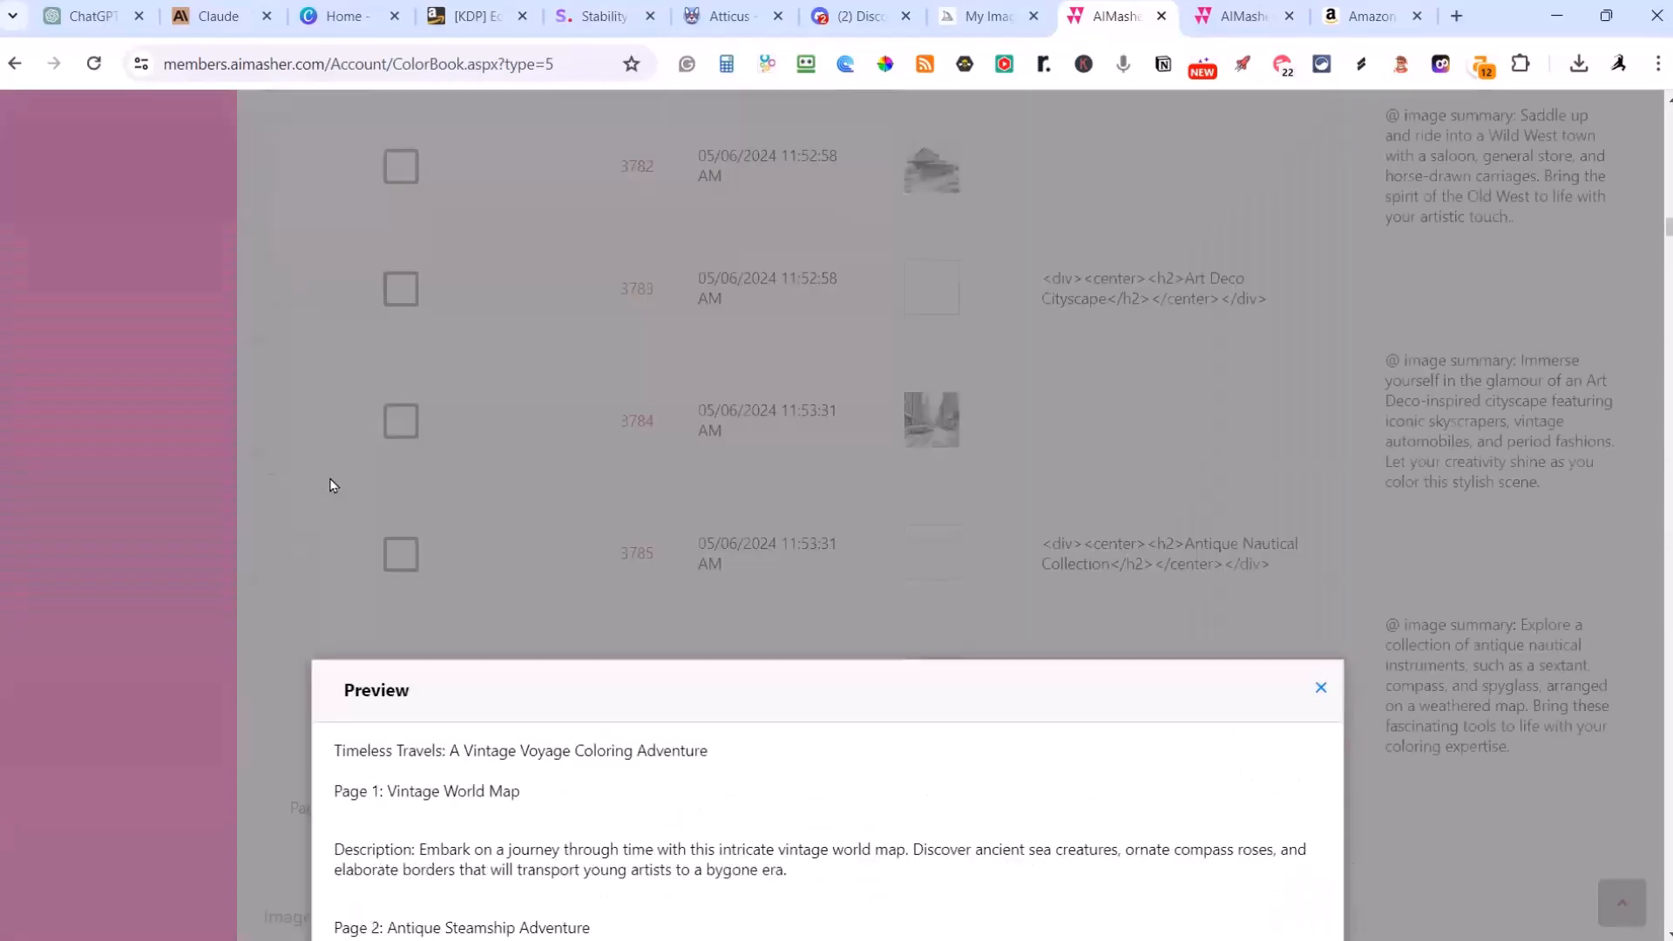
pyautogui.scroll(1, 331, 485)
pyautogui.click(331, 485)
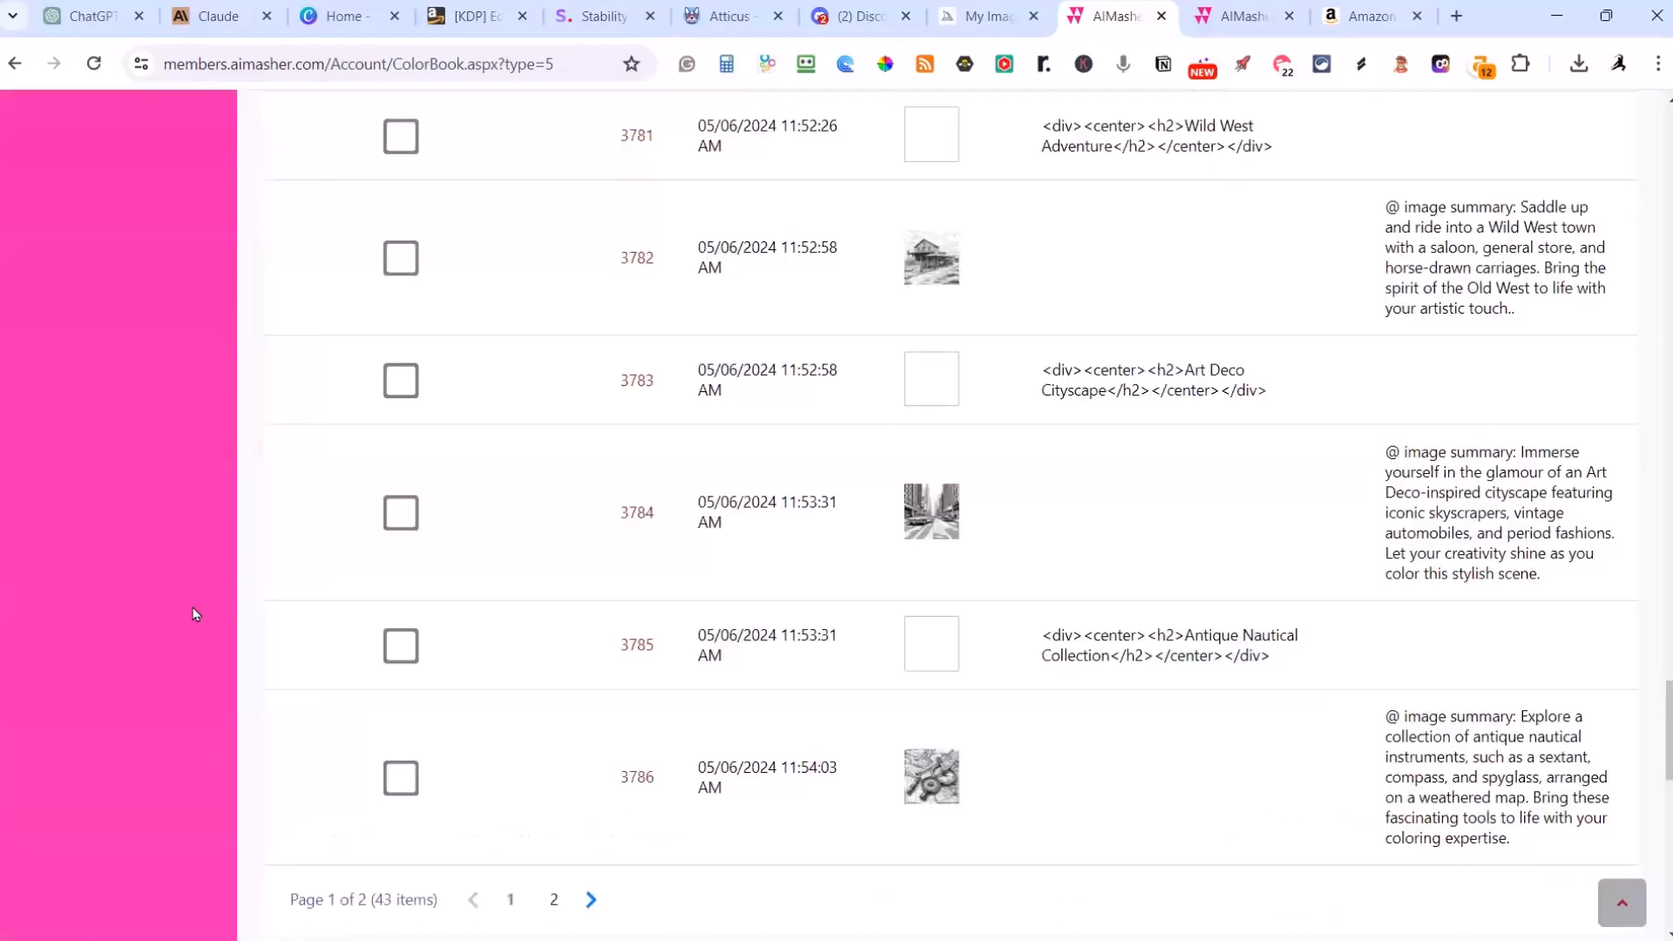
pyautogui.scroll(20, 196, 614)
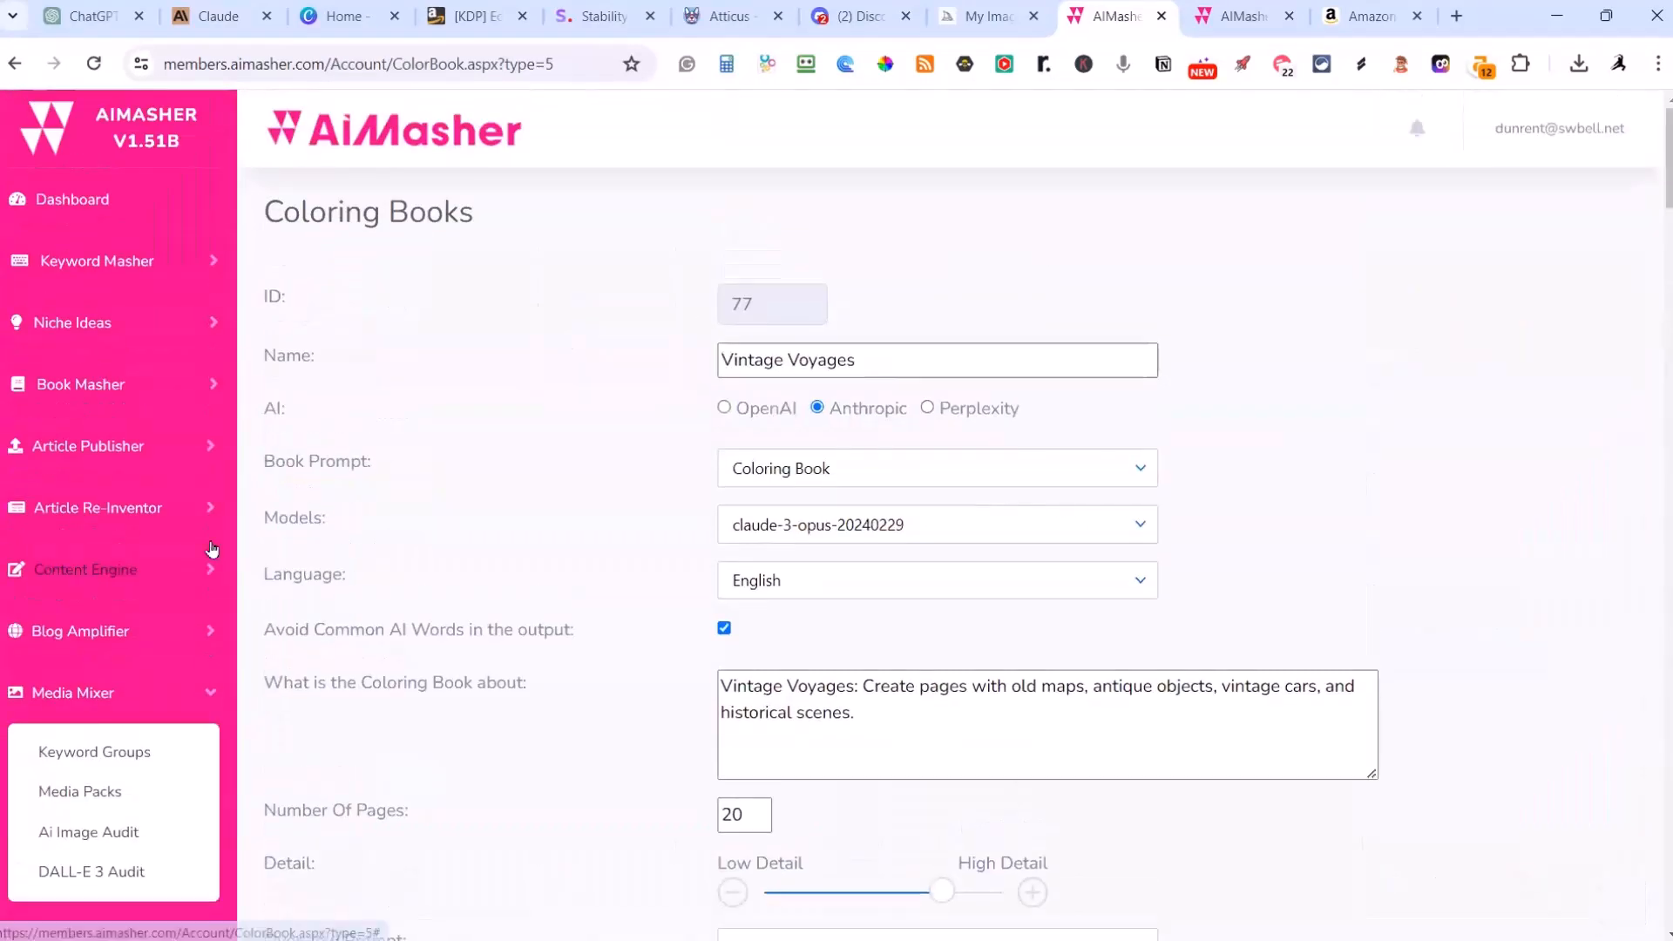
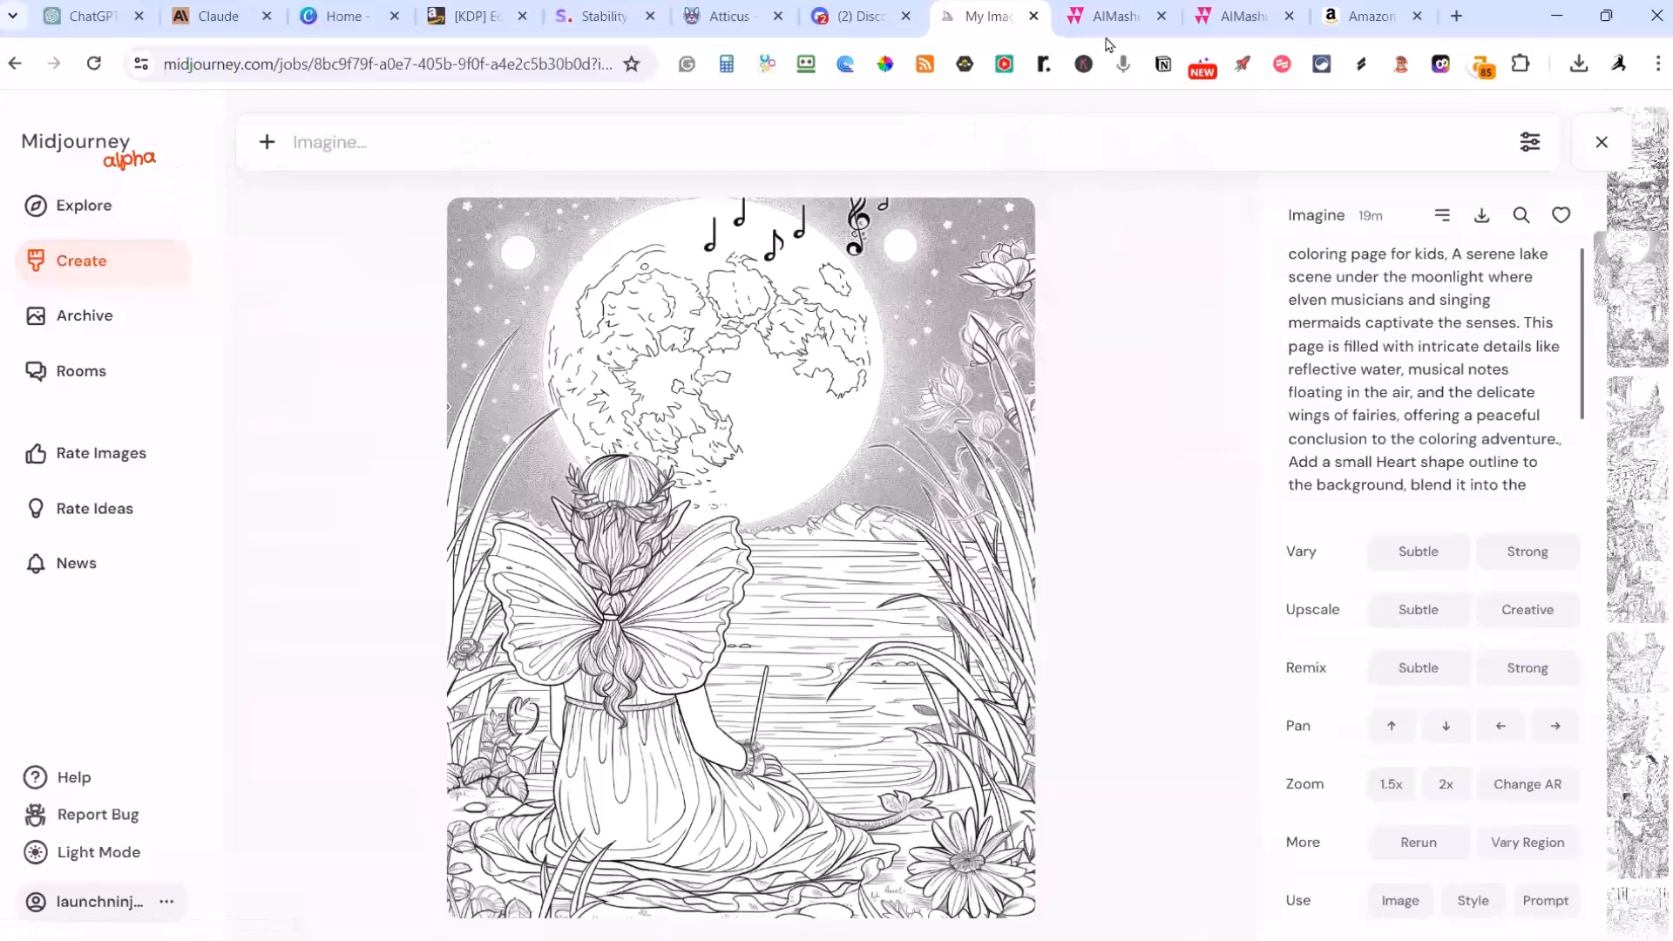
# Step: Leave the Vintage Voyages book in AIMasher and open the Fairy Tale Land coloring book
pyautogui.scroll(-15, 1338, 478)
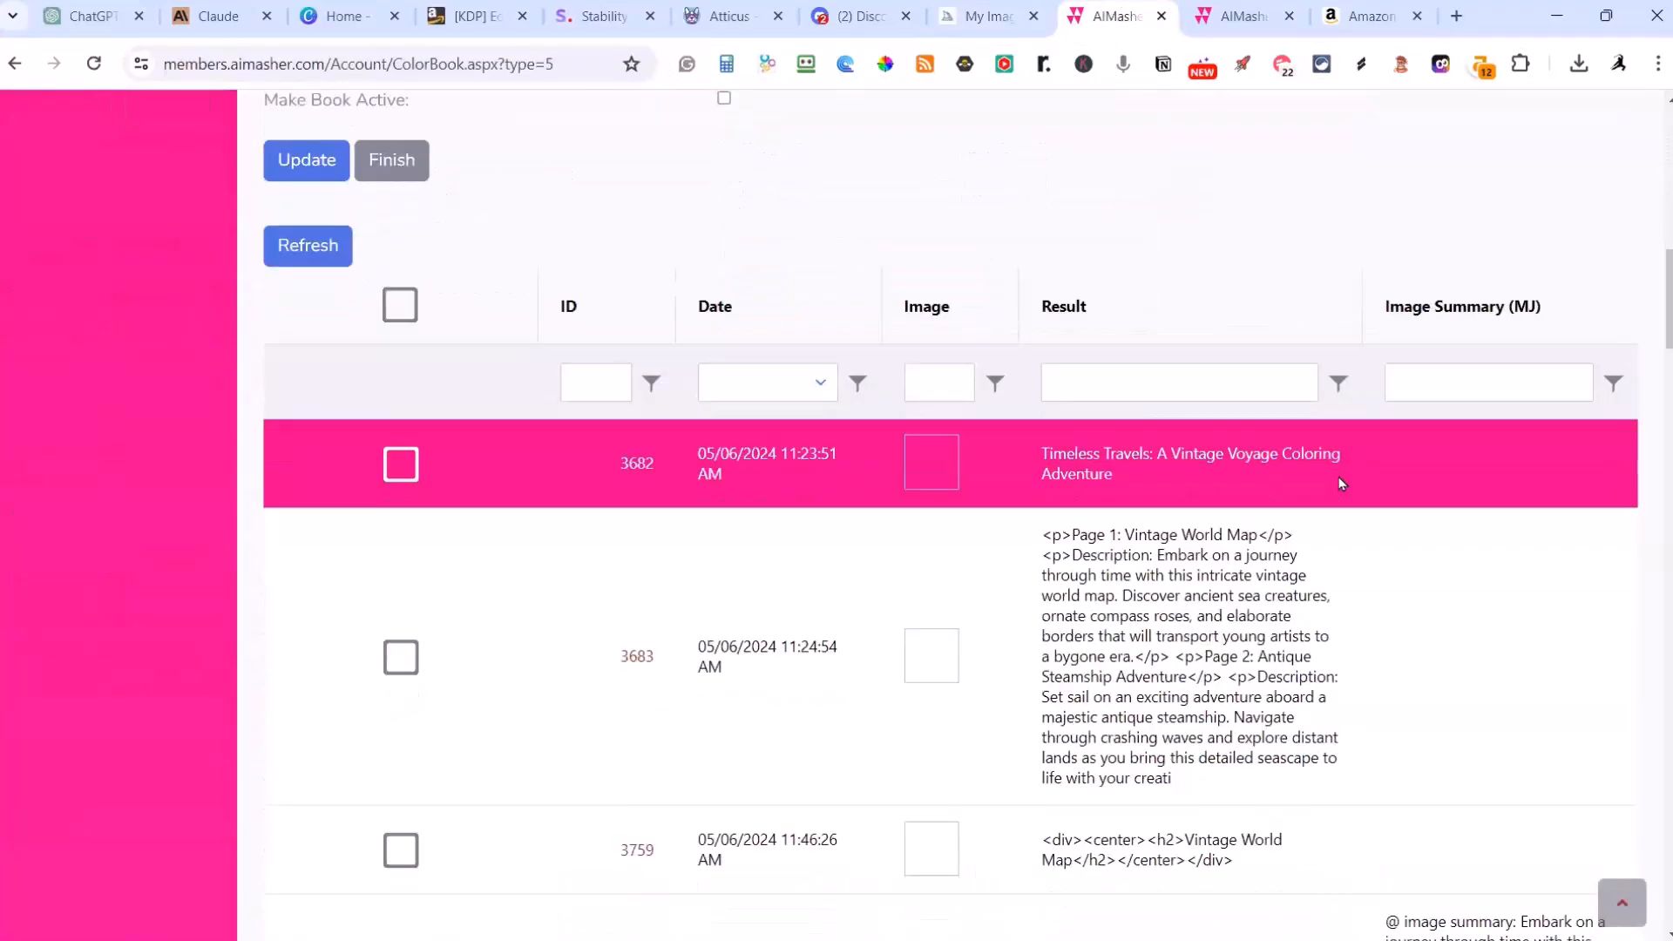
pyautogui.scroll(15, 1338, 477)
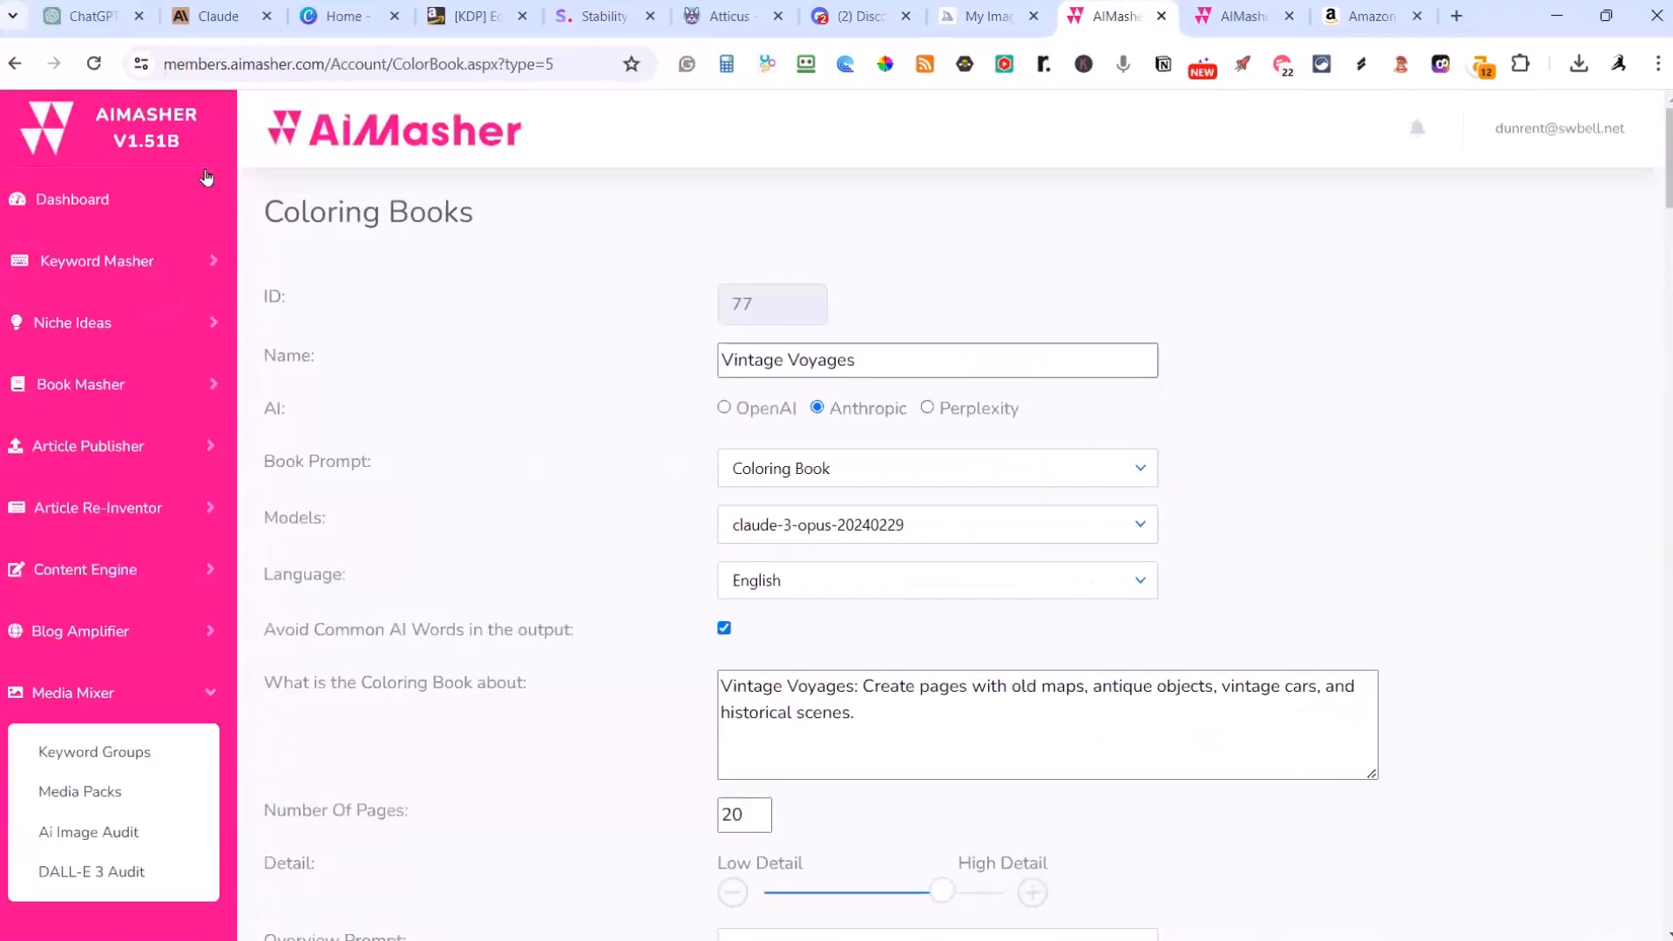
pyautogui.scroll(-15, 466, 579)
pyautogui.click(393, 489)
pyautogui.scroll(7, 392, 501)
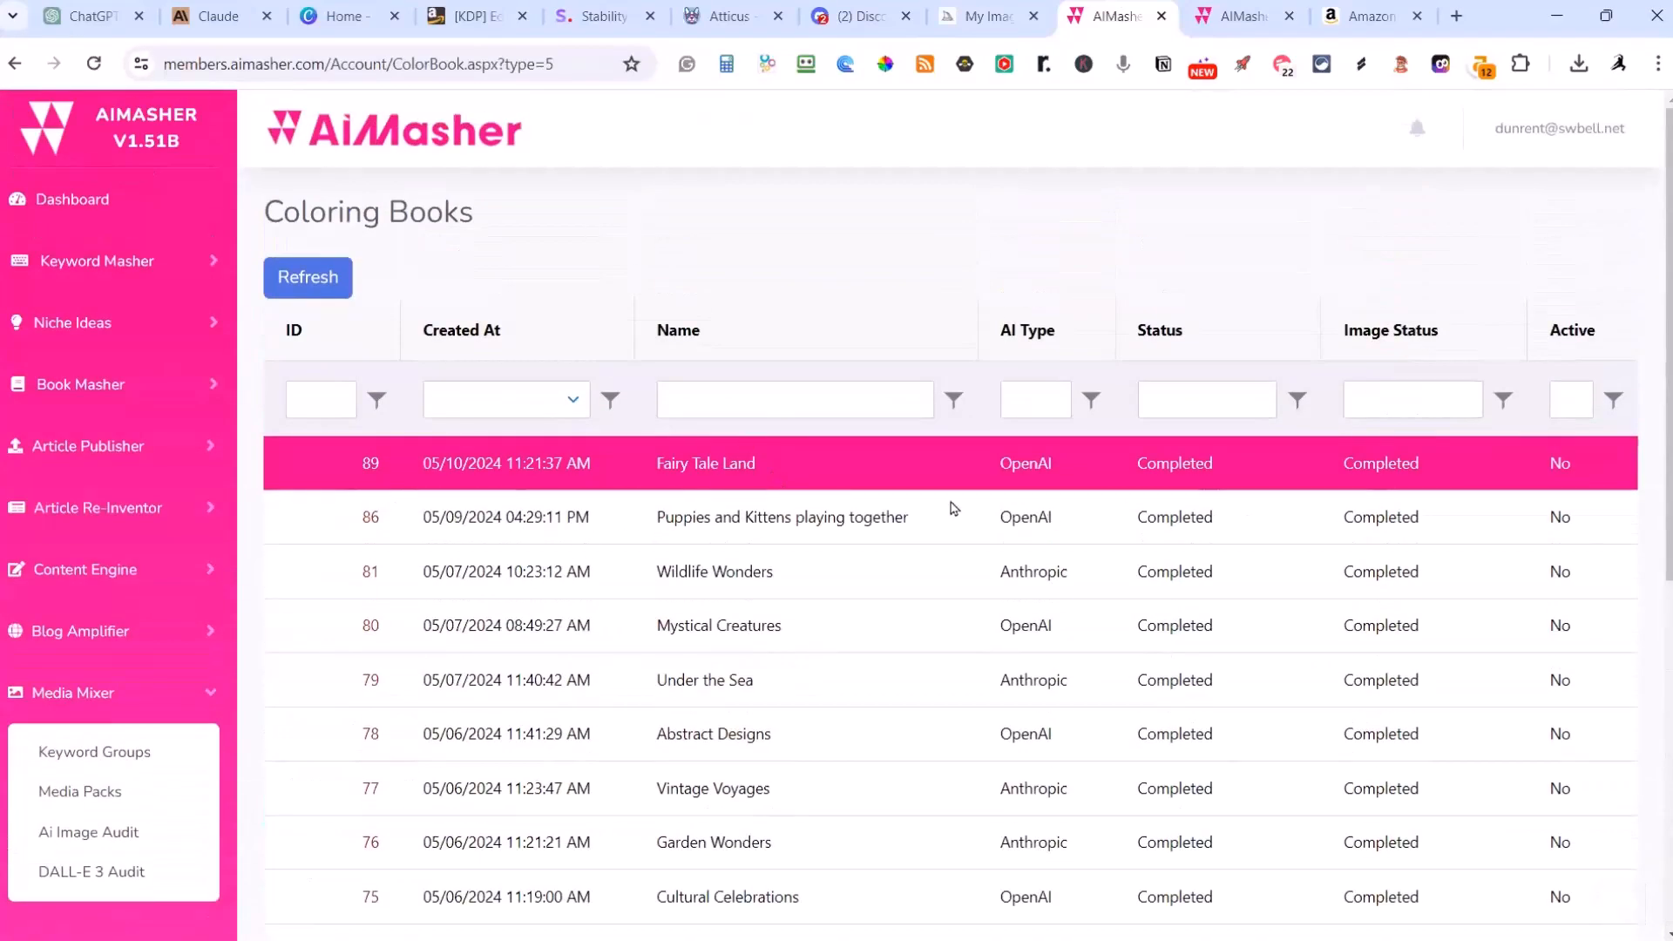
pyautogui.click(368, 464)
# Step: Copy the full image prompt of The Royal Welcome page from the Fairy Tale Land results
pyautogui.scroll(-7, 958, 554)
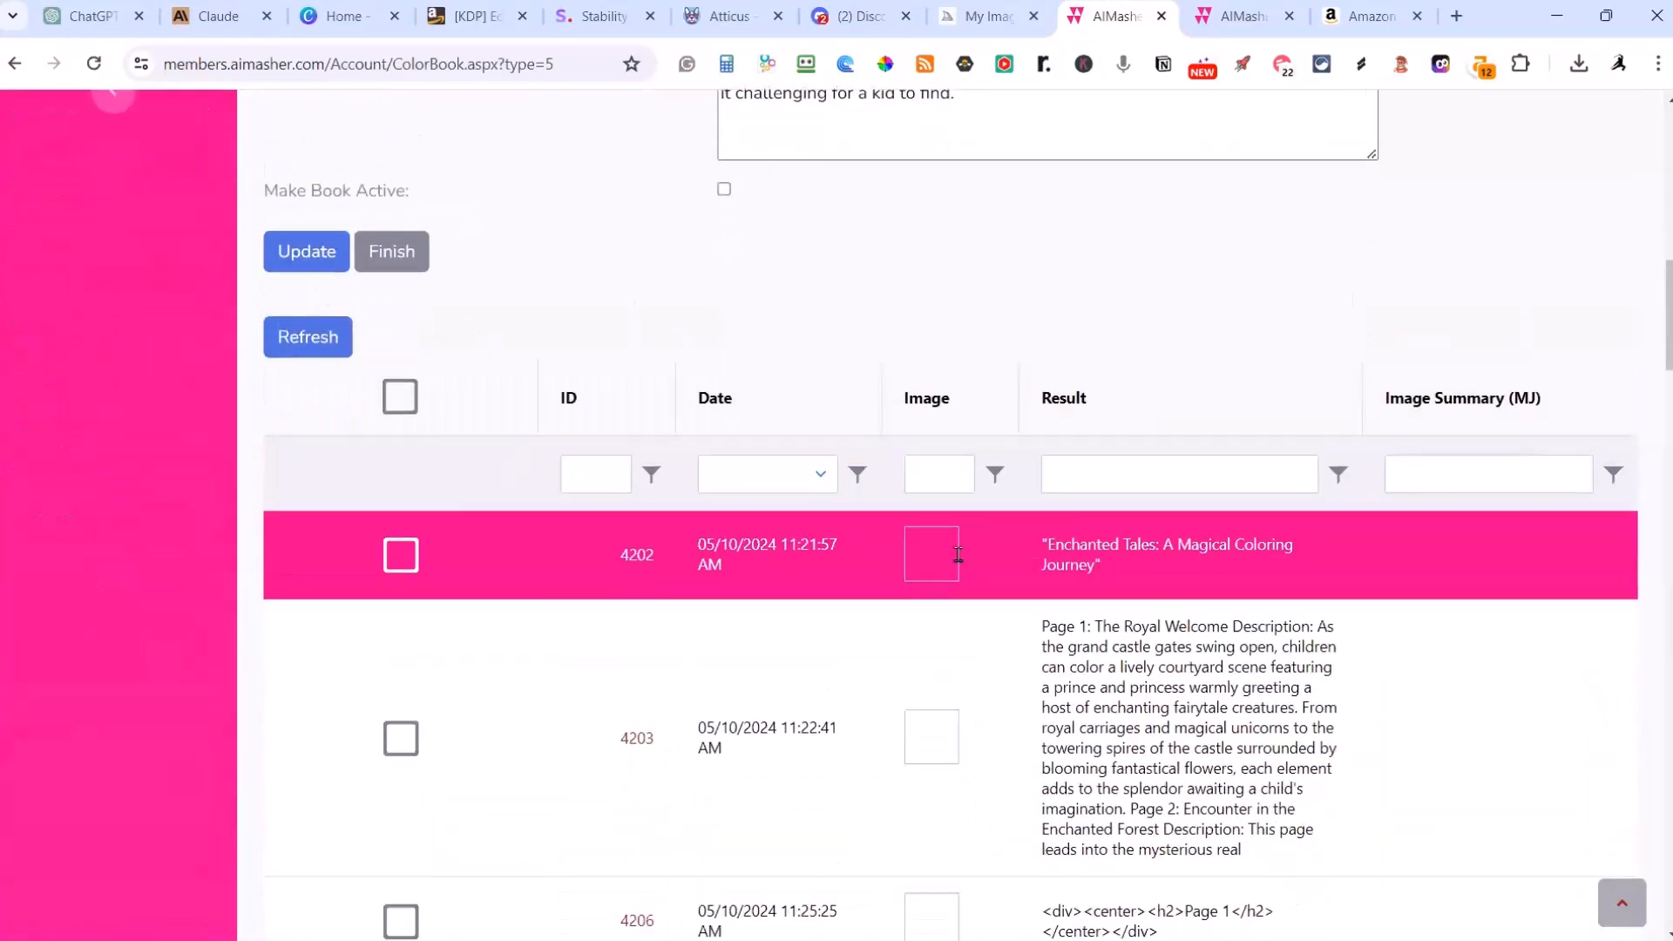
pyautogui.scroll(-2, 958, 557)
pyautogui.scroll(-3, 959, 562)
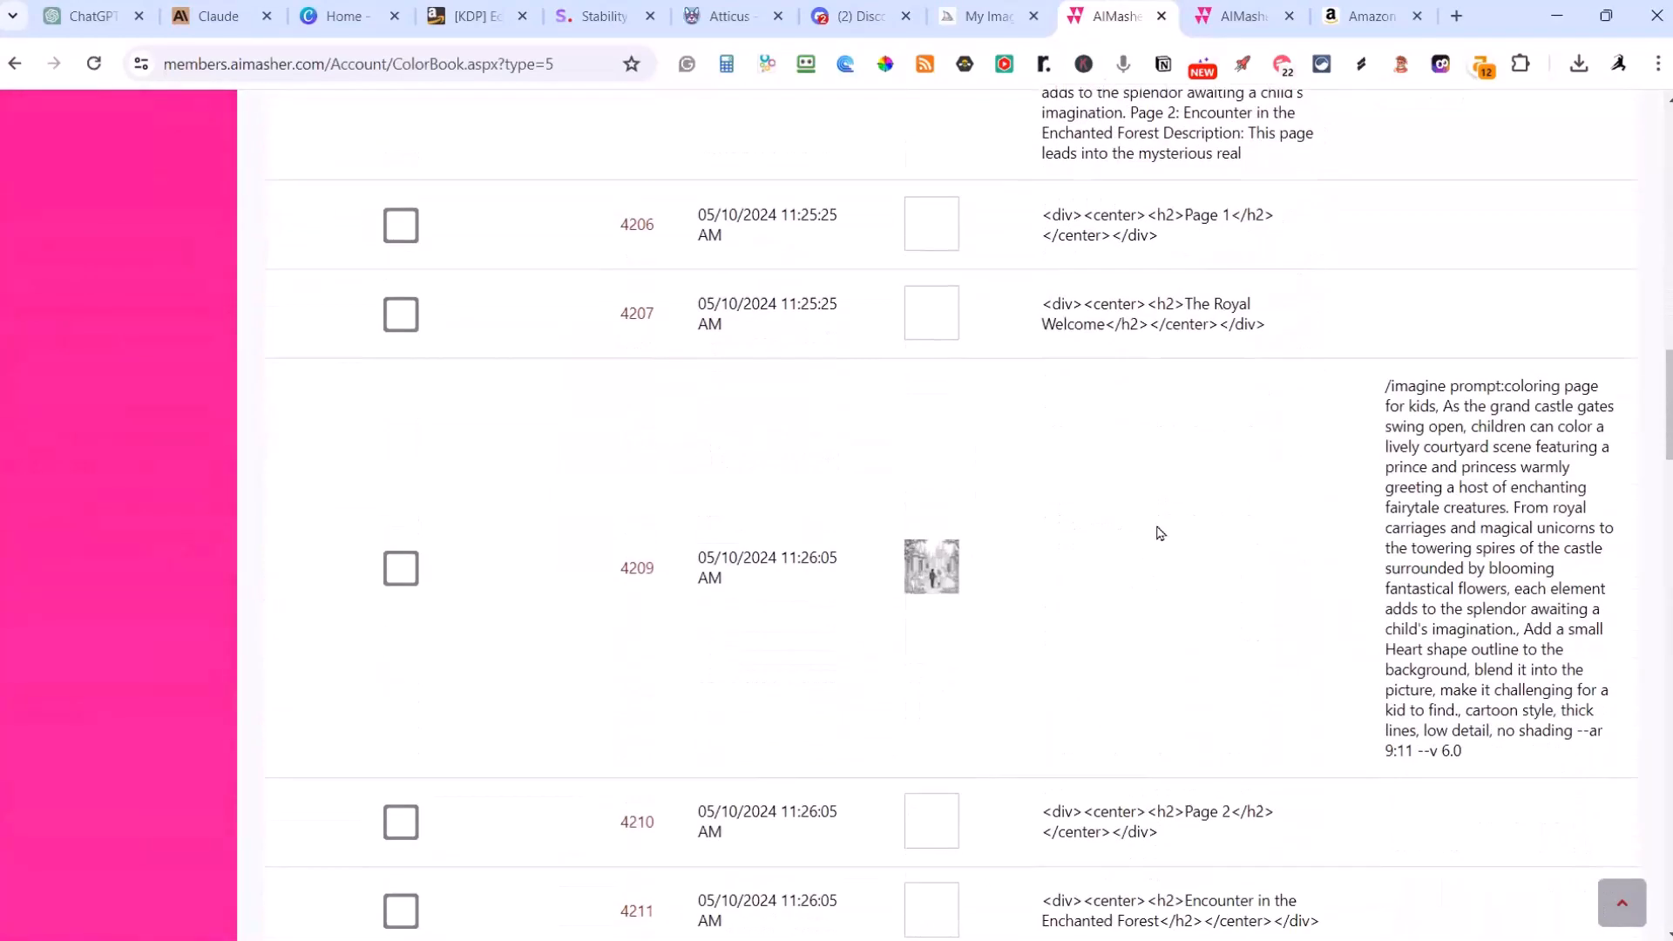
pyautogui.moveTo(1459, 751); pyautogui.dragTo(1355, 400)
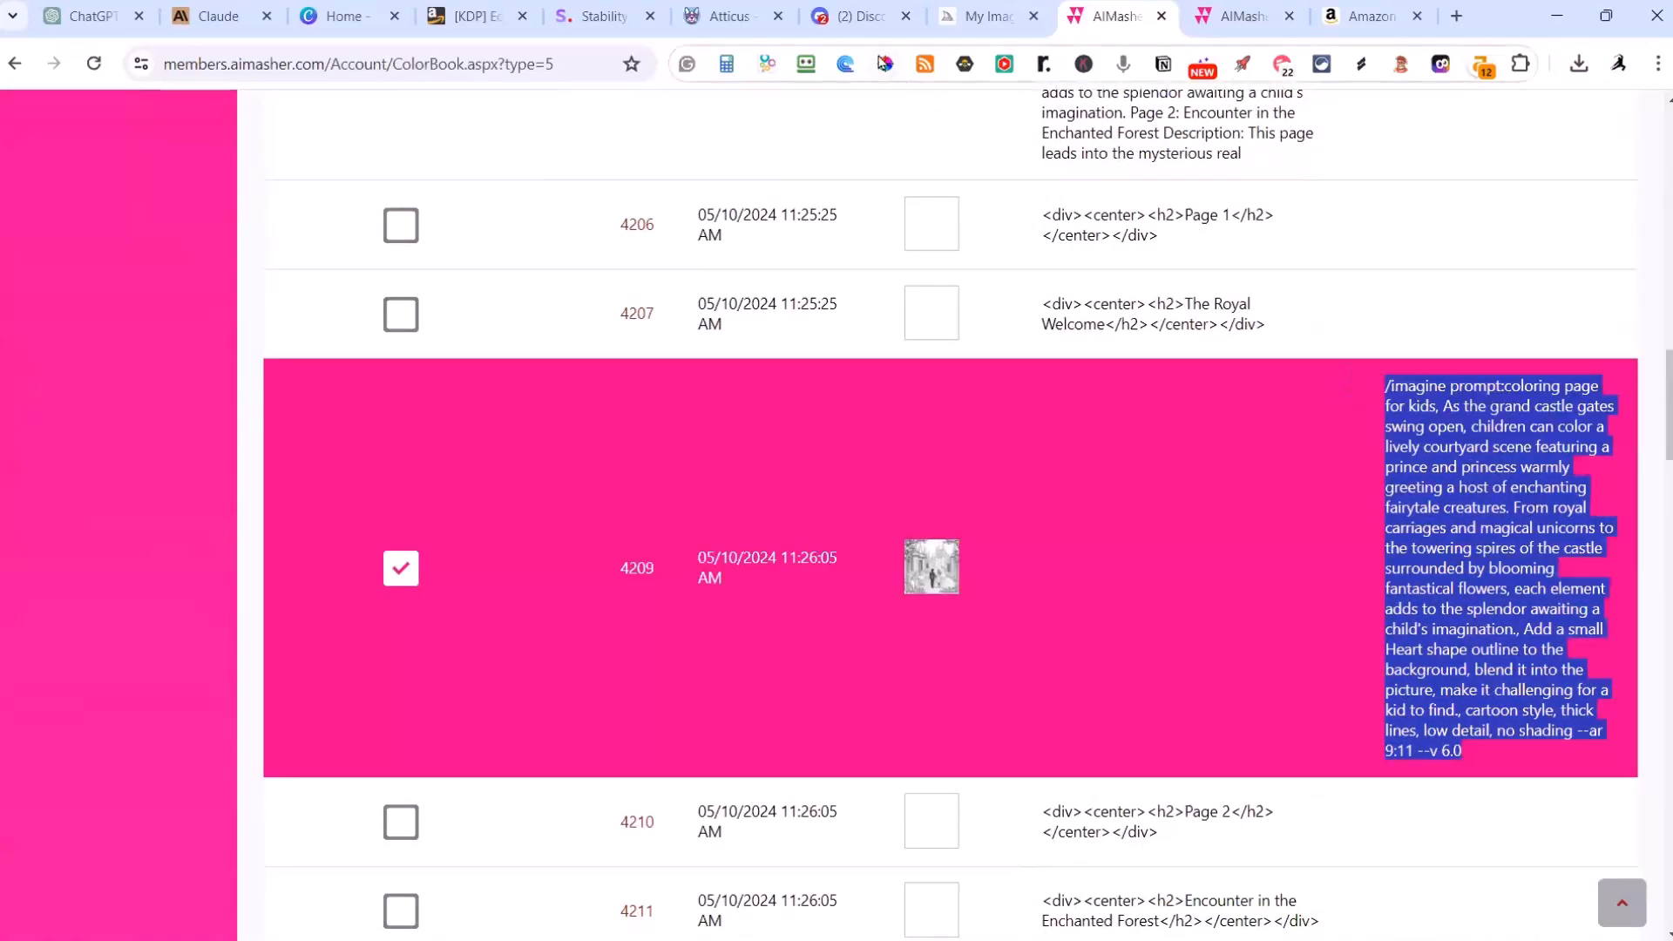
# Step: Switch to Midjourney and generate images from the copied castle gate coloring page prompt
pyautogui.click(980, 19)
pyautogui.scroll(1, 771, 301)
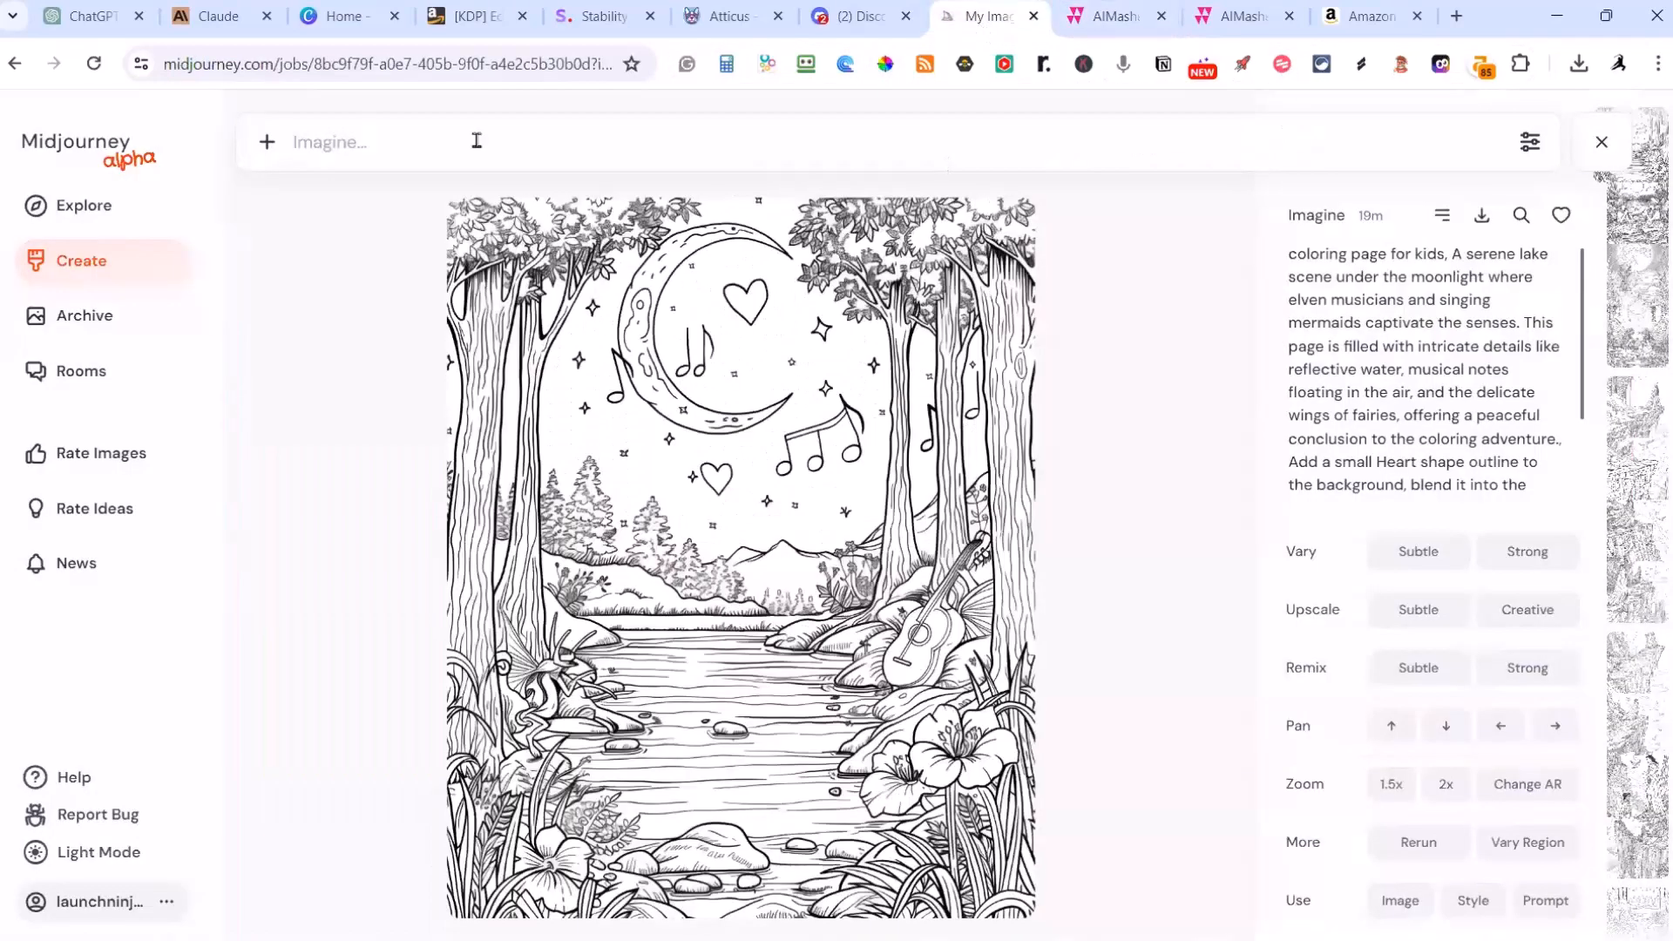
pyautogui.click(372, 141)
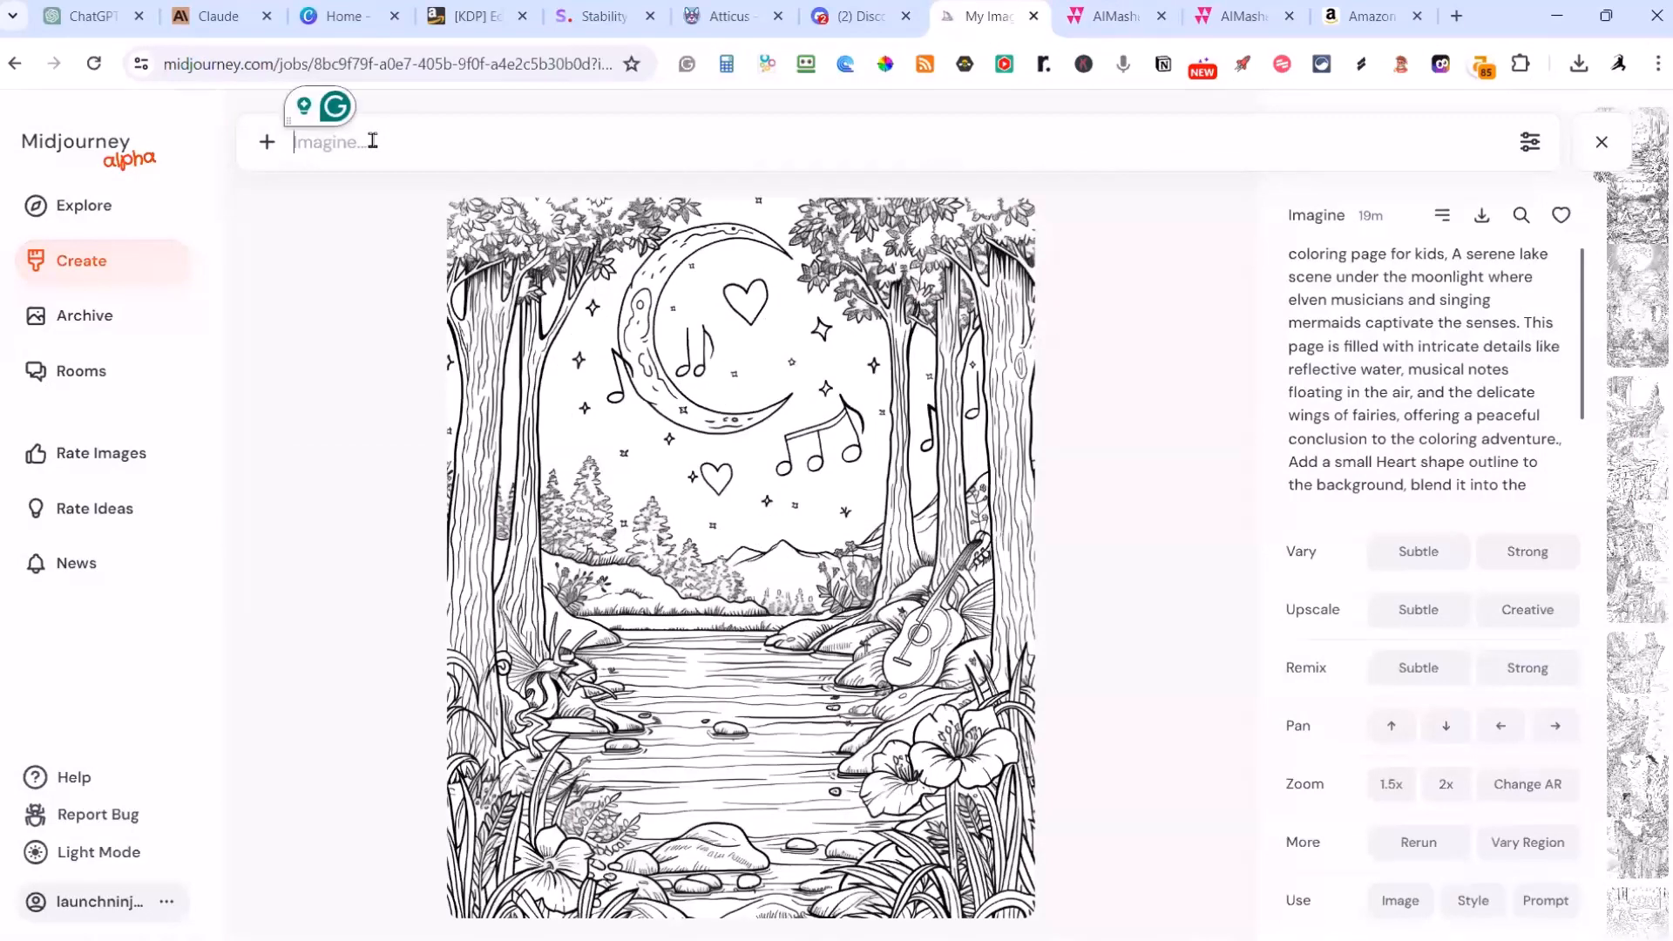
pyautogui.hotkey('ctrl', 'v')
pyautogui.press('Return')
# Step: Open the Midjourney archive and look through the earlier coloring page images before returning to today's batch
pyautogui.click(98, 329)
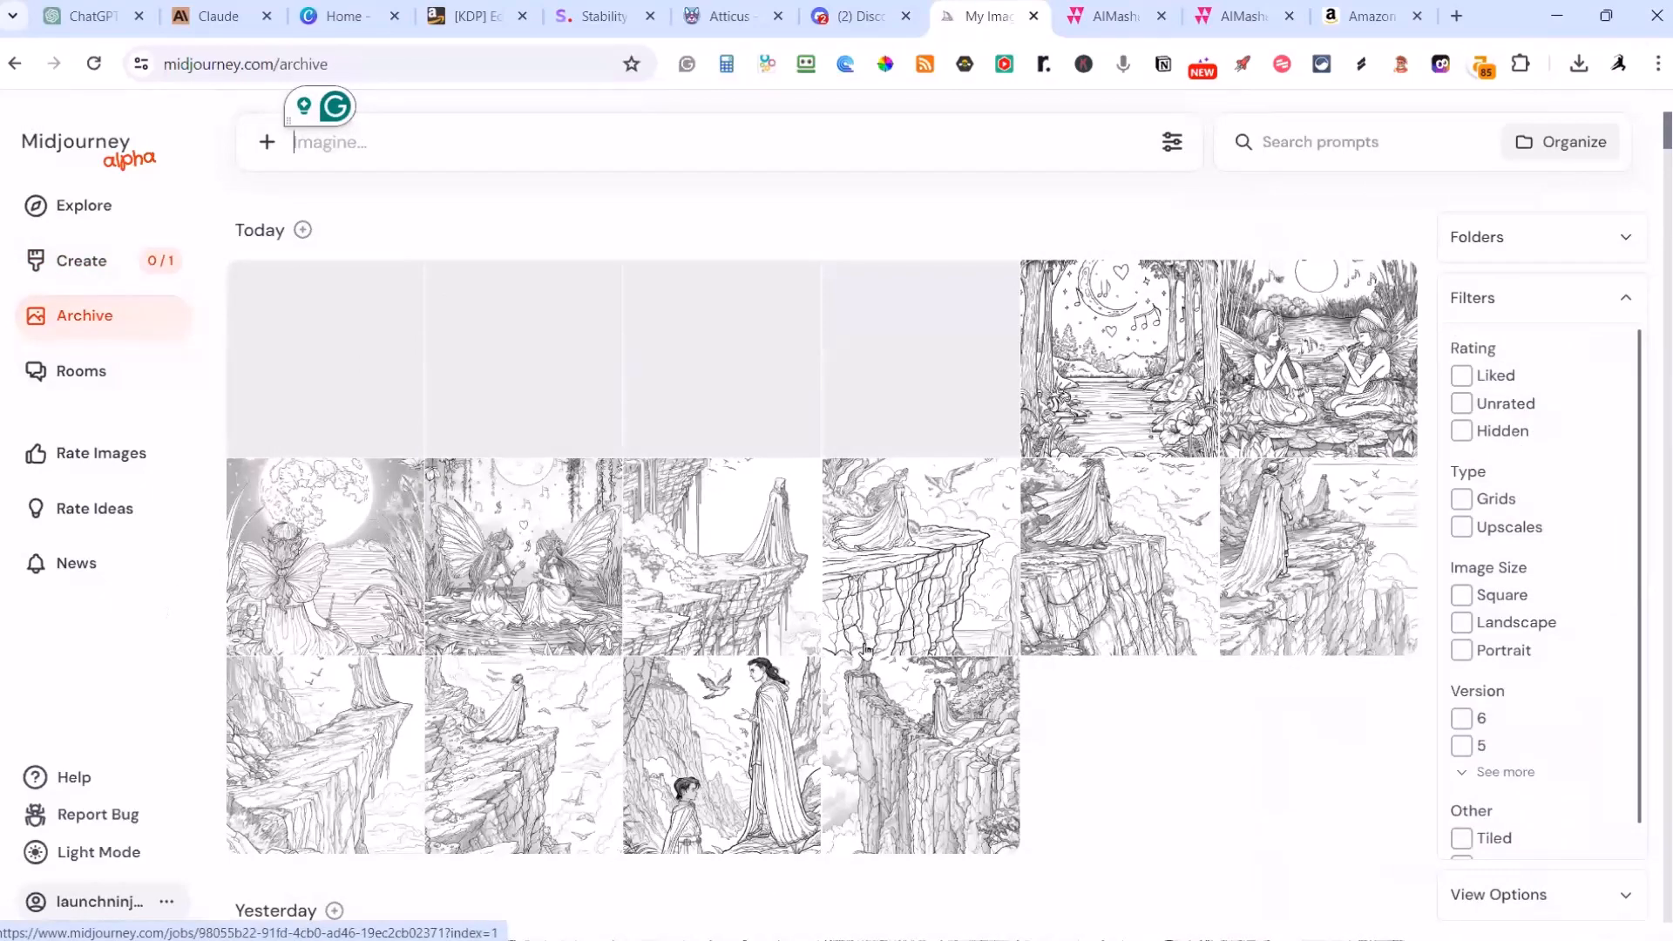
pyautogui.scroll(-10, 875, 632)
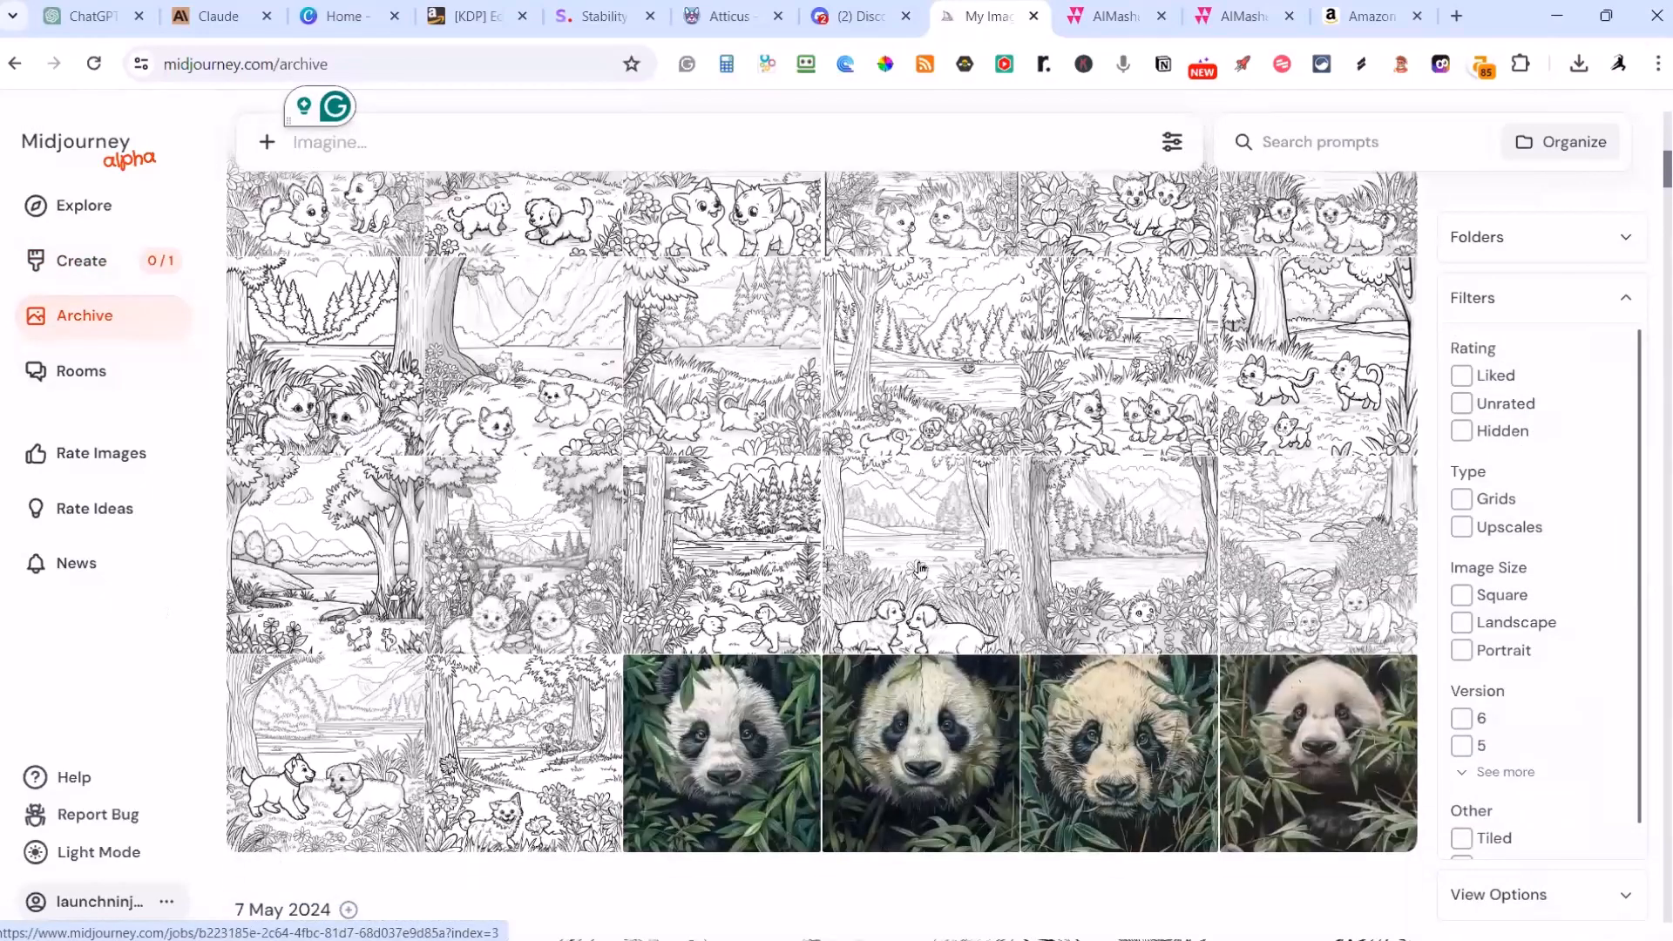
pyautogui.scroll(-1, 920, 568)
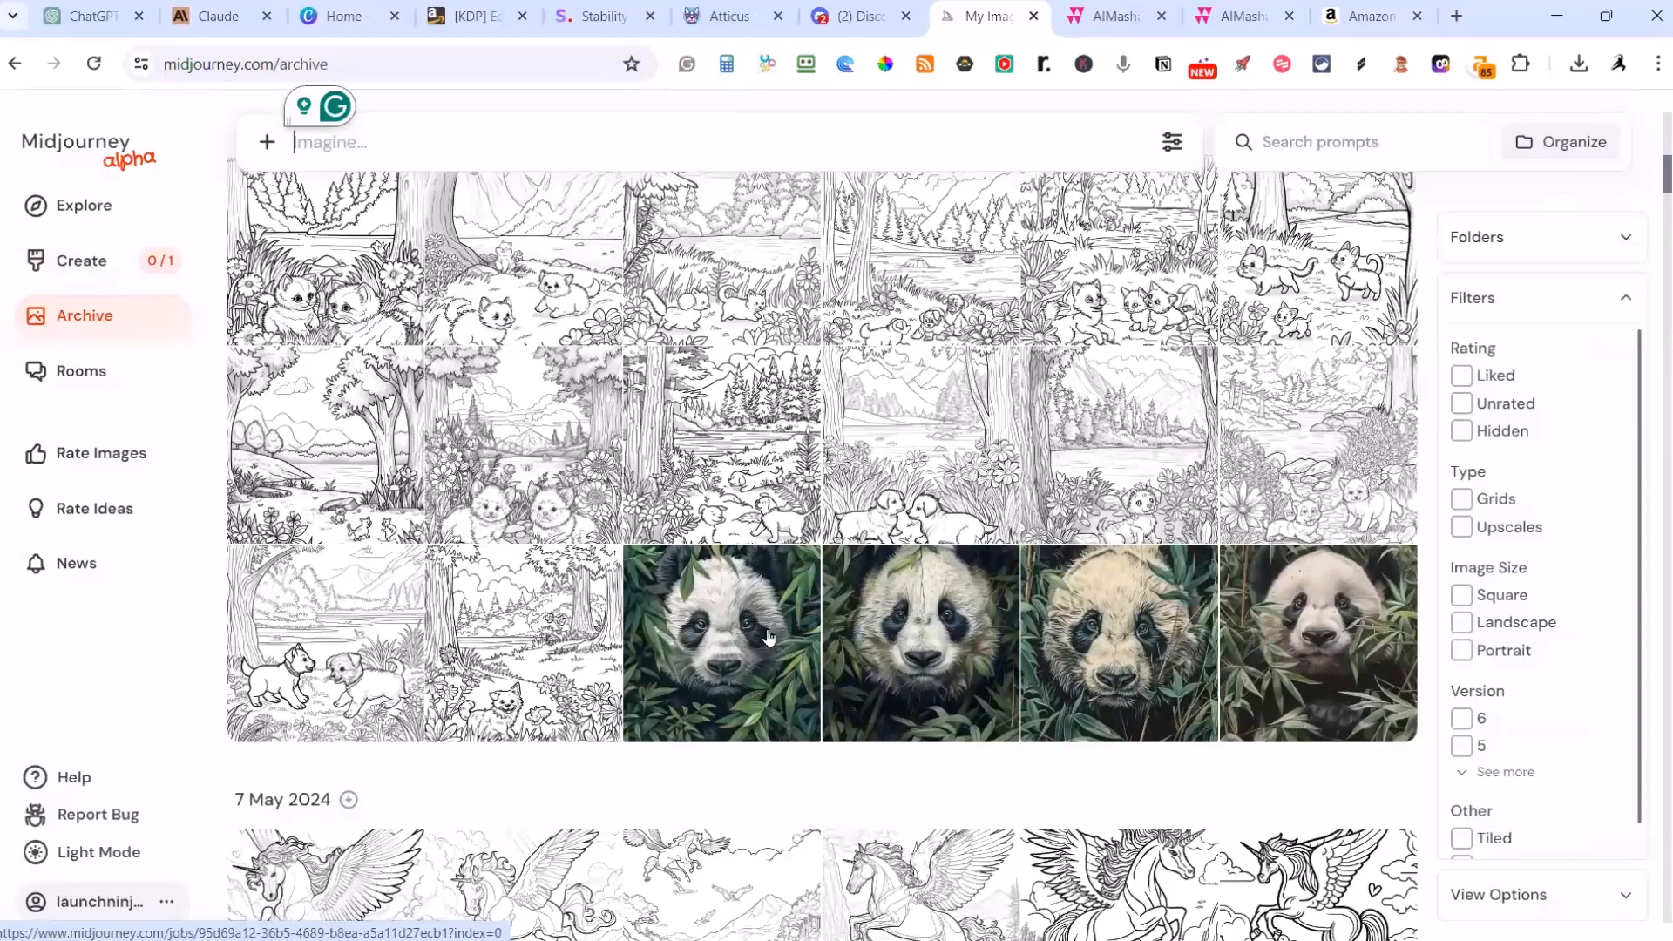
pyautogui.scroll(-6, 767, 637)
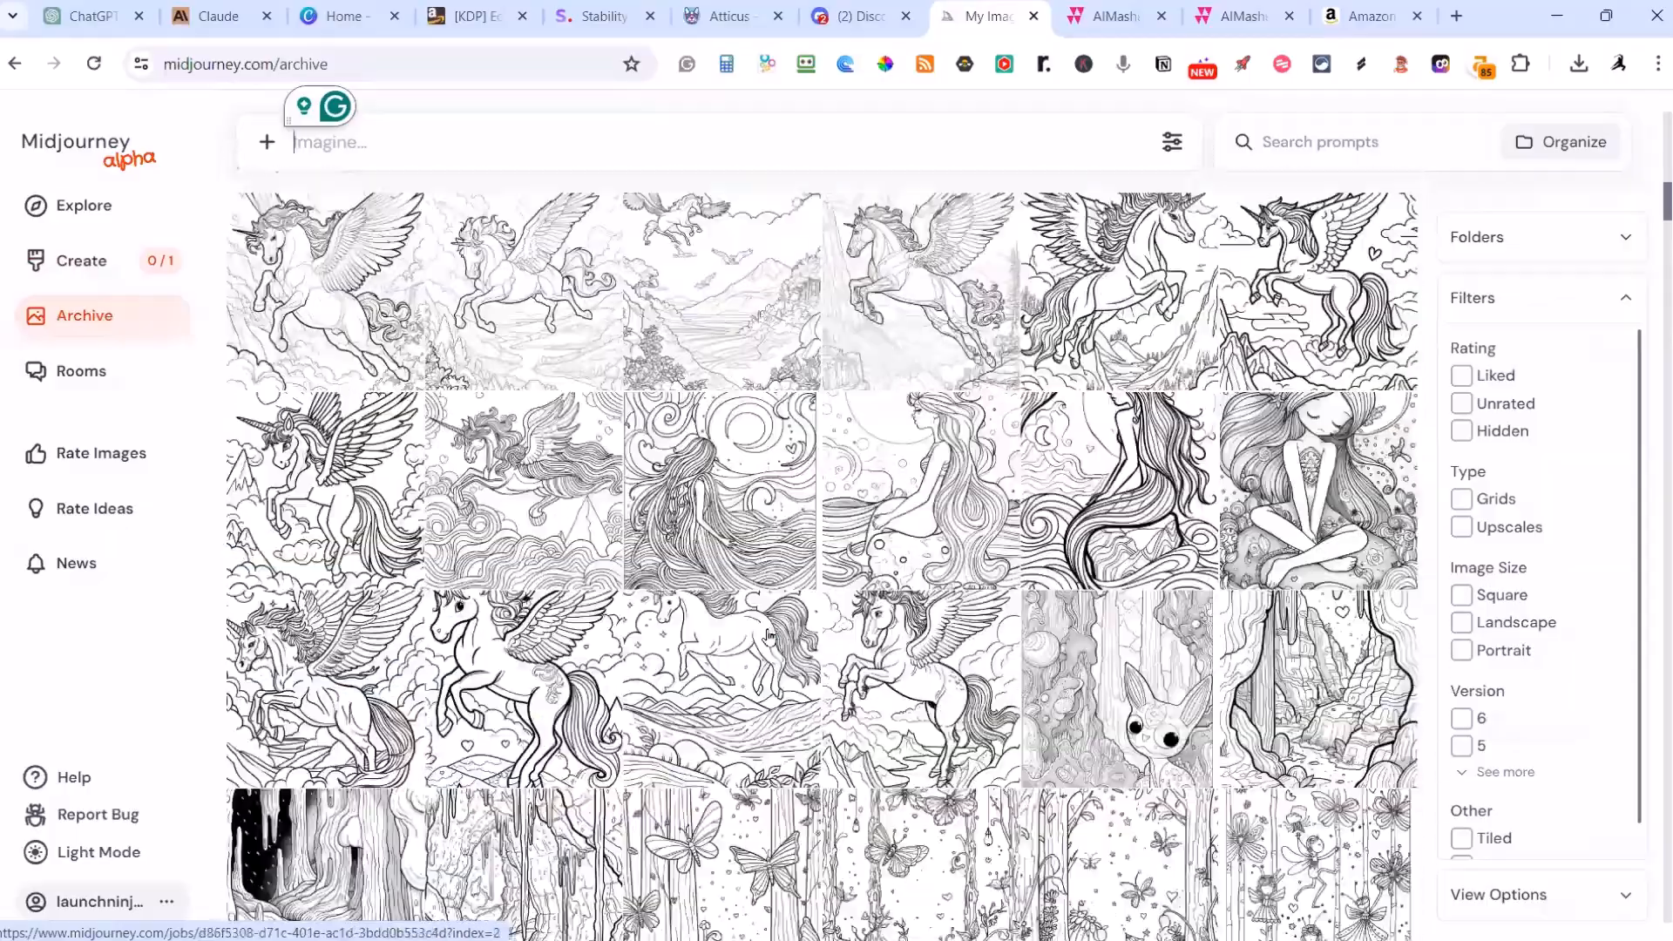
pyautogui.scroll(-15, 767, 637)
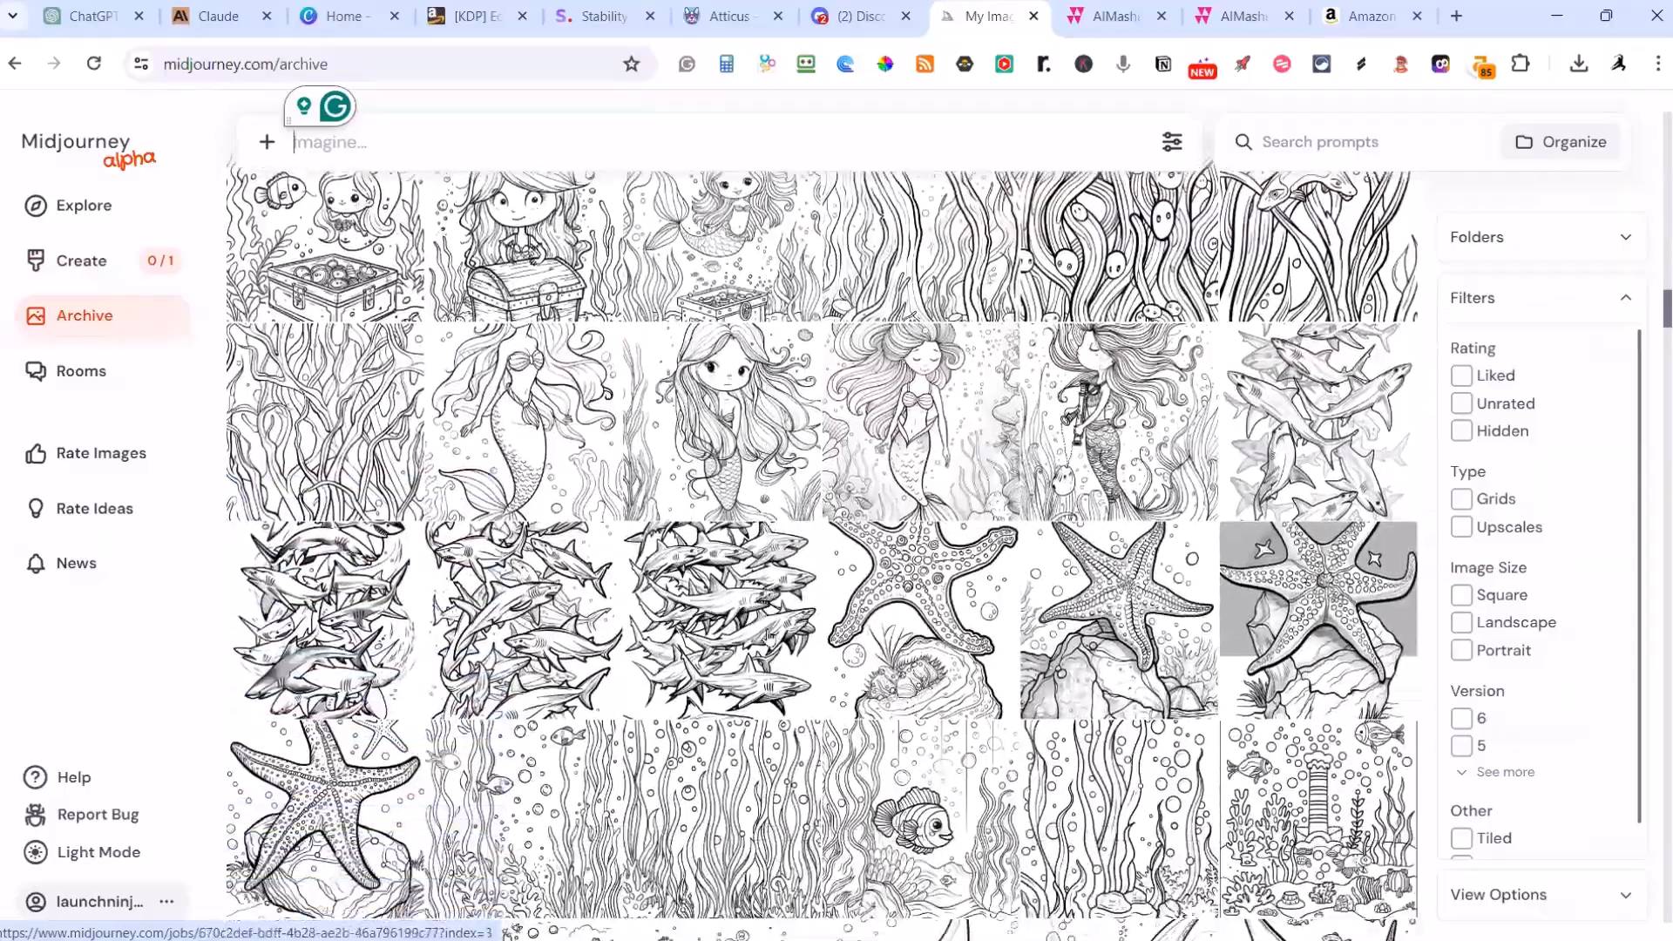
pyautogui.scroll(-12, 767, 637)
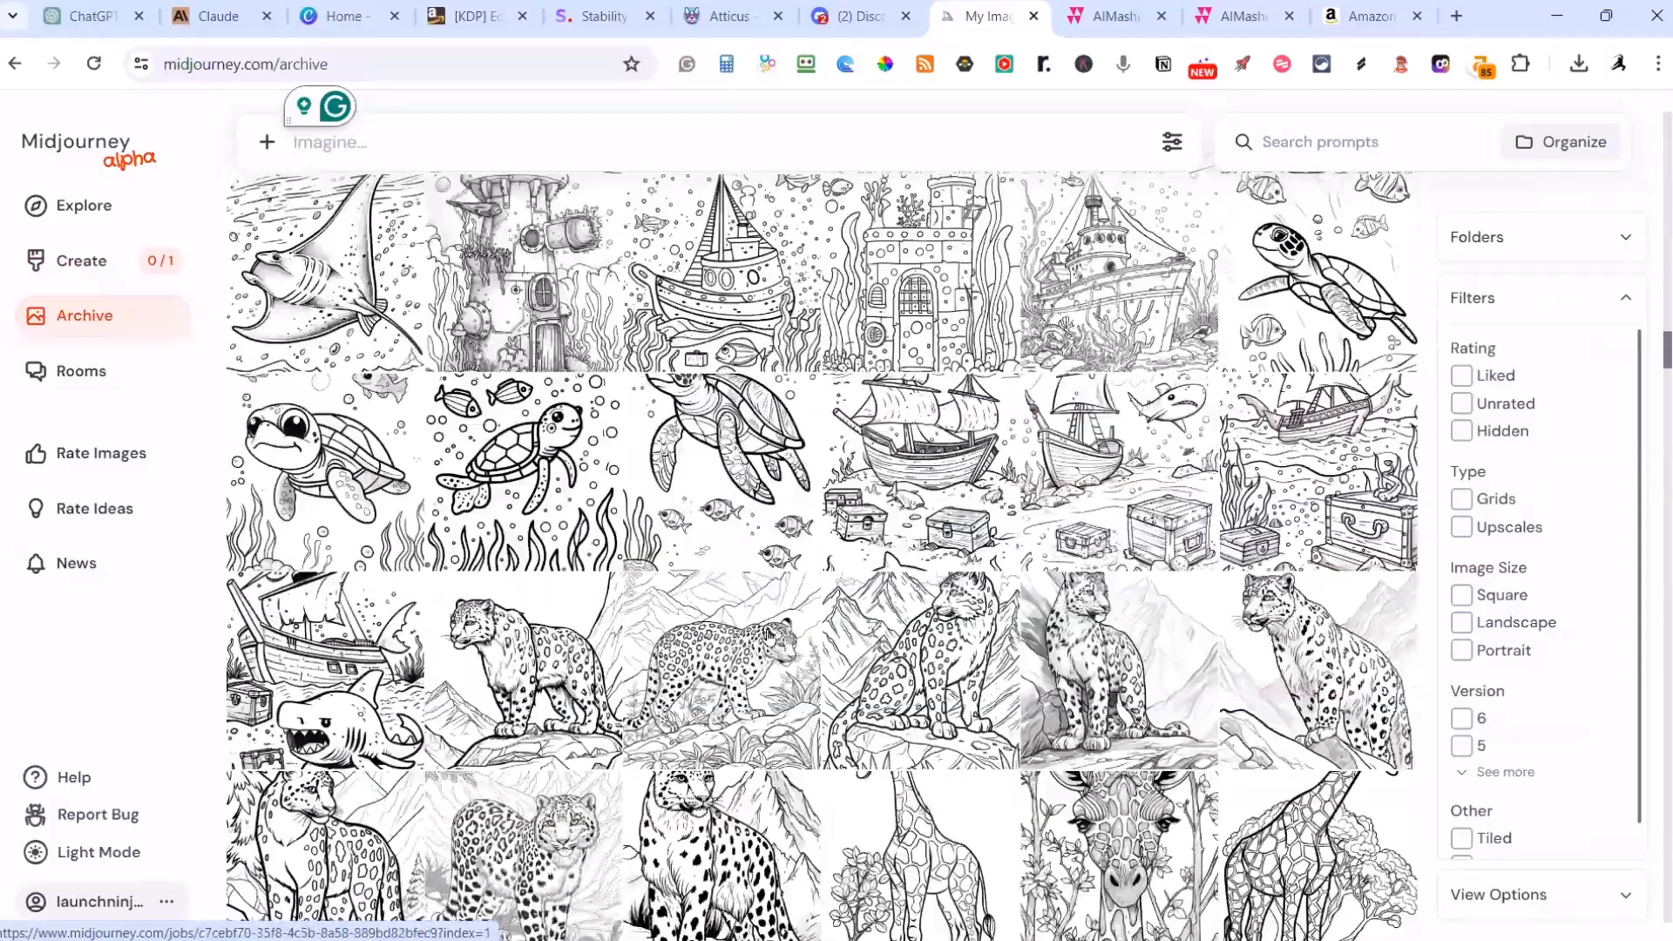
pyautogui.scroll(10, 768, 637)
pyautogui.scroll(10, 768, 634)
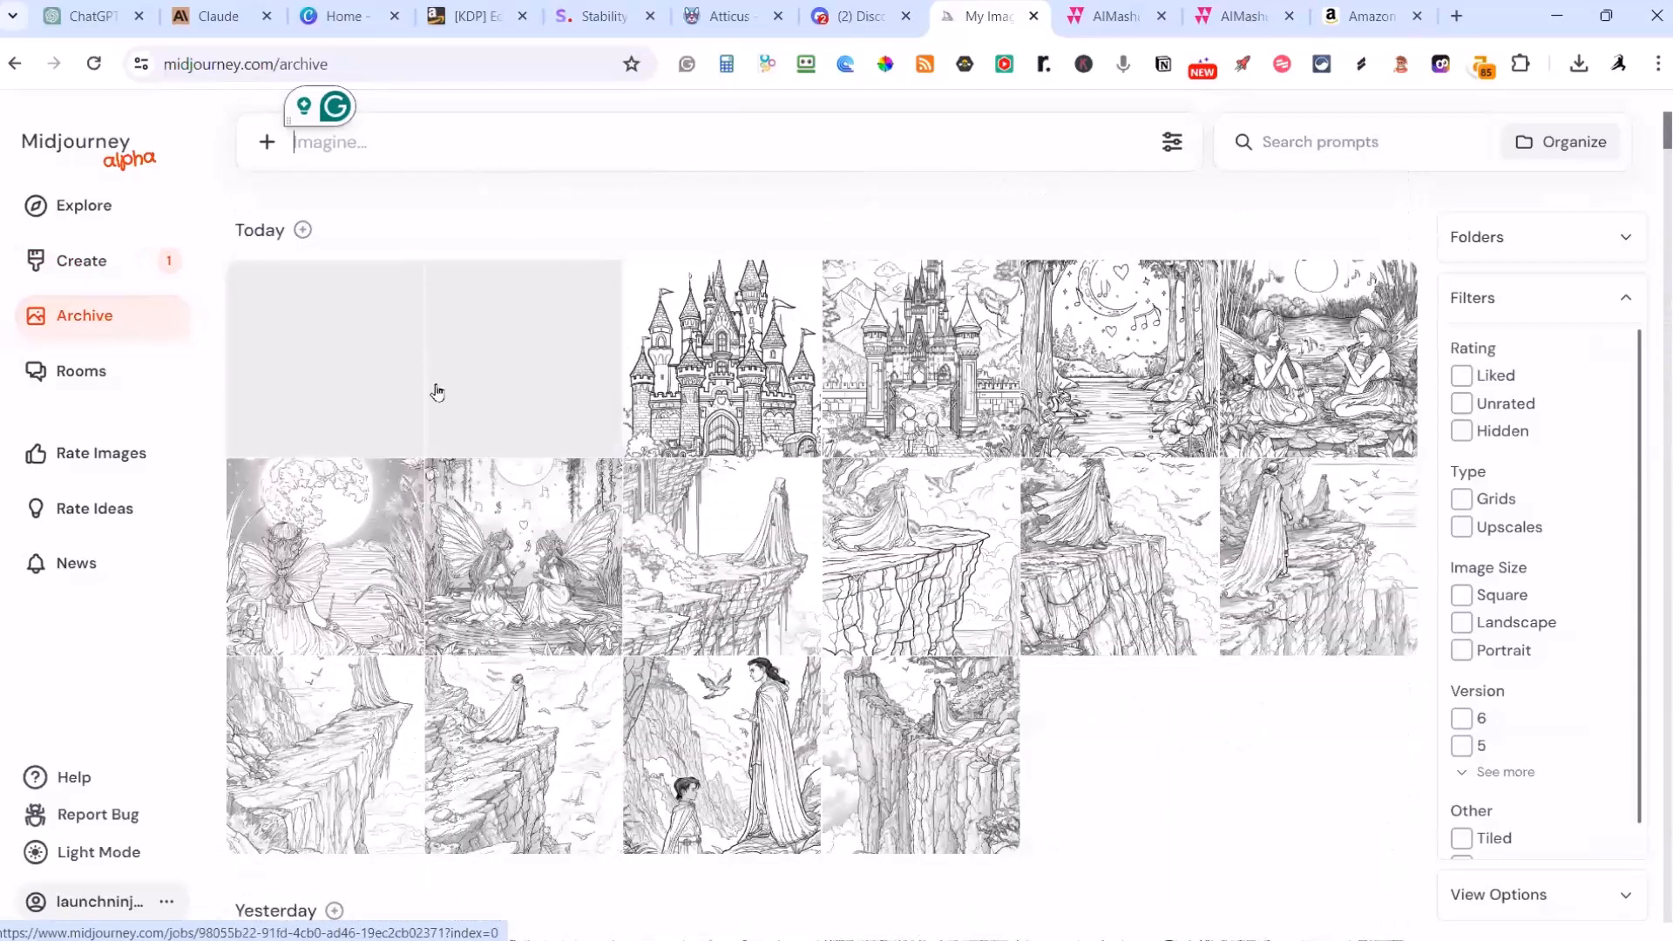
# Step: Open the first new castle image at full size and compare the generated castle variations one by one
pyautogui.click(328, 358)
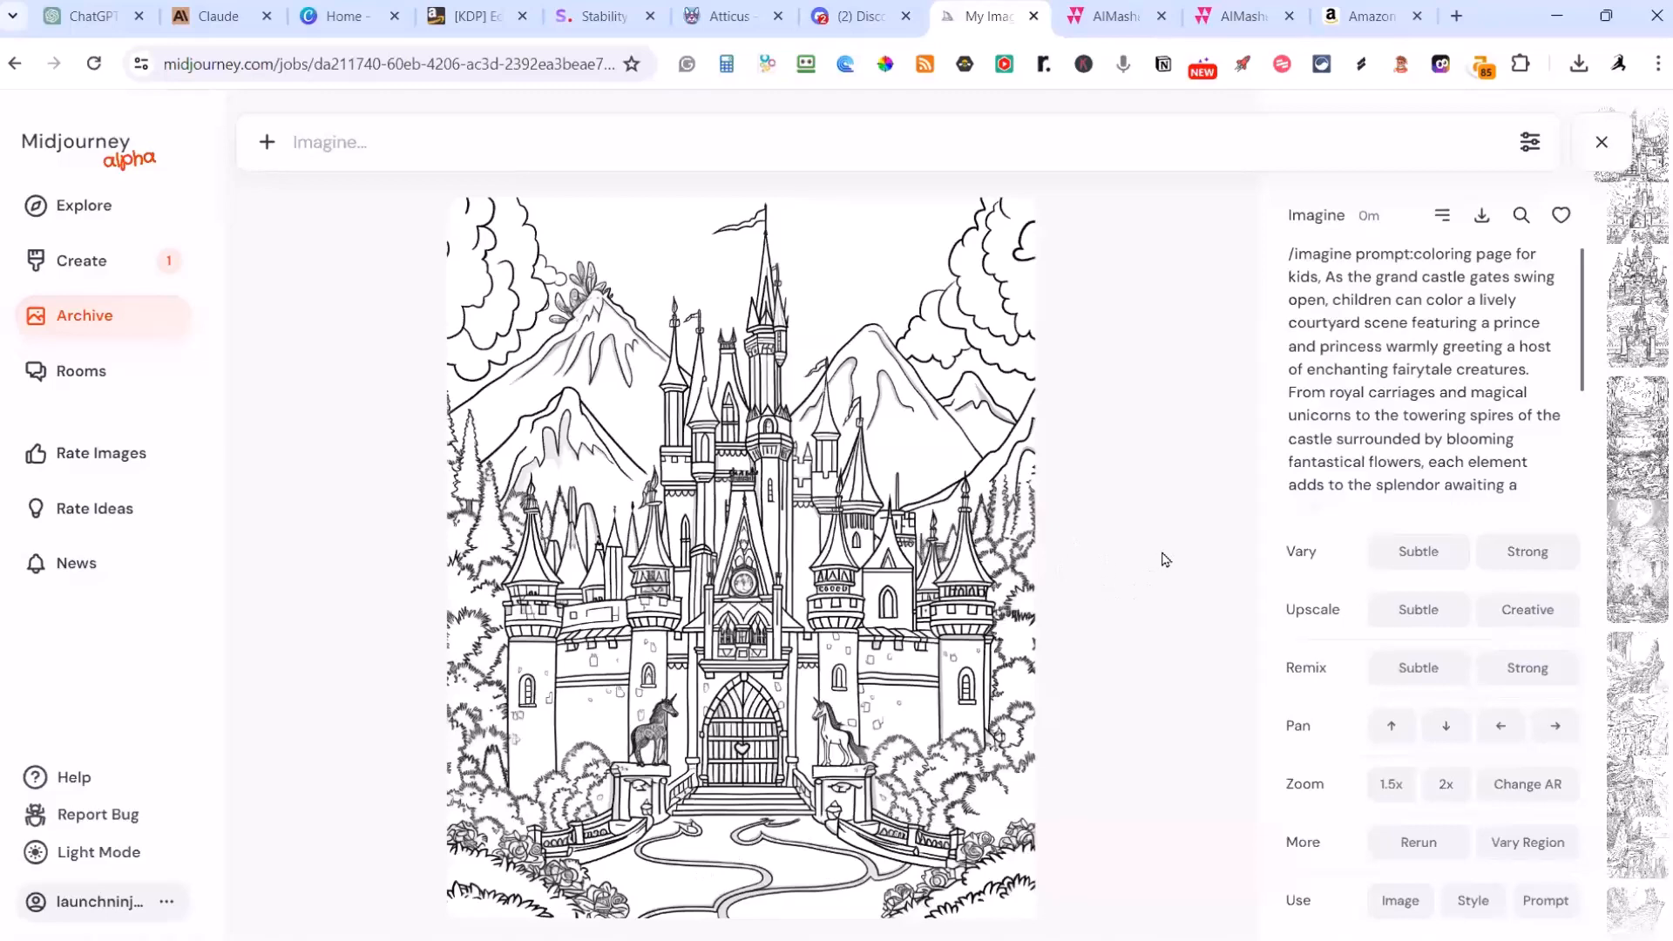
pyautogui.press('Right')
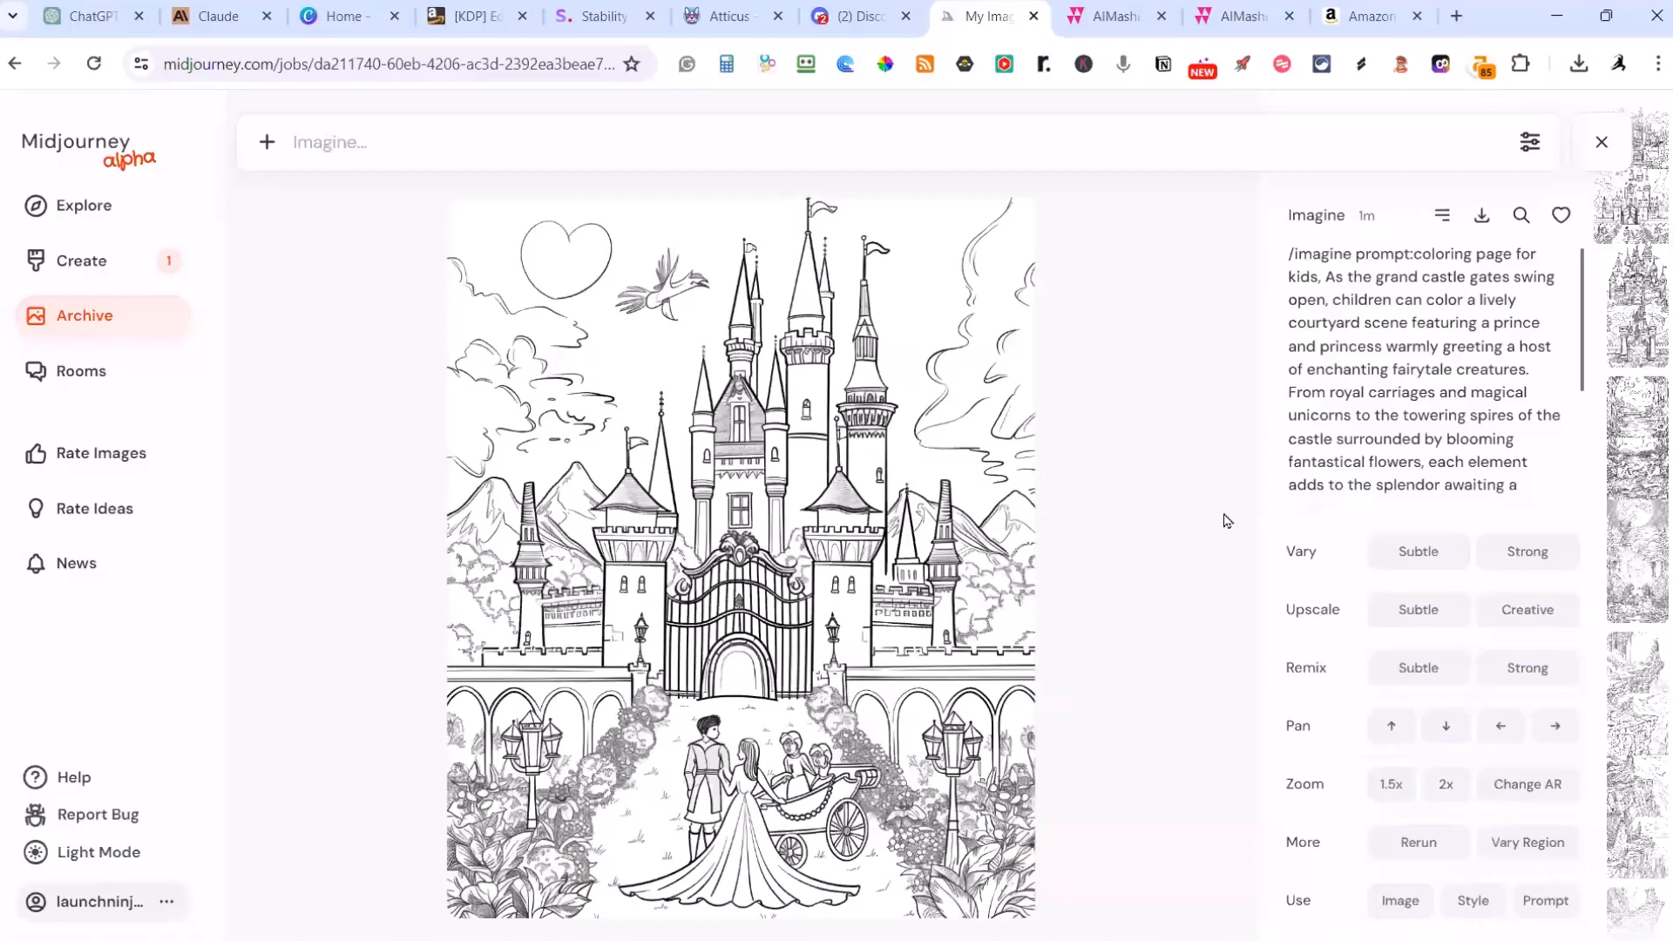
pyautogui.press('Right')
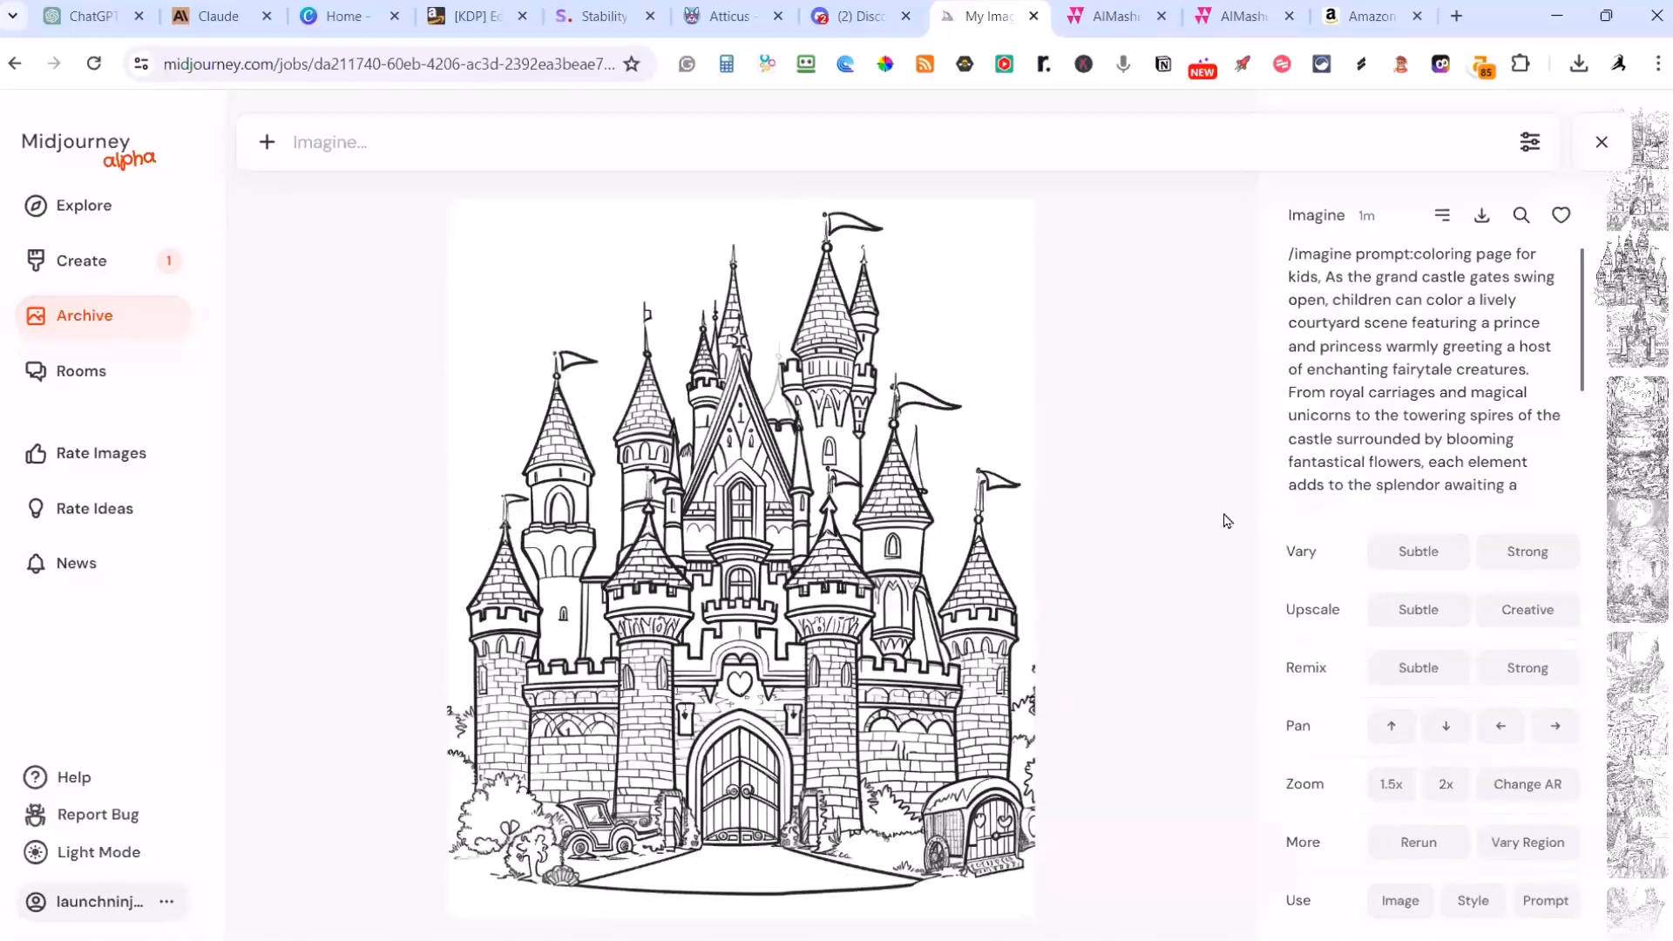
pyautogui.press('Right')
pyautogui.press('Right')
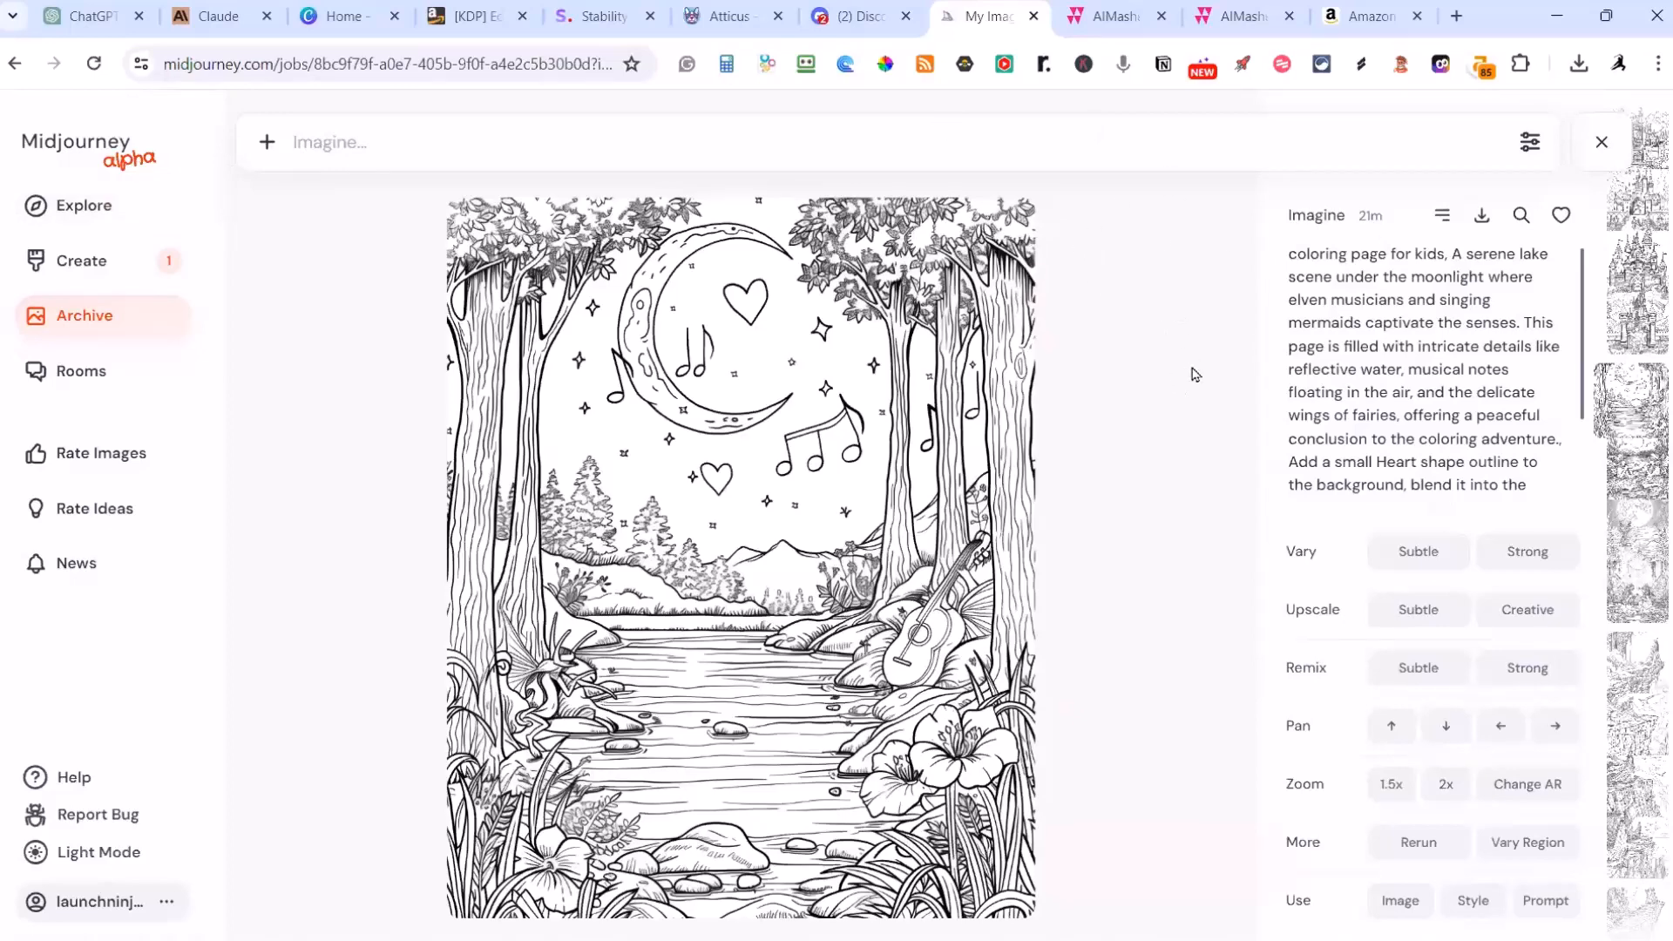
pyautogui.scroll(-1, 1211, 405)
pyautogui.scroll(1, 1208, 389)
pyautogui.scroll(1, 1207, 389)
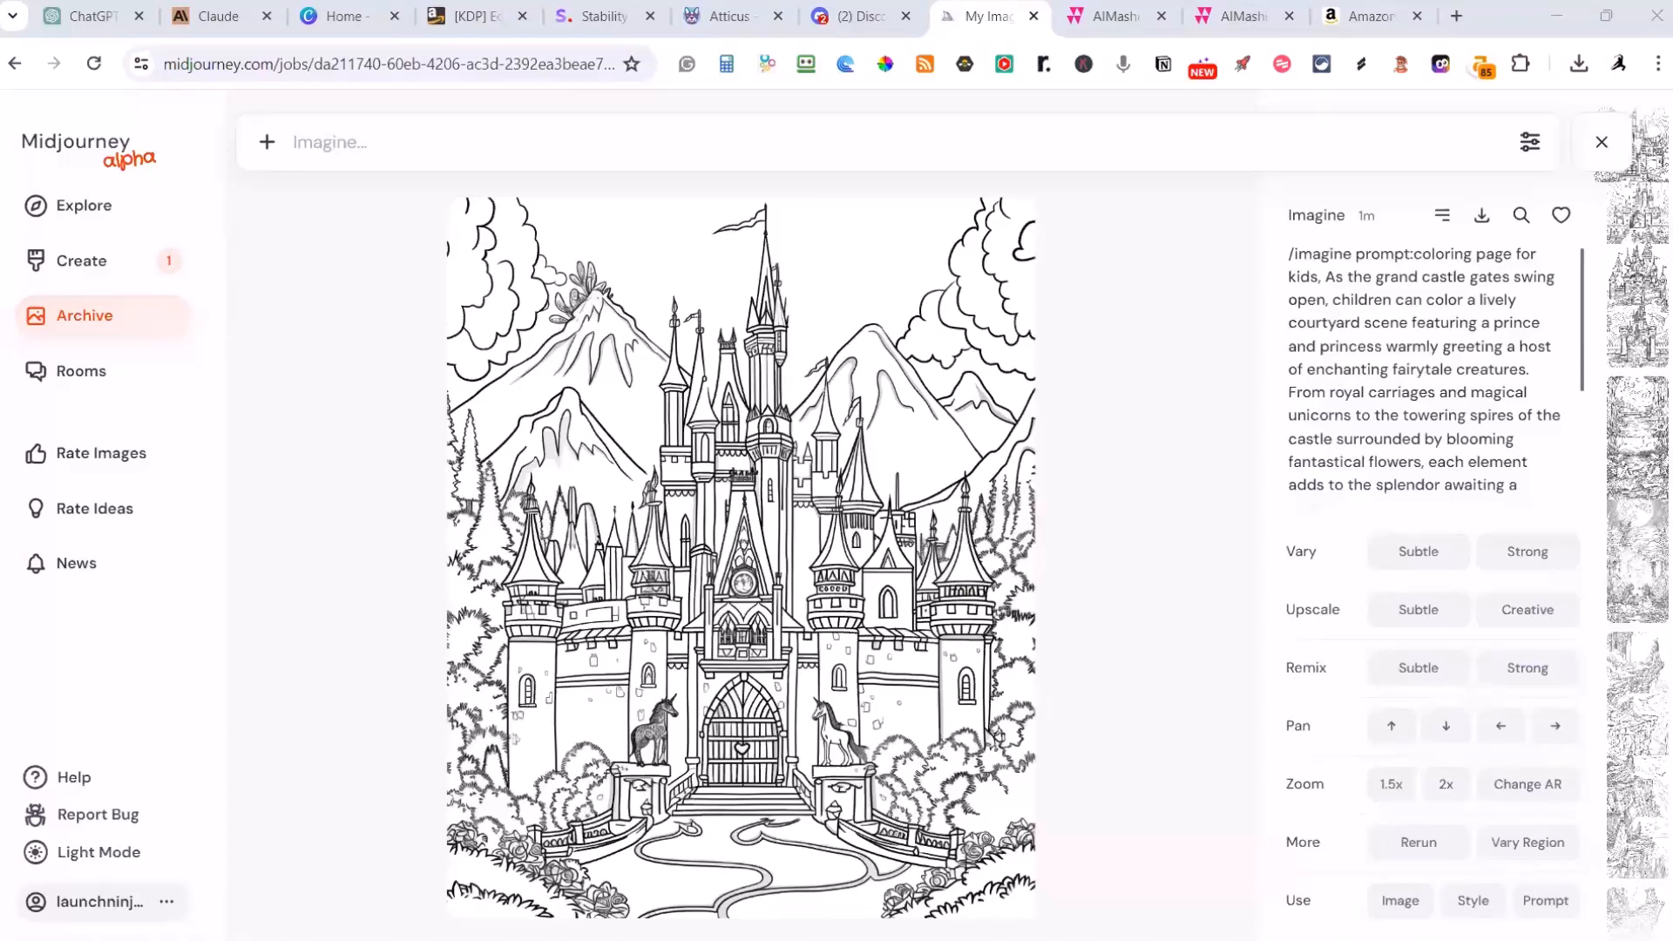
# Step: Switch to AIMasher and review Fairy Tale Land's page count, detail level, page overview and special instructions
pyautogui.click(1115, 17)
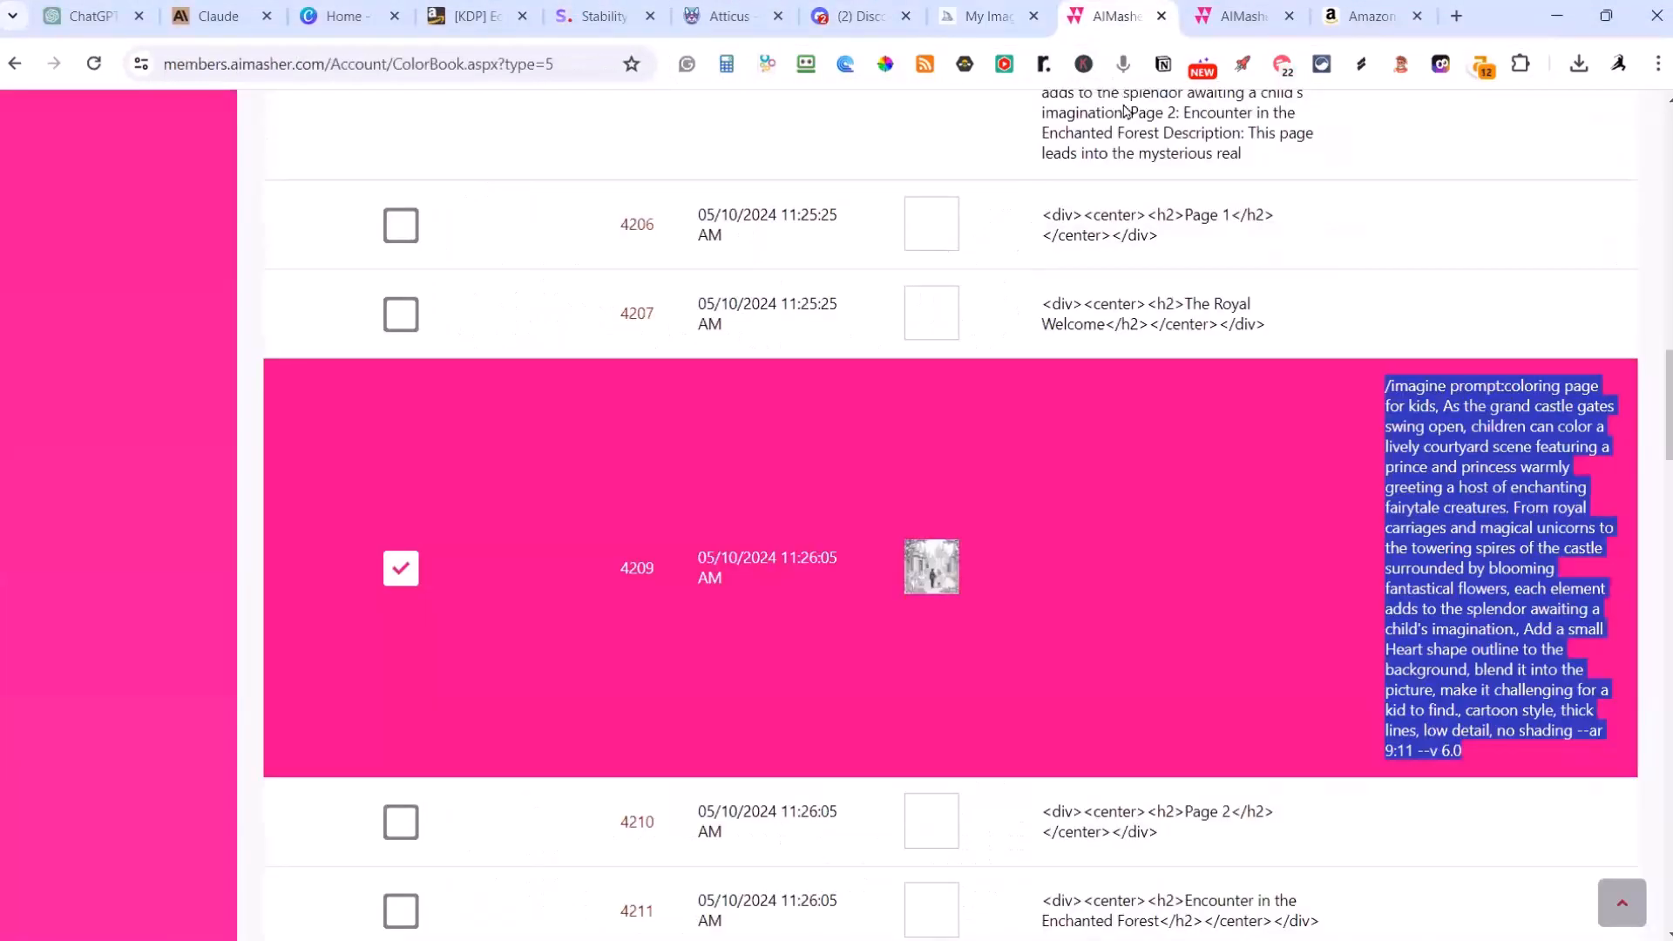
pyautogui.scroll(20, 1120, 104)
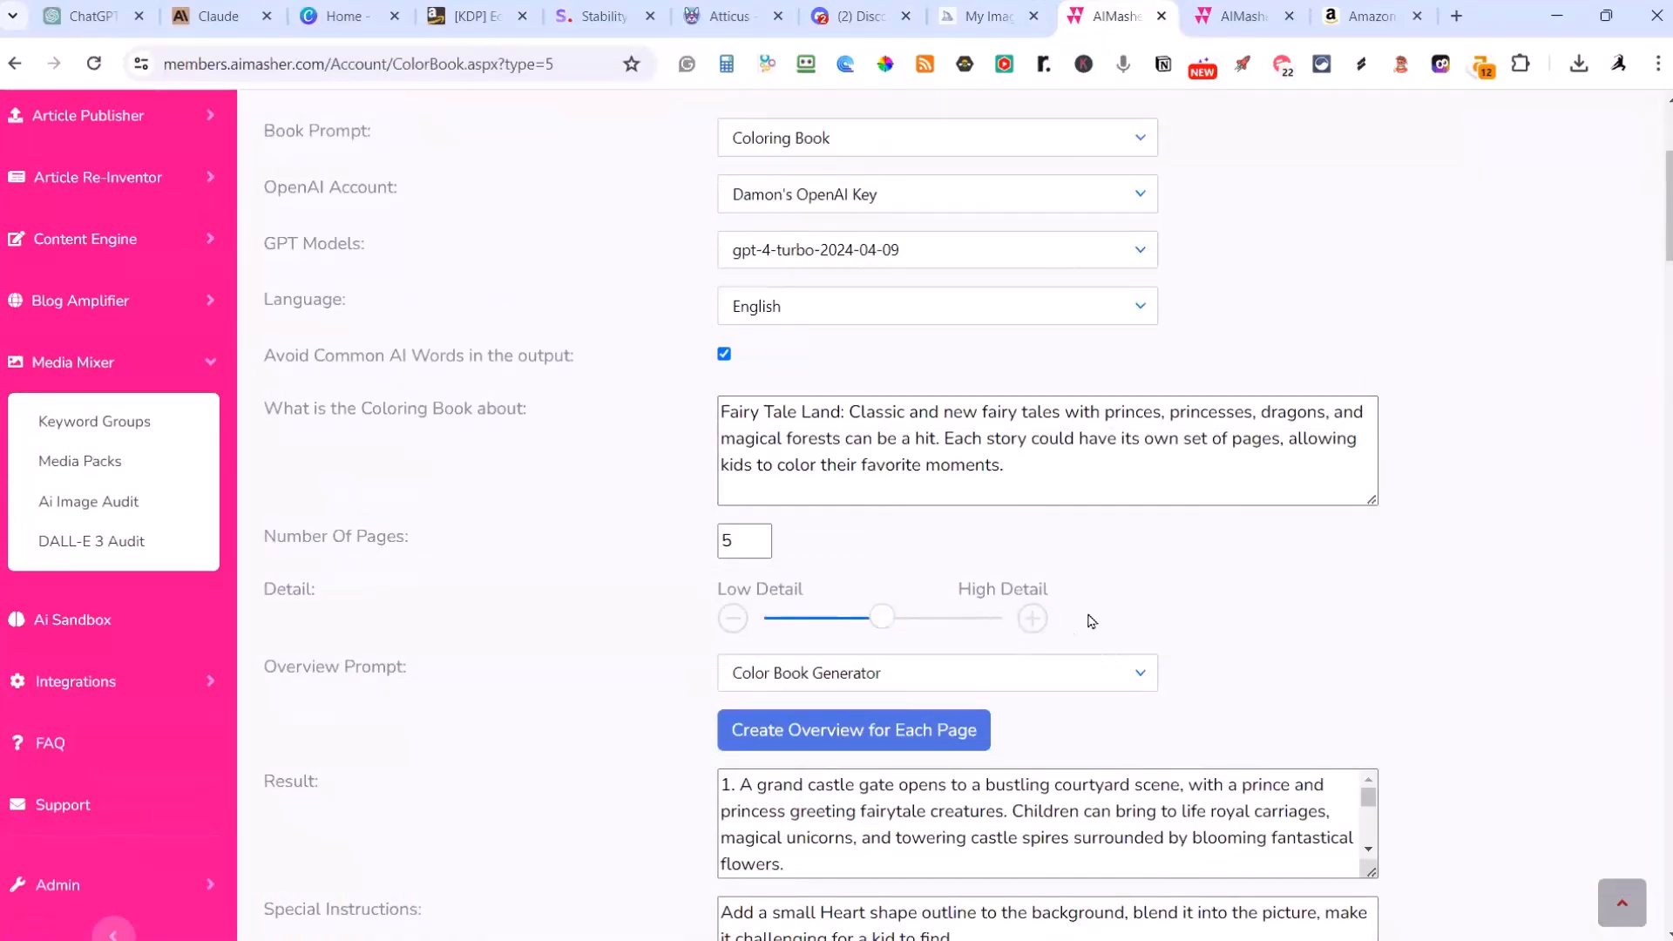
pyautogui.scroll(-3, 1277, 598)
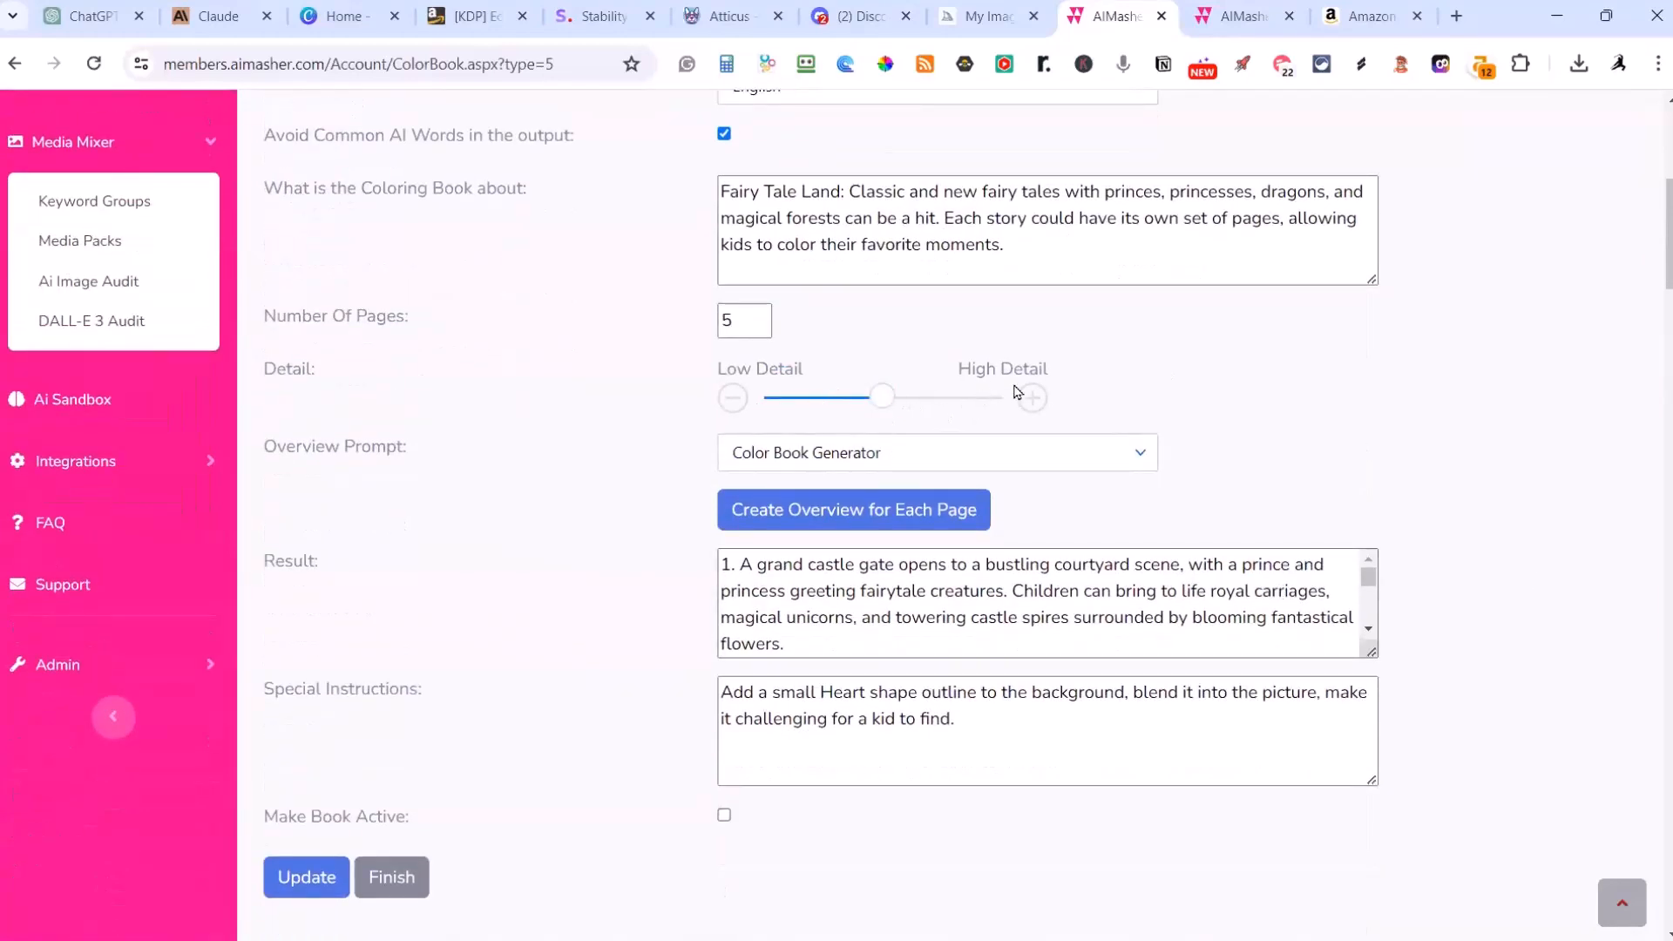
pyautogui.scroll(-4, 1372, 417)
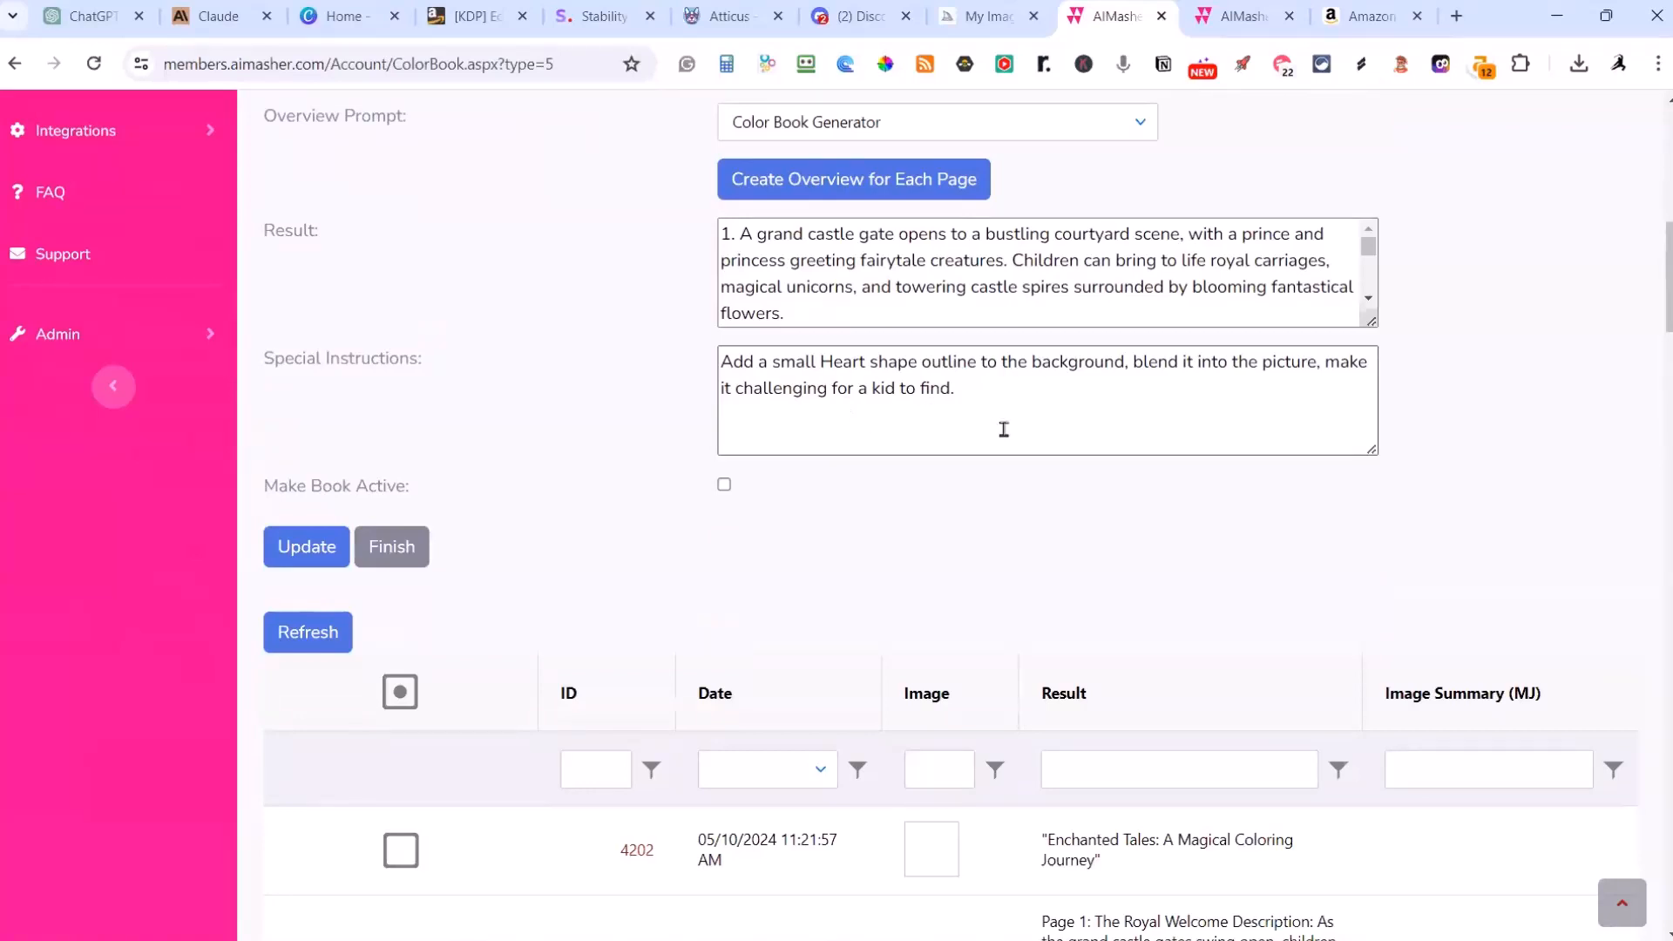
pyautogui.scroll(5, 904, 603)
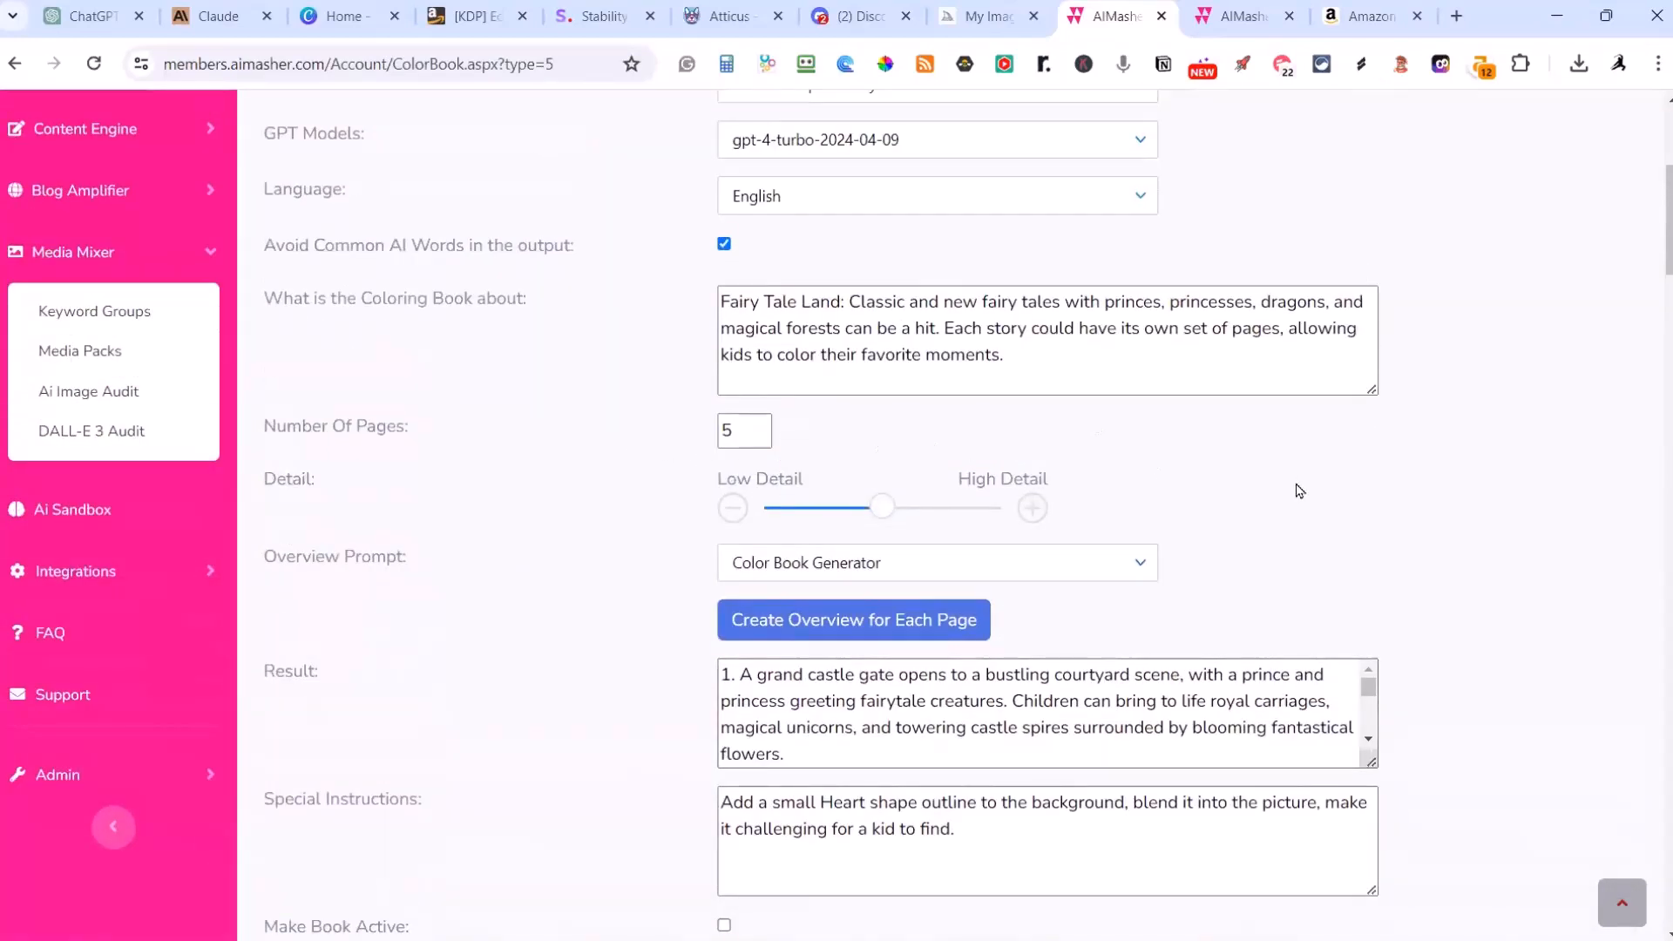
pyautogui.scroll(-1, 761, 354)
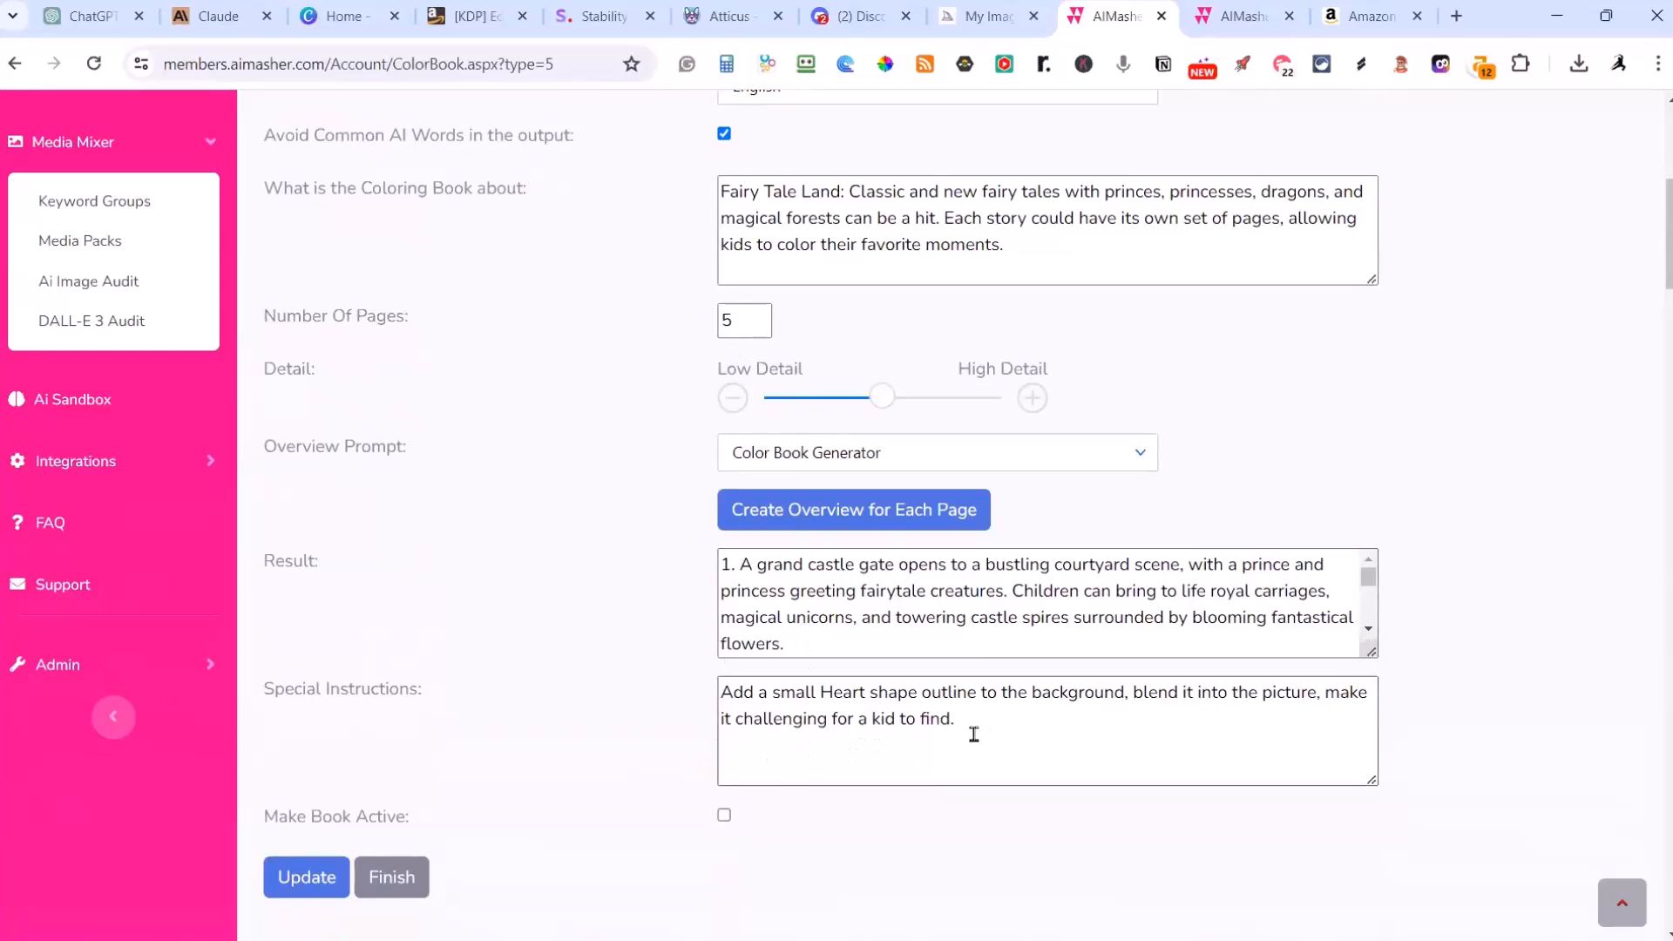
# Step: Examine the Fairy Tale Land page results and the preview, image prompt and book output options below them
pyautogui.moveTo(1383, 651); pyautogui.dragTo(1383, 937)
pyautogui.scroll(-4, 1614, 577)
pyautogui.scroll(-20, 1614, 577)
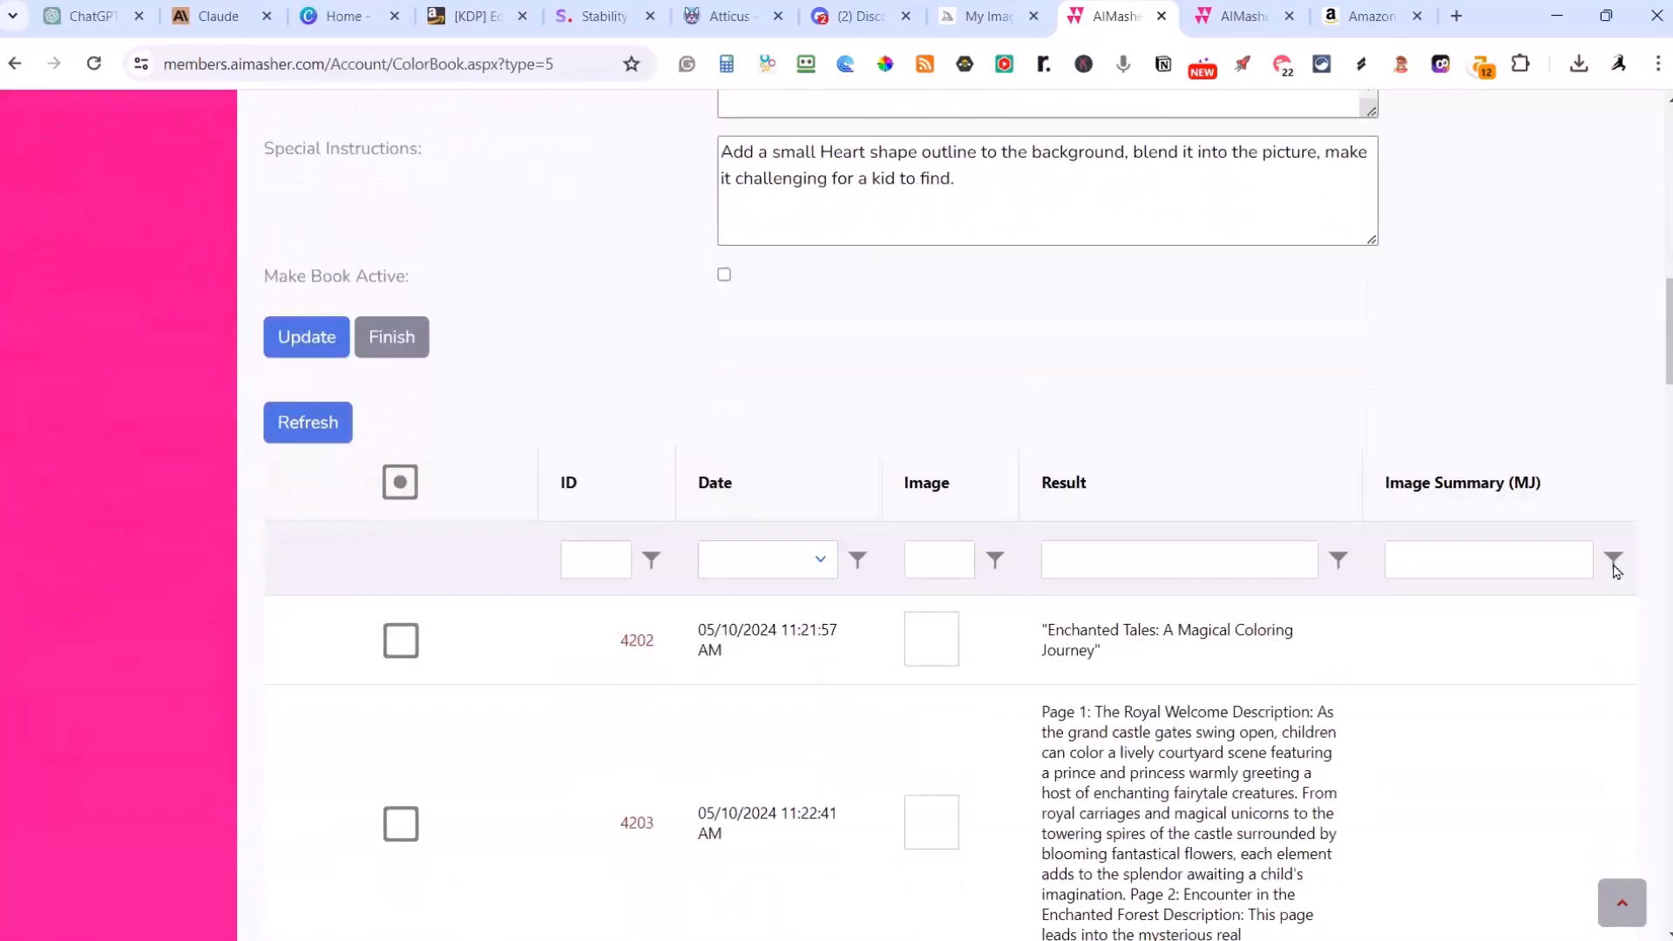
pyautogui.scroll(-12, 1614, 577)
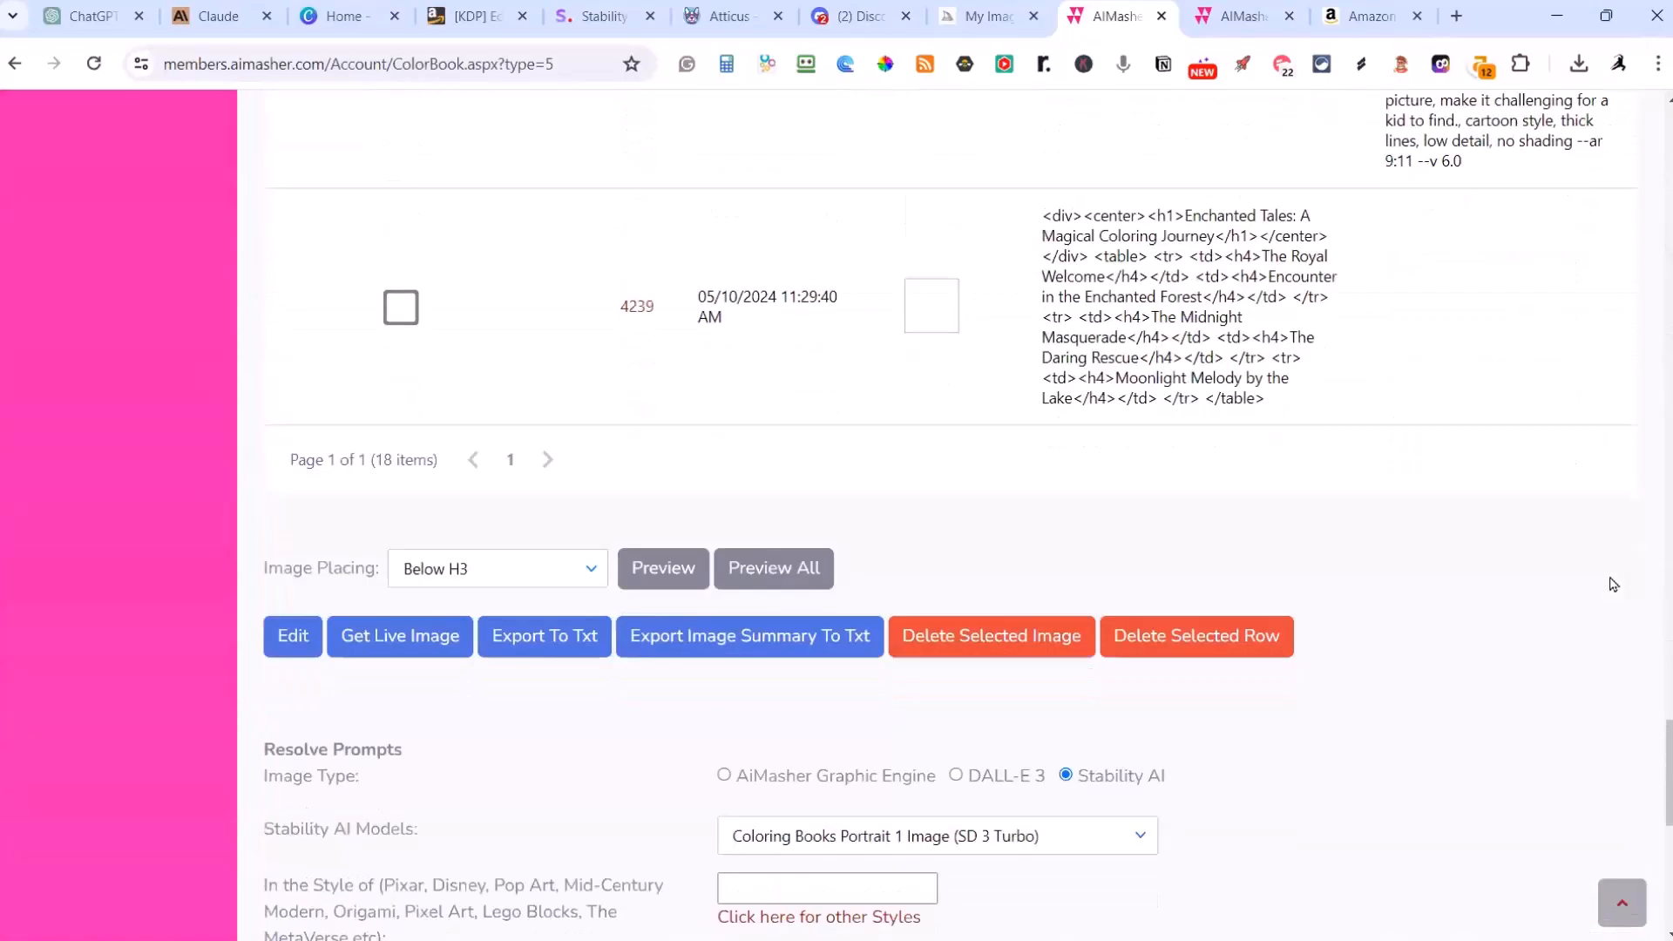
pyautogui.scroll(-1, 1505, 739)
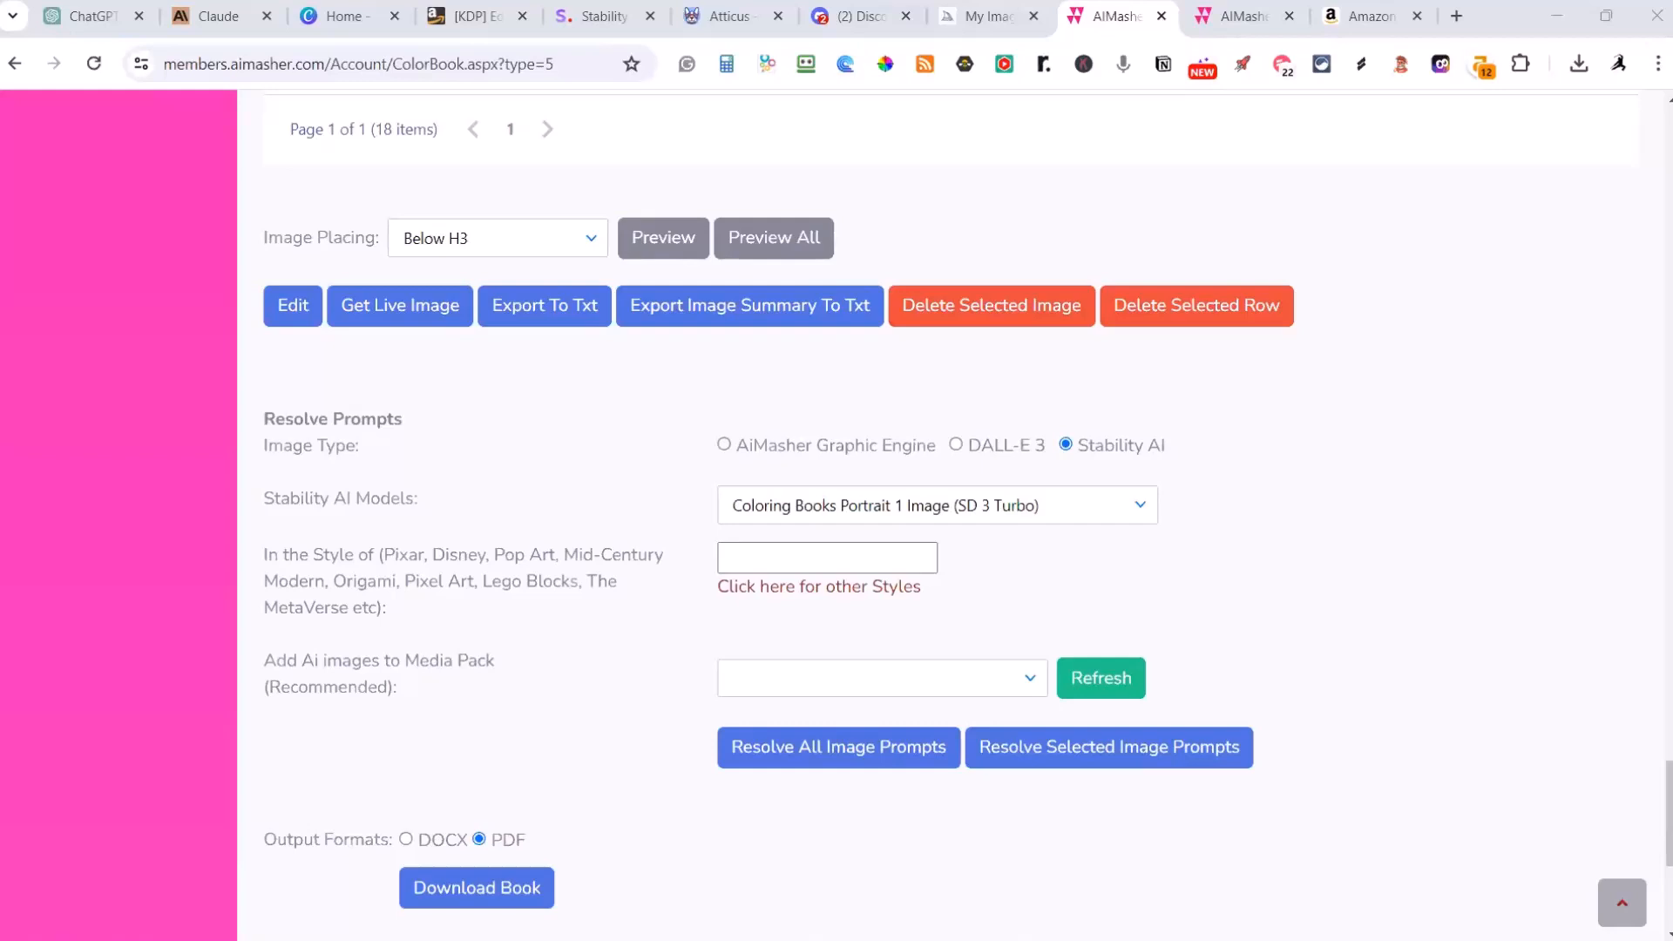
# Step: Switch to Publisher Rocket and analyze the competition for the keyword "coloring books for adults relaxation"
pyautogui.hotkey('alt', 'Tab')
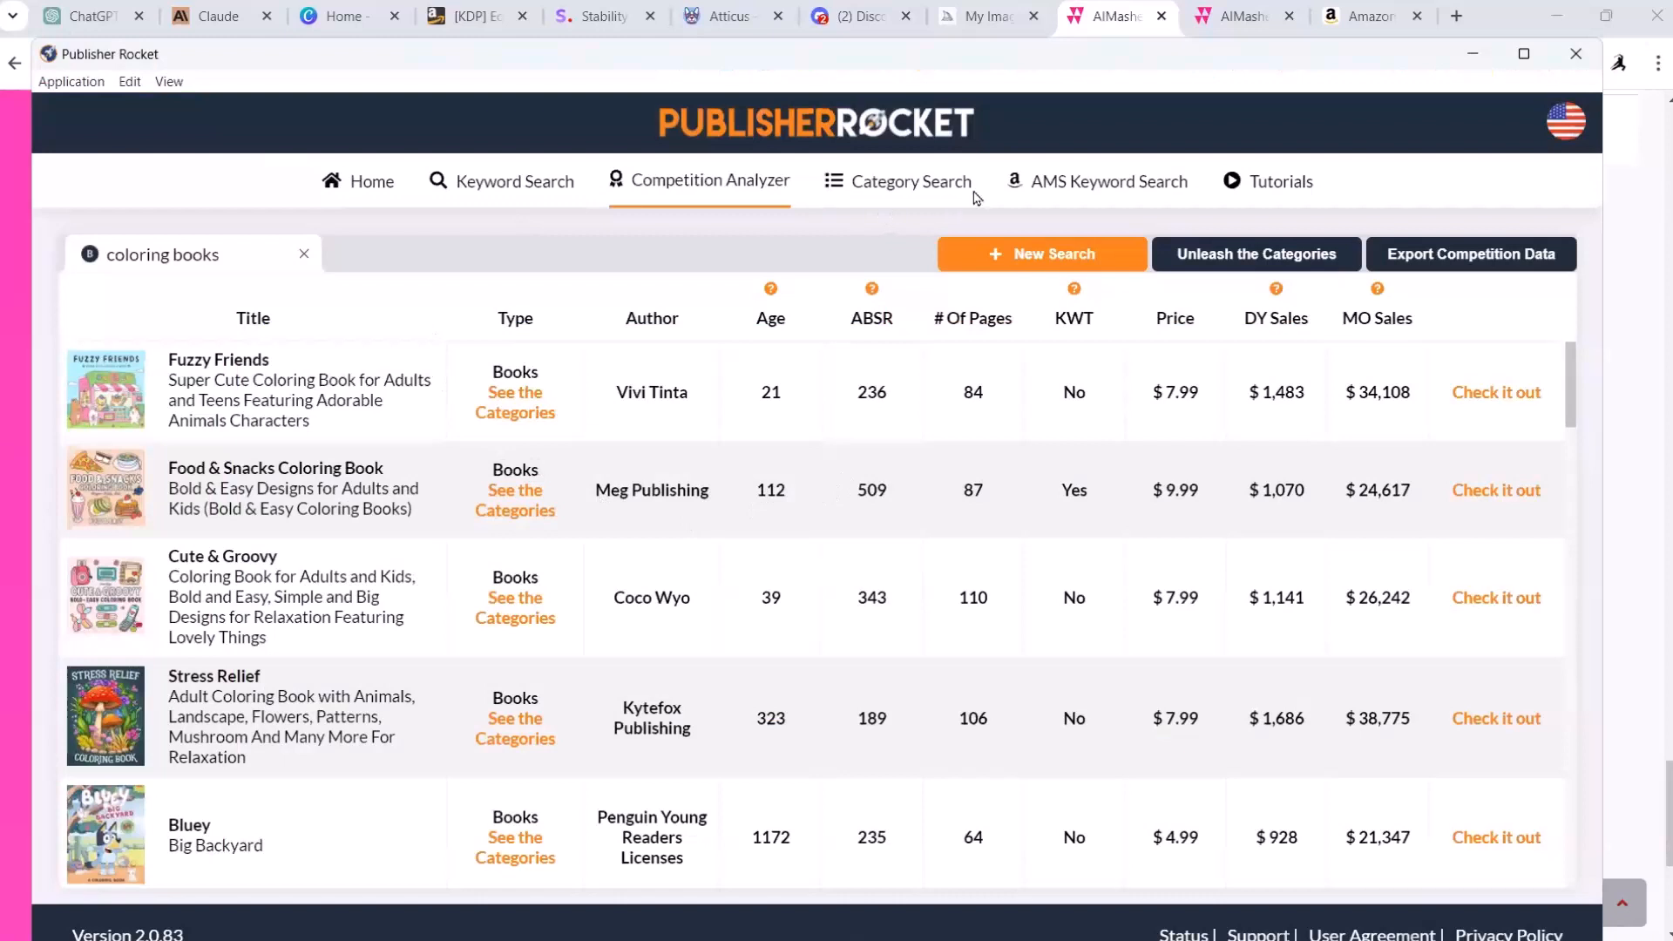
pyautogui.click(497, 190)
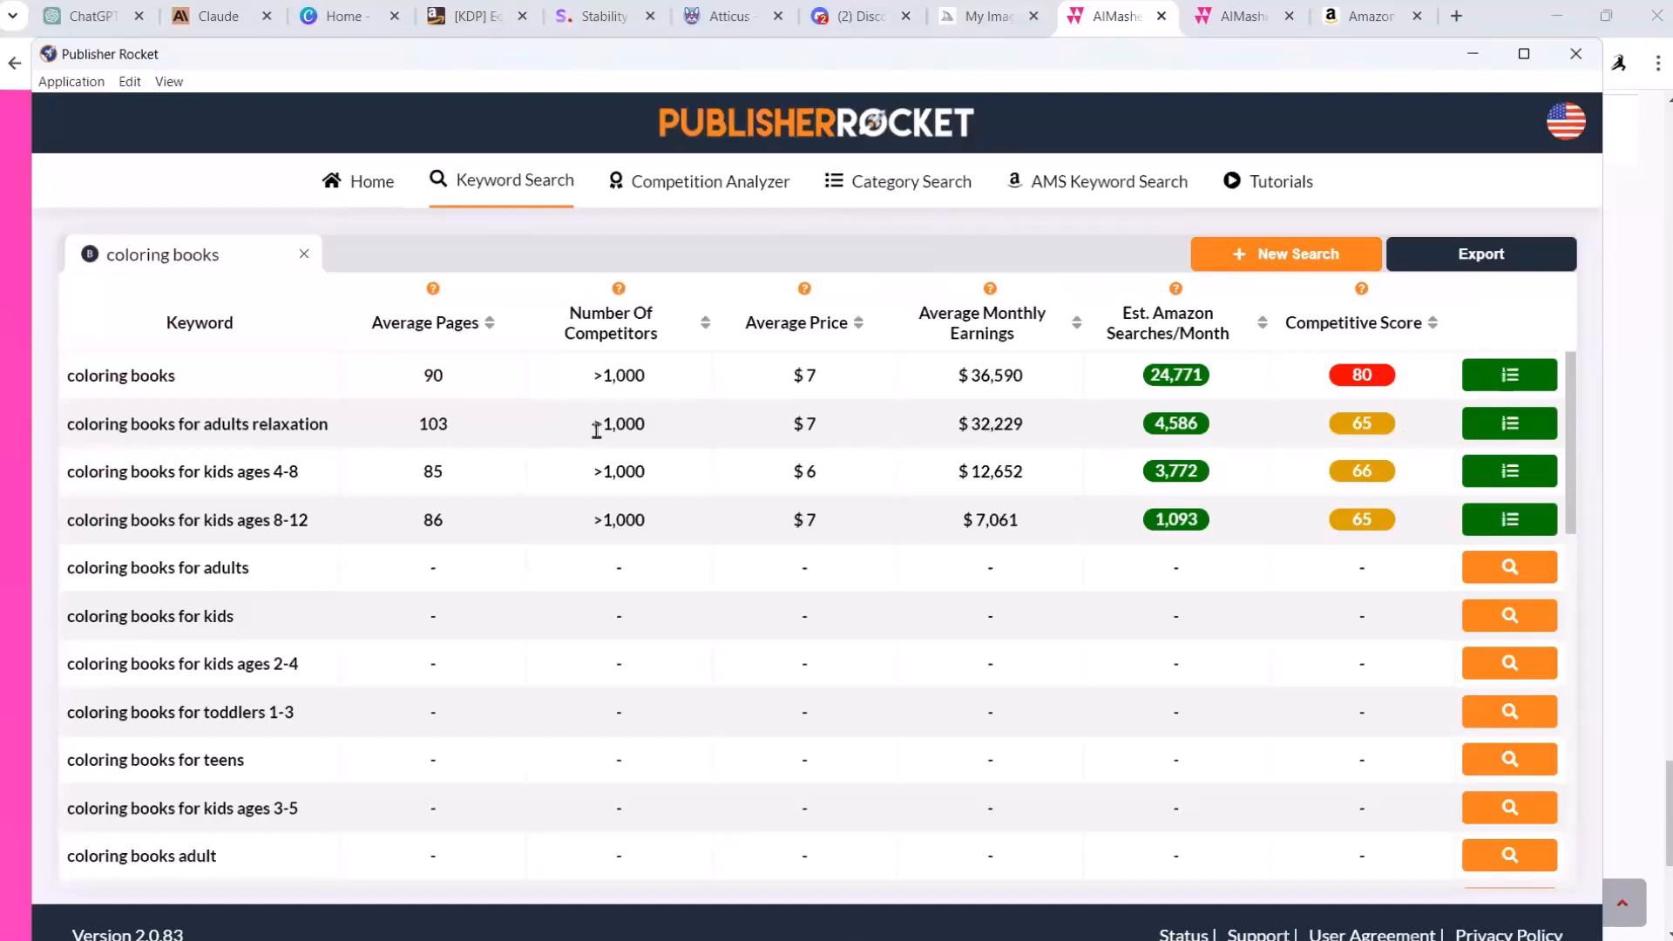
pyautogui.moveTo(1357, 421)
pyautogui.click(1503, 427)
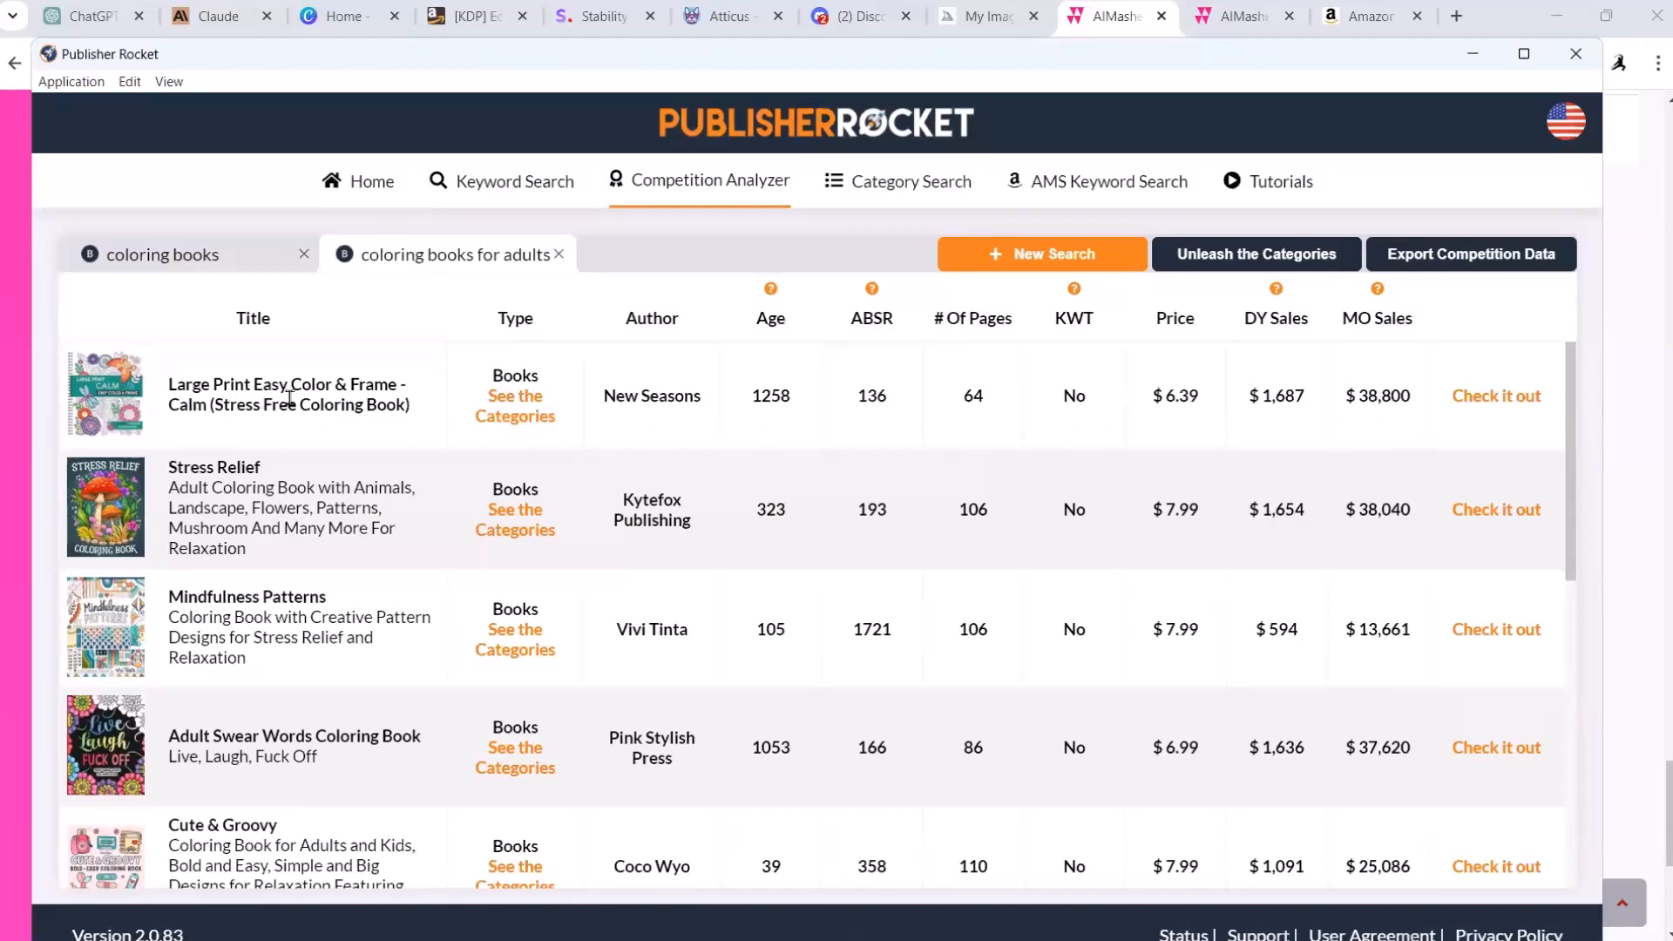
# Step: Open the Amazon page of Large Print Easy Color & Frame - Calm and examine its sample pages and book details
pyautogui.moveTo(170, 418)
pyautogui.click(483, 419)
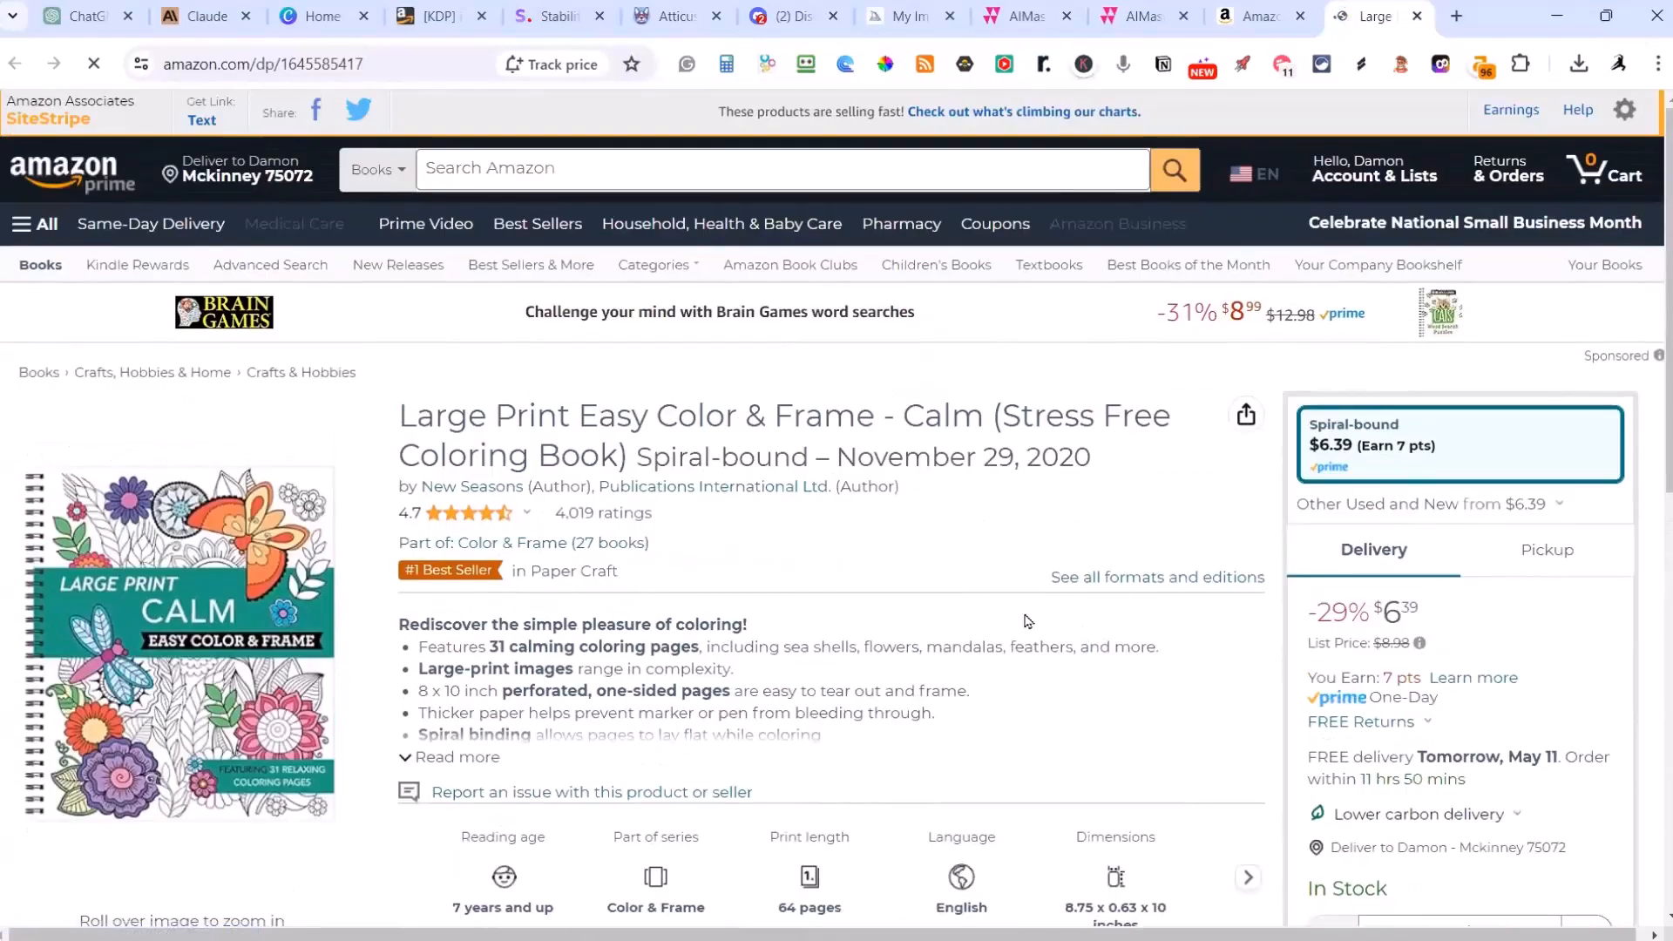
pyautogui.scroll(-3, 1028, 619)
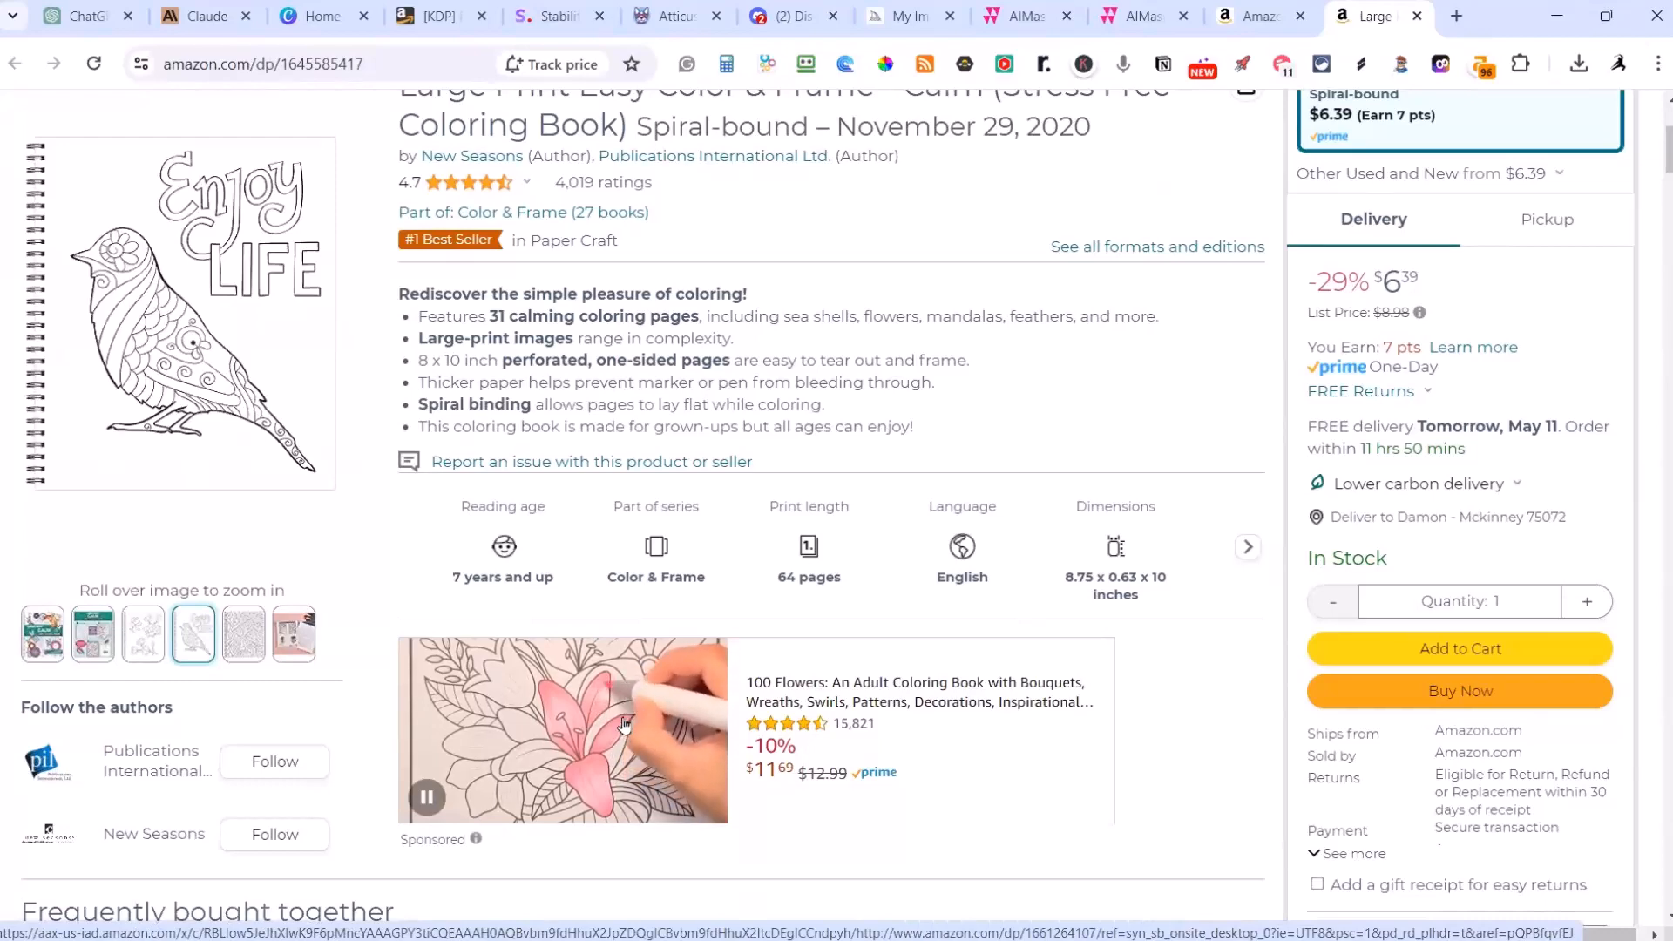
pyautogui.scroll(3, 784, 702)
pyautogui.scroll(-3, 1014, 671)
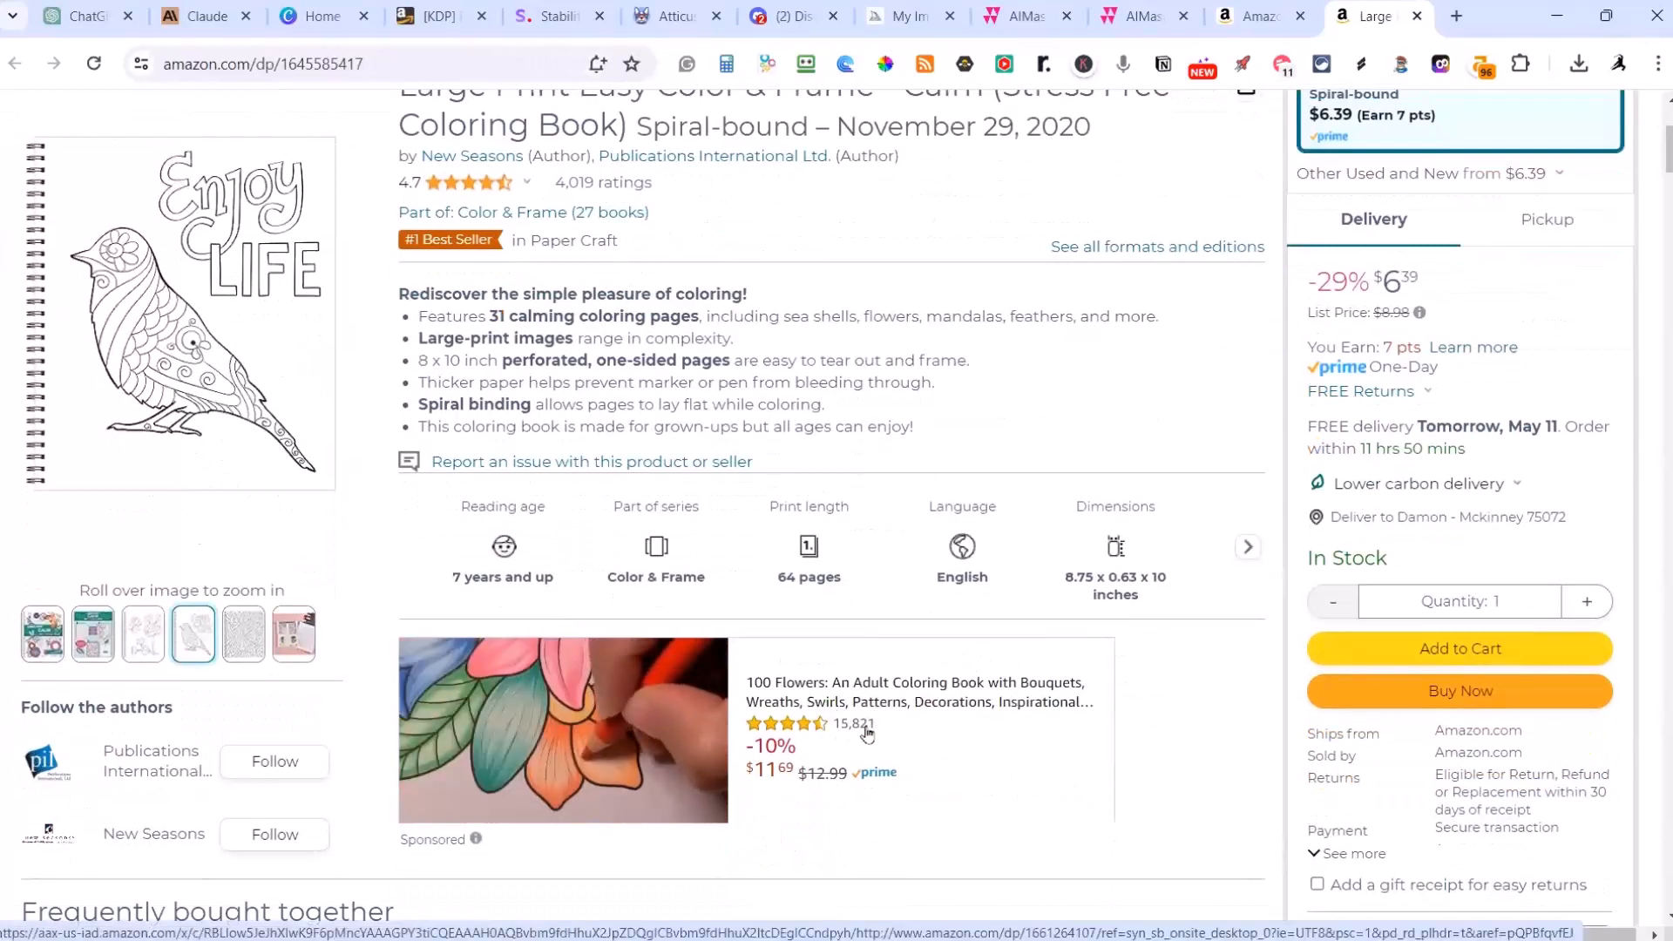
# Step: Examine the Calm coloring book's listing details, its frequently bought together set and the related coloring books to explore
pyautogui.scroll(2, 666, 754)
pyautogui.scroll(1, 667, 753)
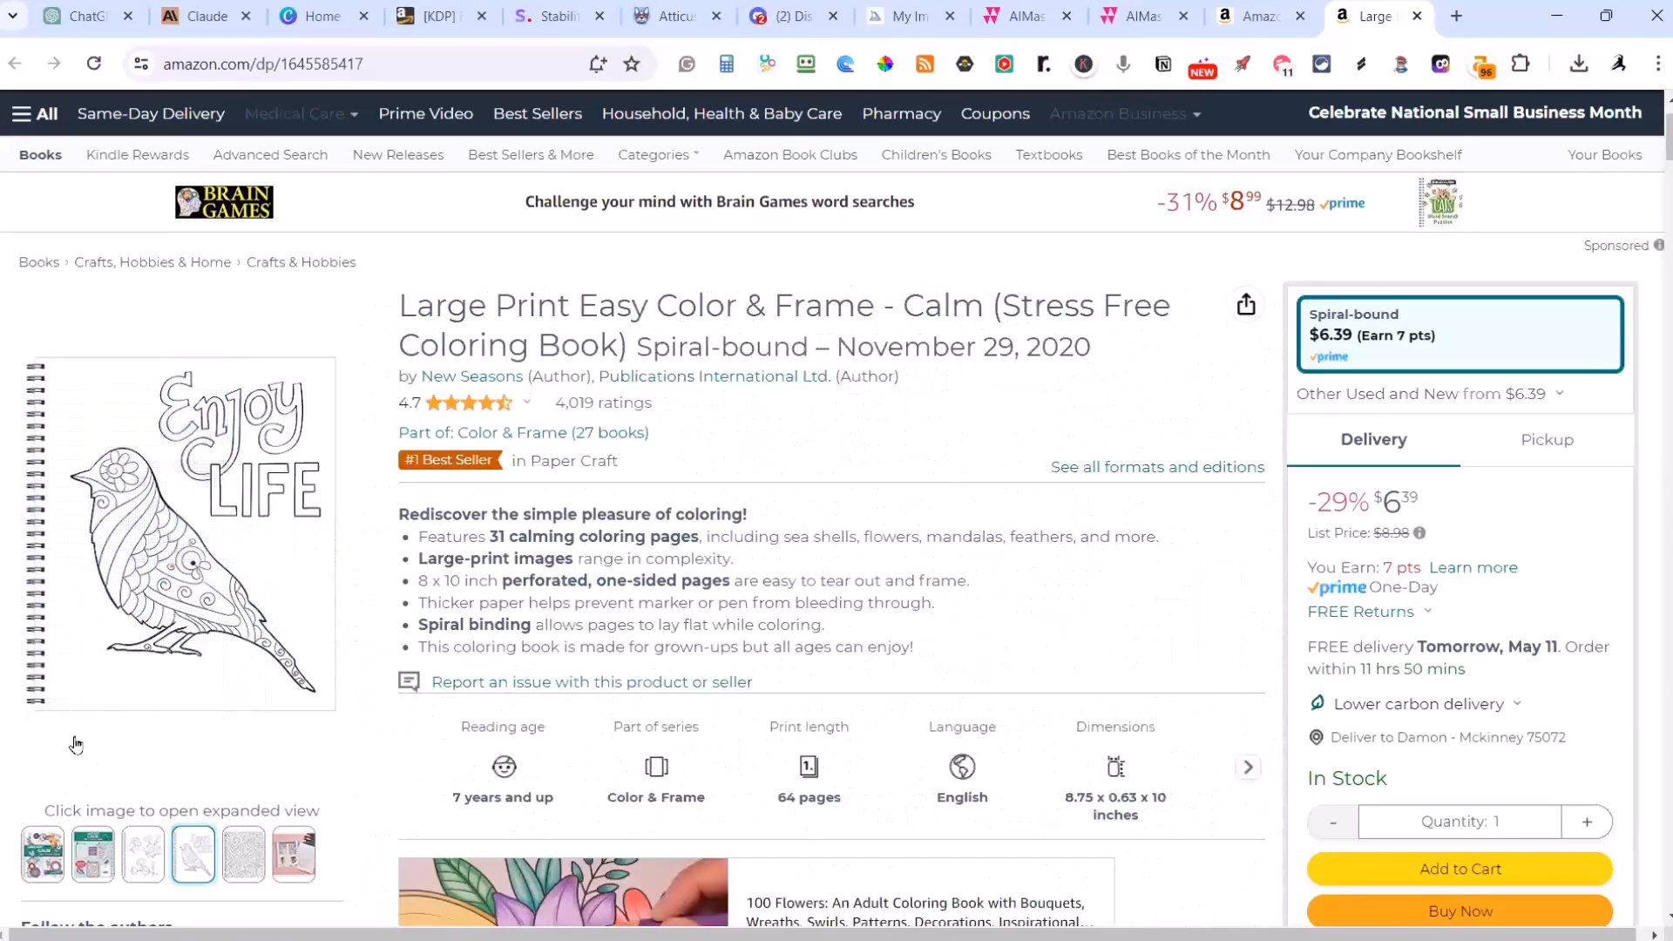
pyautogui.scroll(-5, 427, 788)
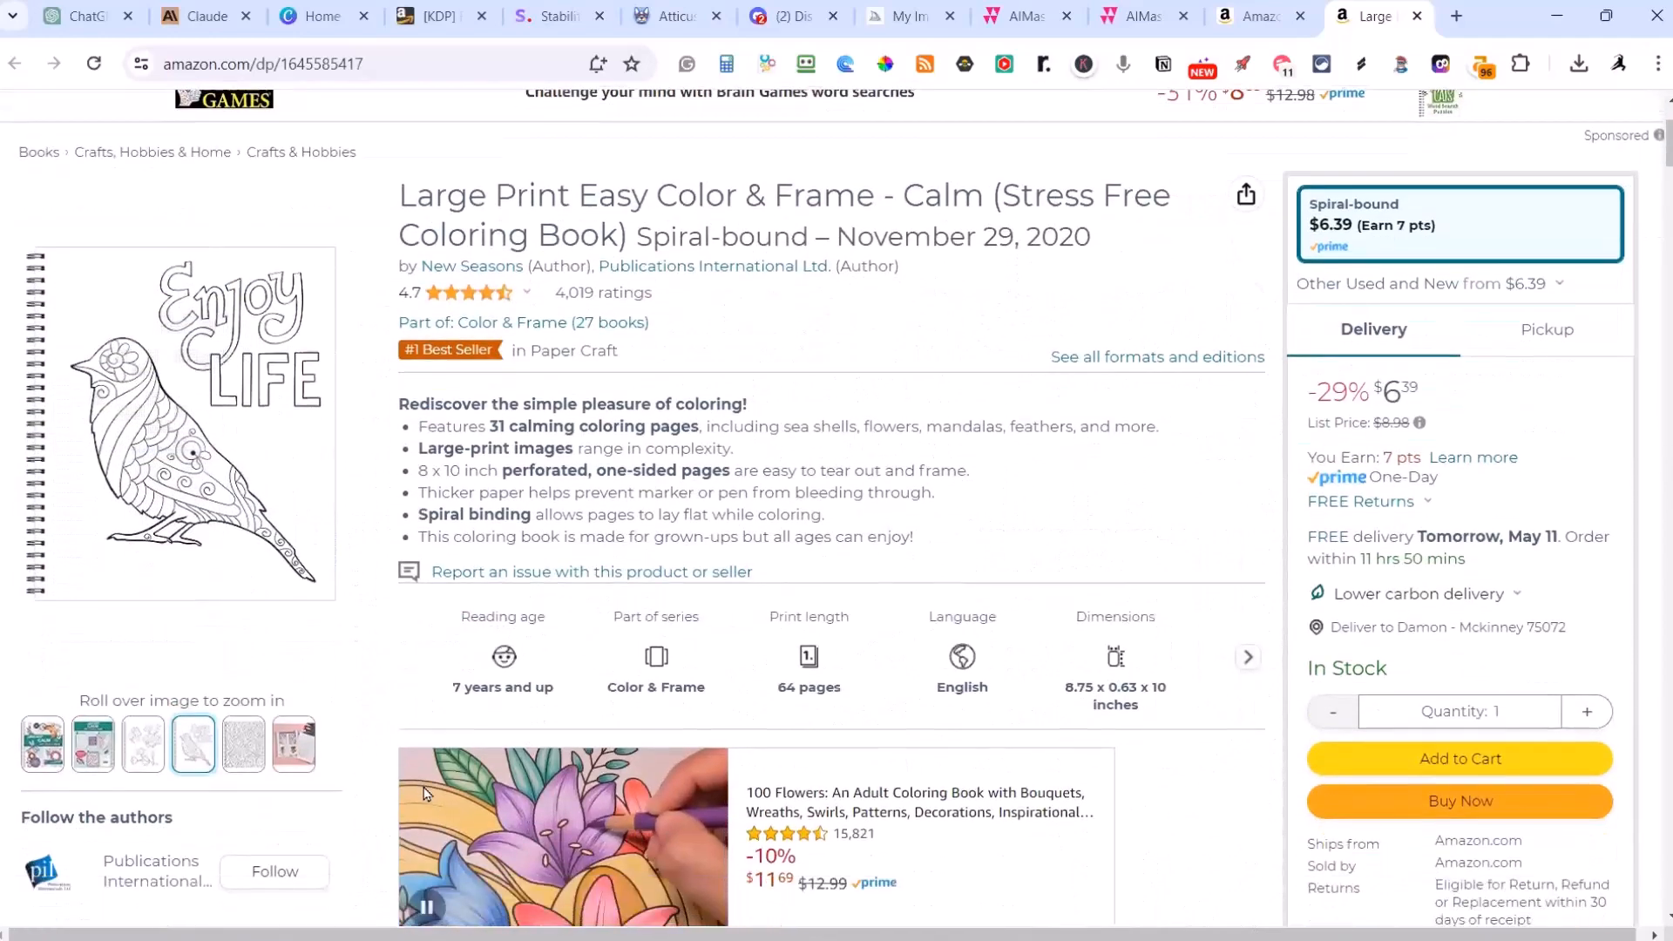
pyautogui.scroll(-11, 427, 788)
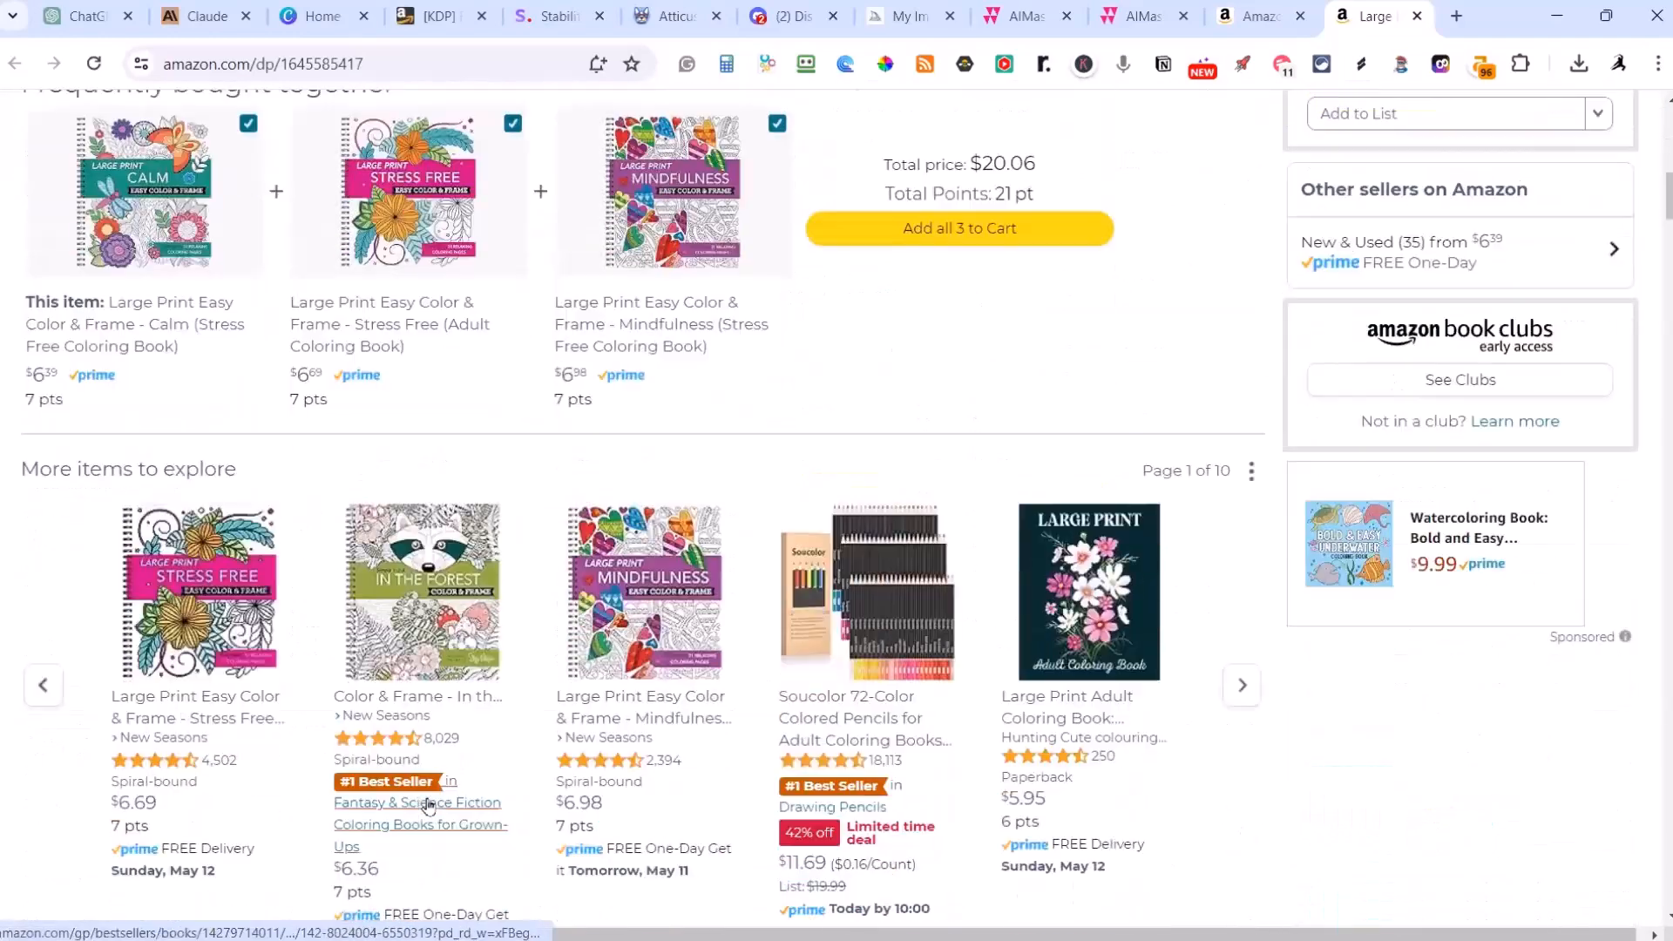
pyautogui.scroll(4, 440, 784)
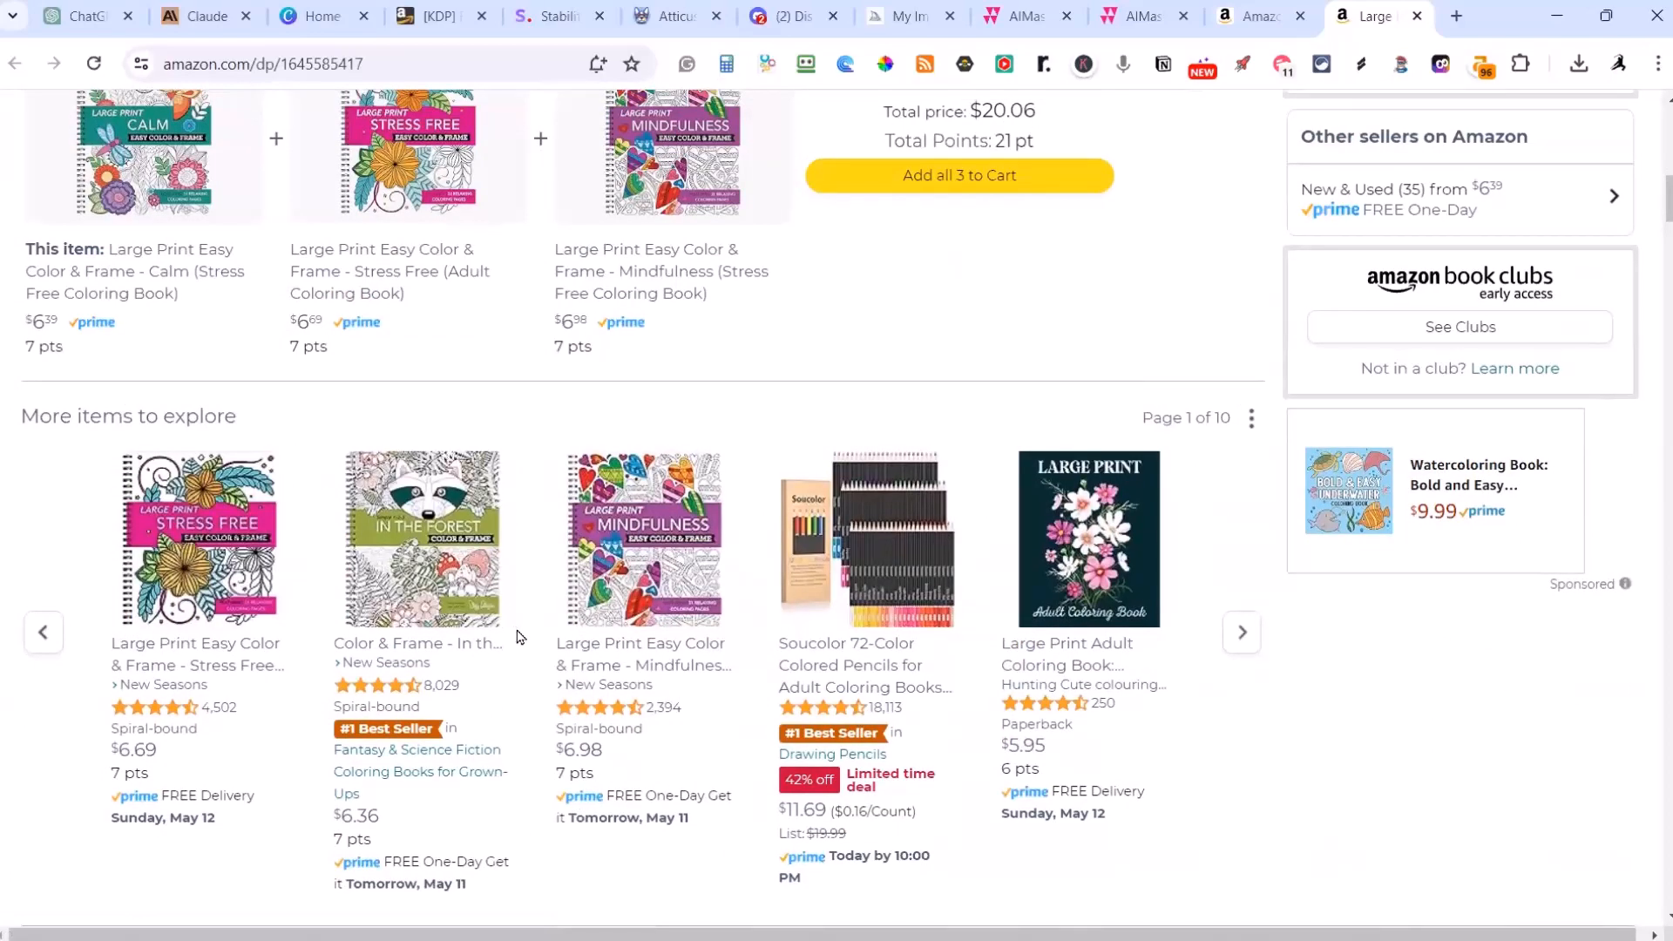
pyautogui.scroll(-5, 517, 636)
pyautogui.scroll(10, 515, 646)
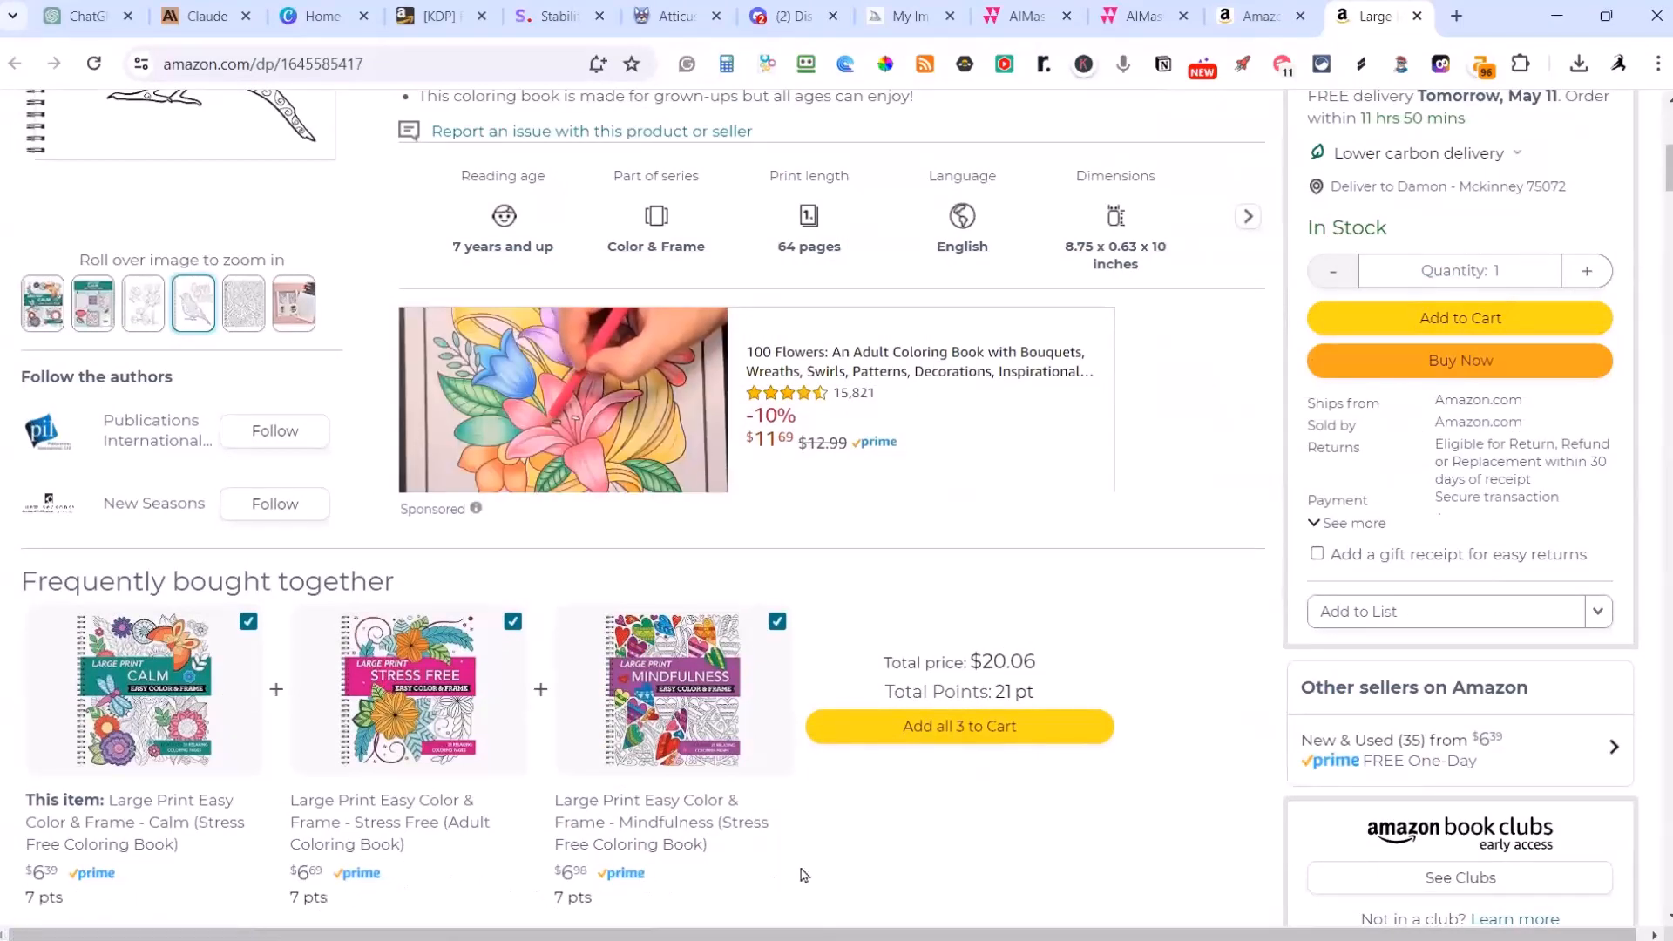
pyautogui.scroll(7, 803, 874)
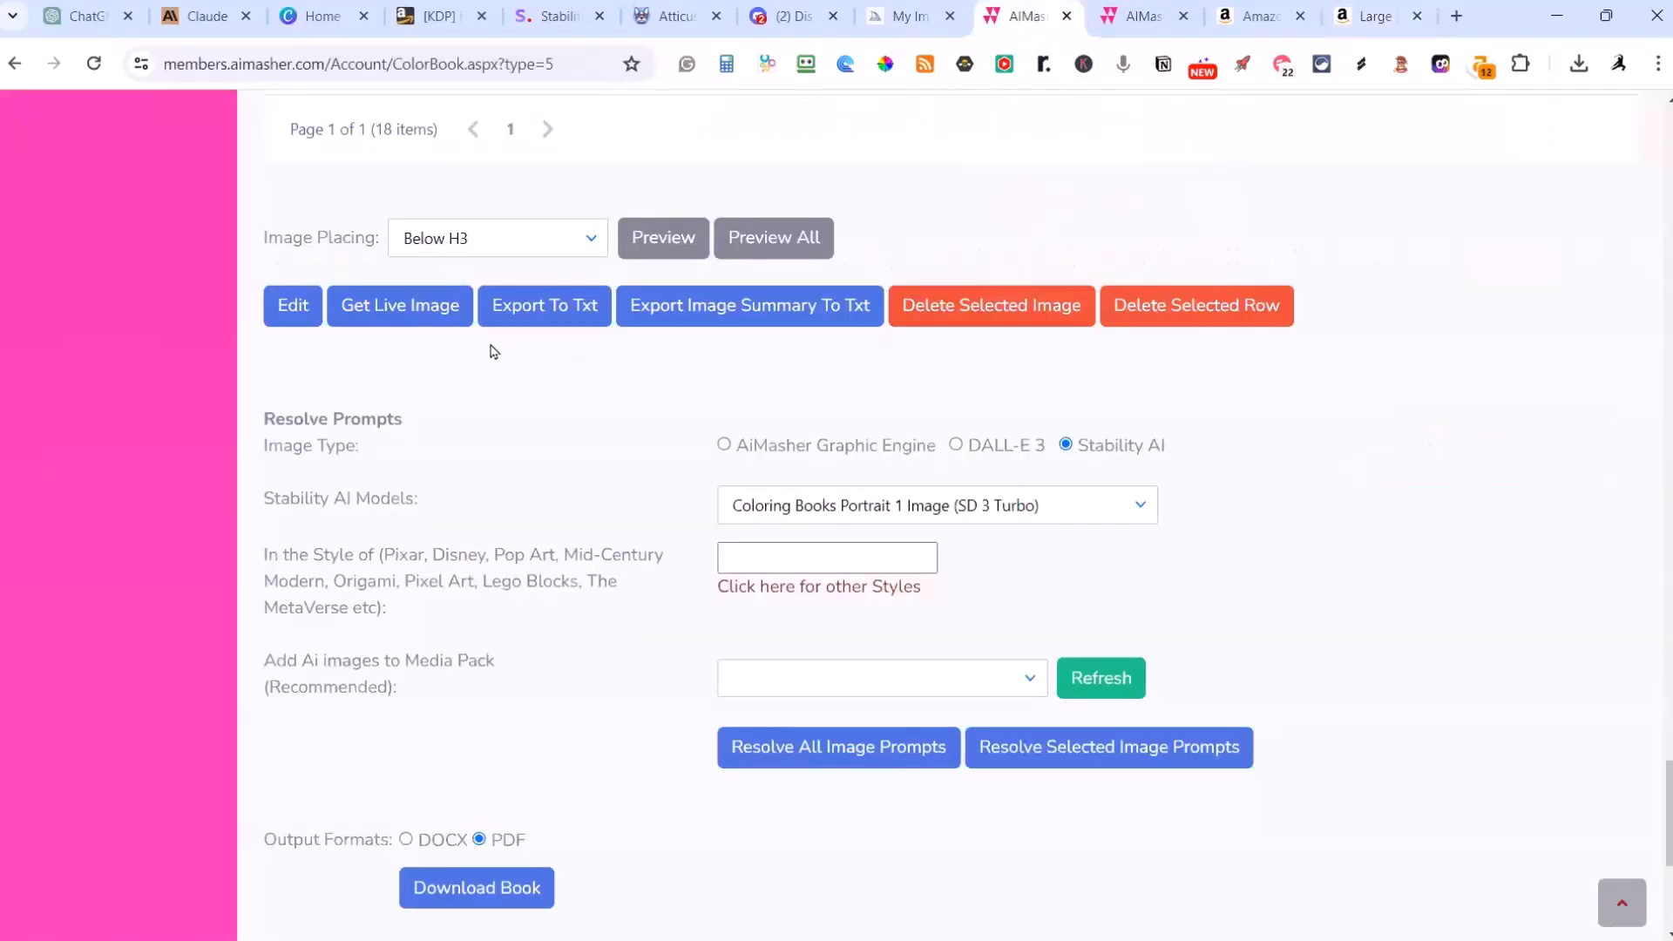
# Step: Switch to AIMasher's Fairy Tale Land coloring book project and open the Book Masher section
pyautogui.scroll(5, 446, 329)
pyautogui.scroll(15, 446, 329)
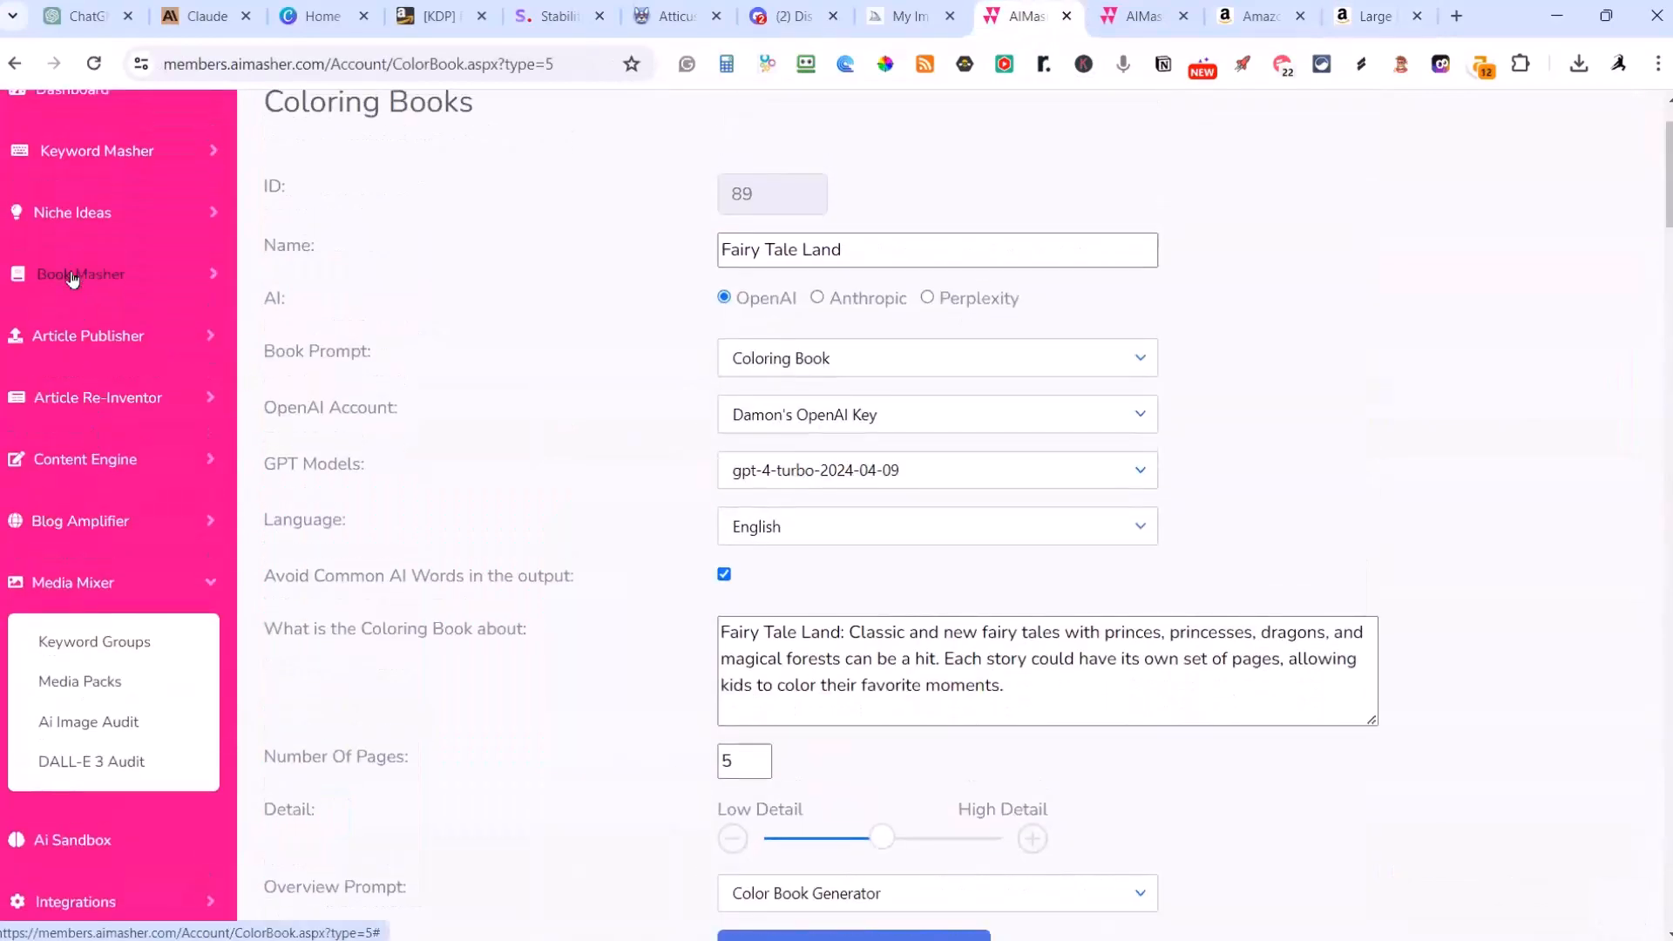
pyautogui.click(73, 279)
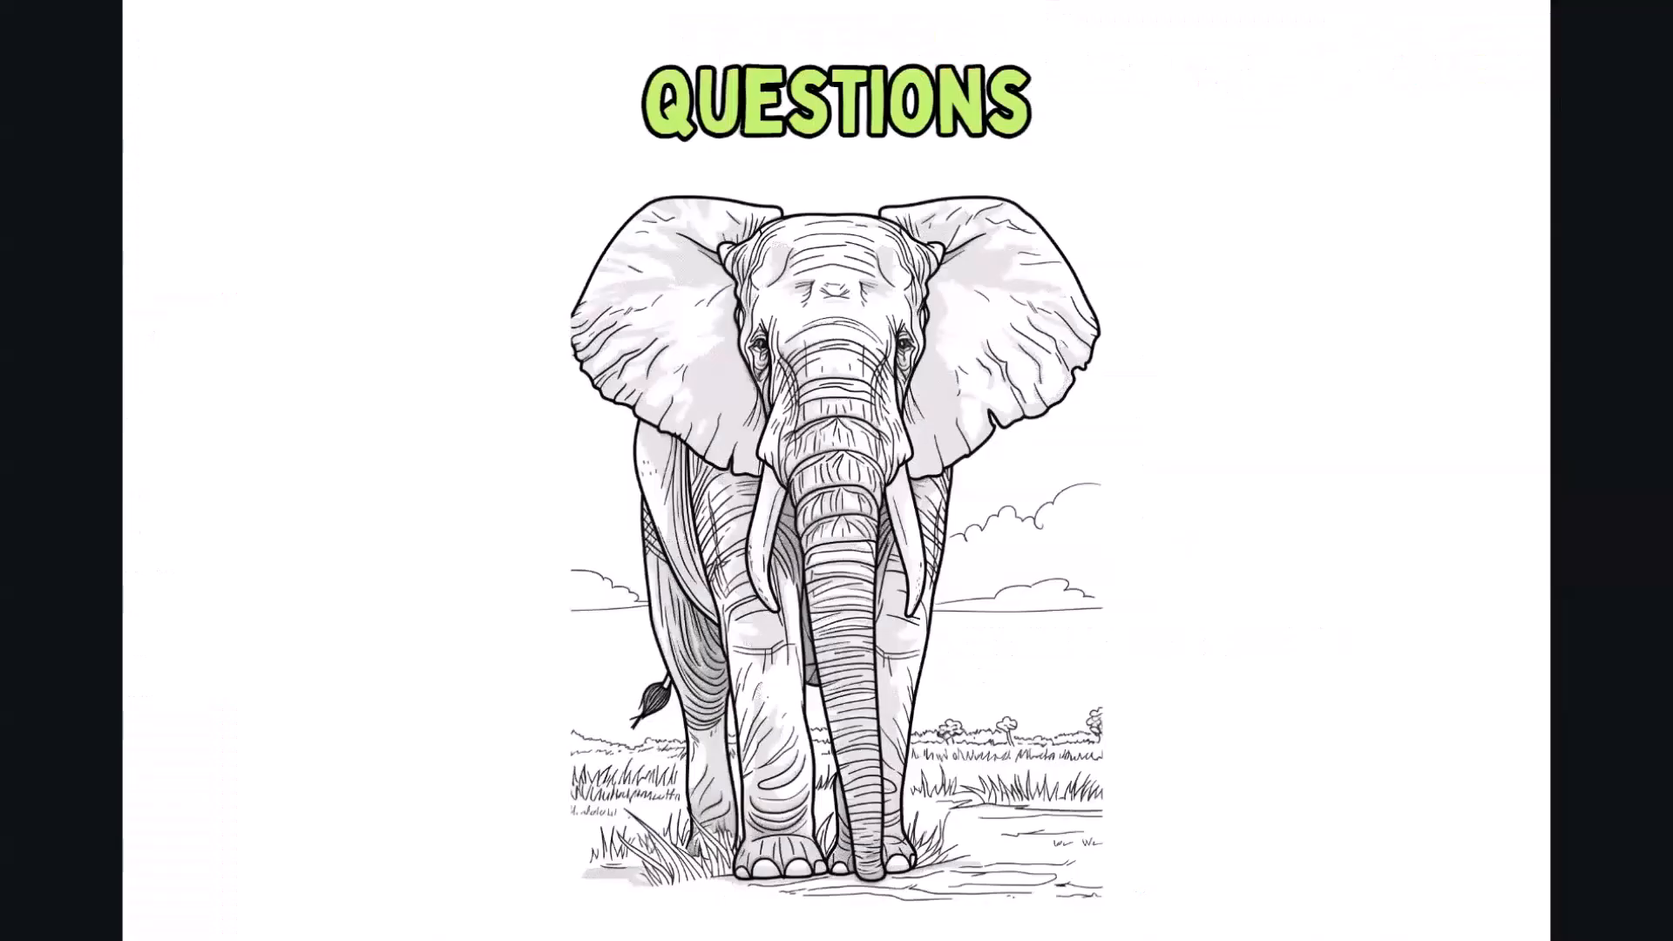
pyautogui.click(210, 486)
pyautogui.click(208, 487)
pyautogui.click(209, 487)
pyautogui.click(209, 487)
pyautogui.click(209, 487)
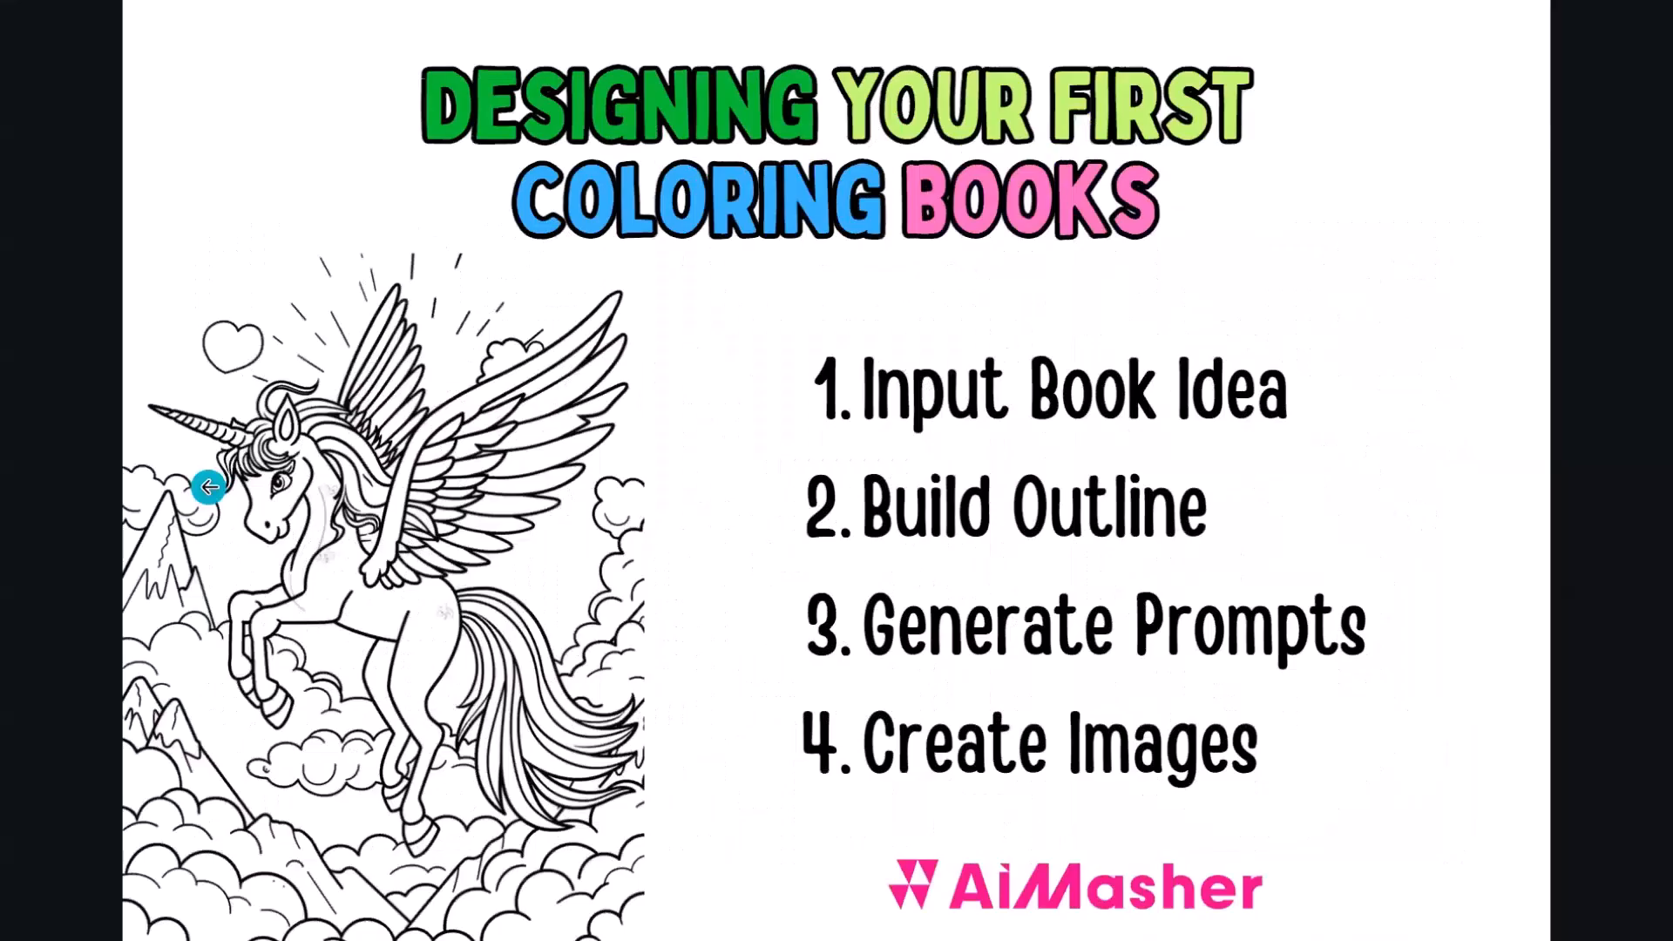
pyautogui.click(208, 487)
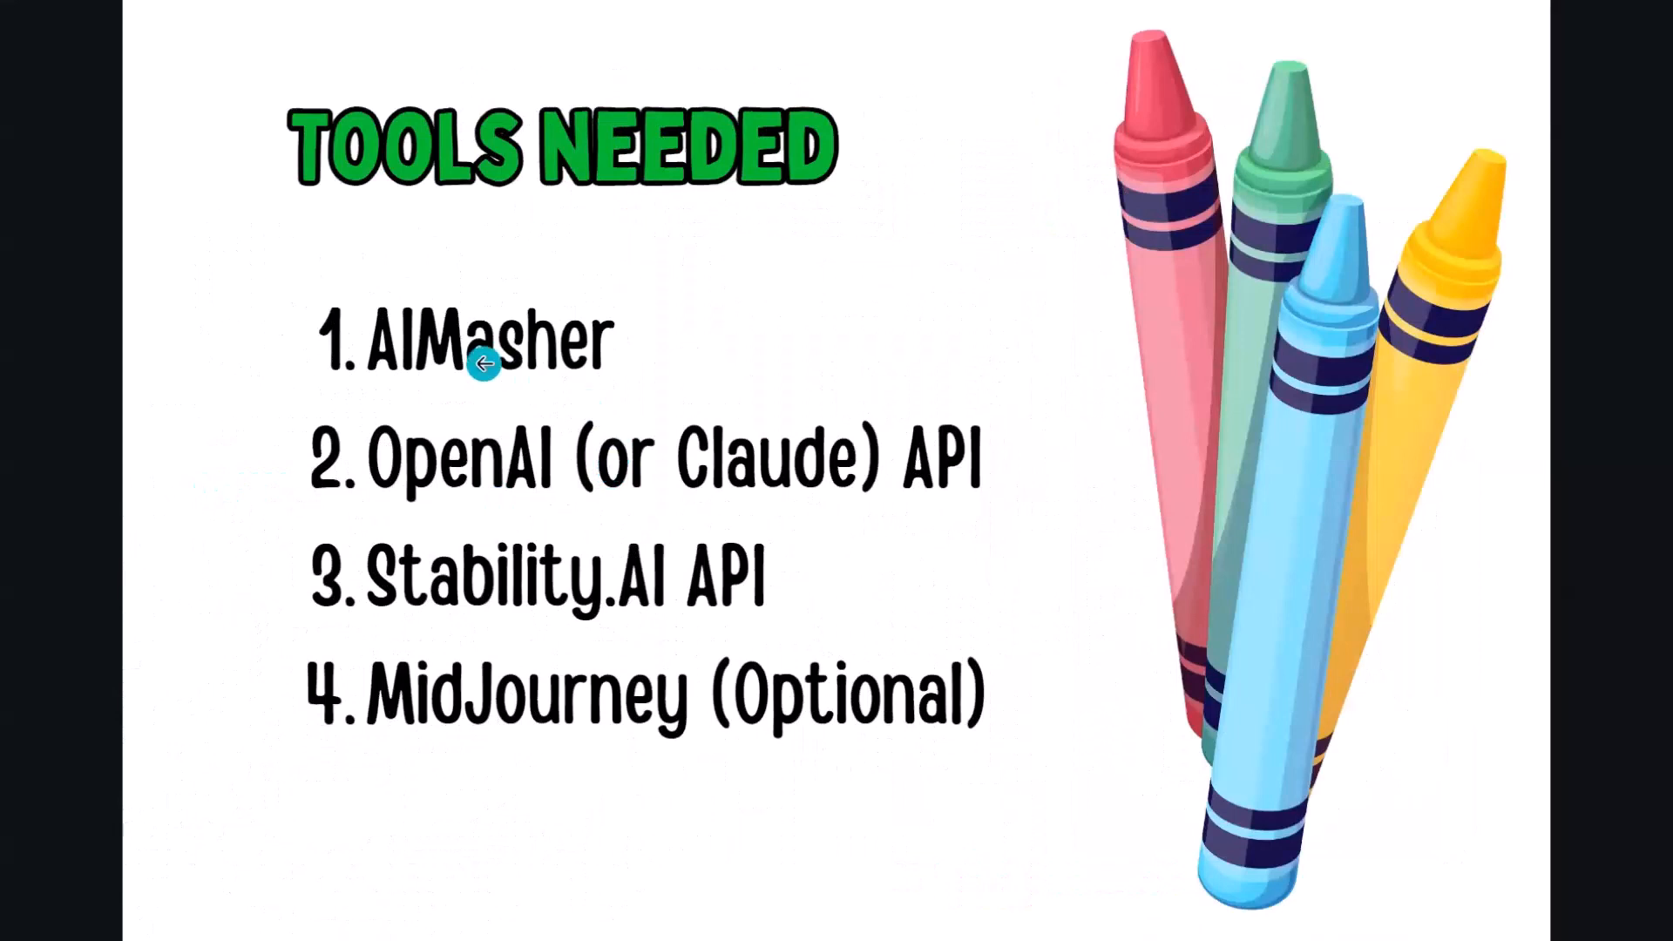